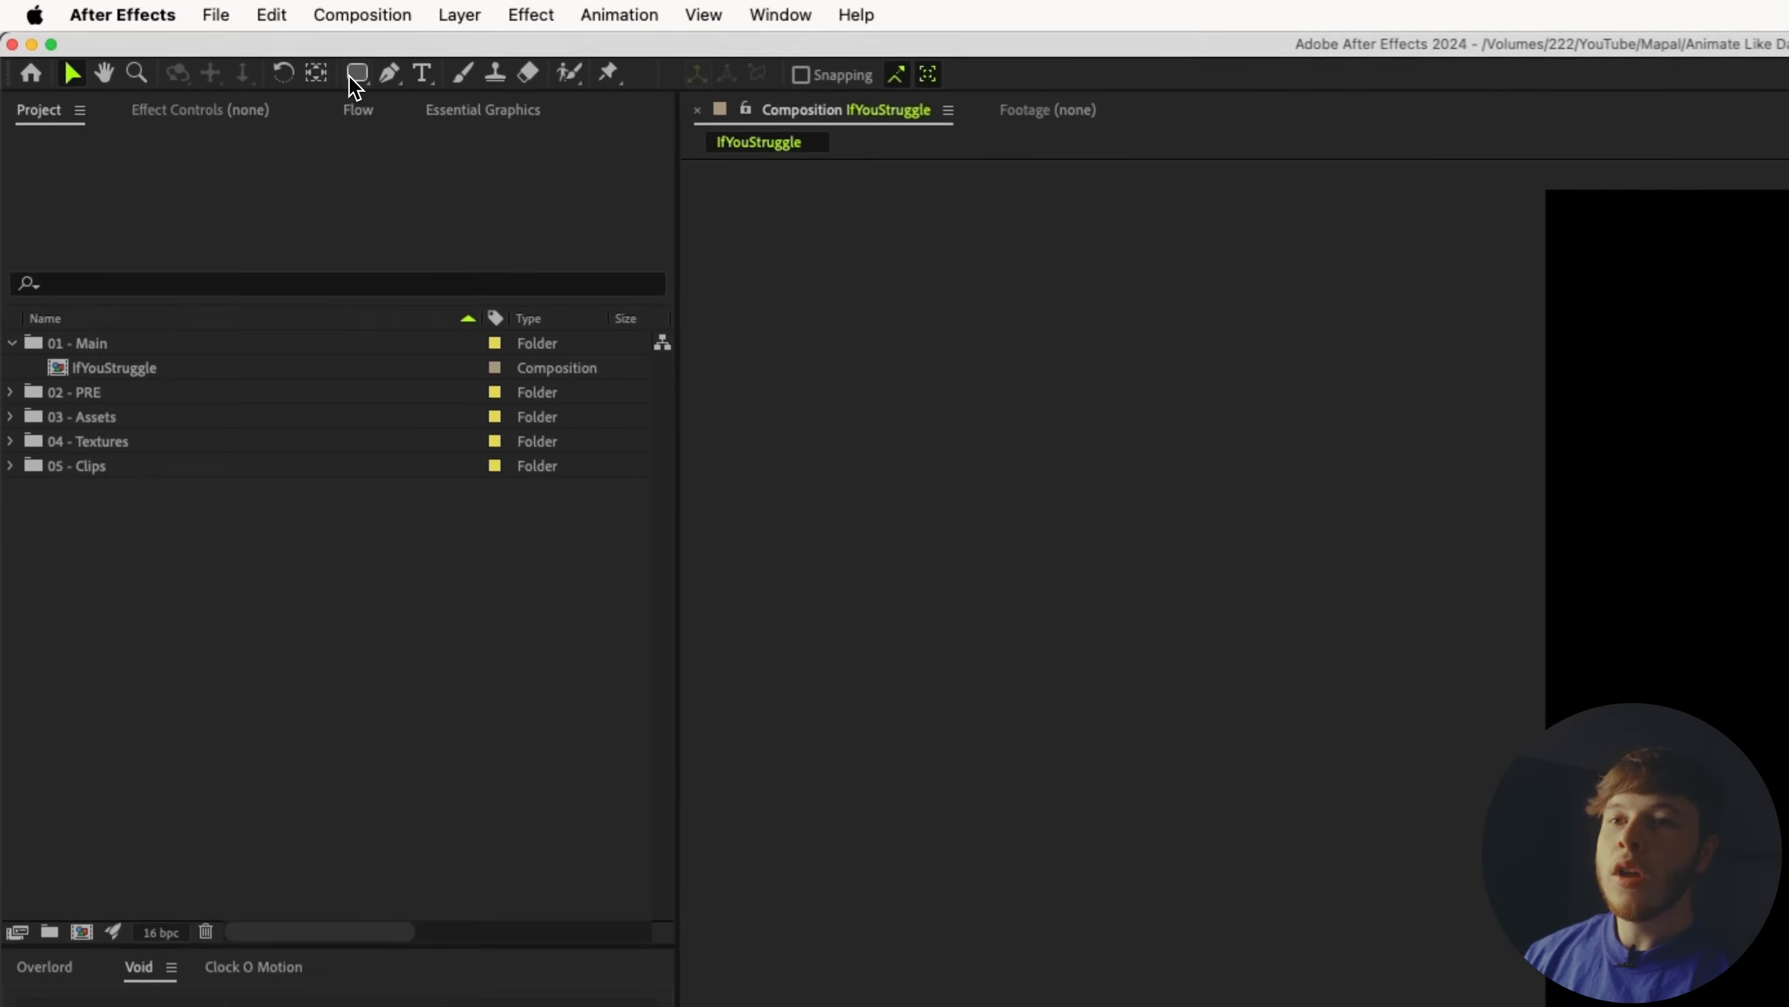
{"action": "left_click", "coordinate": [380, 78]}
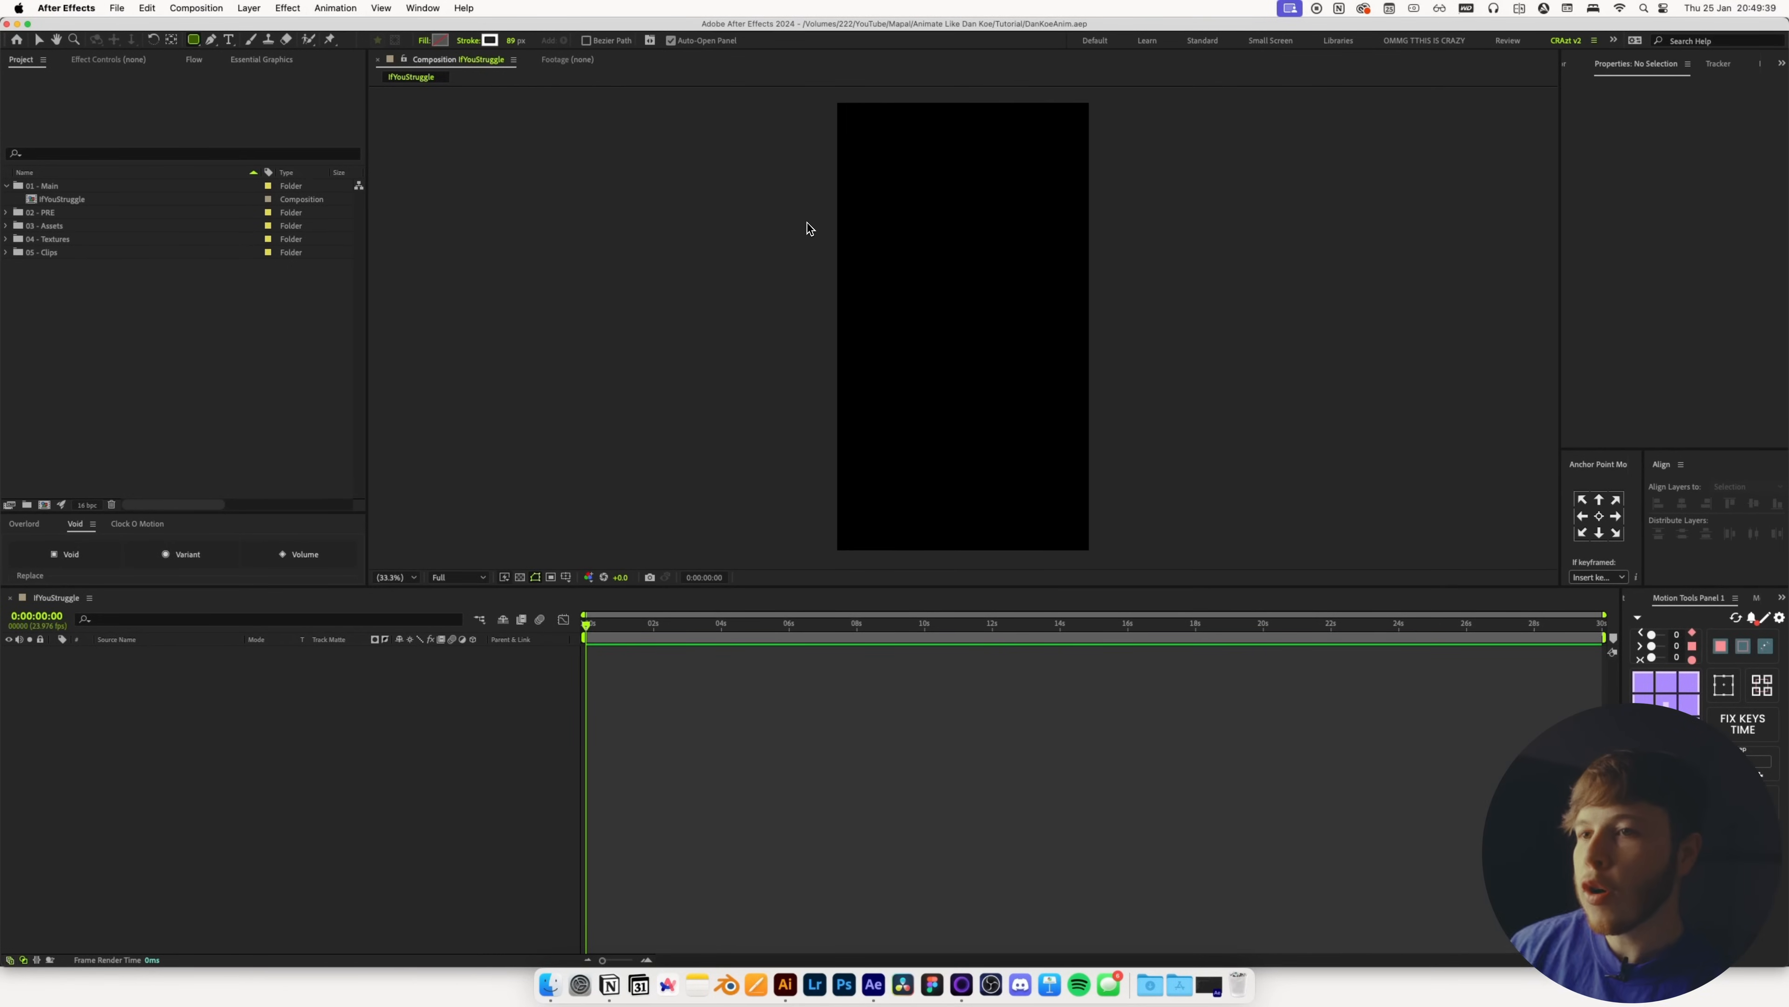
{"action": "left_click_drag", "start_coordinate": [944, 321], "coordinate": [965, 342]}
{"action": "key", "text": "v"}
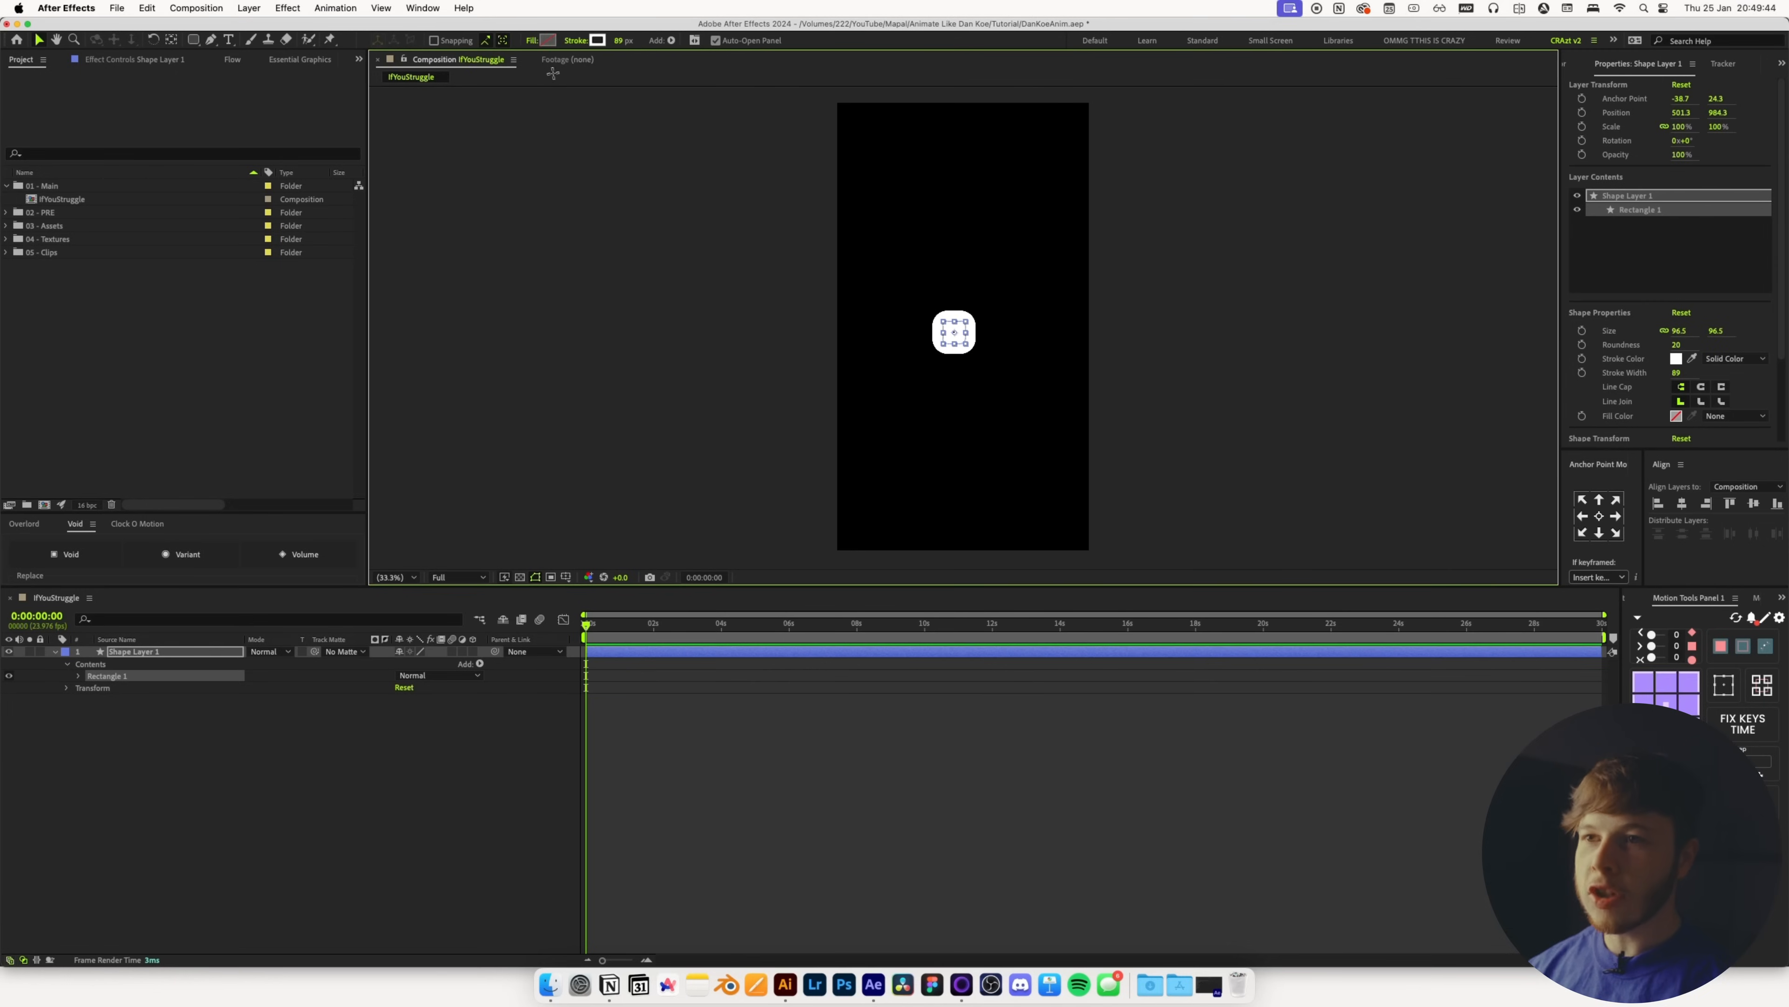
{"action": "key", "text": "super+z"}
Draw a rounded square about 247 px wide near the middle of the composition
{"action": "key", "text": "q"}
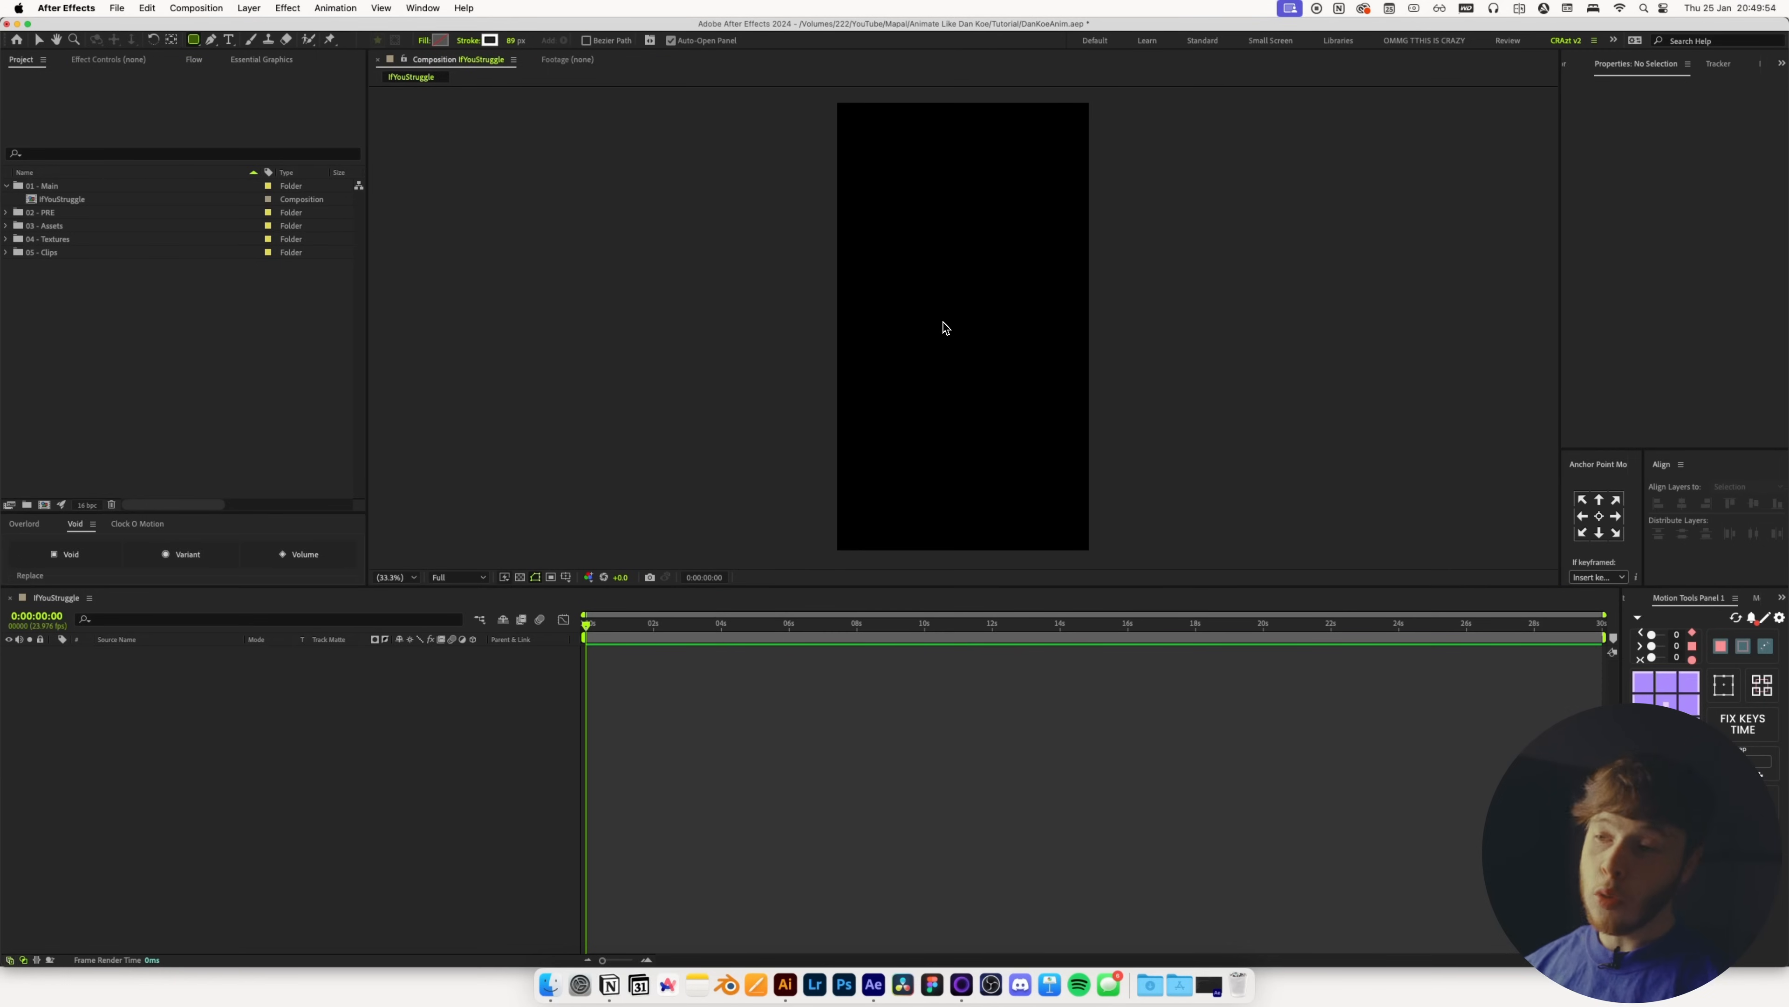
{"action": "left_click_drag", "start_coordinate": [944, 327], "coordinate": [994, 376]}
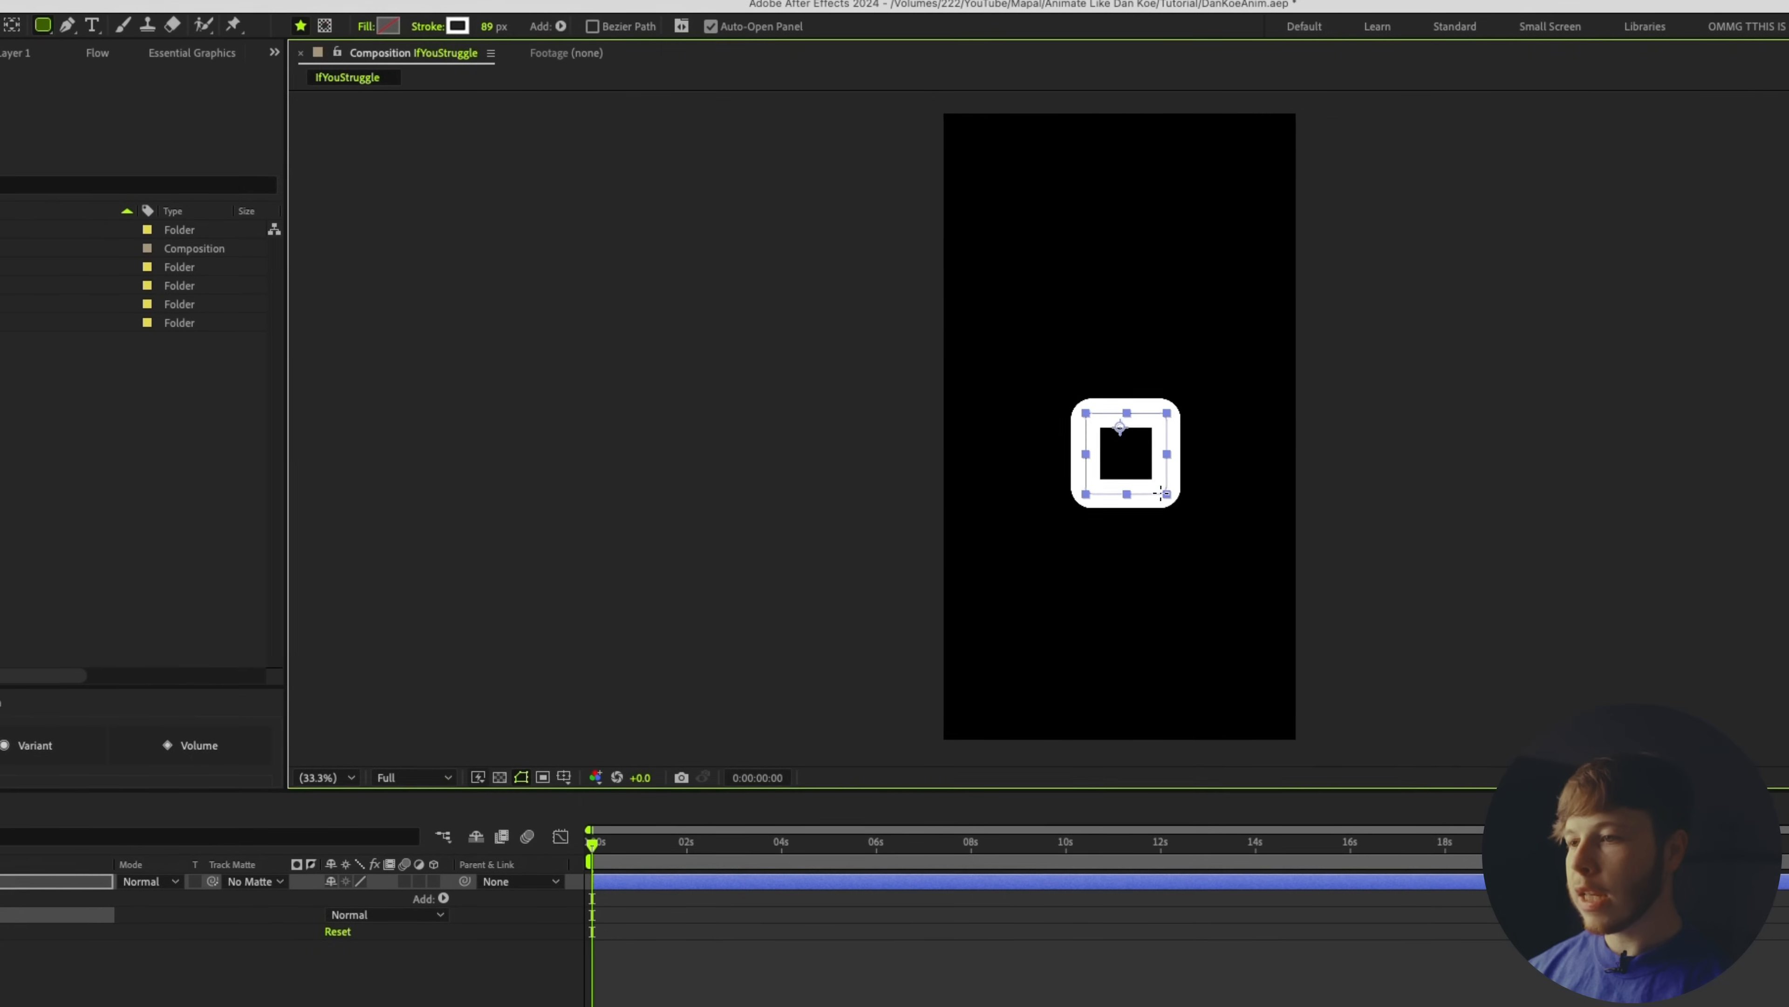
{"action": "left_click_drag", "start_coordinate": [1164, 494], "coordinate": [1165, 494]}
Remove the square's stroke and give it a solid white fill (FFFFFF)
{"action": "left_click", "coordinate": [430, 23]}
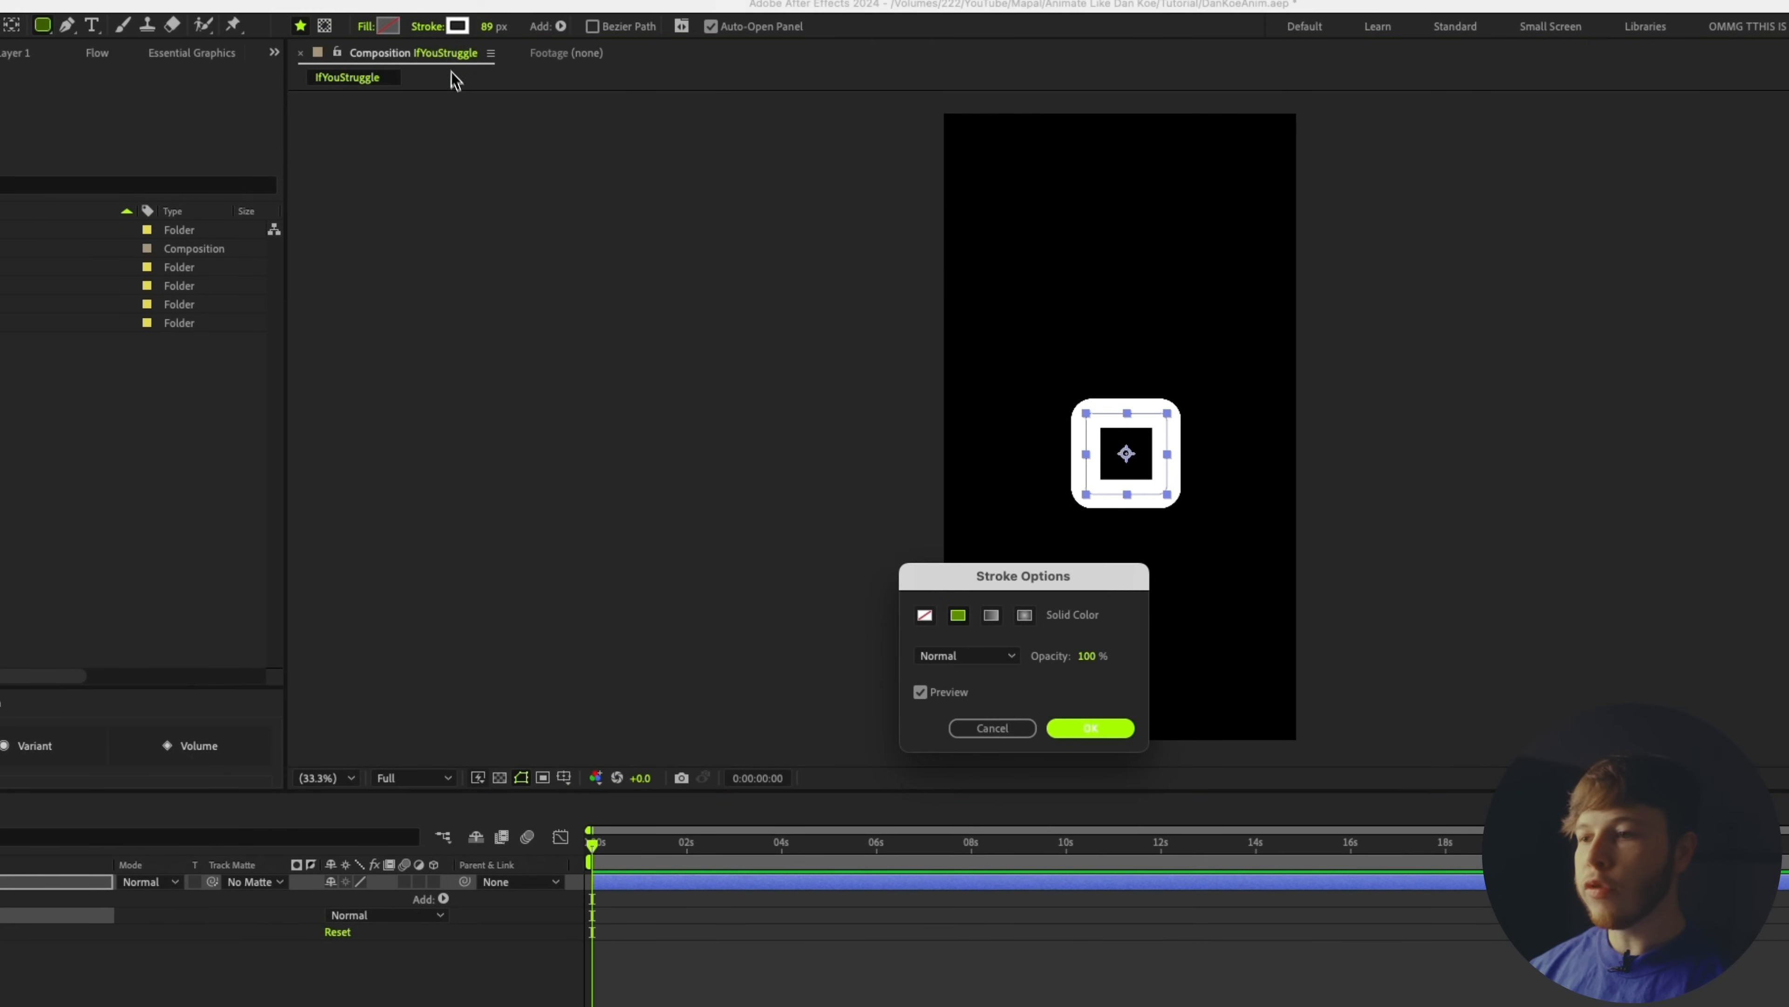
{"action": "left_click", "coordinate": [925, 614]}
{"action": "left_click", "coordinate": [1084, 705]}
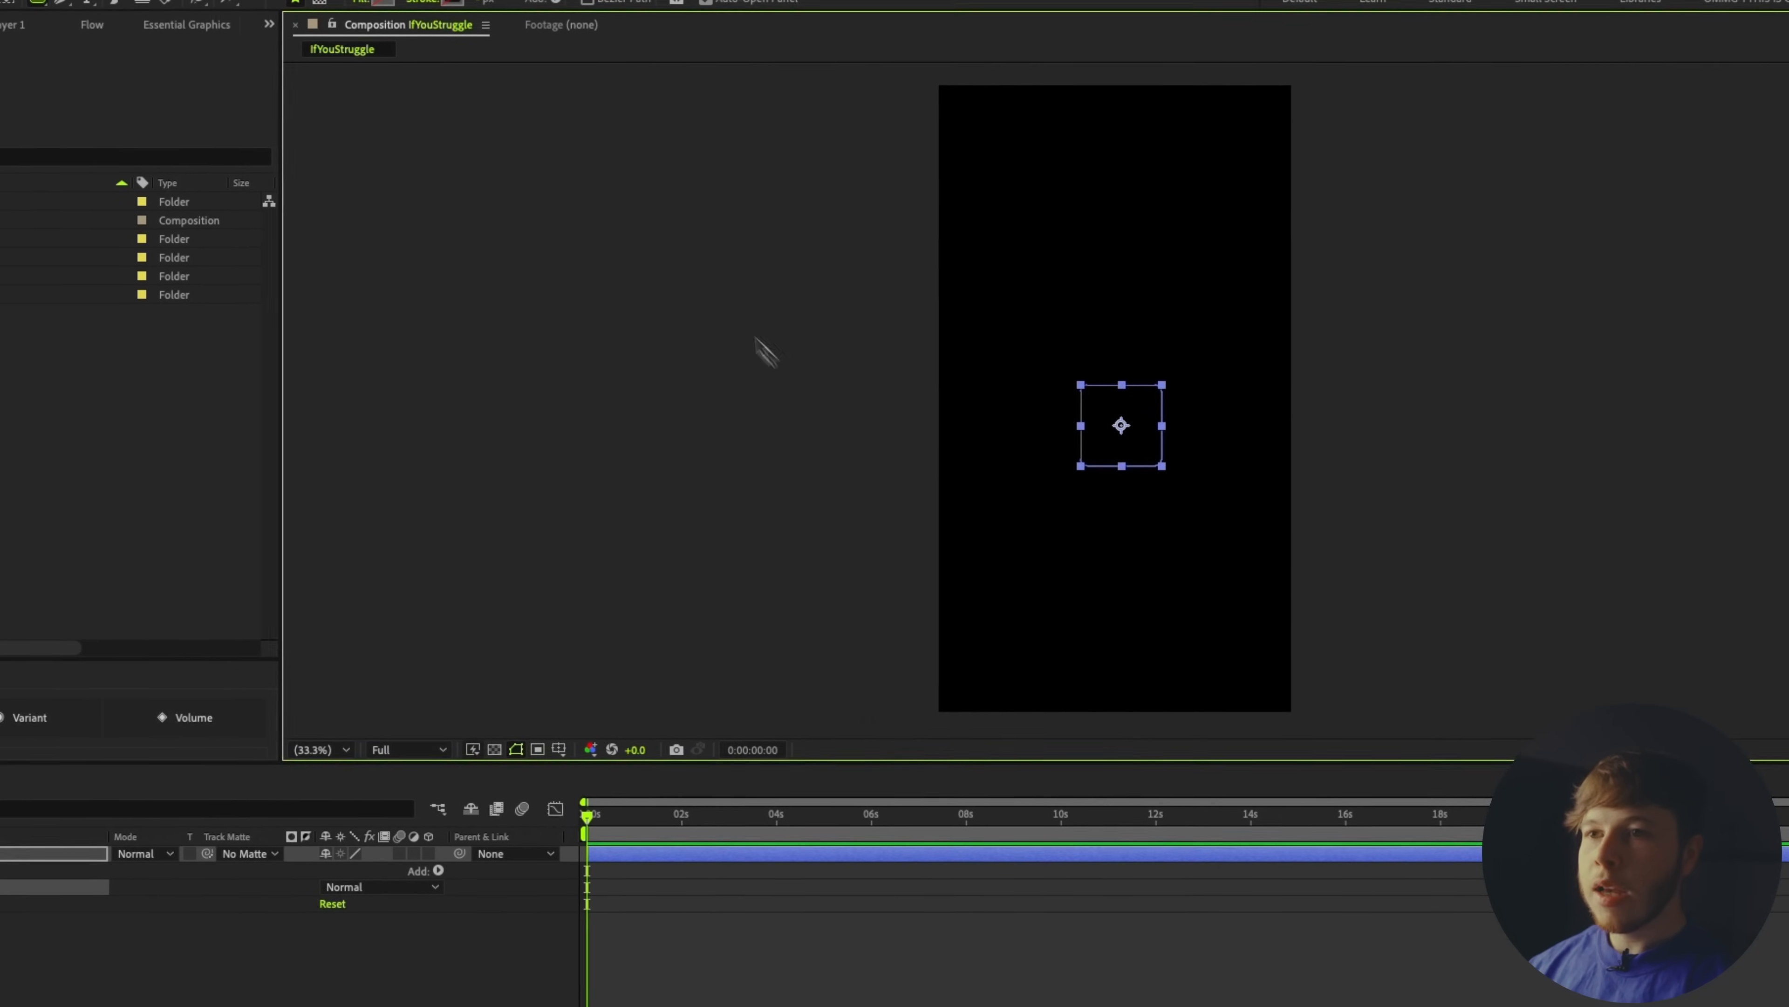
{"action": "left_click_drag", "start_coordinate": [1092, 711], "coordinate": [946, 624]}
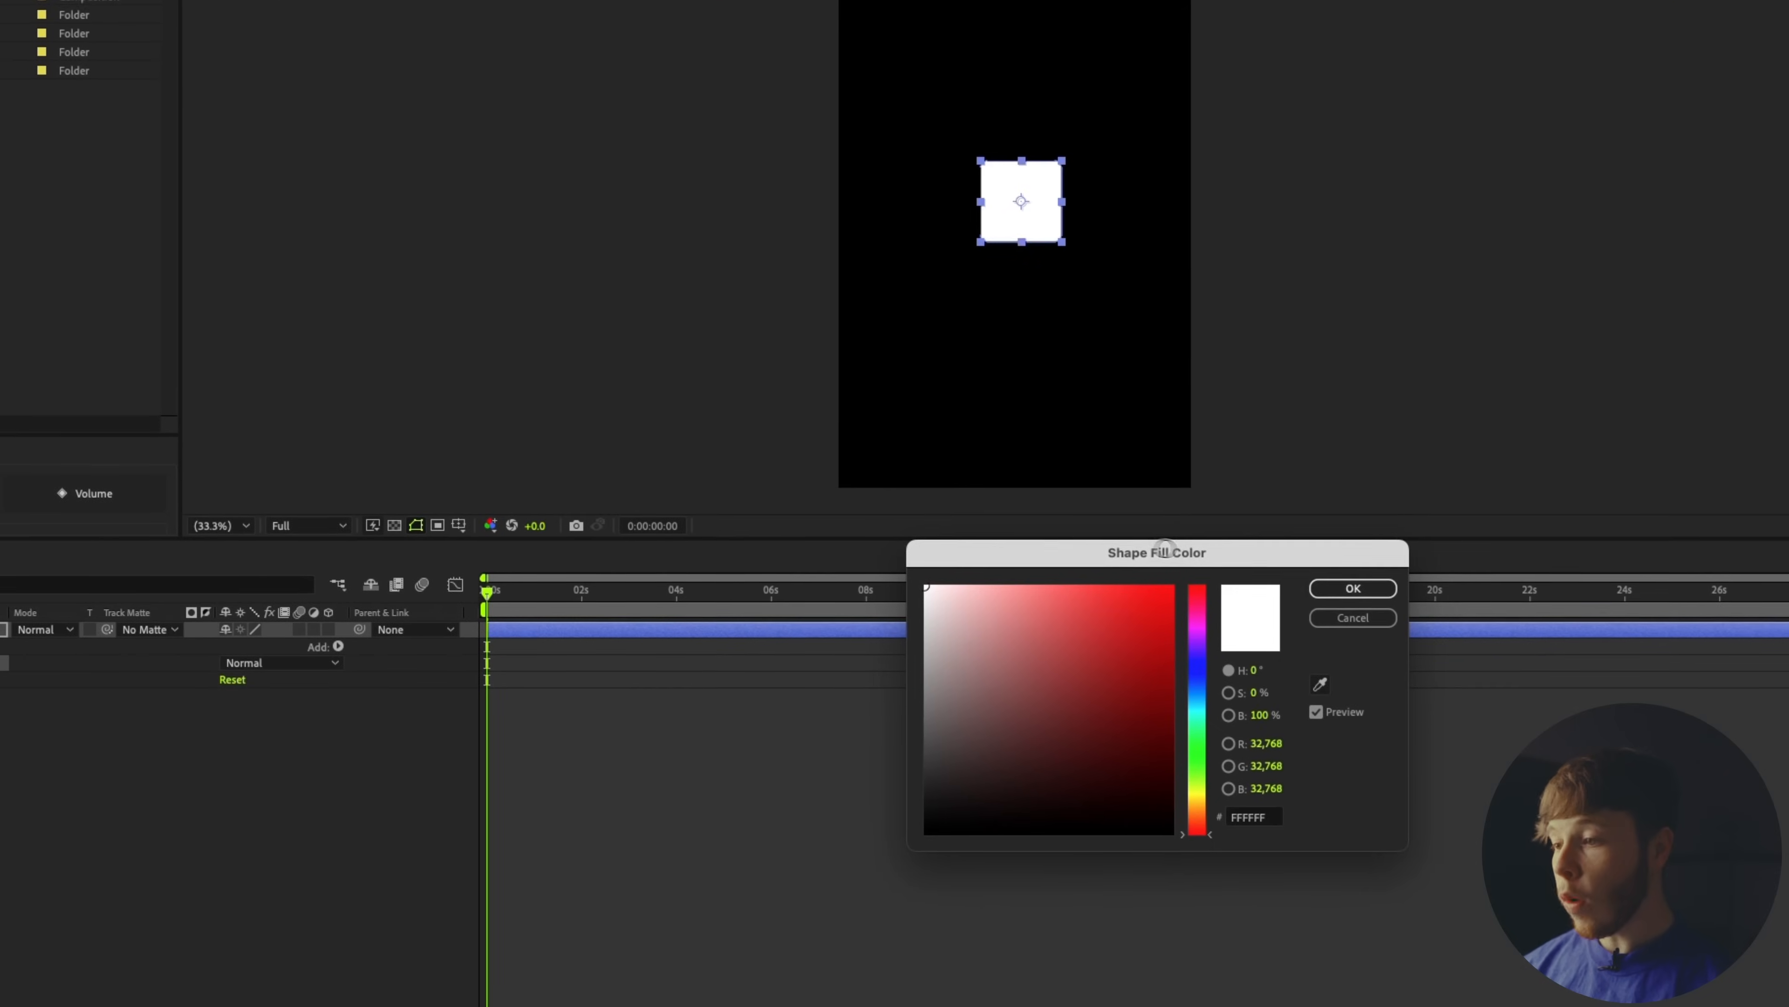
{"action": "left_click", "coordinate": [1372, 627]}
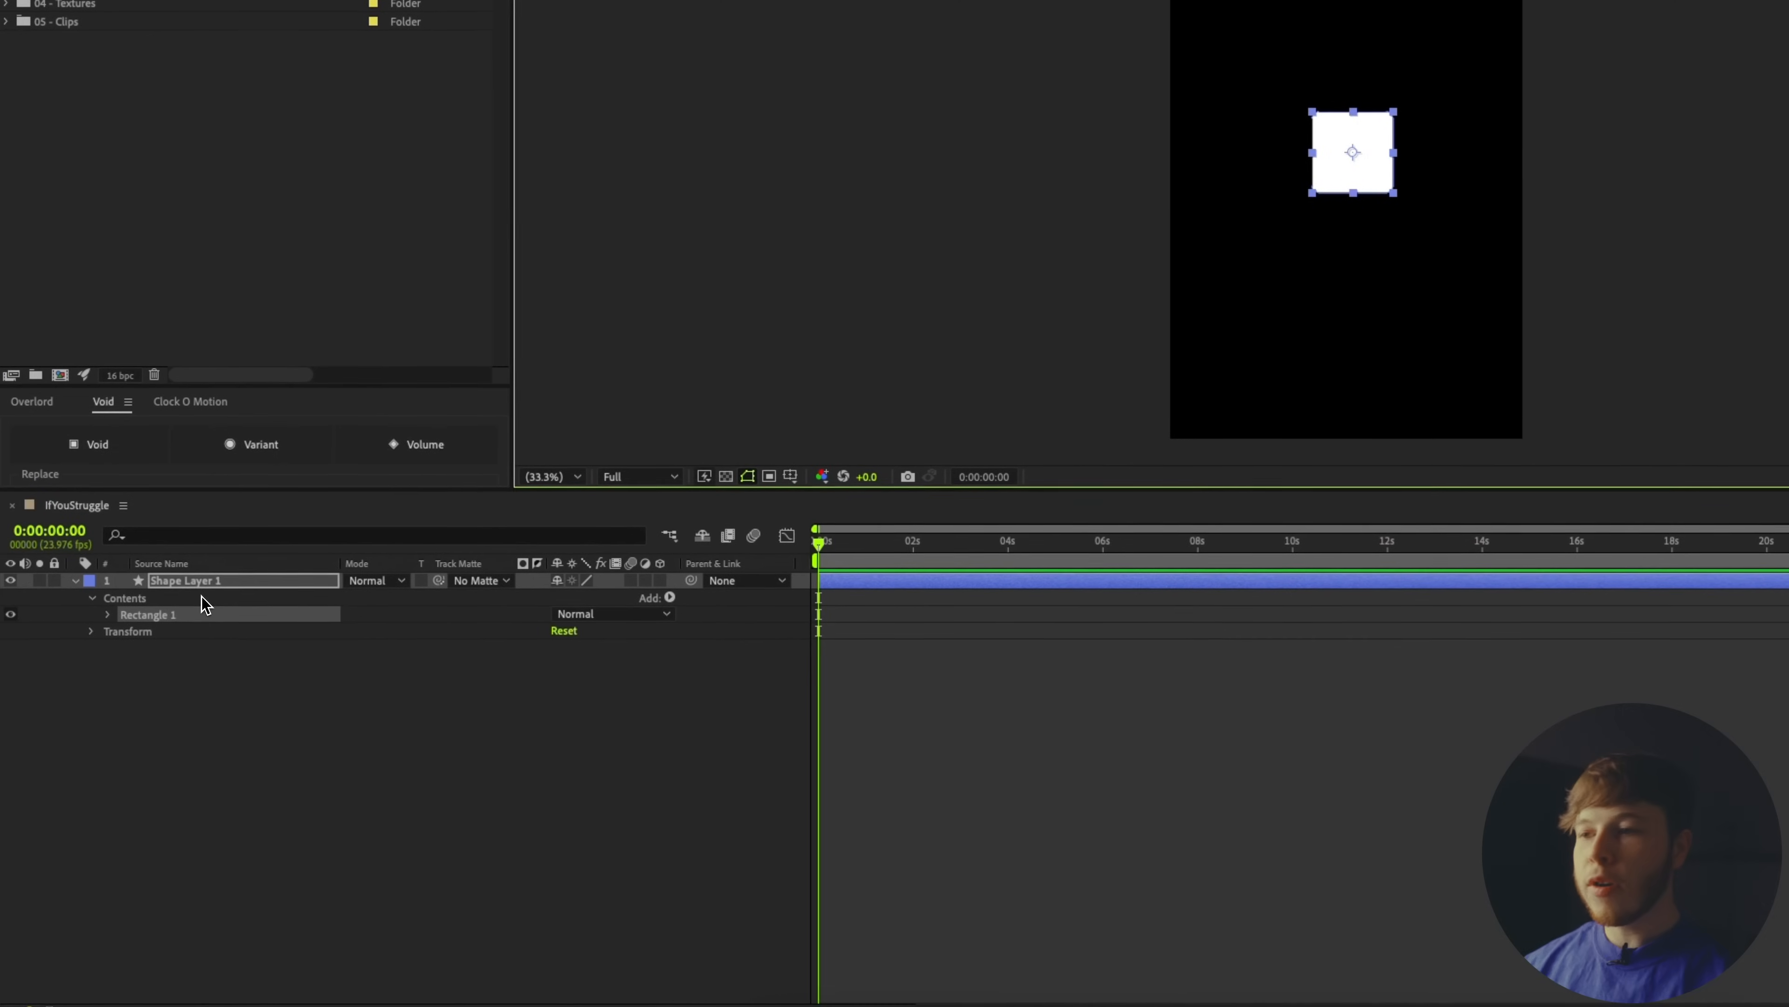
Raise the rectangle path's Roundness to about 1032 to turn the square into a circle
{"action": "key", "text": "Return"}
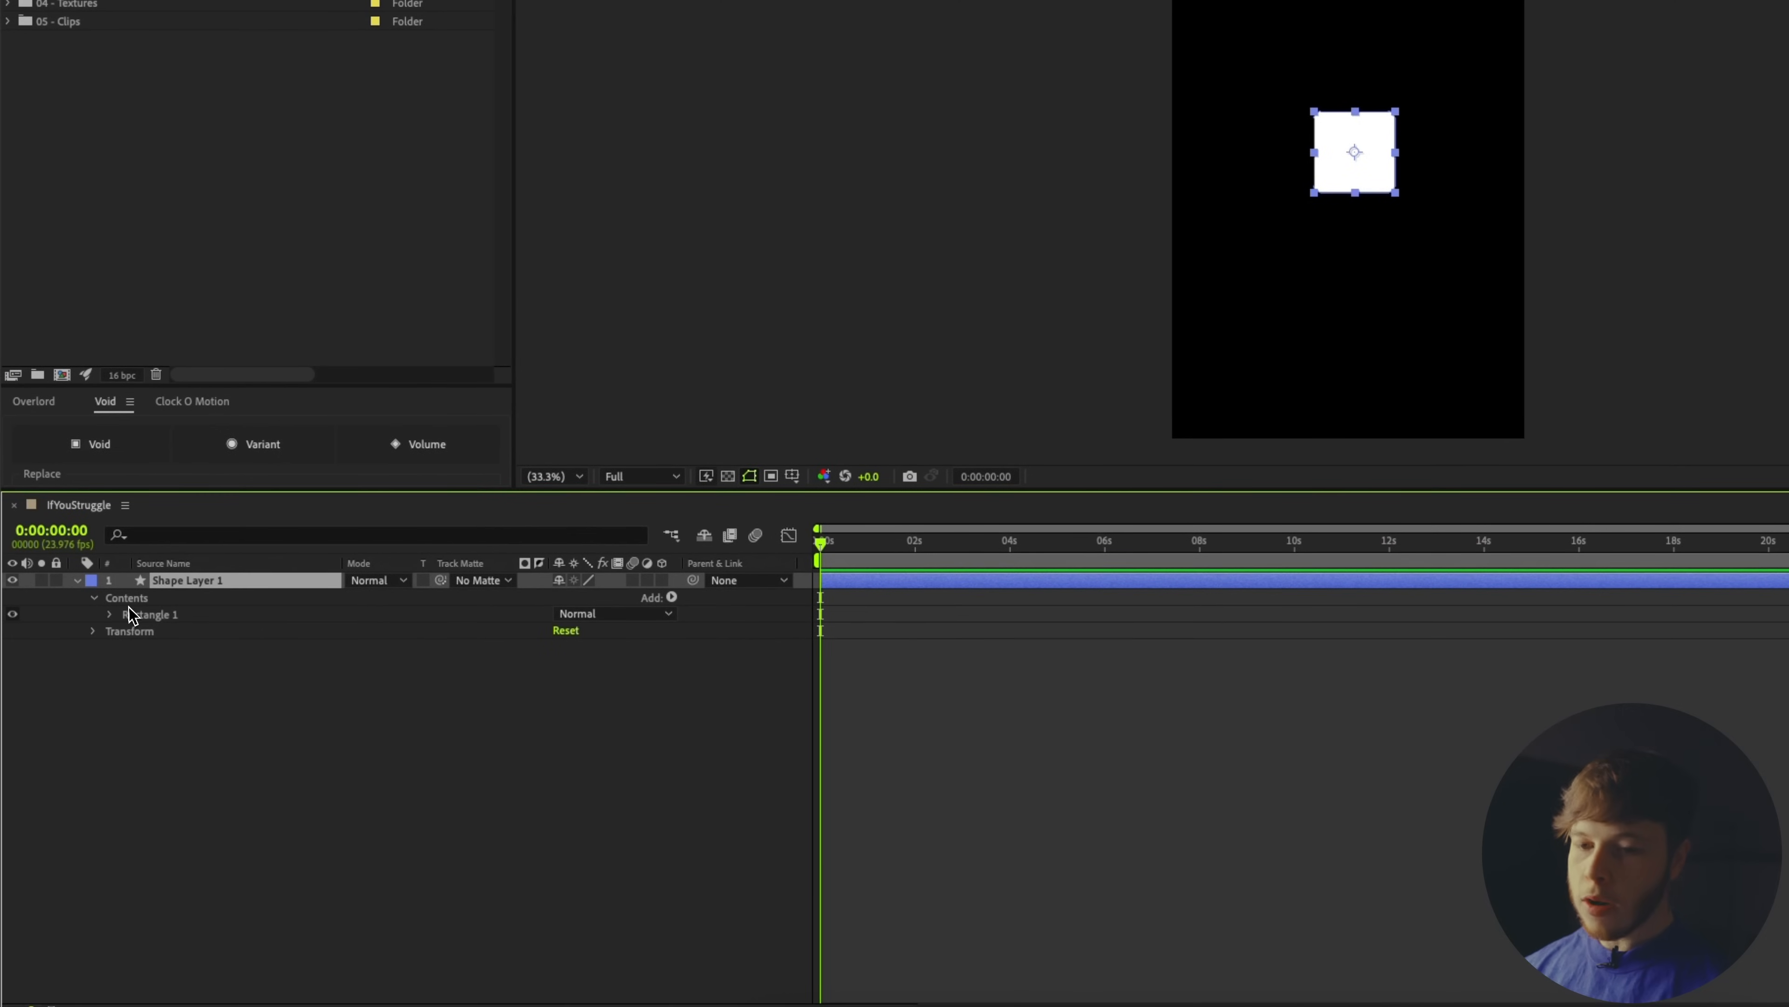
{"action": "left_click", "coordinate": [110, 615]}
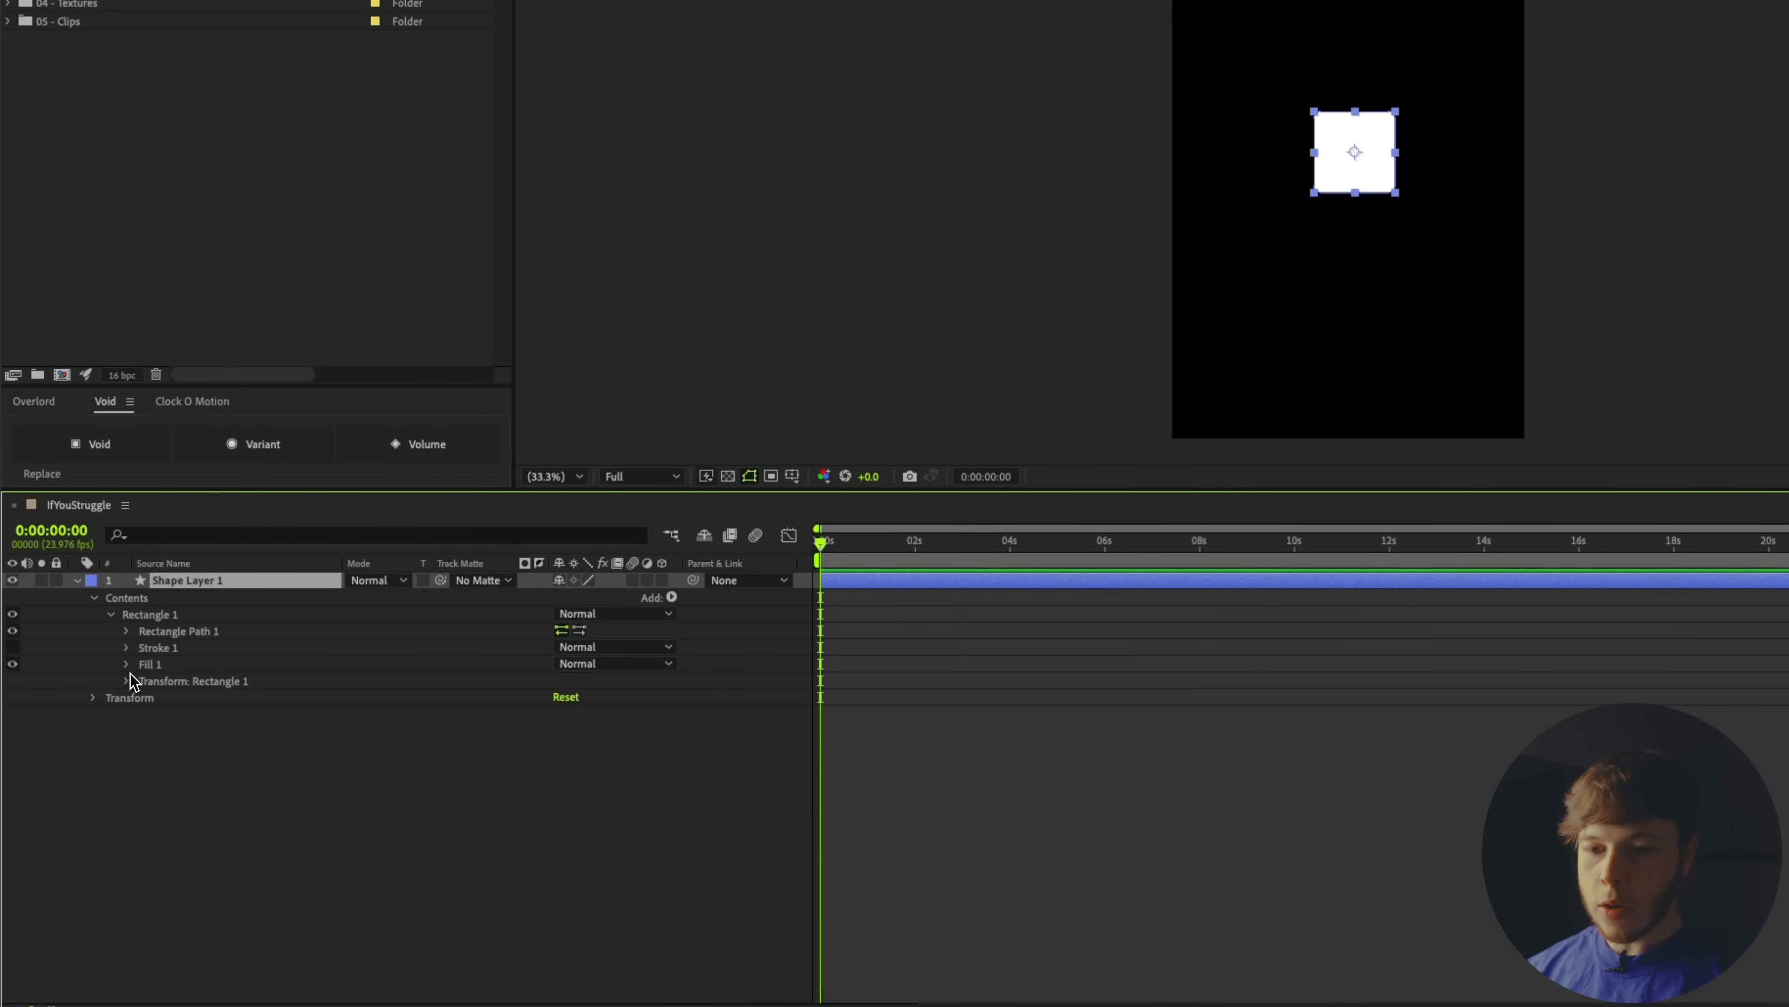
{"action": "left_click", "coordinate": [127, 631]}
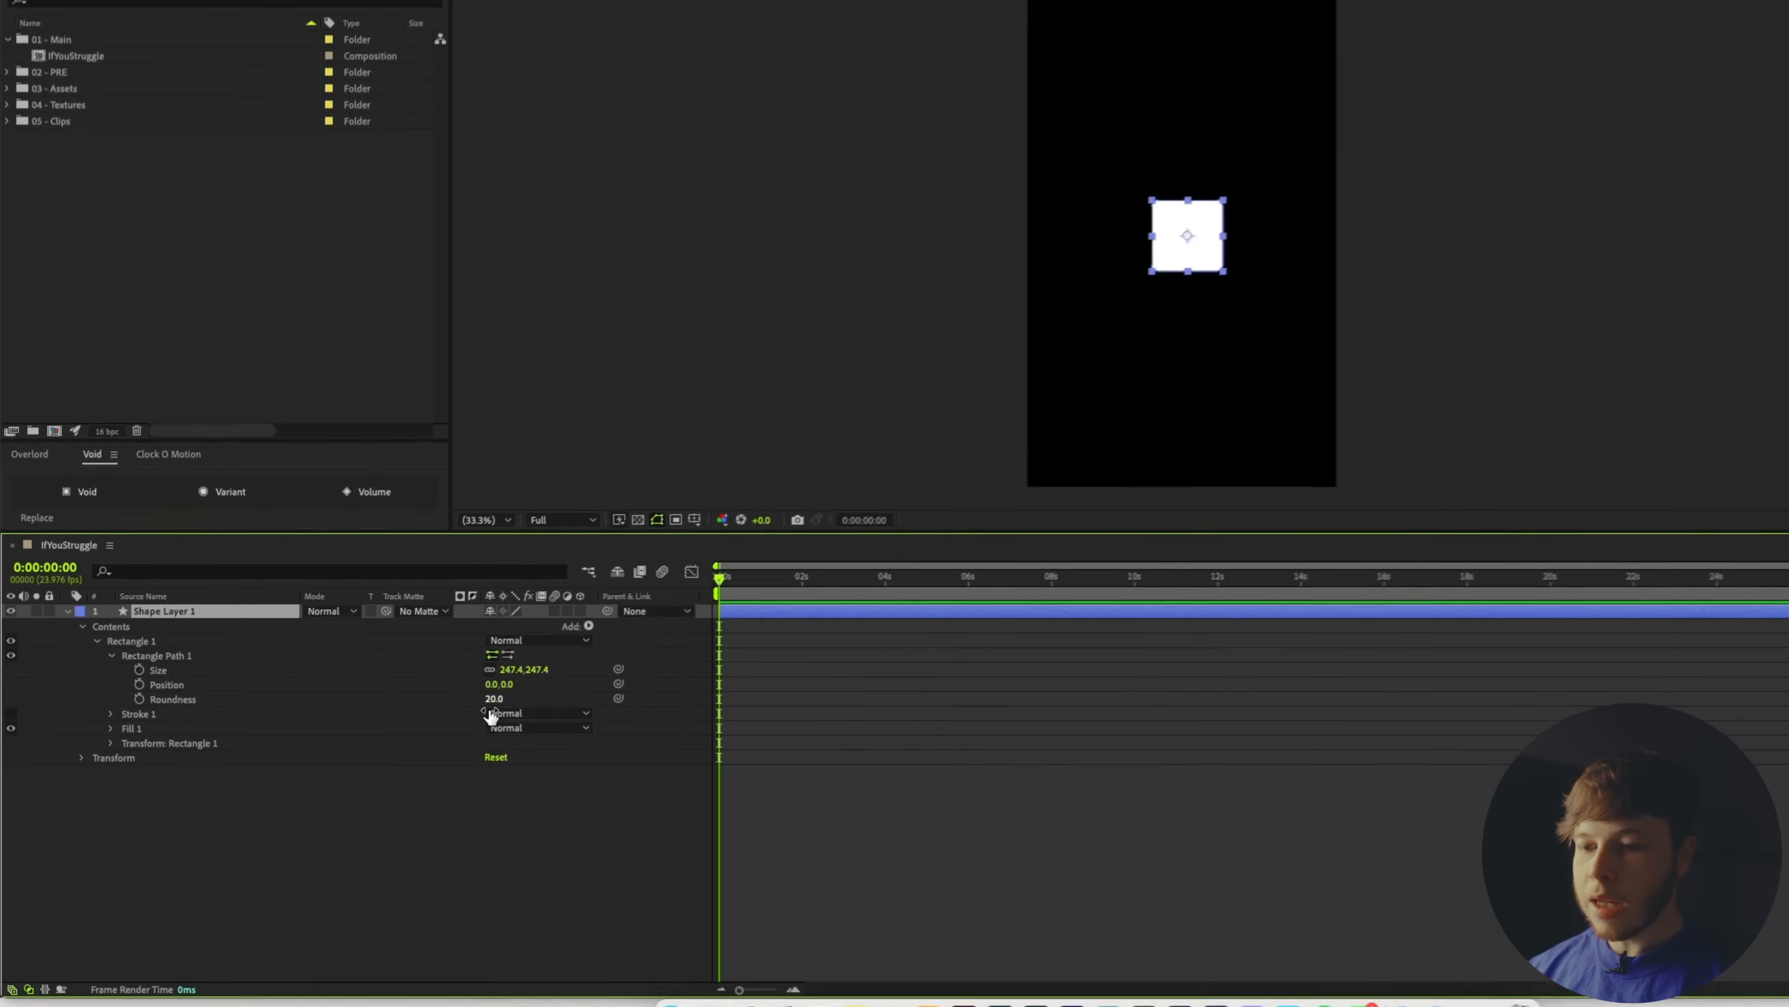
{"action": "left_click_drag", "start_coordinate": [564, 680], "coordinate": [1453, 676]}
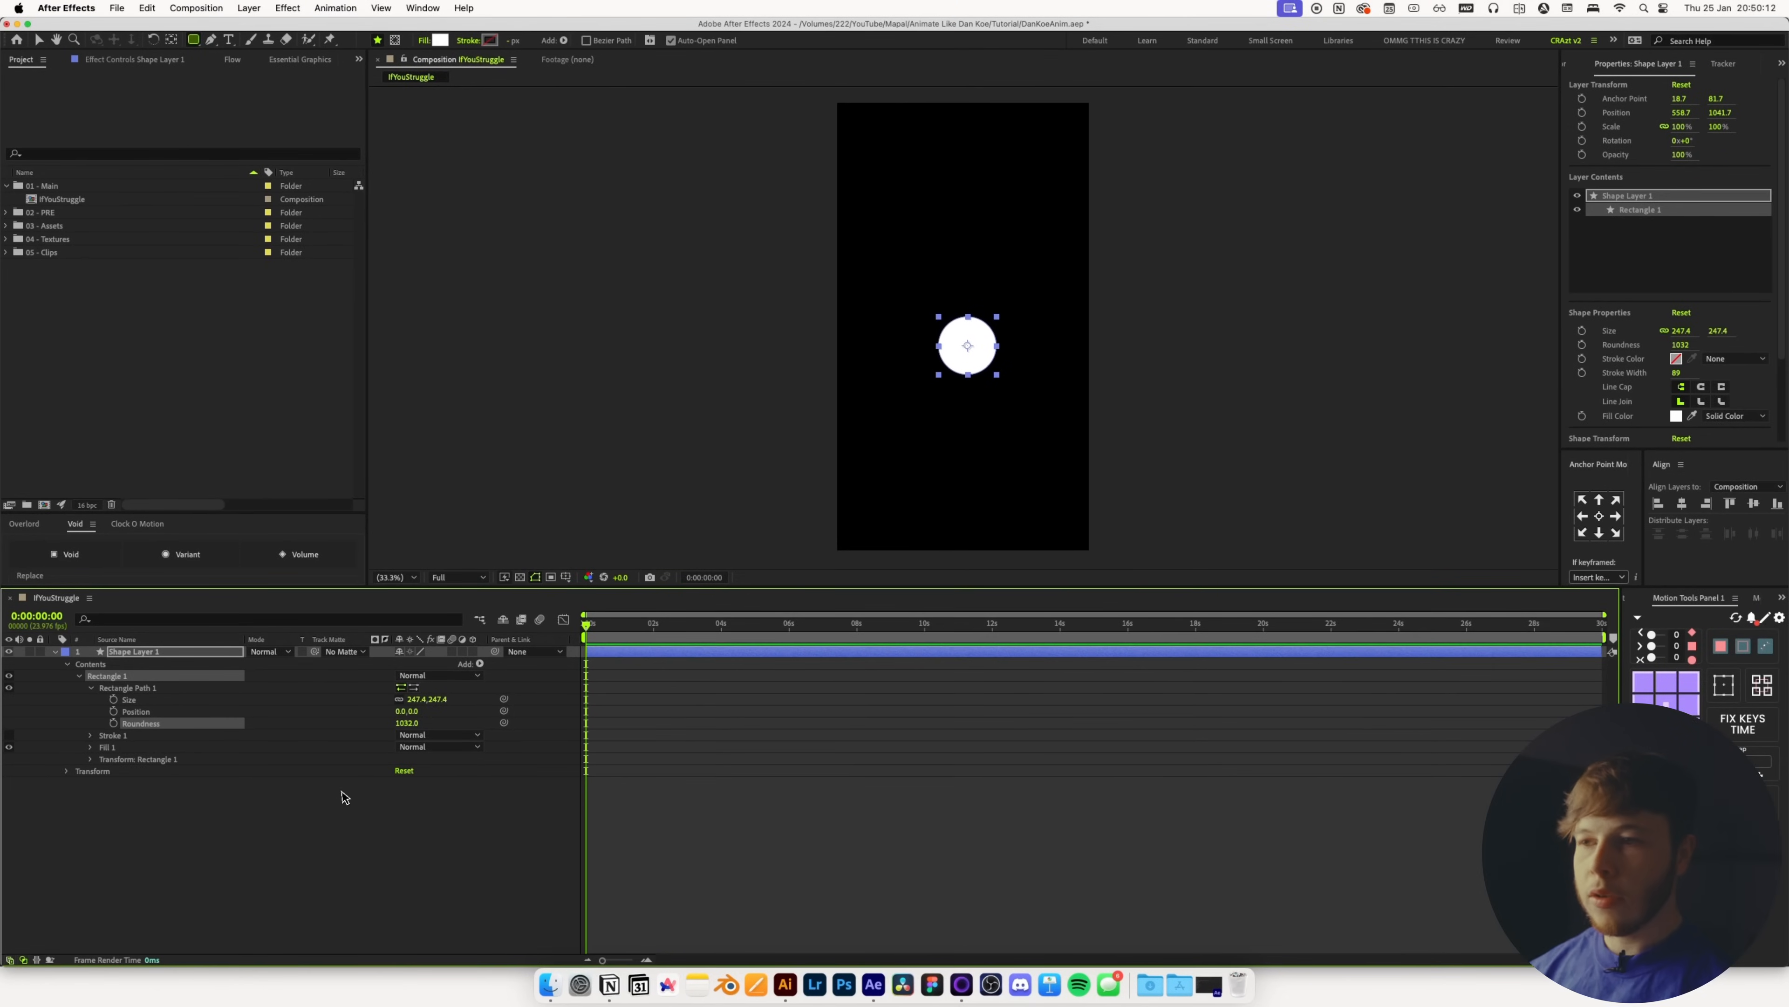
{"action": "left_click", "coordinate": [319, 818]}
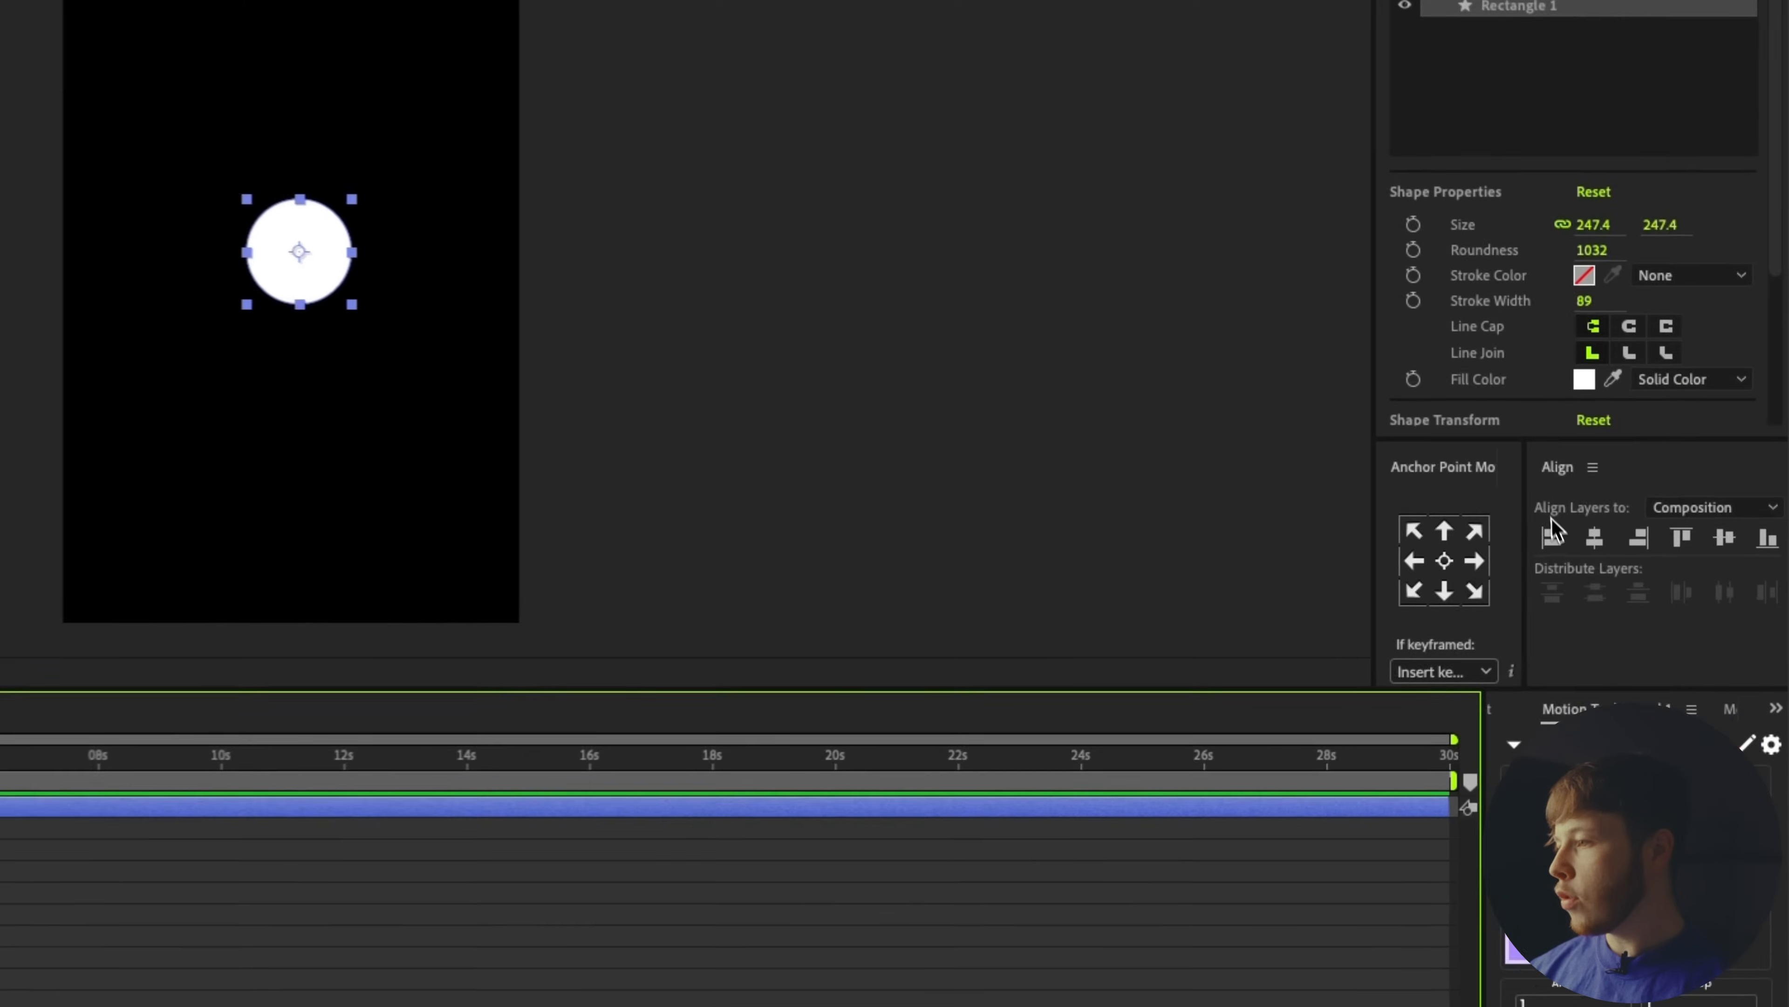
Align the circle to the horizontal and vertical centre of the composition
{"action": "left_click", "coordinate": [1682, 505]}
{"action": "left_click", "coordinate": [1752, 505]}
{"action": "left_click", "coordinate": [471, 12]}
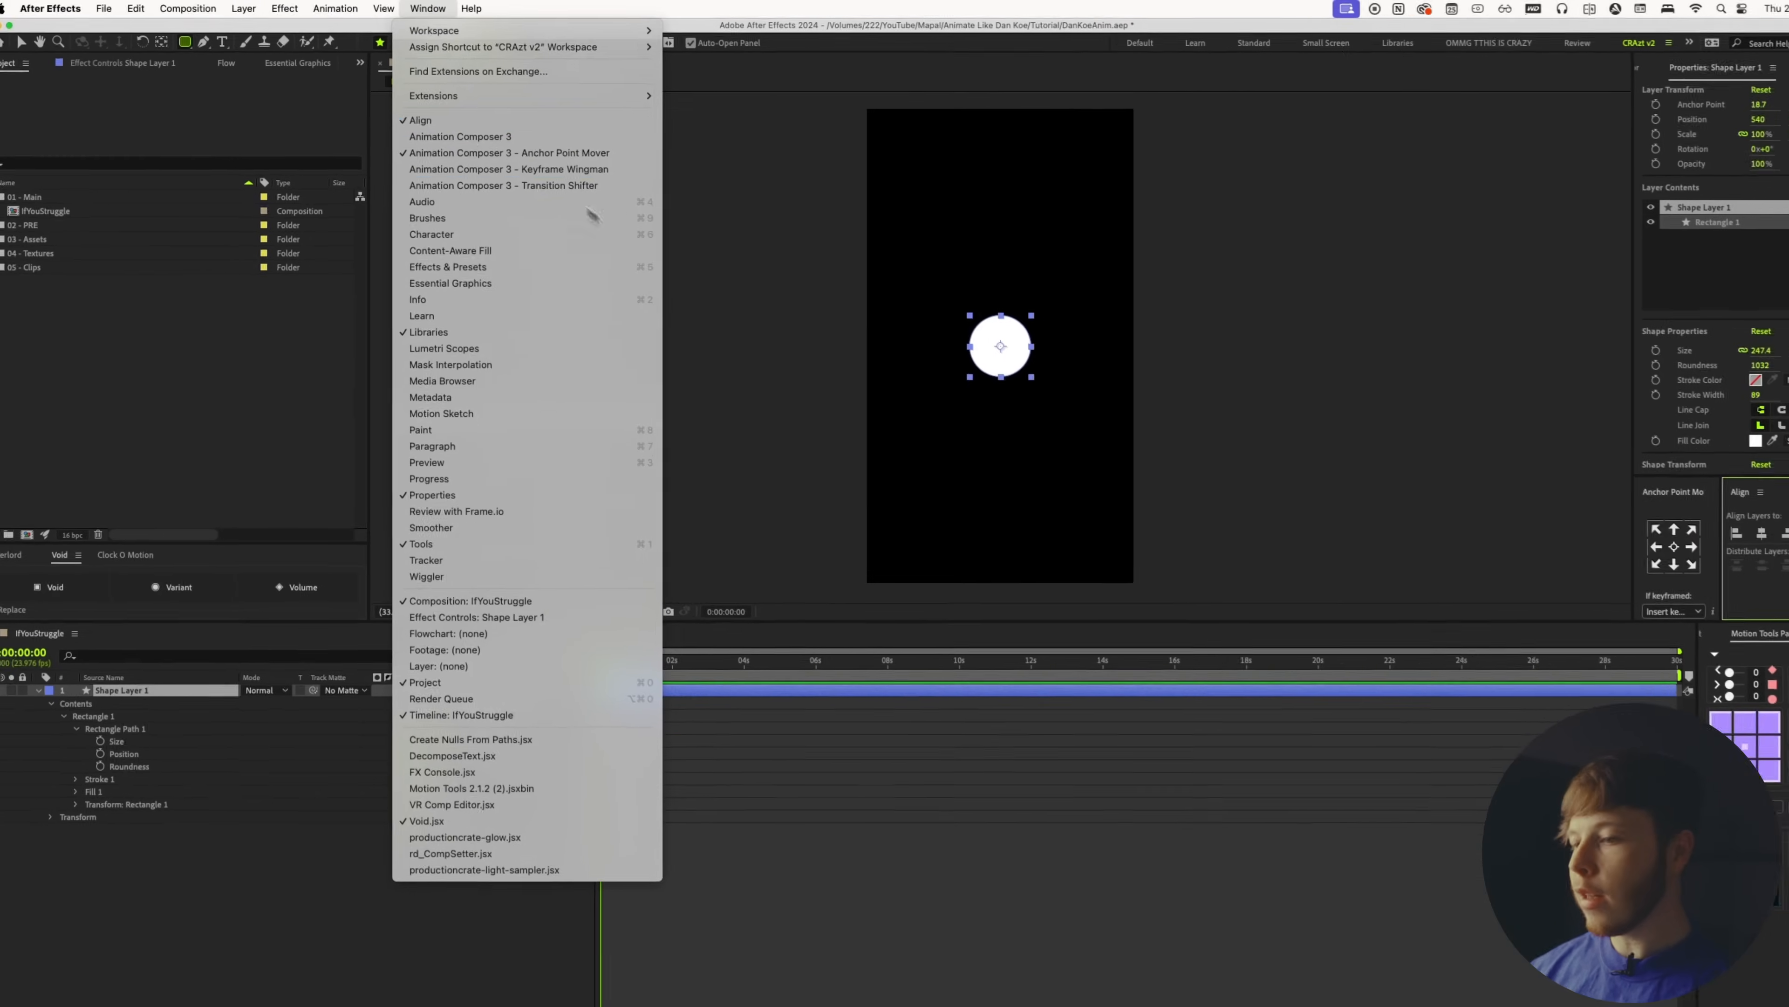
{"action": "left_click", "coordinate": [874, 451]}
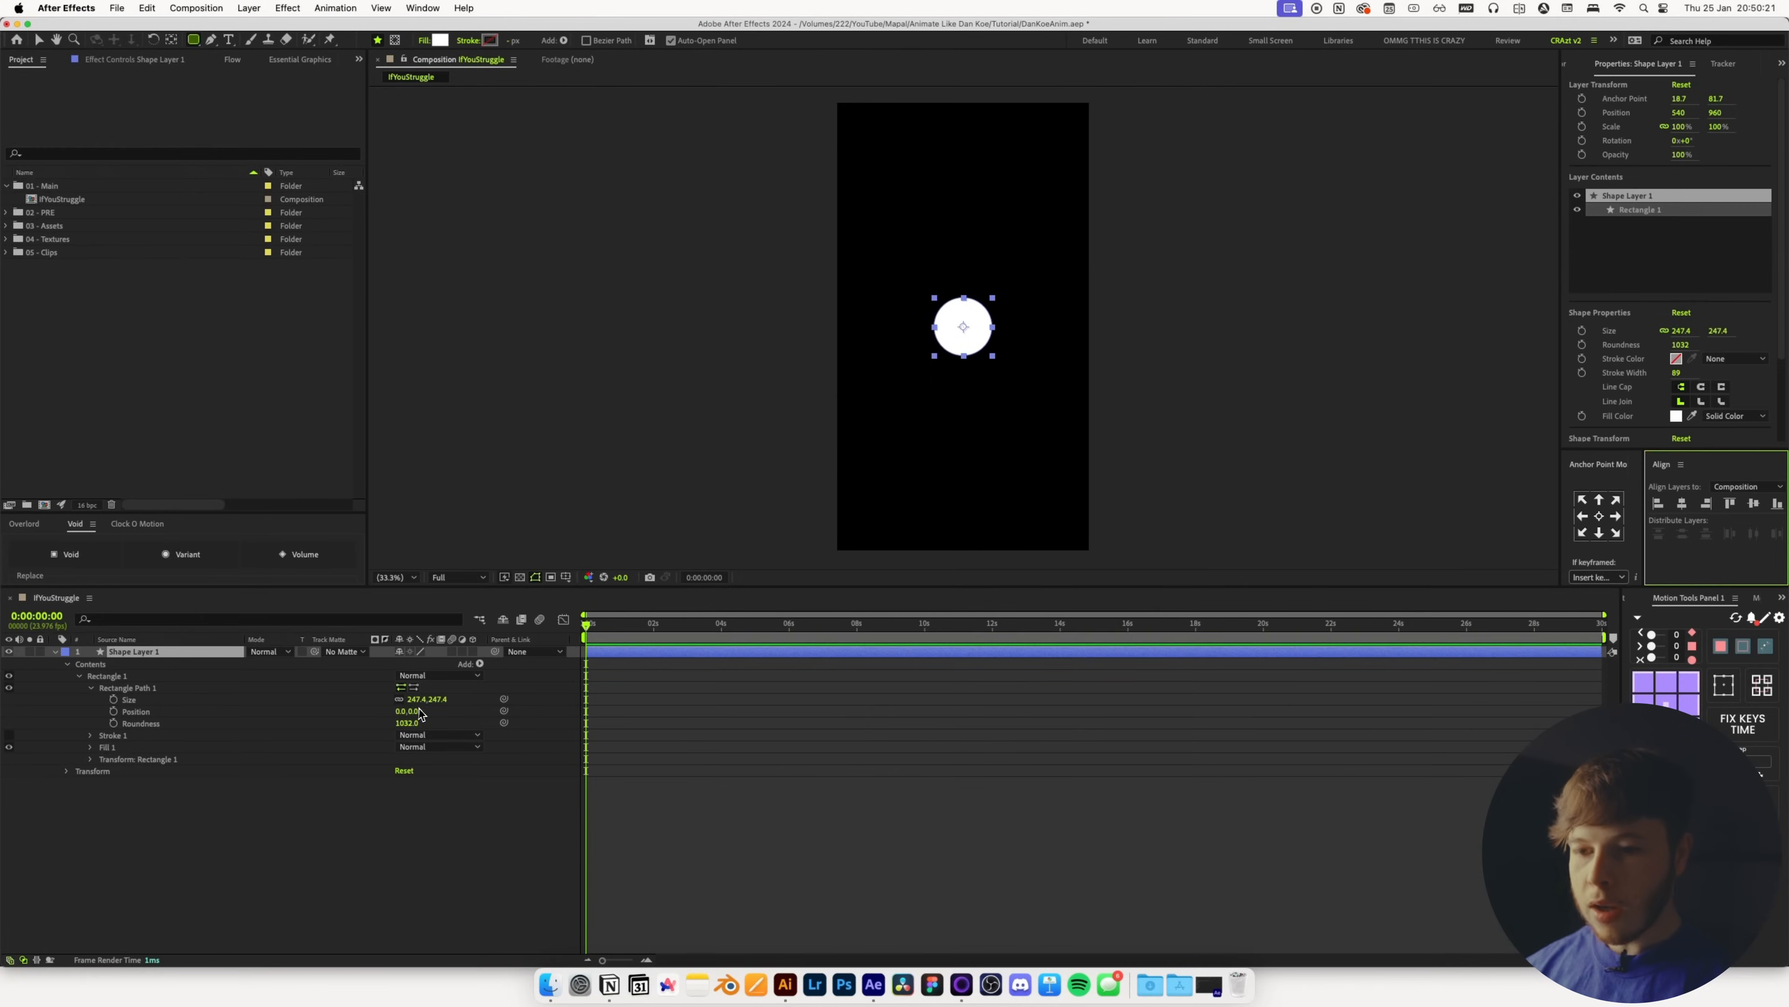
Shrink the circle by setting its rectangle path size to 70 by 70
{"action": "left_click_drag", "start_coordinate": [417, 700], "coordinate": [389, 710]}
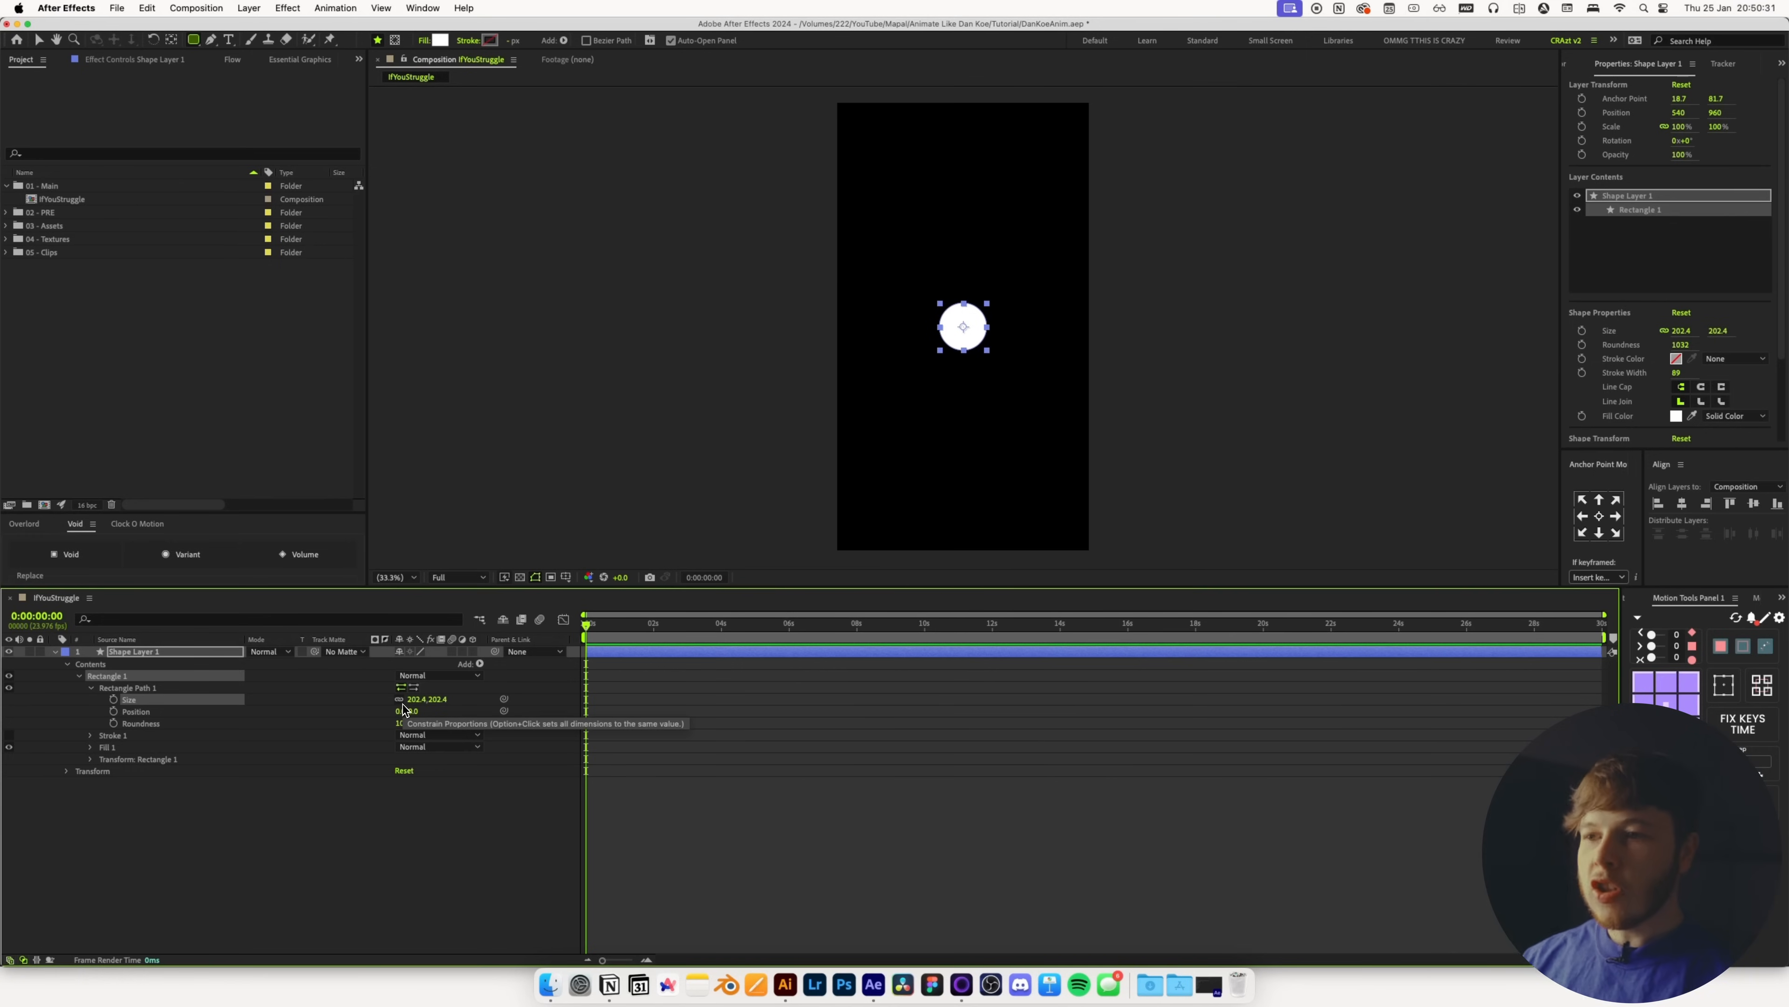
{"action": "left_click_drag", "start_coordinate": [423, 700], "coordinate": [337, 715]}
{"action": "left_click", "coordinate": [705, 778]}
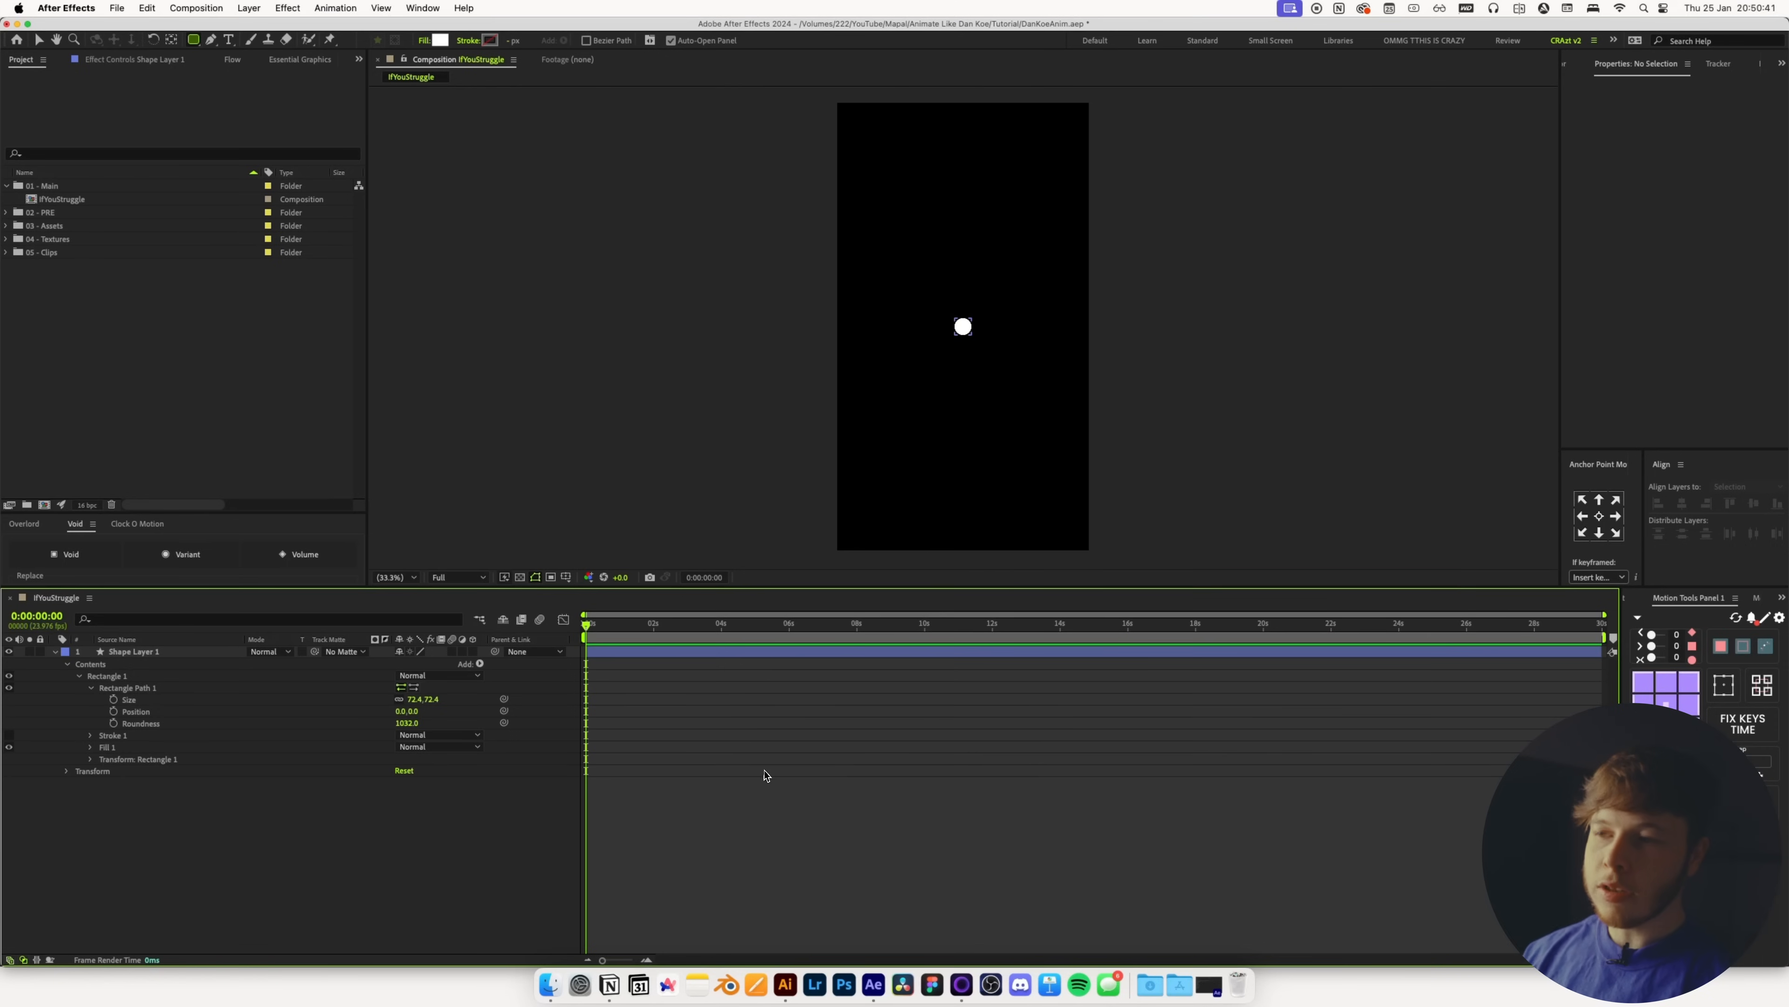
{"action": "left_click", "coordinate": [412, 704]}
{"action": "type", "text": "70"}
{"action": "key", "text": "Return"}
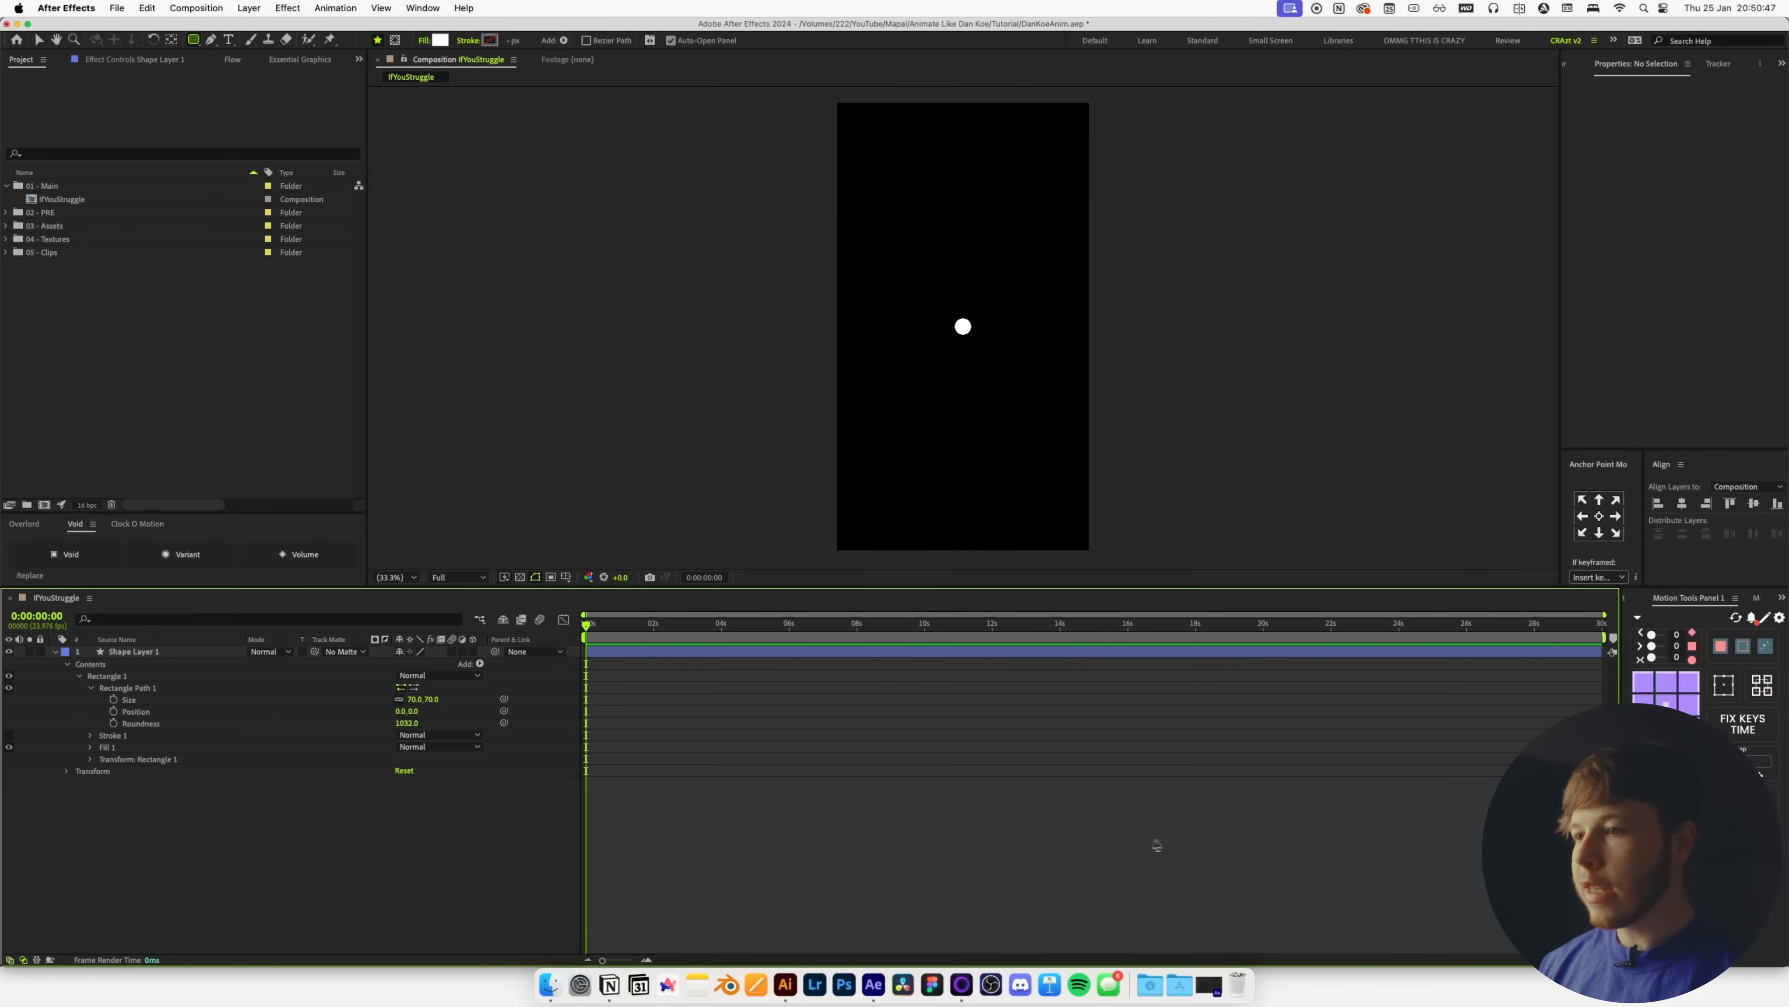
Rename the circle's shape layer as Main Ball
{"action": "key", "text": "v"}
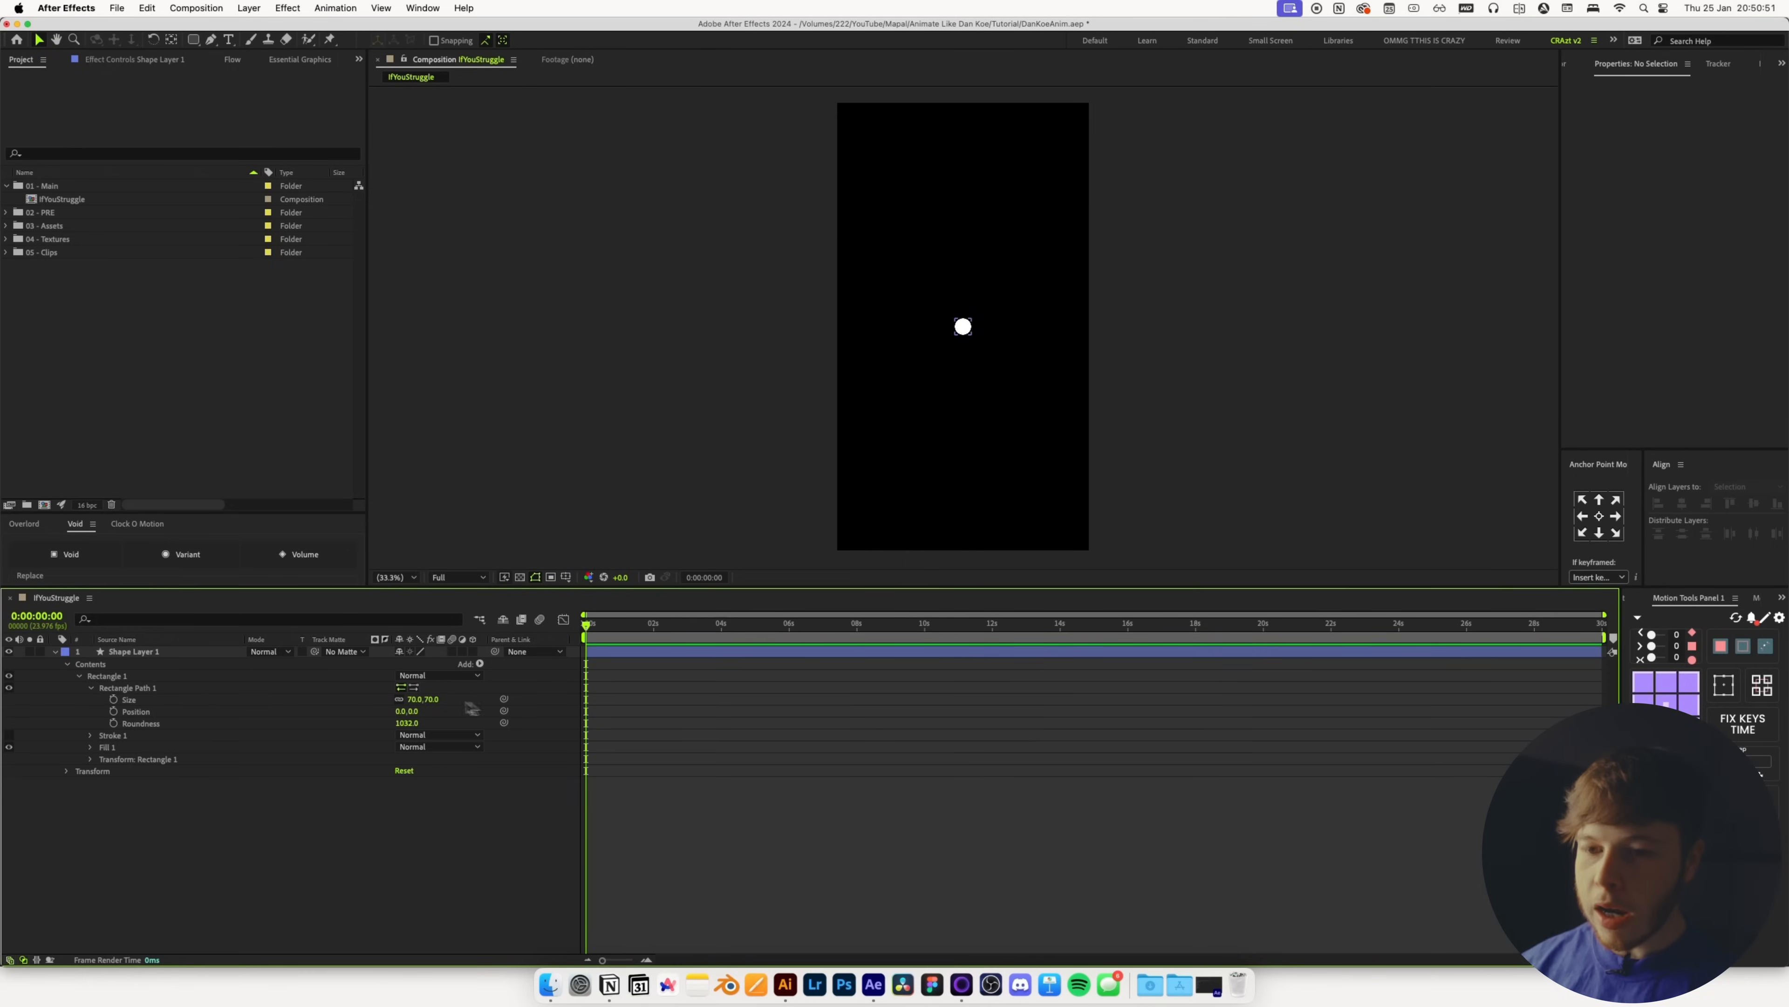
{"action": "left_click", "coordinate": [157, 658]}
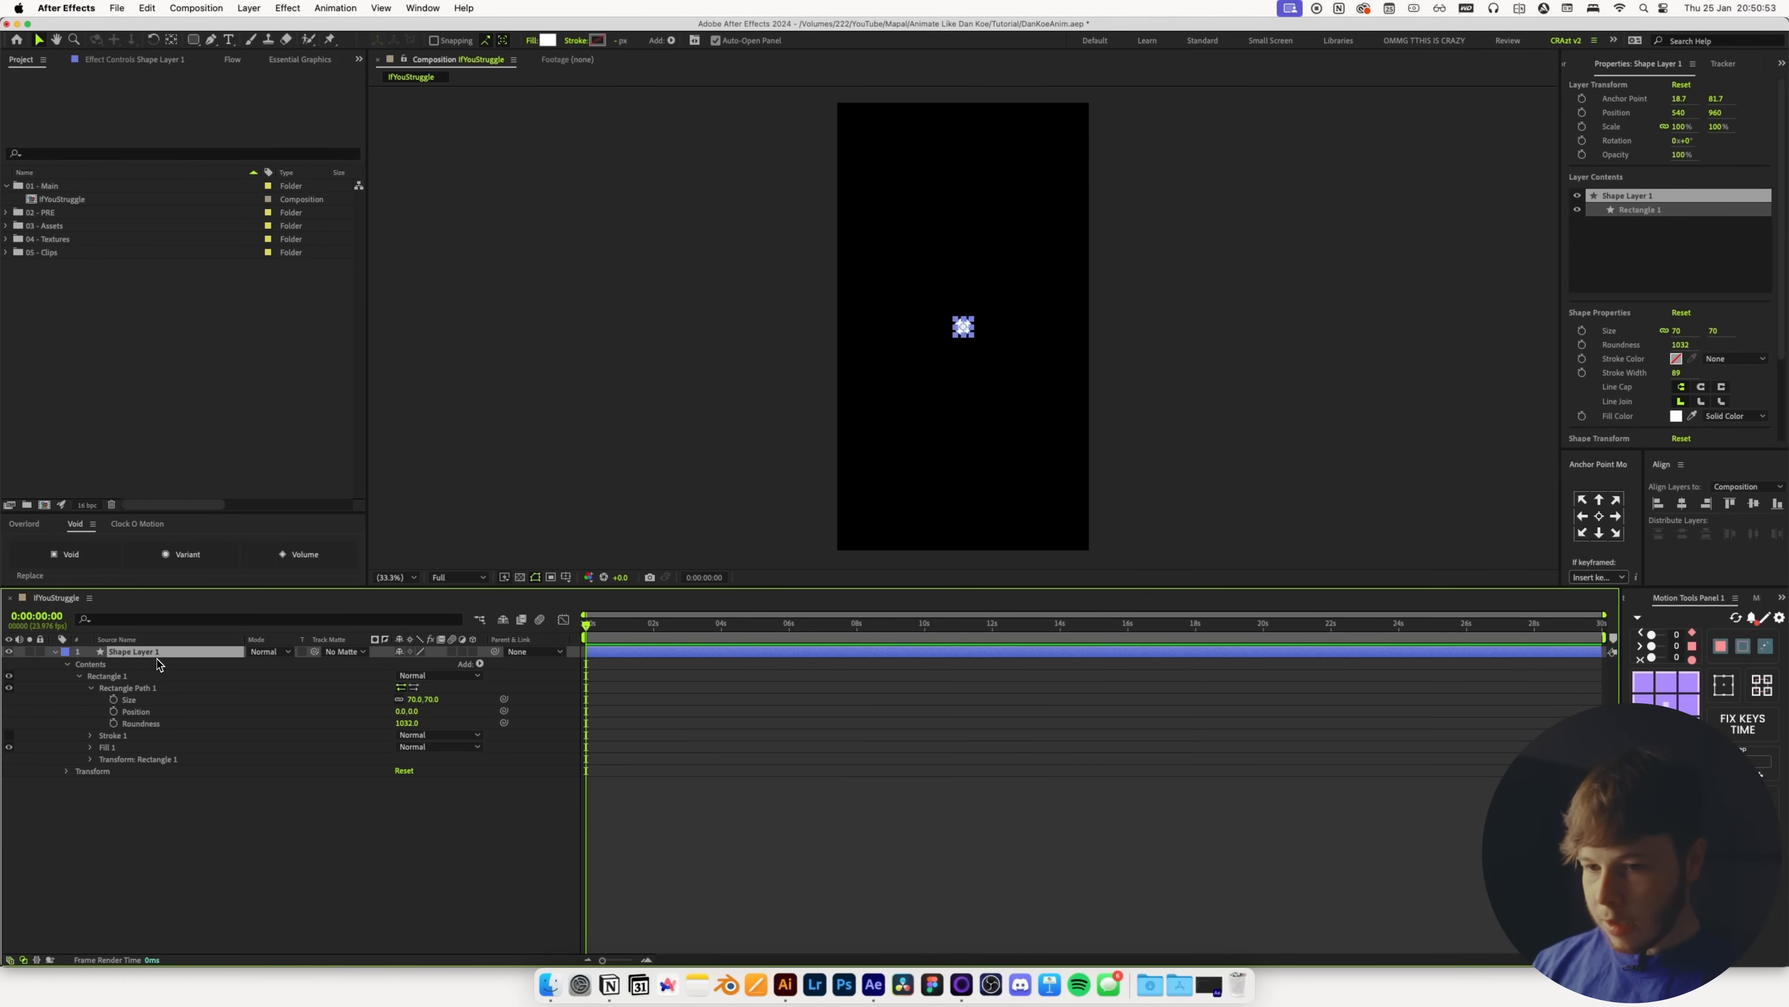
{"action": "key", "text": "Return"}
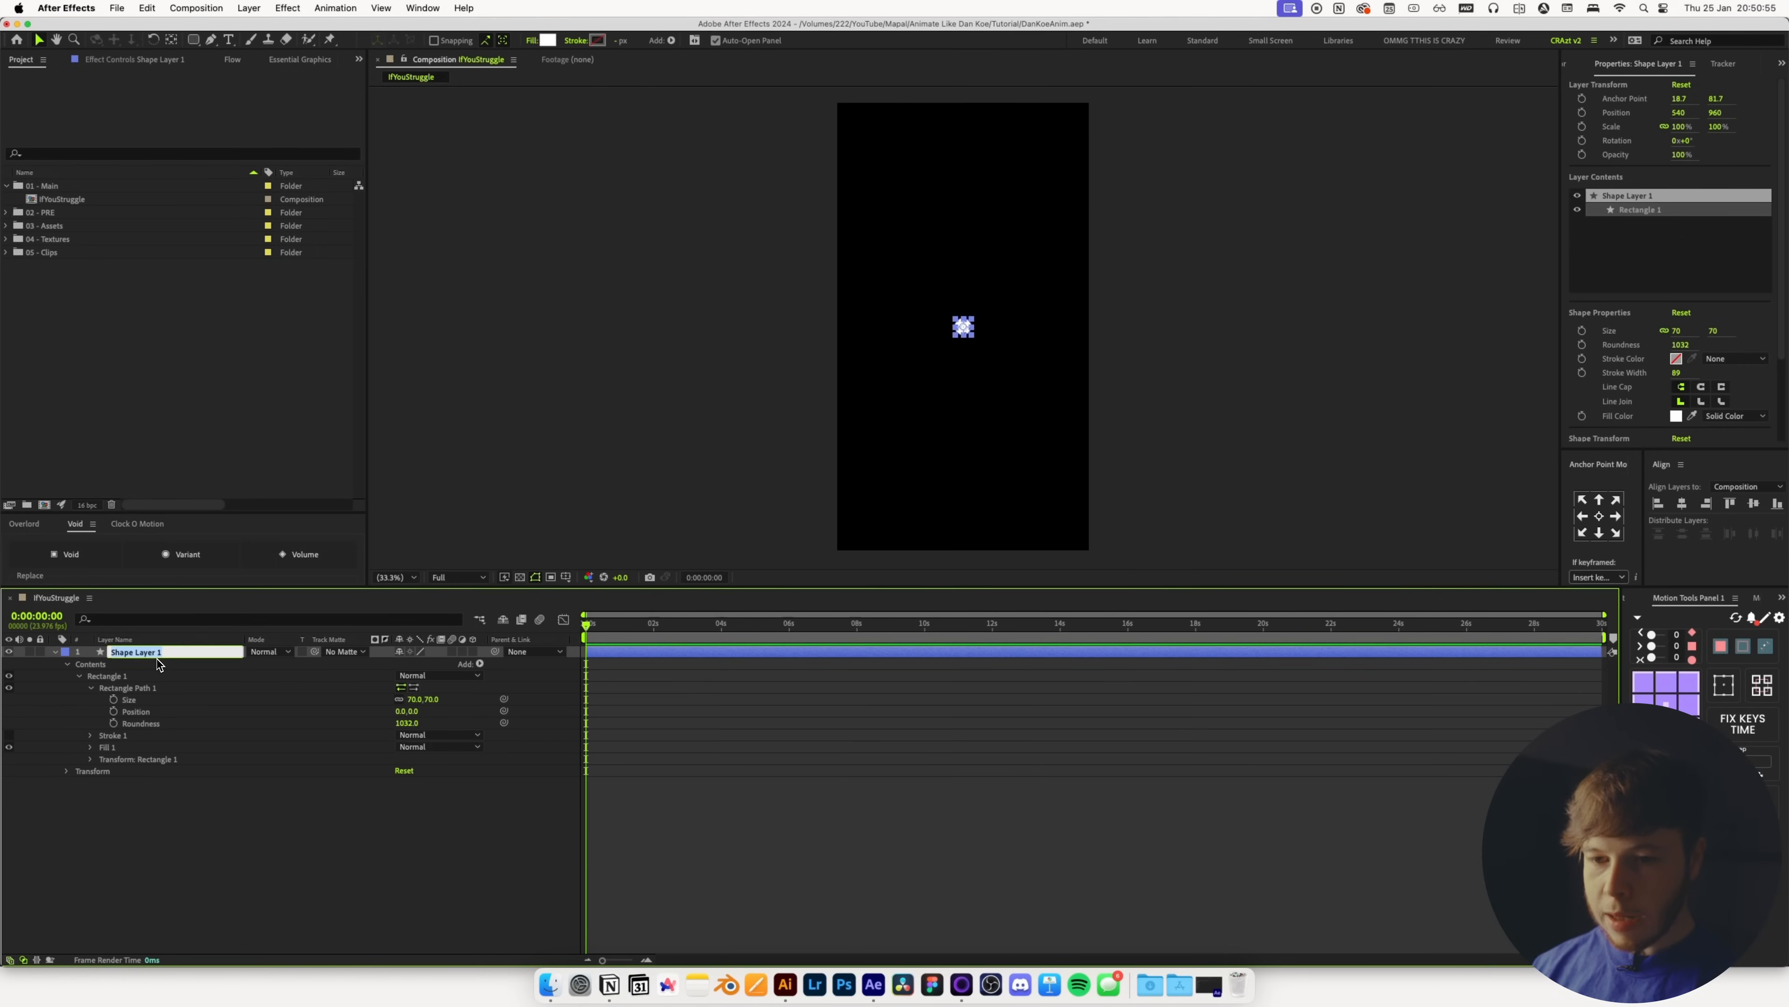
{"action": "type", "text": "Main V"}
{"action": "key", "text": "BackSpace"}
{"action": "type", "text": "Ball"}
{"action": "key", "text": "Return"}
Keyframe the ball's Position at 0:00, then move it at frame 12 to the composition's right edge, about 1053, 621
{"action": "key", "text": "p"}
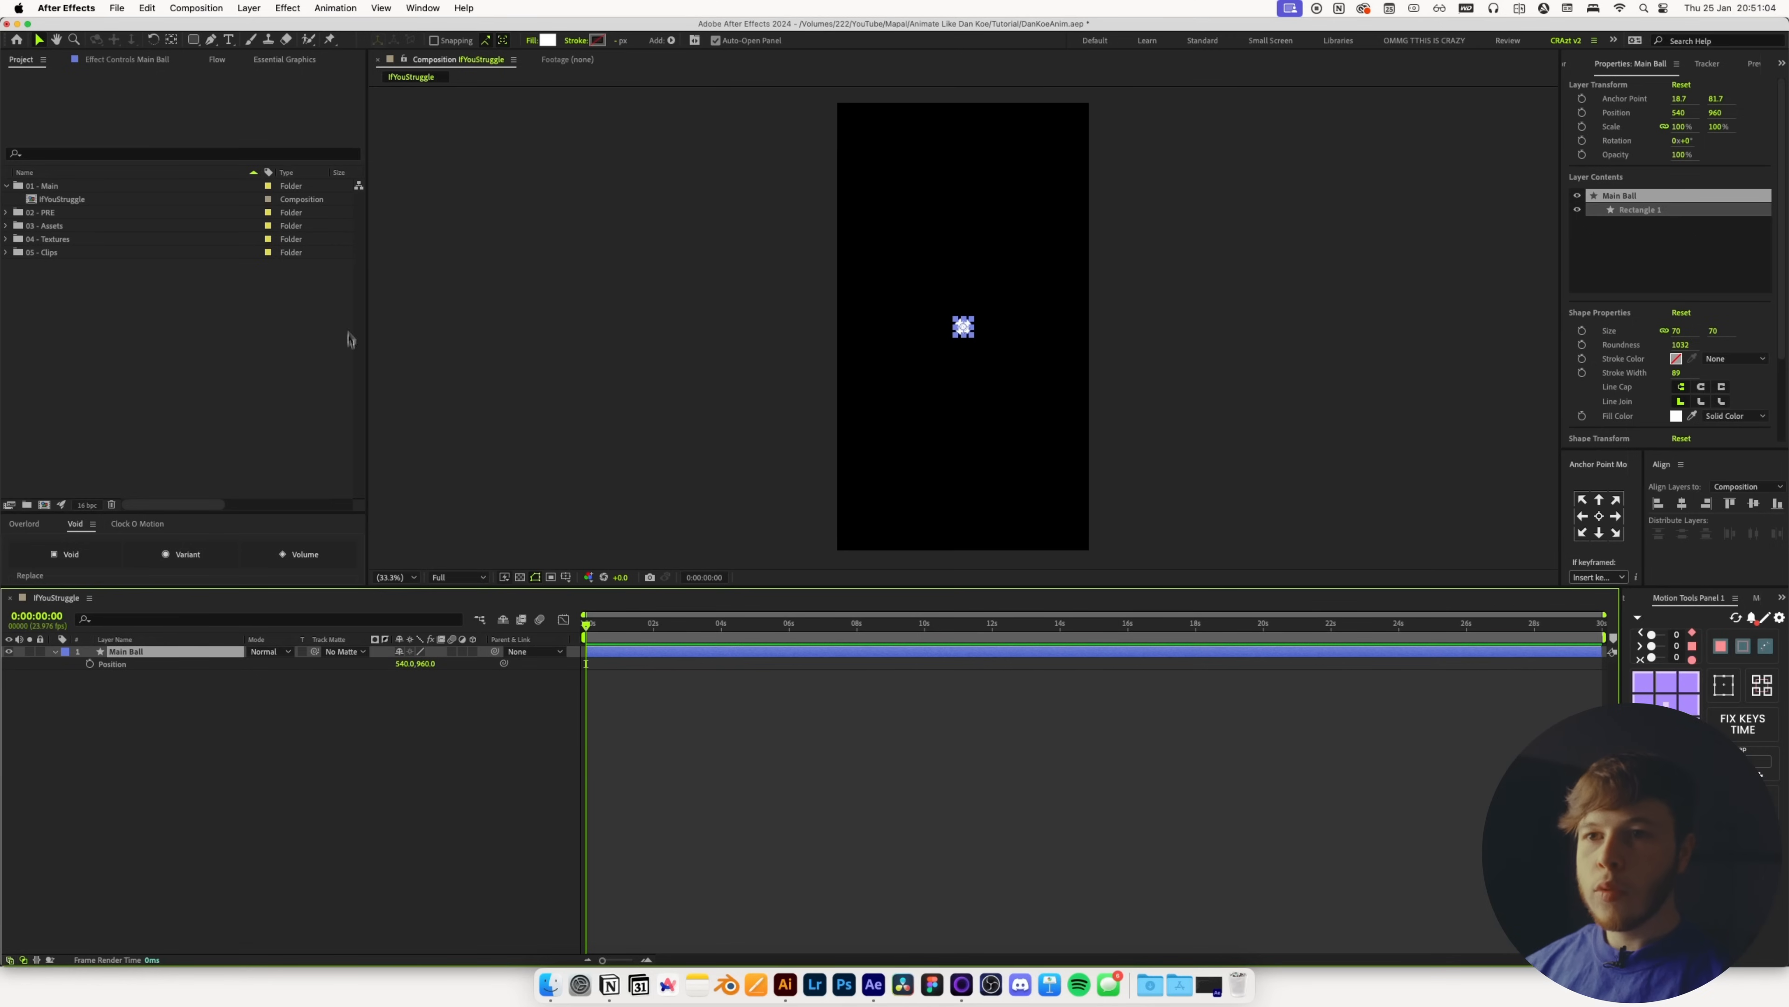
{"action": "left_click", "coordinate": [90, 663]}
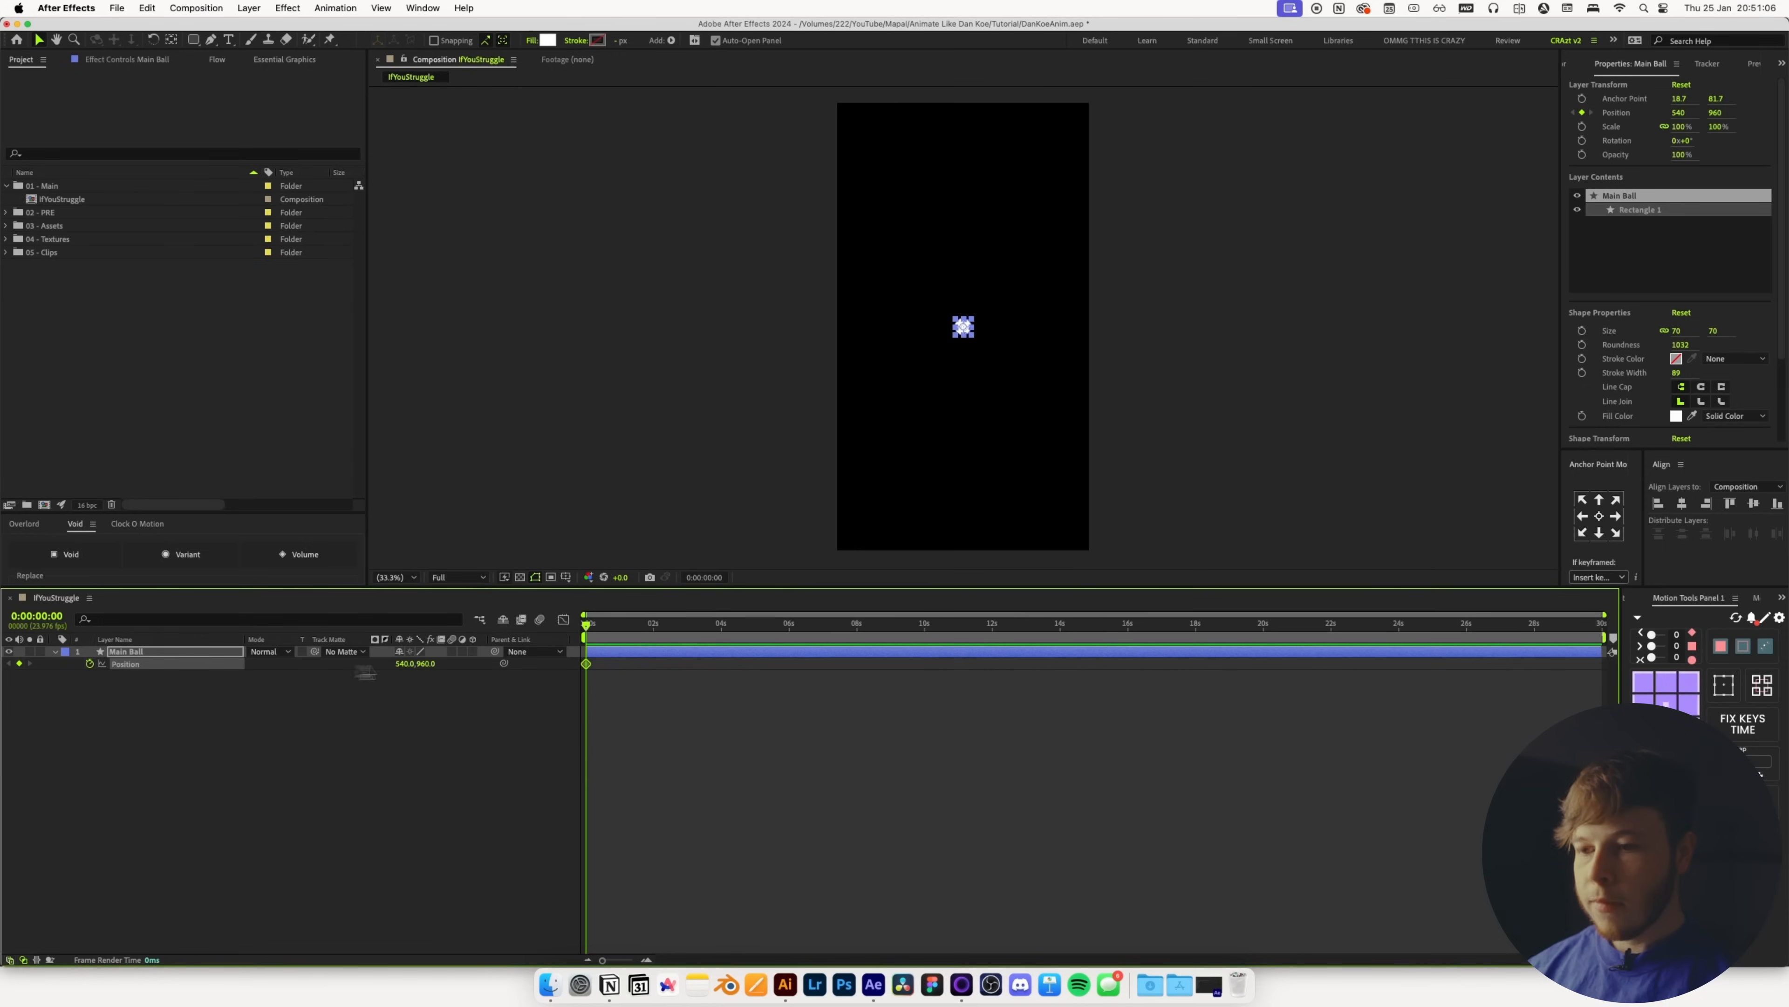
{"action": "left_click_drag", "start_coordinate": [602, 960], "coordinate": [624, 960]}
{"action": "left_click_drag", "start_coordinate": [621, 640], "coordinate": [632, 638]}
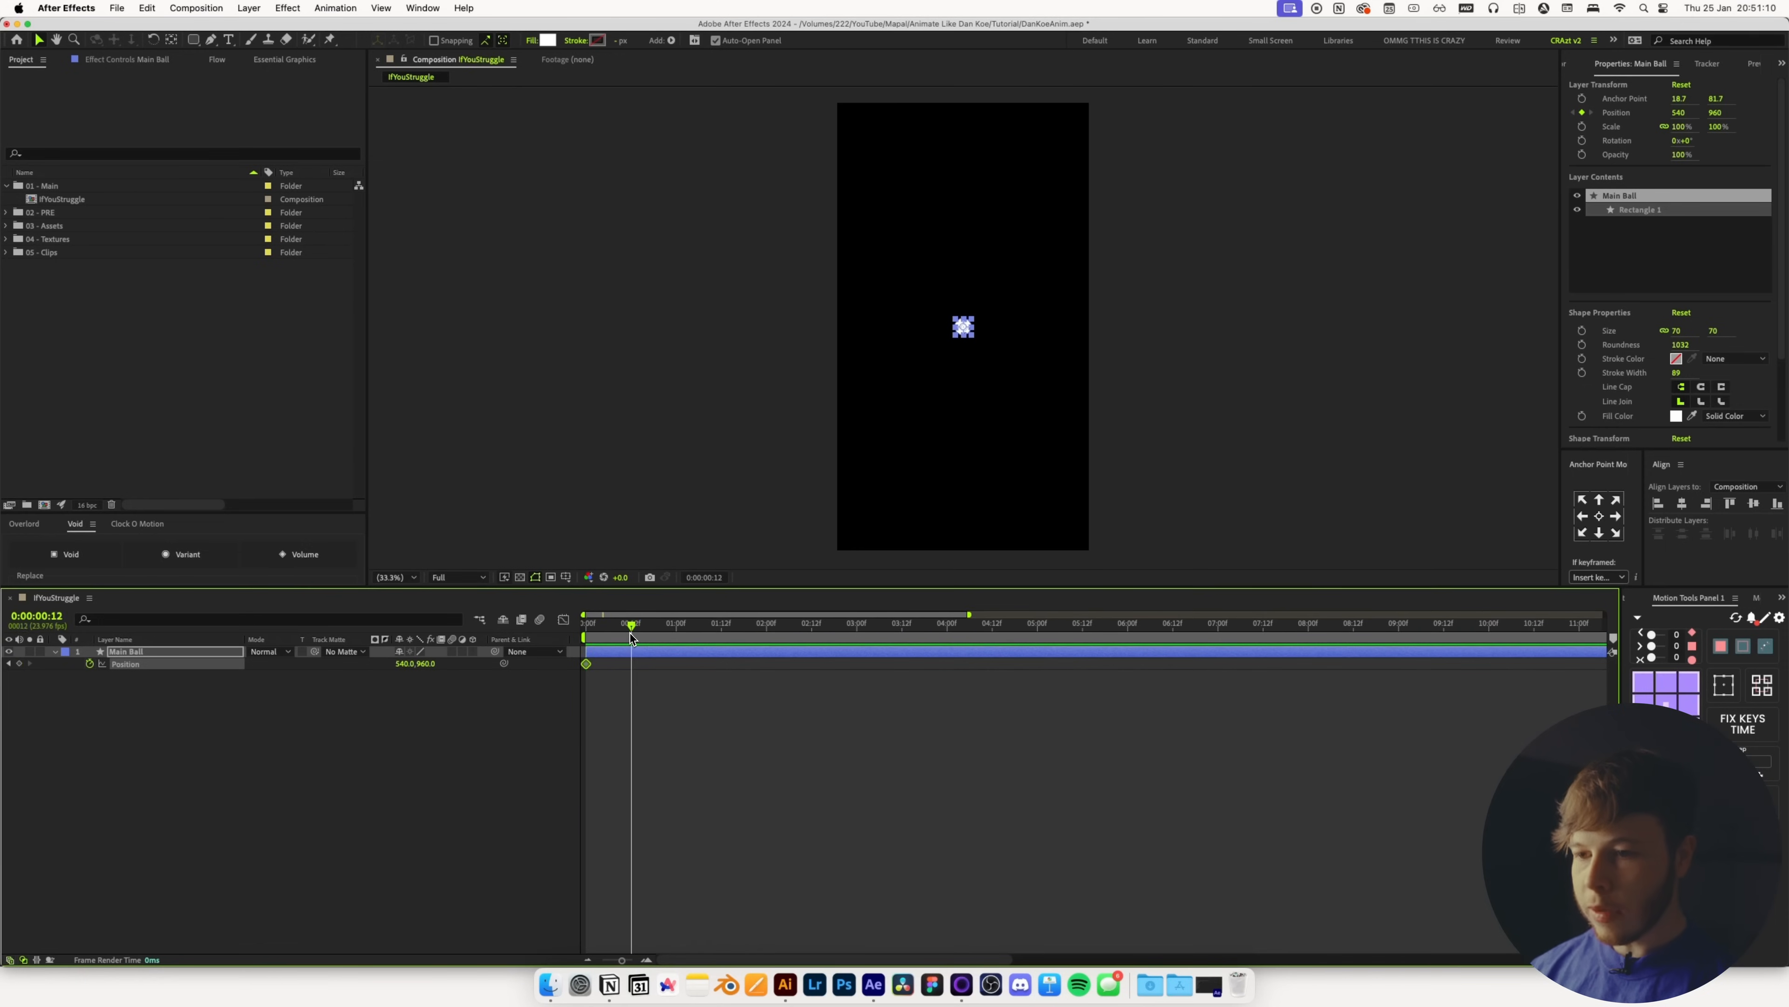
{"action": "left_click_drag", "start_coordinate": [965, 341], "coordinate": [1086, 254]}
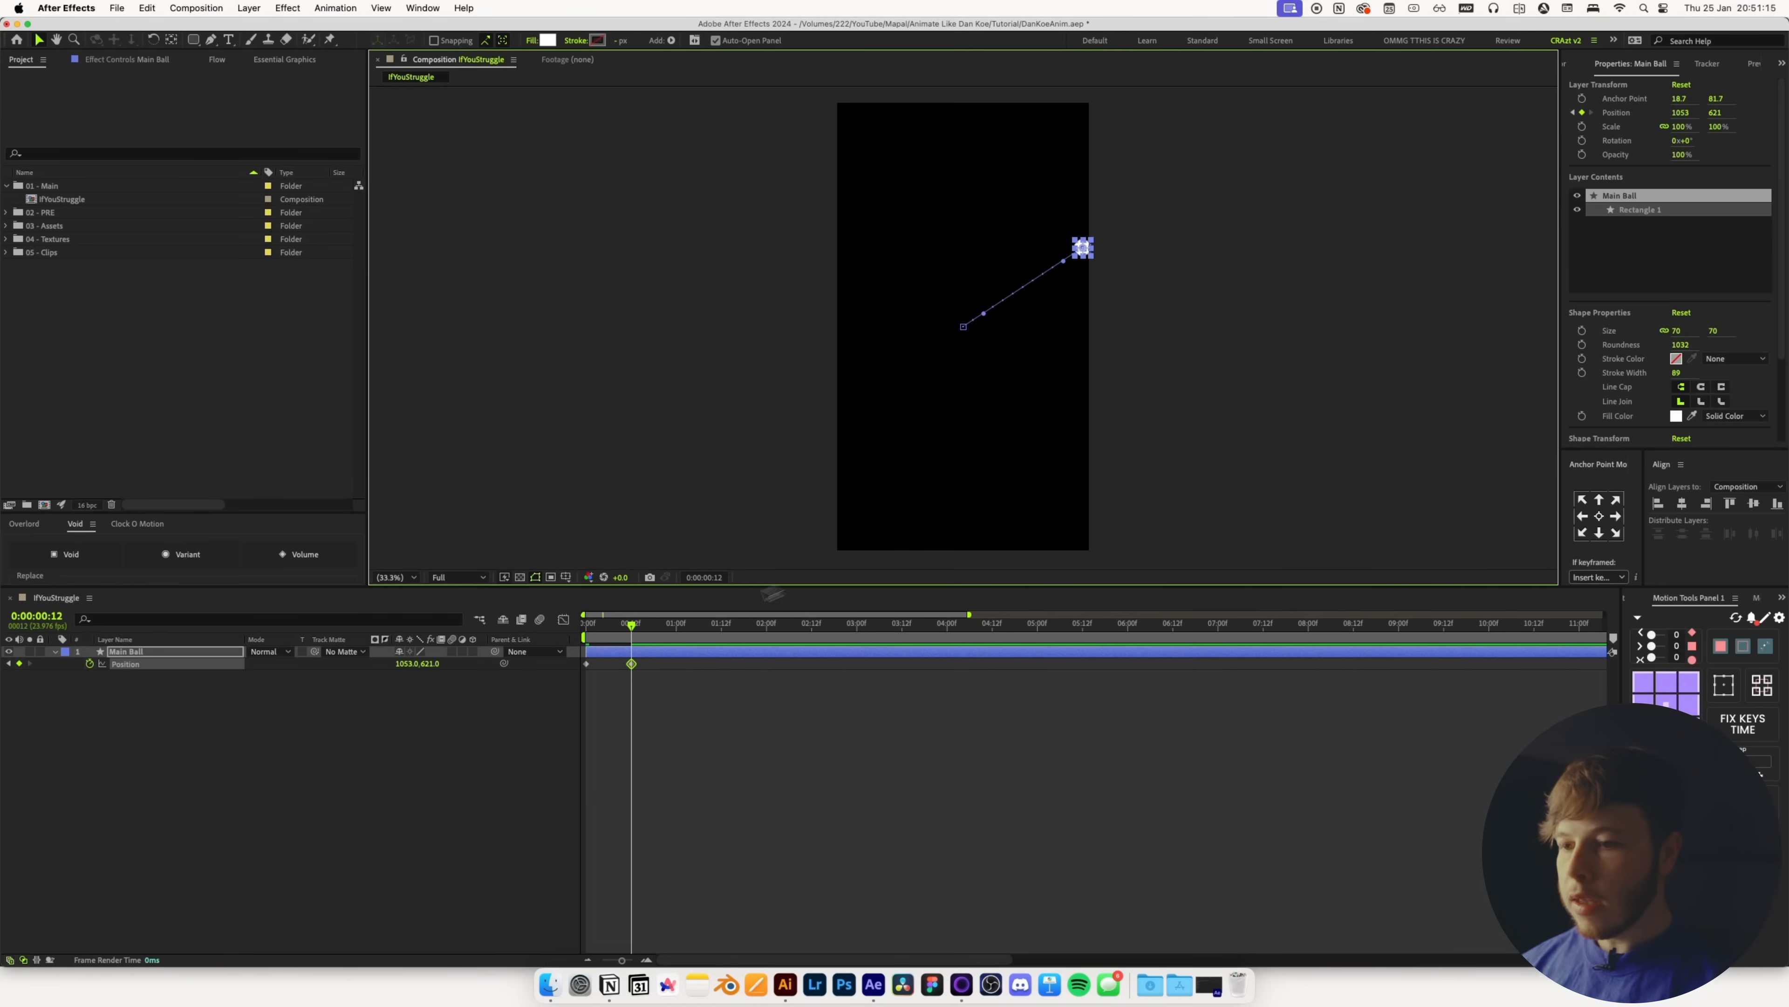
Keyframe the ball against different edges of the composition every 12 frames from 0:00:01:00 to 0:00:03:00, ending at about 27, 1527
{"action": "left_click_drag", "start_coordinate": [662, 626], "coordinate": [674, 635]}
{"action": "key", "text": "cmd+z"}
{"action": "scroll", "coordinate": [1235, 329], "scroll_direction": "up", "scroll_amount": 3}
{"action": "left_click_drag", "start_coordinate": [1265, 299], "coordinate": [544, 145]}
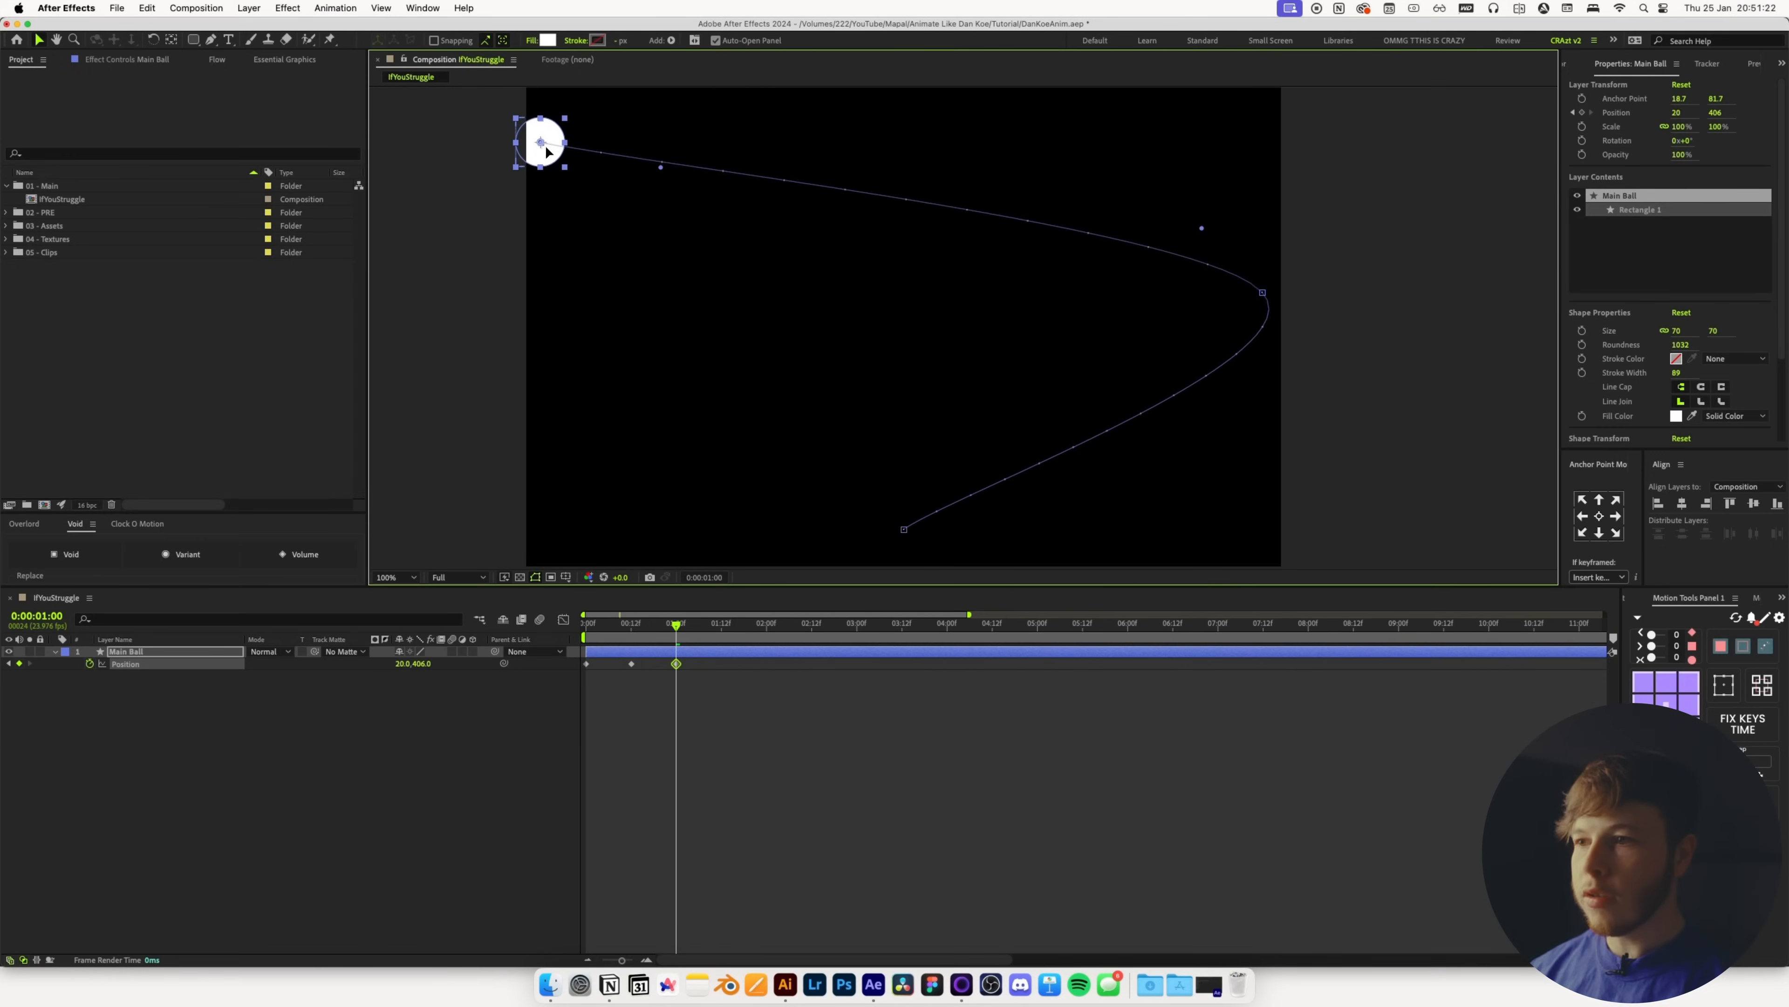
{"action": "scroll", "coordinate": [745, 303], "scroll_direction": "down", "scroll_amount": 2}
{"action": "left_click_drag", "start_coordinate": [745, 303], "coordinate": [746, 257]}
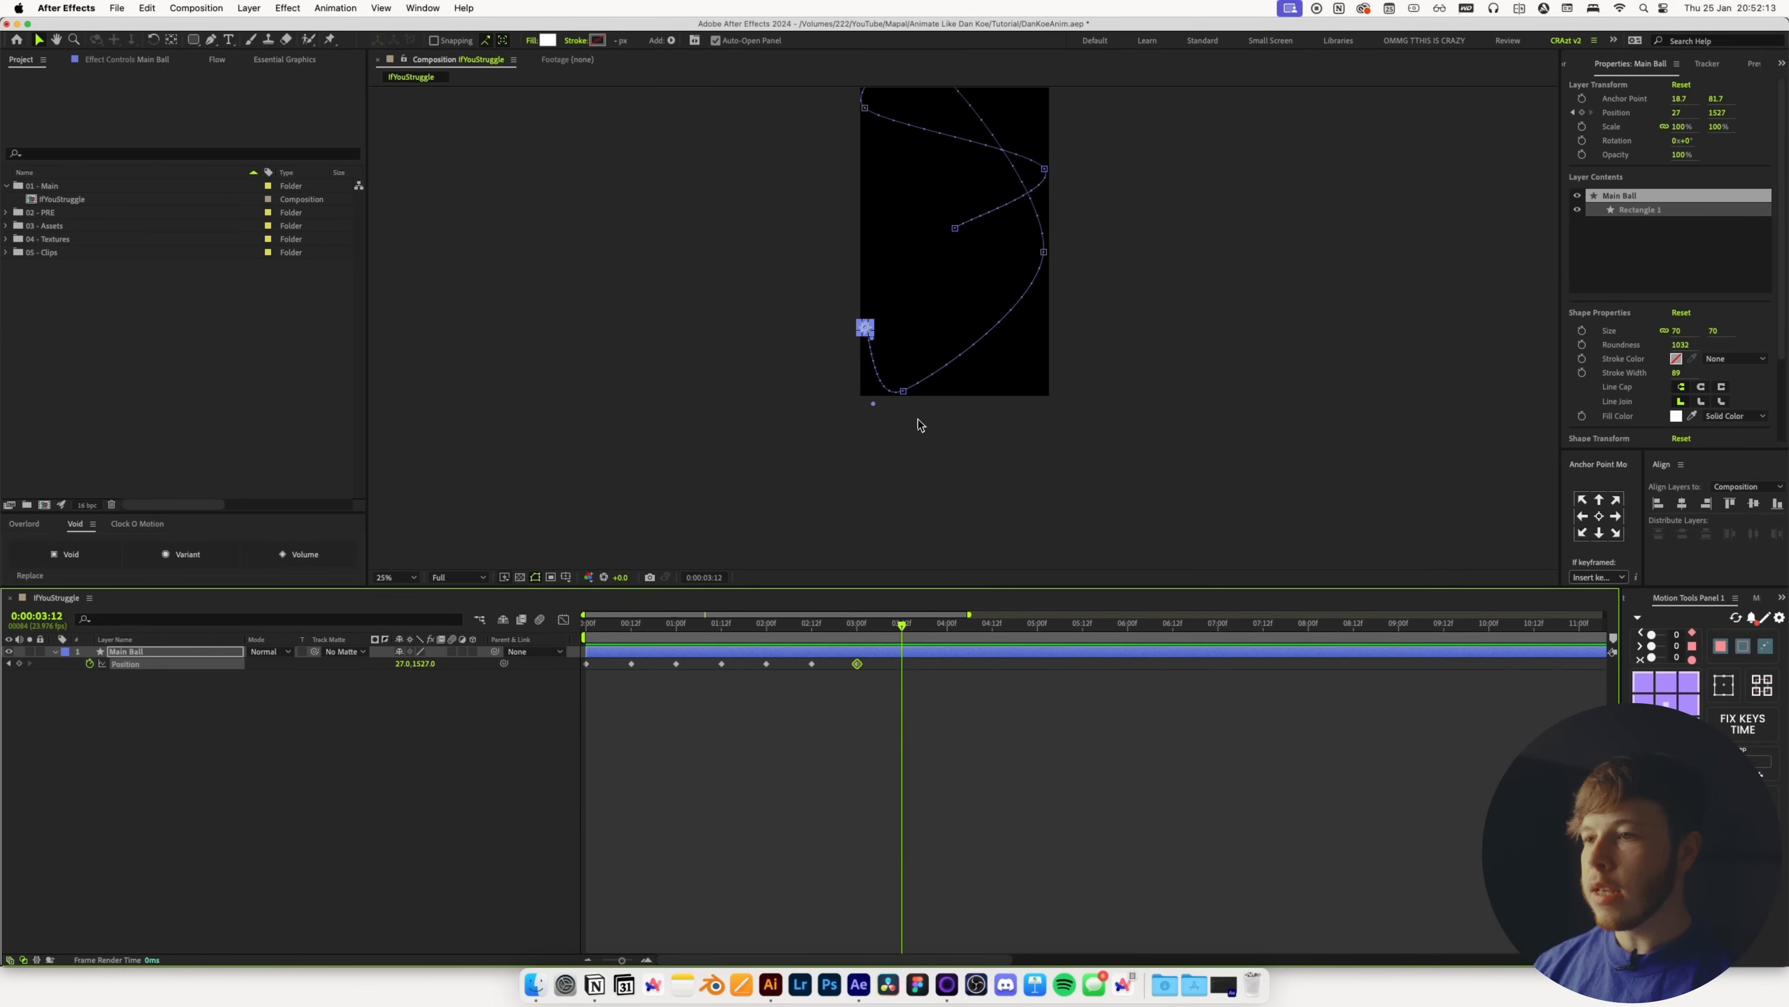
Copy the first Position keyframe to 0:00:03:12 so the ball returns to its starting point
{"action": "scroll", "coordinate": [937, 381], "scroll_direction": "up", "scroll_amount": 3}
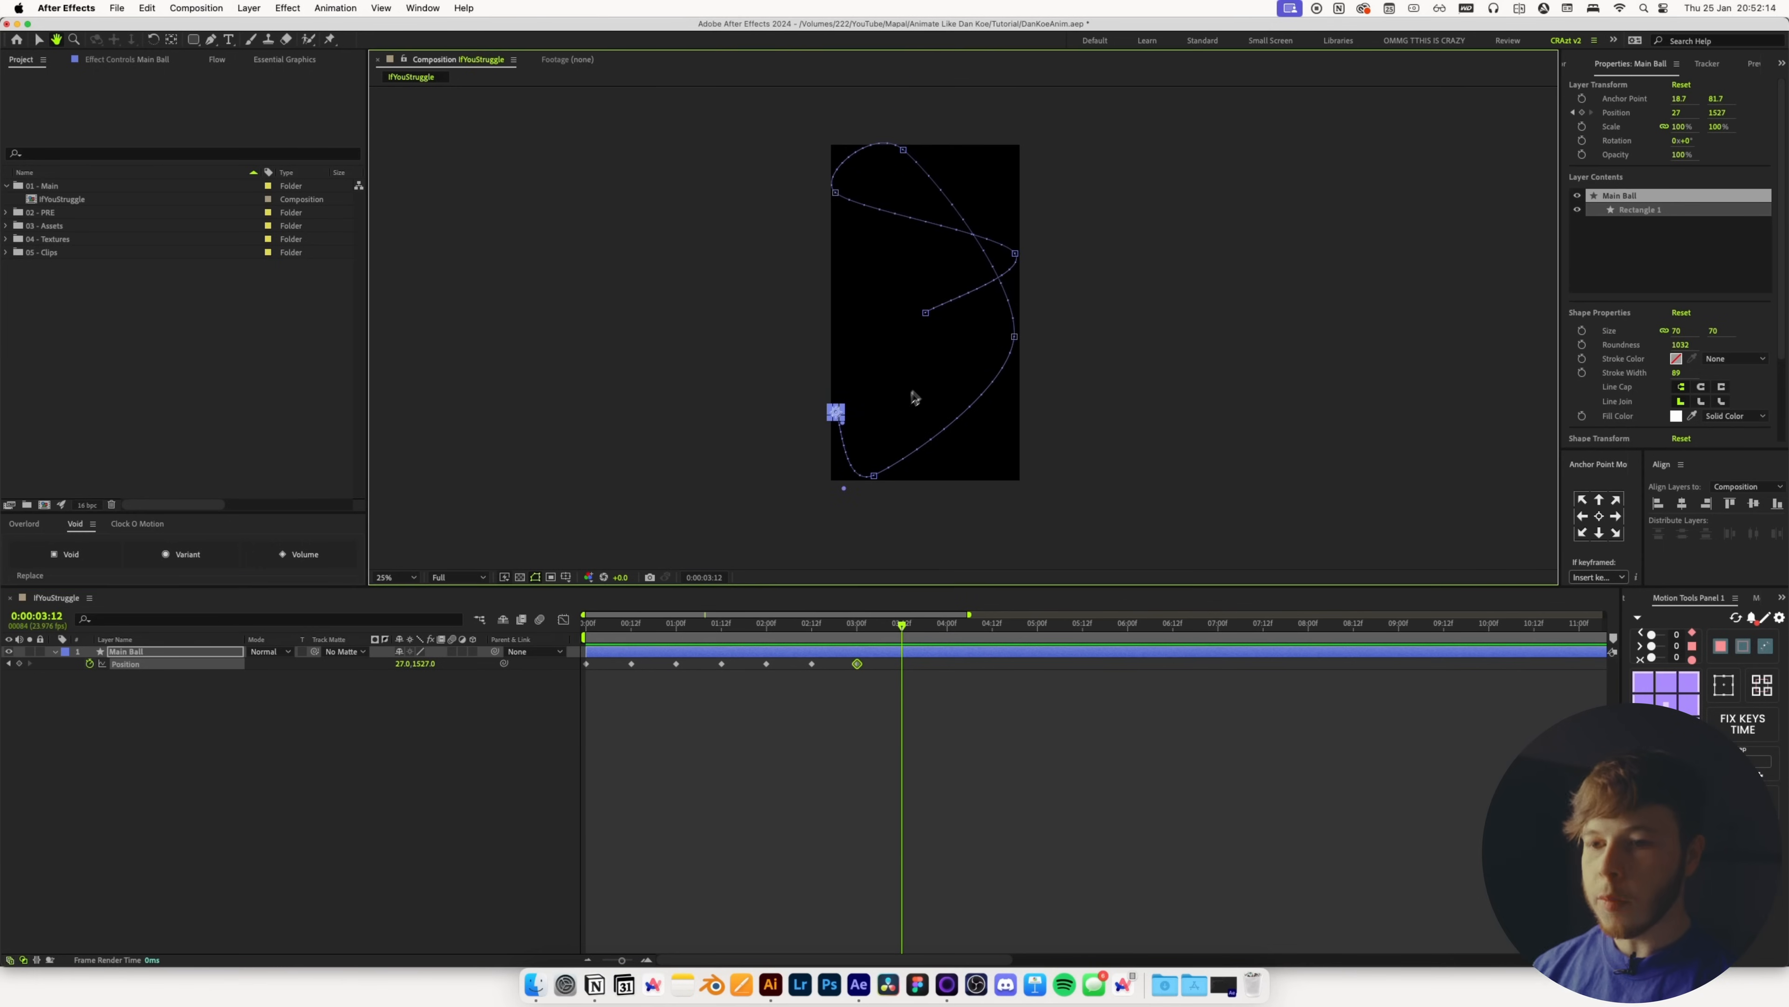
{"action": "left_click", "coordinate": [356, 803]}
{"action": "left_click", "coordinate": [585, 663]}
{"action": "key", "text": "super+c"}
{"action": "key", "text": "super+v"}
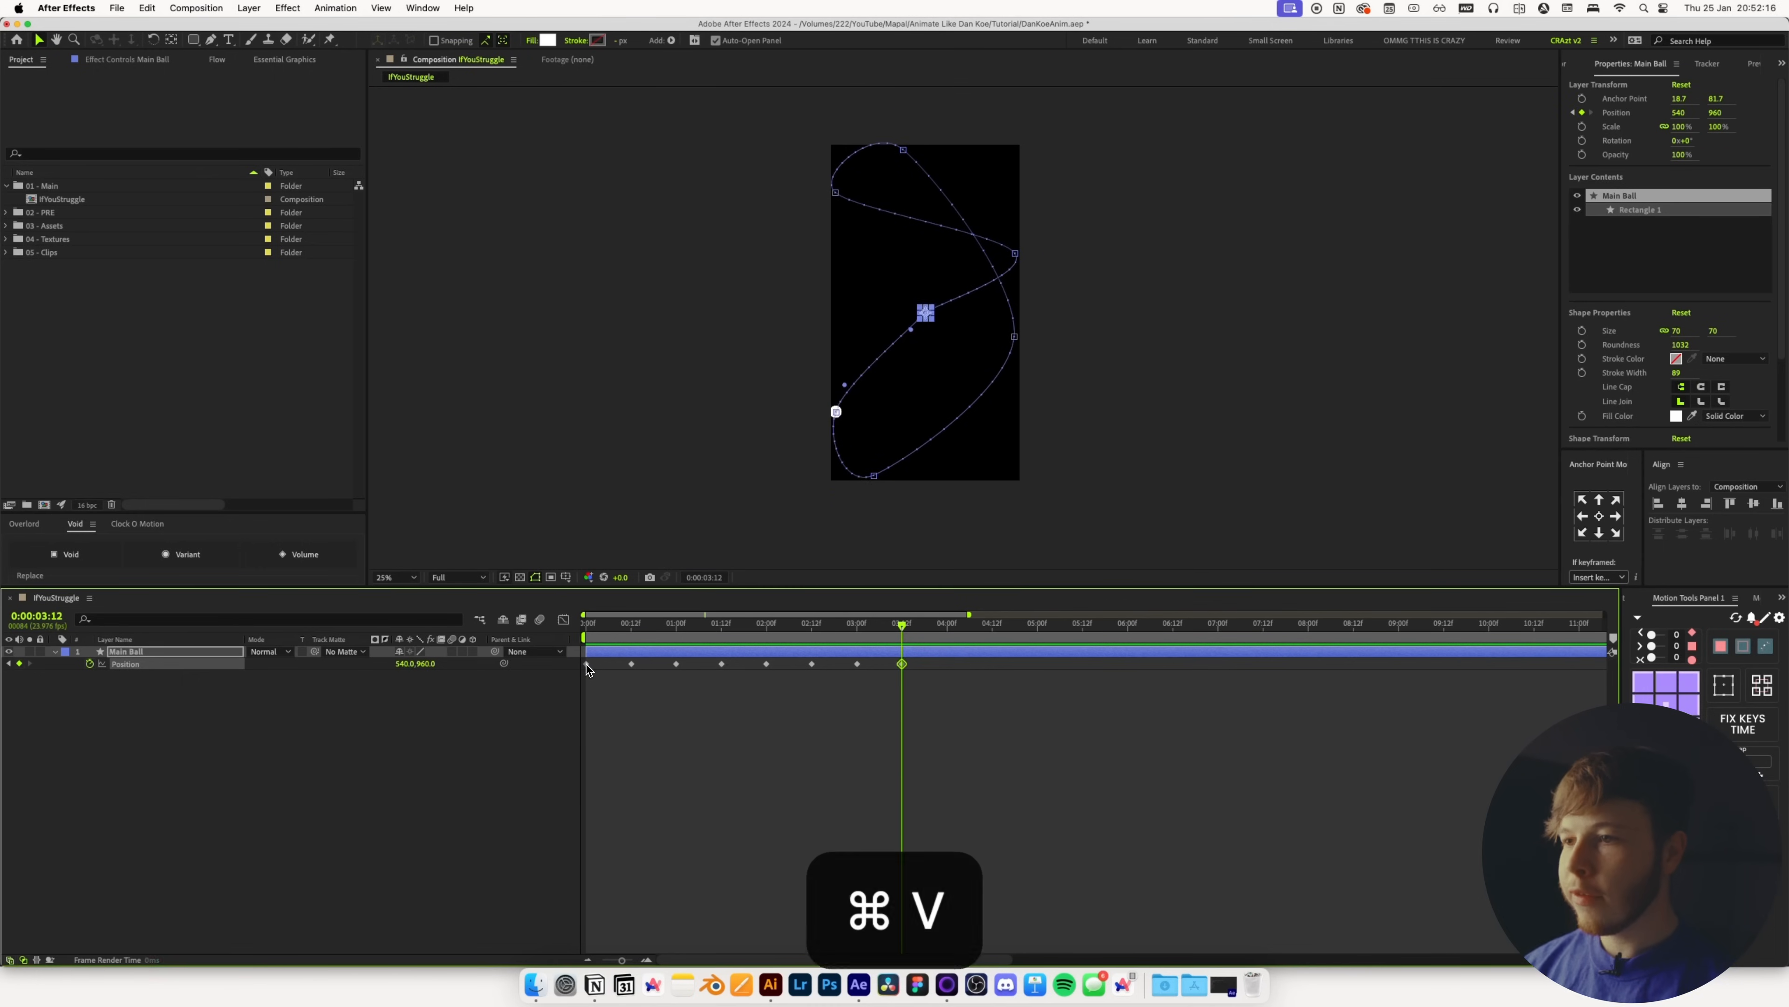
{"action": "left_click", "coordinate": [906, 713]}
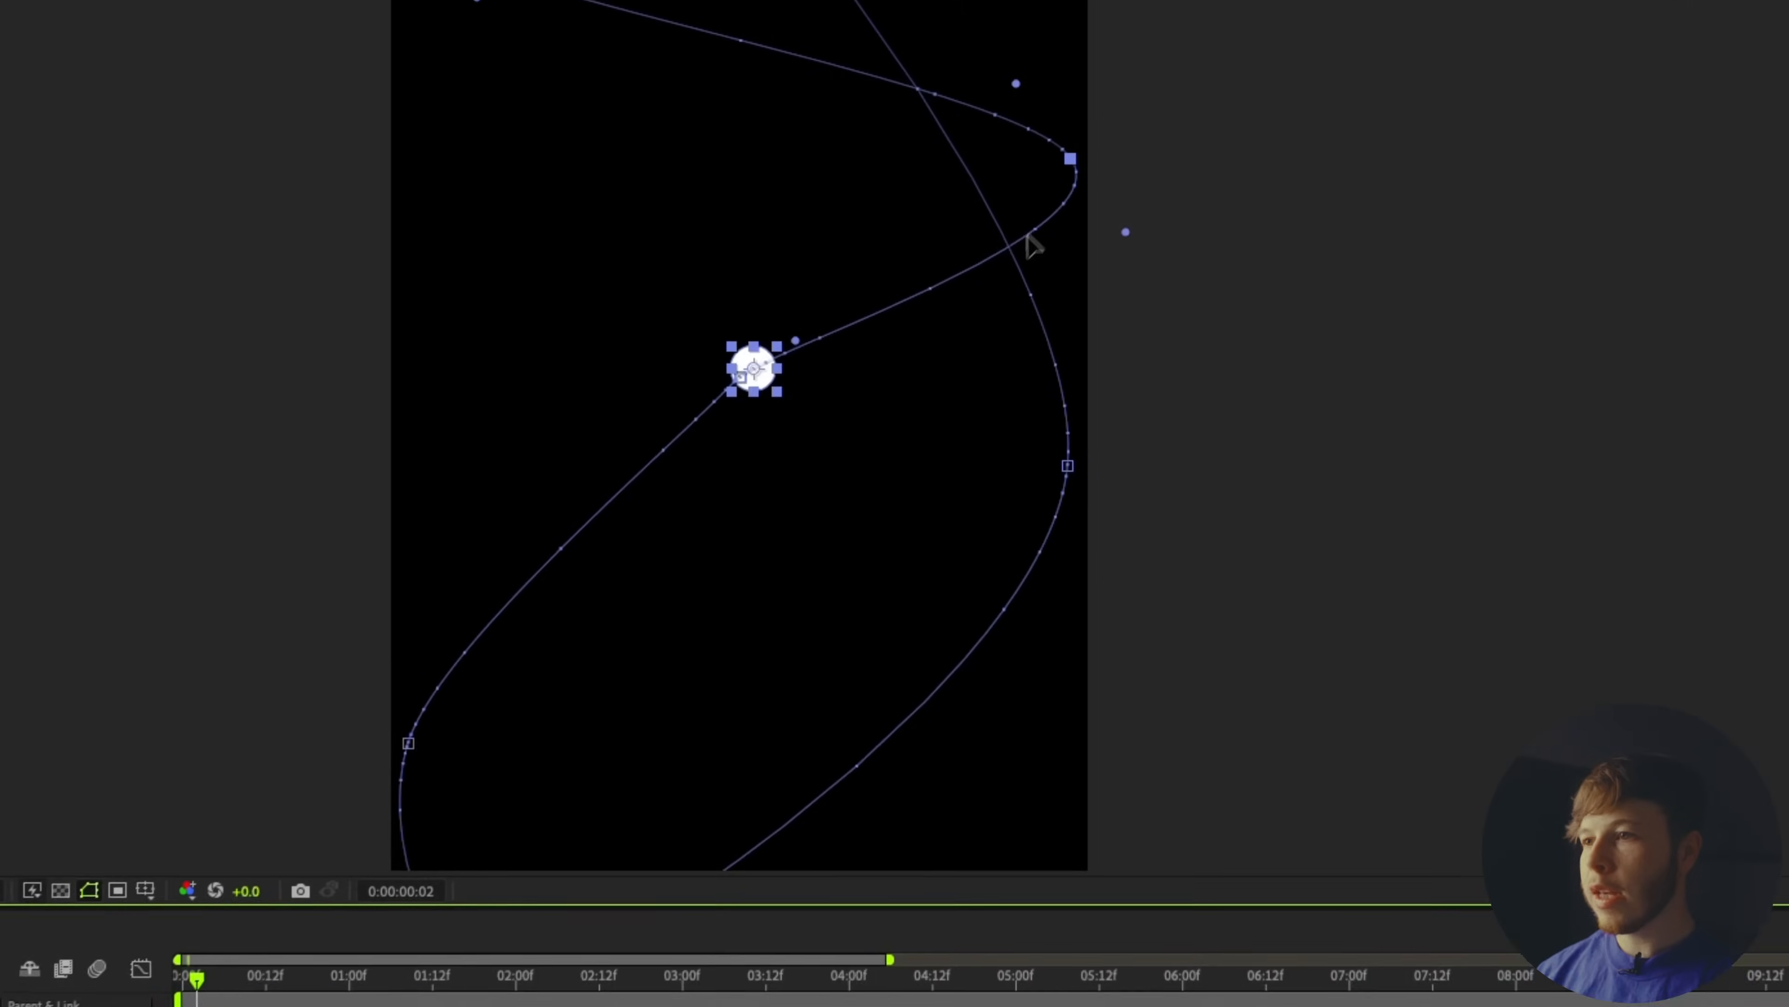
Adjust the motion path's Bezier handles at the frame 12 keyframe to straighten the curve into a sharp bounce, and preview it
{"action": "mouse_move", "coordinate": [451, 698]}
{"action": "left_mouse_down"}
{"action": "mouse_move", "coordinate": [512, 714]}
{"action": "mouse_move", "coordinate": [470, 717]}
{"action": "left_mouse_up"}
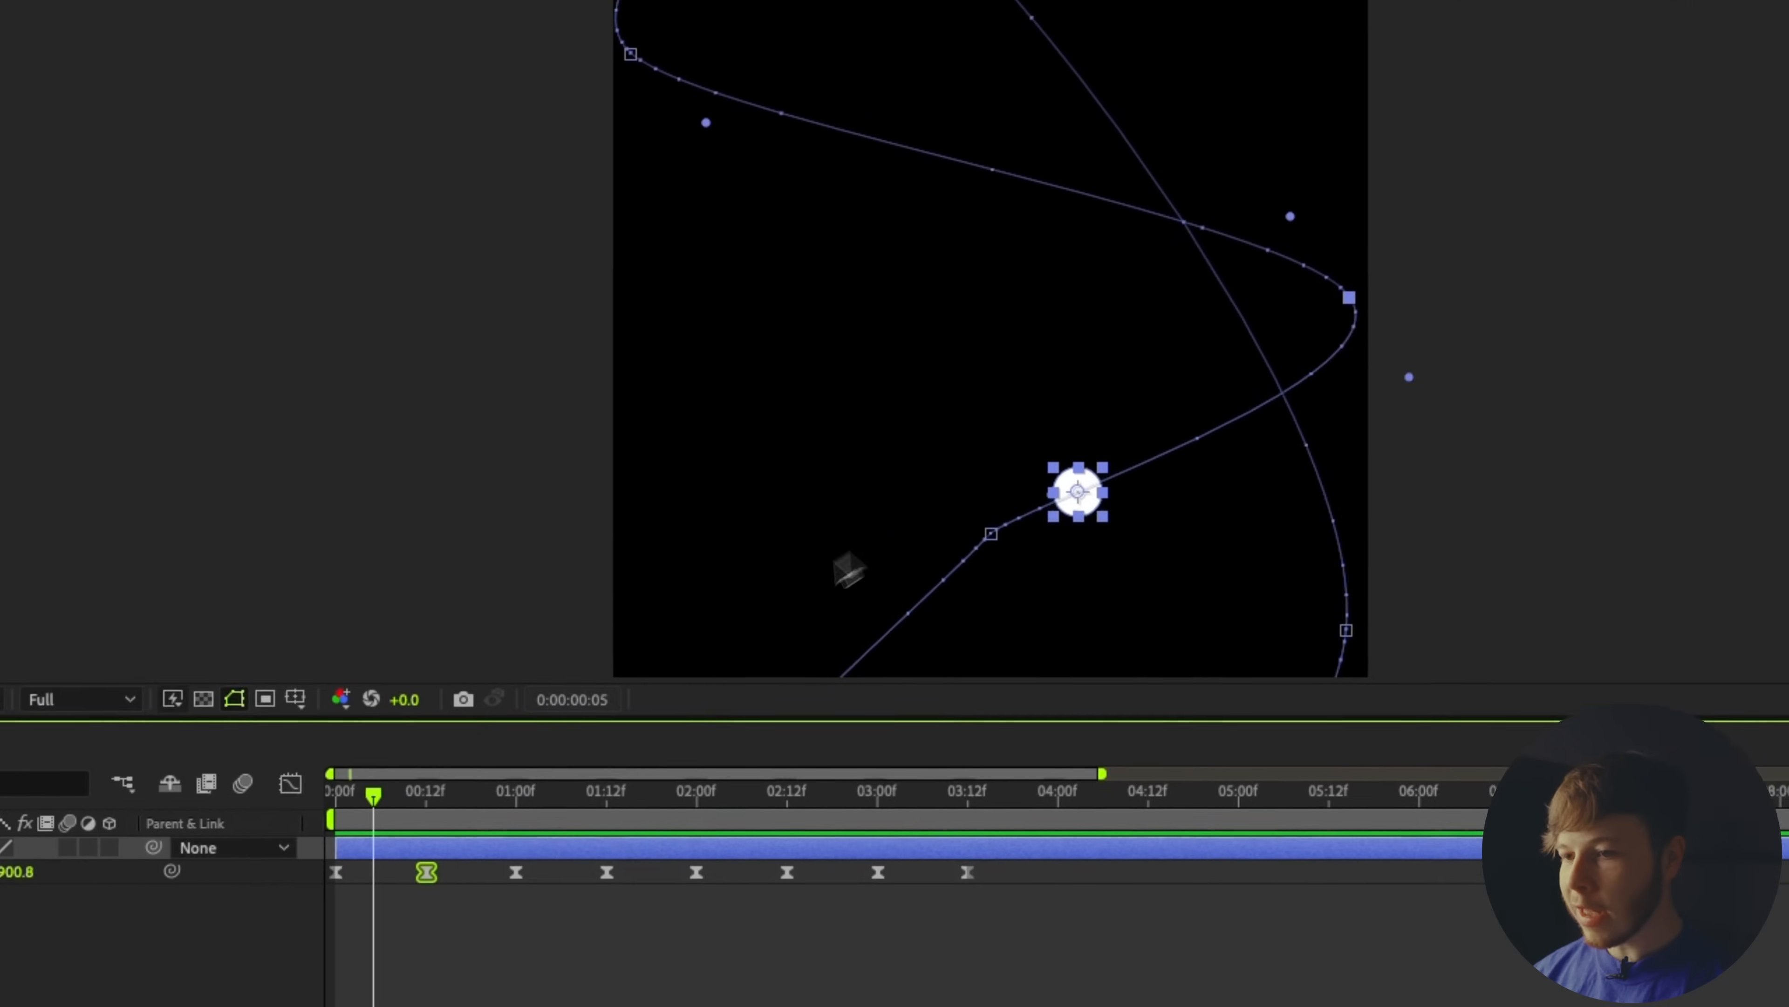
{"action": "mouse_move", "coordinate": [372, 796]}
{"action": "left_mouse_down"}
{"action": "mouse_move", "coordinate": [405, 810]}
{"action": "mouse_move", "coordinate": [354, 816]}
{"action": "left_mouse_up"}
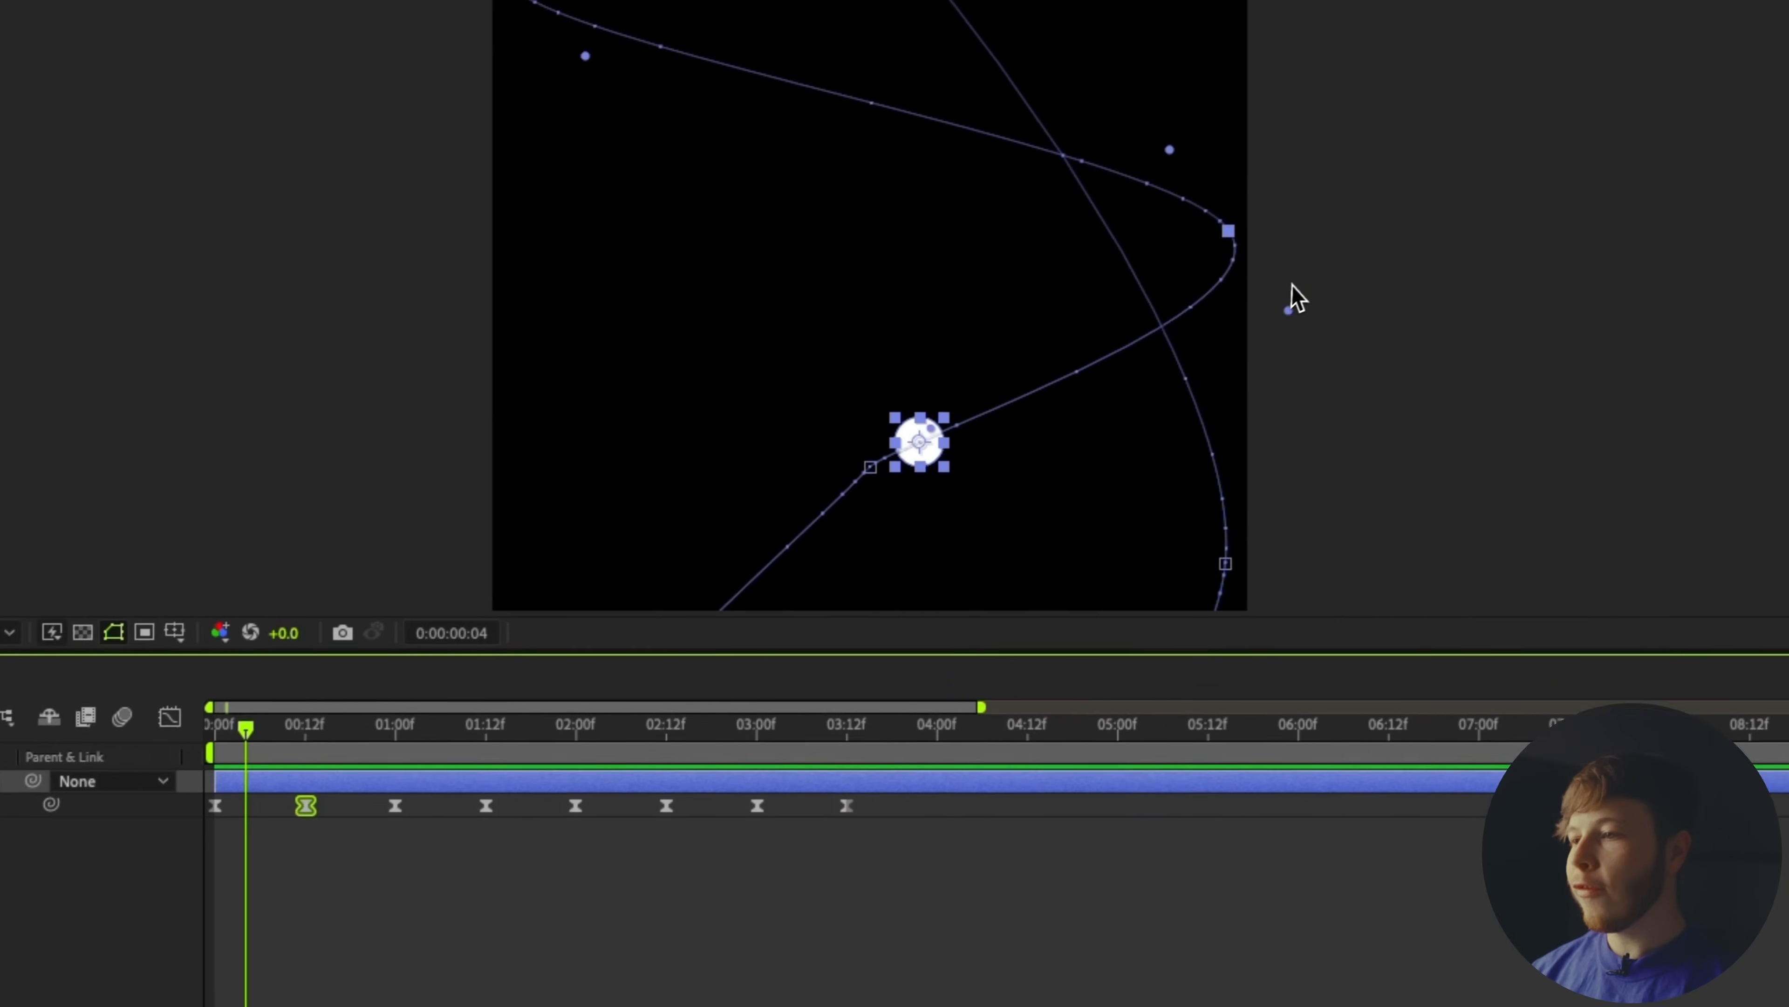
{"action": "left_click_drag", "start_coordinate": [1508, 211], "coordinate": [1487, 209]}
{"action": "left_click_drag", "start_coordinate": [1216, 335], "coordinate": [1180, 260]}
{"action": "left_click_drag", "start_coordinate": [1150, 158], "coordinate": [1174, 268]}
{"action": "key", "text": "space"}
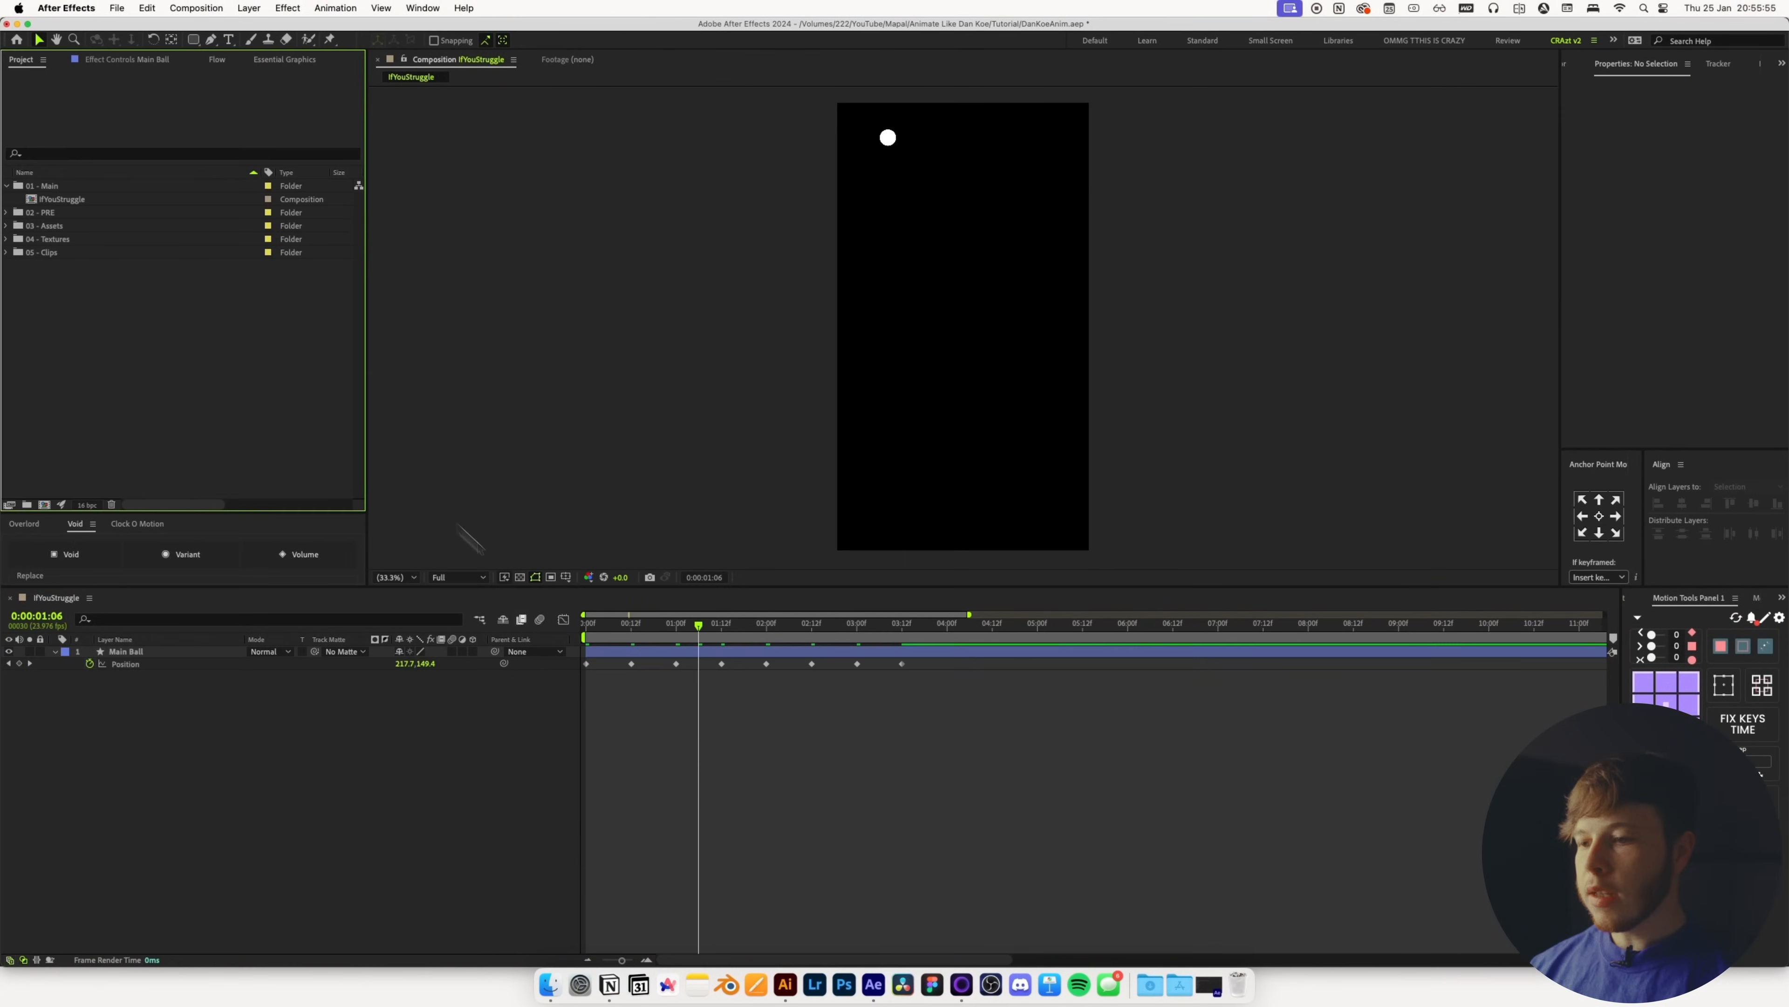
Apply Easy Ease to all of the ball's Position keyframes
{"action": "left_click_drag", "start_coordinate": [1004, 778], "coordinate": [289, 647]}
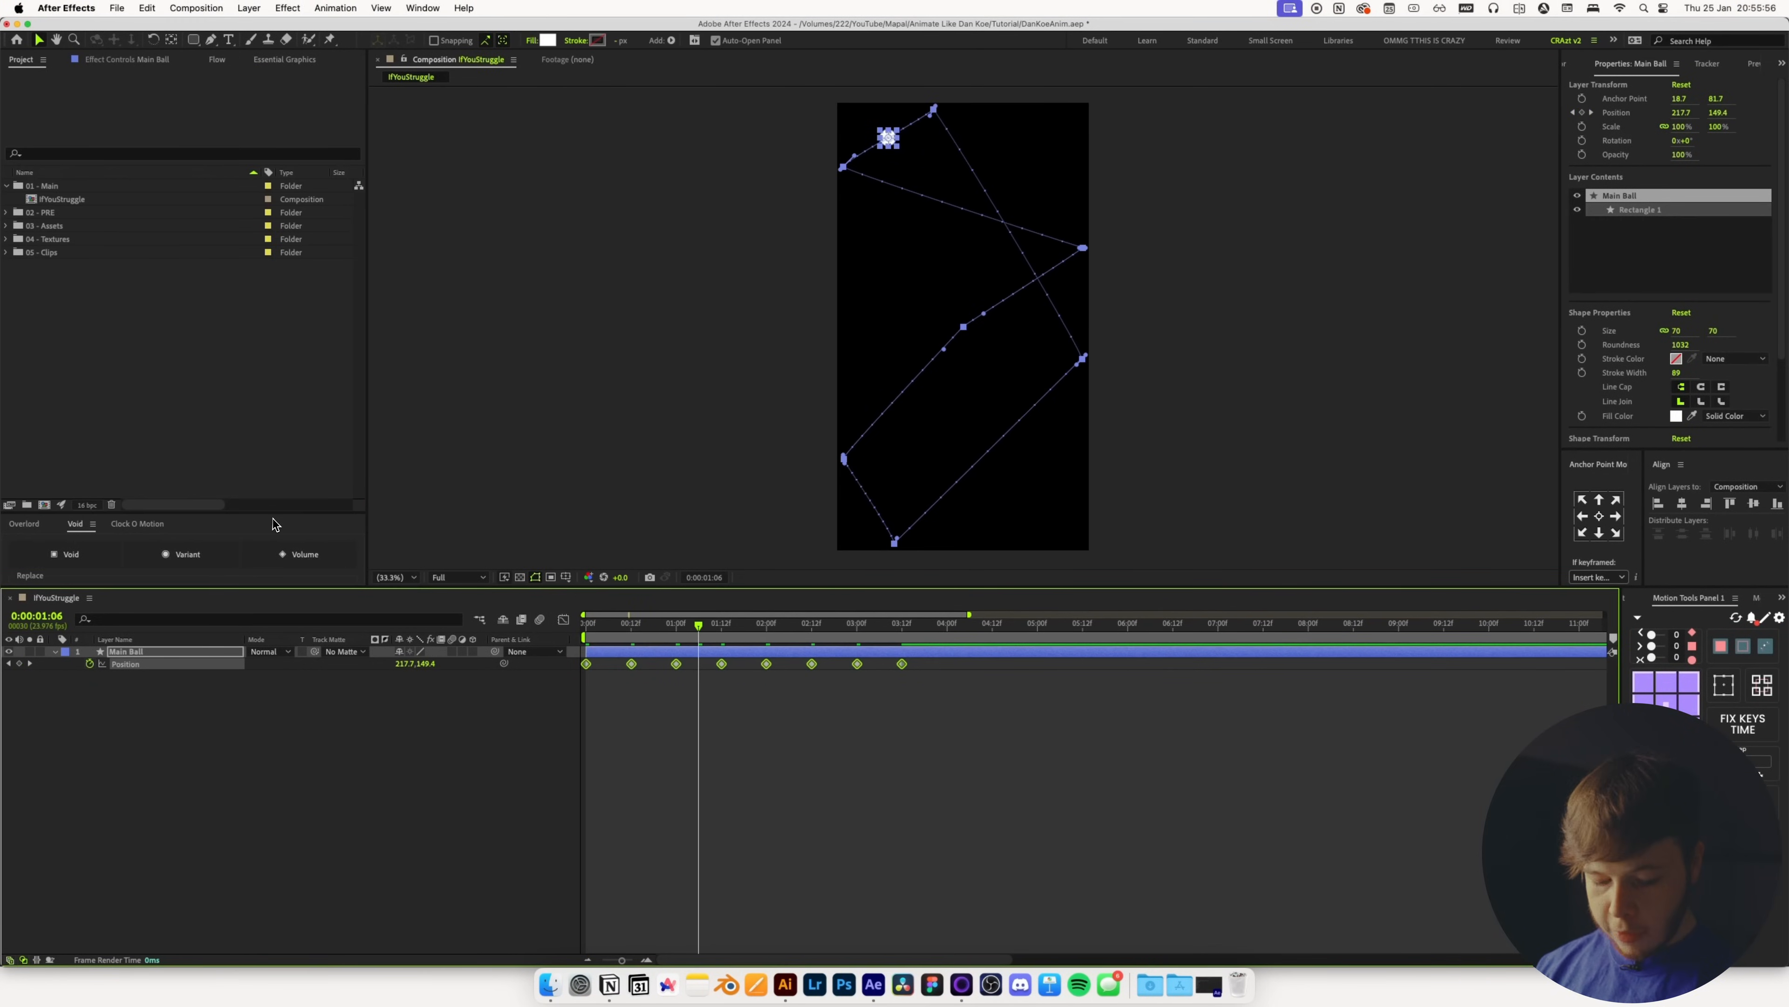
{"action": "key", "text": "F9"}
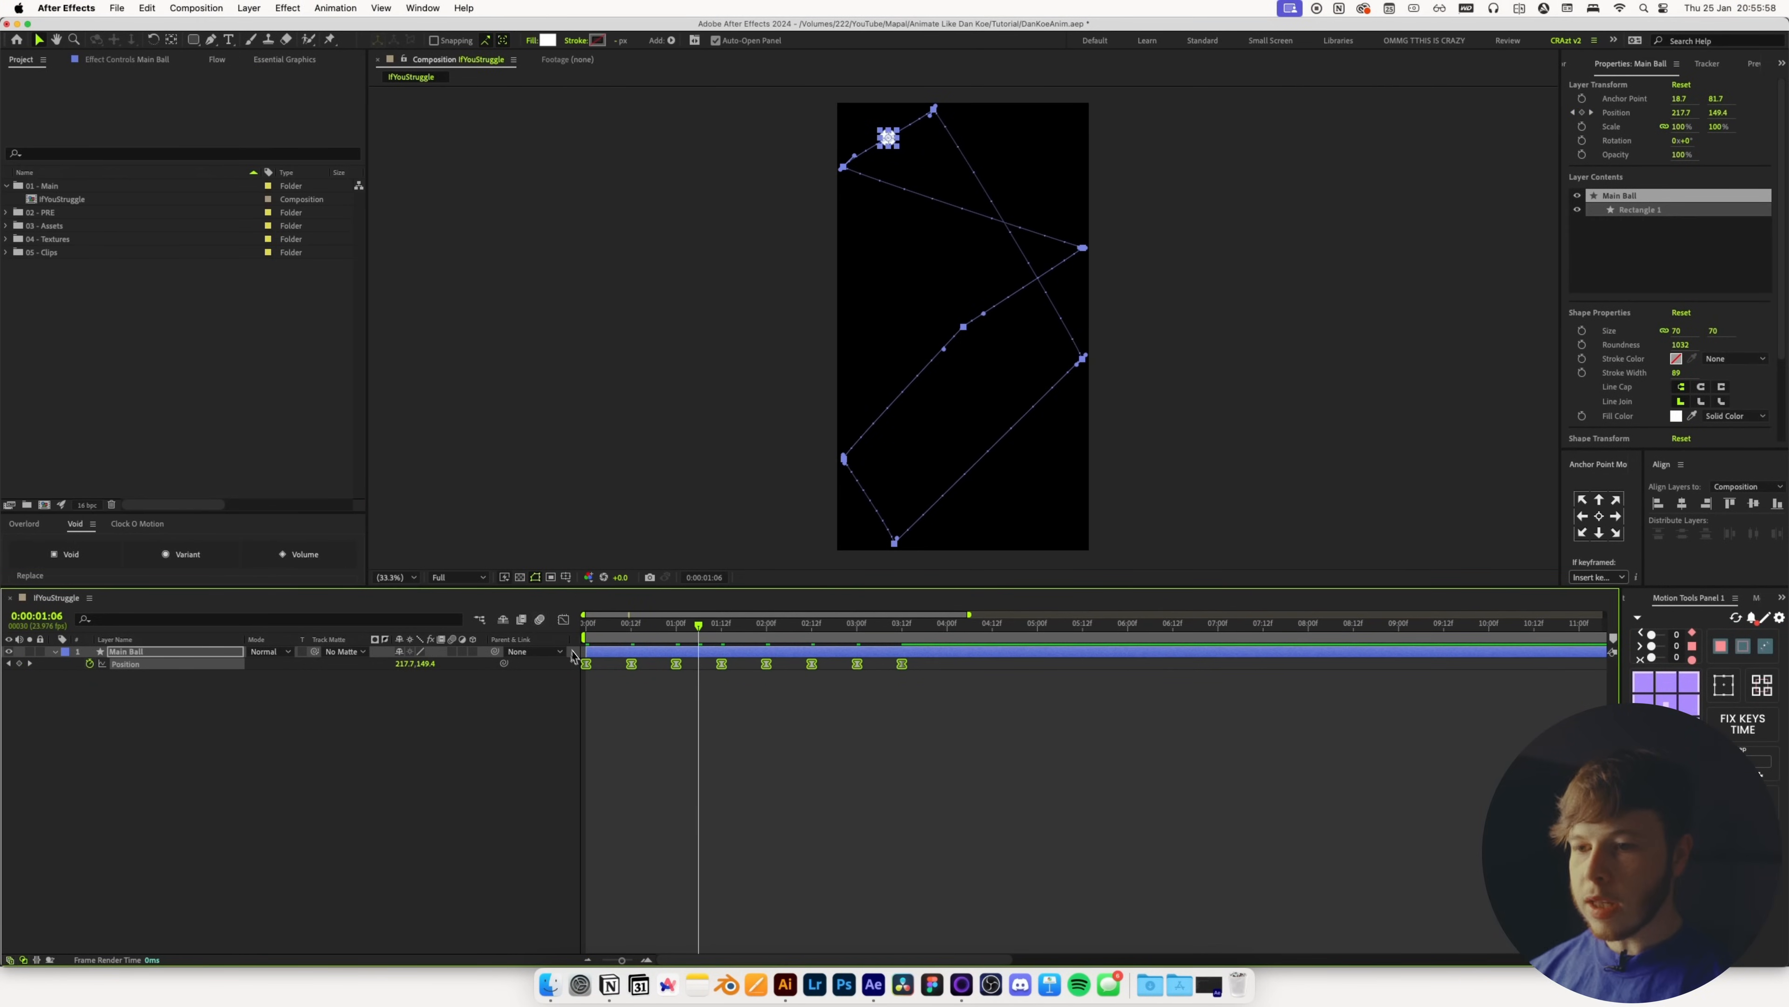
Show the Position keyframes' speed graph and preview the eased ball motion several times from the start
{"action": "left_click", "coordinate": [563, 621]}
{"action": "key", "text": "Home"}
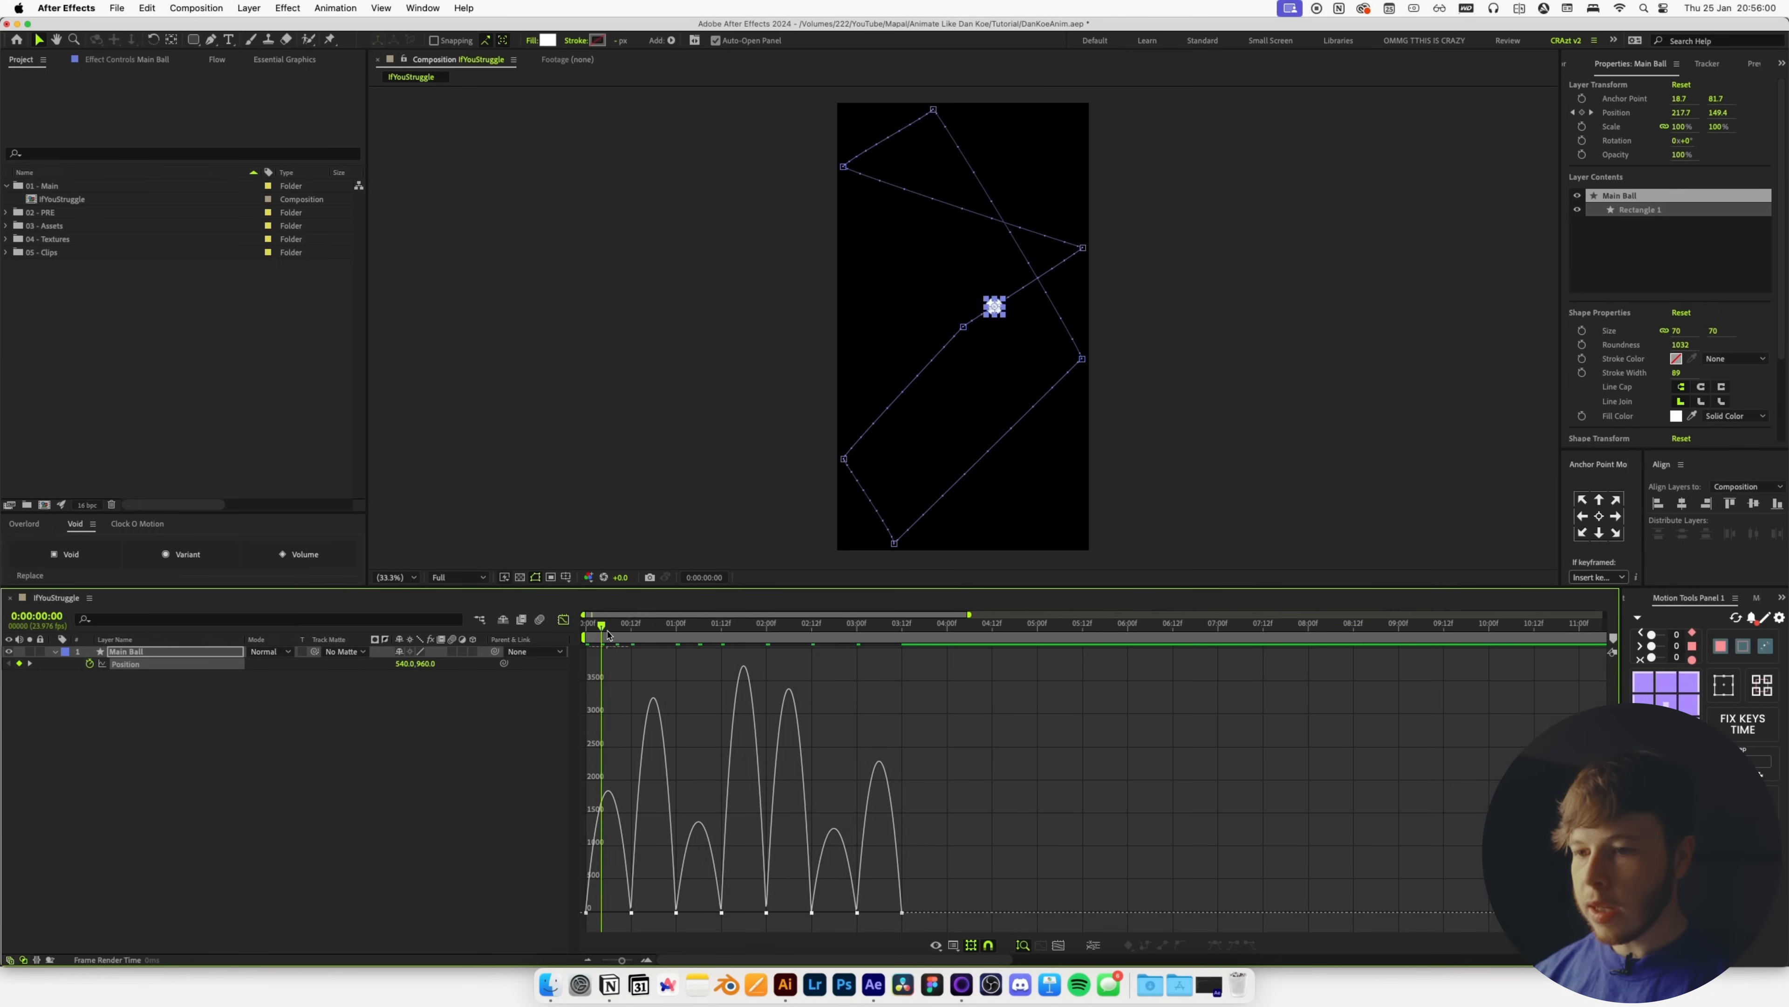
{"action": "key", "text": "space"}
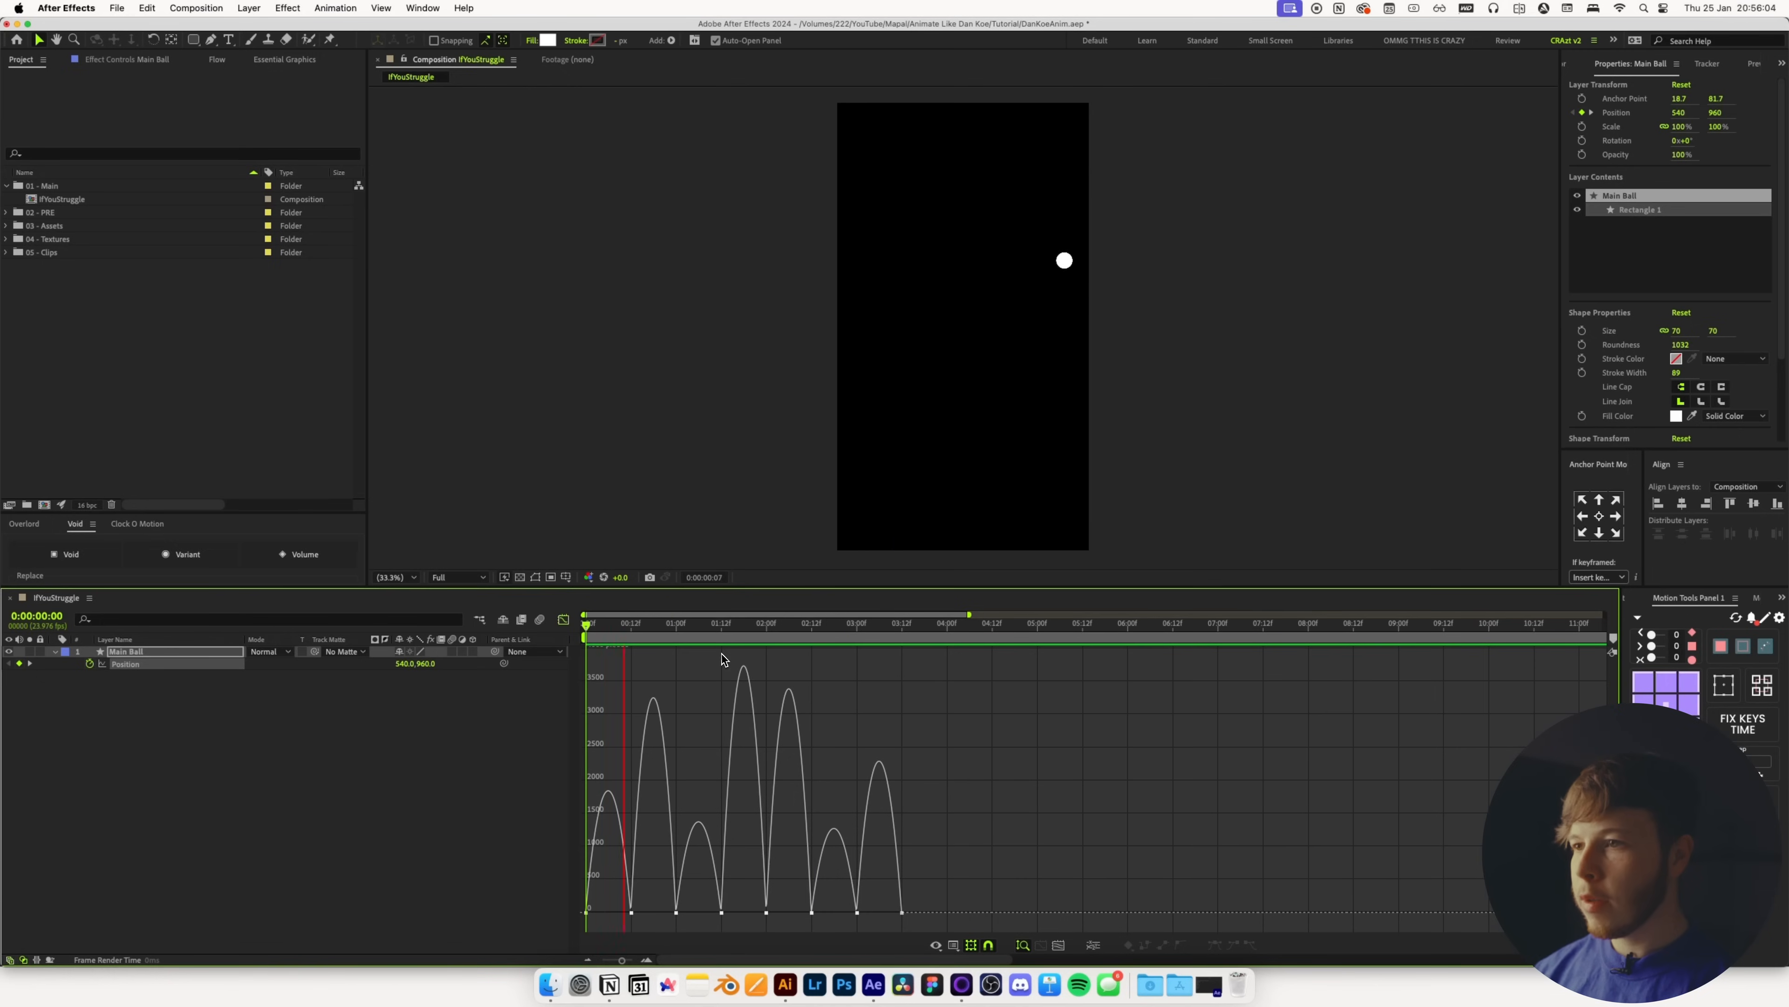
{"action": "key", "text": "space"}
{"action": "left_click", "coordinate": [601, 626]}
{"action": "key", "text": "space"}
{"action": "key", "text": "space"}
{"action": "left_click_drag", "start_coordinate": [631, 626], "coordinate": [535, 641]}
{"action": "key", "text": "space"}
{"action": "key", "text": "space"}
{"action": "key", "text": "space"}
{"action": "key", "text": "space"}
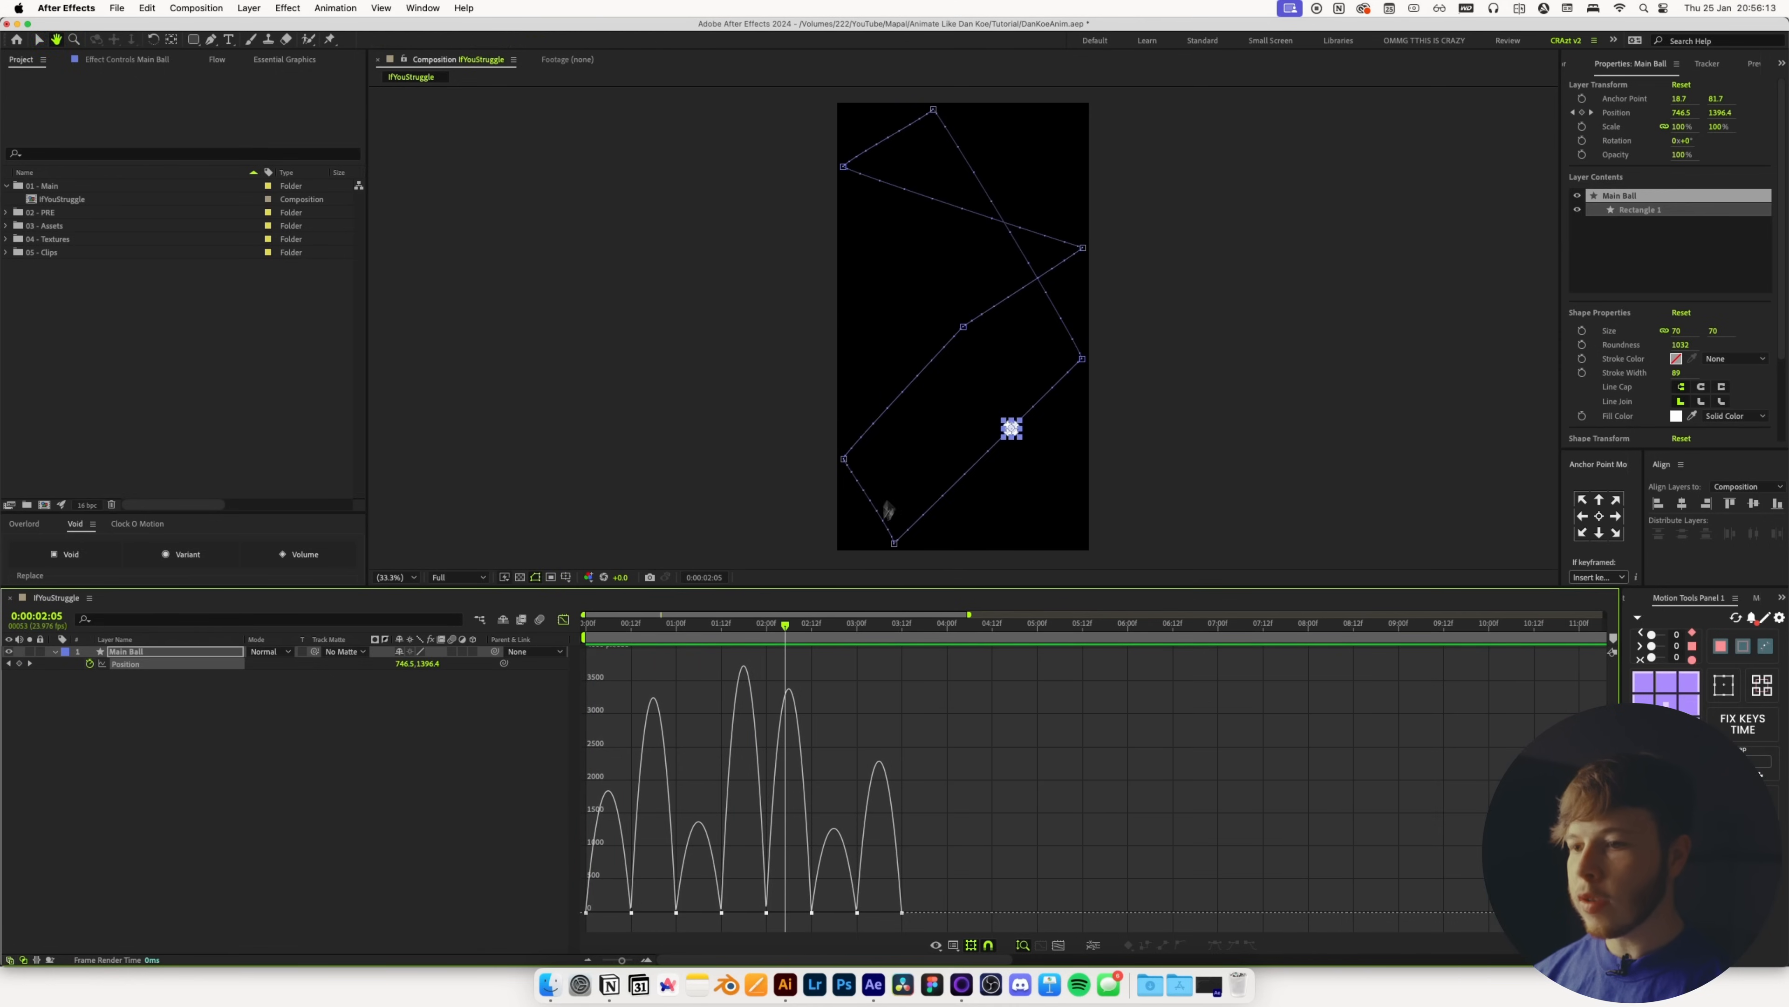
Reshape the ball's speed curve around the 0:00:01:00 Position keyframe by adjusting its ease handles
{"action": "mouse_move", "coordinate": [699, 647]}
{"action": "left_mouse_down"}
{"action": "mouse_move", "coordinate": [604, 645]}
{"action": "mouse_move", "coordinate": [680, 645]}
{"action": "left_mouse_up"}
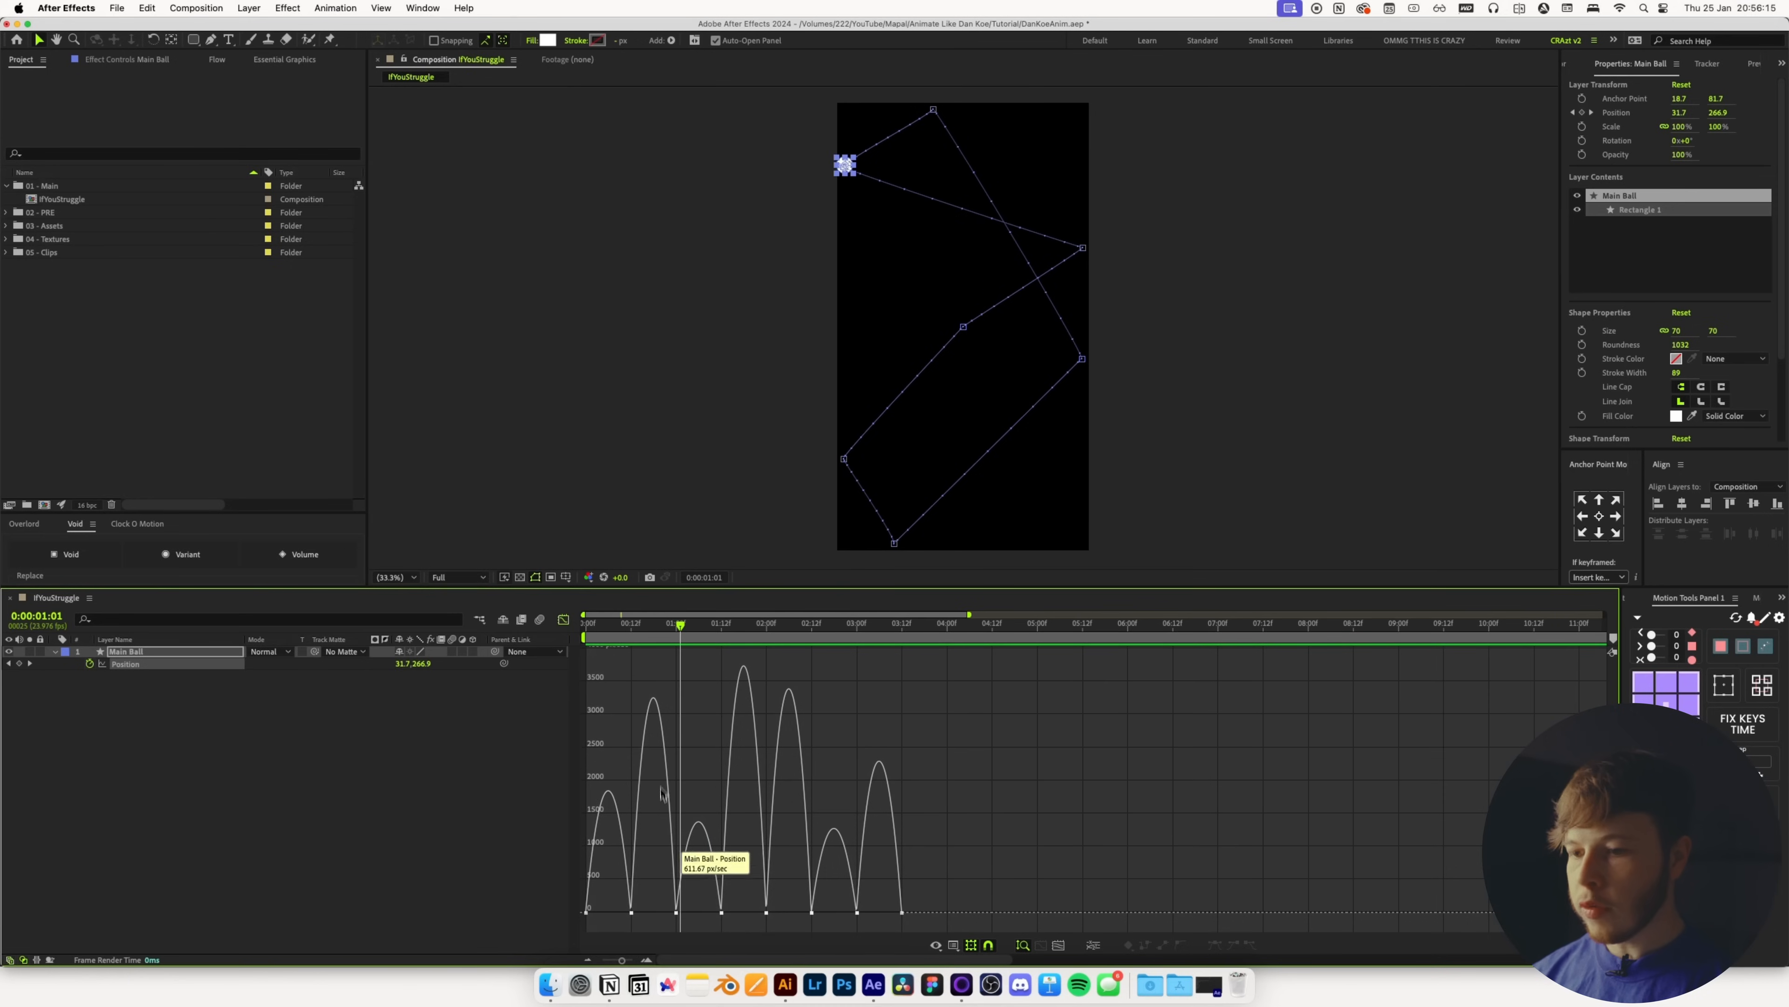
{"action": "left_click", "coordinate": [677, 914]}
{"action": "left_click_drag", "start_coordinate": [684, 911], "coordinate": [679, 913]}
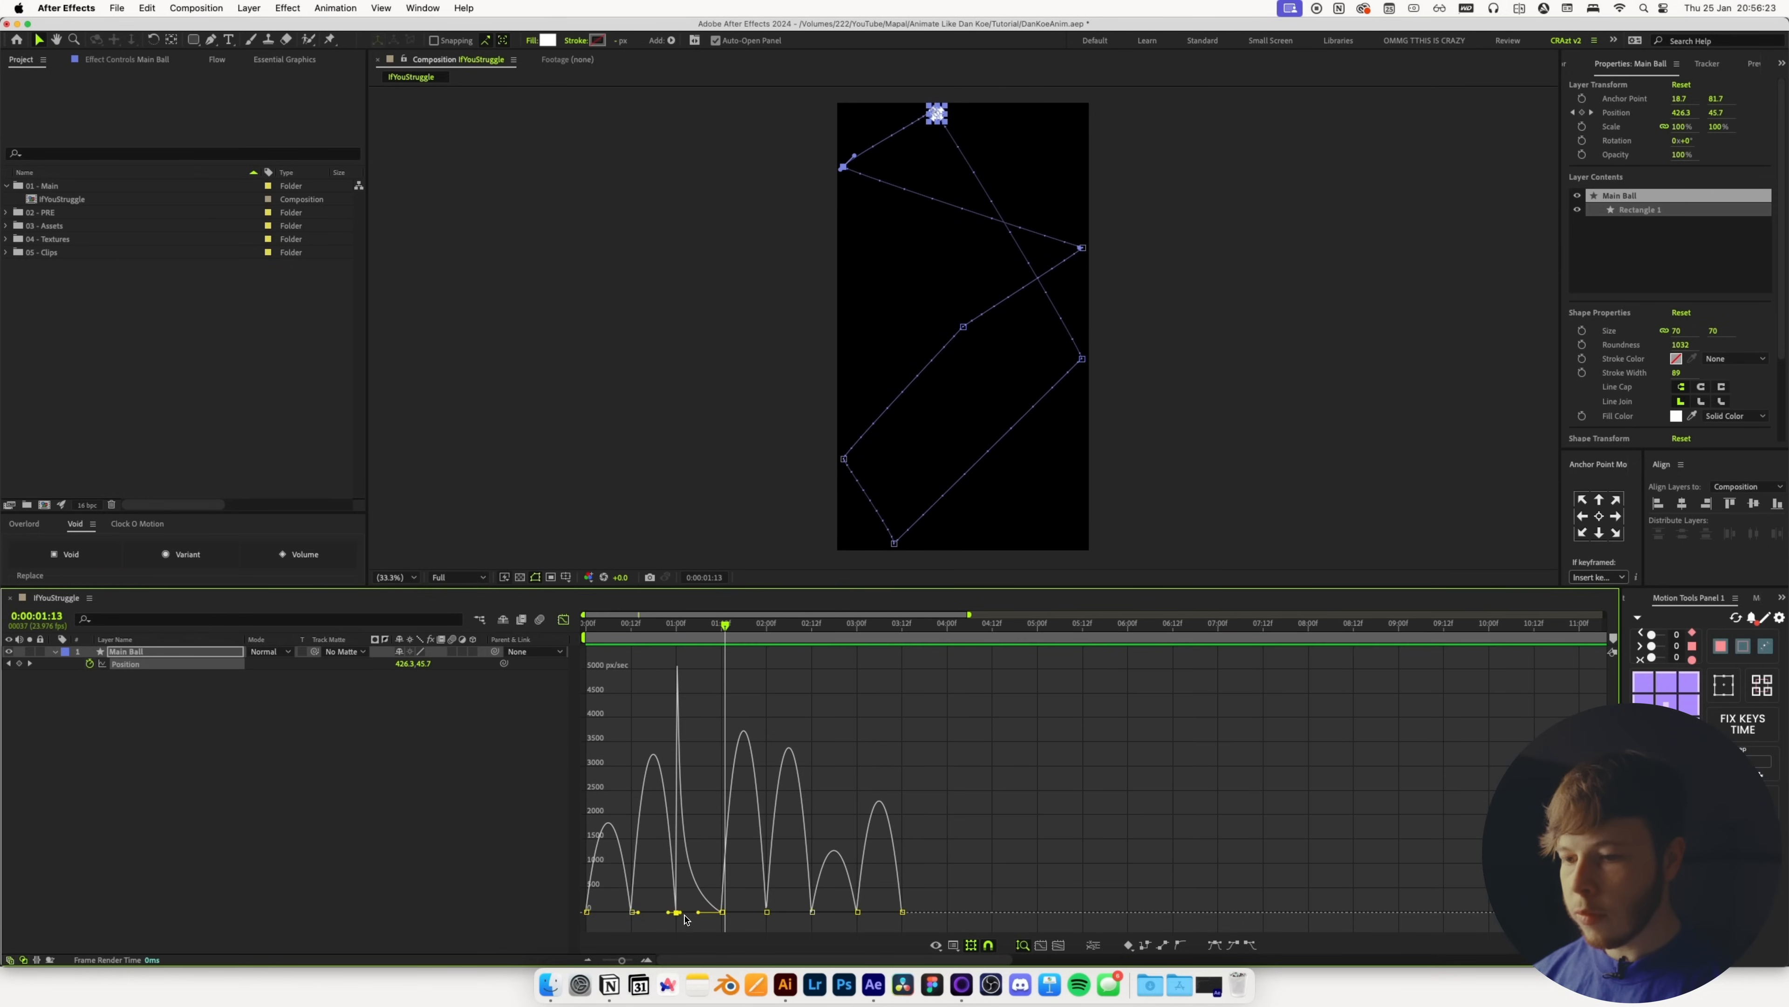
{"action": "left_click_drag", "start_coordinate": [680, 913], "coordinate": [684, 913]}
{"action": "left_click", "coordinate": [633, 632]}
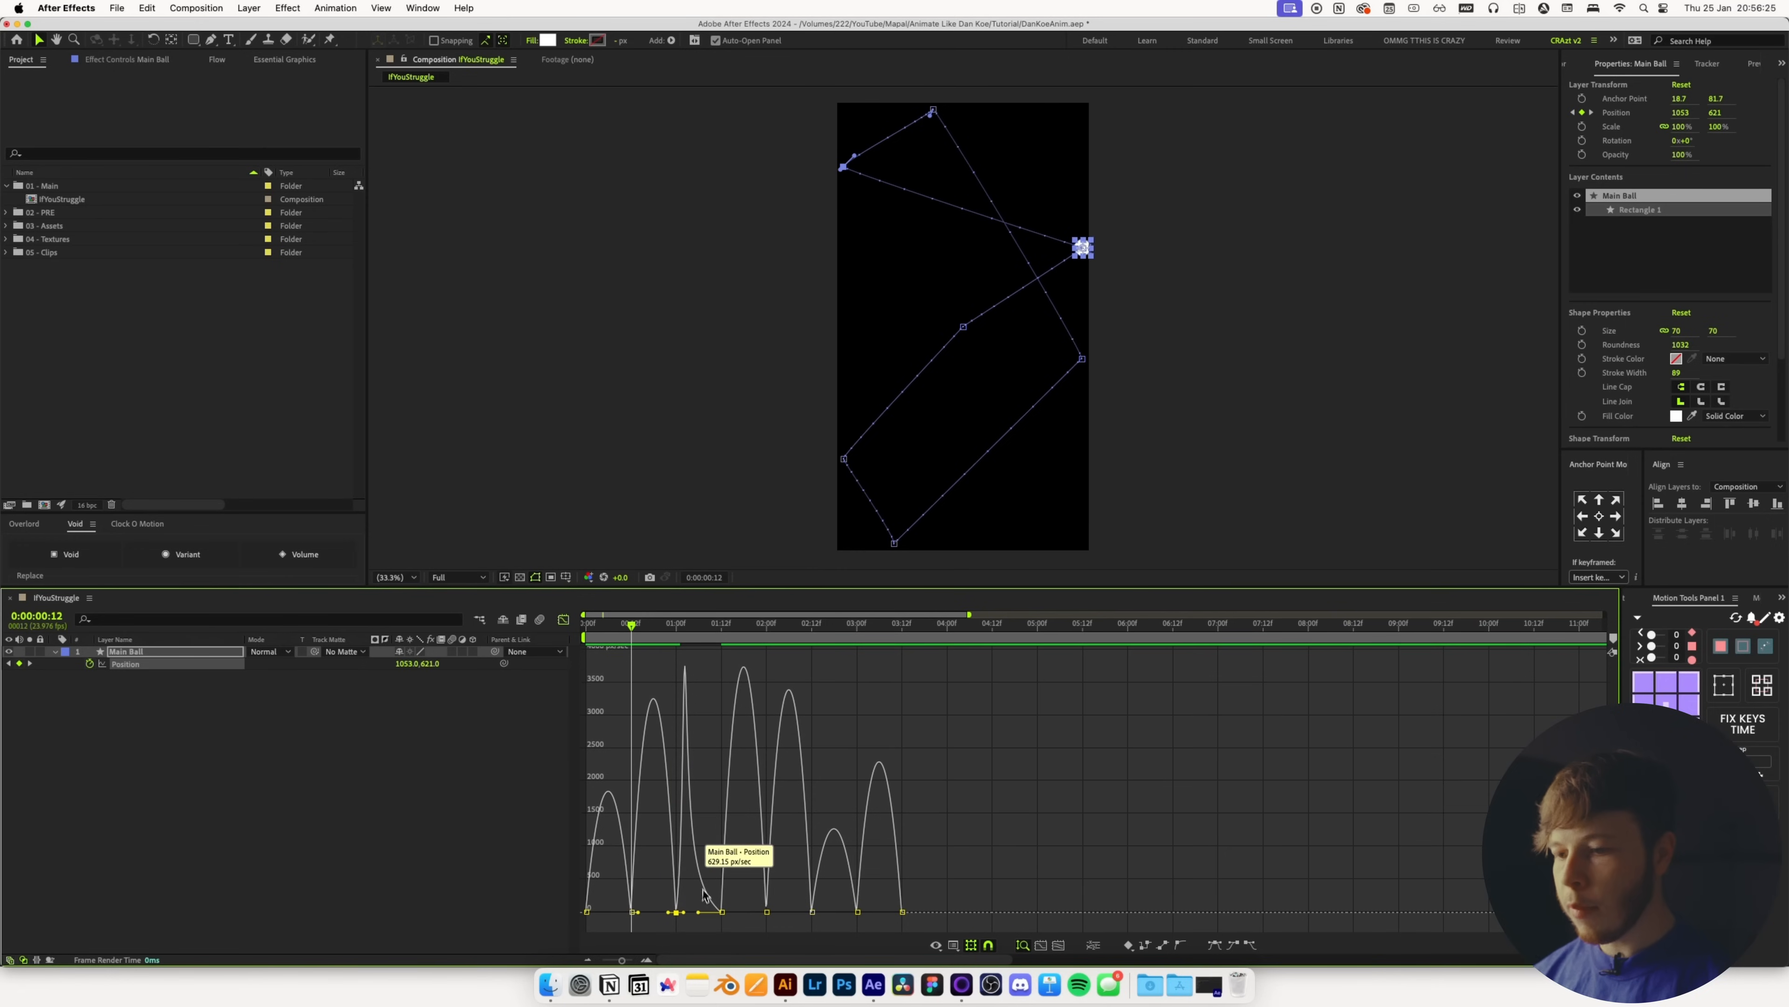
Adjust the speed curve at the keyframe near 0:00:01:12, and undo the handle change tried on the first keyframe
{"action": "left_click", "coordinate": [723, 912]}
{"action": "mouse_move", "coordinate": [730, 911]}
{"action": "left_mouse_down"}
{"action": "mouse_move", "coordinate": [750, 913]}
{"action": "mouse_move", "coordinate": [725, 910]}
{"action": "left_mouse_up"}
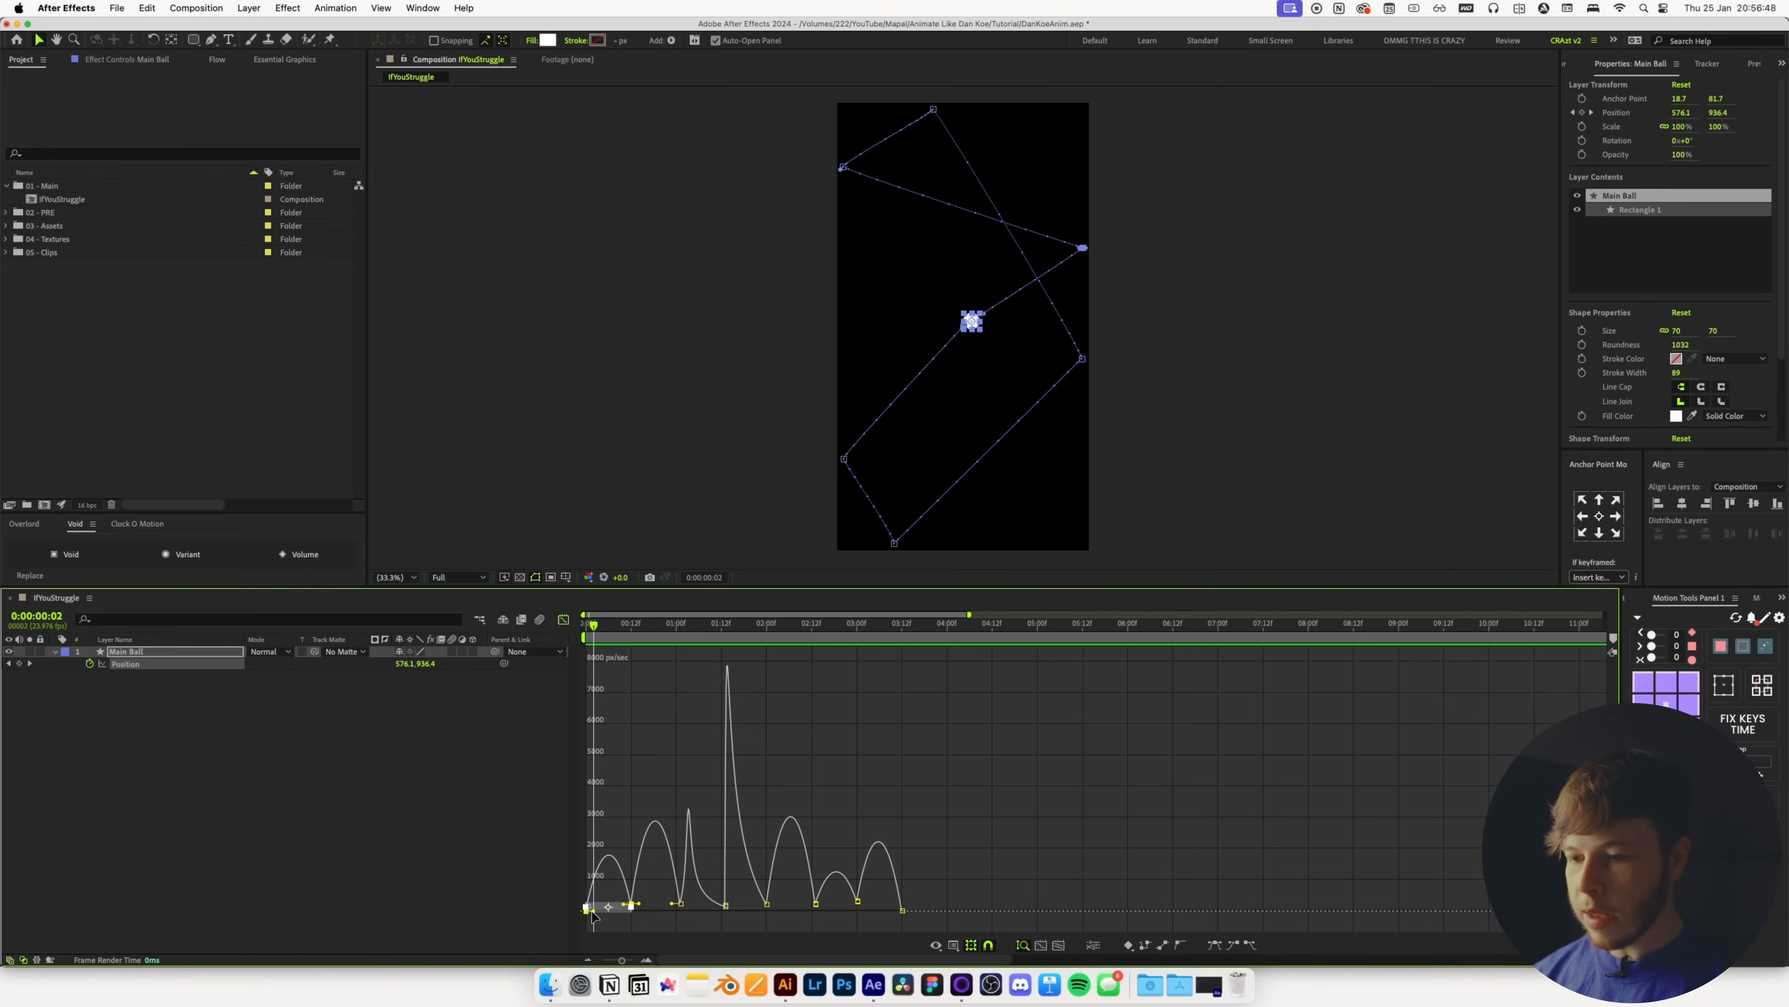
{"action": "left_click_drag", "start_coordinate": [594, 912], "coordinate": [607, 912]}
{"action": "key", "text": "super+z"}
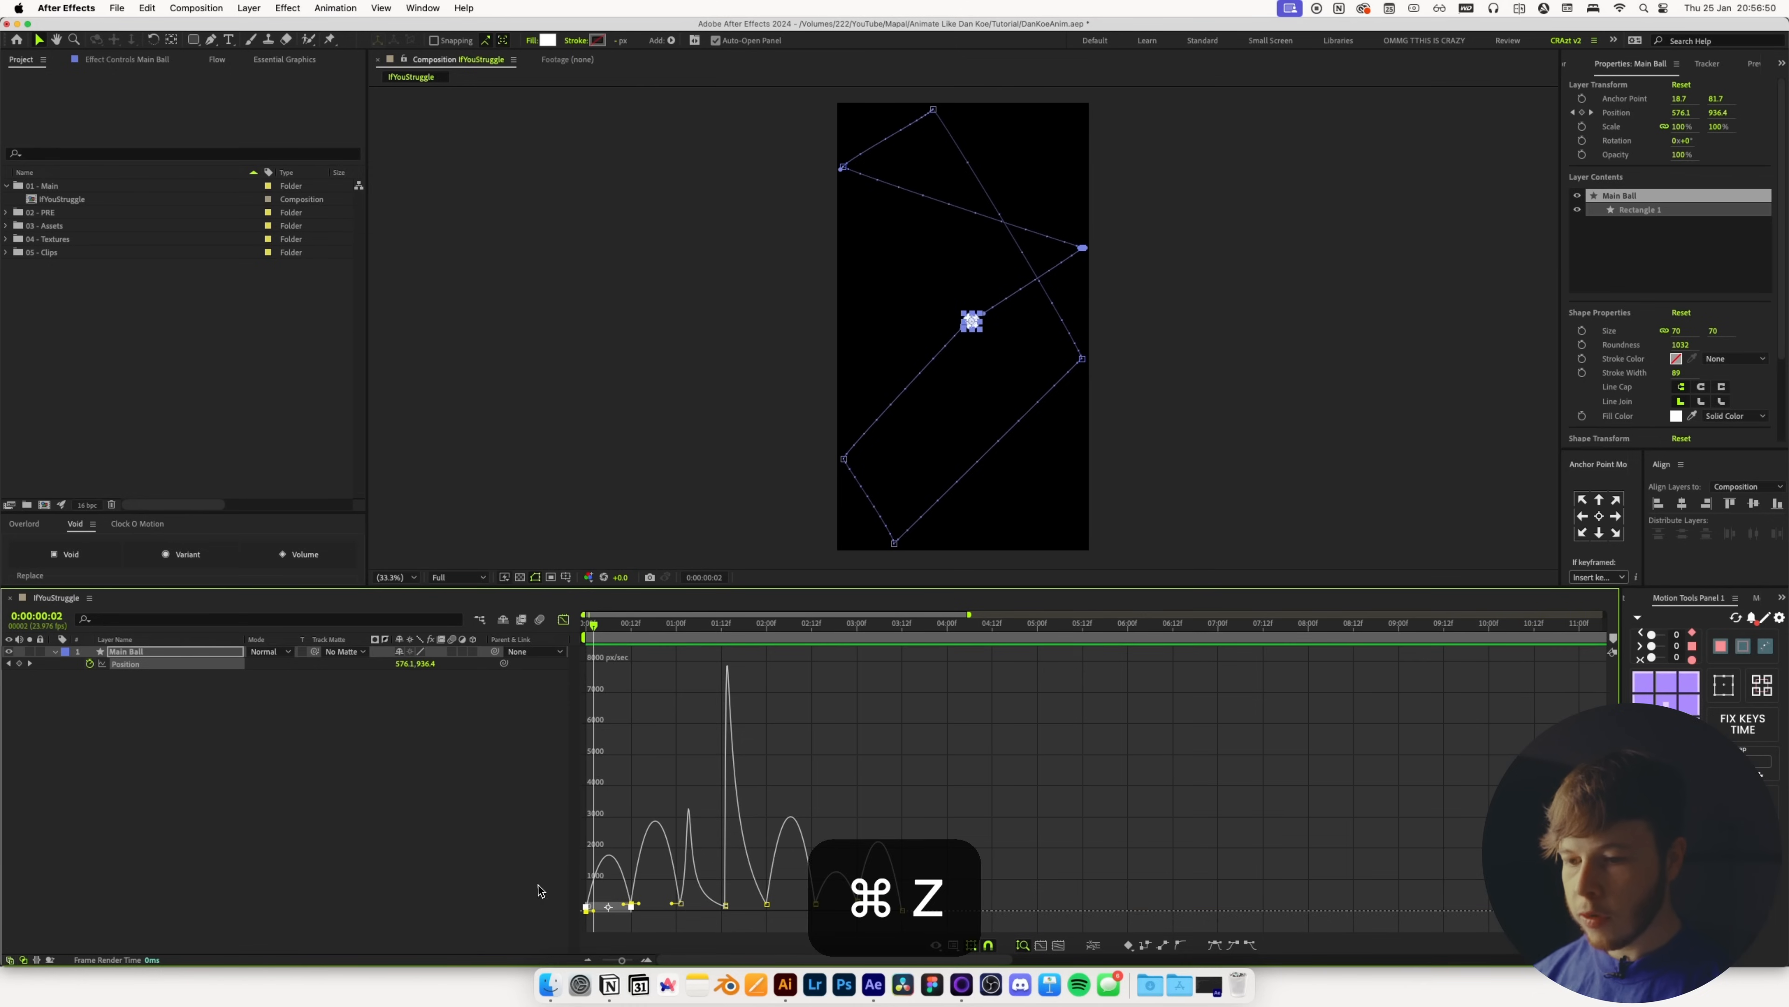
{"action": "key", "text": "space"}
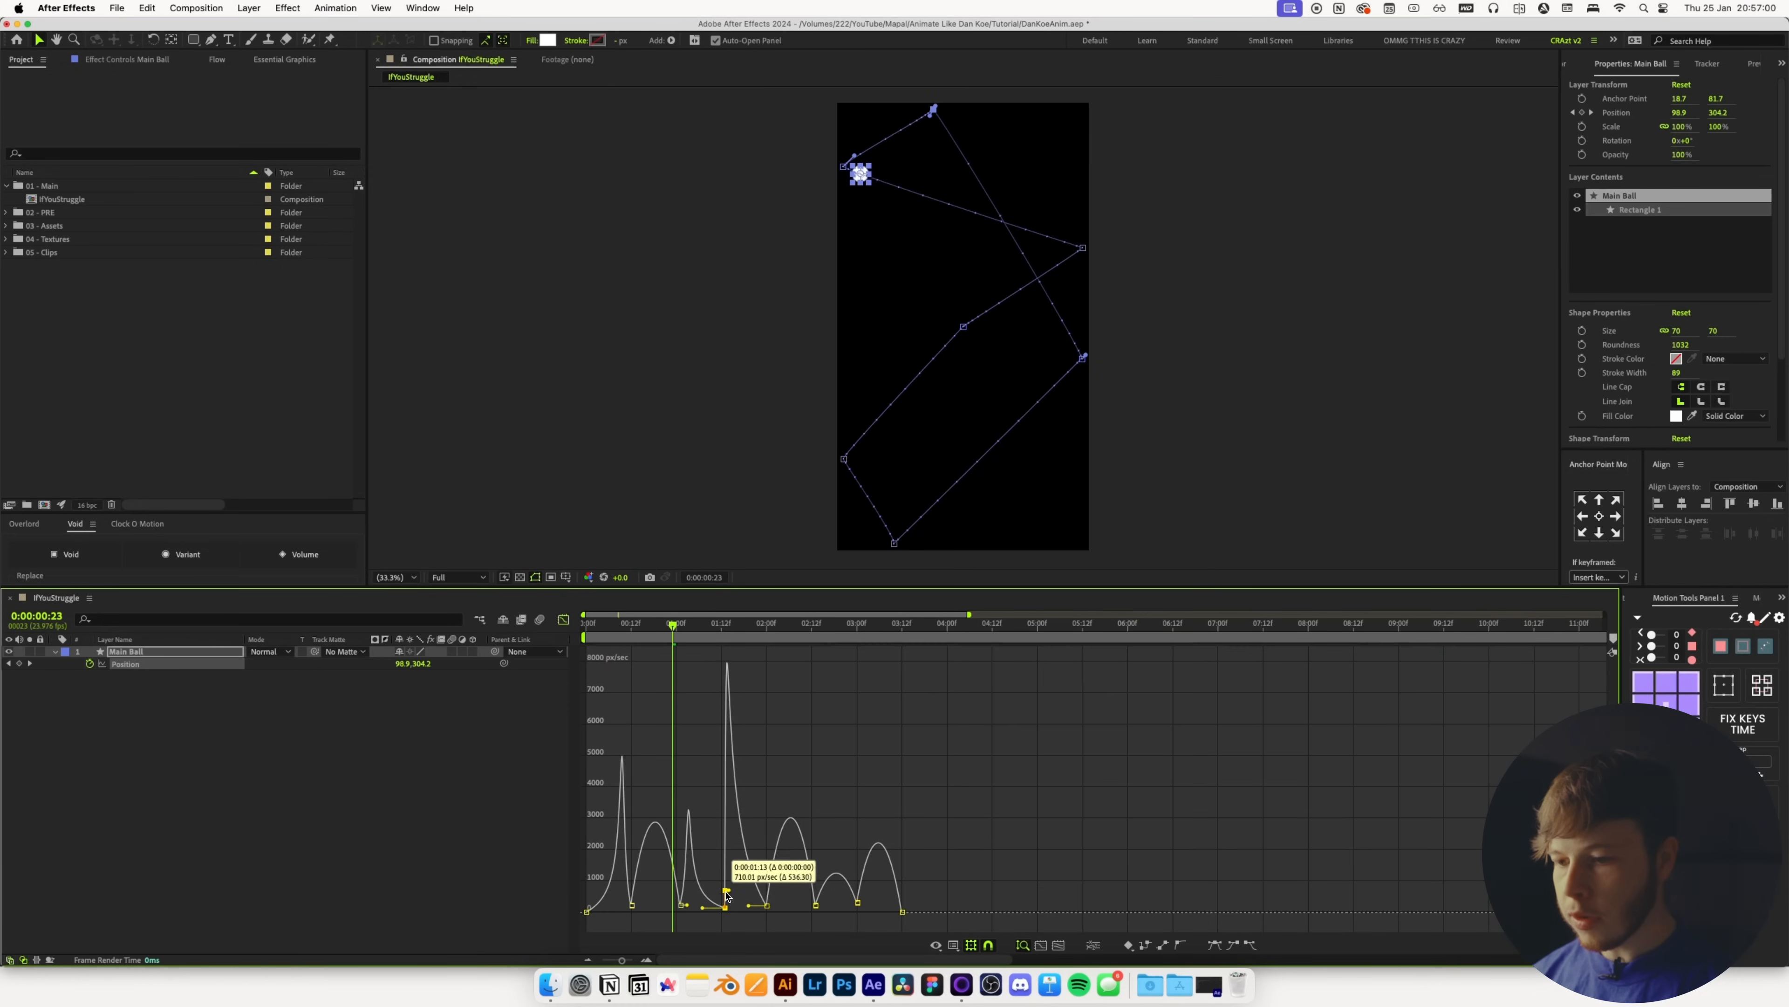
Raise the speed at the 0:00:01:13 keyframe so the ball does not stop there, and adjust the following keyframes' handles
{"action": "left_click_drag", "start_coordinate": [725, 894], "coordinate": [728, 887]}
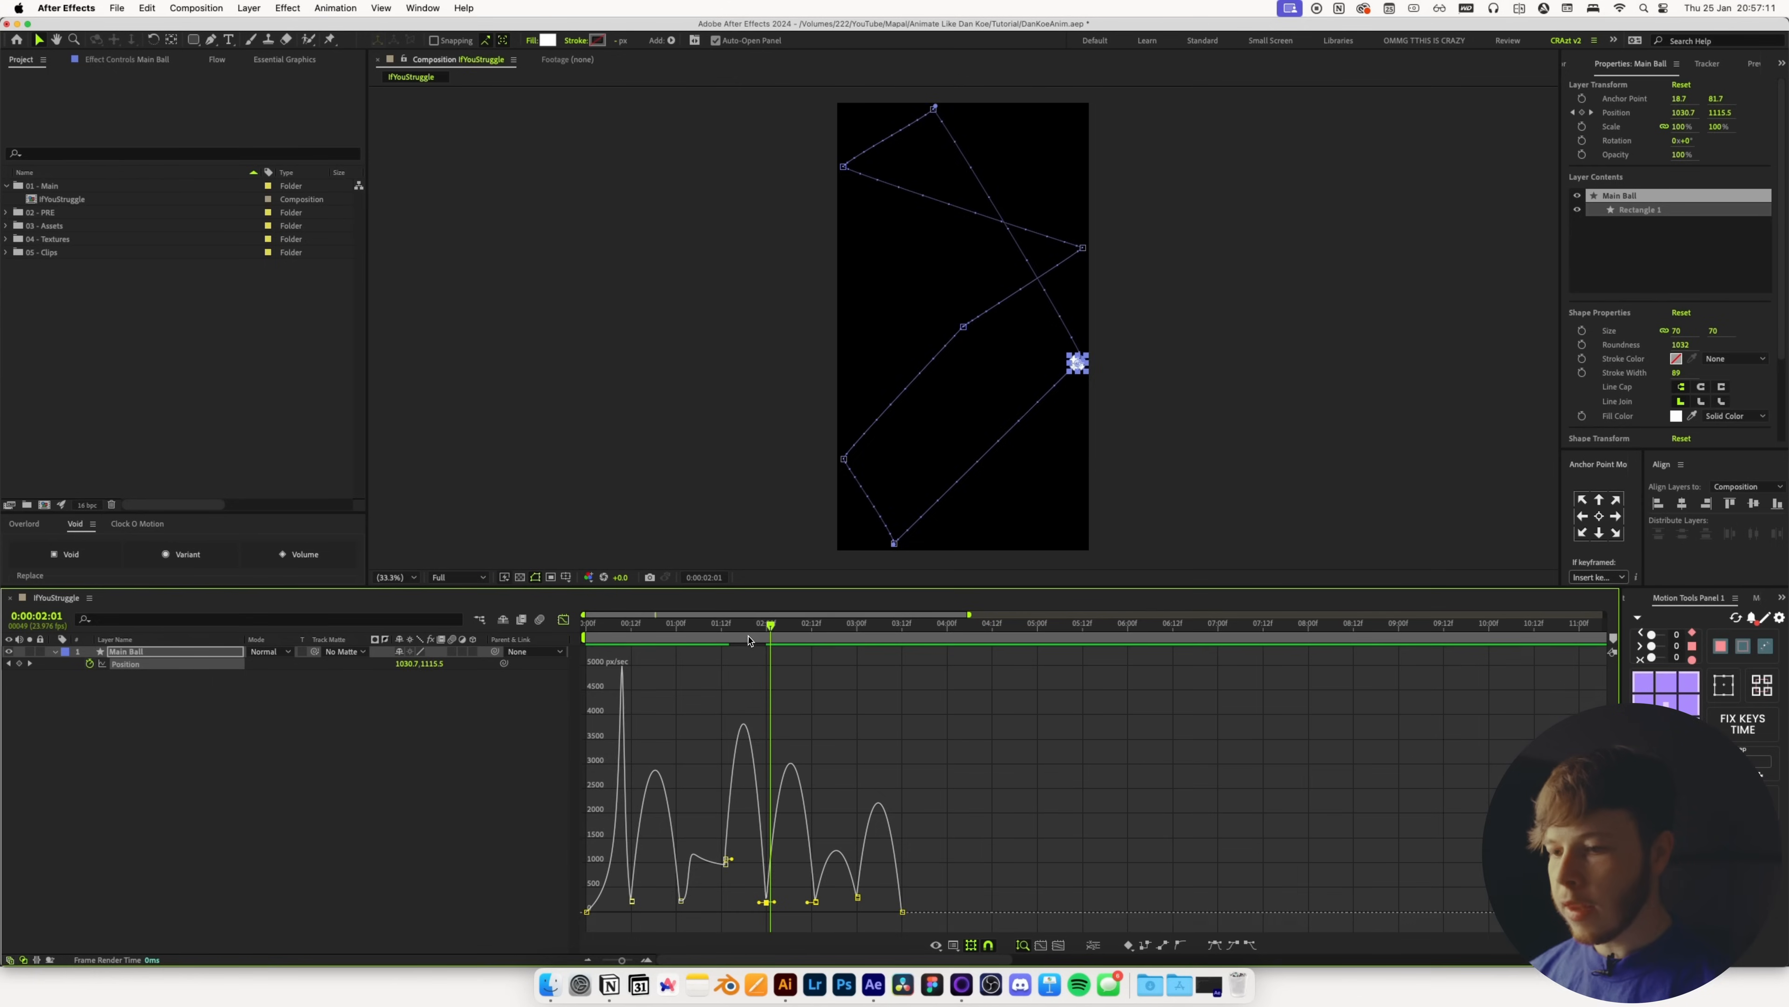
{"action": "key", "text": "space"}
{"action": "key", "text": "space"}
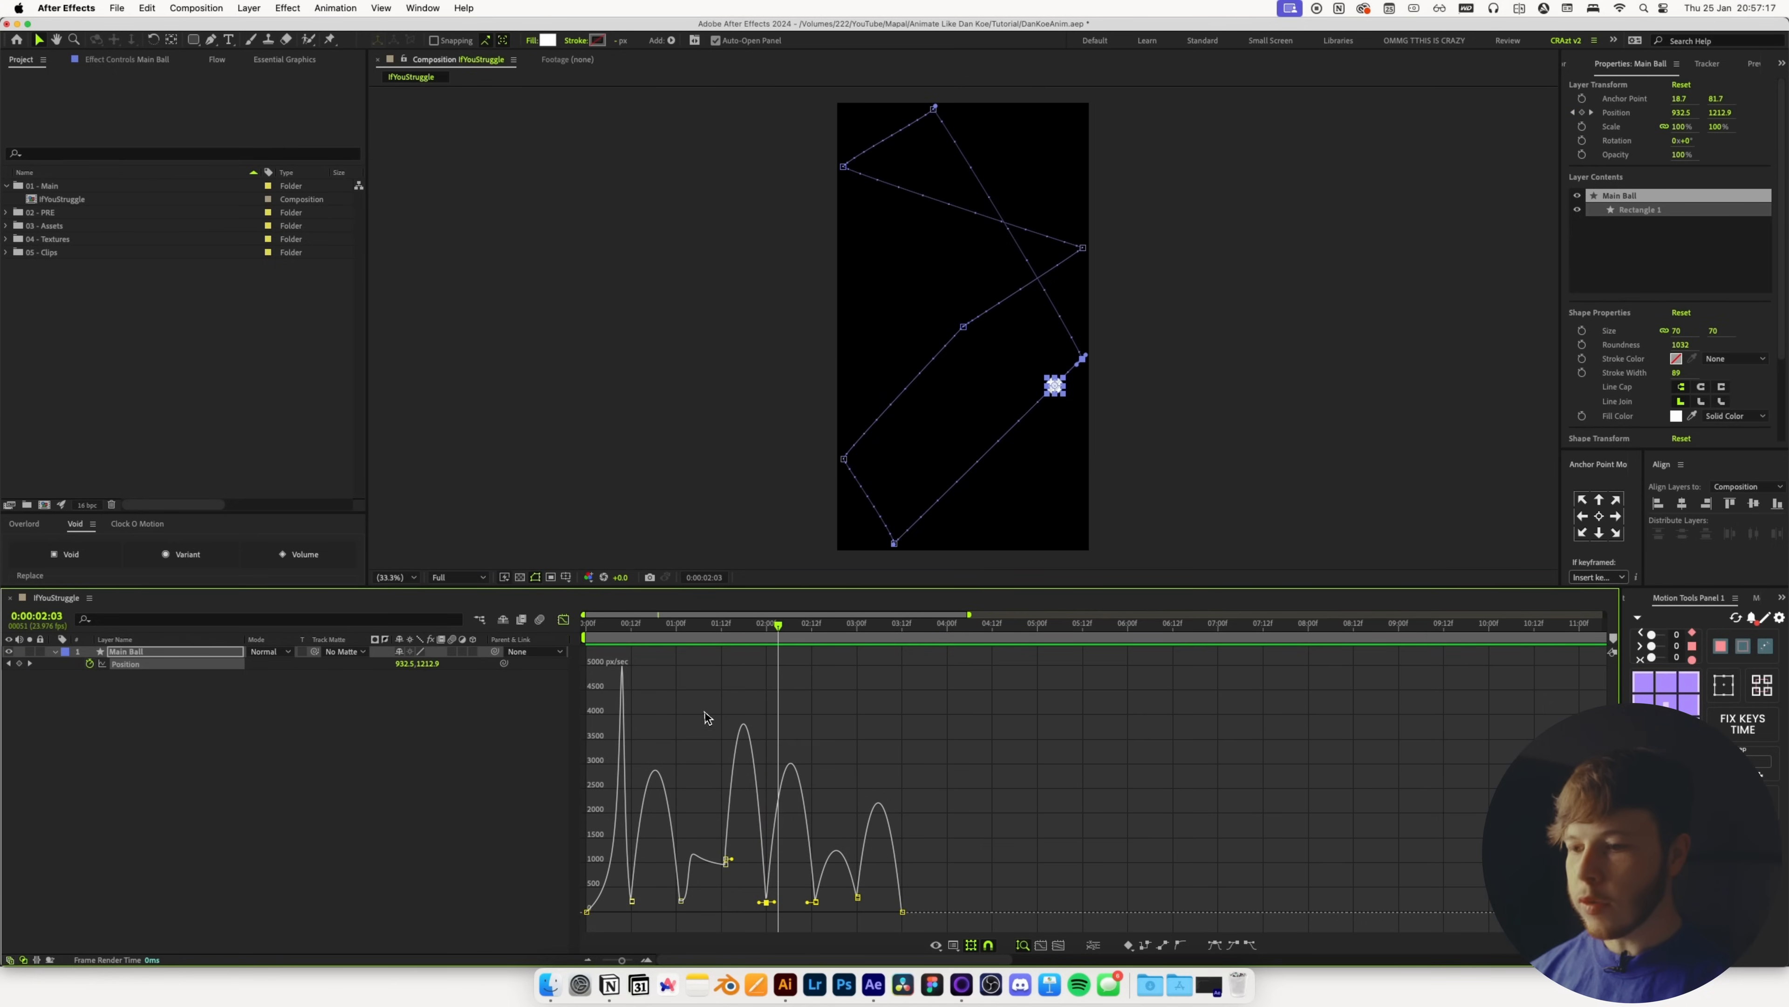
{"action": "left_click_drag", "start_coordinate": [776, 903], "coordinate": [848, 897]}
{"action": "left_click", "coordinate": [816, 902]}
Compress all Position keyframes proportionally so the bounce ends shortly after 0:00:01:00, and preview the faster motion
{"action": "left_click", "coordinate": [564, 620]}
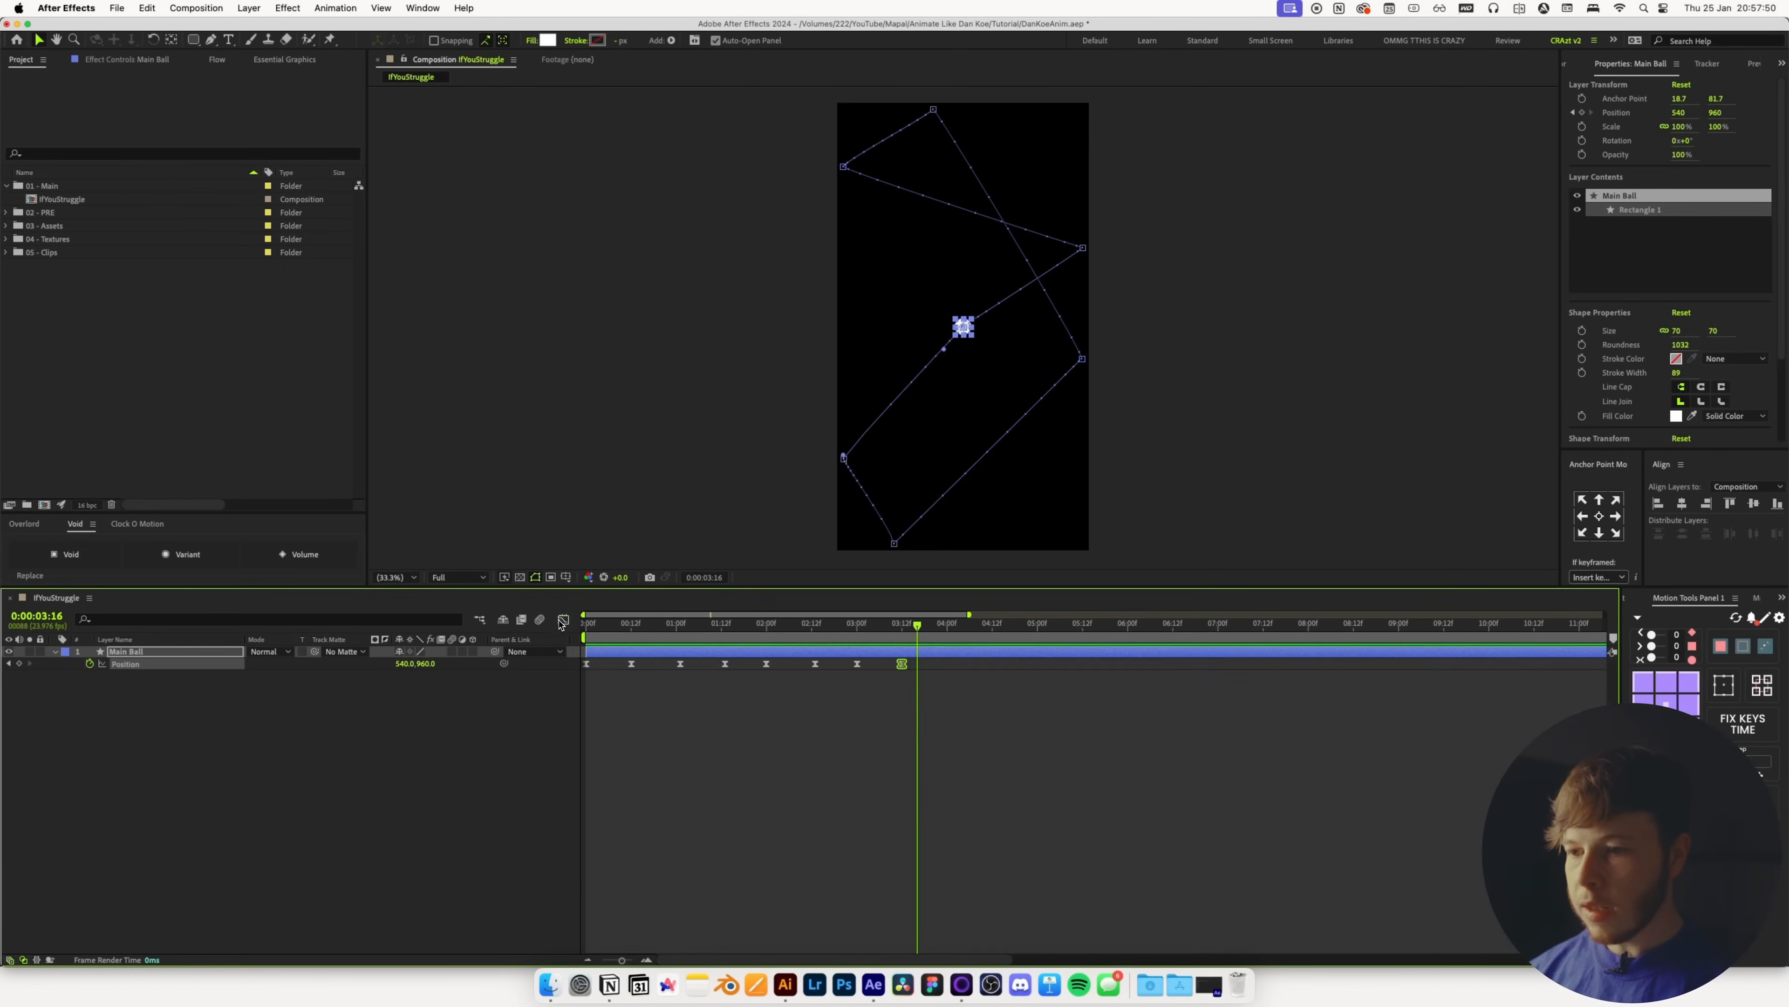
{"action": "left_click_drag", "start_coordinate": [937, 733], "coordinate": [582, 657]}
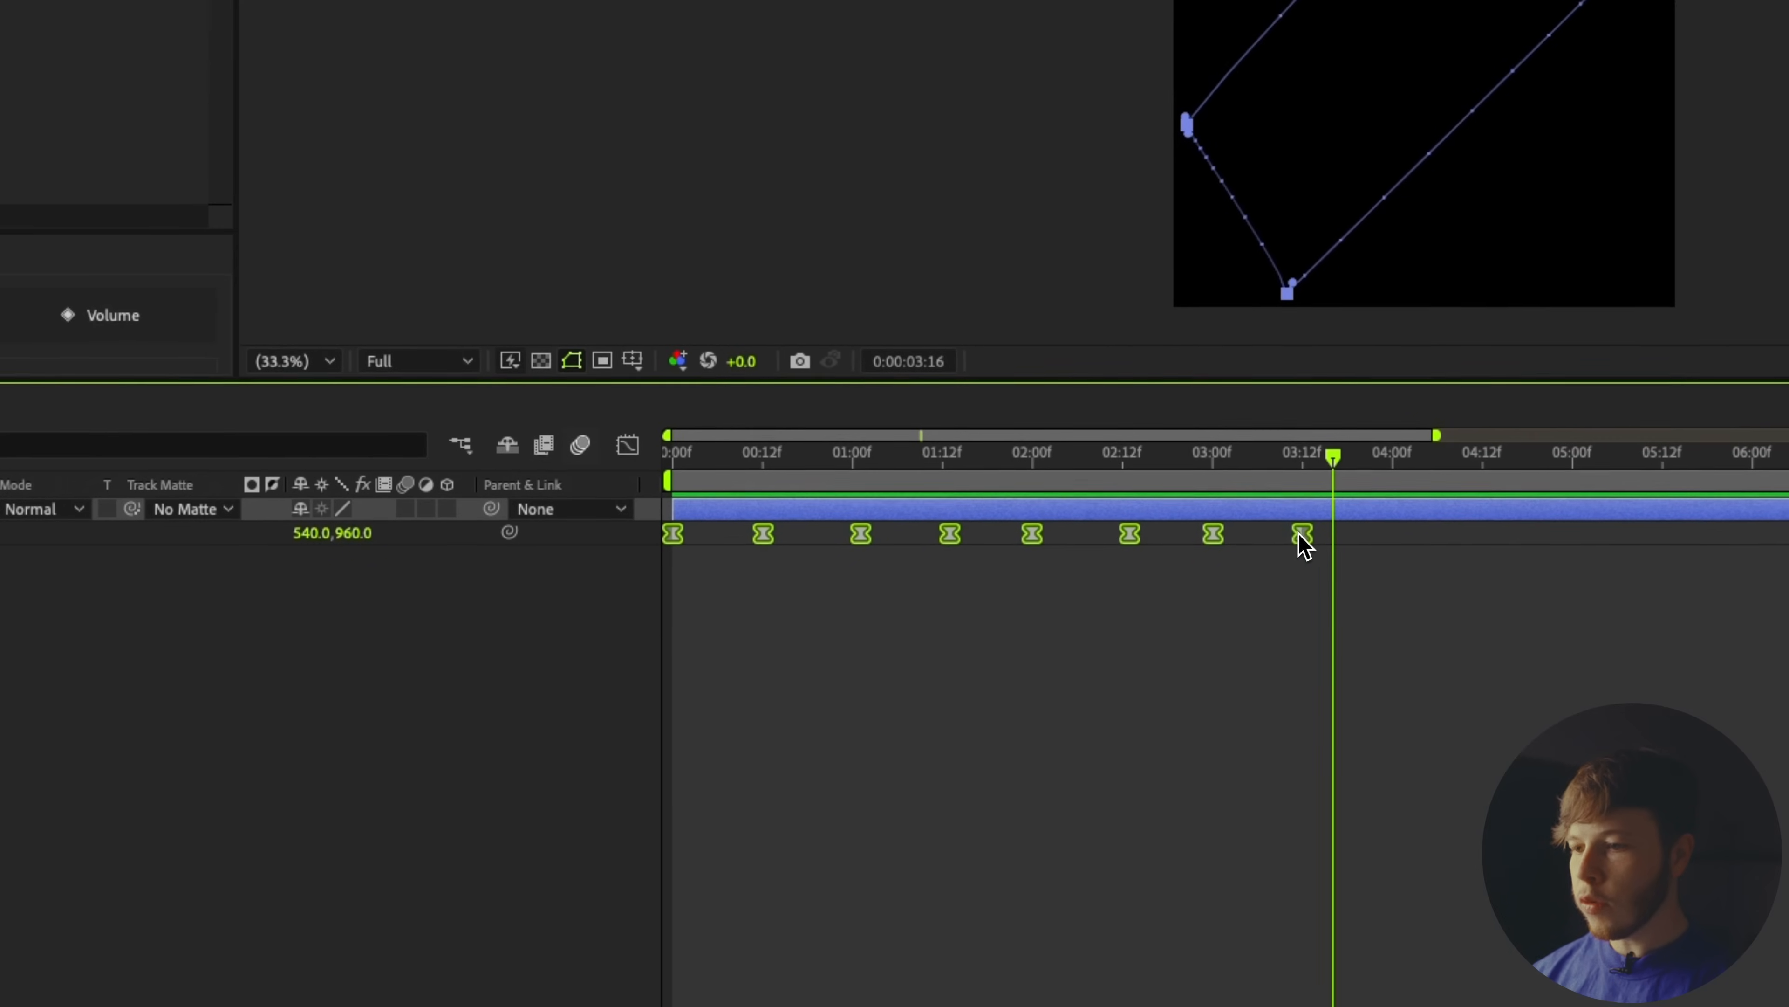
{"action": "left_click_drag", "start_coordinate": [1302, 535], "coordinate": [876, 527]}
{"action": "key", "text": "Home"}
{"action": "key", "text": "space"}
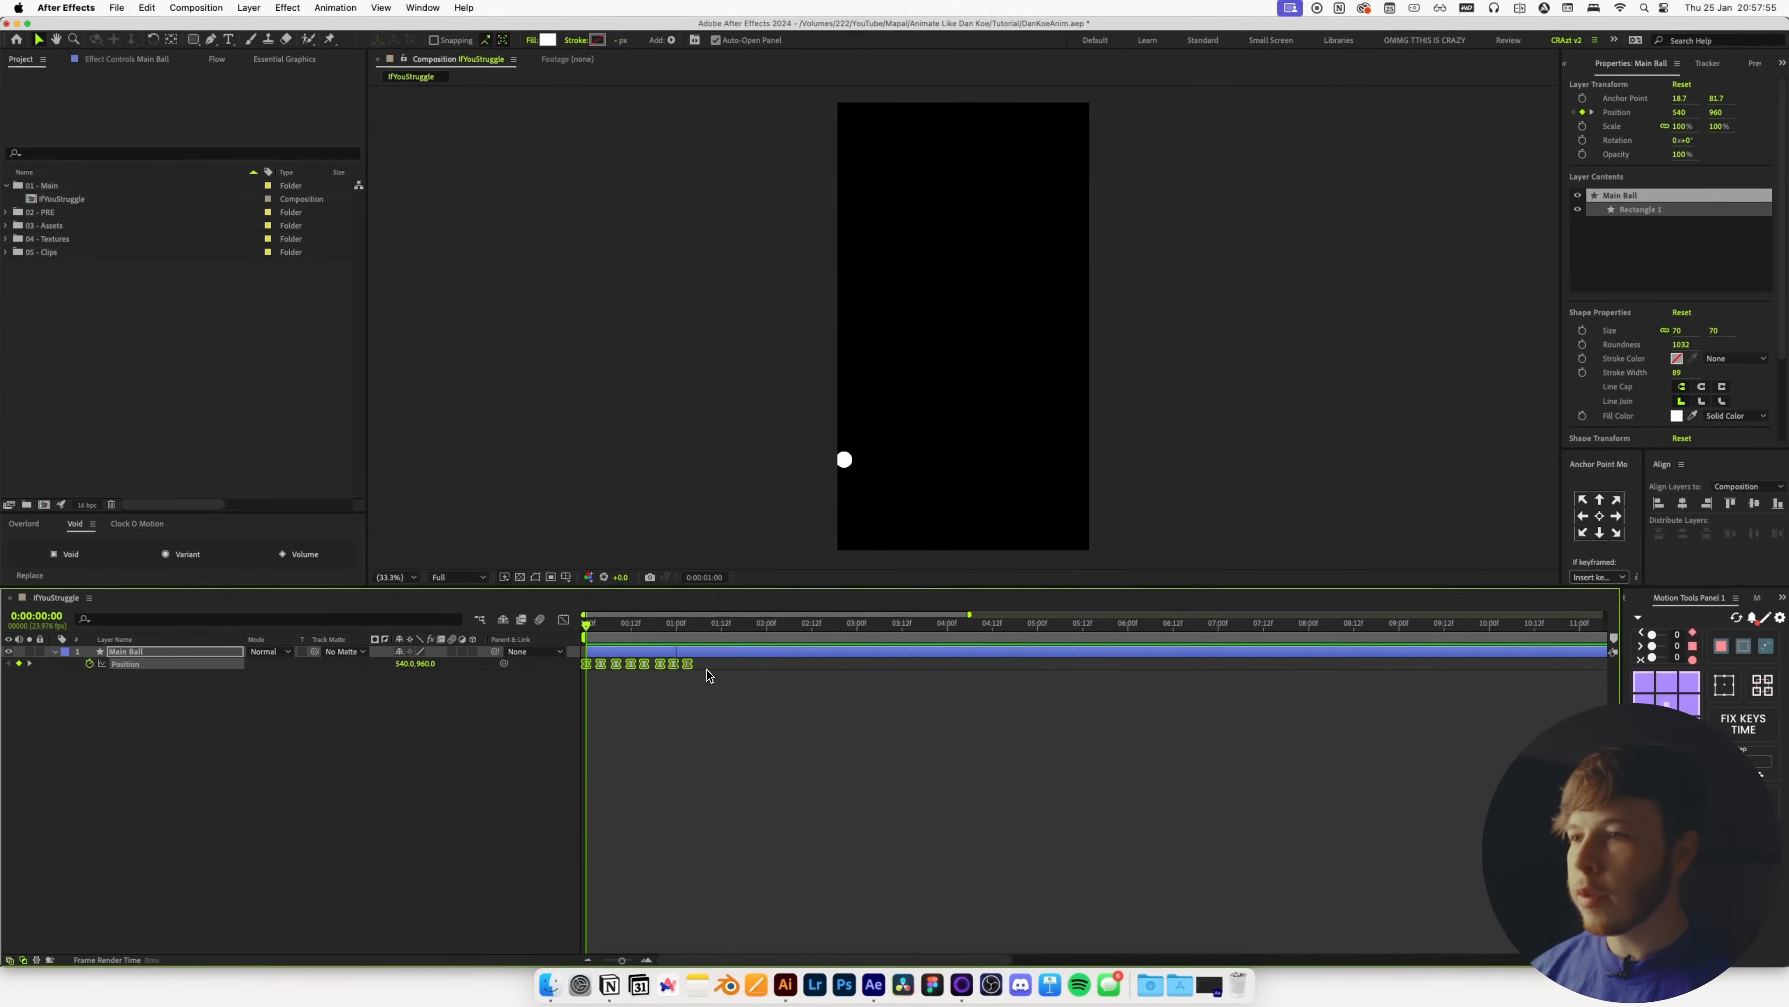
{"action": "key", "text": "space"}
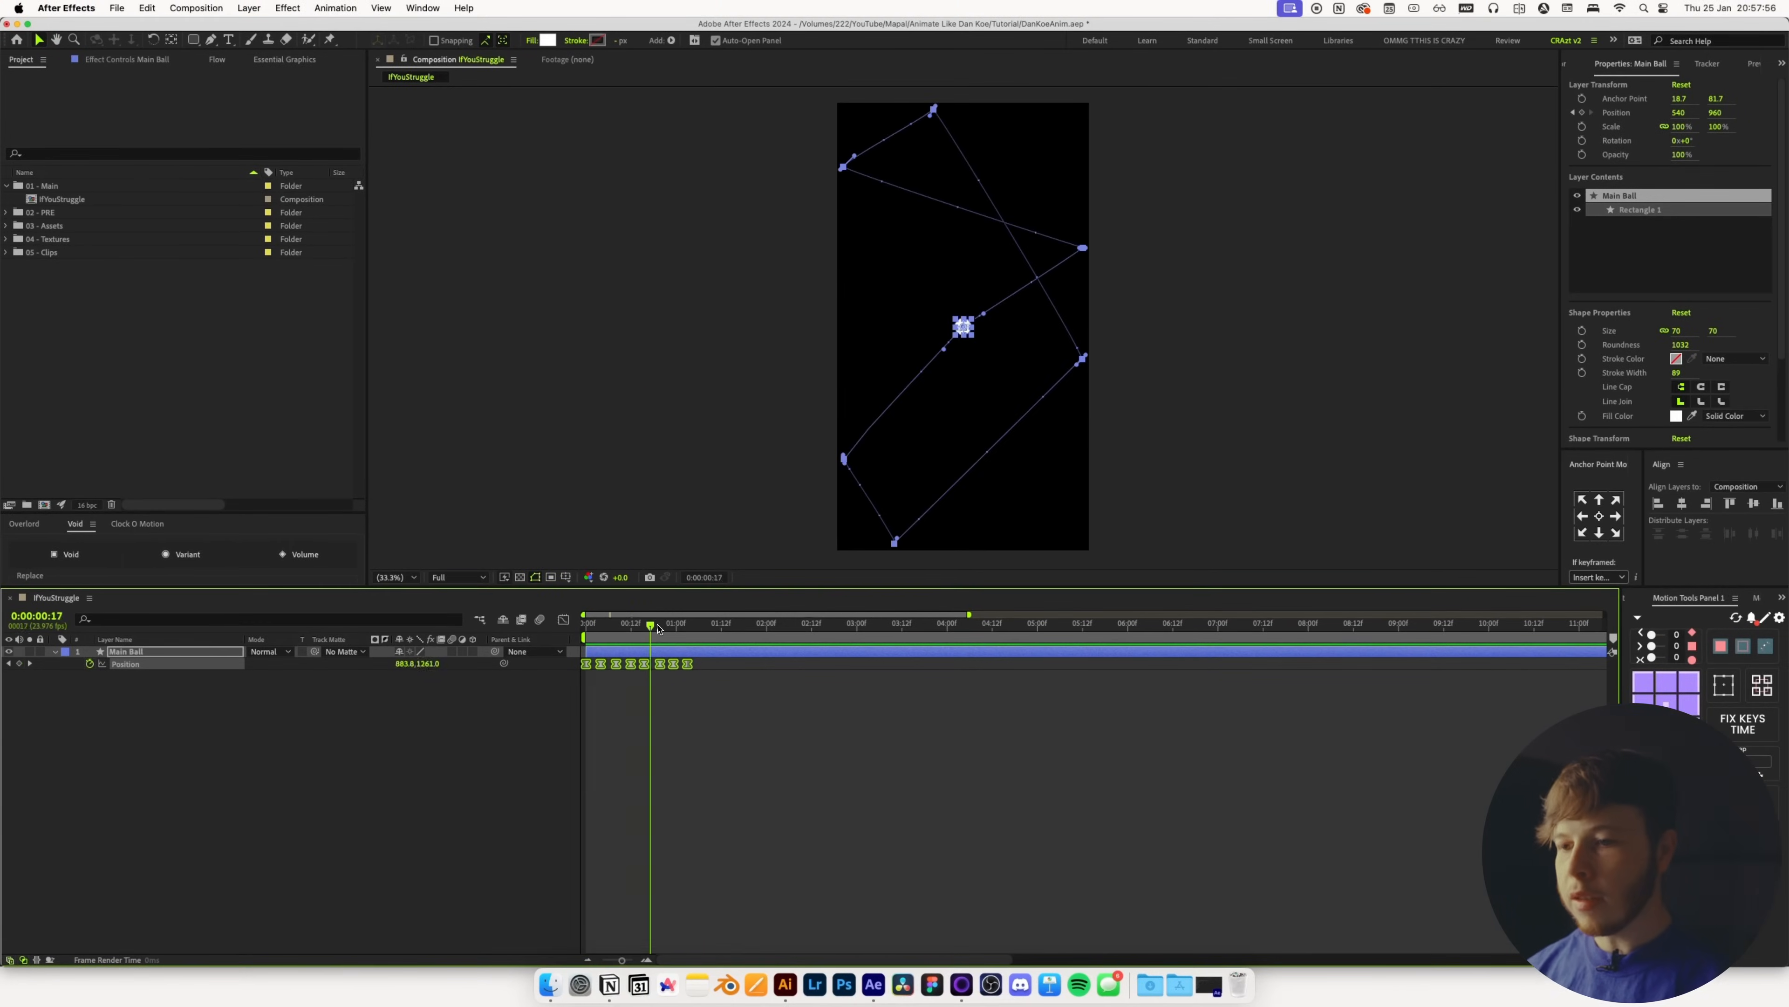
{"action": "key", "text": "Home"}
{"action": "key", "text": "space"}
{"action": "key", "text": "space"}
Move the last Position keyframe out to 0:00:01:08 and preview the slower return to center
{"action": "left_click", "coordinate": [701, 694]}
{"action": "left_click_drag", "start_coordinate": [688, 664], "coordinate": [706, 664]}
{"action": "left_click", "coordinate": [727, 740]}
{"action": "key", "text": "space"}
{"action": "key", "text": "space"}
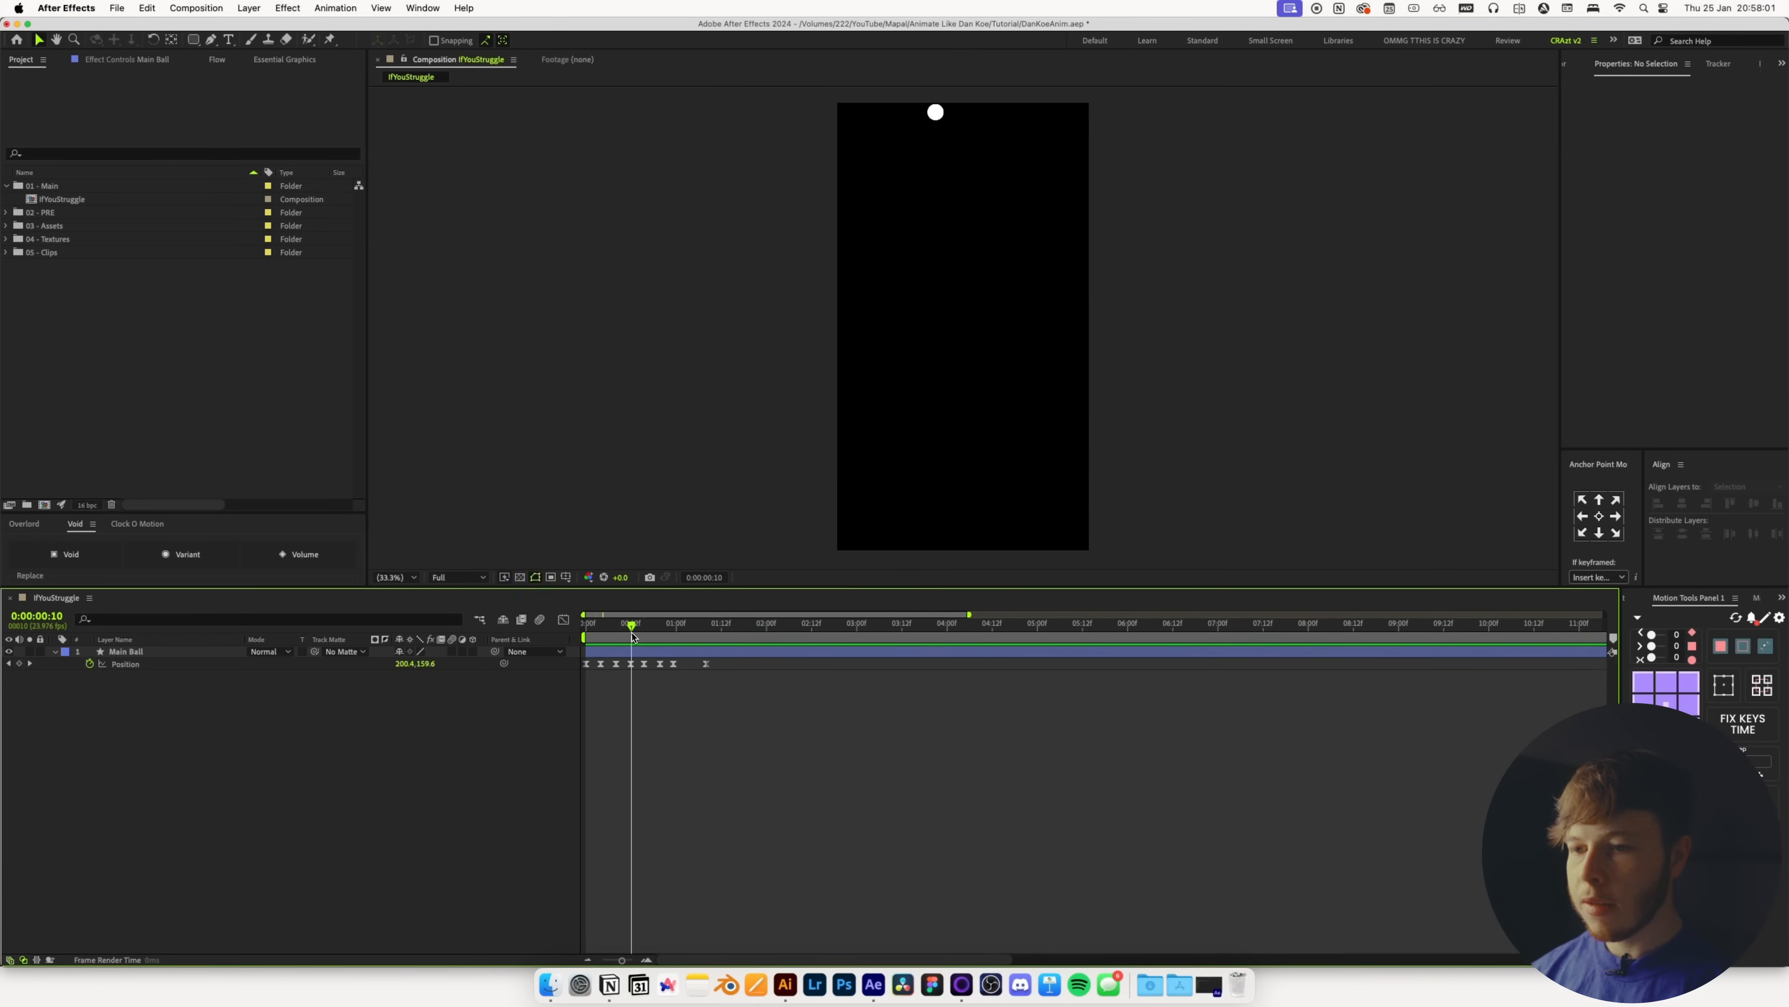
Add the copied expression with amp = .1 and freq = 2.0 to Main Ball's Position and preview it from the start
{"action": "key", "text": "j"}
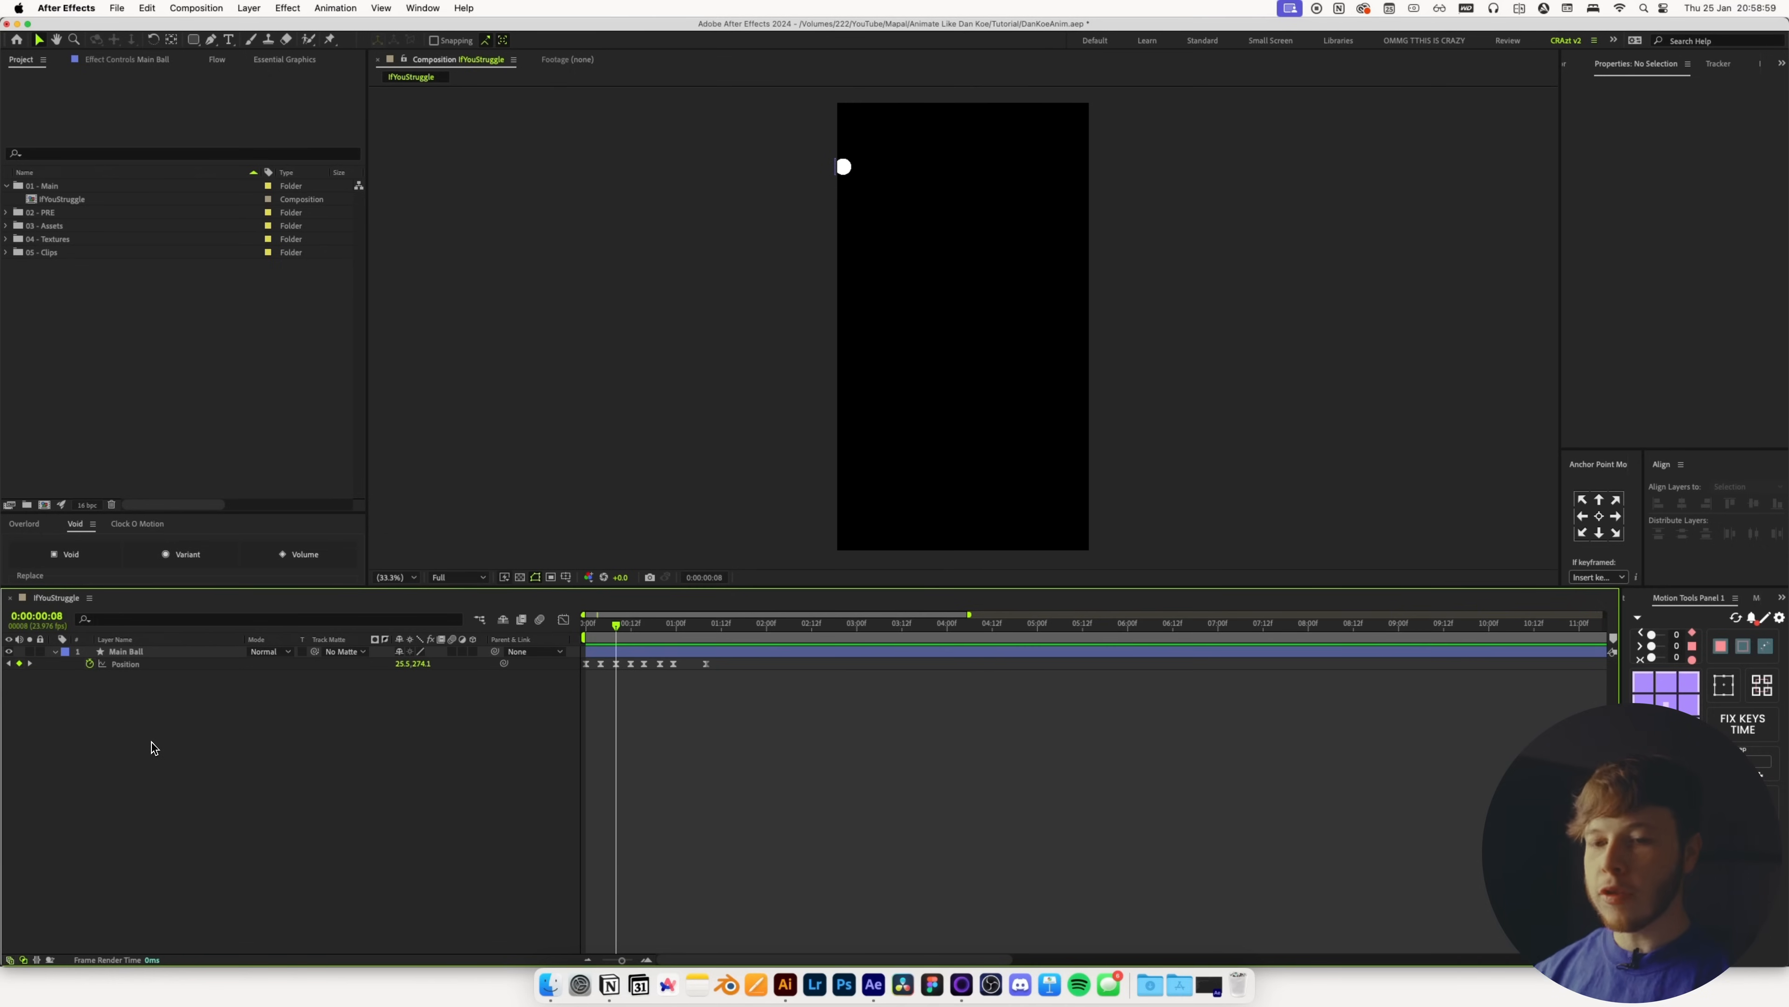
{"action": "key", "text": "alt+shift+equal"}
{"action": "key", "text": "super+v"}
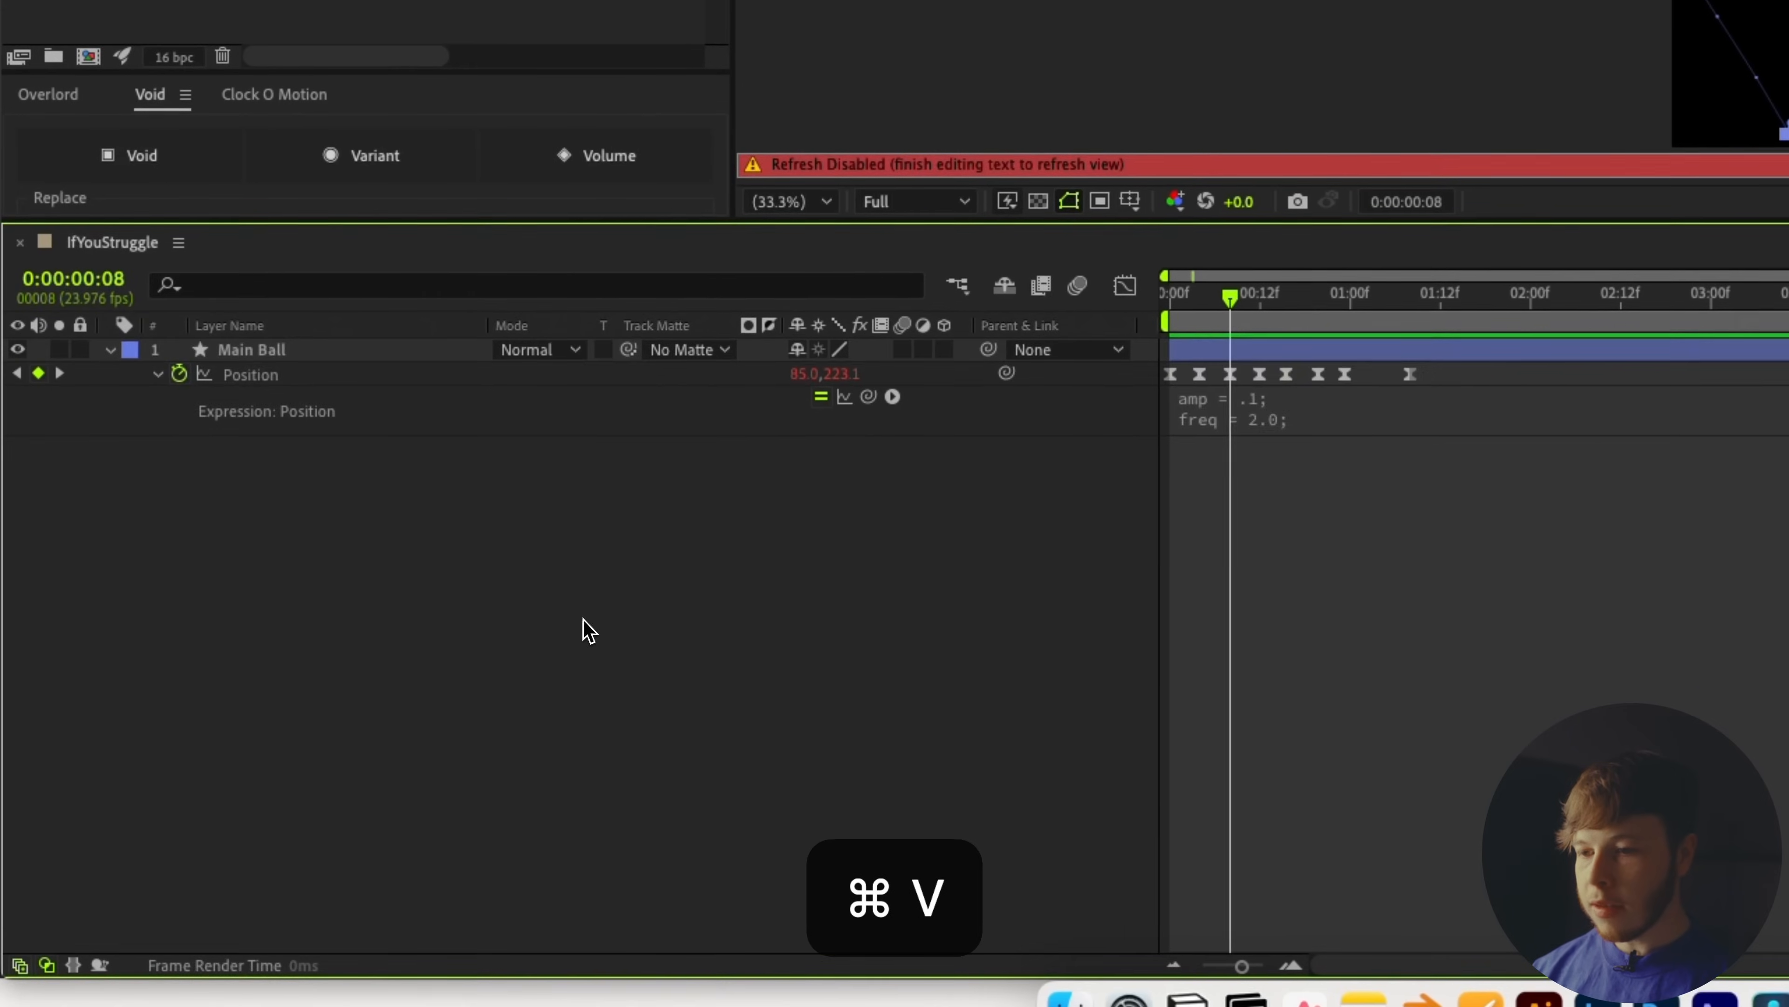
{"action": "left_click", "coordinate": [584, 619]}
{"action": "left_click_drag", "start_coordinate": [1214, 296], "coordinate": [1134, 384]}
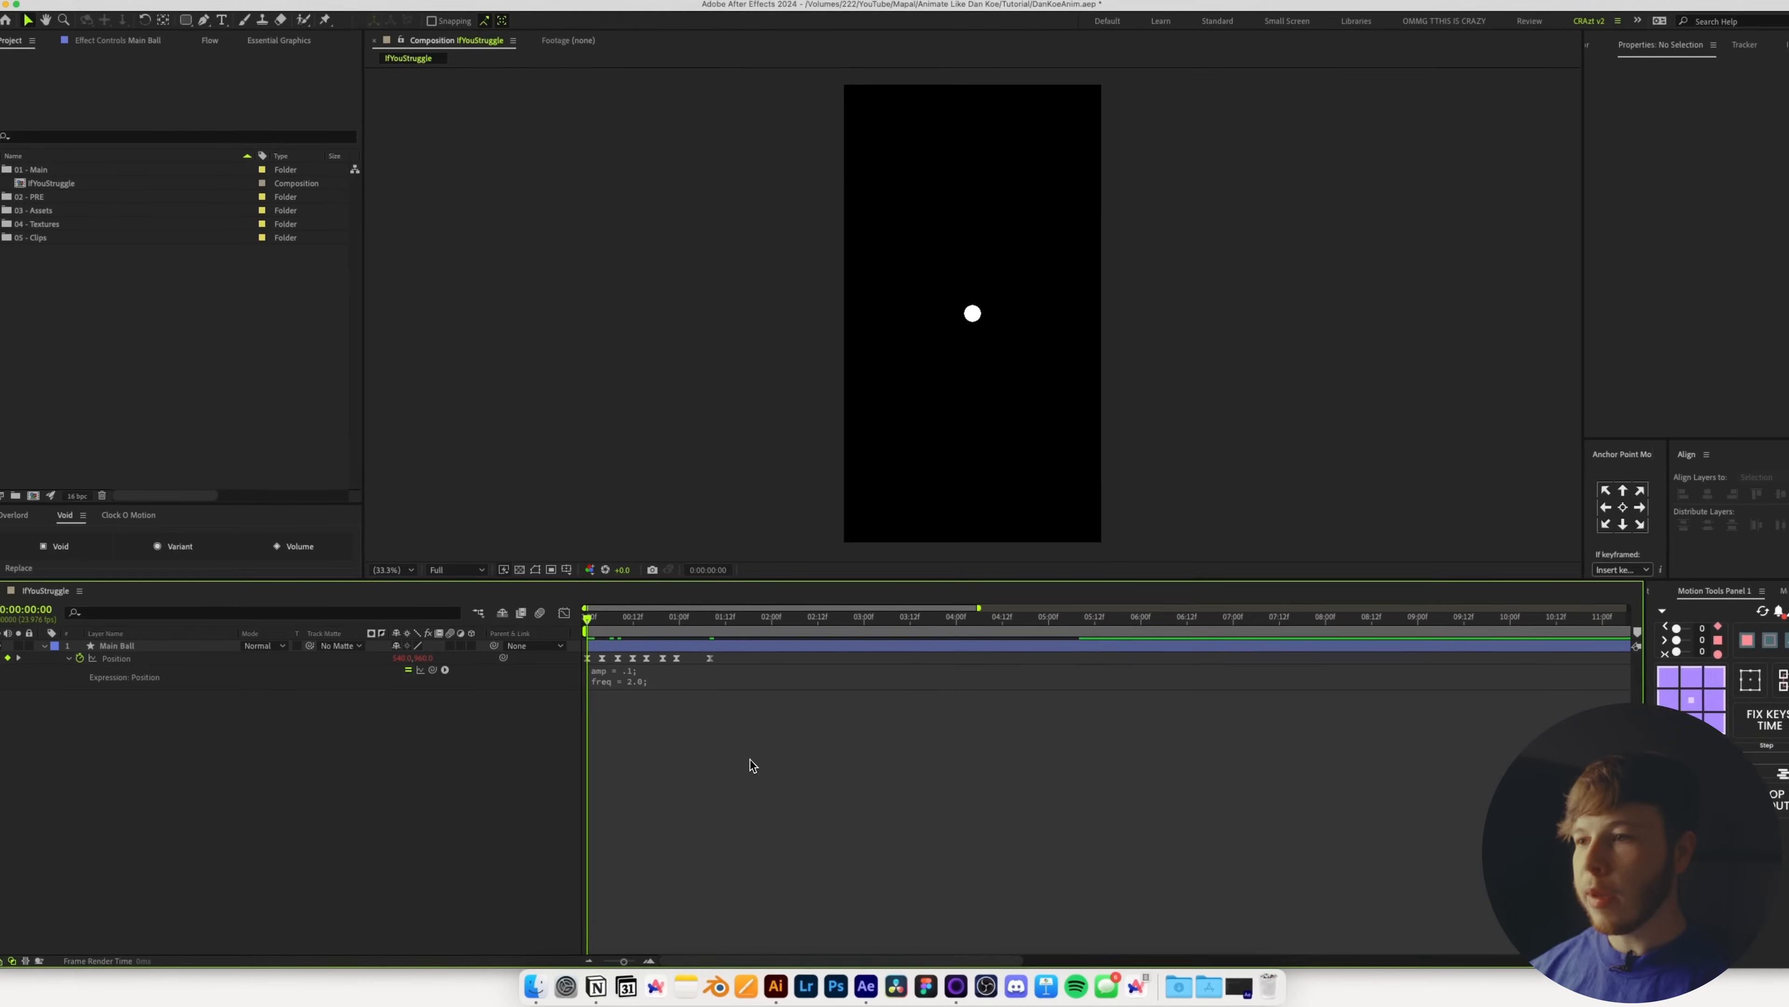
{"action": "key", "text": "space"}
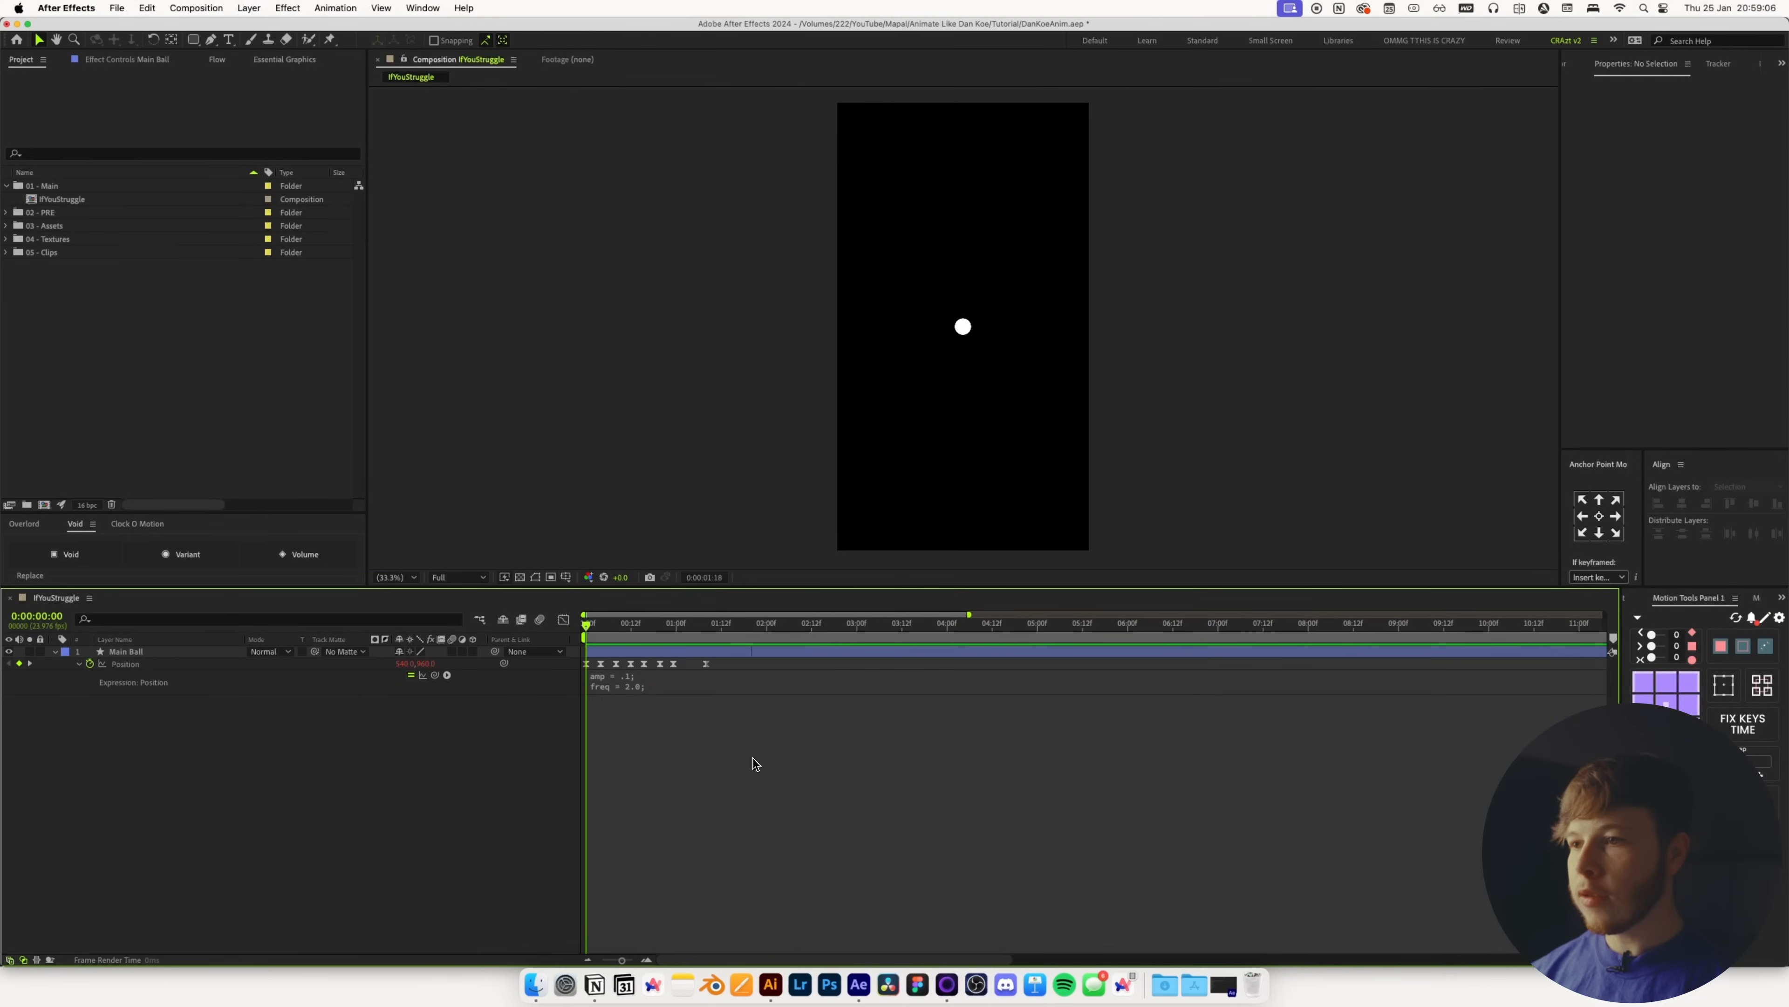
{"action": "key", "text": "space"}
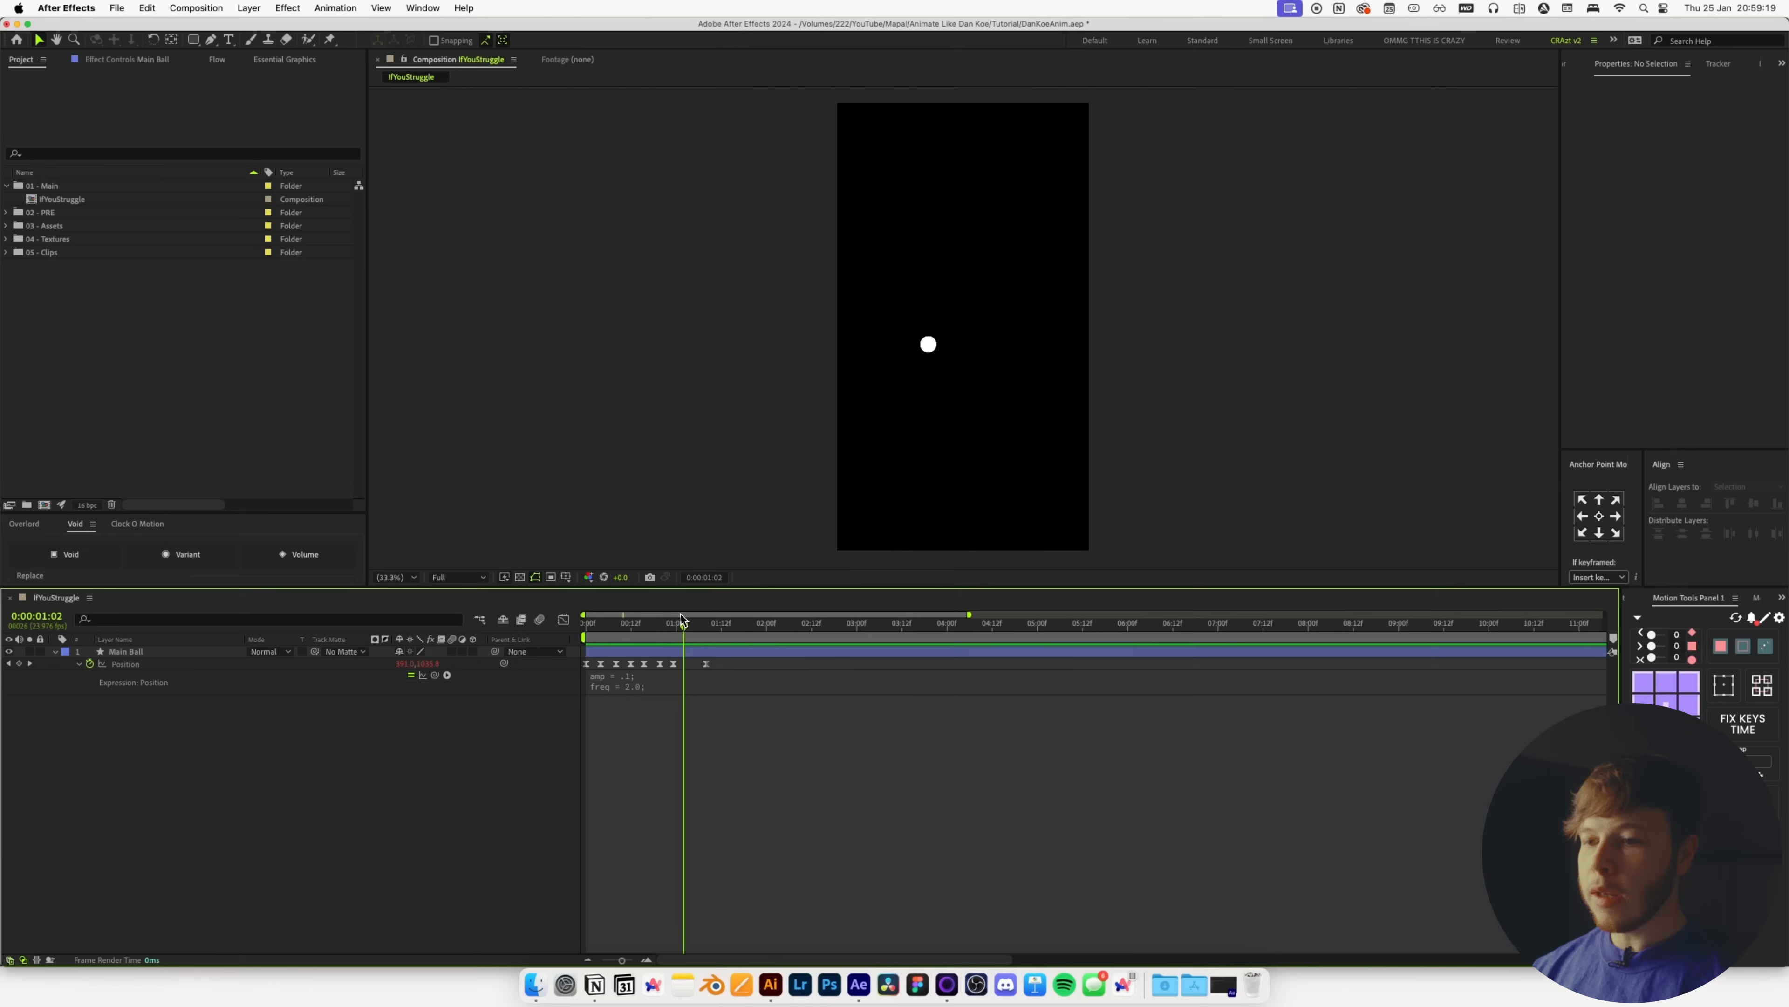
At 0:00:01:08, draw a rounded square of about 239 px around the ball and center it in the composition
{"action": "left_click_drag", "start_coordinate": [681, 615], "coordinate": [553, 633]}
{"action": "mouse_move", "coordinate": [711, 623]}
{"action": "left_mouse_down"}
{"action": "mouse_move", "coordinate": [688, 623]}
{"action": "mouse_move", "coordinate": [707, 623]}
{"action": "left_mouse_up"}
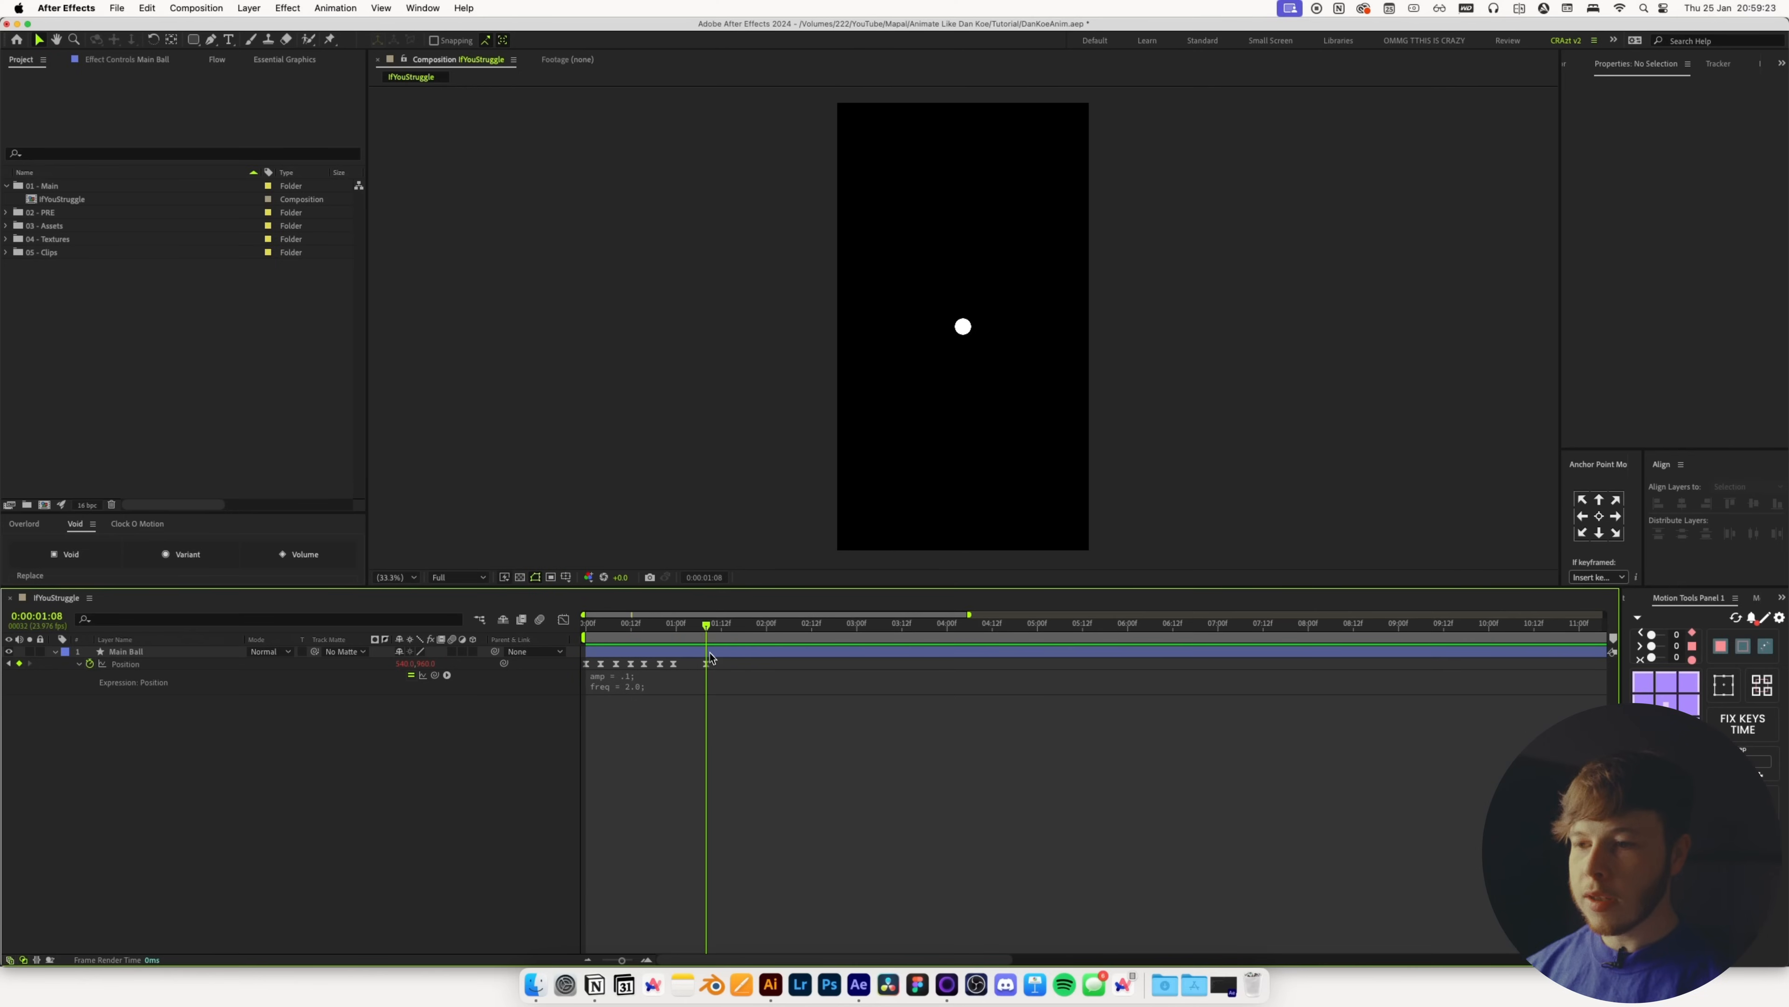
{"action": "left_click", "coordinate": [194, 40]}
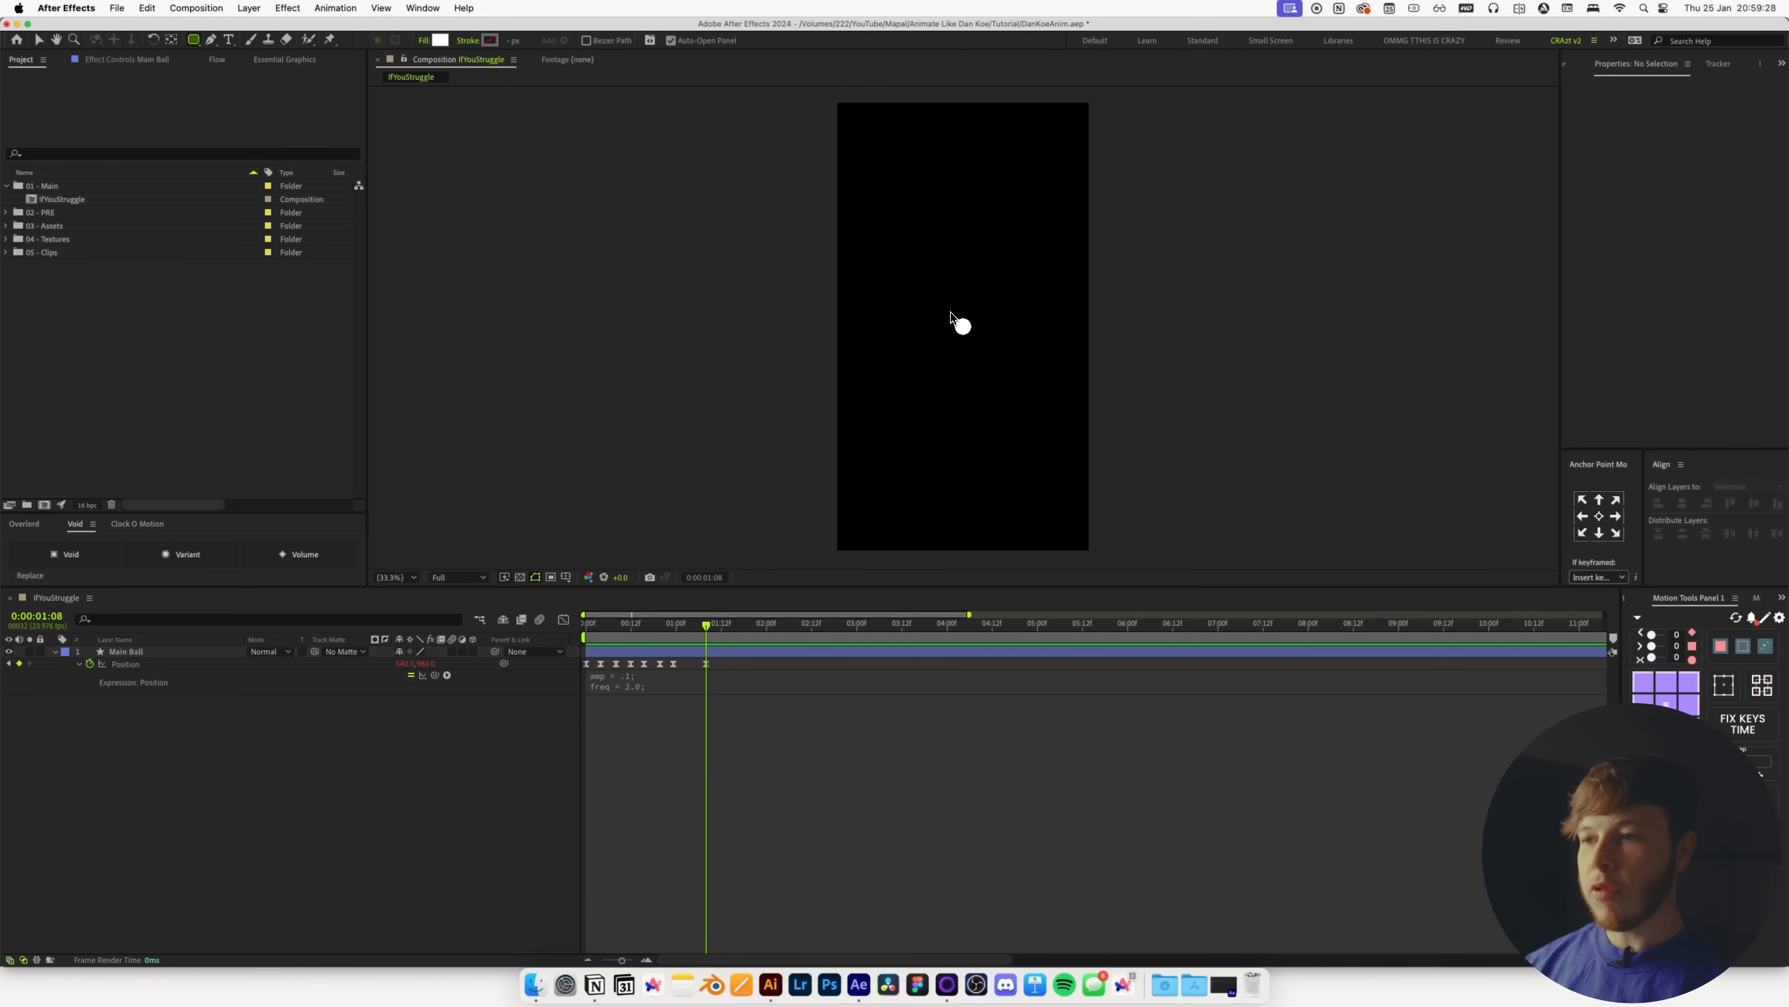
{"action": "left_click_drag", "start_coordinate": [945, 308], "coordinate": [1001, 364]}
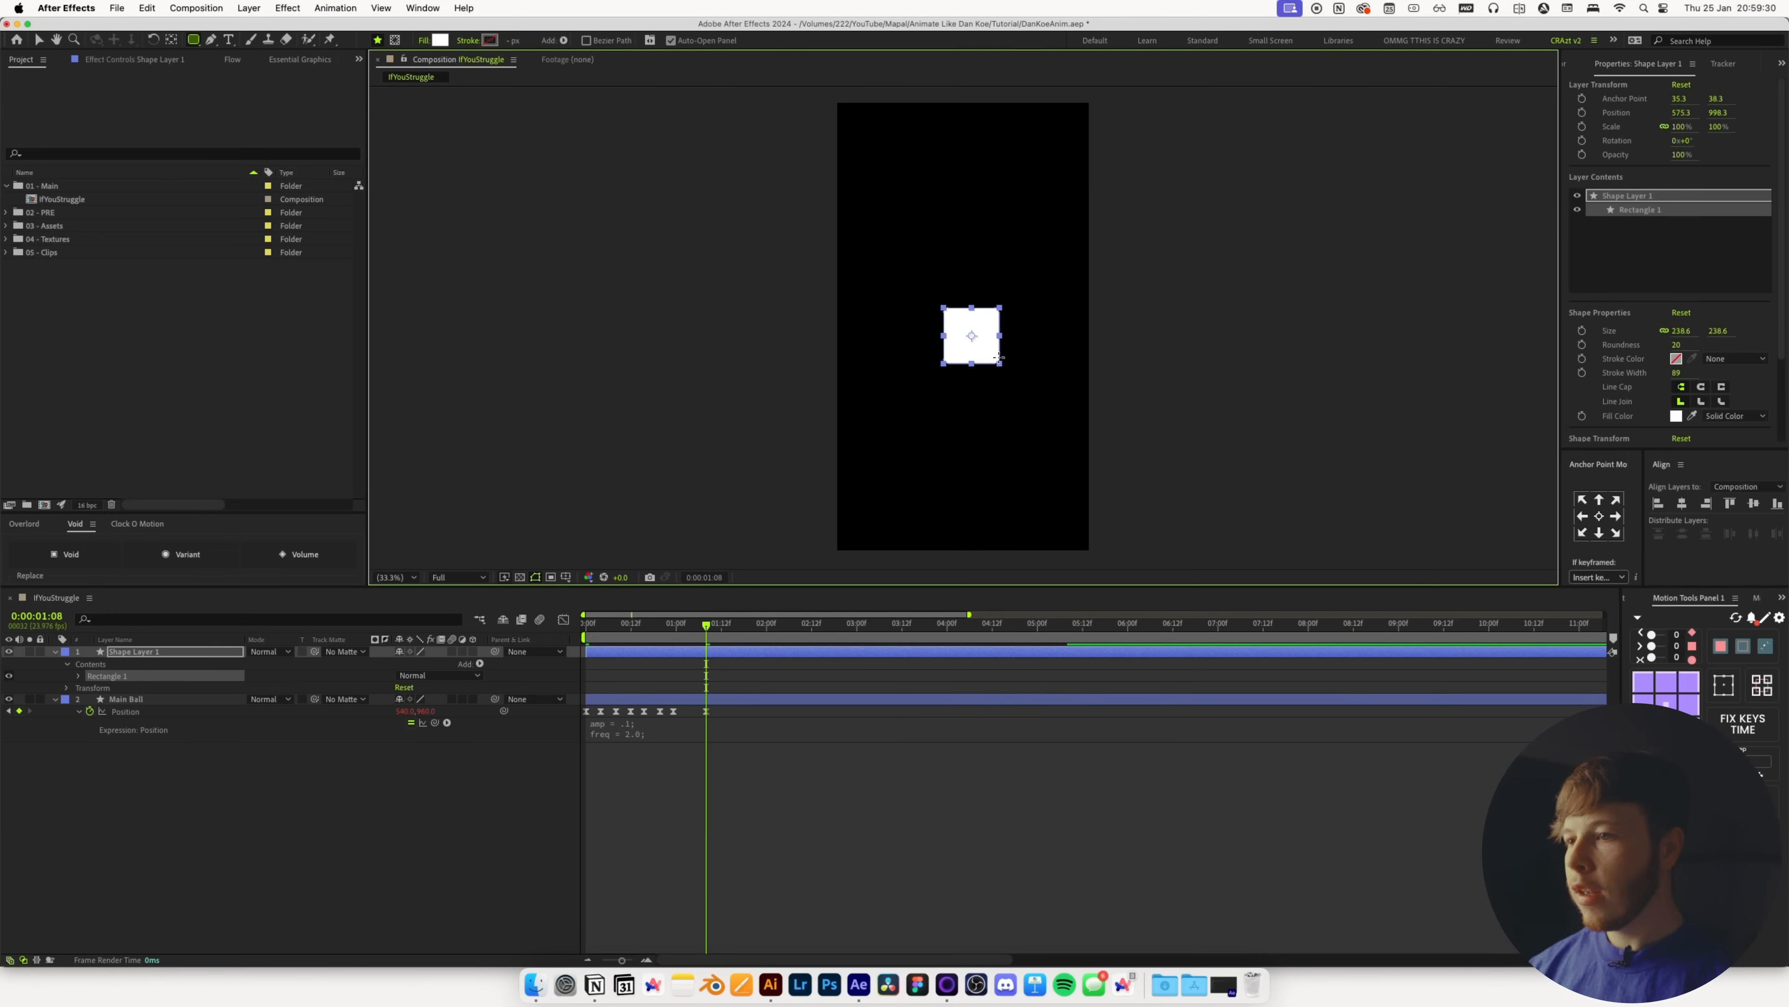
{"action": "key", "text": "v"}
{"action": "left_click", "coordinate": [1682, 503]}
{"action": "left_click", "coordinate": [1754, 502]}
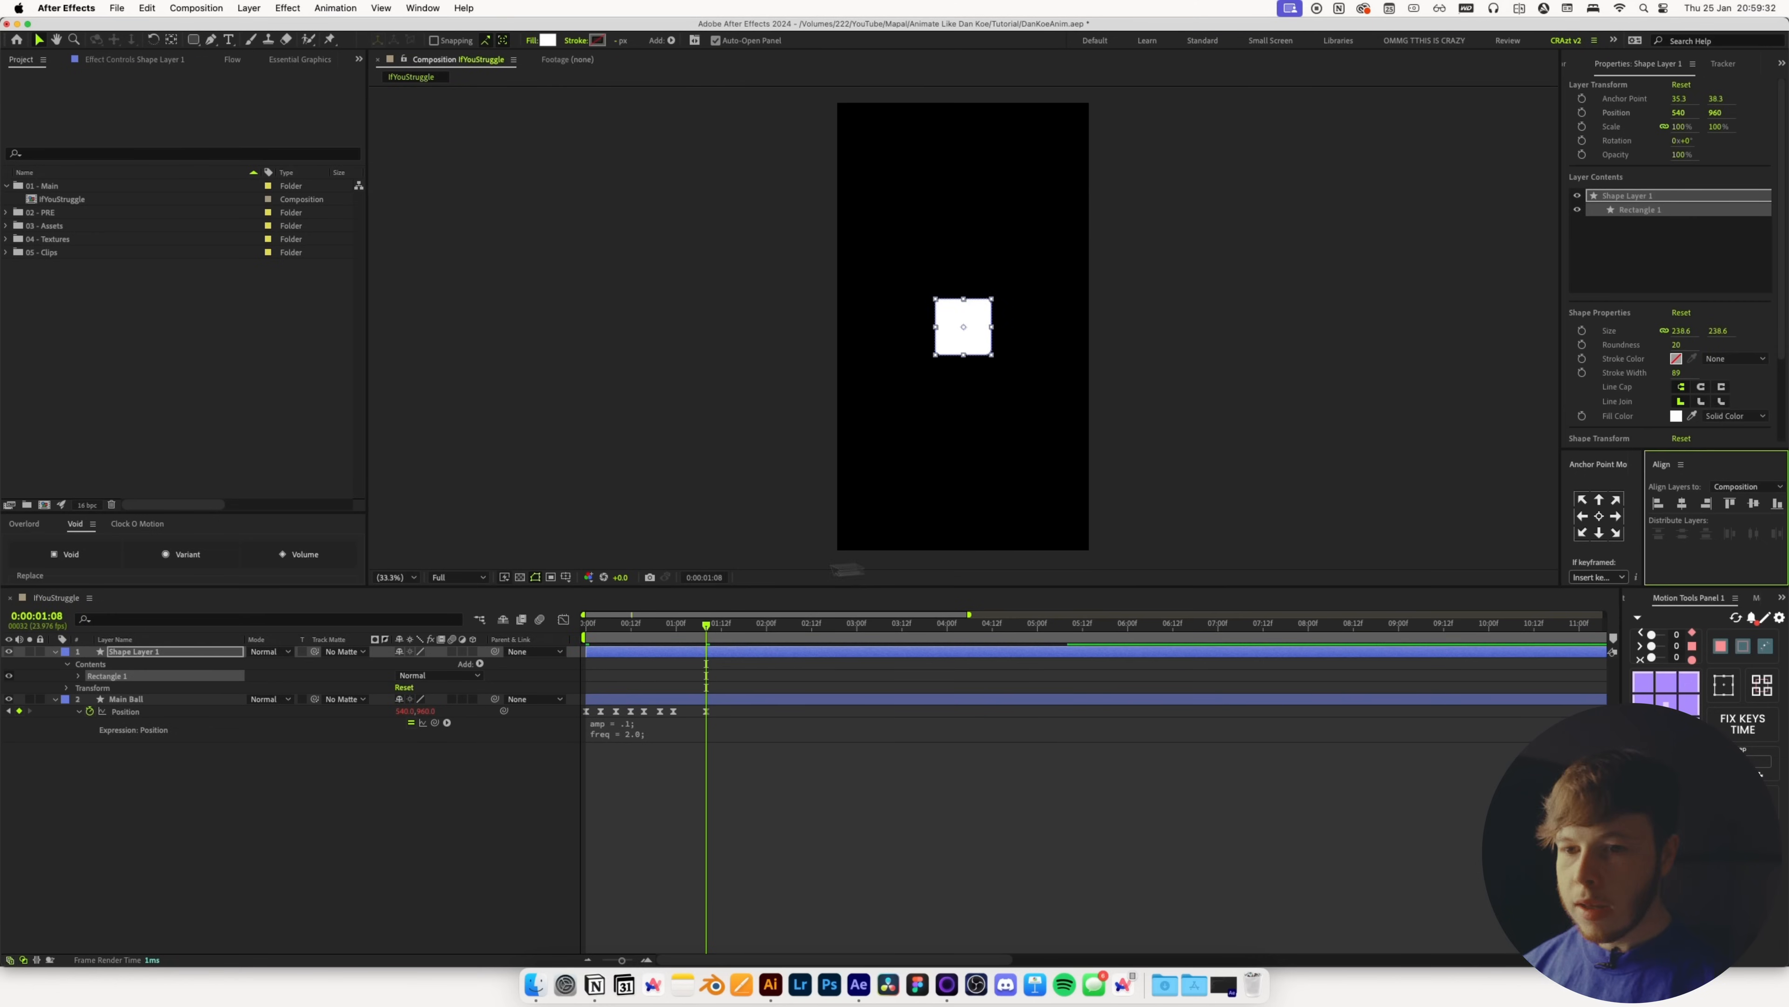
Place the new square's layer below Main Ball and rename it Focus Barrier
{"action": "left_click_drag", "start_coordinate": [148, 652], "coordinate": [114, 697]}
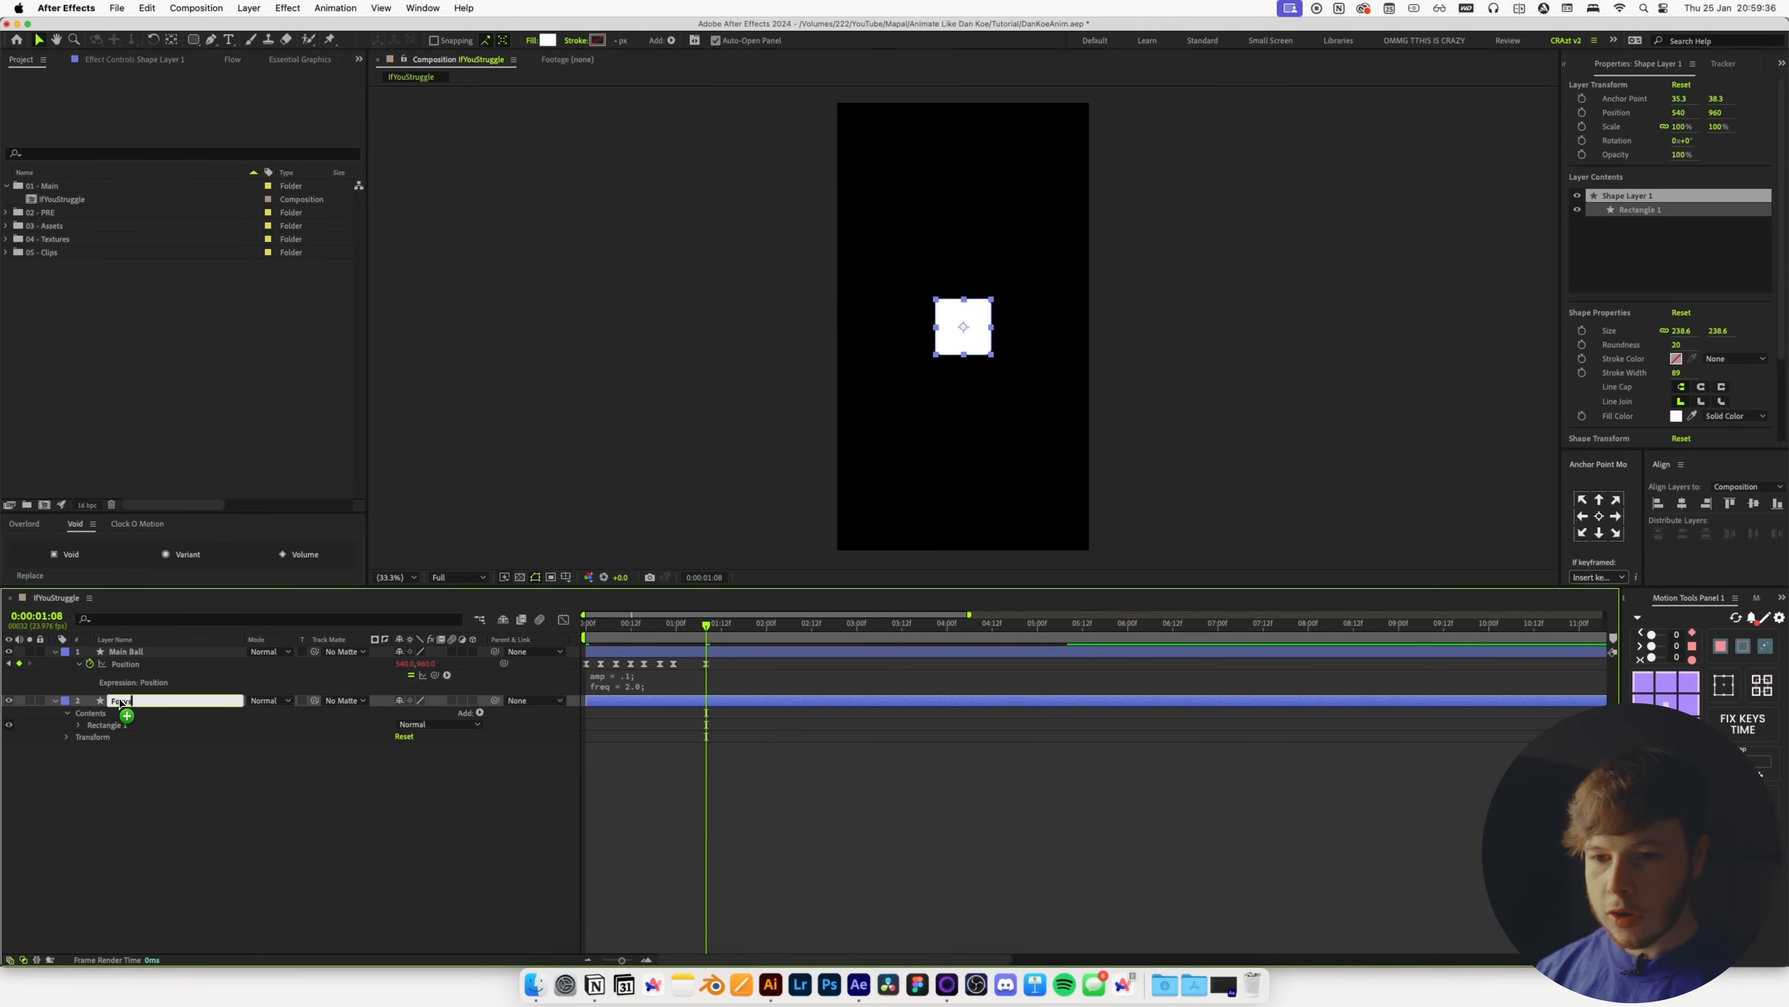
{"action": "type", "text": "rrier"}
{"action": "key", "text": "Return"}
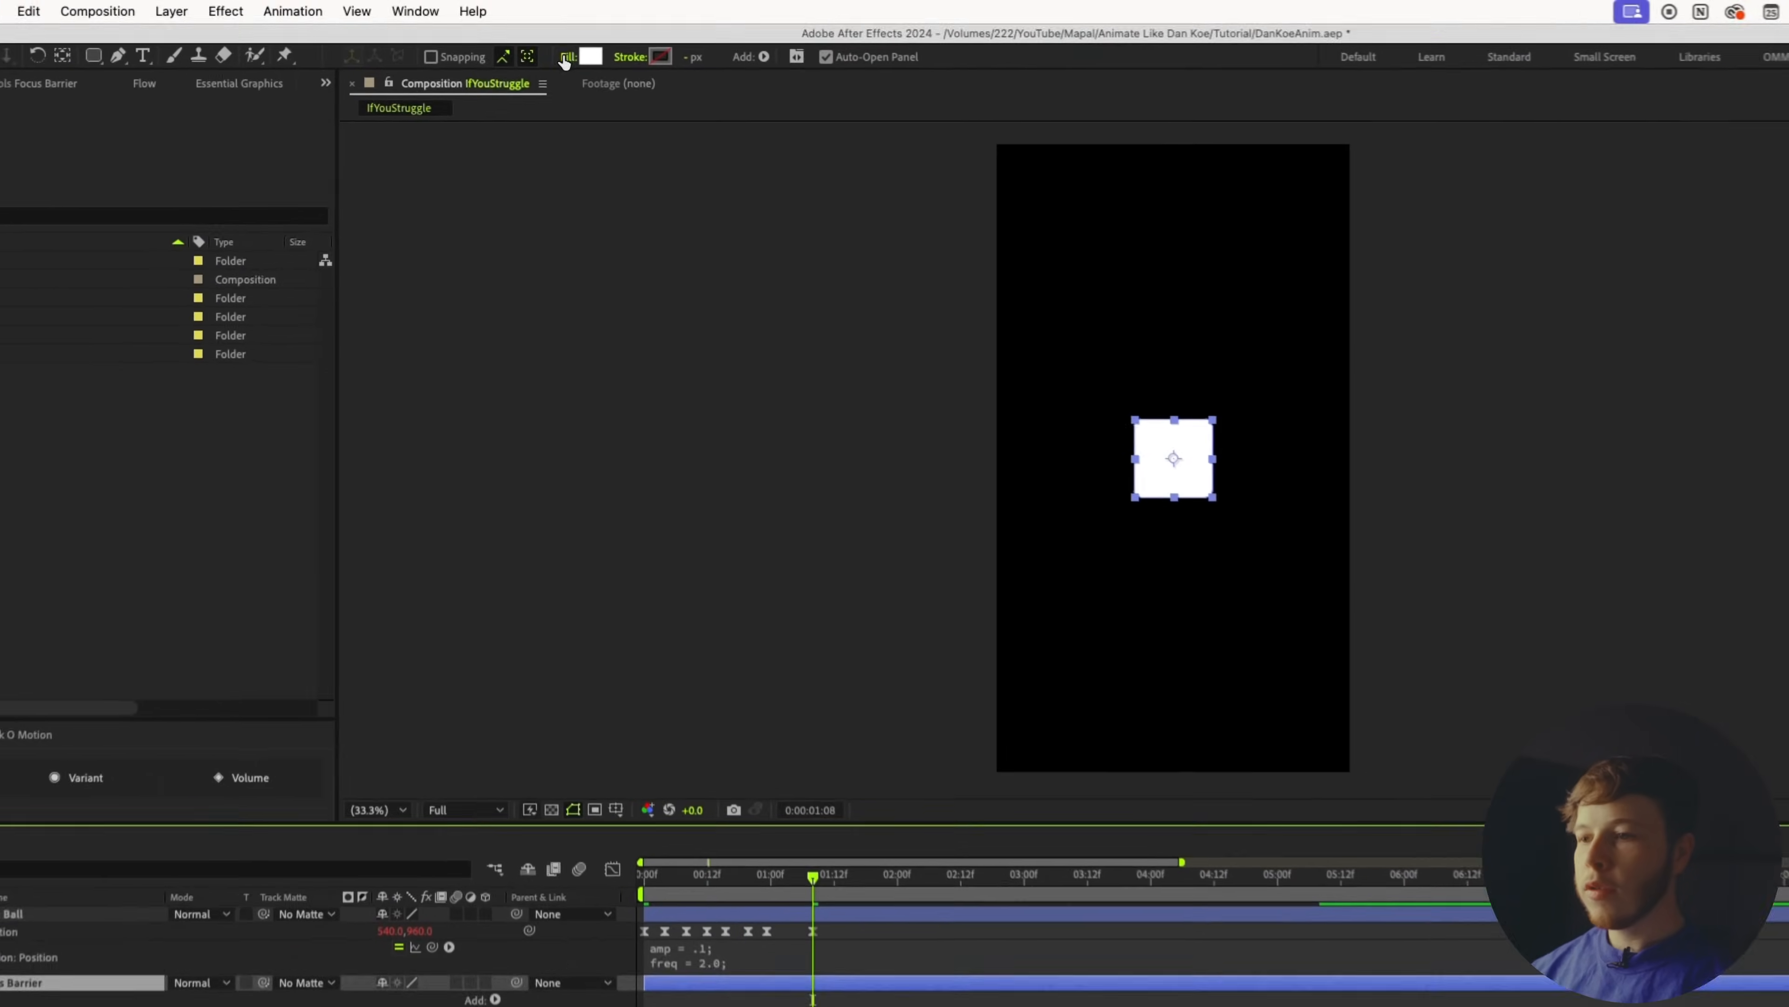
Remove the Focus Barrier's fill and give it a white FFFFFF stroke, 3 px wide
{"action": "left_click", "coordinate": [531, 40]}
{"action": "left_click", "coordinate": [823, 461]}
{"action": "left_click", "coordinate": [1010, 722]}
{"action": "left_click", "coordinate": [607, 55]}
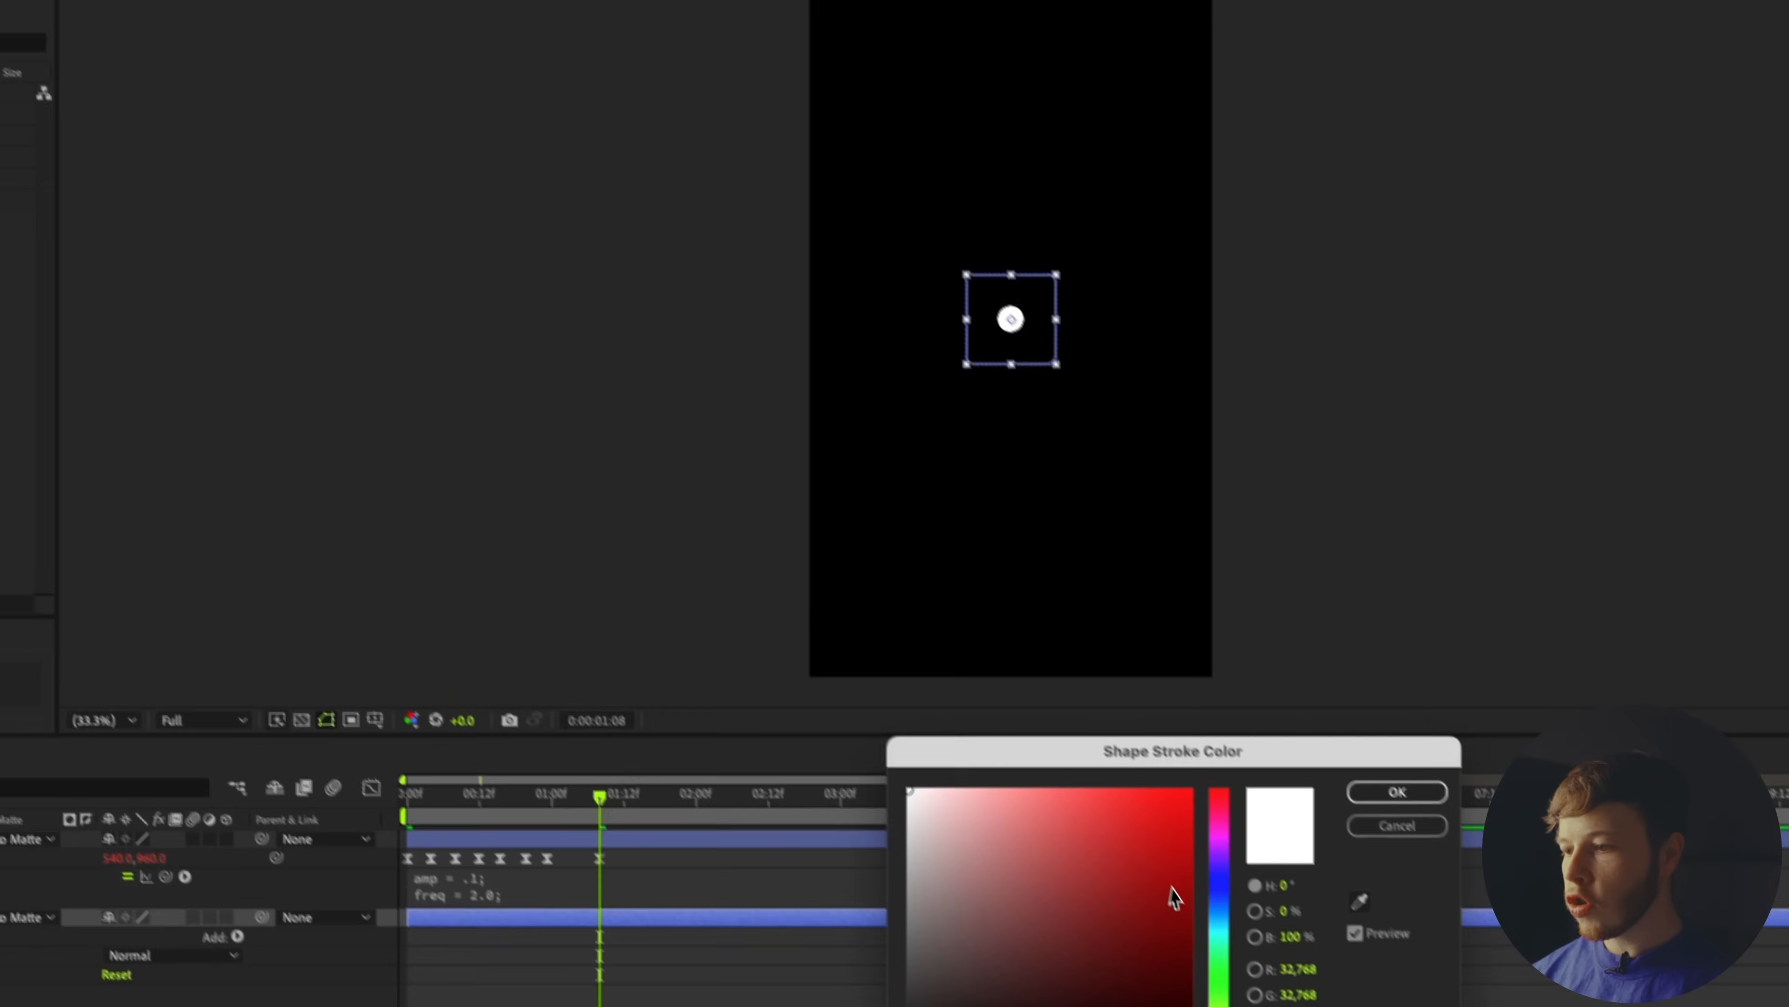
{"action": "type", "text": "3"}
{"action": "key", "text": "BackSpace"}
{"action": "type", "text": "FFFFFF"}
{"action": "key", "text": "Tab"}
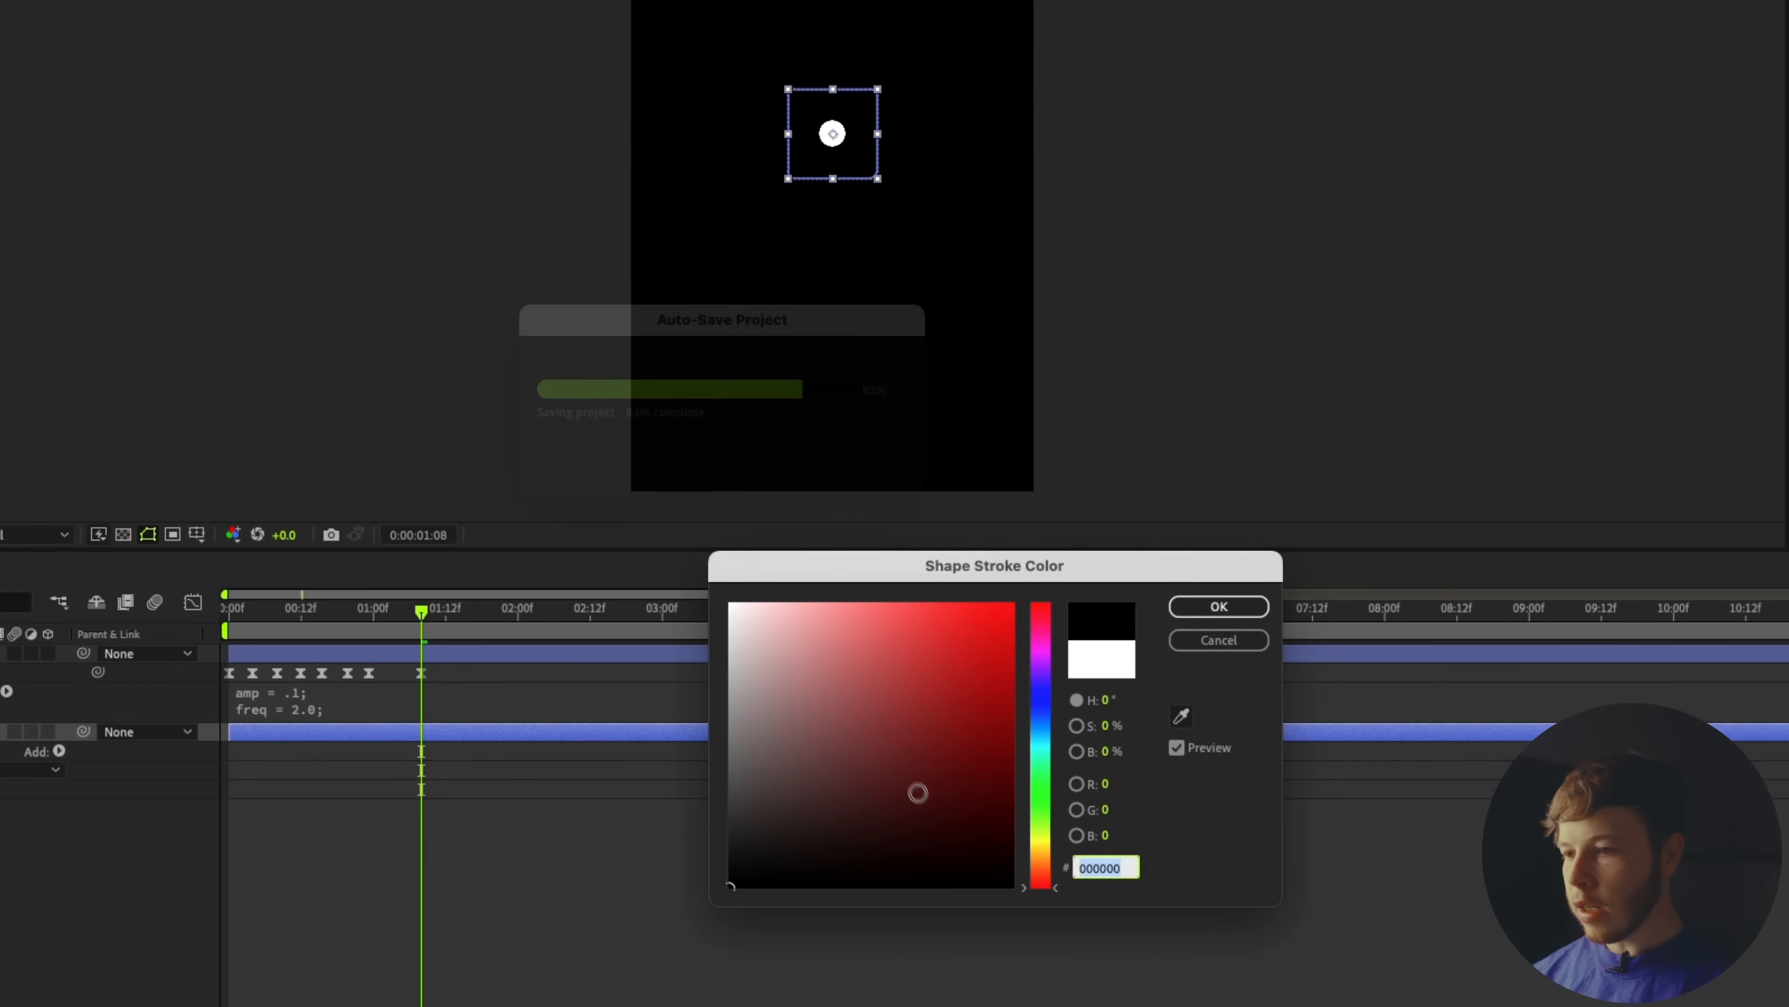
{"action": "left_click", "coordinate": [1219, 607]}
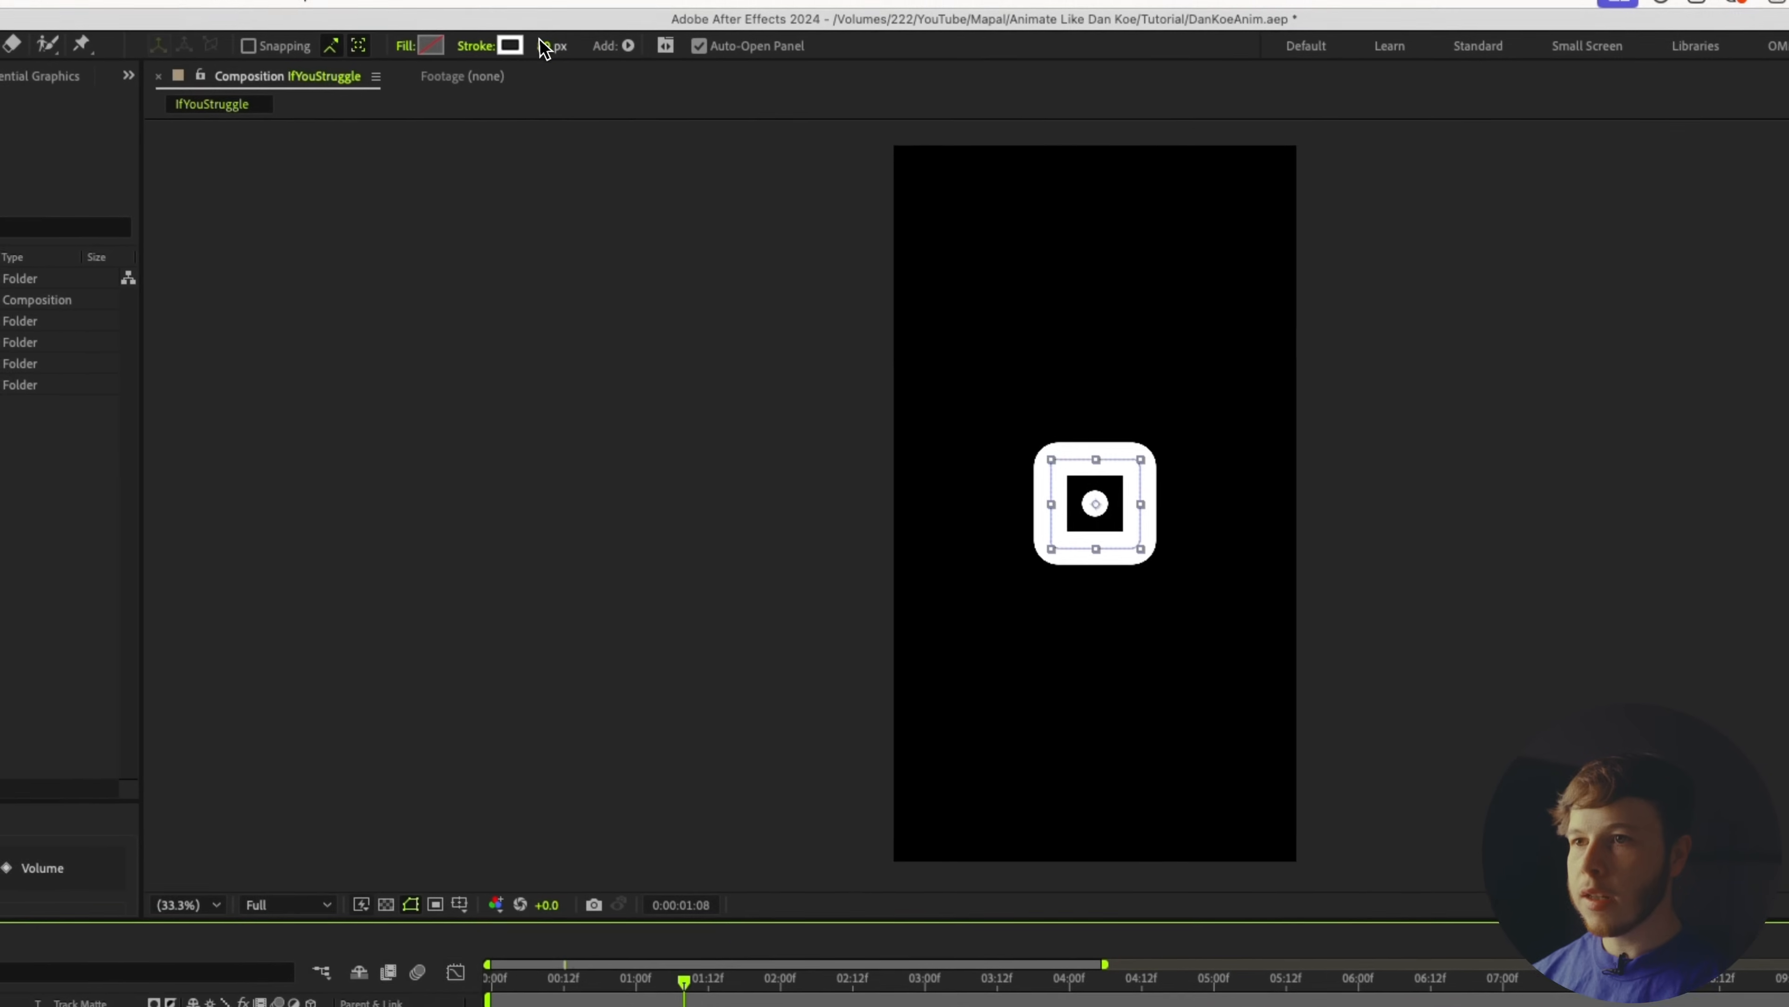
{"action": "left_click_drag", "start_coordinate": [292, 0], "coordinate": [283, 0]}
{"action": "scroll", "coordinate": [987, 380], "scroll_direction": "up", "scroll_amount": 3}
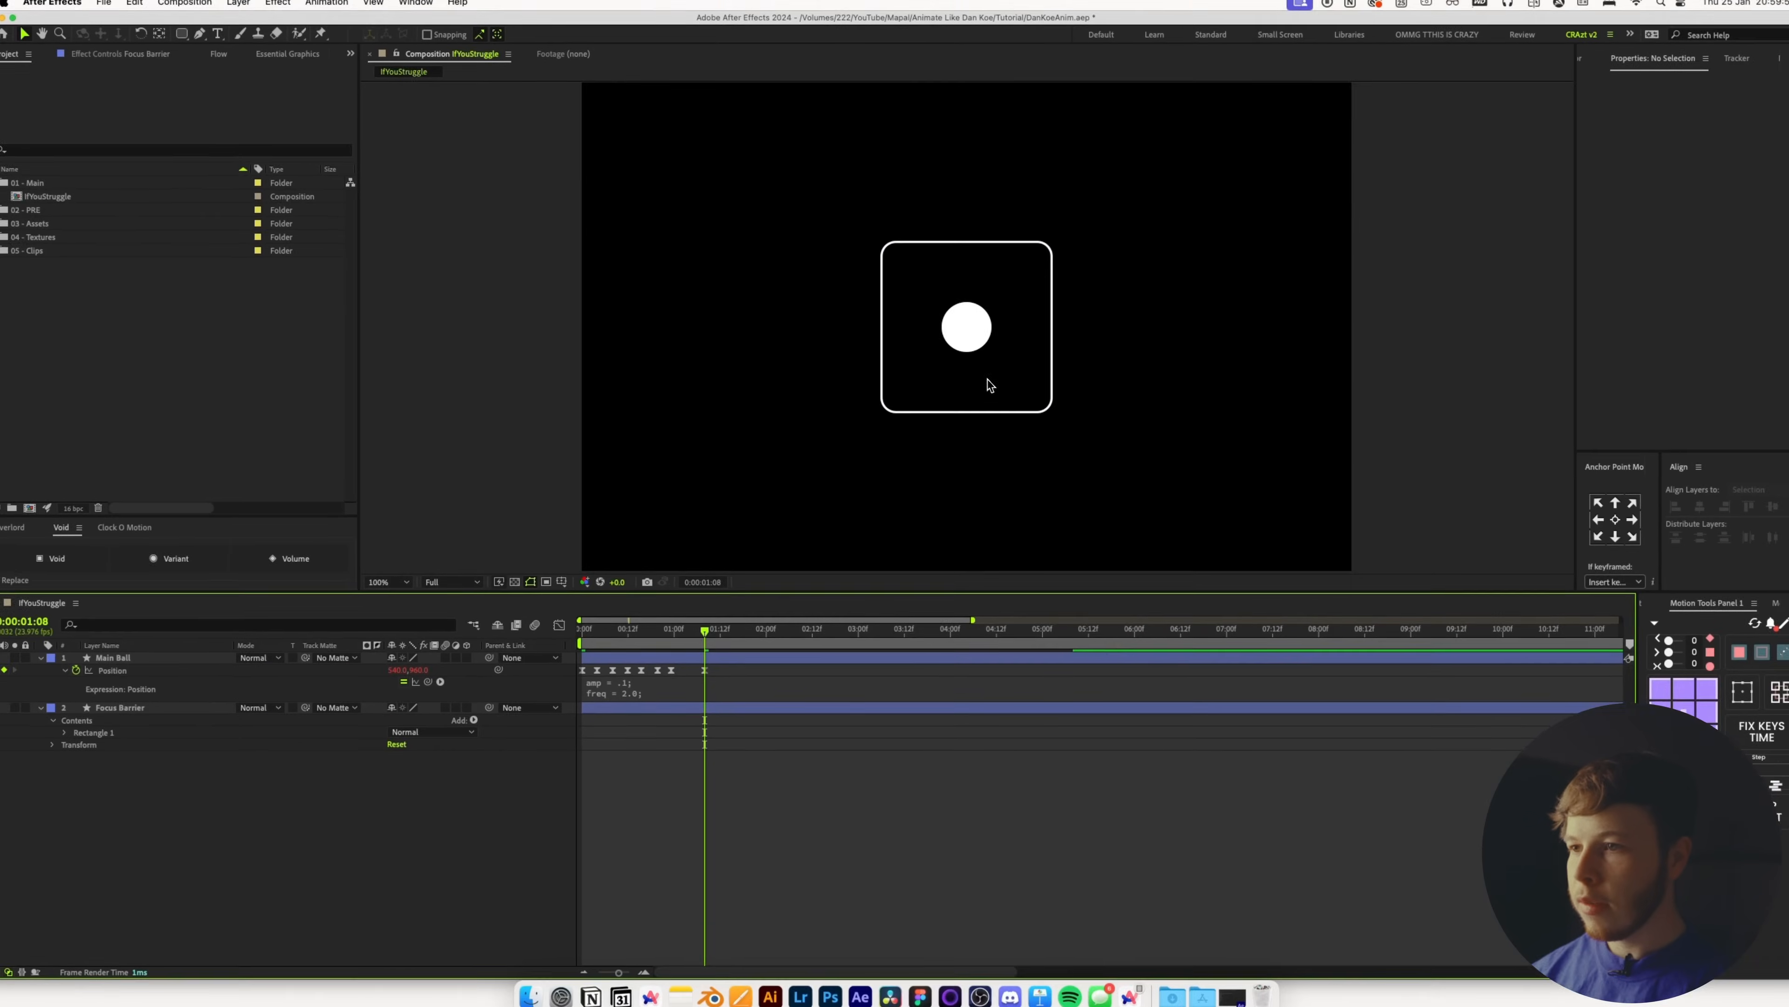
{"action": "scroll", "coordinate": [1127, 308], "scroll_direction": "down", "scroll_amount": 2}
Set the roundness of the Focus Barrier's rectangle path to 315 to turn the square into a circle
{"action": "left_click", "coordinate": [79, 724]}
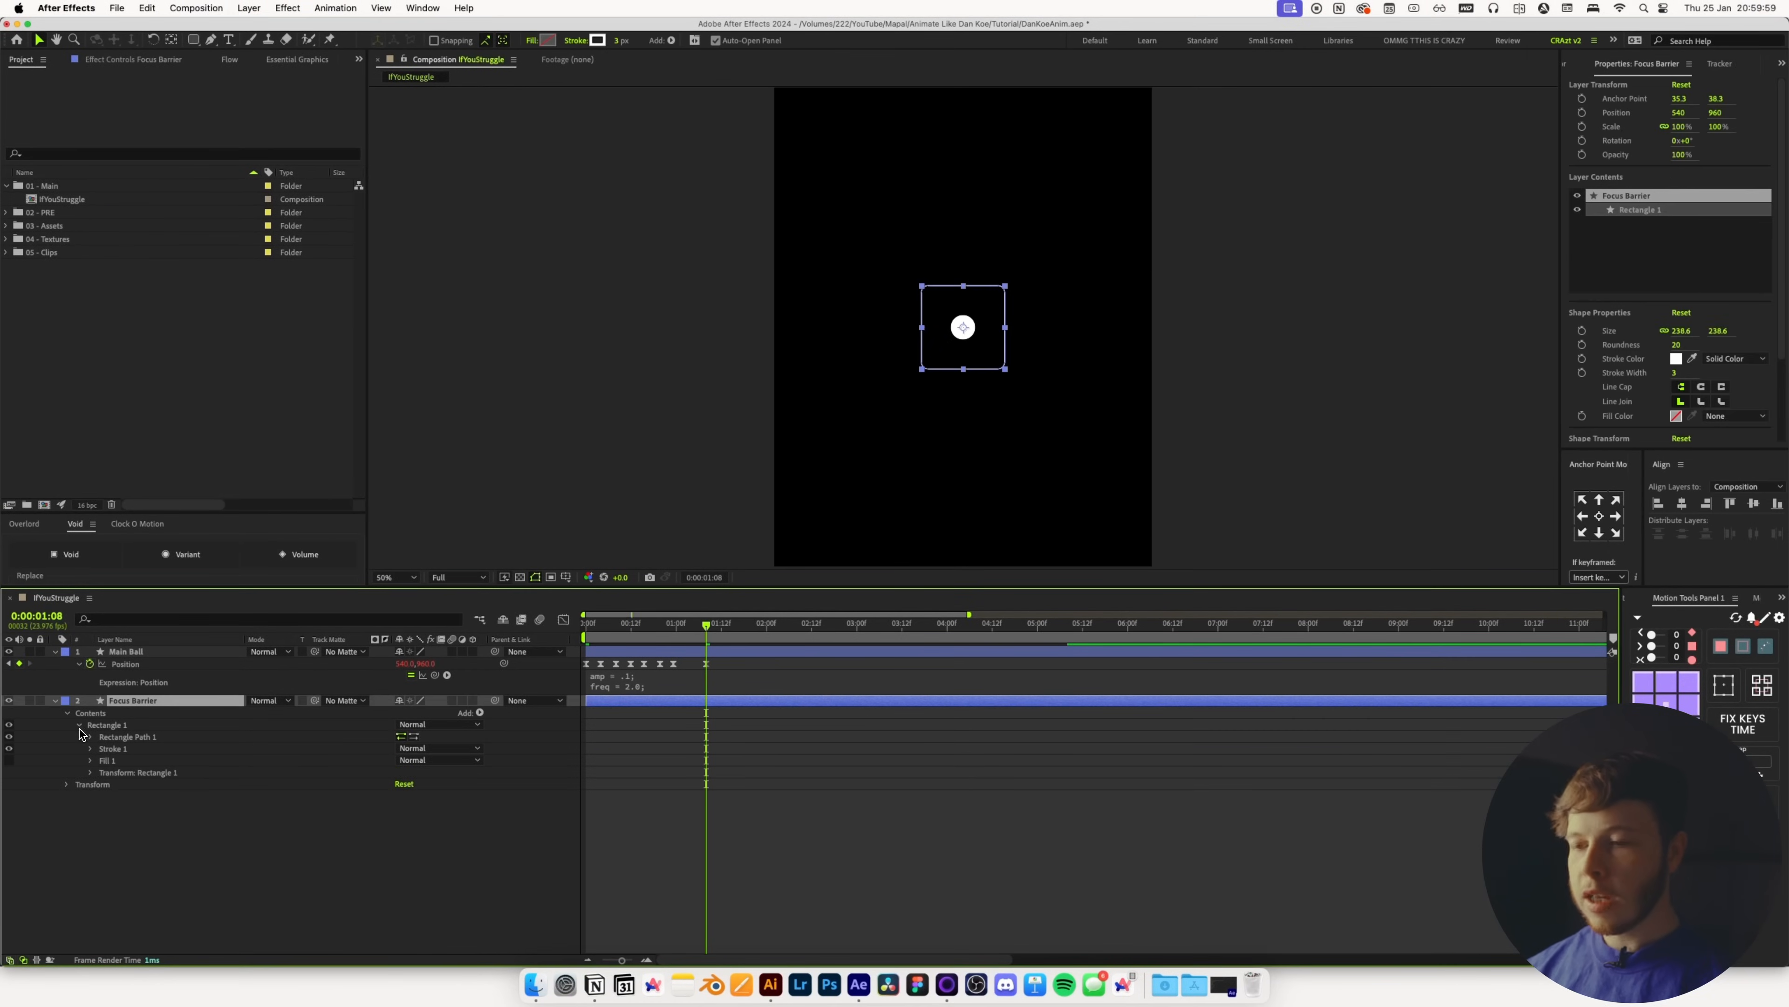
{"action": "left_click", "coordinate": [91, 737]}
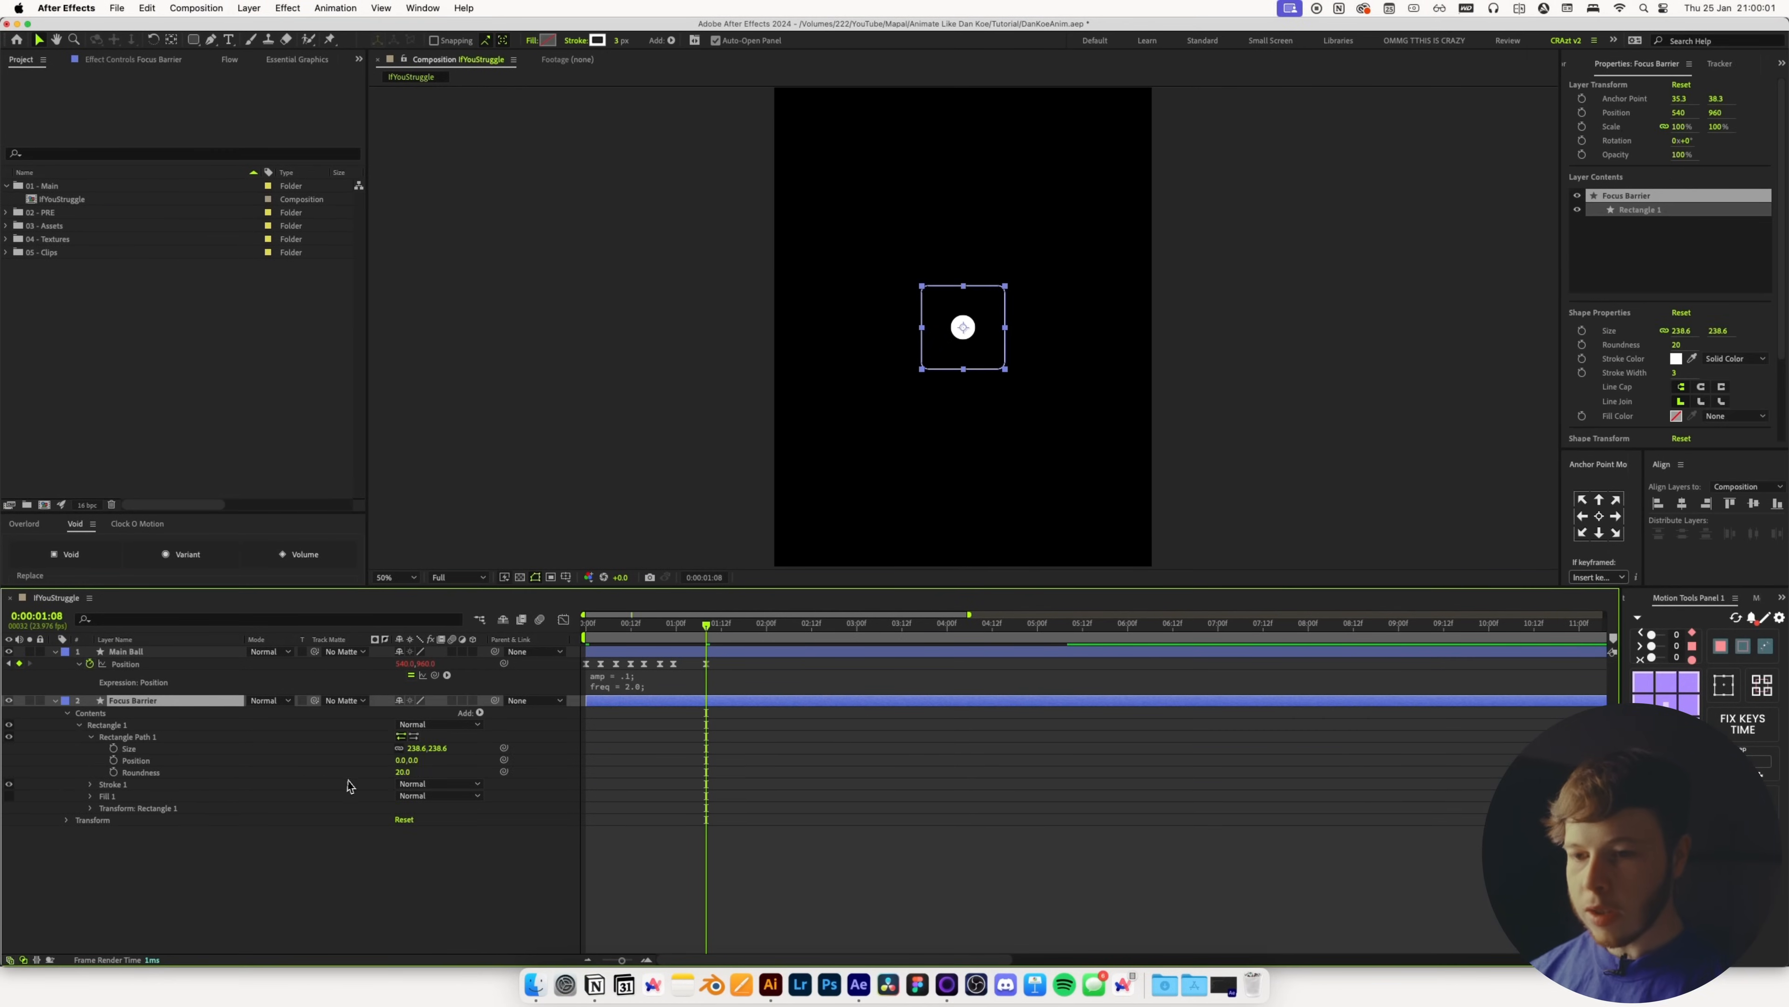
{"action": "left_click_drag", "start_coordinate": [401, 777], "coordinate": [535, 776]}
Add Roundness and Size keyframes to the Focus Barrier's rectangle path at 0:00:01:03
{"action": "mouse_move", "coordinate": [706, 649]}
{"action": "left_mouse_down"}
{"action": "mouse_move", "coordinate": [578, 650]}
{"action": "mouse_move", "coordinate": [689, 650]}
{"action": "left_mouse_up"}
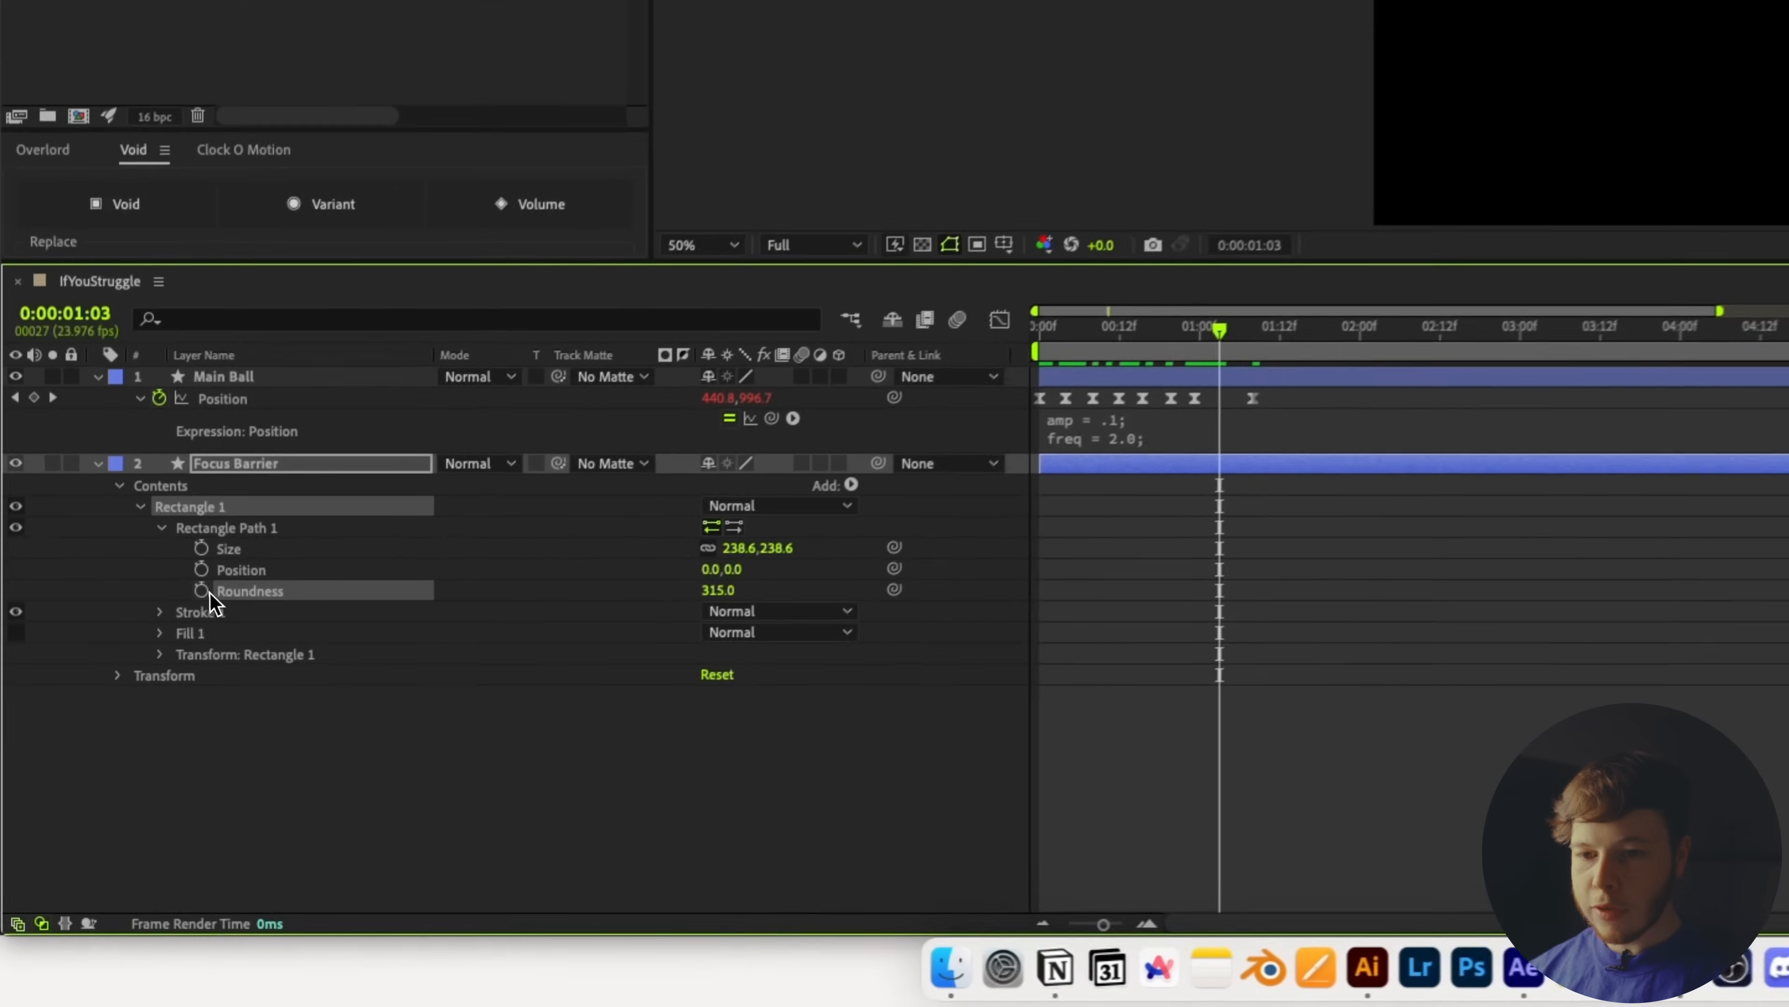
{"action": "left_click", "coordinate": [113, 772]}
{"action": "left_click", "coordinate": [113, 748]}
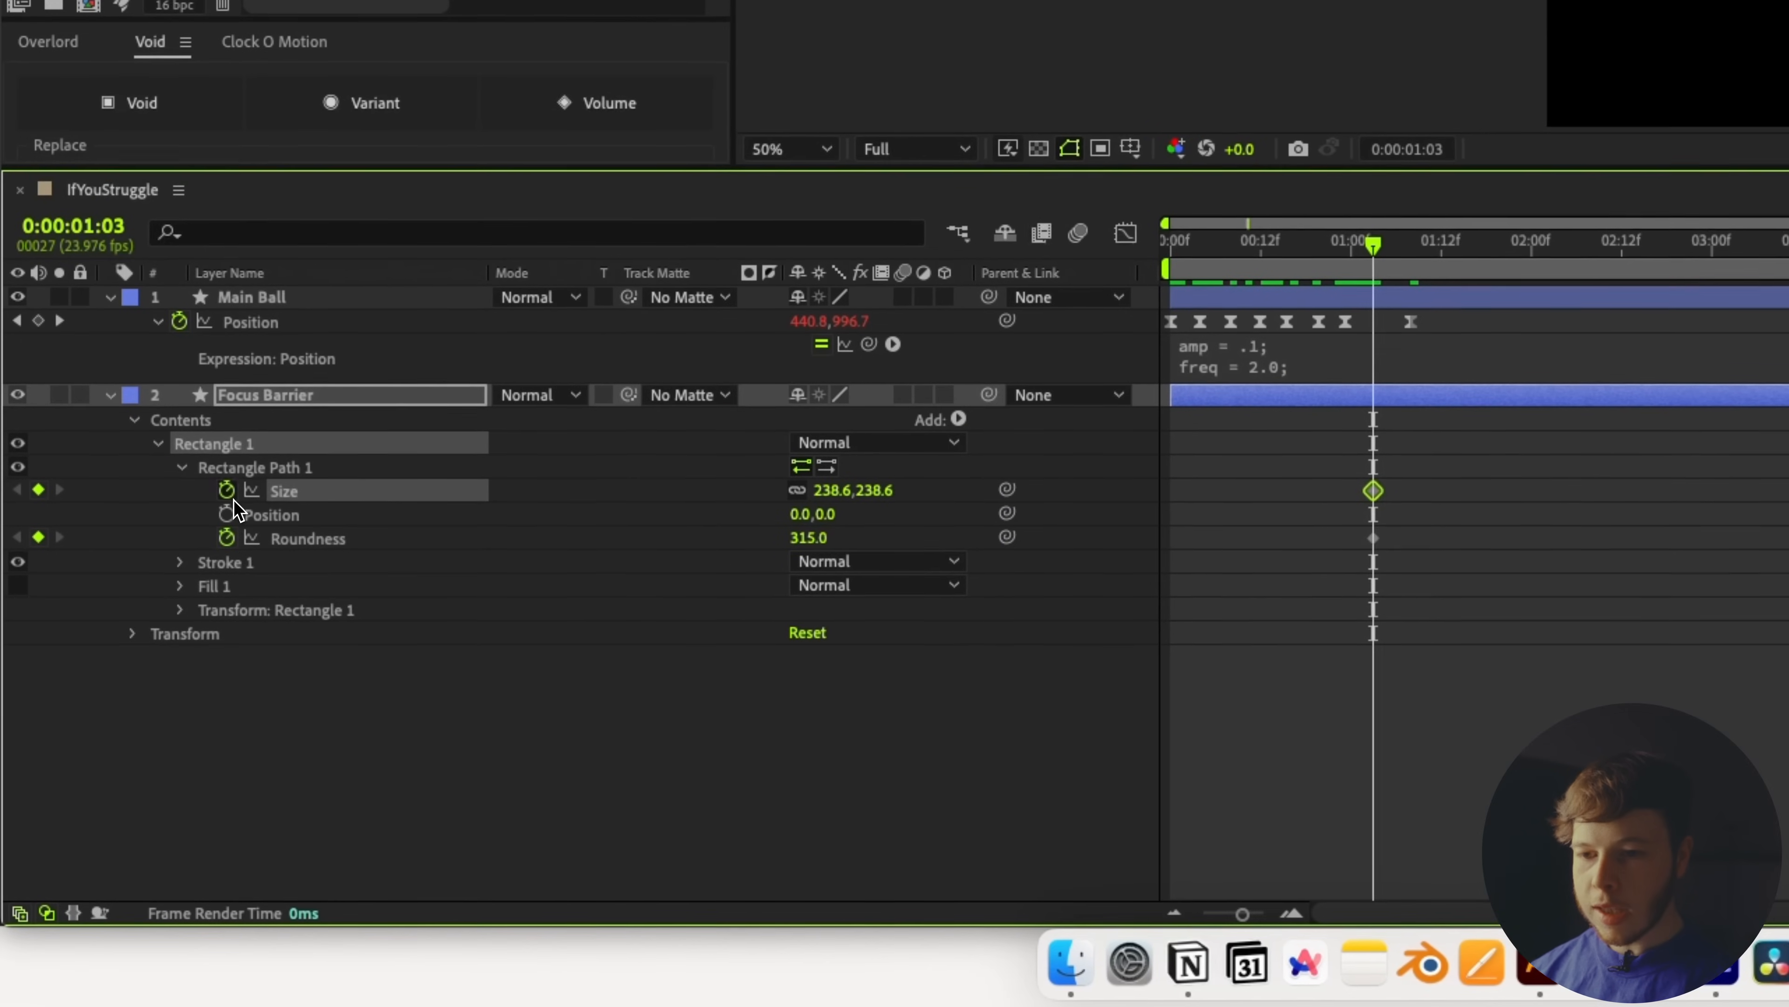
Keyframe the Focus Barrier's rectangle path Size at 0 on 0:00:01:03 and 375 on 0:00:01:16
{"action": "left_click", "coordinate": [837, 489]}
{"action": "type", "text": "0"}
{"action": "key", "text": "Return"}
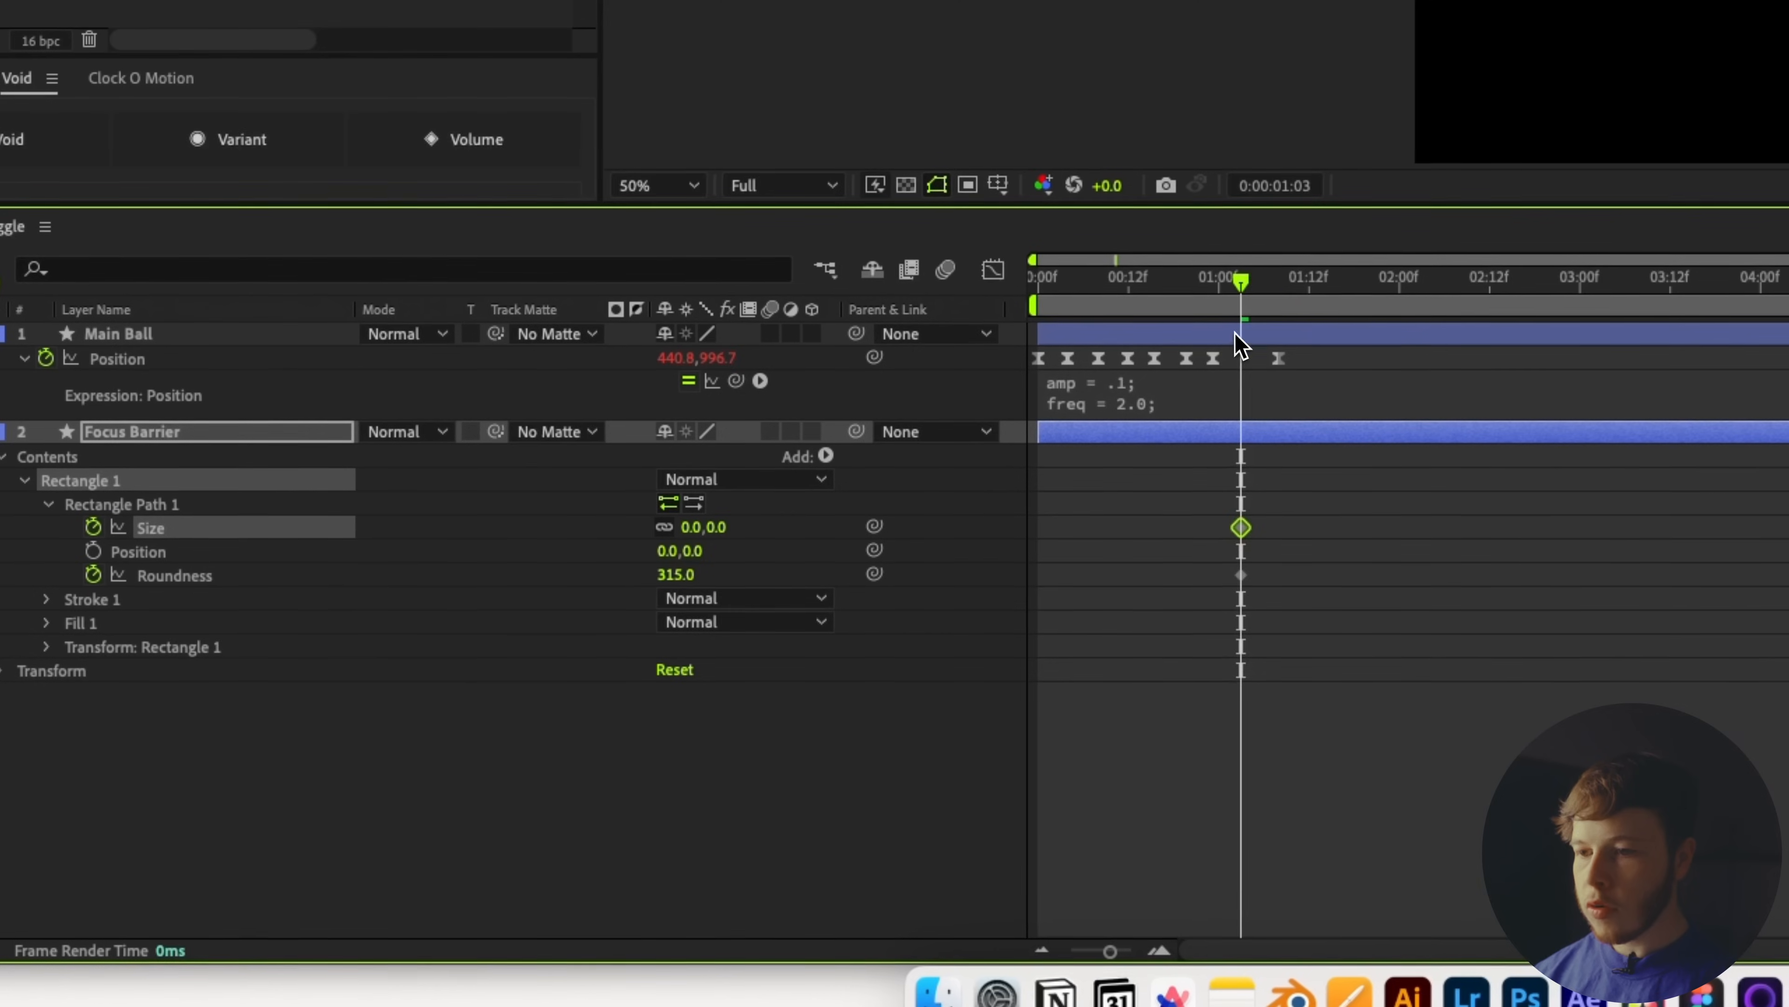
{"action": "left_click_drag", "start_coordinate": [1242, 345], "coordinate": [1340, 298]}
{"action": "left_click_drag", "start_coordinate": [703, 527], "coordinate": [872, 556]}
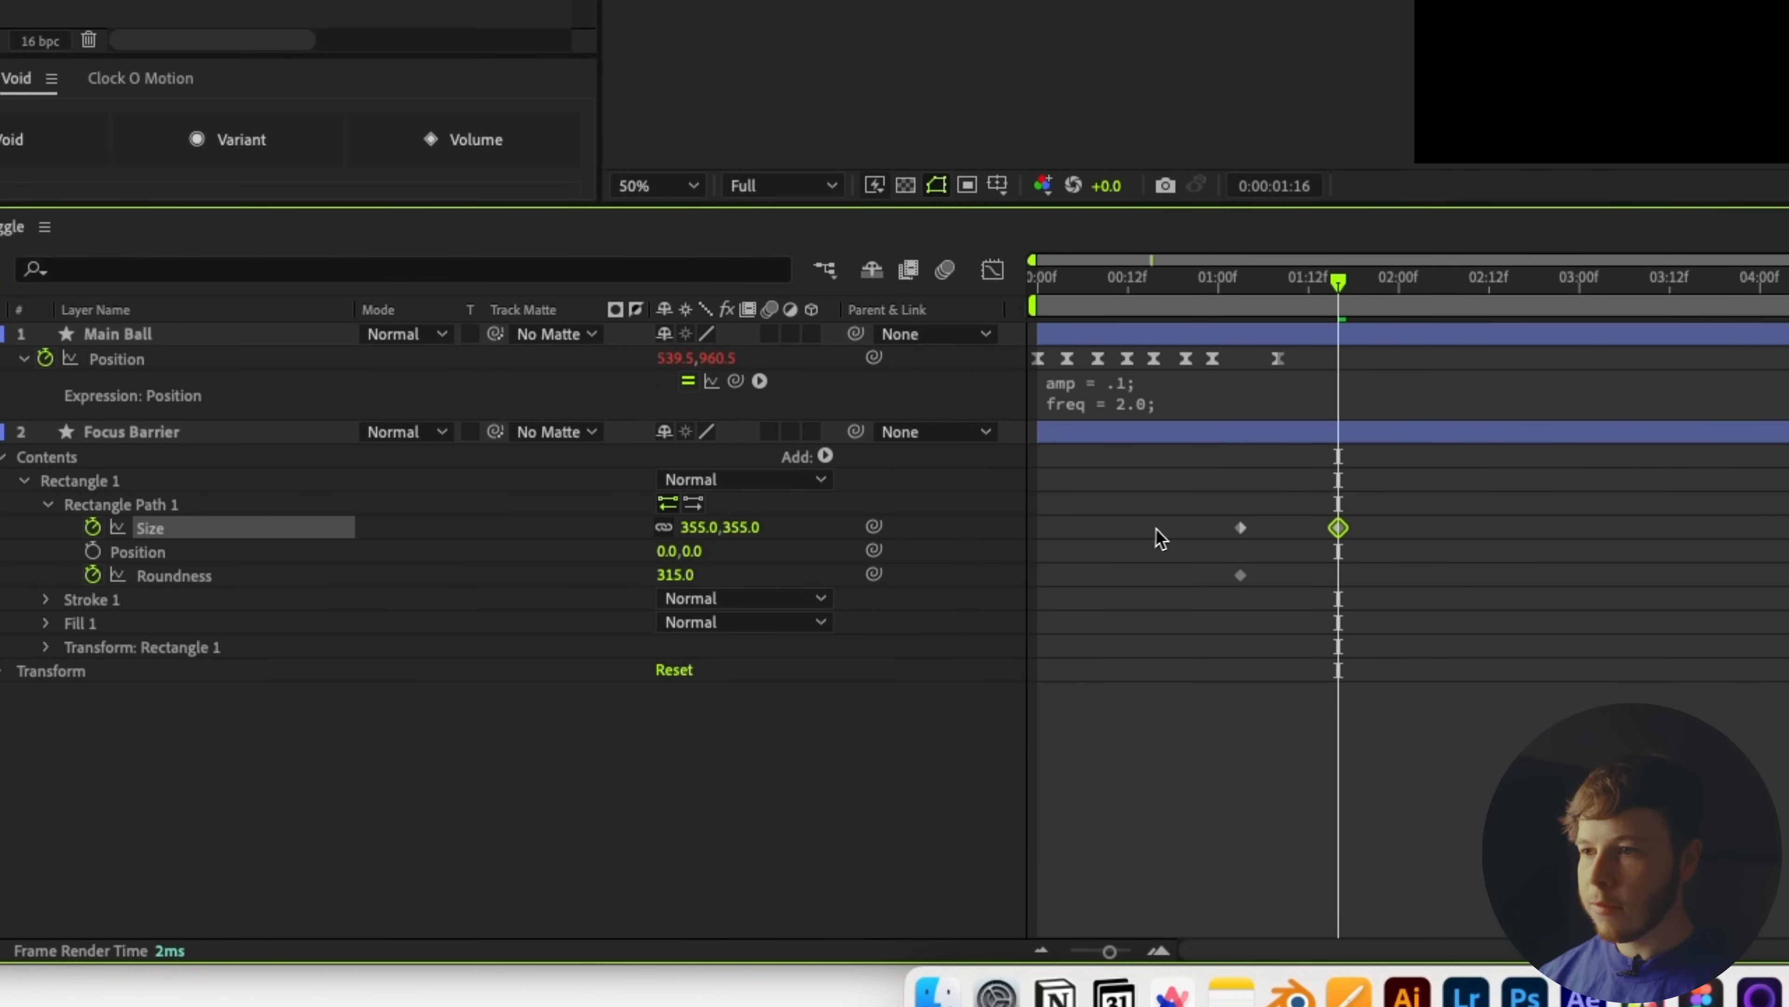
{"action": "left_click_drag", "start_coordinate": [1132, 539], "coordinate": [1166, 541]}
{"action": "left_click", "coordinate": [703, 533]}
{"action": "key", "text": "Return"}
Set the rectangle path's Roundness to 0 at 0:00:01:16
{"action": "left_click_drag", "start_coordinate": [681, 575], "coordinate": [395, 627]}
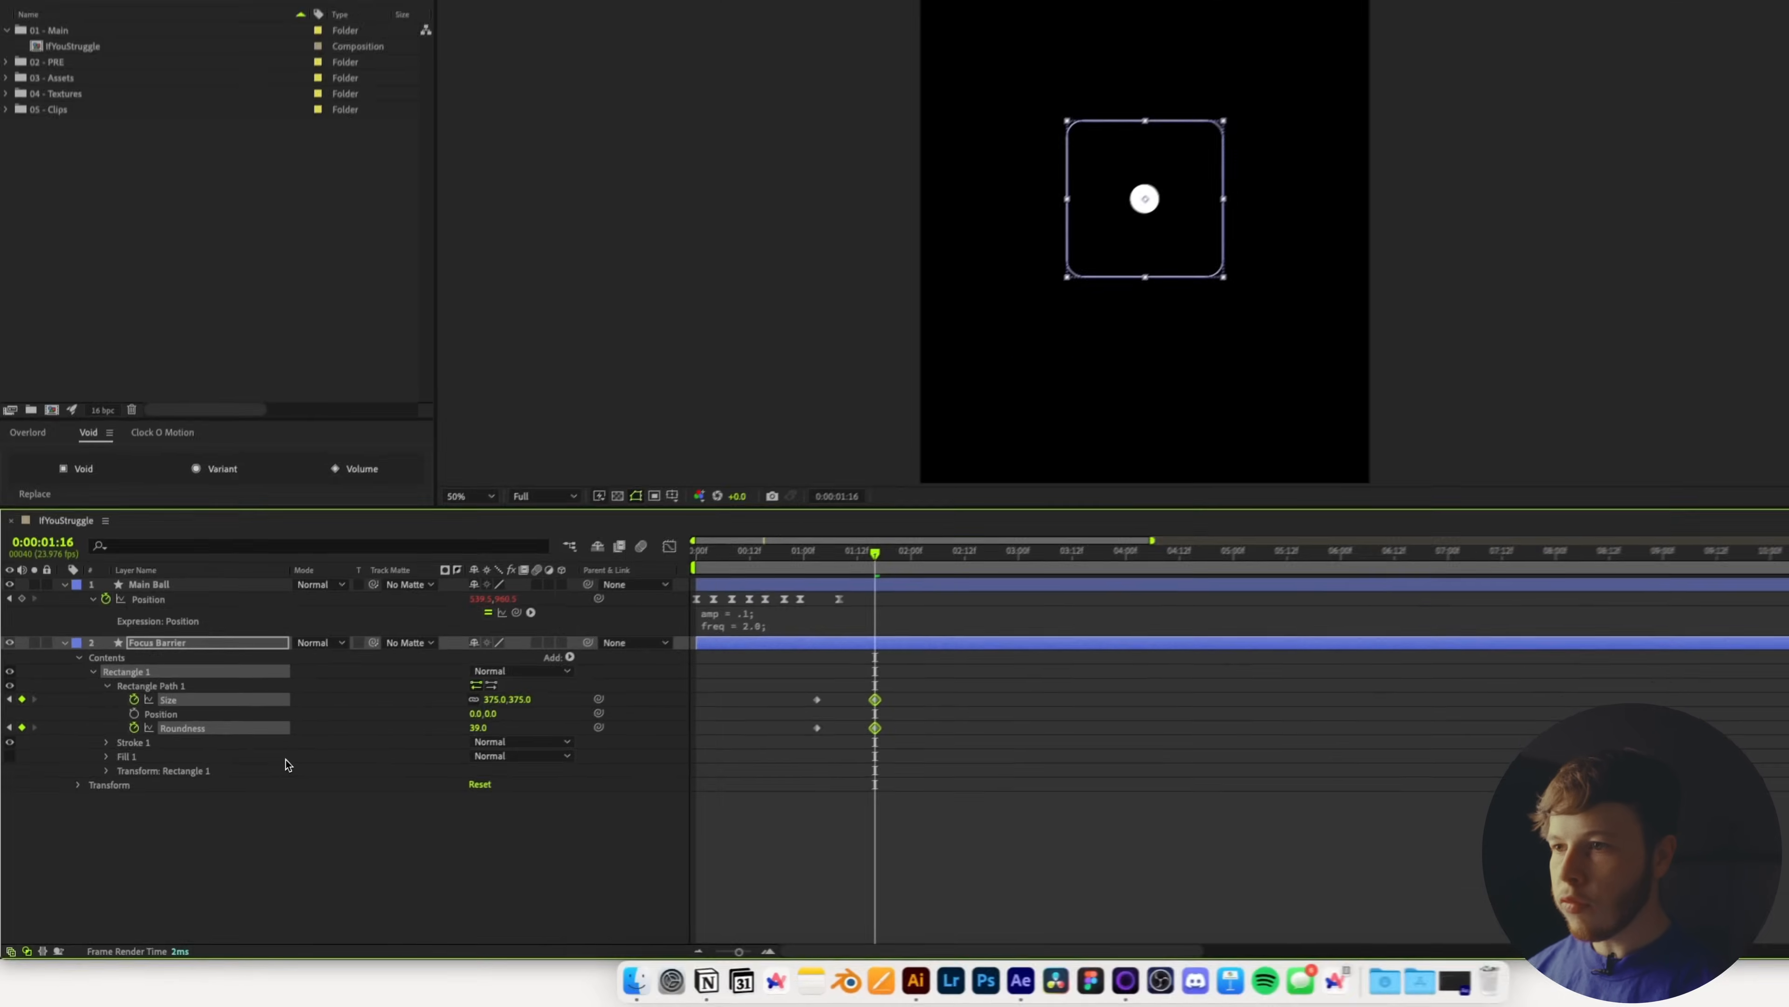
{"action": "left_click_drag", "start_coordinate": [229, 800], "coordinate": [212, 802]}
{"action": "left_click", "coordinate": [493, 864]}
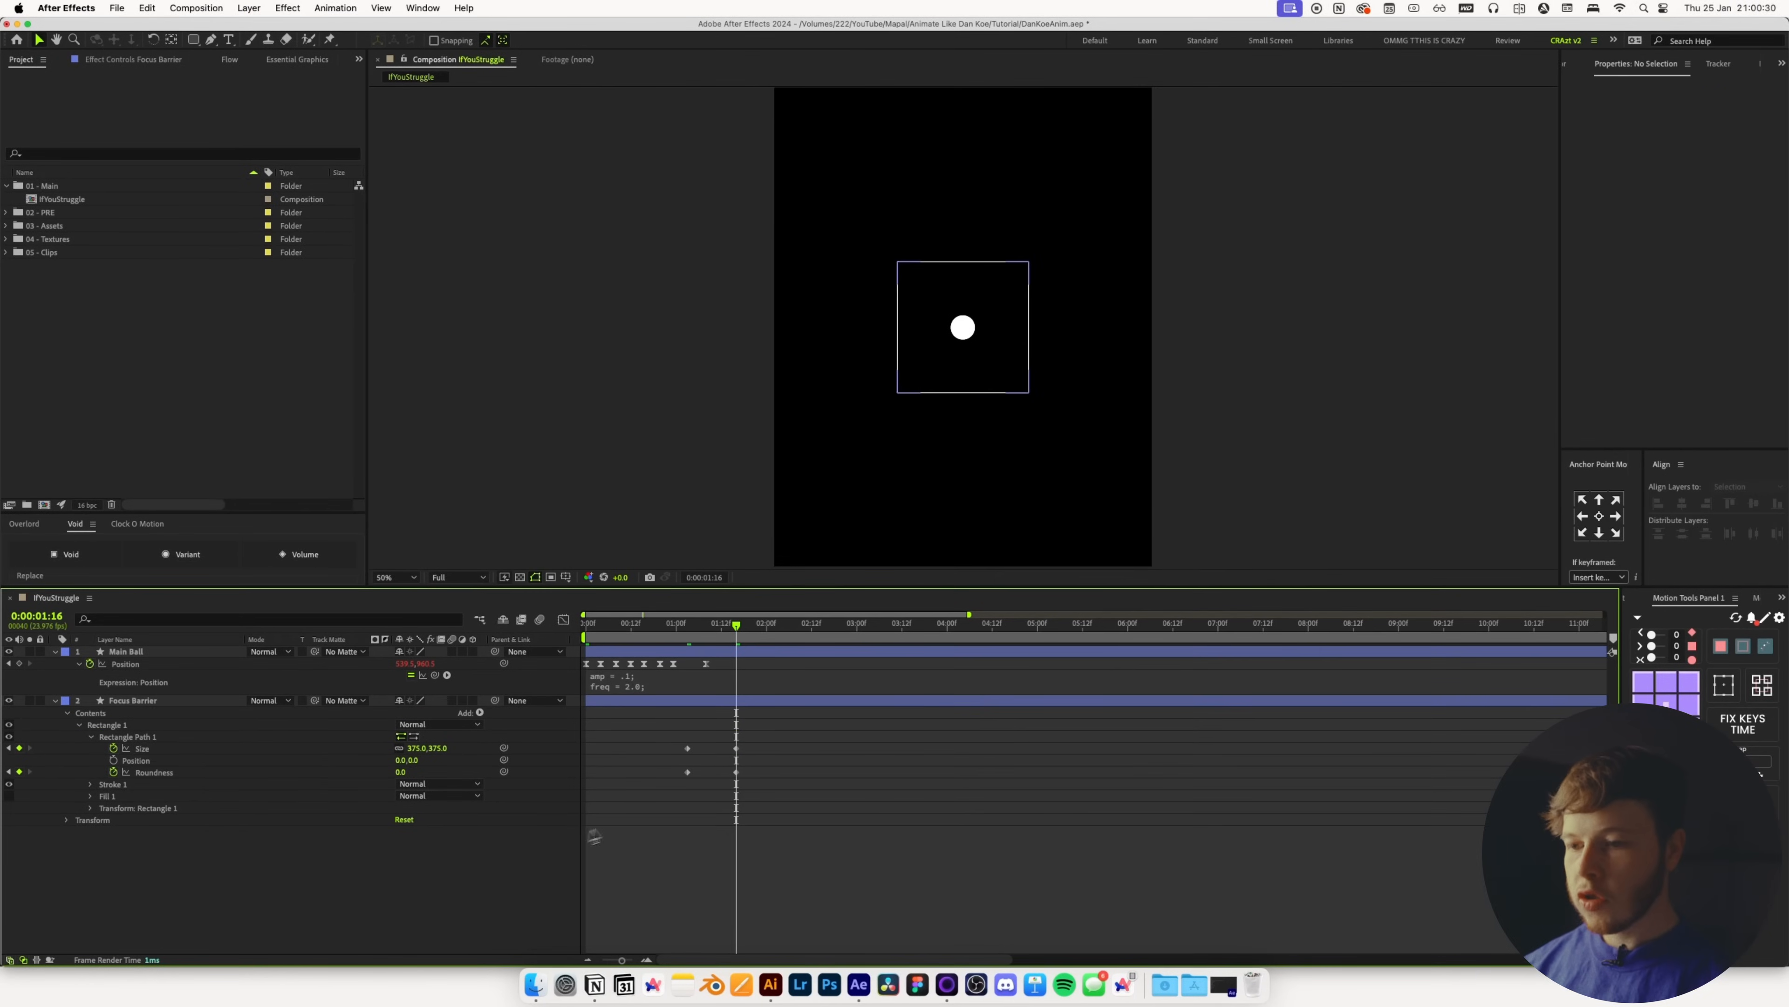
Apply the 0.88, 0.14, 0.12, 0.86 Flow ease curve to the Focus Barrier's Size and Roundness keyframes
{"action": "mouse_move", "coordinate": [735, 638]}
{"action": "left_mouse_down"}
{"action": "mouse_move", "coordinate": [693, 639]}
{"action": "mouse_move", "coordinate": [732, 640]}
{"action": "mouse_move", "coordinate": [718, 644]}
{"action": "left_mouse_up"}
{"action": "left_click_drag", "start_coordinate": [822, 805], "coordinate": [617, 741]}
{"action": "left_click", "coordinate": [230, 59]}
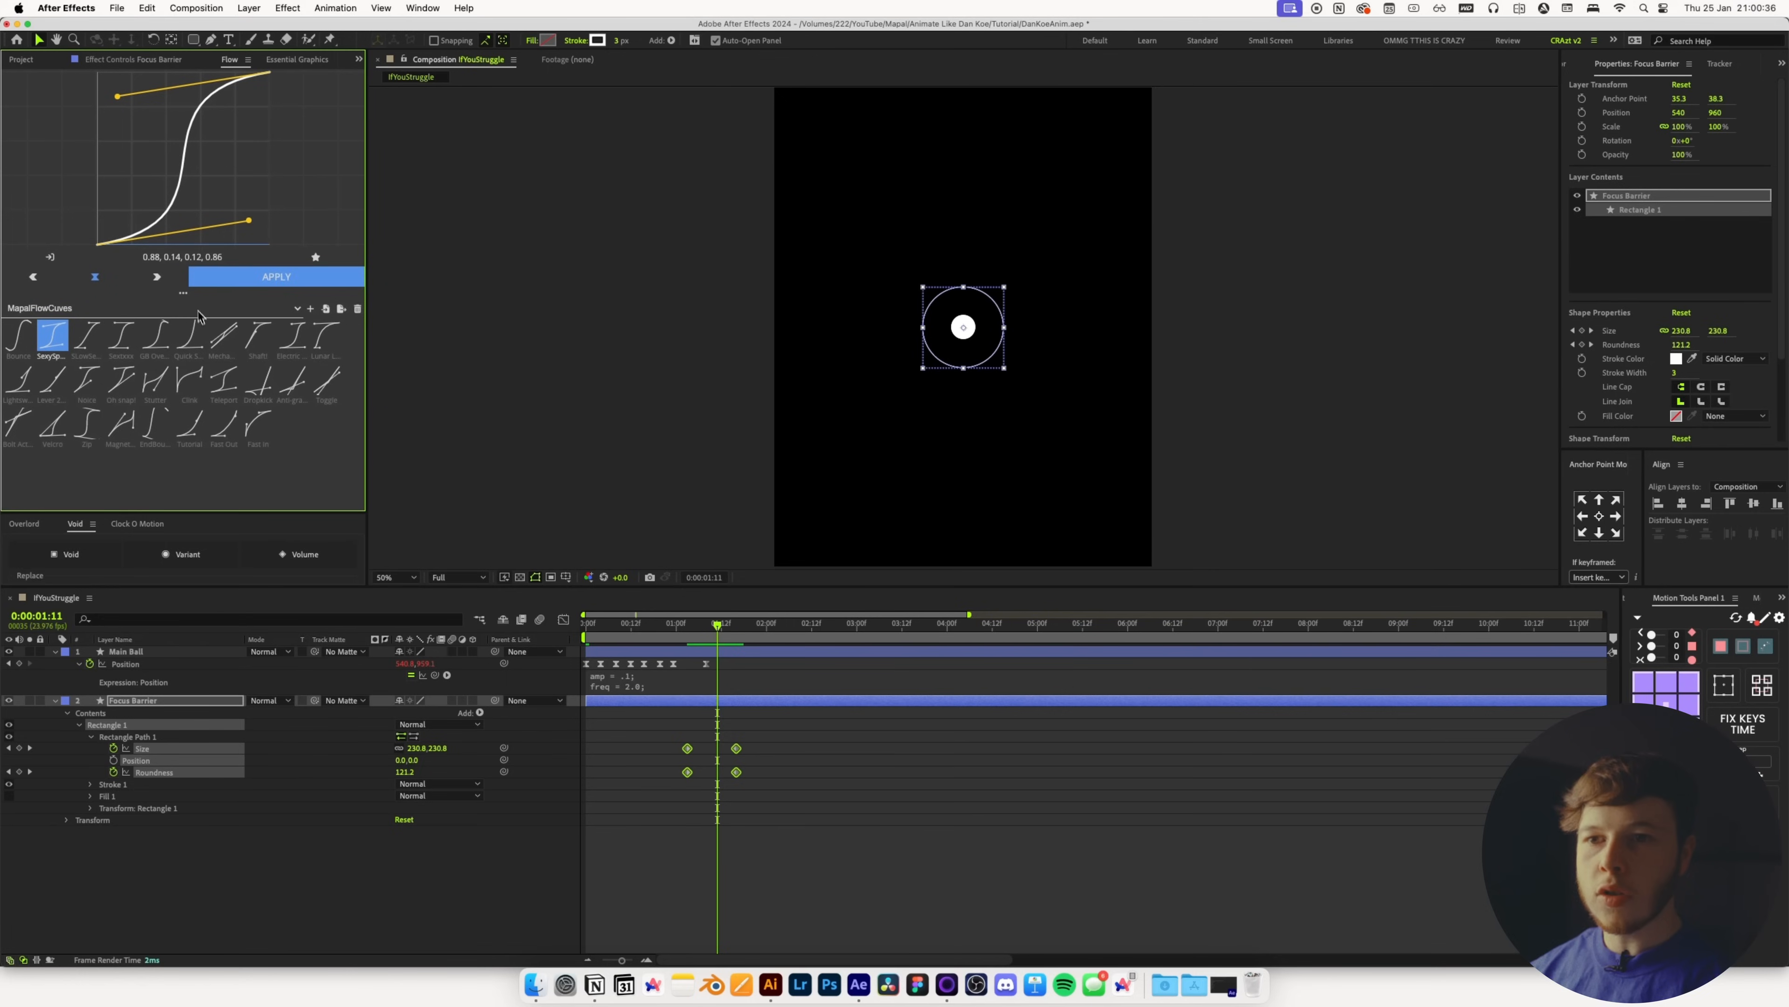
{"action": "left_click", "coordinate": [239, 278]}
{"action": "left_click", "coordinate": [661, 694]}
Shift the Size and Roundness keyframes slightly later and trim the Focus Barrier layer's start to the first keyframes
{"action": "key", "text": "Home"}
{"action": "key", "text": "space"}
{"action": "key", "text": "space"}
{"action": "left_click_drag", "start_coordinate": [775, 736], "coordinate": [689, 779]}
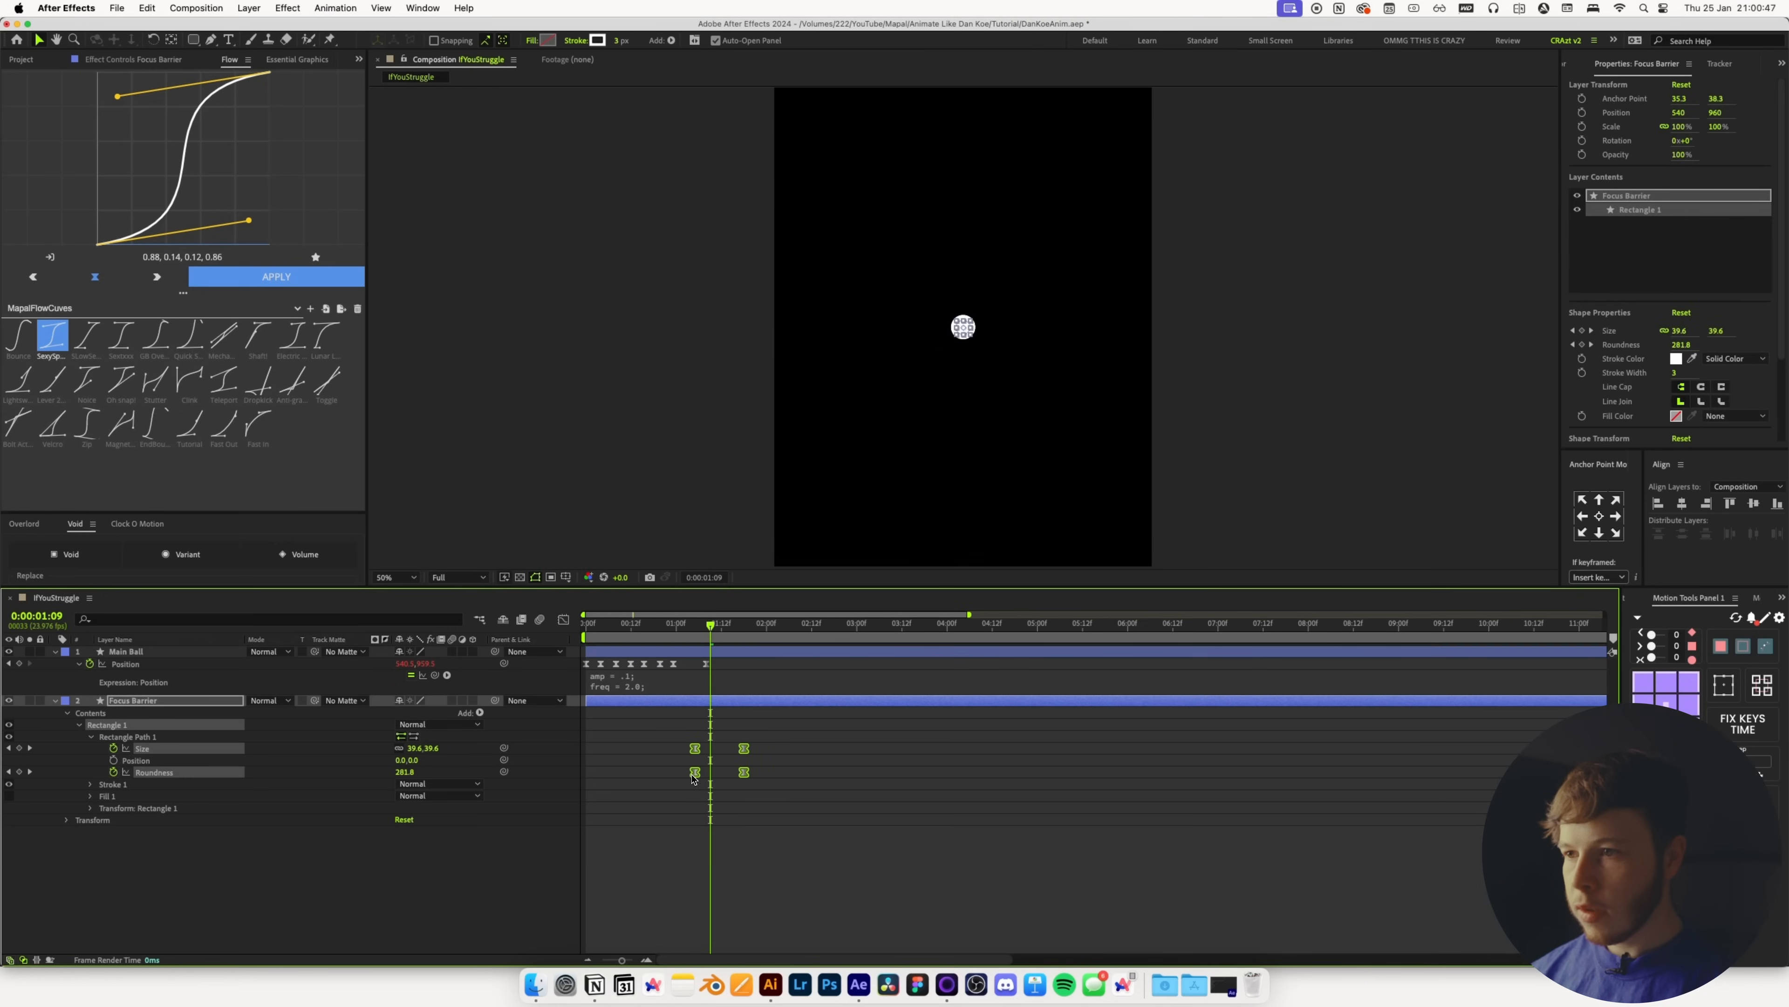
{"action": "left_click", "coordinate": [629, 797]}
{"action": "left_click_drag", "start_coordinate": [584, 707], "coordinate": [654, 708]}
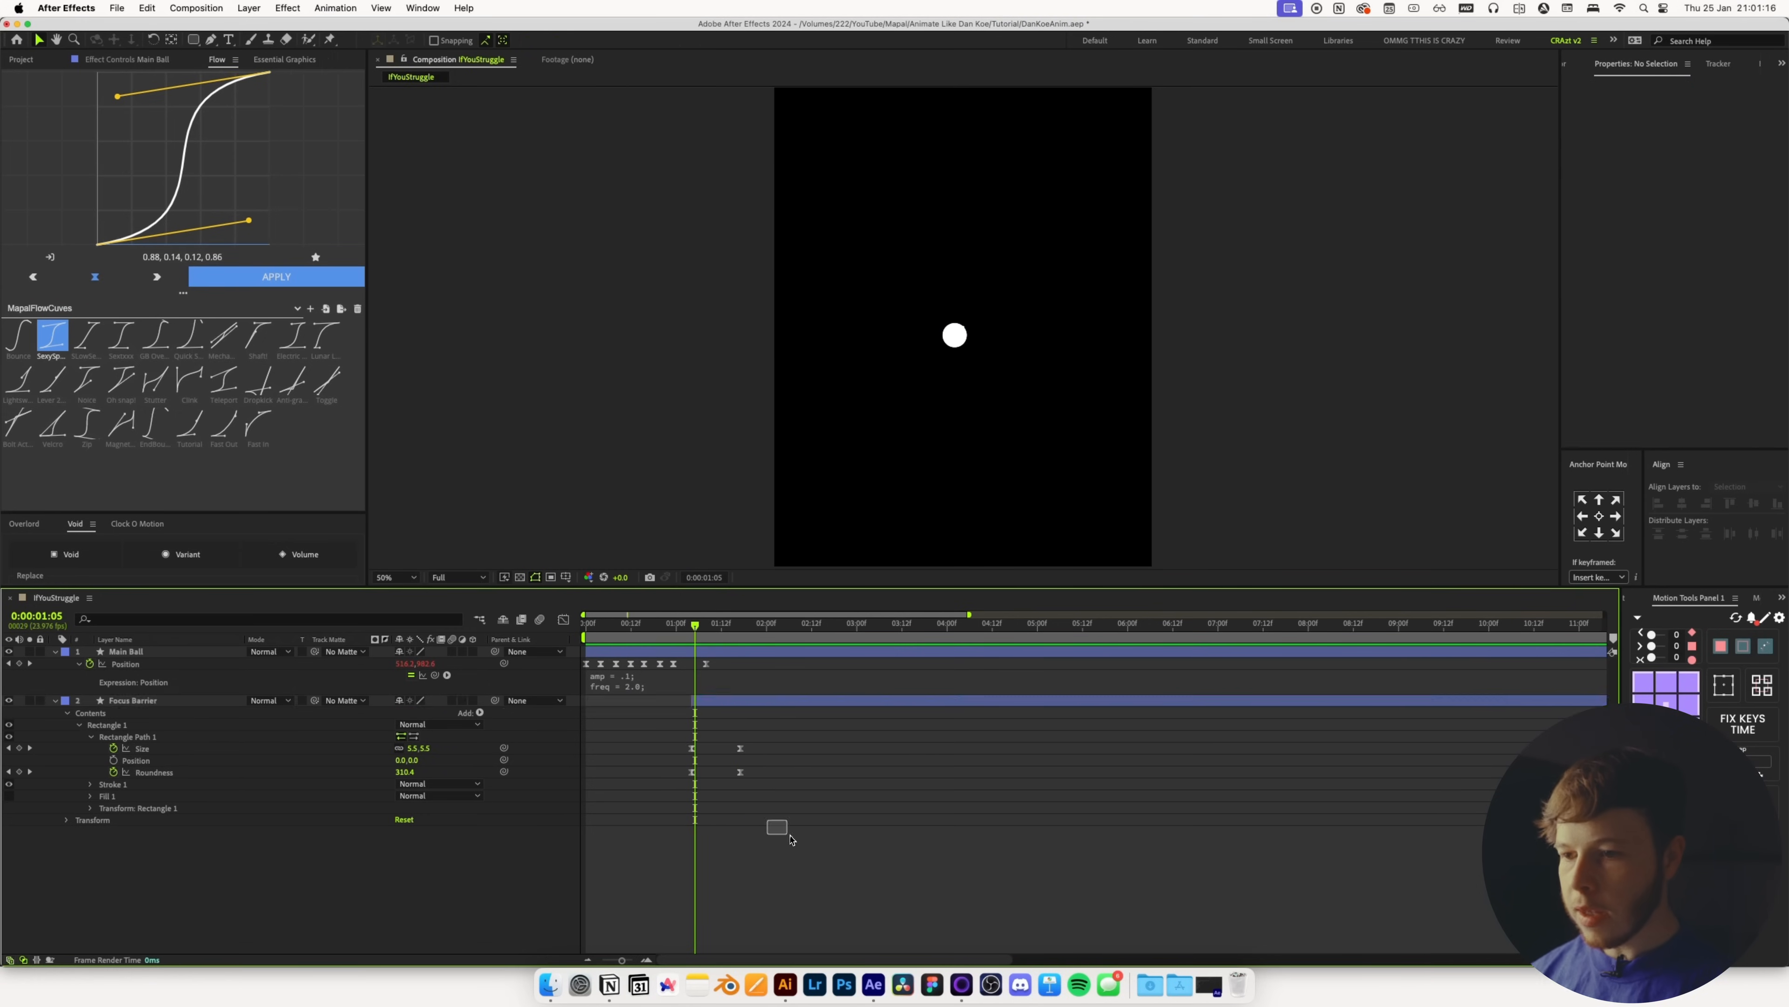
Reshape the speed curve of the Size and Roundness keyframes in the graph editor so the growth peaks earlier
{"action": "left_click_drag", "start_coordinate": [779, 828], "coordinate": [636, 705]}
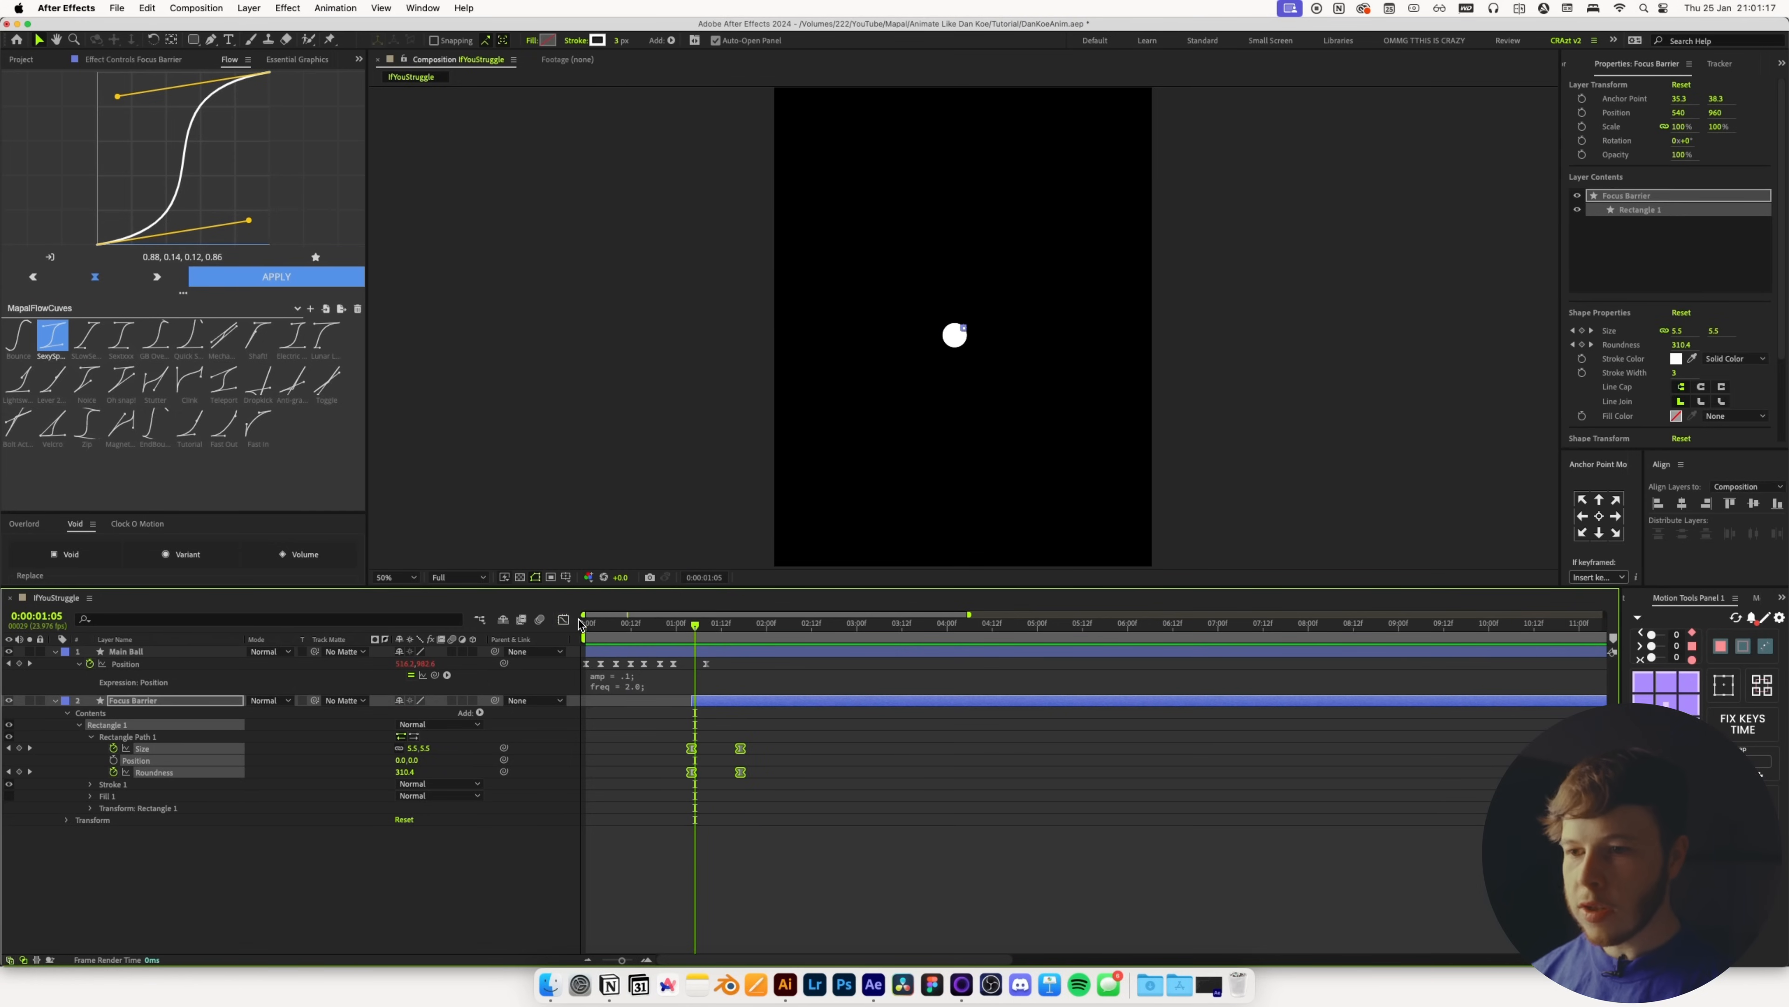
{"action": "left_click", "coordinate": [563, 619]}
{"action": "left_click_drag", "start_coordinate": [715, 802], "coordinate": [697, 801]}
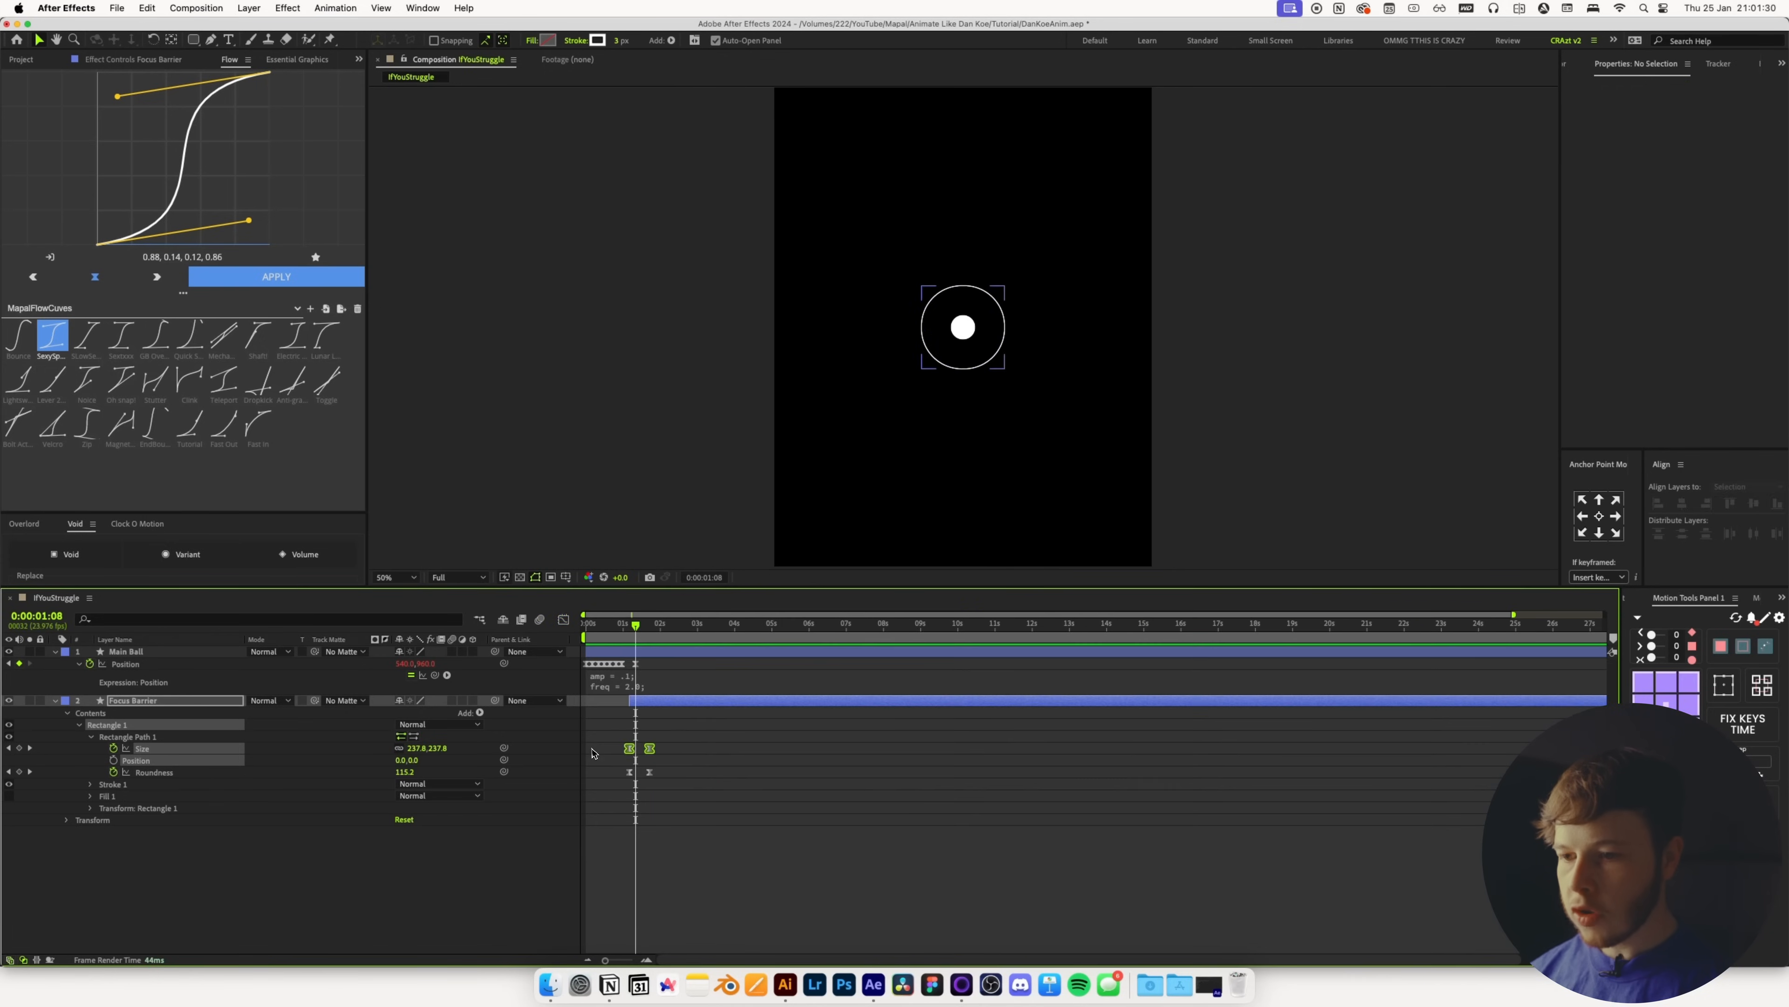
{"action": "left_click", "coordinate": [692, 767]}
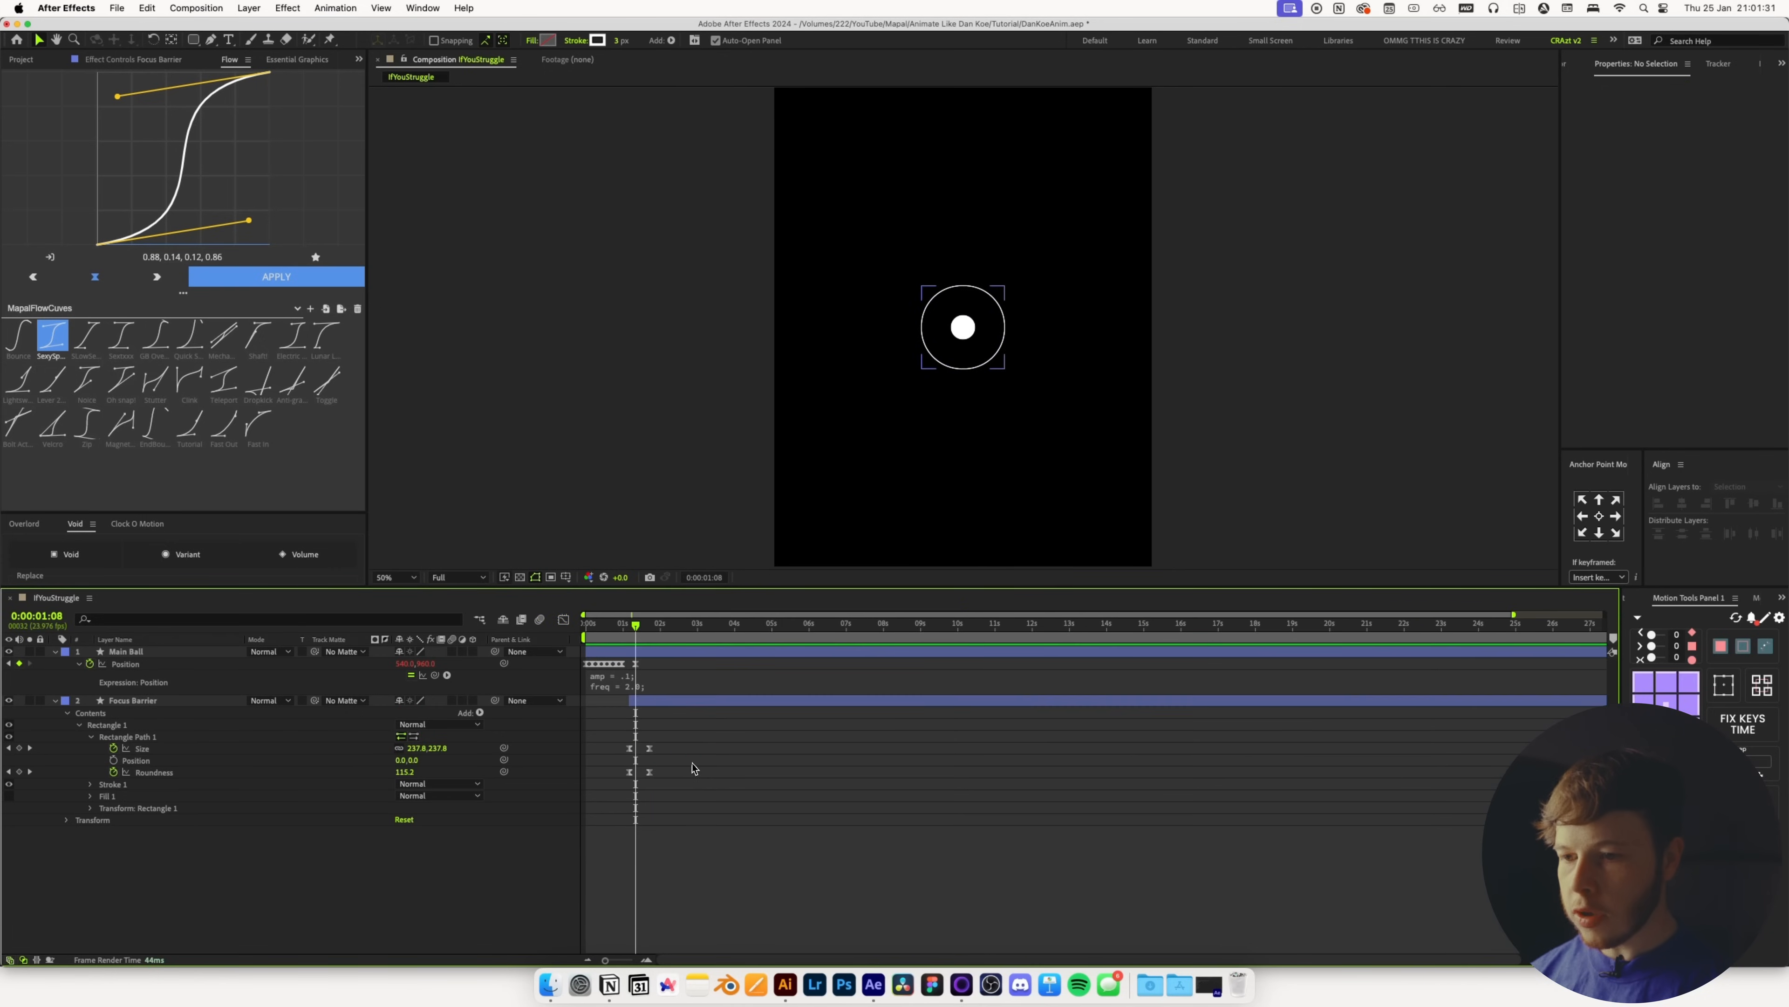
Shift the whole Focus Barrier layer later in time so it starts at 0:00:01:07
{"action": "left_click", "coordinate": [638, 712]}
{"action": "key", "text": "Page_Up"}
{"action": "key", "text": "Page_Up"}
{"action": "key", "text": "Page_Up"}
{"action": "key", "text": "Page_Up"}
{"action": "key", "text": "Page_Up"}
{"action": "key", "text": "Page_Up"}
{"action": "key", "text": "Page_Up"}
{"action": "key", "text": "Page_Up"}
{"action": "key", "text": "Page_Up"}
{"action": "key", "text": "Page_Up"}
{"action": "key", "text": "Page_Up"}
{"action": "key", "text": "Page_Up"}
{"action": "key", "text": "Page_Up"}
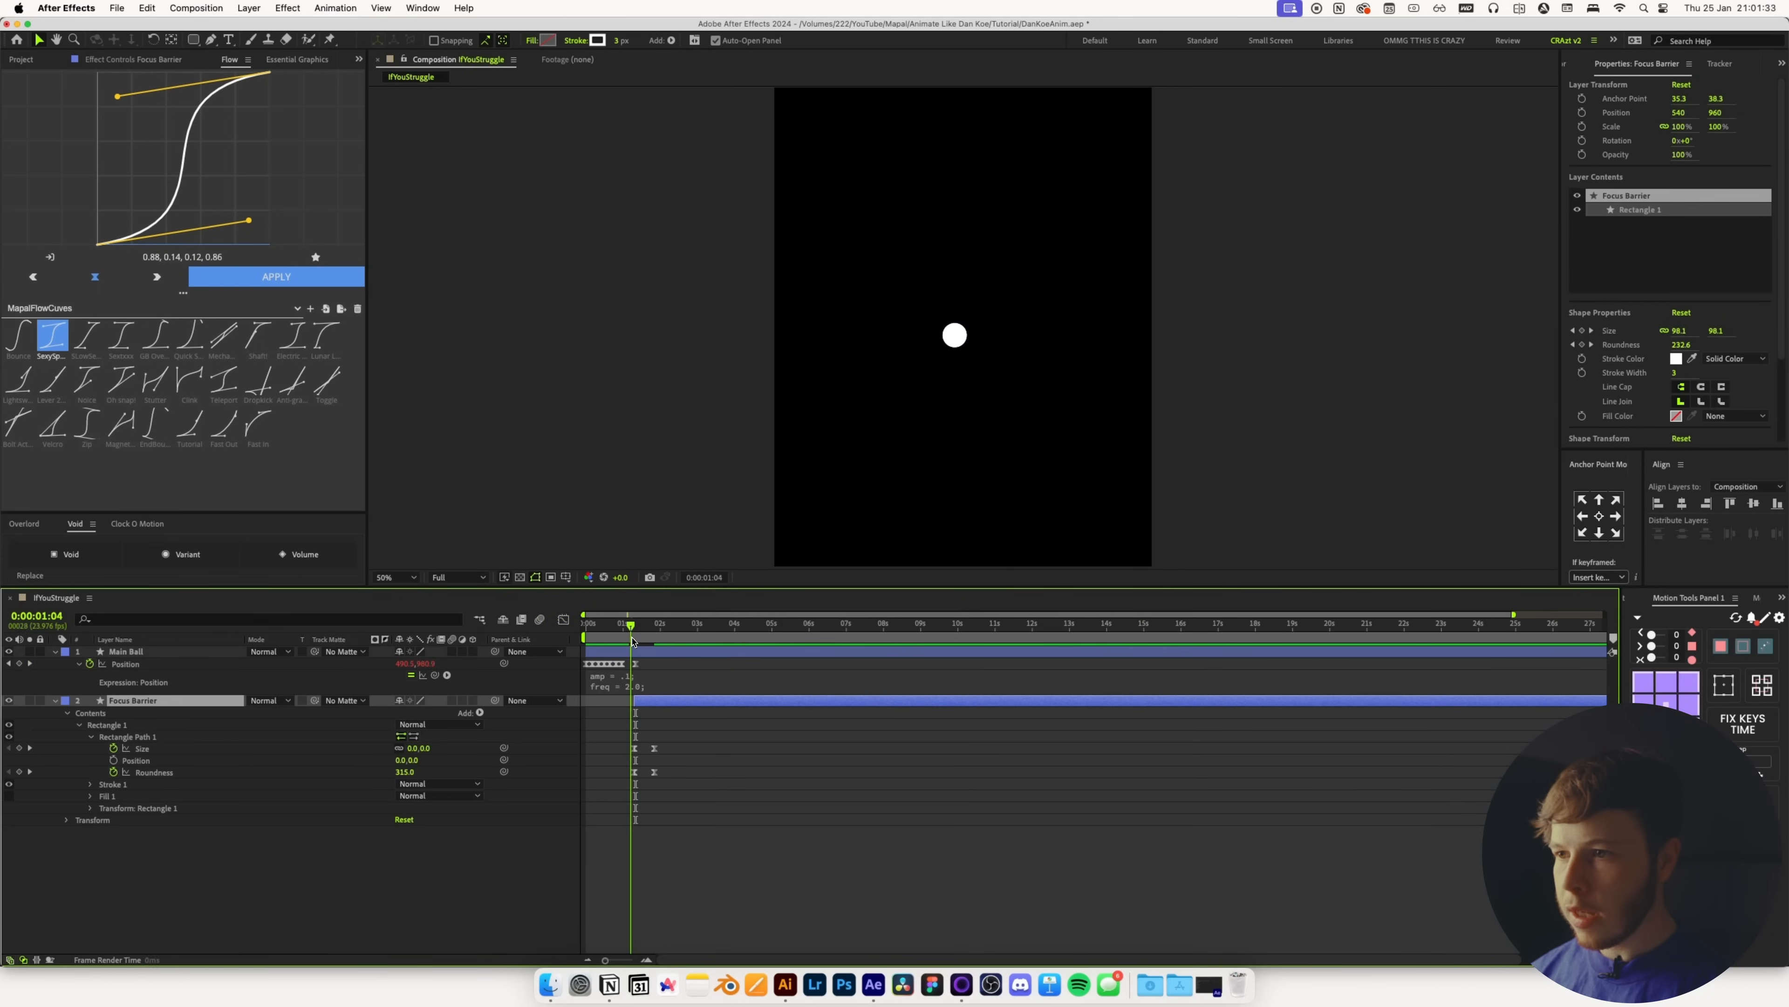
Add the Turbulent Displace effect to the Focus Barrier layer
{"action": "left_click", "coordinate": [659, 621]}
{"action": "left_click", "coordinate": [395, 577]}
{"action": "left_click", "coordinate": [395, 624]}
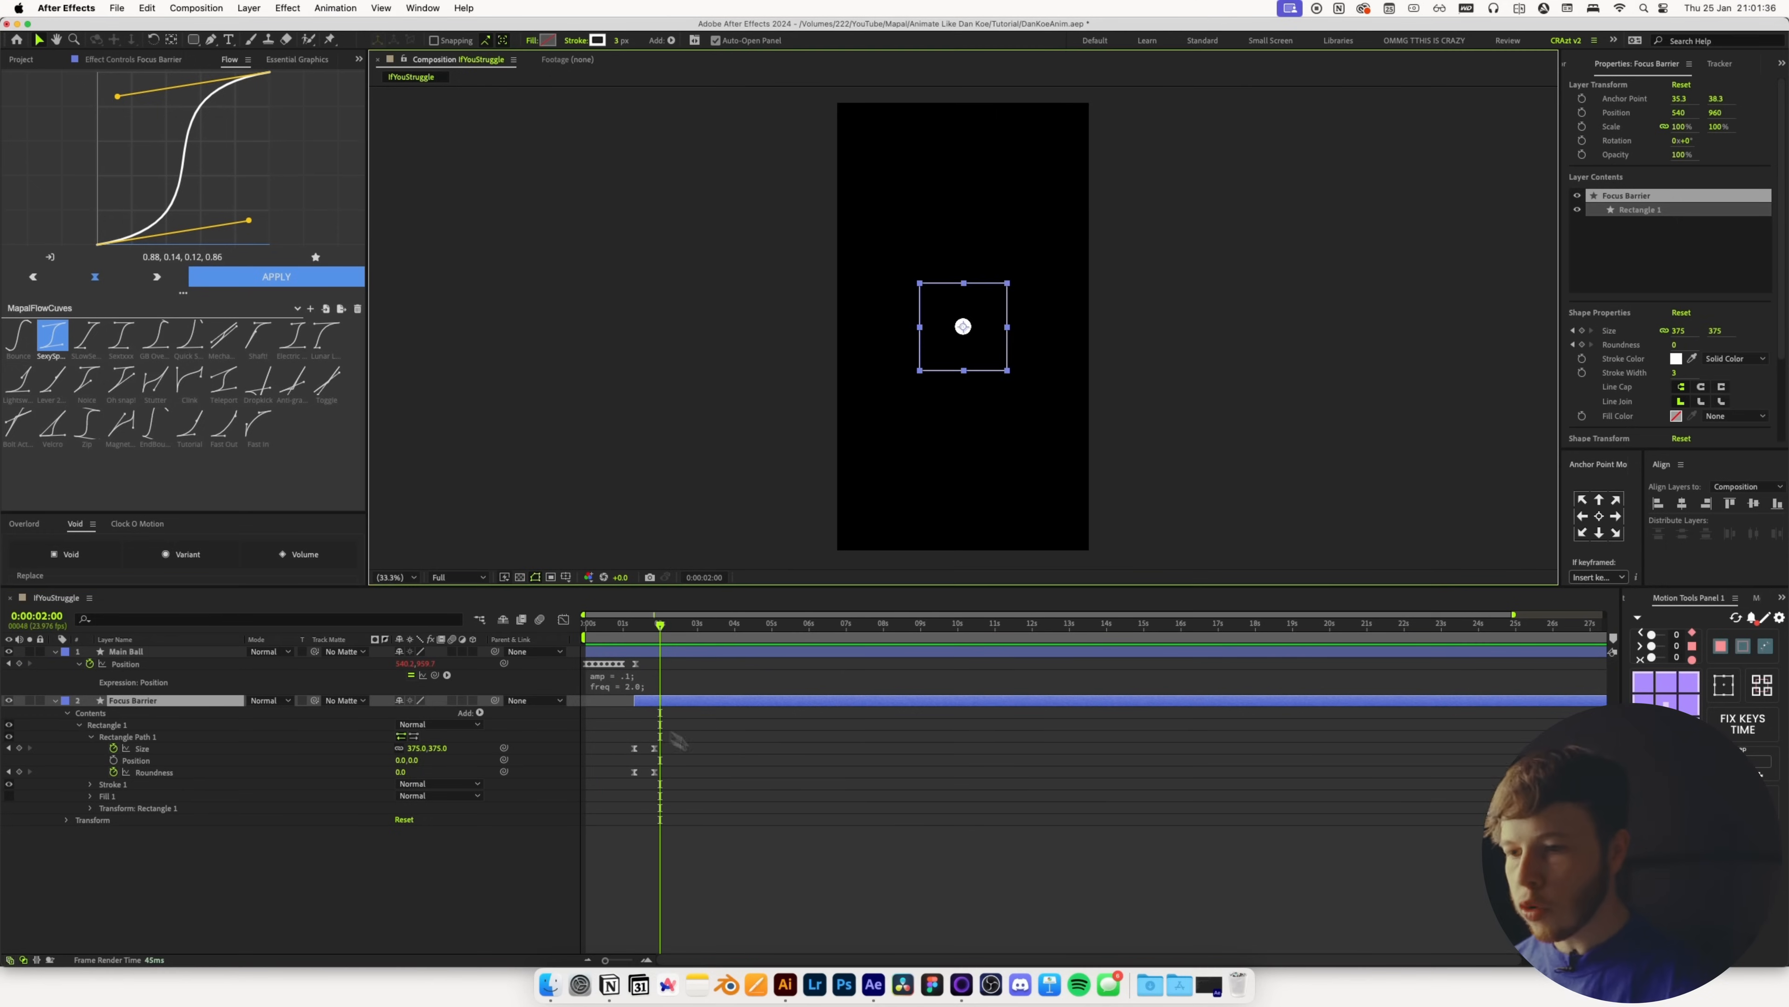
{"action": "left_click", "coordinate": [669, 771]}
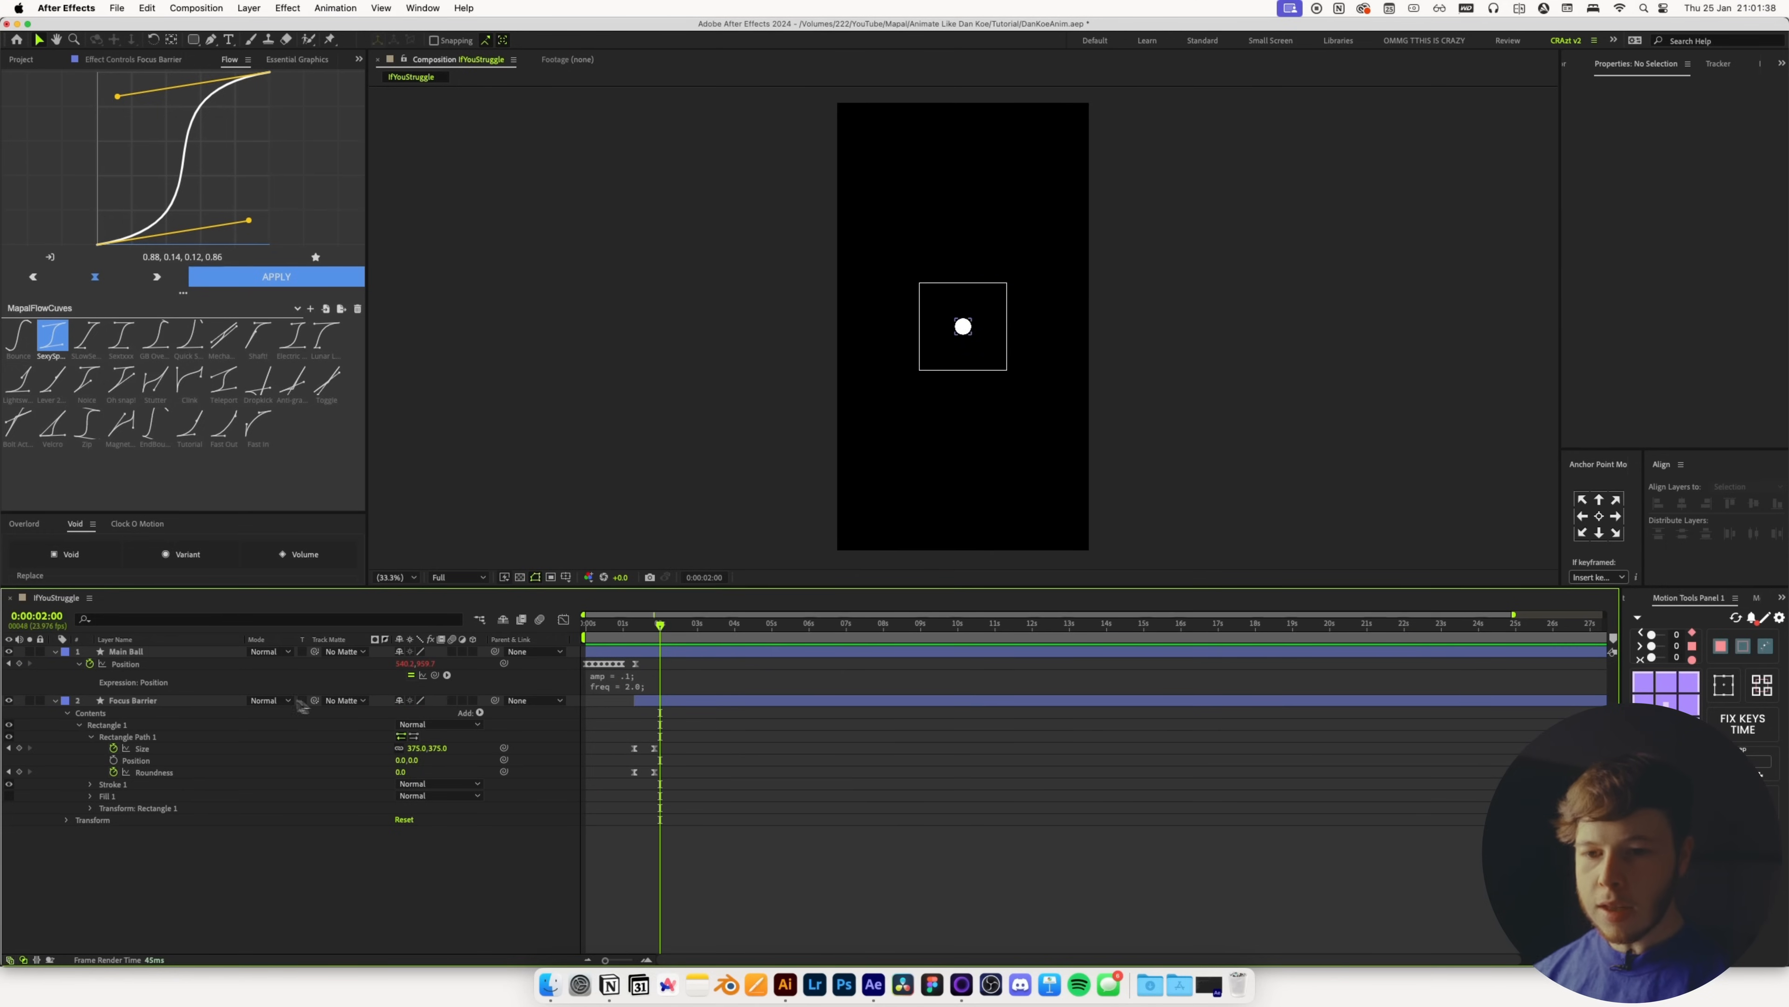
{"action": "left_click", "coordinate": [127, 703]}
{"action": "key", "text": "ctrl+space"}
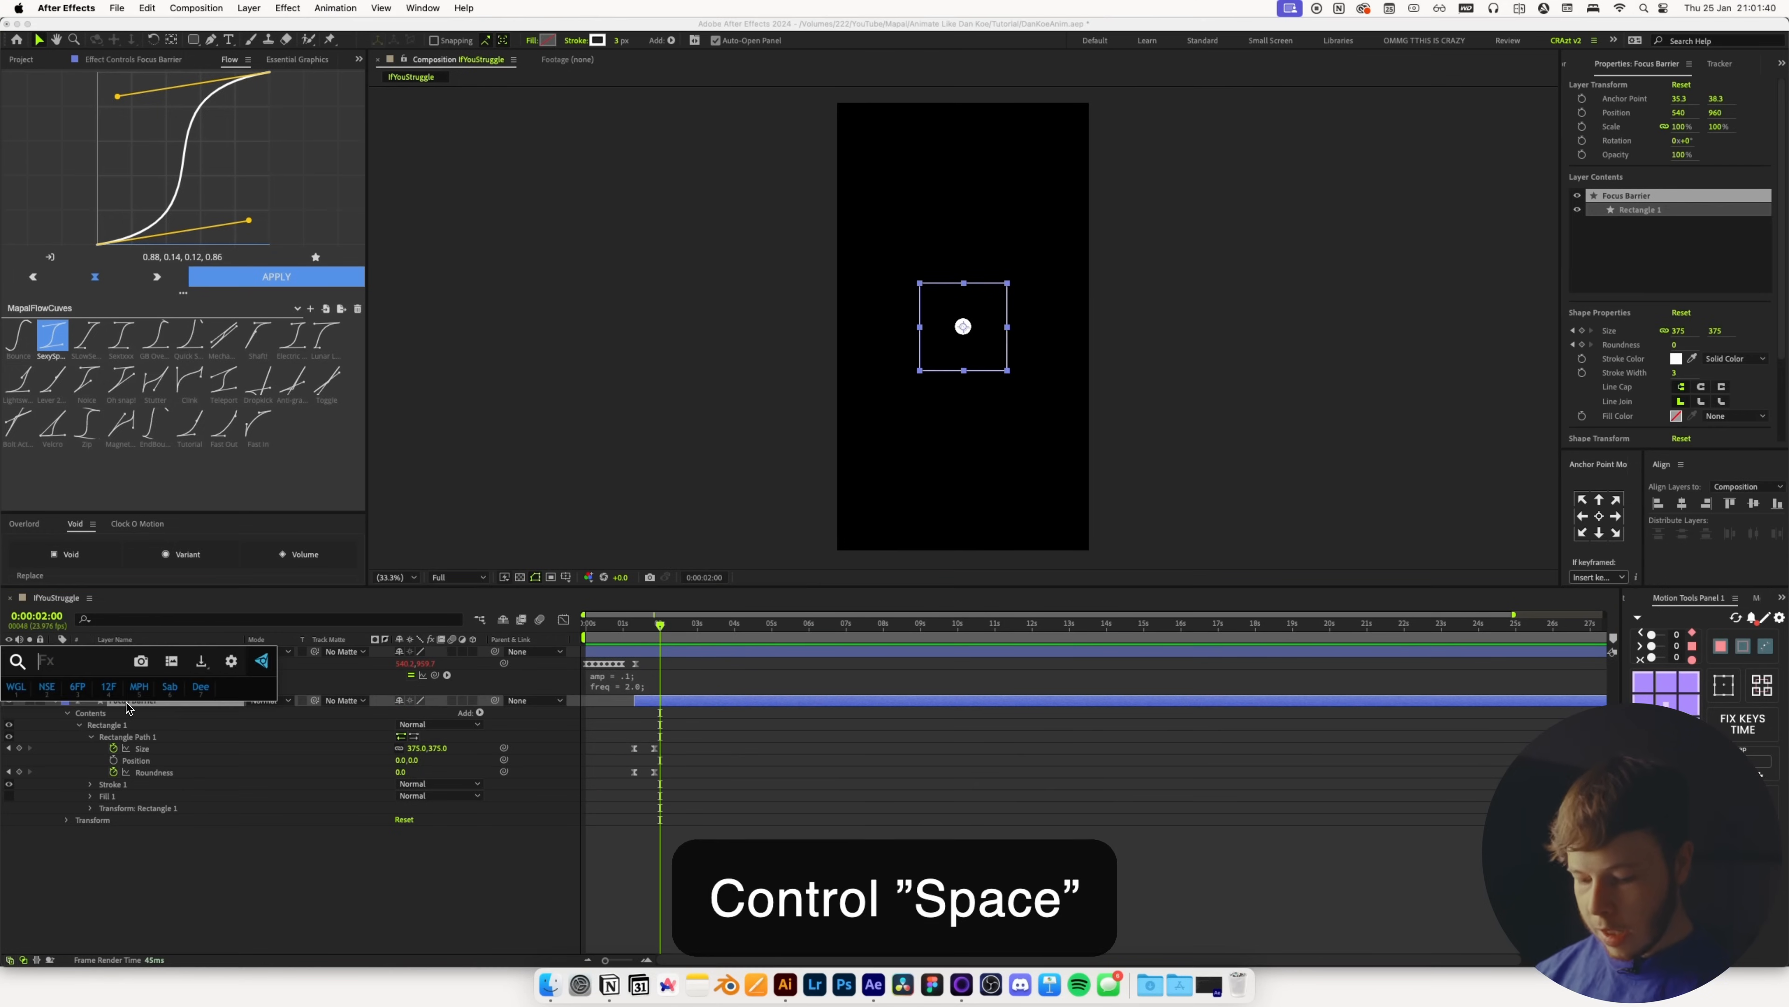
{"action": "type", "text": "turb"}
{"action": "key", "text": "Return"}
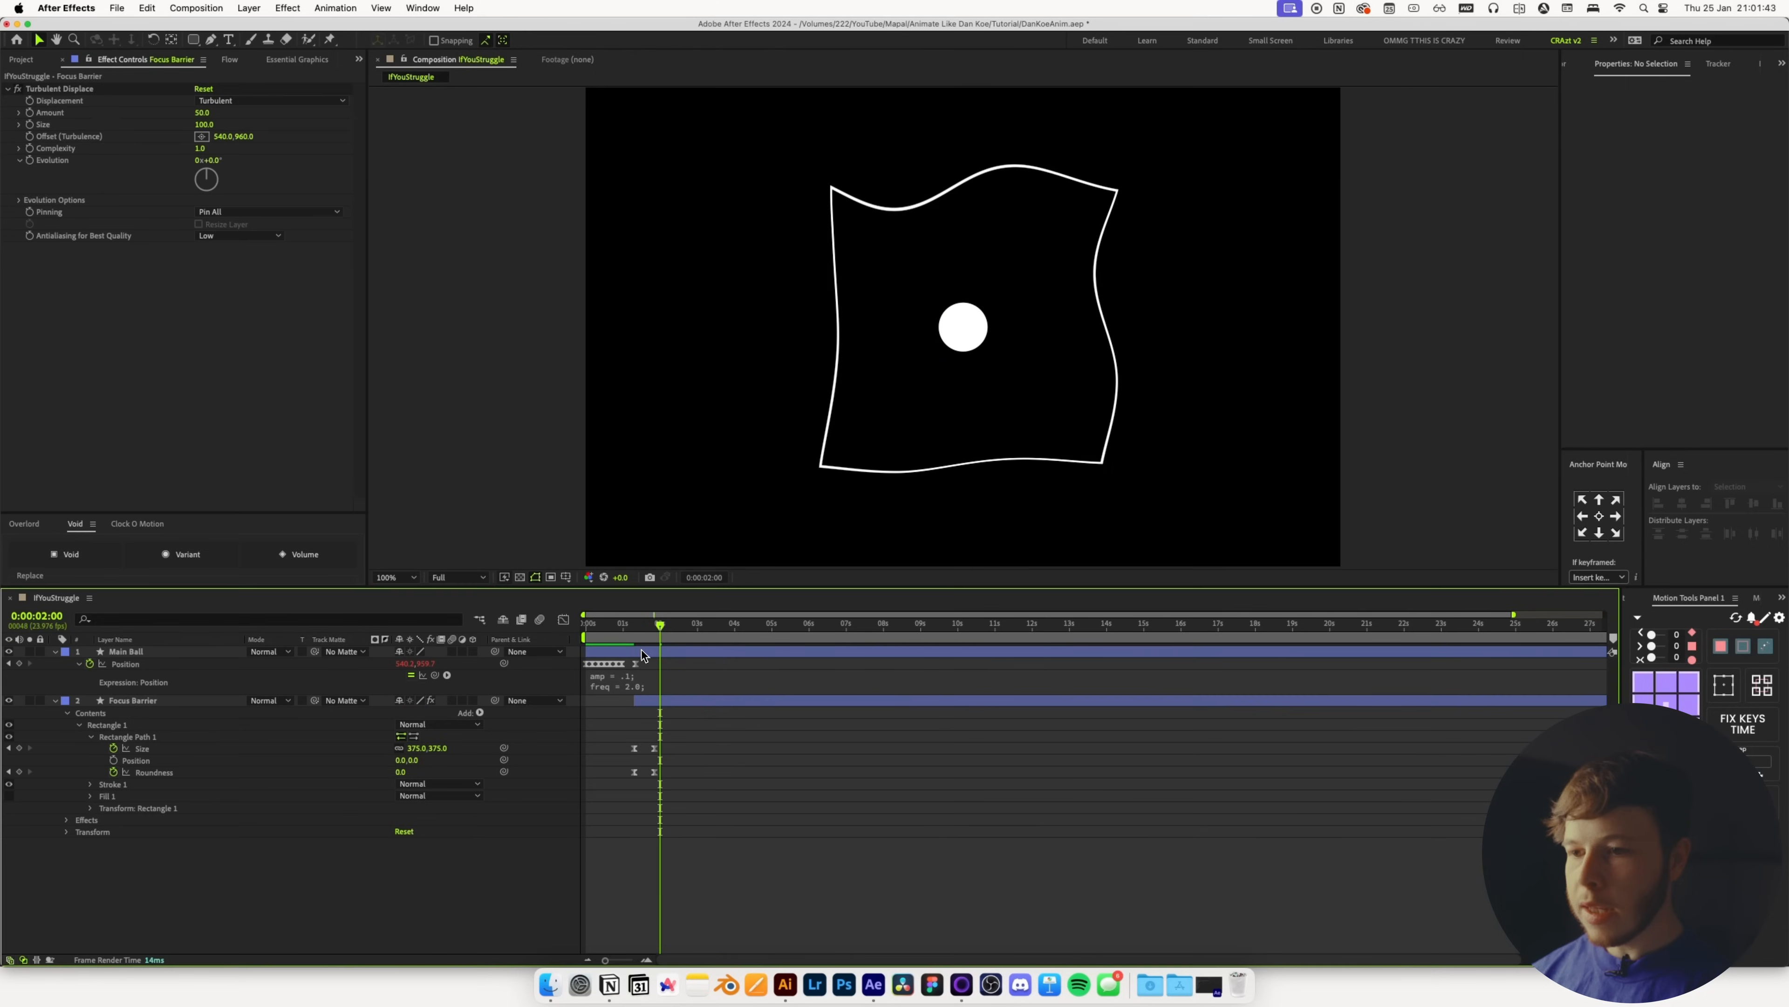
Set Turbulent Displace's Amount to 72 and Size to 44, and keyframe both at 0:00:01:07
{"action": "left_click_drag", "start_coordinate": [659, 630], "coordinate": [644, 629]}
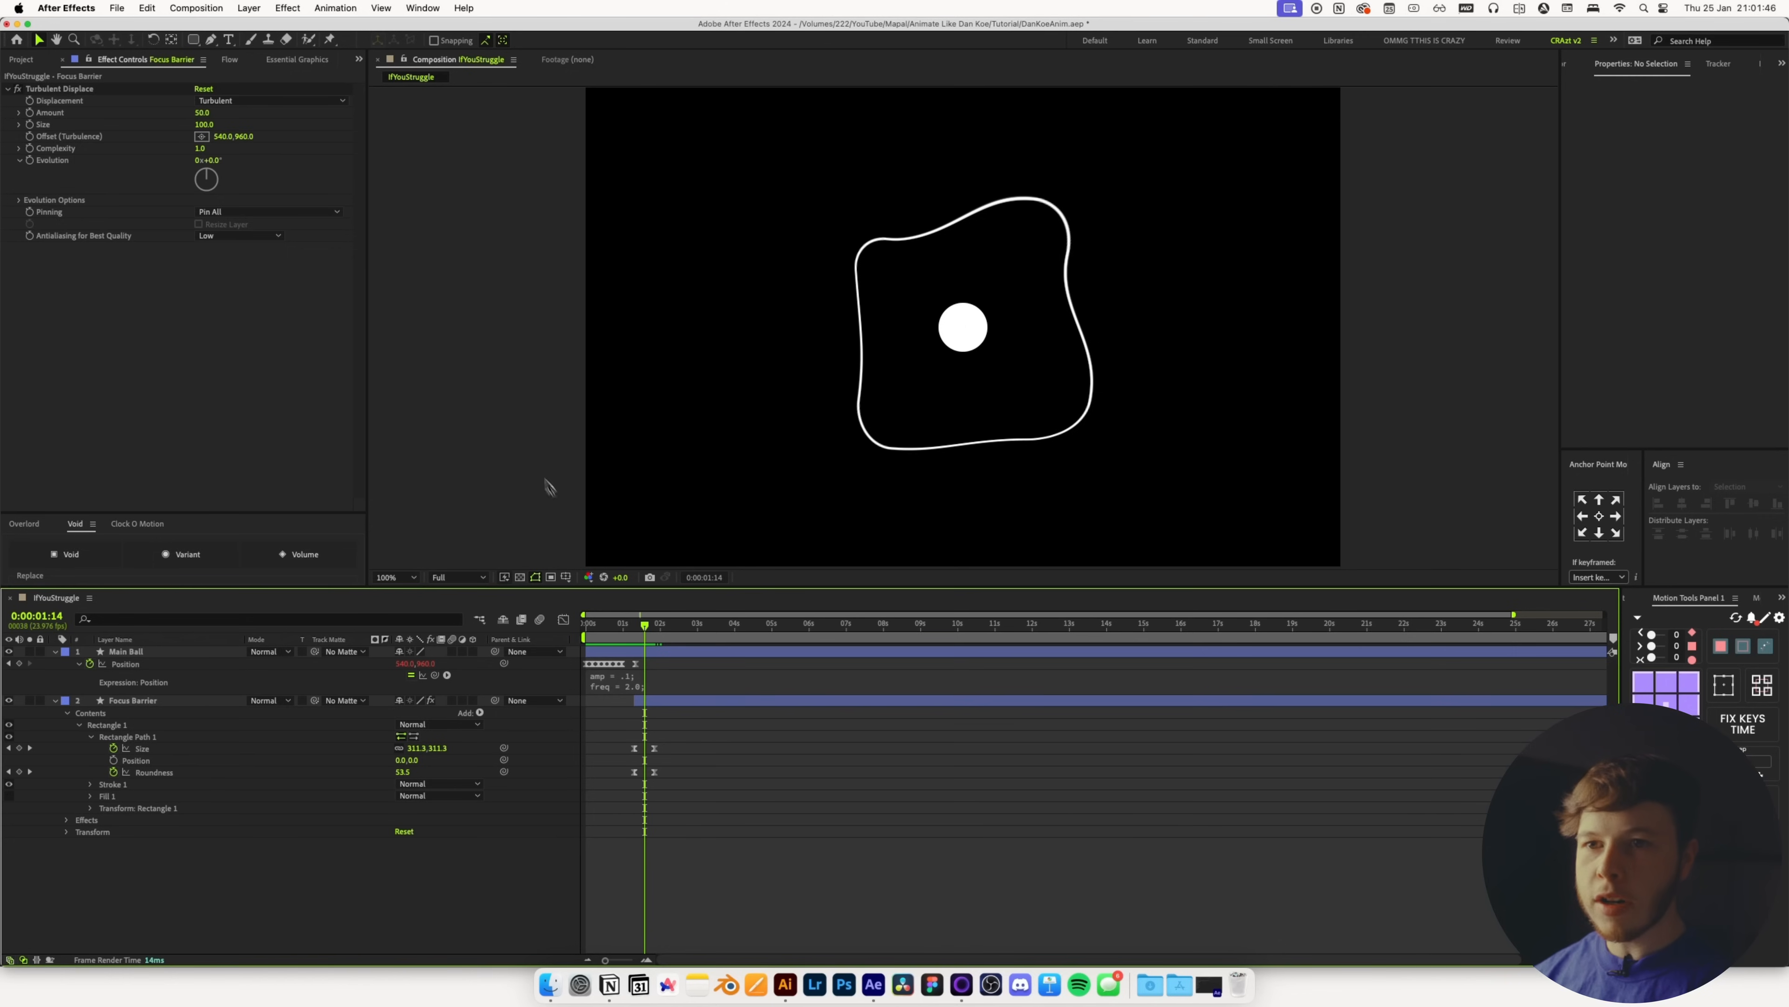
{"action": "left_click_drag", "start_coordinate": [202, 116], "coordinate": [181, 146]}
{"action": "left_click_drag", "start_coordinate": [644, 633], "coordinate": [640, 633]}
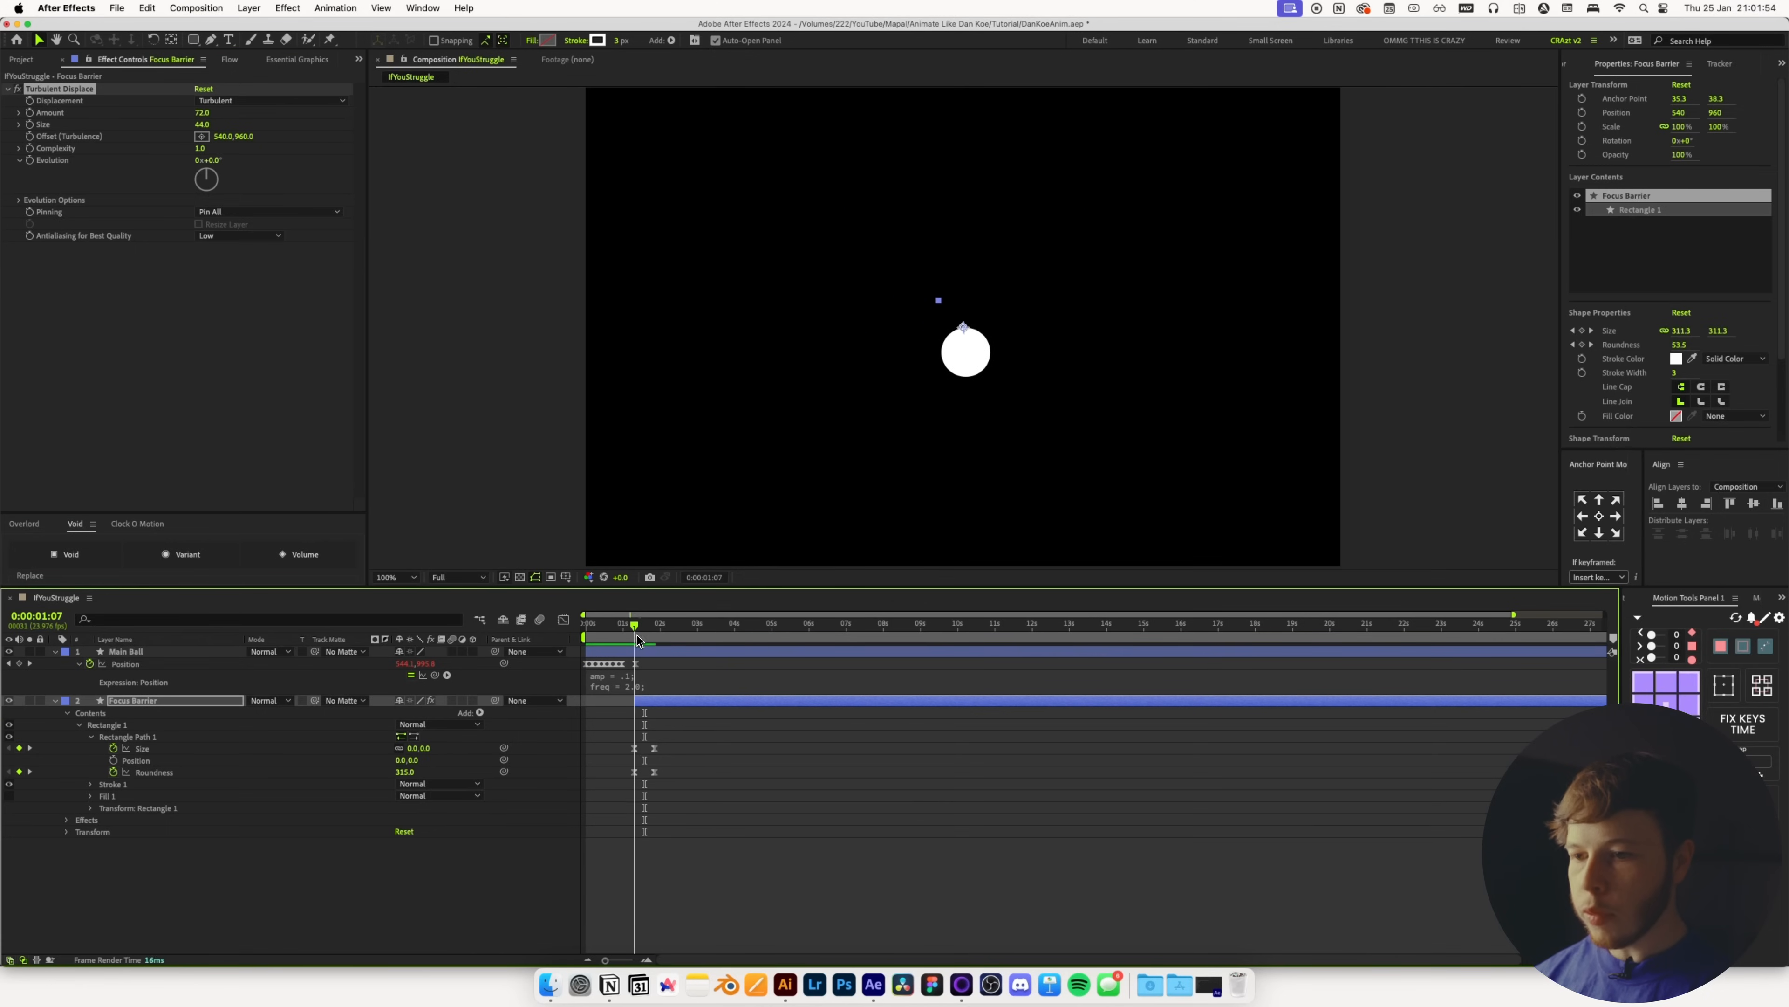
{"action": "left_click", "coordinate": [31, 115]}
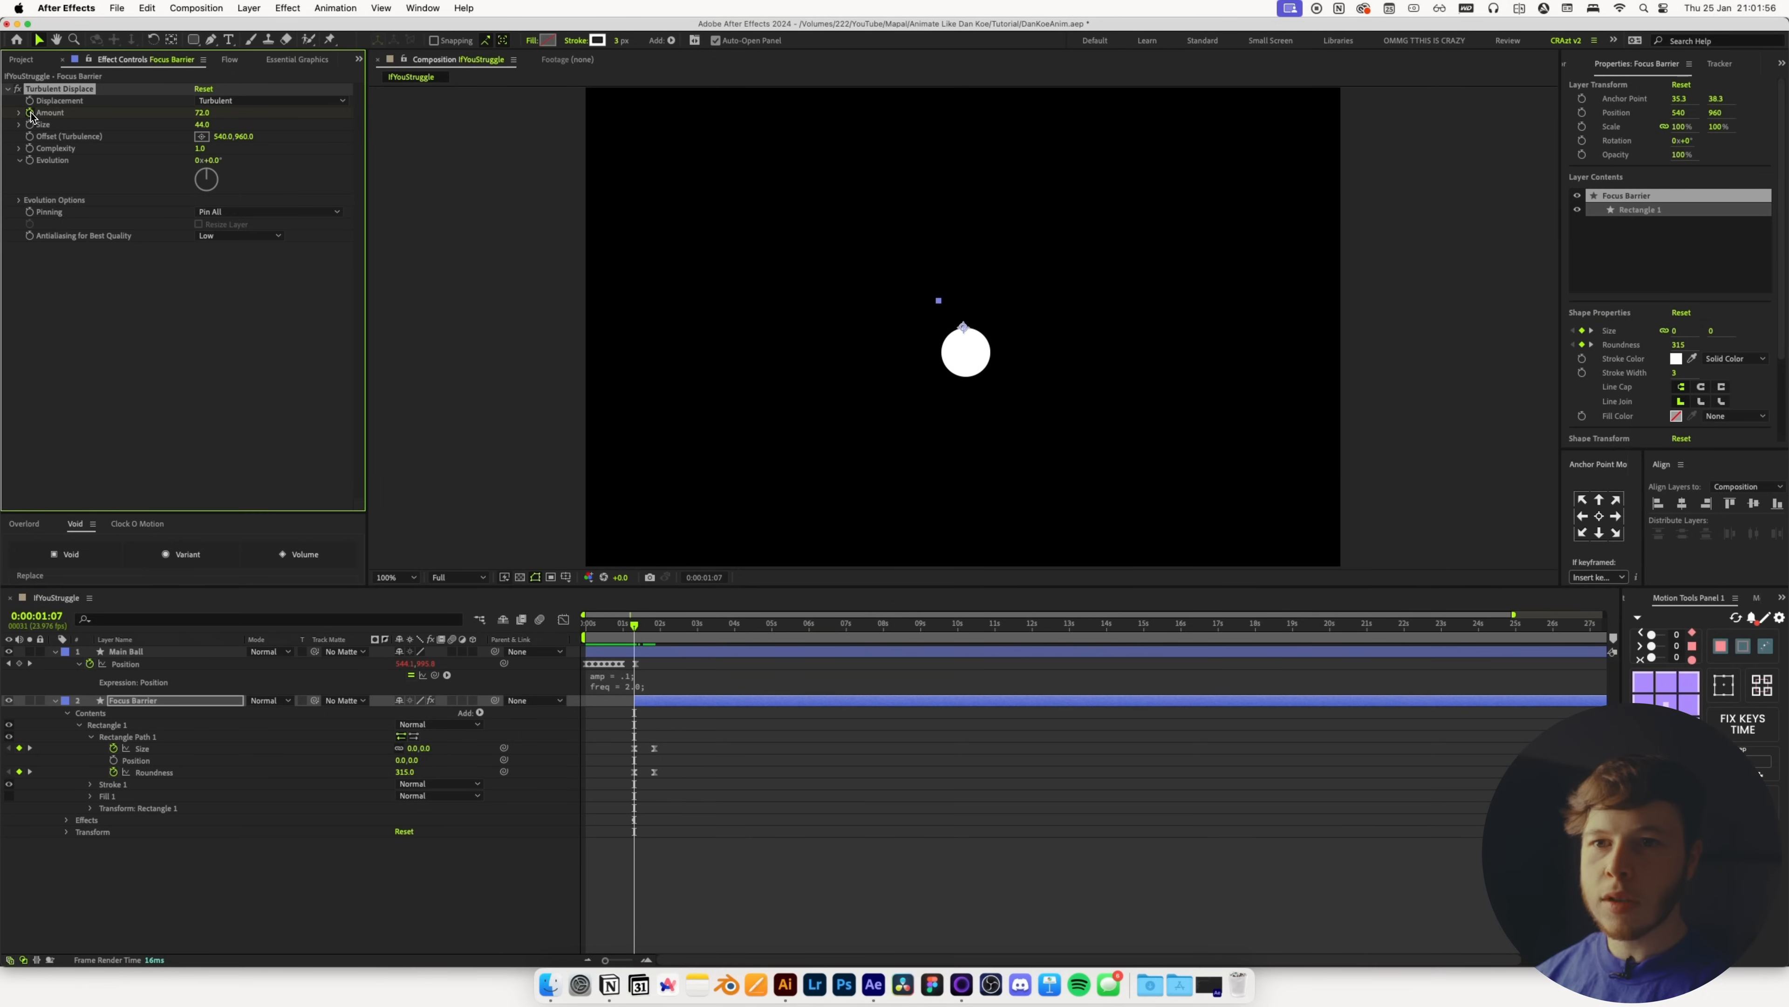
At 0:00:01:20, set Turbulent Displace's Amount to 0 and Size to 2
{"action": "left_click", "coordinate": [656, 638]}
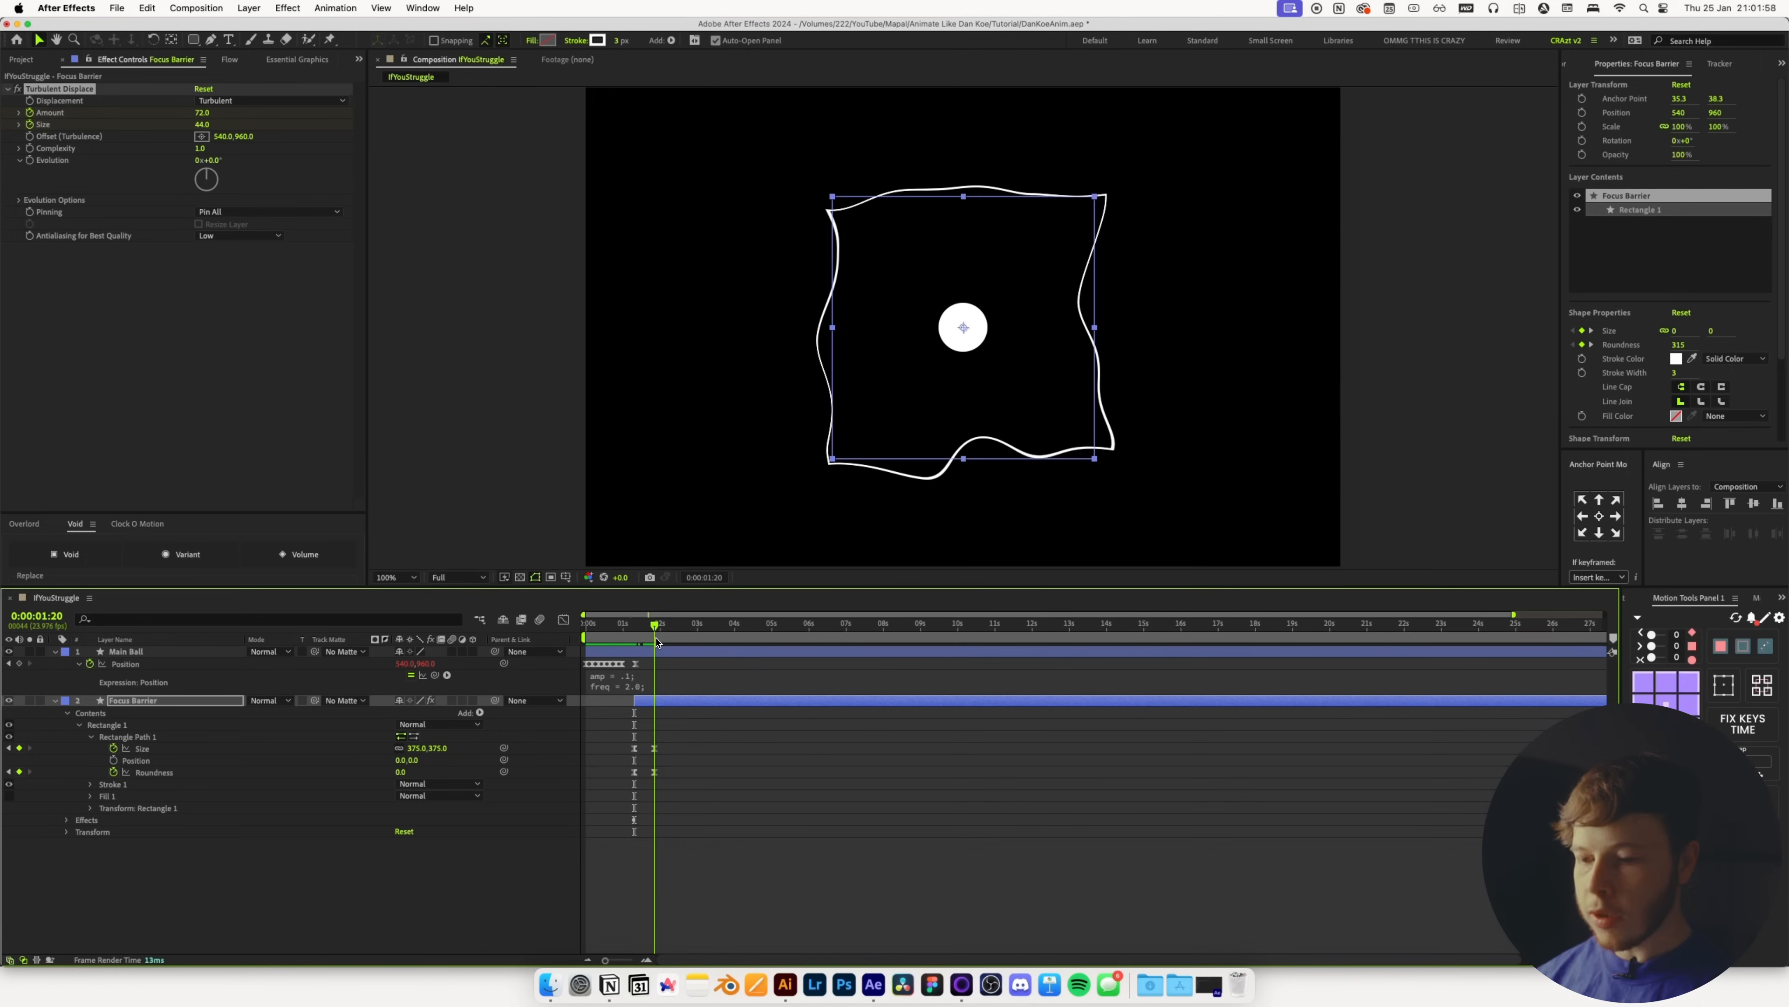
{"action": "key", "text": "u"}
{"action": "left_click", "coordinate": [671, 763]}
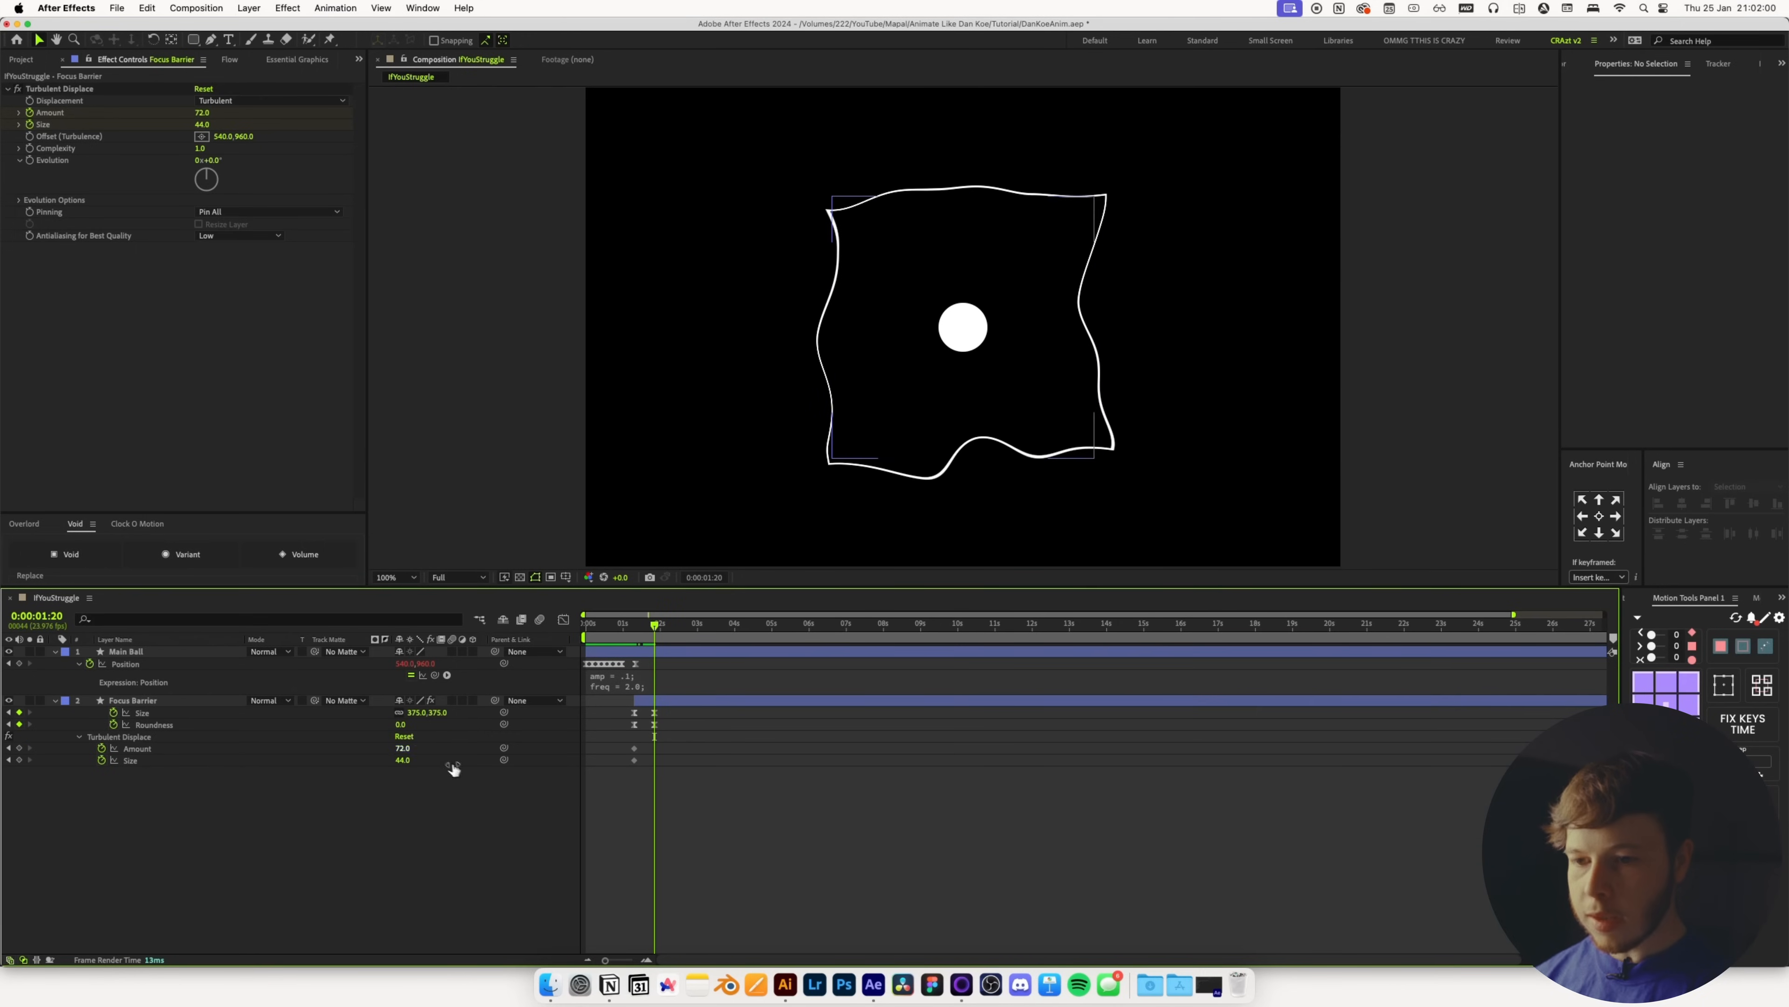
{"action": "type", "text": "0"}
{"action": "key", "text": "Tab"}
{"action": "type", "text": "2"}
{"action": "key", "text": "Return"}
Apply the Flow ease curve to the Turbulent Displace Amount and Size keyframes and pull in the first keyframes' outgoing handles in the graph editor
{"action": "left_click_drag", "start_coordinate": [709, 783], "coordinate": [601, 740]}
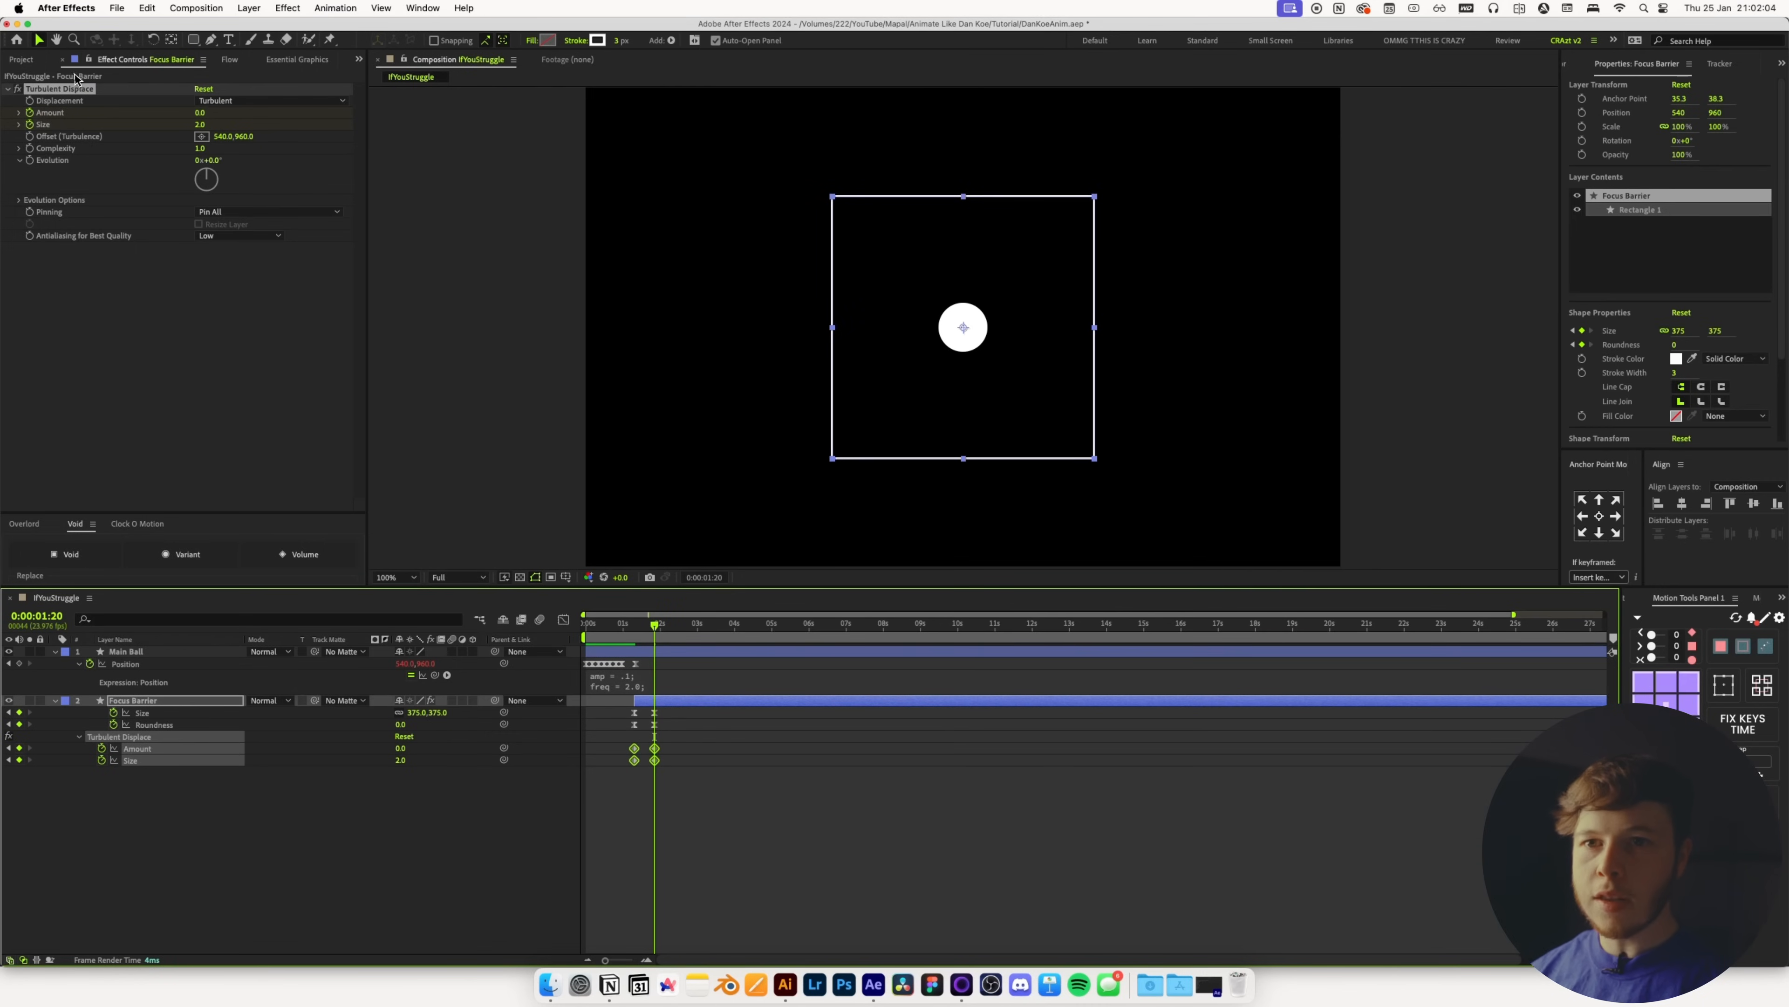
{"action": "left_click", "coordinate": [230, 60]}
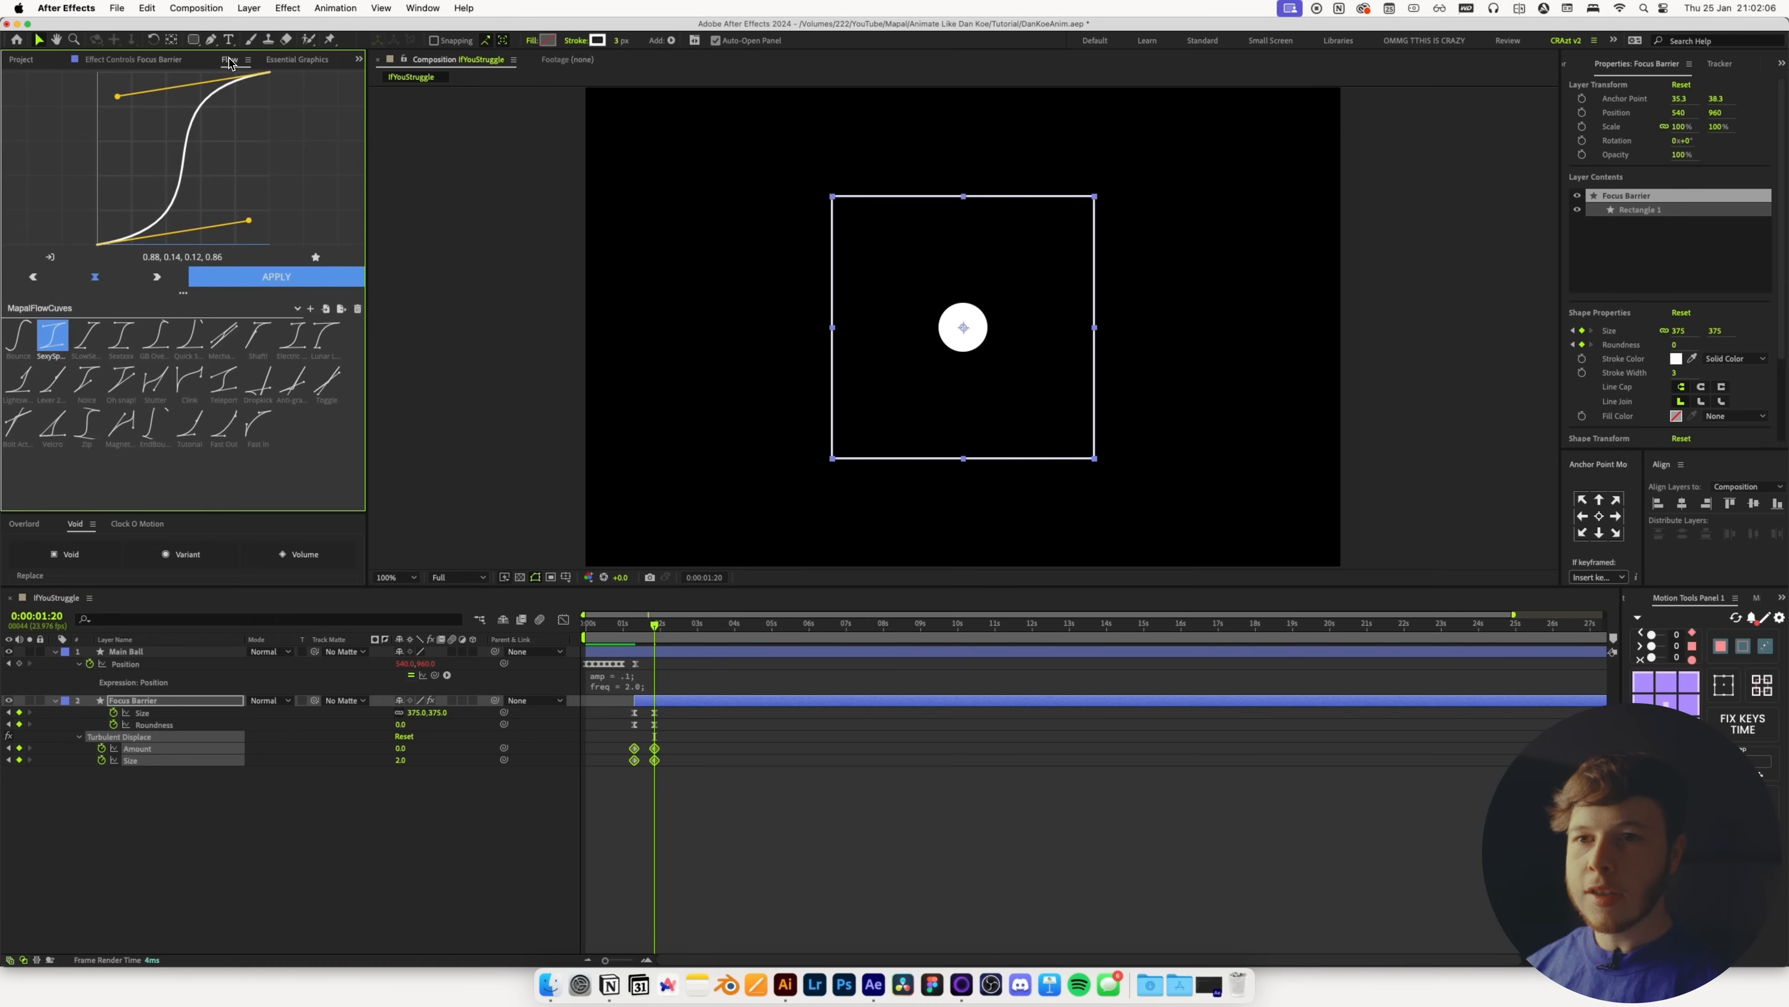
{"action": "left_click", "coordinate": [564, 620]}
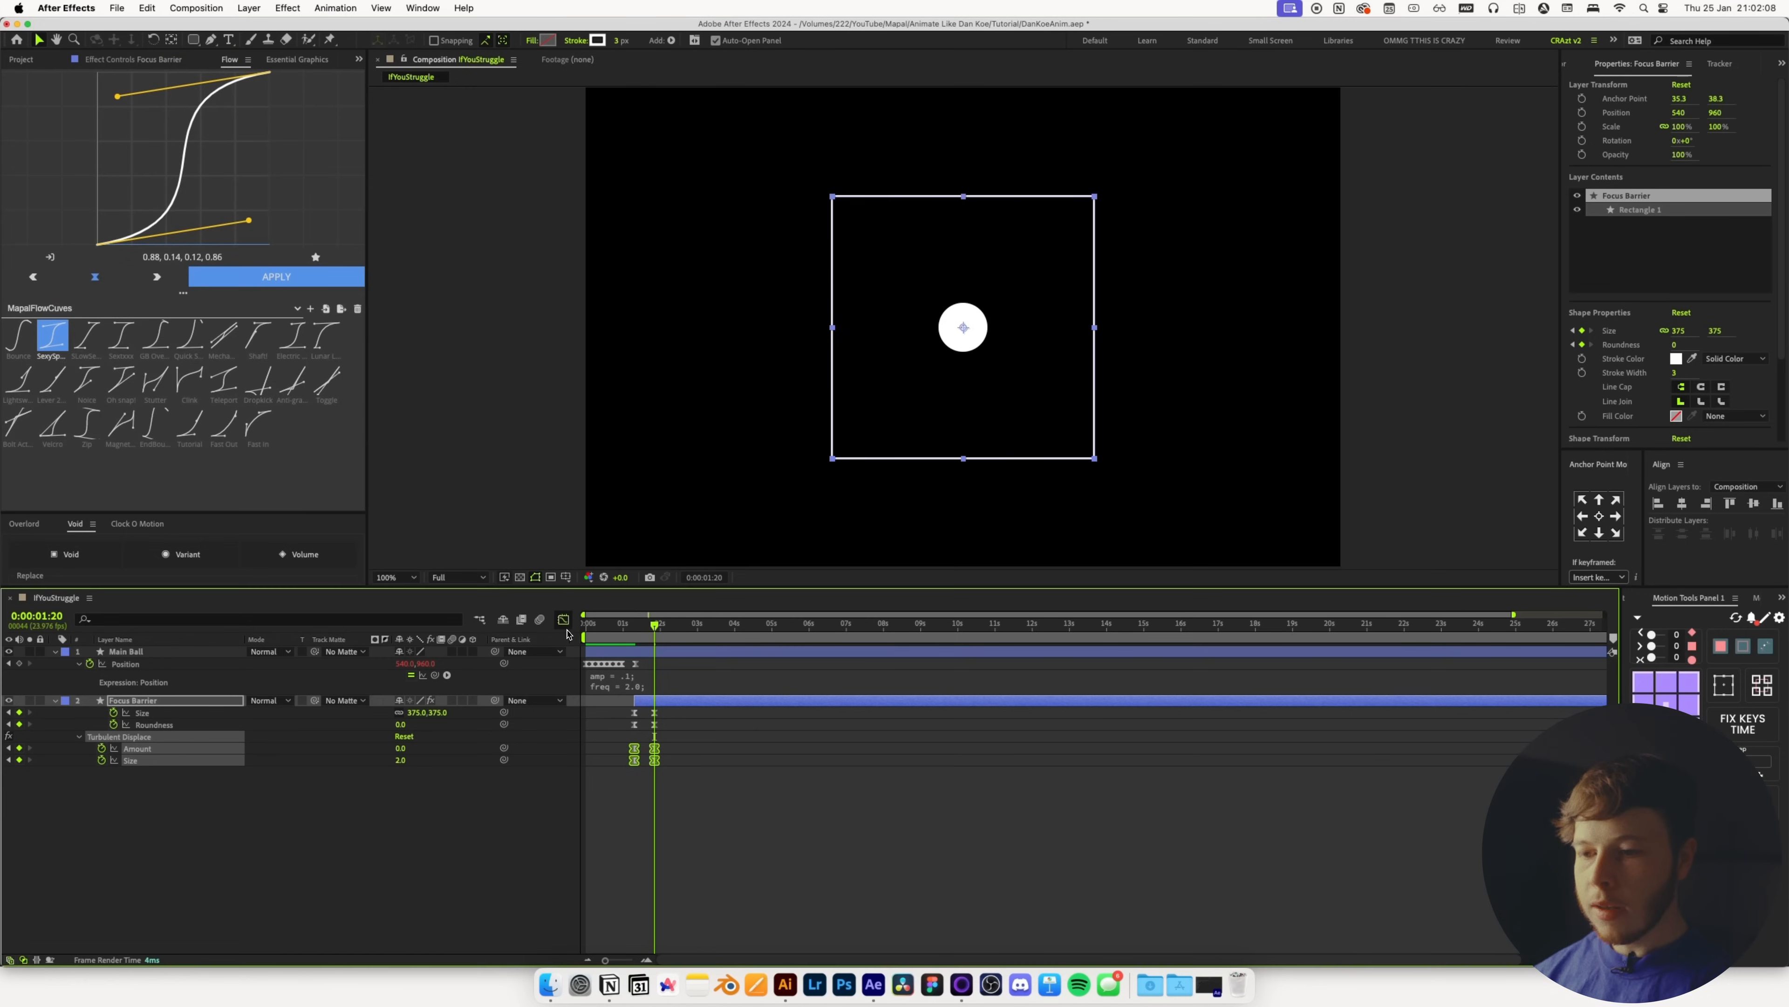
{"action": "left_click_drag", "start_coordinate": [636, 677], "coordinate": [648, 693]}
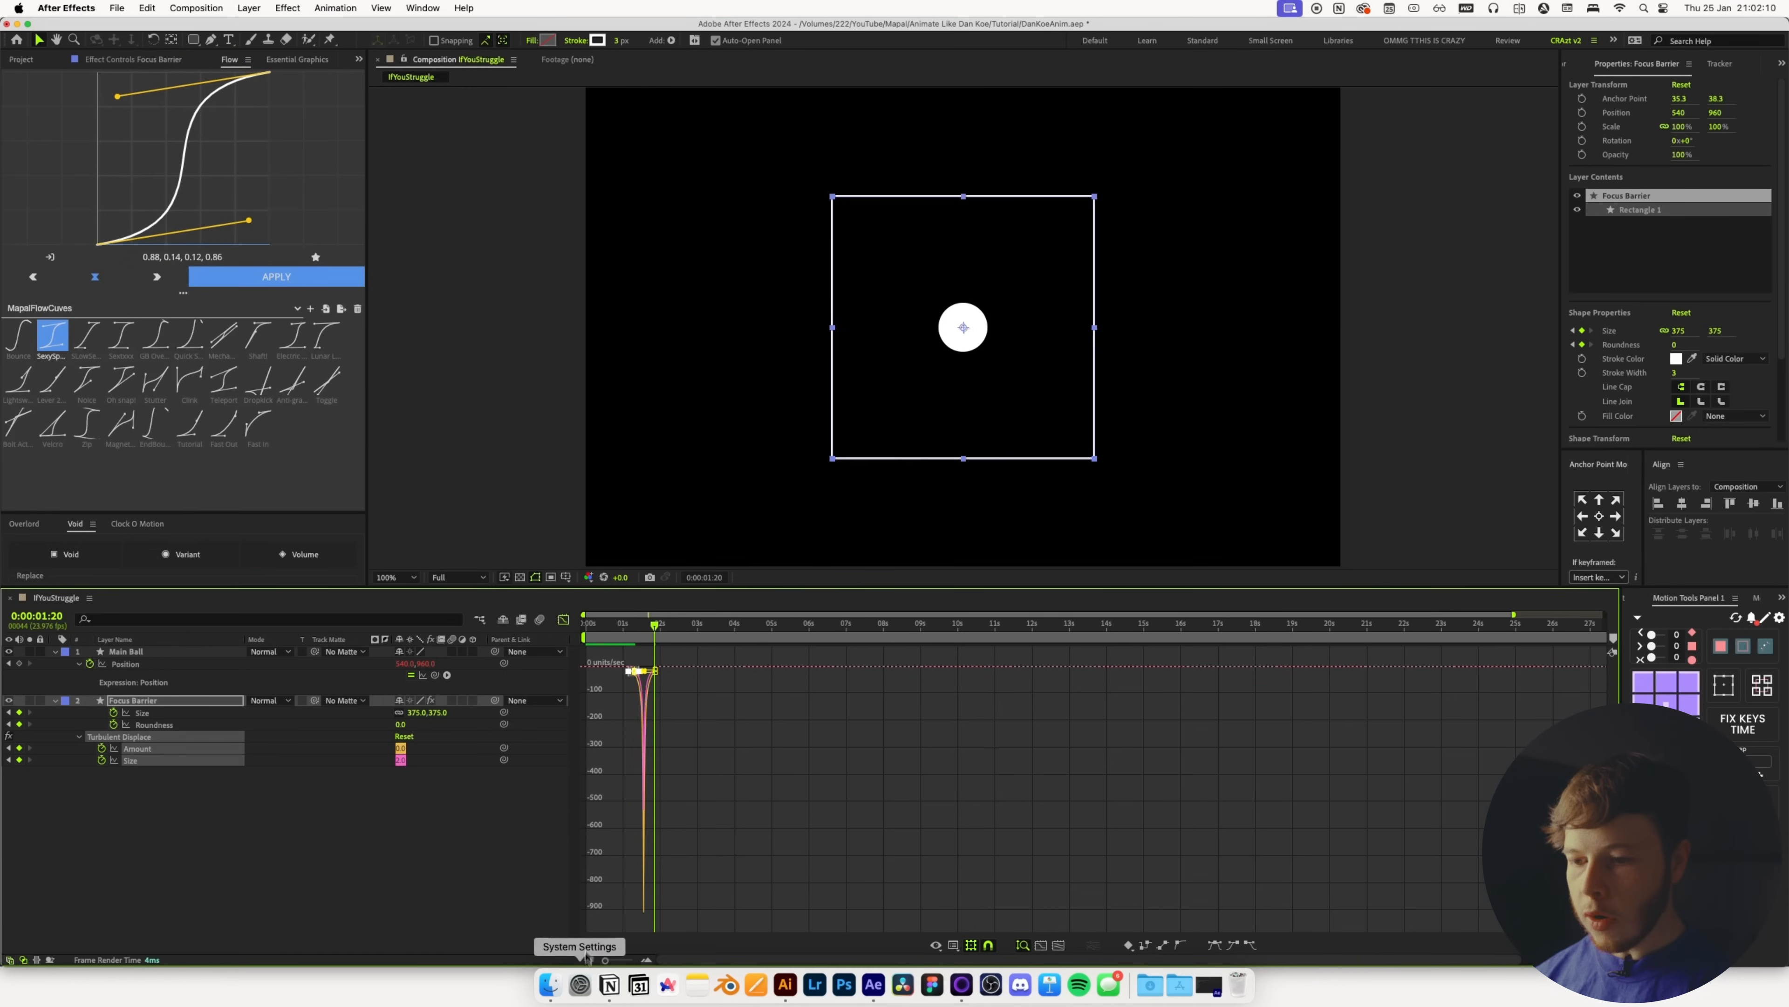
{"action": "left_click_drag", "start_coordinate": [606, 961], "coordinate": [631, 960]}
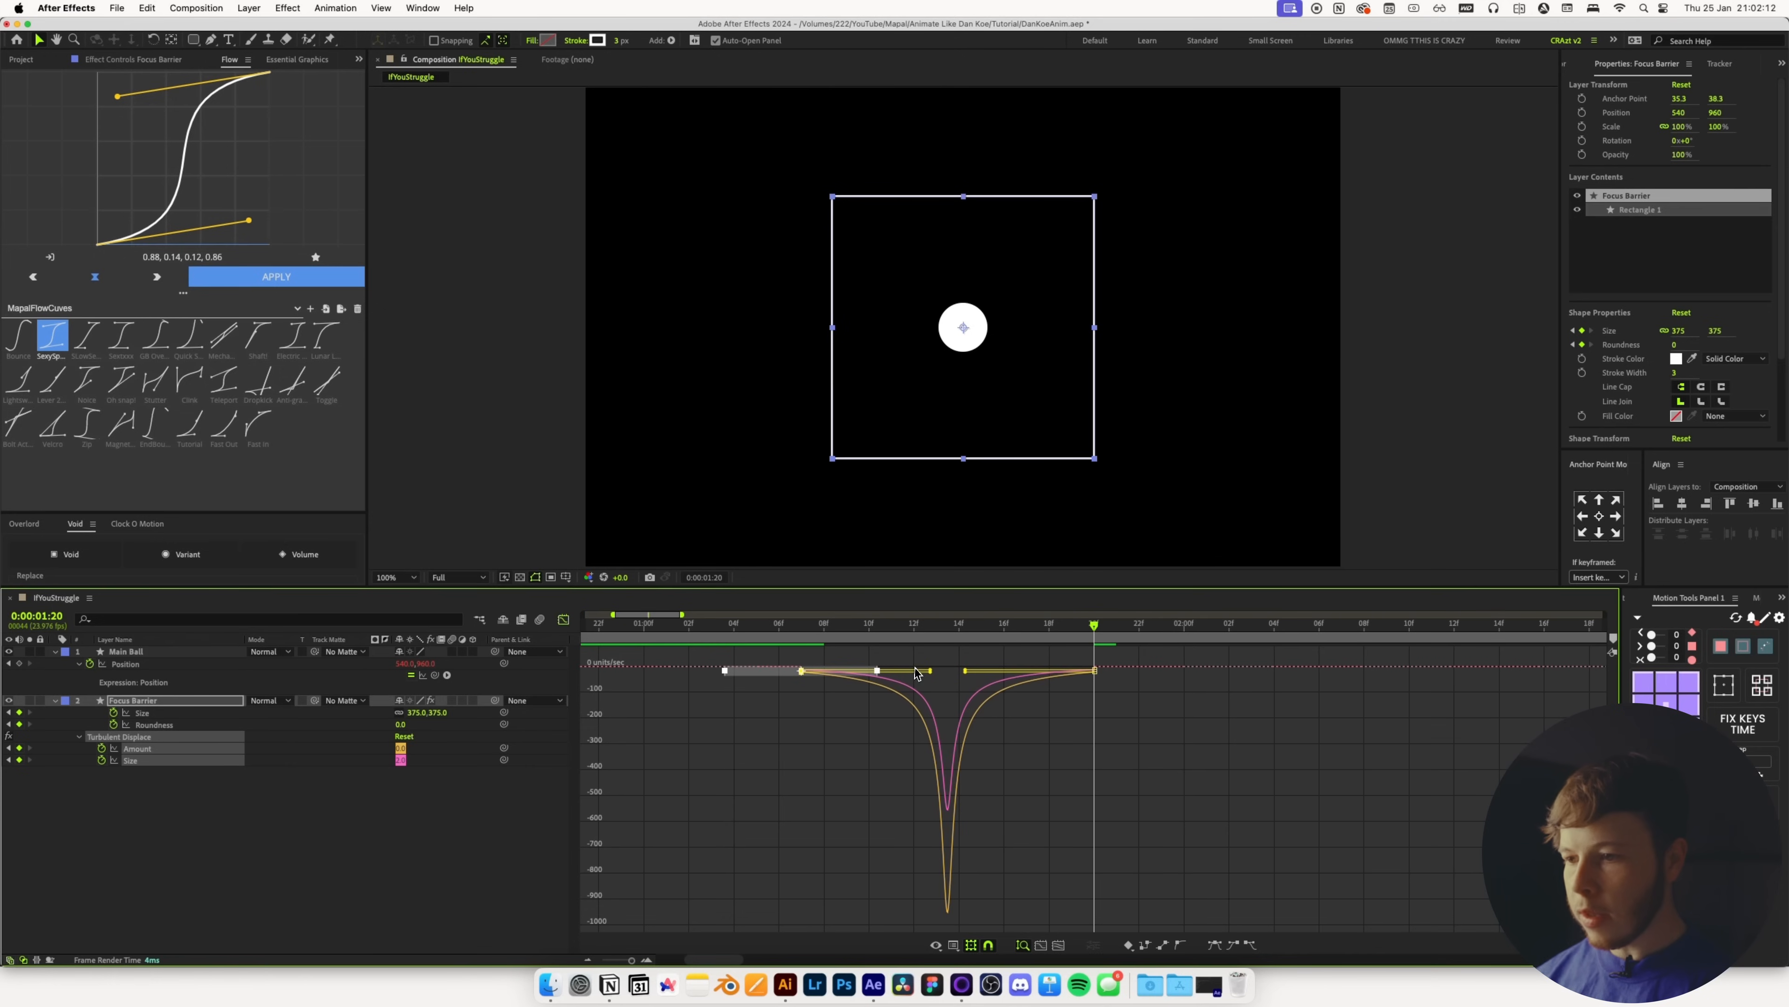
{"action": "left_click_drag", "start_coordinate": [929, 675], "coordinate": [797, 675]}
{"action": "left_click", "coordinate": [563, 619]}
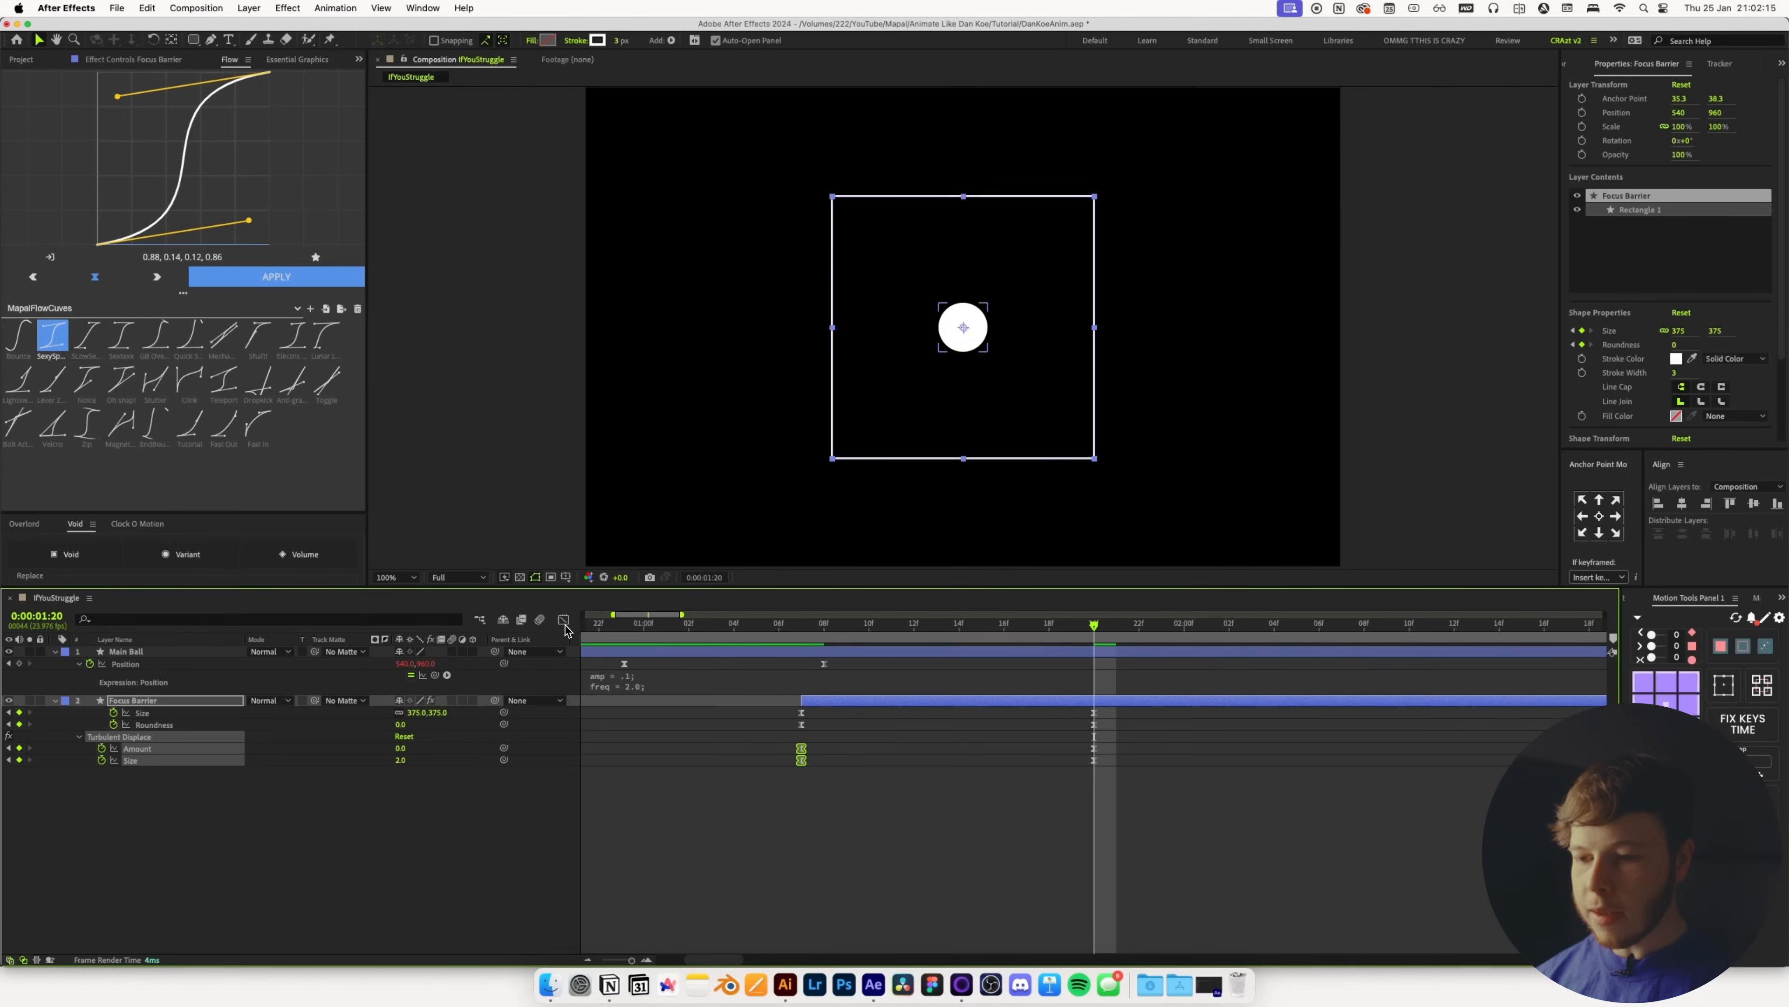
Preview the animation, and lengthen the Focus Barrier's reveal by moving all its ending keyframes slightly later
{"action": "left_click", "coordinate": [582, 960]}
{"action": "left_click", "coordinate": [772, 906]}
{"action": "key", "text": "space"}
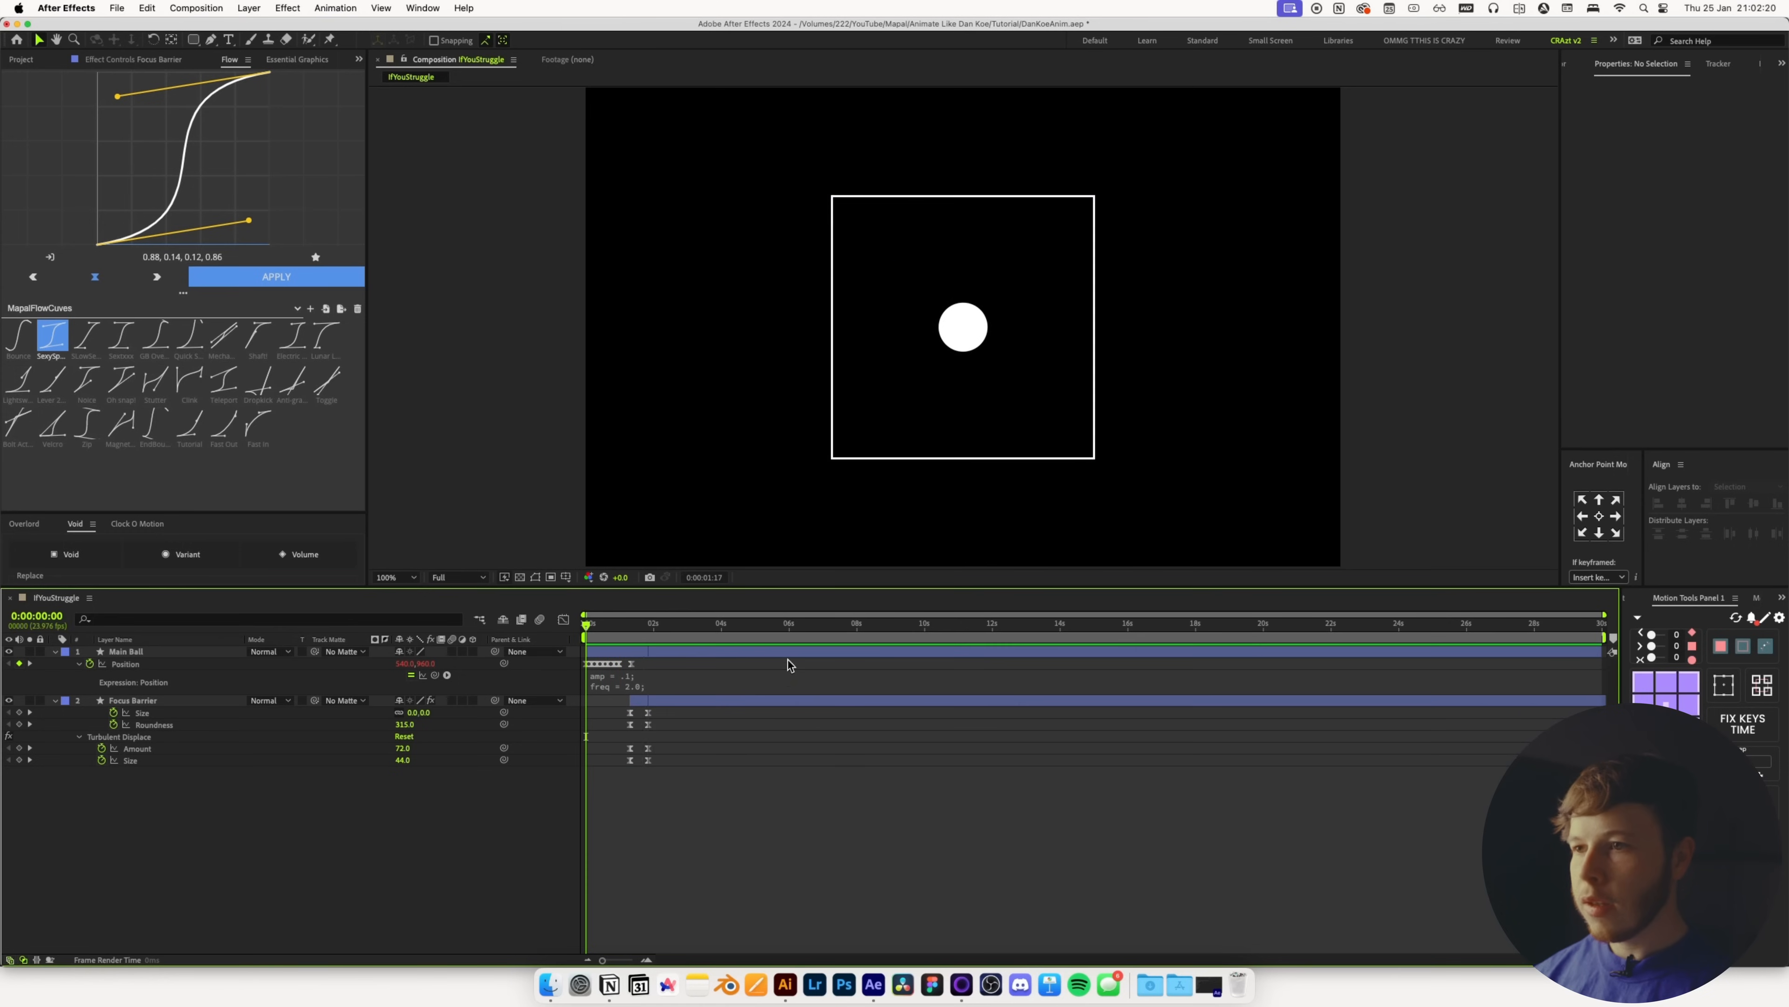
{"action": "key", "text": "comma"}
{"action": "mouse_move", "coordinate": [687, 776]}
{"action": "left_mouse_down"}
{"action": "mouse_move", "coordinate": [623, 708]}
{"action": "mouse_move", "coordinate": [658, 724]}
{"action": "left_mouse_up"}
{"action": "left_click", "coordinate": [676, 776]}
Offset the Turbulent Displace Amount and Size keyframes slightly later than the rectangle path keyframes and check the resulting motion
{"action": "key", "text": "Page_Up"}
{"action": "key", "text": "Page_Up"}
{"action": "key", "text": "comma"}
{"action": "left_click_drag", "start_coordinate": [682, 798], "coordinate": [624, 743]}
{"action": "left_click", "coordinate": [654, 735]}
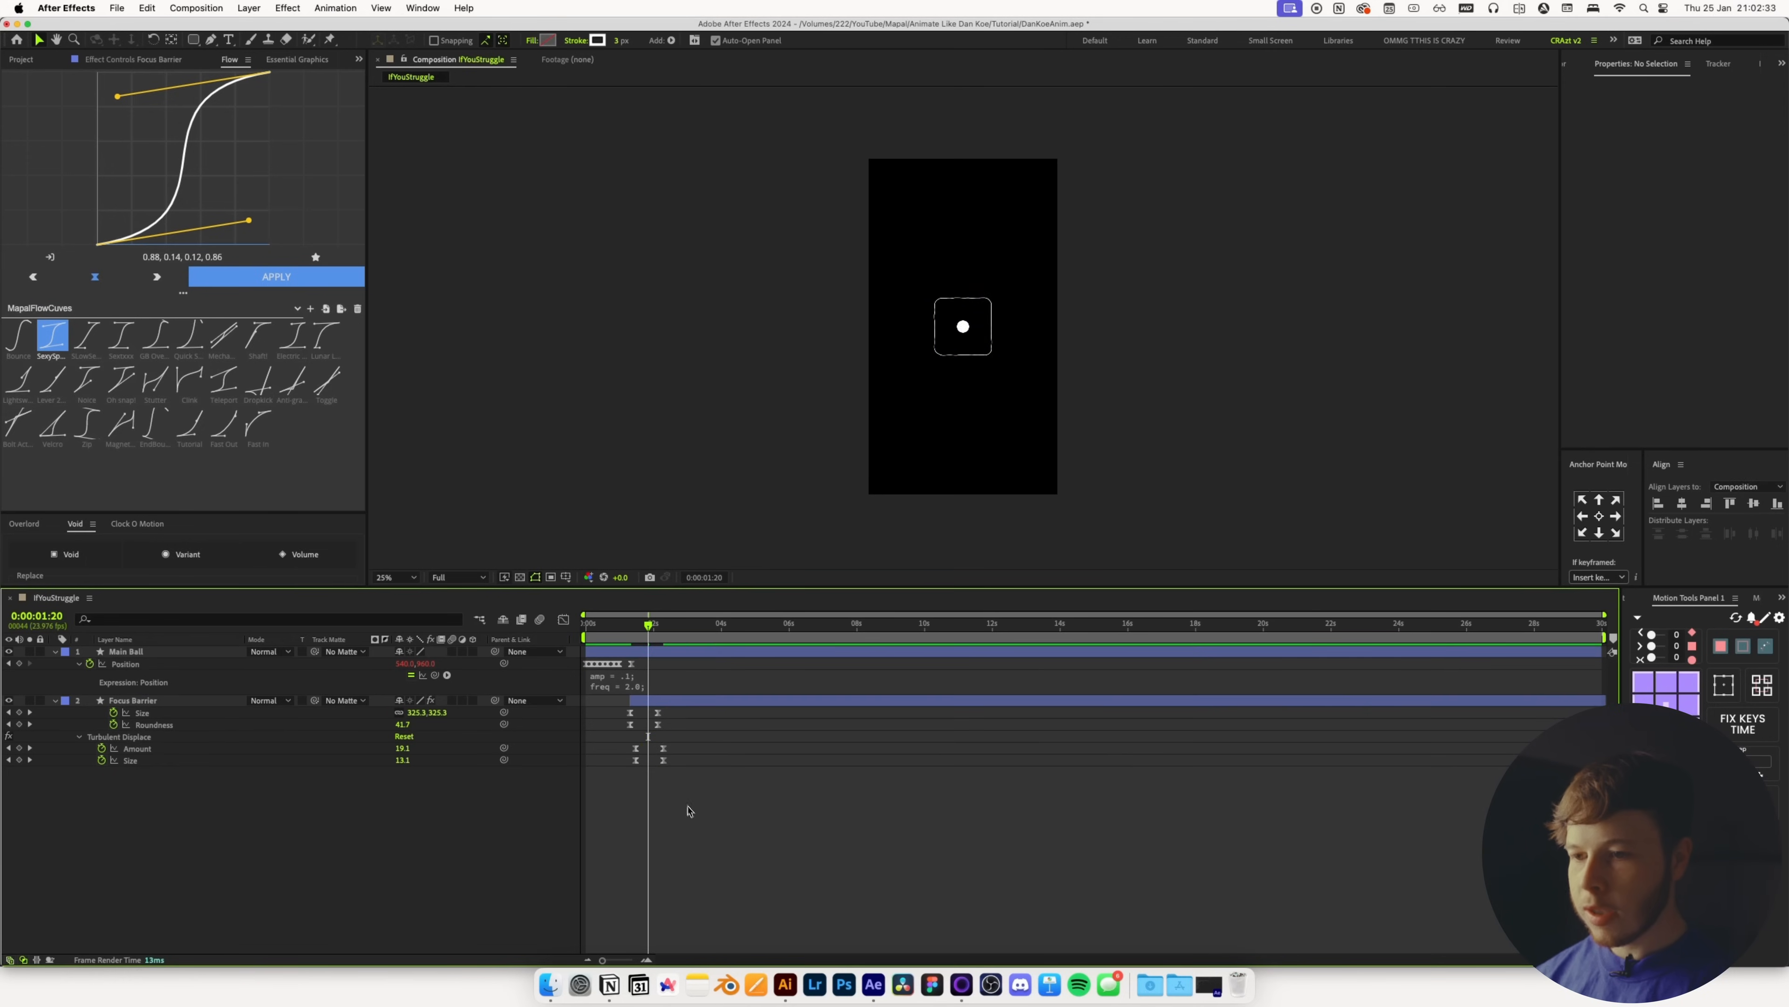
{"action": "mouse_move", "coordinate": [635, 630]}
{"action": "left_mouse_down"}
{"action": "mouse_move", "coordinate": [647, 638]}
{"action": "mouse_move", "coordinate": [599, 638]}
{"action": "mouse_move", "coordinate": [649, 640]}
{"action": "left_mouse_up"}
{"action": "key", "text": "period"}
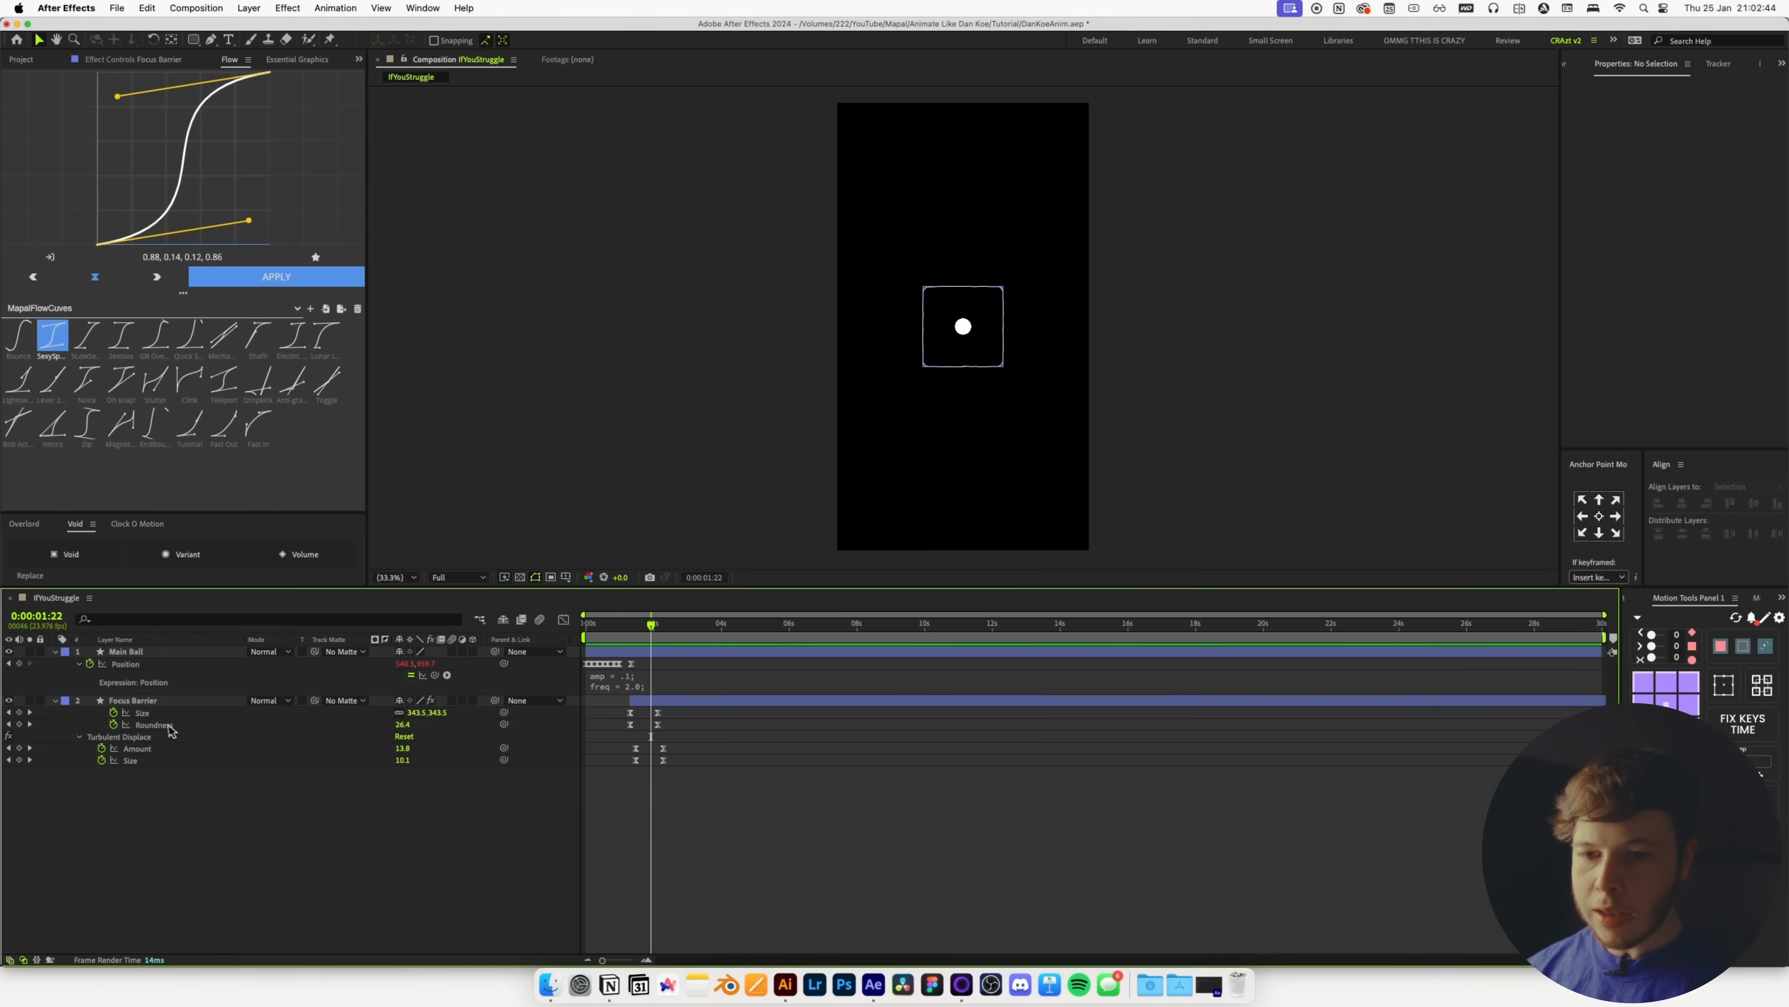
Duplicate the Focus Barrier layer and rename the copy Focus Barrier Inside
{"action": "left_click", "coordinate": [185, 705]}
{"action": "key", "text": "super+d"}
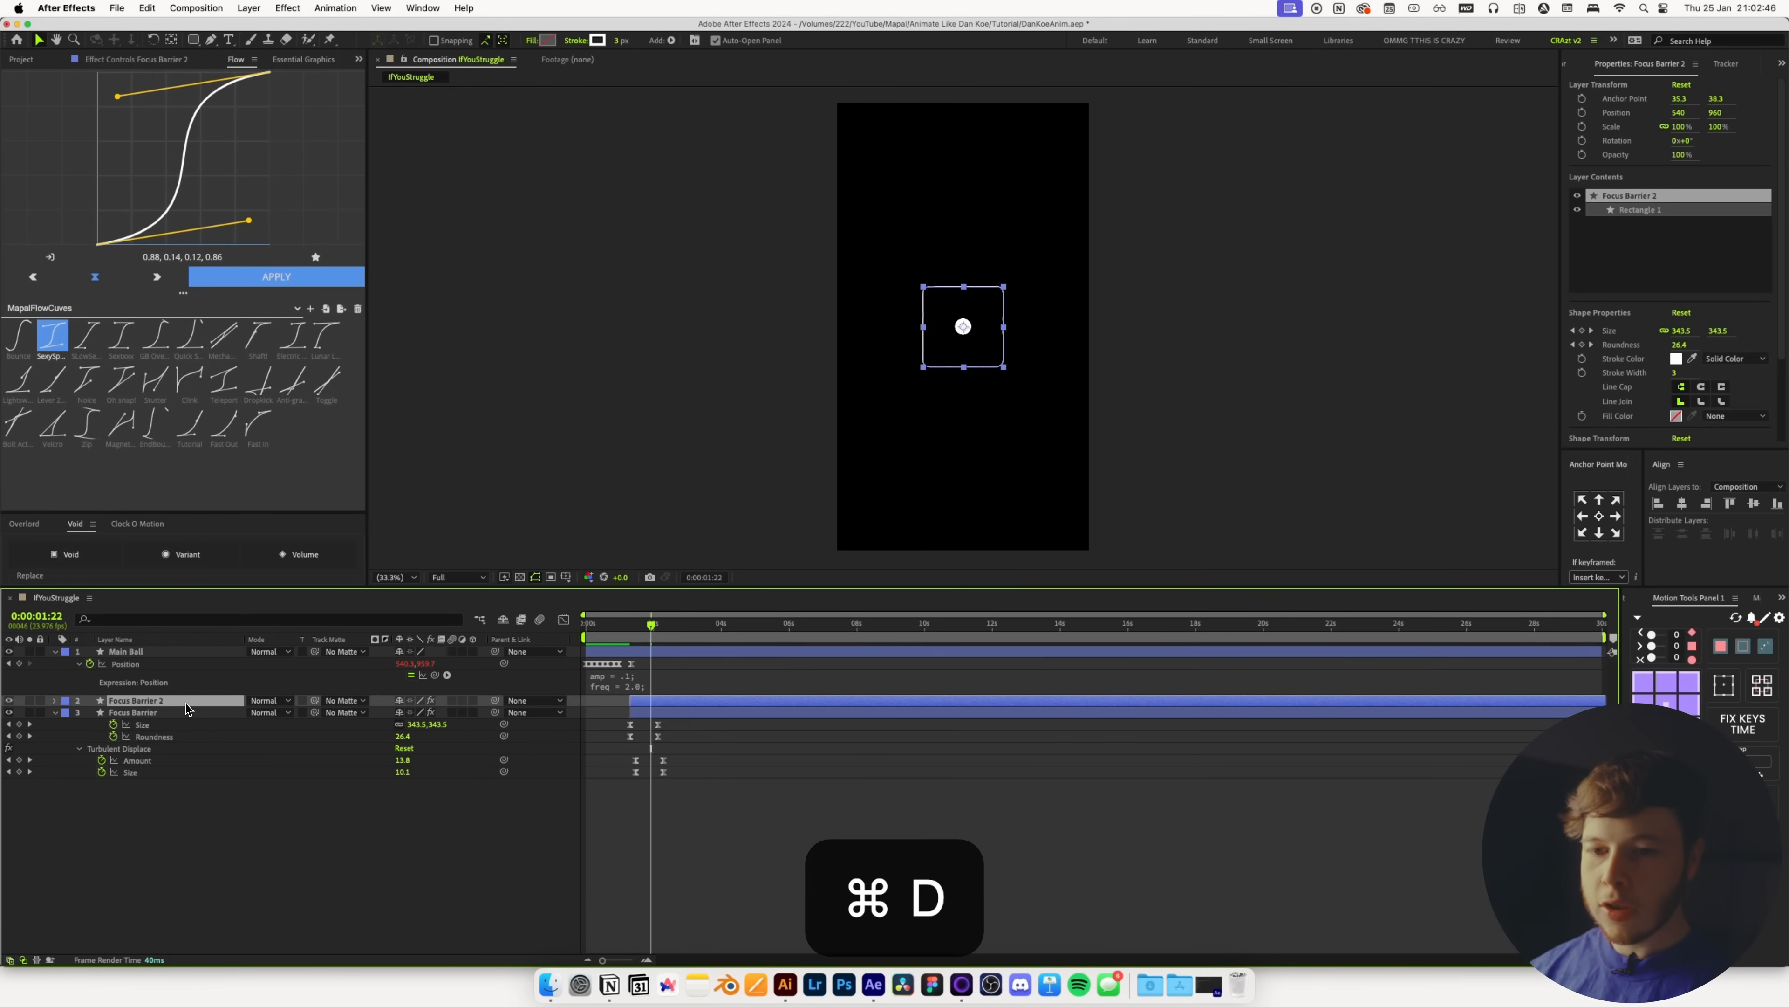
{"action": "key", "text": "Return"}
{"action": "key", "text": "Right"}
{"action": "key", "text": "BackSpace"}
{"action": "key", "text": "BackSpace"}
{"action": "type", "text": "Ins"}
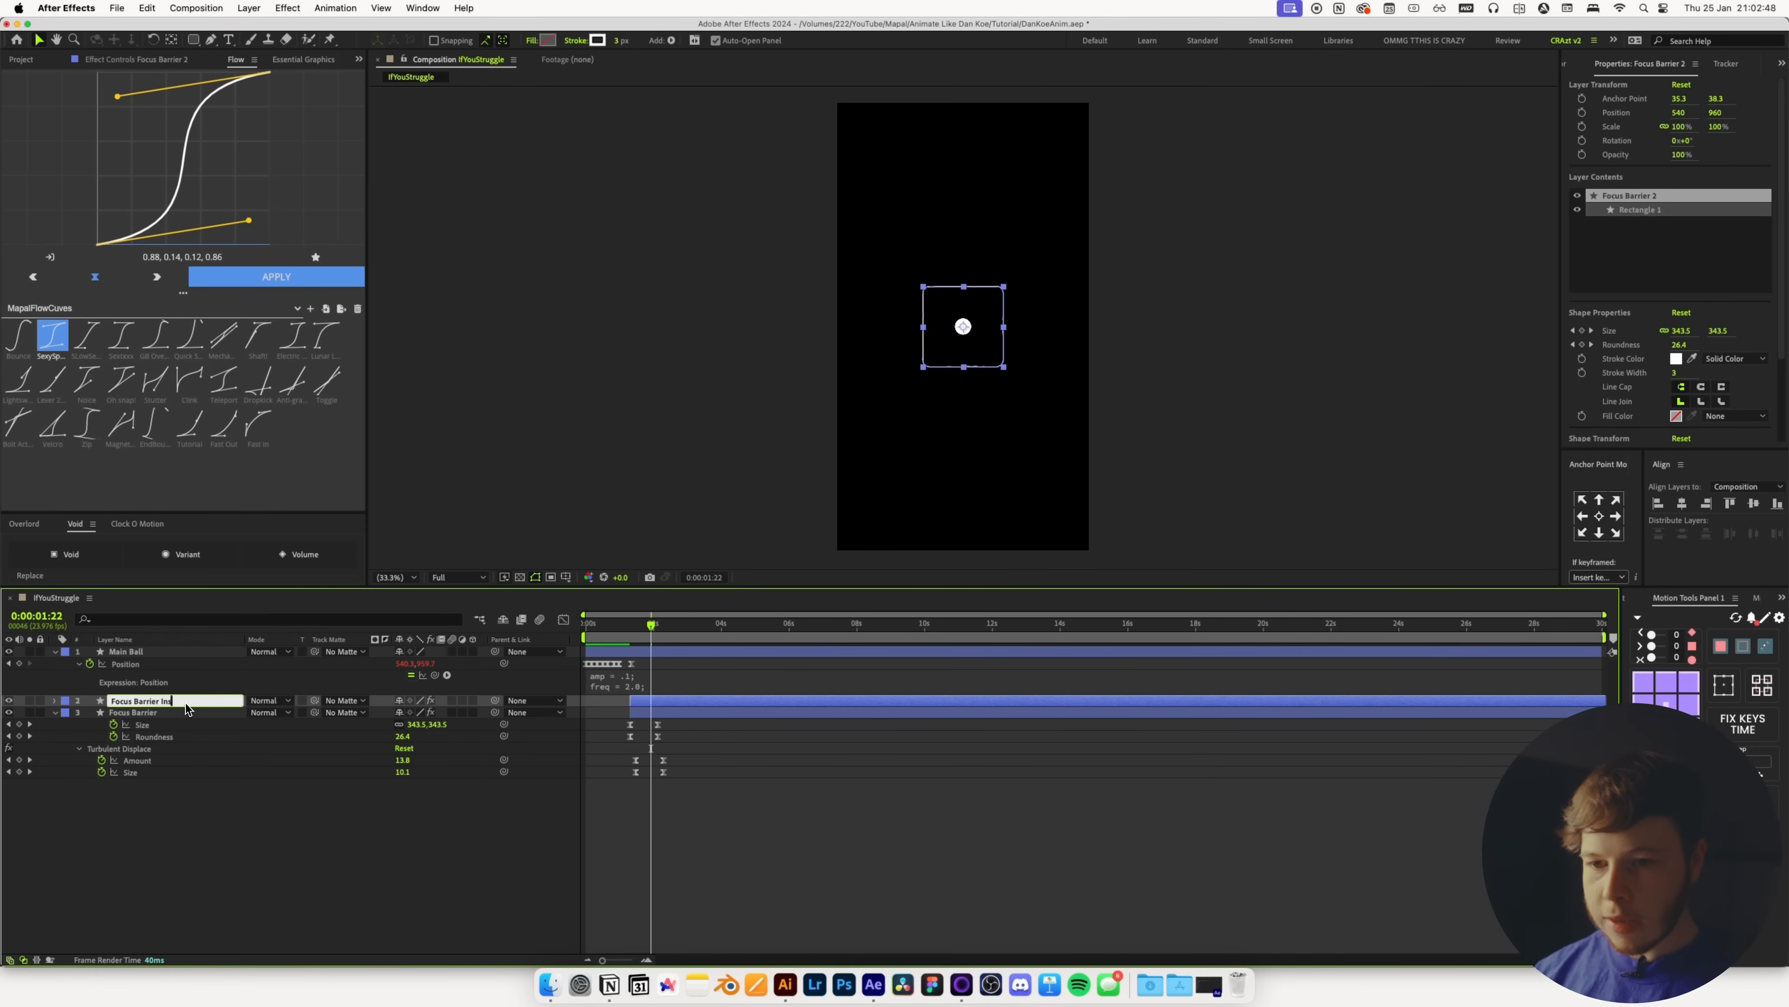
{"action": "type", "text": "ide"}
{"action": "key", "text": "Return"}
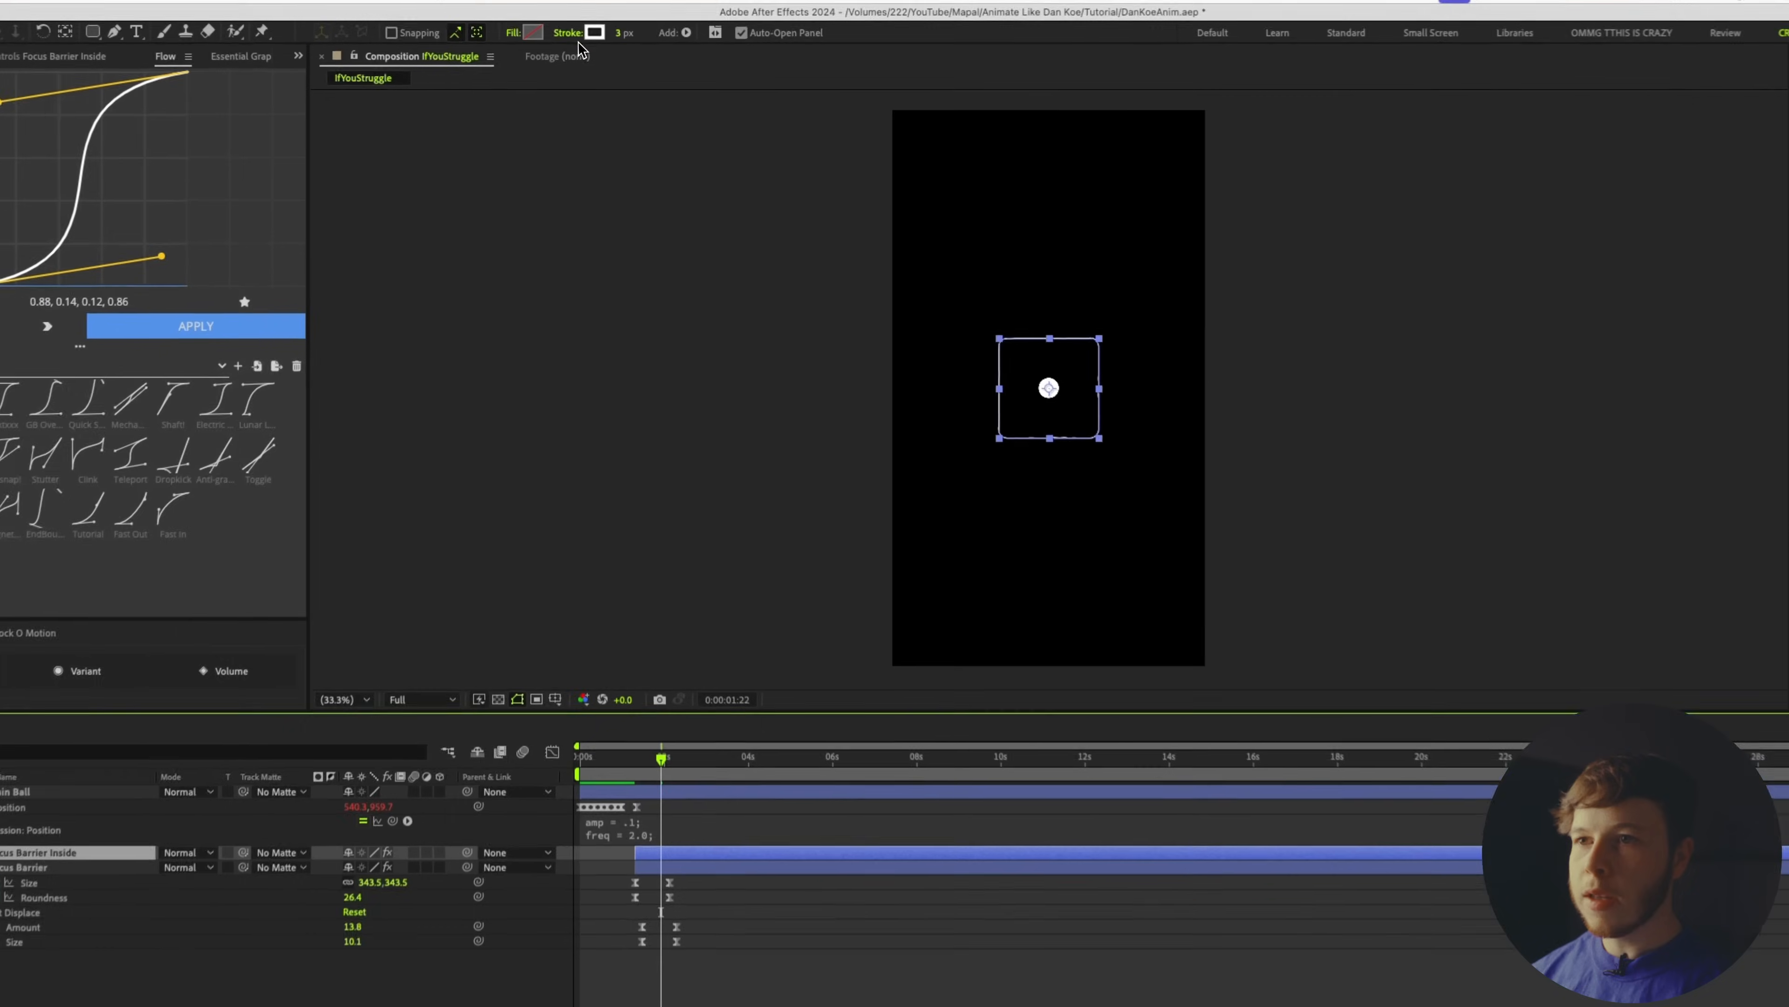
Give Focus Barrier Inside no stroke and a solid white FFFFFF fill, and move its layer below Focus Barrier
{"action": "left_click", "coordinate": [577, 39]}
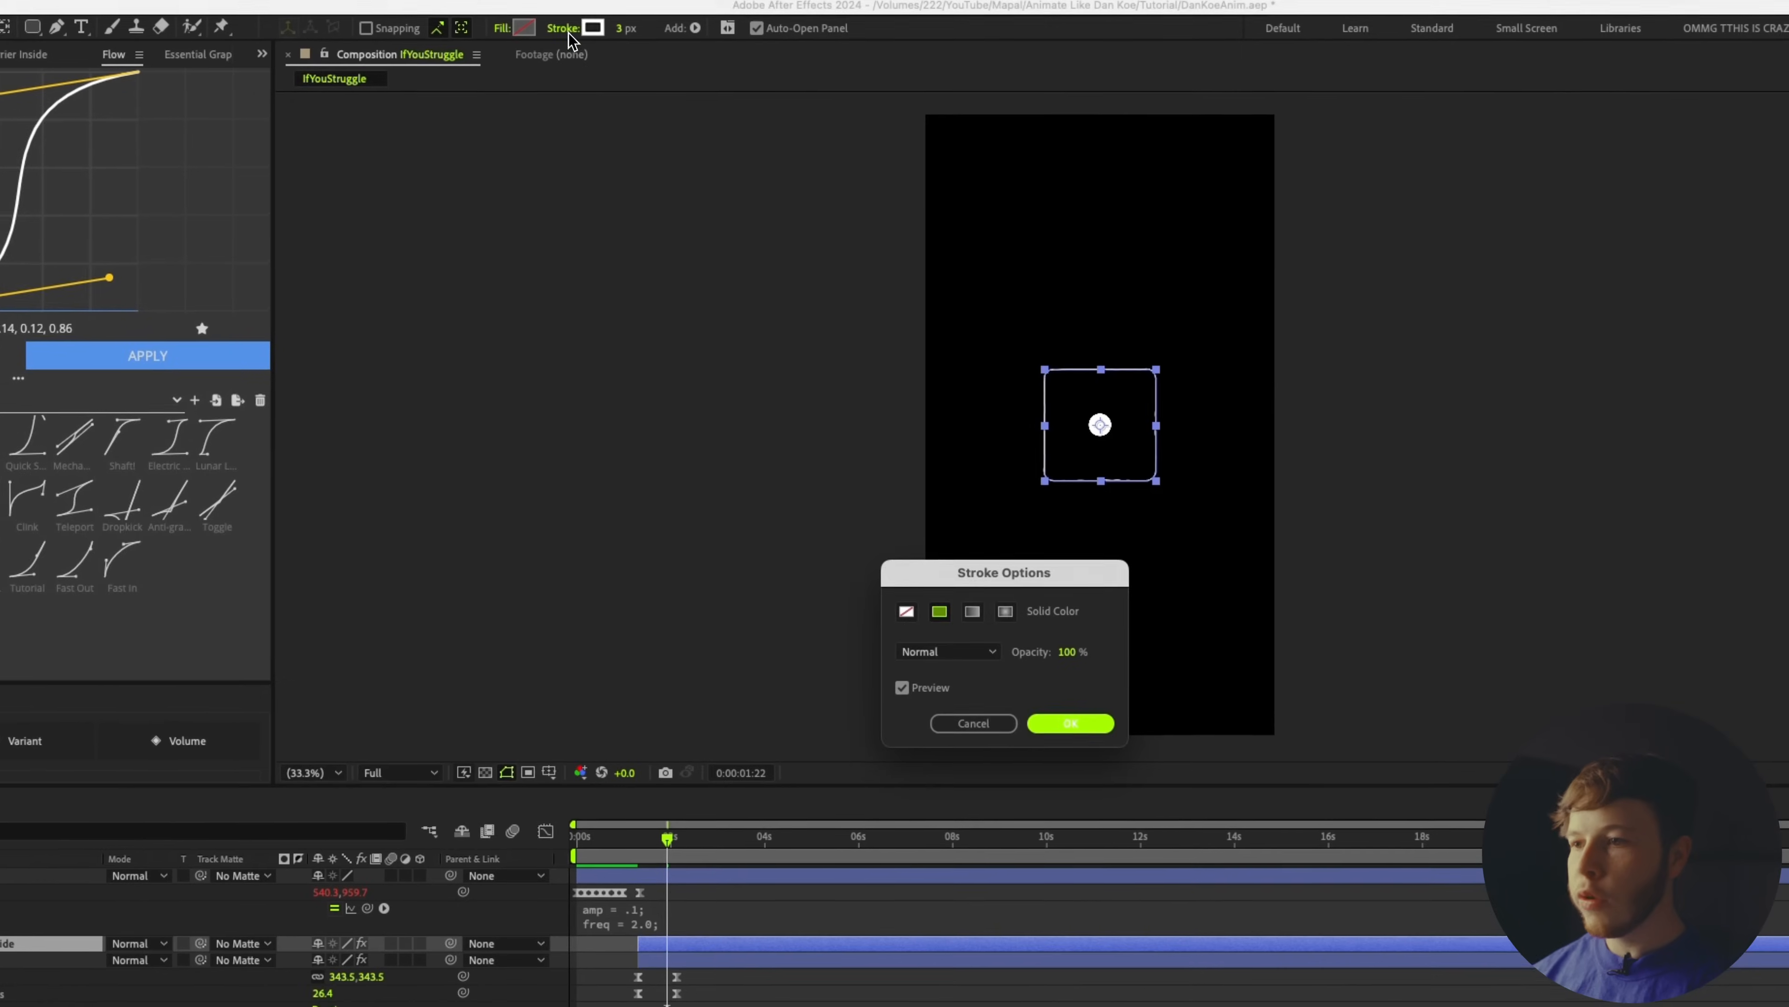
{"action": "left_click", "coordinate": [906, 610]}
{"action": "left_click", "coordinate": [1069, 722]}
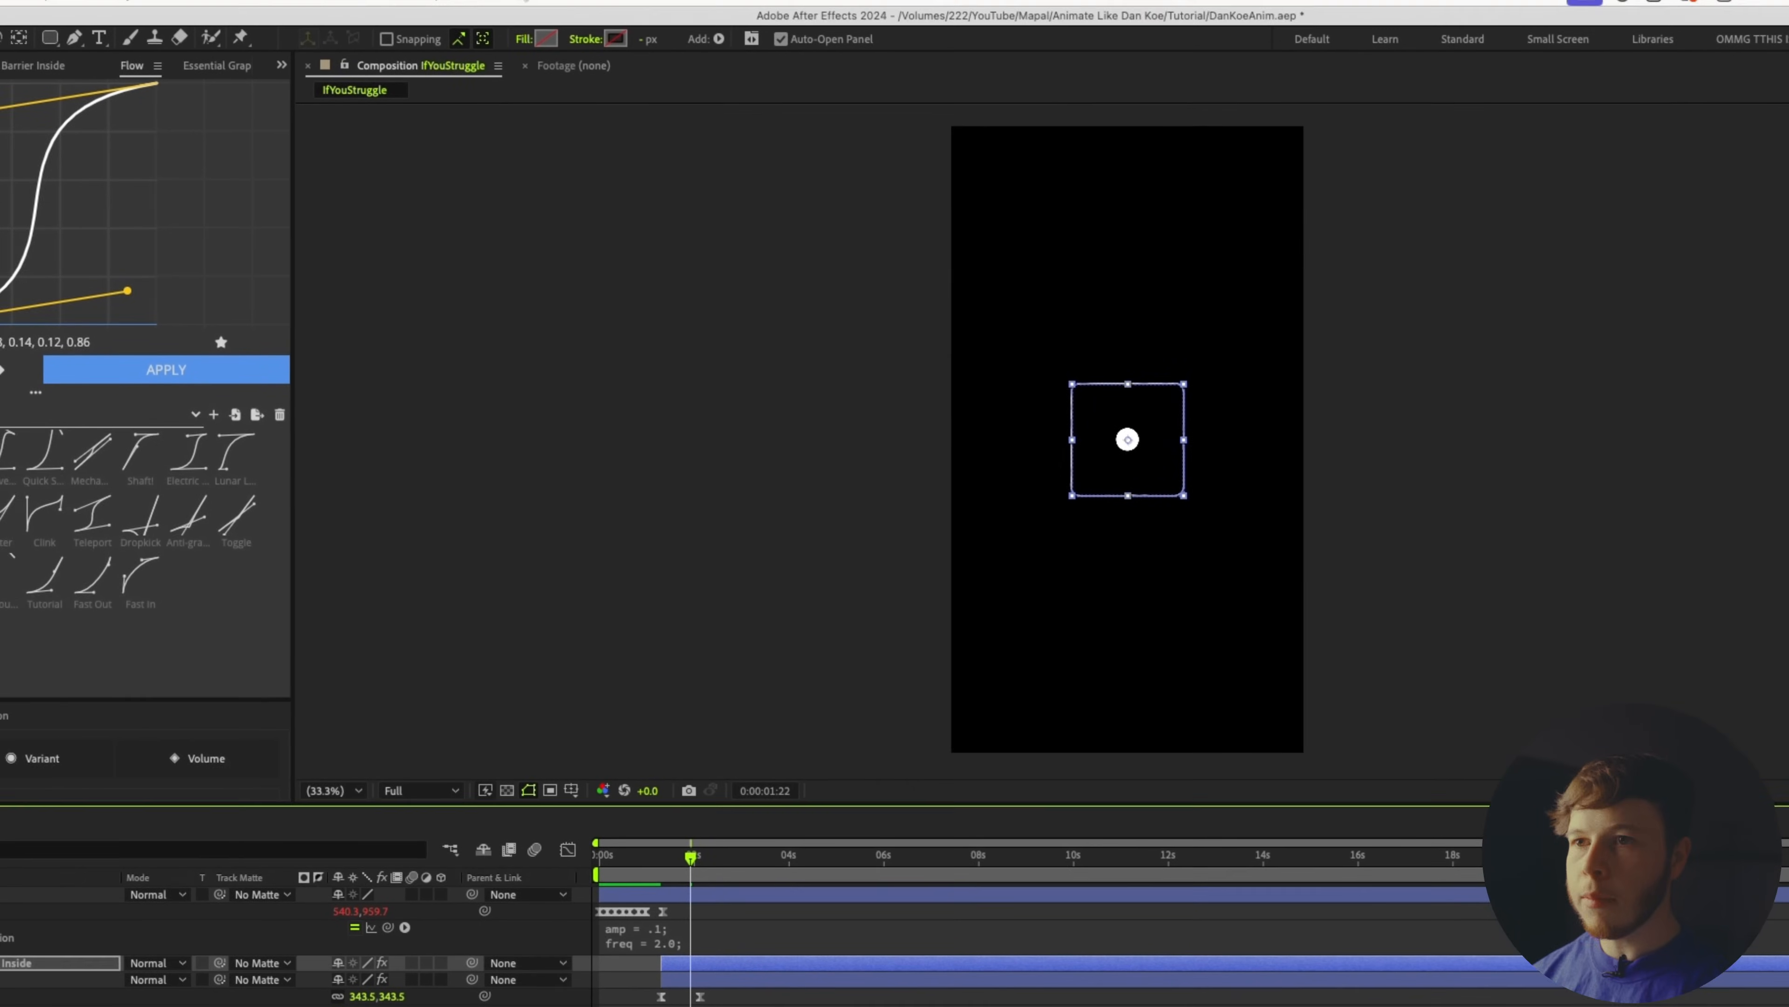
{"action": "left_click", "coordinate": [547, 38]}
{"action": "left_click_drag", "start_coordinate": [962, 669], "coordinate": [735, 492]}
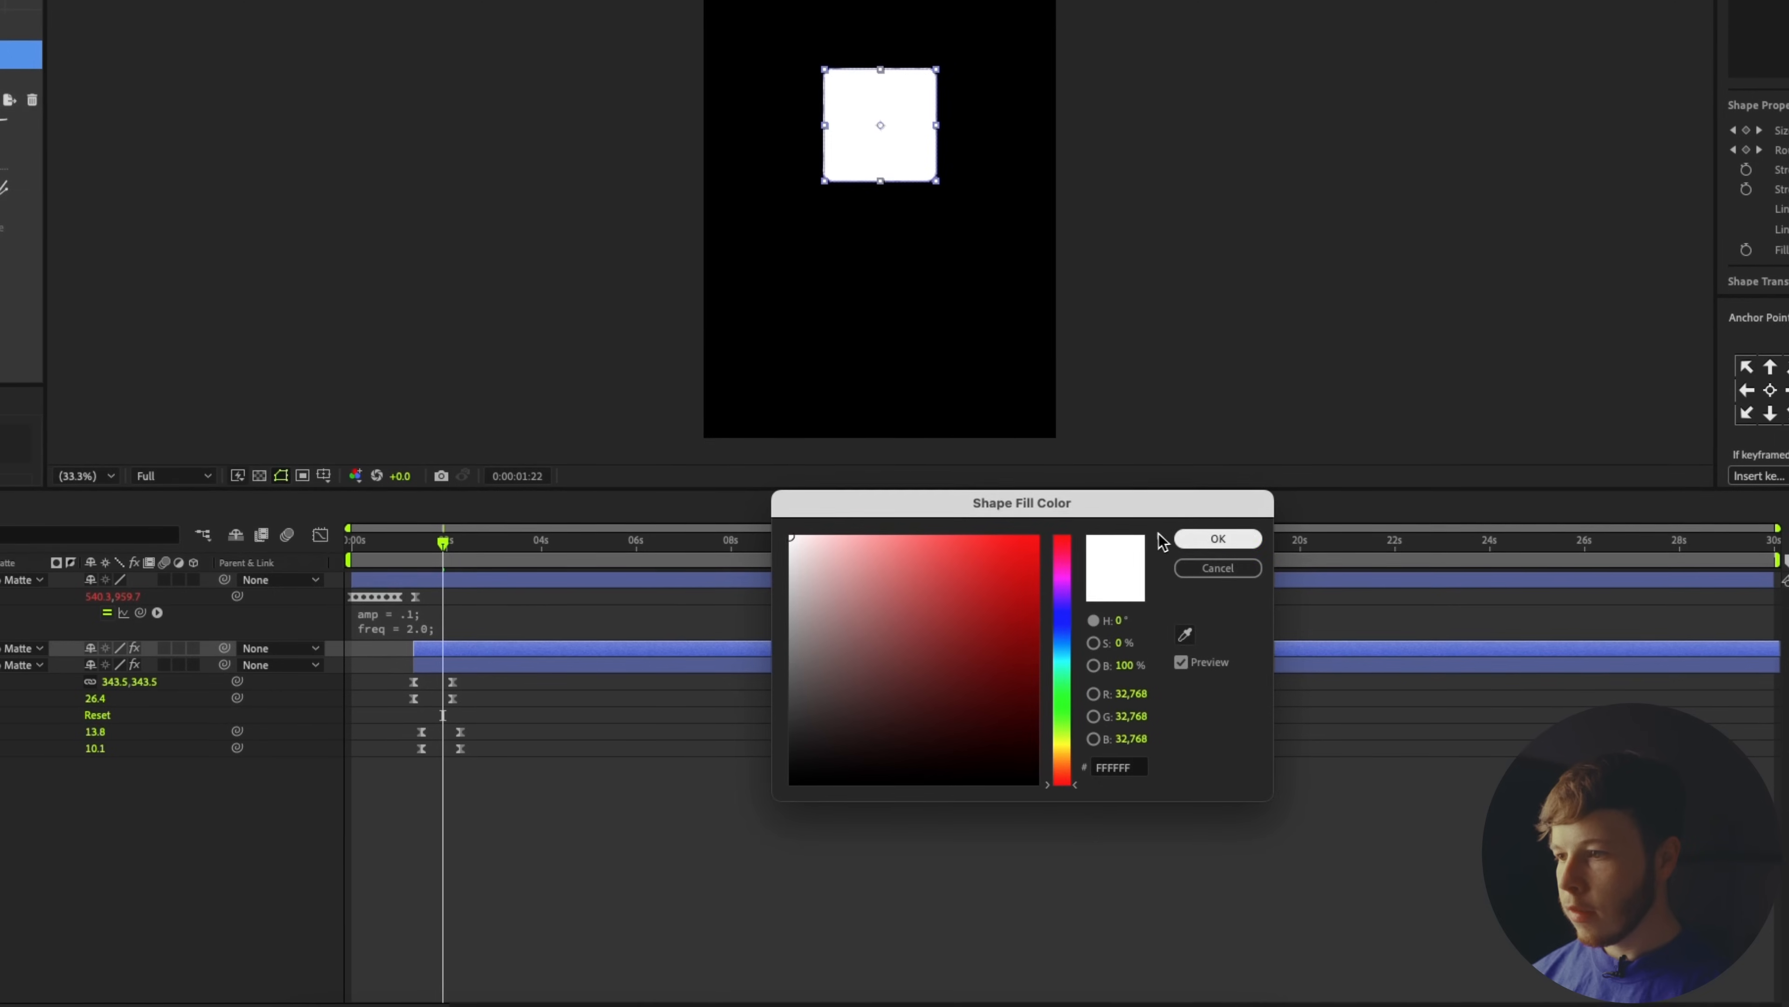
{"action": "left_click", "coordinate": [1218, 539]}
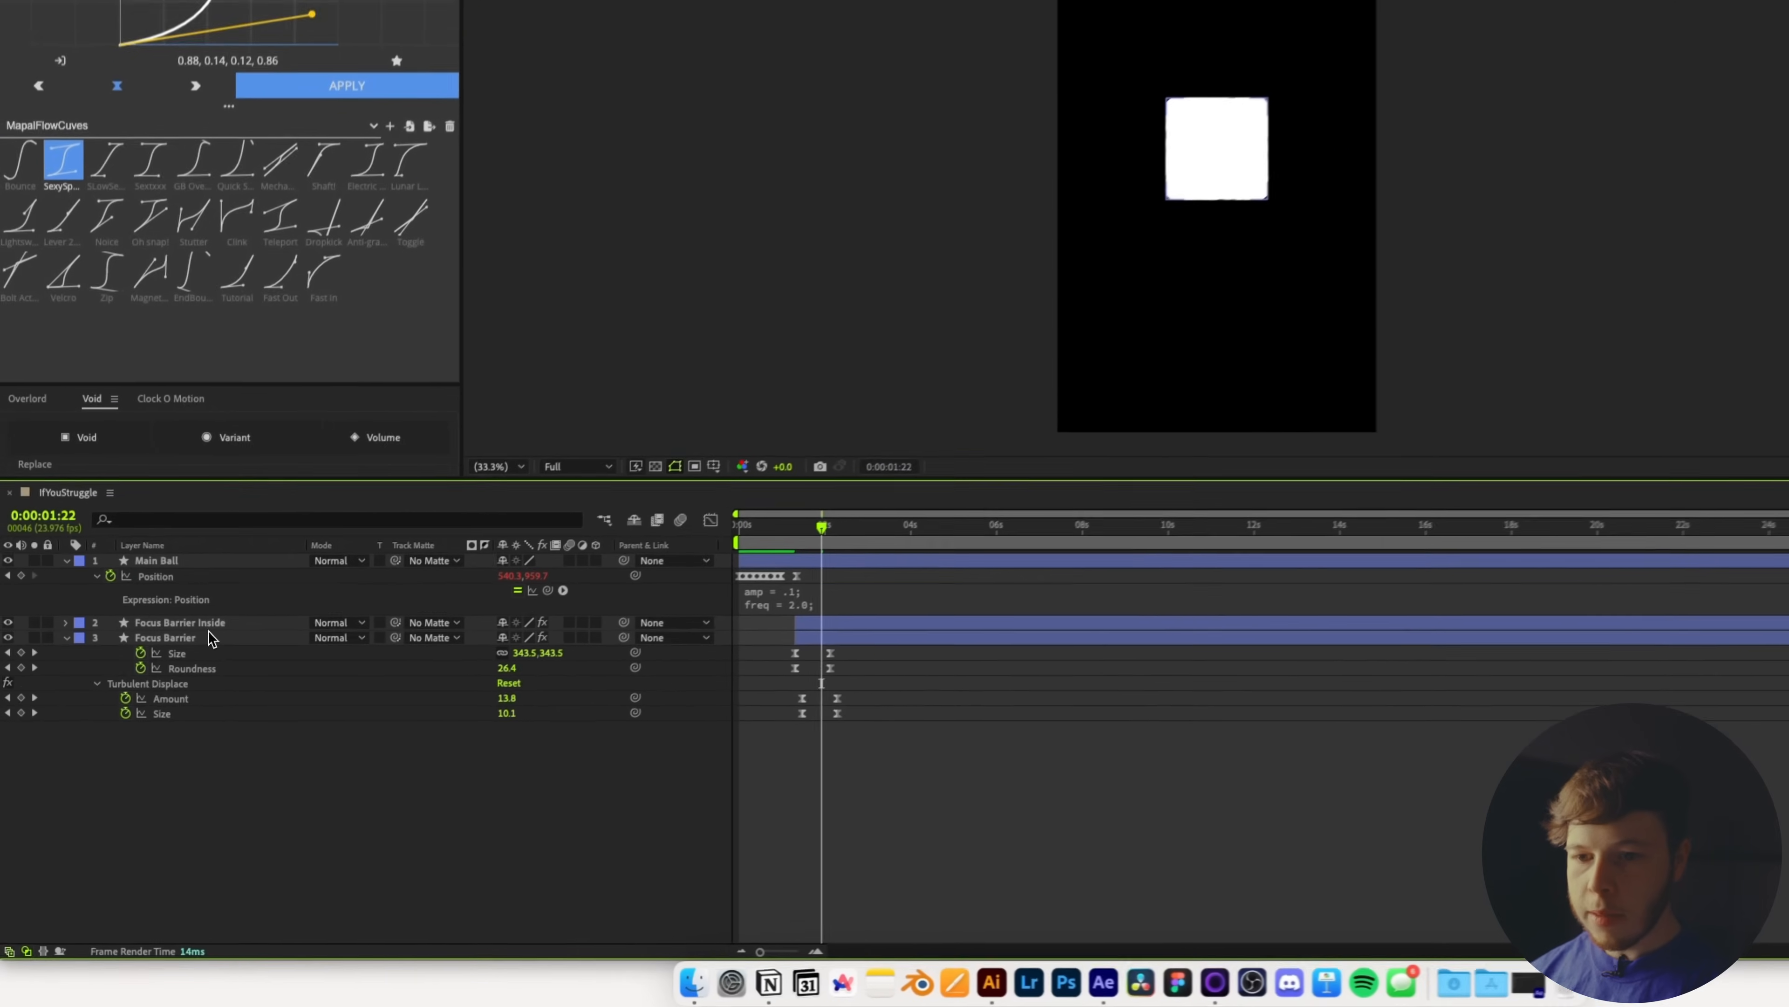
{"action": "left_click_drag", "start_coordinate": [205, 624], "coordinate": [196, 780]}
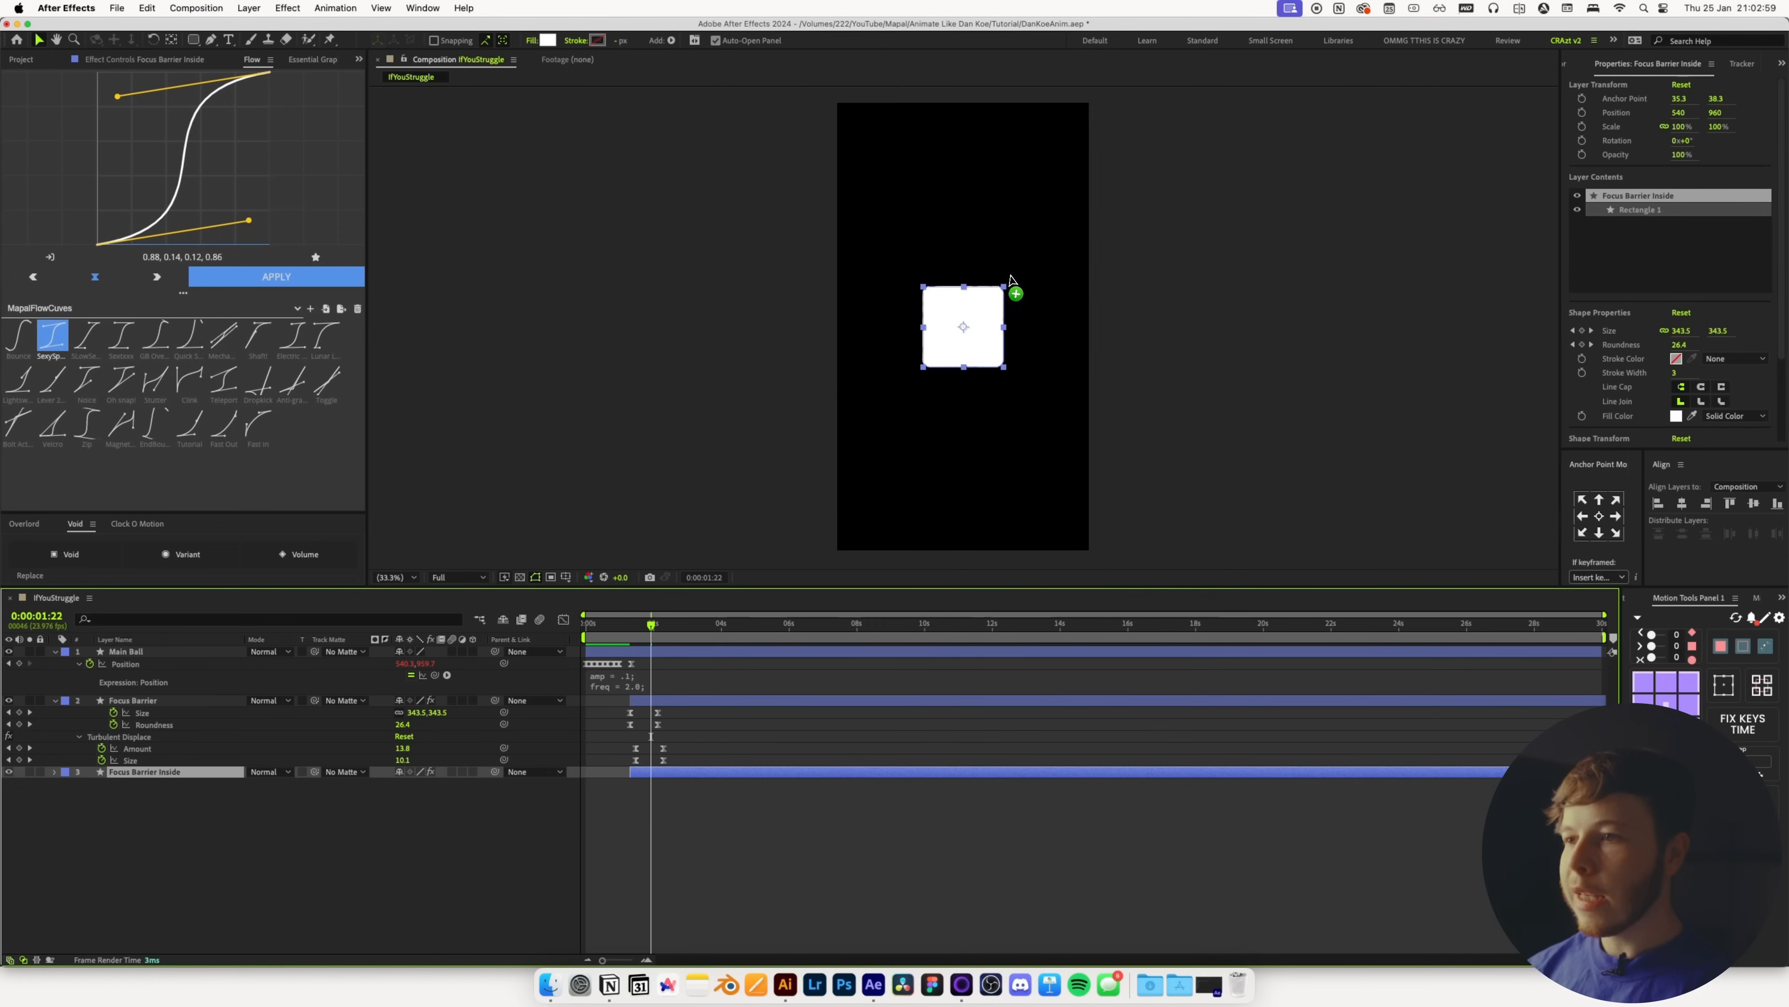
Start keyframing the opacity of Focus Barrier Inside at 0:00:01:07 with a value of 0%
{"action": "key", "text": "slash"}
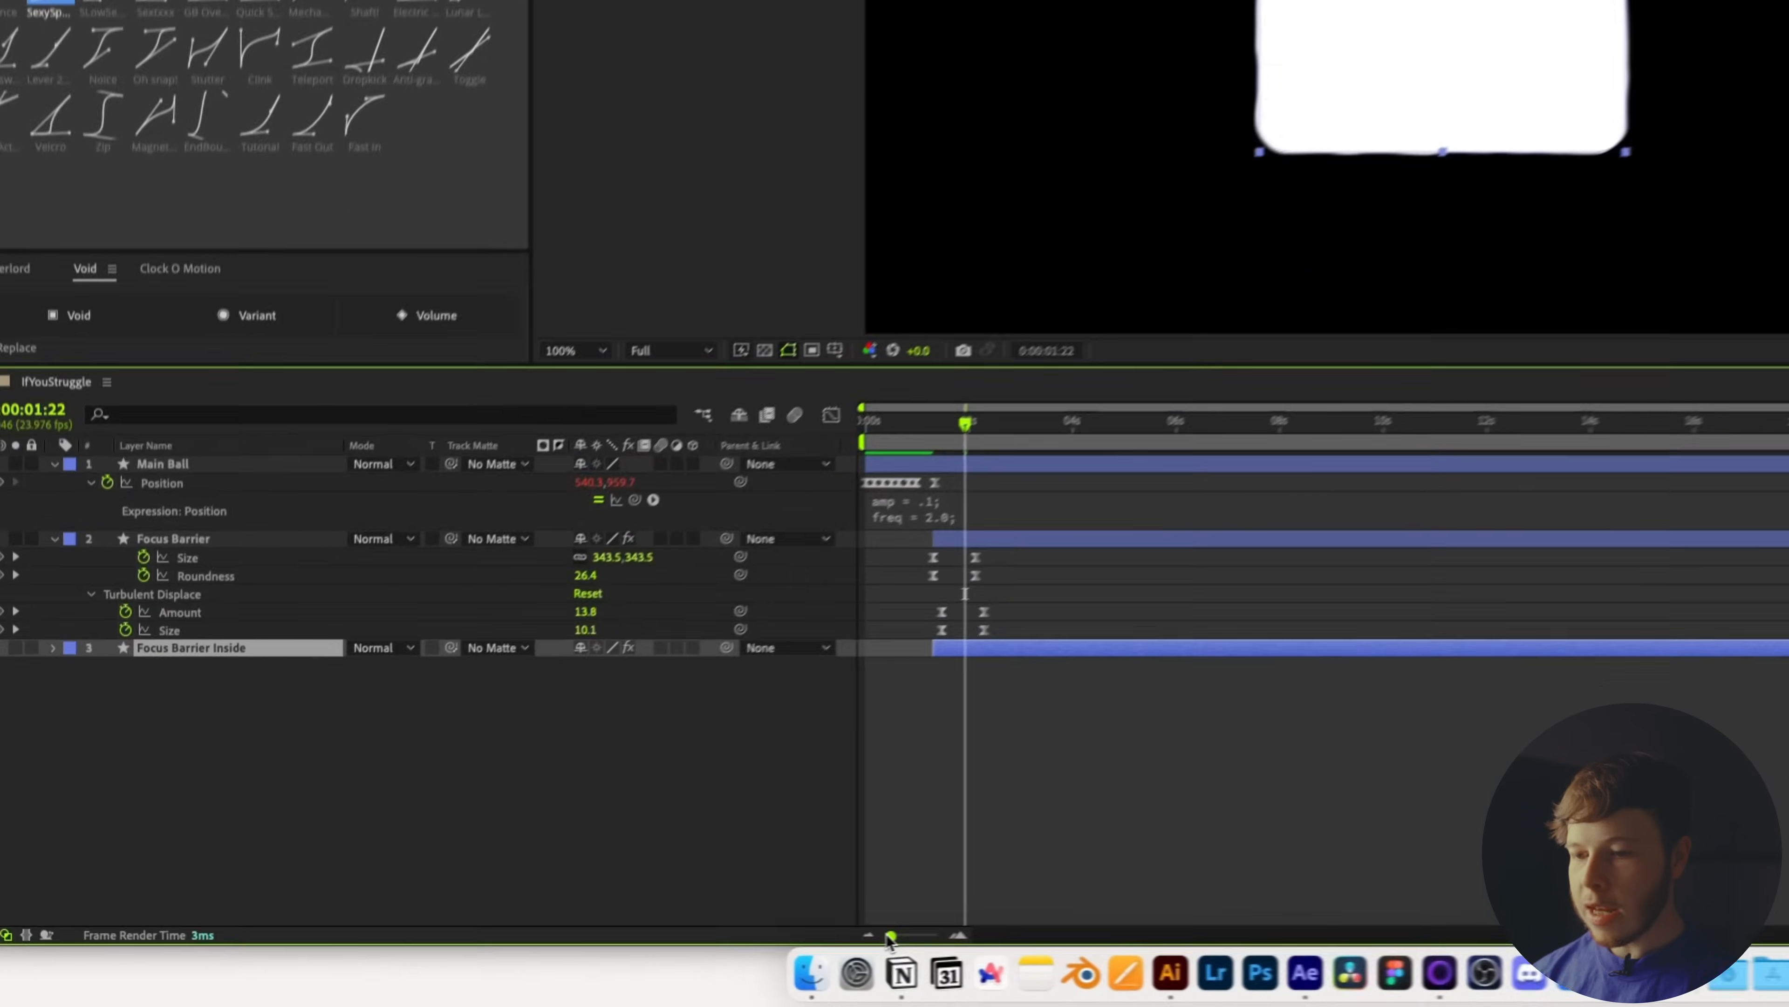
{"action": "left_click_drag", "start_coordinate": [601, 960], "coordinate": [618, 959]}
{"action": "key", "text": "t"}
{"action": "left_click_drag", "start_coordinate": [1339, 268], "coordinate": [1288, 293]}
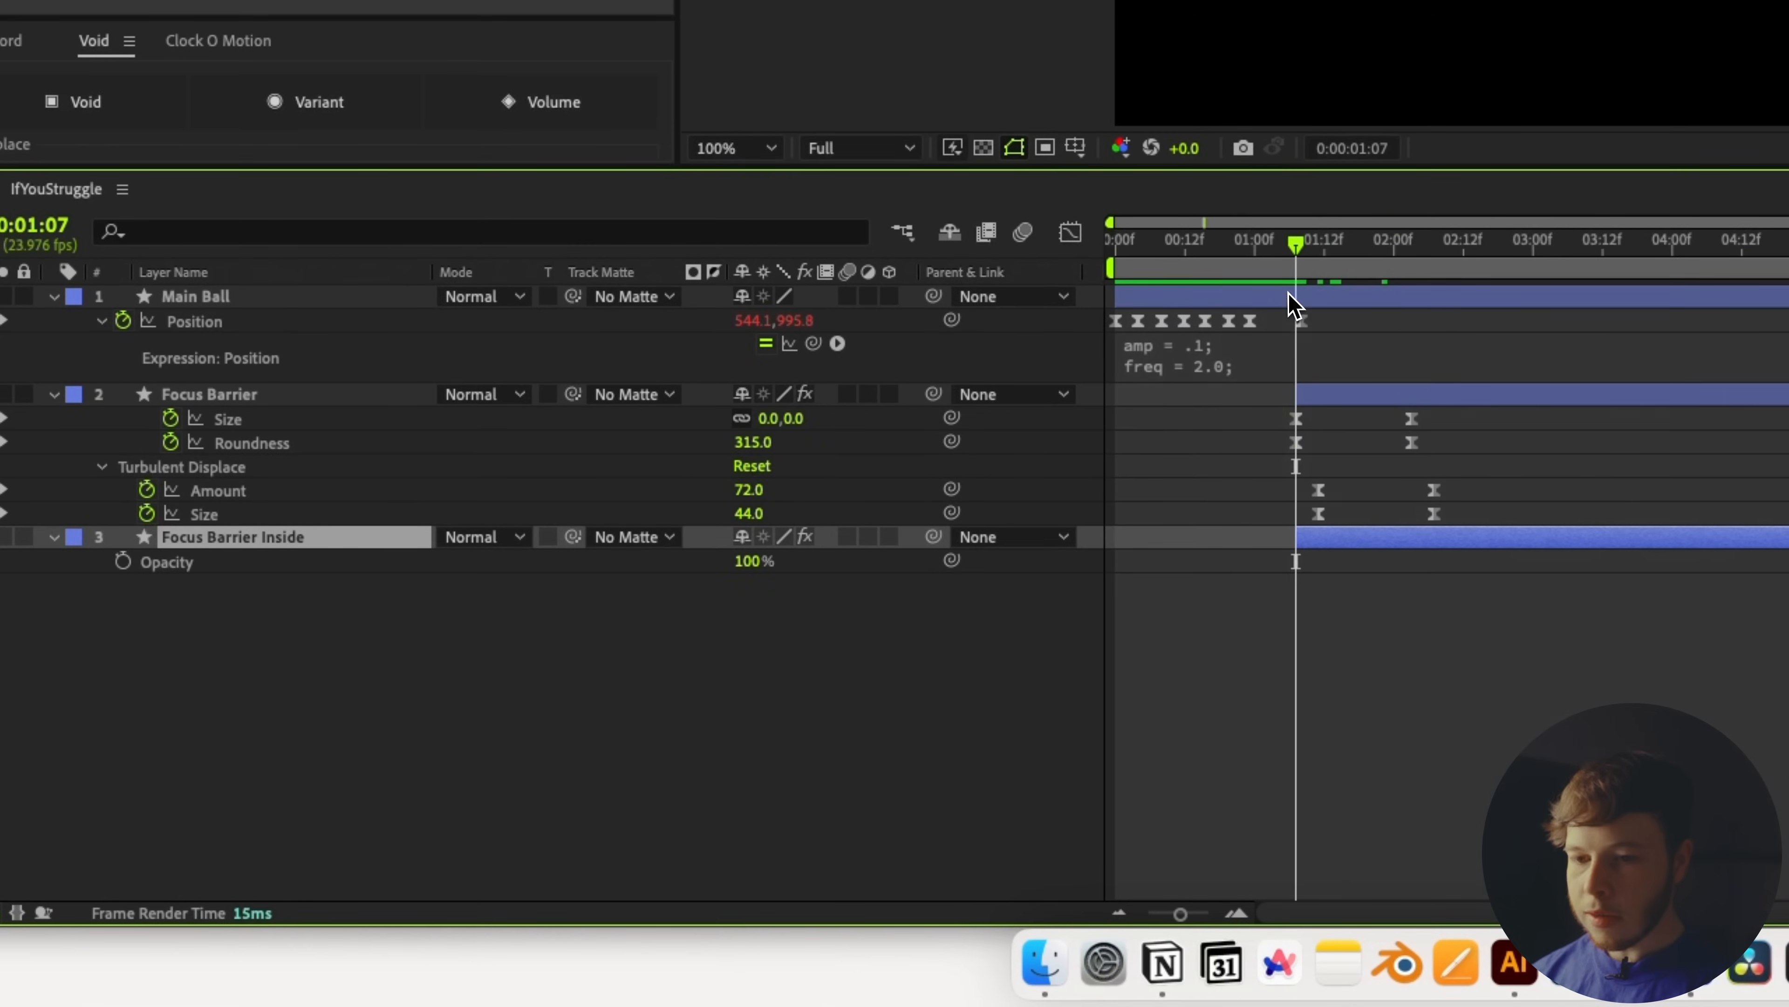
{"action": "left_click", "coordinate": [122, 561]}
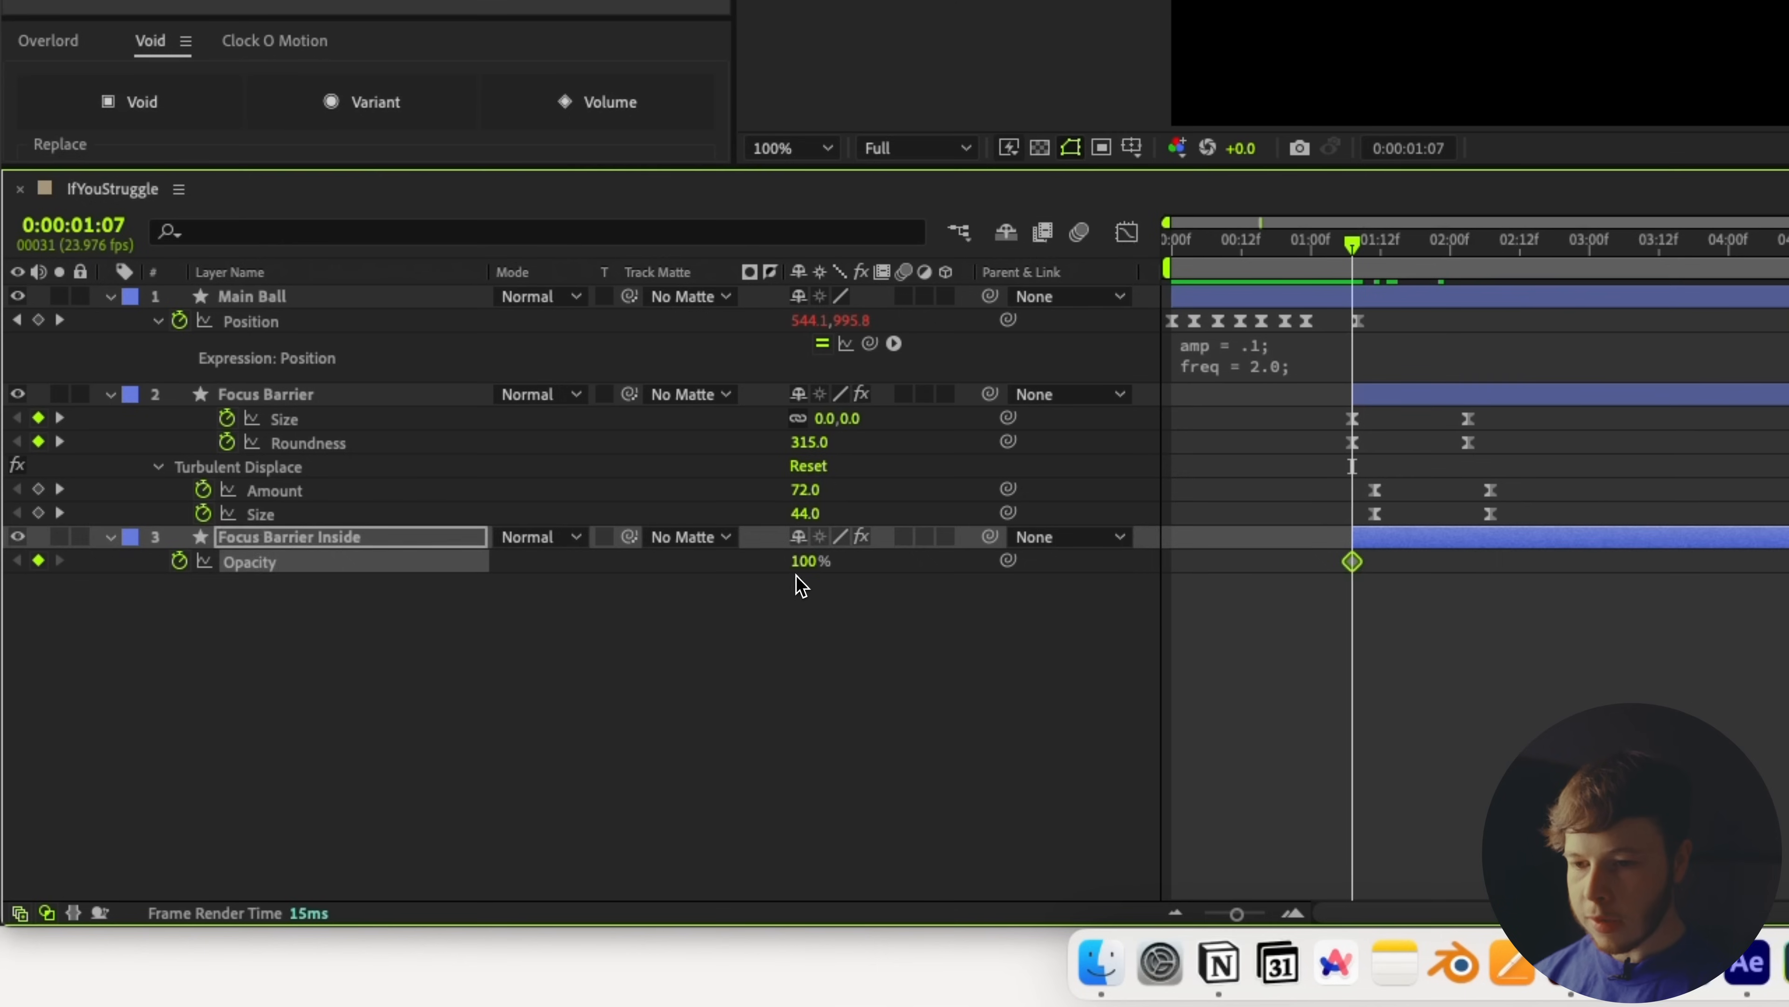
{"action": "left_click", "coordinate": [807, 562]}
{"action": "type", "text": "0"}
{"action": "key", "text": "Return"}
Keyframe the Focus Barrier Inside opacity frame by frame: 30% at 0:00:01:08, 70% at 0:00:01:09 and 30% at 0:00:01:10
{"action": "key", "text": "super+Right"}
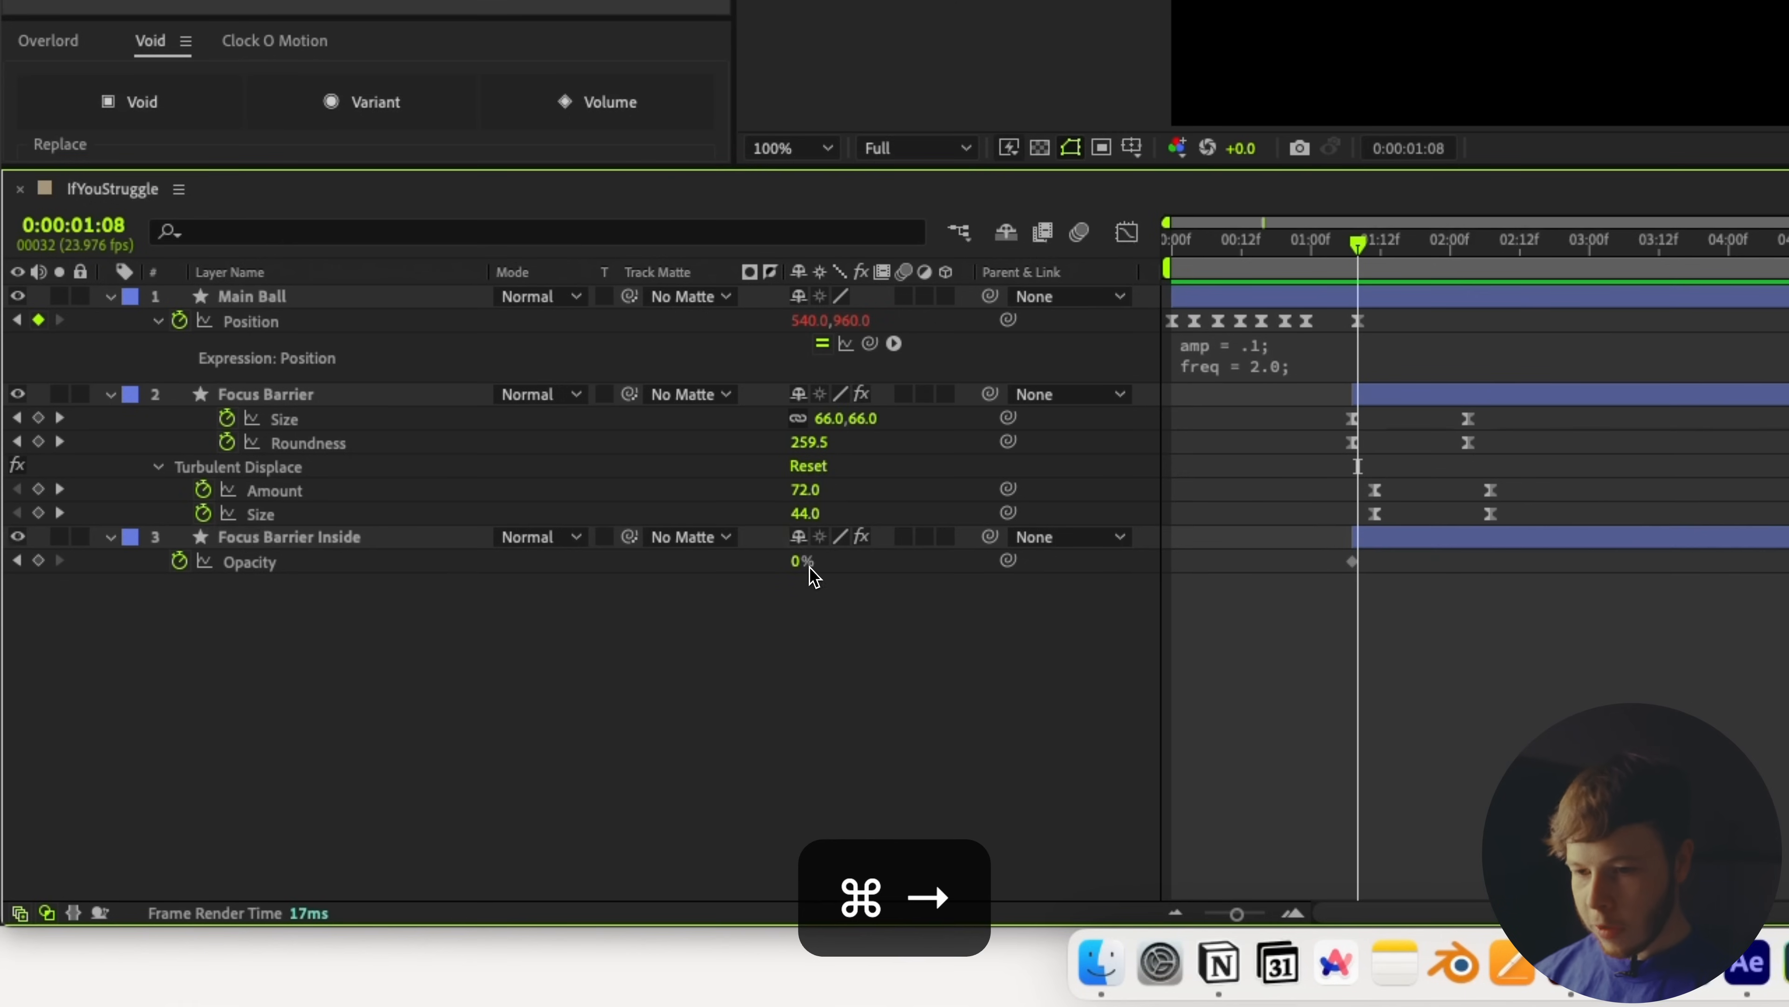
{"action": "left_click", "coordinate": [799, 563]}
{"action": "type", "text": "30"}
{"action": "key", "text": "Return"}
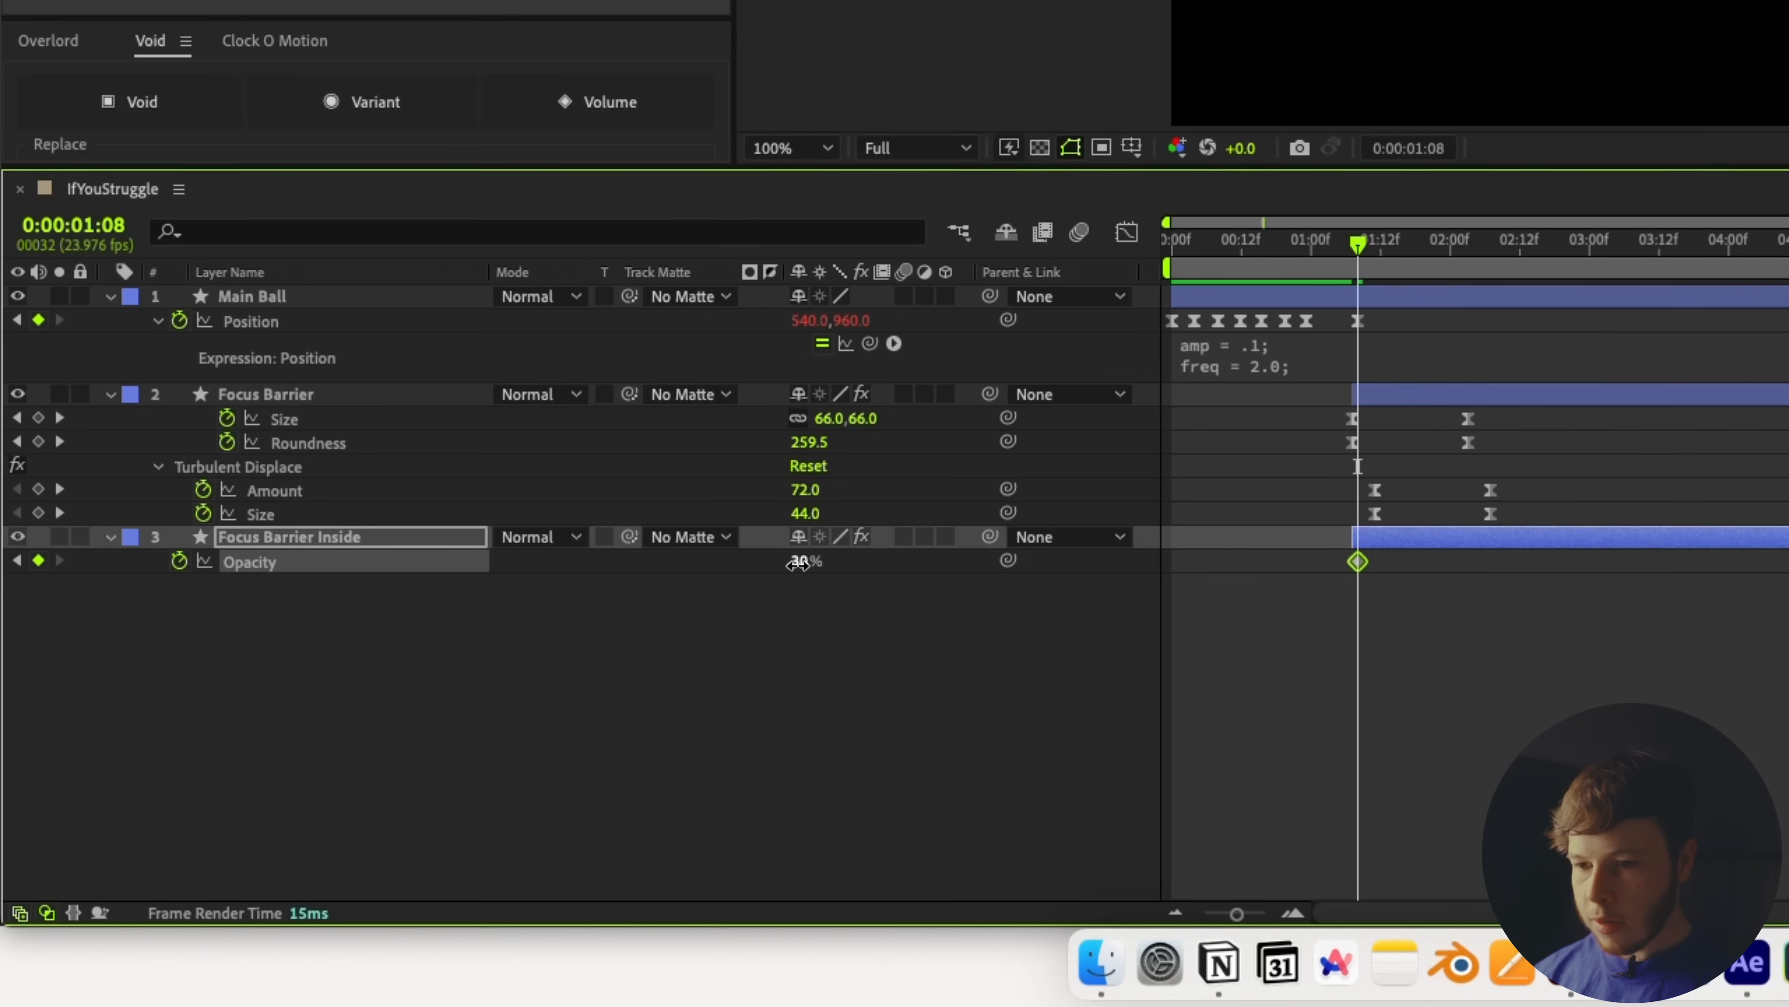
{"action": "key", "text": "super+Right"}
{"action": "left_click", "coordinate": [797, 564]}
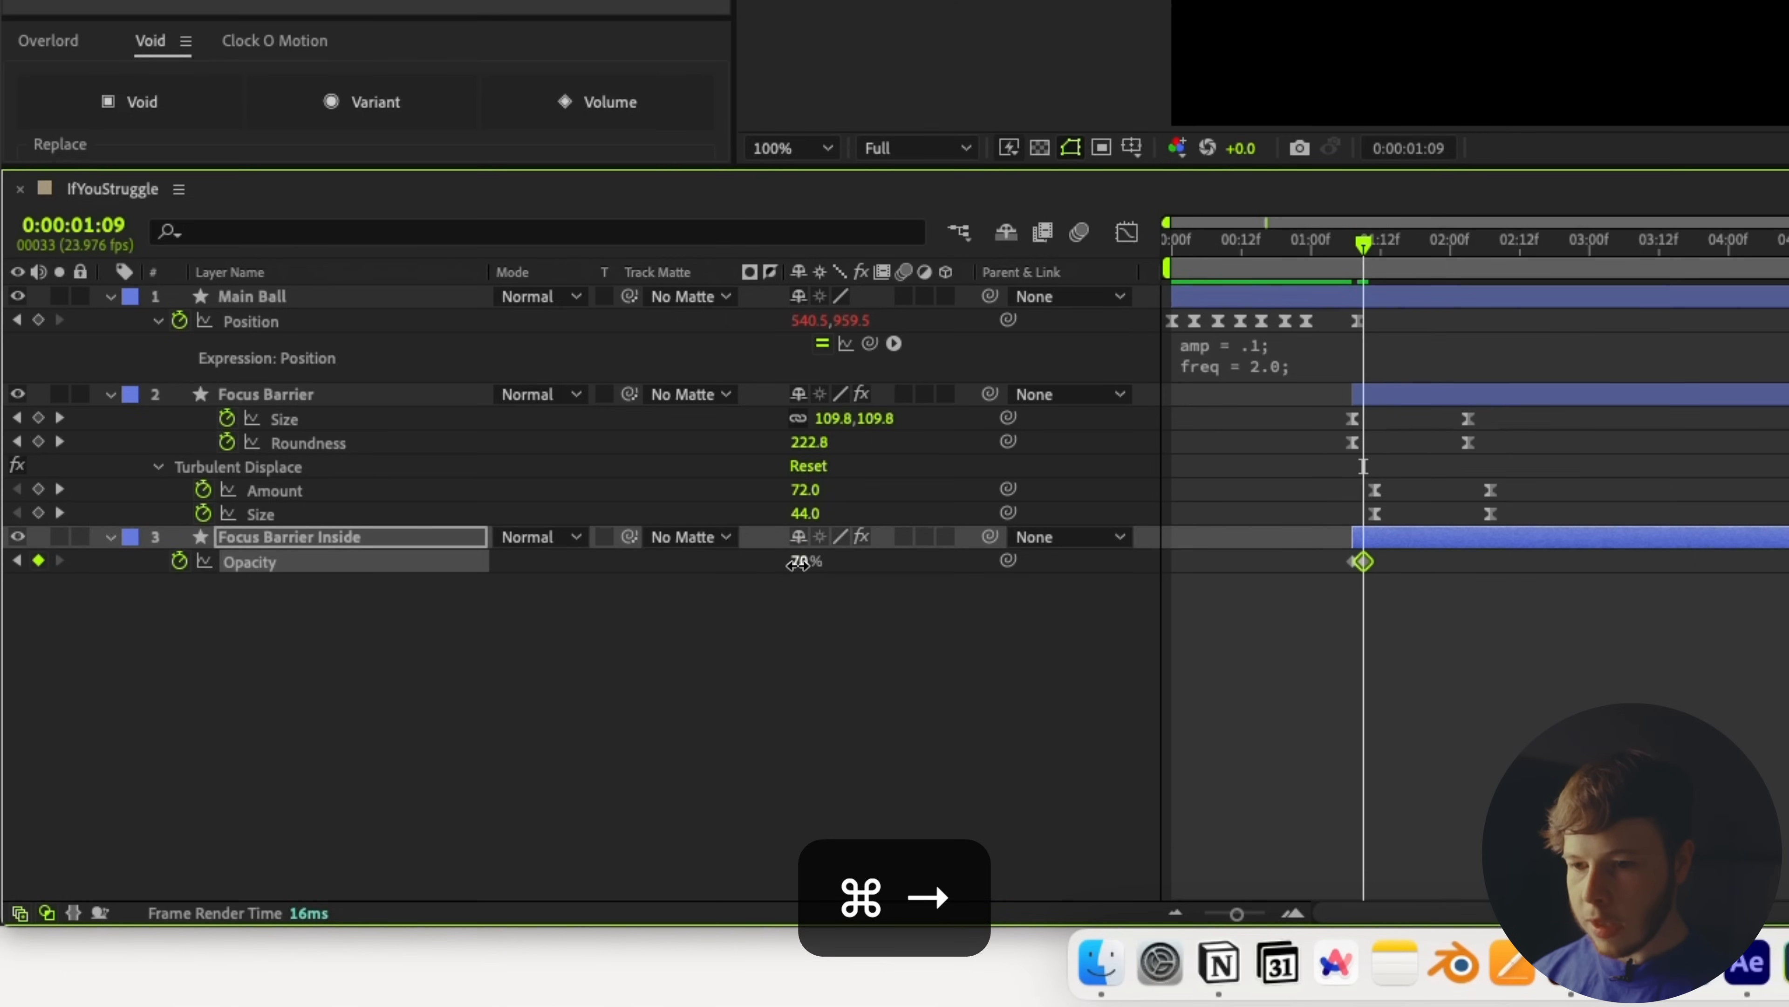
{"action": "key", "text": "super+Right"}
{"action": "type", "text": "30"}
{"action": "key", "text": "Return"}
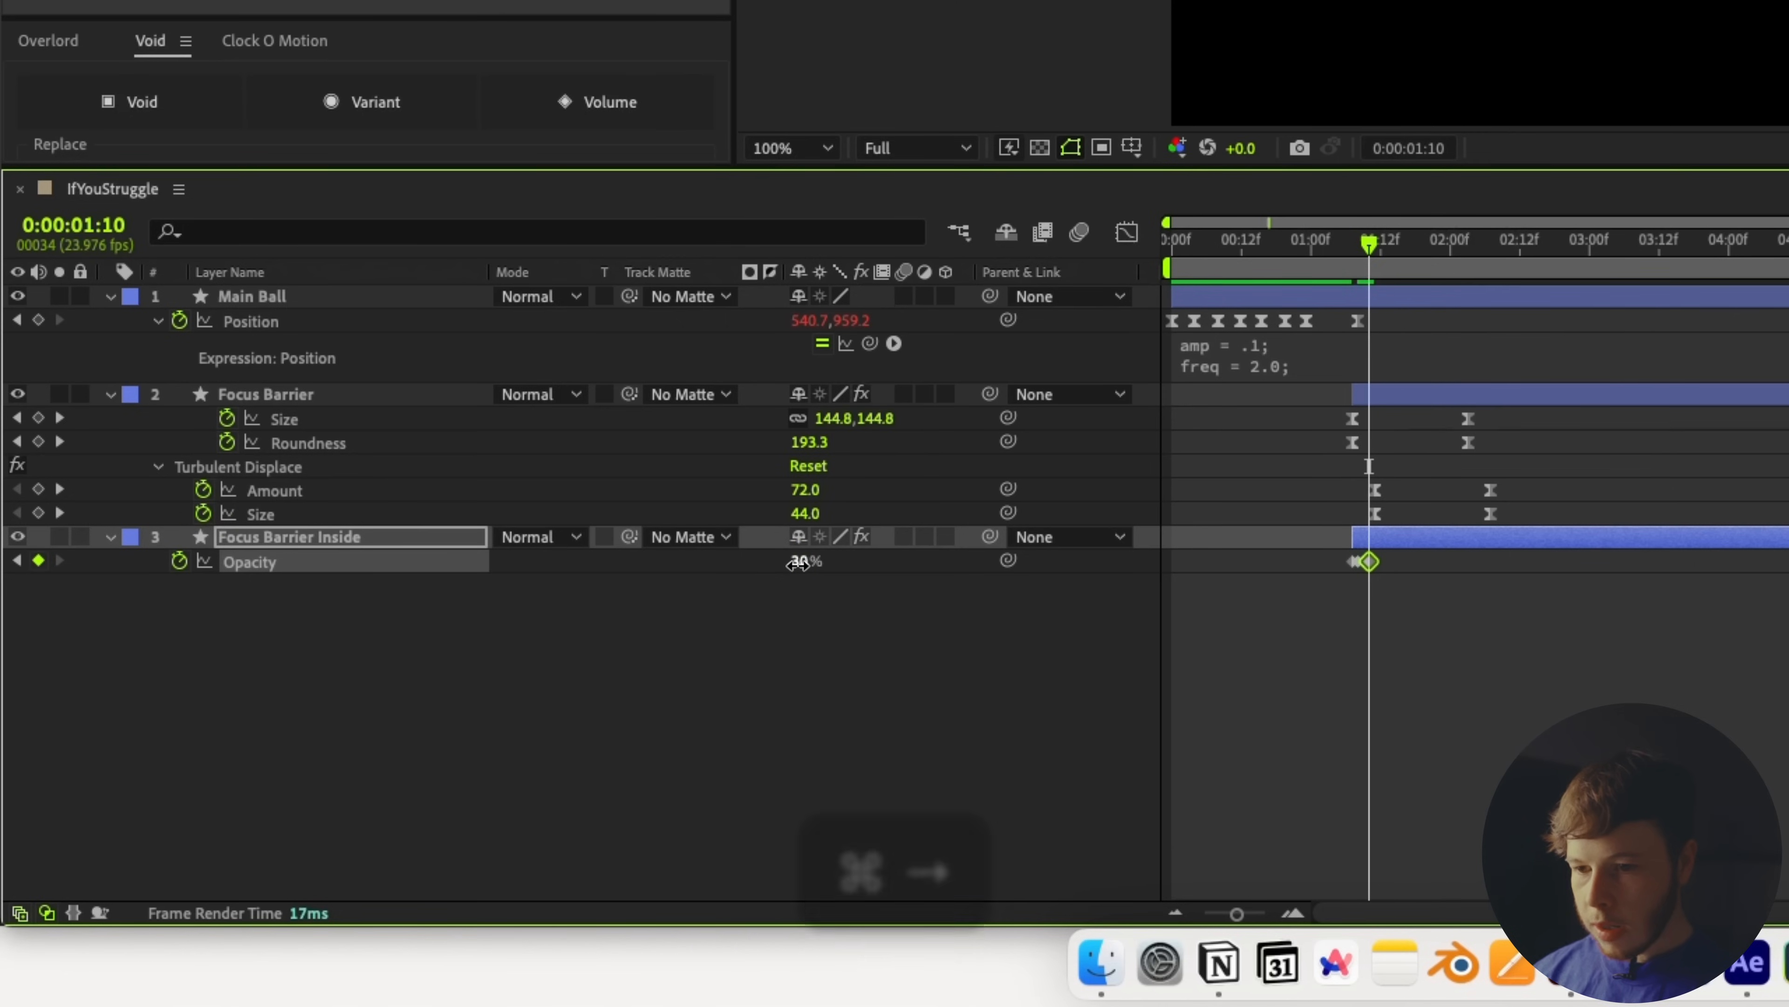
Continue the opacity flicker with keyframes of 30% at 0:00:01:11, 0% at 0:00:01:12 and 30% at 0:00:01:13
{"action": "key", "text": "super+Right"}
{"action": "left_click", "coordinate": [797, 564]}
{"action": "type", "text": "30"}
{"action": "key", "text": "Return"}
{"action": "key", "text": "super+Right"}
{"action": "left_click", "coordinate": [797, 563]}
{"action": "type", "text": "0"}
{"action": "key", "text": "Return"}
{"action": "key", "text": "super+Right"}
{"action": "left_click", "coordinate": [798, 563]}
{"action": "type", "text": "30"}
{"action": "key", "text": "Return"}
Add Focus Barrier Inside opacity keyframes of 80% at 0:00:01:14, 30% at 0:00:01:15 and 100% at 0:00:01:16
{"action": "key", "text": "super+Right"}
{"action": "left_click", "coordinate": [798, 564]}
{"action": "type", "text": "80"}
{"action": "key", "text": "Return"}
{"action": "key", "text": "super+Right"}
{"action": "left_click", "coordinate": [797, 564]}
{"action": "type", "text": "30"}
{"action": "key", "text": "Return"}
{"action": "key", "text": "super+Right"}
{"action": "left_click", "coordinate": [797, 564]}
{"action": "type", "text": "100"}
{"action": "key", "text": "Return"}
Skip a frame and keyframe the Focus Barrier Inside opacity at 70% at 0:00:01:18
{"action": "key", "text": "super+Right"}
{"action": "key", "text": "super+Right"}
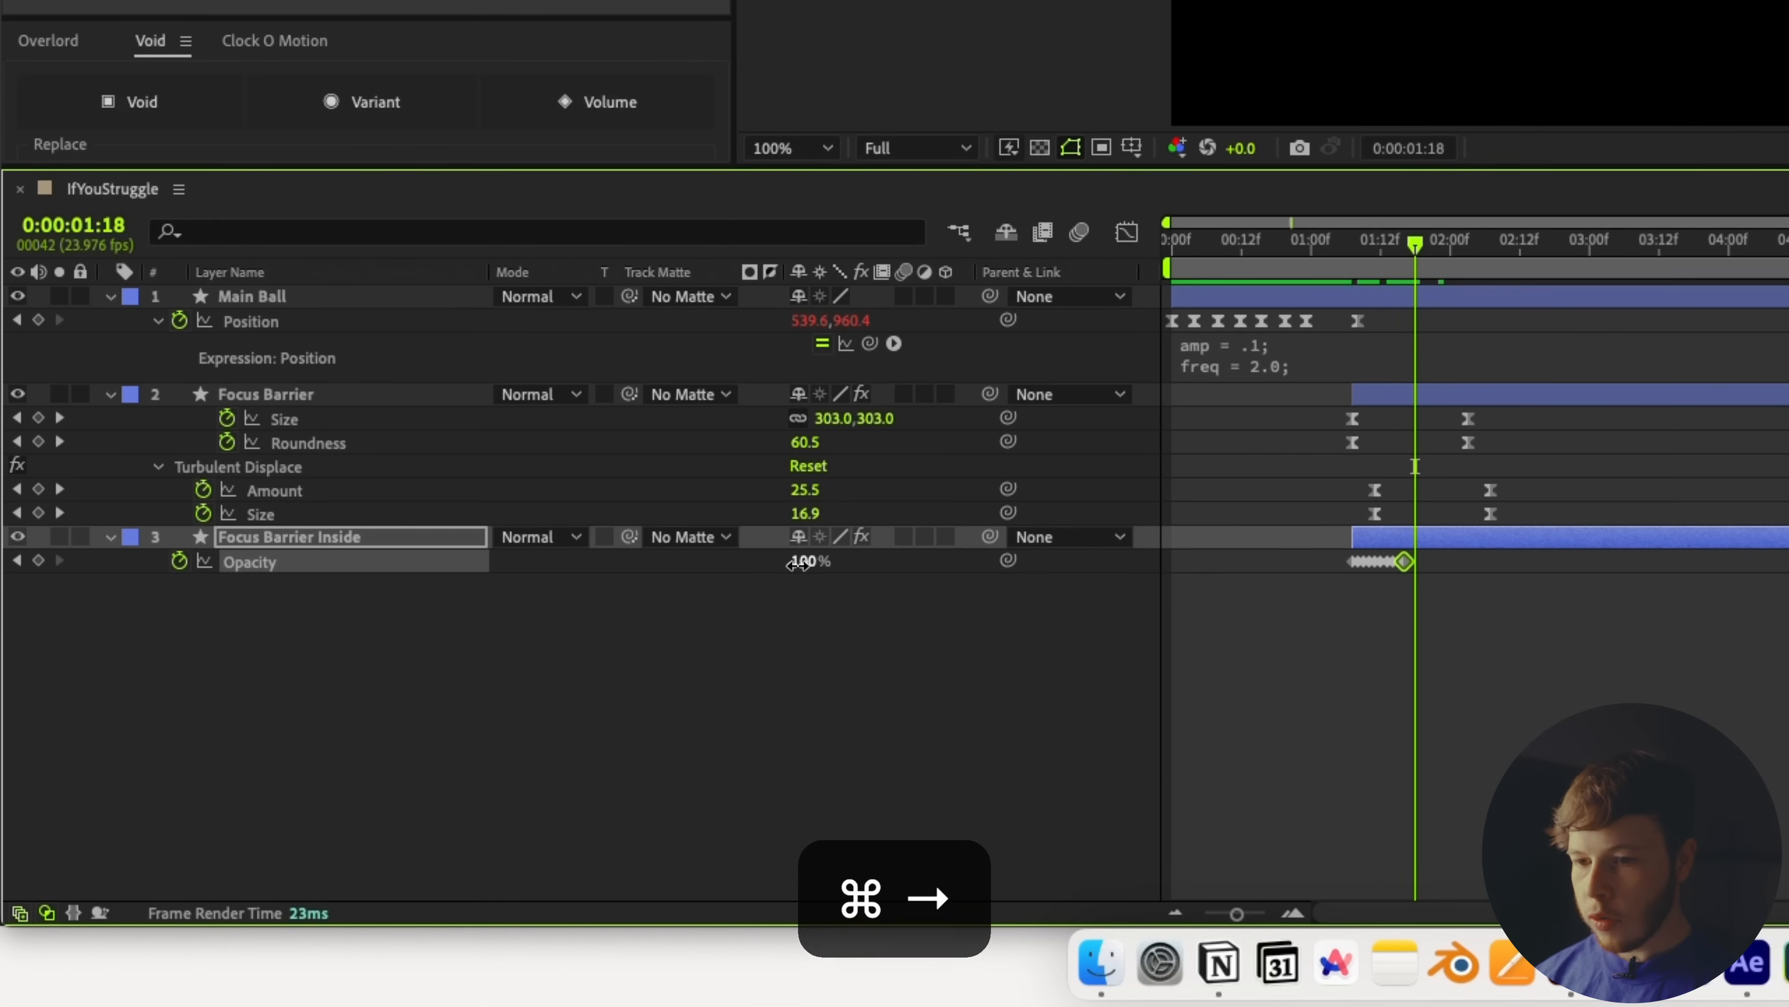
{"action": "left_click", "coordinate": [798, 563]}
{"action": "type", "text": "70"}
{"action": "key", "text": "Return"}
Add opacity keyframes of 30% at 0:00:01:19, 0% at 0:00:01:20 and 70% at 0:00:01:21 to Focus Barrier Inside
{"action": "key", "text": "super+Right"}
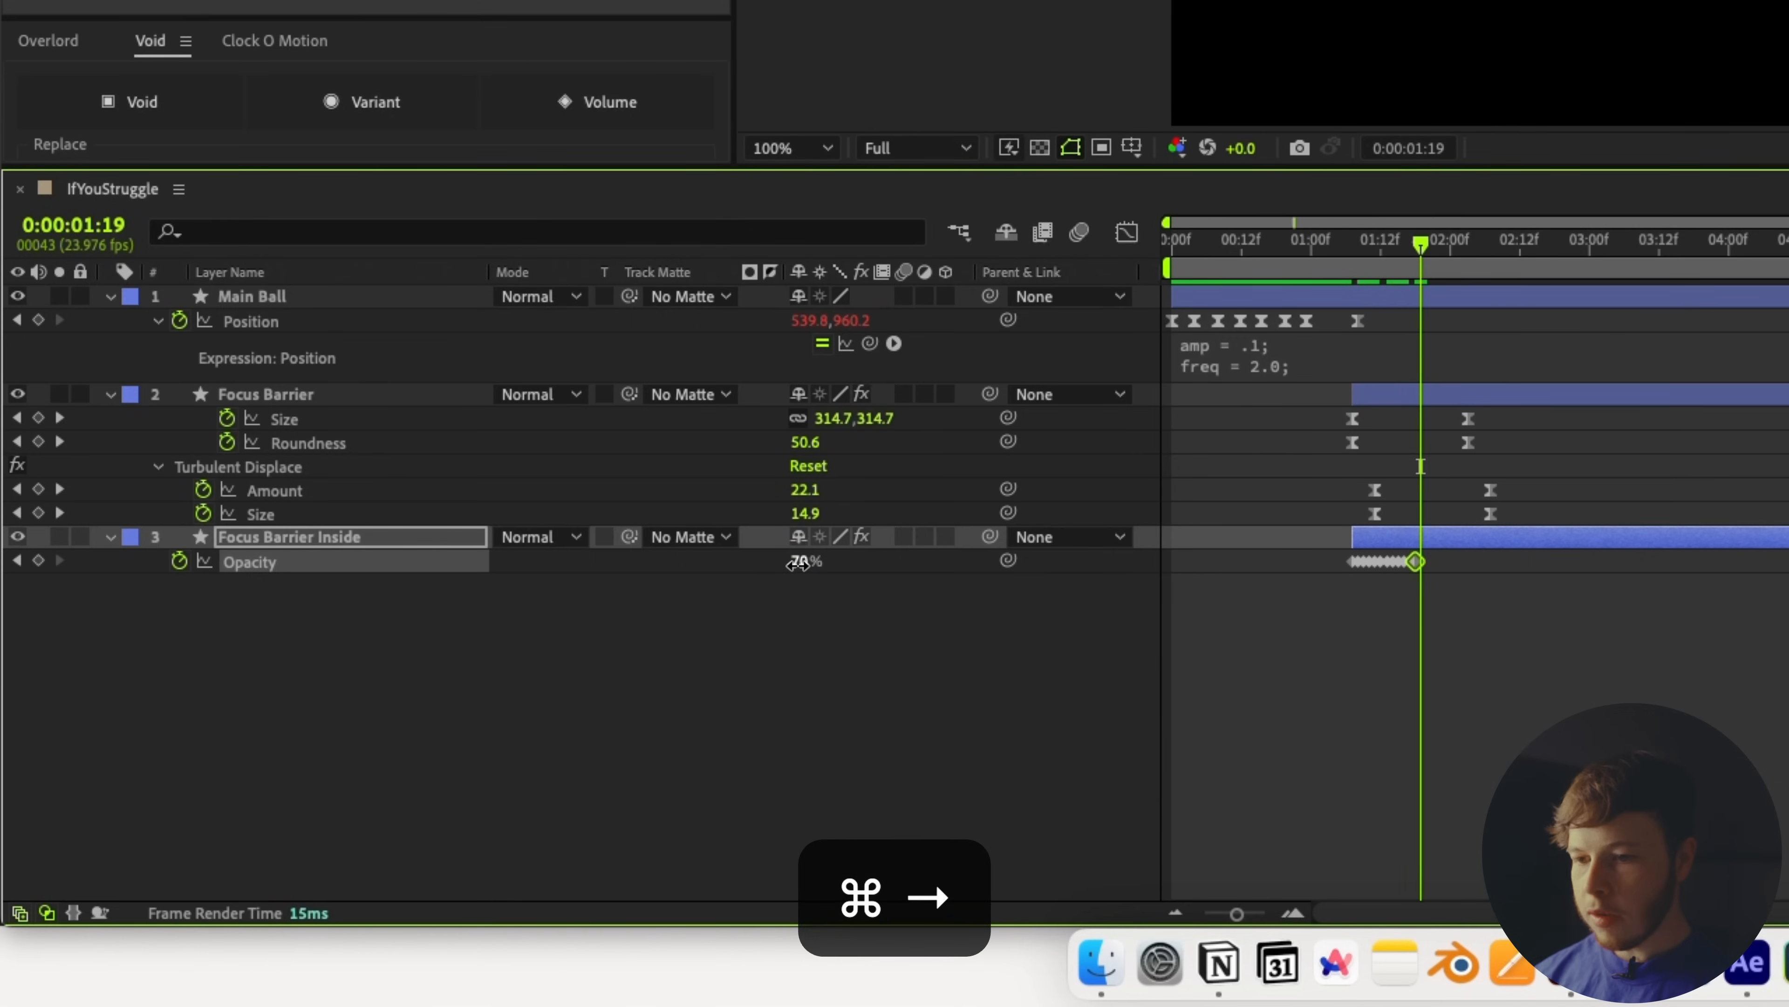
{"action": "left_click", "coordinate": [797, 563]}
{"action": "type", "text": "30"}
{"action": "key", "text": "Return"}
{"action": "key", "text": "super+Right"}
{"action": "left_click", "coordinate": [797, 563]}
{"action": "type", "text": "0"}
{"action": "key", "text": "Return"}
{"action": "key", "text": "super+Right"}
{"action": "left_click", "coordinate": [798, 564]}
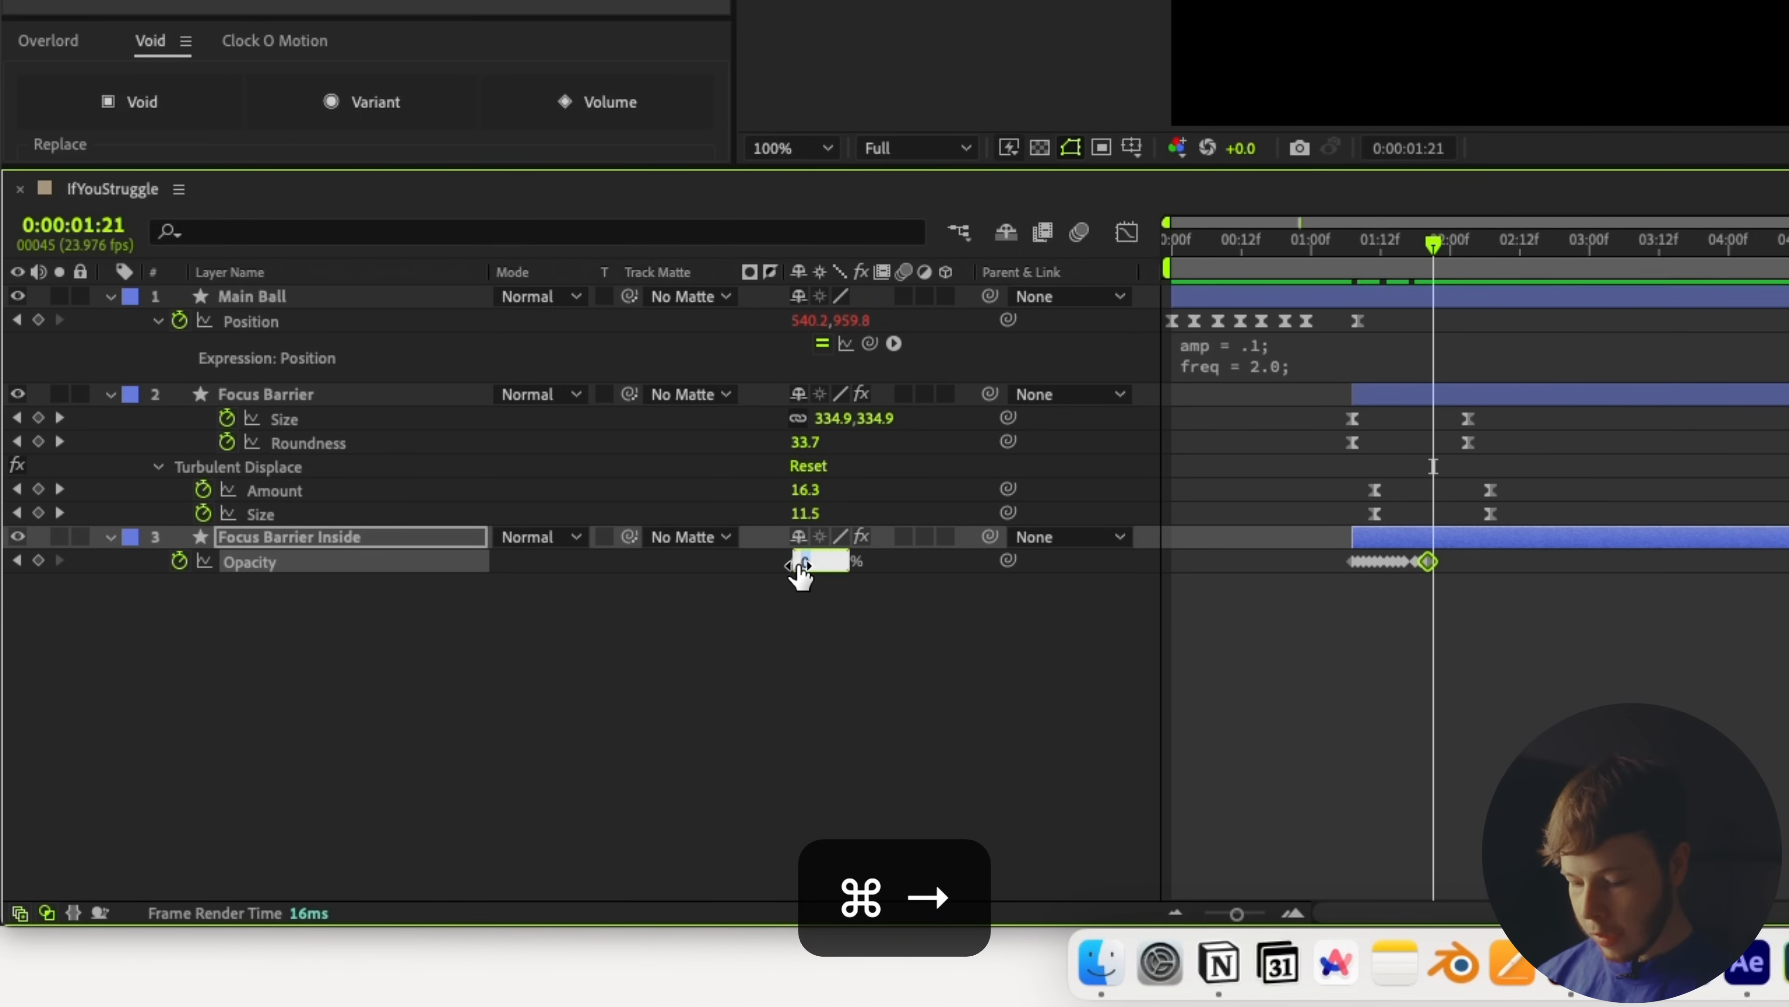
{"action": "type", "text": "70"}
{"action": "key", "text": "Return"}
Preview and scrub through the opacity flicker of Focus Barrier Inside
{"action": "left_click", "coordinate": [1356, 668]}
{"action": "left_click", "coordinate": [1340, 254]}
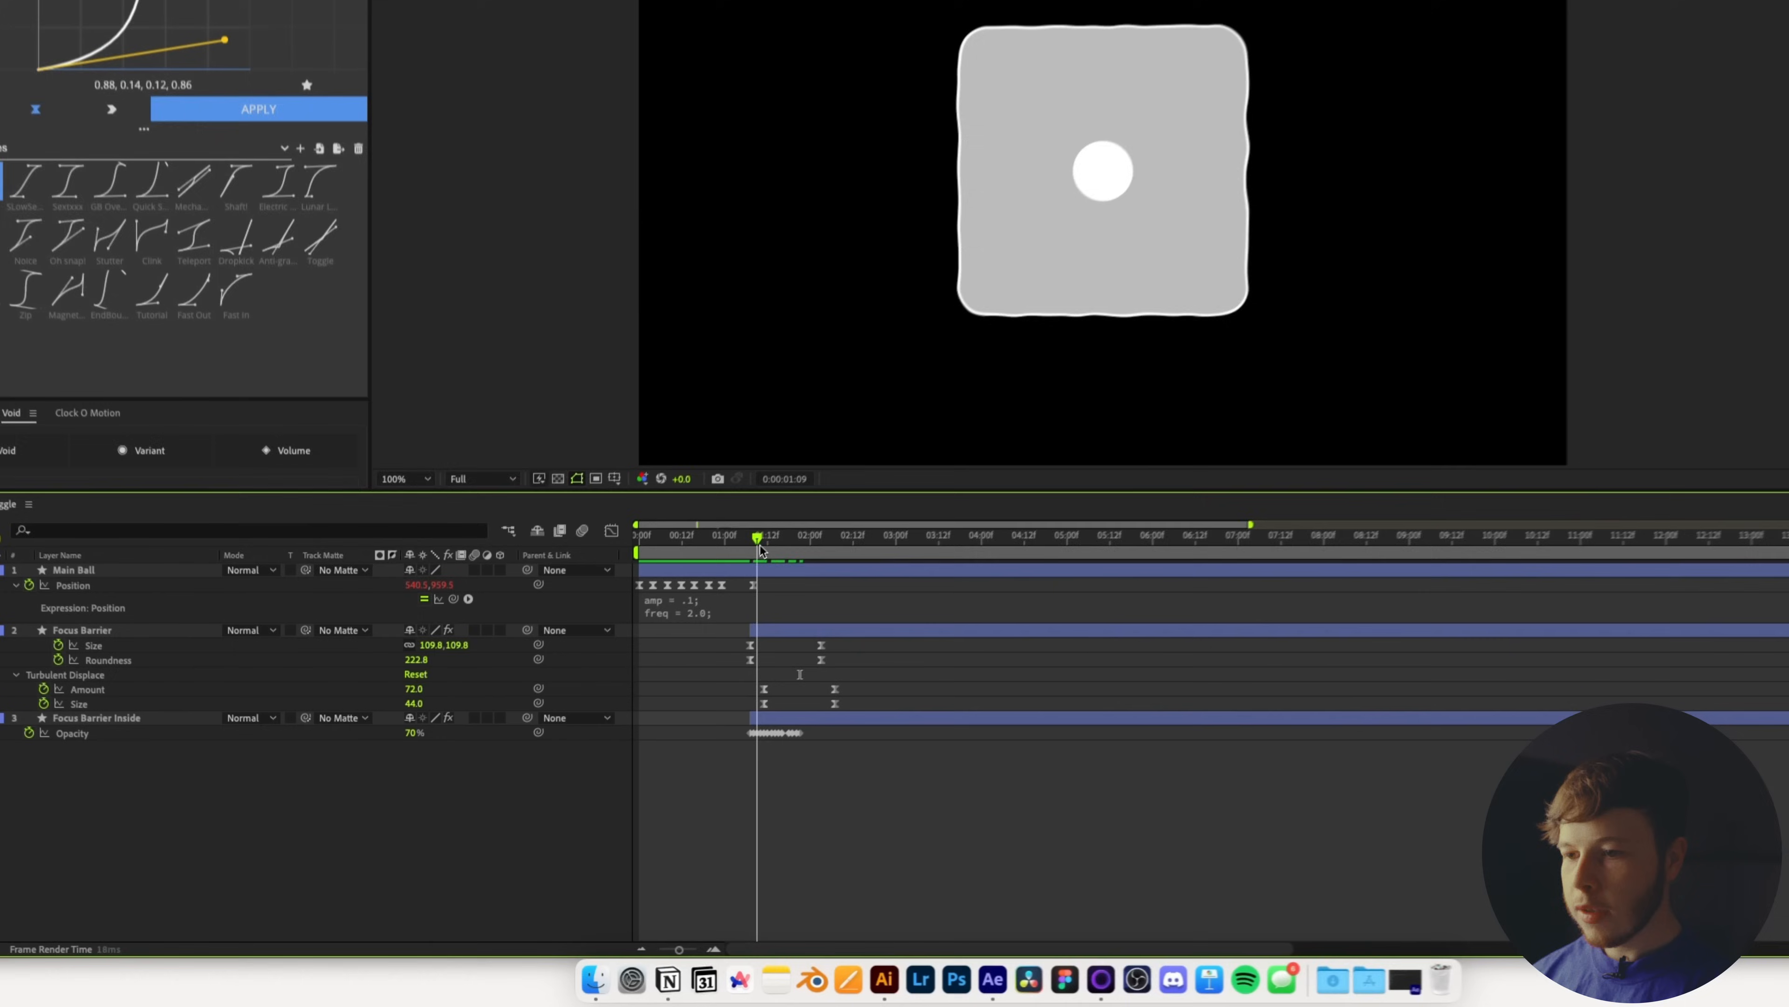
{"action": "key", "text": "space"}
{"action": "key", "text": "space"}
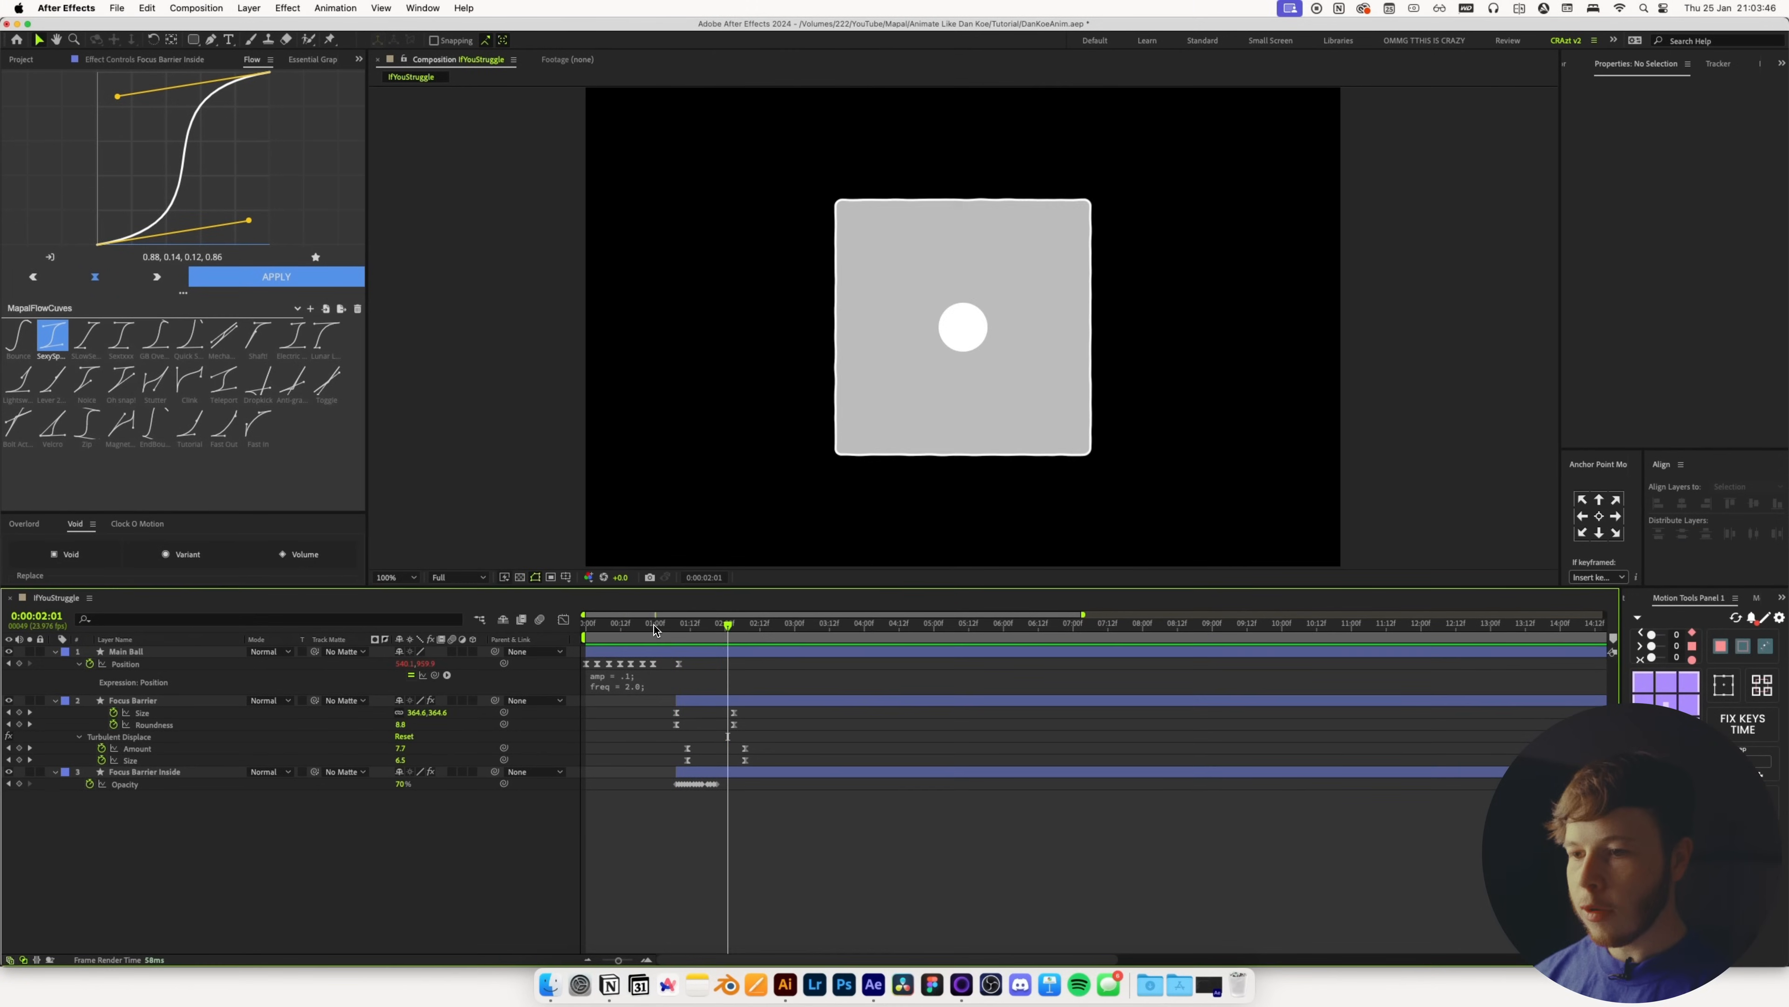
{"action": "left_click", "coordinate": [677, 616]}
{"action": "left_click_drag", "start_coordinate": [668, 627], "coordinate": [717, 627]}
Delete the Focus Barrier Inside opacity keyframes at 0:00:01:19, 0:00:01:20 and 0:00:01:21
{"action": "left_click_drag", "start_coordinate": [611, 960], "coordinate": [632, 962]}
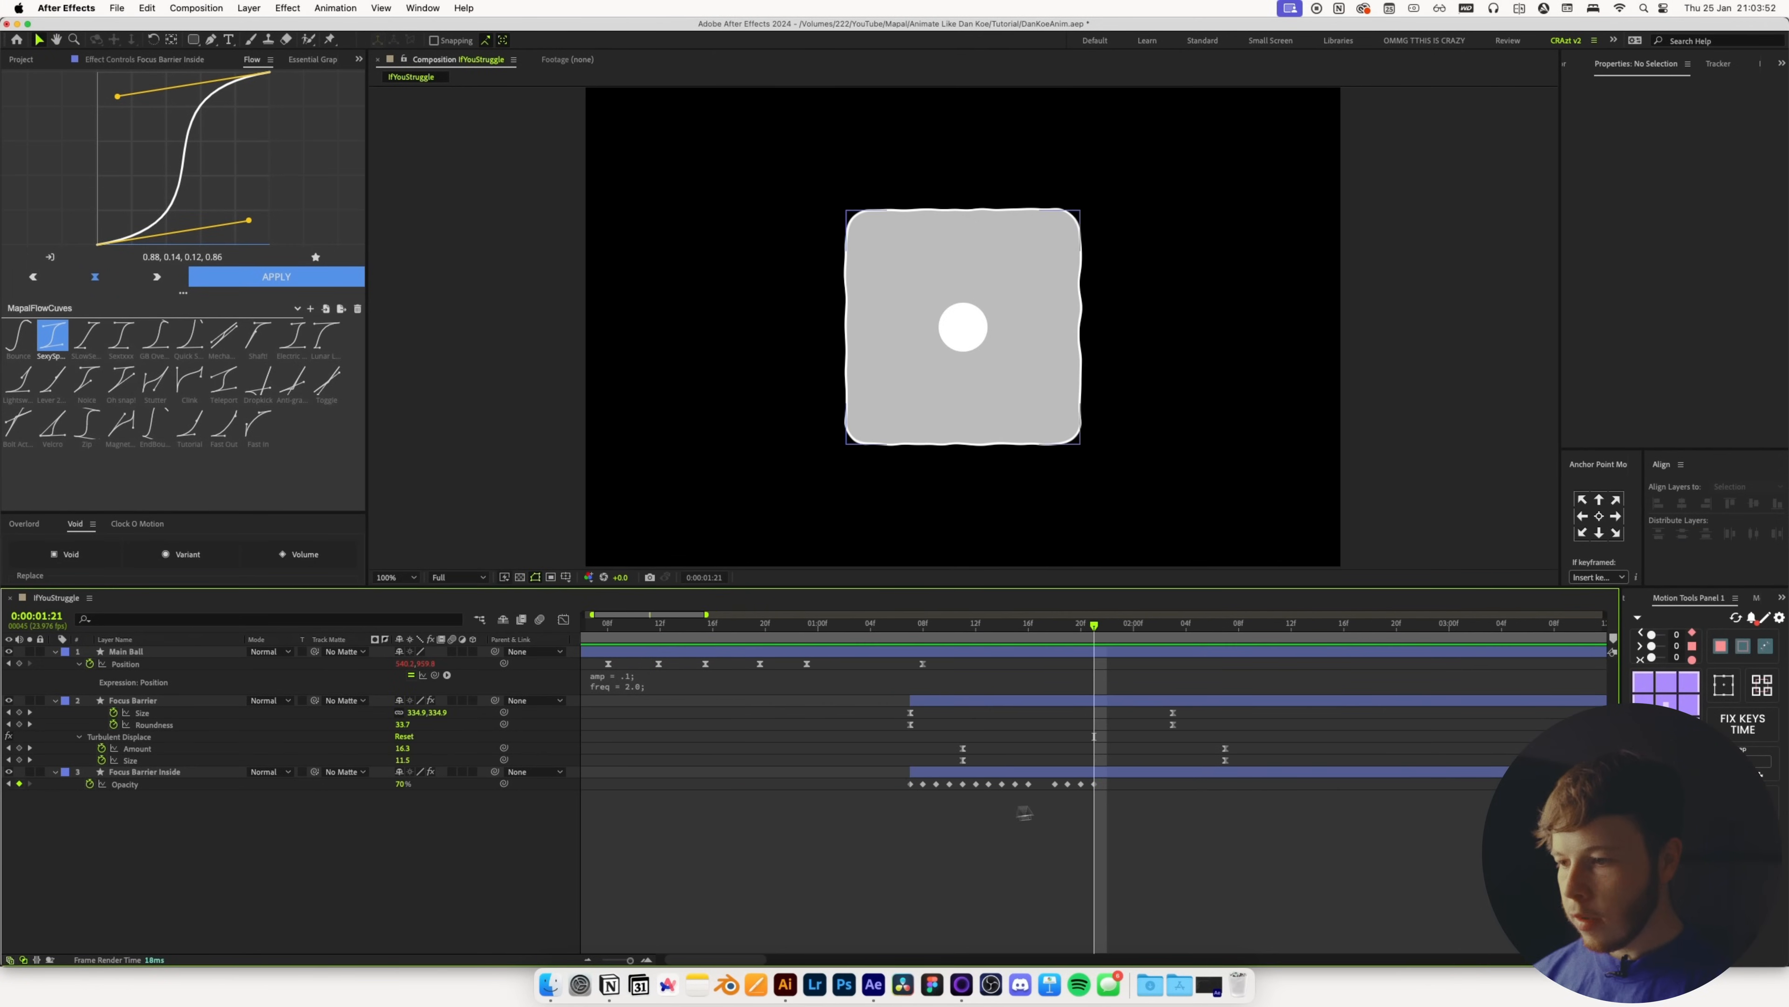
{"action": "left_click_drag", "start_coordinate": [1120, 802], "coordinate": [1073, 781]}
{"action": "key", "text": "Delete"}
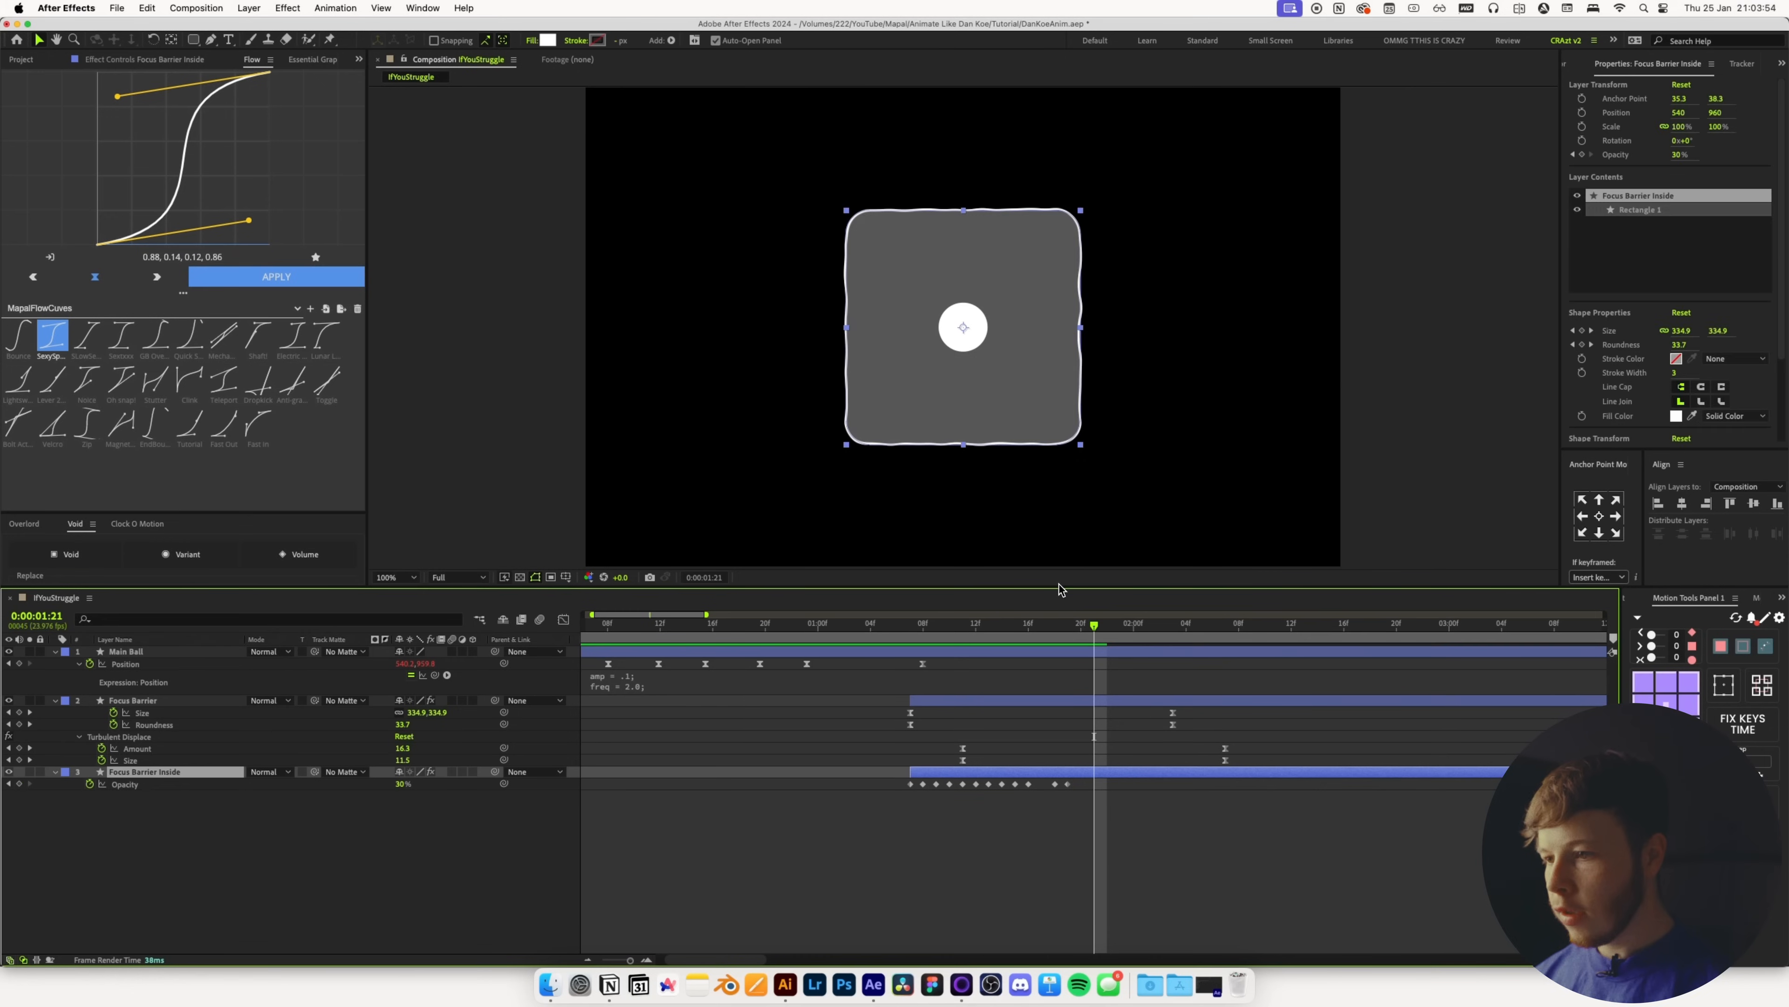
{"action": "left_click", "coordinate": [1070, 623]}
{"action": "left_click_drag", "start_coordinate": [1063, 663], "coordinate": [1055, 676]}
{"action": "left_click_drag", "start_coordinate": [1116, 809], "coordinate": [1065, 786]}
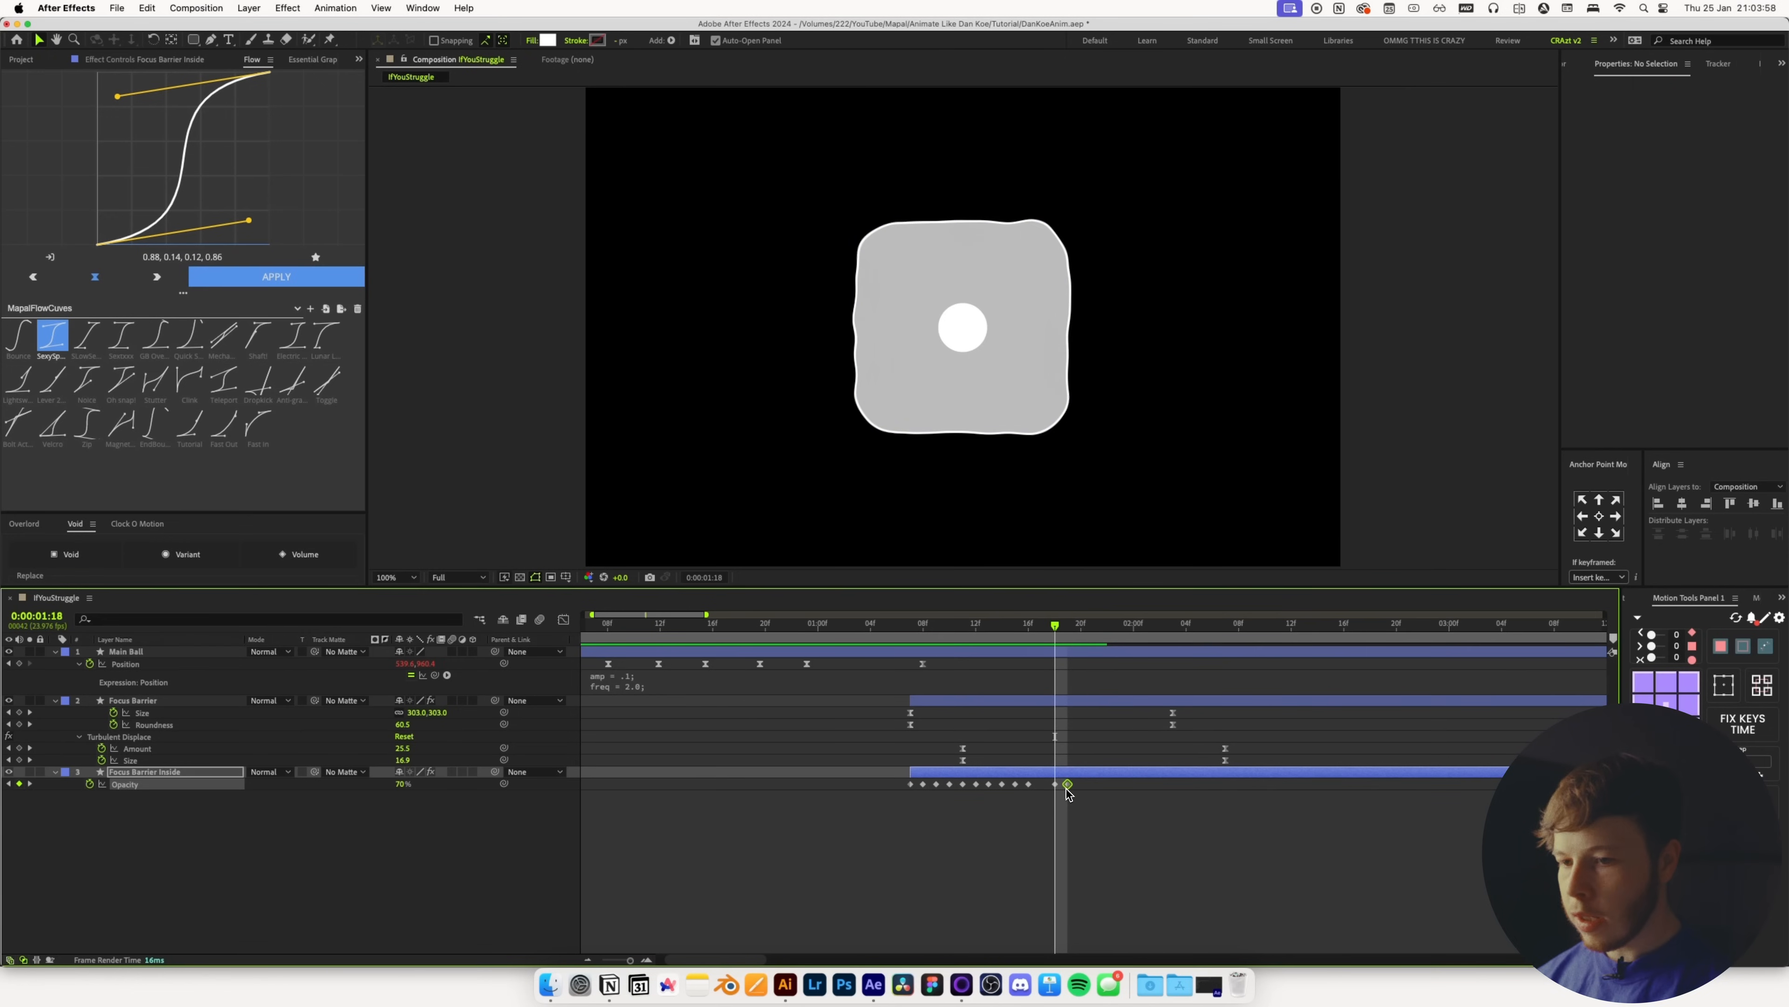
{"action": "key", "text": "Delete"}
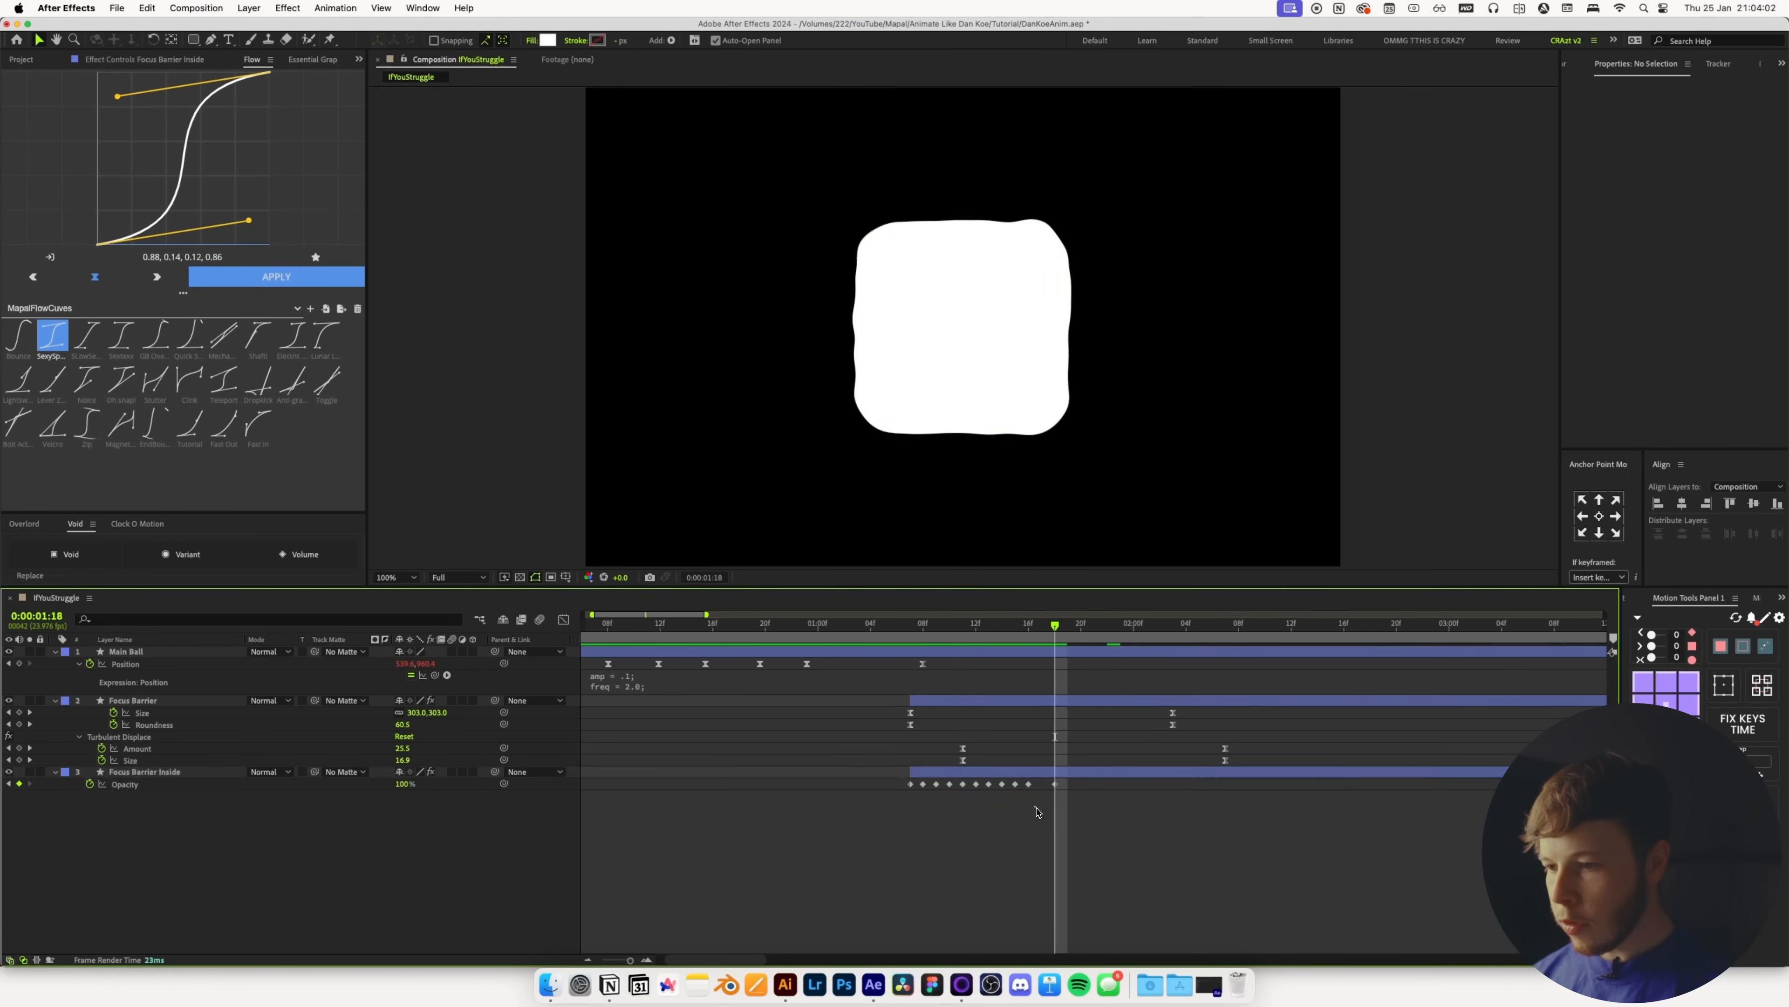
Paste a copy of the opacity keyframes from 0:00:01:07 through 0:00:01:16 at 0:00:01:20 and time-reverse the pasted keyframes
{"action": "left_click_drag", "start_coordinate": [1035, 810], "coordinate": [845, 769]}
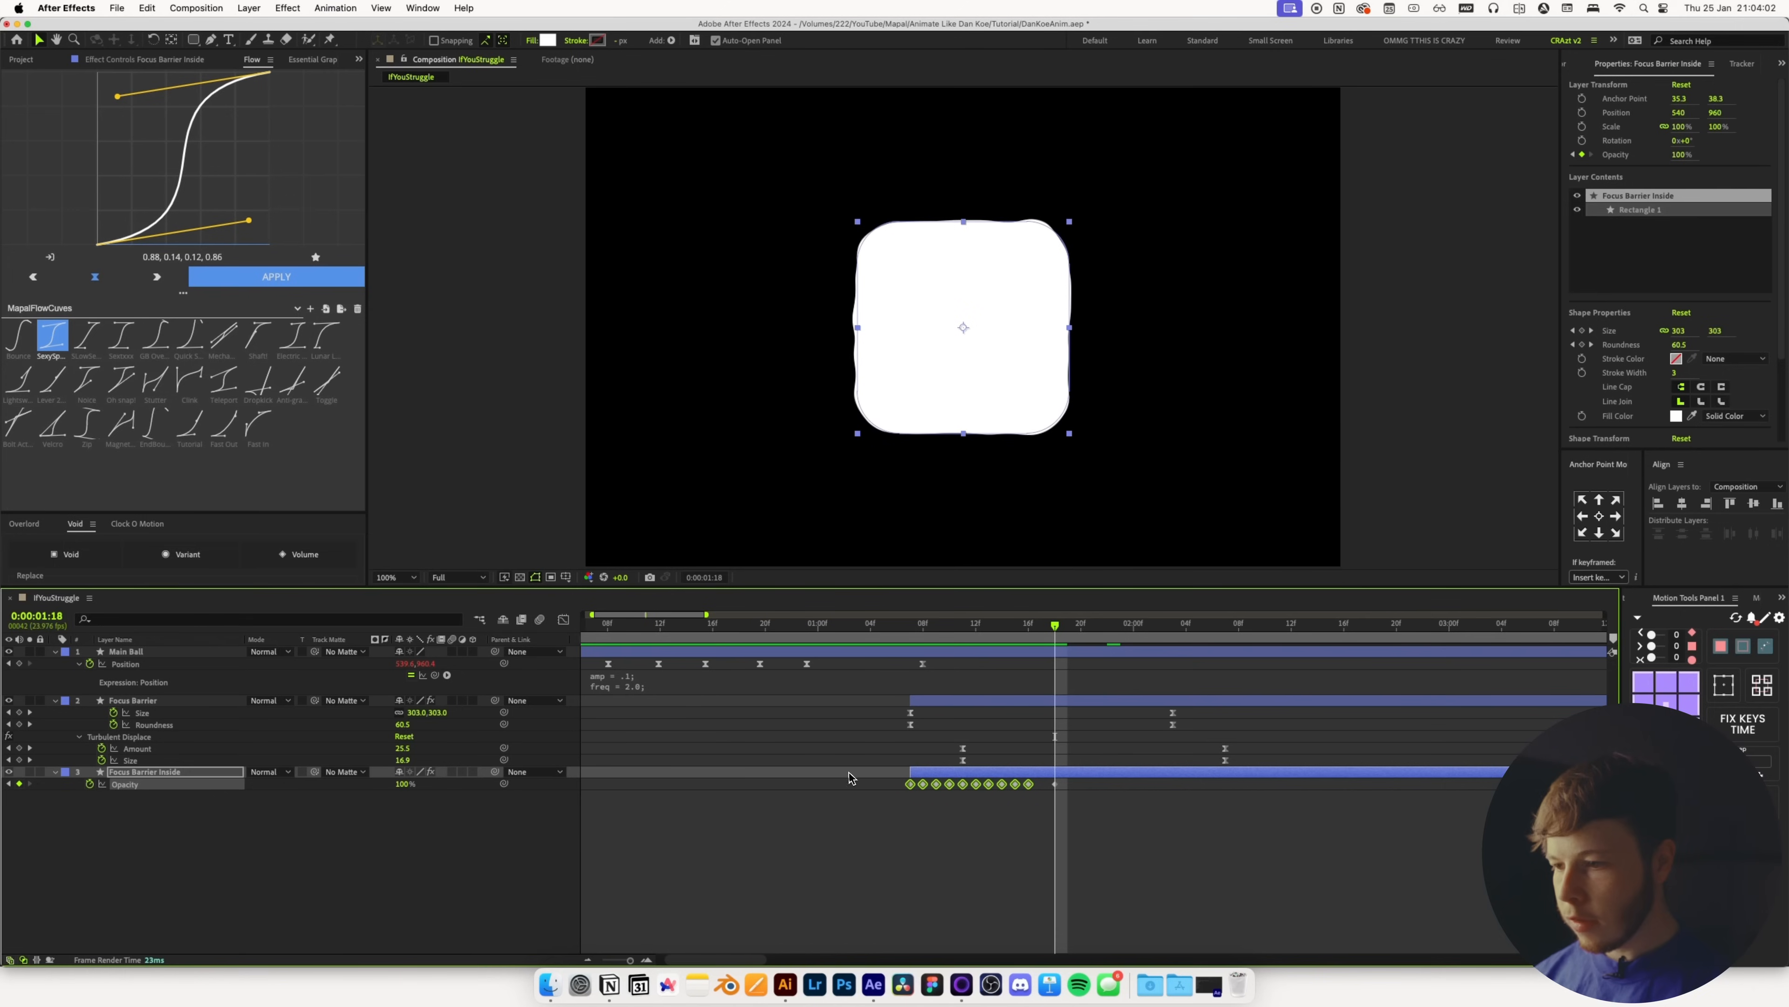
{"action": "key", "text": "super+c"}
{"action": "key", "text": "super+Right"}
{"action": "key", "text": "super+Right"}
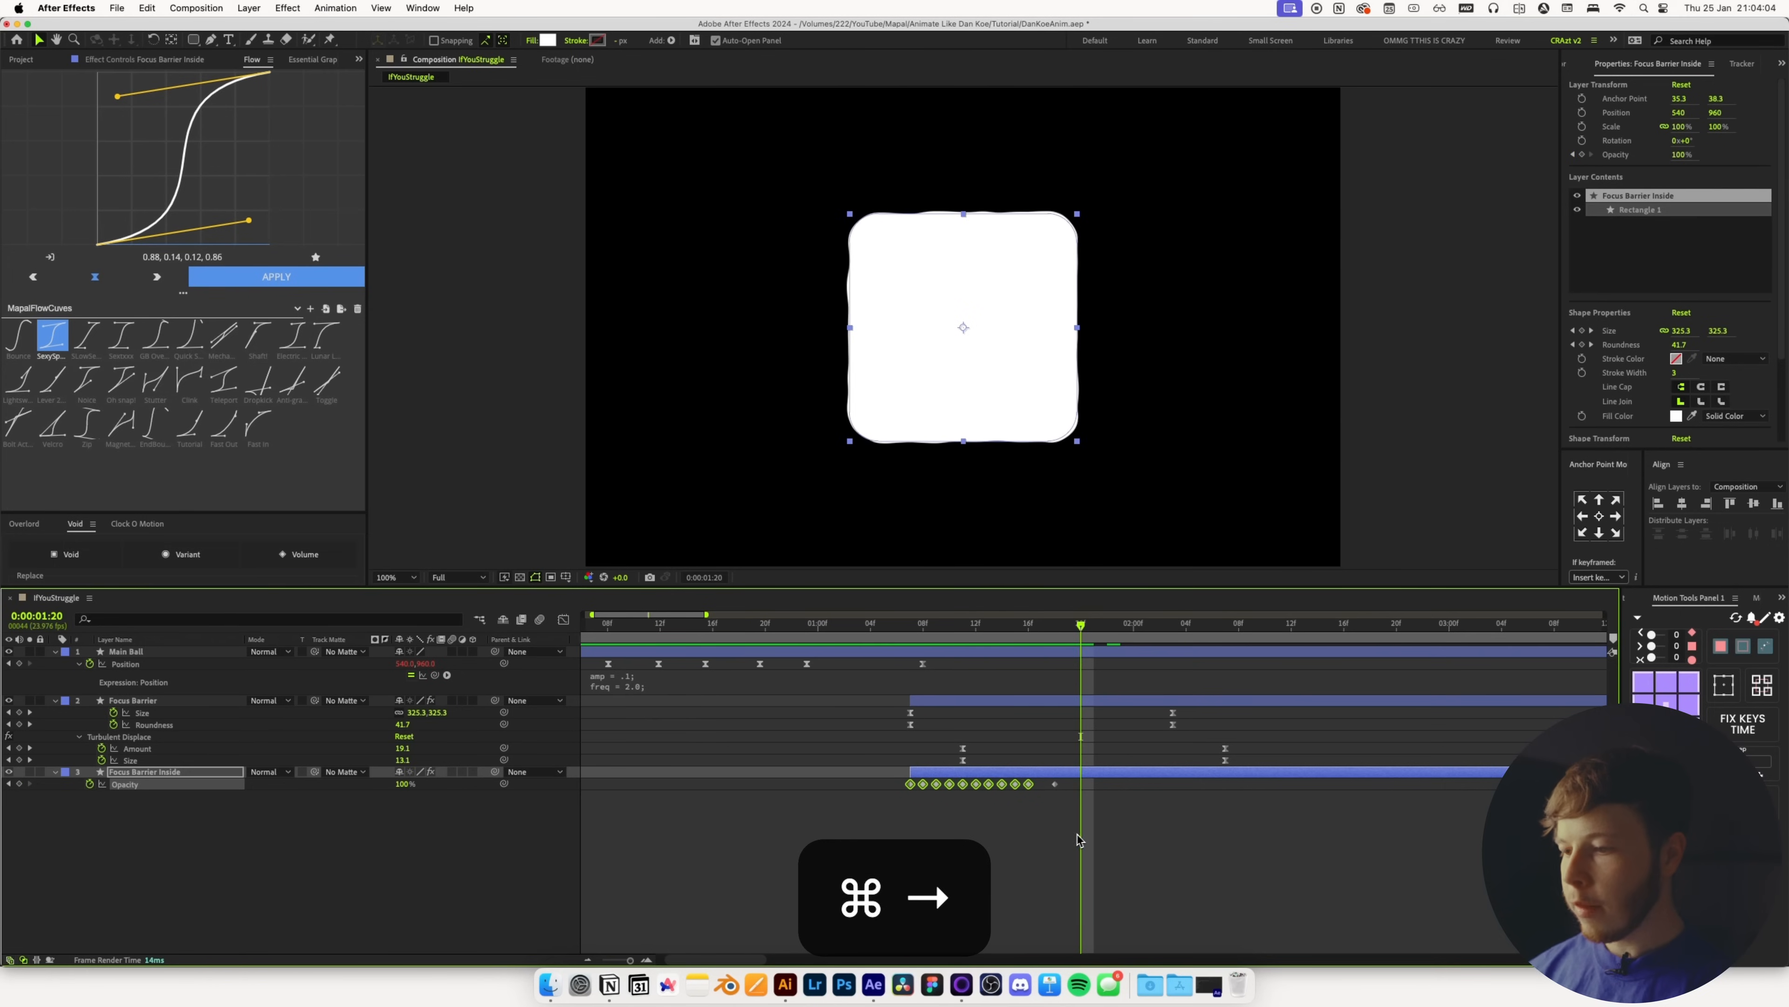
{"action": "key", "text": "super+v"}
{"action": "right_click", "coordinate": [1095, 798]}
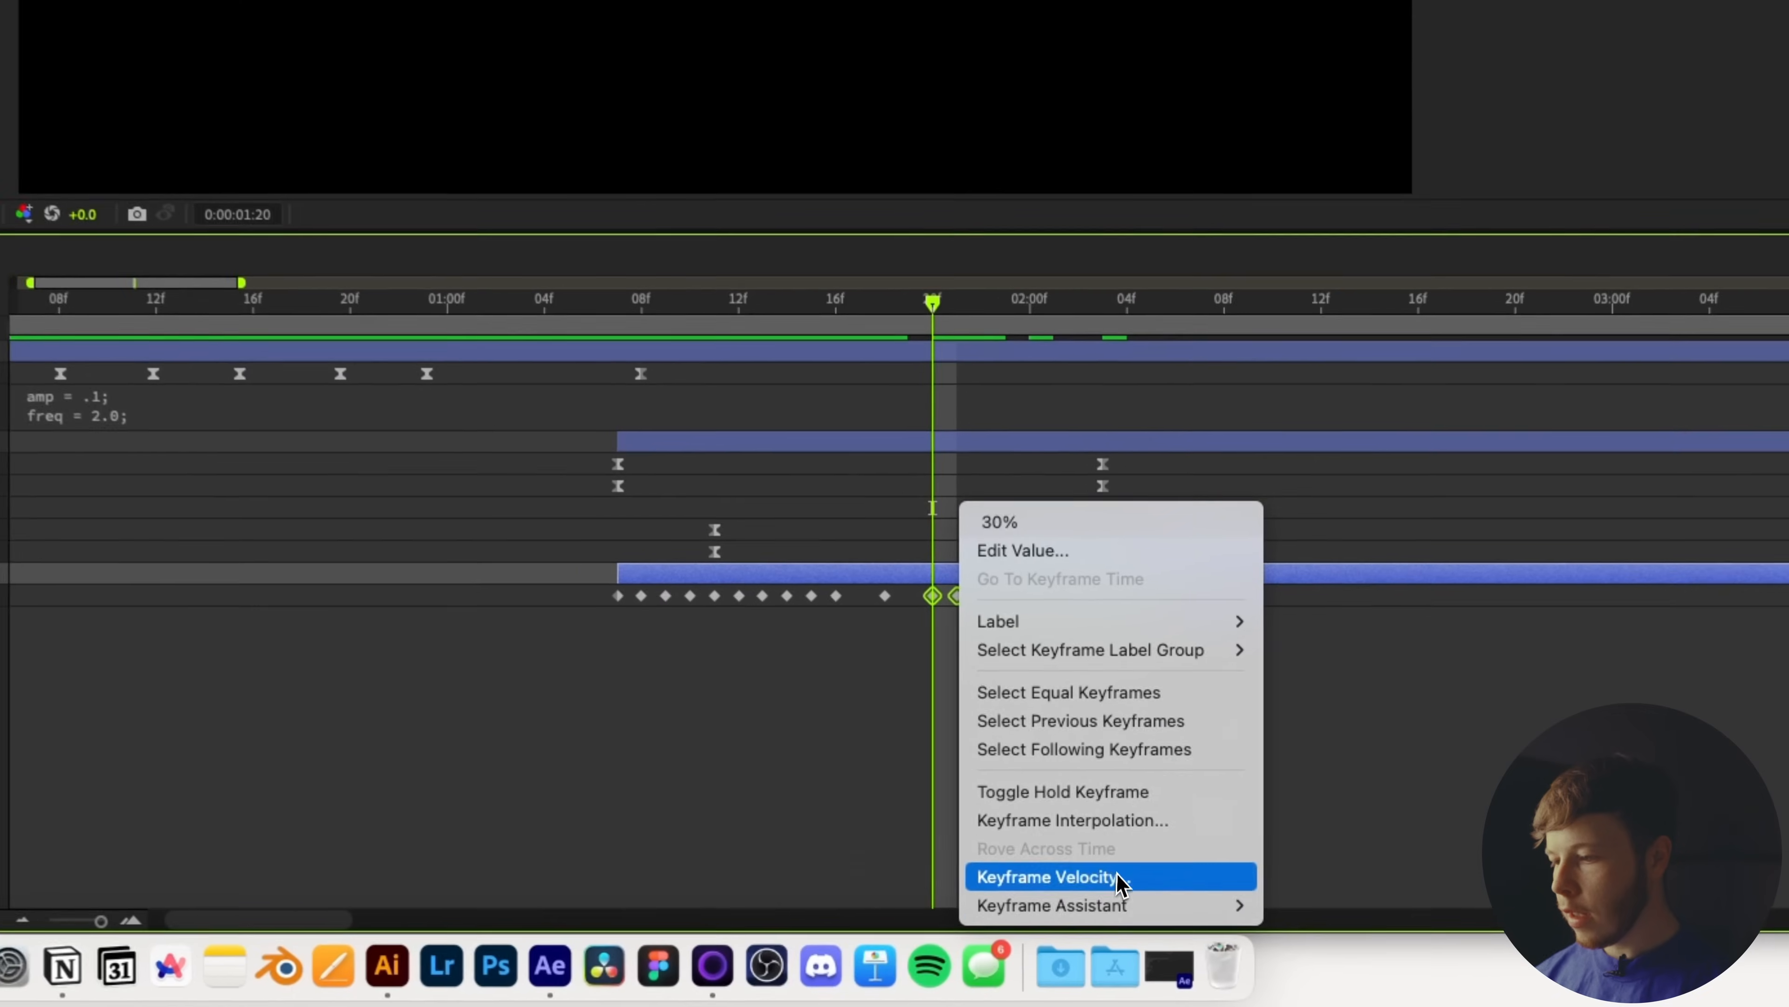
{"action": "mouse_move", "coordinate": [1239, 951]}
{"action": "left_click", "coordinate": [1338, 896]}
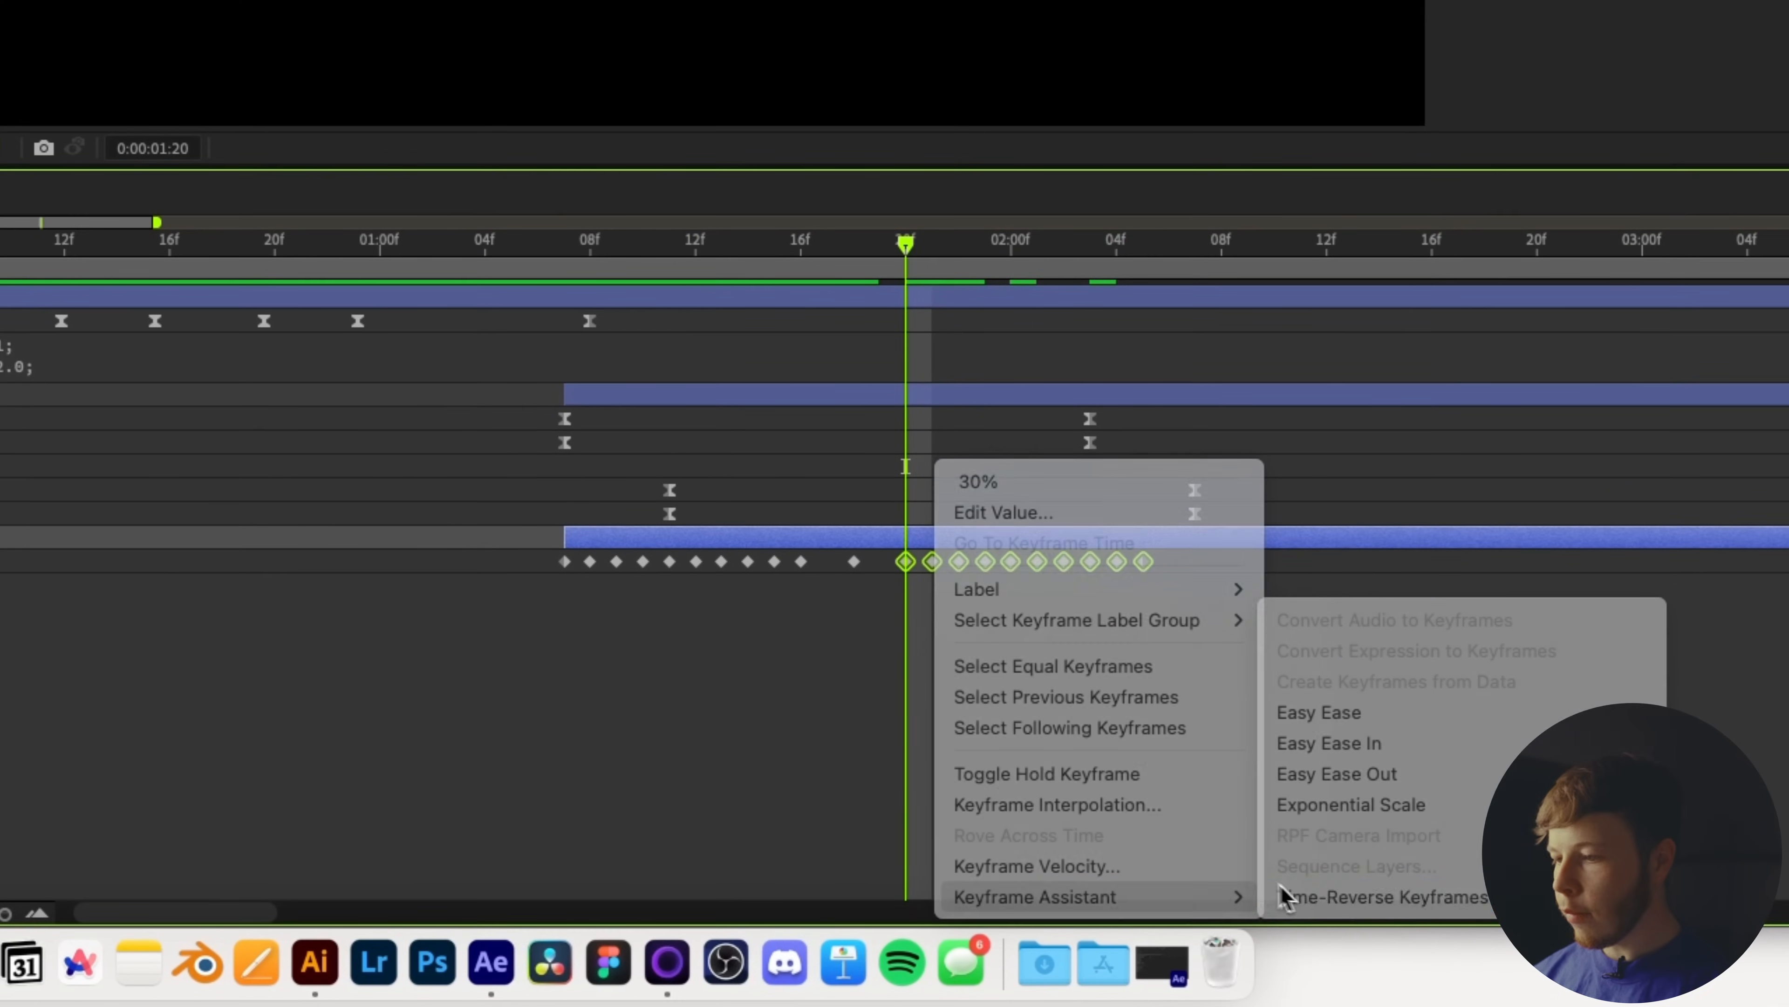
Preview the flicker in the whole composition and shift the time-reversed opacity keyframes one frame earlier
{"action": "key", "text": ";"}
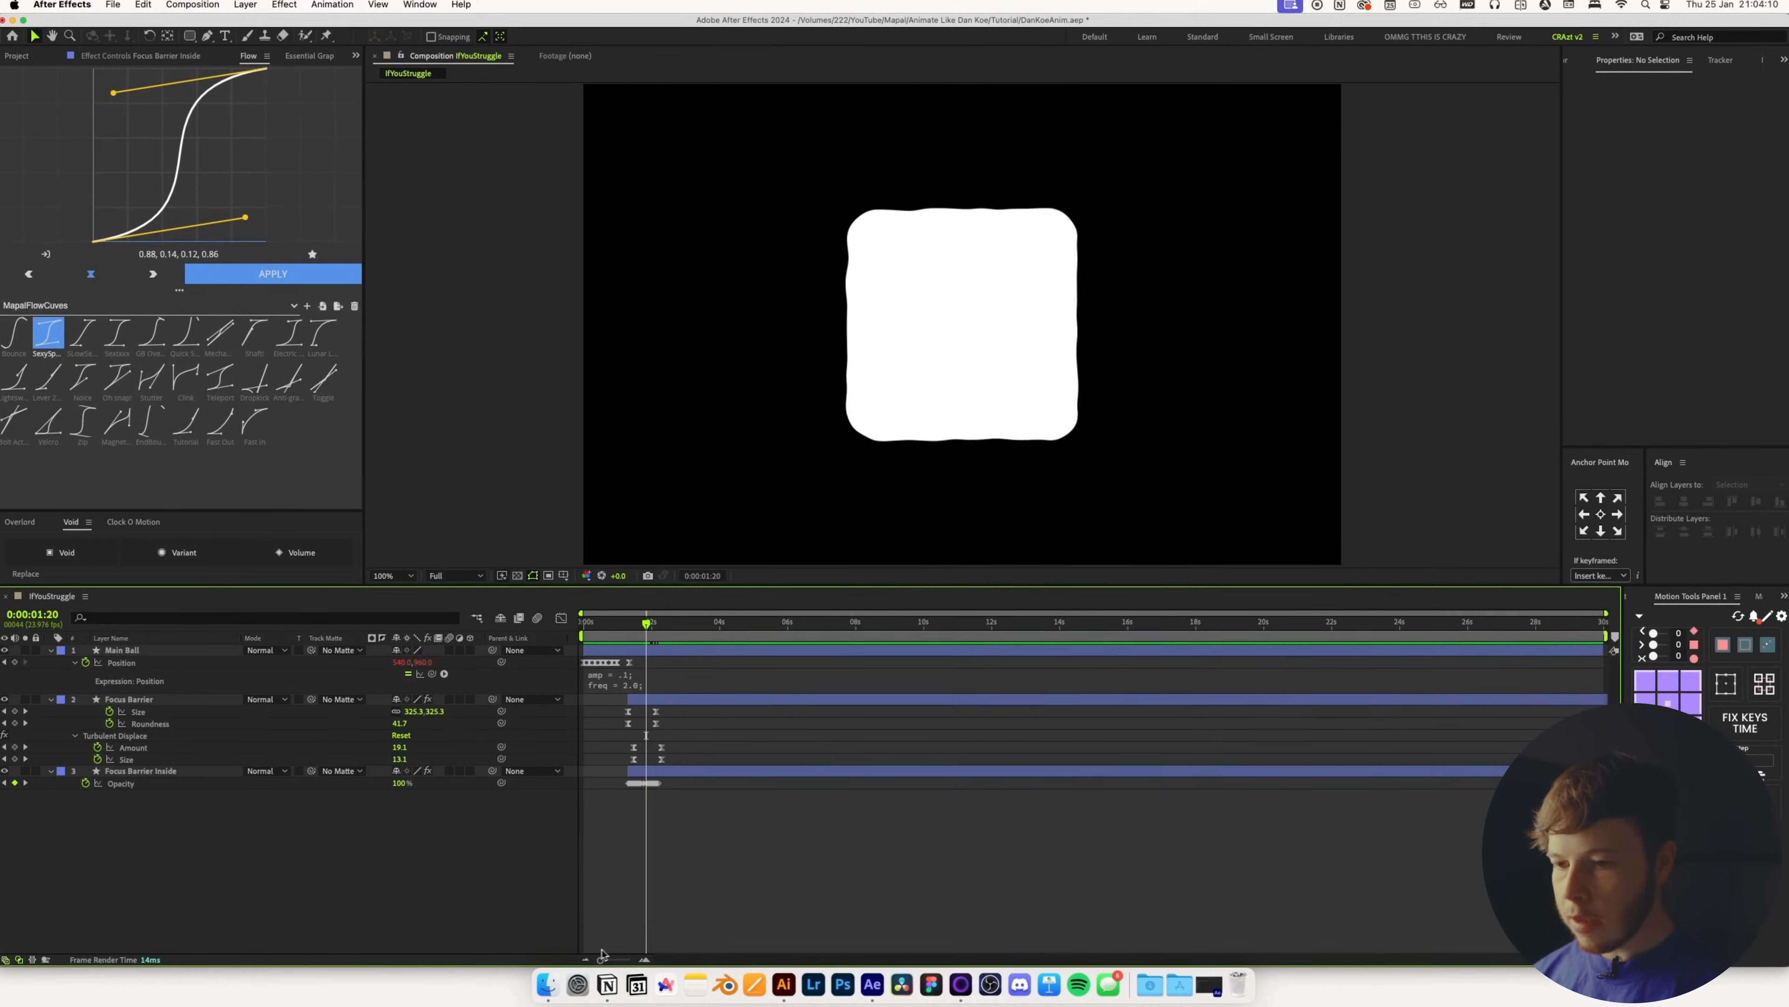
{"action": "left_click_drag", "start_coordinate": [393, 458], "coordinate": [385, 491]}
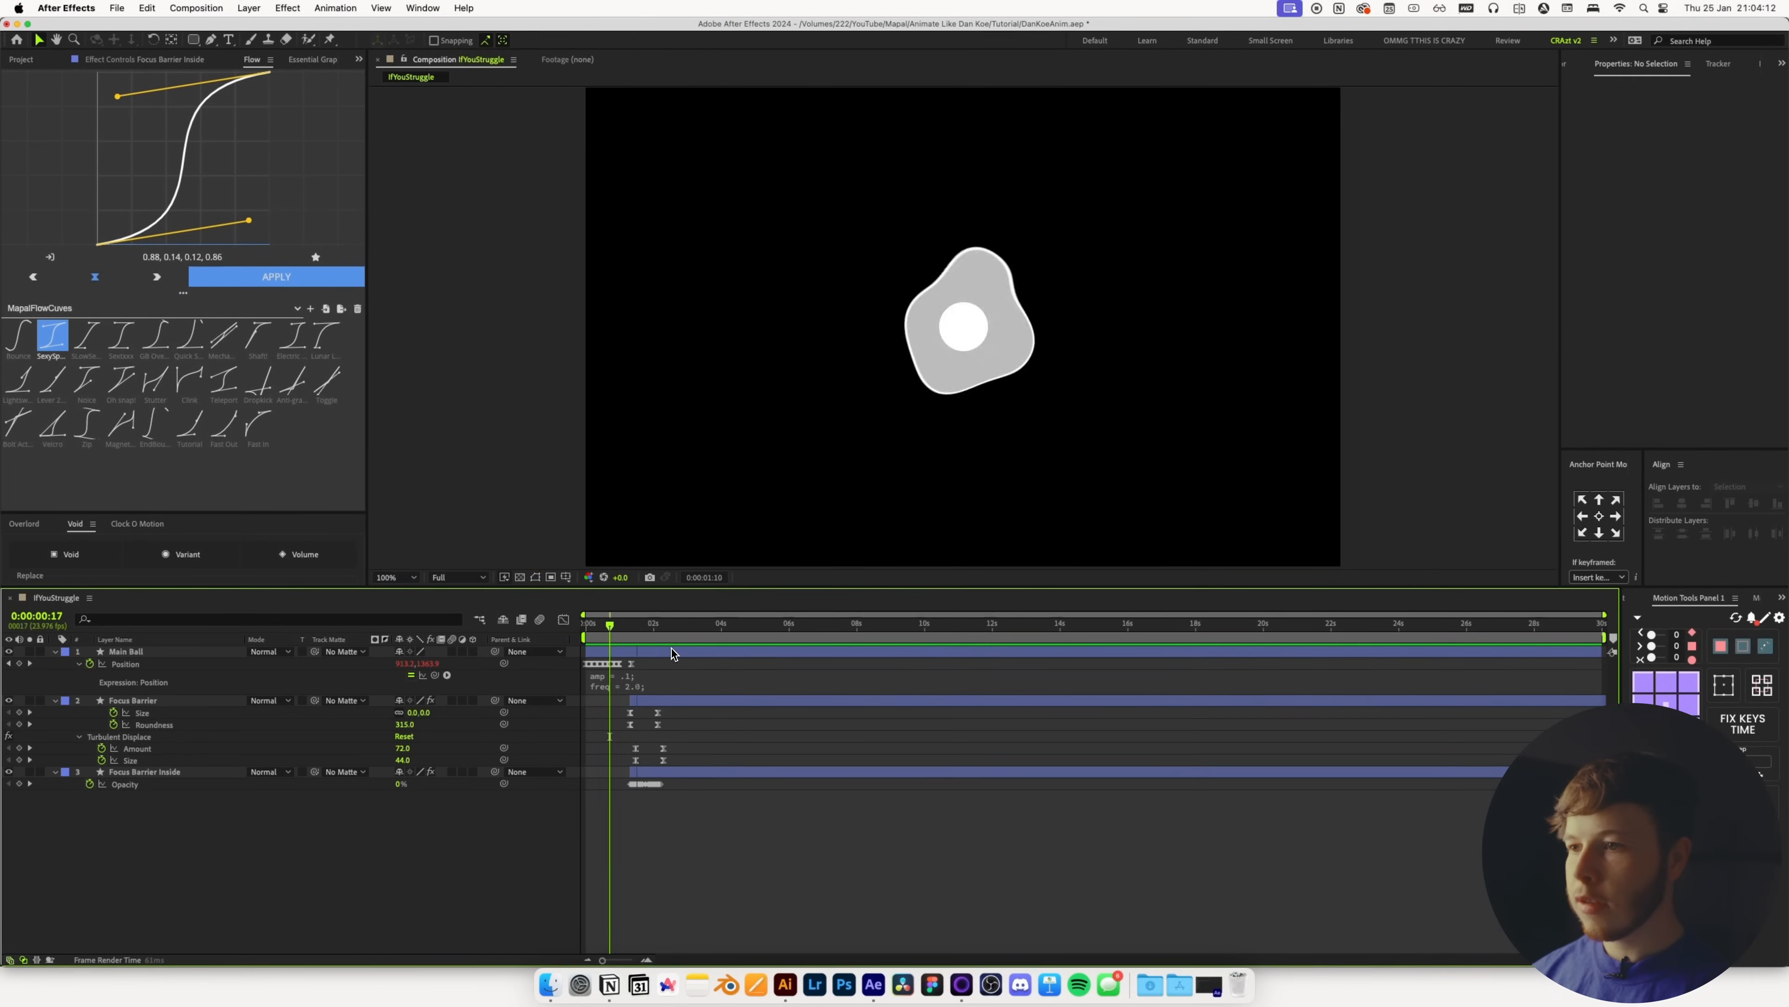
{"action": "left_click_drag", "start_coordinate": [1164, 781], "coordinate": [1023, 791]}
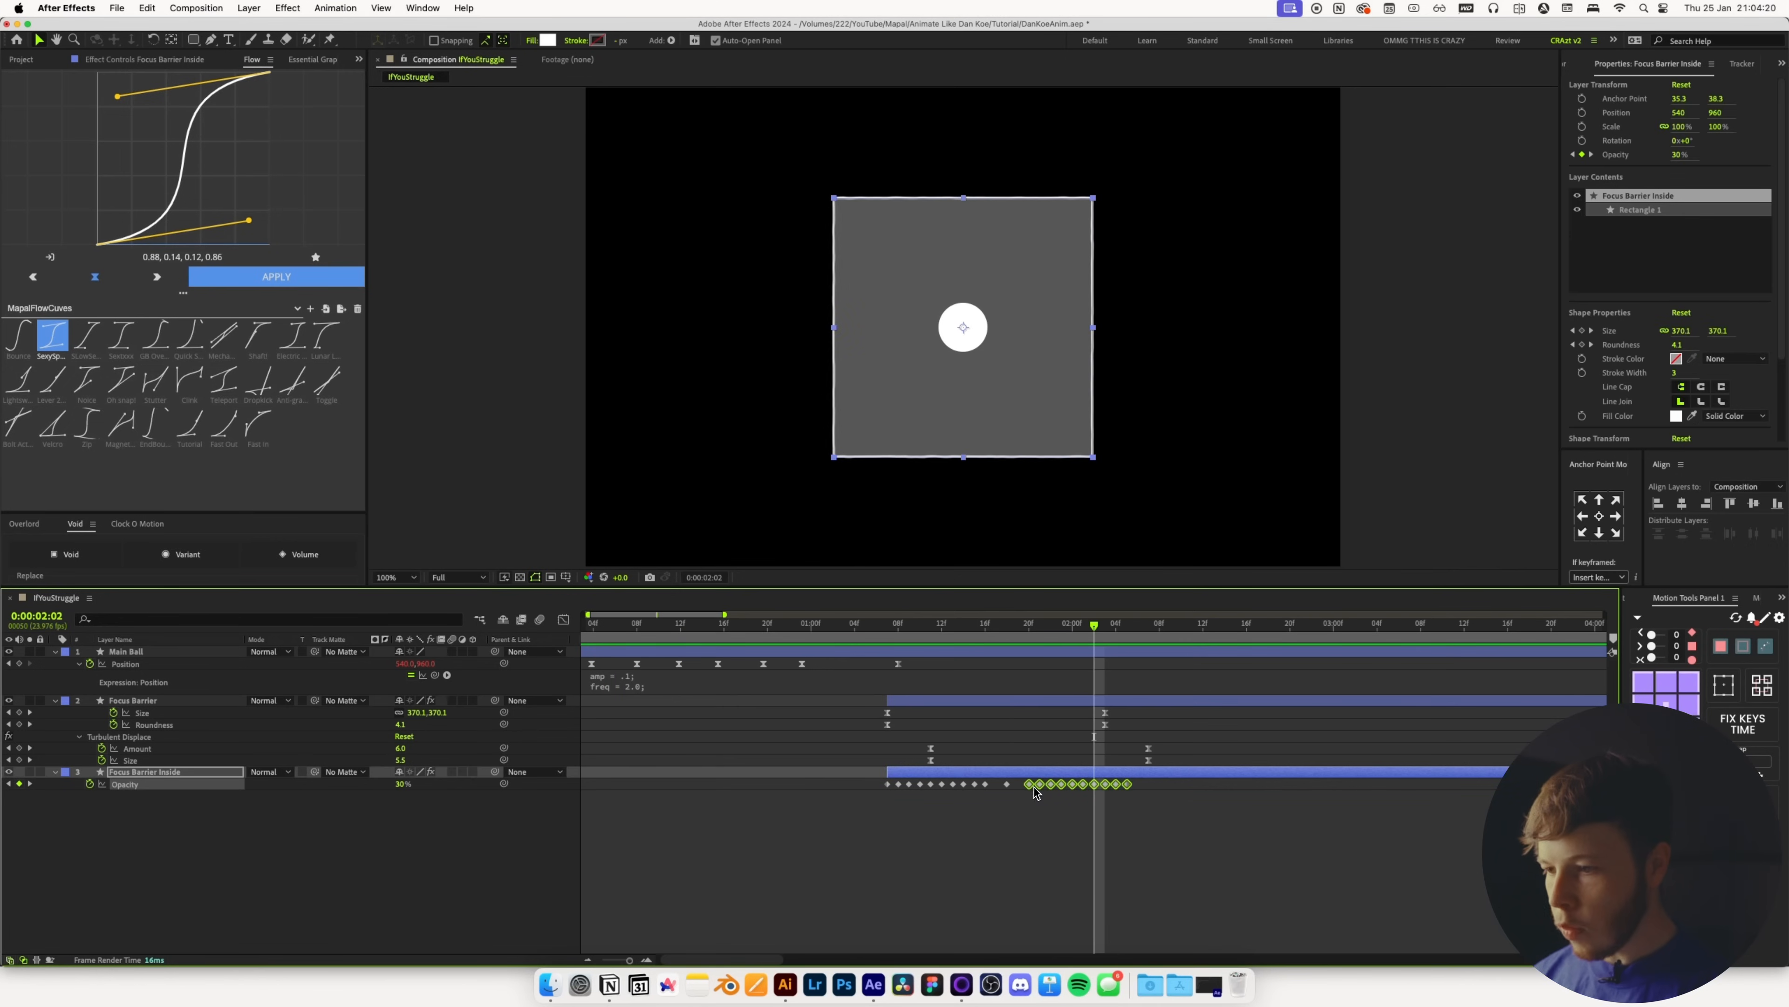
{"action": "left_click", "coordinate": [937, 839]}
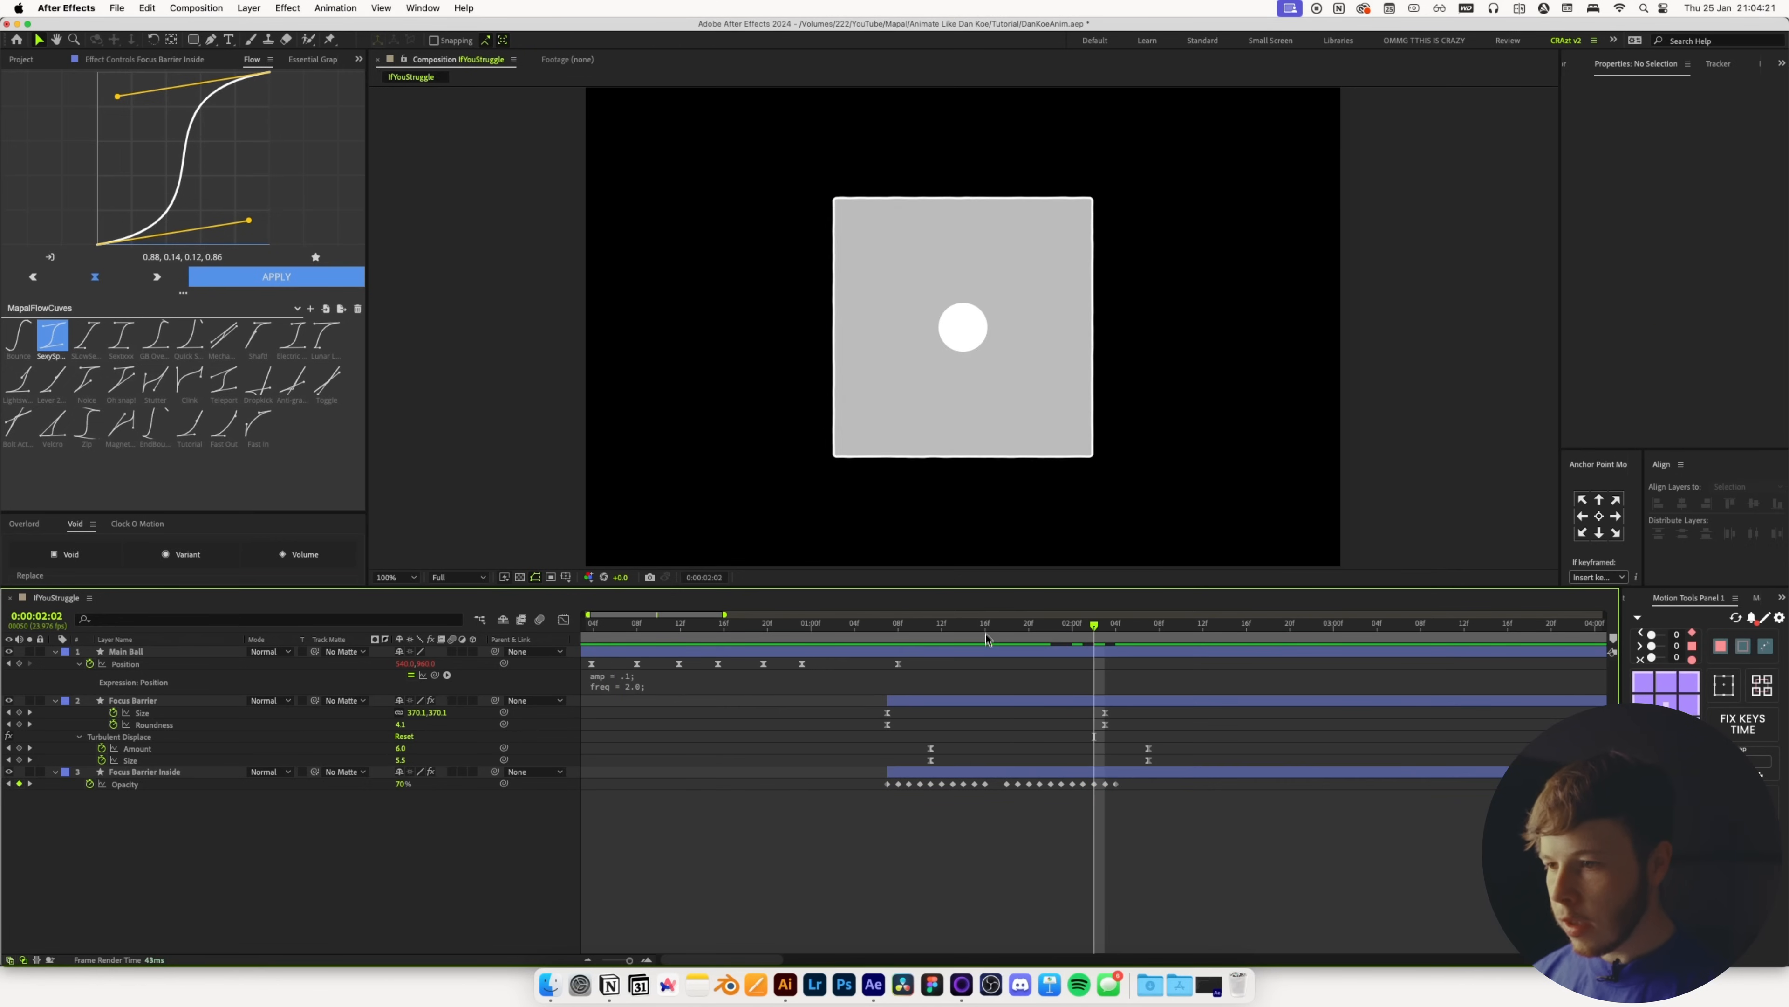
{"action": "left_click", "coordinate": [854, 624]}
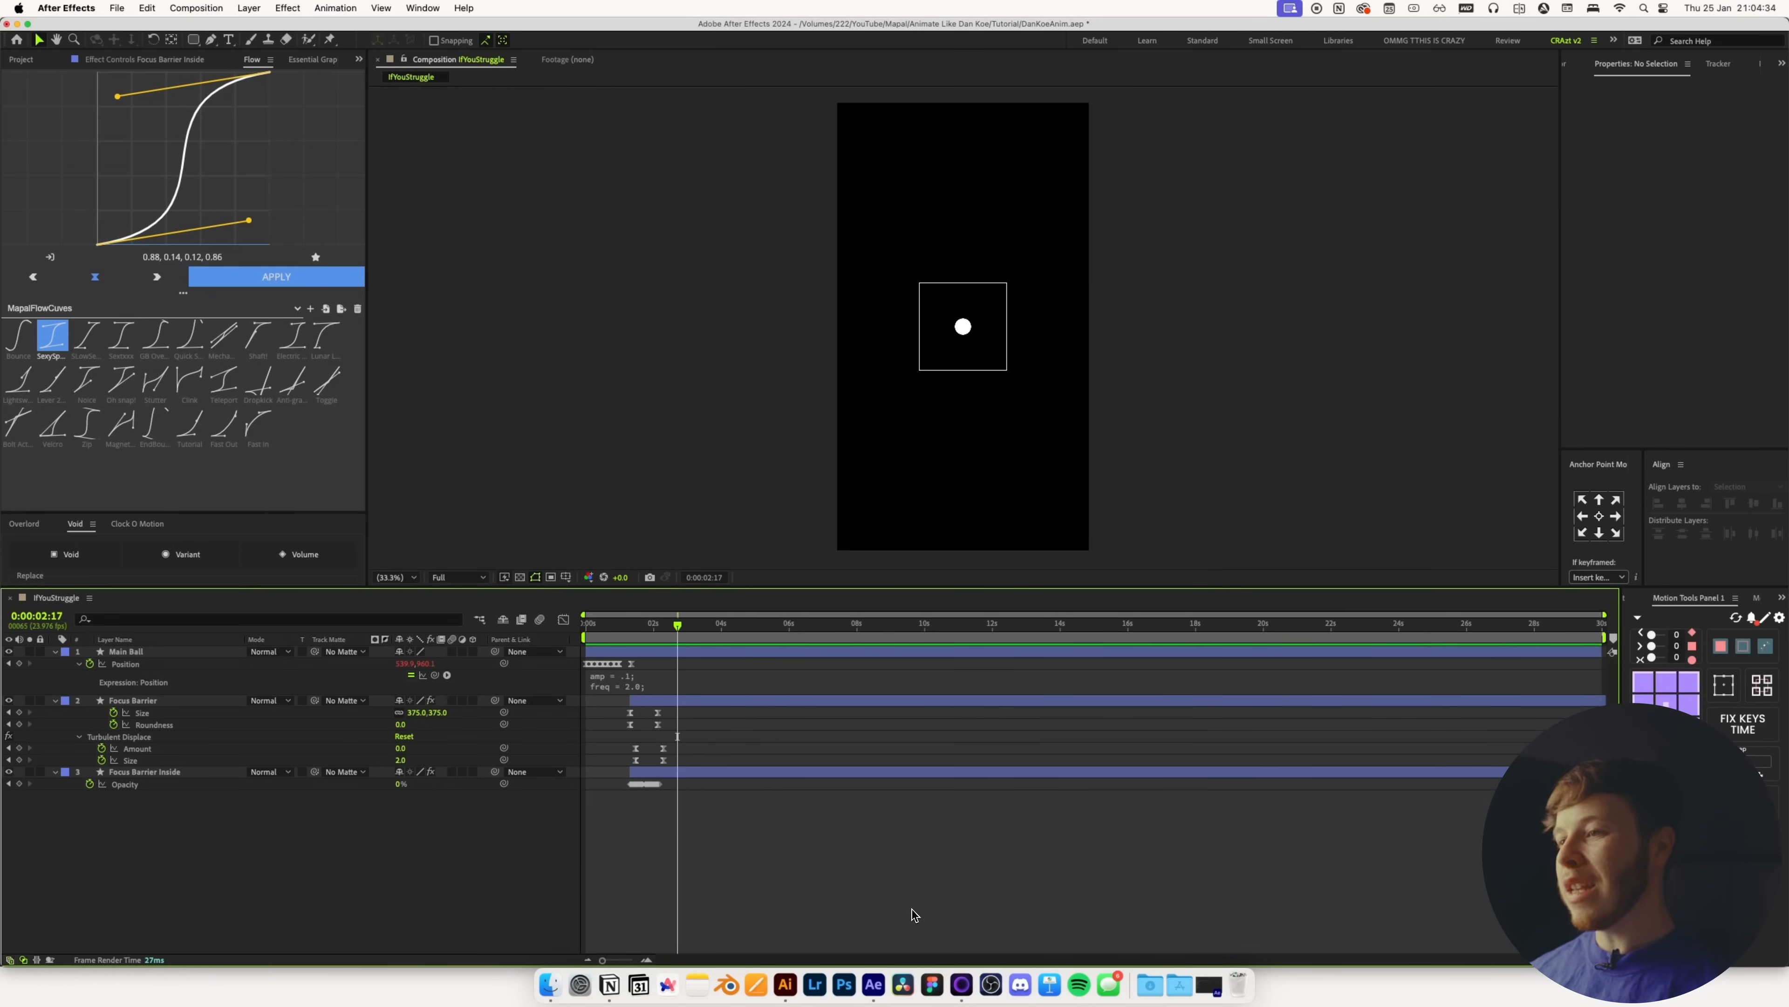
Switch to Illustrator, select the smartphone icon group and transfer it into the After Effects composition as a shape layer
{"action": "key", "text": "super+Tab"}
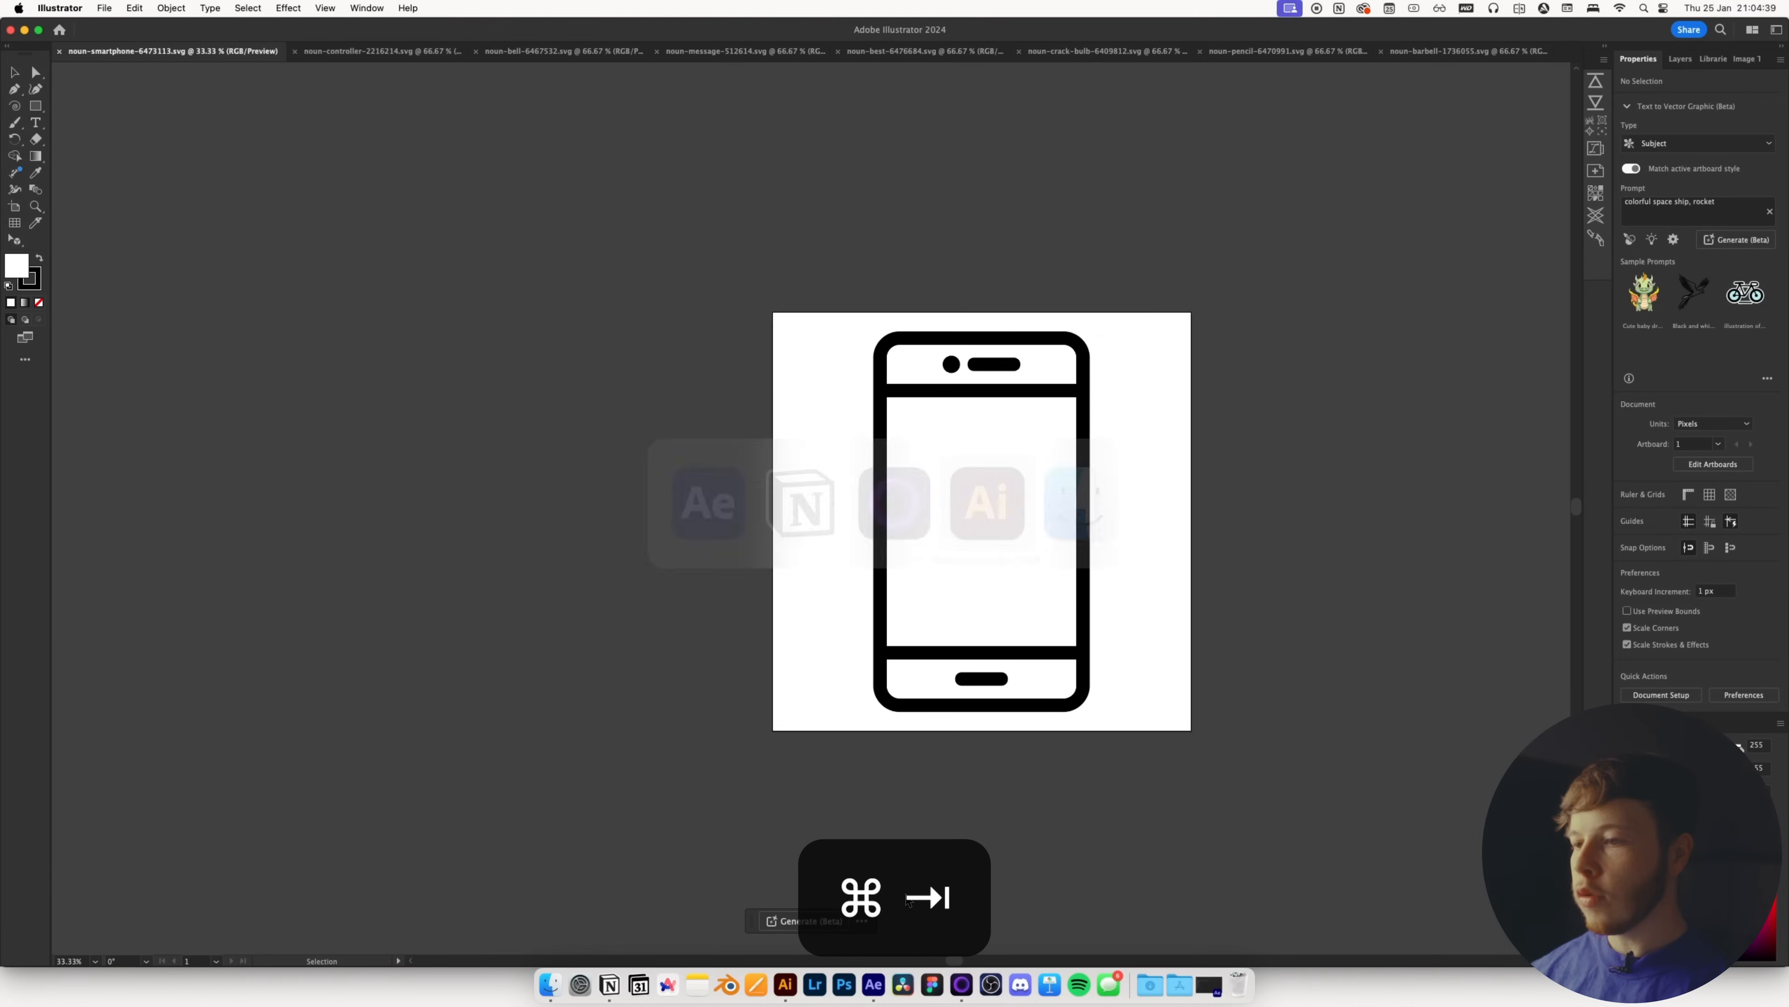
{"action": "left_click", "coordinate": [899, 524]}
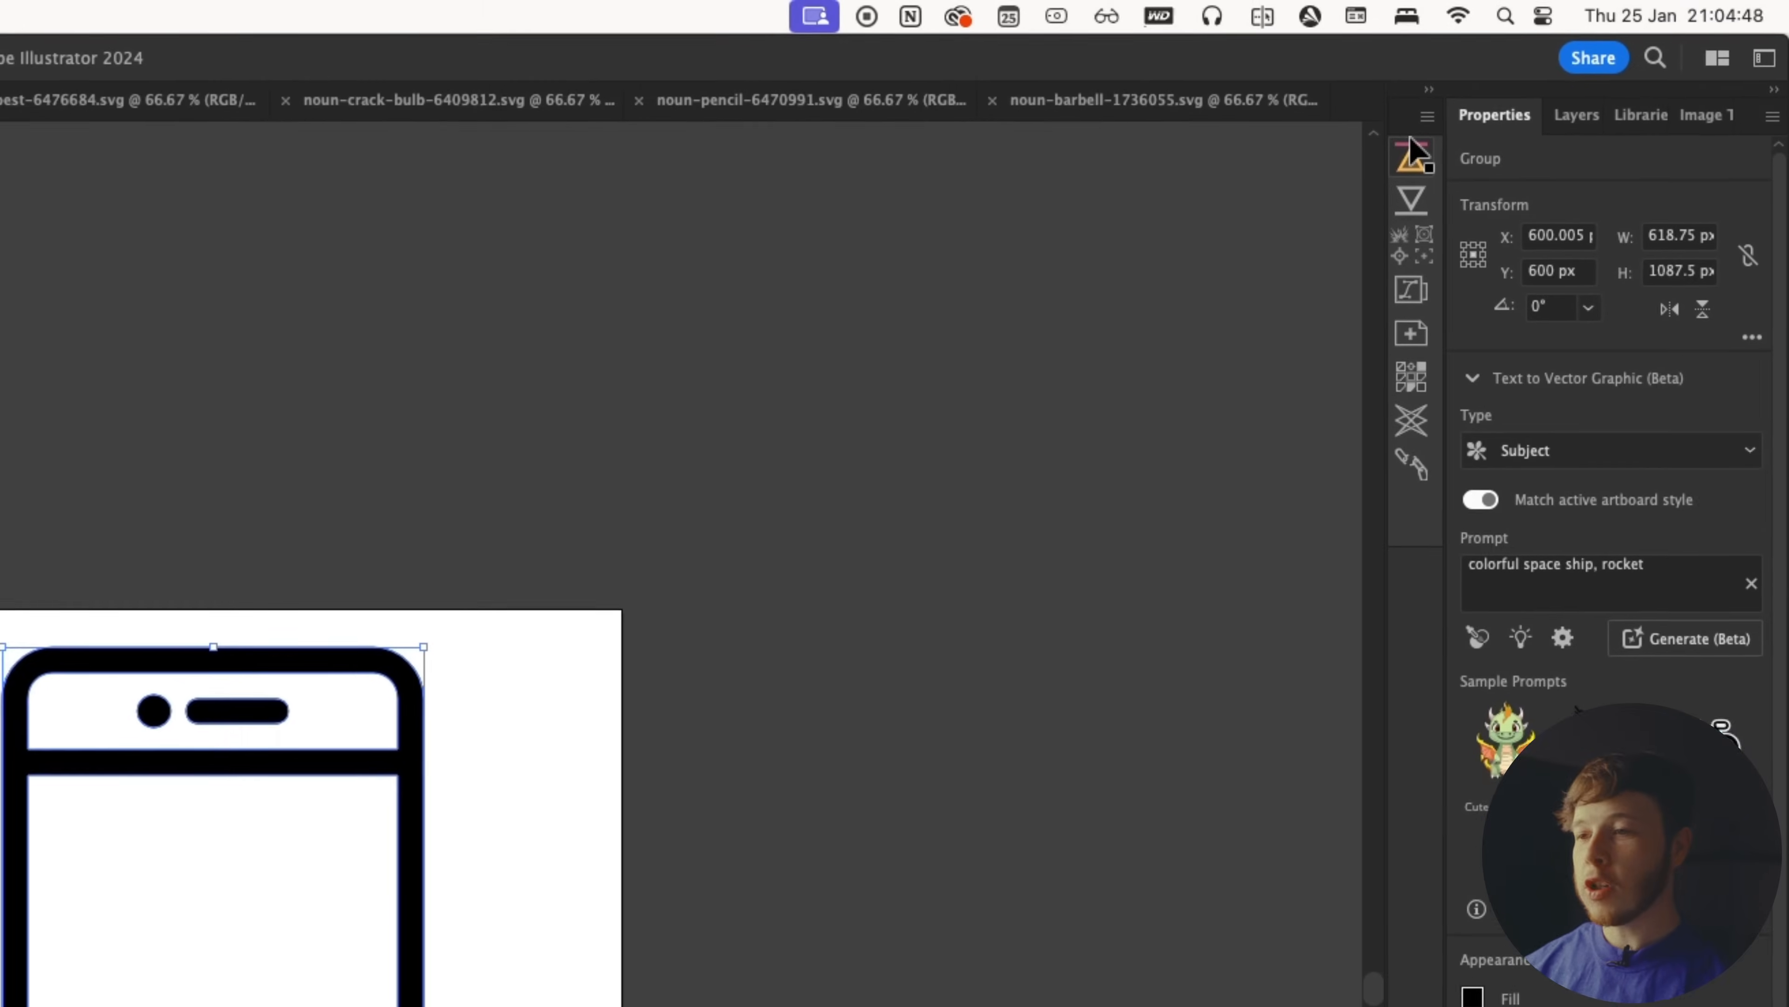
{"action": "key", "text": "super+Tab"}
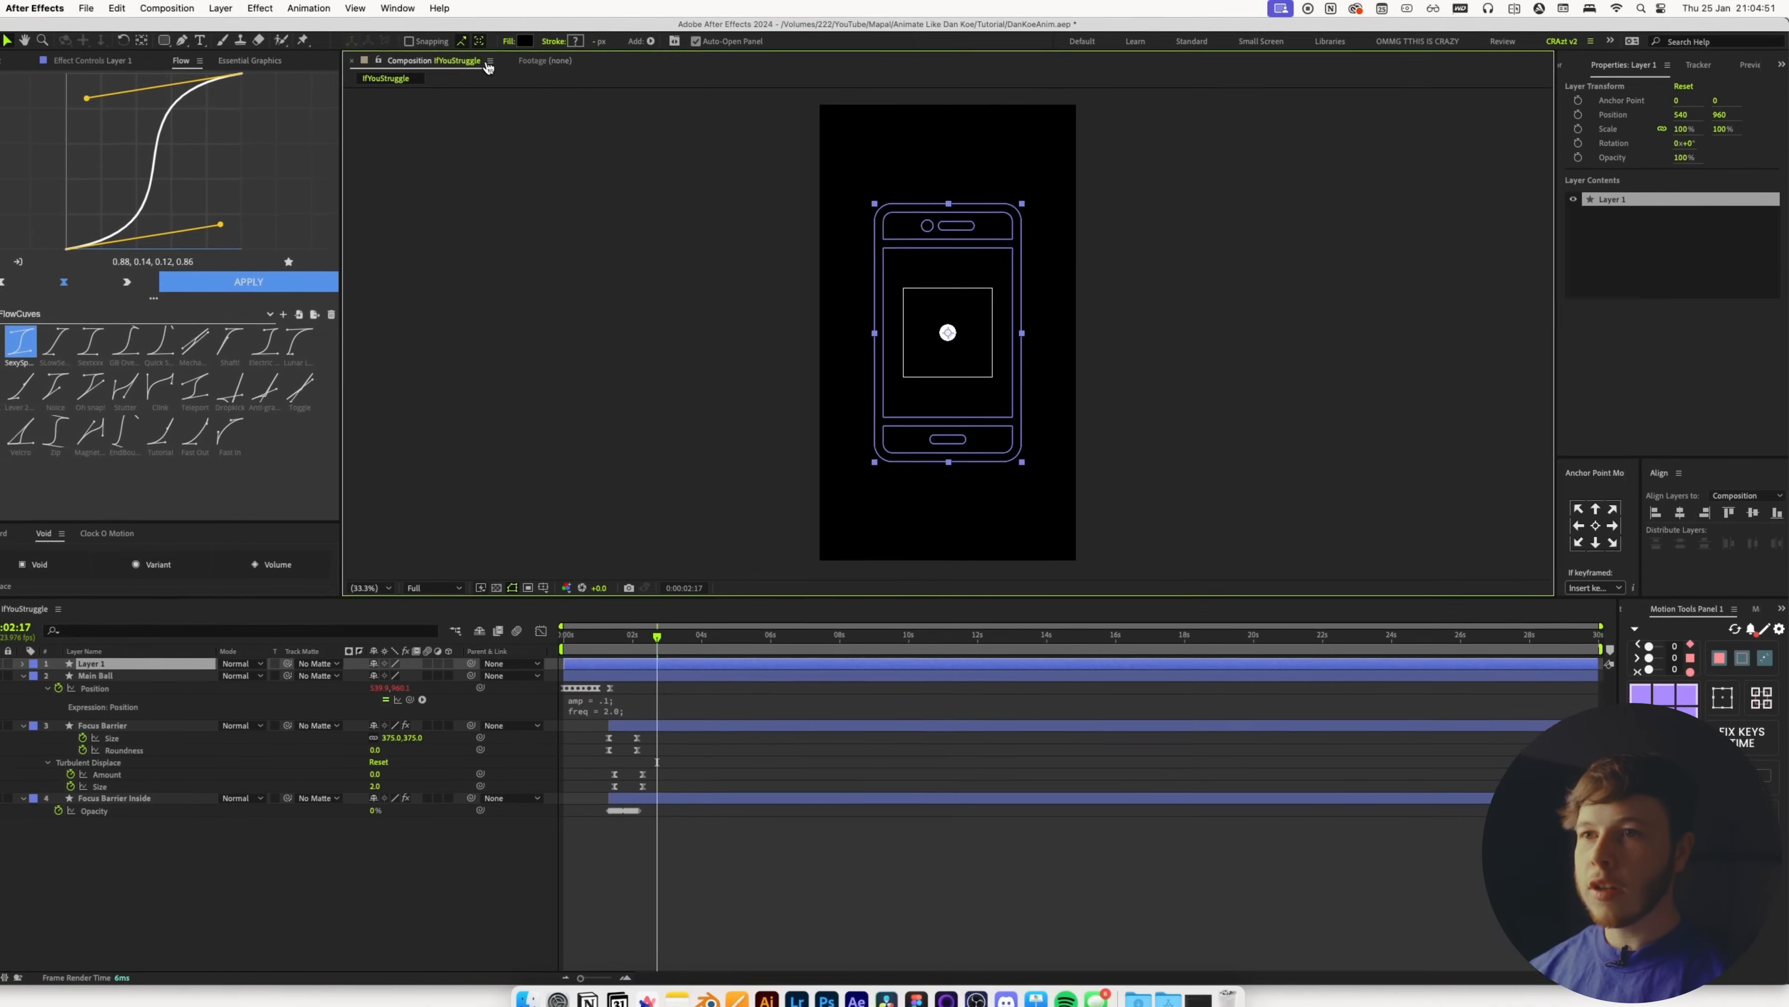
Set the imported smartphone layer's fill color to white (FFFFFF) and switch back to Illustrator
{"action": "left_click", "coordinate": [546, 40]}
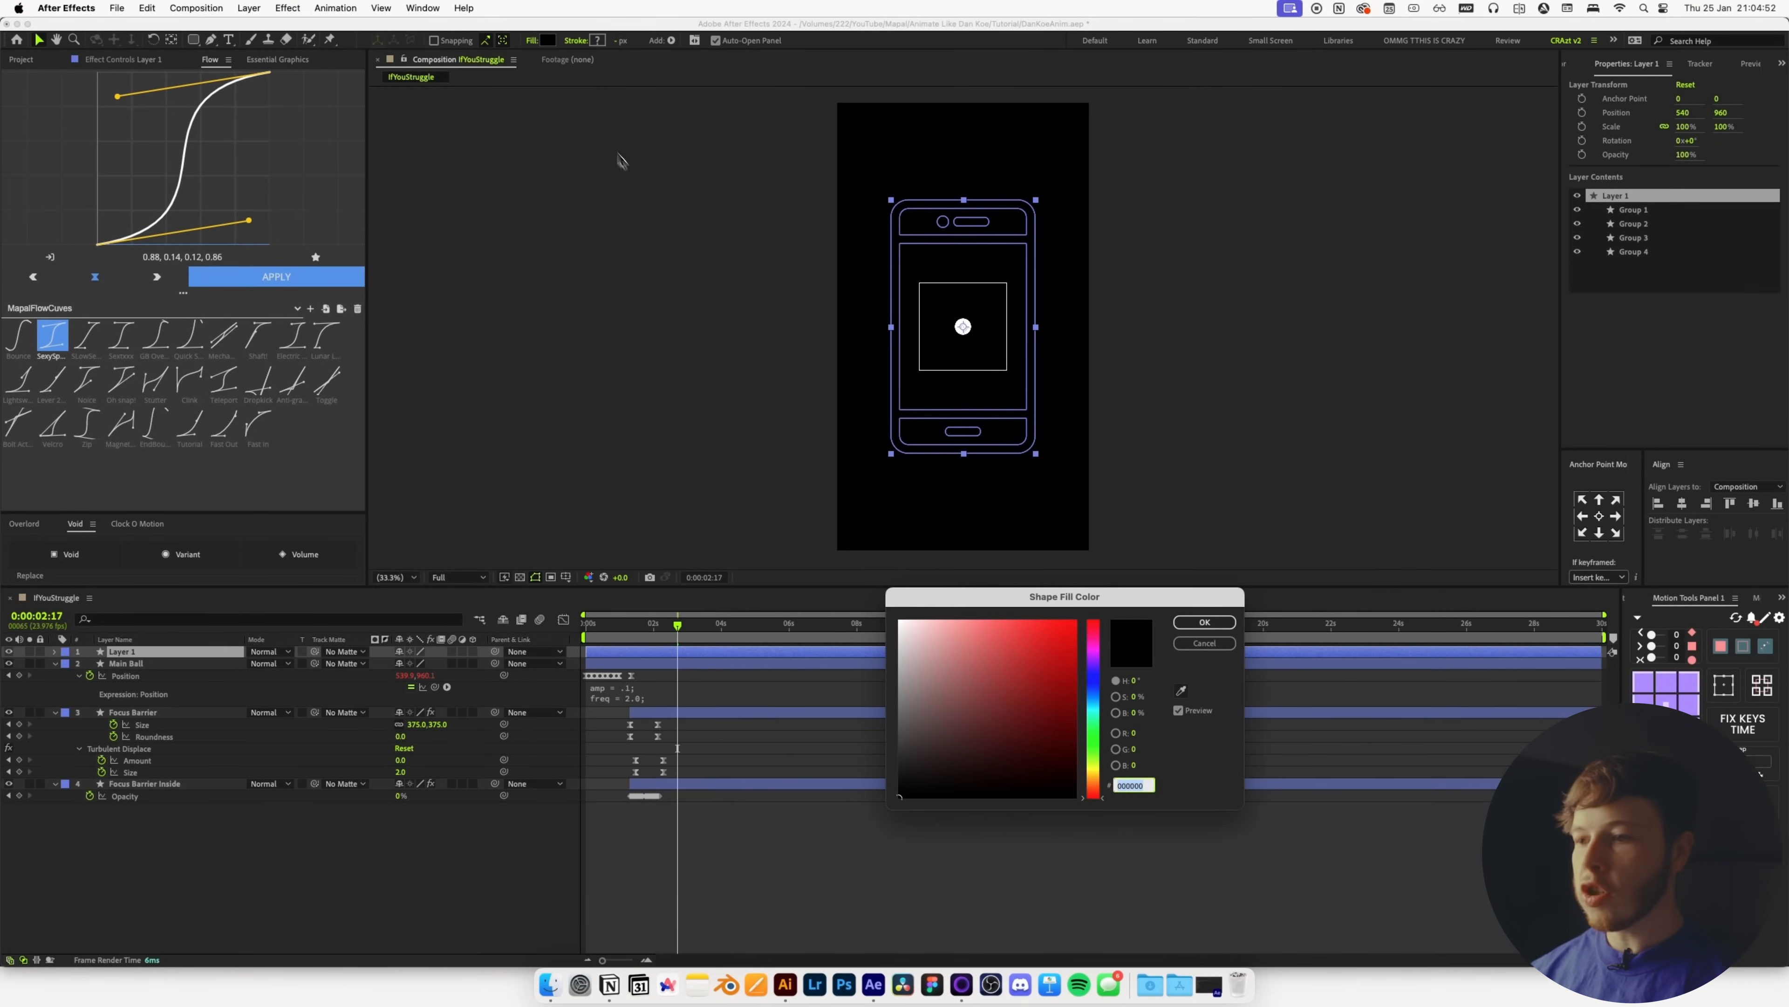
{"action": "type", "text": "ffffff"}
{"action": "left_click", "coordinate": [1203, 623]}
{"action": "key", "text": "super+Tab"}
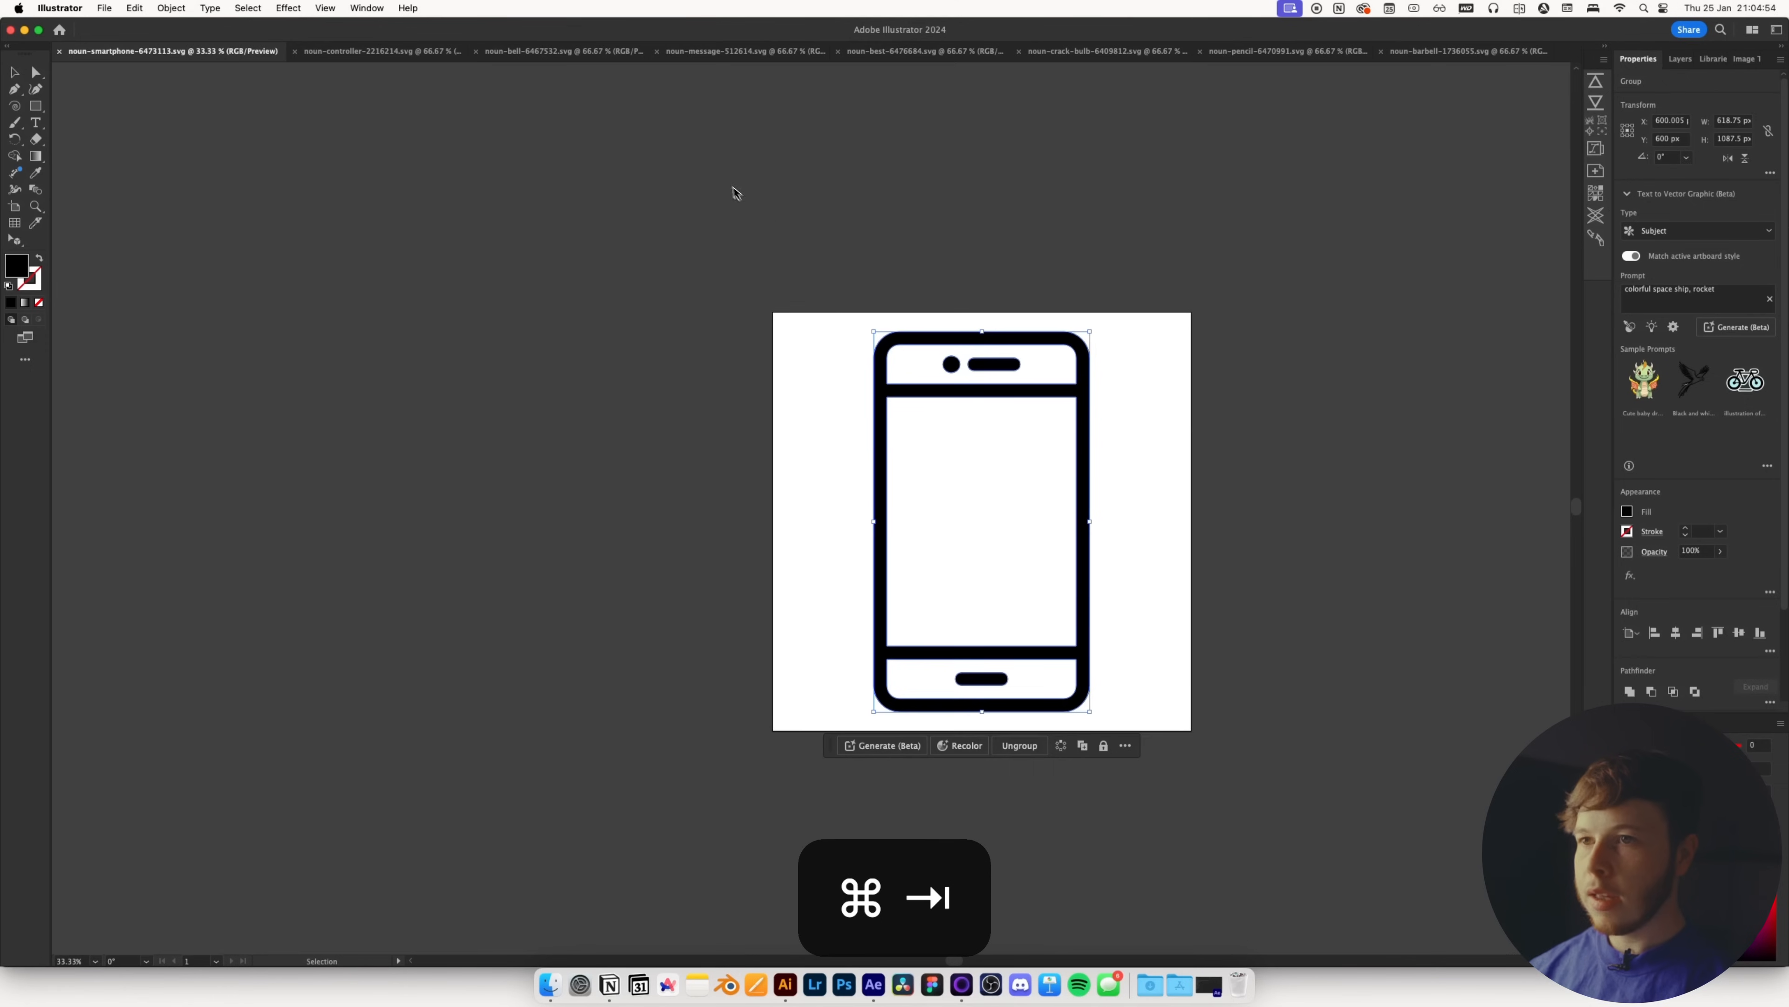
Go through the remaining icon documents in Illustrator, starting with the game controller, to transfer them into the After Effects composition
{"action": "left_click", "coordinate": [353, 61]}
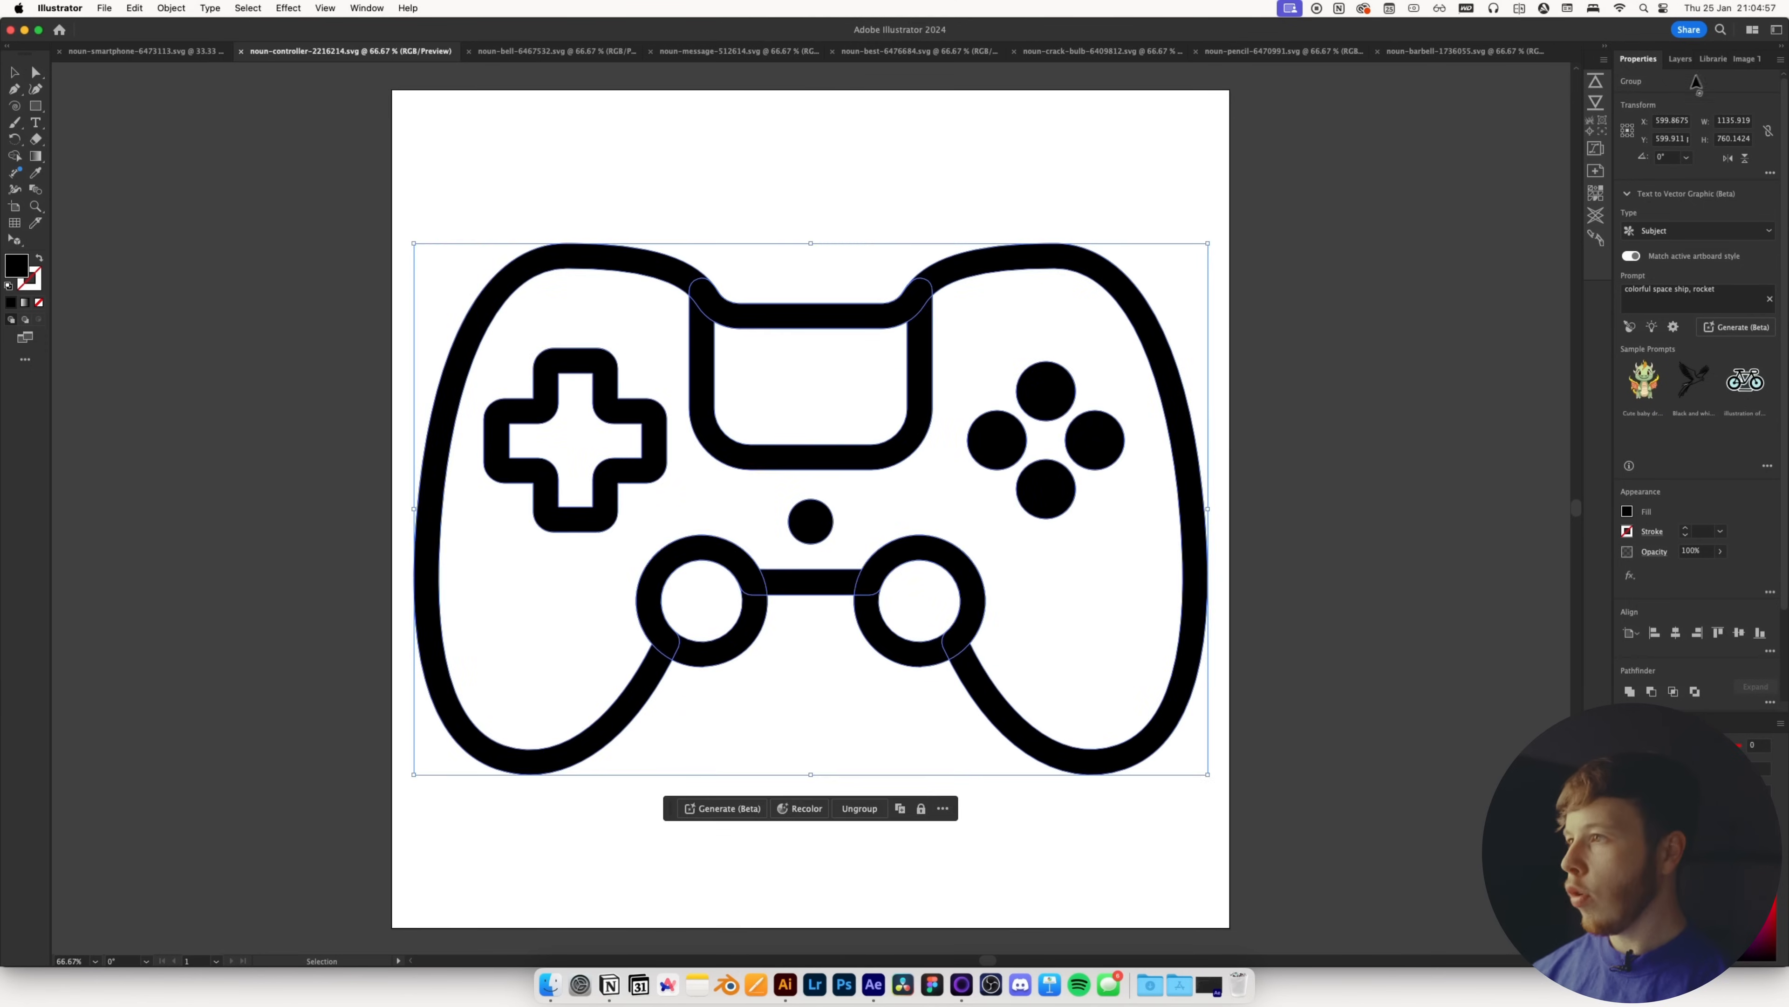
{"action": "key", "text": "ctrl+Tab"}
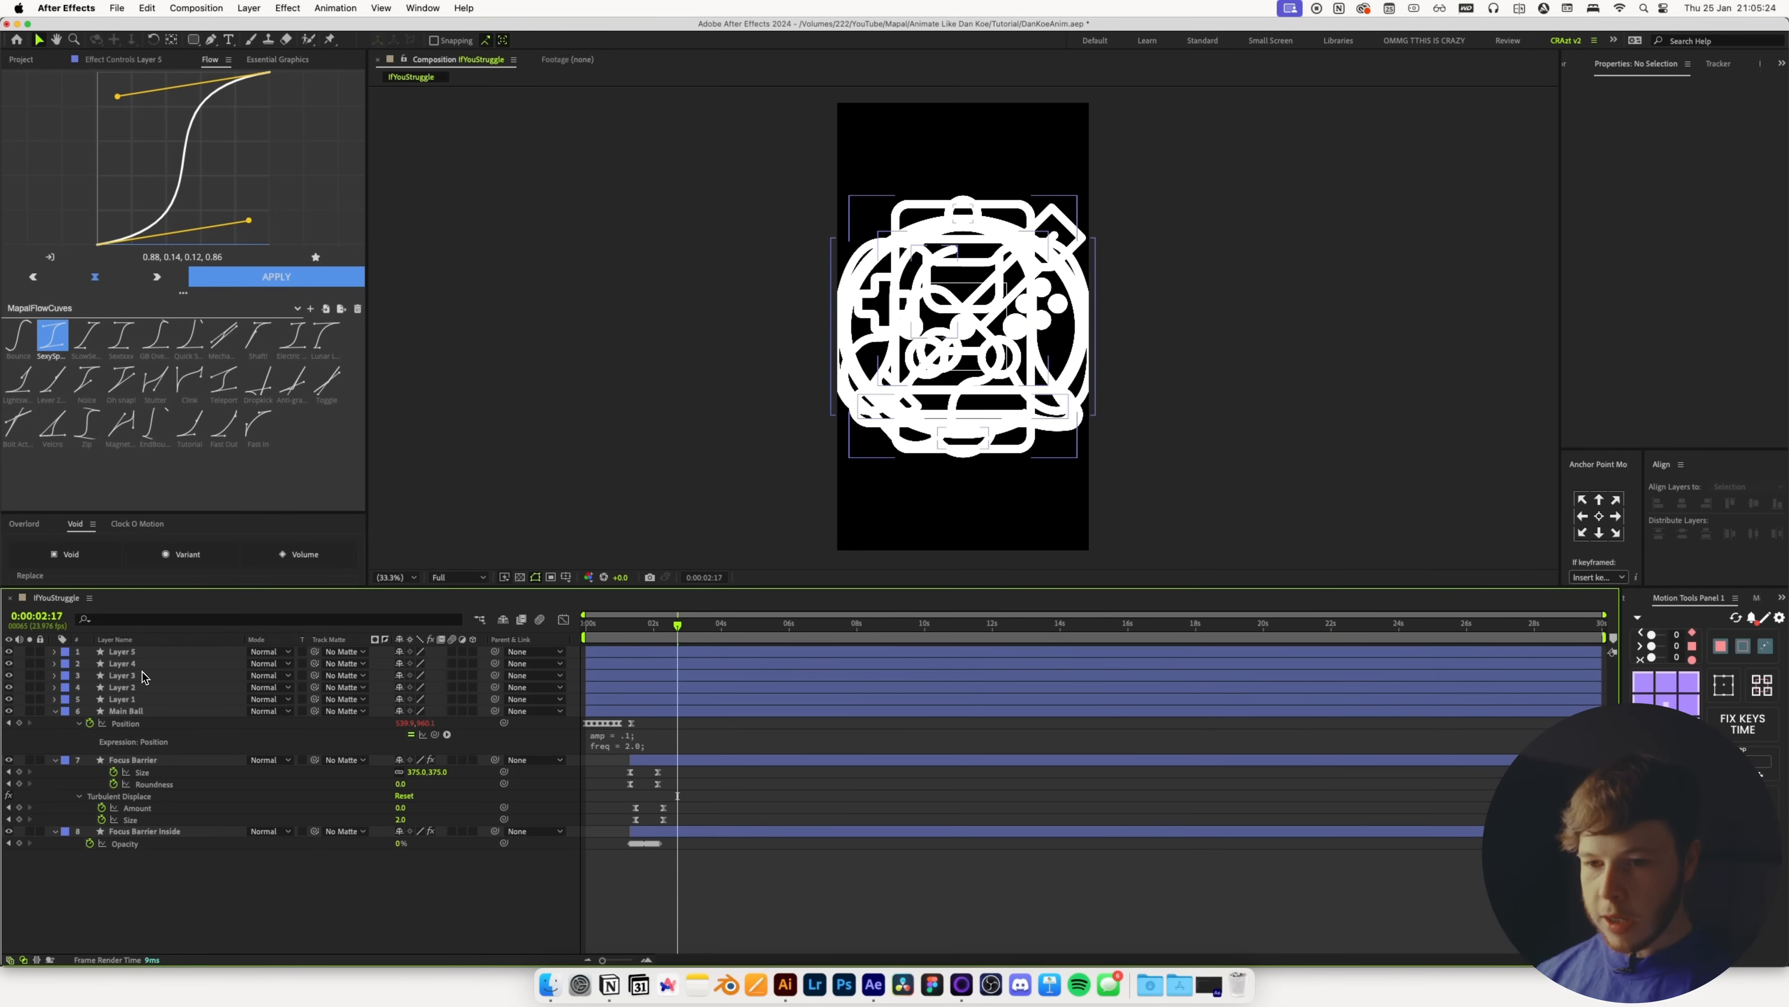
Collapse the layer properties and shift the five icon layers, Layer 1 through Layer 5, to start at about 5 seconds
{"action": "key", "text": "u"}
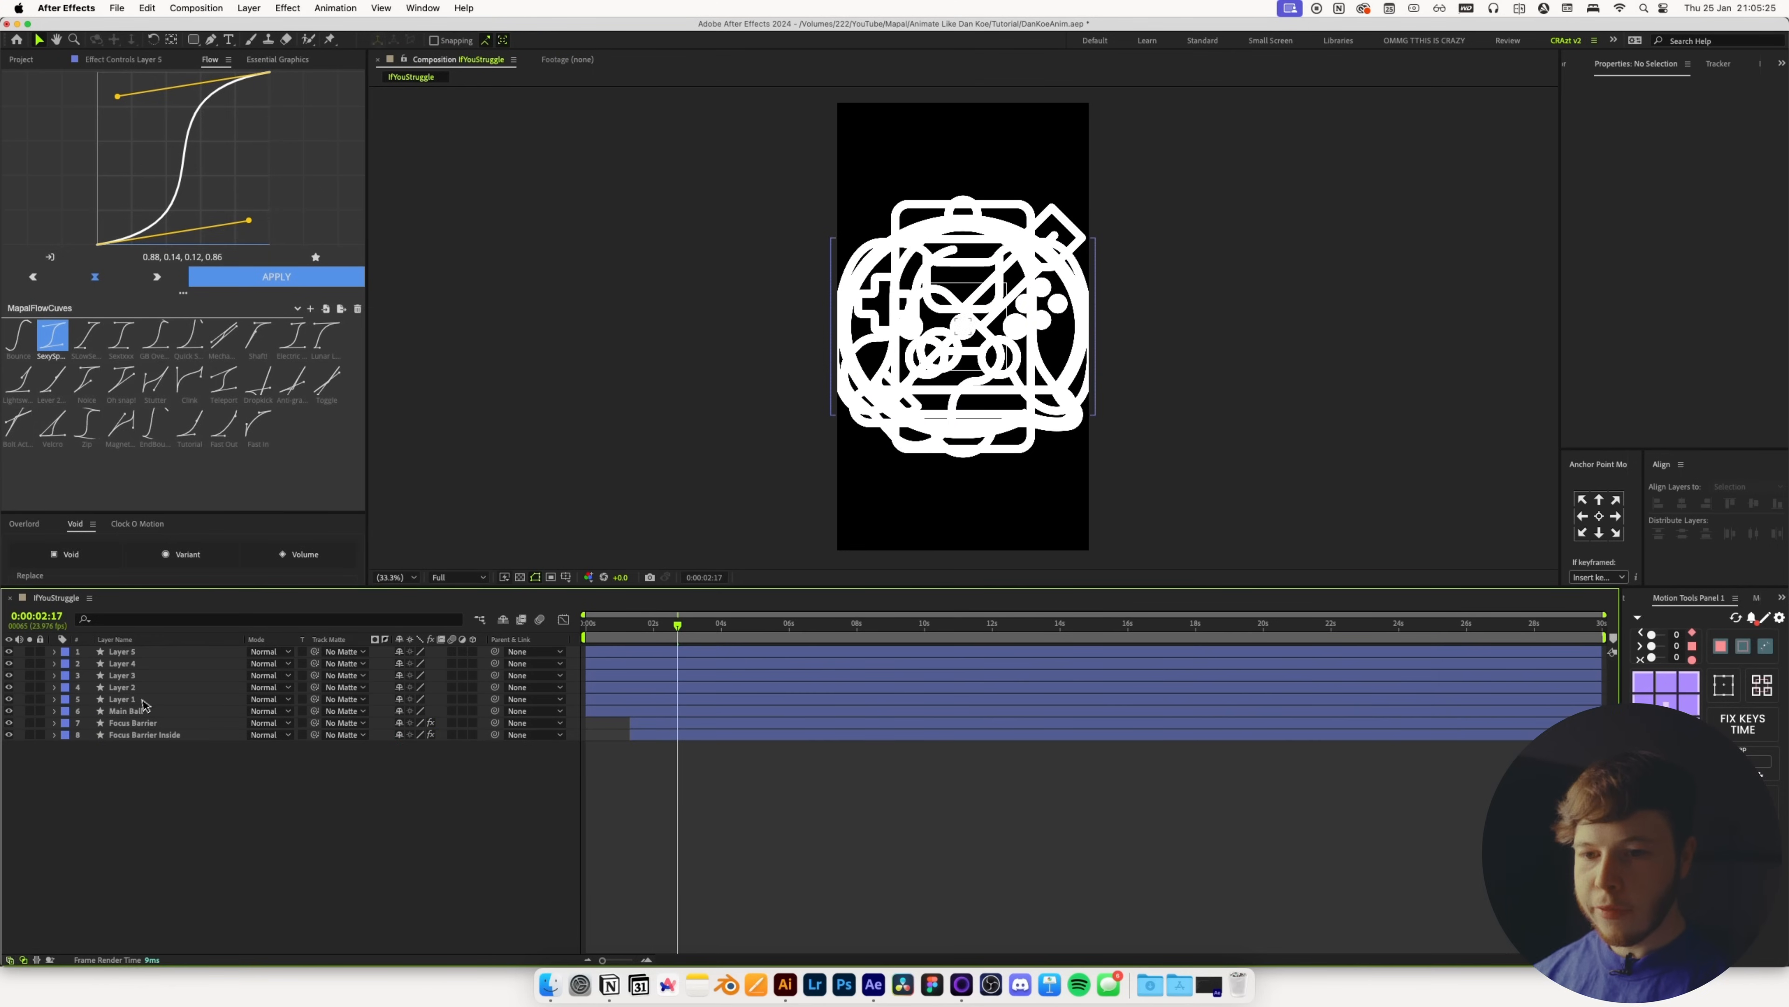
{"action": "left_click", "coordinate": [132, 701]}
{"action": "left_click", "coordinate": [133, 654], "text": "shift"}
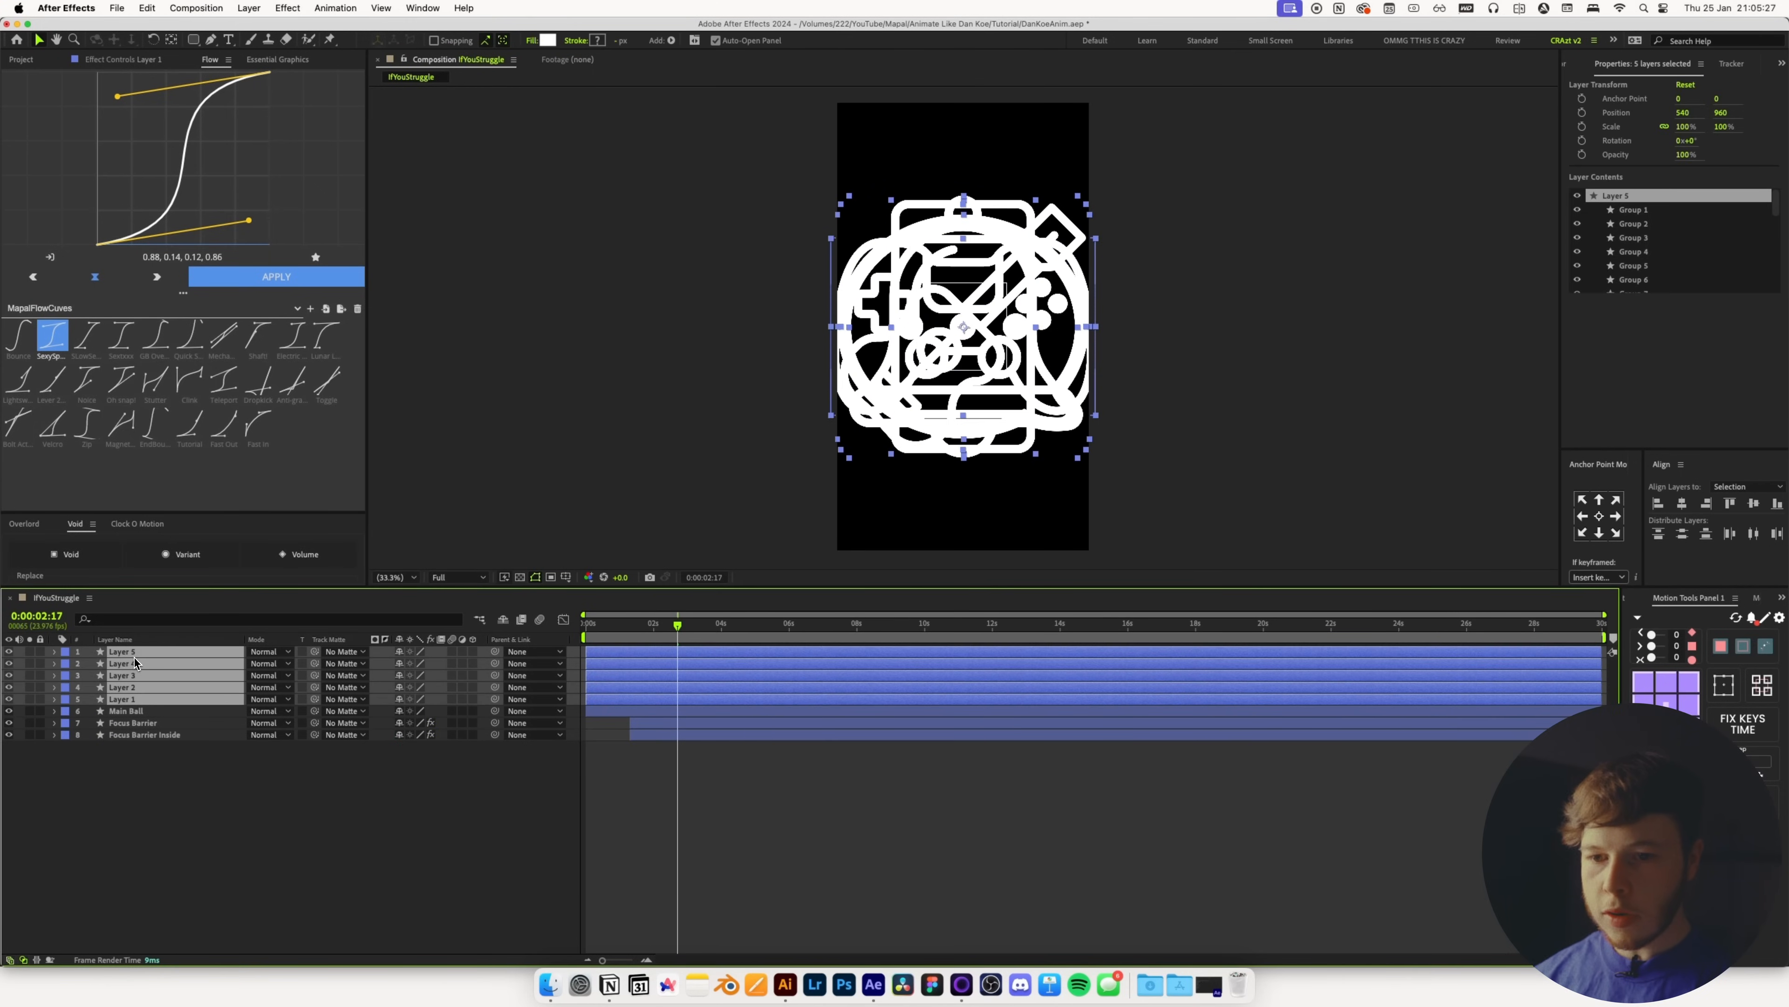
{"action": "left_click_drag", "start_coordinate": [614, 702], "coordinate": [772, 712]}
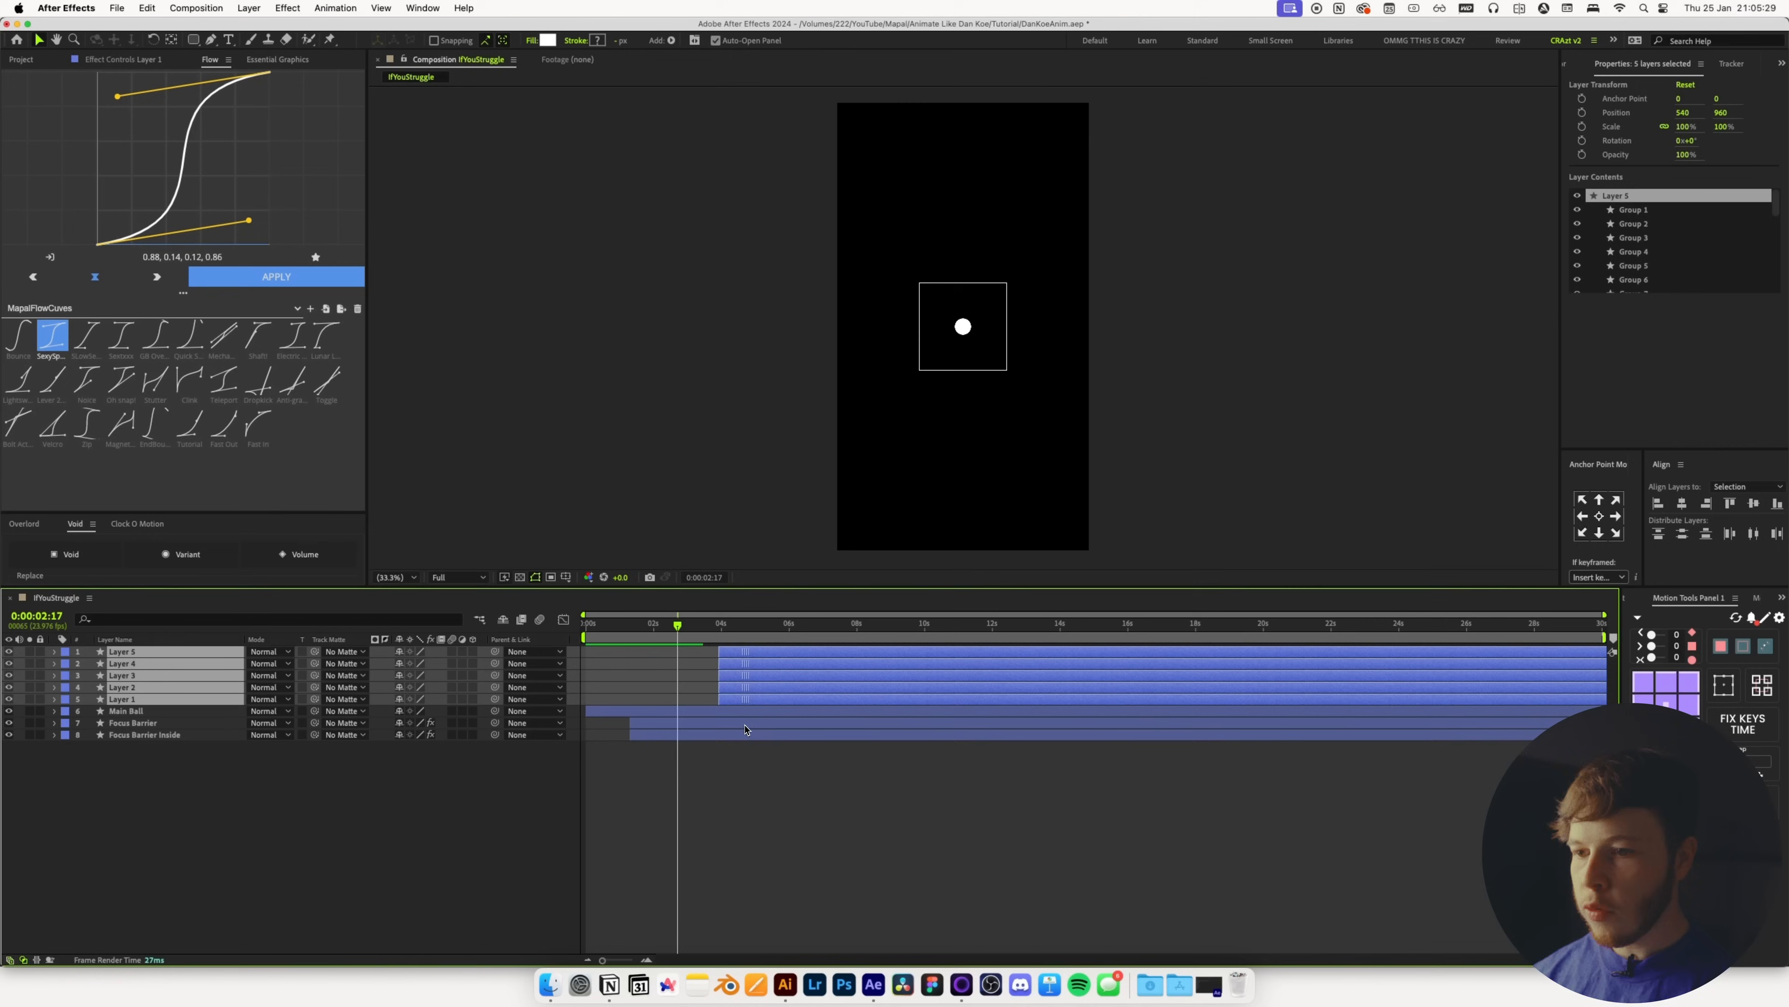
{"action": "key", "text": "F2"}
Move the smartphone layer to start at 0:00:02:04 and set its scale to 15%
{"action": "left_click_drag", "start_coordinate": [674, 641], "coordinate": [662, 644]}
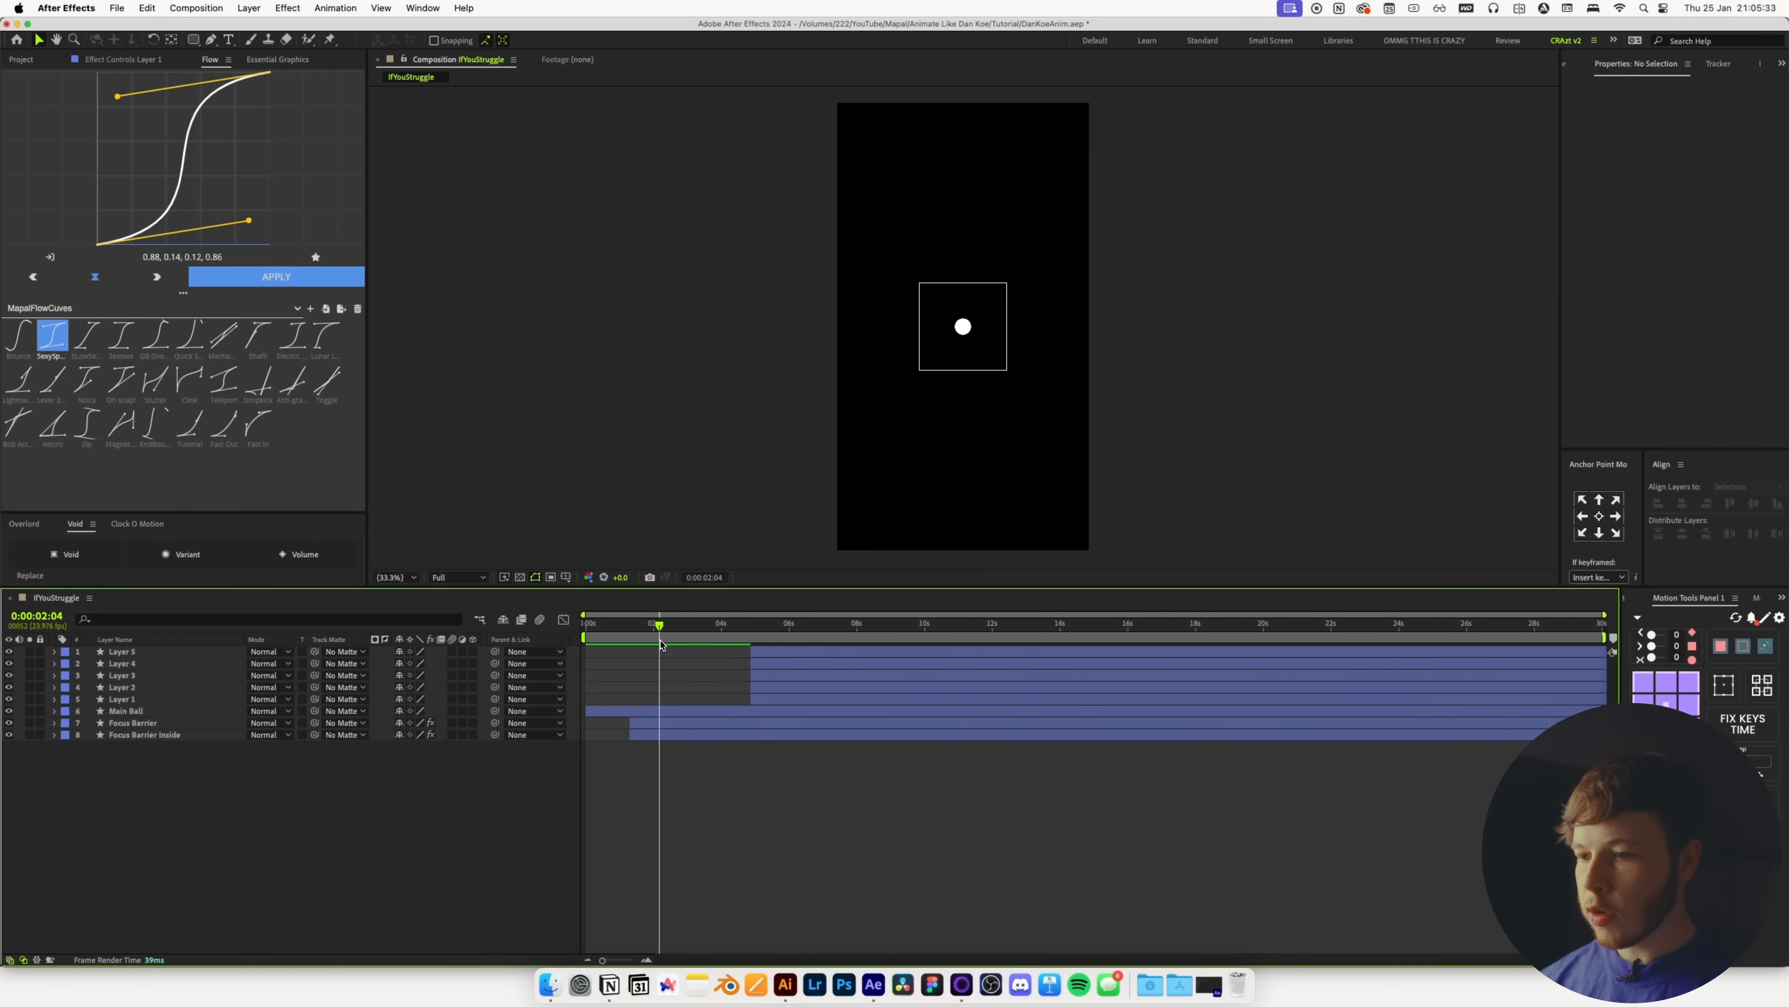
{"action": "left_click_drag", "start_coordinate": [765, 704], "coordinate": [688, 705]}
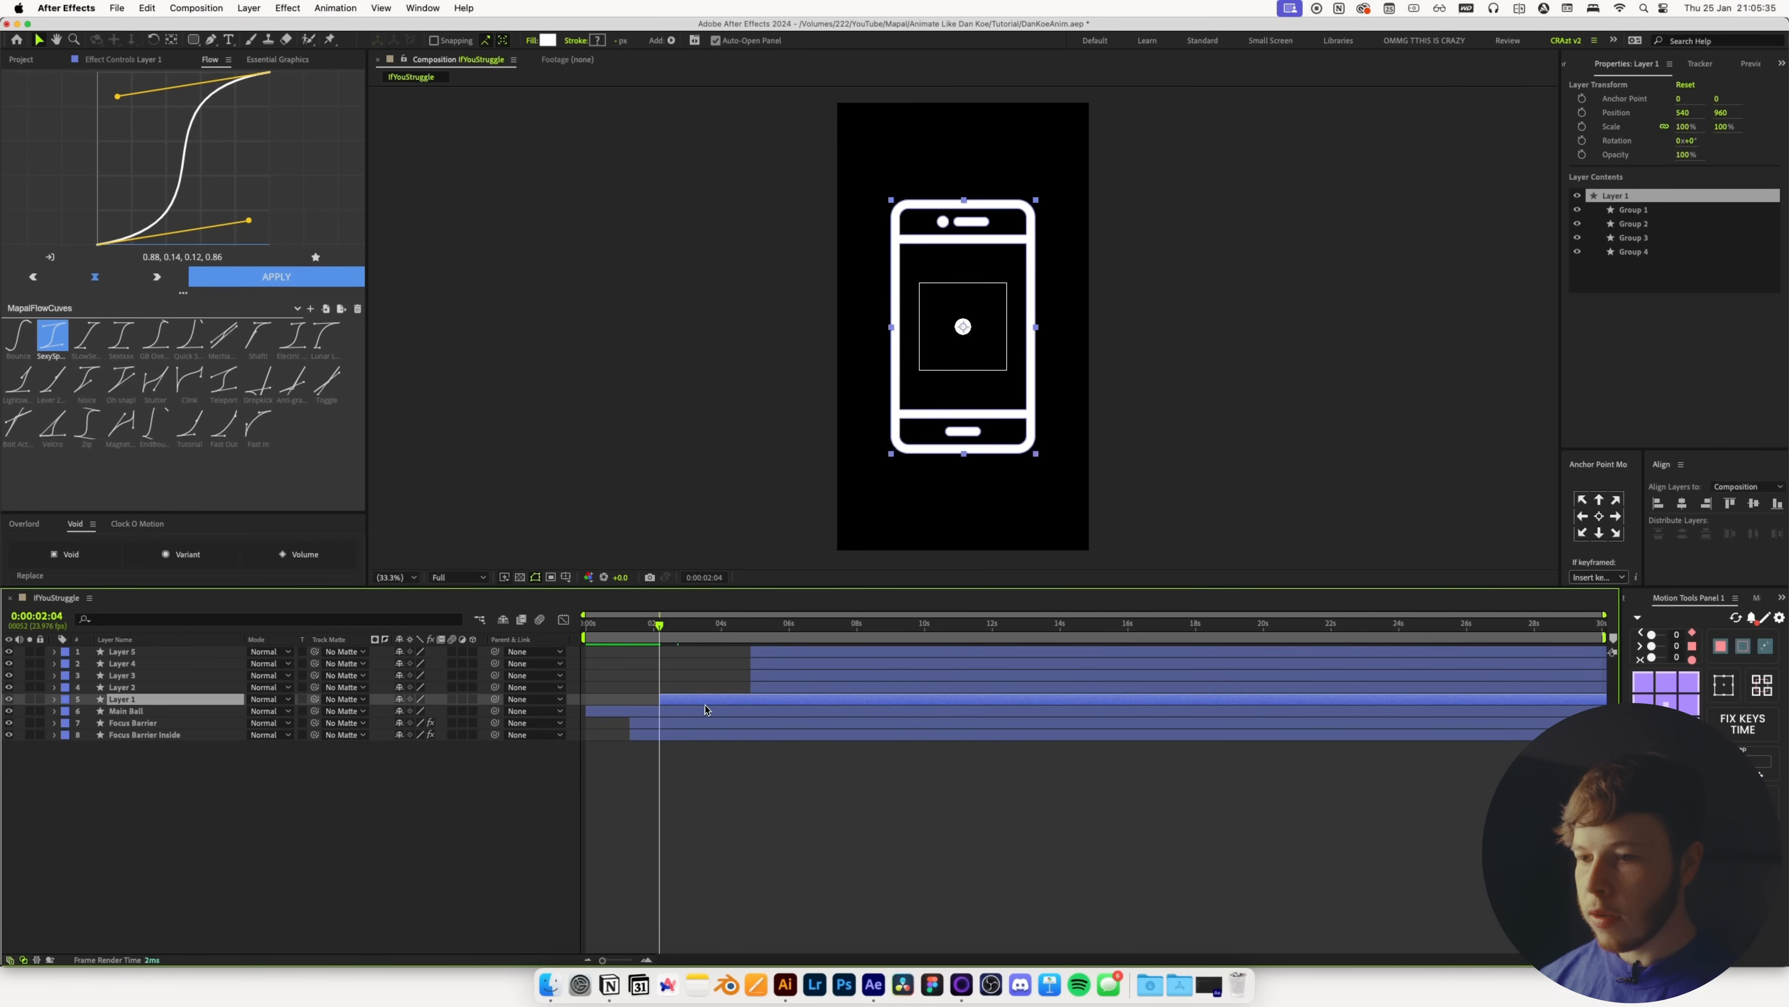
{"action": "key", "text": "s"}
{"action": "left_click_drag", "start_coordinate": [421, 716], "coordinate": [409, 716]}
{"action": "left_click", "coordinate": [665, 700]}
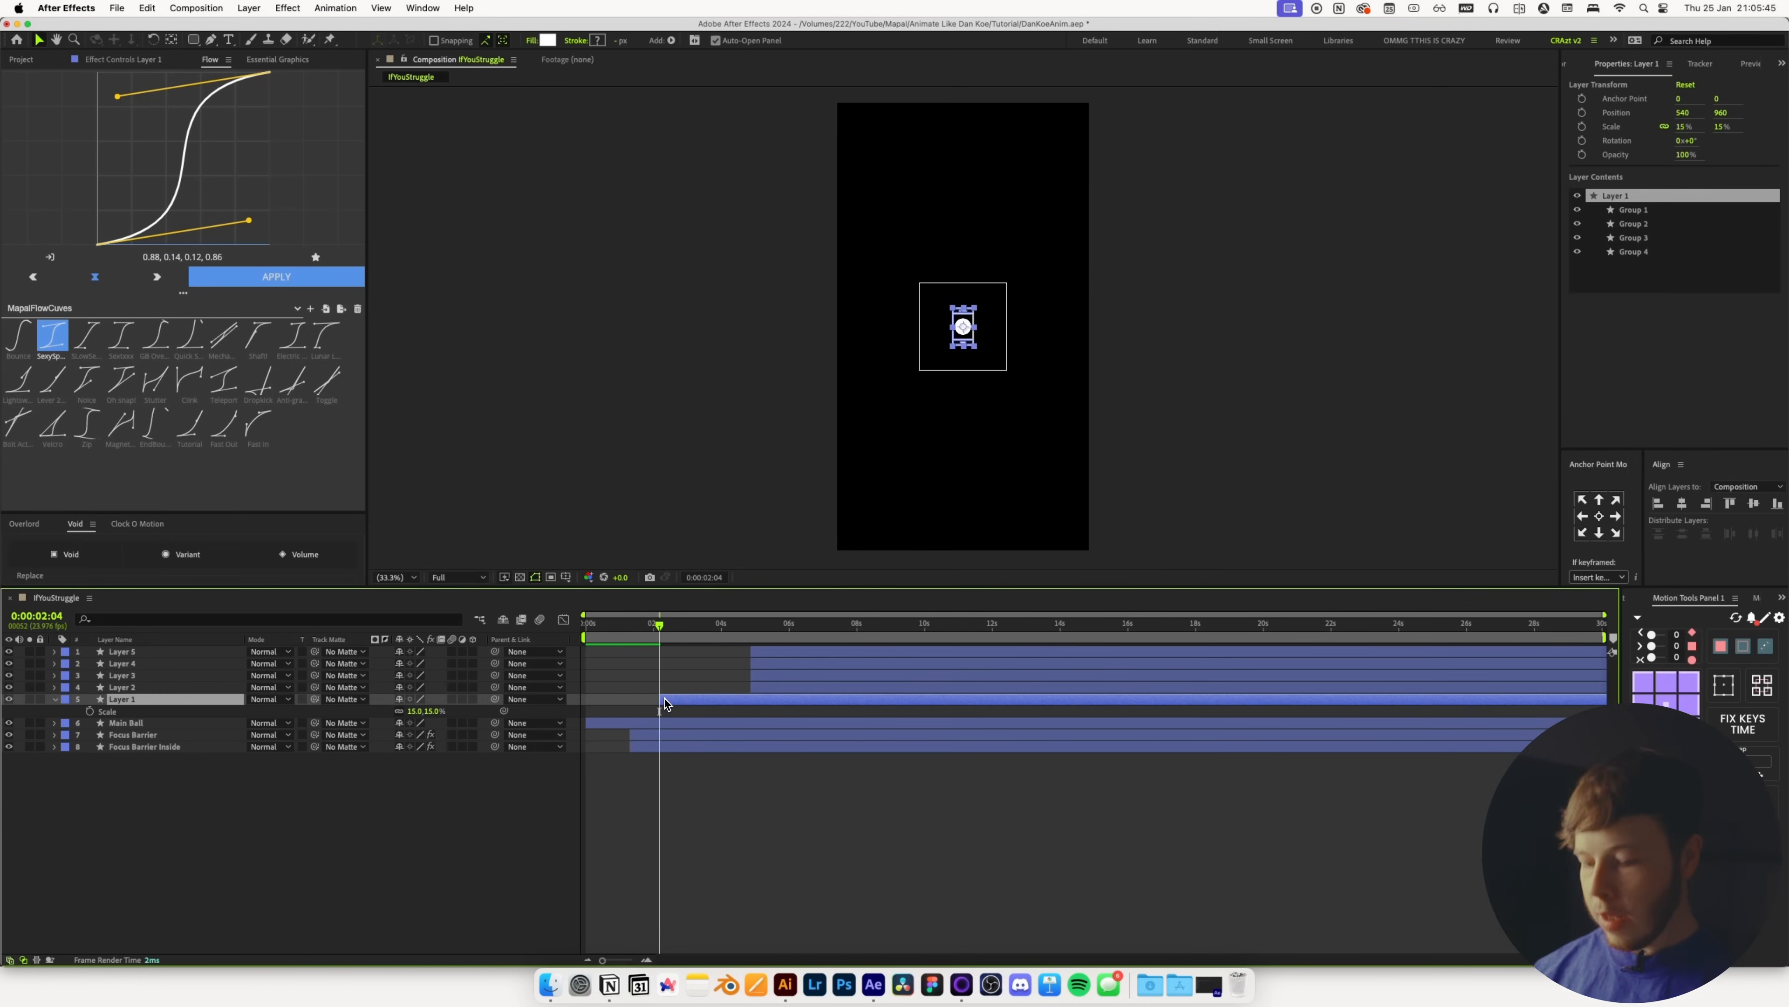
Place the smartphone beyond the frame's upper left at -297, 351, rotate it to -68°, and start Position and Rotation keyframes at 0:00:02:04
{"action": "key", "text": "shift+r"}
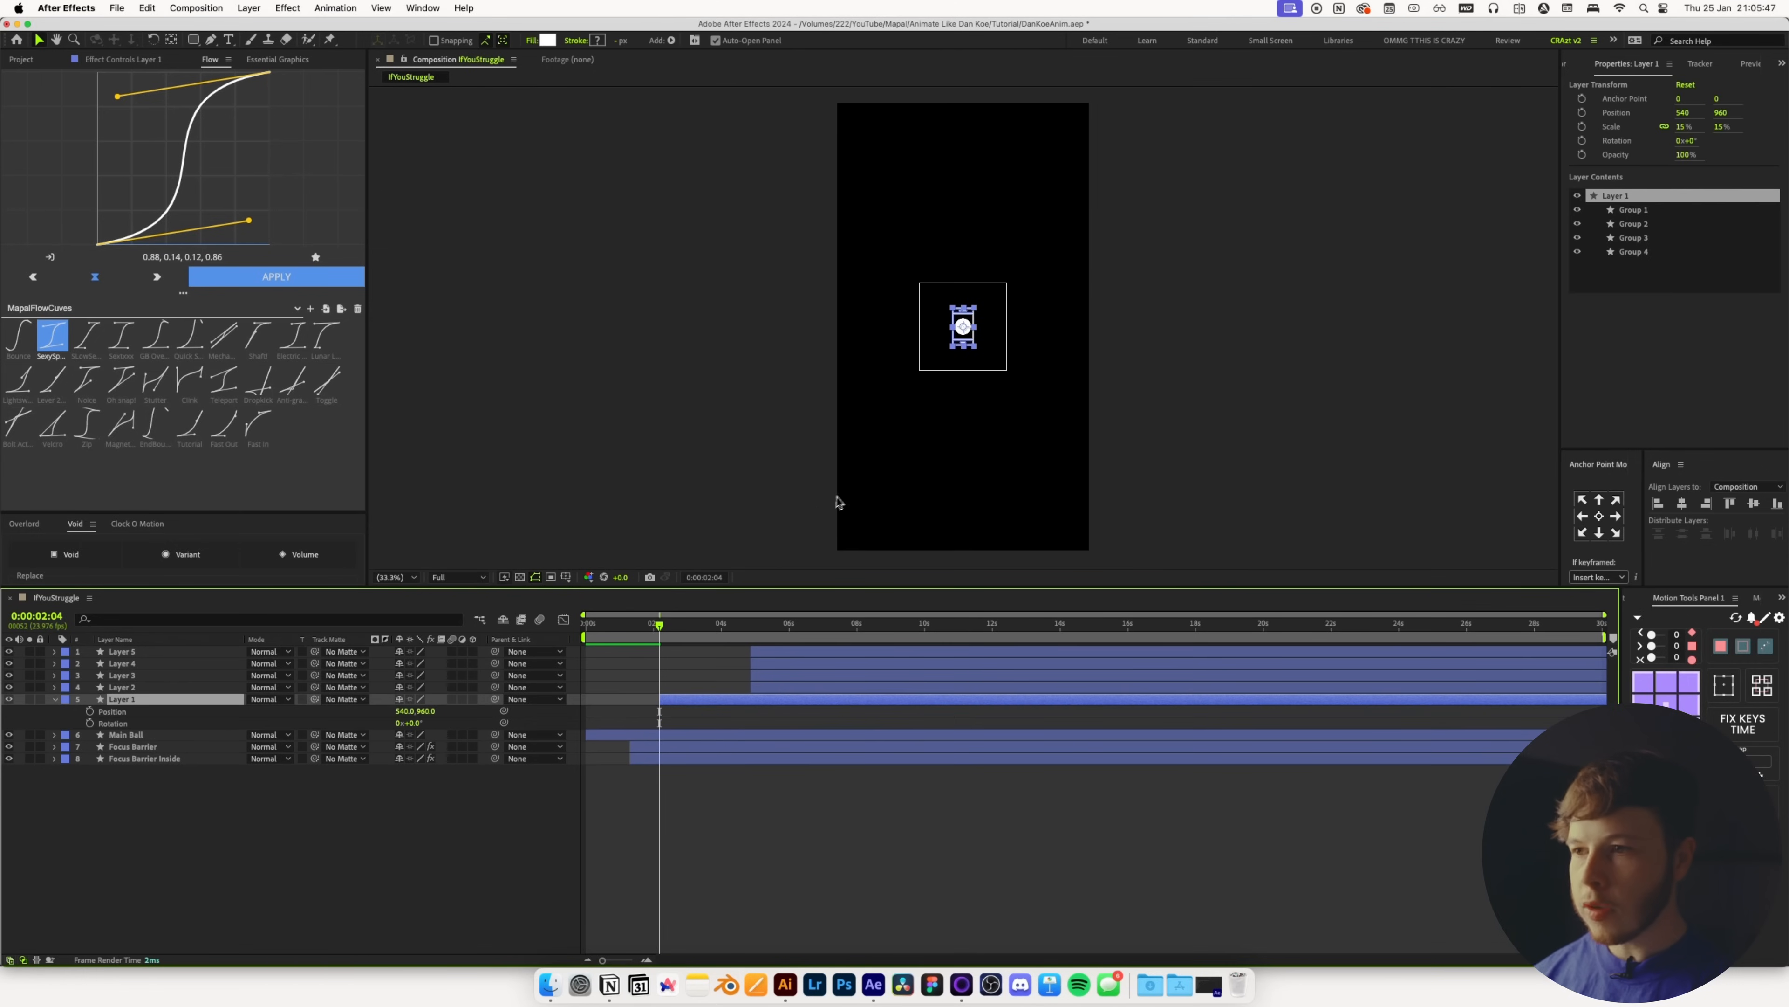
{"action": "left_click_drag", "start_coordinate": [972, 338], "coordinate": [920, 246]}
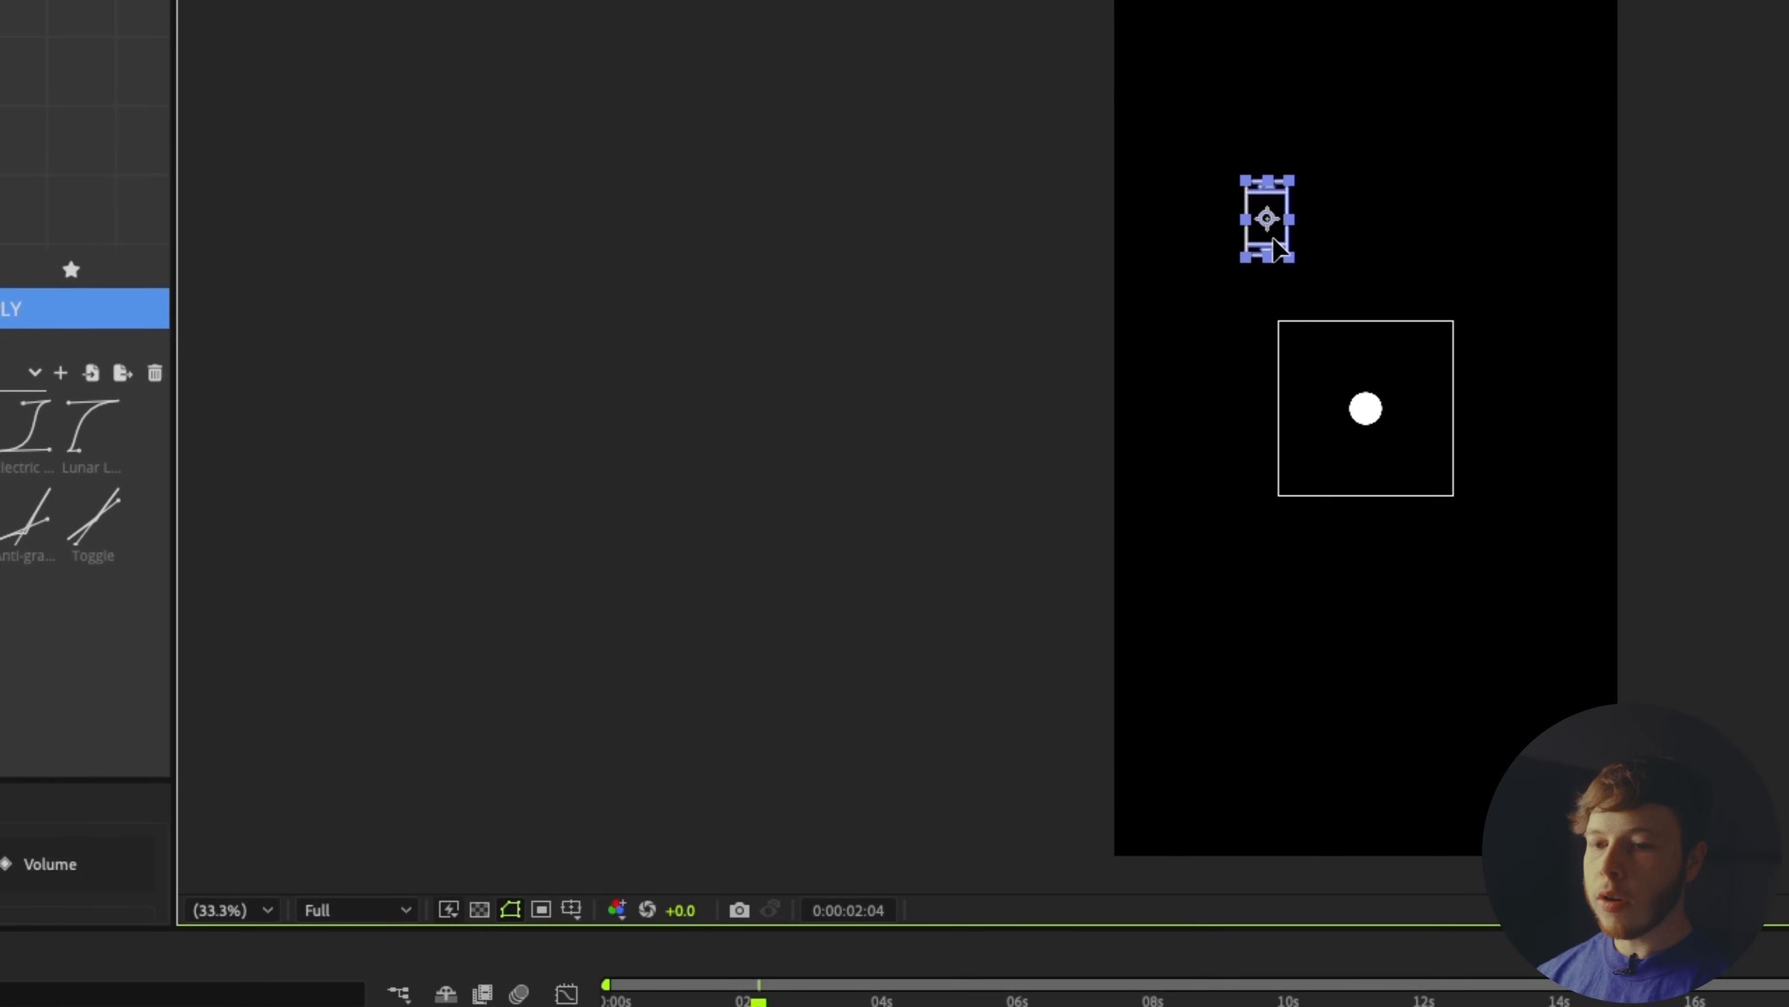
{"action": "left_click_drag", "start_coordinate": [720, 764], "coordinate": [628, 763]}
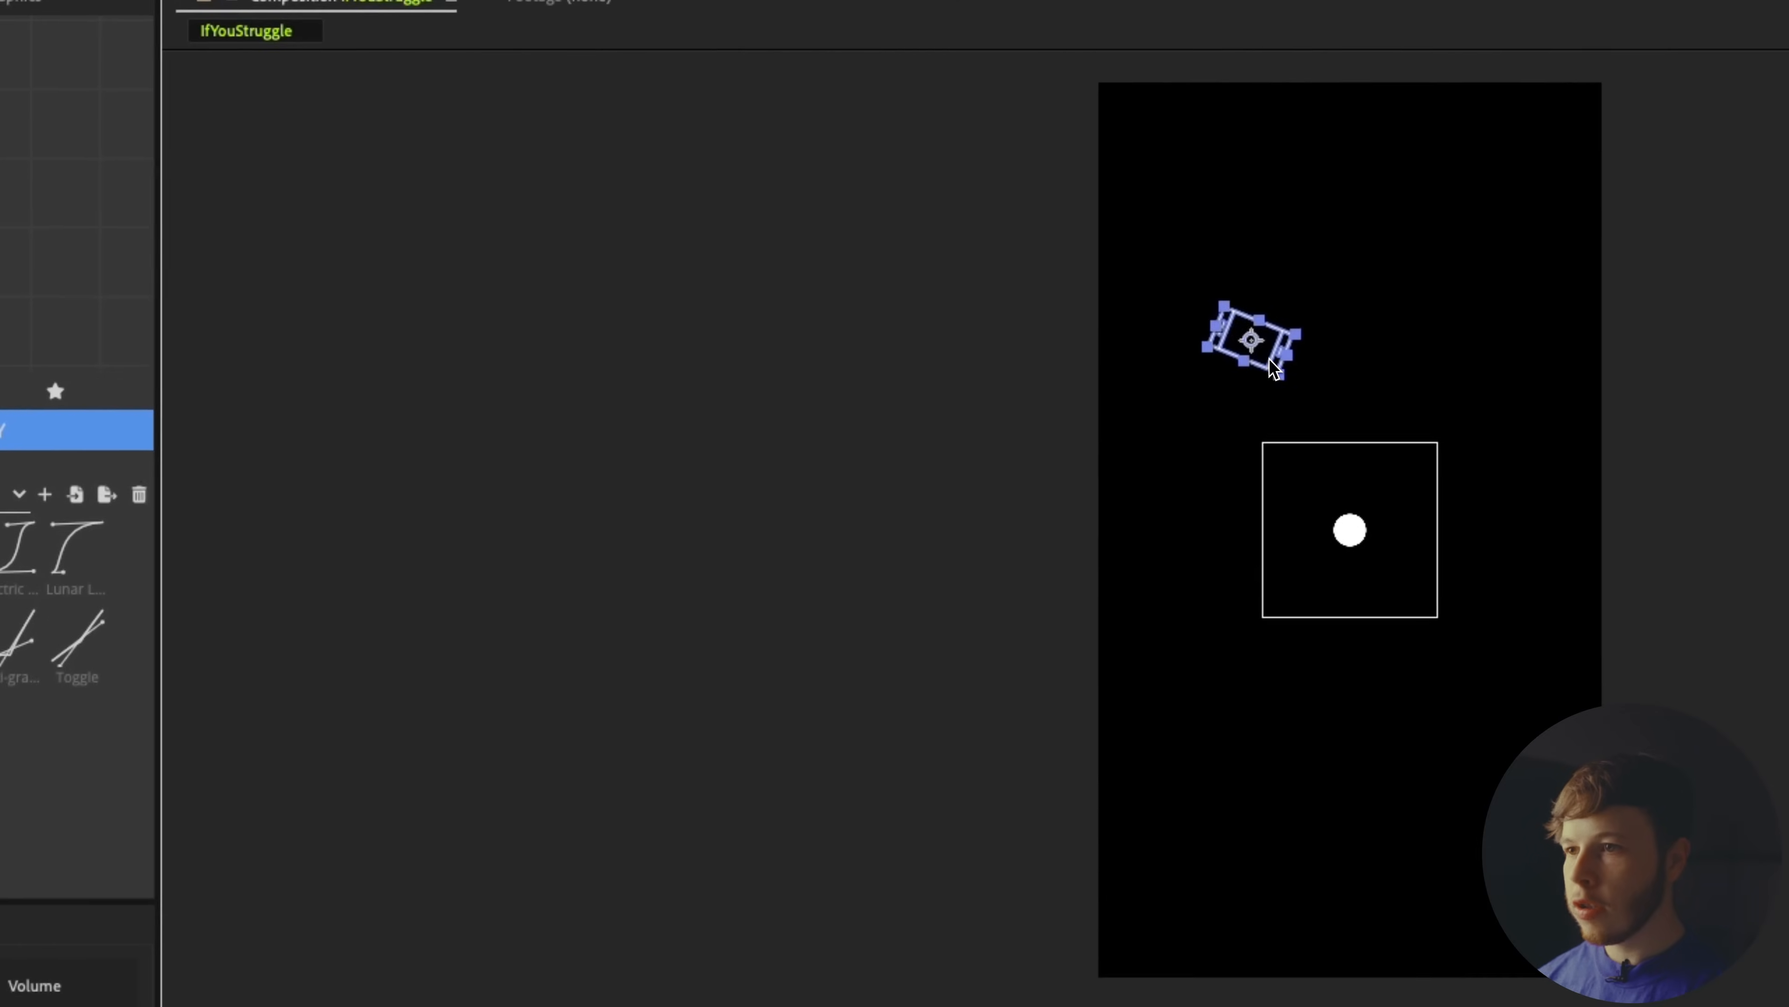
{"action": "left_click_drag", "start_coordinate": [1282, 239], "coordinate": [969, 163]}
{"action": "left_click_drag", "start_coordinate": [944, 281], "coordinate": [966, 265]}
{"action": "left_click", "coordinate": [177, 642]}
{"action": "left_click", "coordinate": [175, 665]}
At 0:00:03:00, keyframe the smartphone at position 265, 878 against the barrier's left edge with a rotation of 258°
{"action": "left_click_drag", "start_coordinate": [1314, 470], "coordinate": [1388, 487]}
{"action": "left_click_drag", "start_coordinate": [937, 263], "coordinate": [930, 262]}
{"action": "left_click_drag", "start_coordinate": [749, 914], "coordinate": [779, 914]}
{"action": "left_click_drag", "start_coordinate": [1068, 243], "coordinate": [1062, 703]}
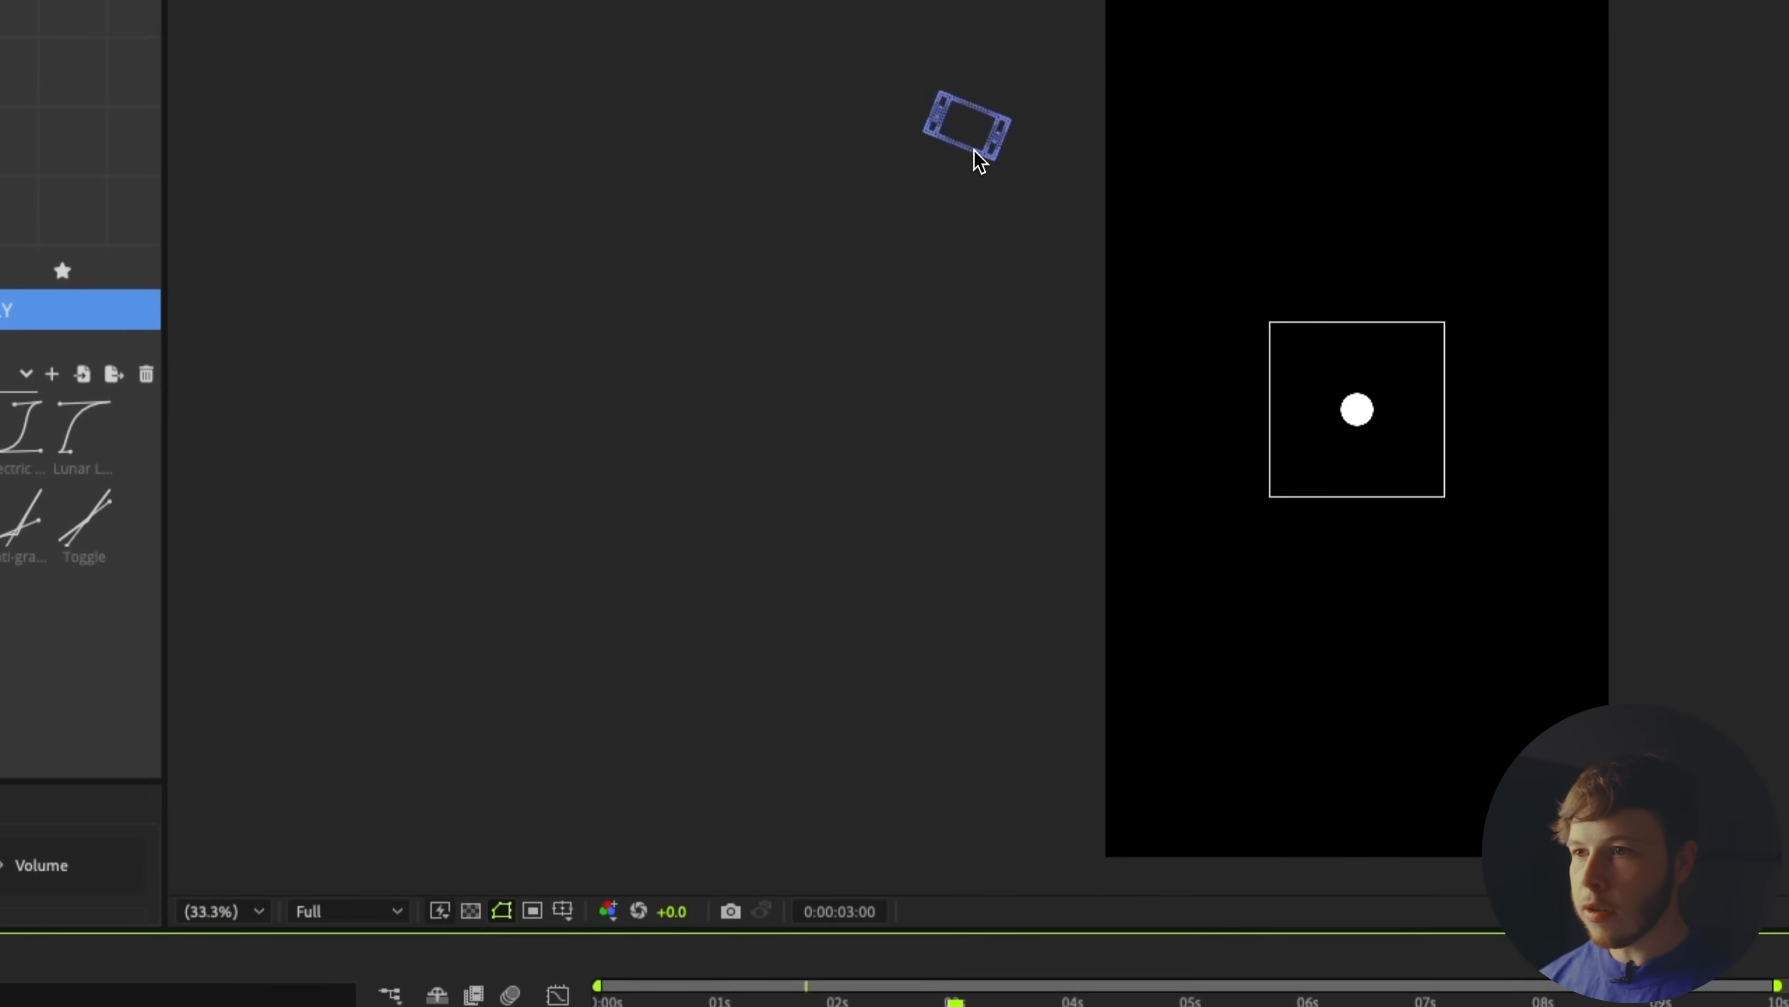
{"action": "left_click_drag", "start_coordinate": [979, 159], "coordinate": [1226, 307]}
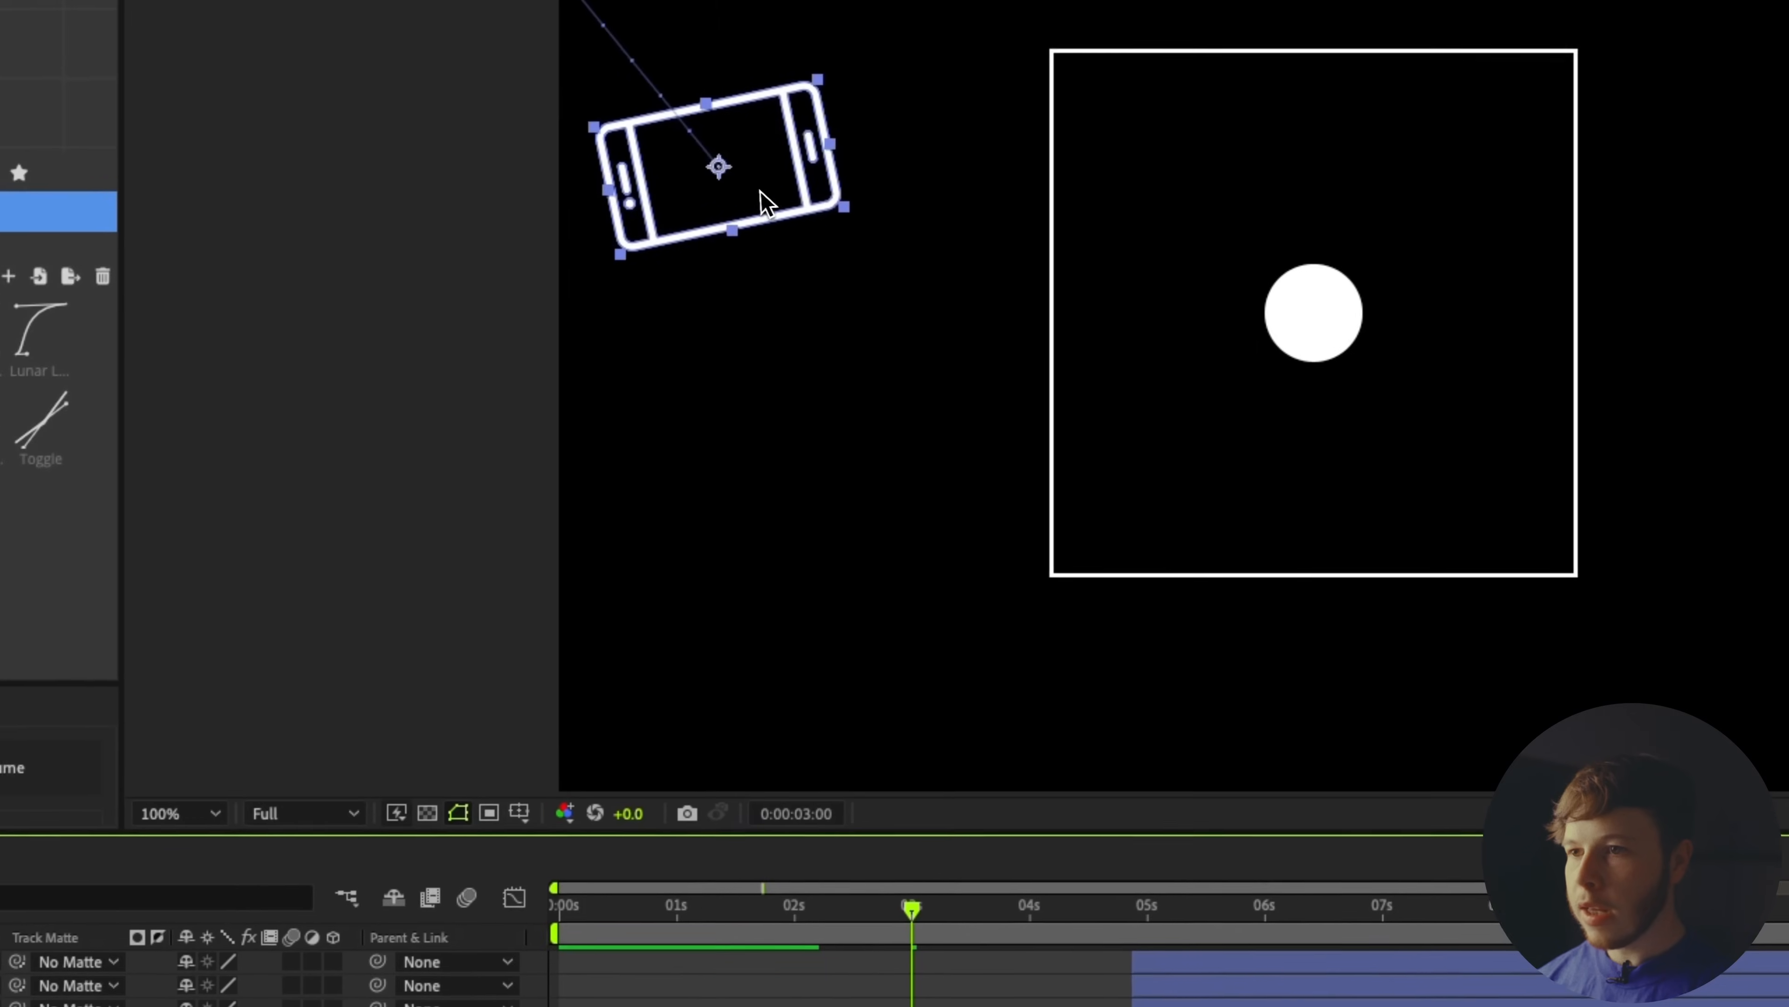
{"action": "left_click_drag", "start_coordinate": [828, 214], "coordinate": [1006, 243]}
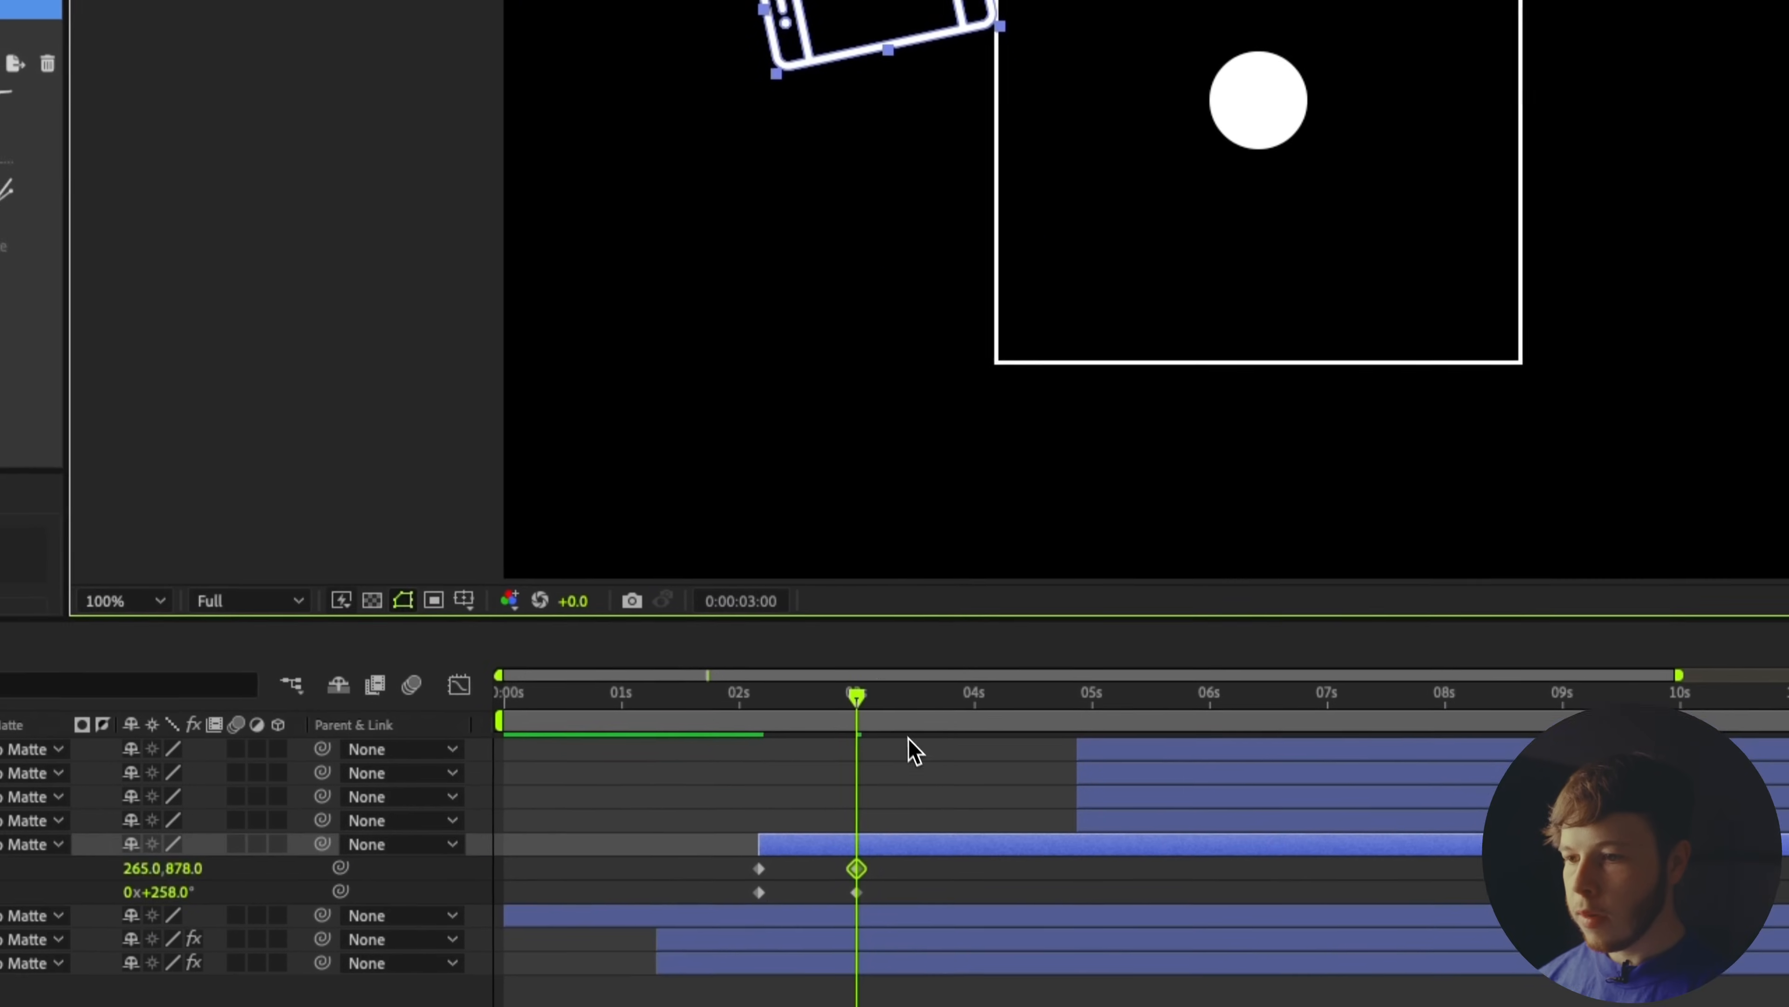
At 0:00:04:00, keyframe the smartphone outside the frame's lower left at -431, 1290 with a rotation of 25°
{"action": "key", "text": "space"}
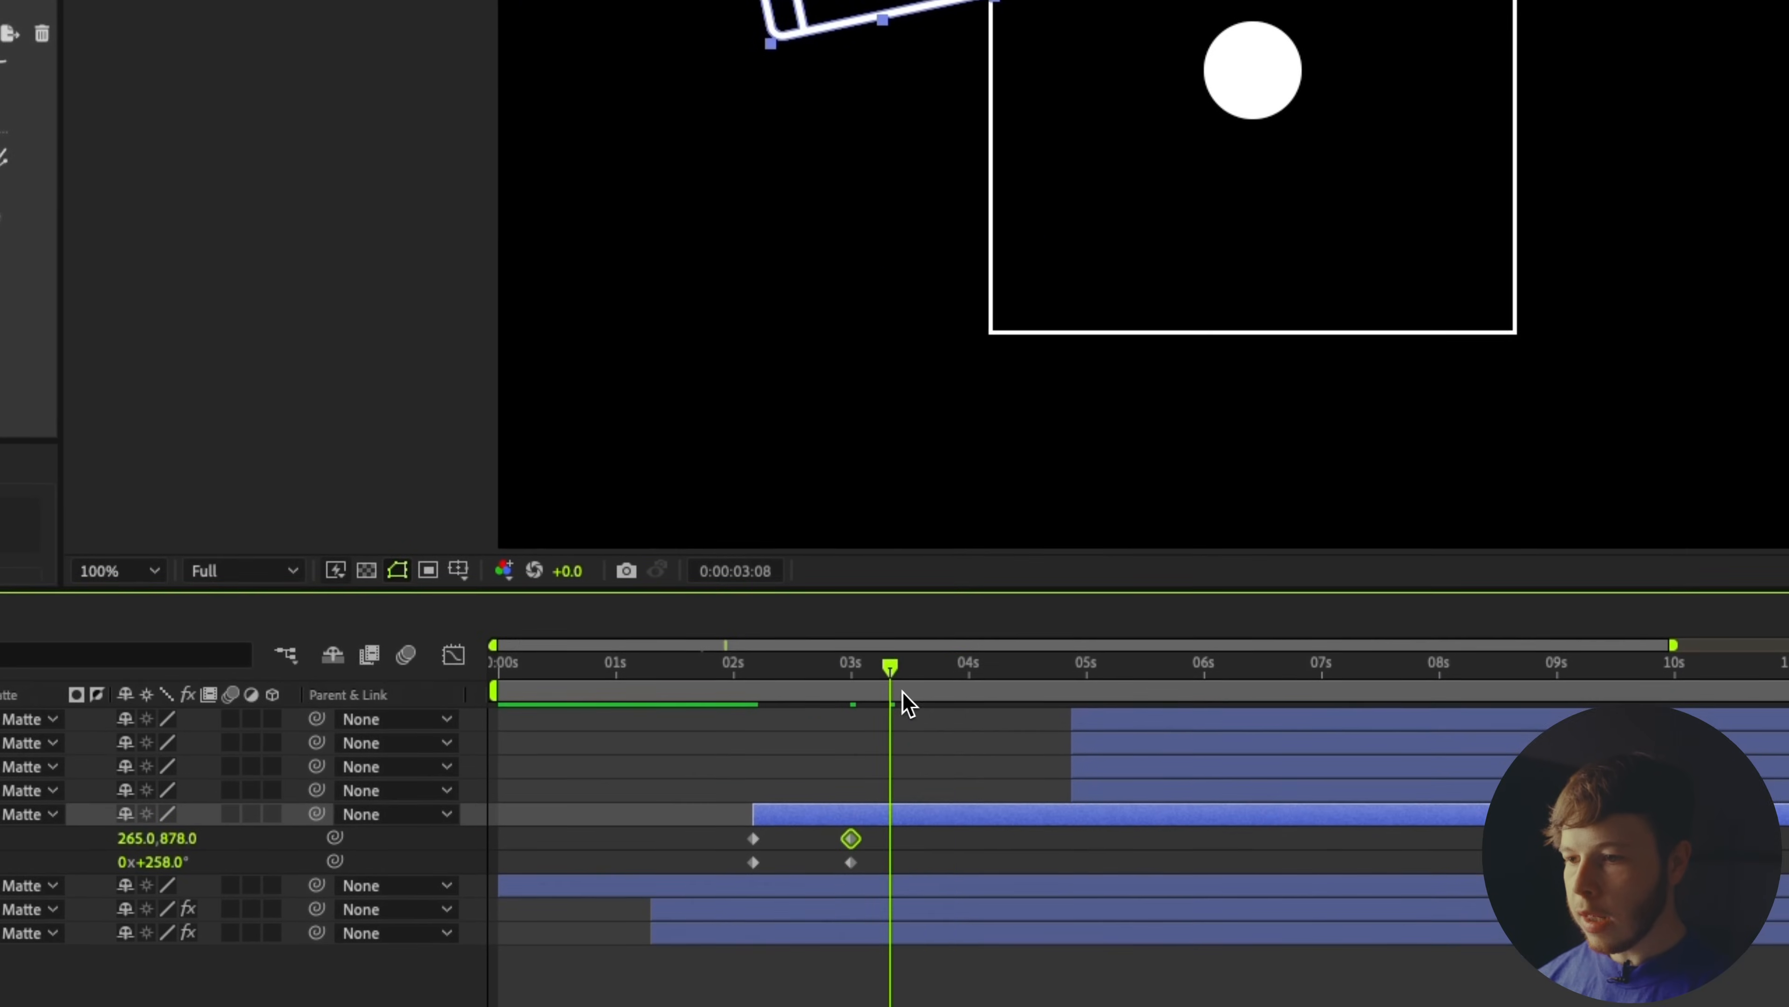
{"action": "left_click_drag", "start_coordinate": [955, 695], "coordinate": [970, 694]}
{"action": "key", "text": "comma"}
{"action": "key", "text": "comma"}
{"action": "left_click_drag", "start_coordinate": [1022, 64], "coordinate": [536, 334]}
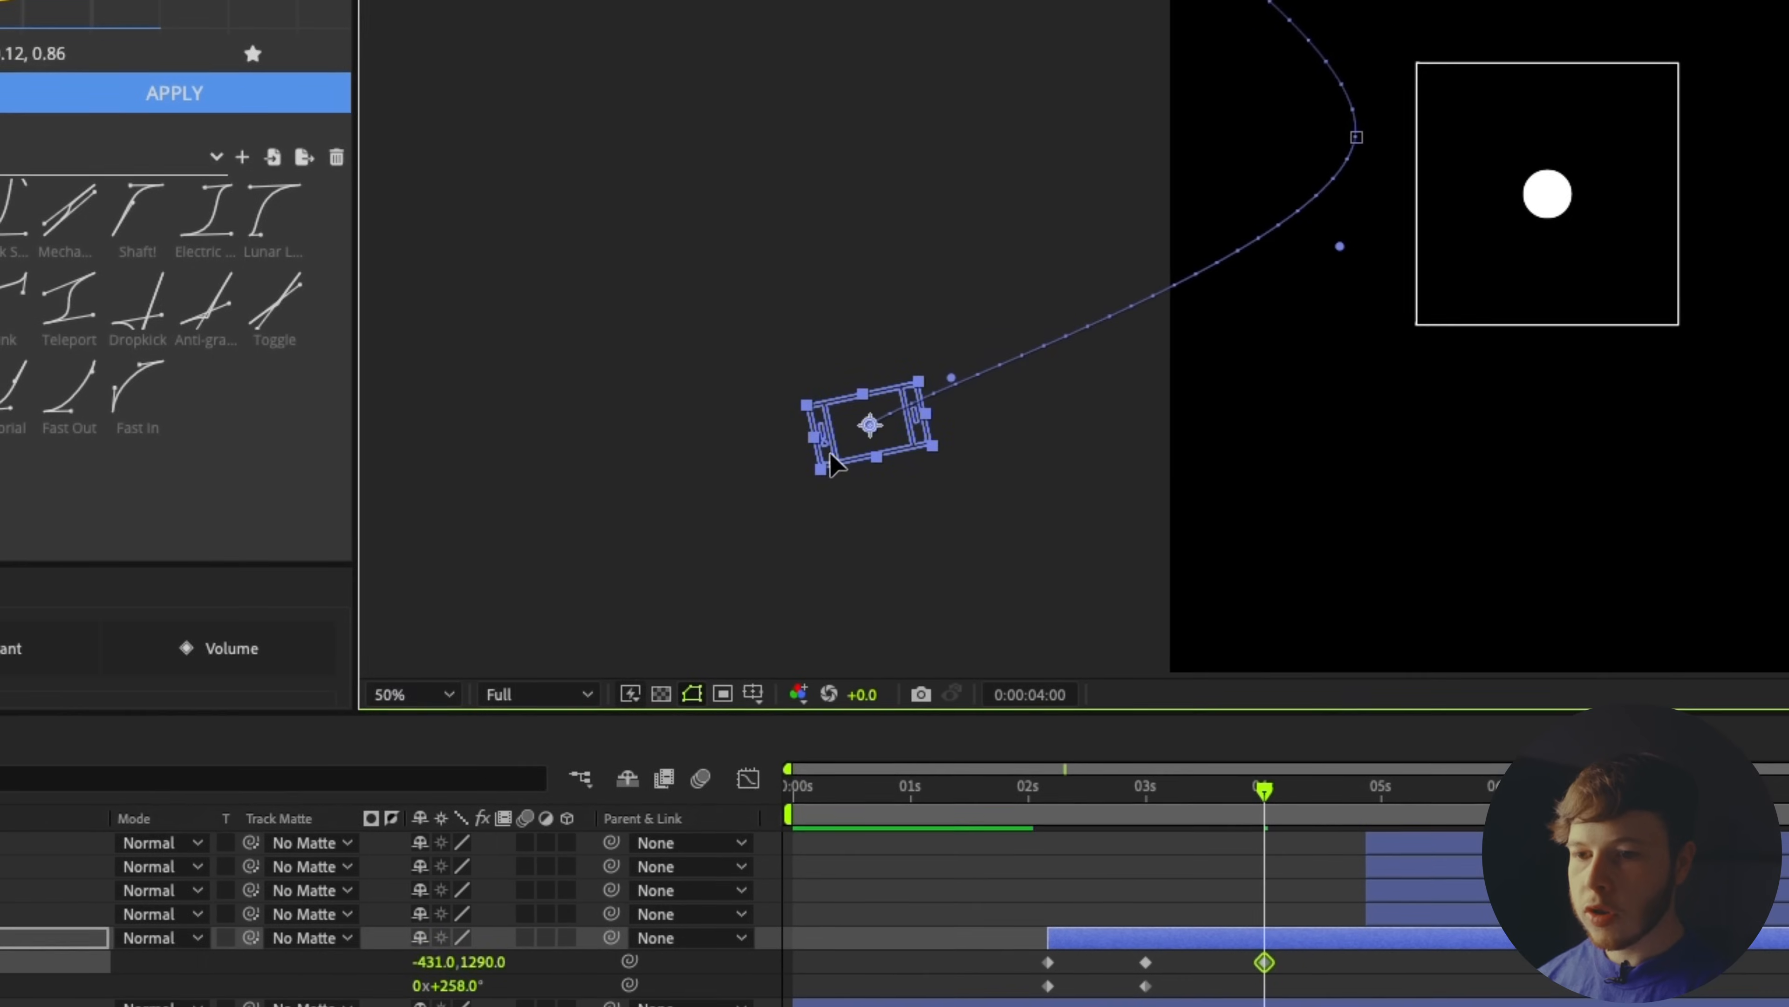
{"action": "left_click_drag", "start_coordinate": [458, 984], "coordinate": [157, 1006]}
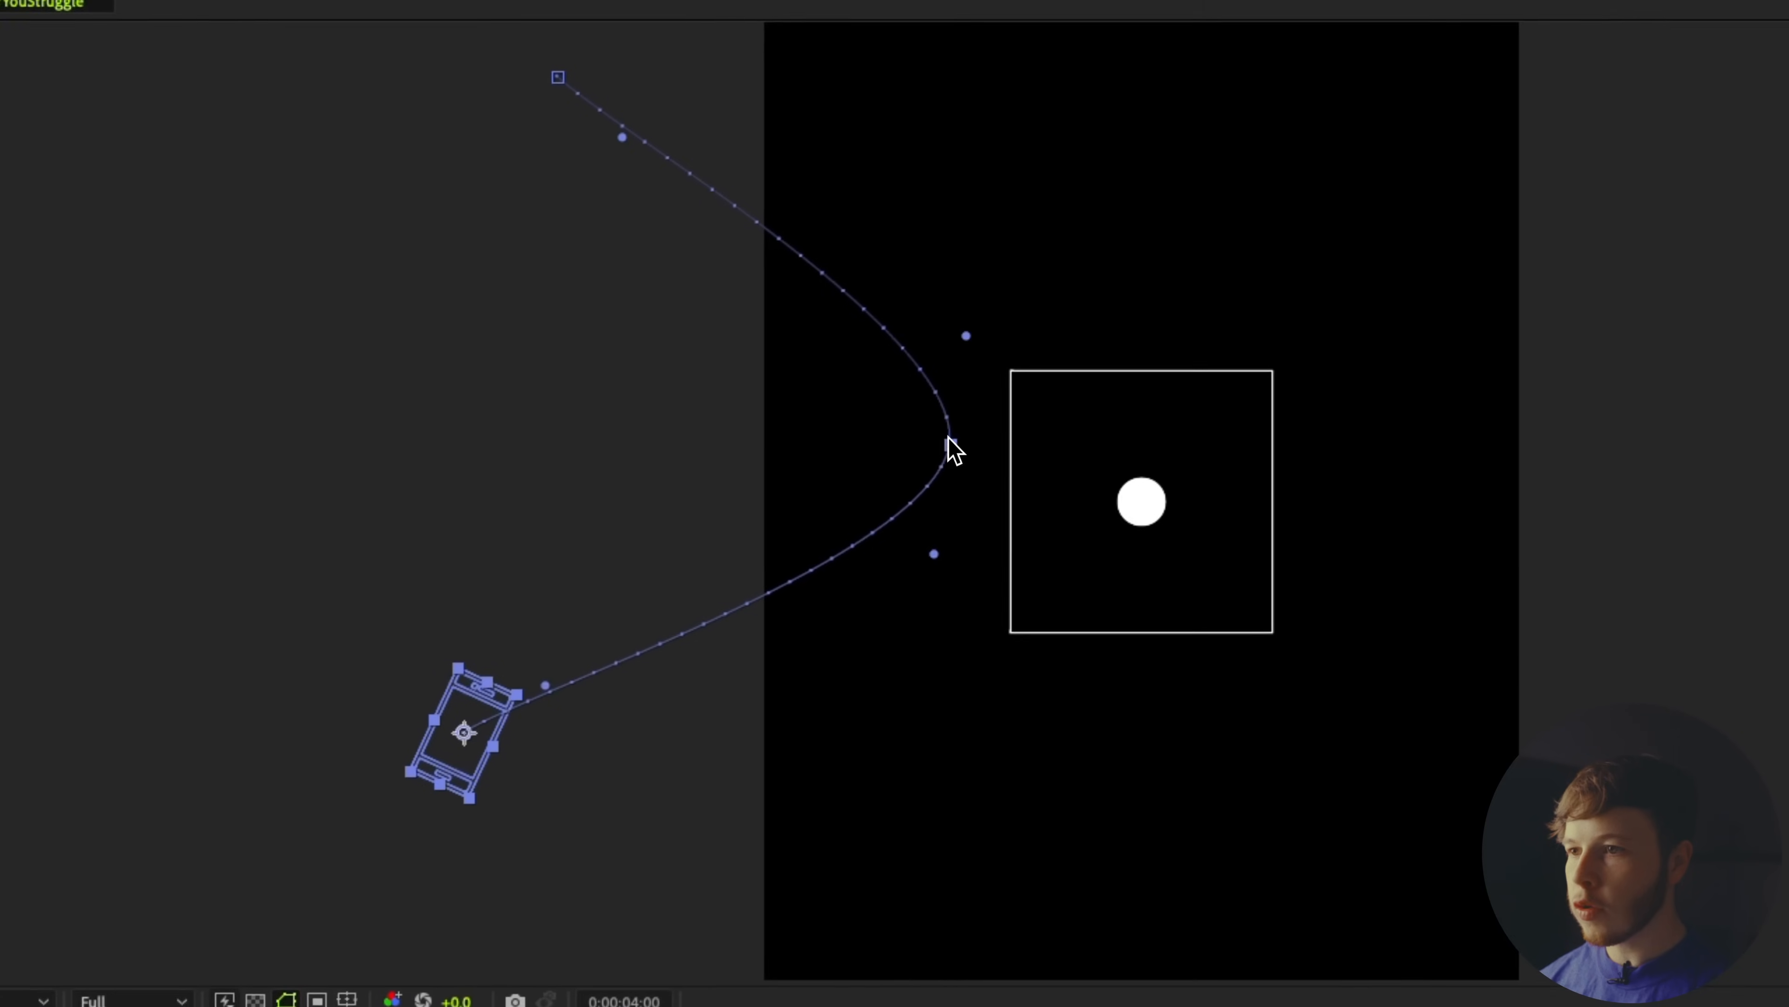
Straighten the smartphone's motion path into a sharp corner at the barrier by collapsing the middle keyframe's handles, and preview the bounce
{"action": "left_click_drag", "start_coordinate": [962, 336], "coordinate": [938, 458]}
{"action": "left_click_drag", "start_coordinate": [941, 585], "coordinate": [939, 476]}
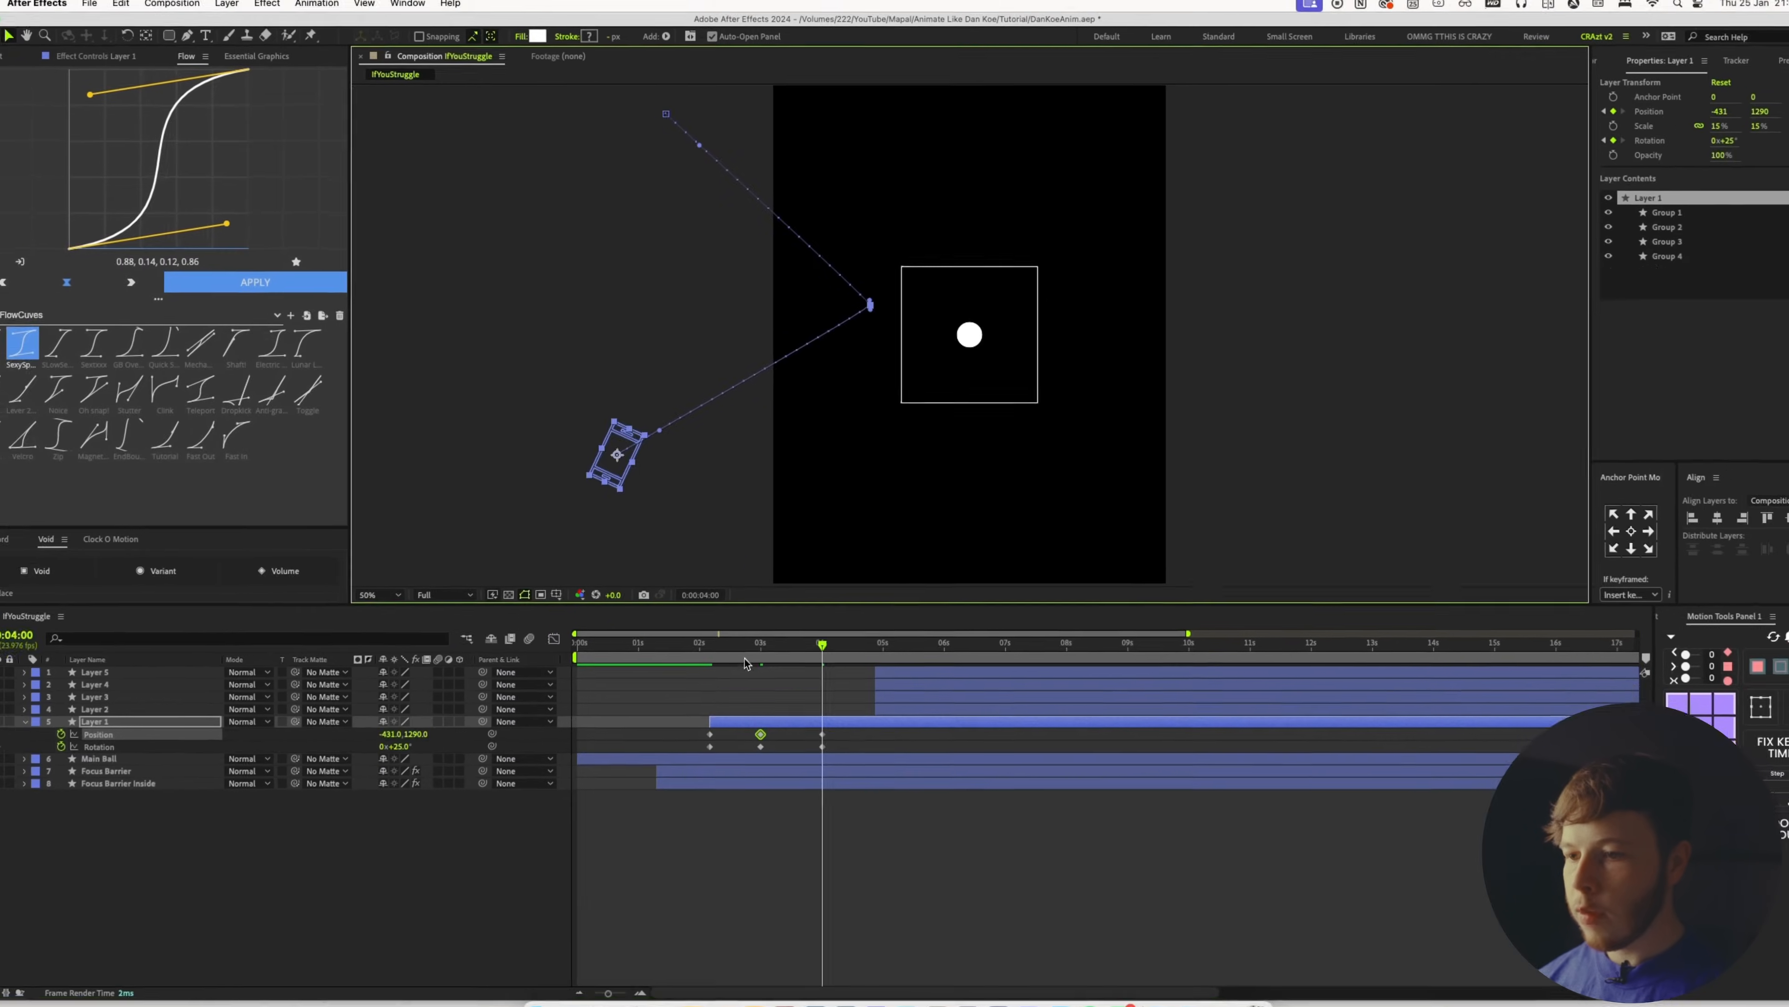
{"action": "left_click", "coordinate": [650, 782]}
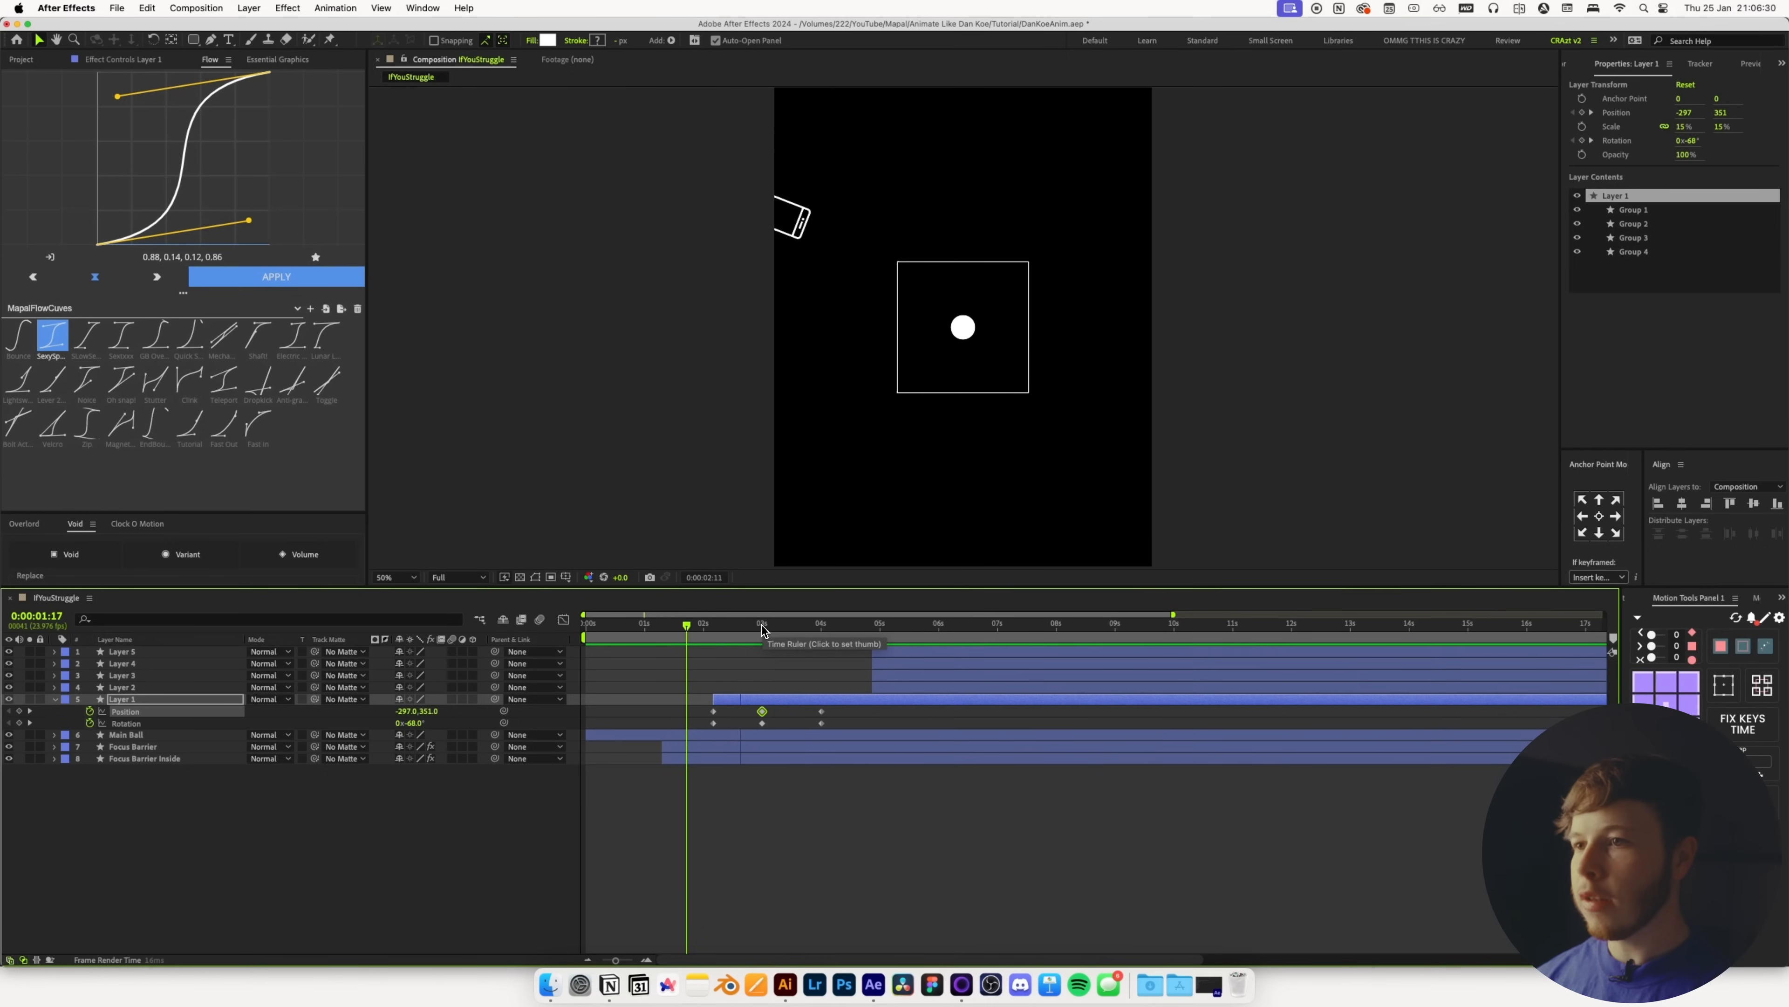
{"action": "left_click", "coordinate": [735, 624]}
Apply the 0.88, 0.14, 0.12, 0.86 Flow curve to all the smartphone's Position and Rotation keyframes and preview the motion
{"action": "left_click_drag", "start_coordinate": [867, 707], "coordinate": [654, 749]}
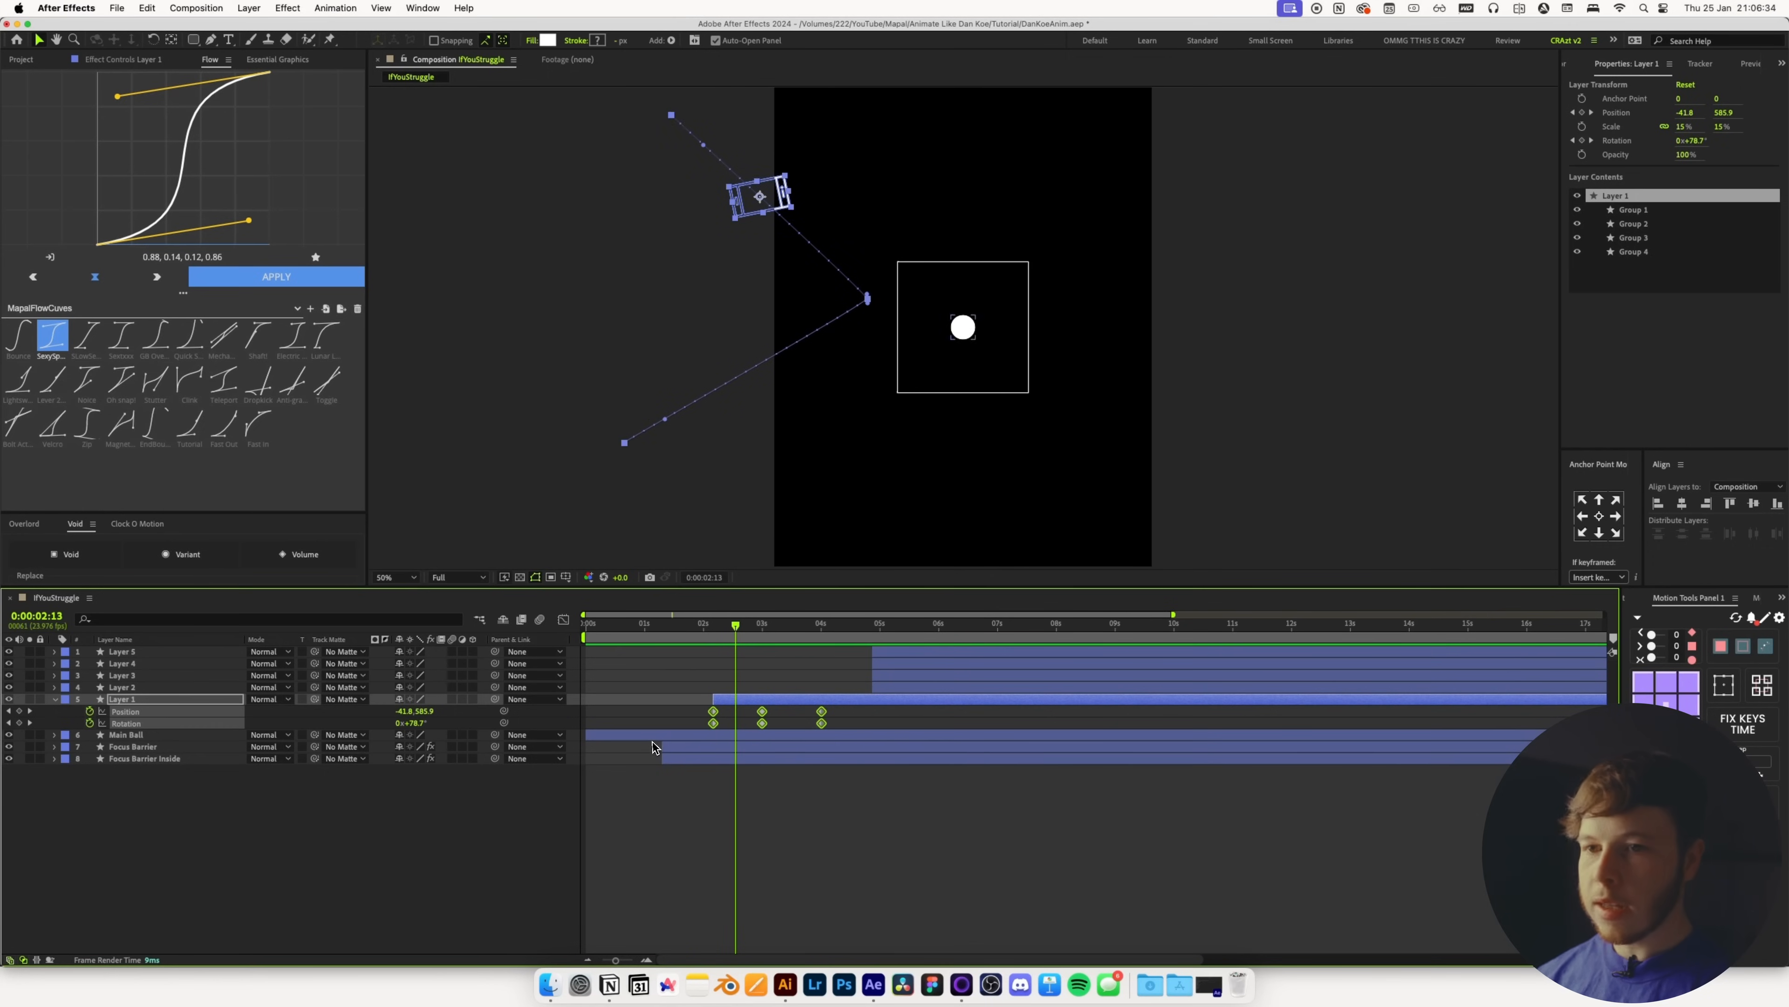
{"action": "left_click", "coordinate": [289, 273]}
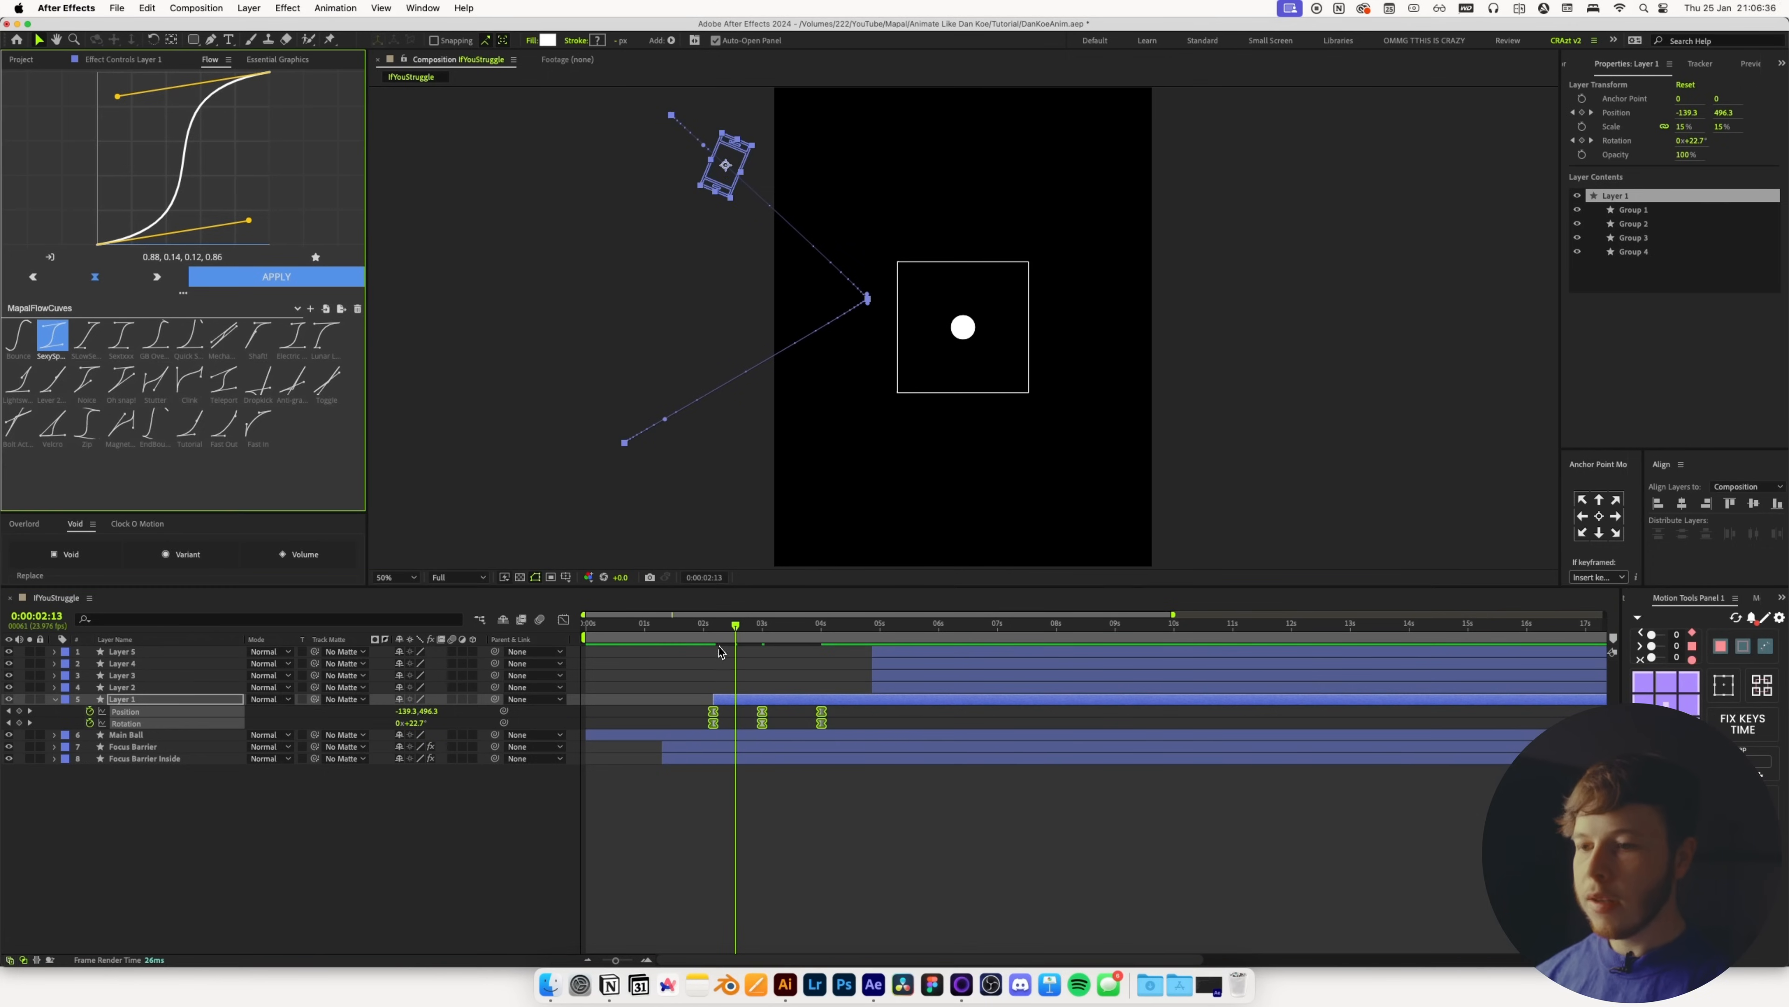
{"action": "left_click", "coordinate": [693, 626]}
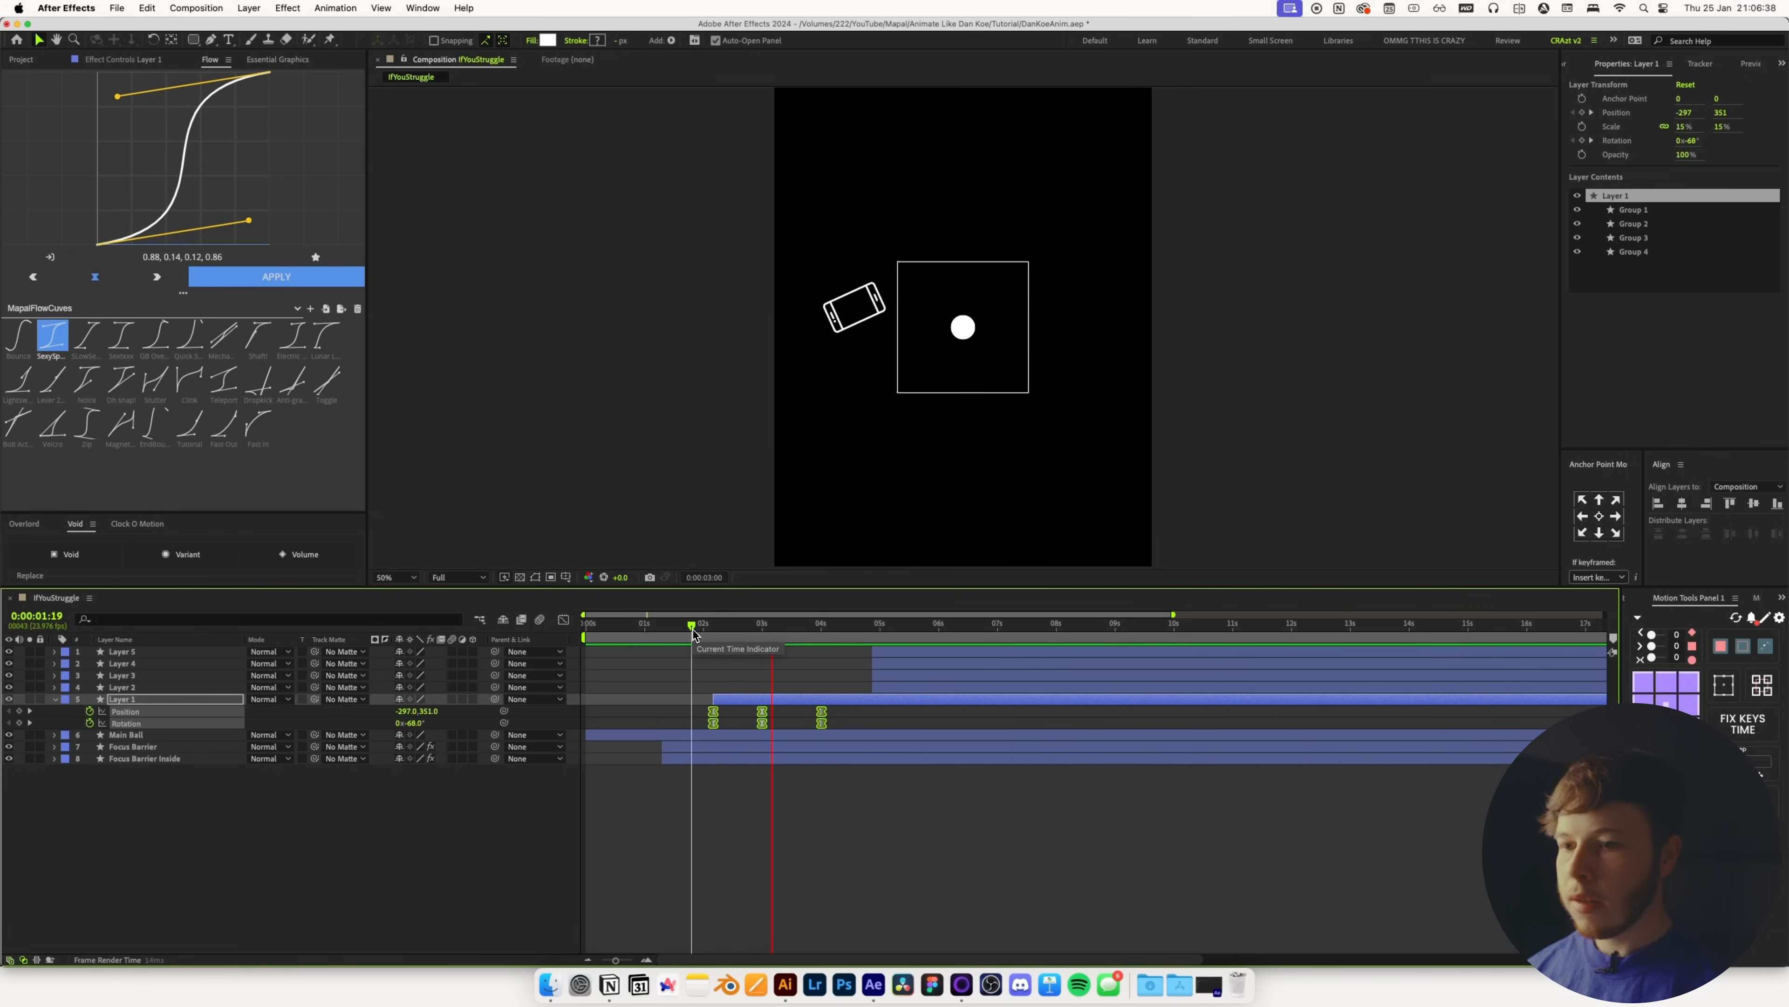
{"action": "left_click_drag", "start_coordinate": [692, 626], "coordinate": [781, 626]}
In the speed graph, pull both easing handles of the 0:00:03:00 keyframes into the keyframe for an abrupt bounce
{"action": "key", "text": "shift+F3"}
{"action": "left_click_drag", "start_coordinate": [730, 890], "coordinate": [772, 849]}
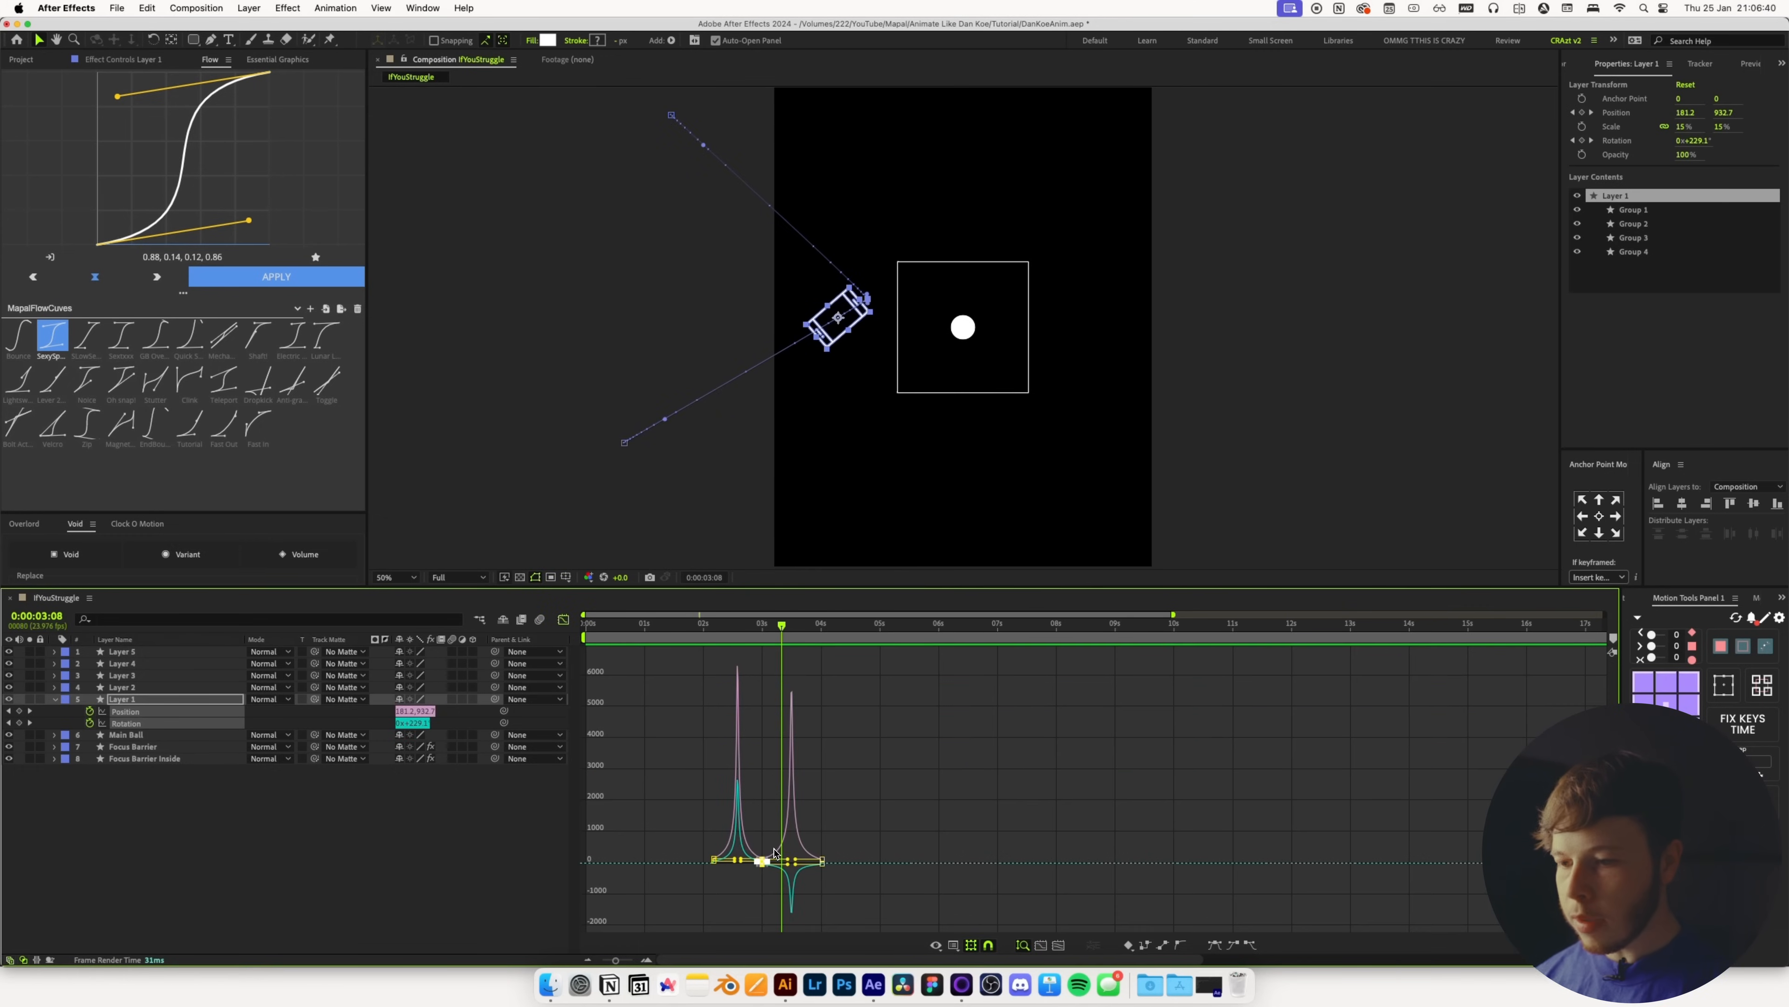
{"action": "left_click_drag", "start_coordinate": [617, 960], "coordinate": [632, 963]}
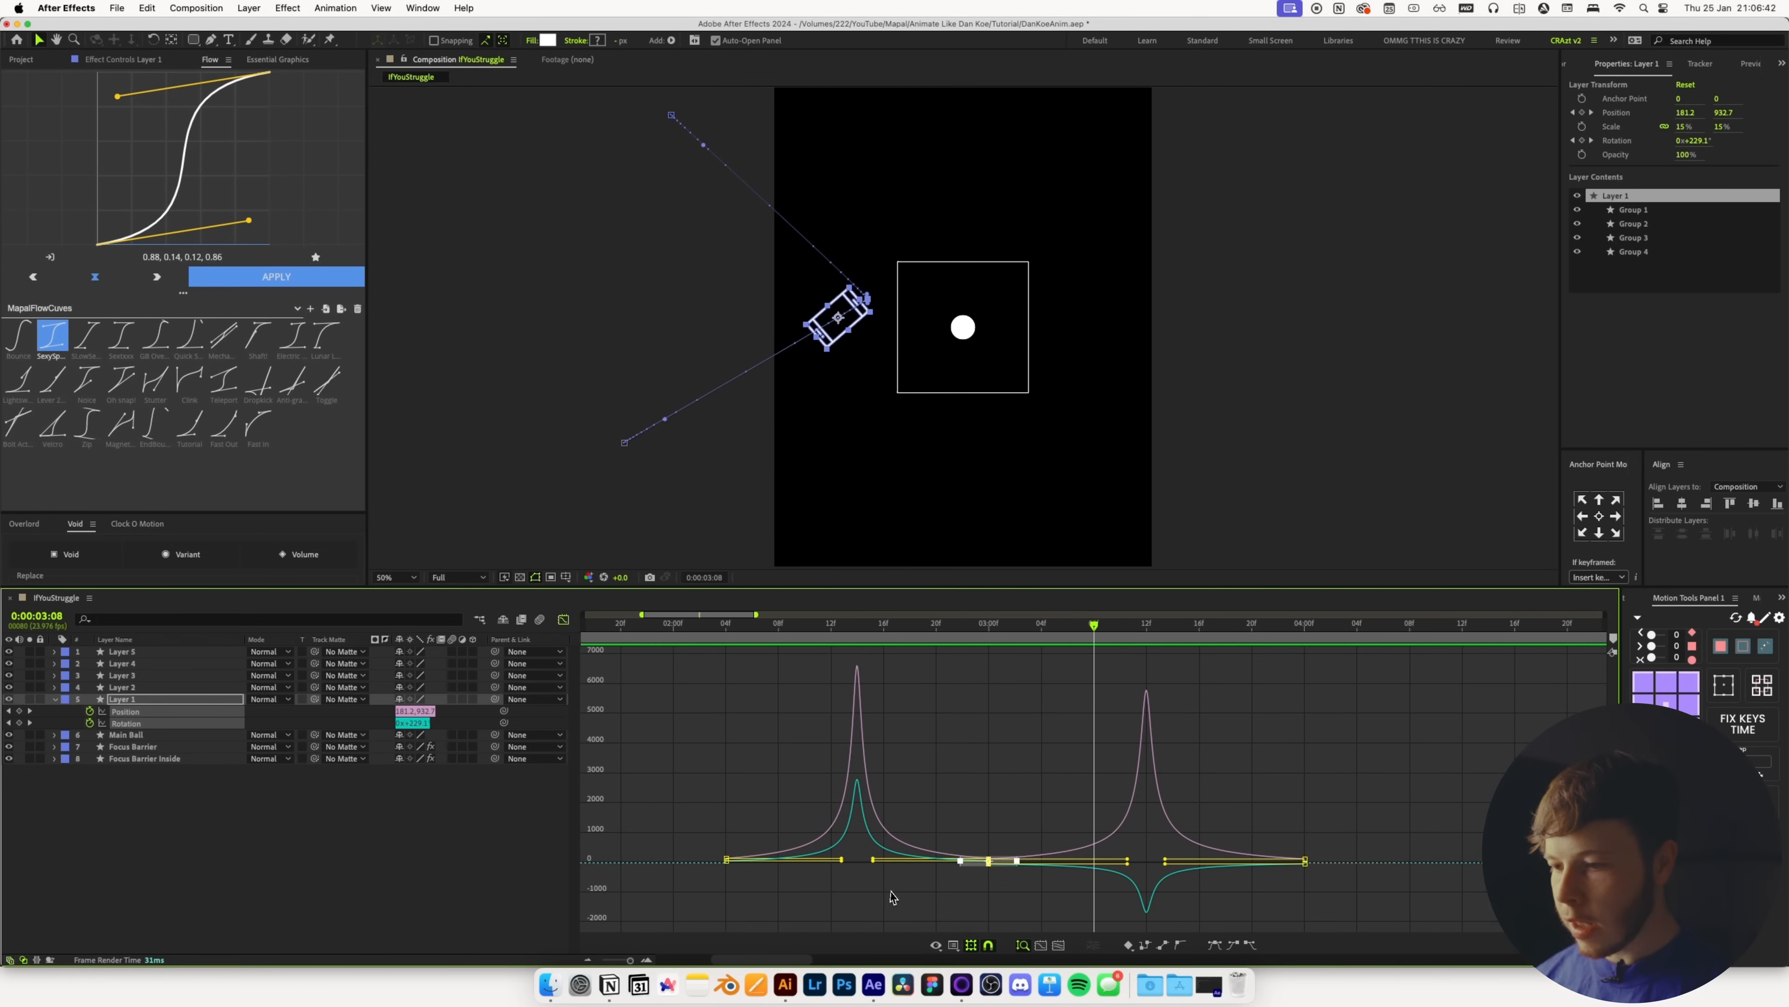
{"action": "left_click_drag", "start_coordinate": [874, 861], "coordinate": [988, 855]}
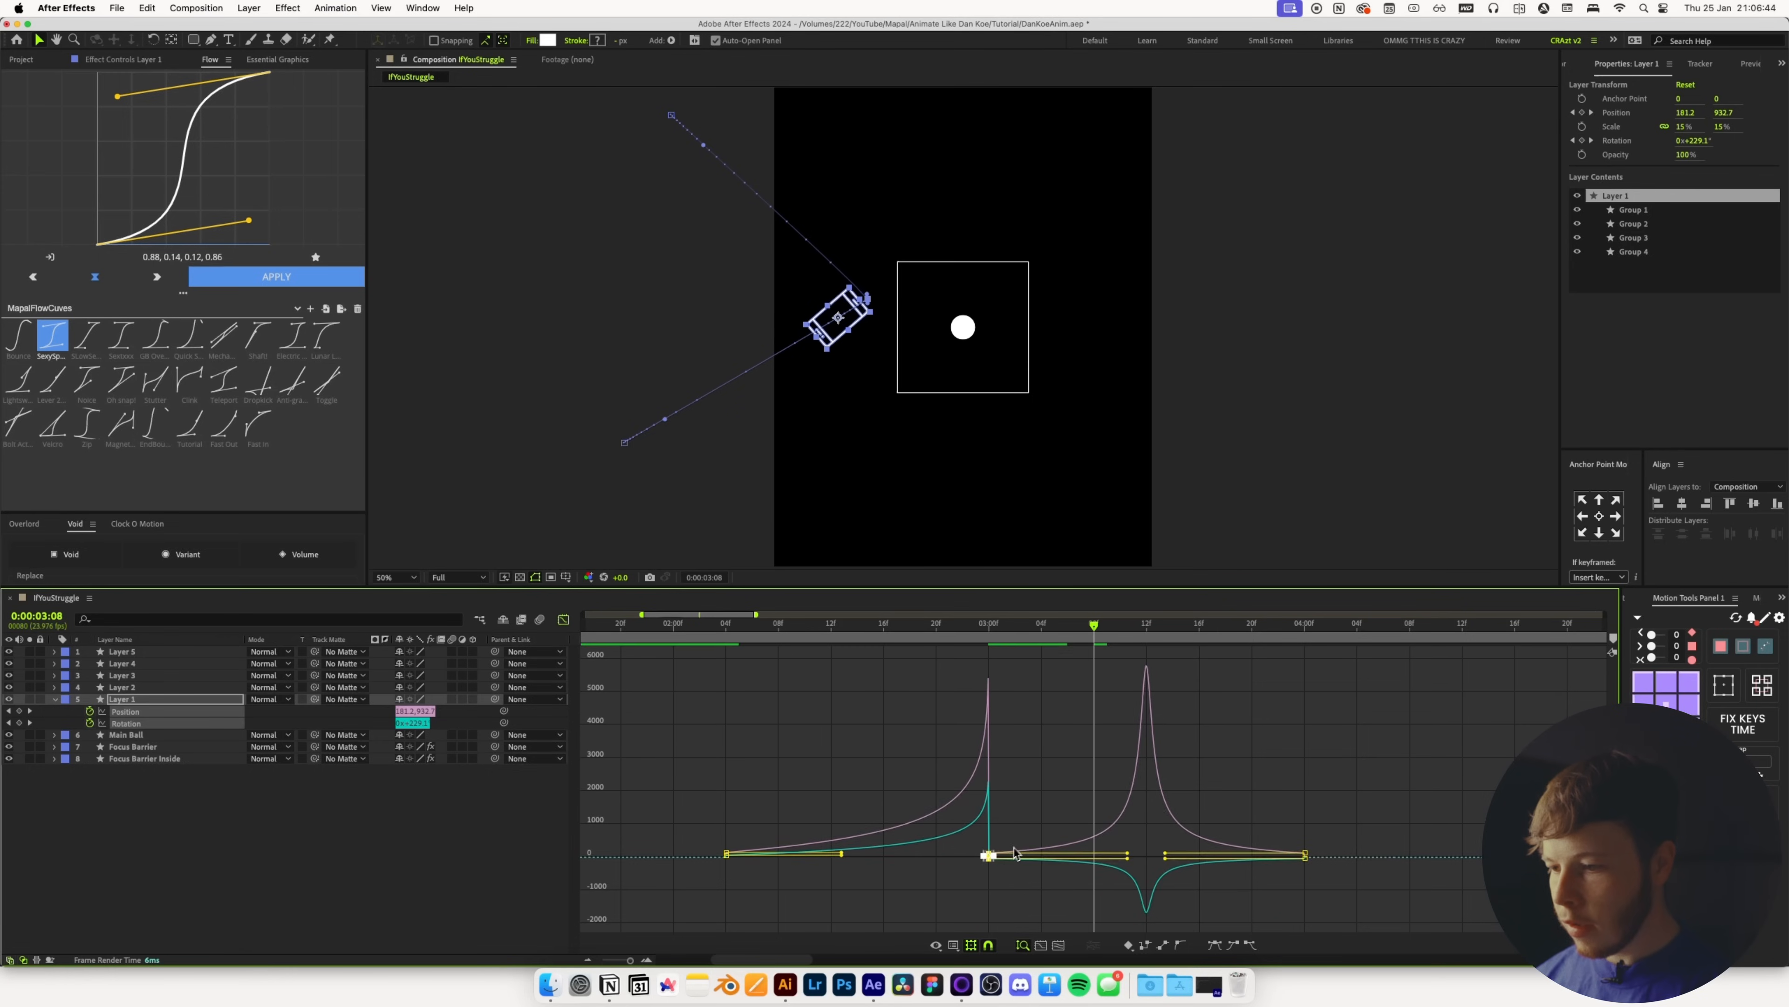
{"action": "left_click_drag", "start_coordinate": [1126, 855], "coordinate": [989, 855]}
Review the bounce, shift the smartphone layer earlier to start at about 0:00:01:14, and start the controller layer at about 0:00:02:04
{"action": "left_click_drag", "start_coordinate": [819, 625], "coordinate": [739, 635]}
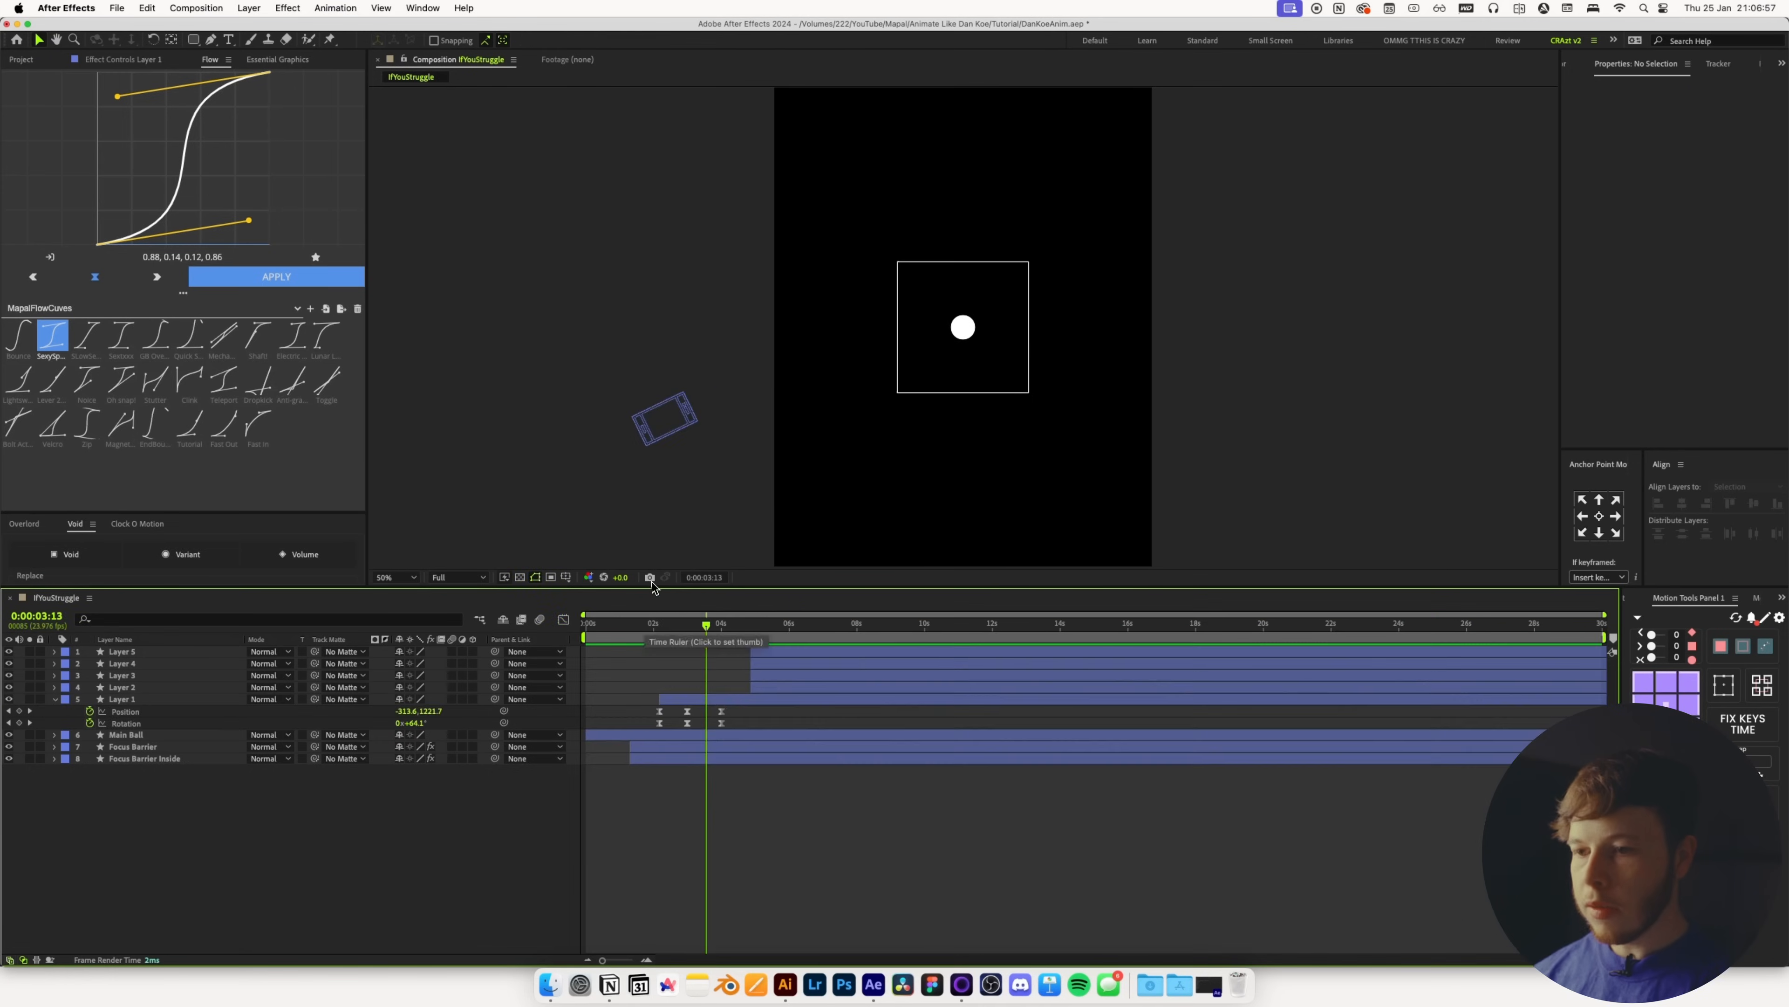
{"action": "left_click_drag", "start_coordinate": [642, 626], "coordinate": [681, 712]}
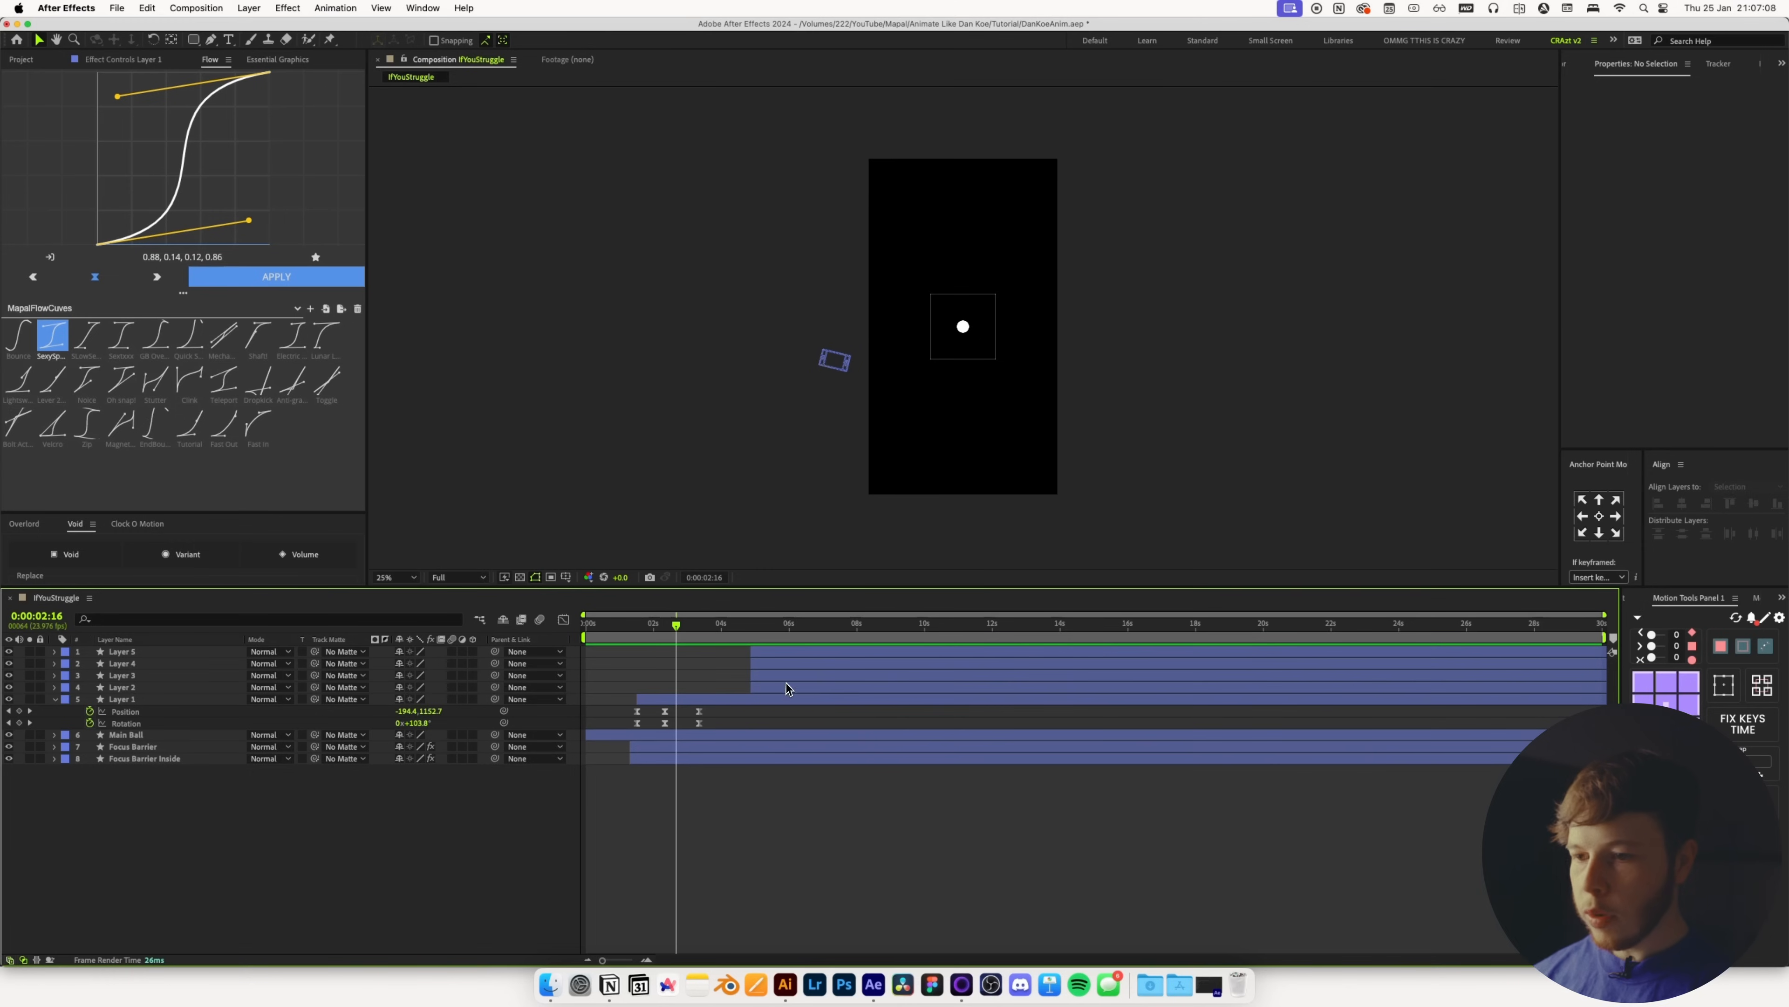
{"action": "left_click_drag", "start_coordinate": [786, 687], "coordinate": [684, 688]}
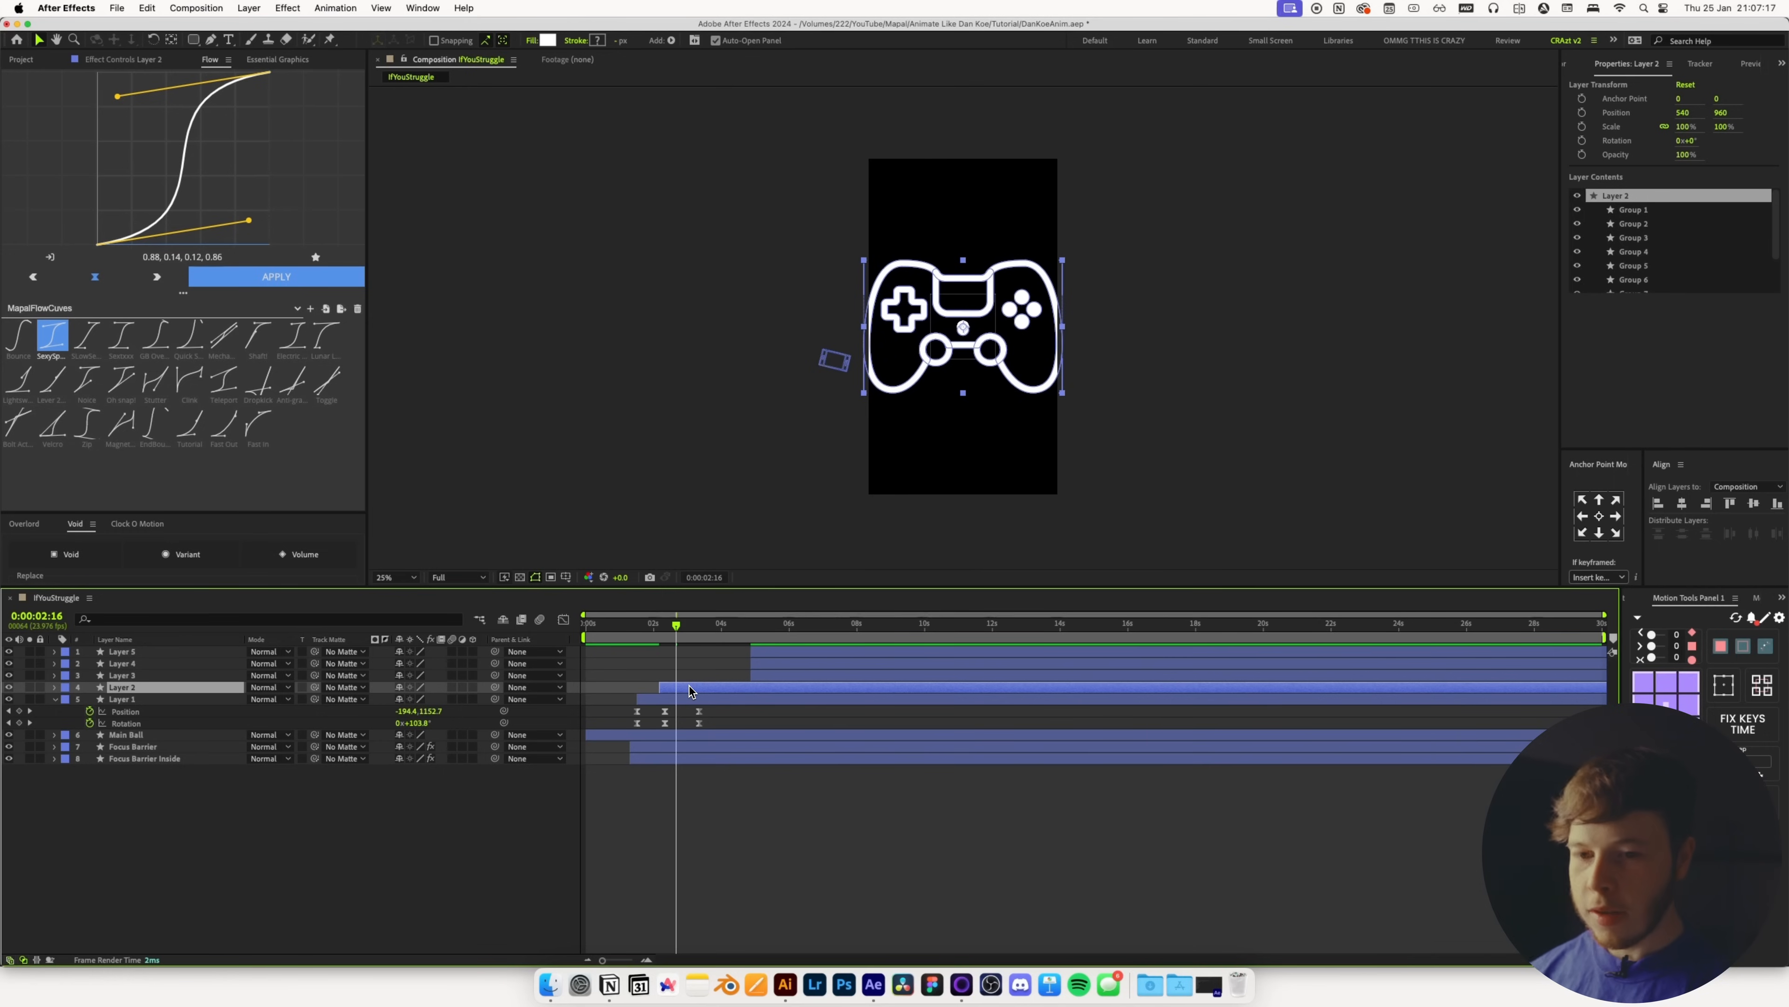
Reveal the controller layer's Position, Rotation and Scale properties and set its scale to 15%
{"action": "key", "text": "p"}
{"action": "key", "text": "shift+r"}
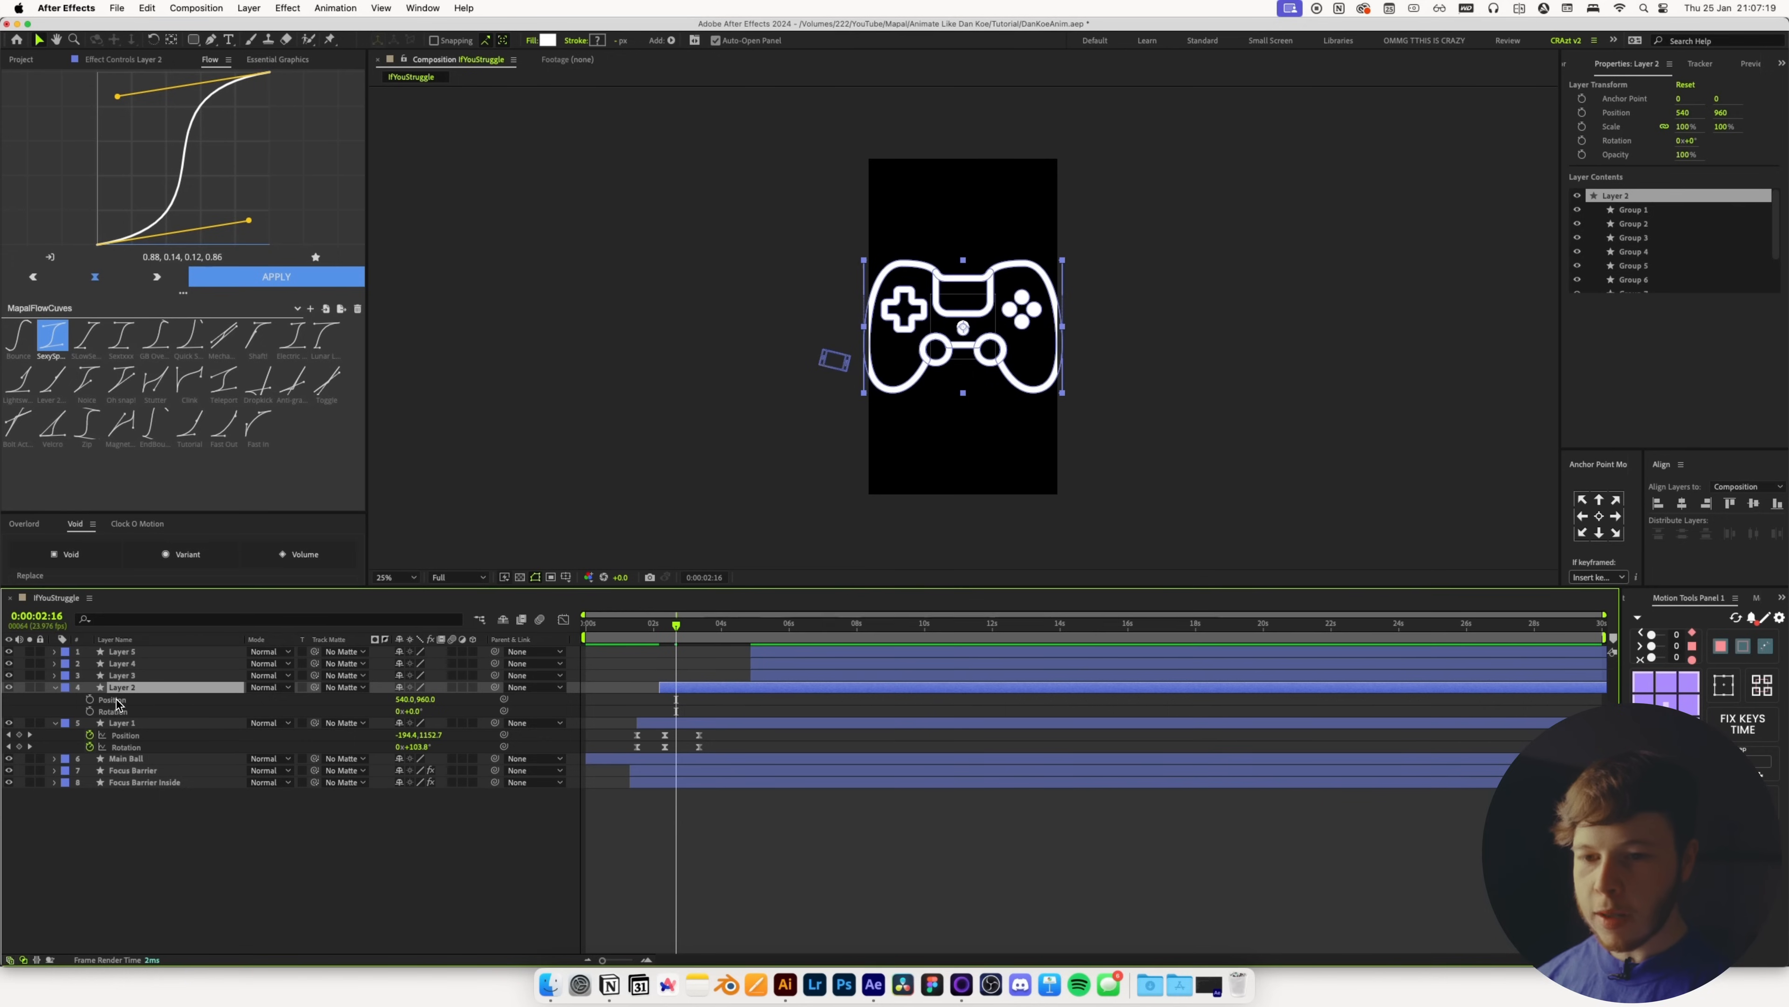
{"action": "key", "text": "shift+s"}
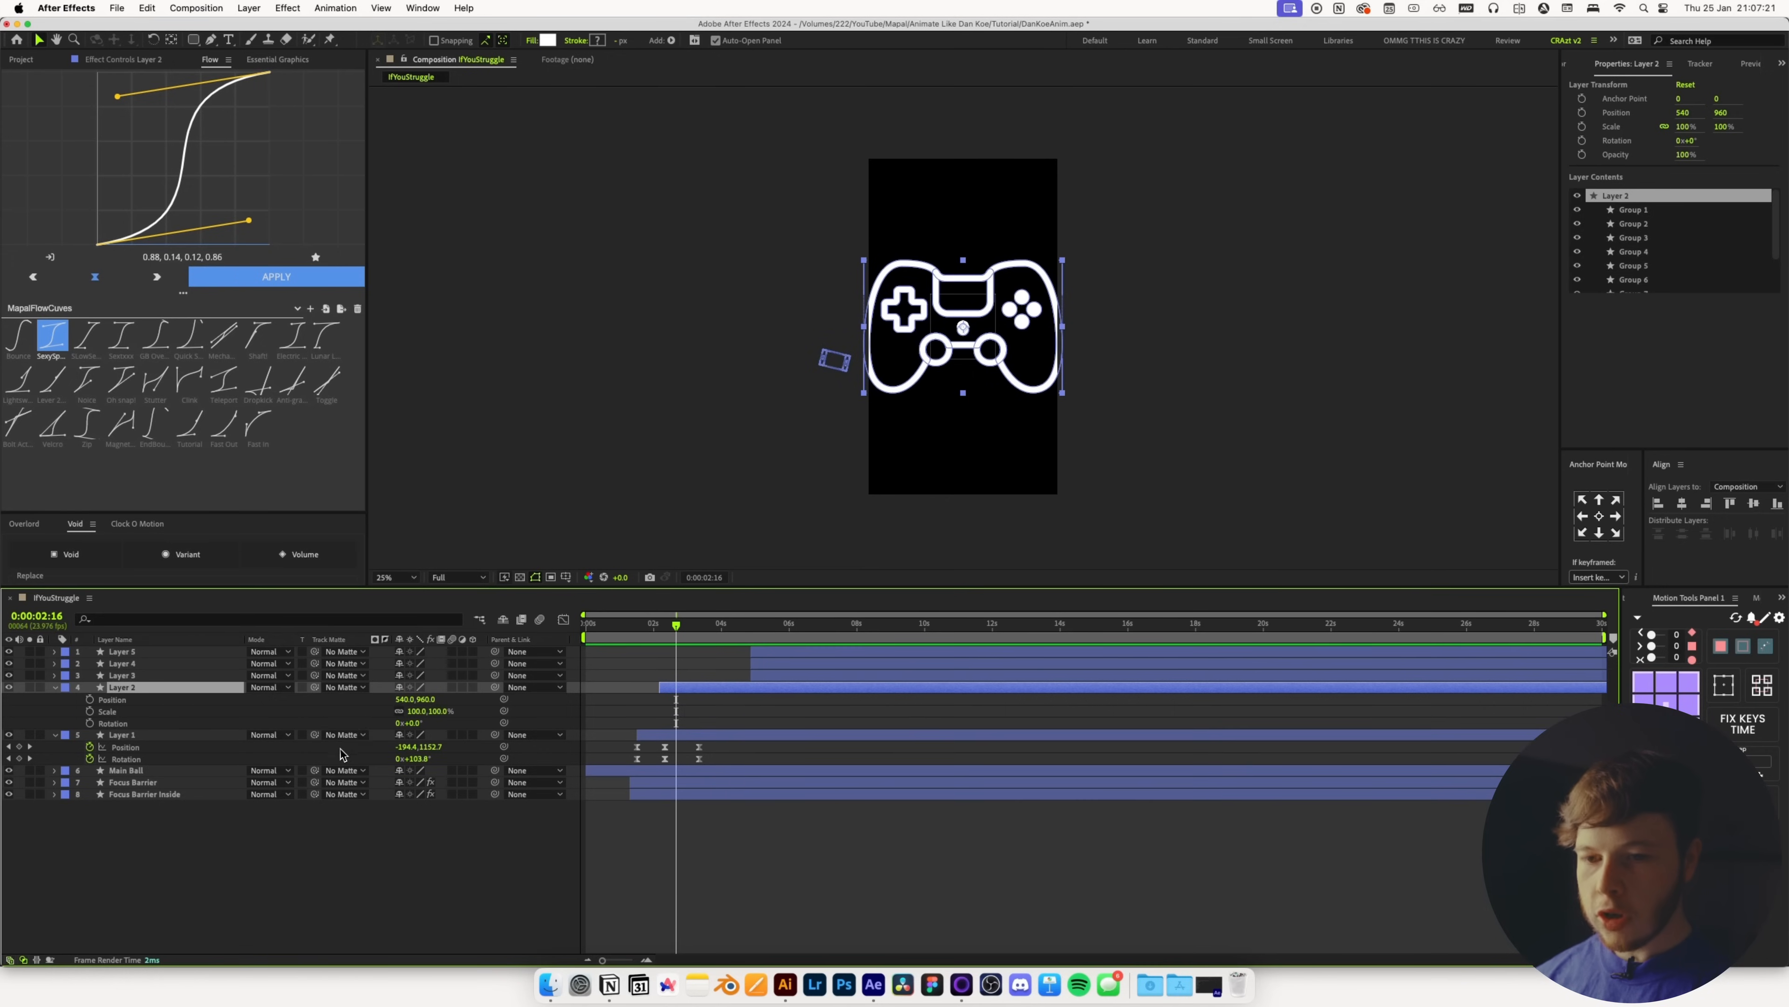
{"action": "key", "text": "Return"}
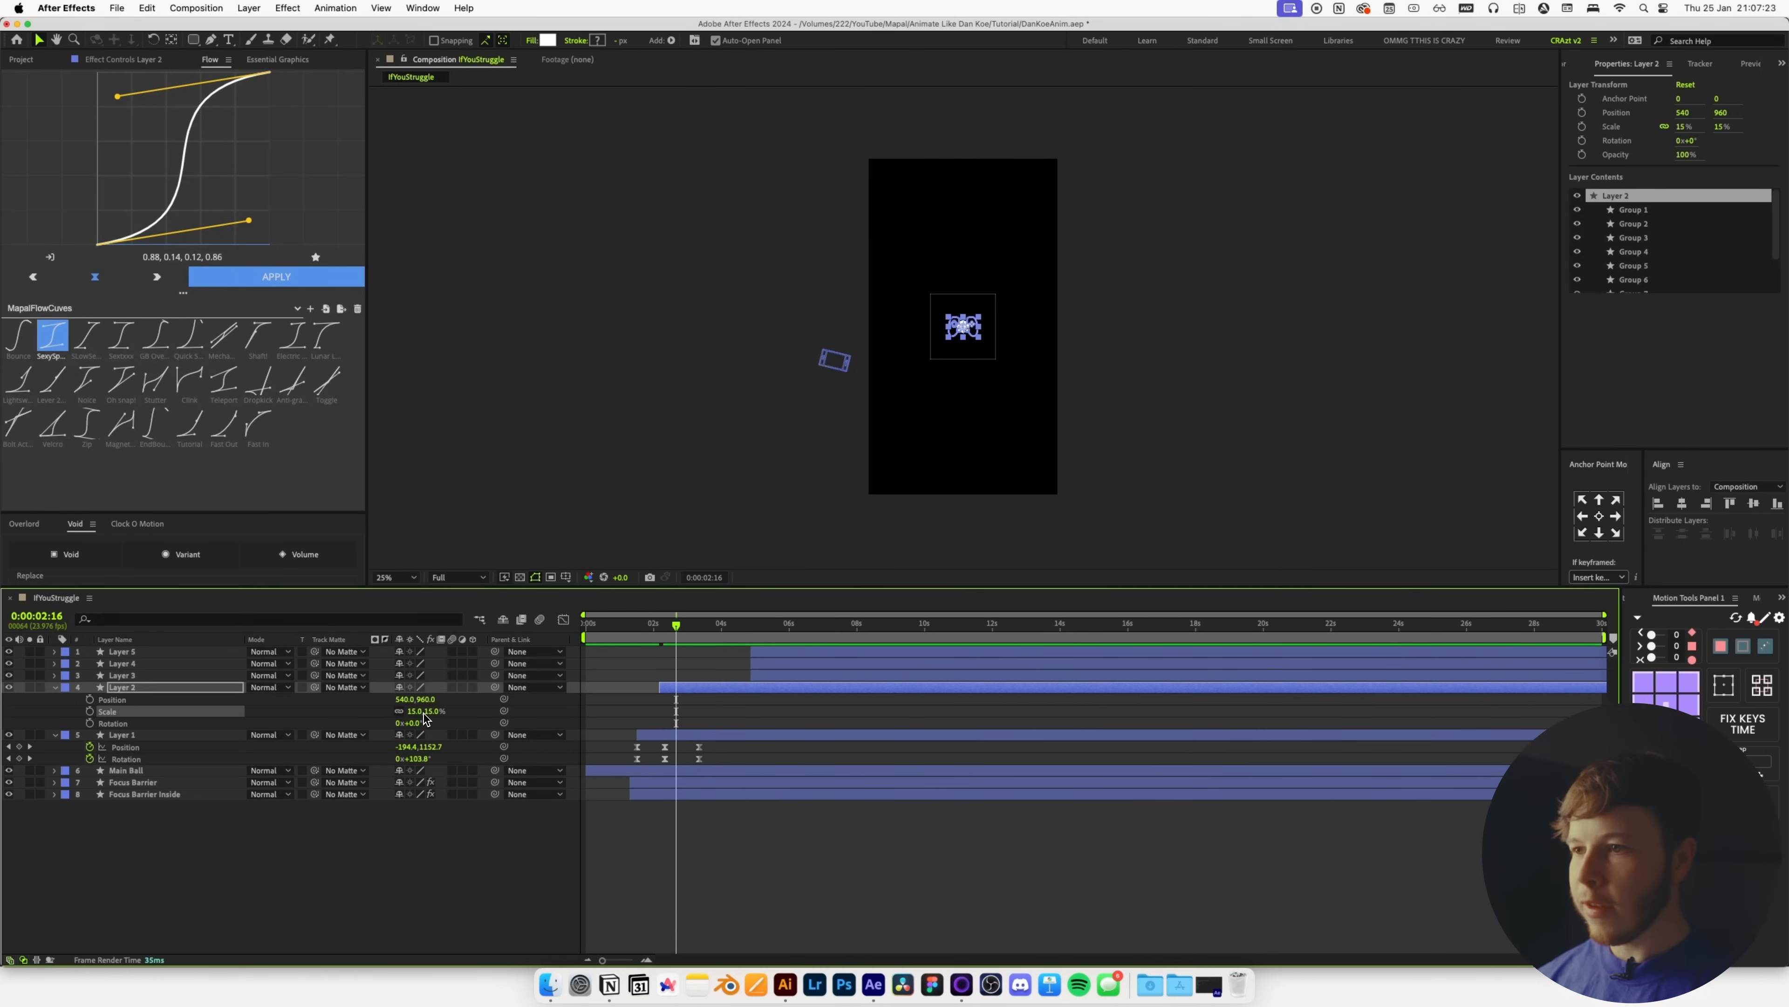
Place the controller beyond the frame's upper right at 1290, 212 and set its first Position and Rotation keyframes at the layer's start
{"action": "scroll", "coordinate": [962, 313], "scroll_direction": "up", "scroll_amount": 2}
{"action": "left_click_drag", "start_coordinate": [990, 352], "coordinate": [1164, 193]}
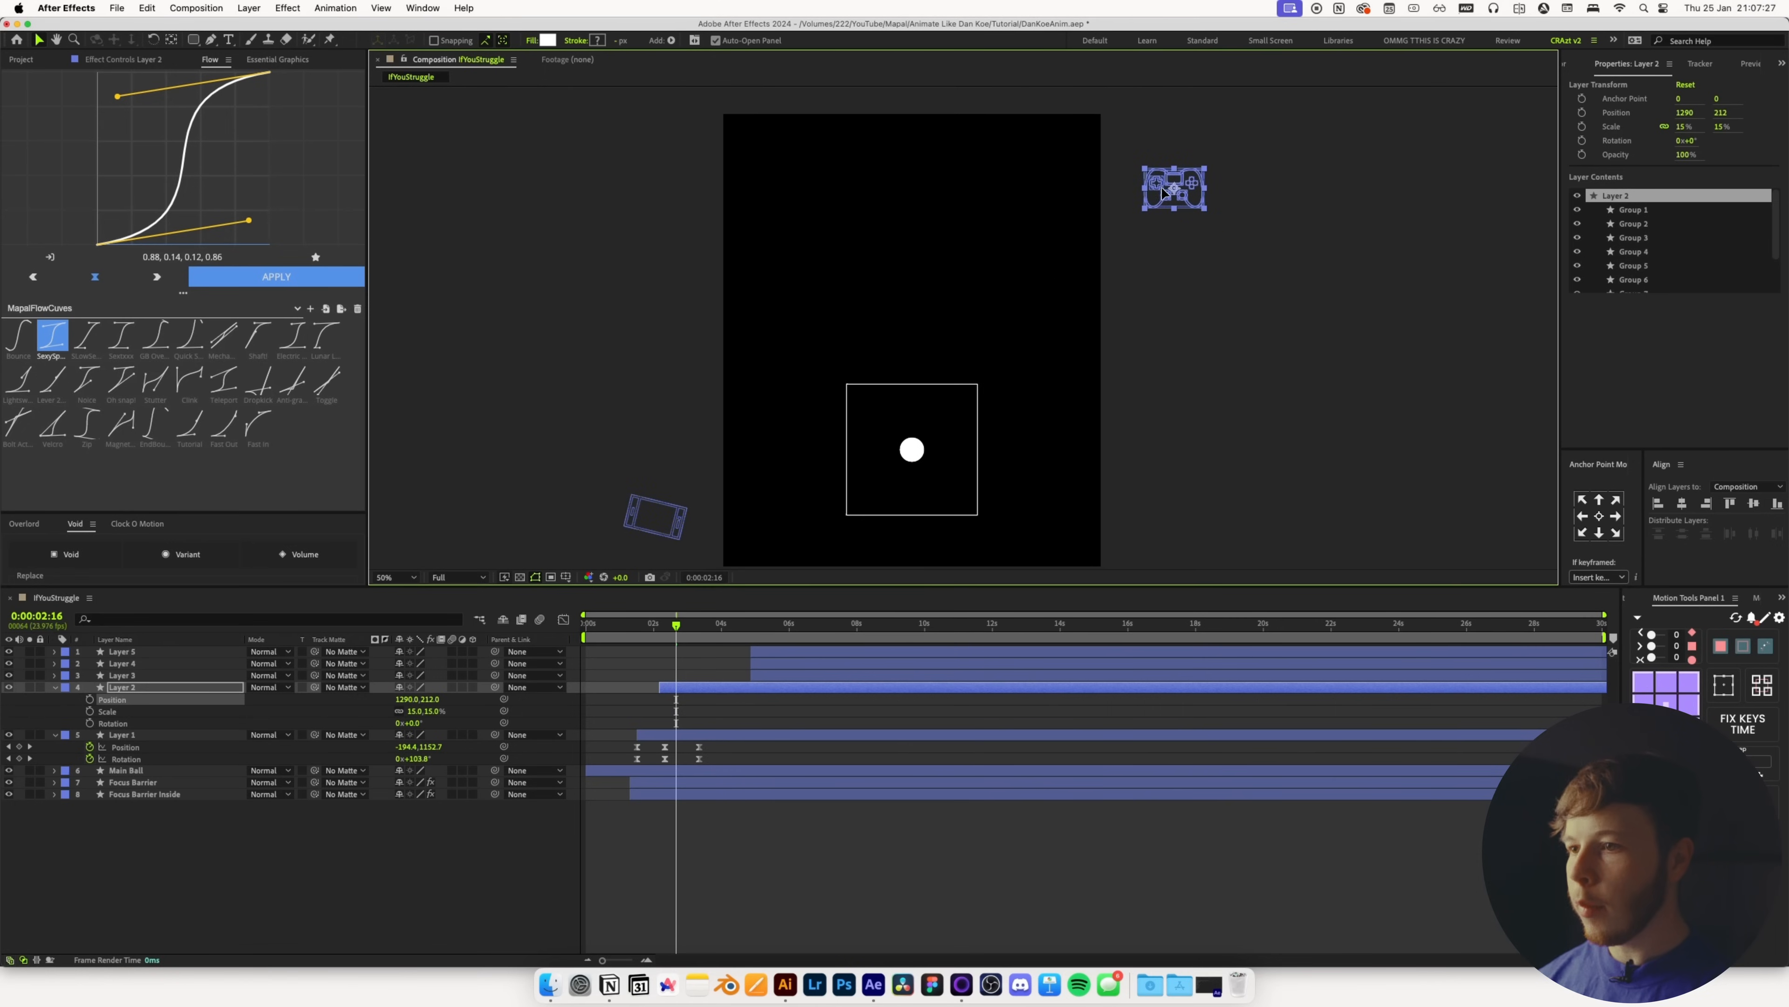
{"action": "left_click", "coordinate": [89, 700]}
{"action": "left_click", "coordinate": [90, 711]}
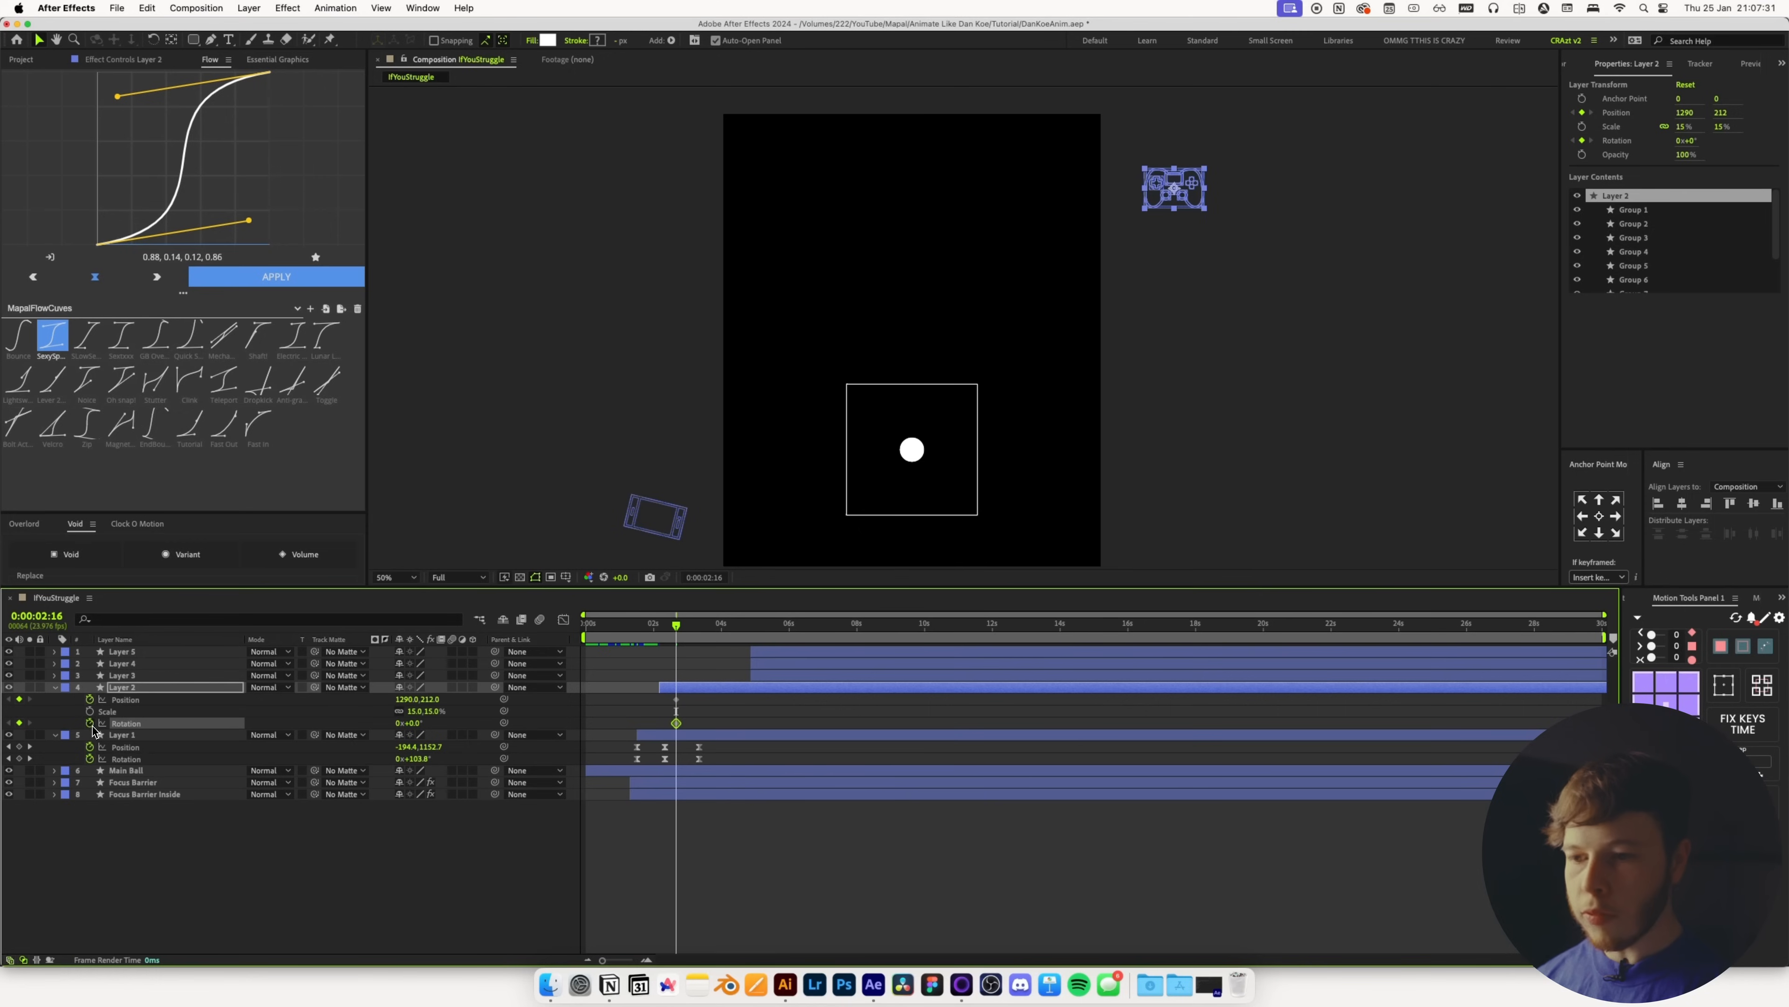
{"action": "left_click_drag", "start_coordinate": [687, 693], "coordinate": [663, 727]}
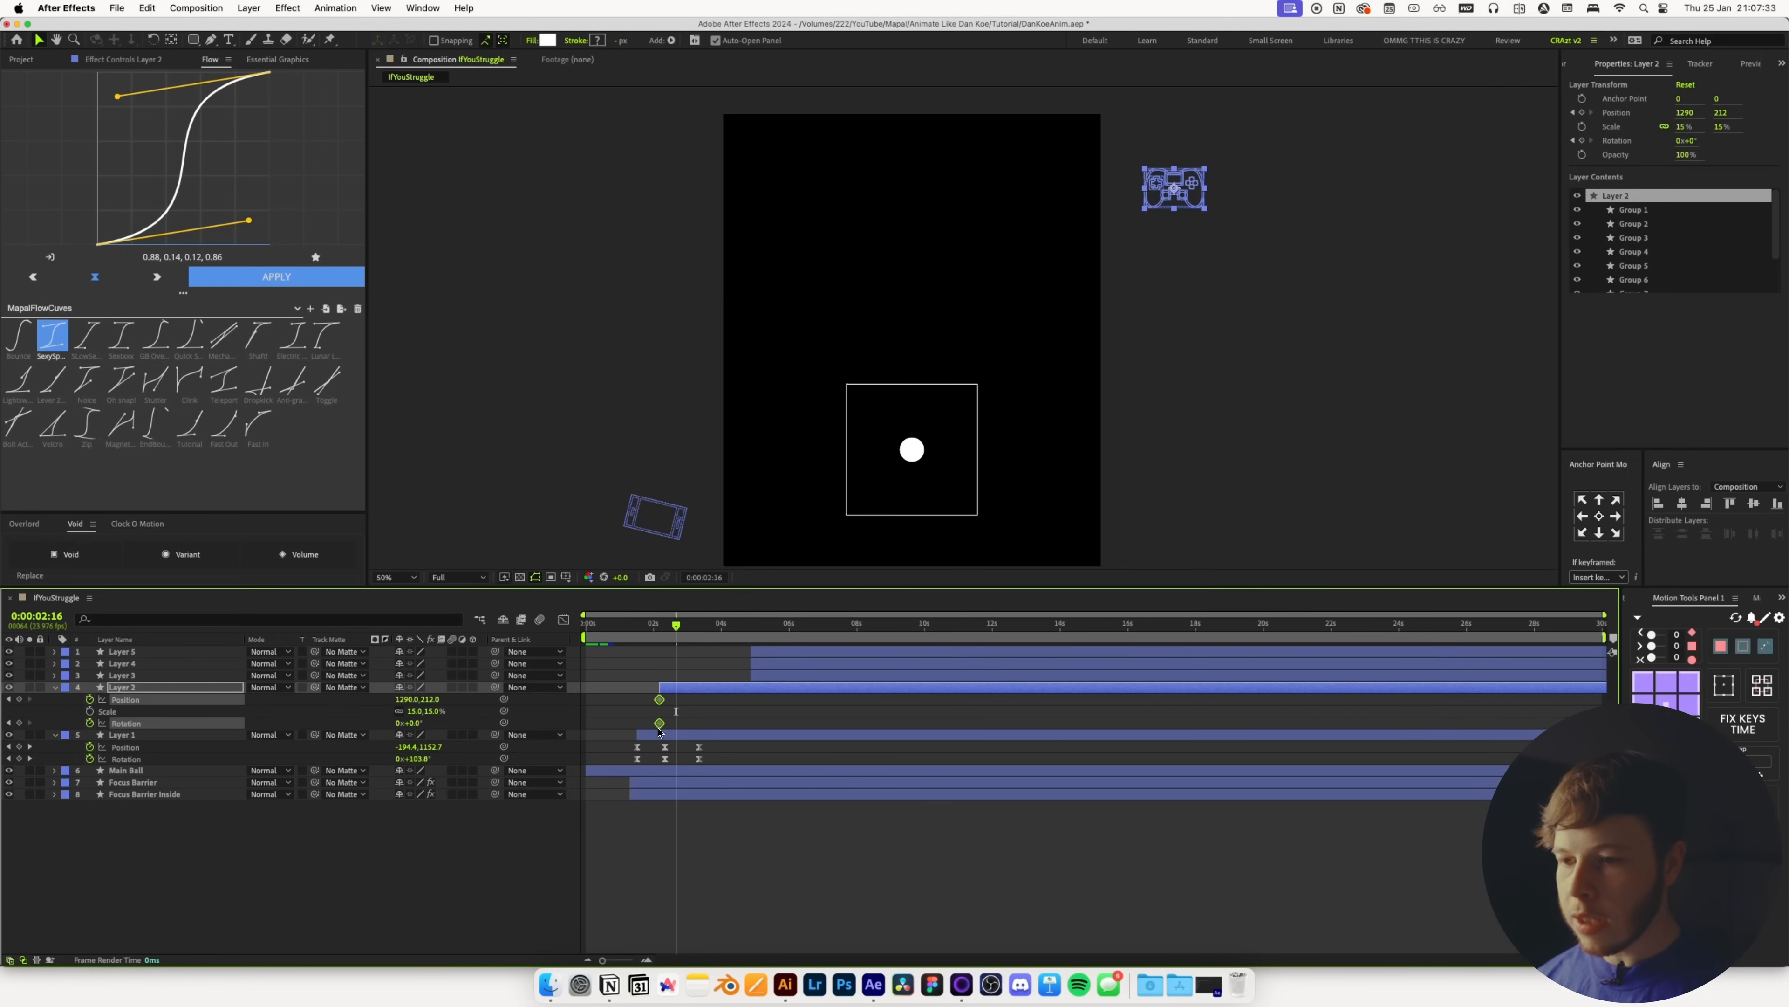
Keyframe the game controller icon touching the barrier's upper edge at 0:00:03:02 and leaving beyond the frame's upper left about one second later
{"action": "key", "text": "super+shift+a"}
{"action": "left_click_drag", "start_coordinate": [677, 624], "coordinate": [692, 631]}
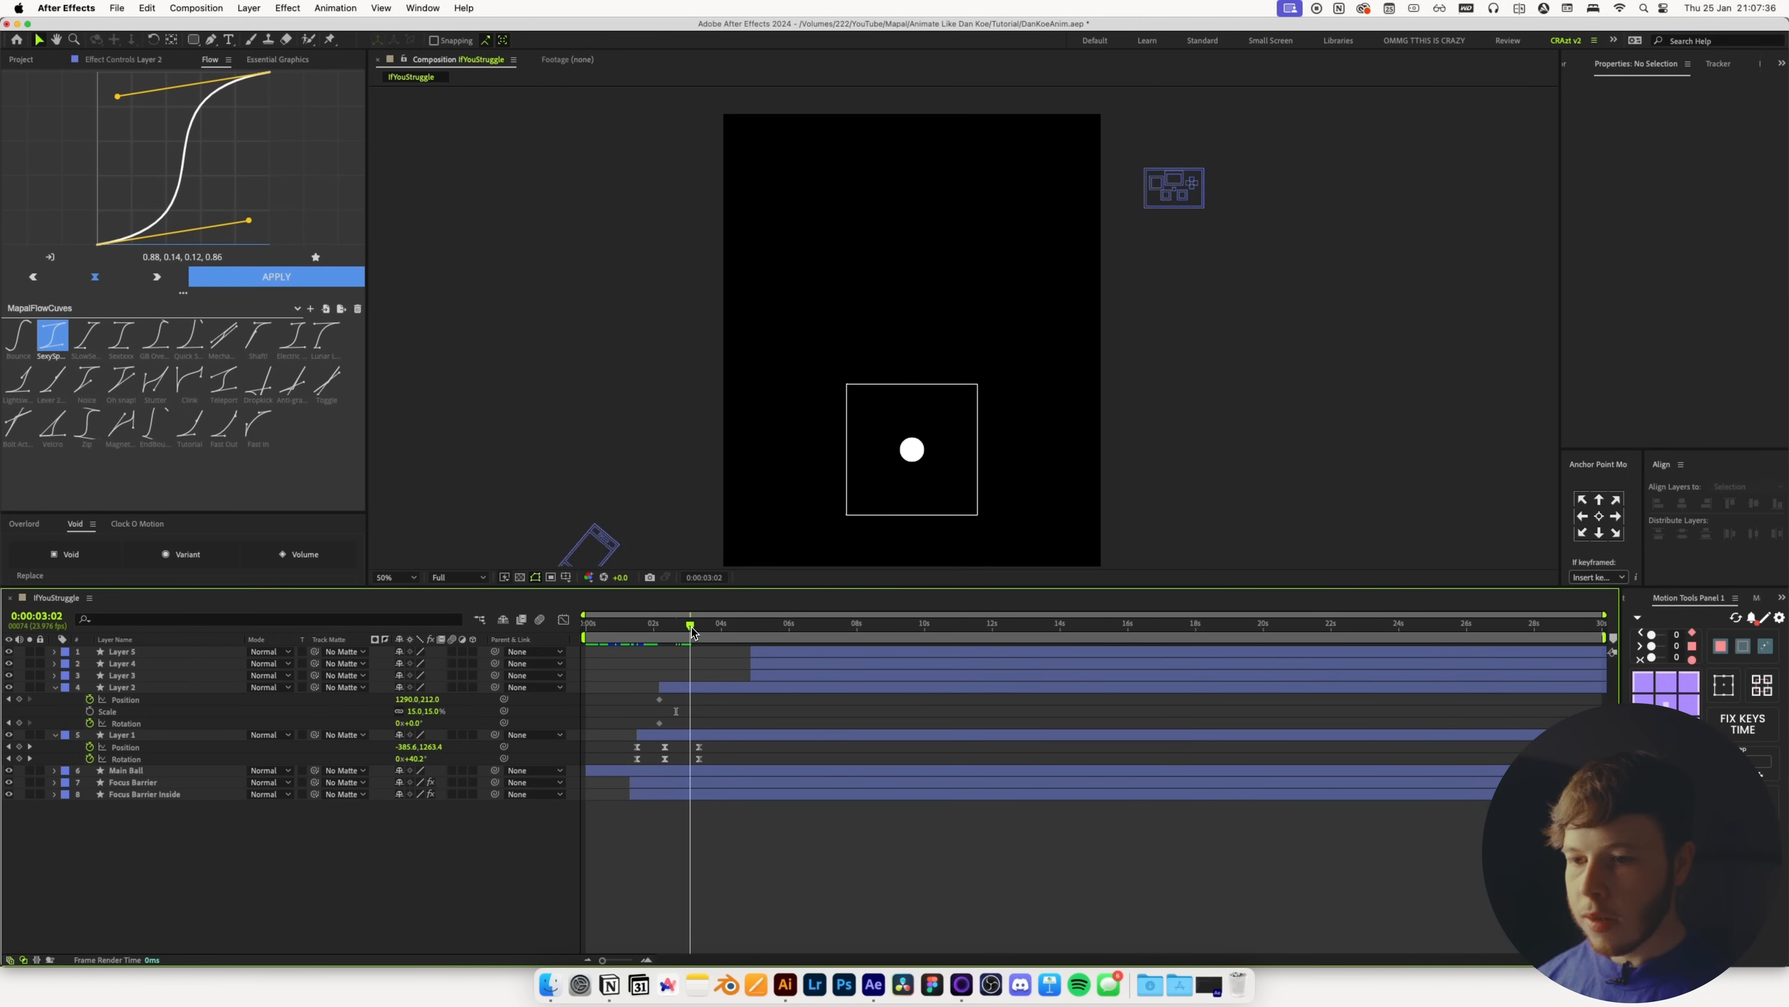
{"action": "left_click_drag", "start_coordinate": [1154, 204], "coordinate": [913, 364]}
{"action": "left_click_drag", "start_coordinate": [693, 626], "coordinate": [726, 627]}
{"action": "left_click_drag", "start_coordinate": [916, 354], "coordinate": [685, 147]}
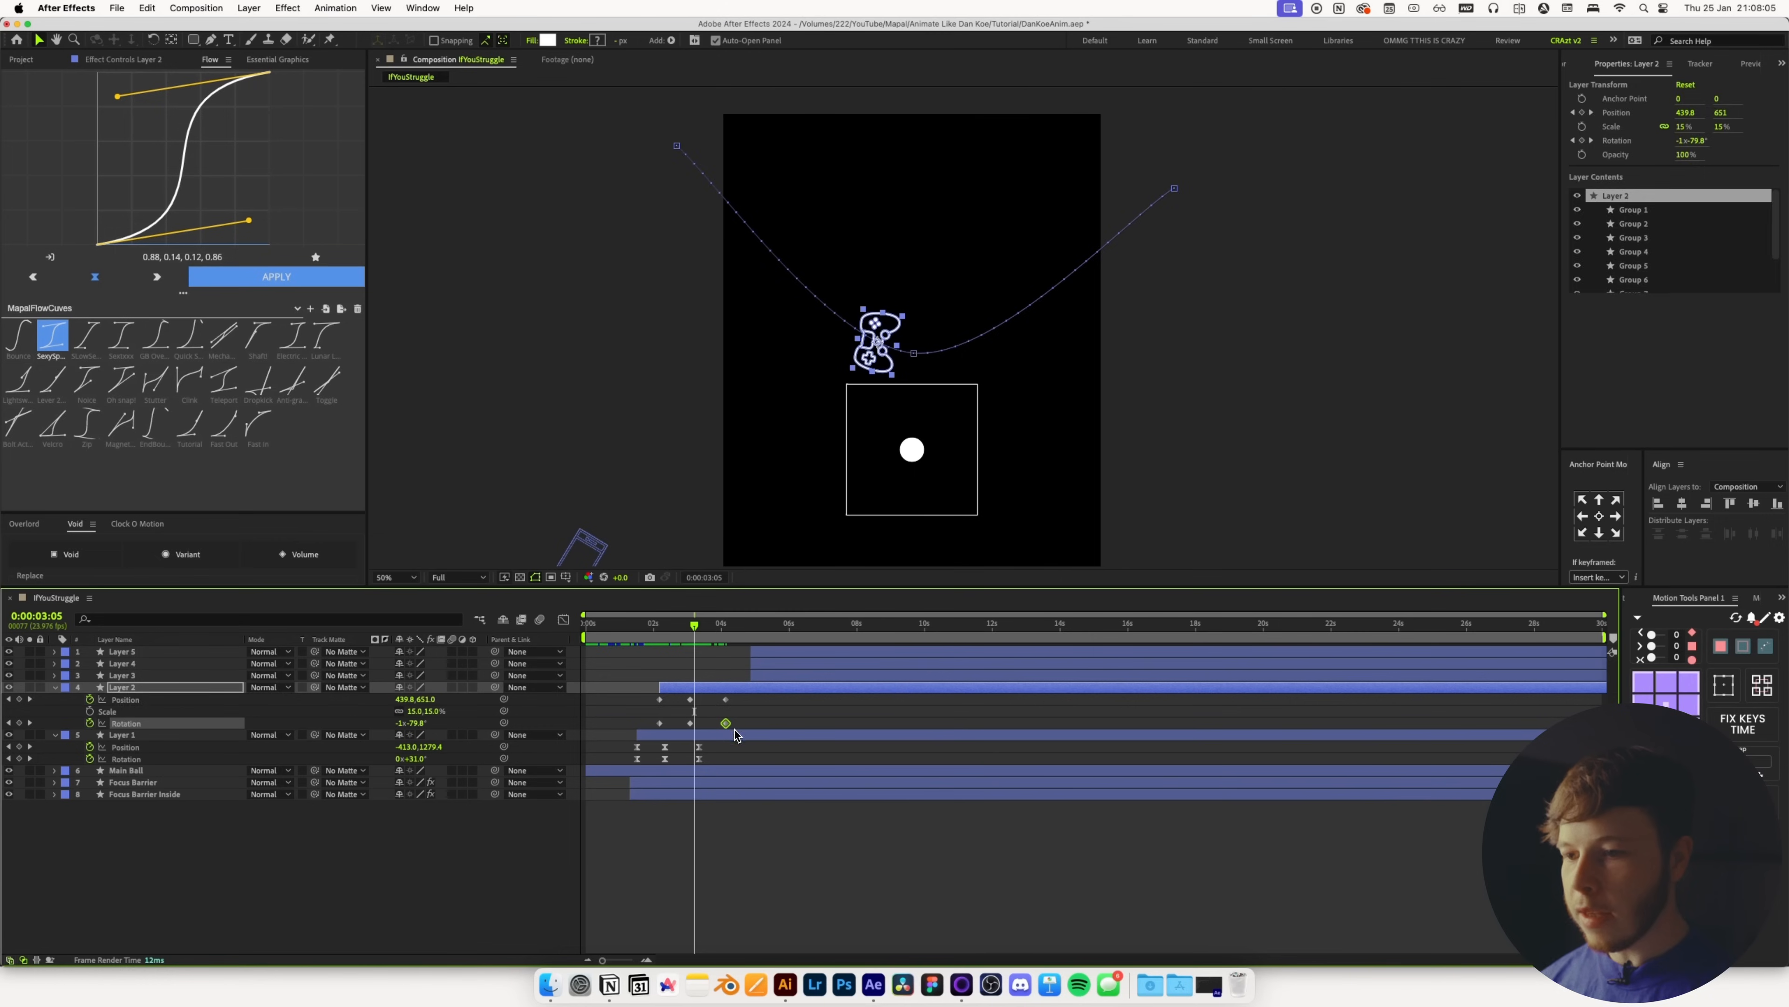
Apply the 0.88, 0.14, 0.12, 0.86 ease curve to all game controller keyframes and tighten the bounce keyframes' handles in the speed graph
{"action": "left_click_drag", "start_coordinate": [735, 736], "coordinate": [609, 689]}
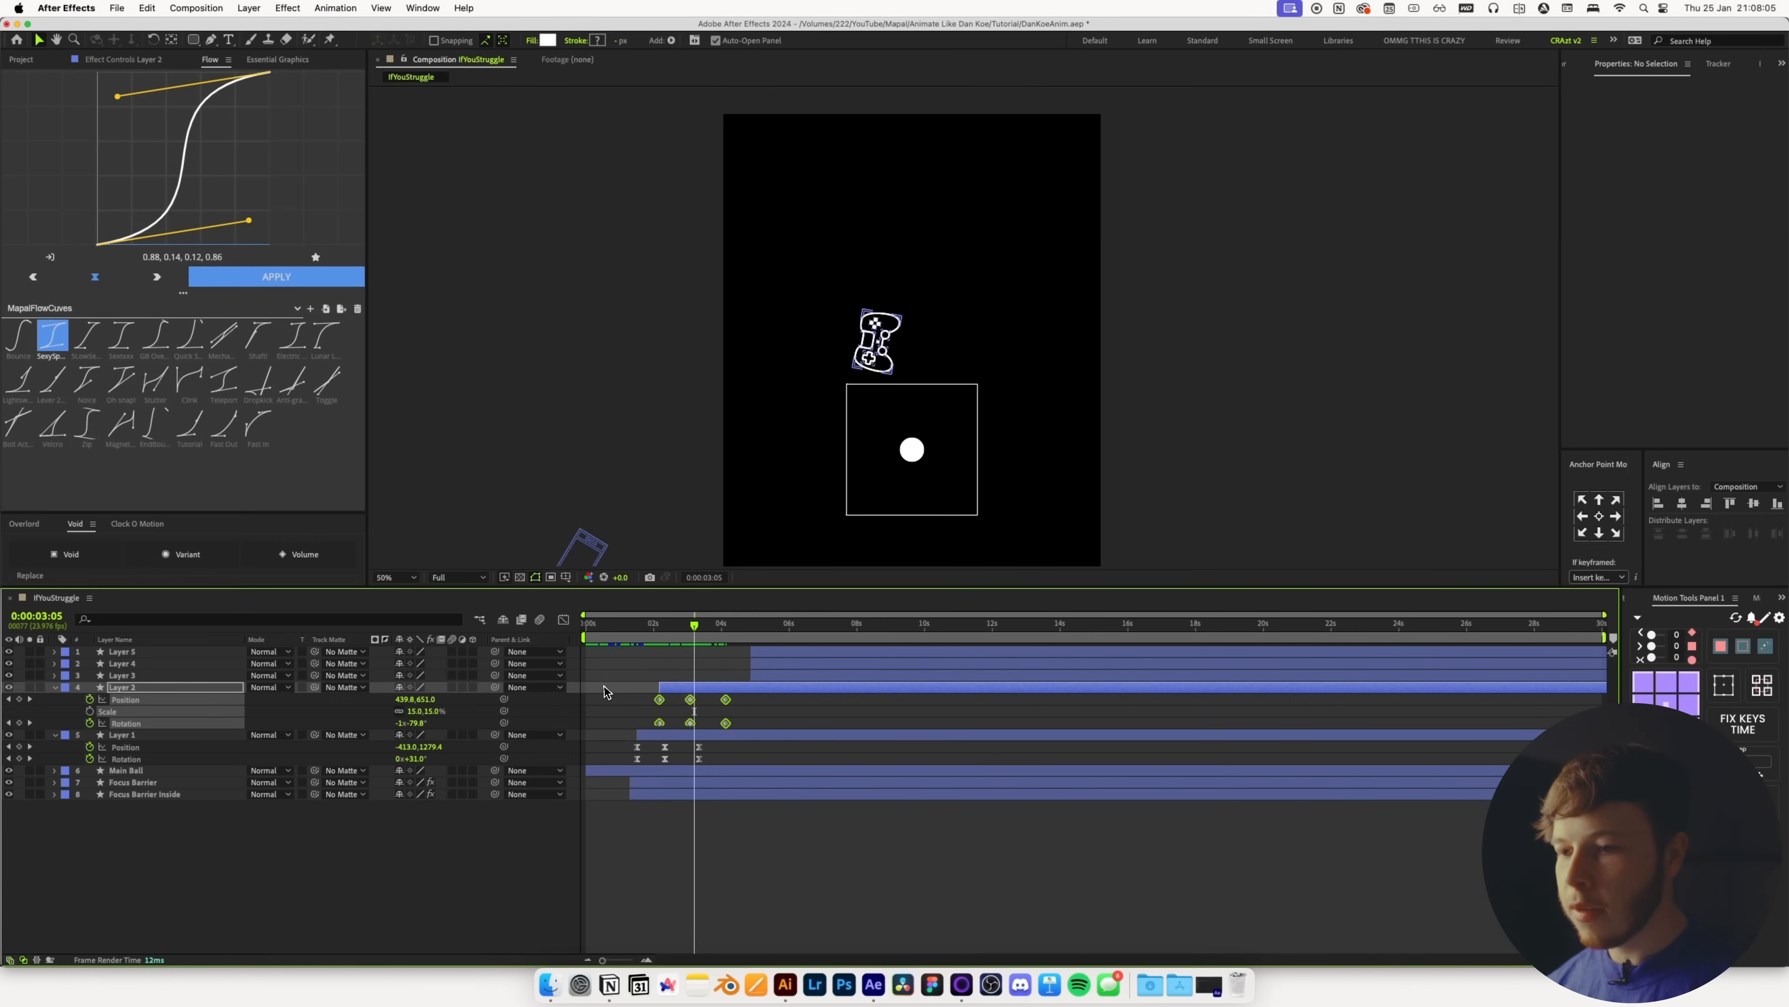
{"action": "left_click", "coordinate": [262, 277]}
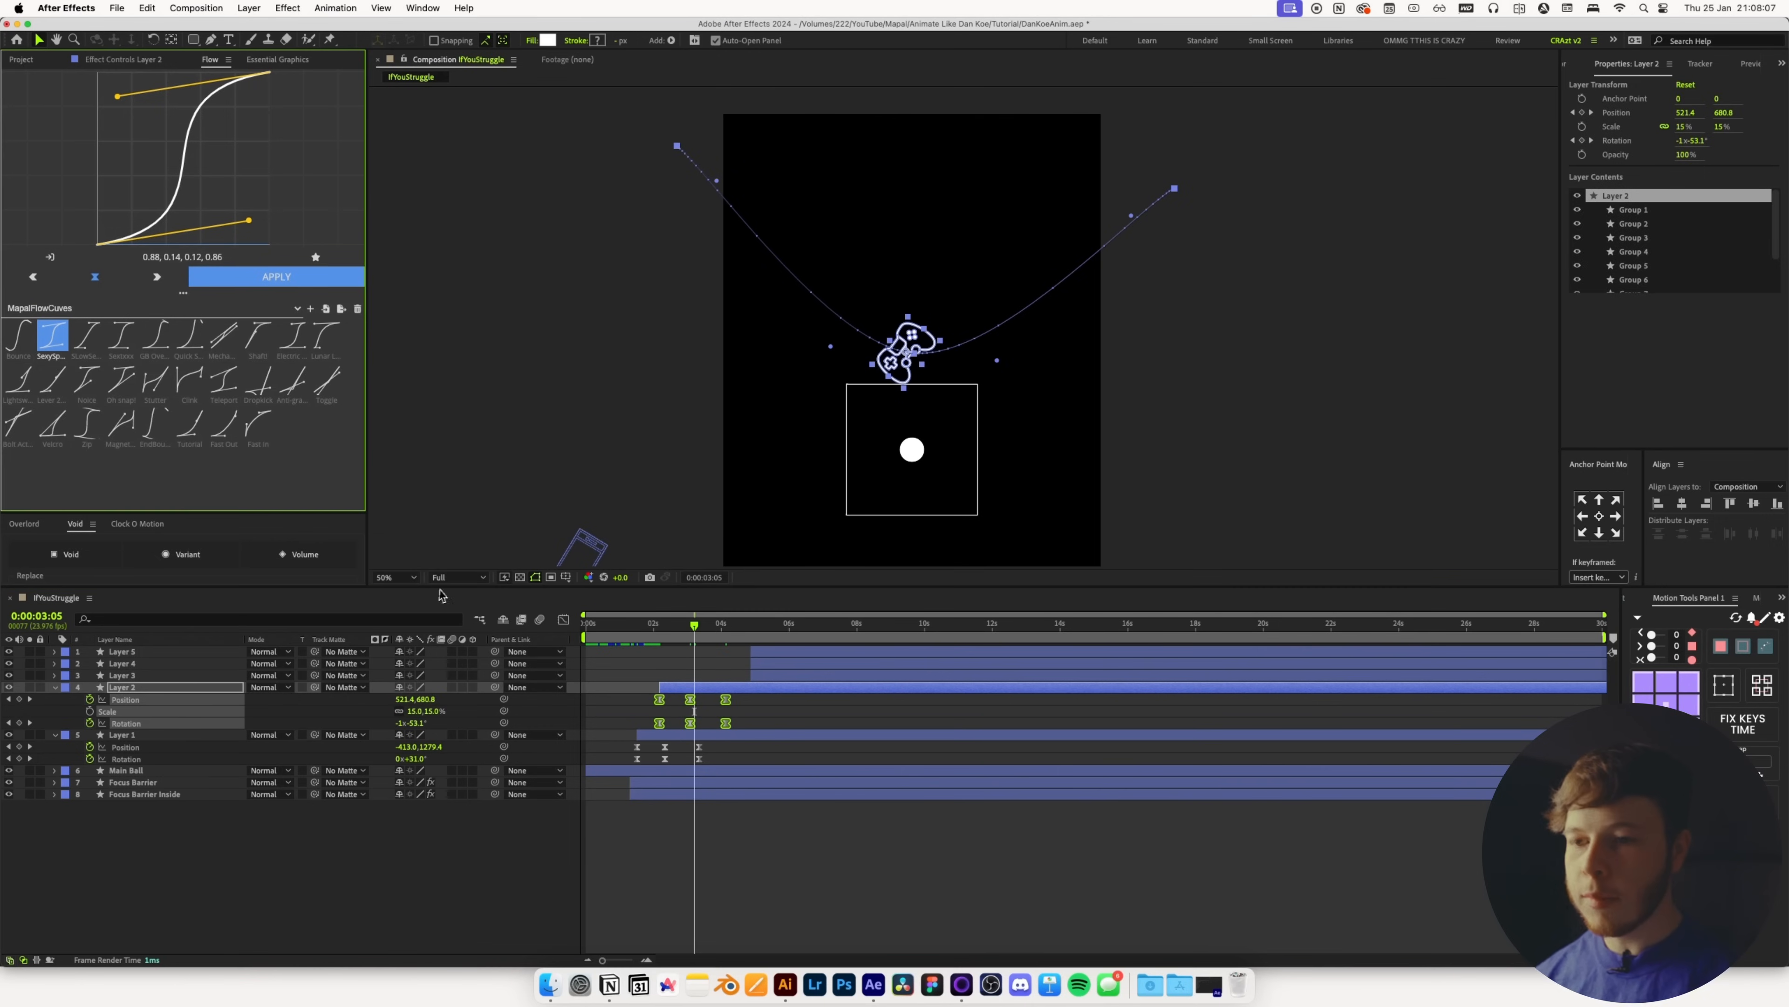
{"action": "left_click", "coordinate": [566, 619]}
{"action": "left_click_drag", "start_coordinate": [603, 962], "coordinate": [633, 961]}
{"action": "left_click", "coordinate": [1032, 834]}
{"action": "left_click_drag", "start_coordinate": [1001, 841], "coordinate": [1065, 852]}
{"action": "key", "text": "space"}
{"action": "left_click", "coordinate": [564, 619]}
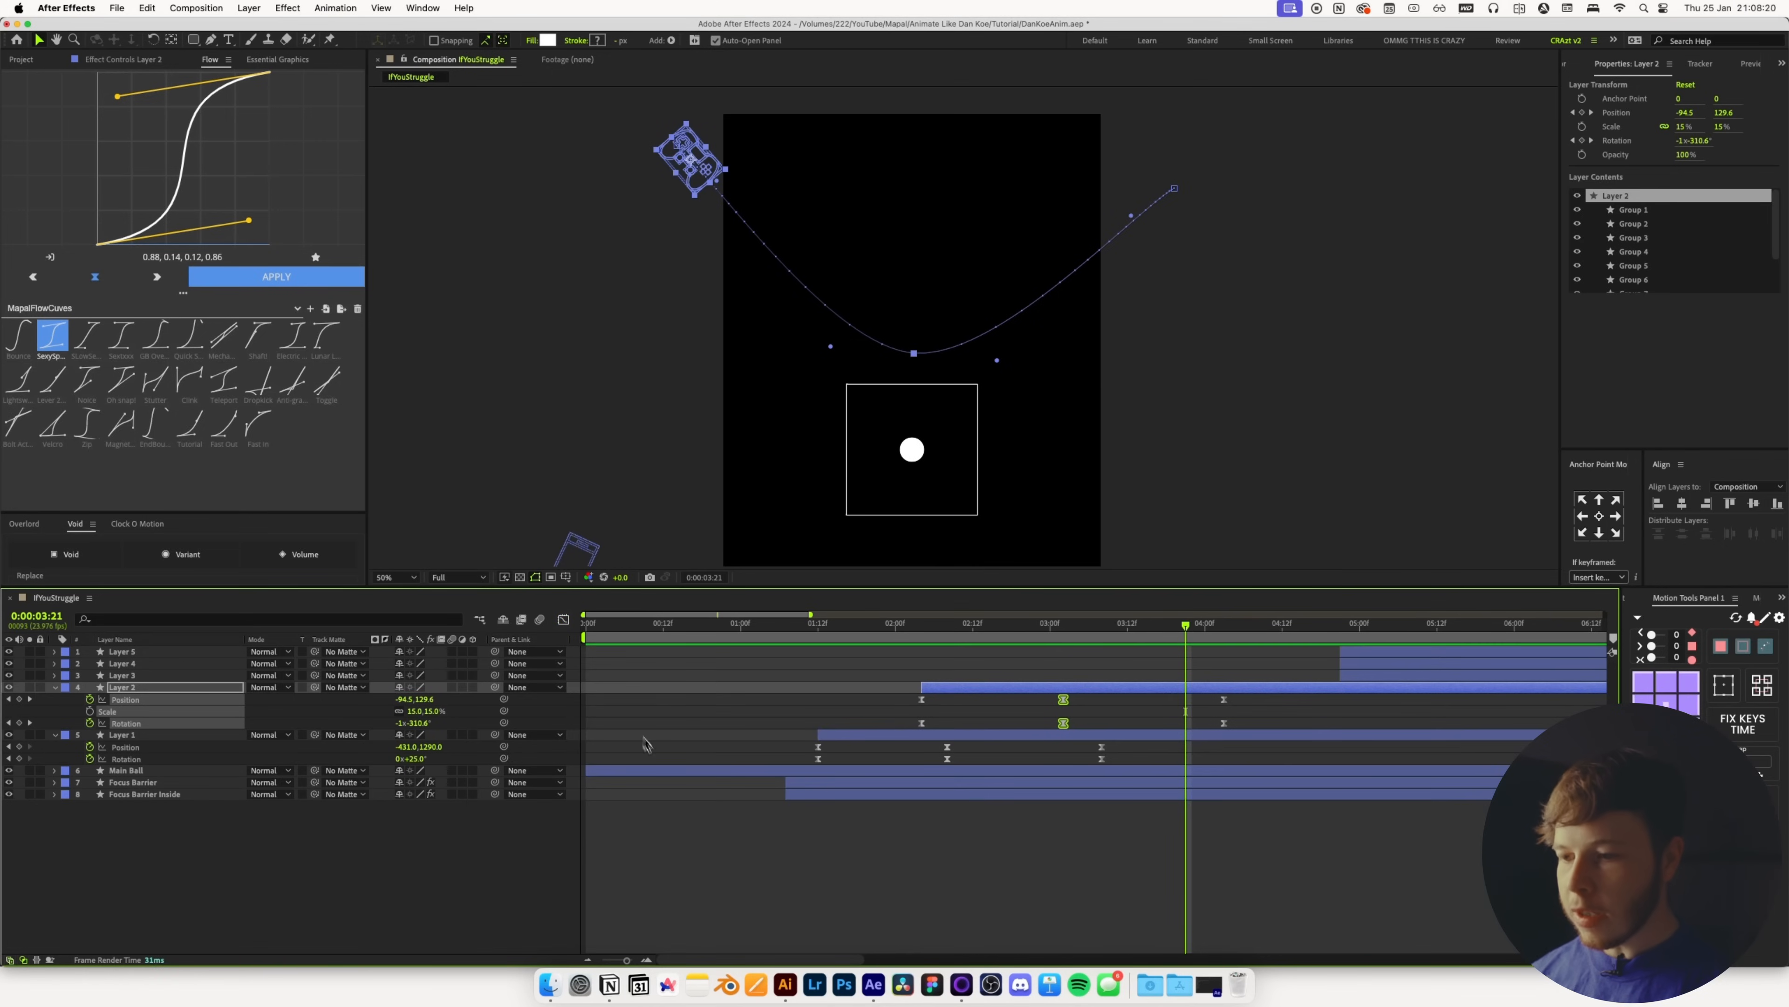
{"action": "left_click_drag", "start_coordinate": [624, 960], "coordinate": [609, 959]}
Move the game controller's bounce keyframes to 0:00:02:19 and its exit keyframes to about 0:00:03:11, and preview the motion
{"action": "left_click", "coordinate": [765, 722]}
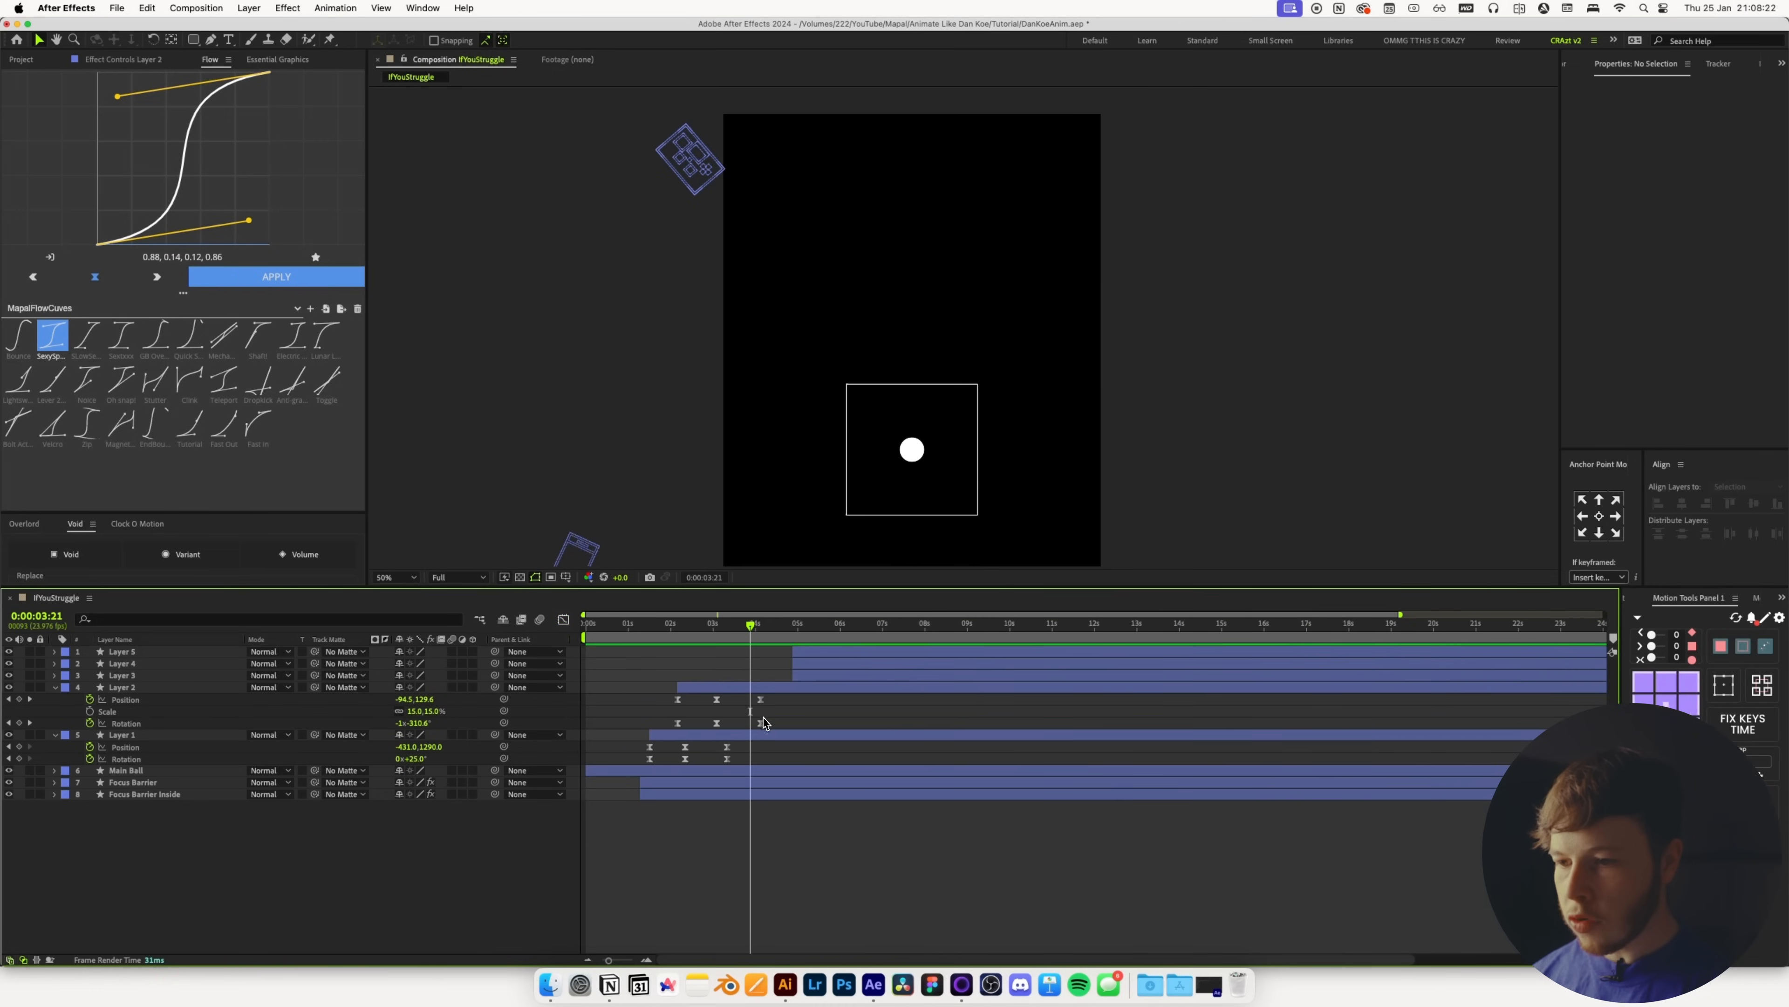
{"action": "key", "text": "super+z"}
{"action": "key", "text": "super+z"}
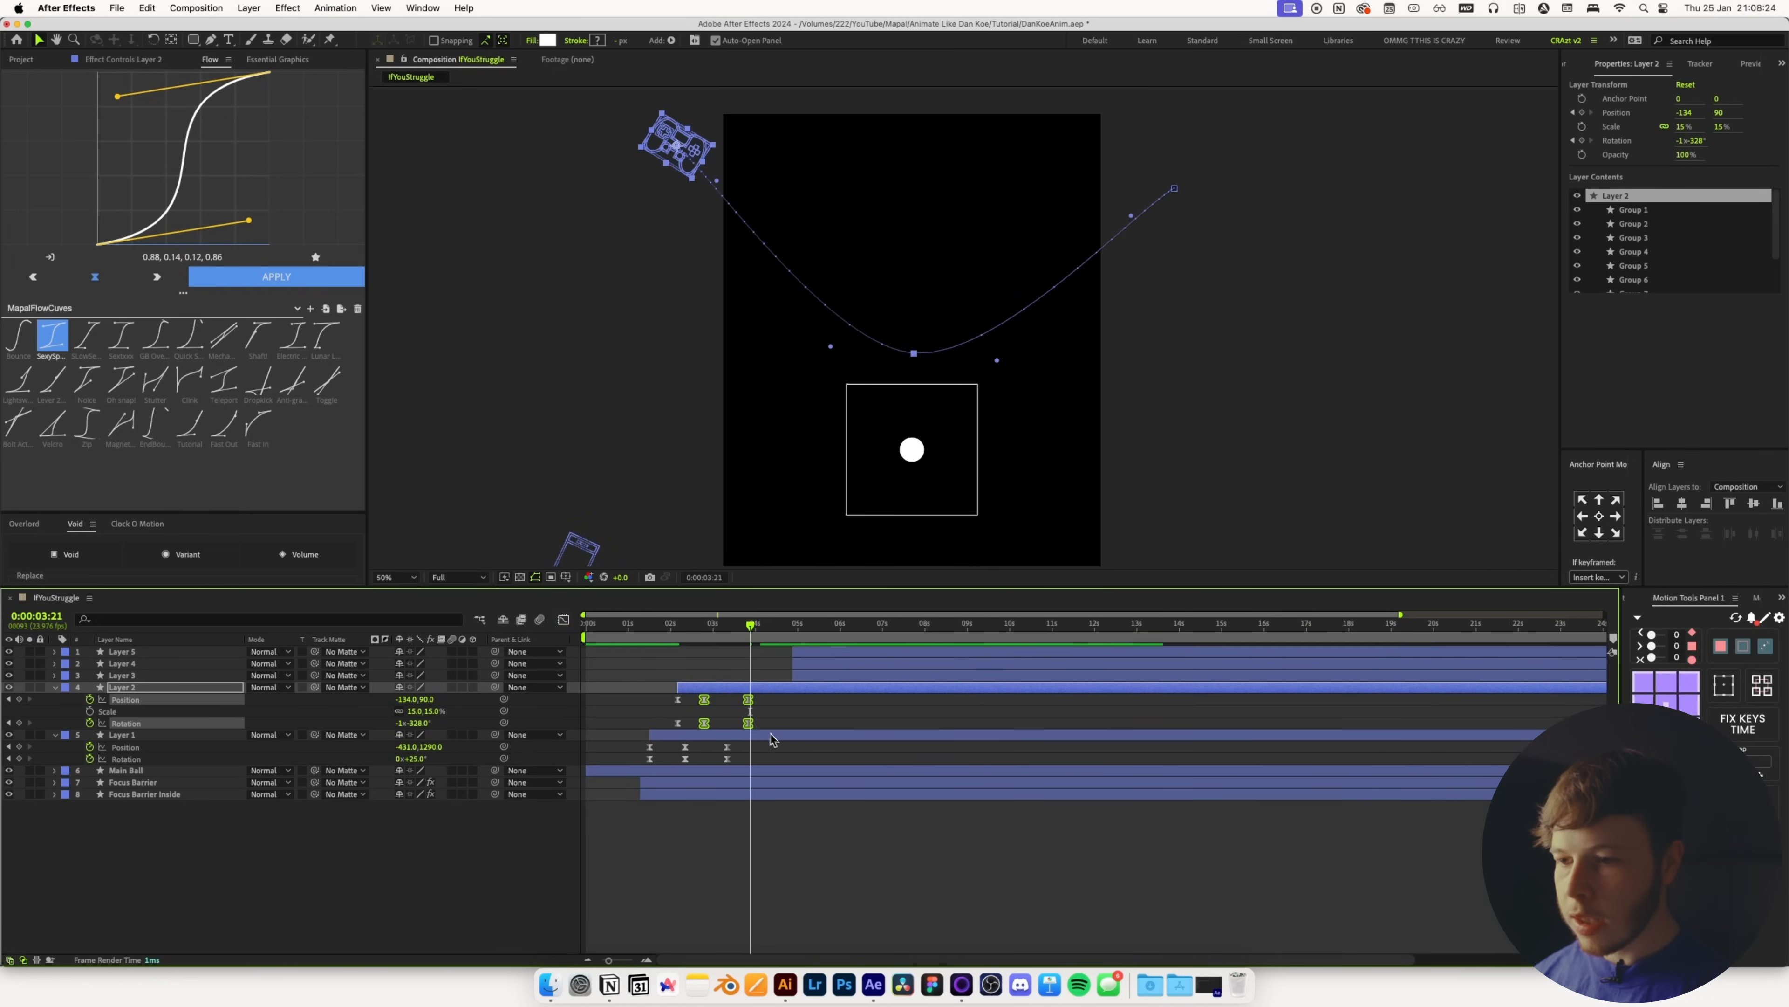
{"action": "left_click", "coordinate": [646, 640]}
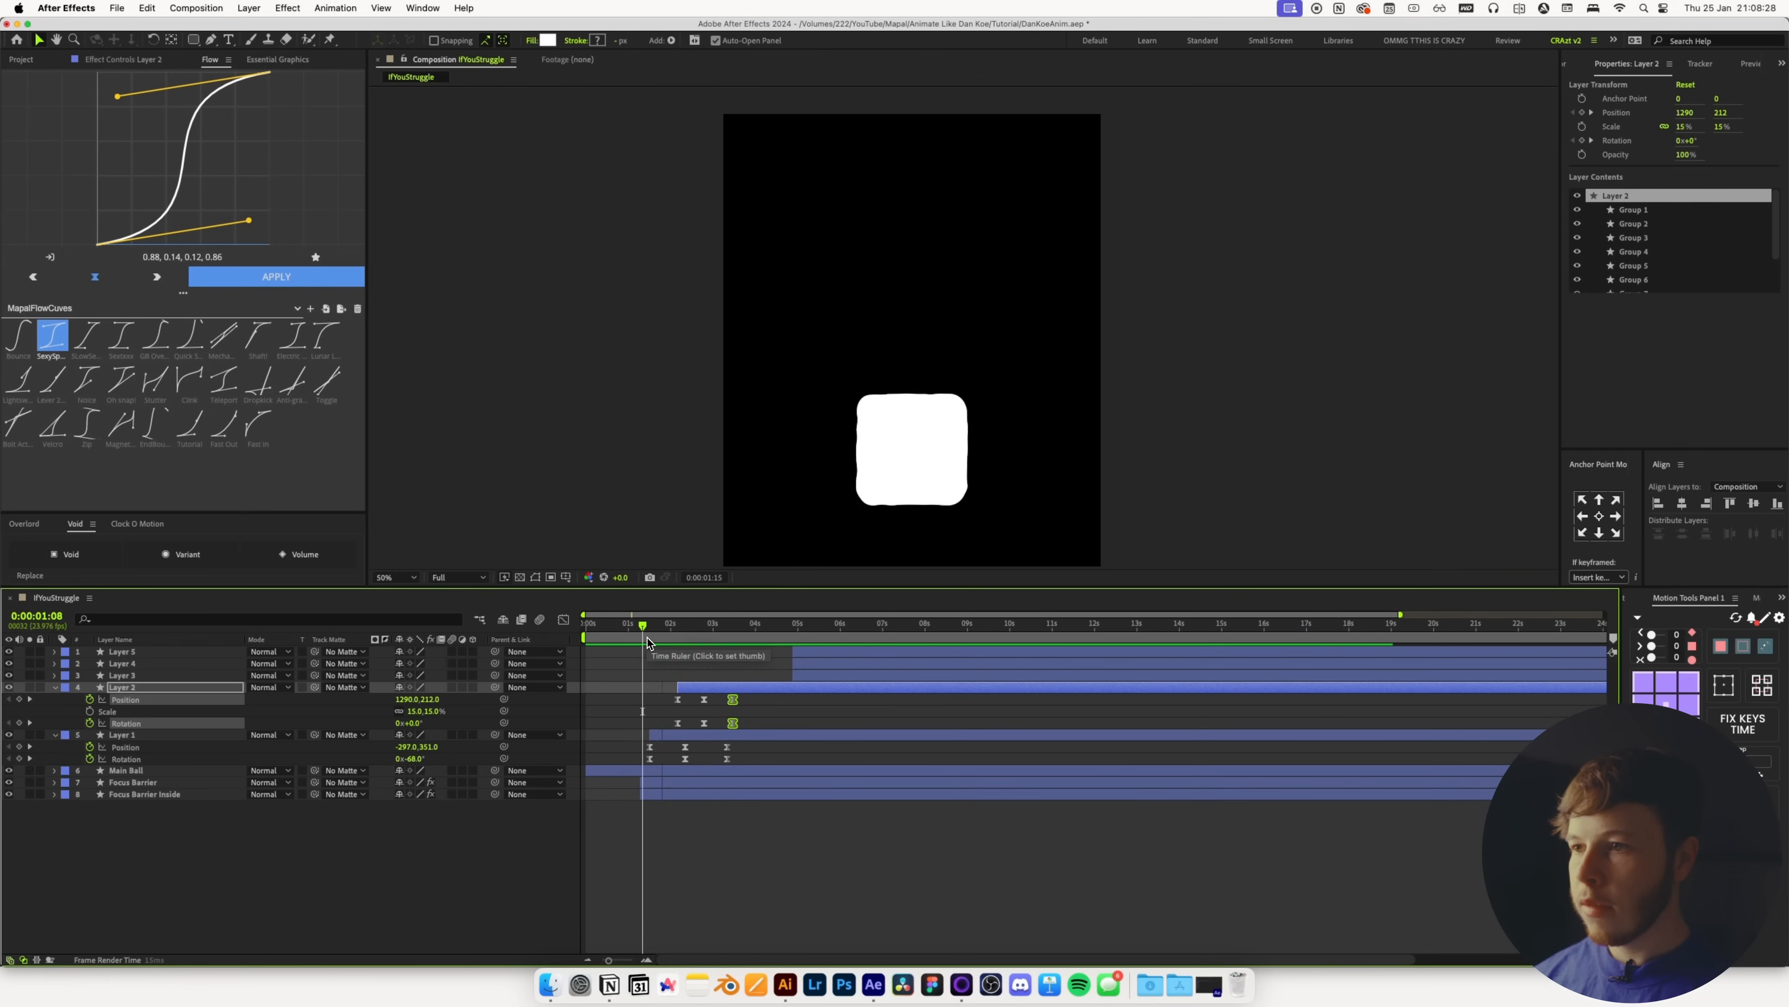
{"action": "key", "text": "space"}
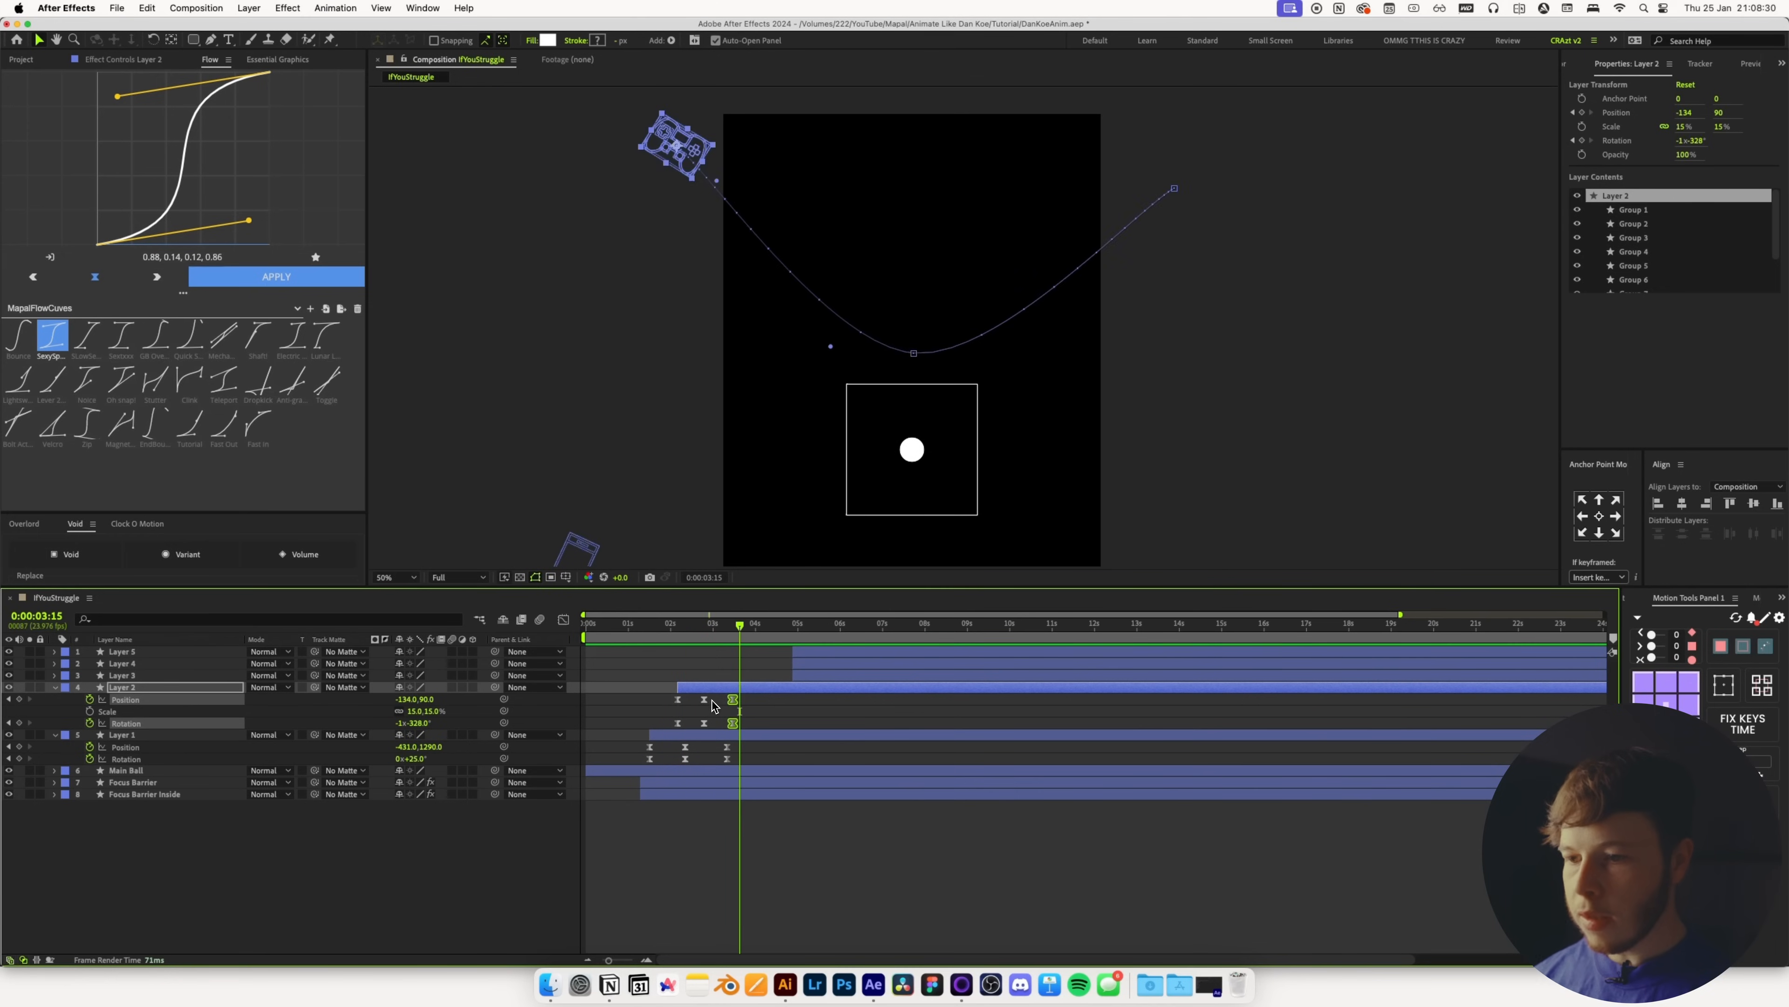
In the speed graph, pull the easing handles of the game controller's 0:00:02:19 keyframes into the keyframe for an abrupt bounce
{"action": "left_click", "coordinate": [748, 703]}
{"action": "left_click_drag", "start_coordinate": [741, 711], "coordinate": [698, 697]}
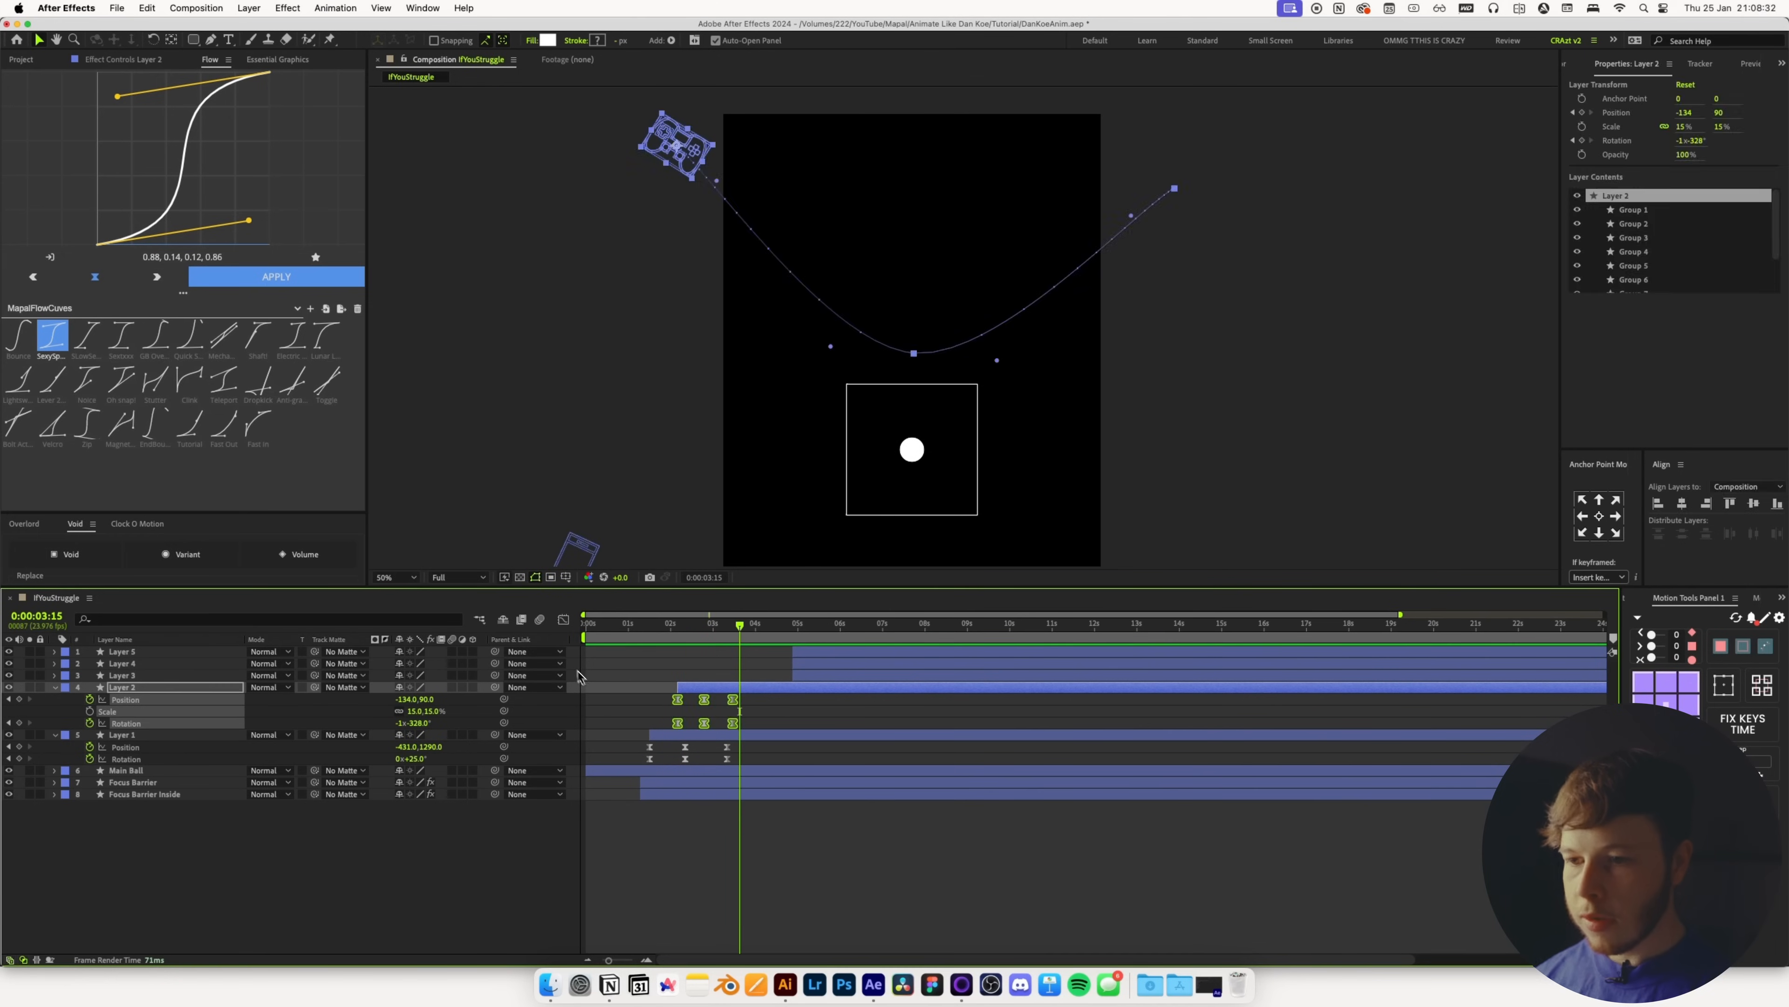
{"action": "key", "text": "shift+F3"}
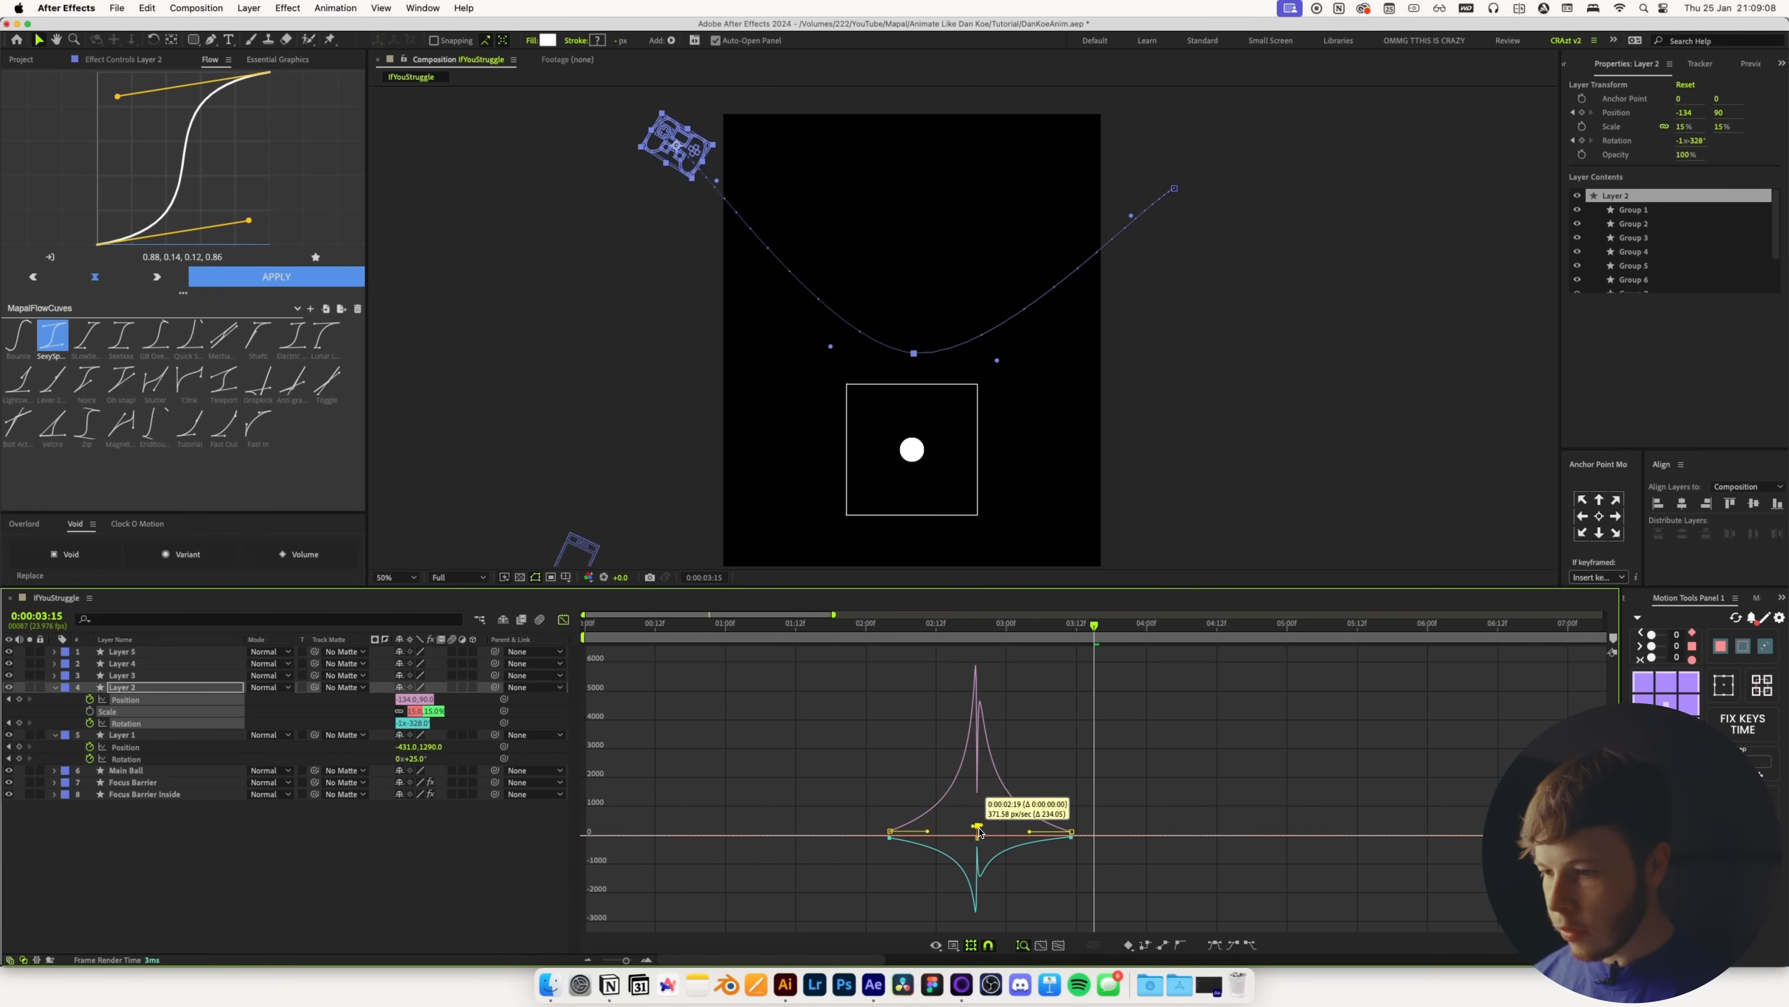
{"action": "left_click", "coordinate": [978, 850]}
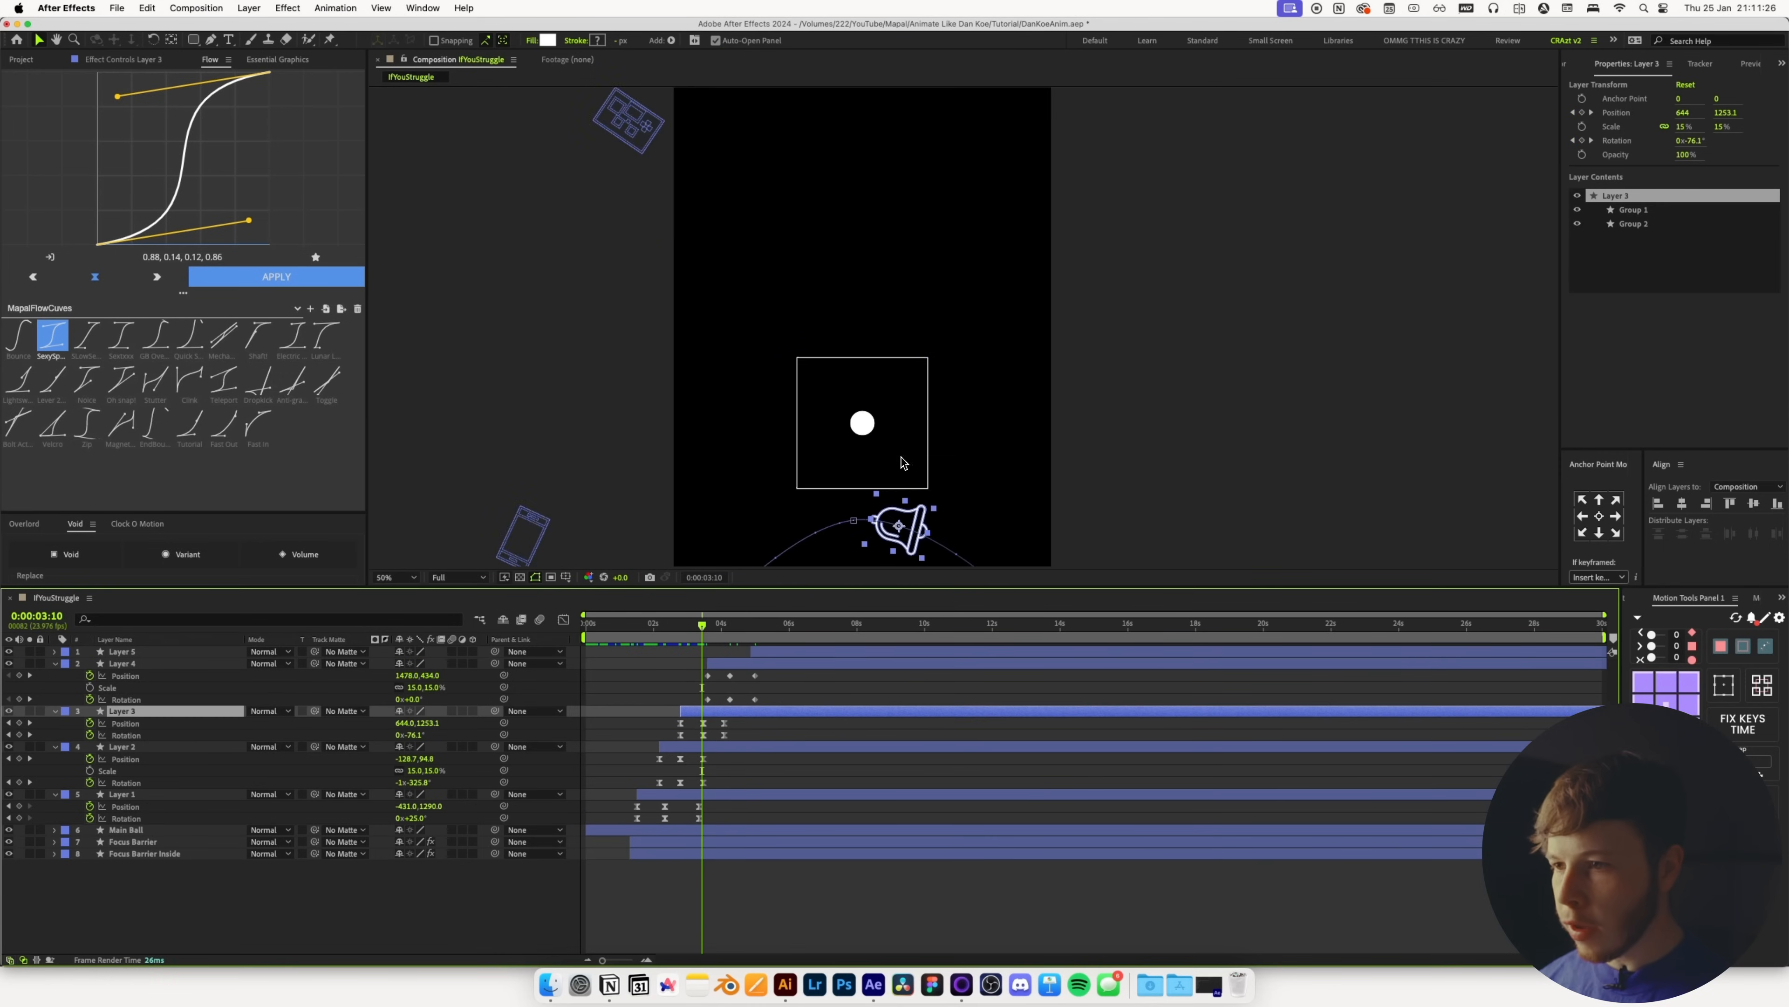
Pull in the curve handles at the bounce points of the bell's and game controller's motion paths to make sharp V-shaped turns
{"action": "left_click", "coordinate": [855, 520]}
{"action": "left_click_drag", "start_coordinate": [975, 503], "coordinate": [870, 380]}
{"action": "left_click", "coordinate": [717, 748]}
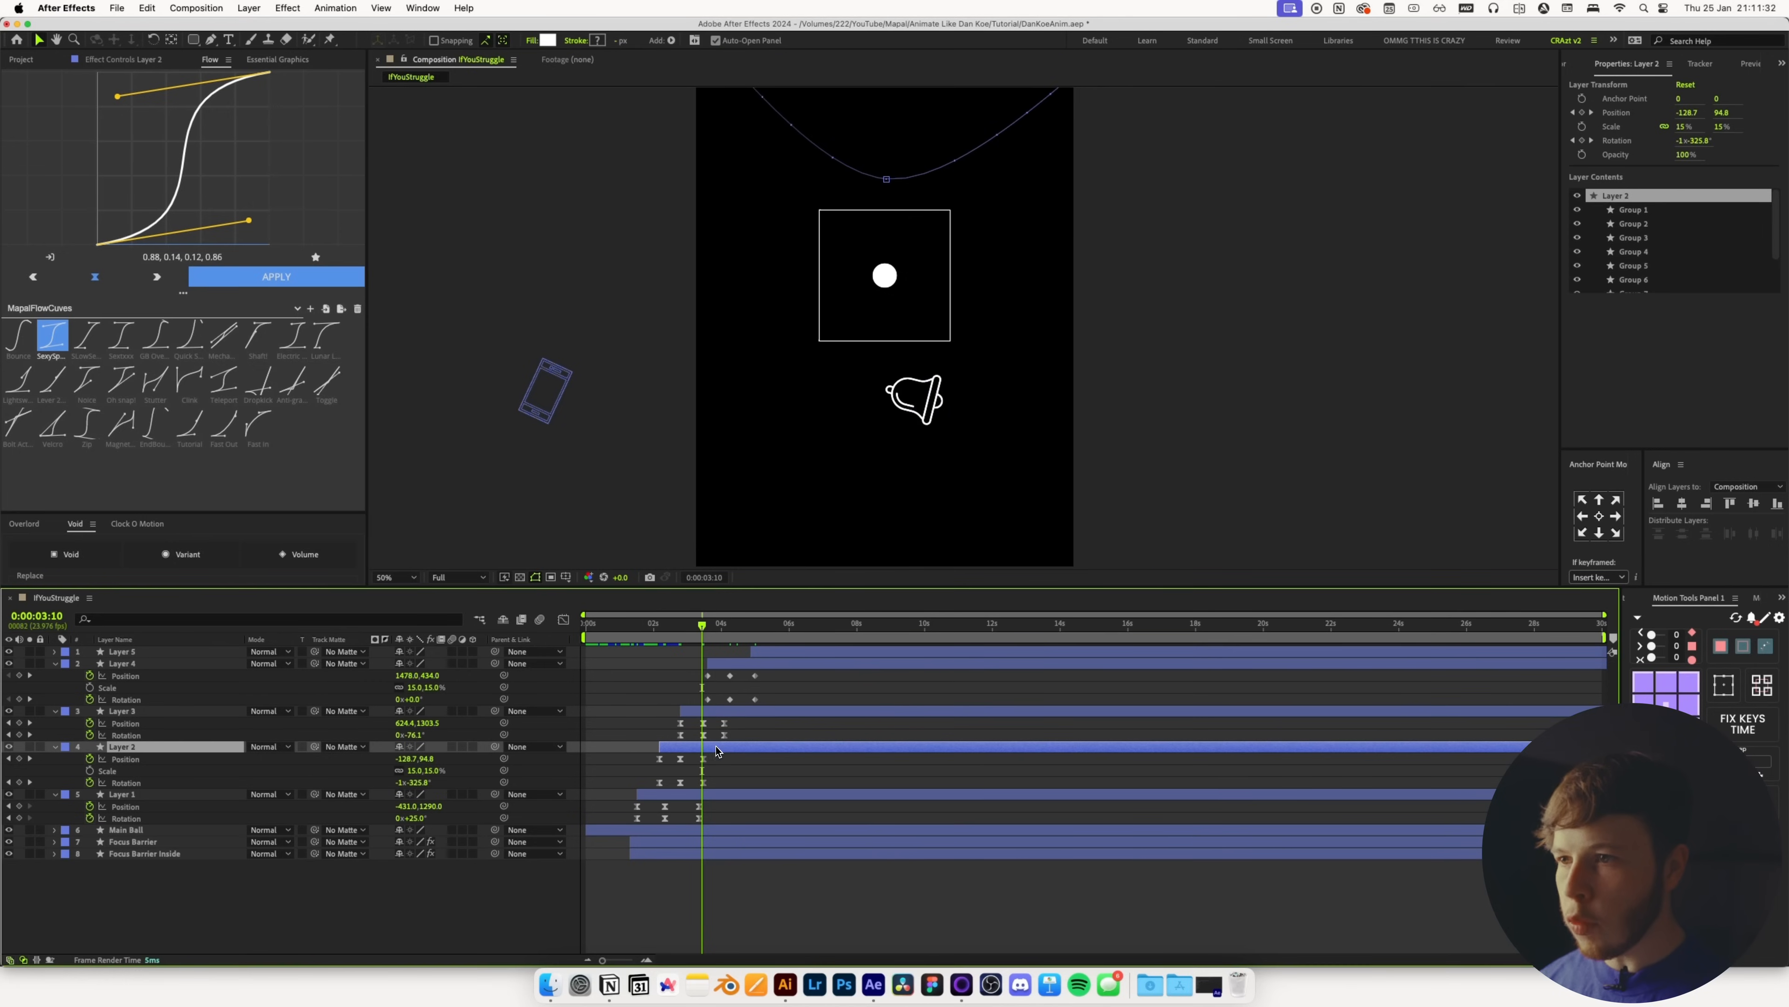
{"action": "left_click", "coordinate": [886, 180]}
{"action": "left_click_drag", "start_coordinate": [985, 182], "coordinate": [888, 183]}
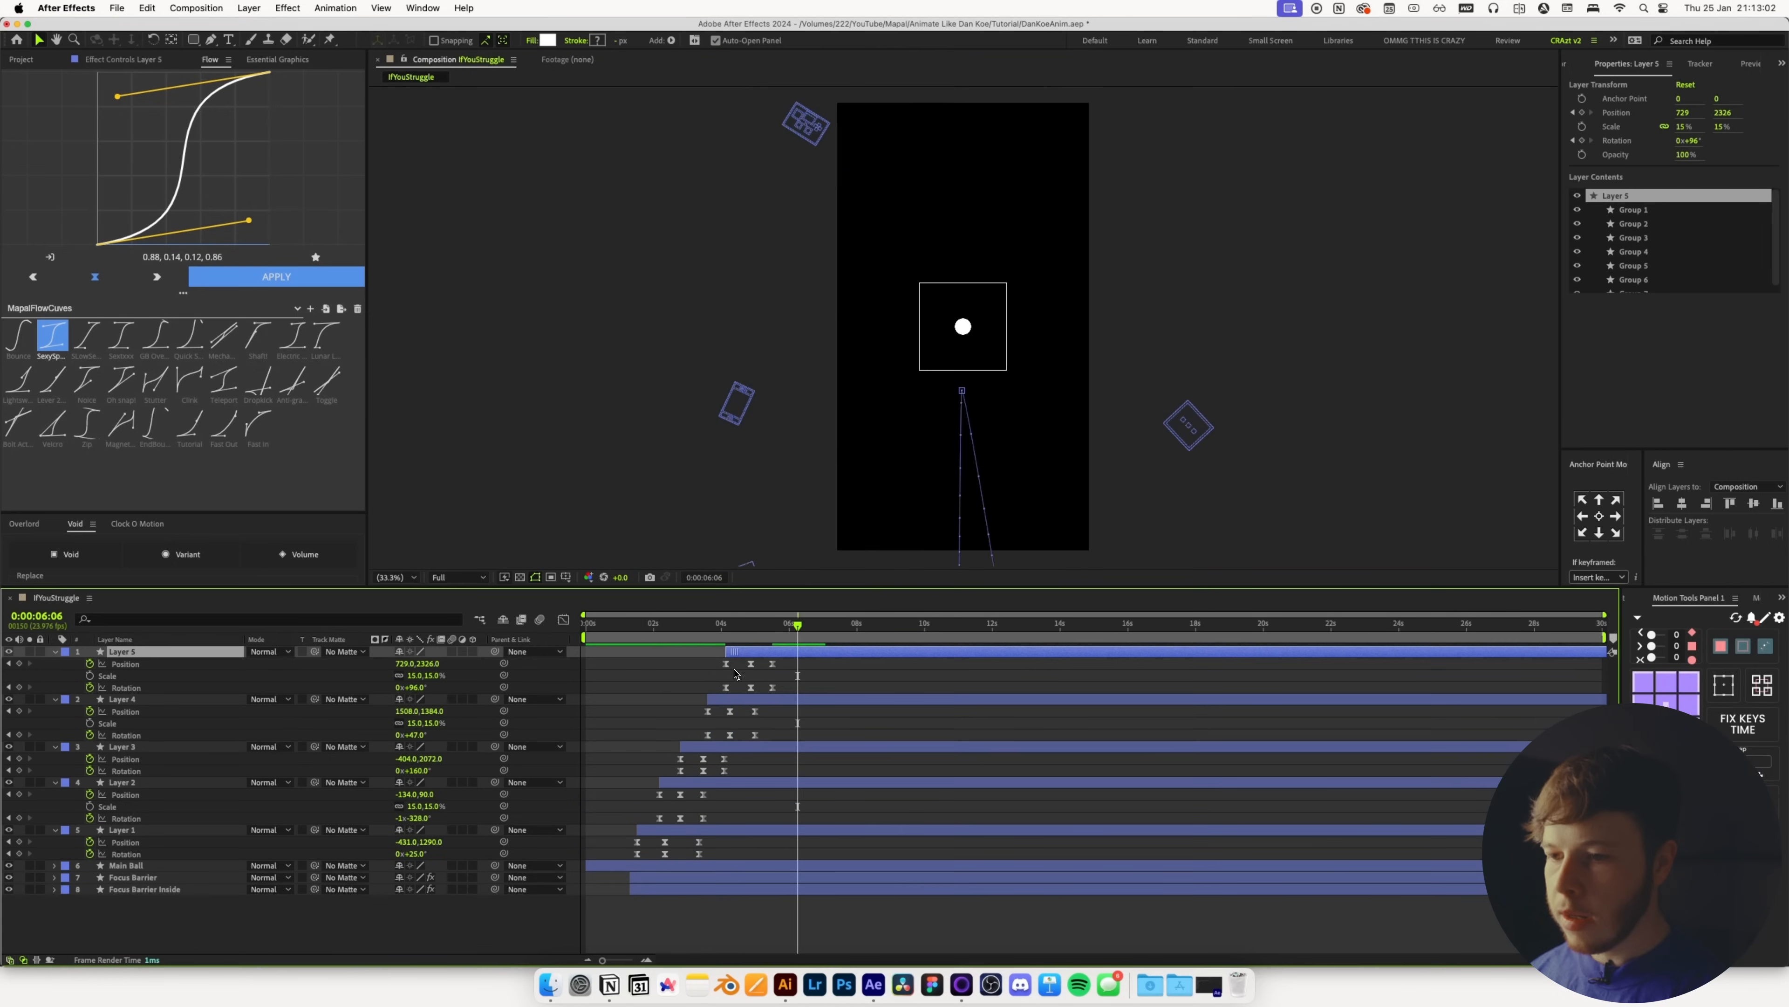
Play the animation from the start and scrub through the moments when the icons hit the Focus Barrier
{"action": "key", "text": "Home"}
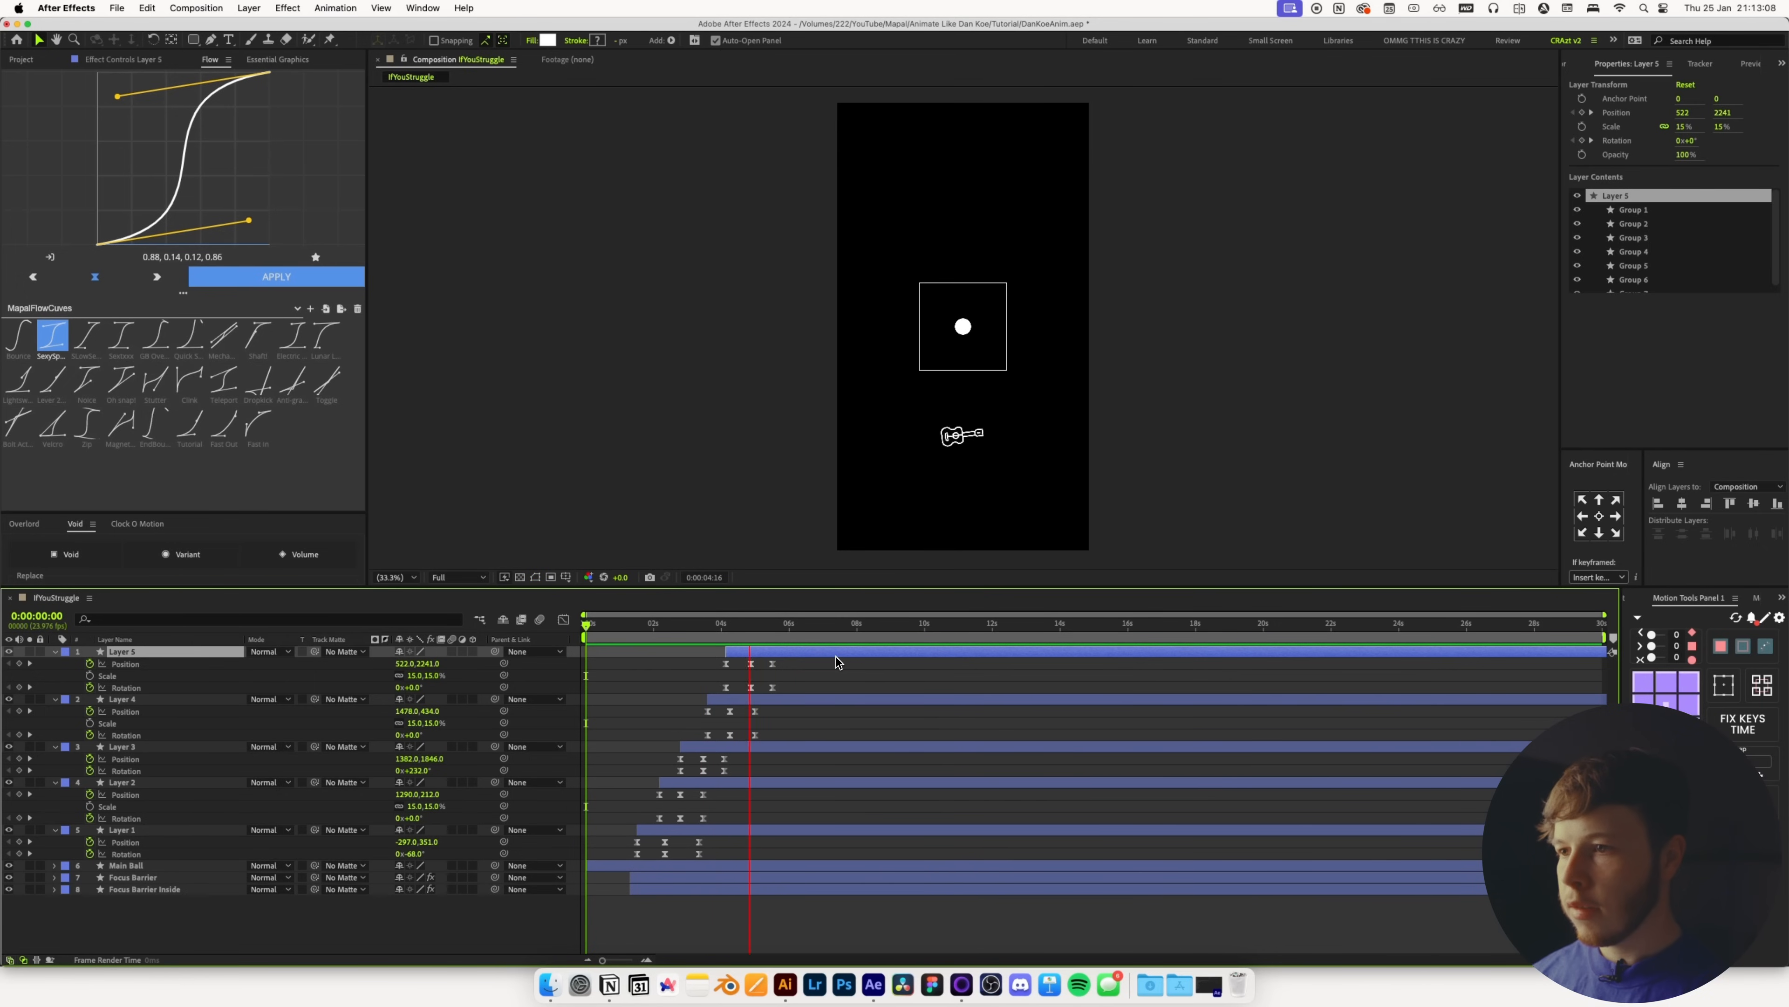
{"action": "key", "text": "space"}
{"action": "left_click", "coordinate": [641, 644]}
{"action": "left_click_drag", "start_coordinate": [641, 645], "coordinate": [694, 719]}
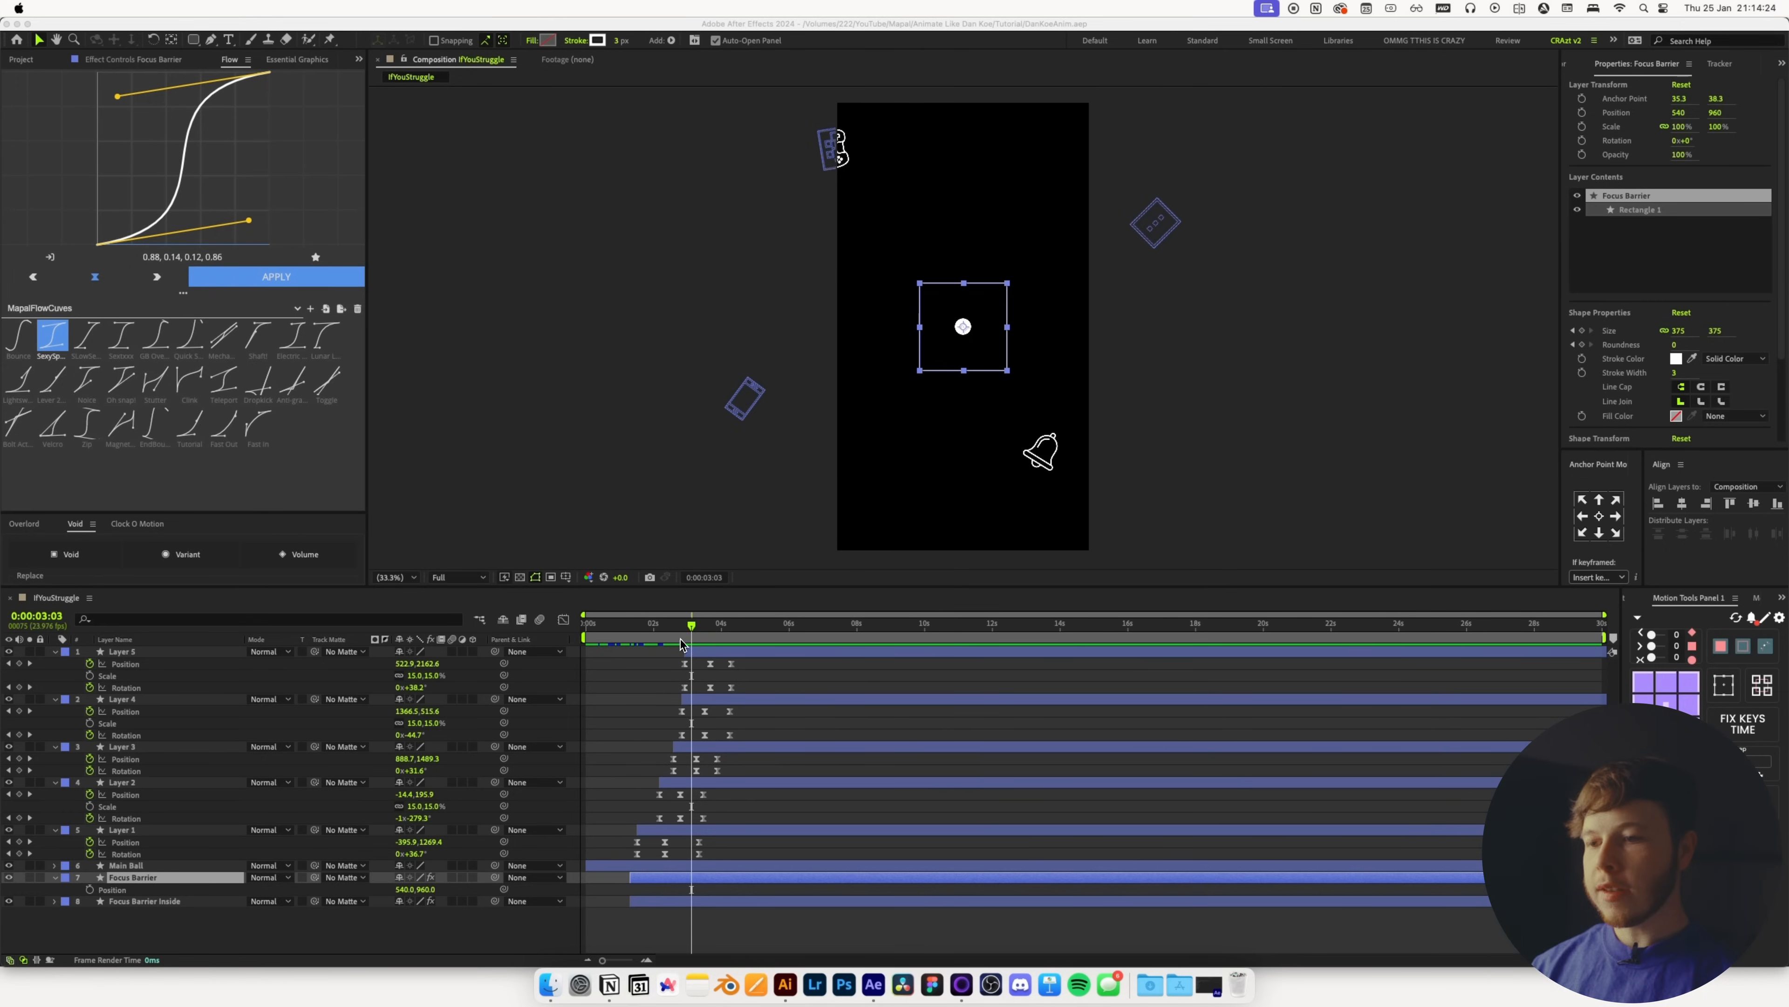
{"action": "left_click", "coordinate": [646, 657]}
{"action": "left_click_drag", "start_coordinate": [676, 627], "coordinate": [648, 639]}
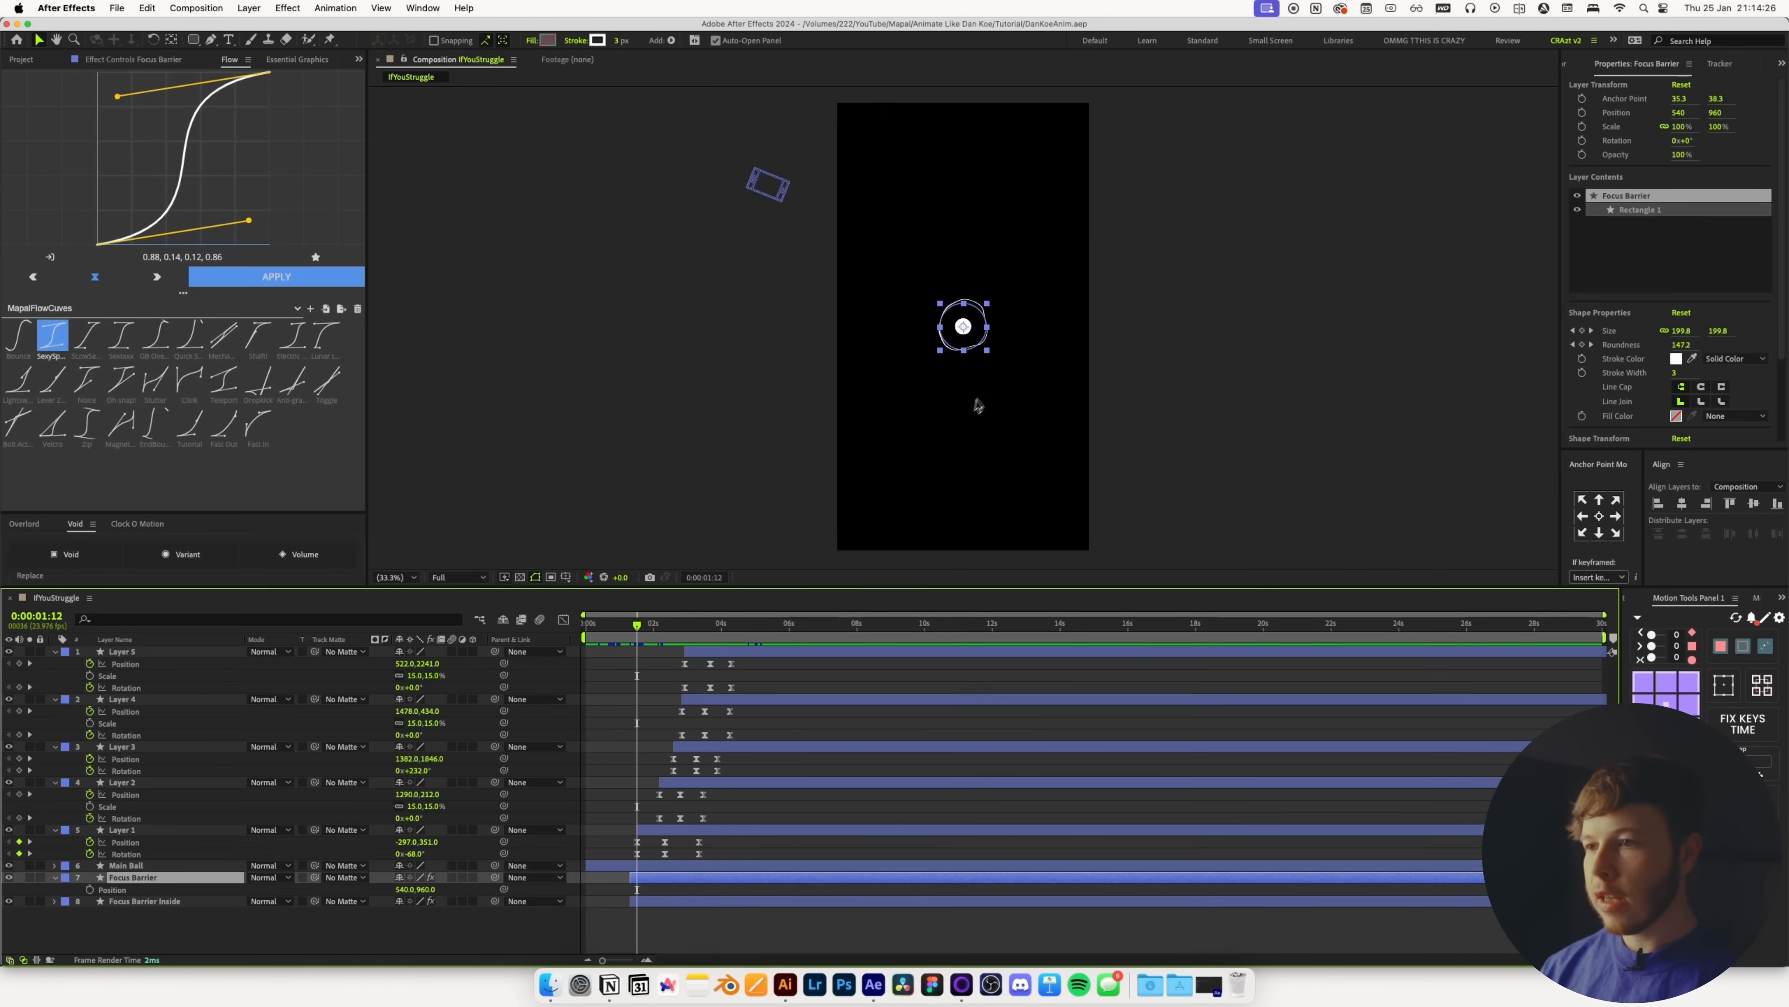
{"action": "key", "text": "period"}
{"action": "left_click_drag", "start_coordinate": [670, 636], "coordinate": [697, 640]}
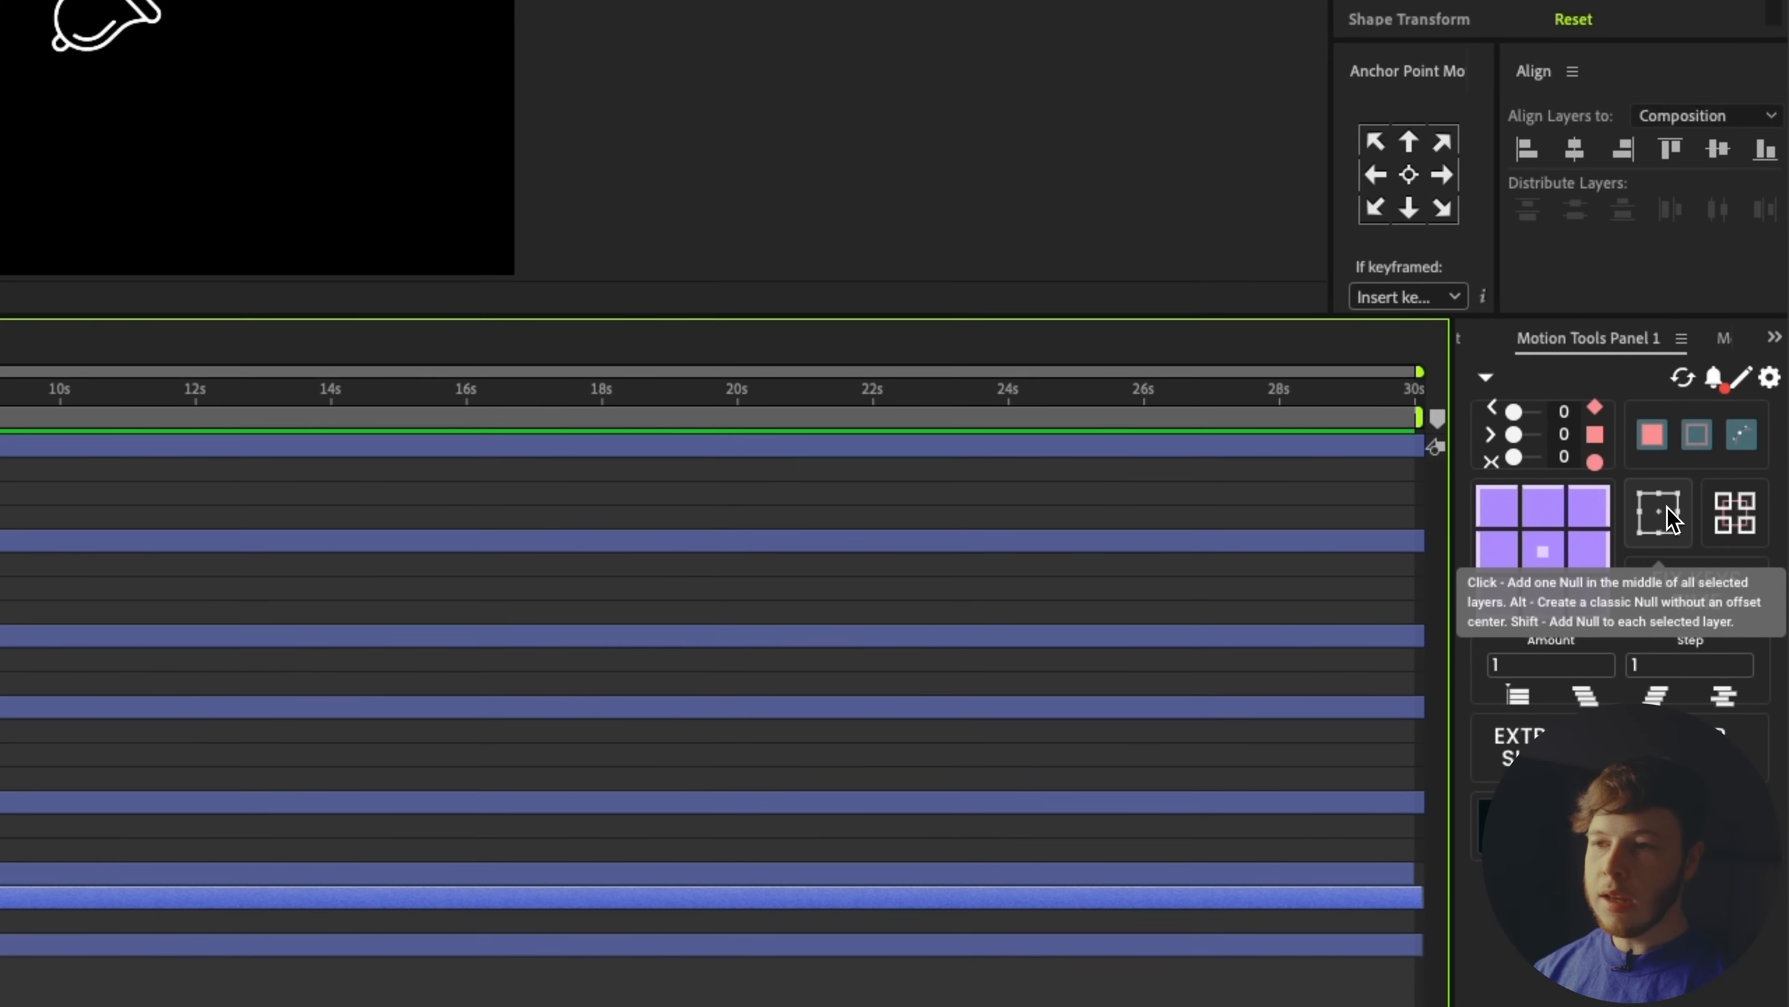
Add a null at the Focus Barrier's center as its parent, rename it Focus Barrier Controller, and reveal its Position
{"action": "left_click", "coordinate": [1668, 516]}
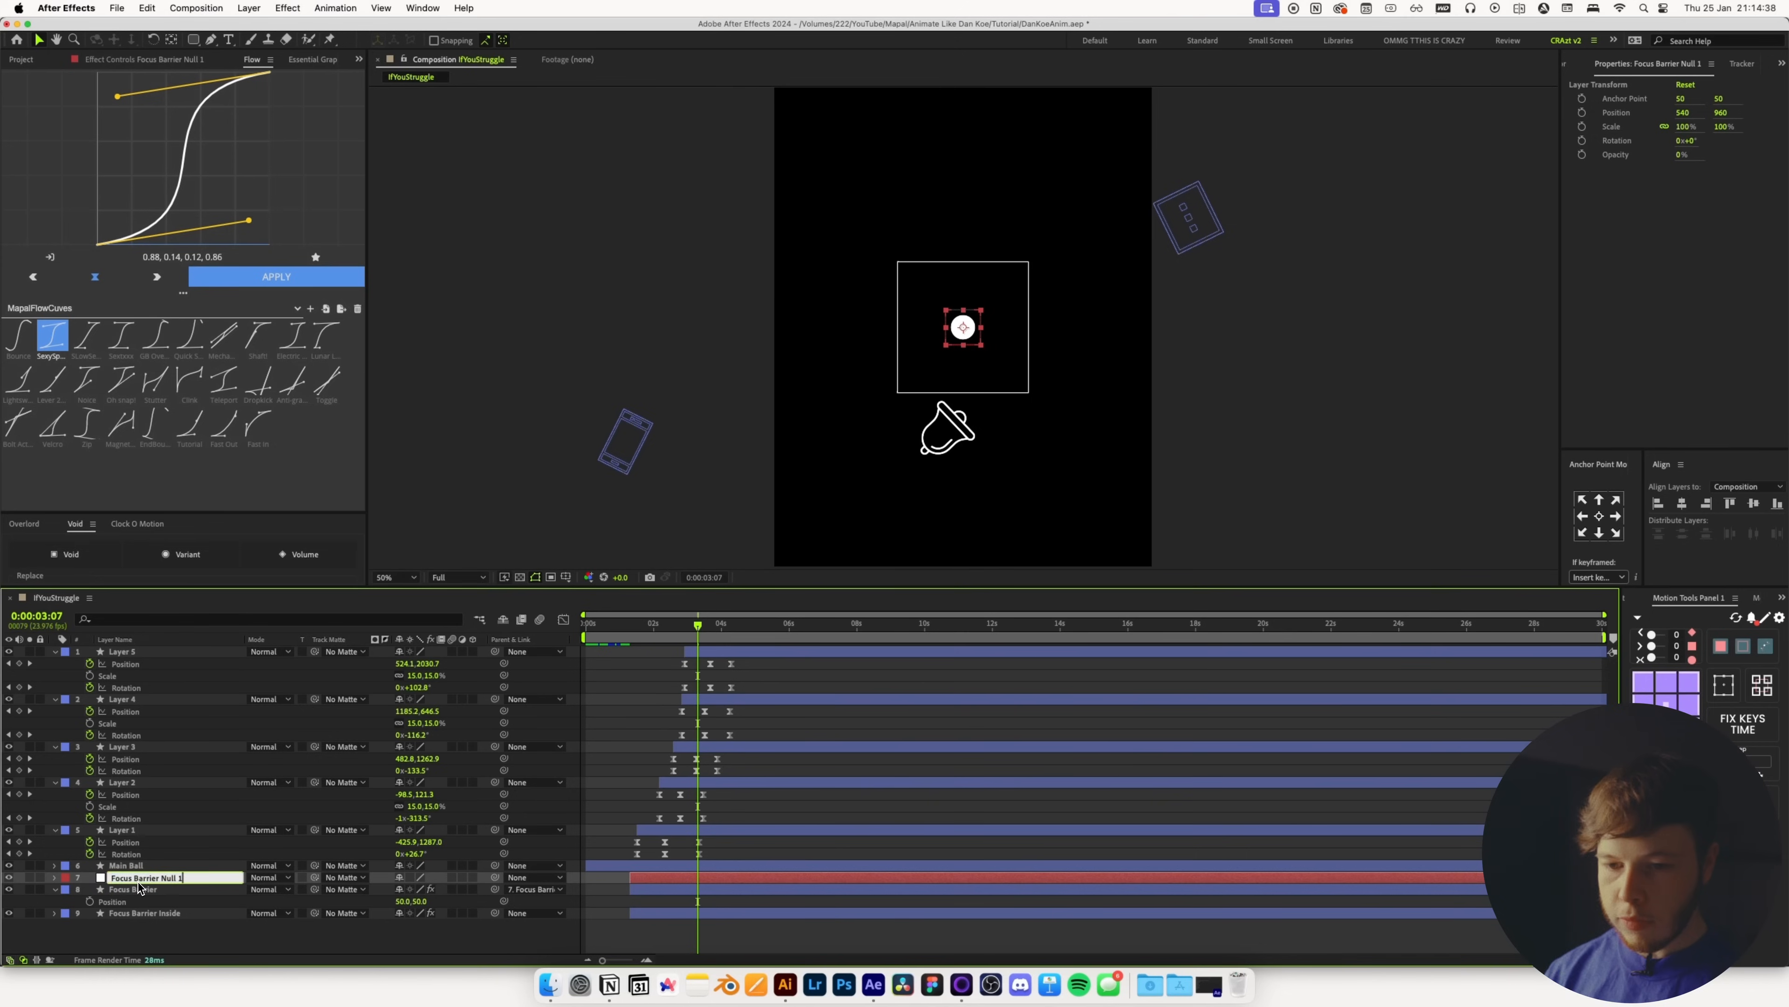
{"action": "type", "text": "Controller"}
{"action": "key", "text": "Return"}
{"action": "key", "text": "p"}
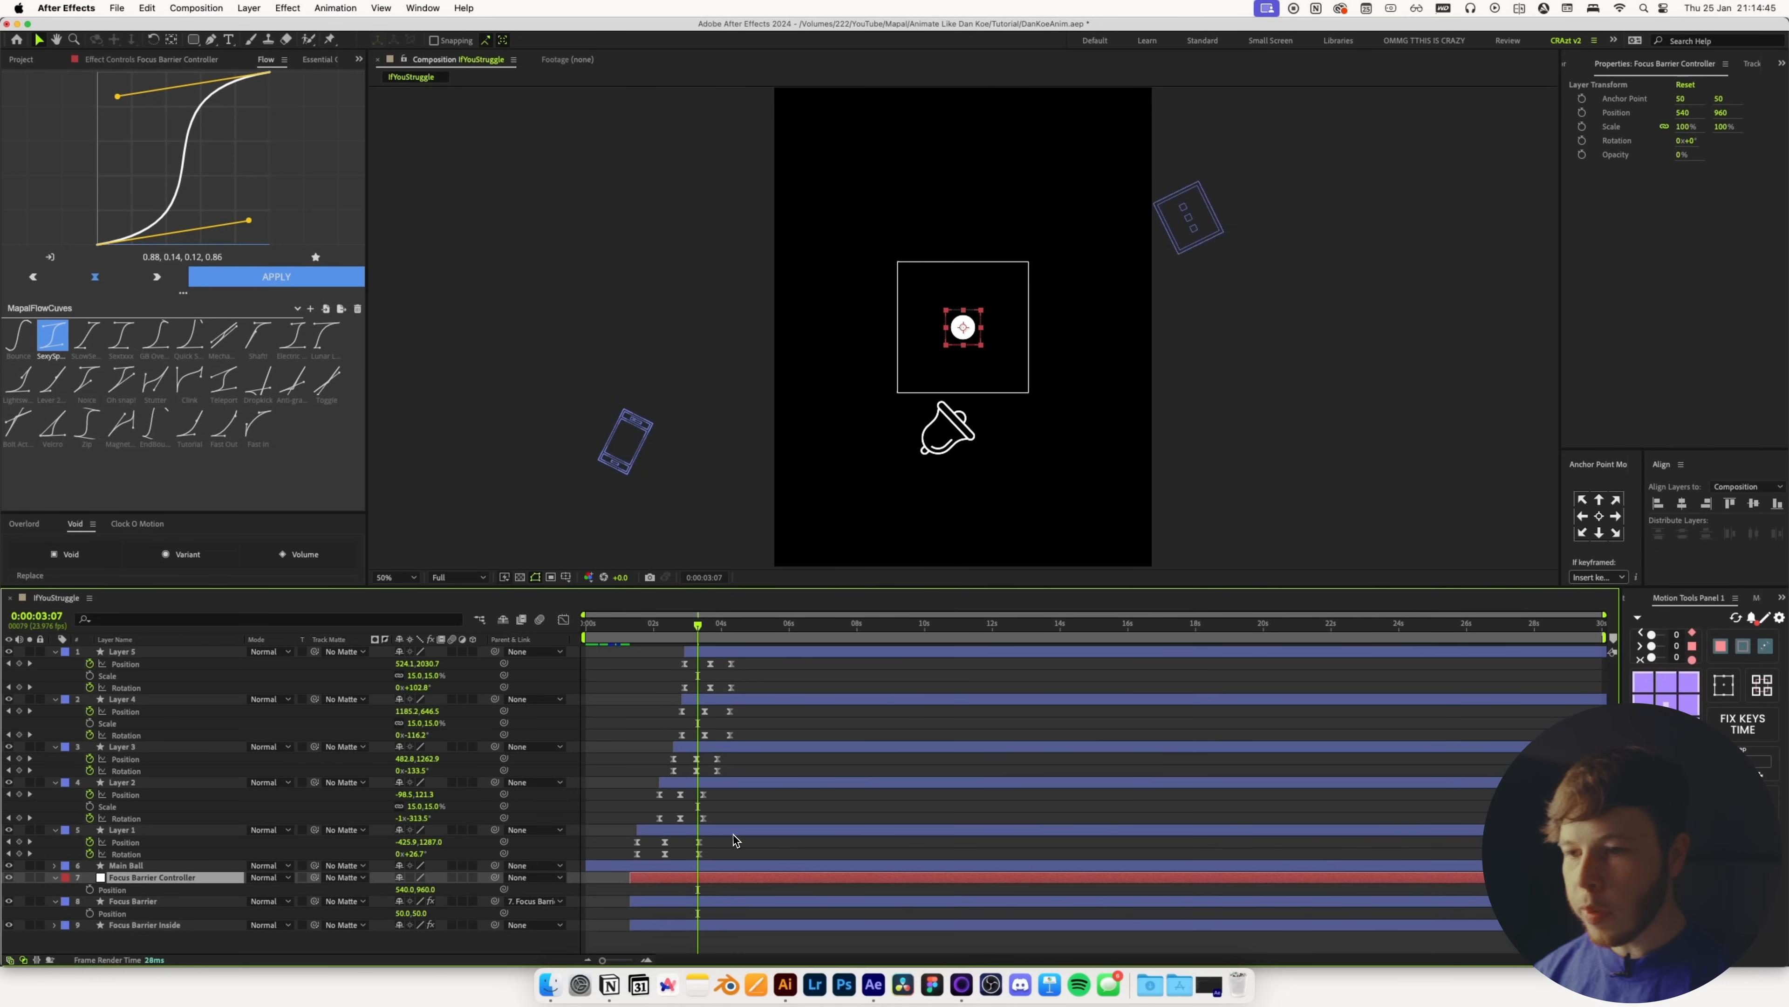
Keyframe the Focus Barrier Controller's Position at the smartphone's impact, 0:00:02:08, and set its X position to 564 at 0:00:02:11
{"action": "key", "text": "space"}
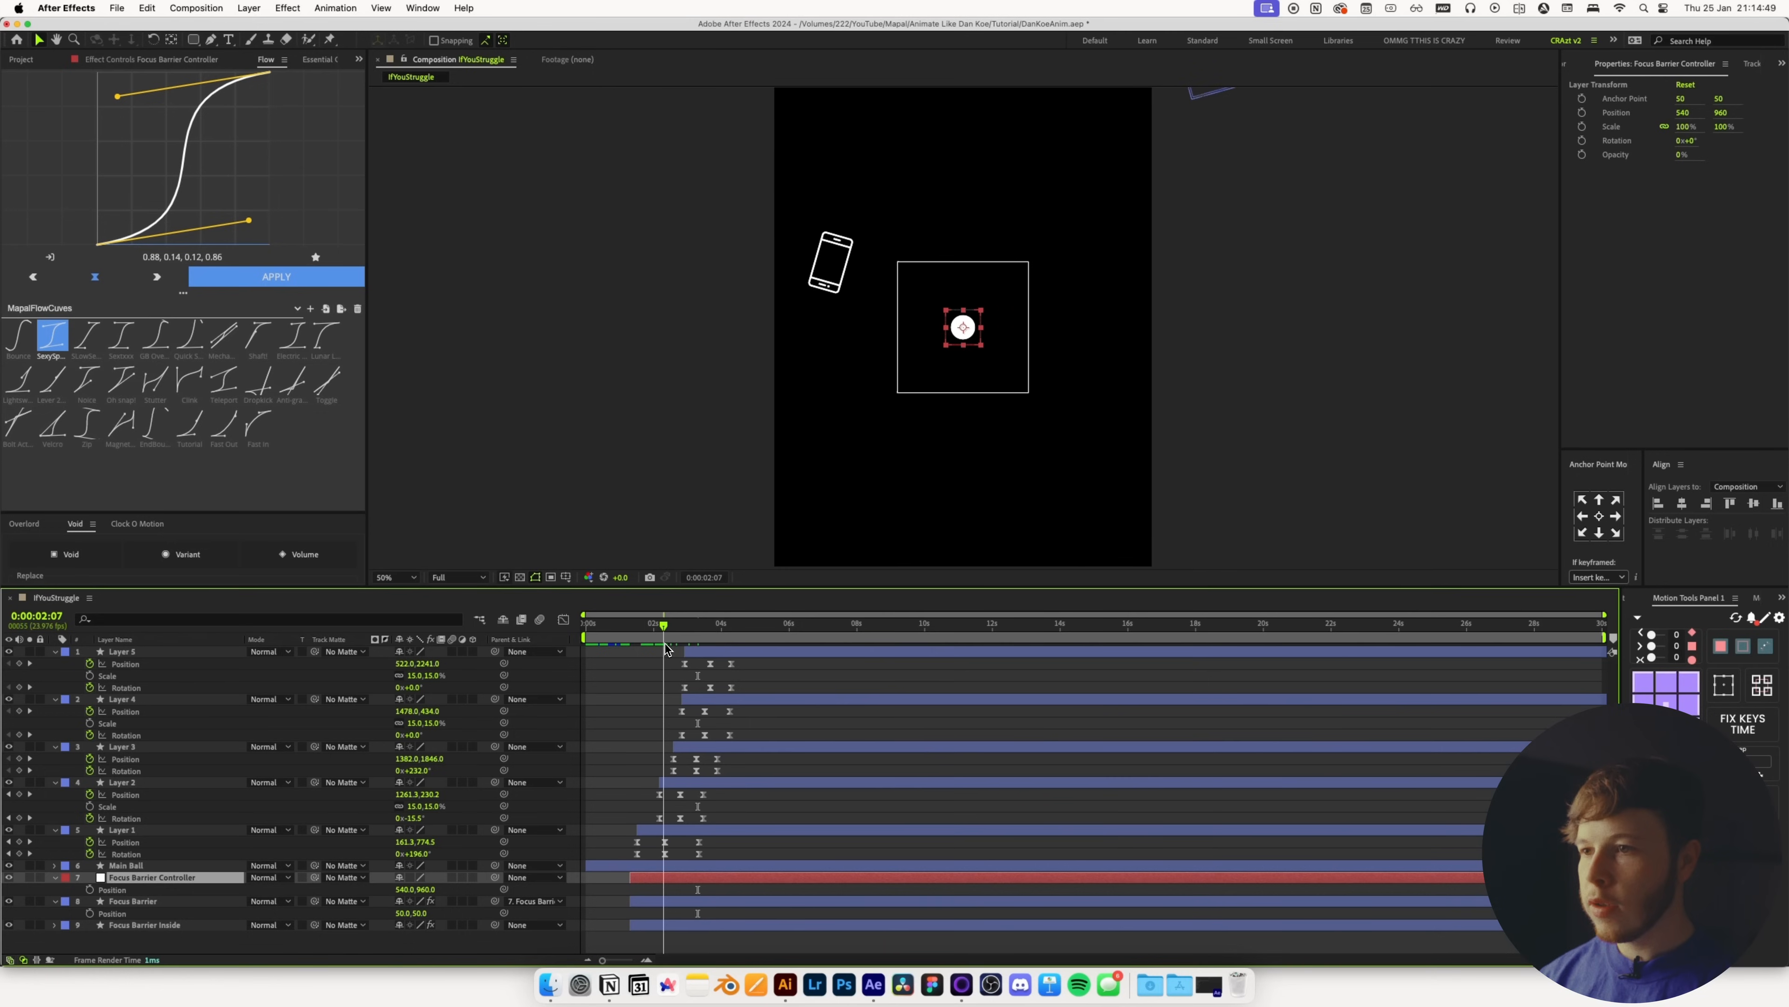
{"action": "key", "text": "period"}
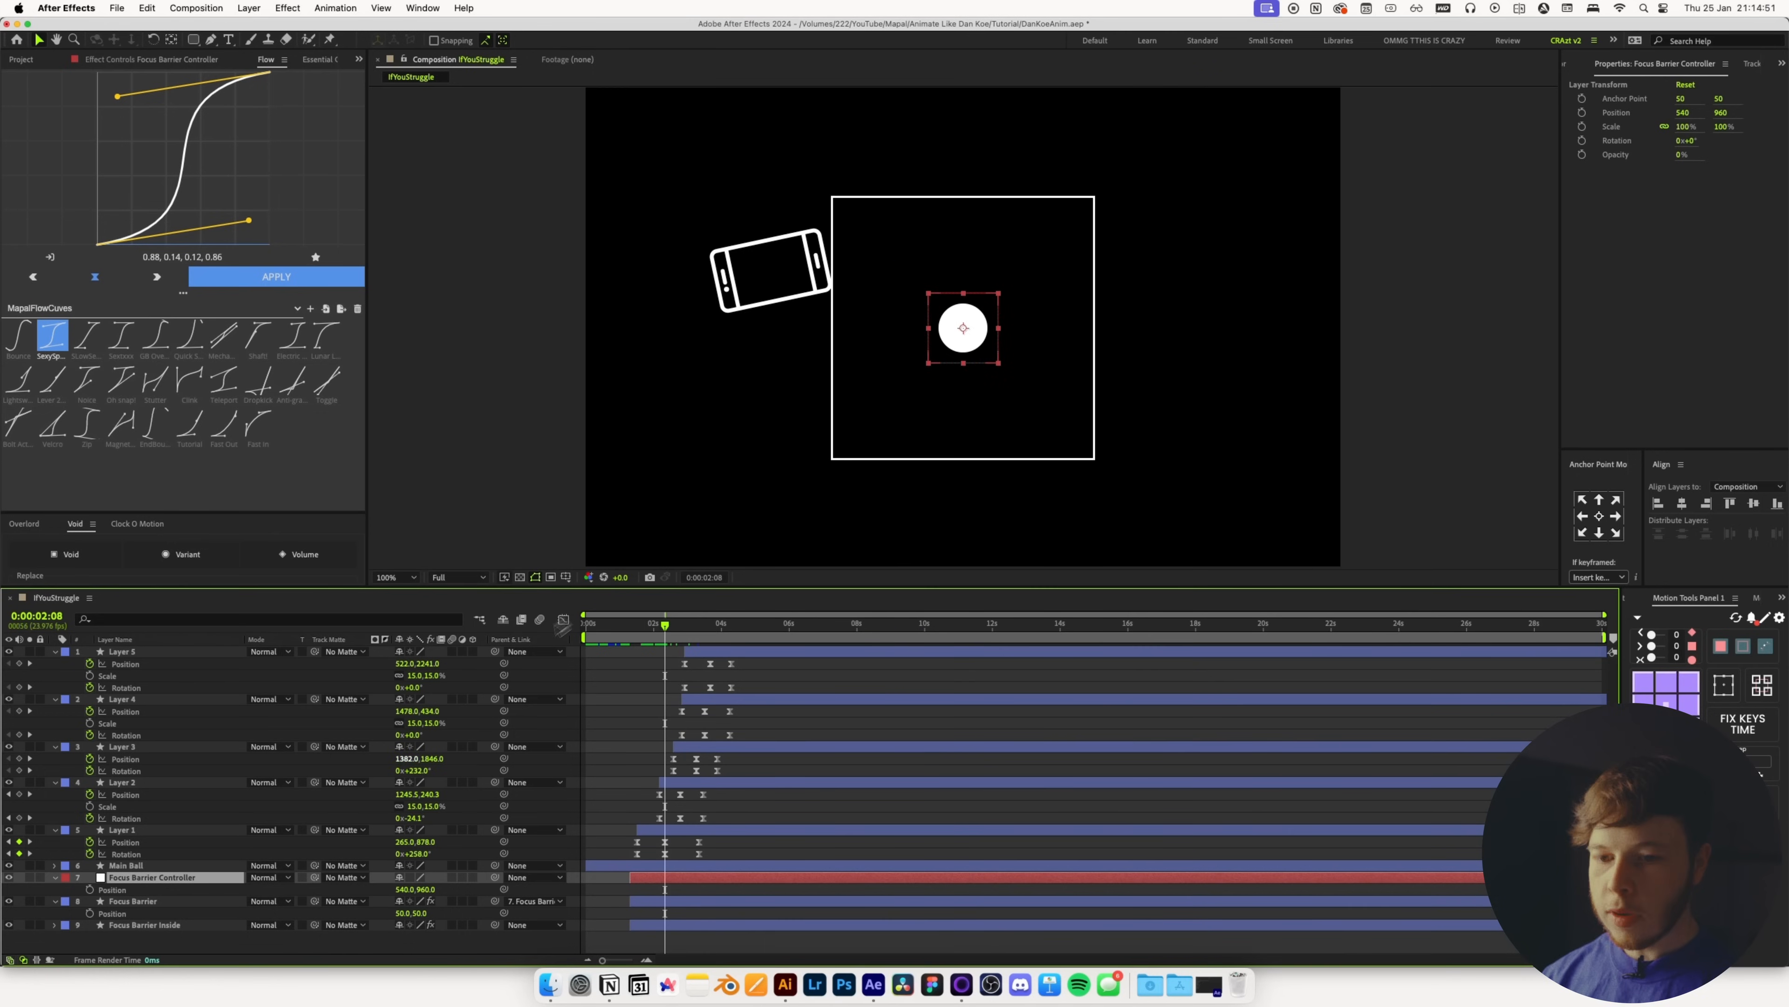
{"action": "left_click", "coordinate": [89, 888]}
{"action": "key", "text": "super+Right"}
{"action": "key", "text": "super+Right"}
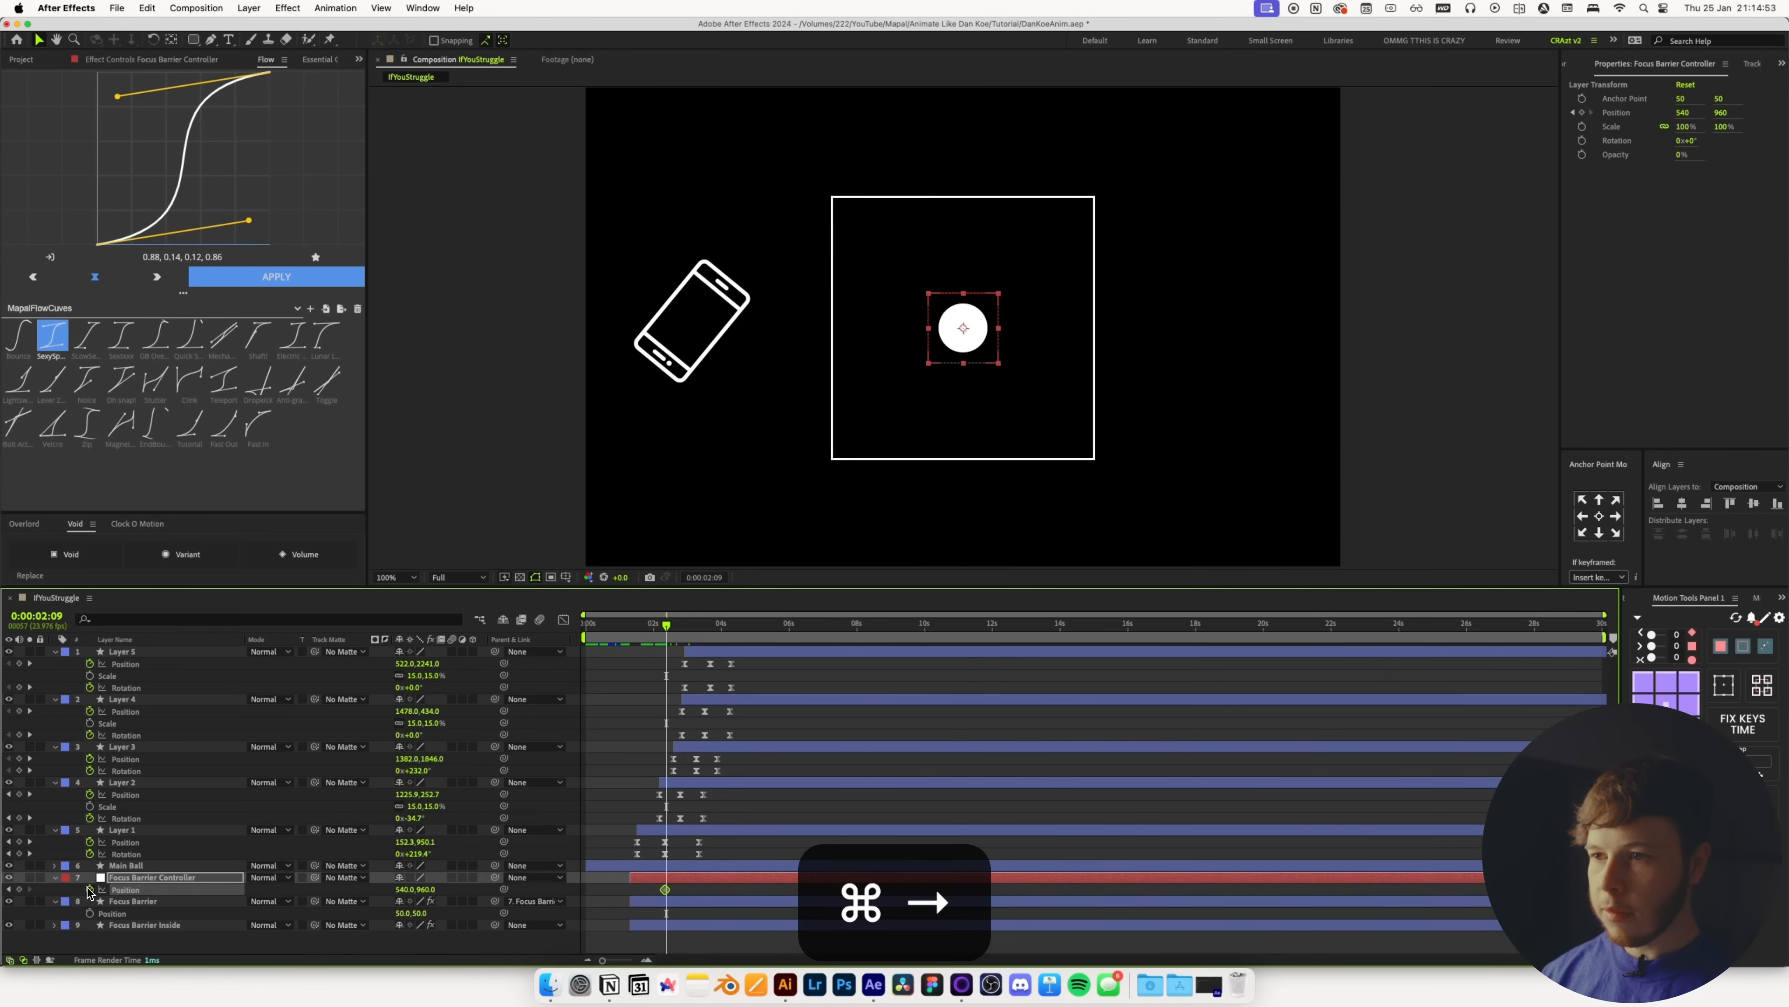
{"action": "key", "text": "super+Right"}
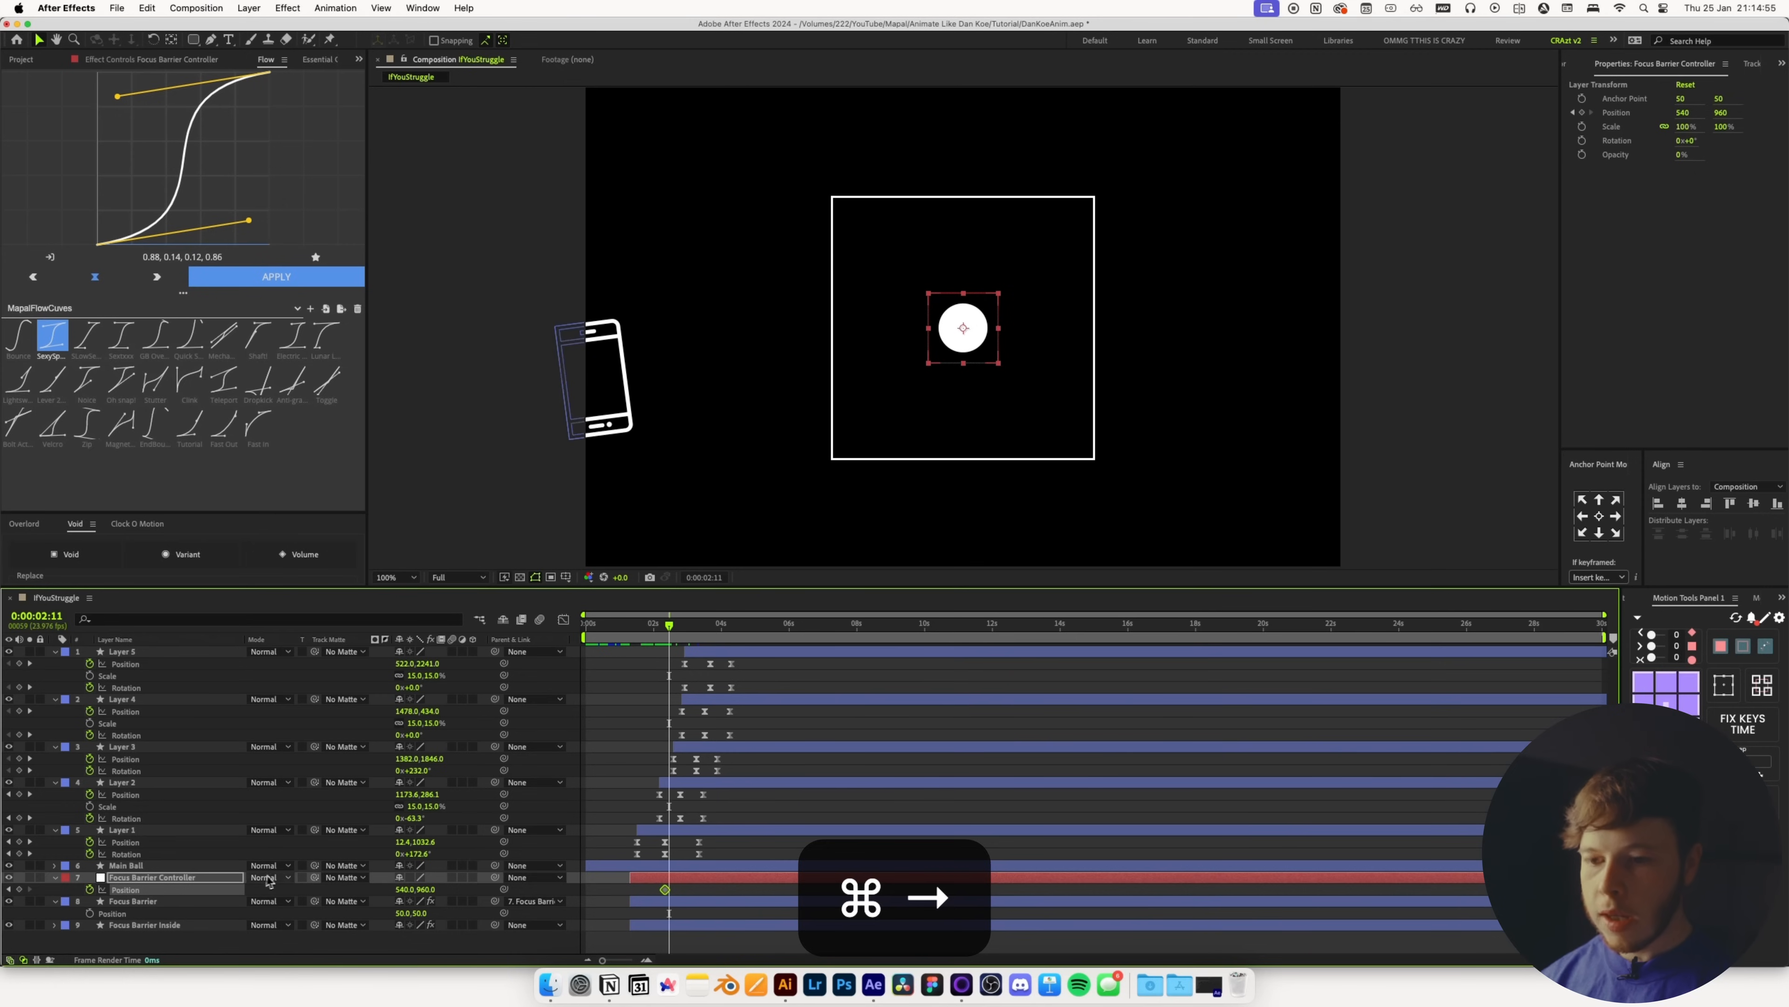
{"action": "left_click_drag", "start_coordinate": [407, 890], "coordinate": [417, 897]}
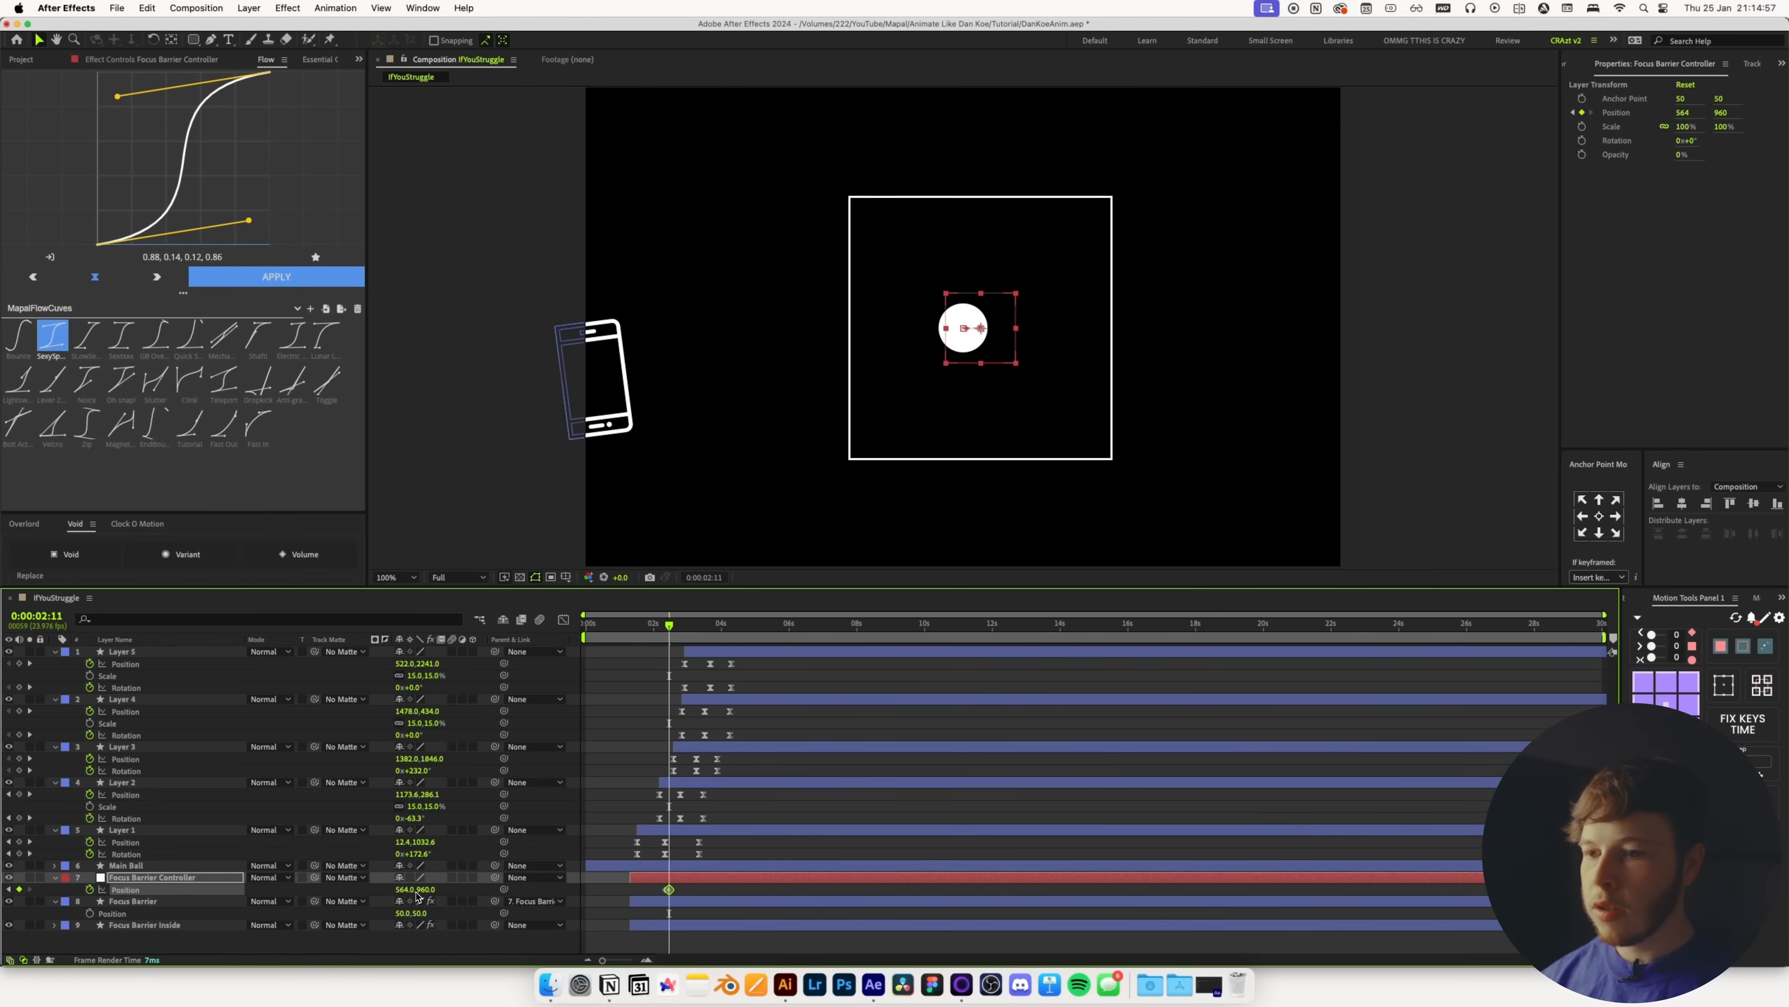
Paste the first barrier Position keyframe at 0:00:02:14 to return the barrier to 540, 960, and preview the push
{"action": "key", "text": "super+Right"}
{"action": "key", "text": "super+Right"}
{"action": "key", "text": "super+Right"}
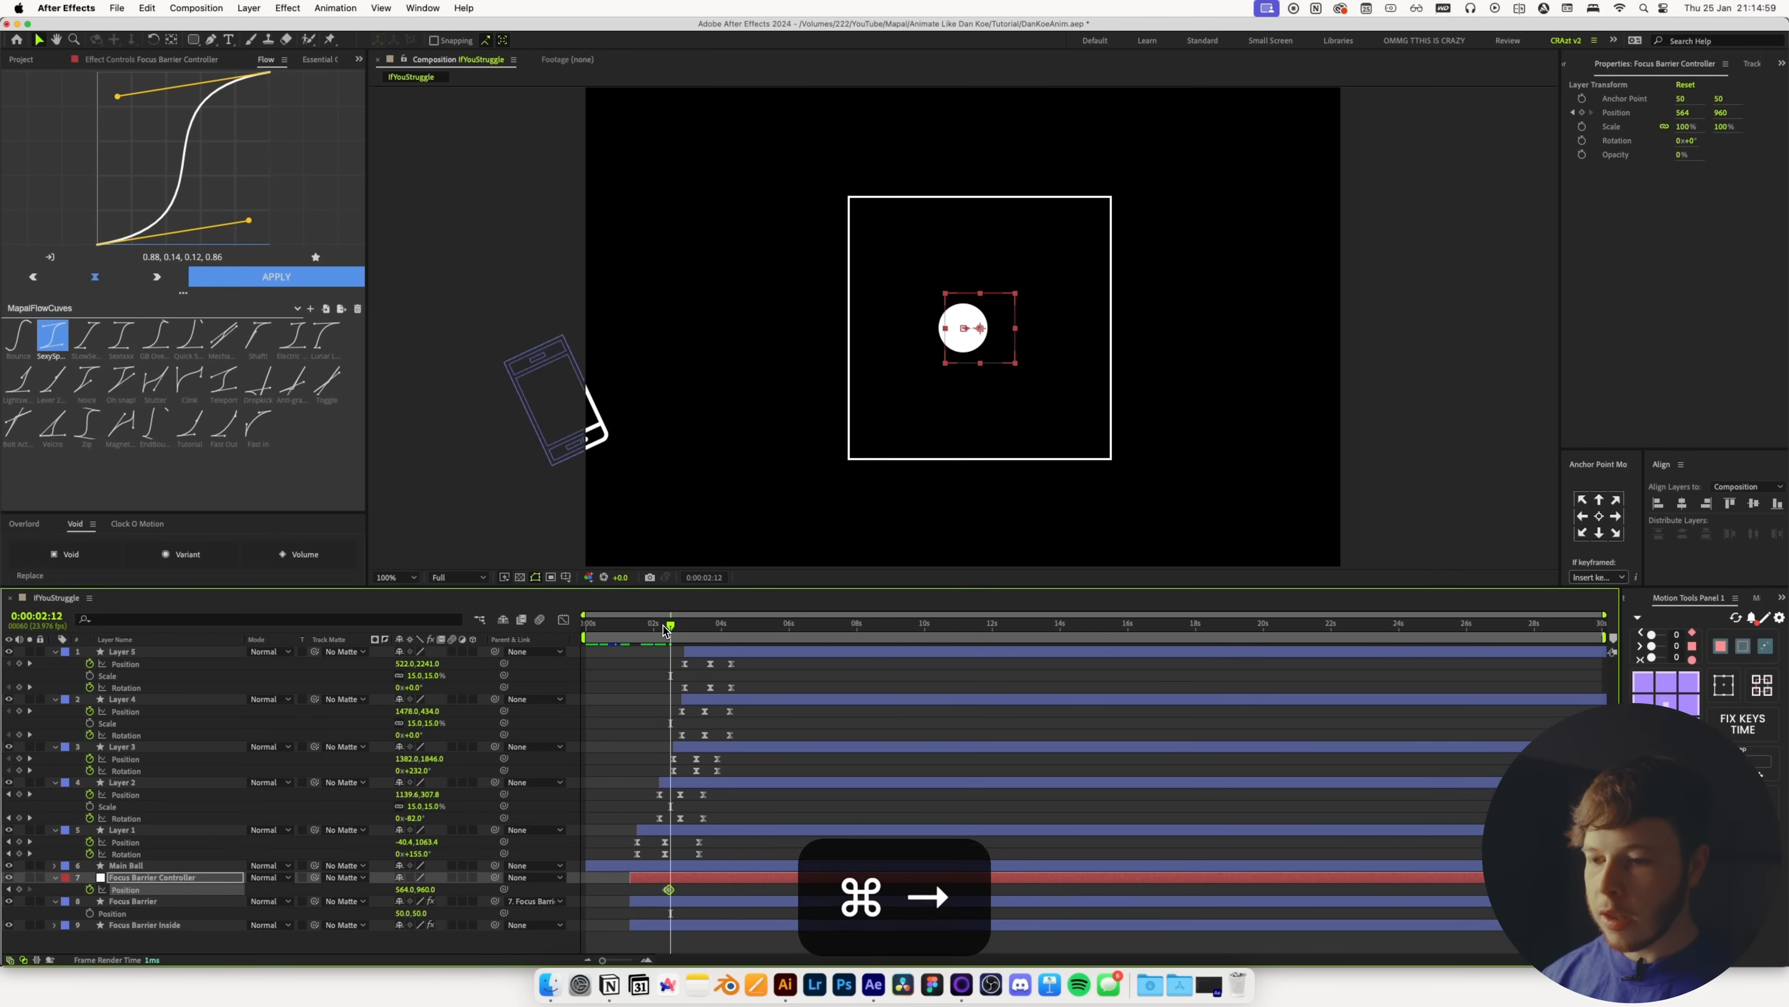
{"action": "left_click_drag", "start_coordinate": [599, 962], "coordinate": [623, 962]}
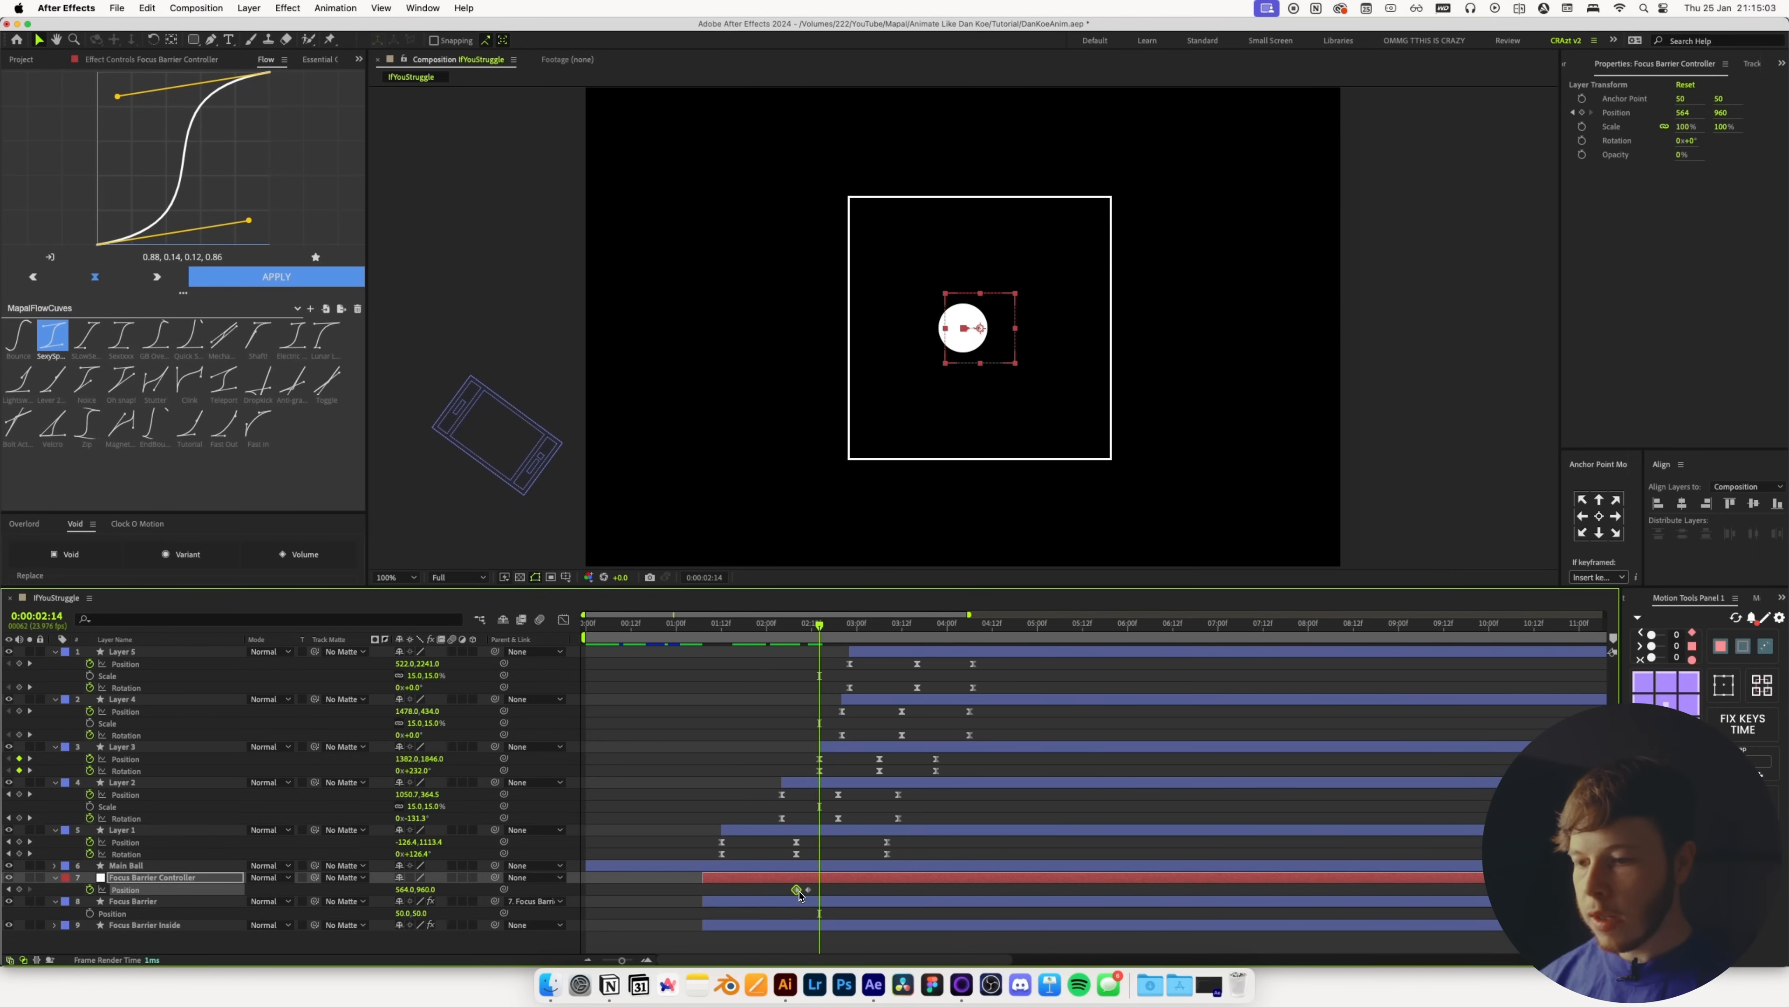
{"action": "key", "text": "super+v"}
{"action": "left_click_drag", "start_coordinate": [793, 625], "coordinate": [770, 626]}
{"action": "key", "text": "super+Right"}
{"action": "key", "text": "space"}
{"action": "key", "text": "space"}
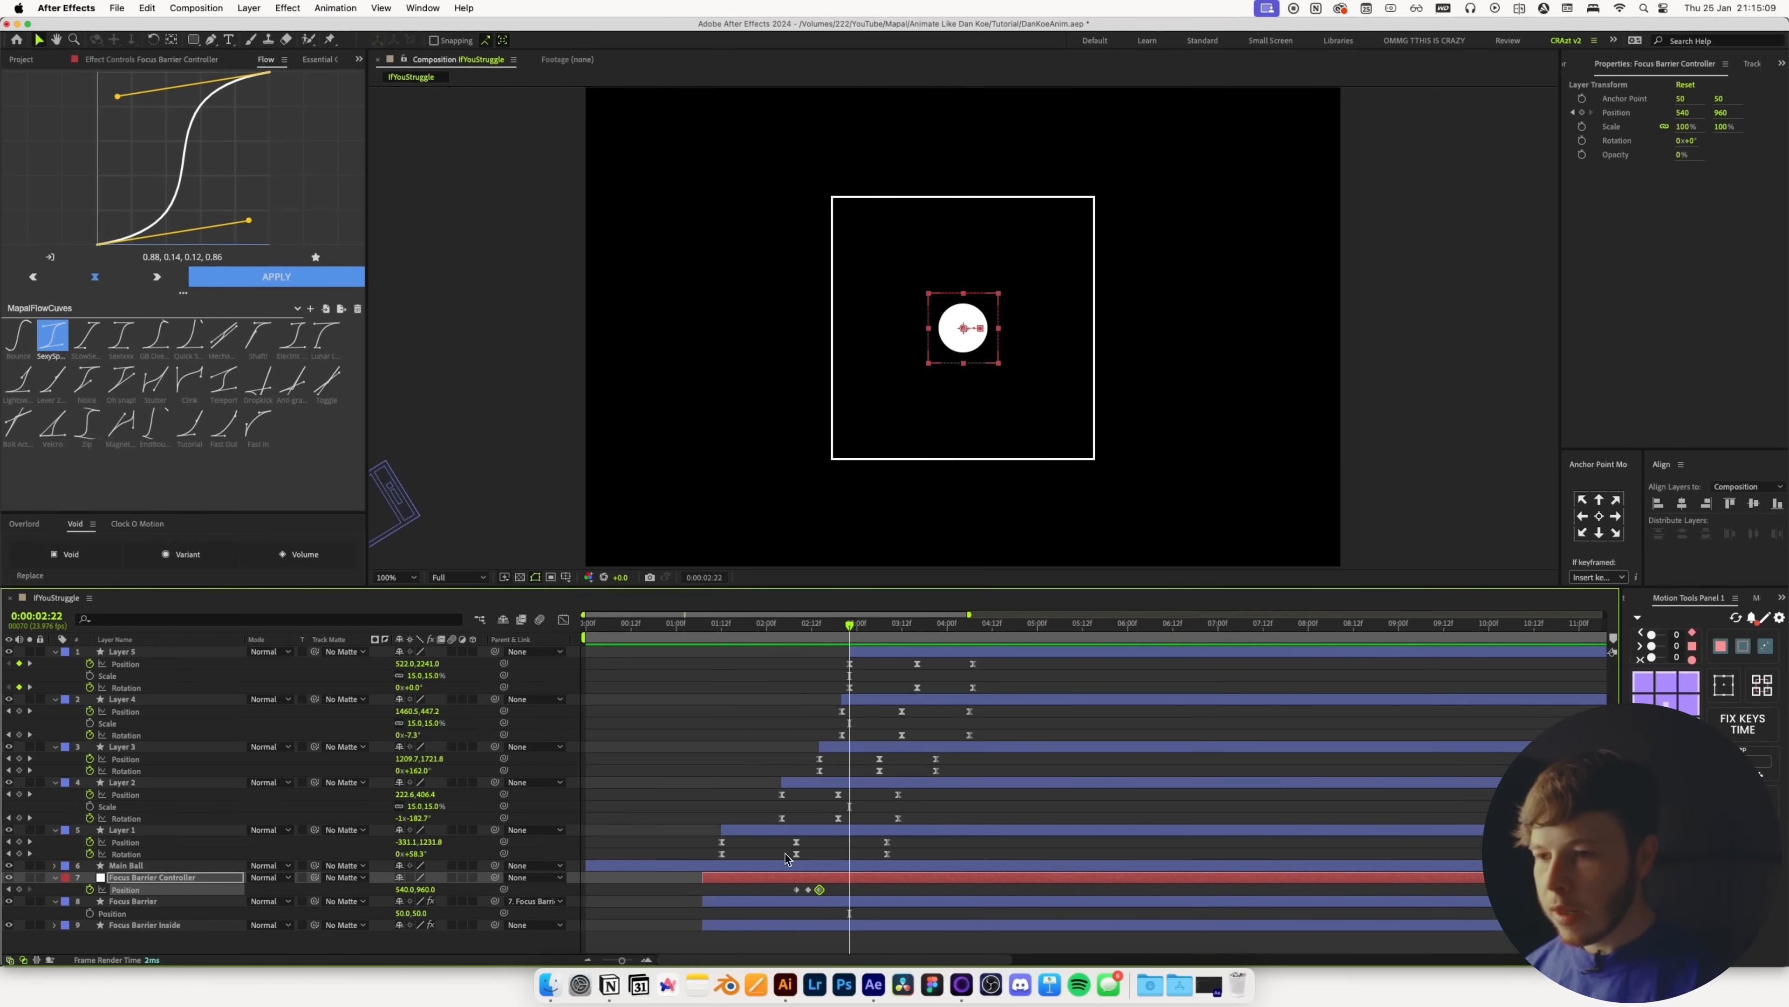
Shift the three Focus Barrier Controller Position keyframes one frame earlier and replay the smartphone's impact
{"action": "left_click", "coordinate": [790, 638]}
{"action": "left_click_drag", "start_coordinate": [838, 888], "coordinate": [797, 906]}
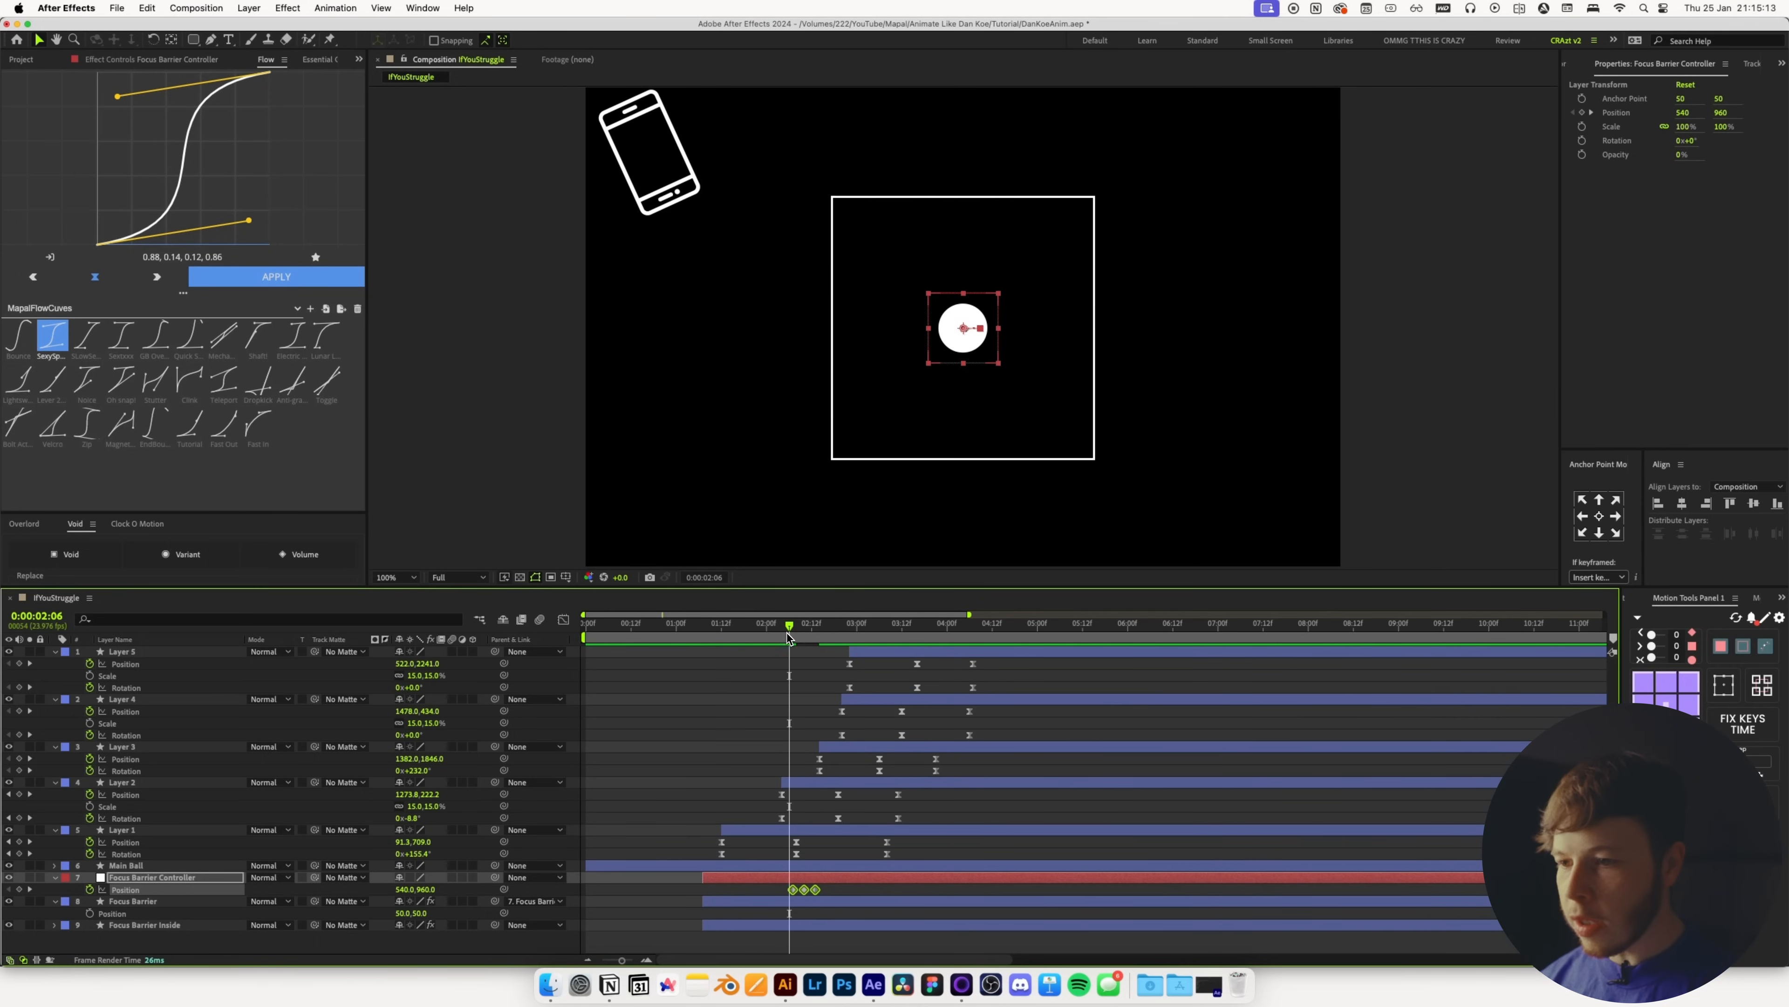
{"action": "left_click_drag", "start_coordinate": [792, 635], "coordinate": [766, 634]}
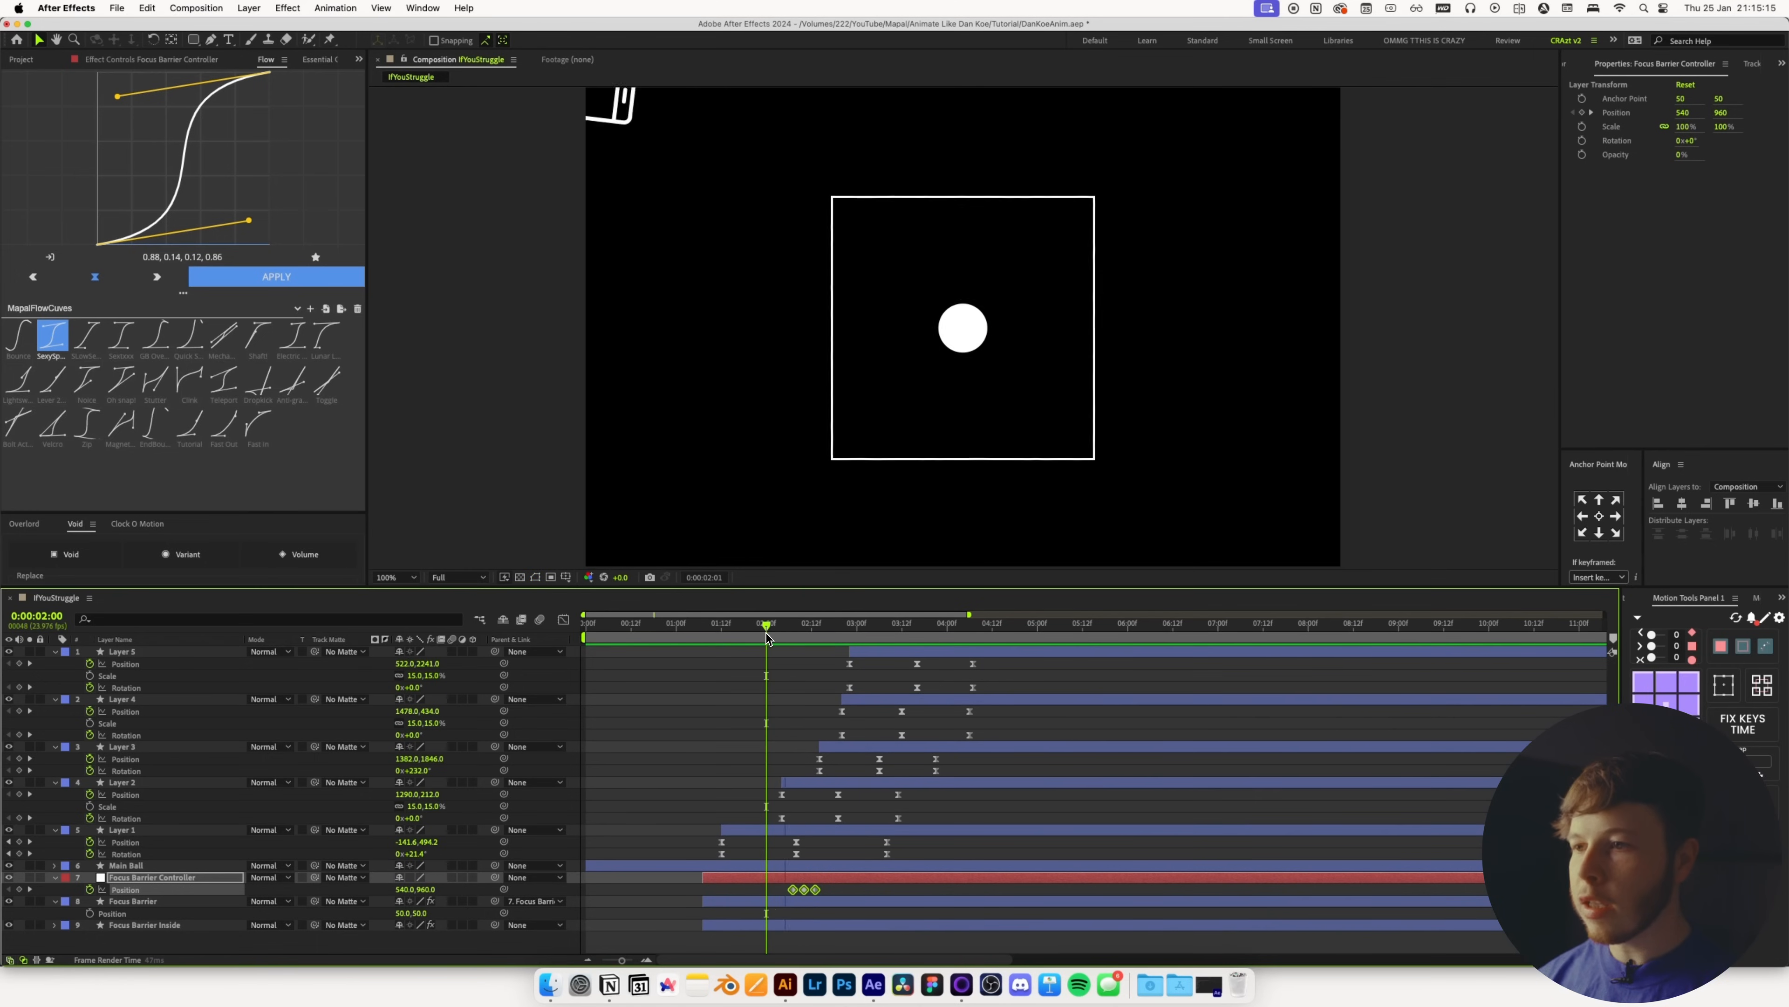
{"action": "key", "text": "space"}
Apply the 0.88, 0.14, 0.12, 0.86 ease curve to the barrier's three Position keyframes and preview the push
{"action": "left_click", "coordinate": [262, 275]}
{"action": "left_click", "coordinate": [780, 633]}
{"action": "key", "text": "space"}
{"action": "key", "text": "space"}
{"action": "left_click", "coordinate": [780, 634]}
{"action": "key", "text": "space"}
{"action": "key", "text": "space"}
For the game controller's impact, keyframe the Focus Barrier Controller's Position at 0:00:02:18 and set its Y position to 975 at 0:00:02:21
{"action": "left_click_drag", "start_coordinate": [817, 644], "coordinate": [838, 644]}
{"action": "left_click", "coordinate": [876, 891]}
{"action": "key", "text": "super+Left"}
{"action": "key", "text": "super+Right"}
{"action": "key", "text": "super+Left"}
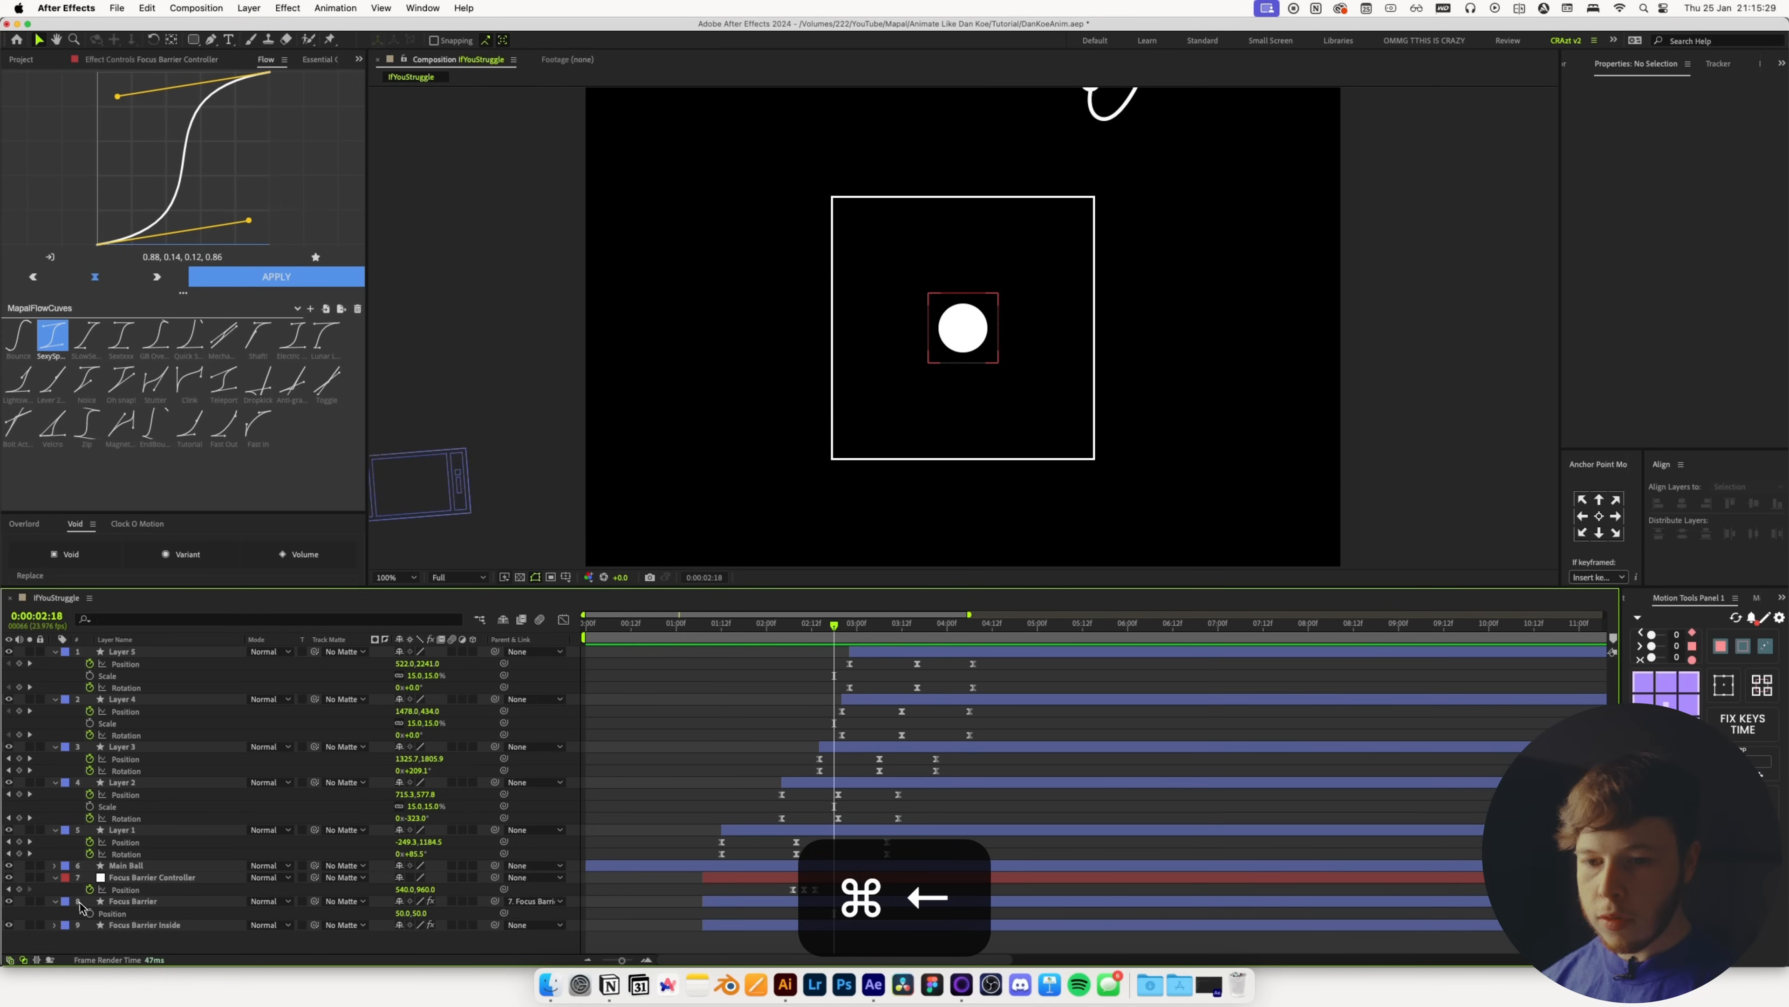
{"action": "left_click", "coordinate": [70, 890]}
{"action": "key", "text": "super+Right"}
{"action": "key", "text": "super+Right"}
{"action": "key", "text": "super+Right"}
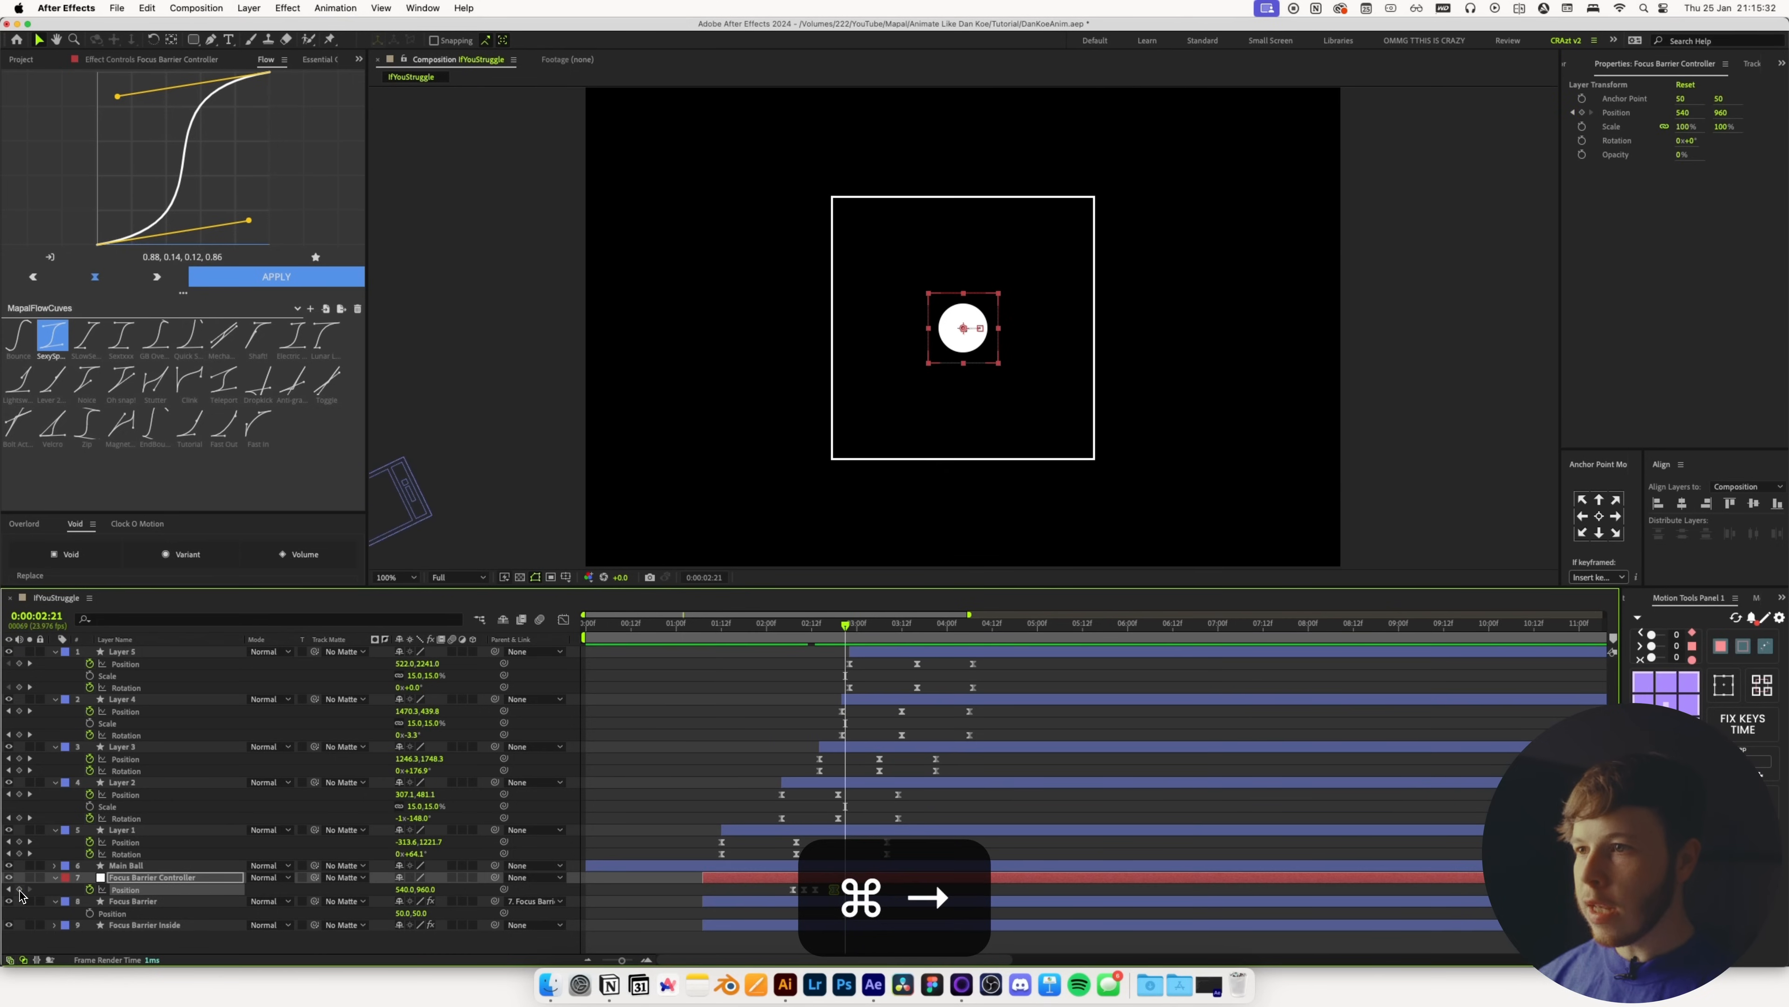
{"action": "key", "text": "shift+Down"}
Paste the 540, 960 Position keyframe at 0:00:03:00 to return the barrier to center, and preview both impacts
{"action": "key", "text": "super+Right"}
{"action": "key", "text": "super+Right"}
{"action": "key", "text": "super+Right"}
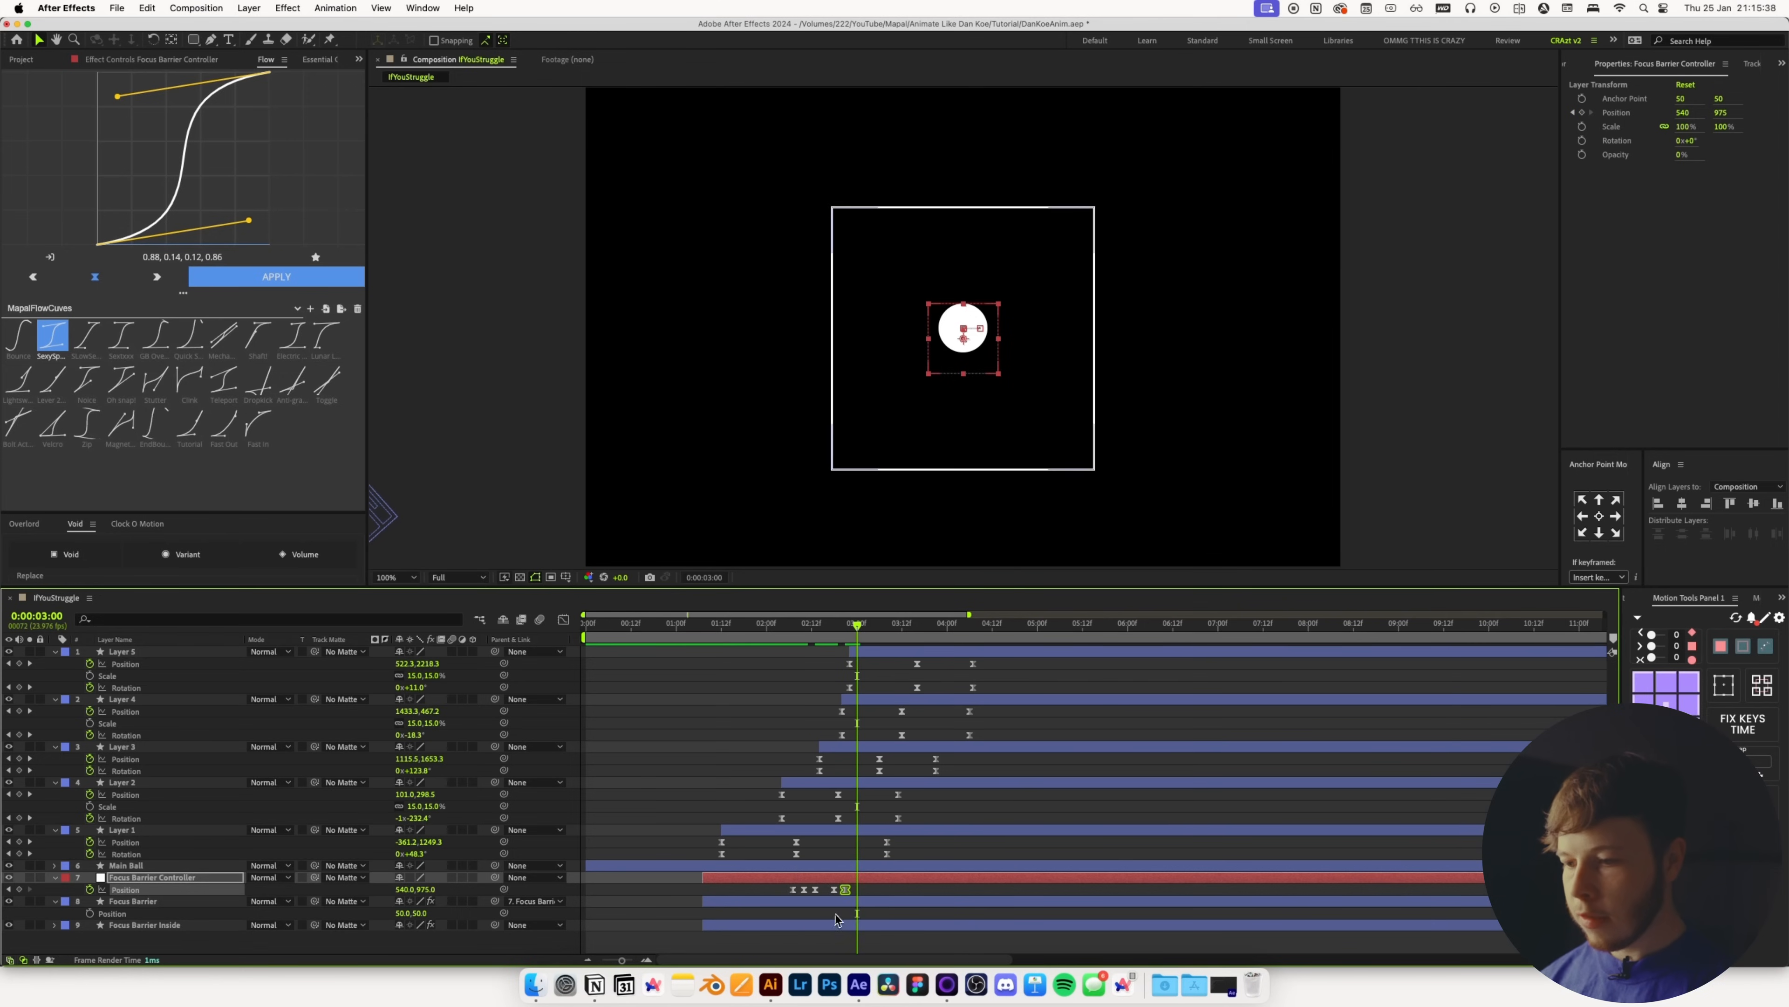
{"action": "key", "text": "super+c"}
{"action": "key", "text": "super+v"}
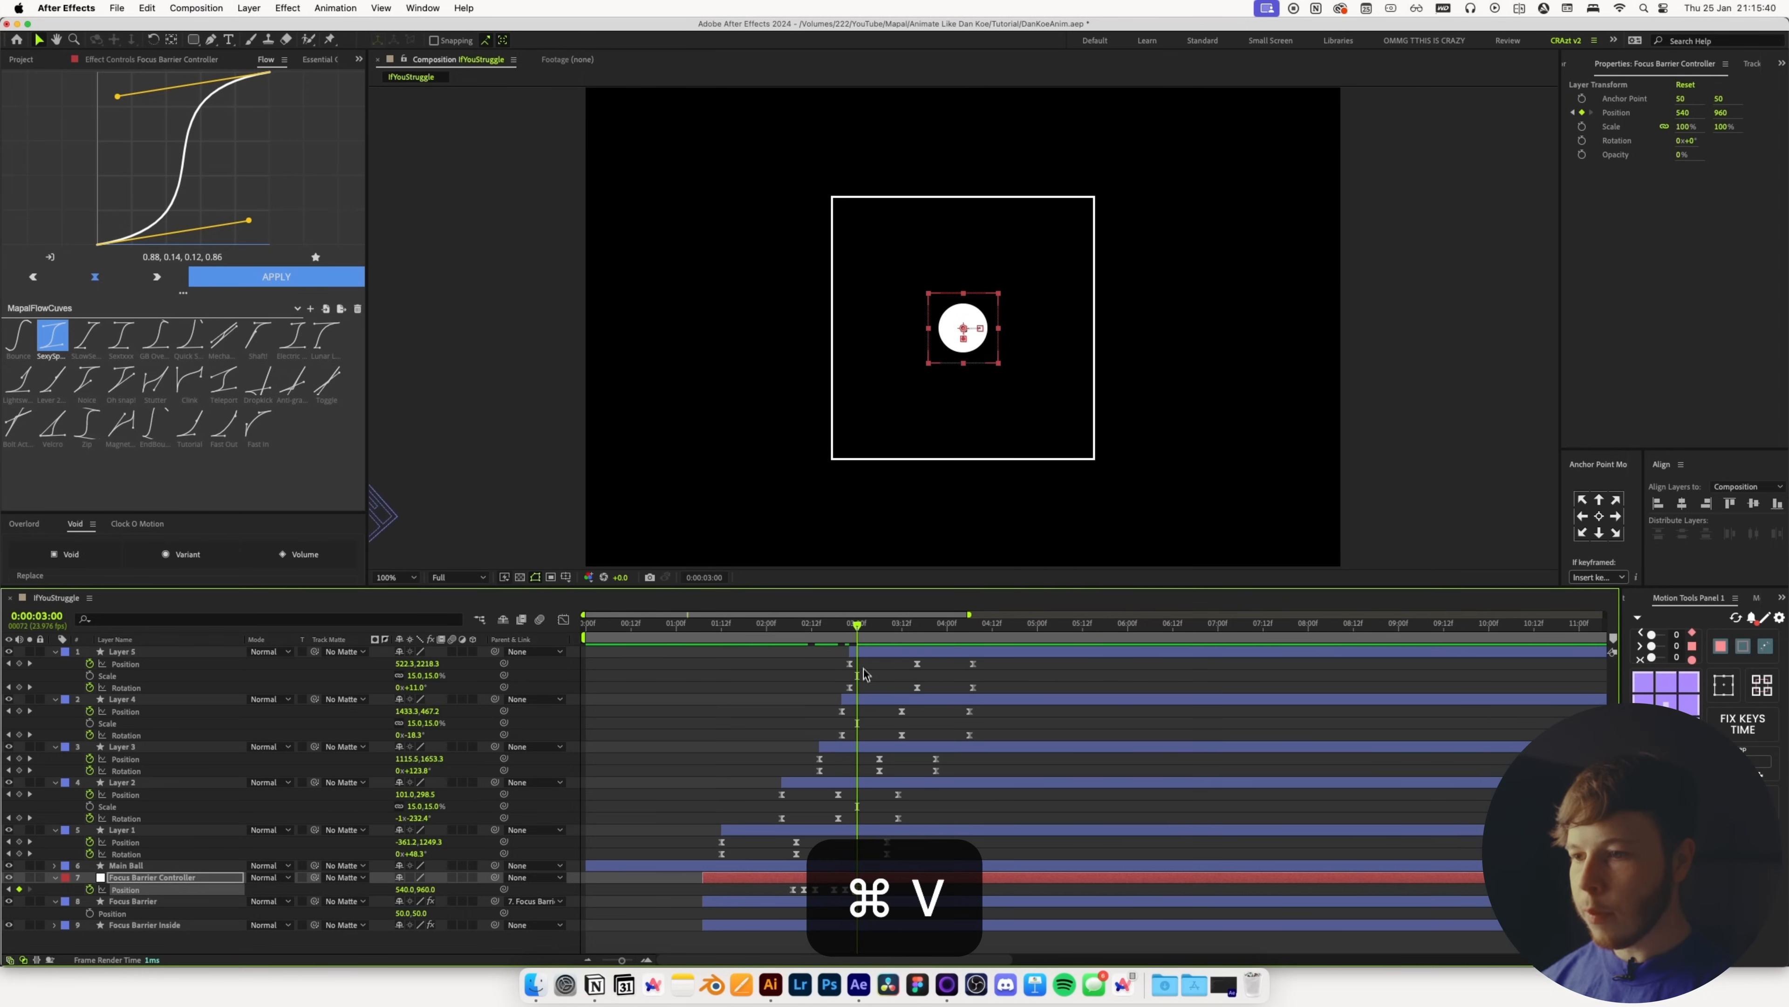
{"action": "left_click_drag", "start_coordinate": [835, 629], "coordinate": [796, 631]}
{"action": "key", "text": "space"}
{"action": "key", "text": "space"}
Keyframe the Focus Barrier Controller's Position at 0:00:03:05, paste the 540, 960 Position keyframe at 0:00:03:19, and preview from 0:00:02:00
{"action": "left_click_drag", "start_coordinate": [867, 625], "coordinate": [880, 625]}
{"action": "left_click", "coordinate": [19, 890]}
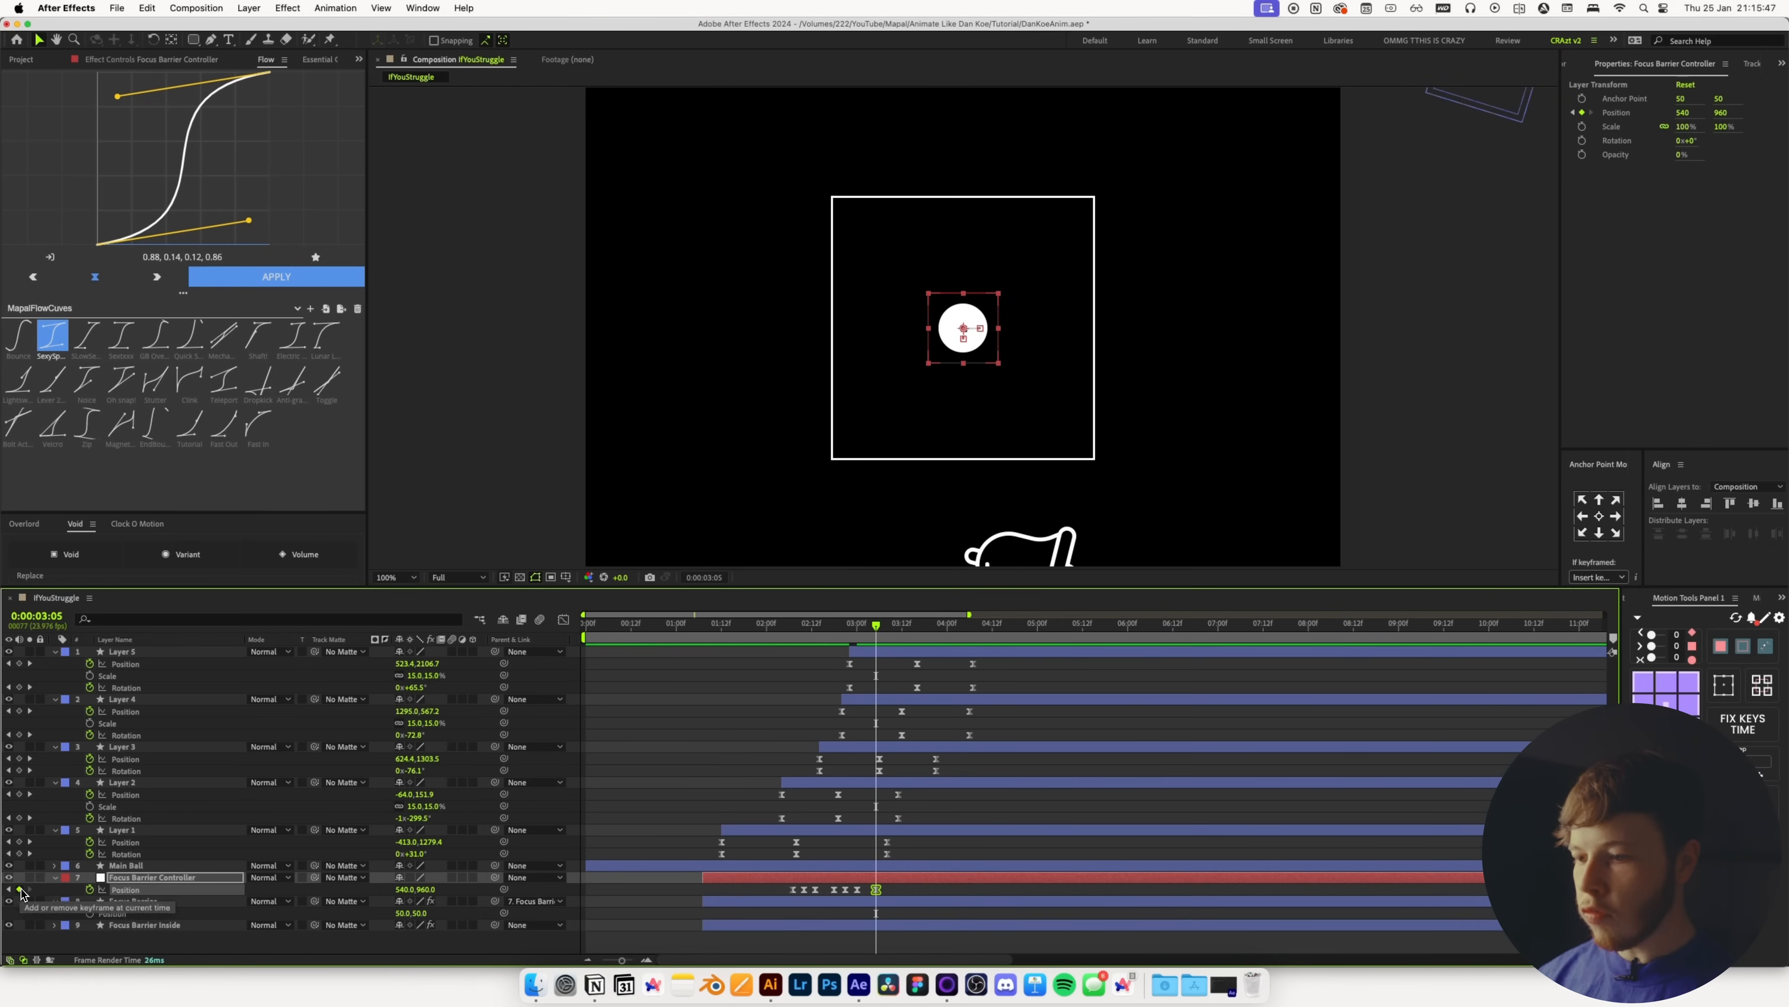
{"action": "key", "text": "super+Right"}
{"action": "key", "text": "super+Right"}
{"action": "key", "text": "super+Right"}
{"action": "key", "text": "super+v"}
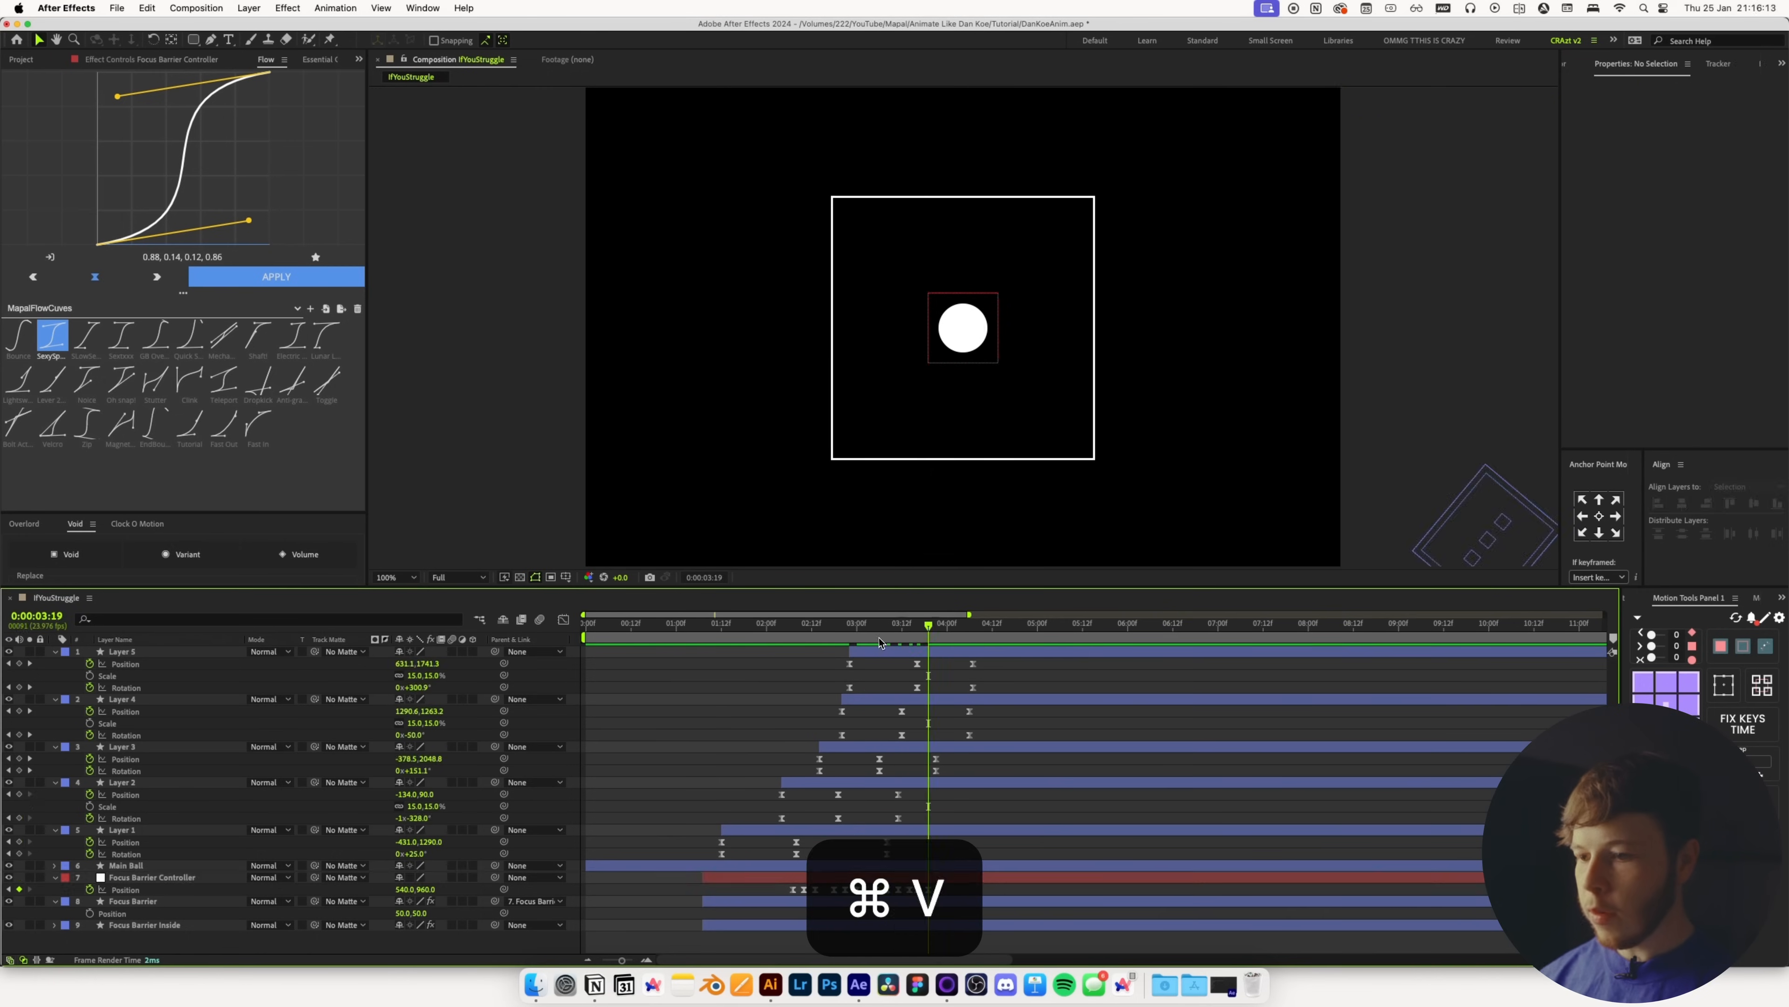
{"action": "left_click", "coordinate": [769, 626]}
{"action": "key", "text": "space"}
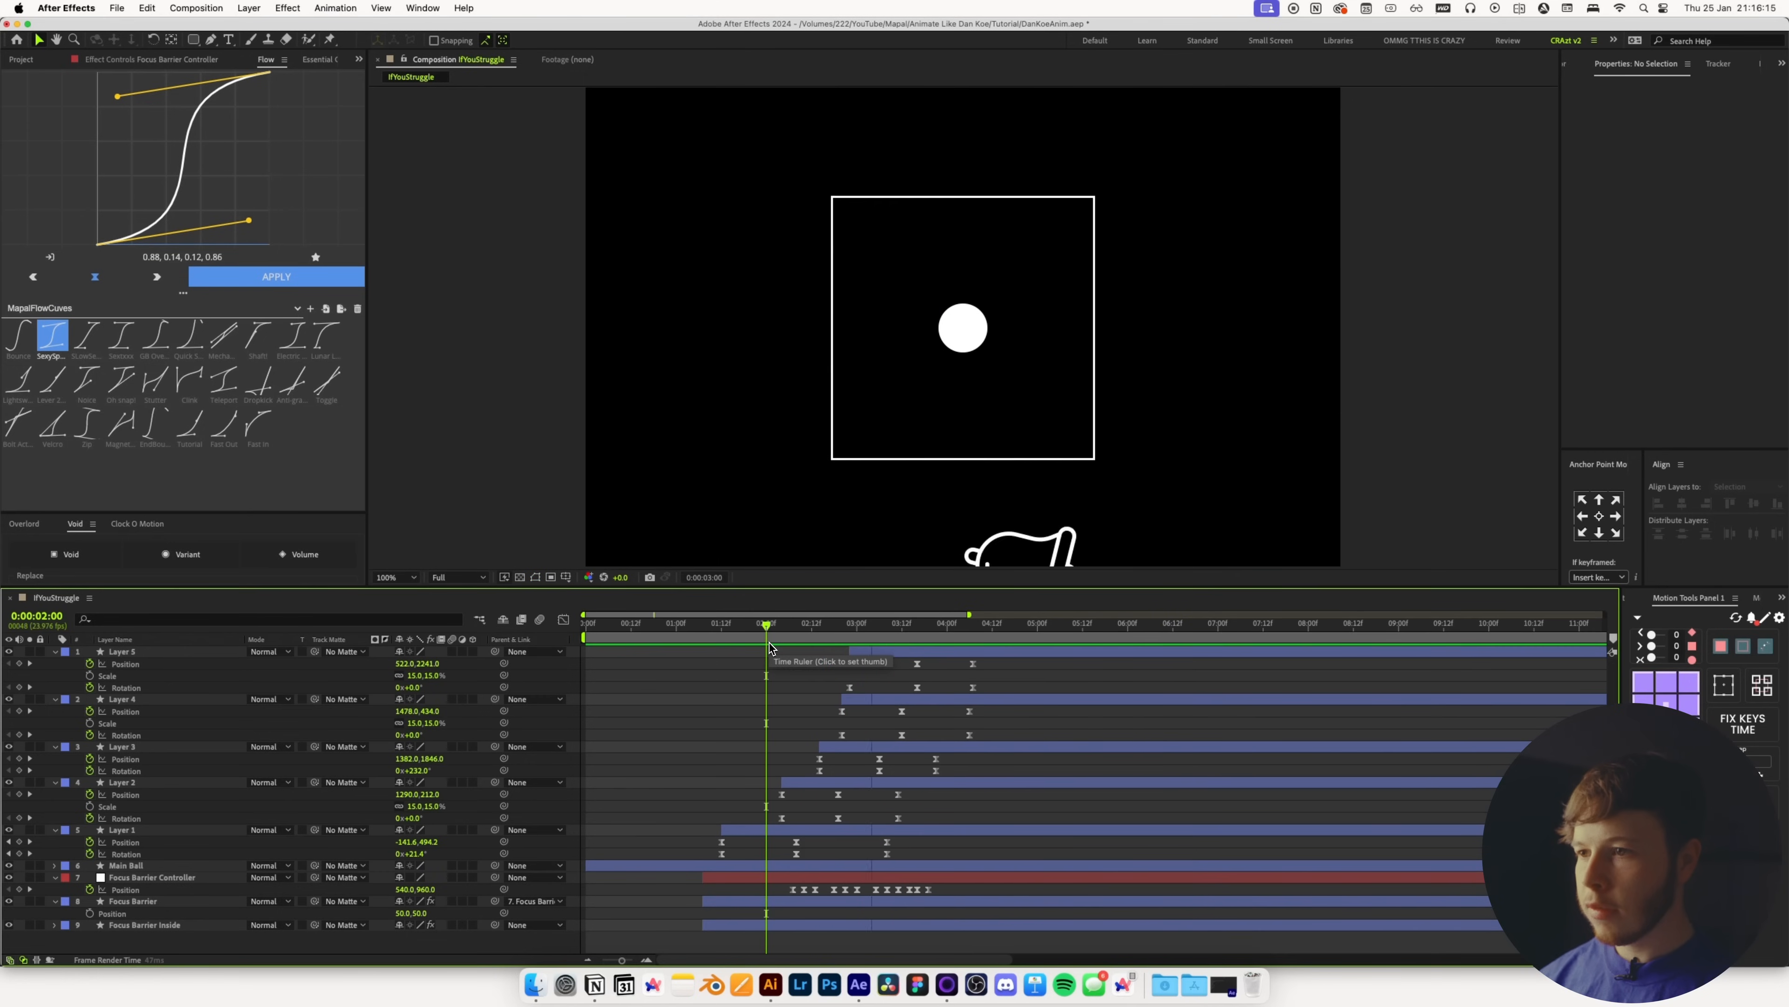
{"action": "key", "text": "space"}
{"action": "scroll", "coordinate": [902, 320], "scroll_direction": "down", "scroll_amount": 2}
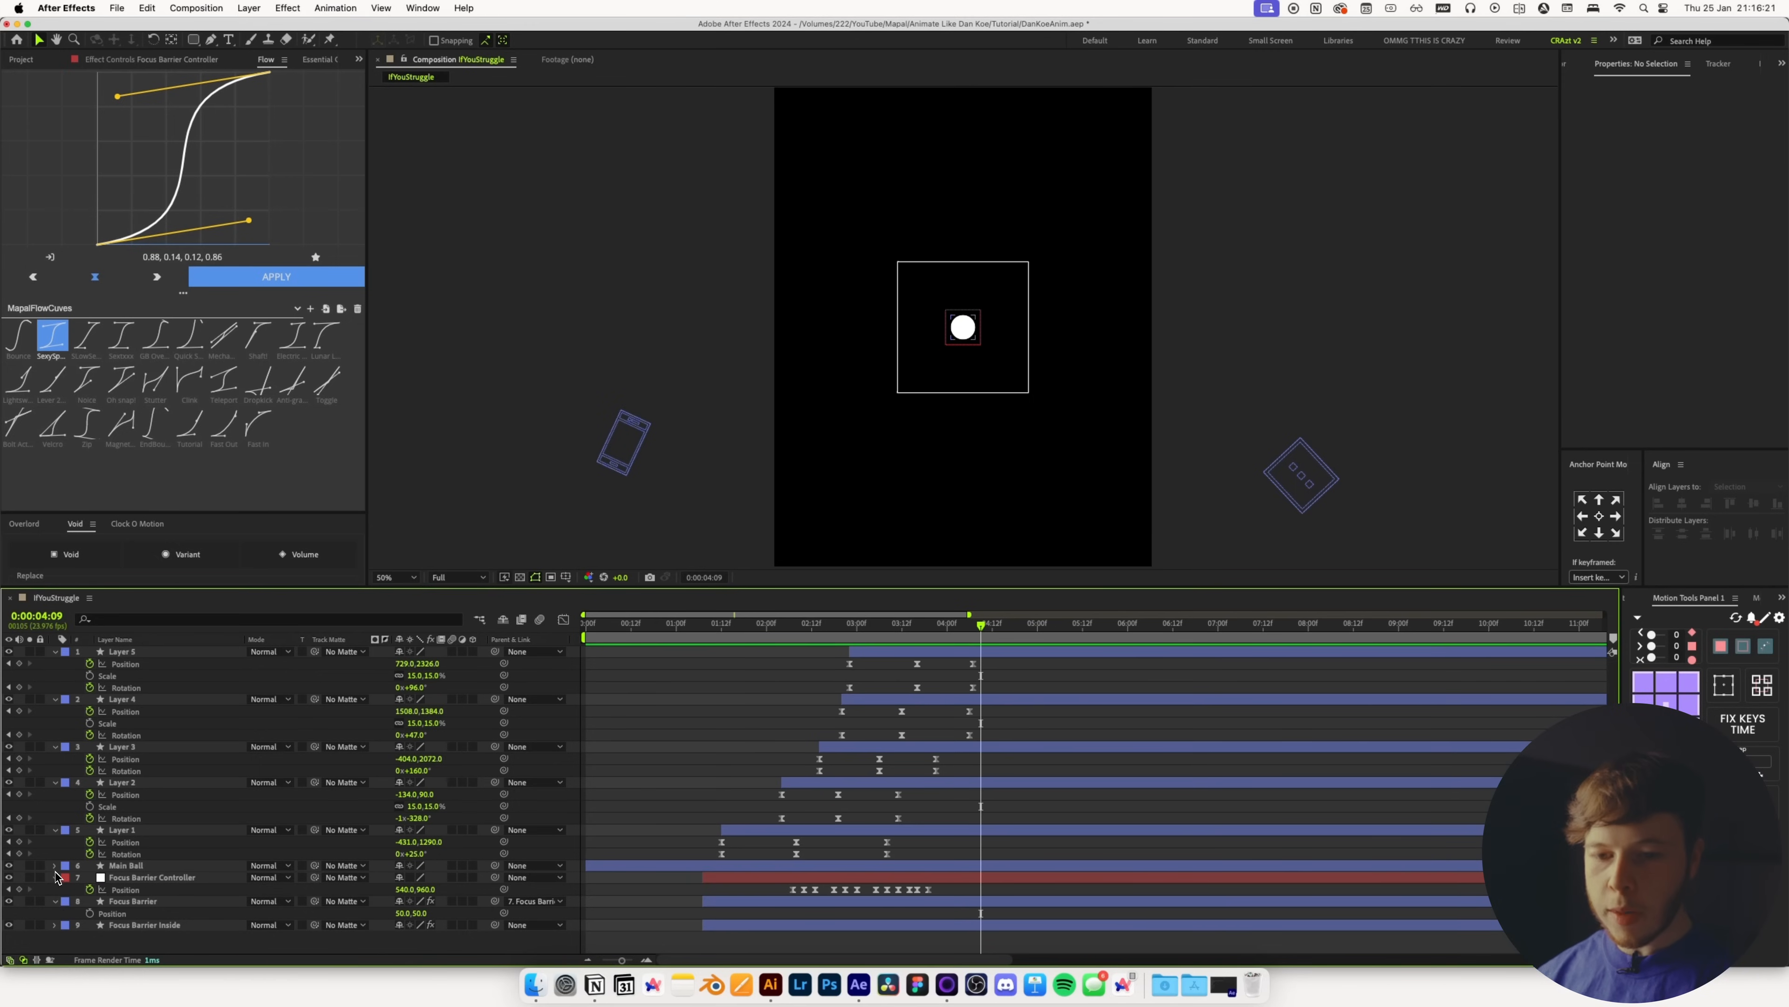
Copy only the expression from the Main Ball's Position and paste it onto the Focus Barrier Controller's Position
{"action": "left_click", "coordinate": [151, 866]}
{"action": "key", "text": "p"}
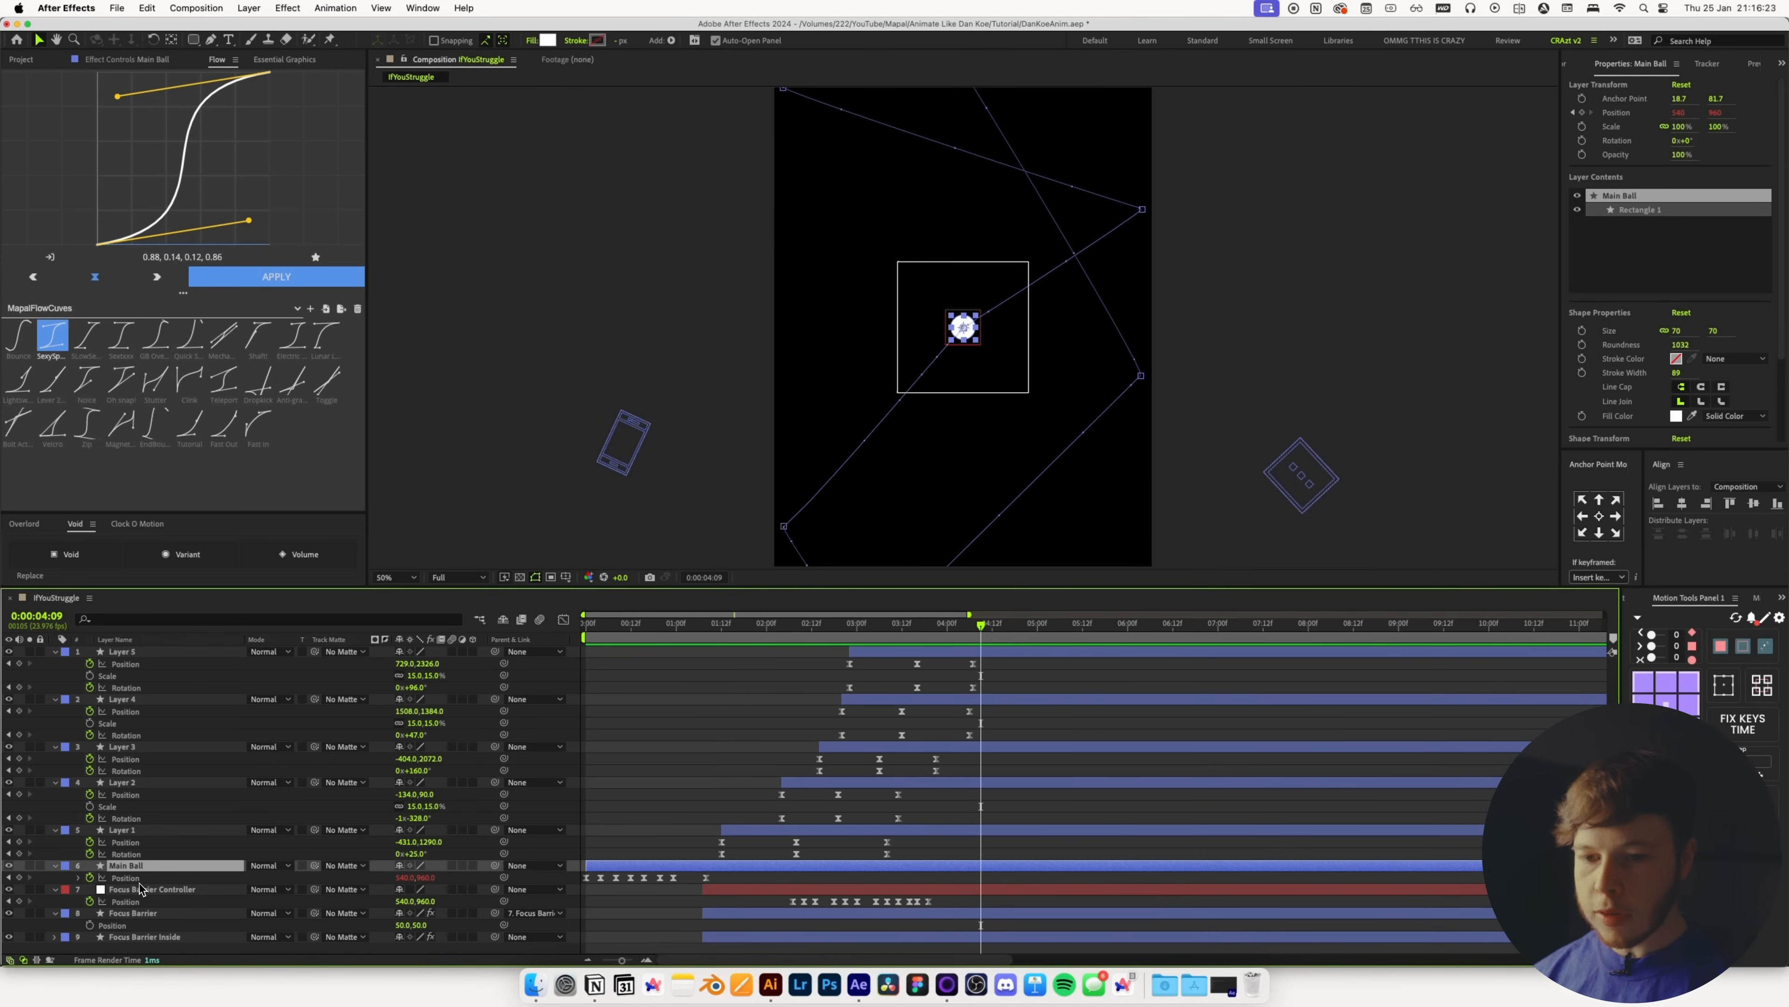
{"action": "right_click", "coordinate": [139, 883]}
{"action": "left_click", "coordinate": [190, 909]}
{"action": "left_click", "coordinate": [131, 903]}
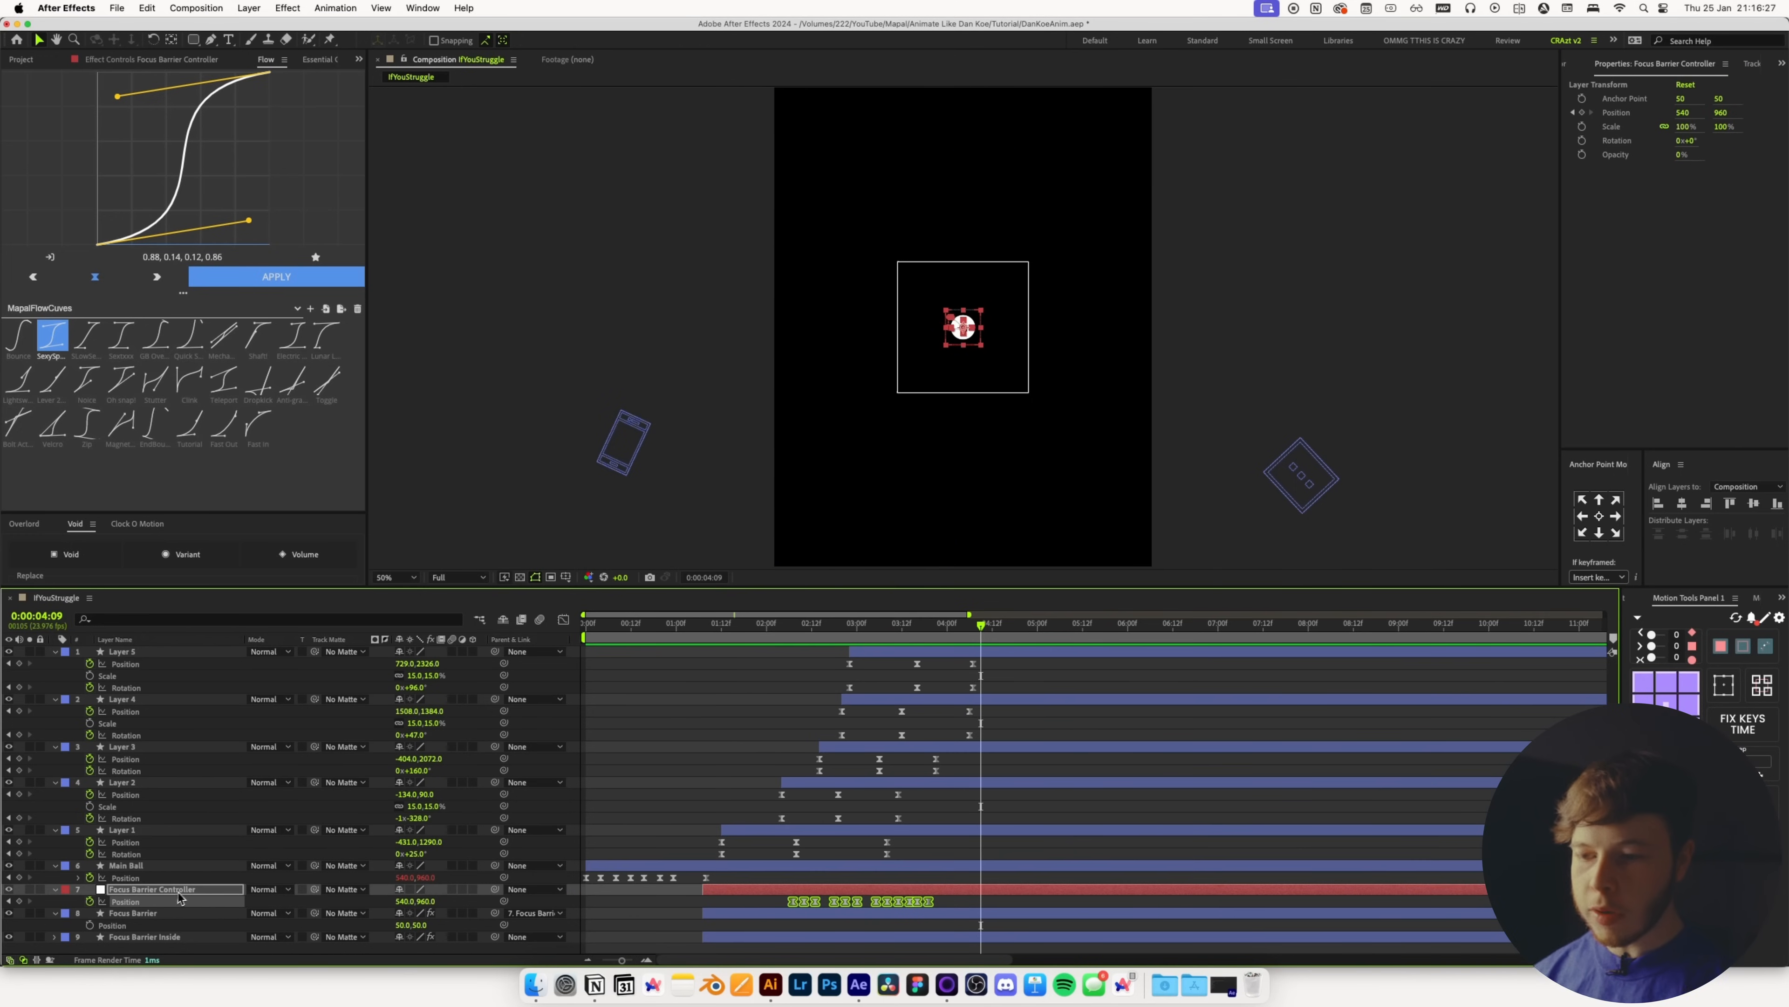
{"action": "key", "text": "cmd+v"}
Preview the icon impacts and the barrier's movement, playing the sequence from 0:00:01:22 and from 0:00:01:13
{"action": "left_click", "coordinate": [759, 623]}
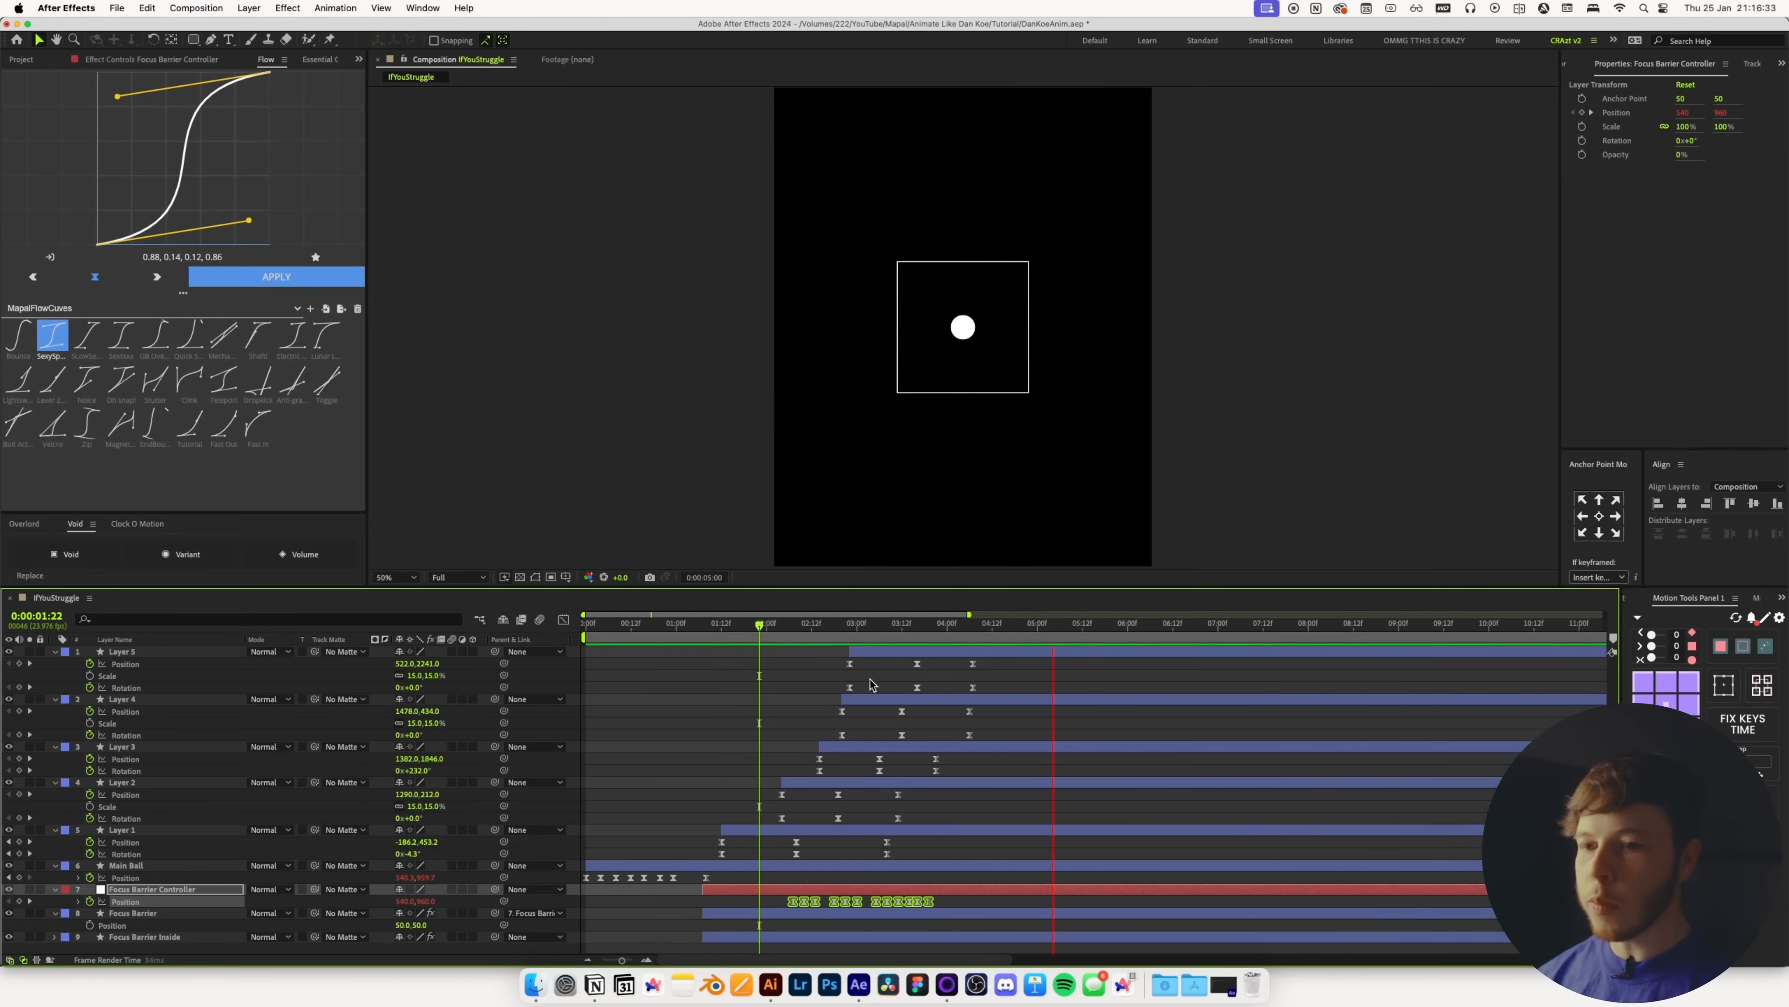
{"action": "key", "text": "comma"}
{"action": "left_click", "coordinate": [674, 701]}
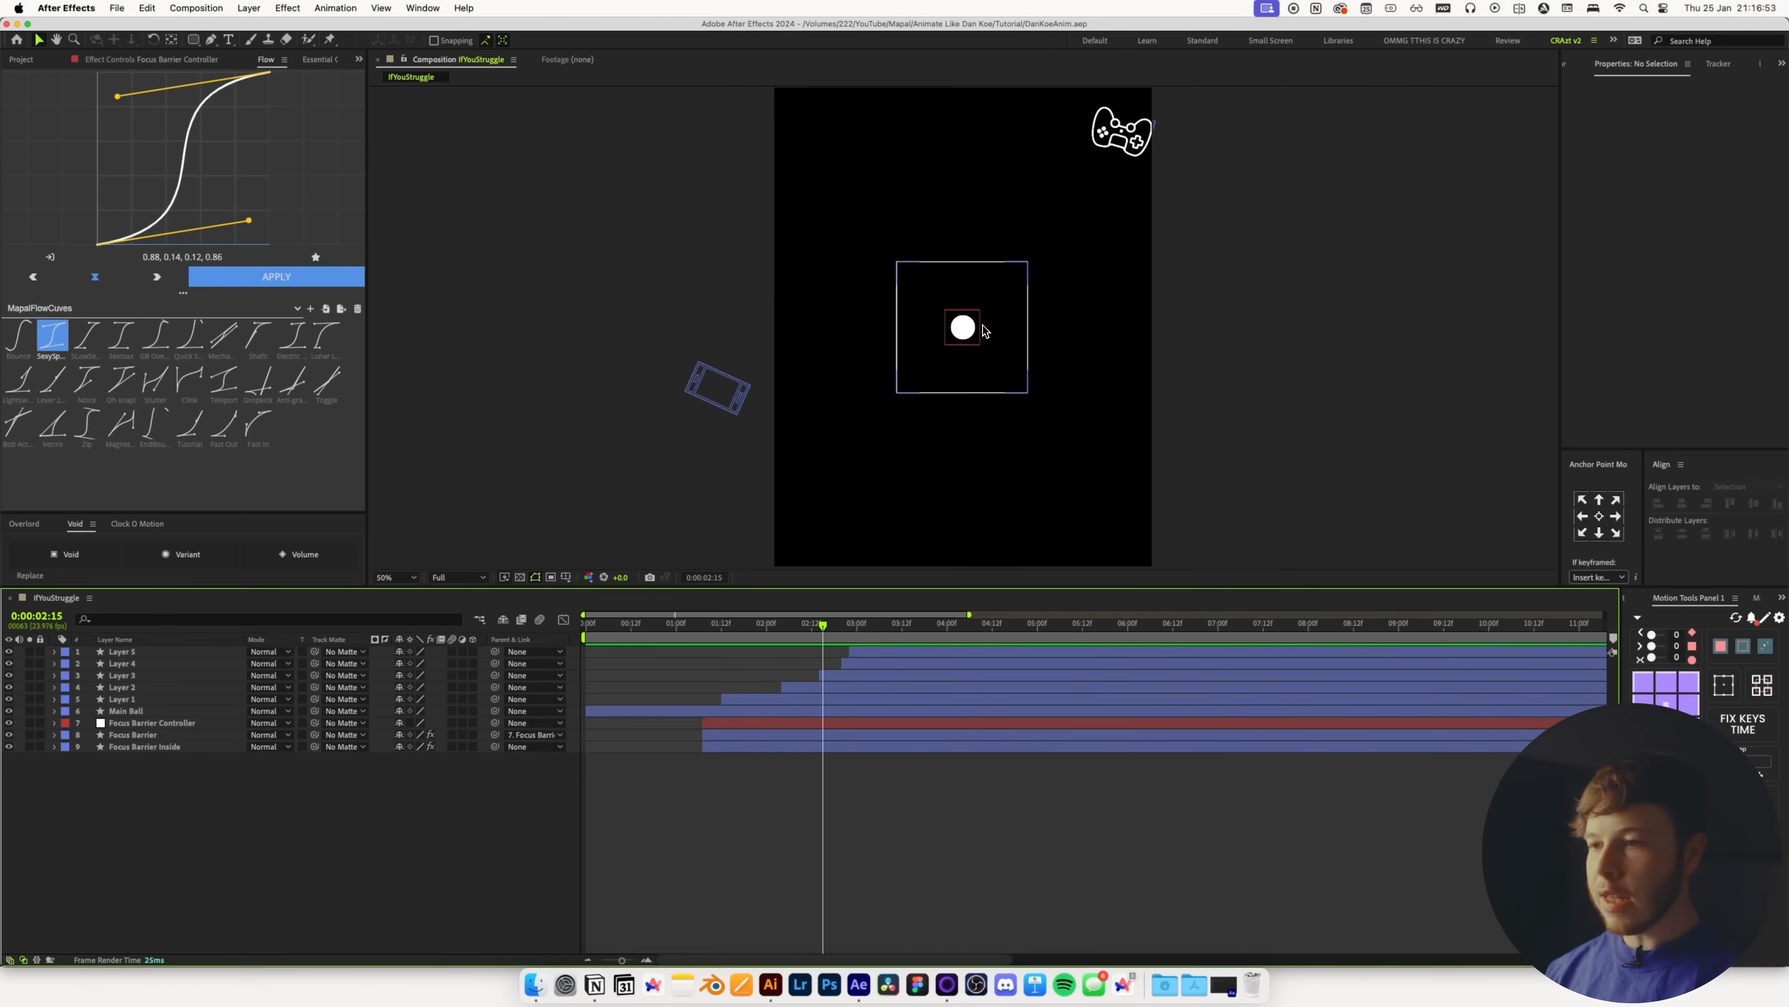
{"action": "left_click", "coordinate": [726, 624]}
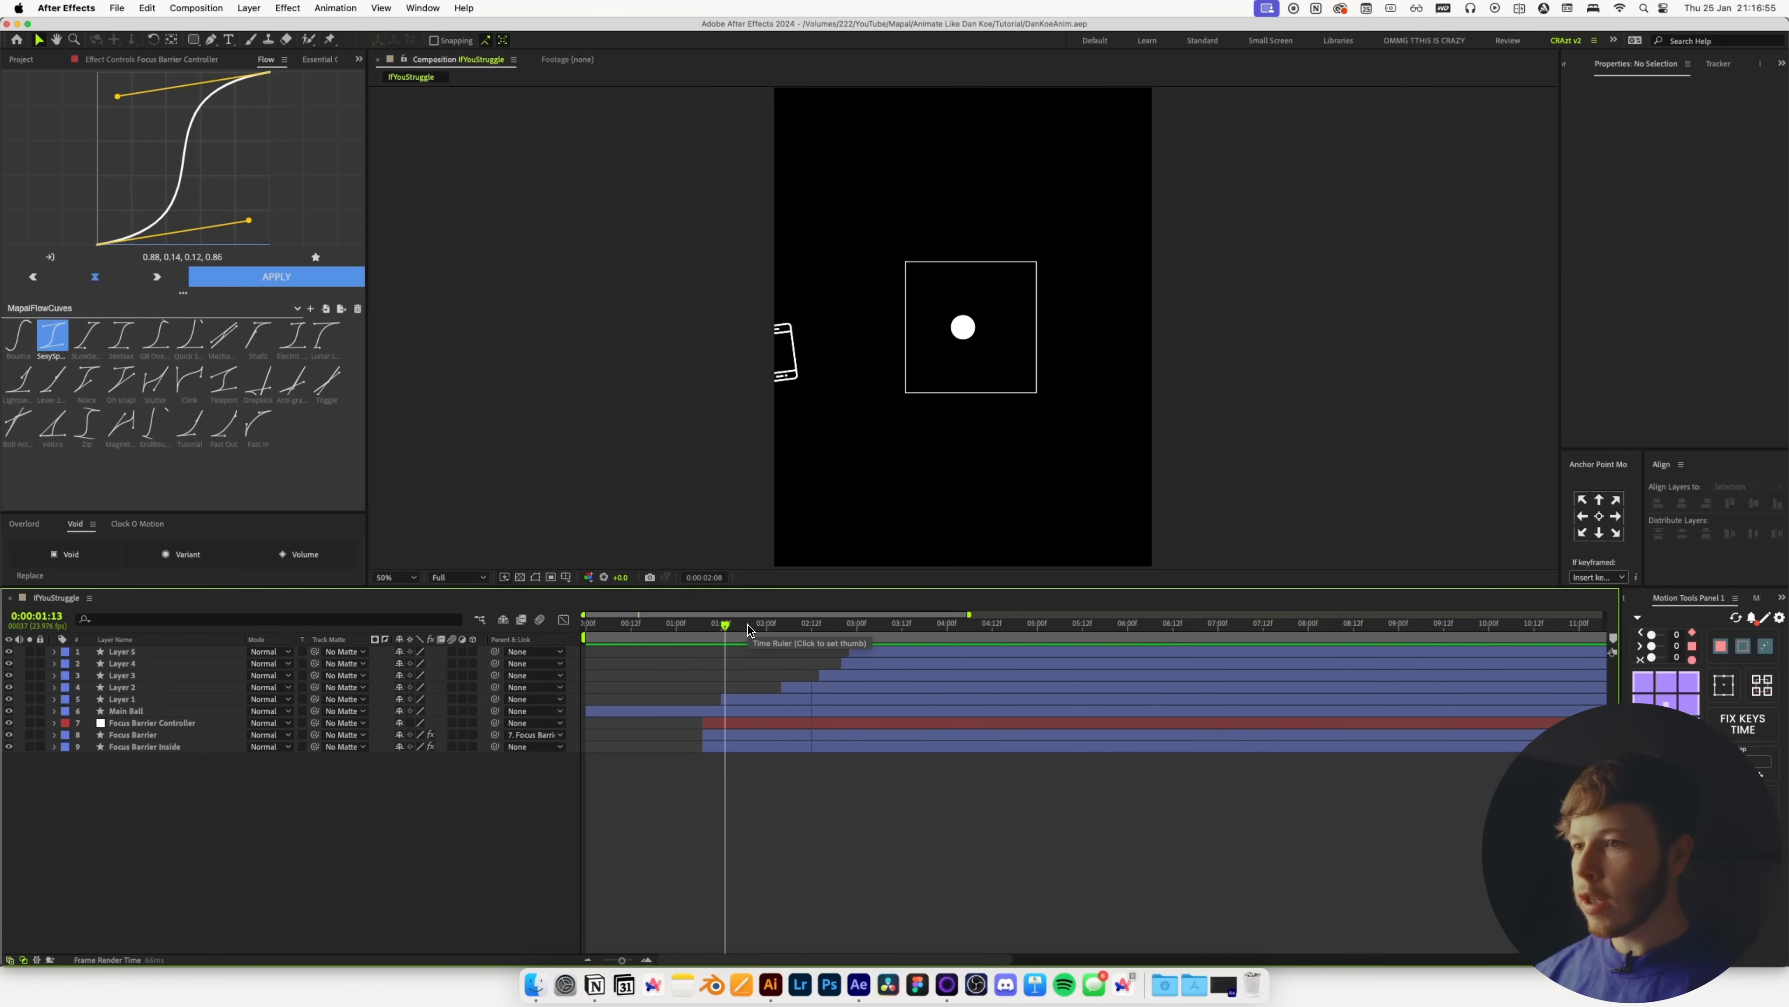
{"action": "key", "text": "comma"}
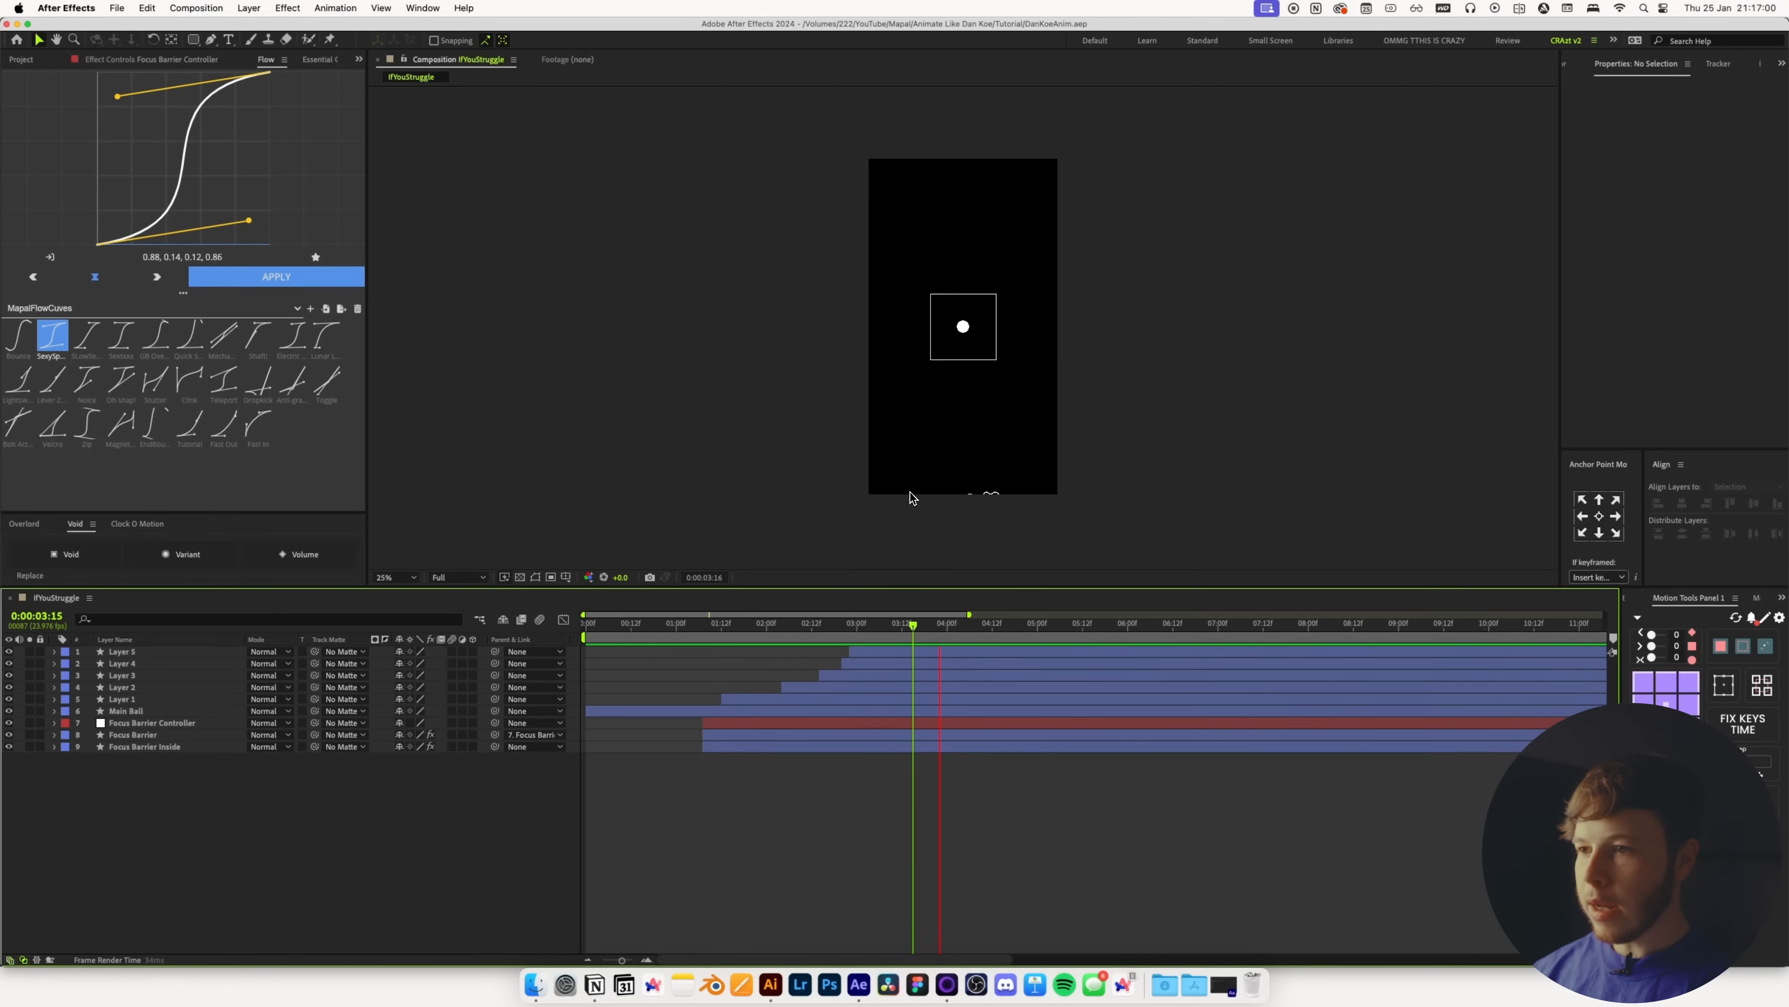
{"action": "key", "text": "space"}
{"action": "key", "text": "period"}
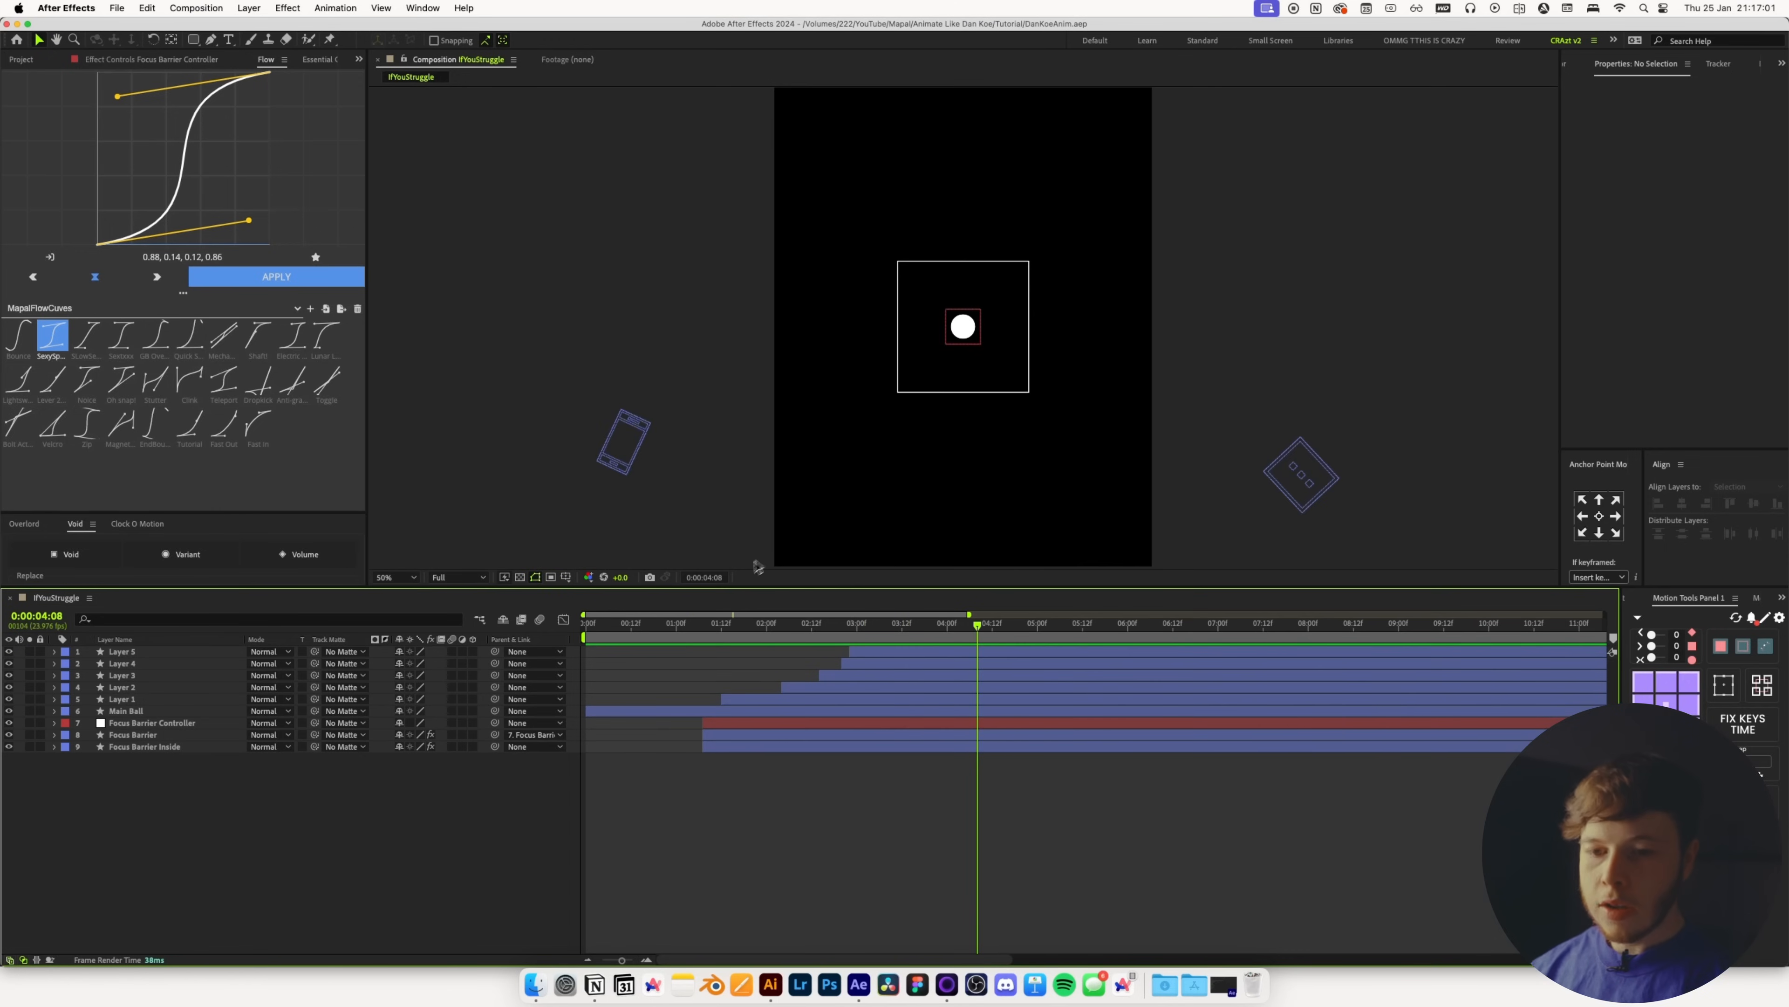
Keyframe the Focus Barrier Controller's Scale at 100% on 0:00:03:19 and set it to 612% at 0:00:04:15
{"action": "left_click", "coordinate": [130, 722]}
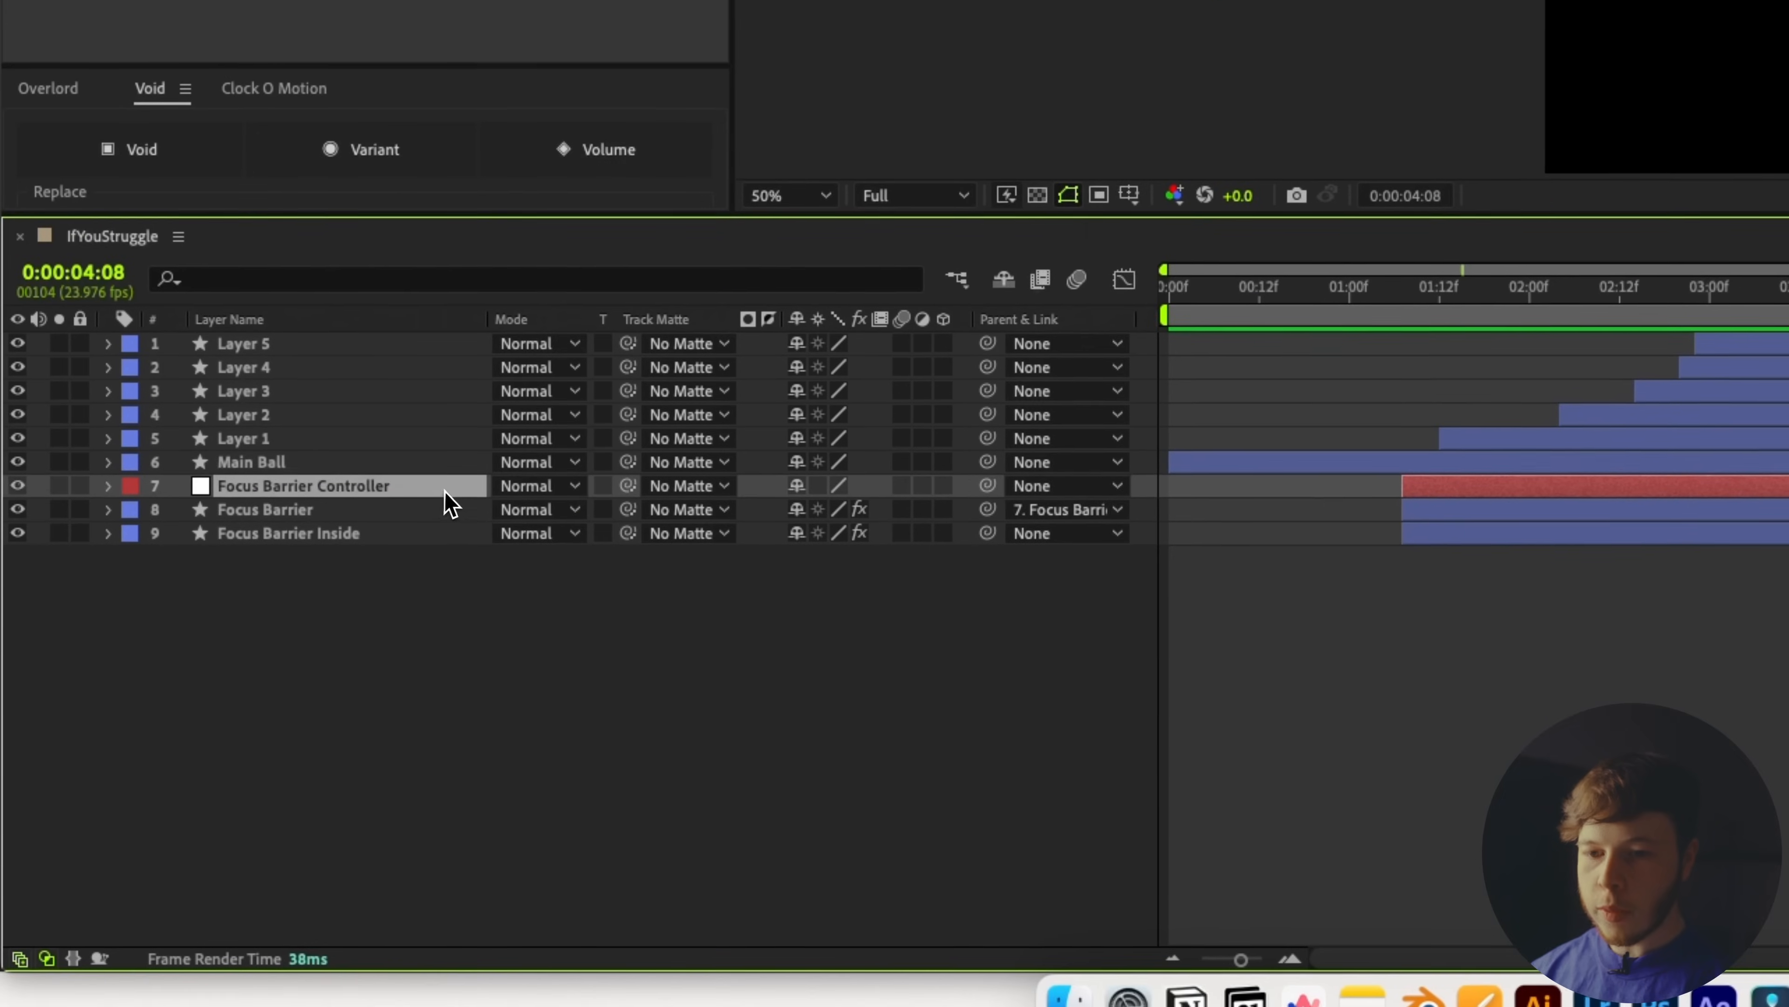
{"action": "key", "text": "s"}
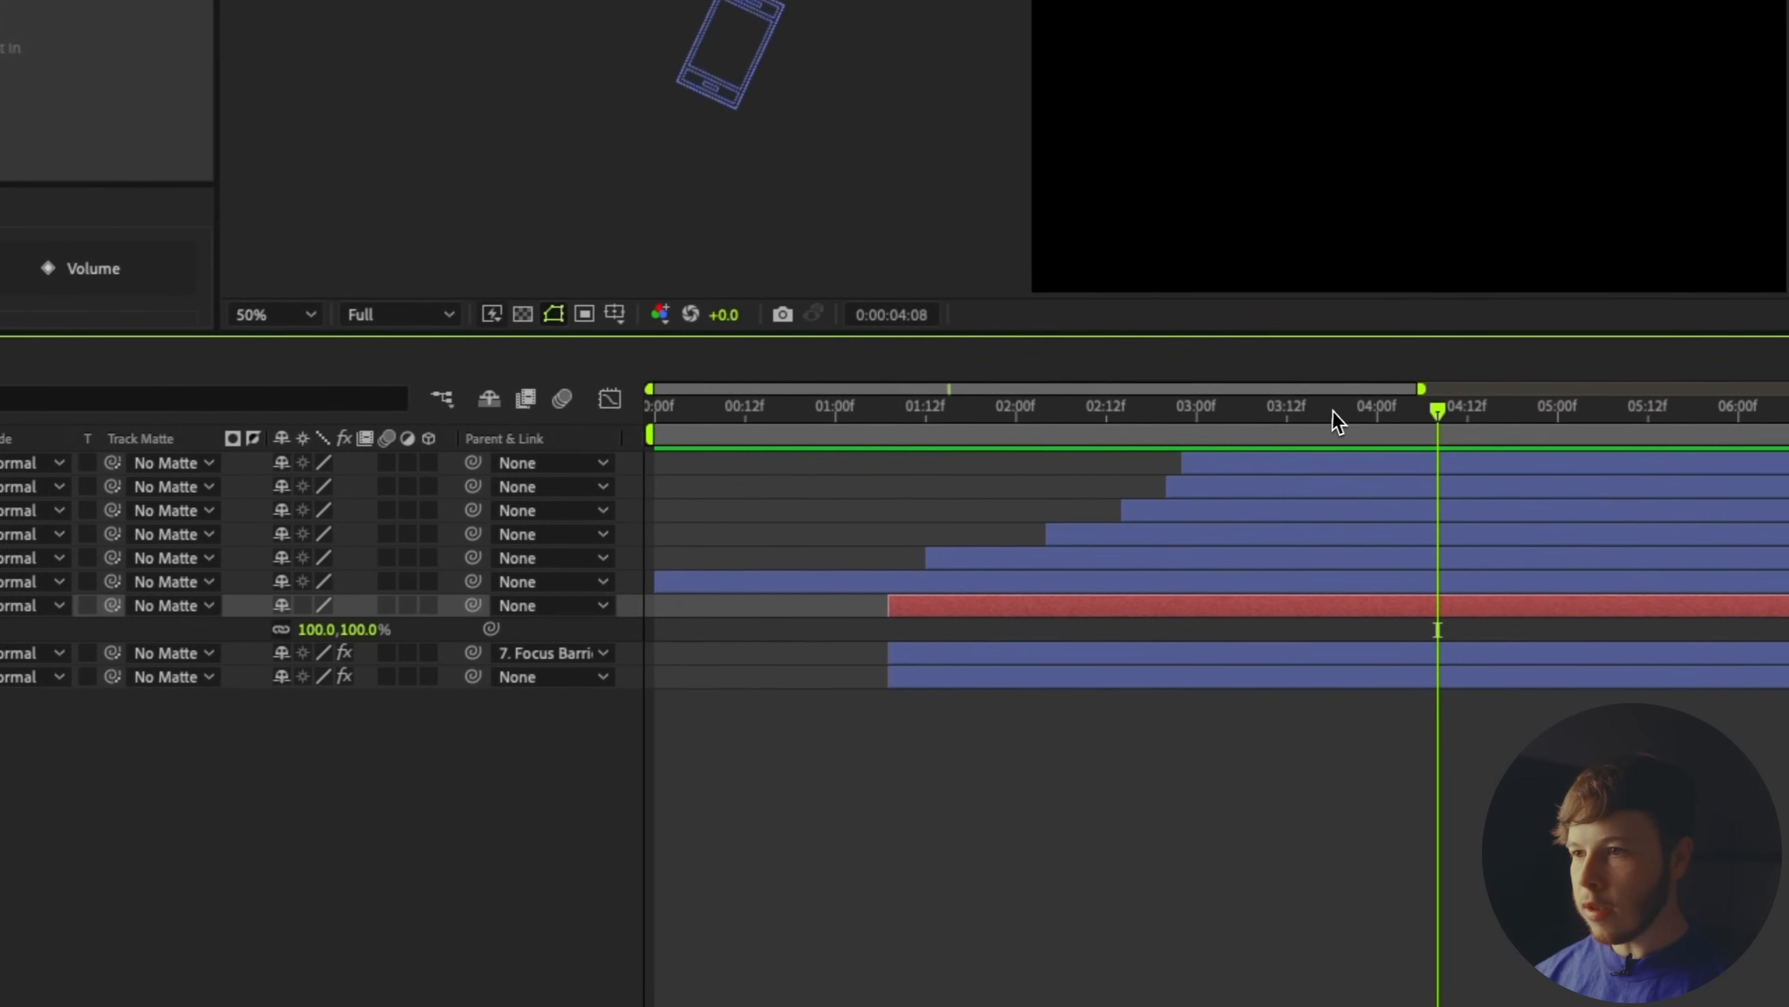
{"action": "mouse_move", "coordinate": [1332, 411]}
{"action": "left_mouse_down"}
{"action": "mouse_move", "coordinate": [1300, 431]}
{"action": "mouse_move", "coordinate": [1322, 454]}
{"action": "mouse_move", "coordinate": [1338, 439]}
{"action": "left_mouse_up"}
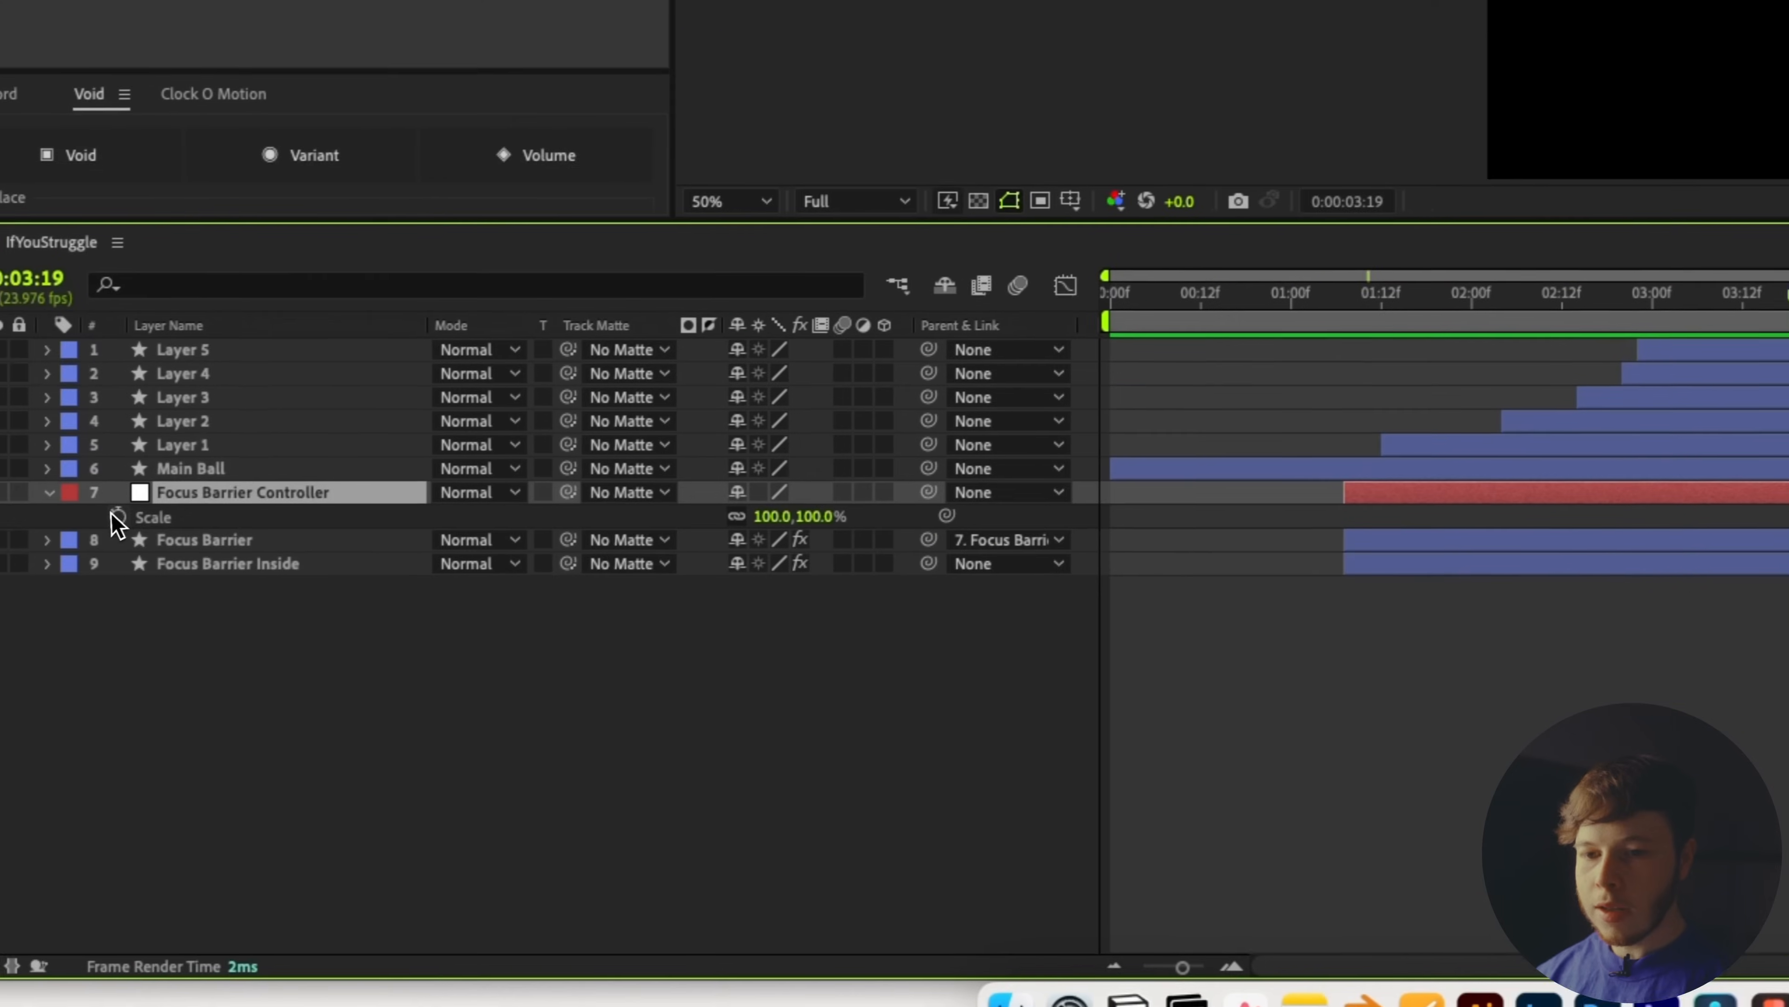
{"action": "left_click", "coordinate": [118, 518]}
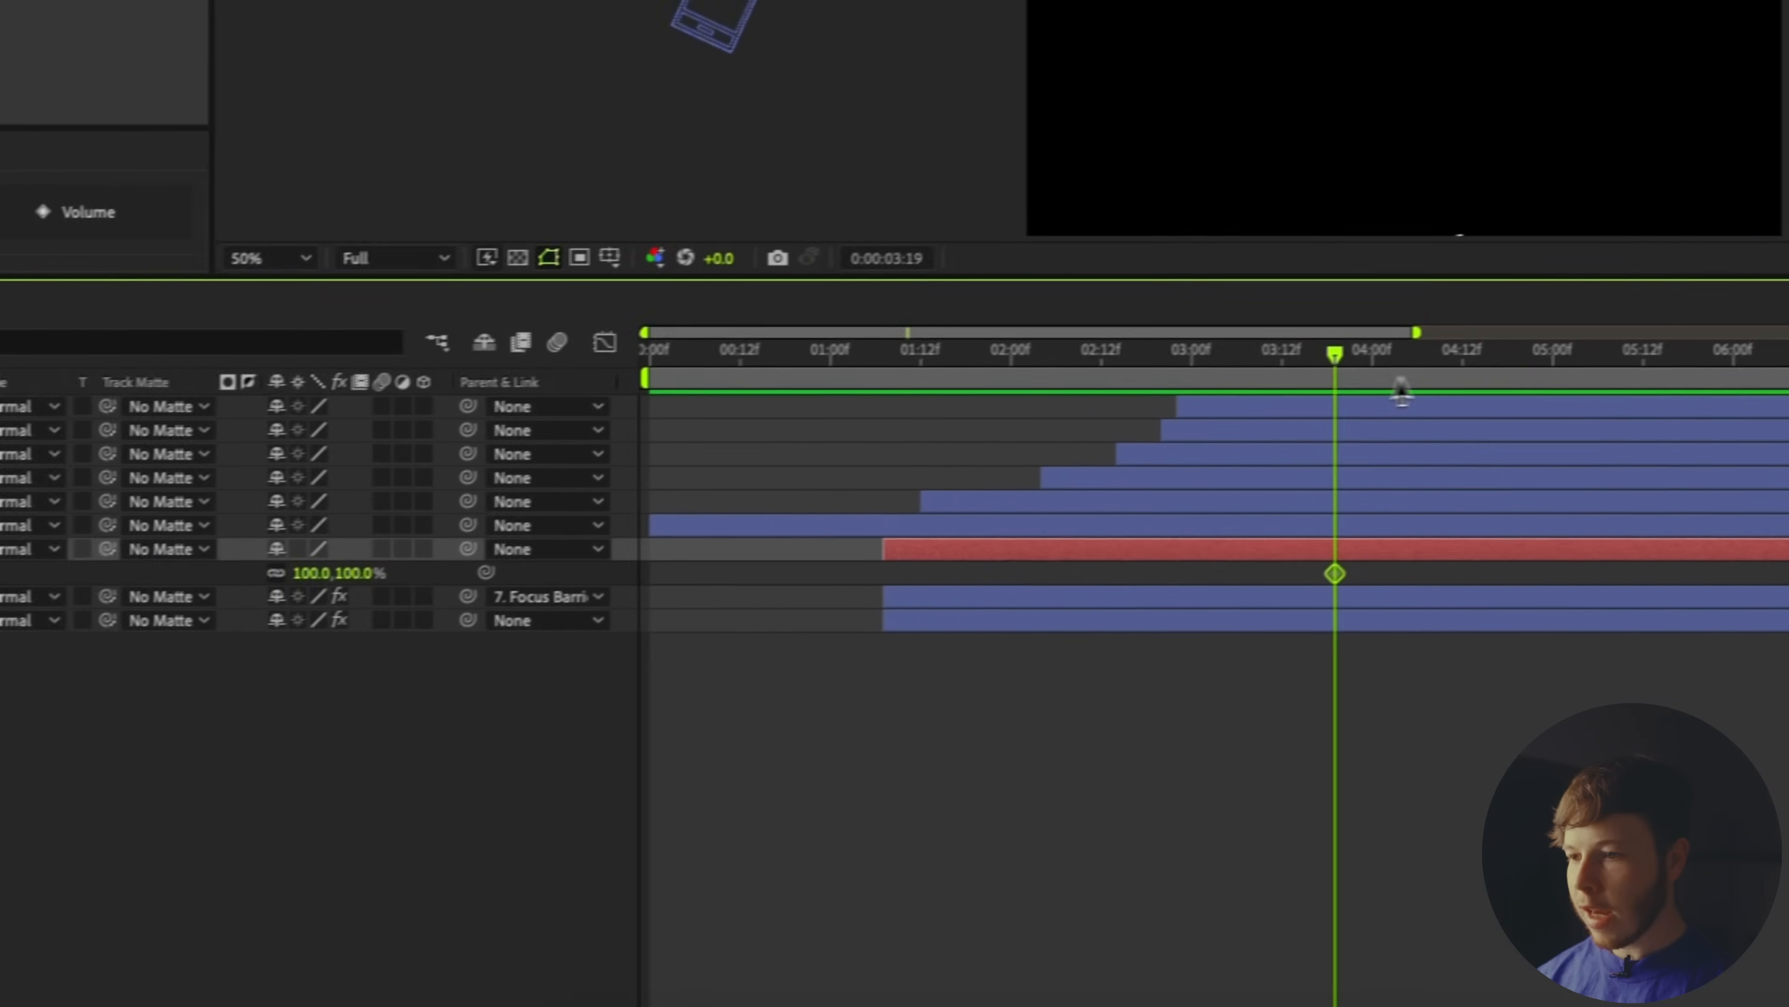
{"action": "left_click_drag", "start_coordinate": [1400, 391], "coordinate": [1485, 375]}
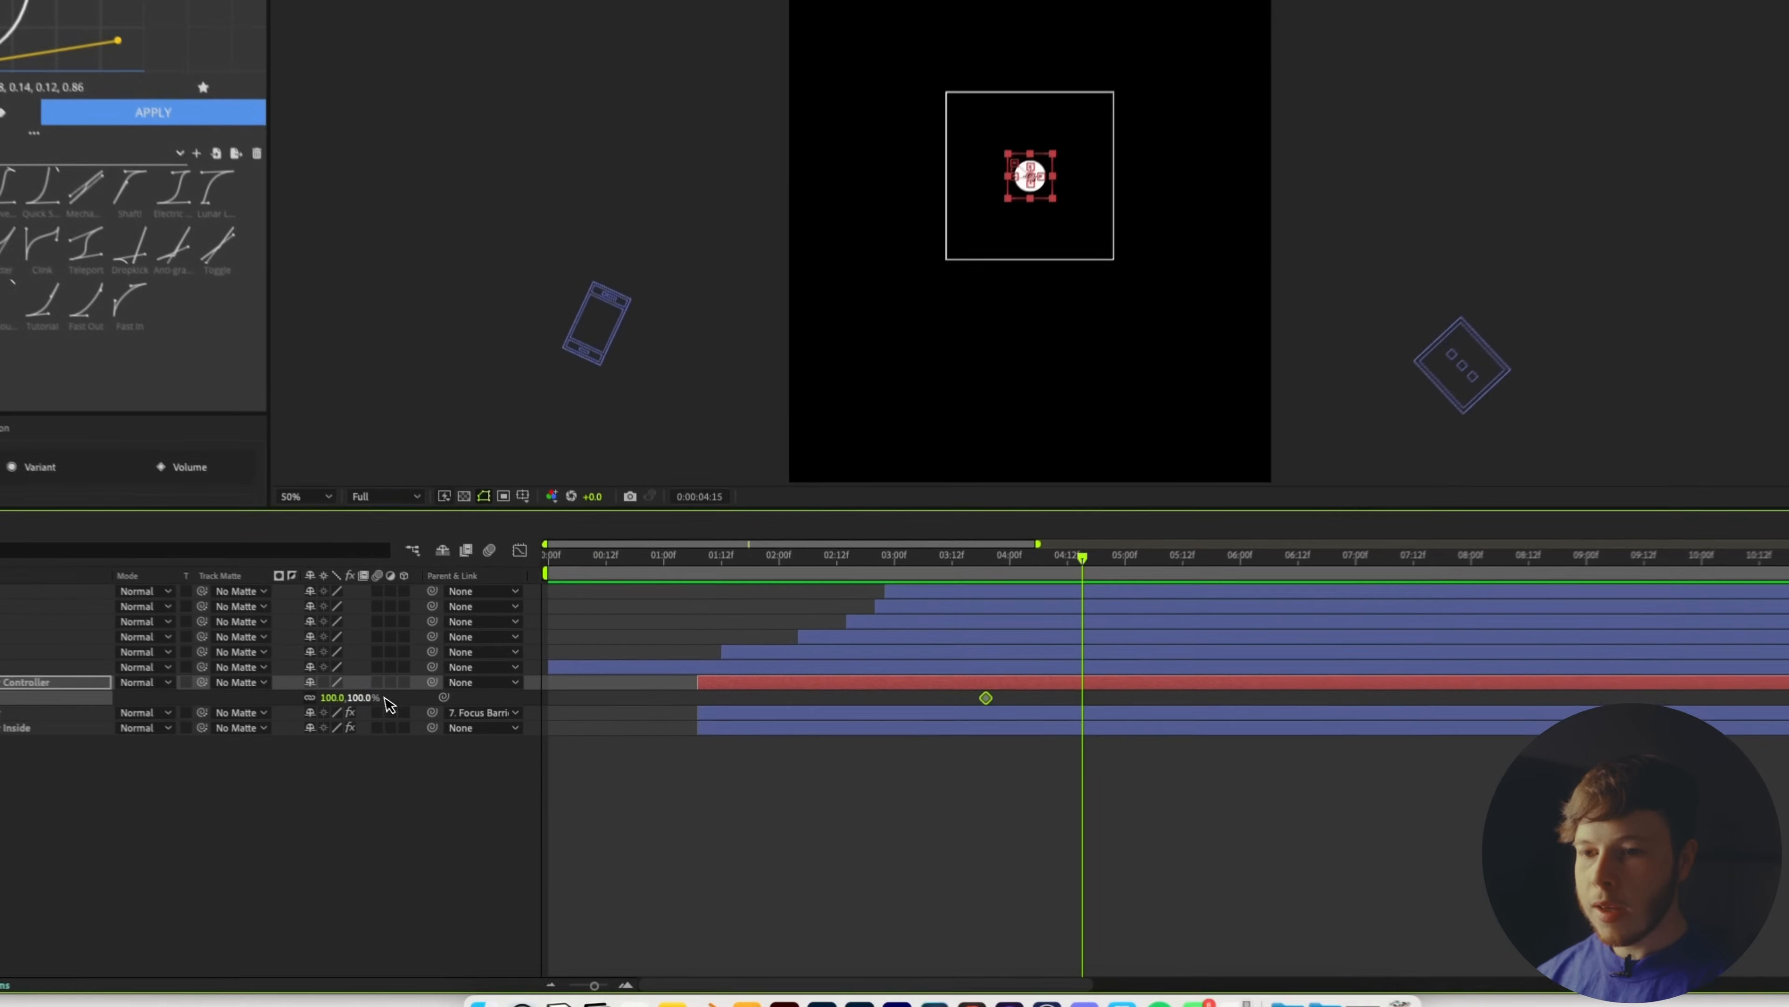
{"action": "left_click_drag", "start_coordinate": [333, 697], "coordinate": [792, 698]}
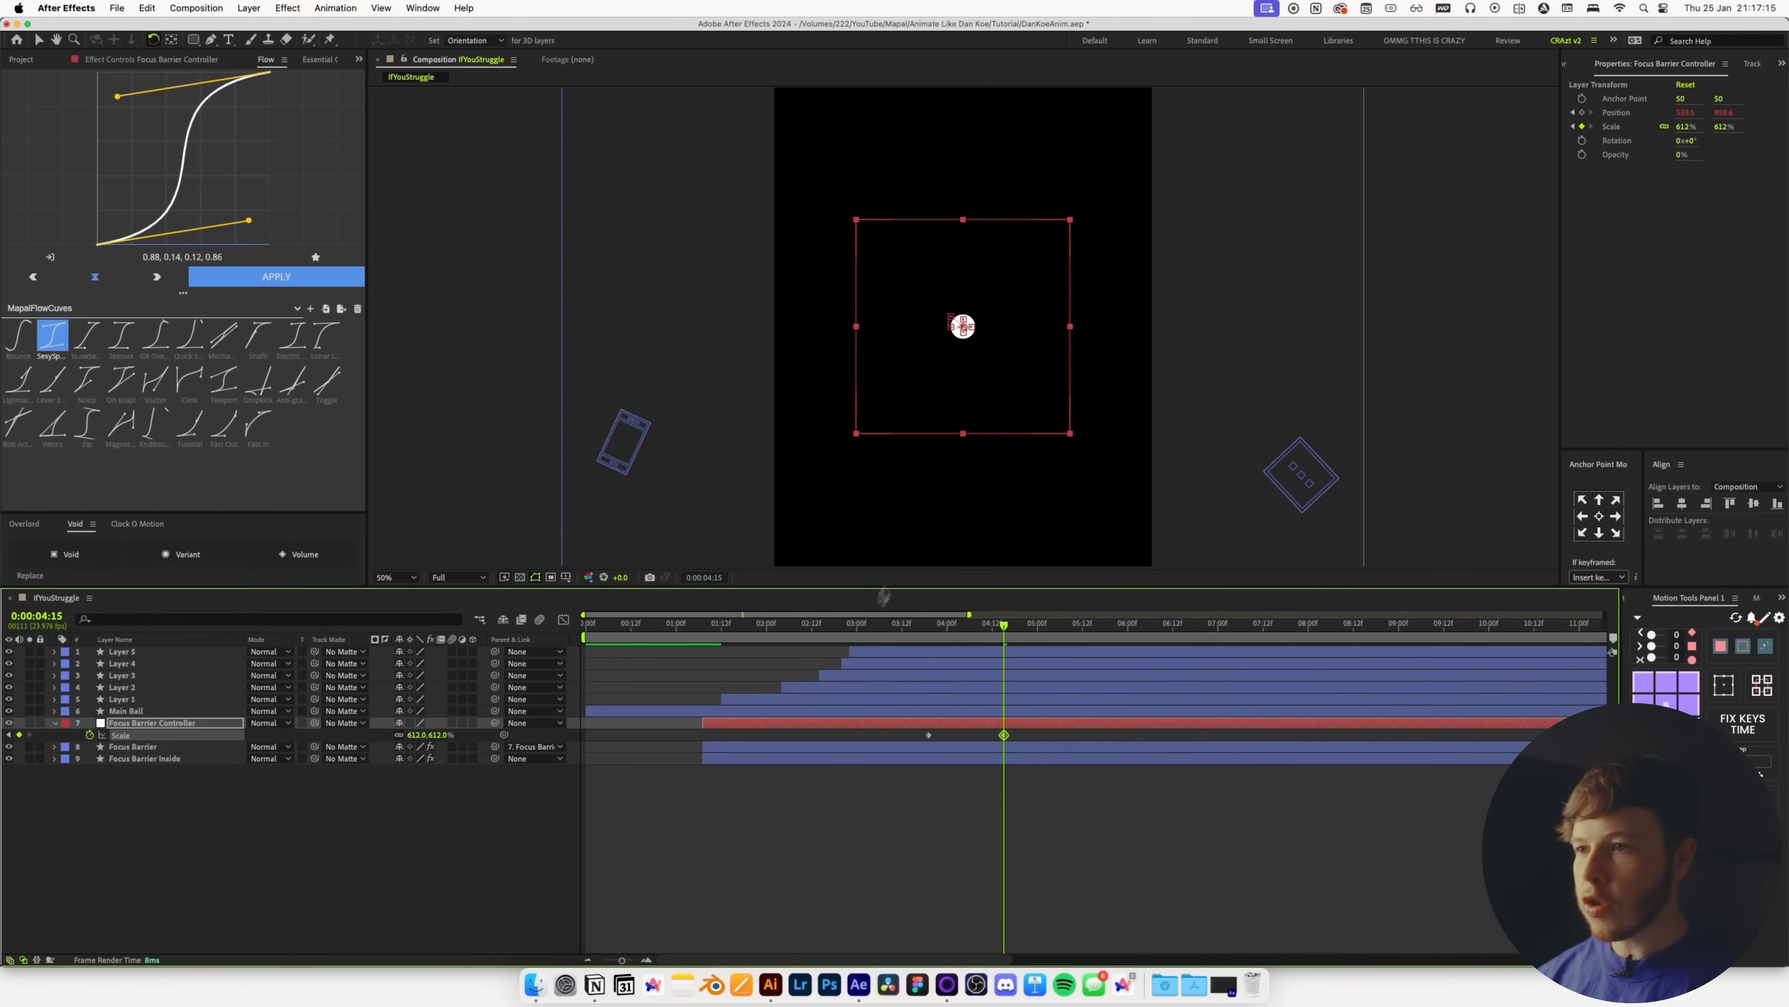
Keyframe the Main Ball's rectangle Size at 0:00:03:19 and increase it to 473 at 0:00:04:15
{"action": "key", "text": "j"}
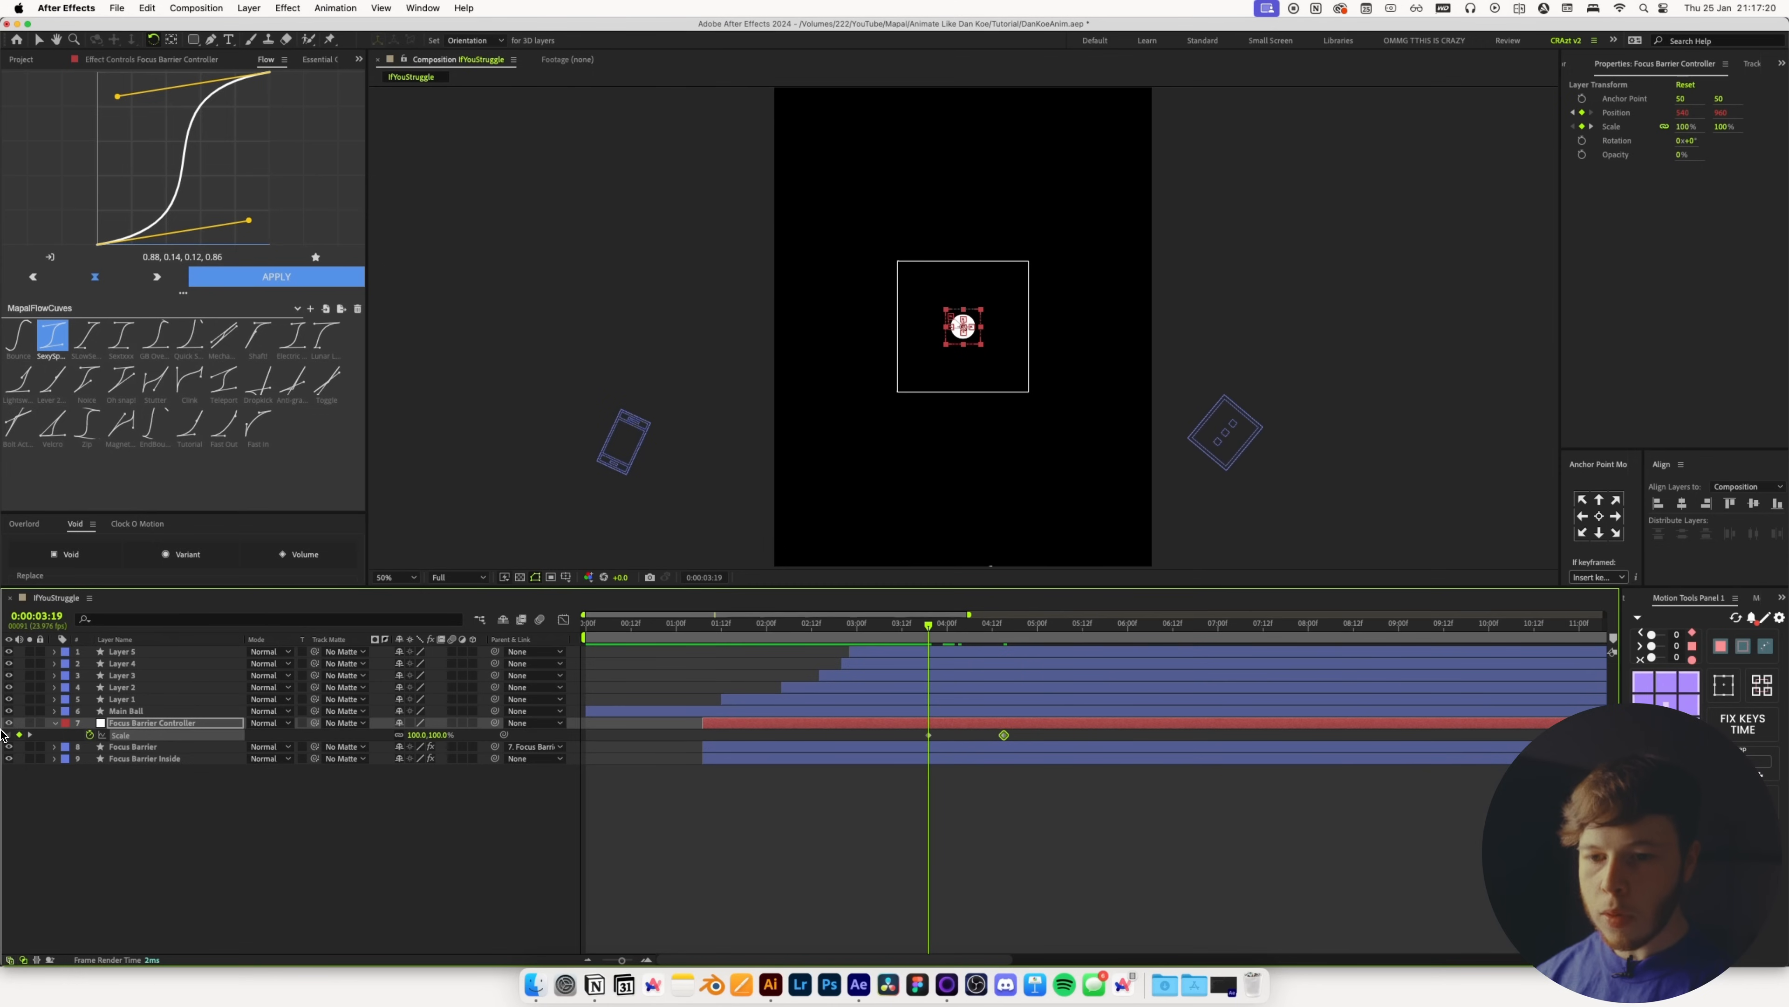
{"action": "left_click", "coordinate": [131, 712]}
{"action": "left_click", "coordinate": [132, 623]}
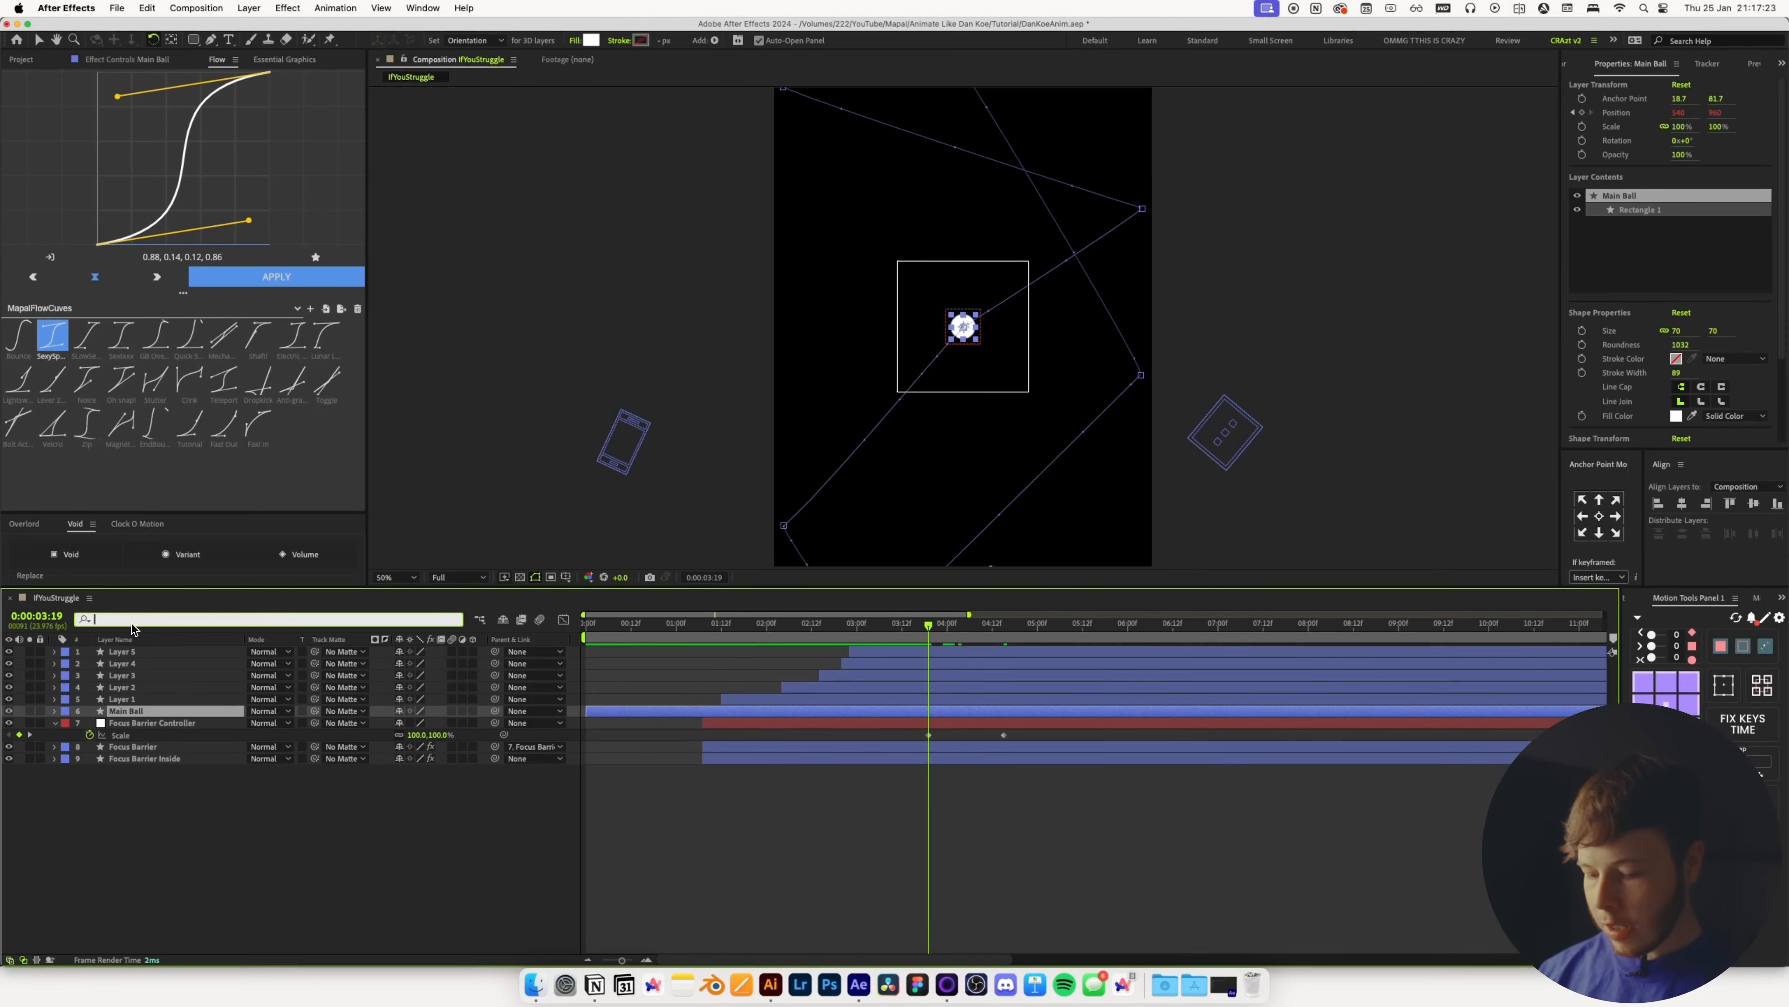
{"action": "type", "text": "siz"}
{"action": "left_click", "coordinate": [113, 759]}
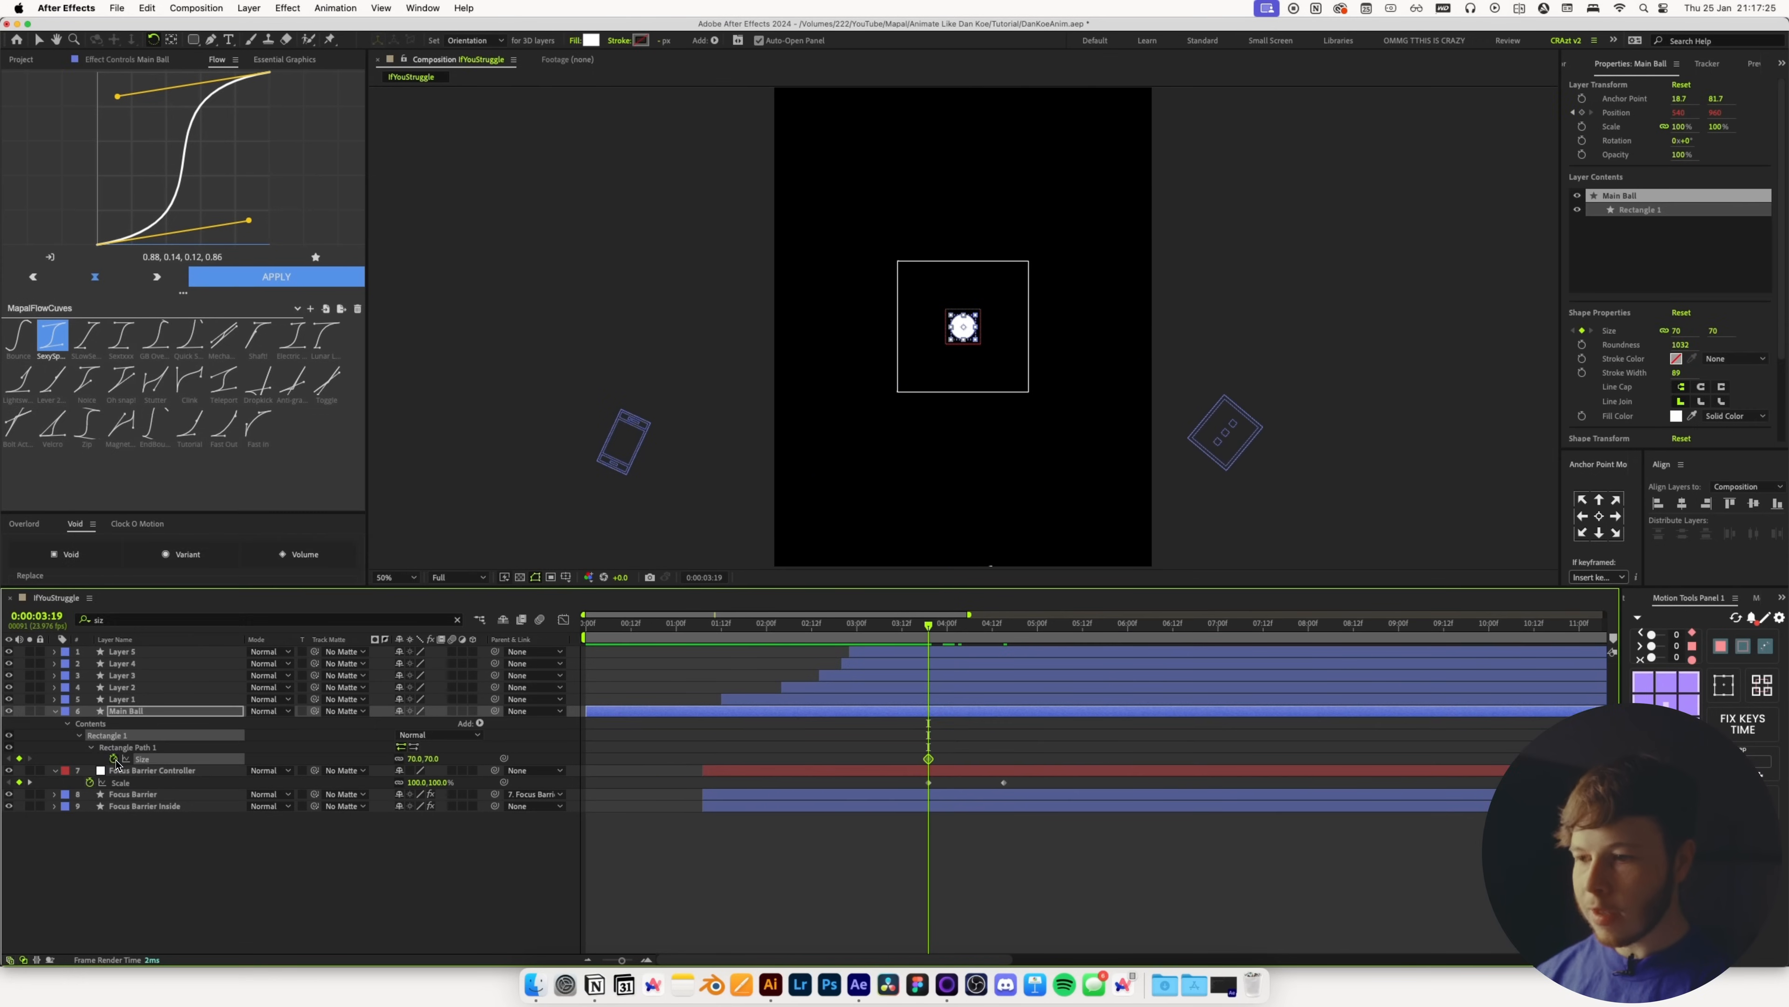
{"action": "key", "text": "k"}
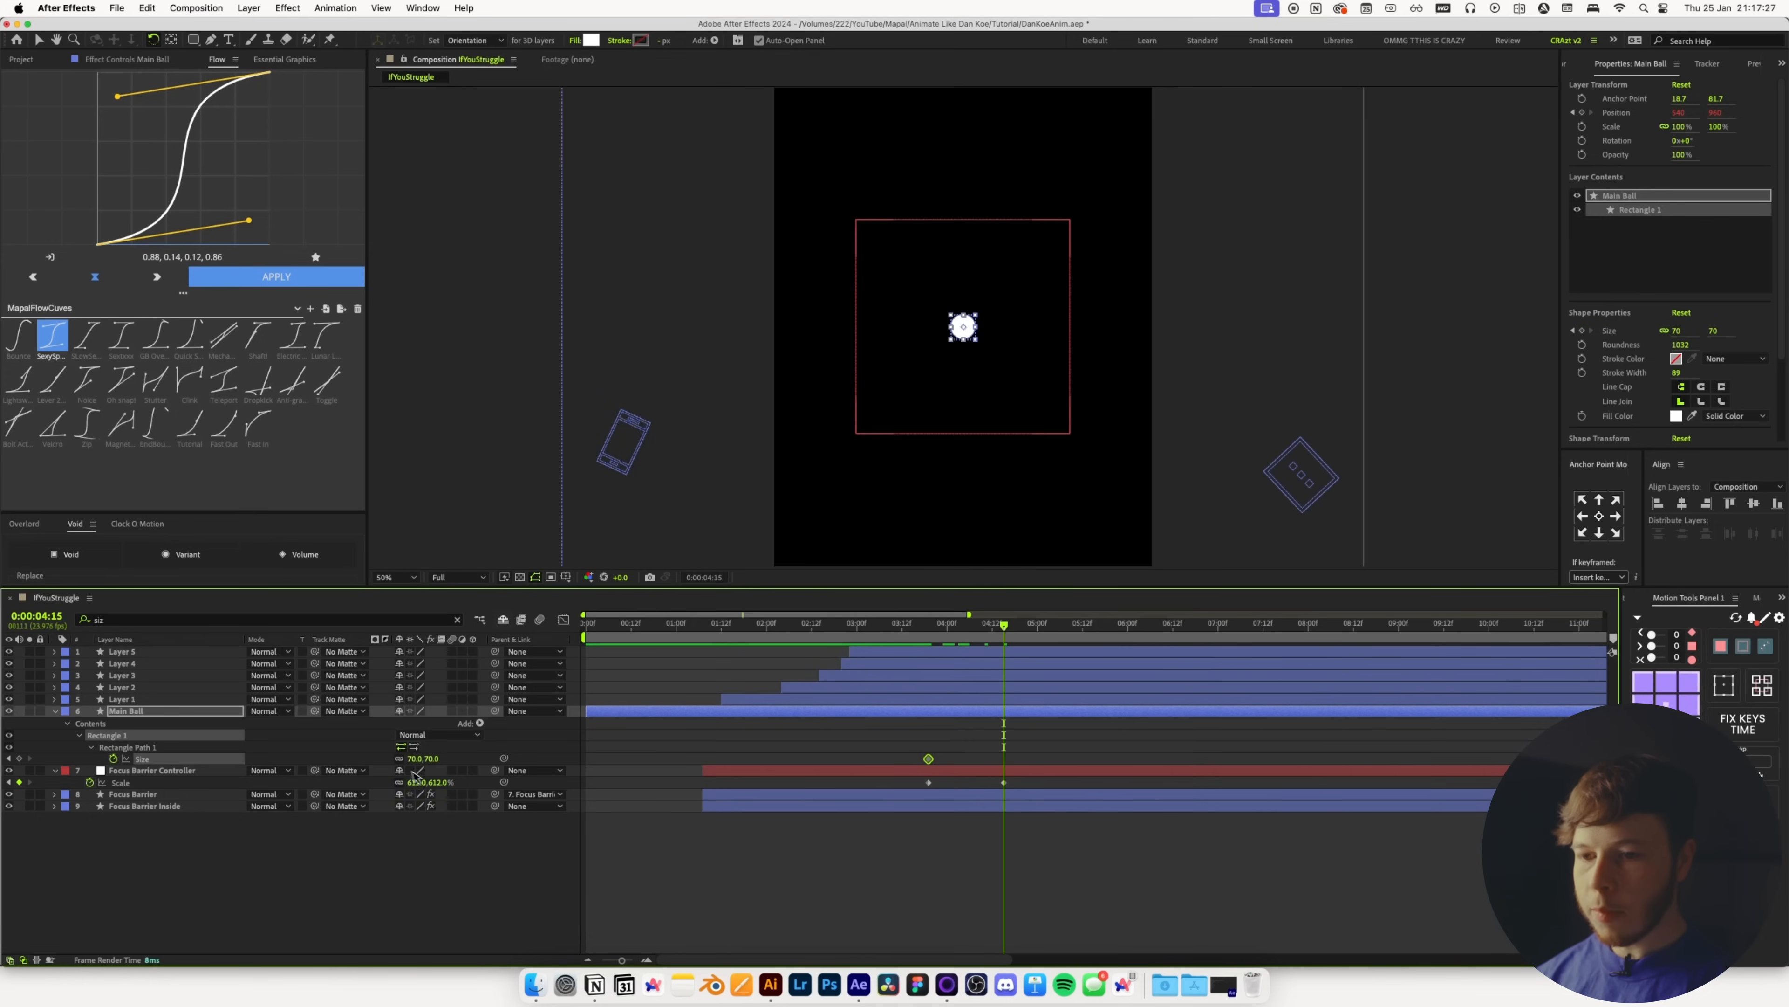
{"action": "left_click_drag", "start_coordinate": [415, 759], "coordinate": [673, 746]}
{"action": "key", "text": "comma"}
Apply the 0.88, 0.14, 0.12, 0.86 ease curve to the ball's Size and barrier's Scale keyframes, and preview from 0:00:03:03
{"action": "left_click_drag", "start_coordinate": [1024, 762], "coordinate": [921, 789]}
{"action": "left_click", "coordinate": [238, 279]}
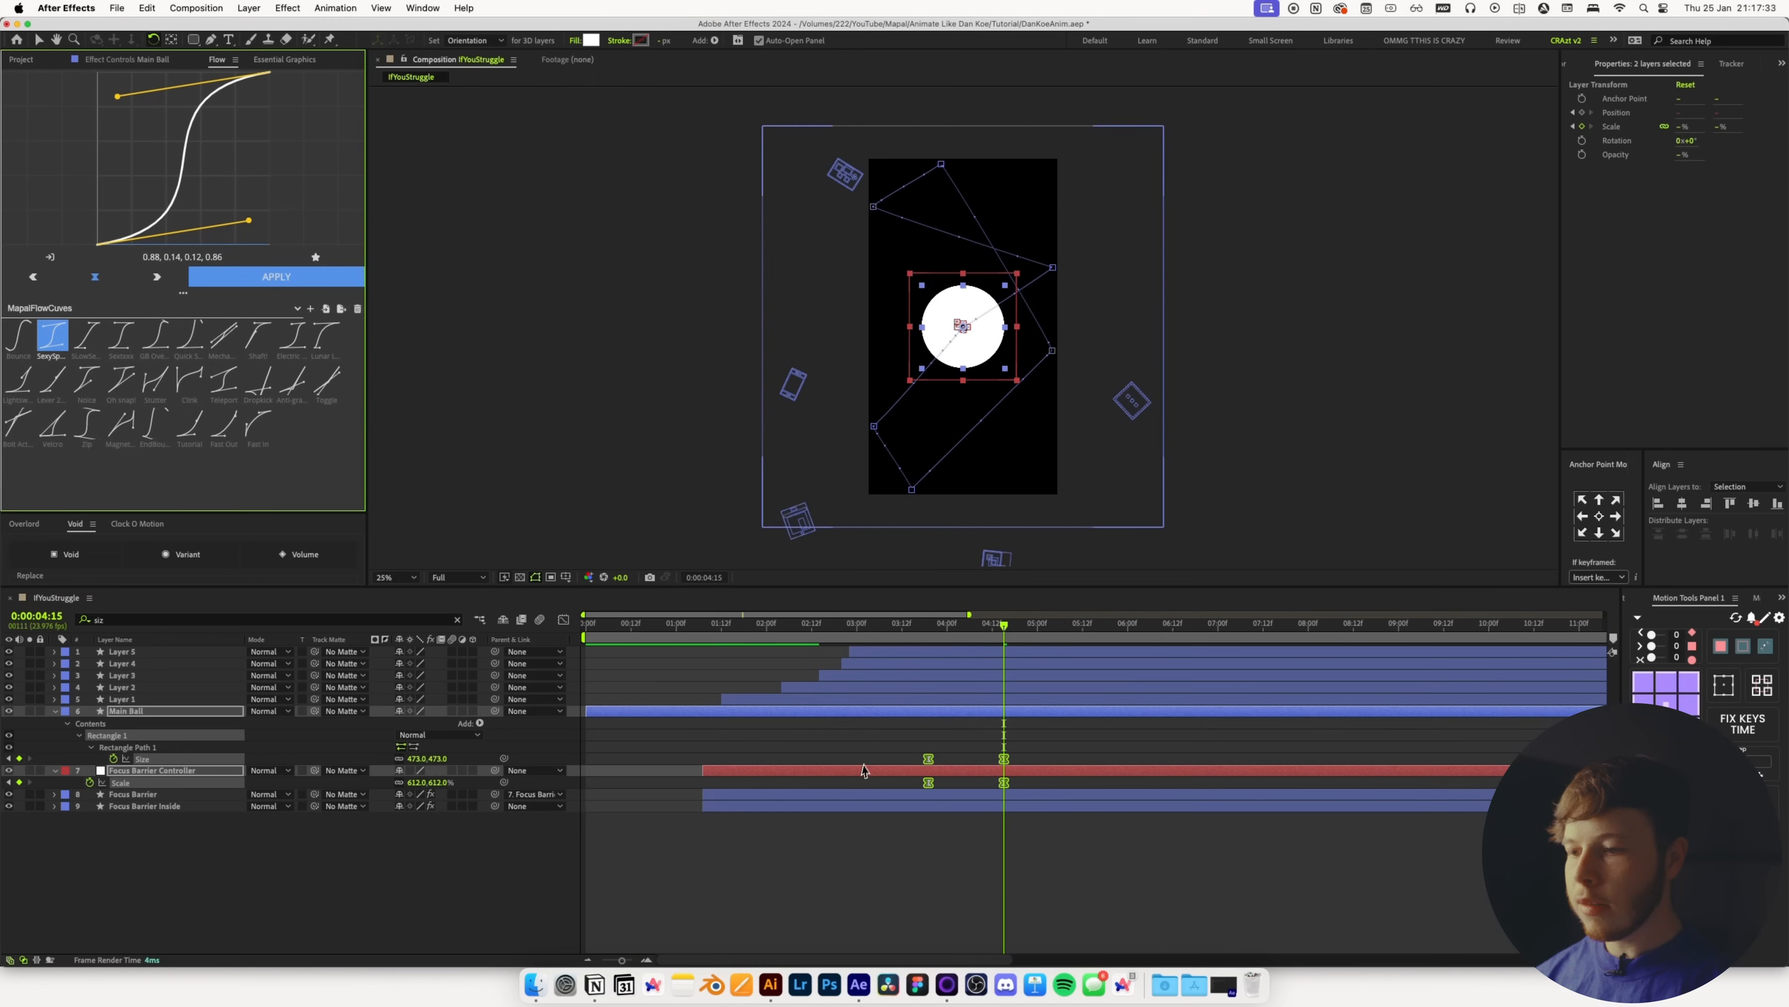
{"action": "key", "text": "F2"}
{"action": "left_click", "coordinate": [870, 624]}
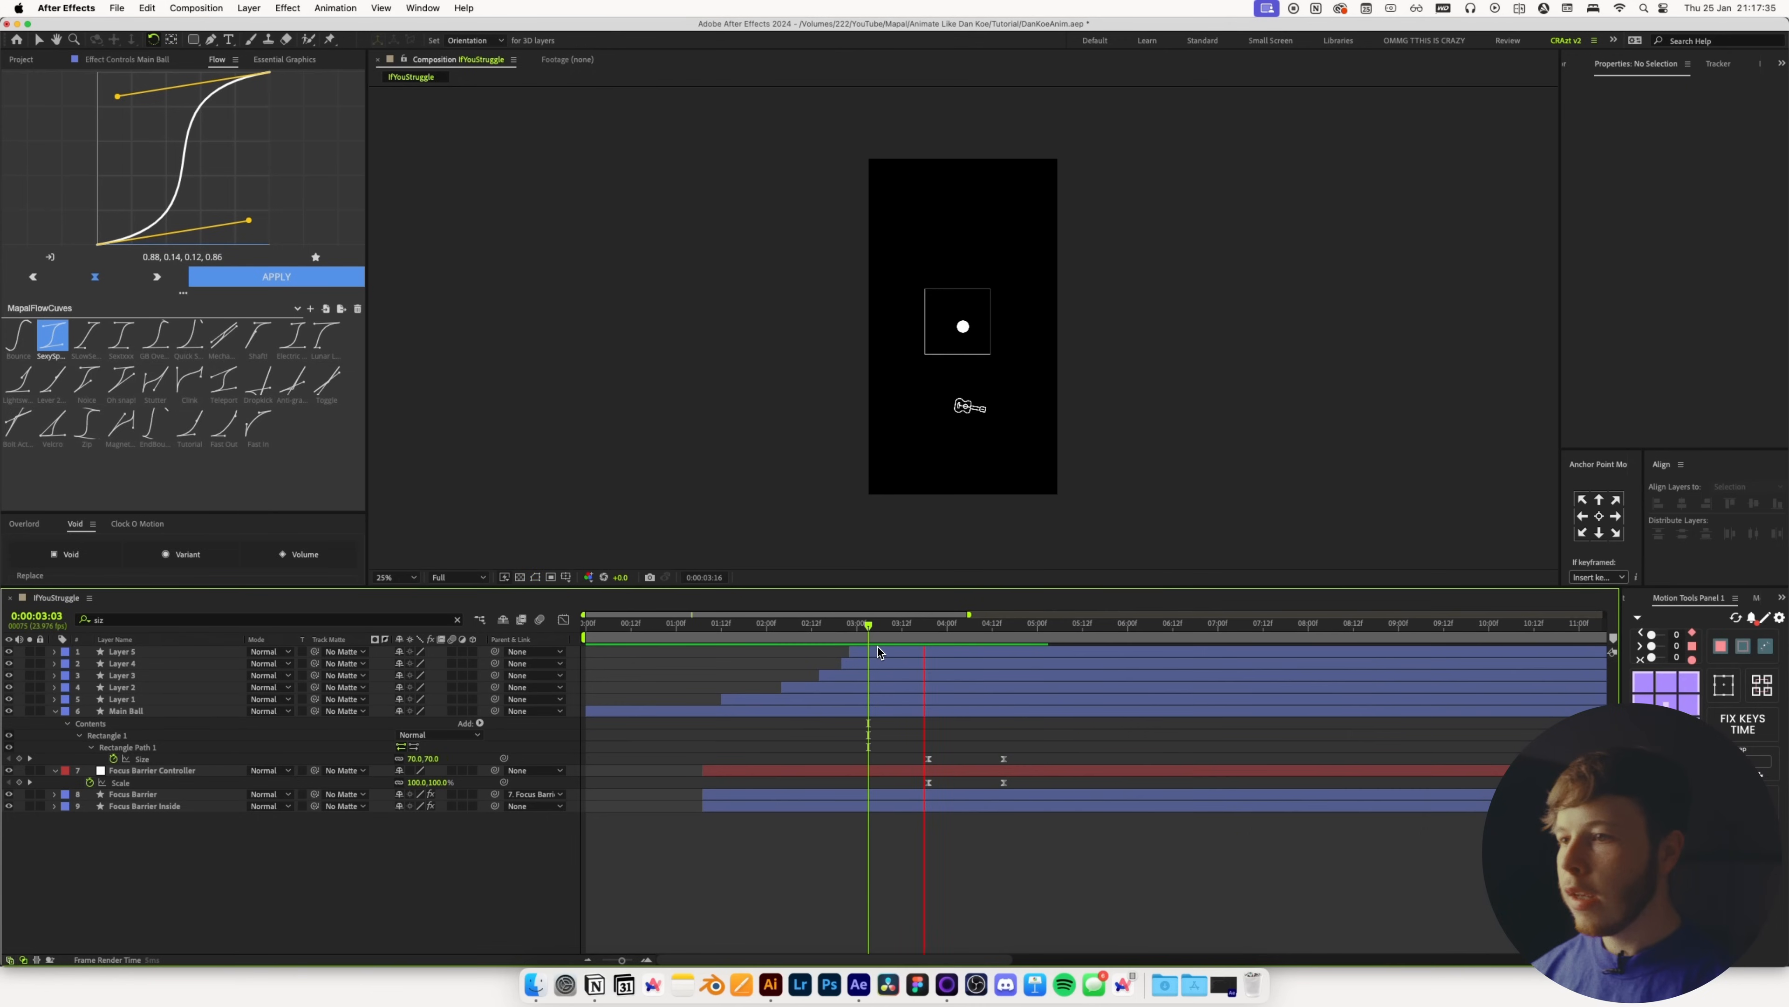
{"action": "key", "text": "space"}
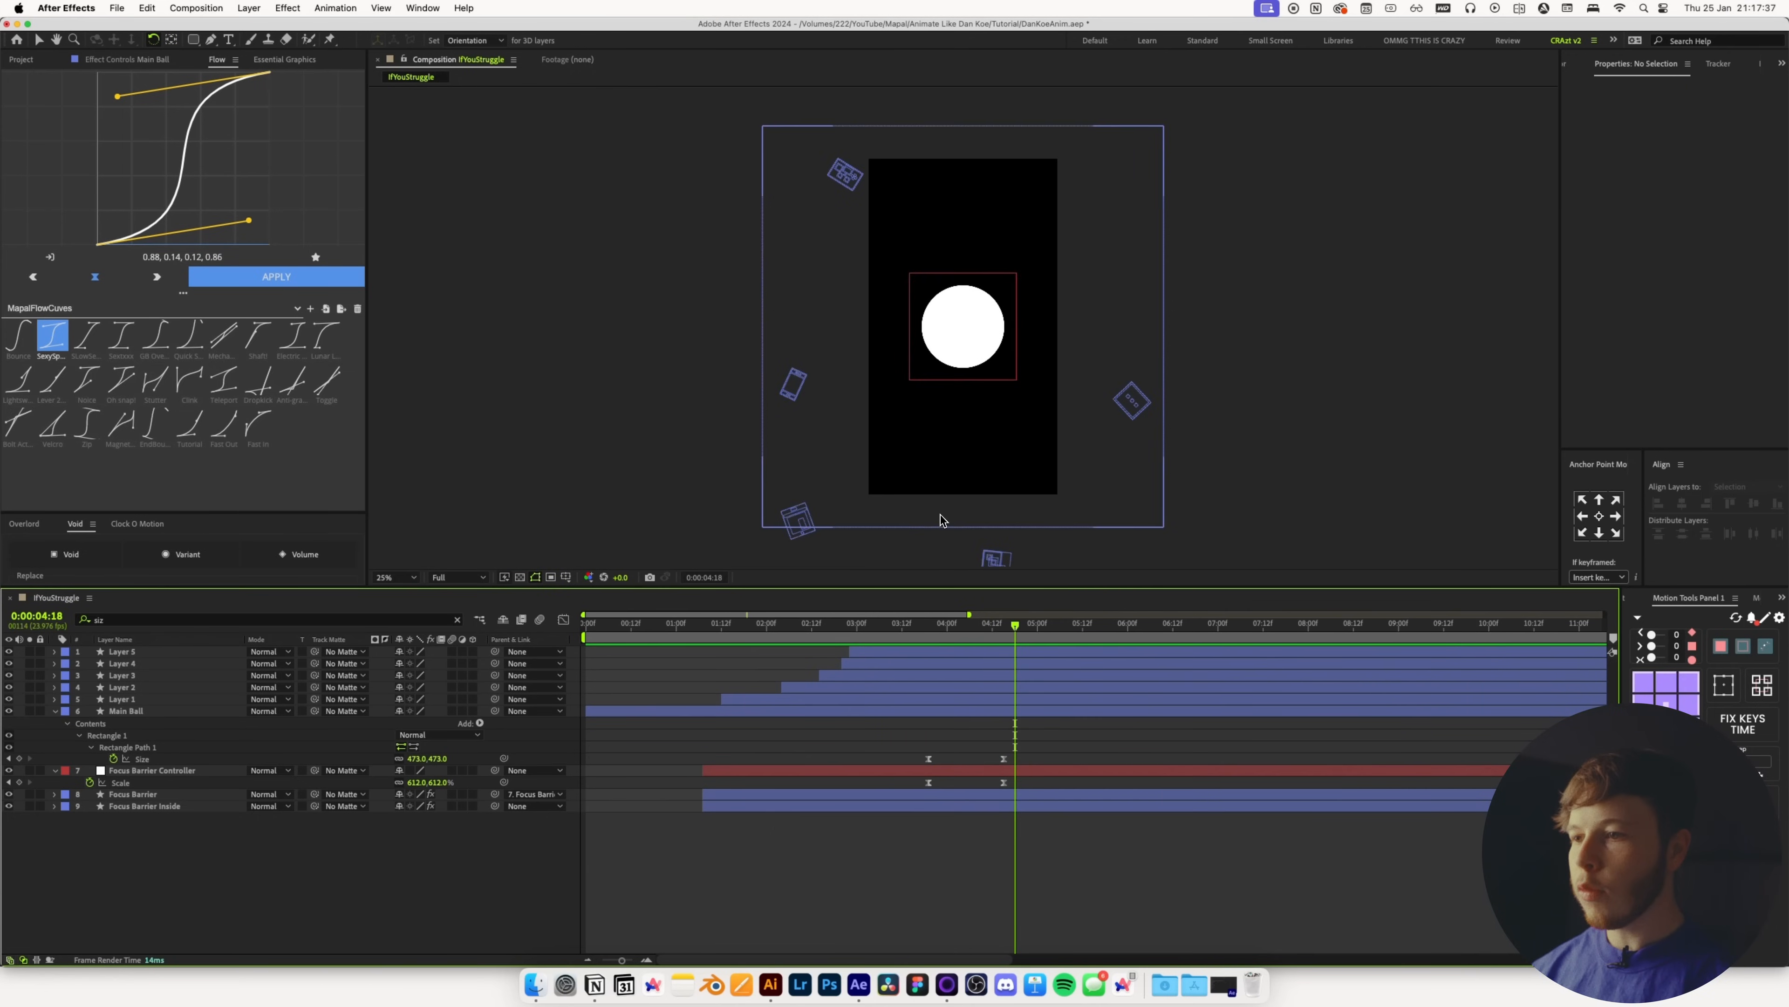
{"action": "left_click", "coordinate": [1016, 771]}
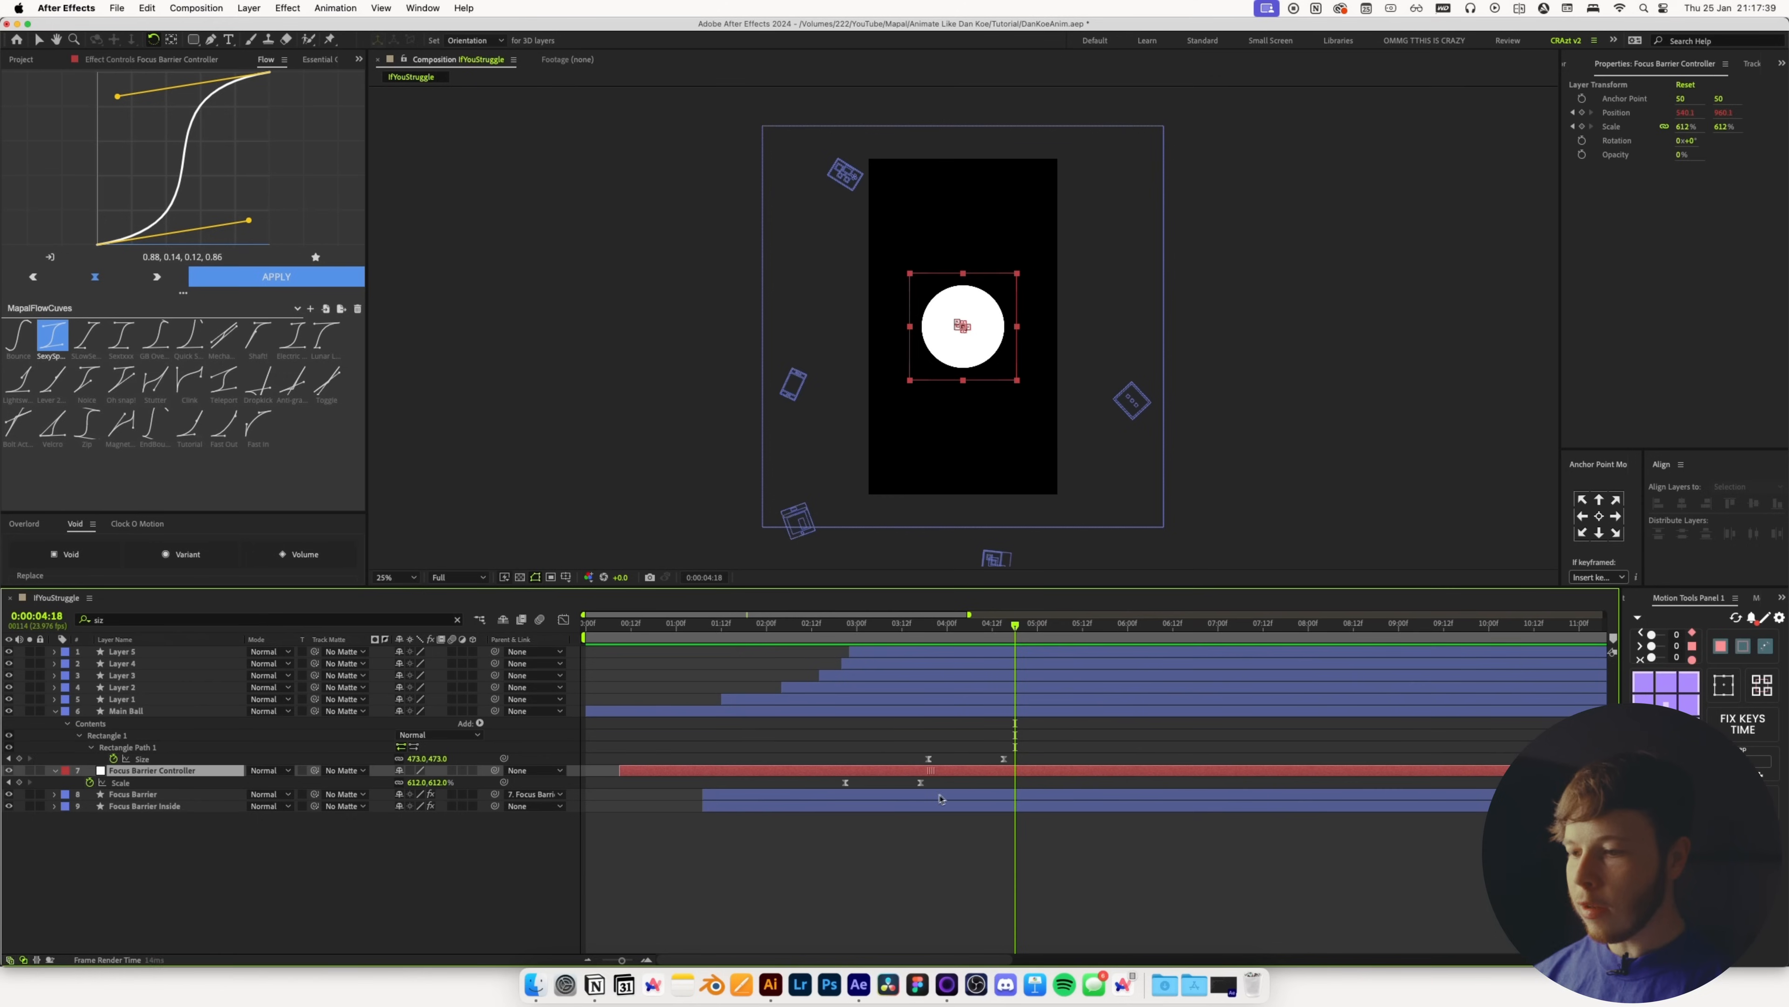
{"action": "key", "text": "super+z"}
{"action": "key", "text": "super+z"}
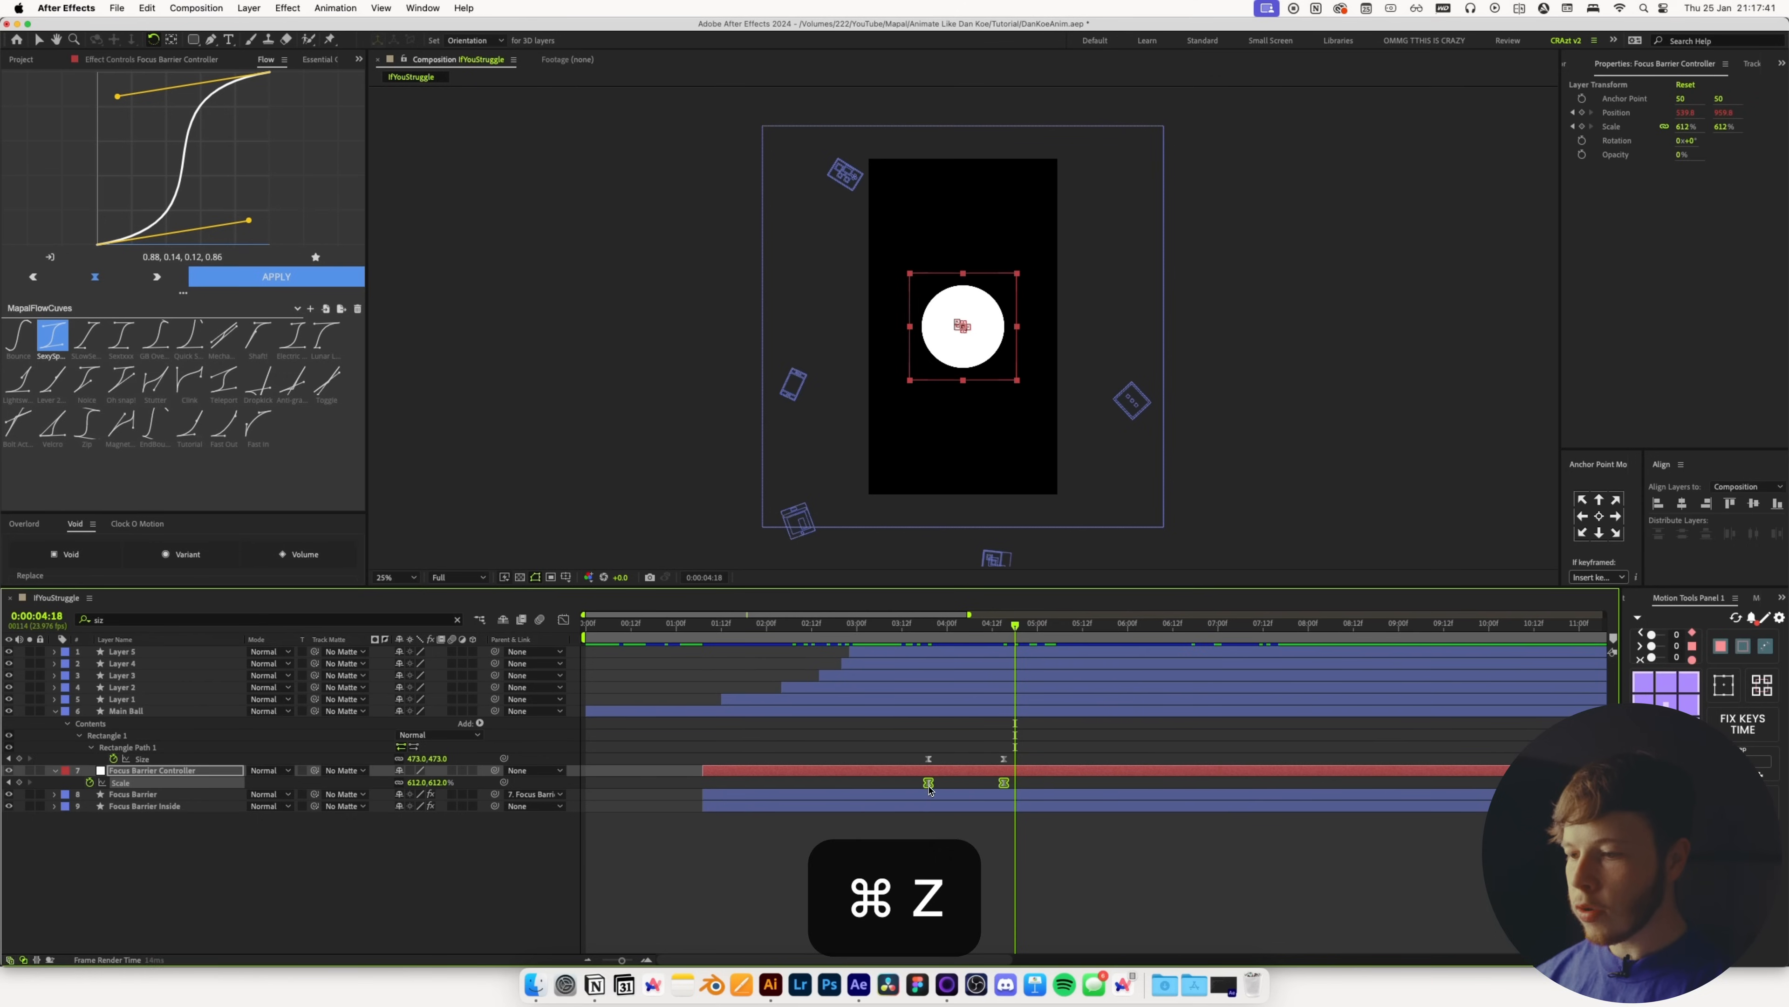
Shift both Focus Barrier Controller Scale keyframes about three frames earlier than the ball's Size keyframes, and save the project
{"action": "left_click_drag", "start_coordinate": [929, 785], "coordinate": [917, 785]}
{"action": "key", "text": "F2"}
{"action": "key", "text": "super+s"}
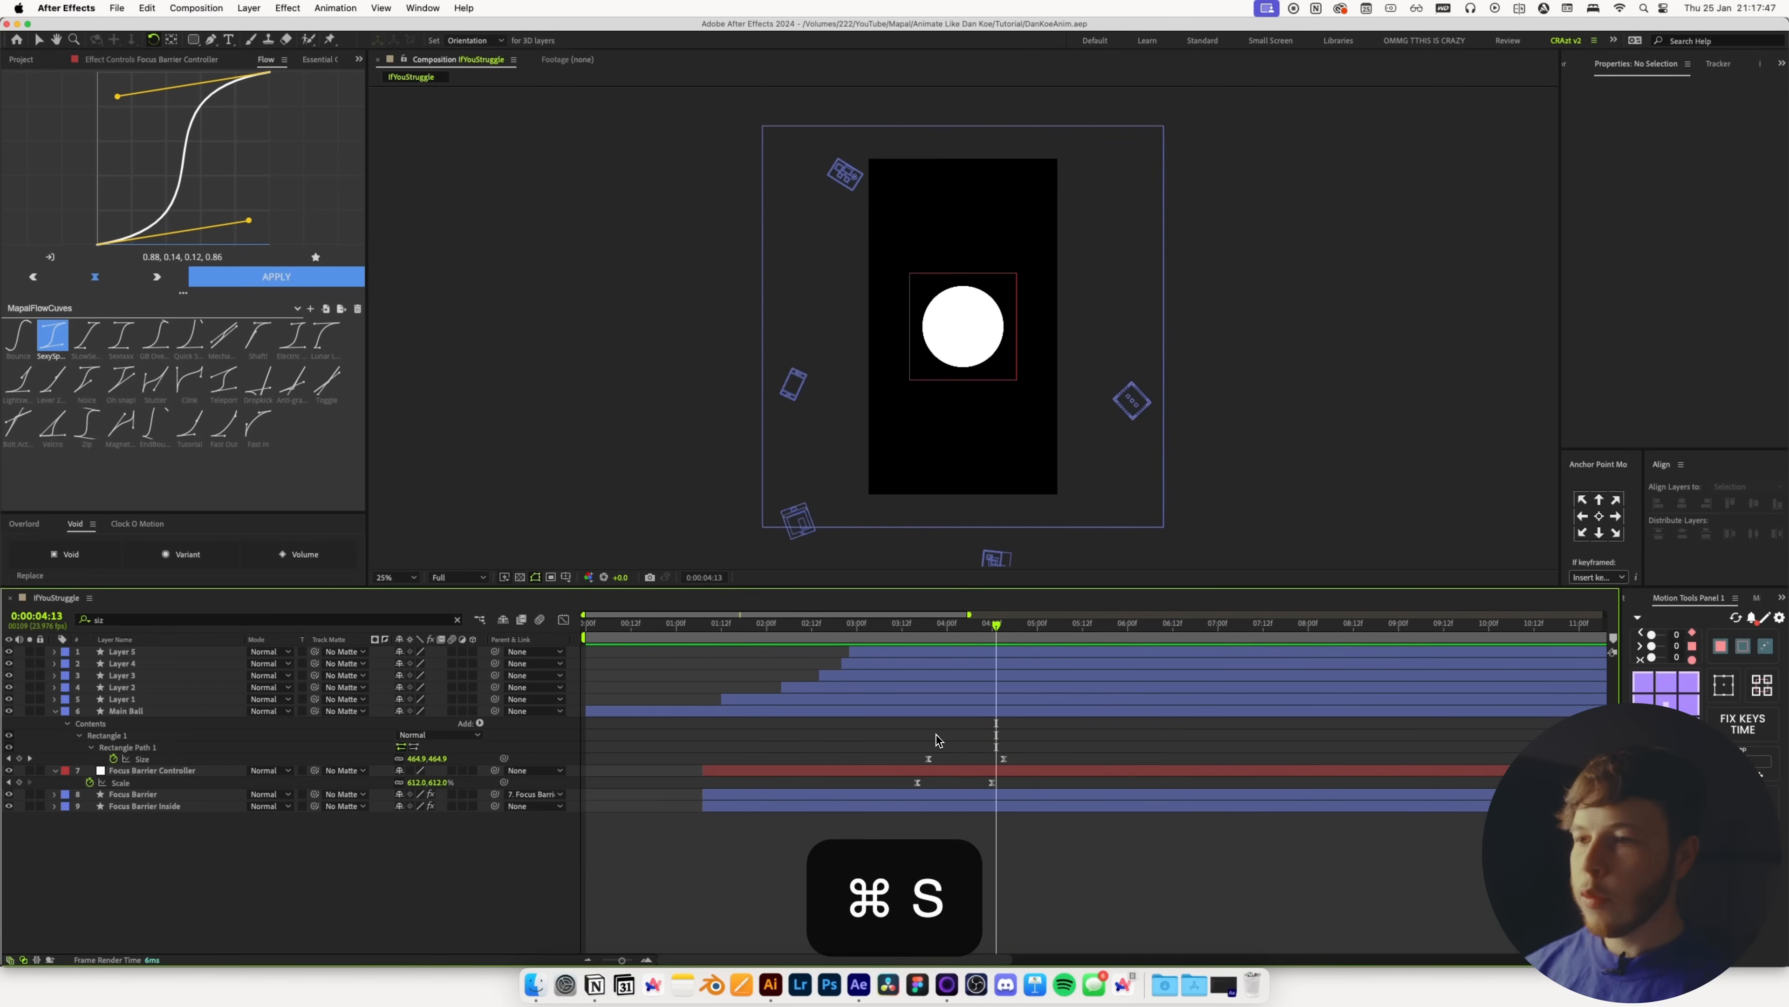
Switch to Adobe Illustrator, bring up the noun-crack-bulb-6409812.svg document, and ungroup the cracked bulb artwork
{"action": "key", "text": "super+Tab"}
{"action": "key", "text": "super+Tab"}
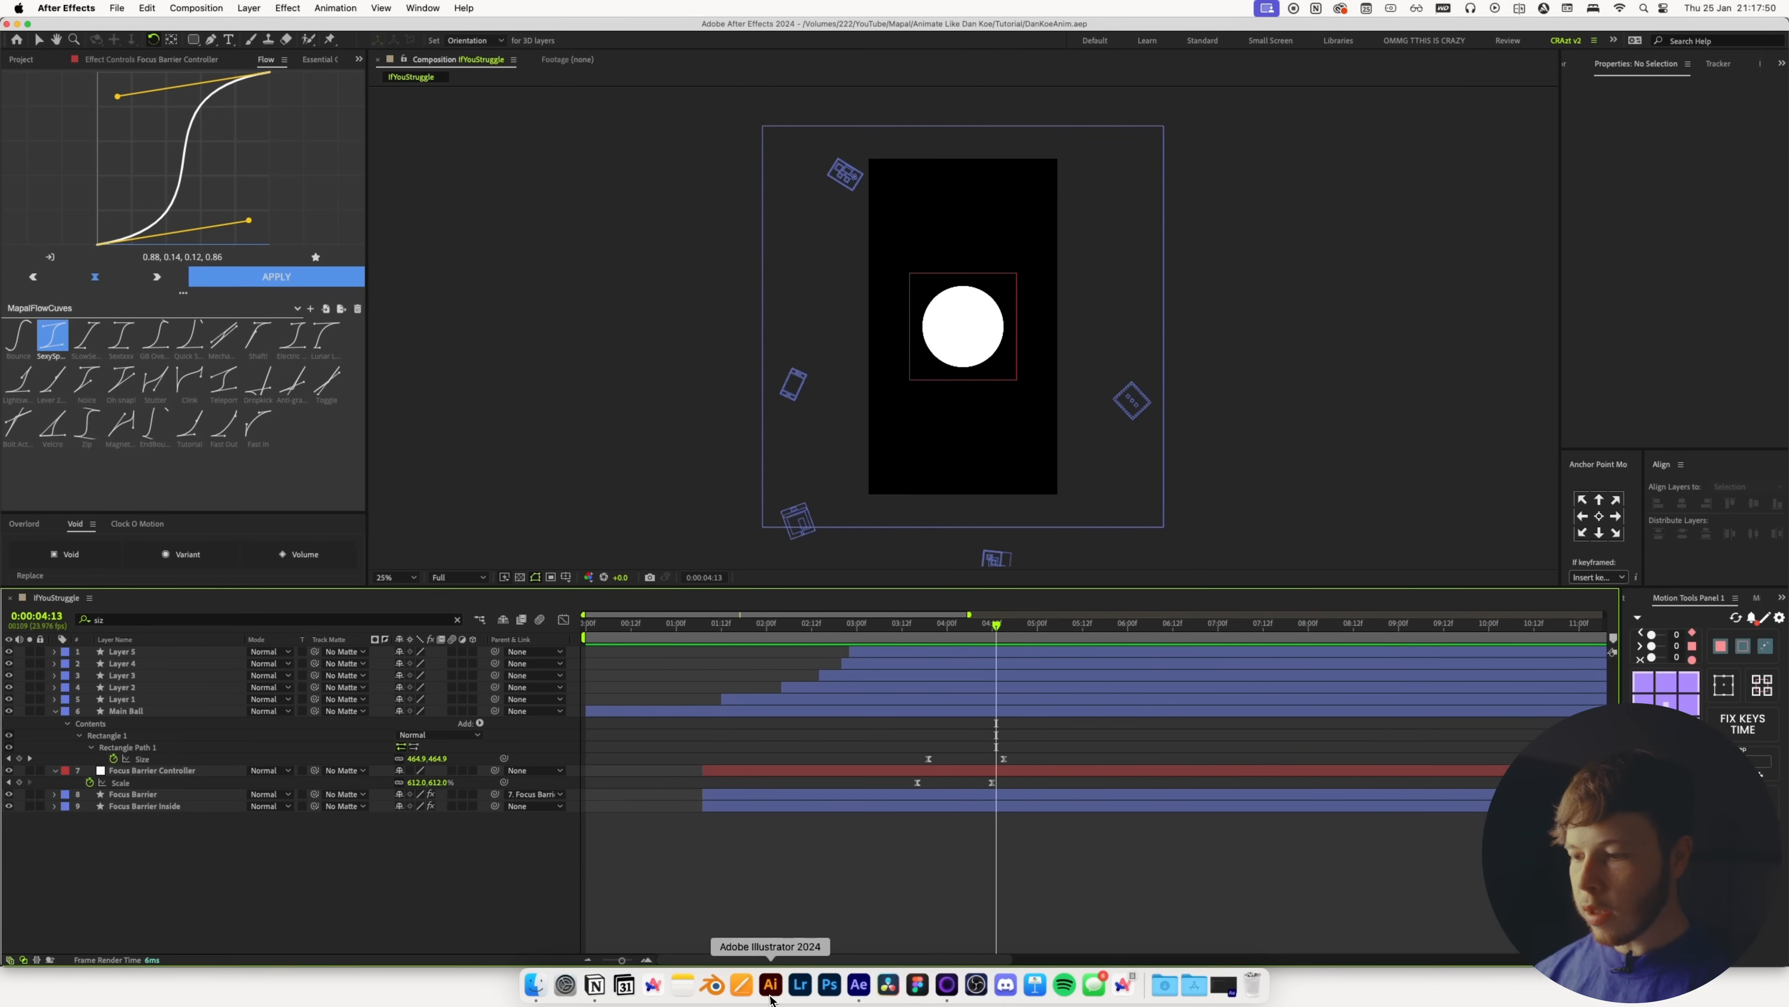
{"action": "left_click", "coordinate": [772, 987]}
{"action": "left_click", "coordinate": [1043, 51]}
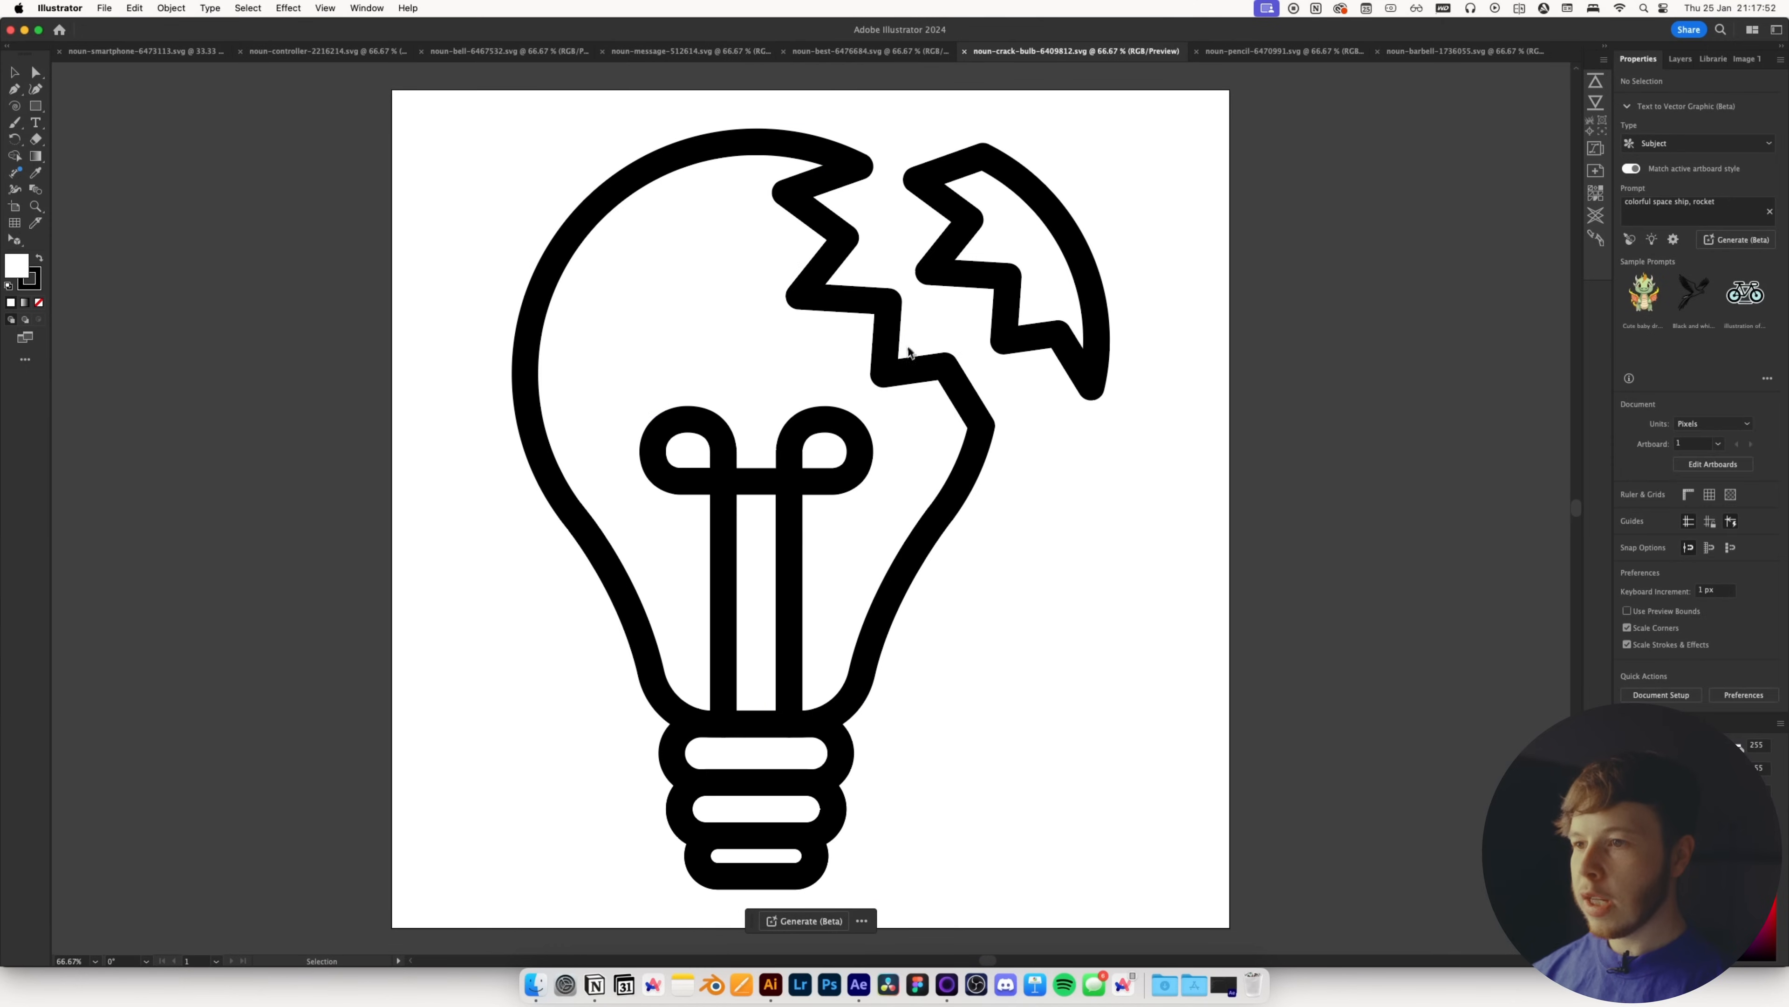
{"action": "left_click", "coordinate": [899, 371]}
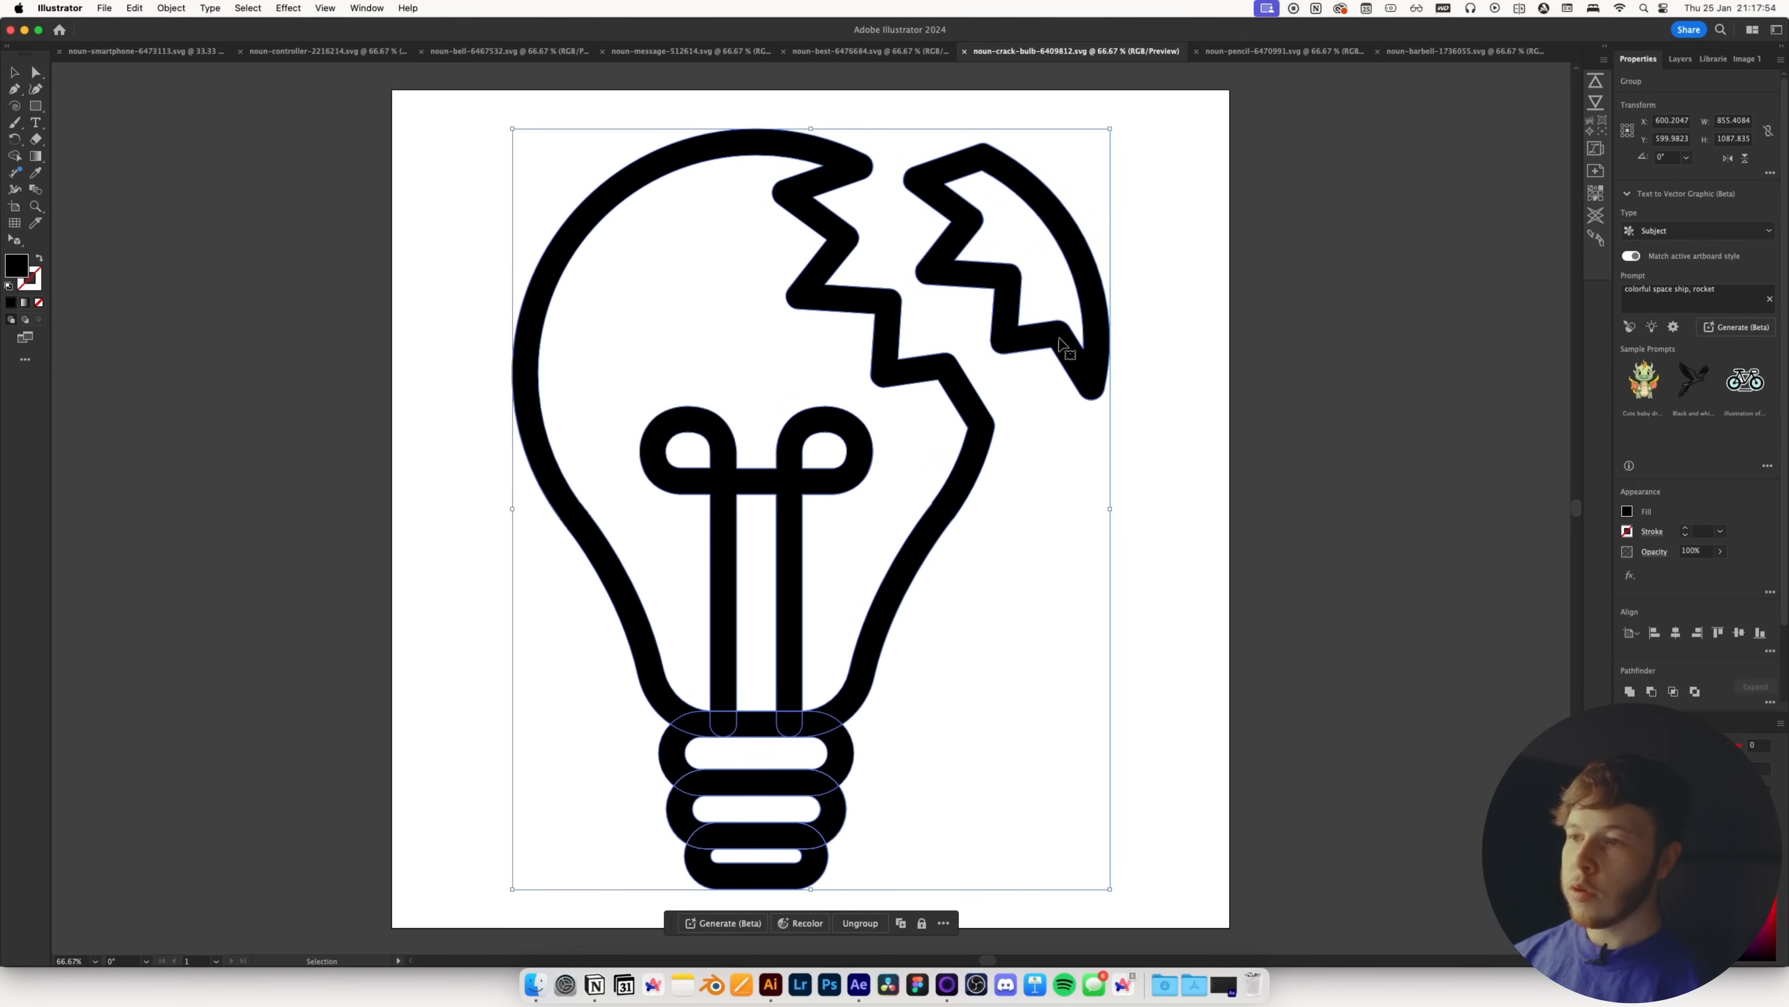
{"action": "right_click", "coordinate": [1064, 345]}
{"action": "left_click", "coordinate": [1117, 546]}
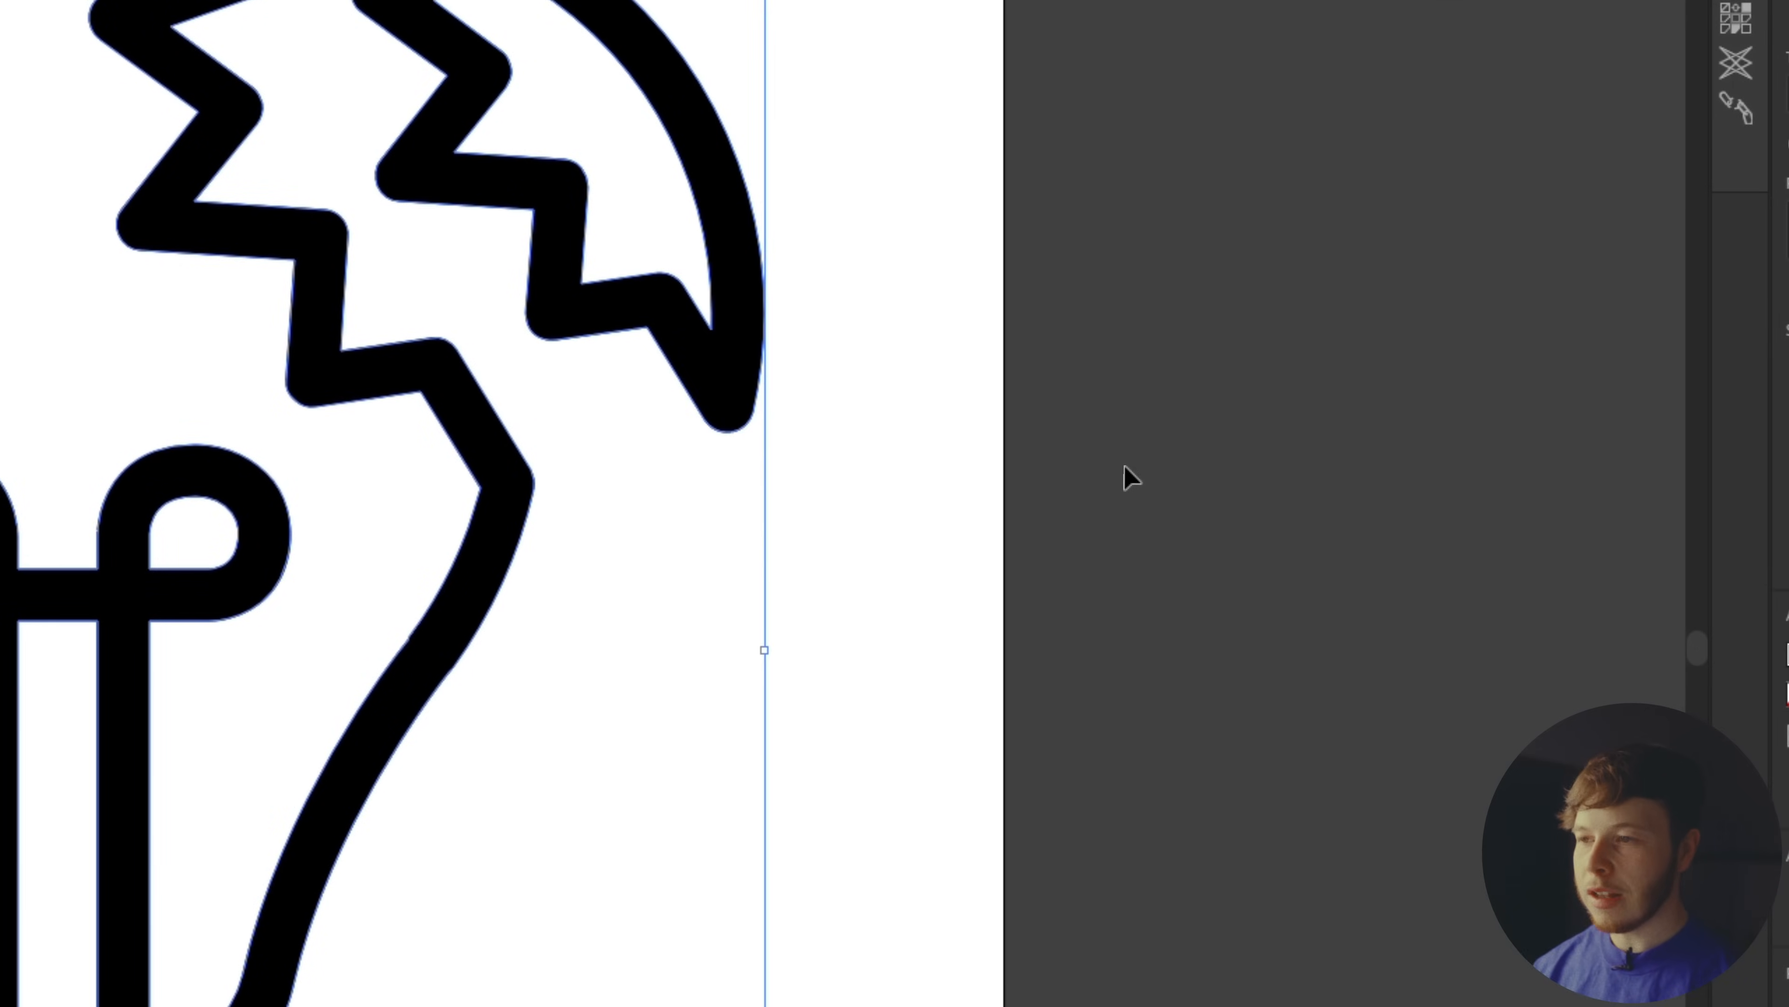
Group the paths of the main bulb body, leaving the broken-off glass shard as a separate object
{"action": "left_click", "coordinate": [1125, 466]}
{"action": "left_click", "coordinate": [539, 186]}
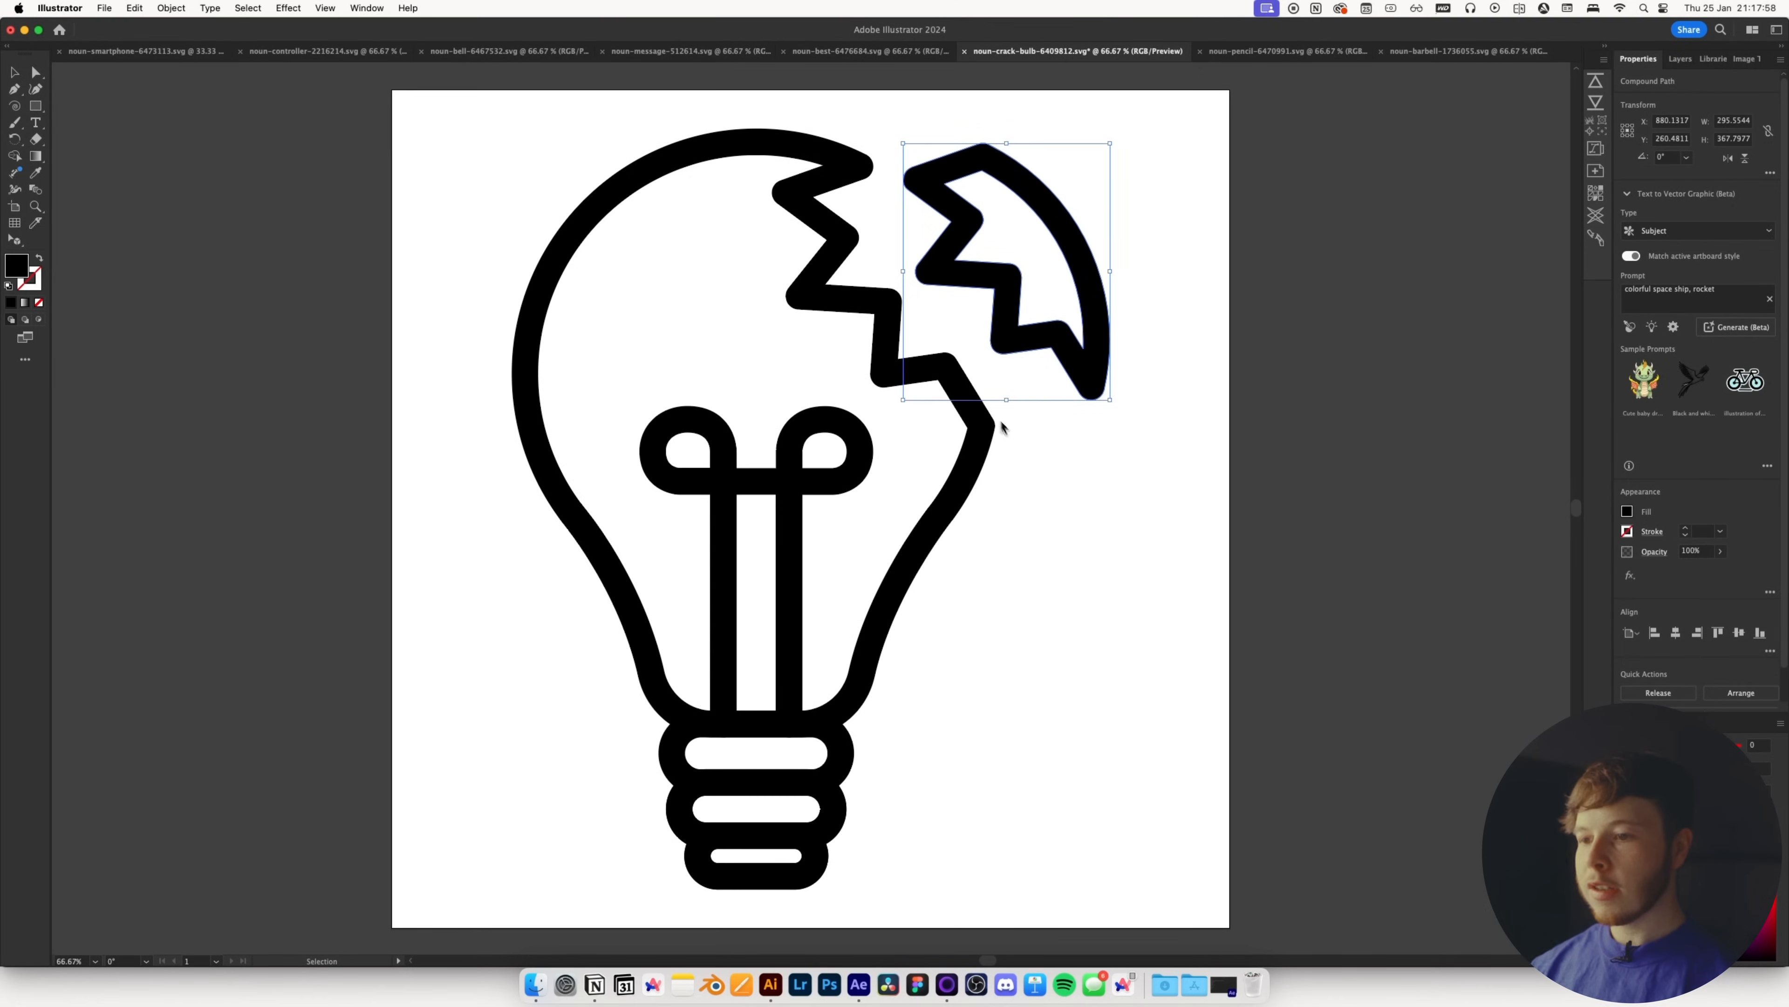
{"action": "left_click", "coordinate": [1170, 532]}
{"action": "left_click_drag", "start_coordinate": [784, 594], "coordinate": [782, 590]}
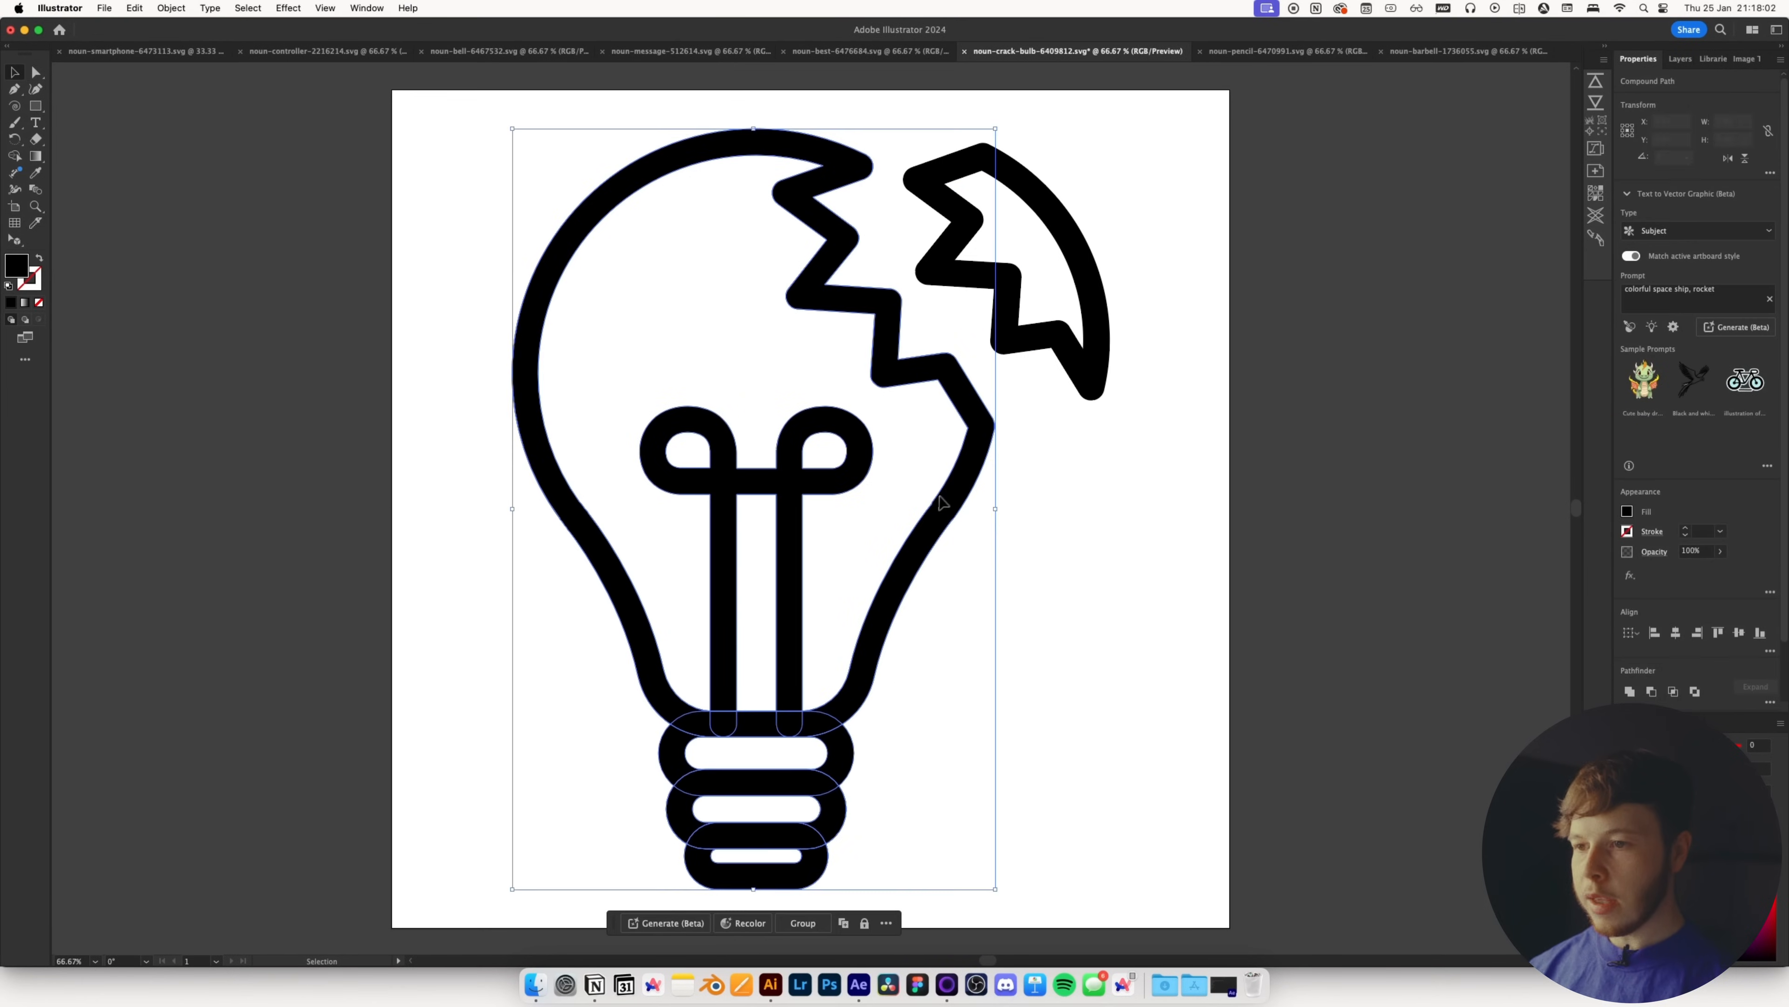
{"action": "key", "text": "super+g"}
Transfer the bulb body group and the separate glass shard into the IfYouStruggle composition in After Effects as shape layers
{"action": "left_click", "coordinate": [472, 757]}
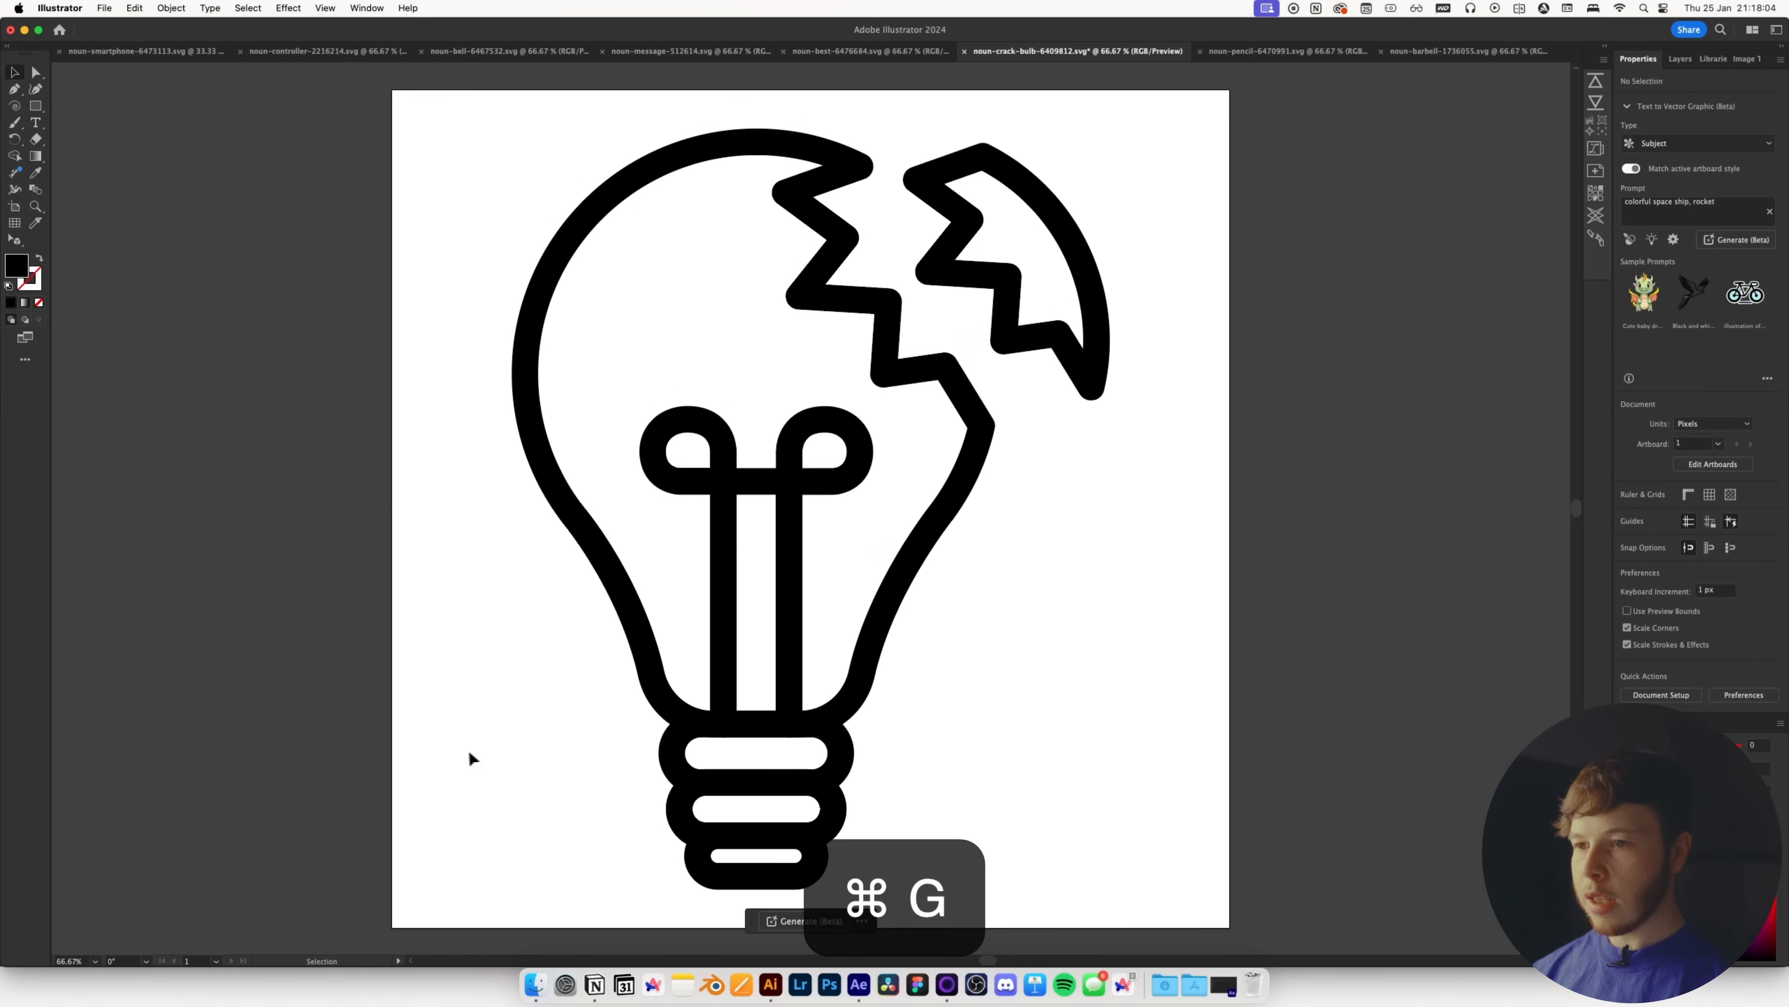
{"action": "key", "text": "super+a"}
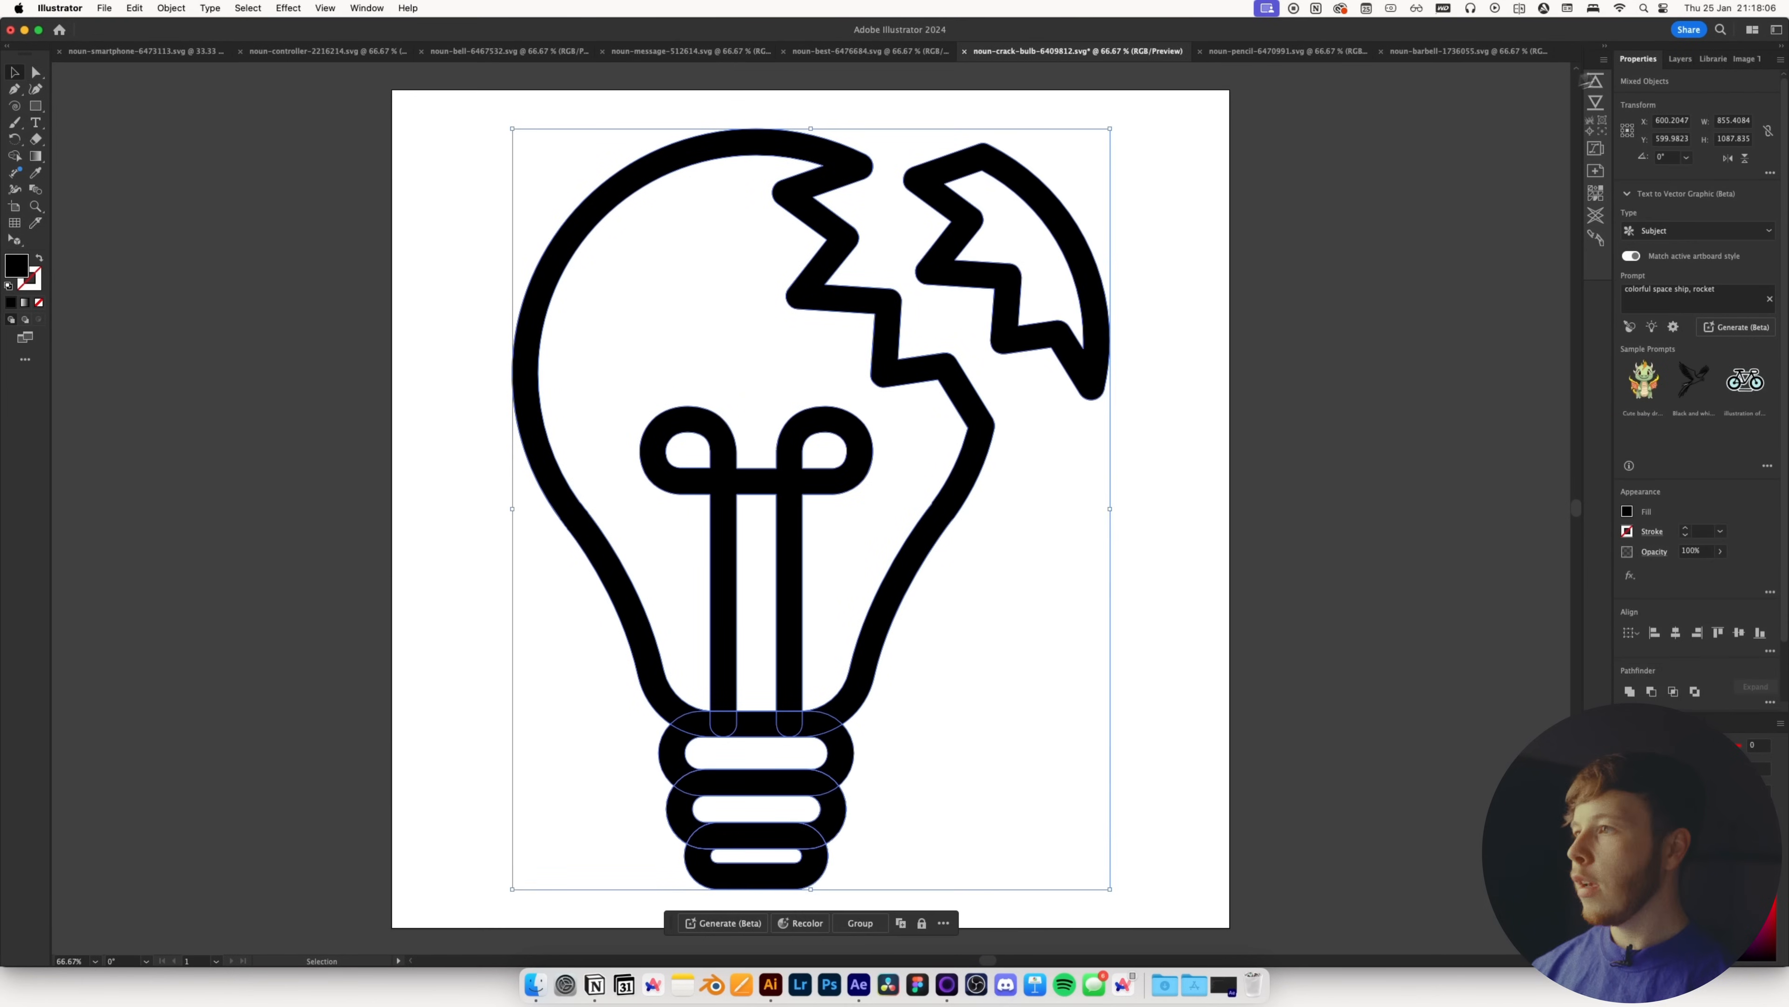
{"action": "left_click", "coordinate": [1596, 87]}
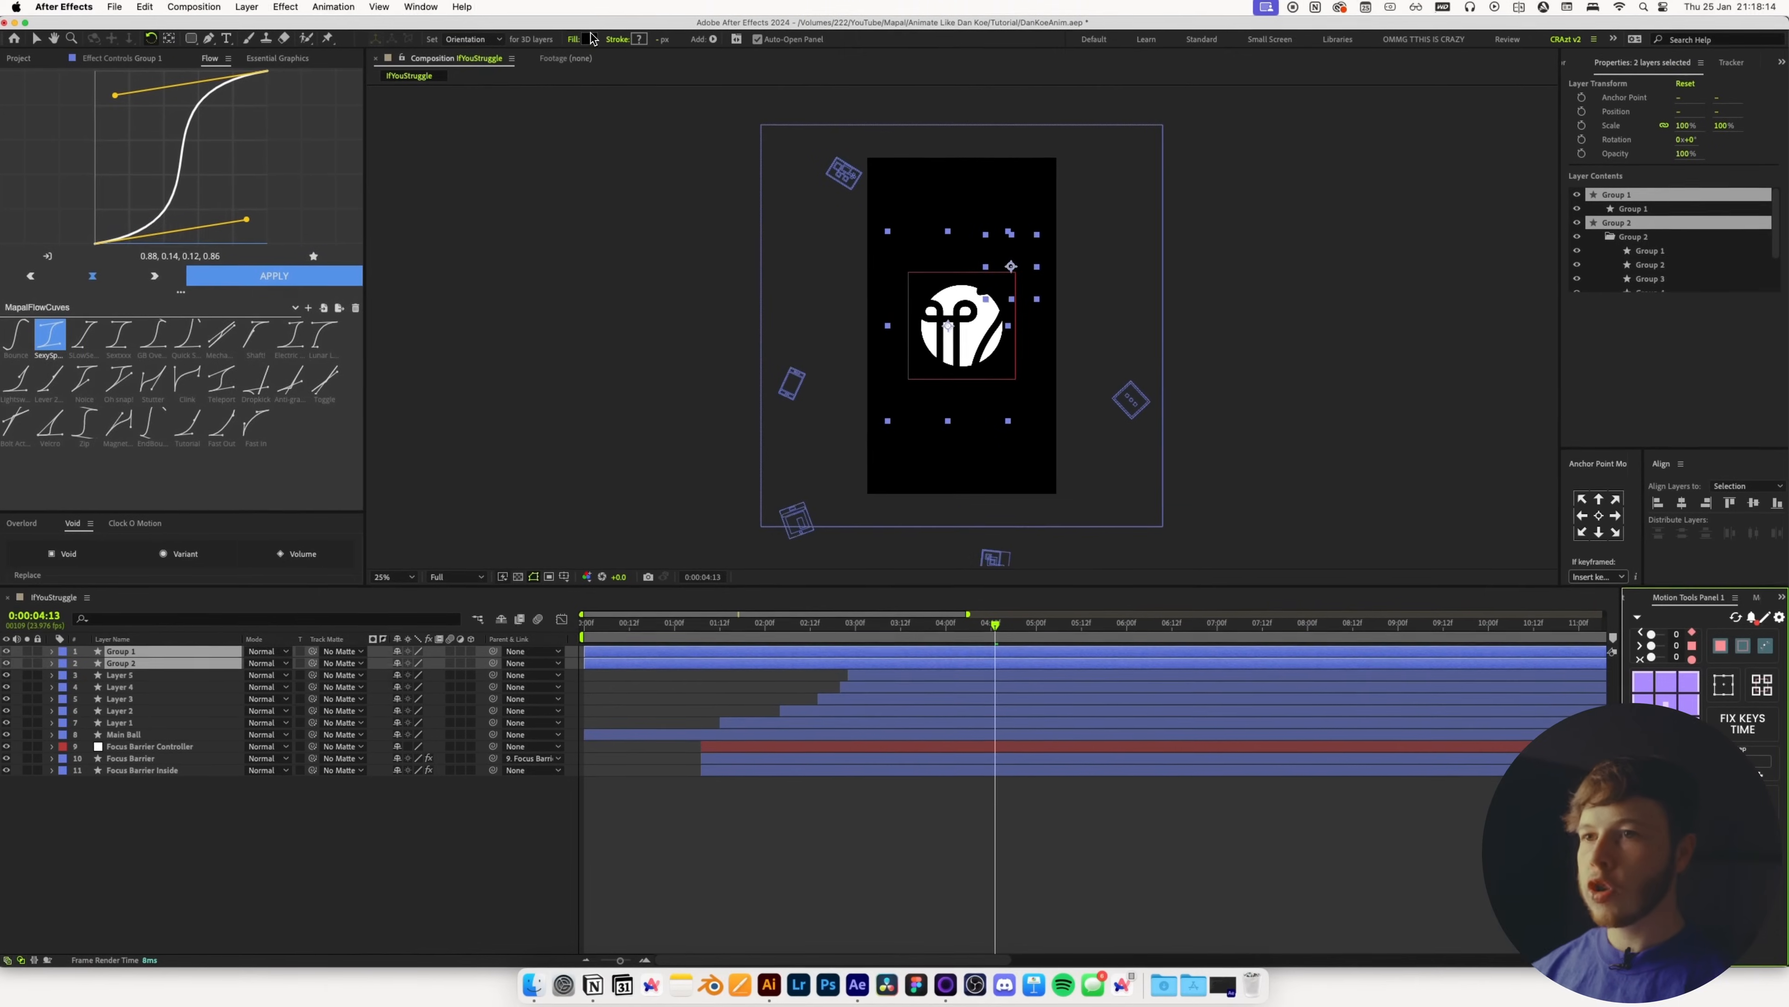
Set the fill of the imported Group 1 and Group 2 bulb layers to white, FFFFFF
{"action": "left_click", "coordinate": [591, 40]}
{"action": "left_click_drag", "start_coordinate": [925, 639], "coordinate": [840, 575]}
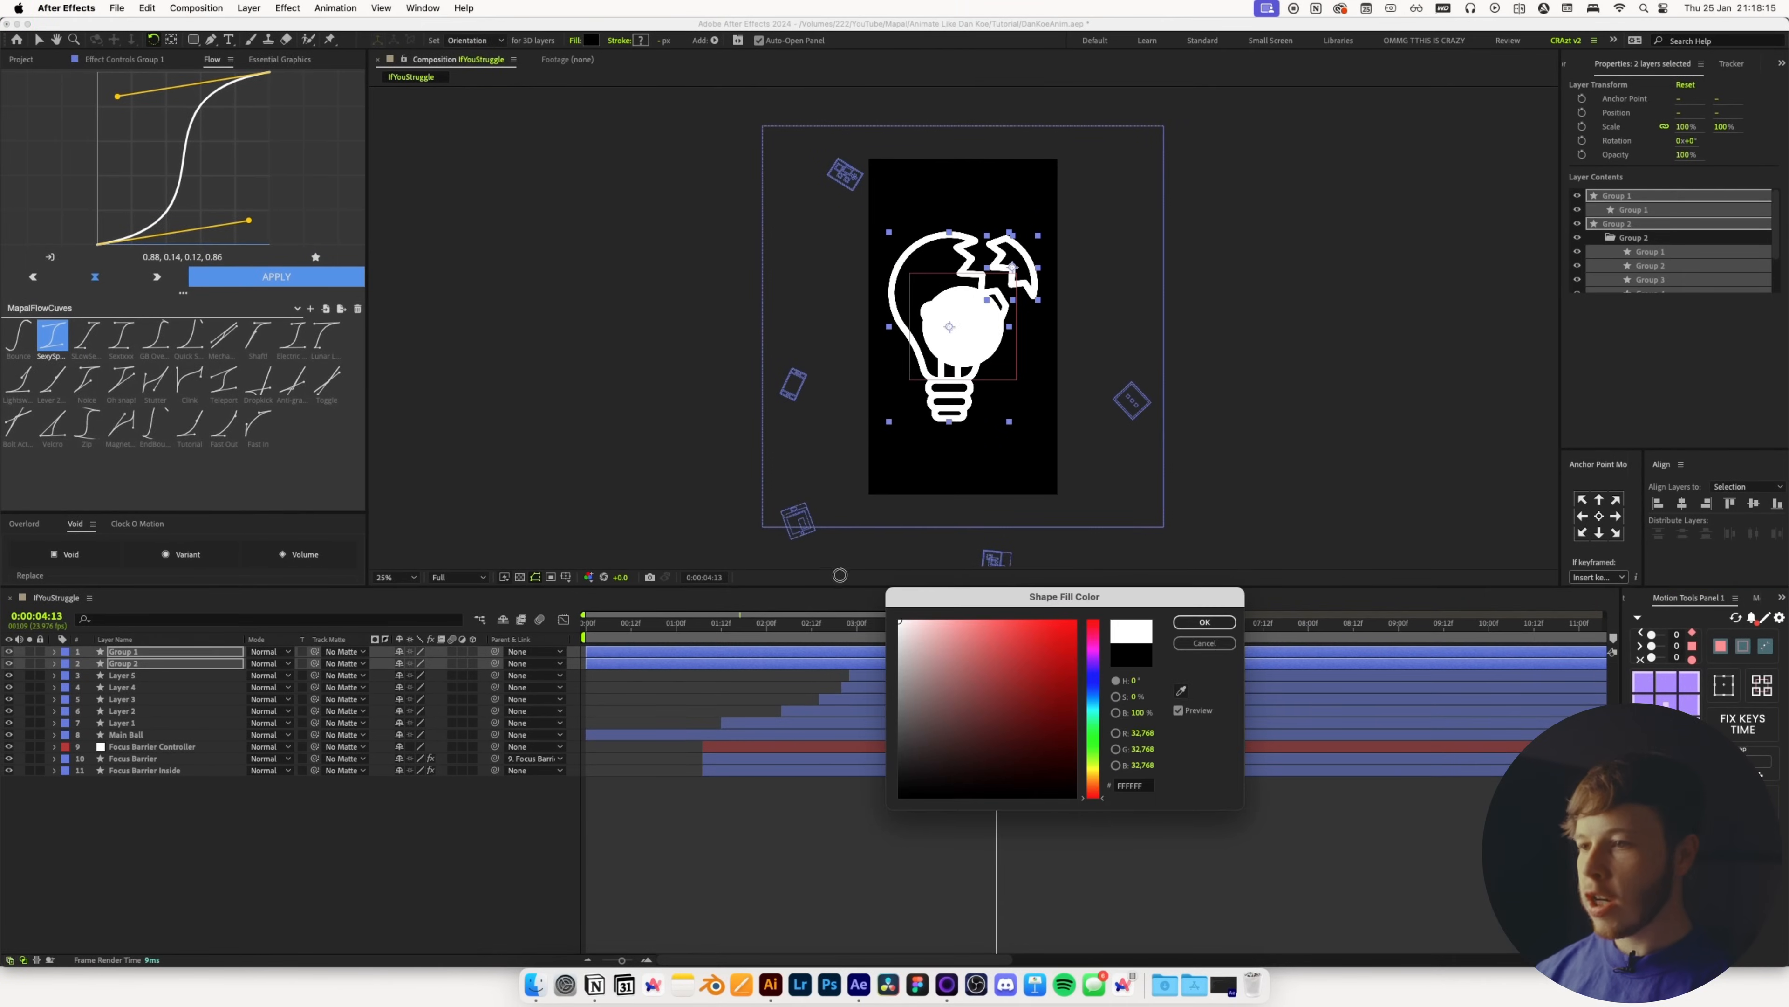
{"action": "left_click", "coordinate": [1201, 622]}
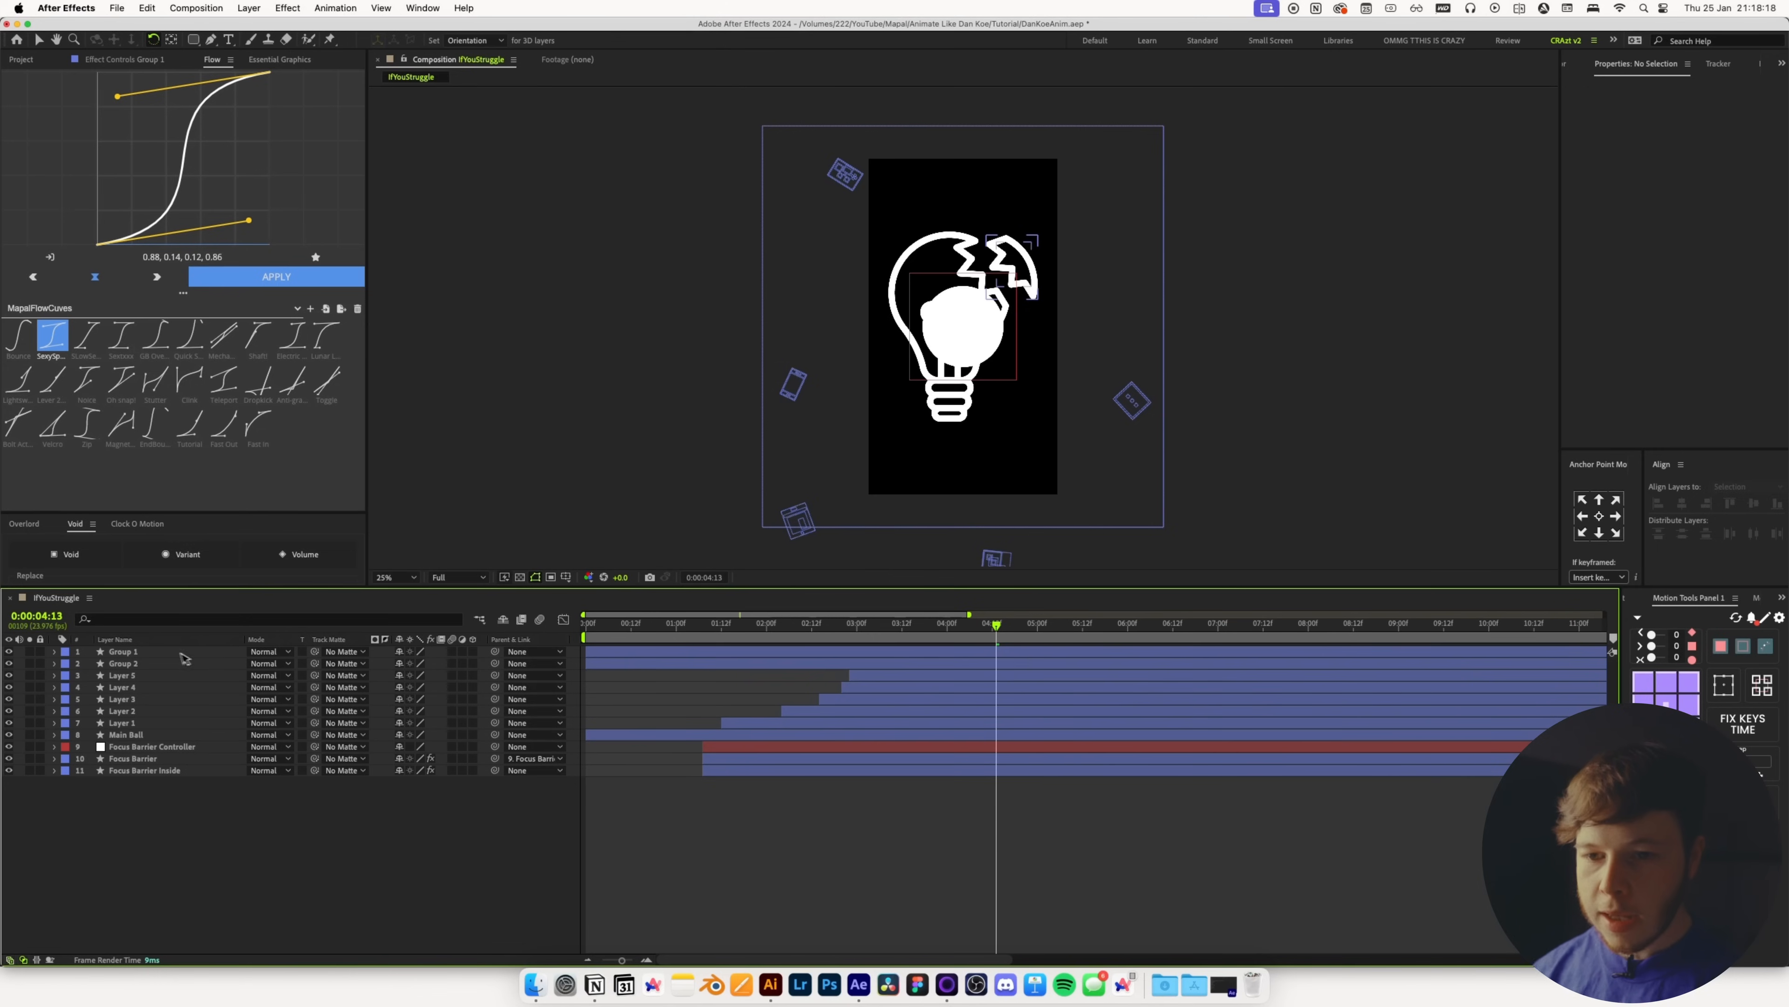
Label both bulb layers Green and add one null centred between them as their parent
{"action": "left_click", "coordinate": [128, 663]}
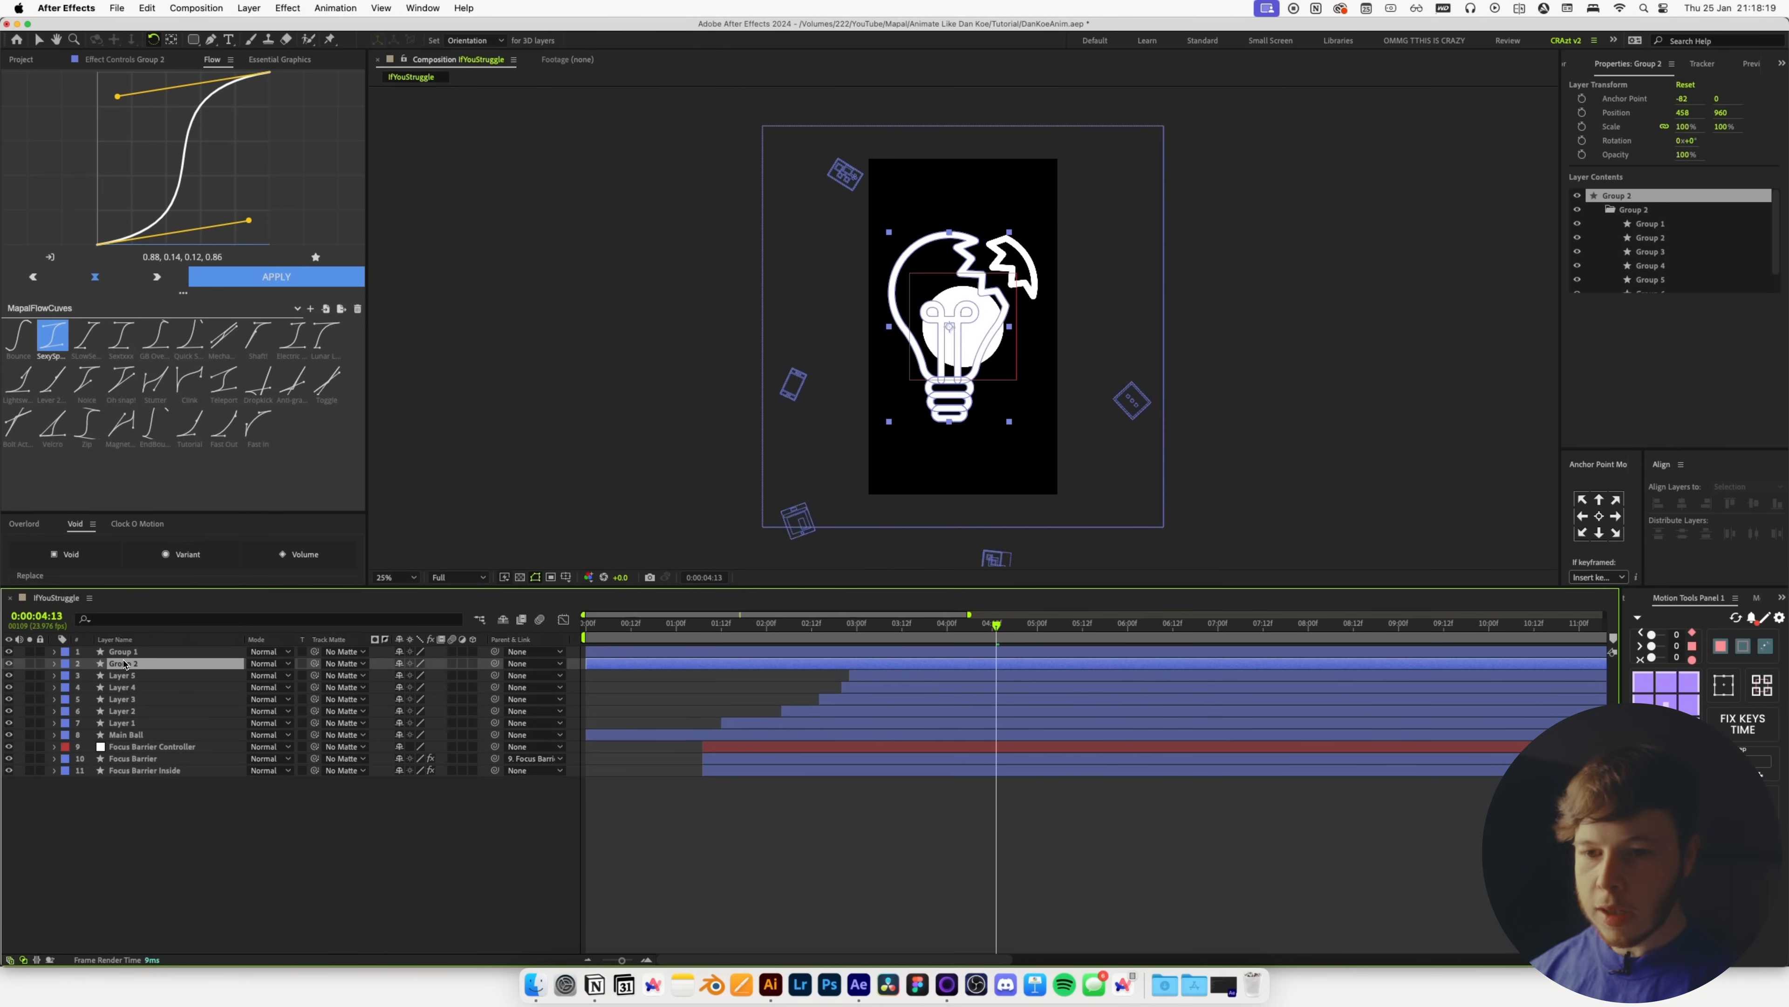
{"action": "left_click", "coordinate": [126, 652], "text": "shift"}
{"action": "left_click", "coordinate": [68, 661]}
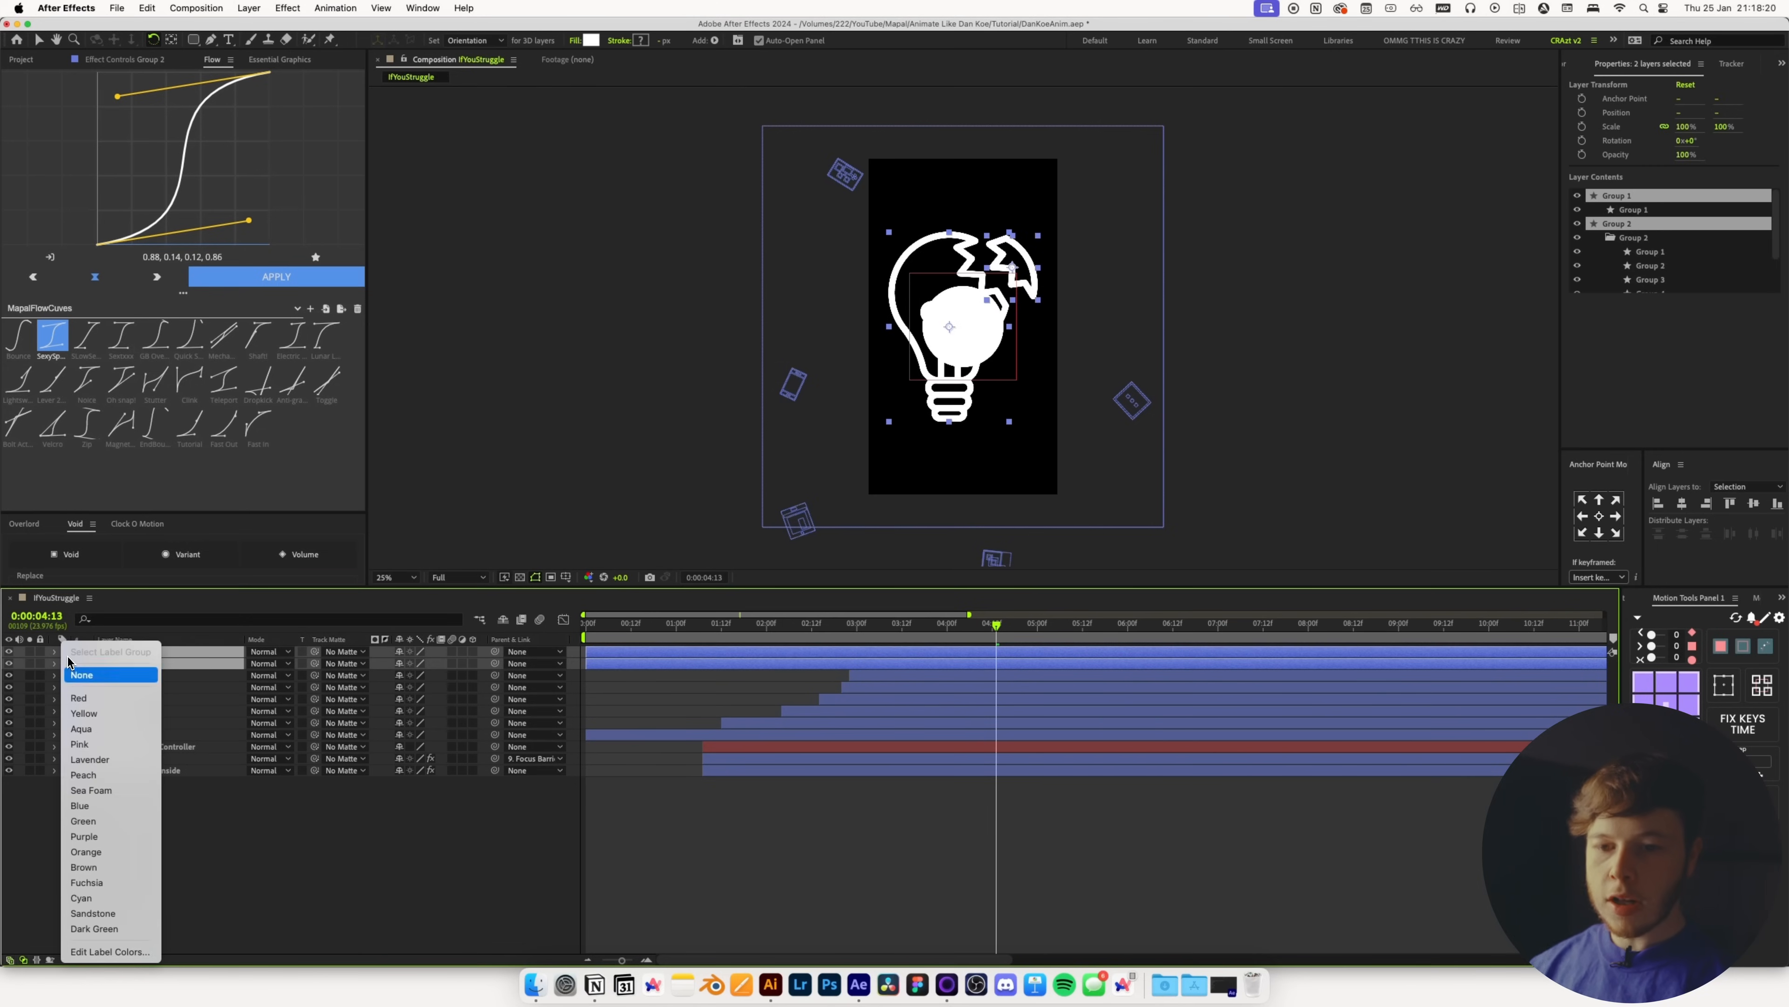
{"action": "left_click", "coordinate": [100, 822]}
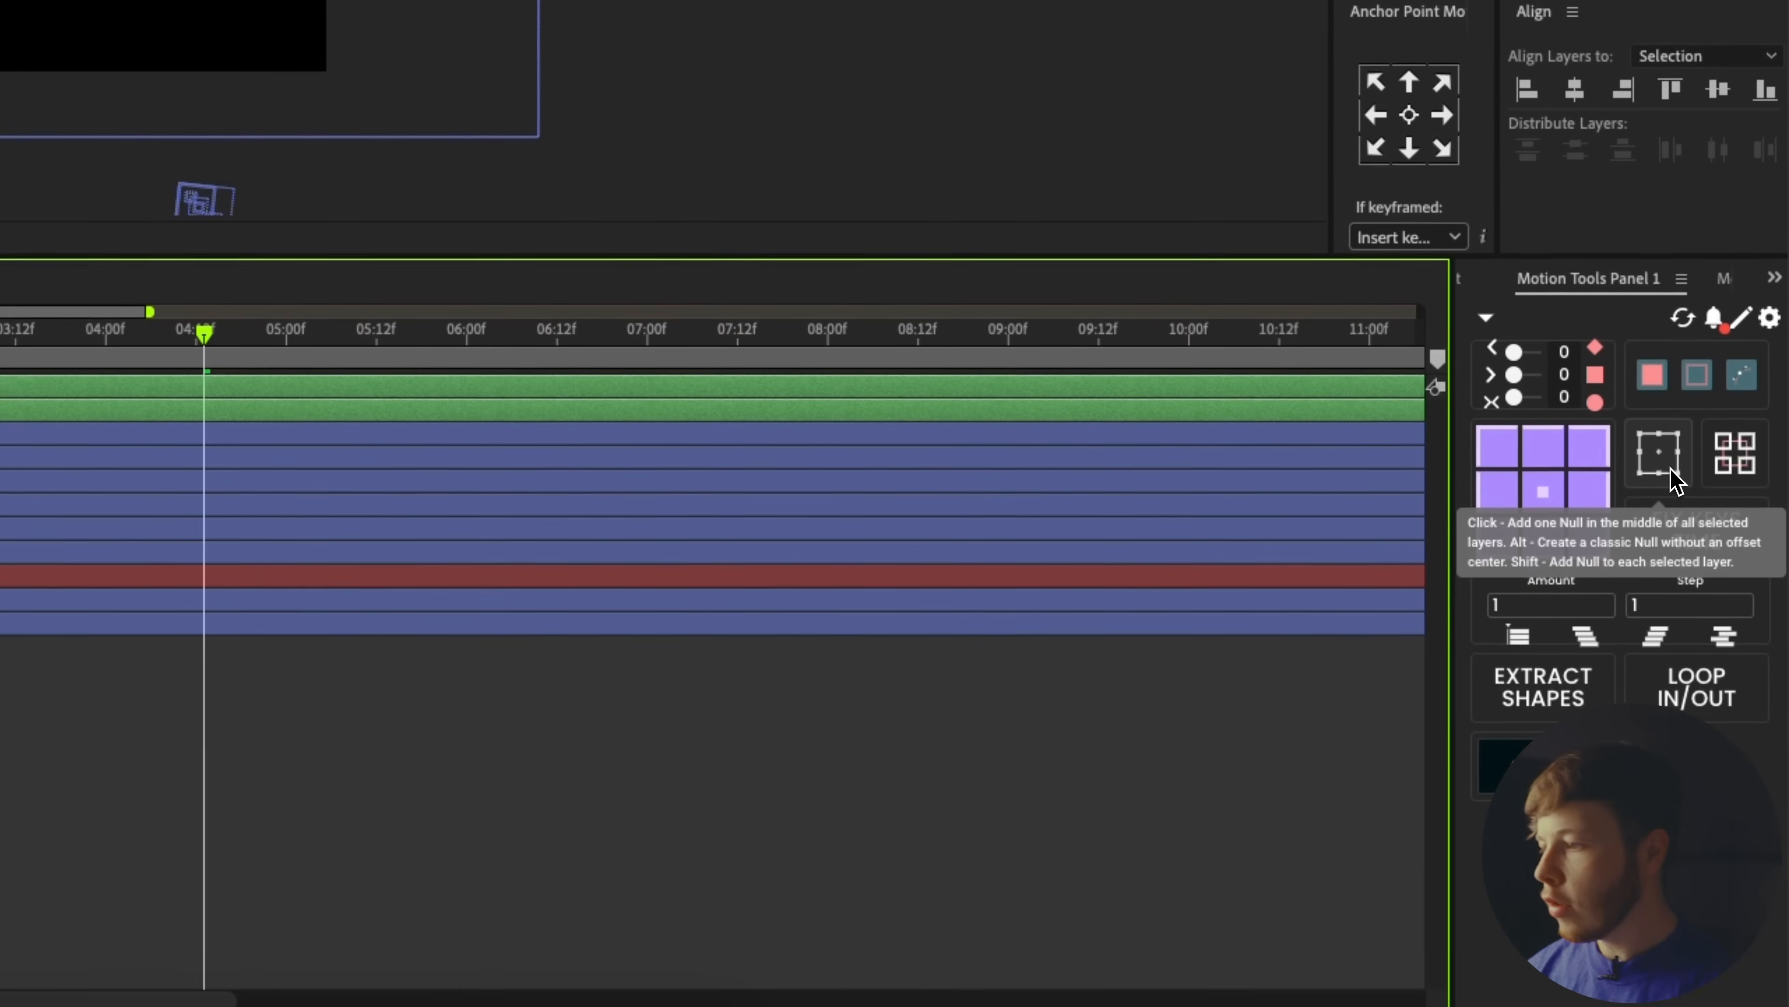
{"action": "left_click", "coordinate": [1671, 468]}
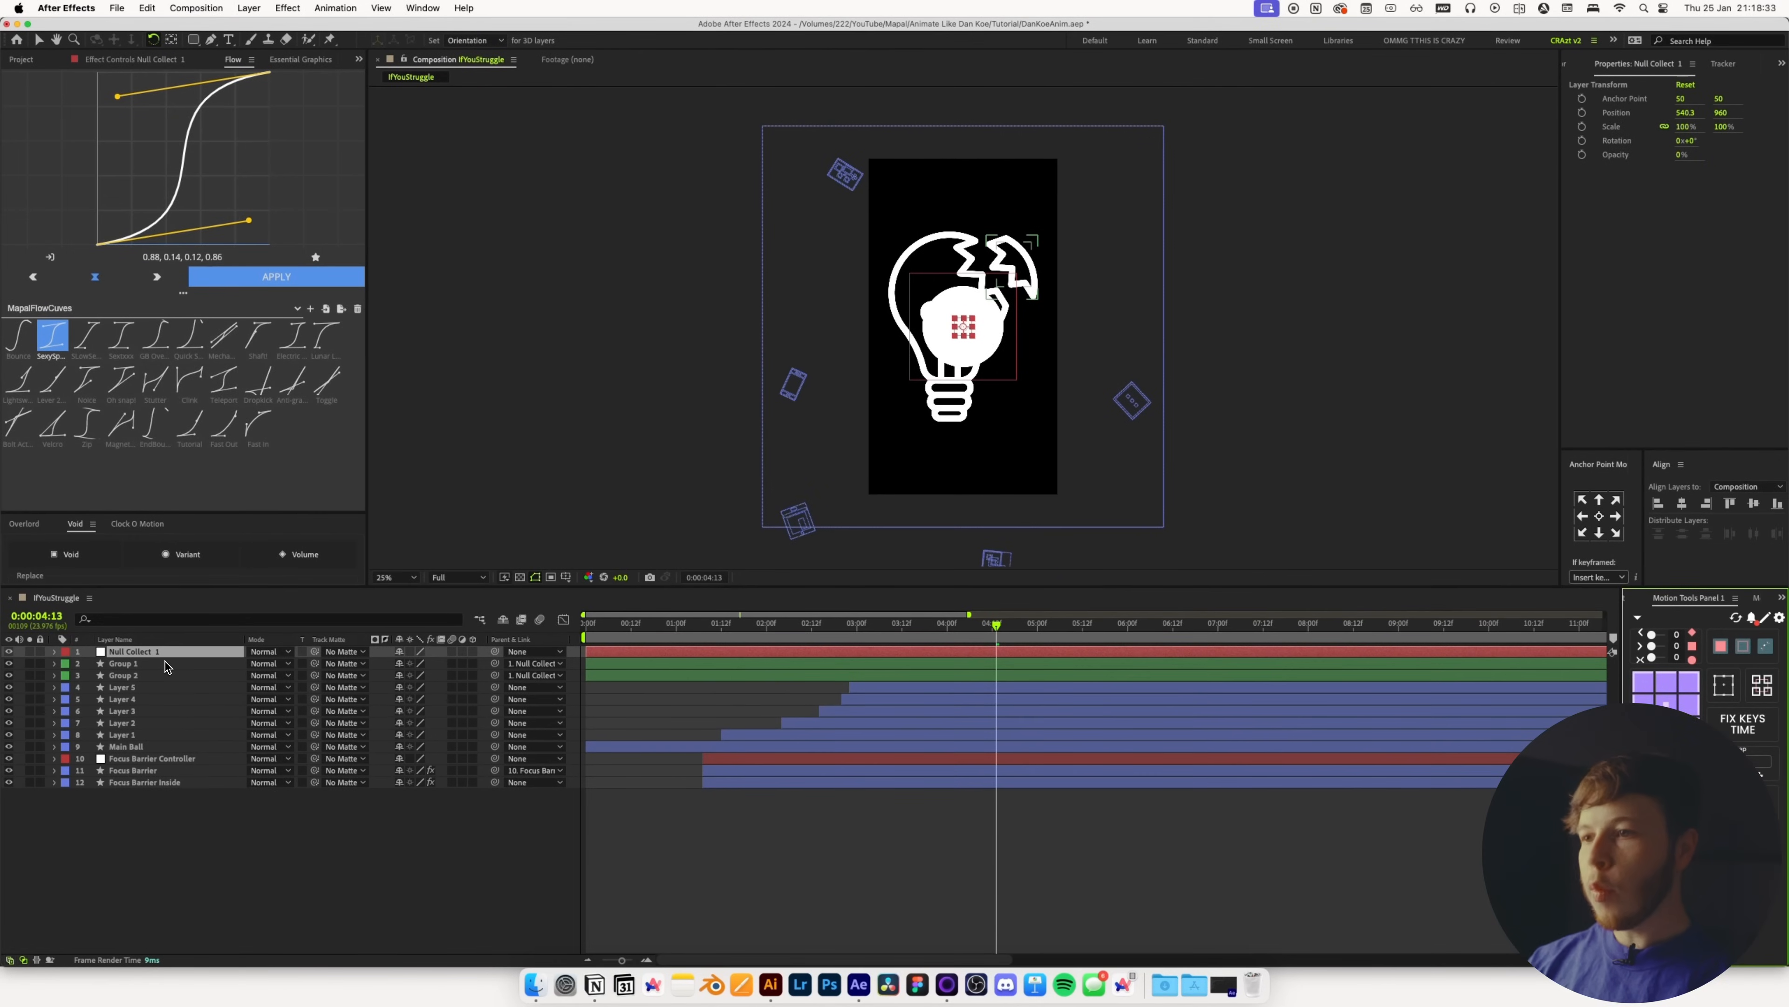
Scale the bulb's null down to 17% and raise it above the ball to a Y position of 432
{"action": "key", "text": "s"}
{"action": "left_click_drag", "start_coordinate": [420, 663], "coordinate": [387, 676]}
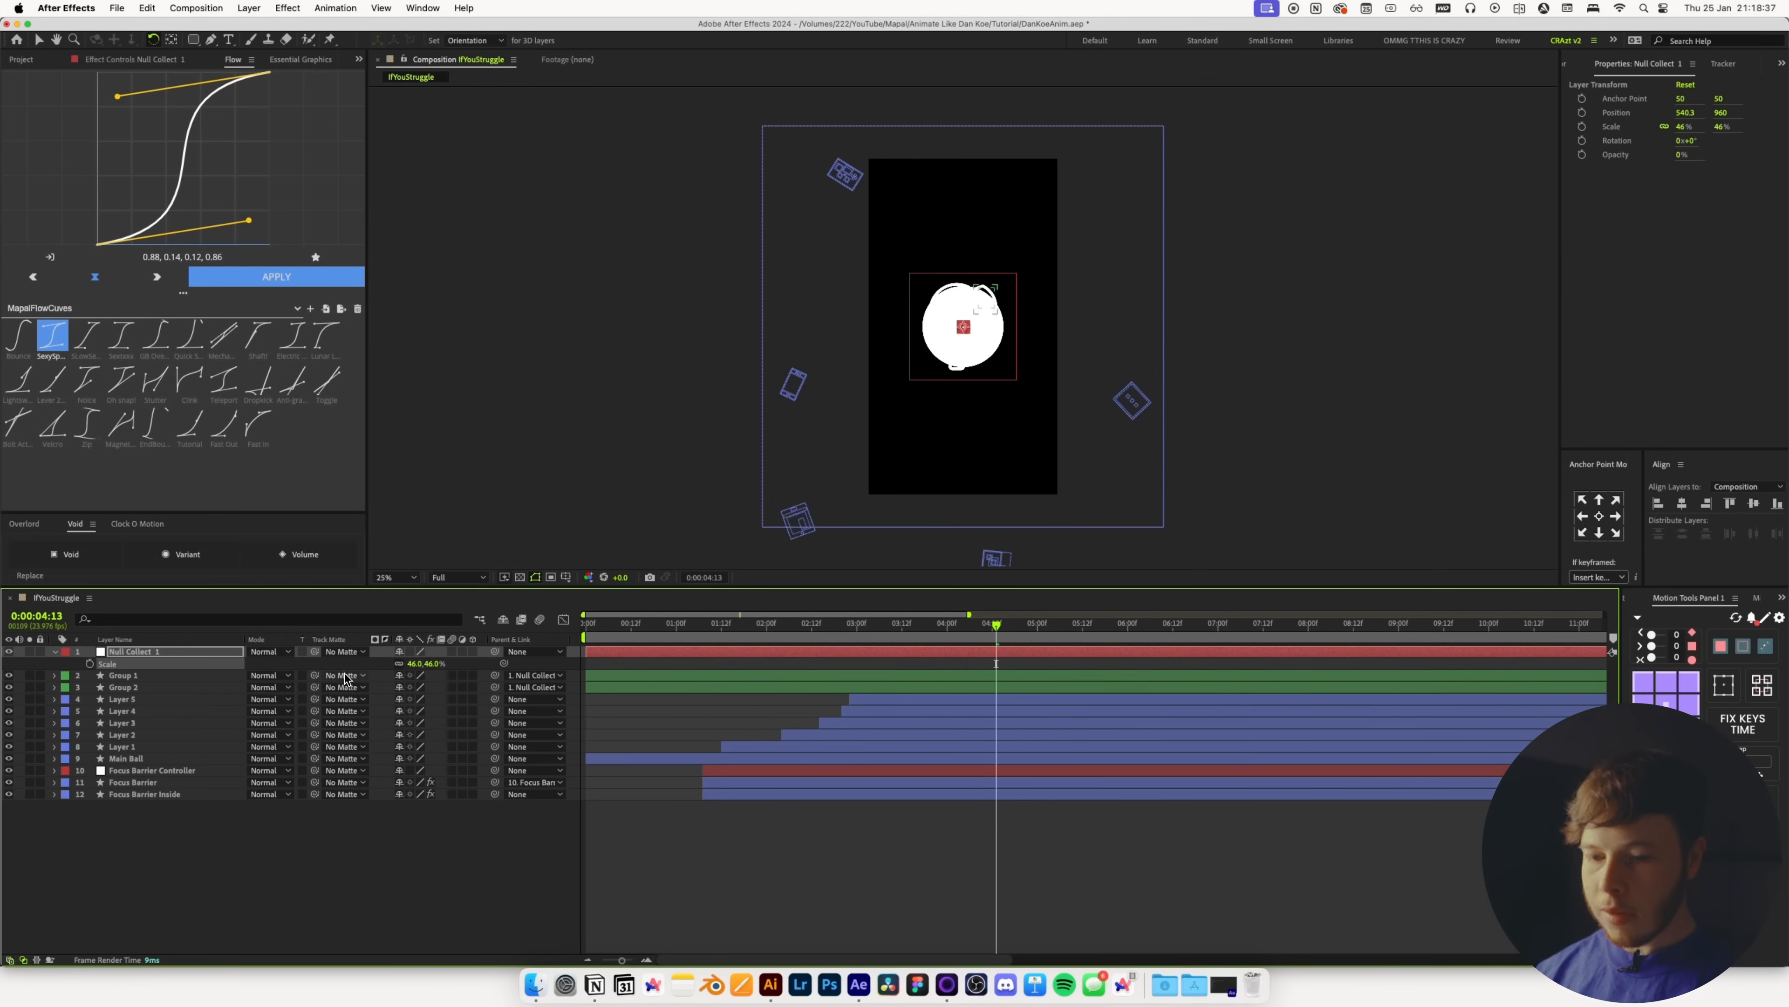
{"action": "key", "text": "shift+p"}
{"action": "left_click_drag", "start_coordinate": [429, 668], "coordinate": [28, 730]}
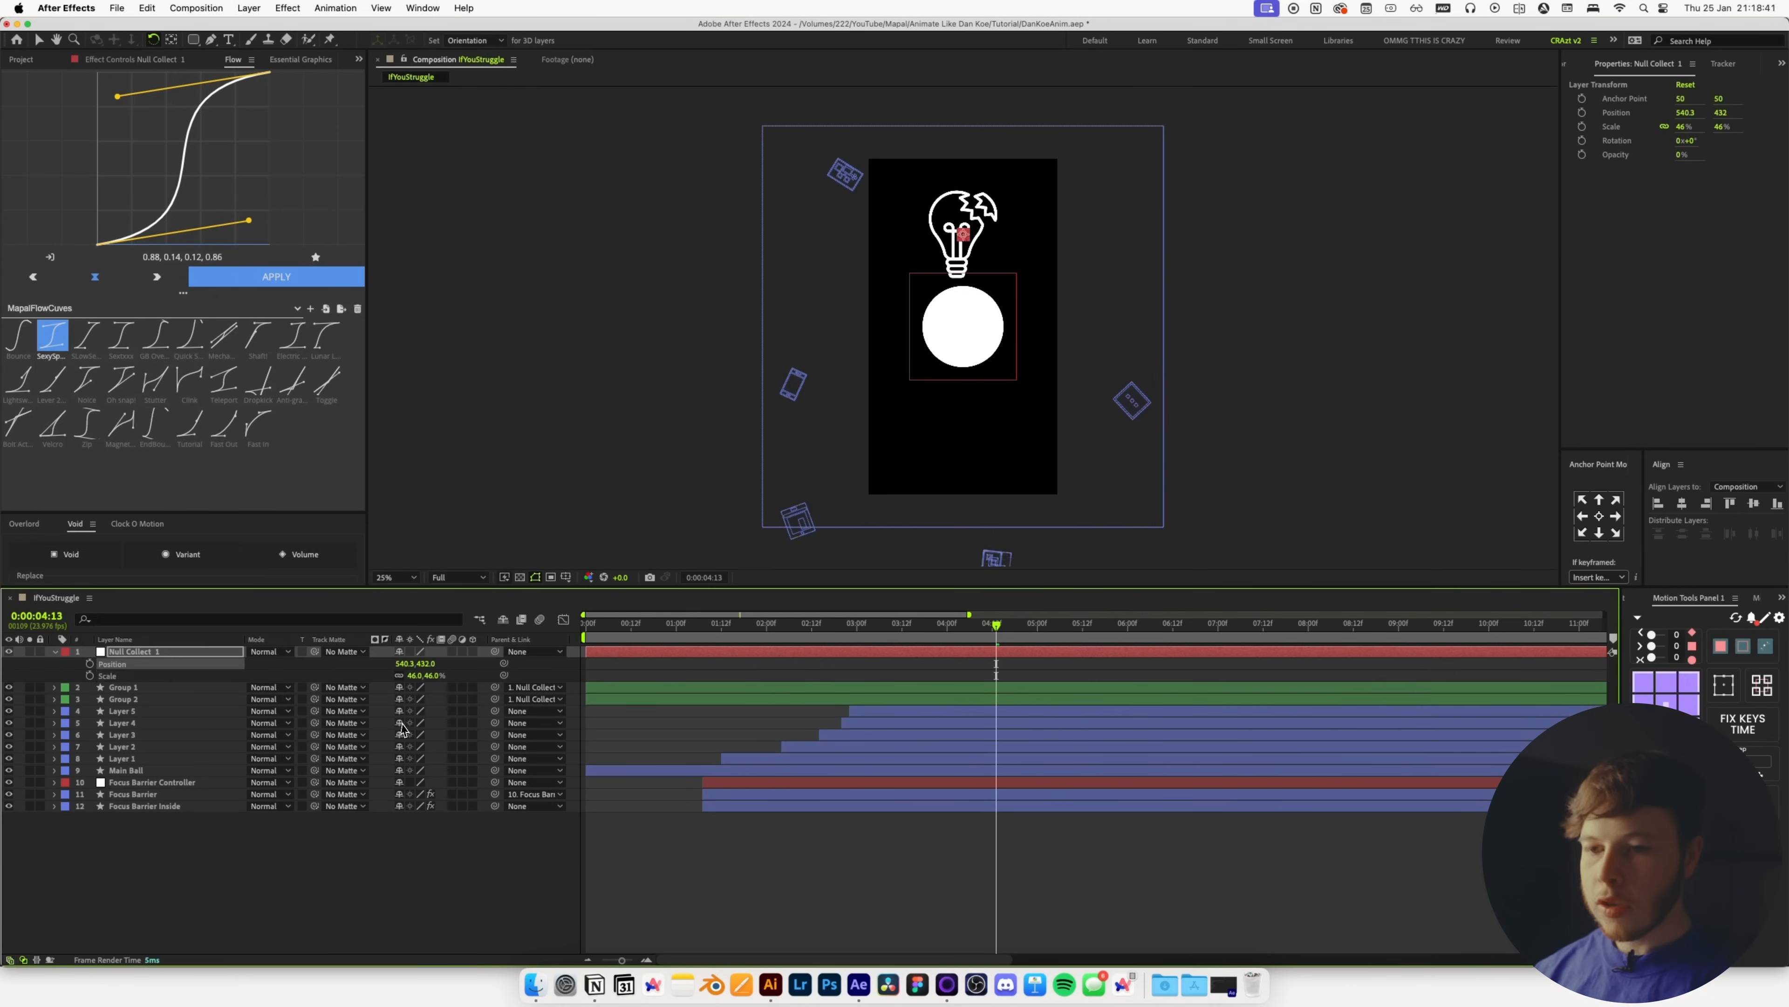
{"action": "left_click_drag", "start_coordinate": [414, 682], "coordinate": [345, 685]}
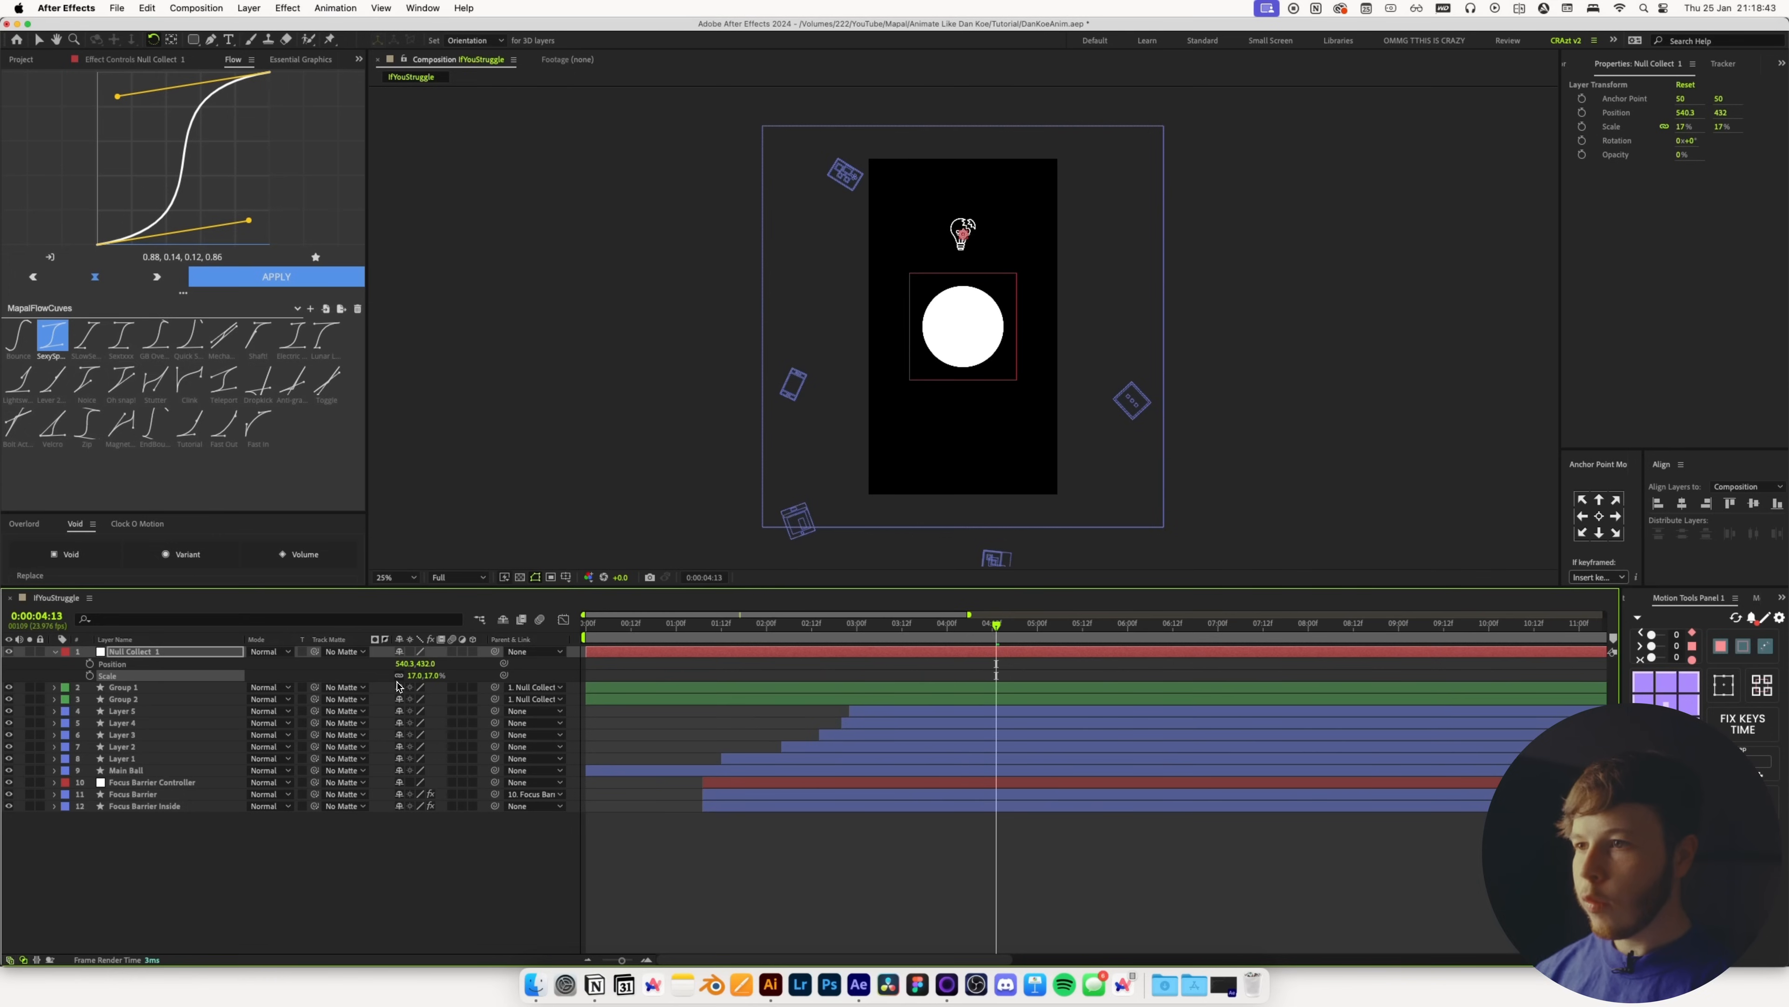
Rotate the bulb's null to 23° and place it at 688.3, 588 beside the ball's upper edge
{"action": "key", "text": "period"}
{"action": "key", "text": "shift+r"}
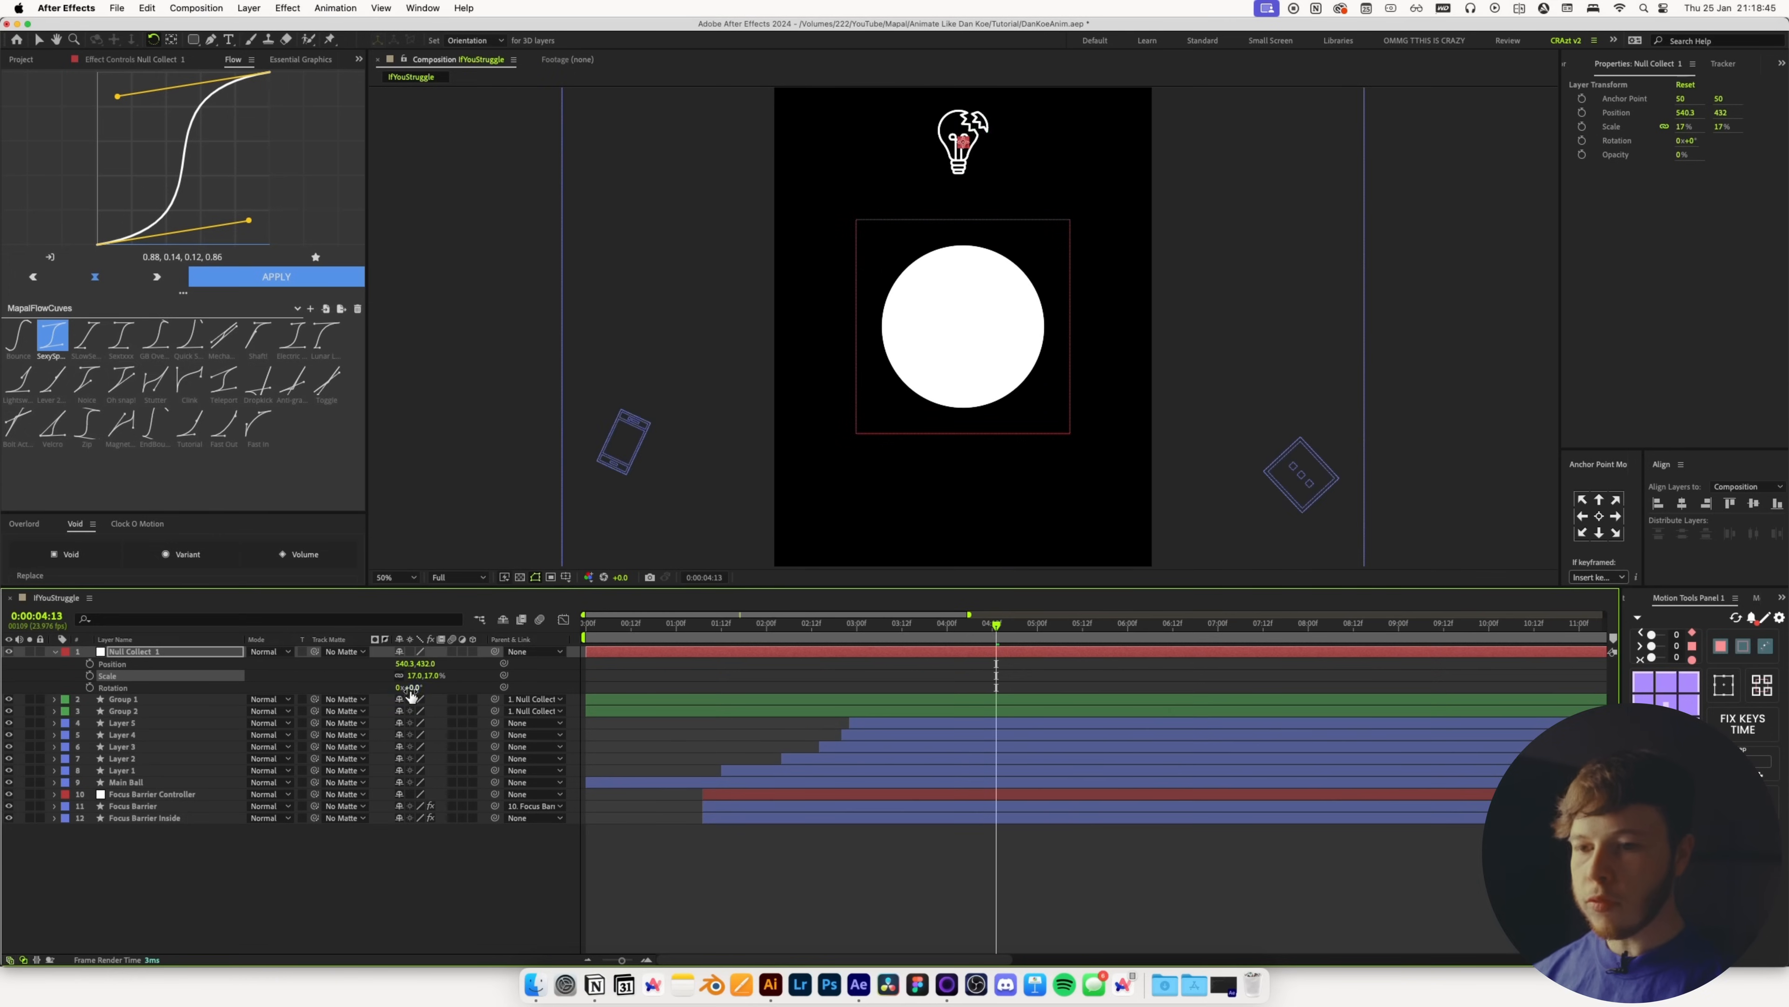
{"action": "left_click_drag", "start_coordinate": [415, 687], "coordinate": [519, 650]}
{"action": "left_click_drag", "start_coordinate": [403, 663], "coordinate": [429, 698]}
{"action": "left_click_drag", "start_coordinate": [916, 624], "coordinate": [990, 627]}
Add Position and Rotation keyframes to the bulb's null and move them to about 0:00:04:14
{"action": "left_click", "coordinate": [155, 659]}
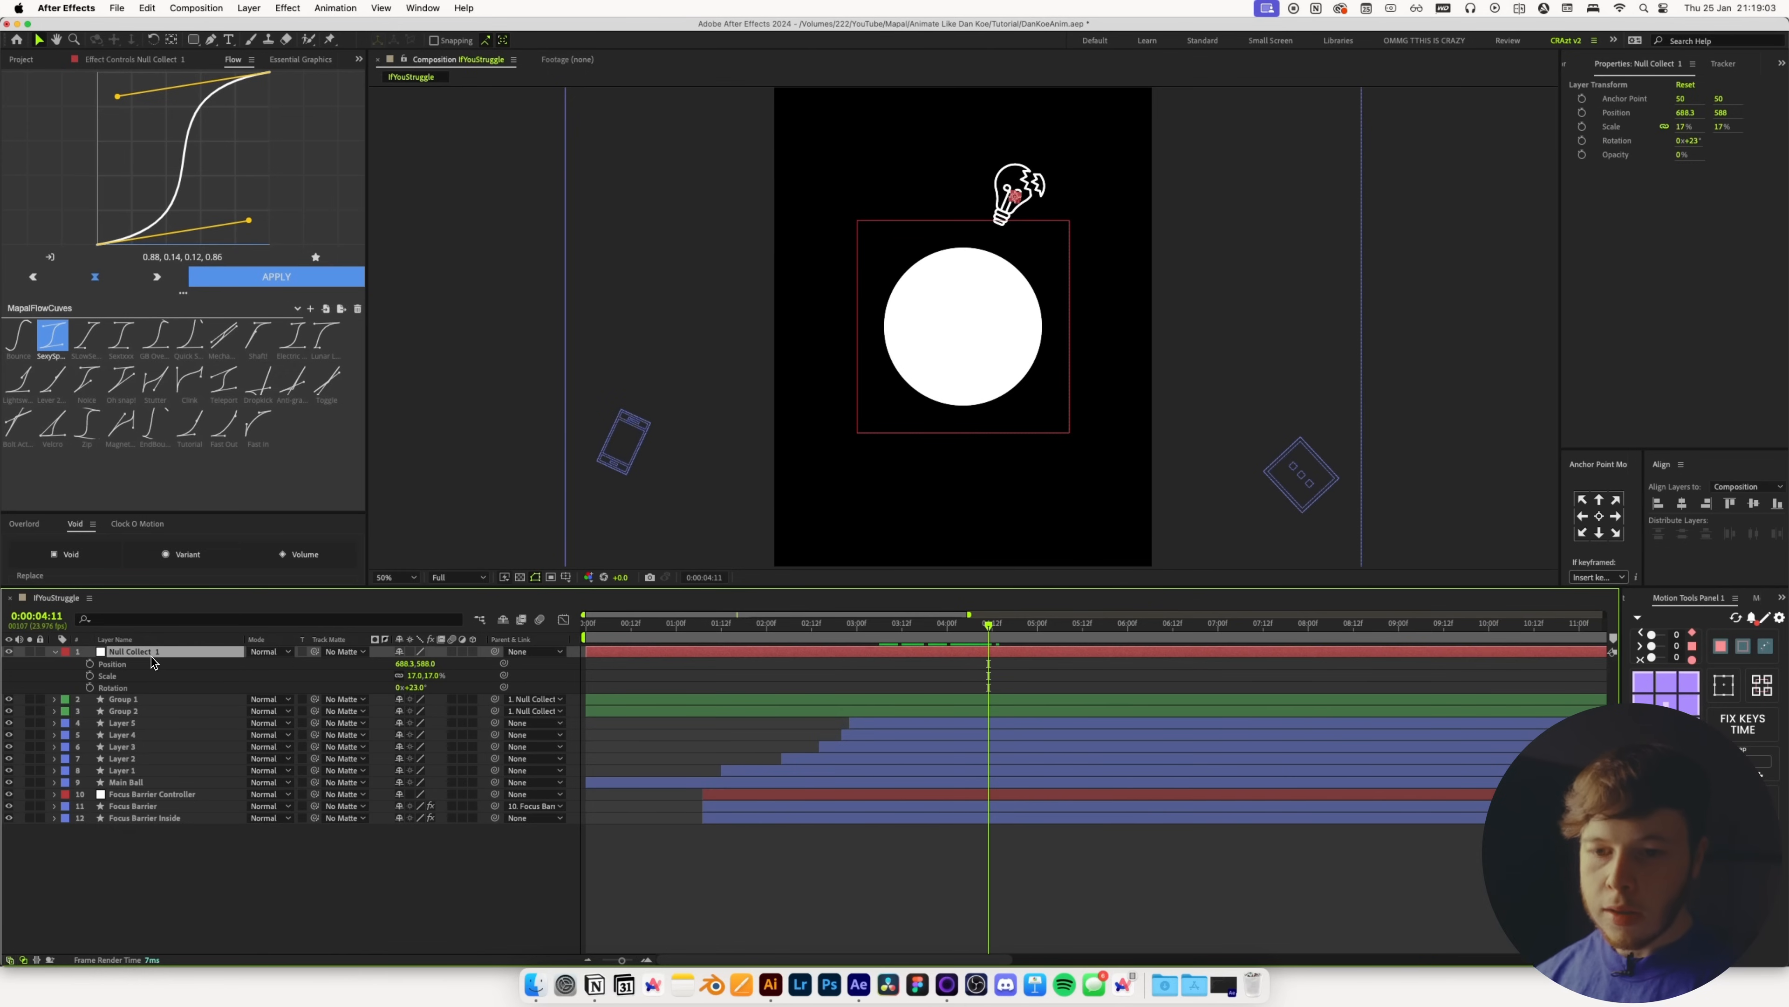
{"action": "left_click", "coordinate": [89, 663]}
{"action": "left_click", "coordinate": [89, 687]}
{"action": "key", "text": "Page_Down"}
{"action": "key", "text": "Page_Down"}
{"action": "key", "text": "Page_Down"}
{"action": "key", "text": "Page_Down"}
{"action": "left_click", "coordinate": [988, 663], "text": "shift"}
{"action": "left_click_drag", "start_coordinate": [988, 692], "coordinate": [999, 692]}
At 0:00:04:07, keyframe the bulb null's Position at 646.3, 663, closer to the ball
{"action": "key", "text": "Page_Up"}
{"action": "key", "text": "Page_Up"}
{"action": "key", "text": "Page_Up"}
{"action": "key", "text": "Page_Up"}
{"action": "key", "text": "Page_Up"}
{"action": "key", "text": "Page_Up"}
{"action": "key", "text": "Page_Up"}
{"action": "key", "text": "Page_Up"}
{"action": "left_click", "coordinate": [372, 895]}
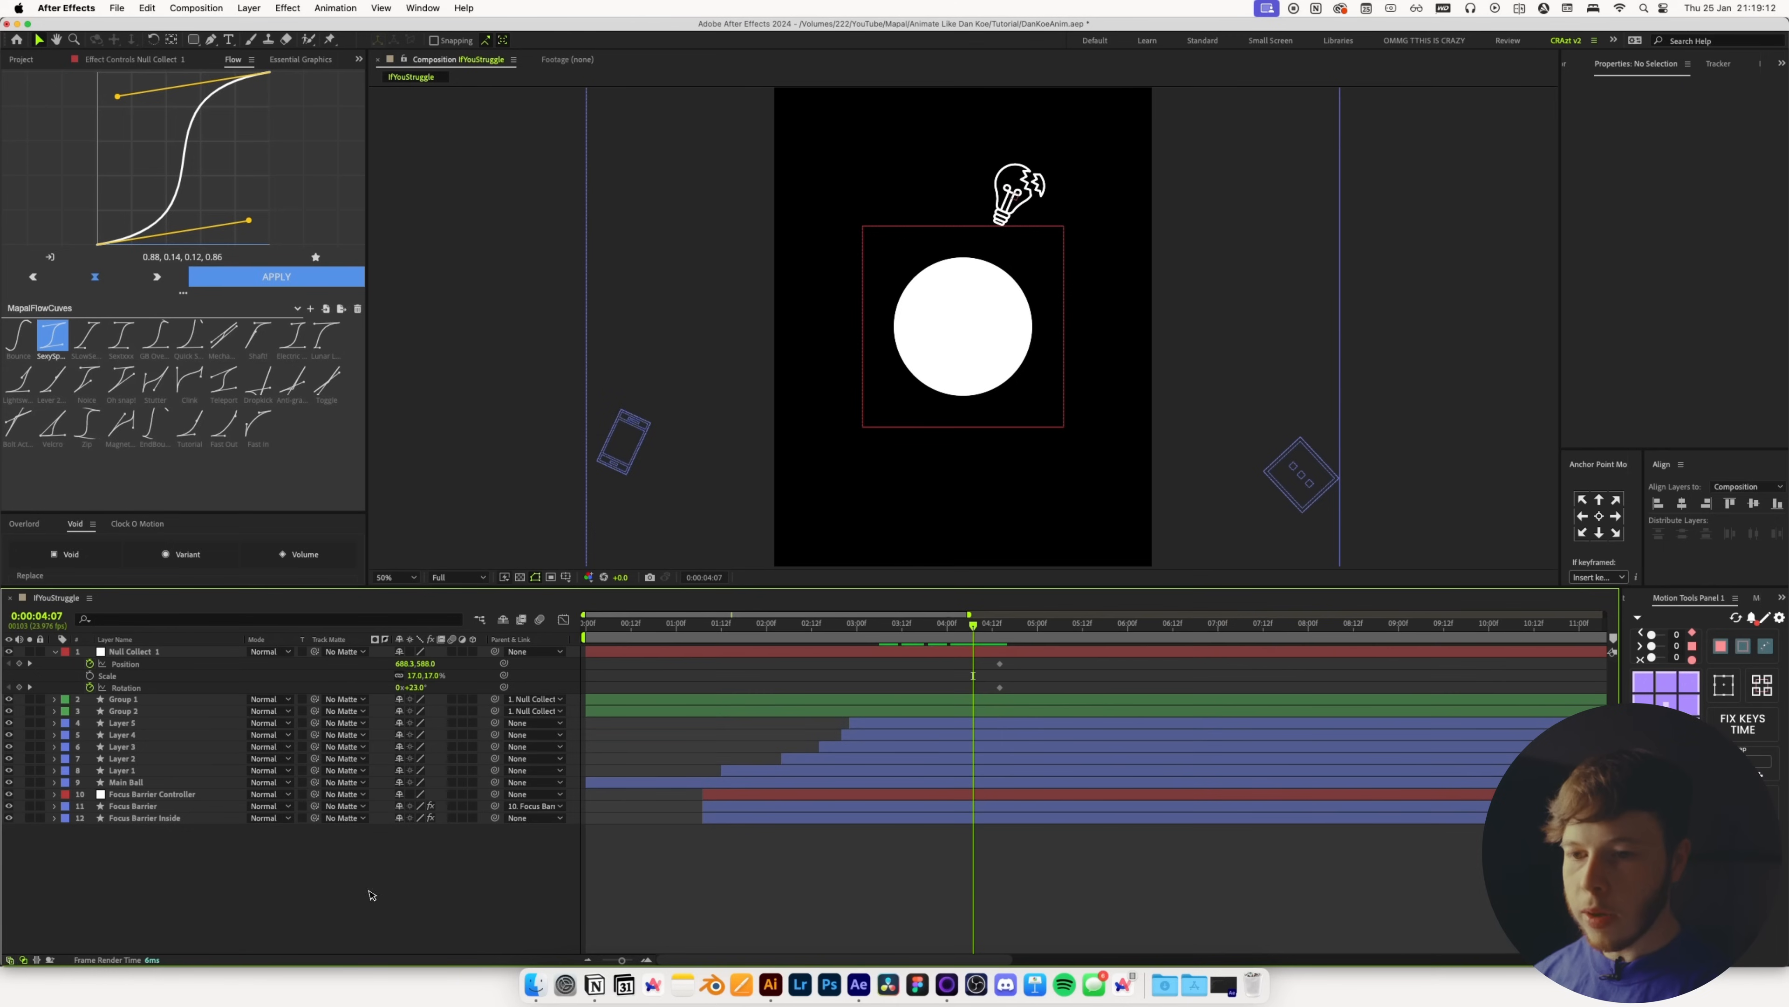
{"action": "mouse_move", "coordinate": [436, 670]}
{"action": "left_mouse_down"}
{"action": "mouse_move", "coordinate": [451, 670]}
{"action": "mouse_move", "coordinate": [420, 692]}
{"action": "left_mouse_up"}
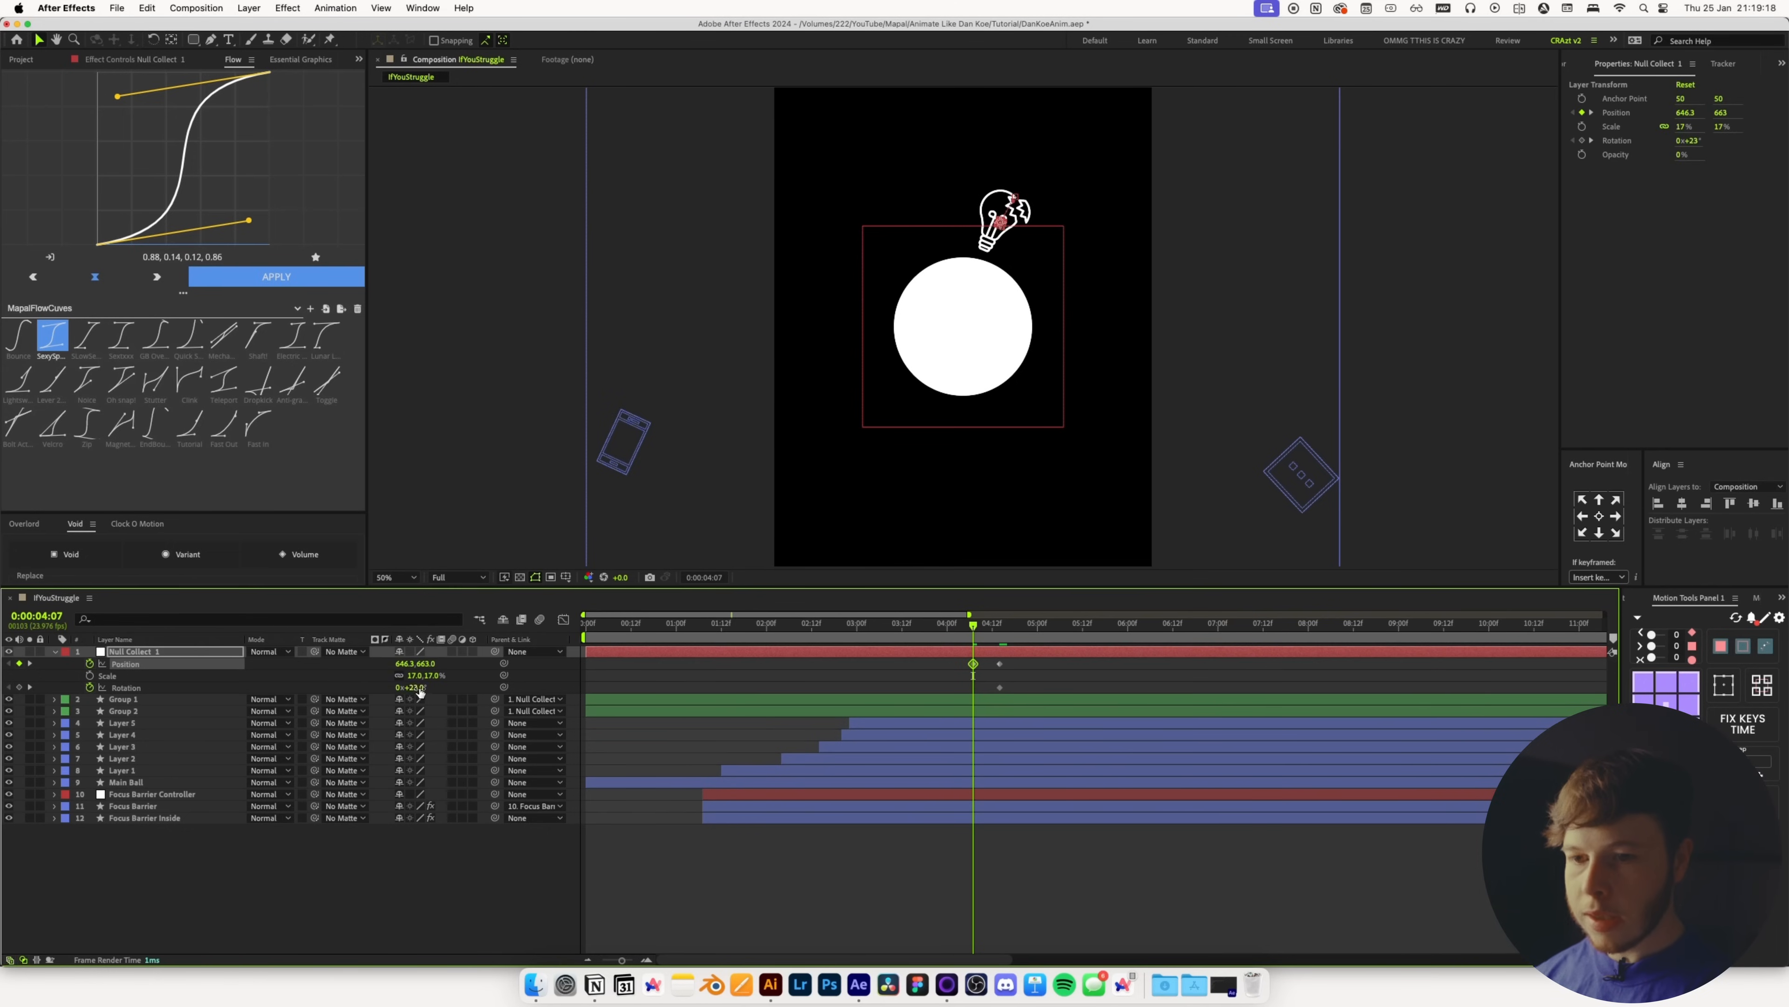
Remove the null's Rotation animation, align a 17% Scale keyframe with the end Position keyframe, and set Scale to 0% at 0:00:04:07
{"action": "left_click", "coordinate": [446, 679]}
{"action": "left_click", "coordinate": [90, 675]}
{"action": "left_click", "coordinate": [89, 688]}
{"action": "left_click_drag", "start_coordinate": [973, 676], "coordinate": [1000, 676]}
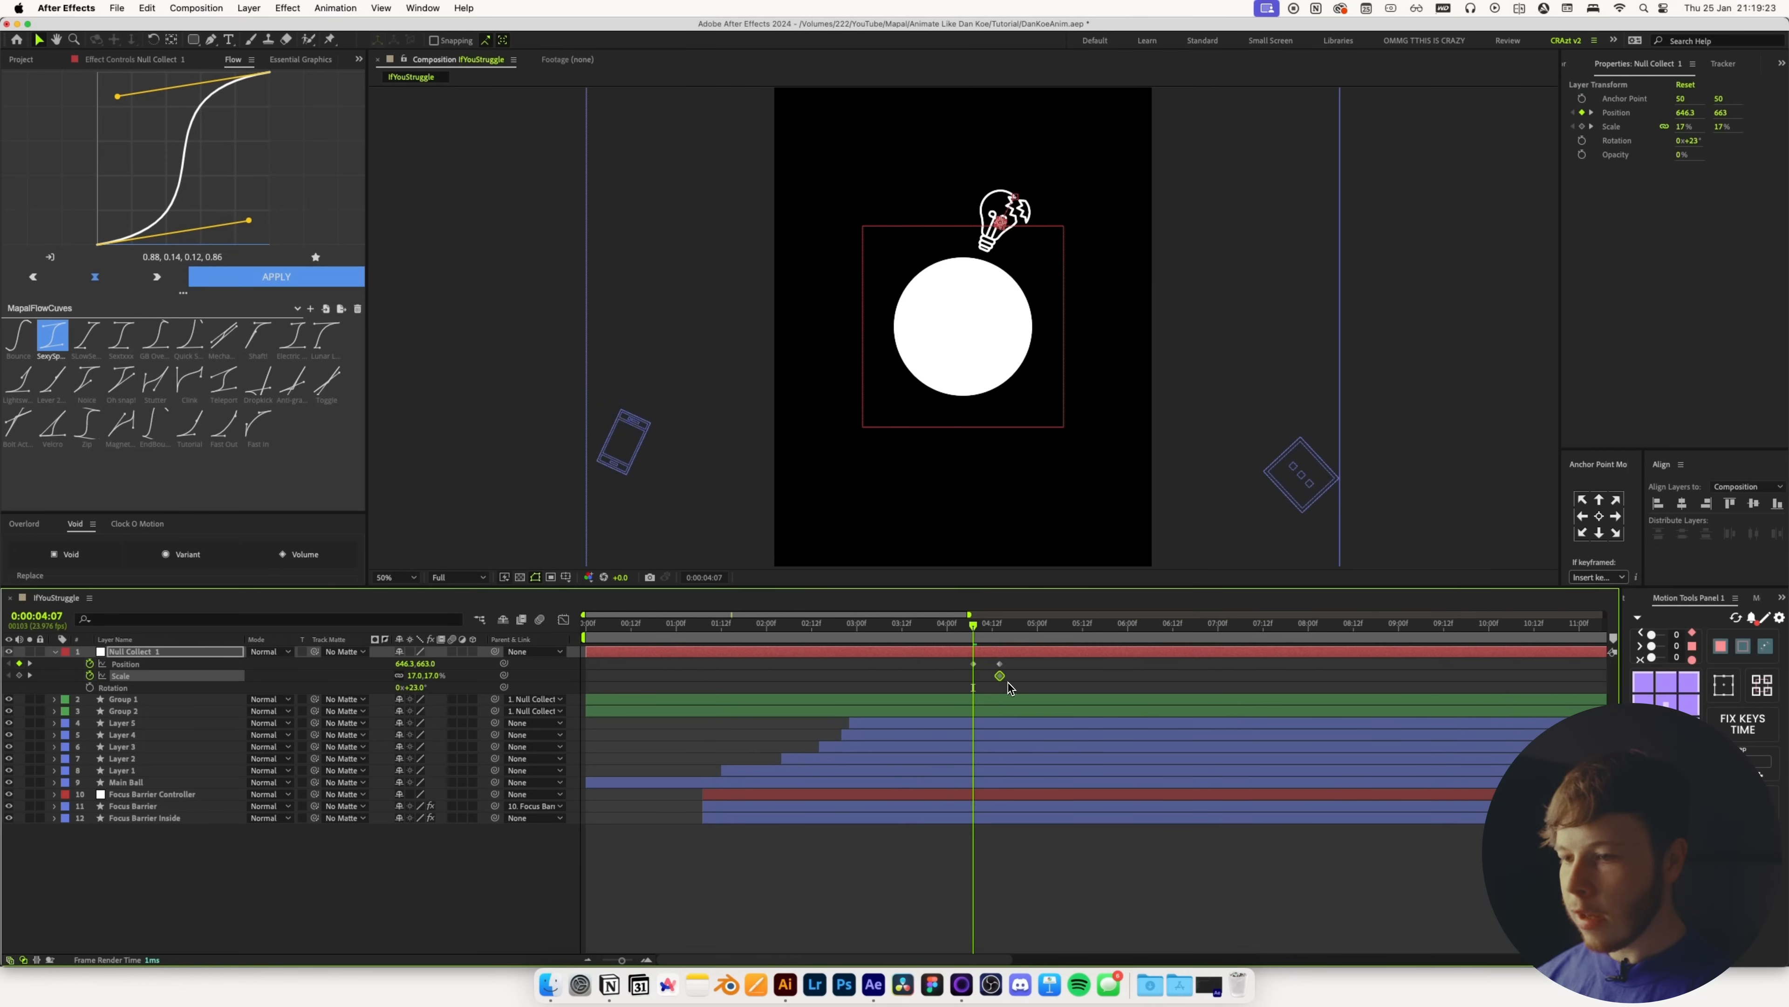
{"action": "left_click", "coordinate": [417, 677]}
{"action": "type", "text": "0"}
{"action": "key", "text": "Return"}
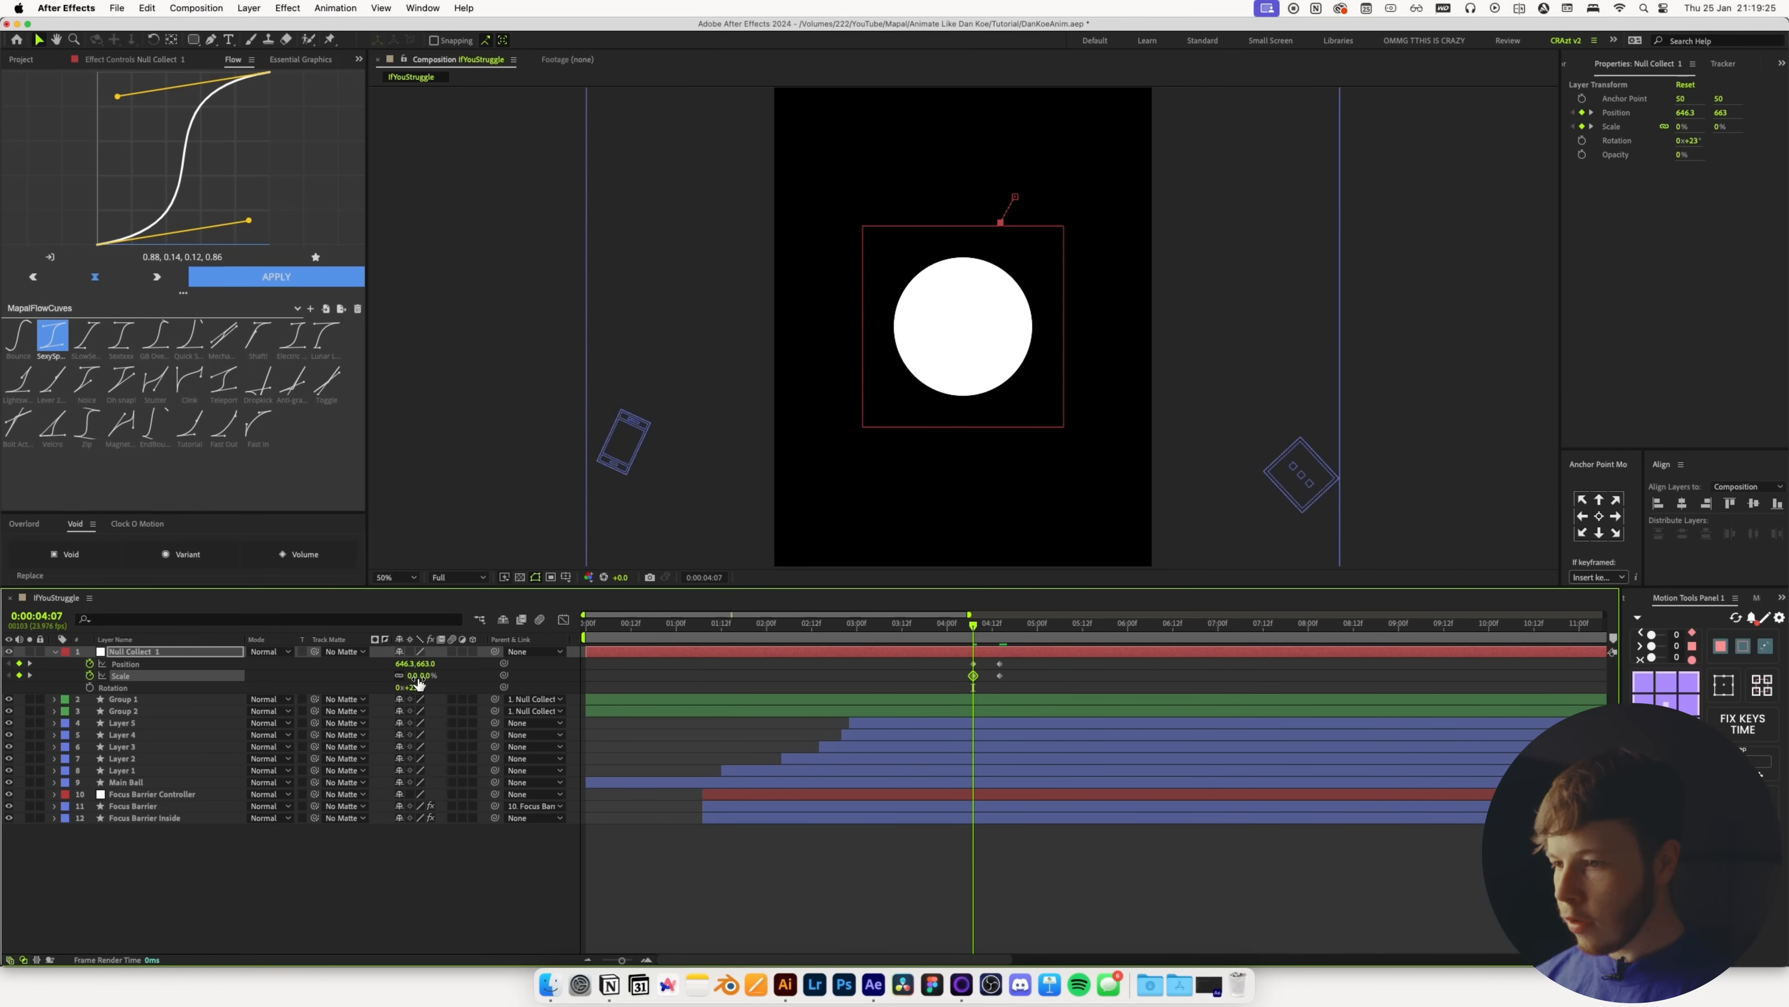
Apply the 0.88, 0.14, 0.12, 0.86 curve to the null's keyframes, preview, and move the end keyframes to about 0:00:04:23
{"action": "left_click_drag", "start_coordinate": [1018, 686], "coordinate": [890, 649]}
{"action": "left_click", "coordinate": [271, 275]}
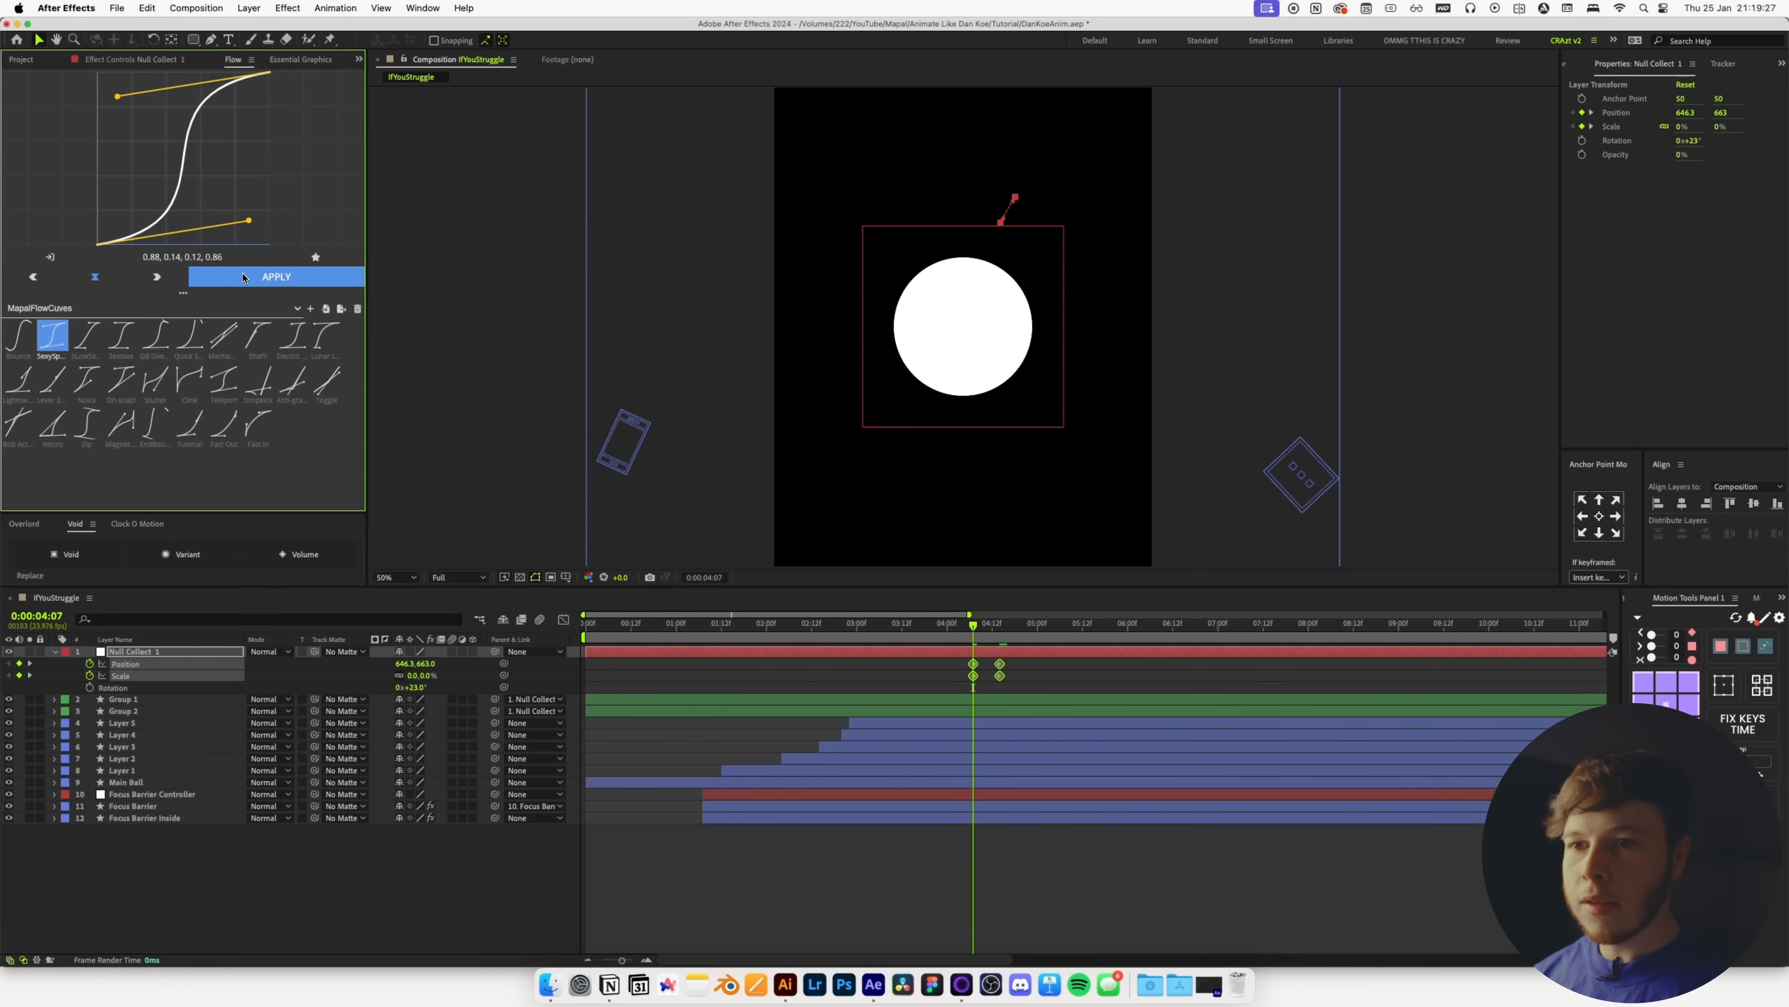
{"action": "left_click", "coordinate": [874, 894]}
{"action": "key", "text": "space"}
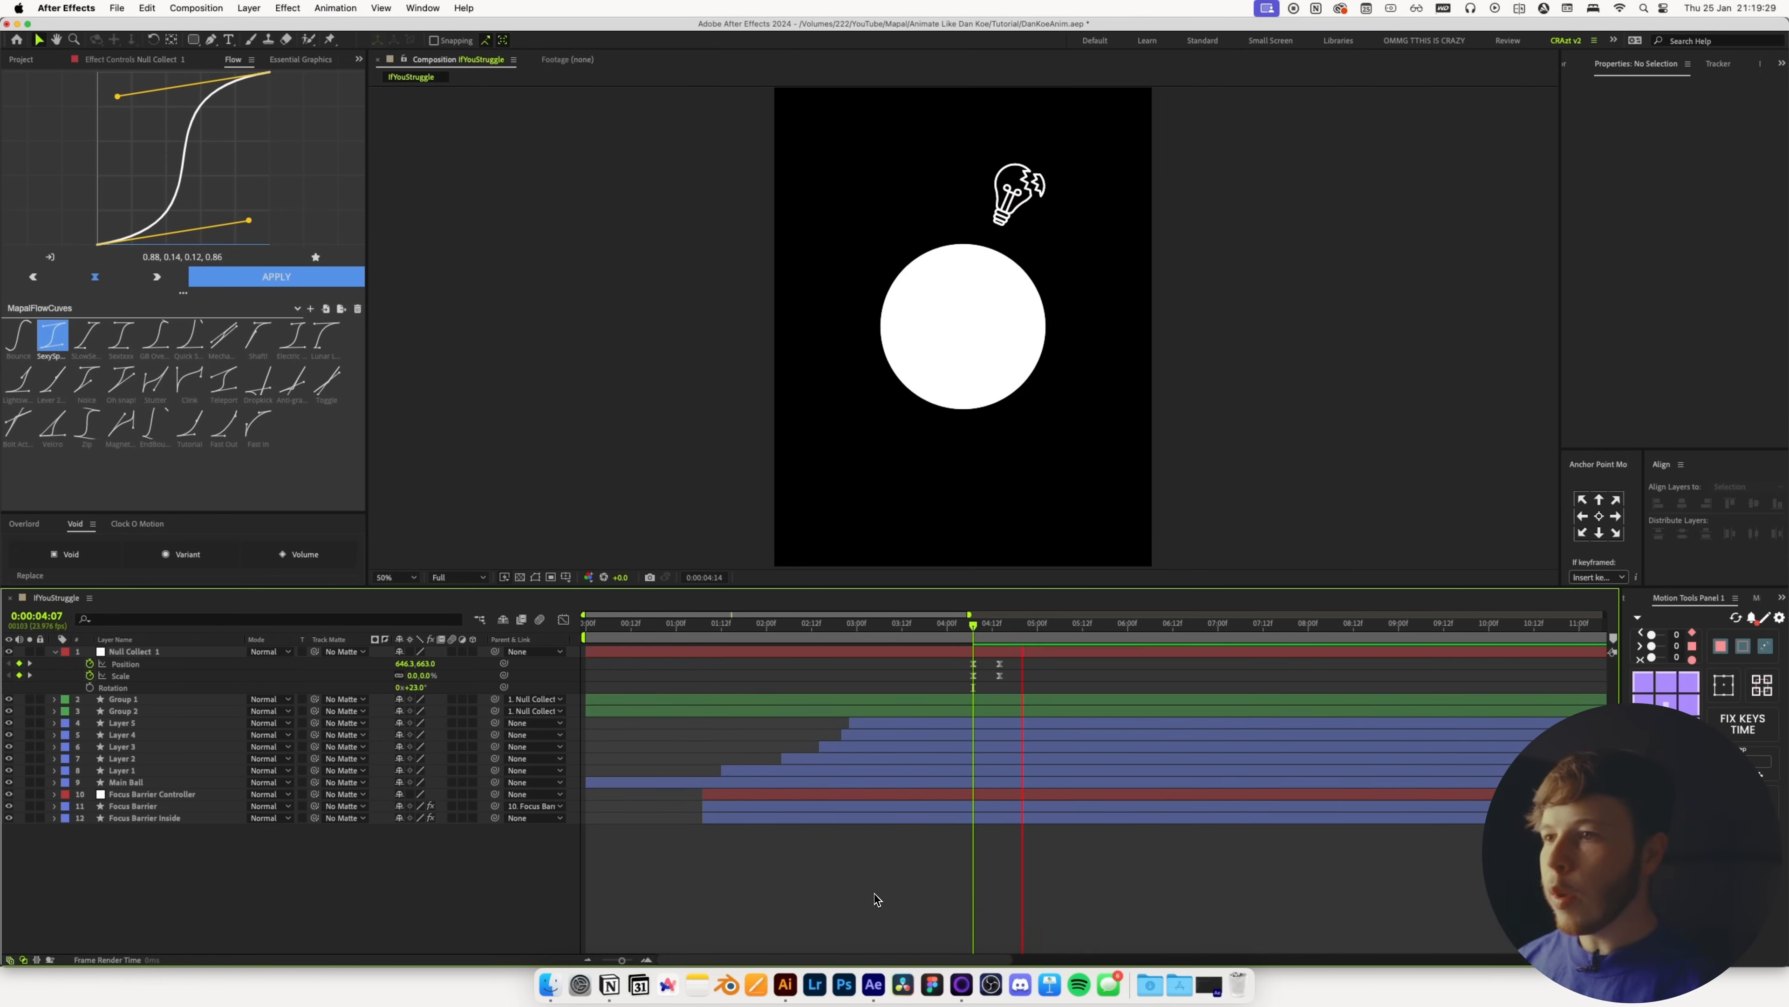
{"action": "key", "text": "space"}
{"action": "mouse_move", "coordinate": [1024, 683]}
{"action": "left_mouse_down"}
{"action": "mouse_move", "coordinate": [968, 658]}
{"action": "mouse_move", "coordinate": [1035, 678]}
{"action": "left_mouse_up"}
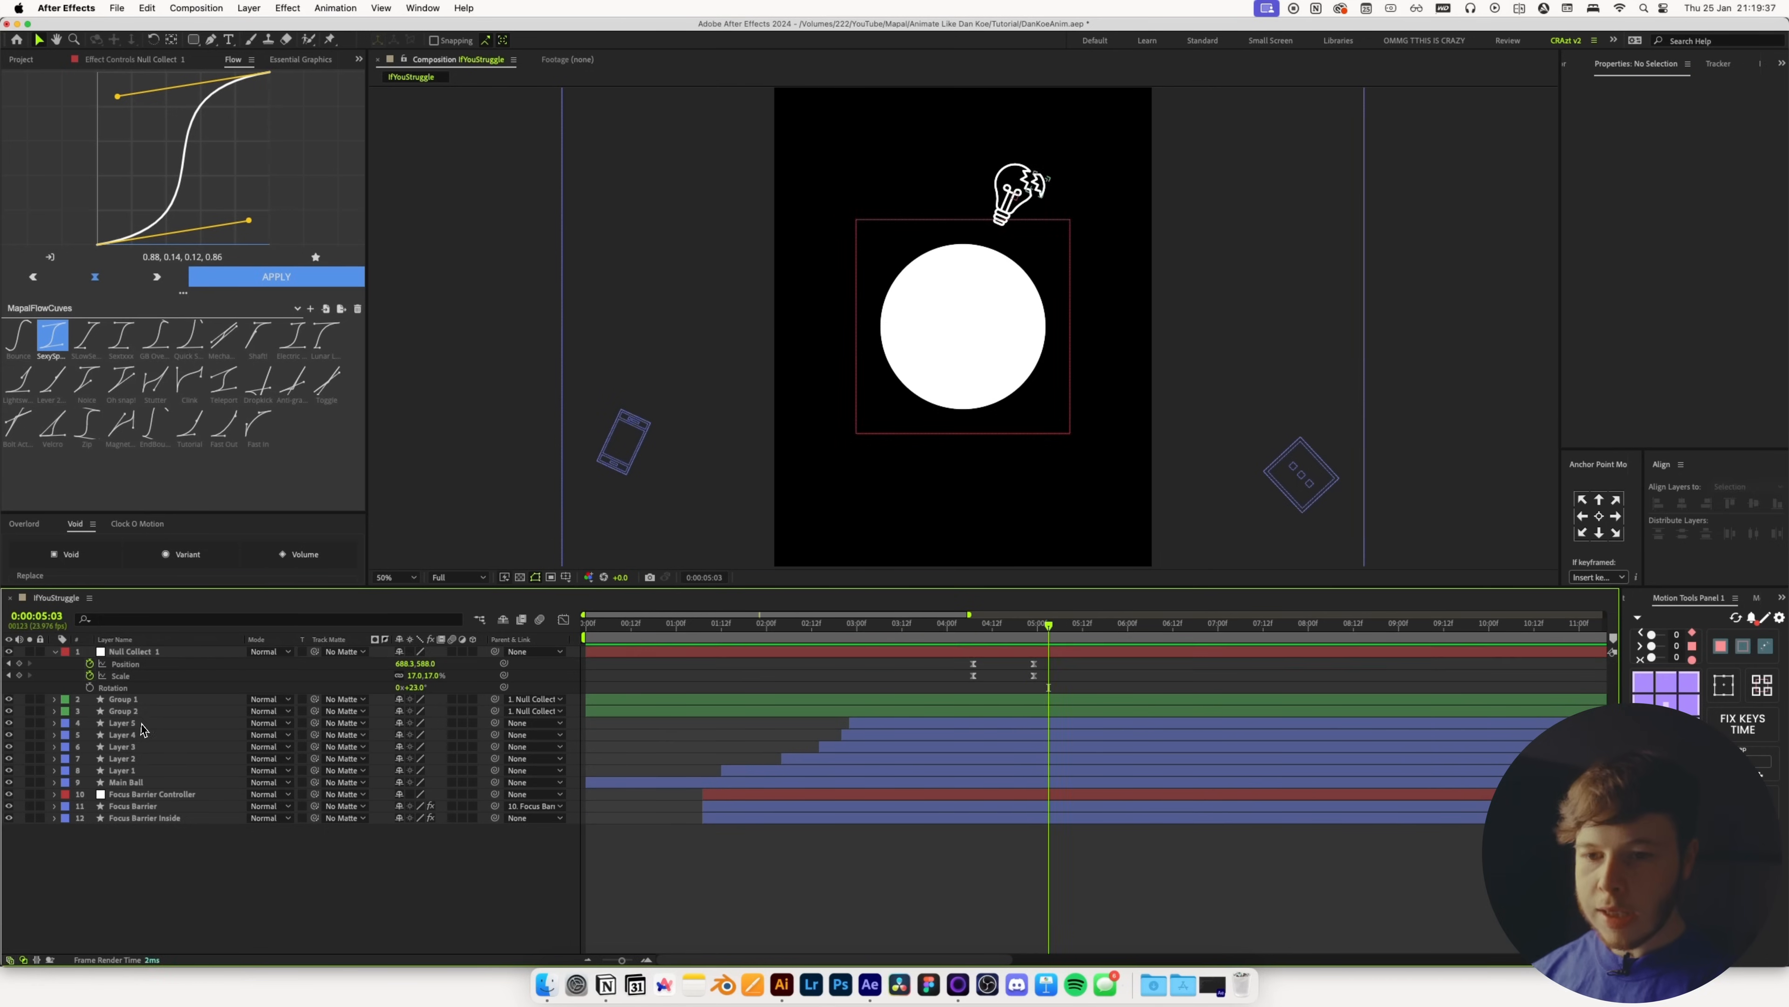
Rename the Group 1 shard layer as Broken Glass
{"action": "left_click", "coordinate": [129, 703]}
{"action": "type", "text": "Broken"}
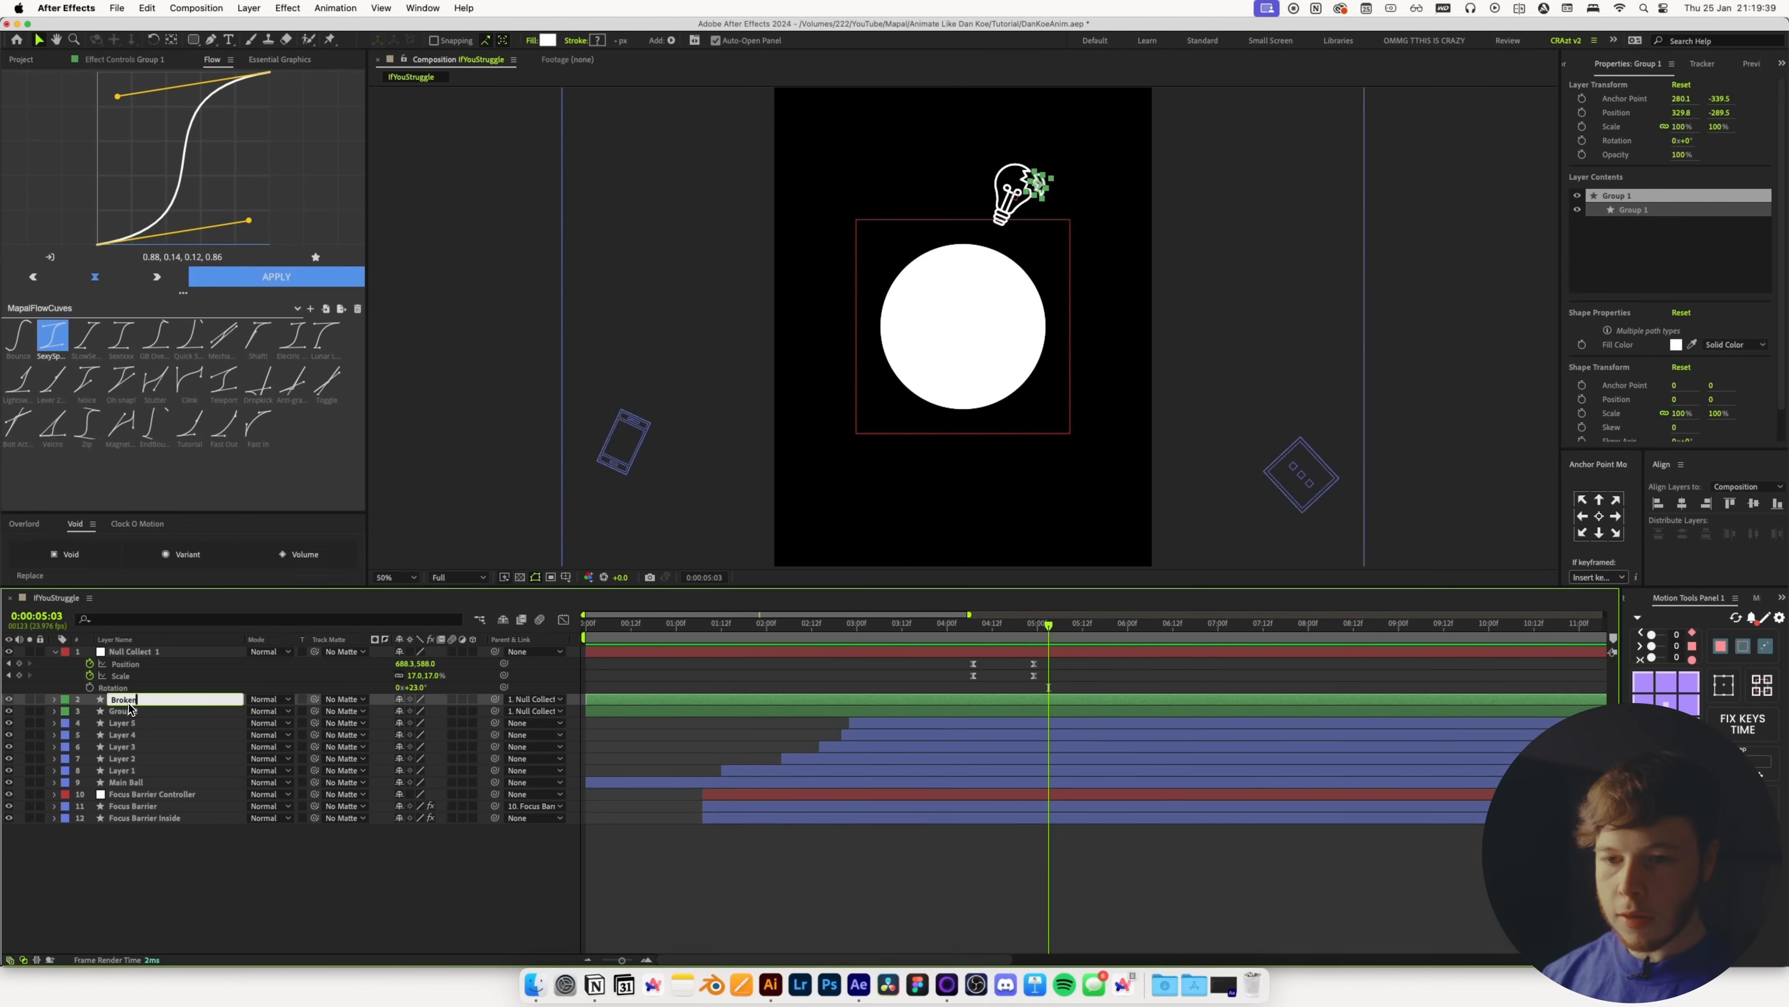
{"action": "key", "text": "Return"}
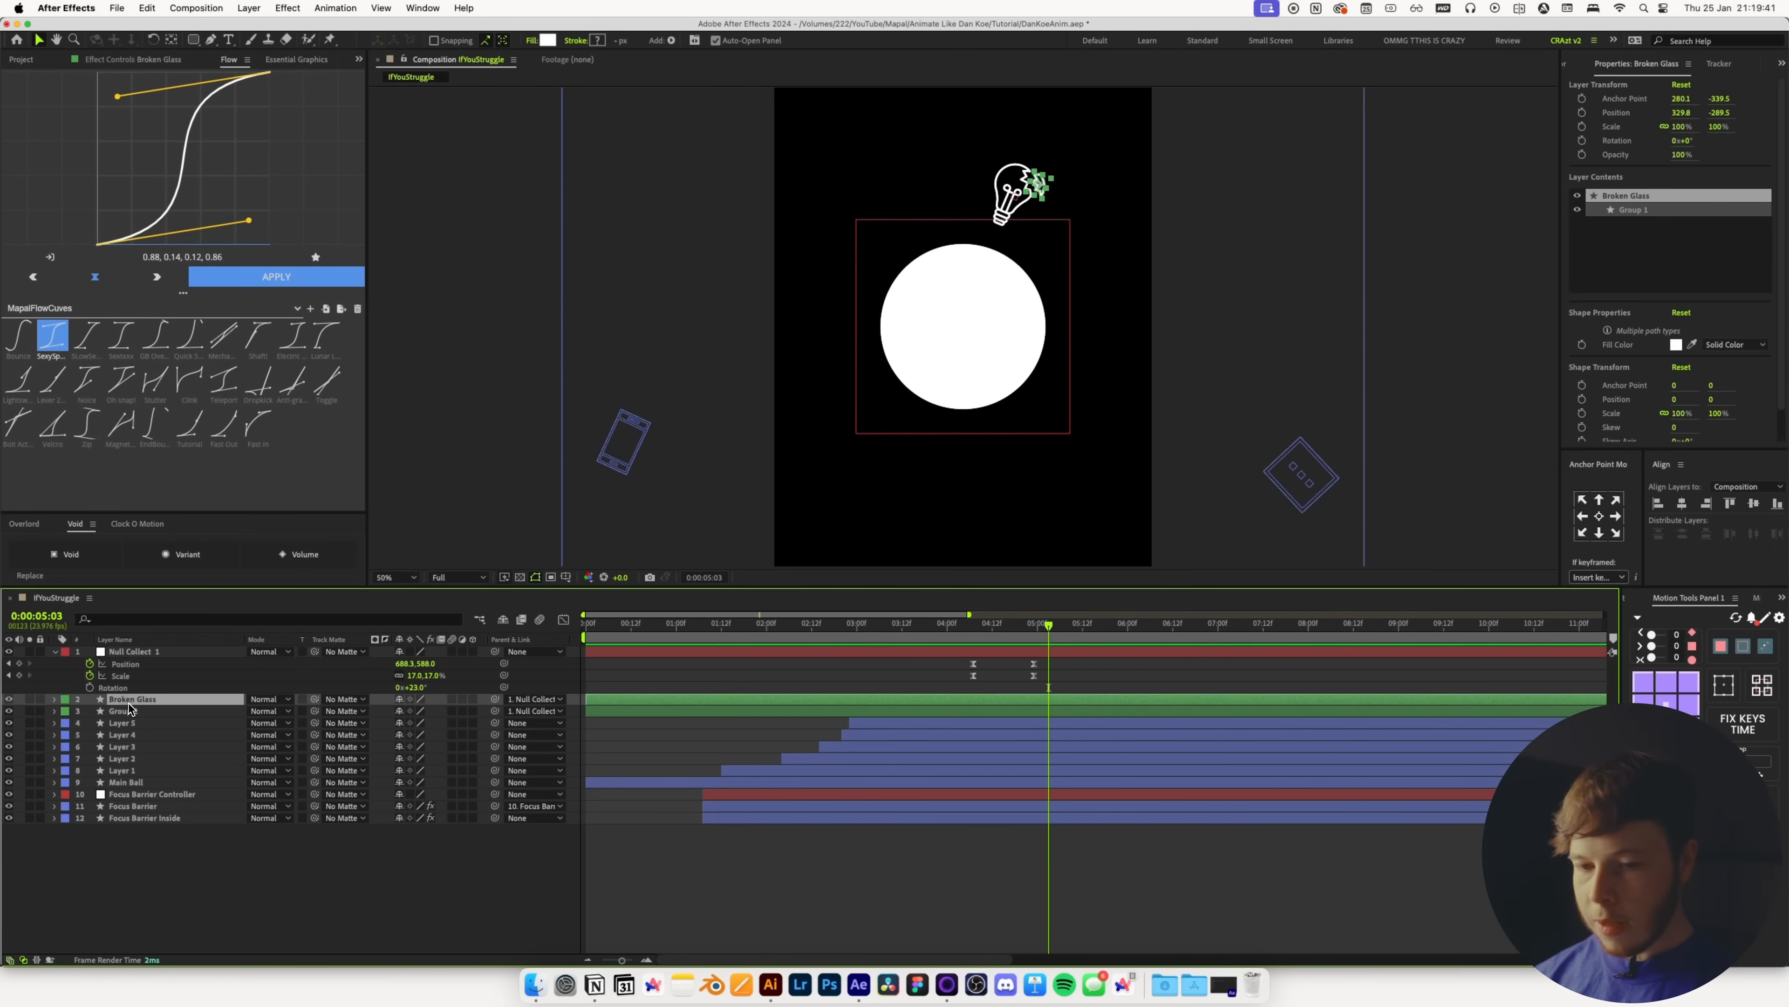
Add Position and Rotation keyframes to the Broken Glass layer and move them back to about 0:00:04:14
{"action": "key", "text": "p"}
{"action": "key", "text": "shift+r"}
{"action": "scroll", "coordinate": [987, 287], "scroll_direction": "up", "scroll_amount": 3}
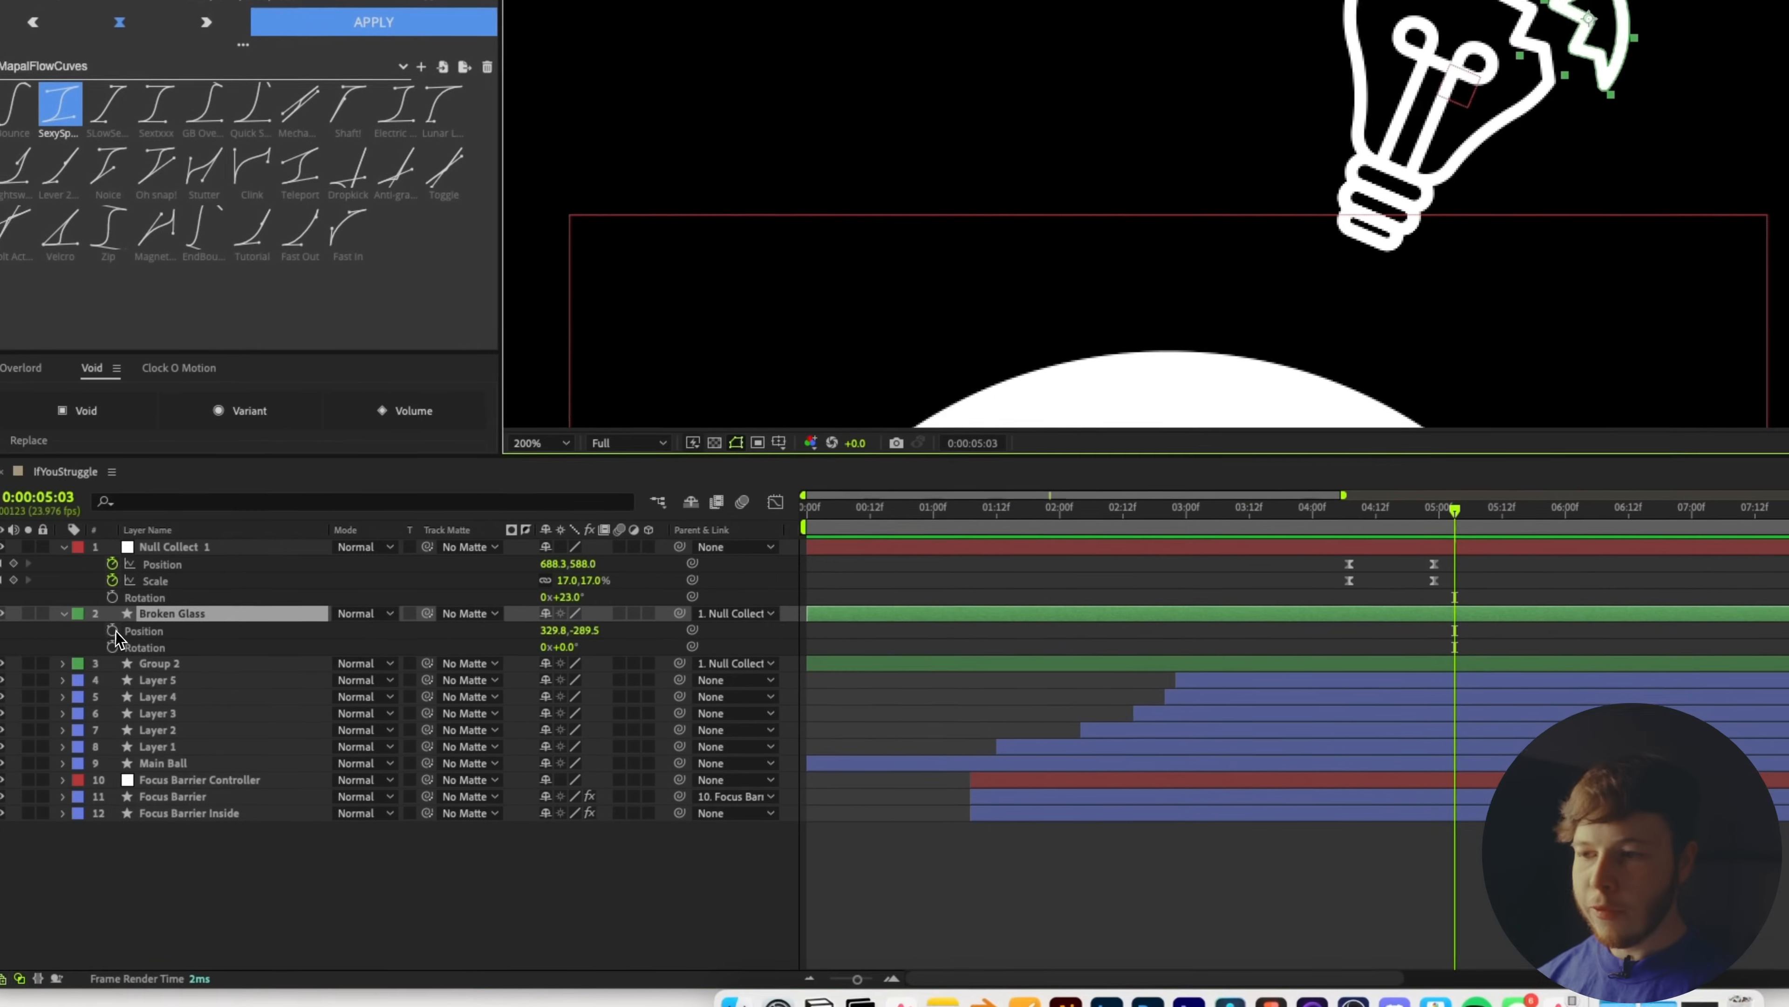
{"action": "left_click", "coordinate": [115, 631]}
{"action": "left_click", "coordinate": [117, 647]}
{"action": "left_click_drag", "start_coordinate": [1162, 694], "coordinate": [1094, 694]}
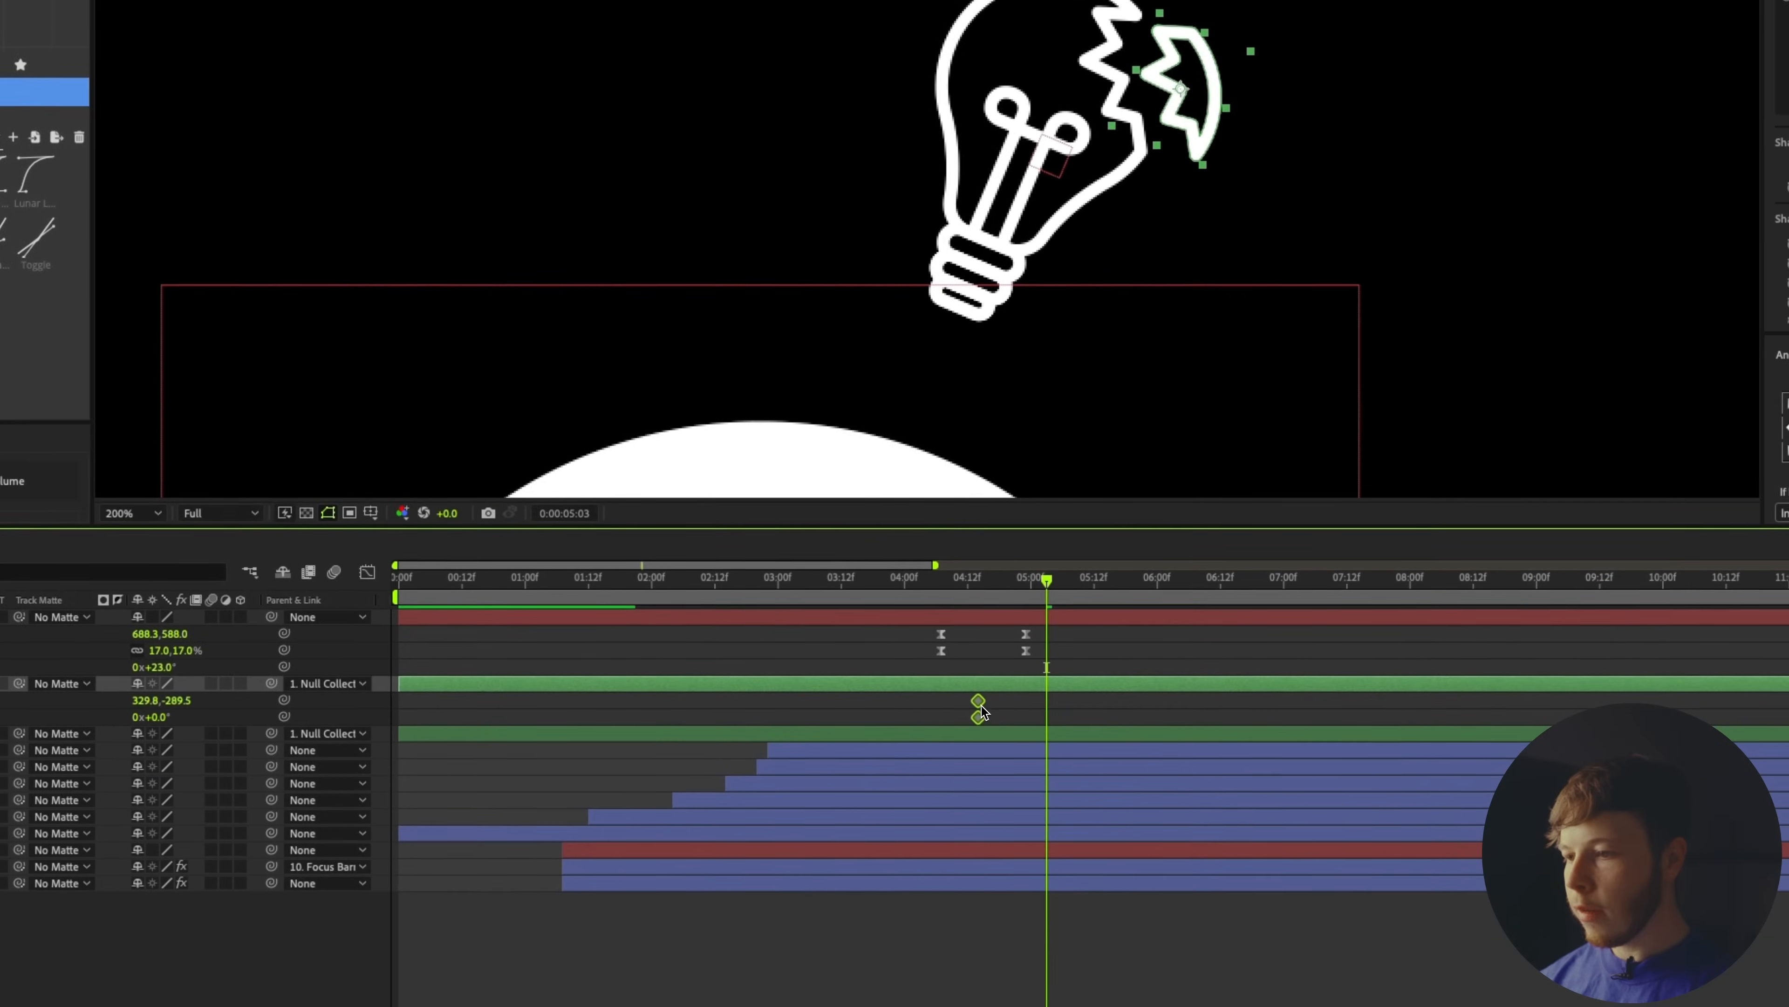
At 0:00:05:23, move the Broken Glass shard away from the bulb to 506.1, -220.5 and rotate it clockwise
{"action": "key", "text": "shift+Page_Down"}
{"action": "key", "text": "shift+Page_Down"}
{"action": "left_click_drag", "start_coordinate": [1316, 118], "coordinate": [1373, 120]}
{"action": "left_click_drag", "start_coordinate": [1325, 270], "coordinate": [1341, 271]}
{"action": "left_click_drag", "start_coordinate": [225, 854], "coordinate": [256, 855]}
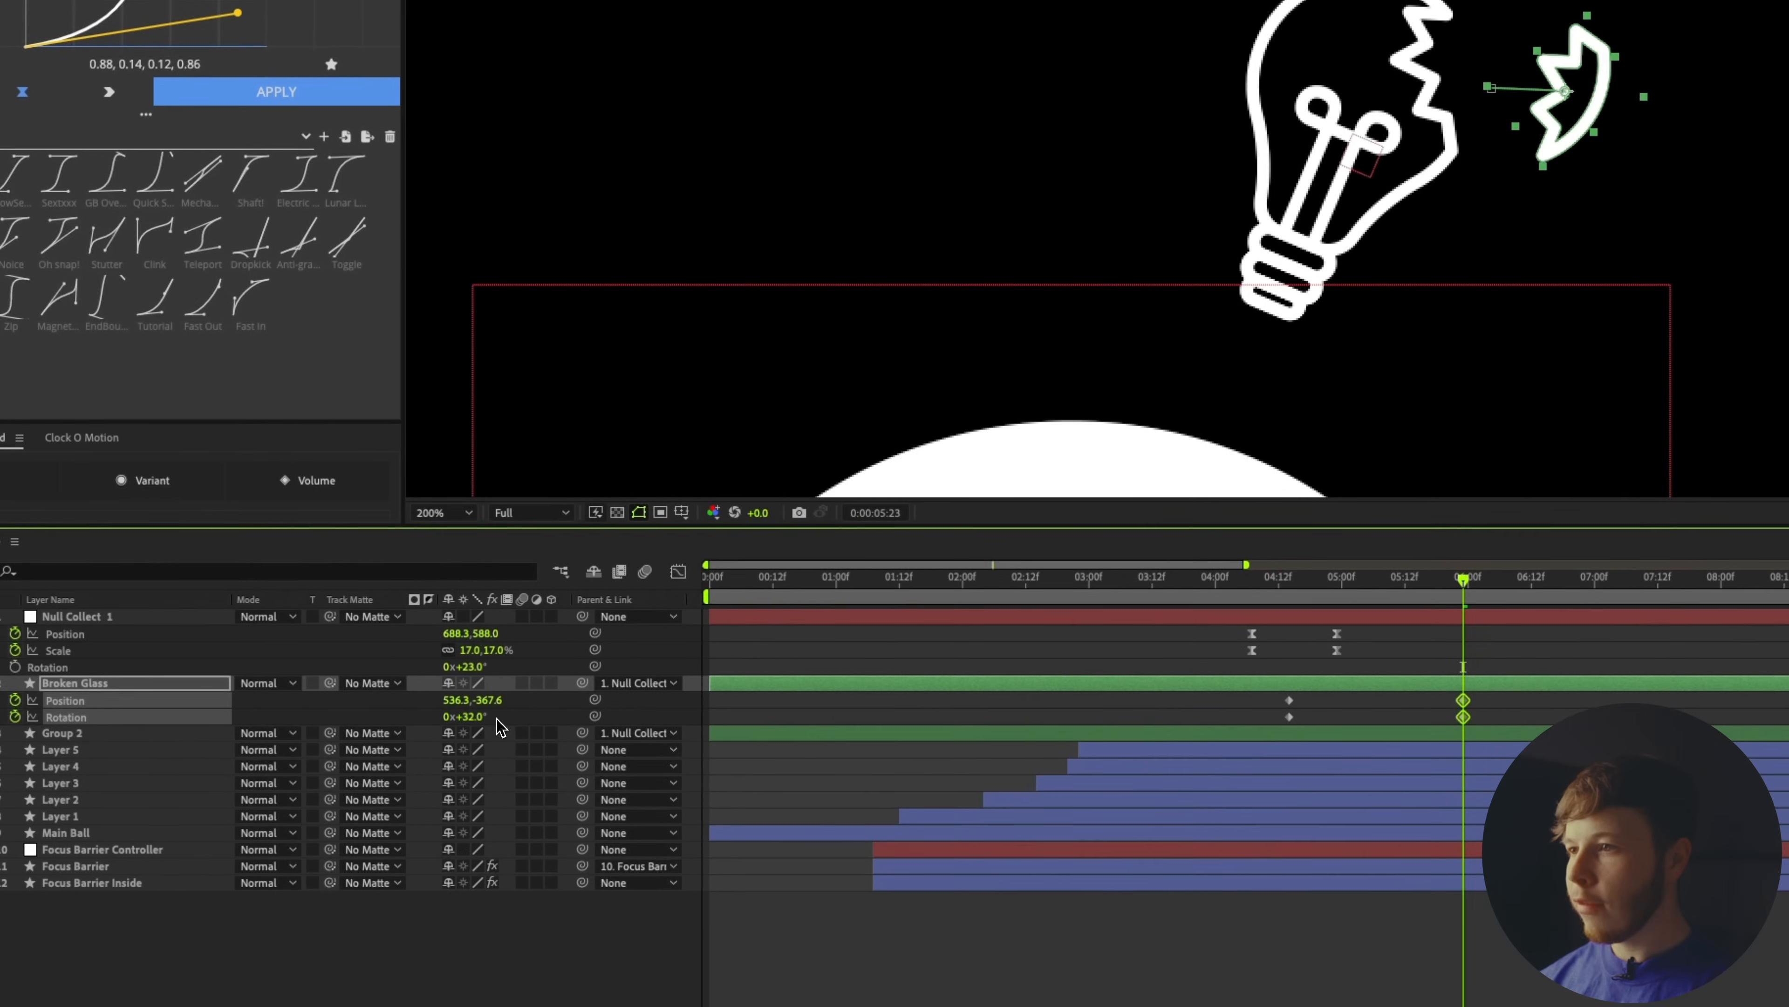
{"action": "left_click_drag", "start_coordinate": [1602, 95], "coordinate": [1573, 136]}
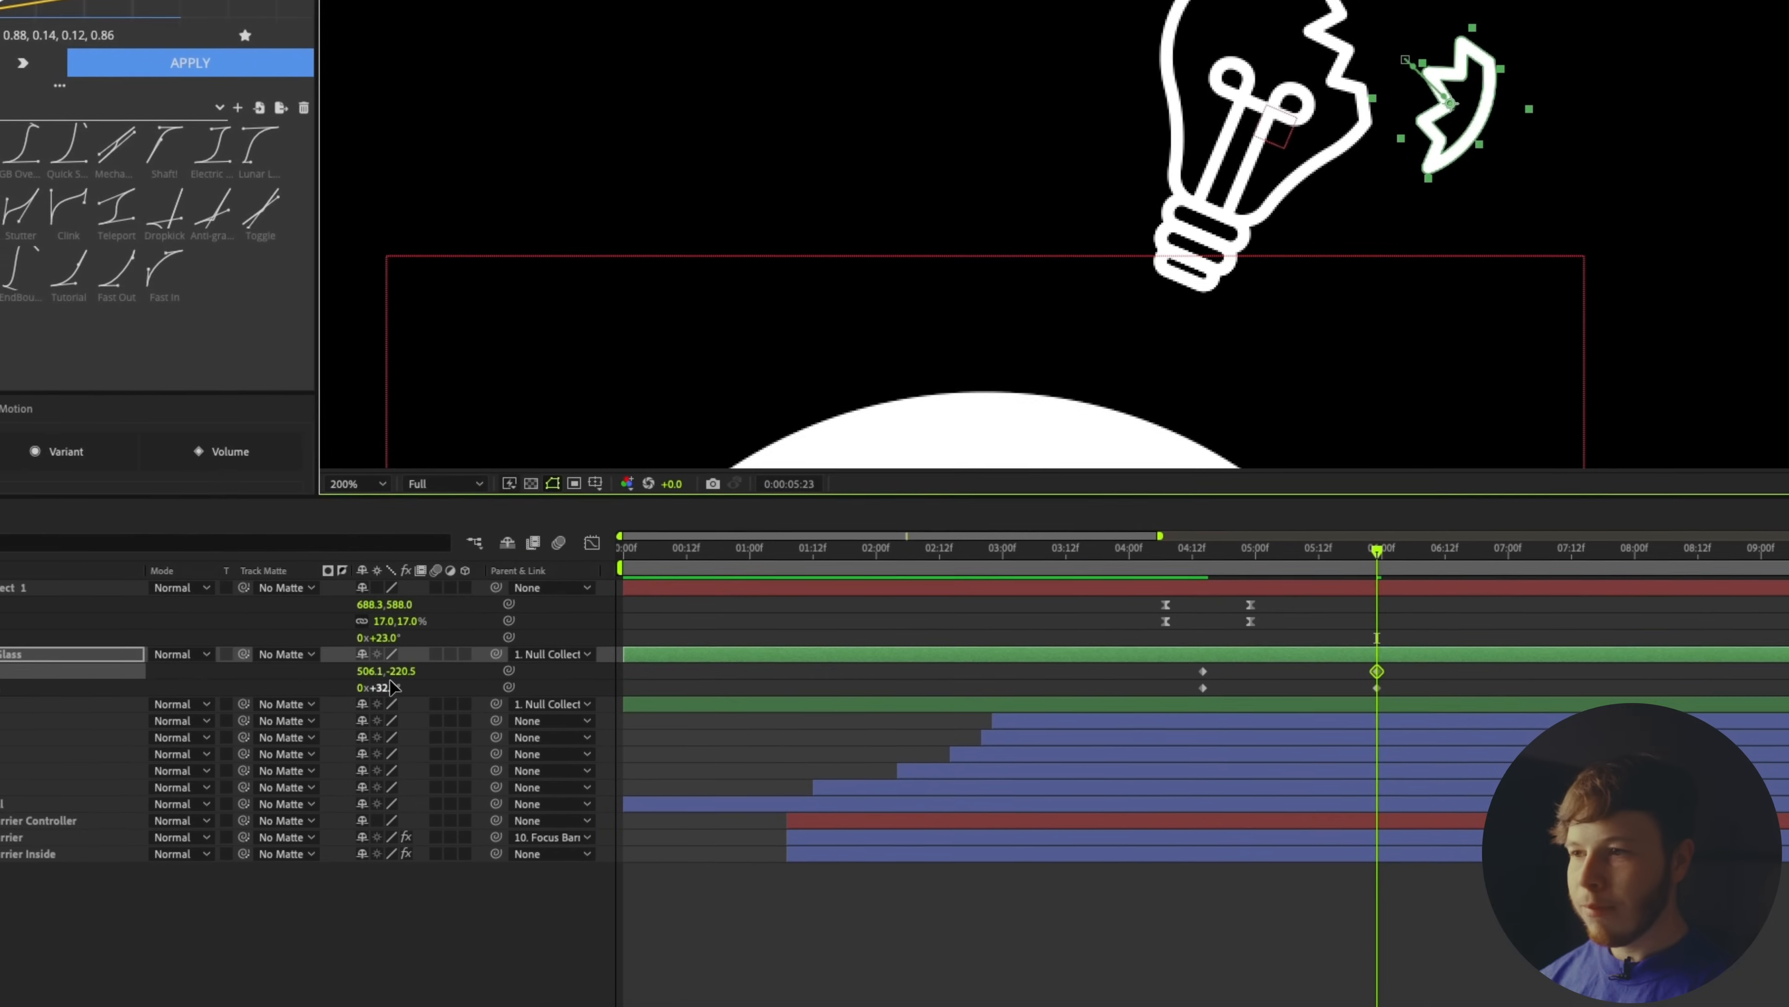
{"action": "left_click_drag", "start_coordinate": [315, 747], "coordinate": [333, 748]}
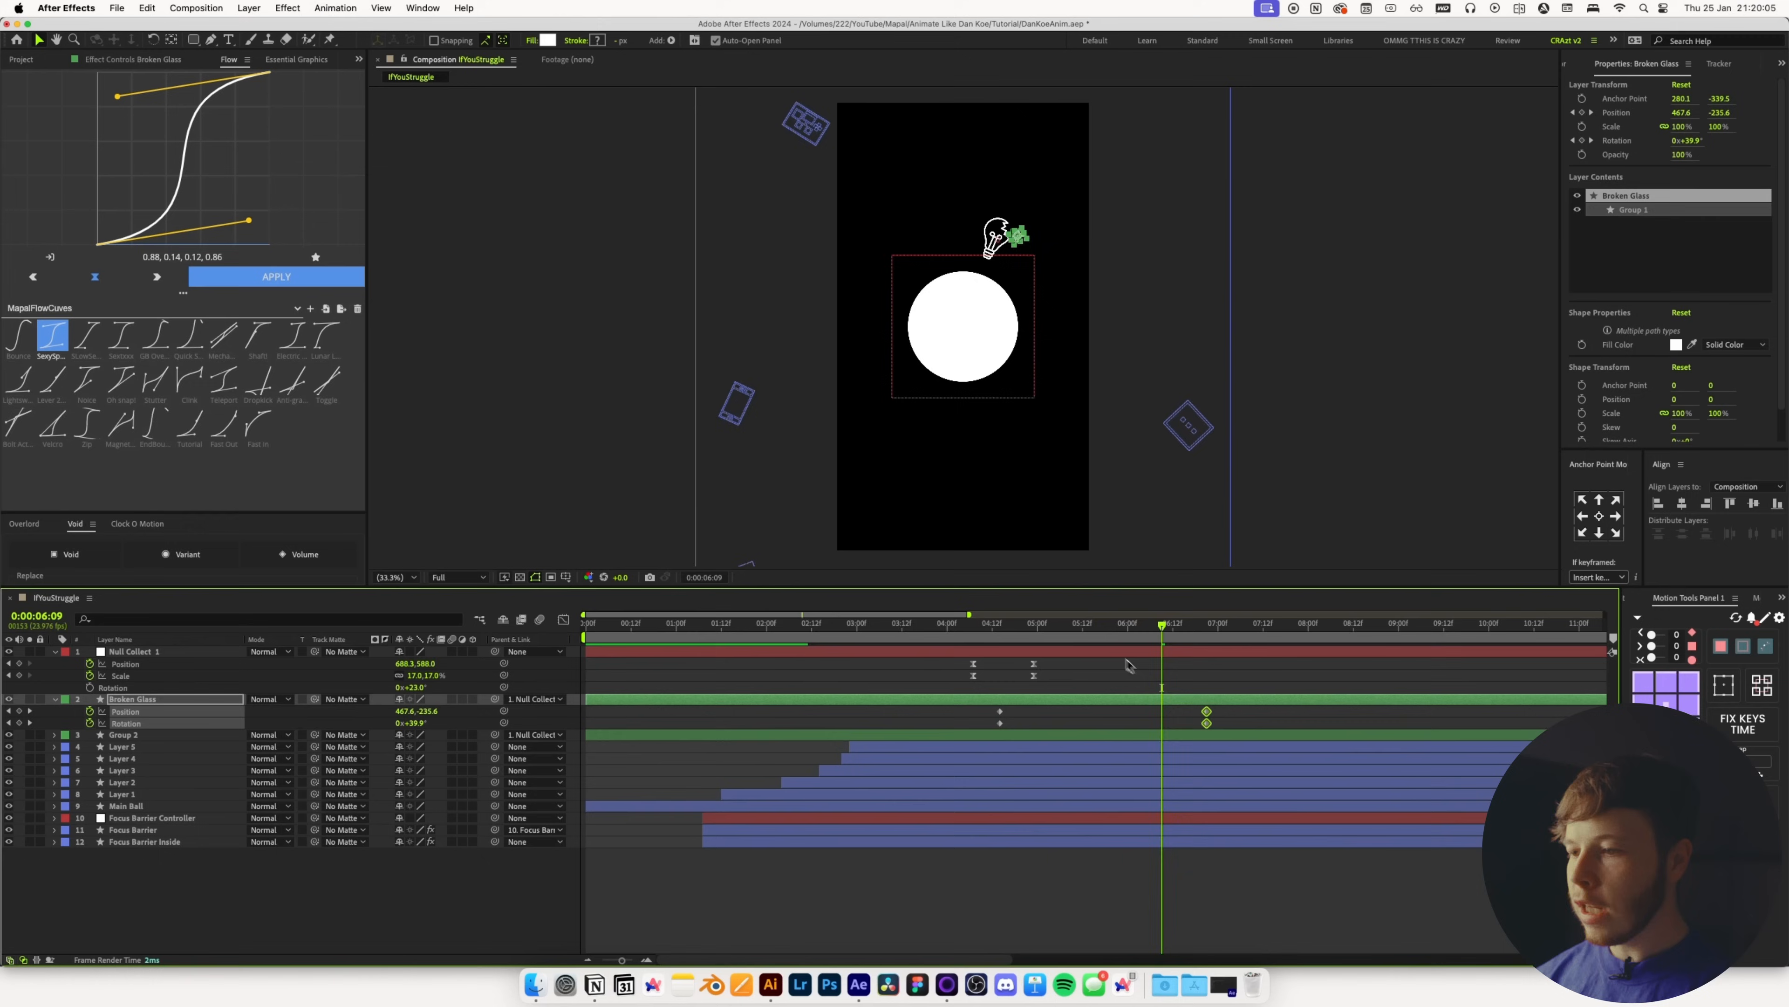
Preview the bulb's pop-up and the shard drifting away, and return to 0:00:04:13
{"action": "left_click_drag", "start_coordinate": [1114, 638], "coordinate": [992, 639]}
{"action": "key", "text": "space"}
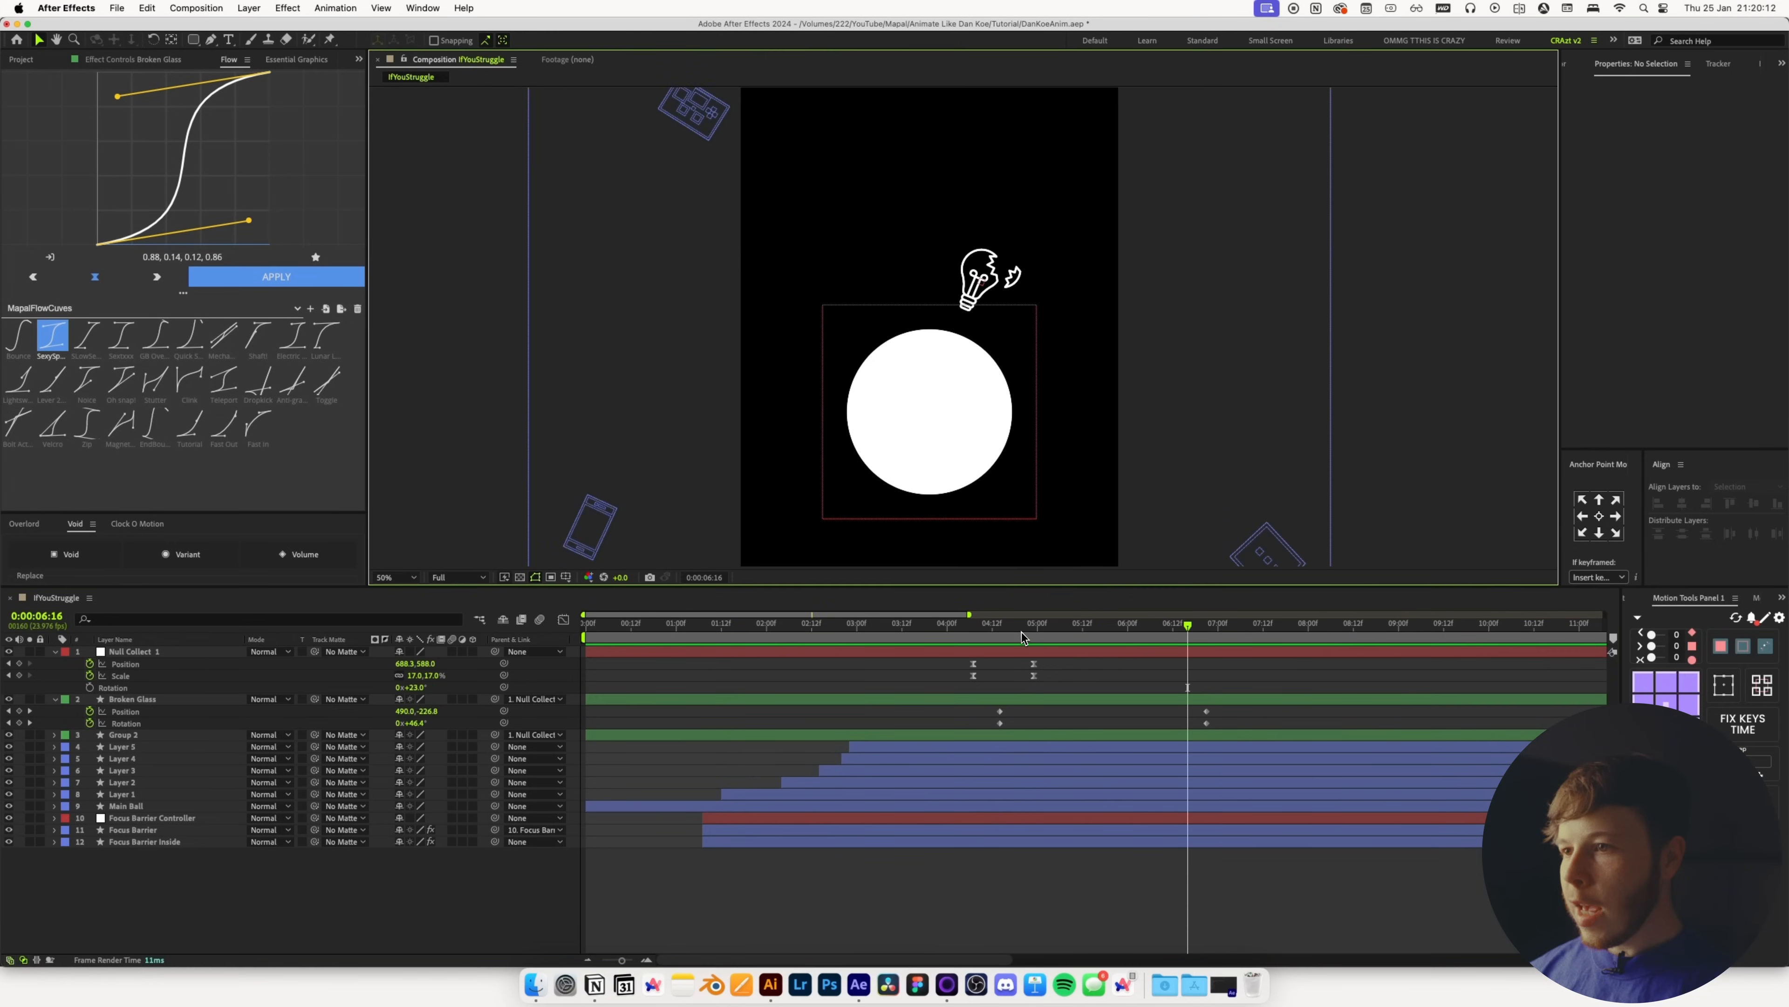
{"action": "mouse_move", "coordinate": [1023, 633]}
{"action": "left_mouse_down"}
{"action": "mouse_move", "coordinate": [950, 638]}
{"action": "mouse_move", "coordinate": [999, 649]}
{"action": "left_mouse_up"}
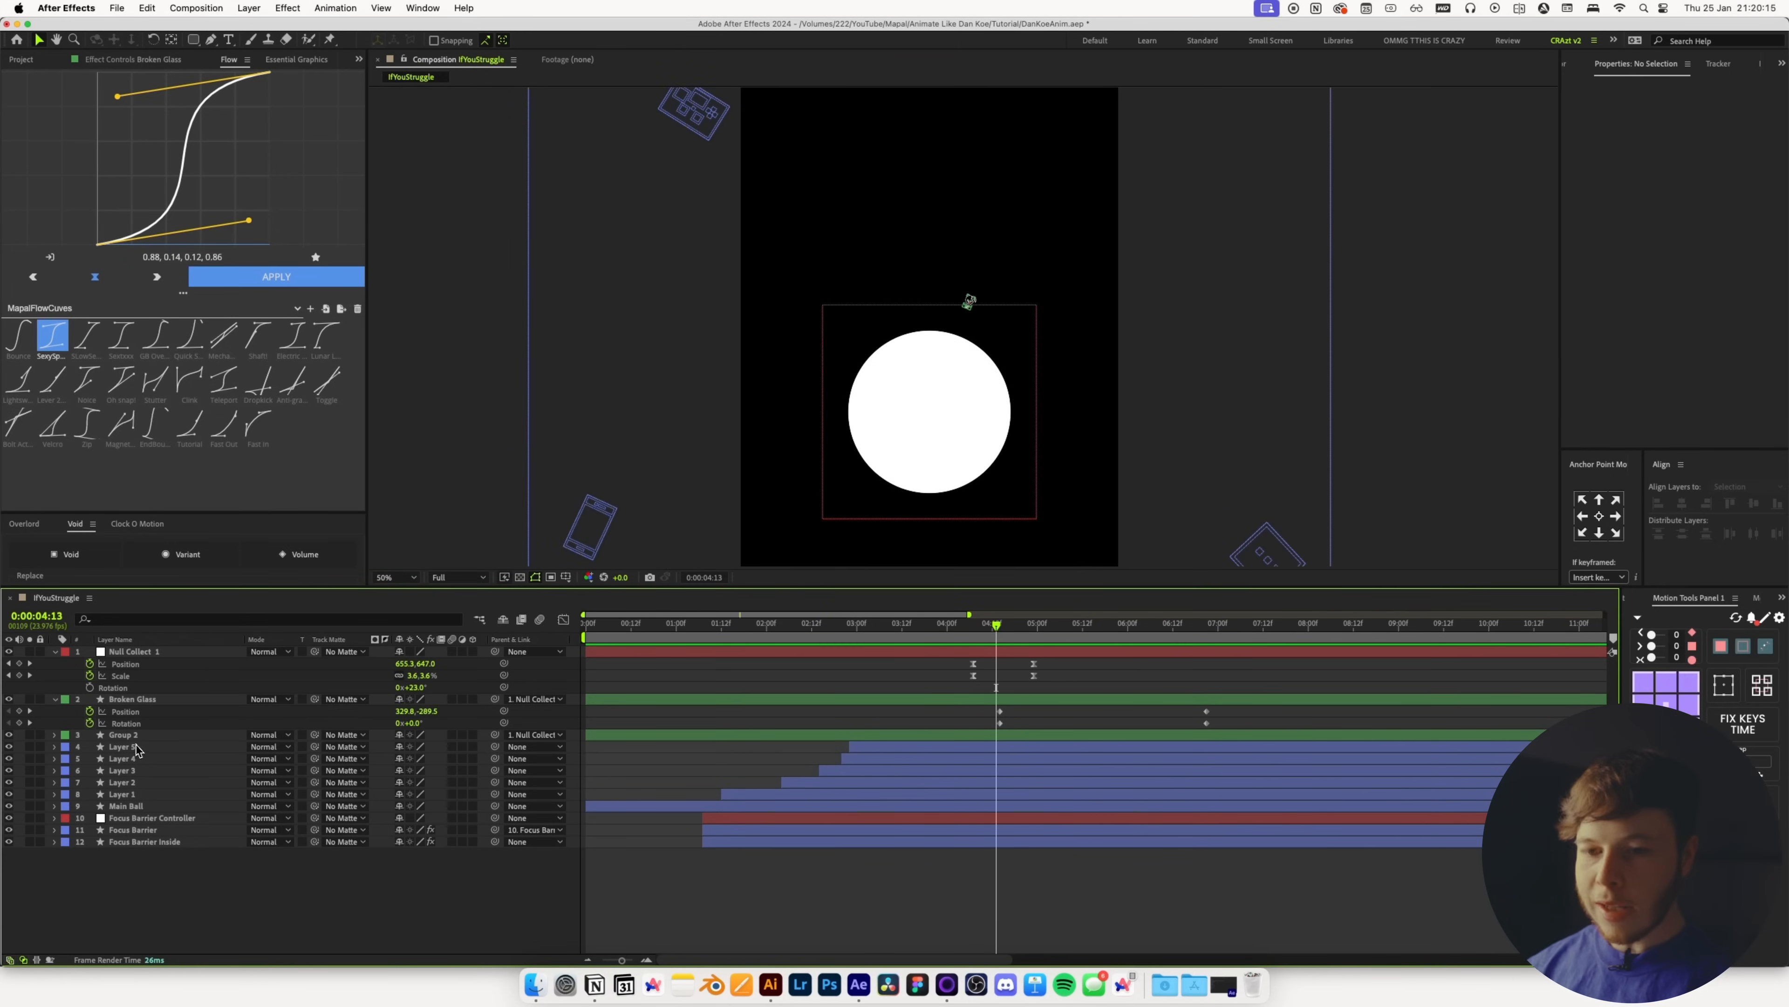
At 0:00:05:03, keyframe the Main Ball's Rectangle Path Size at 473 by 281 with unlinked proportions
{"action": "key", "text": "u"}
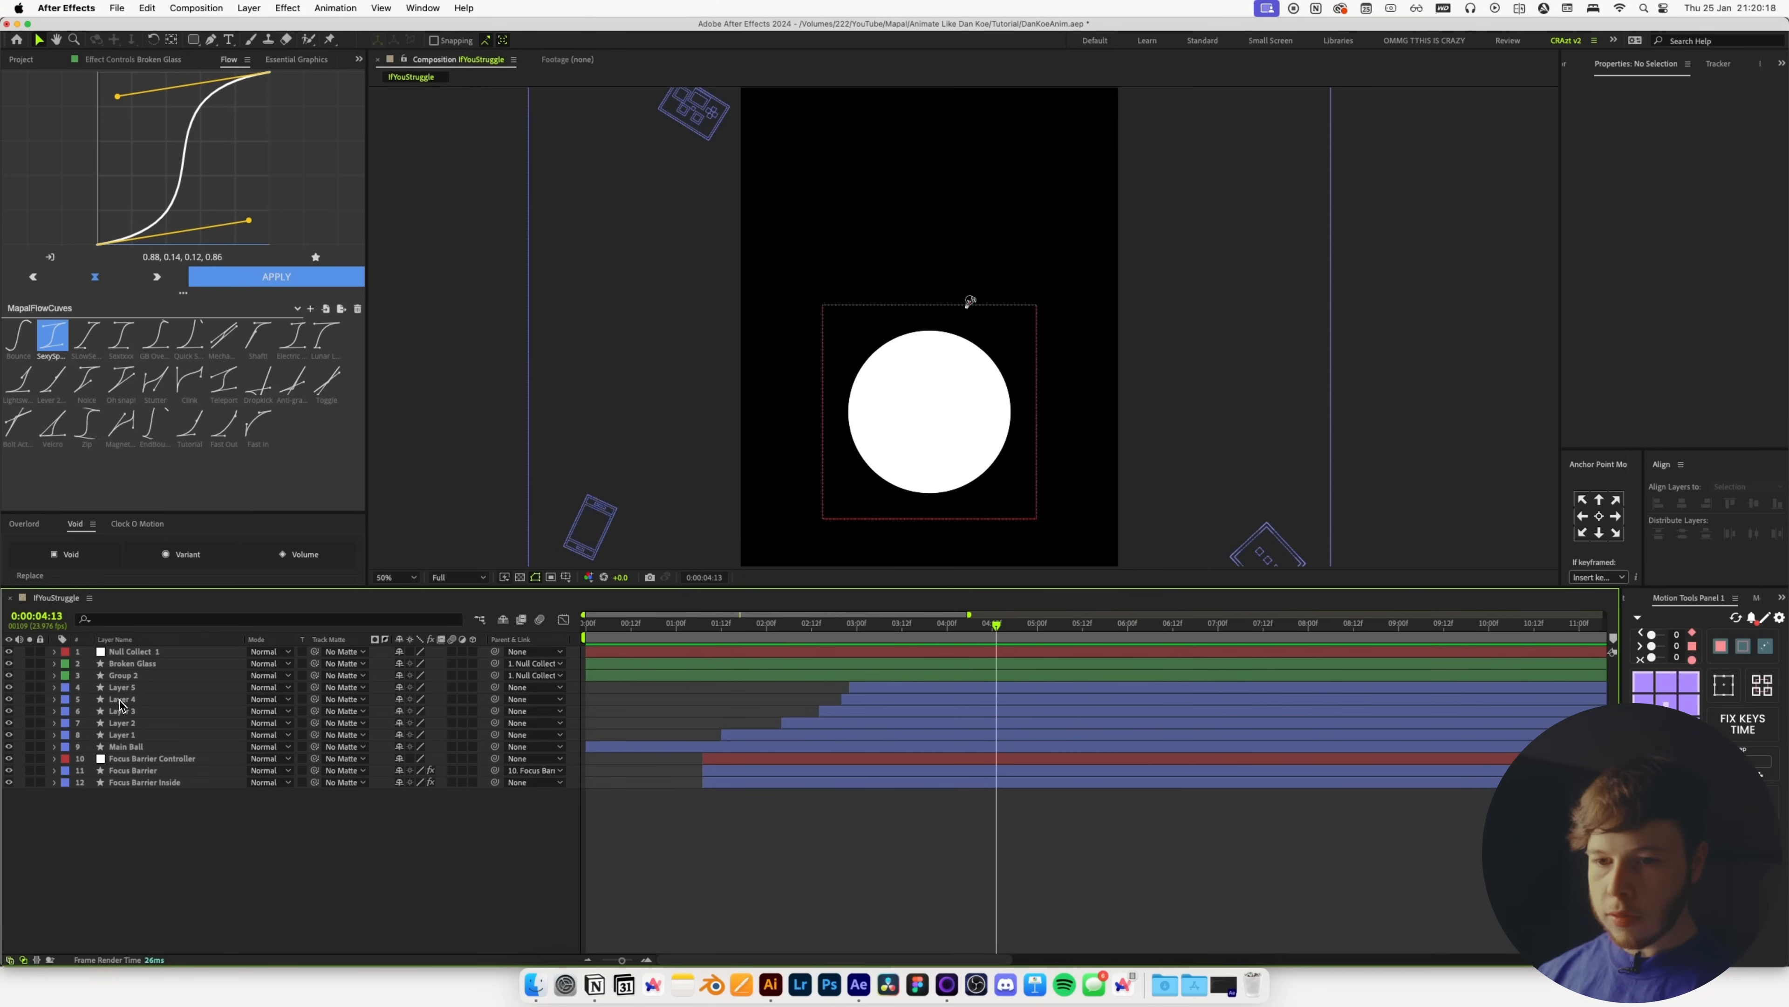
{"action": "left_click", "coordinate": [125, 749]}
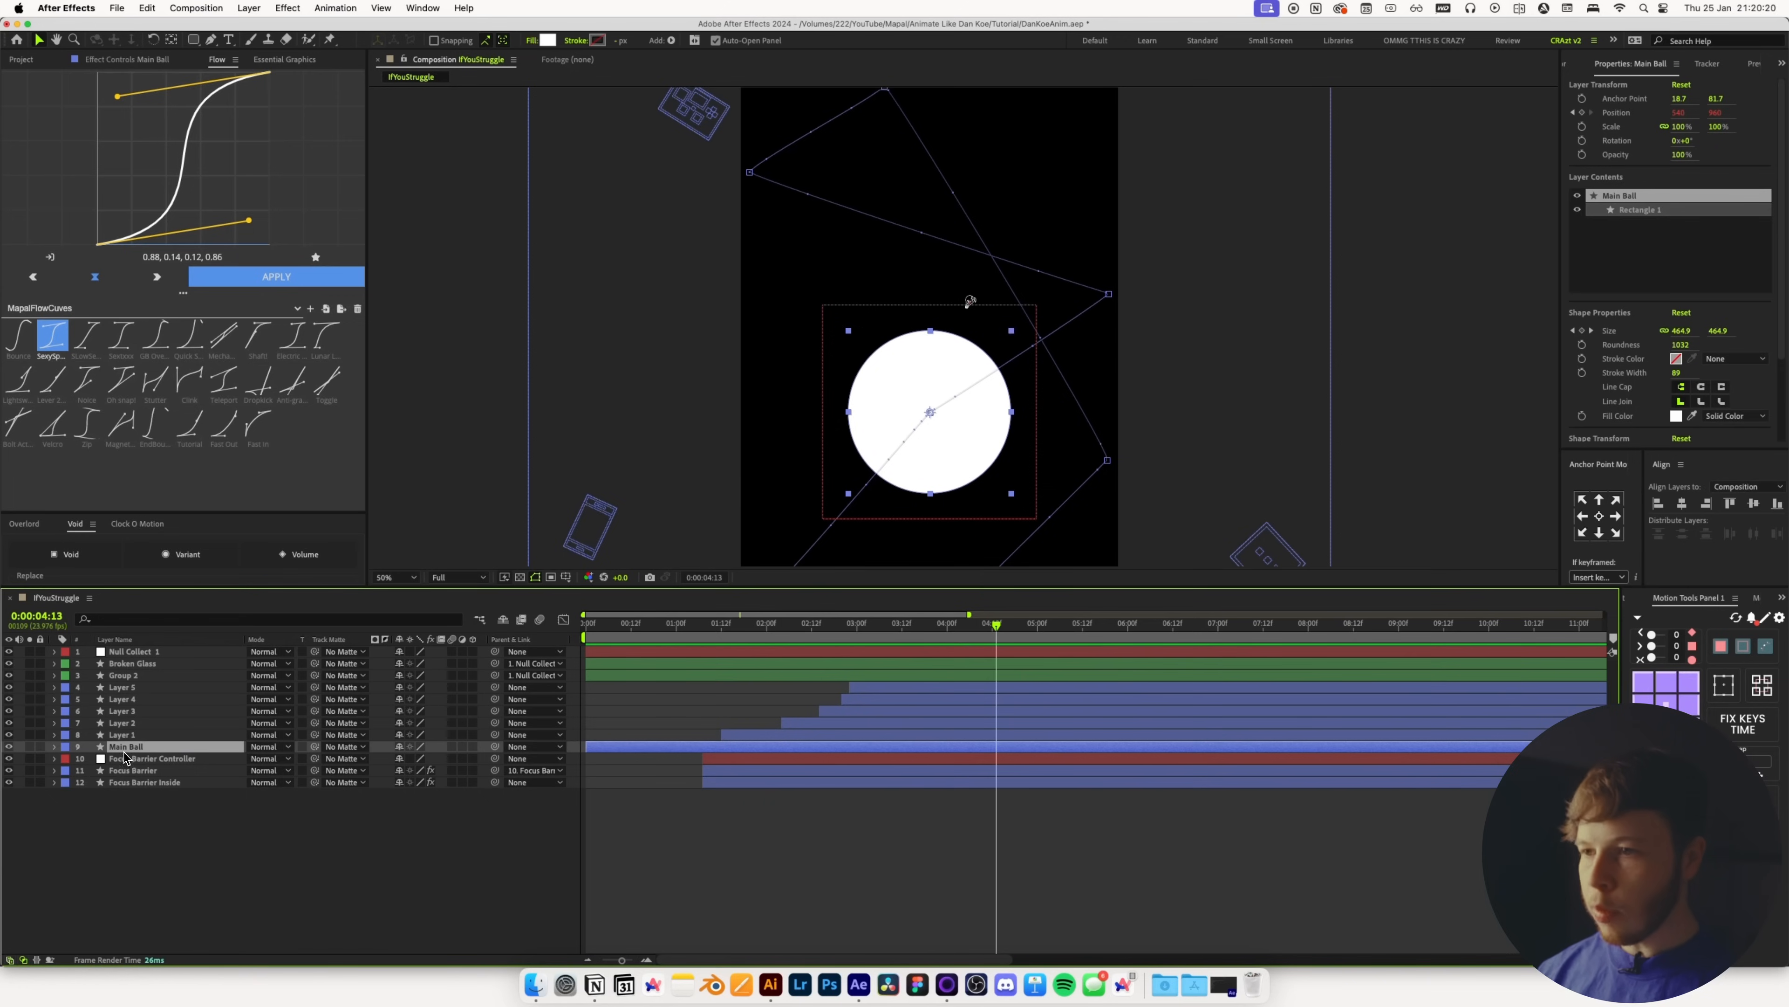
{"action": "left_click", "coordinate": [54, 758]}
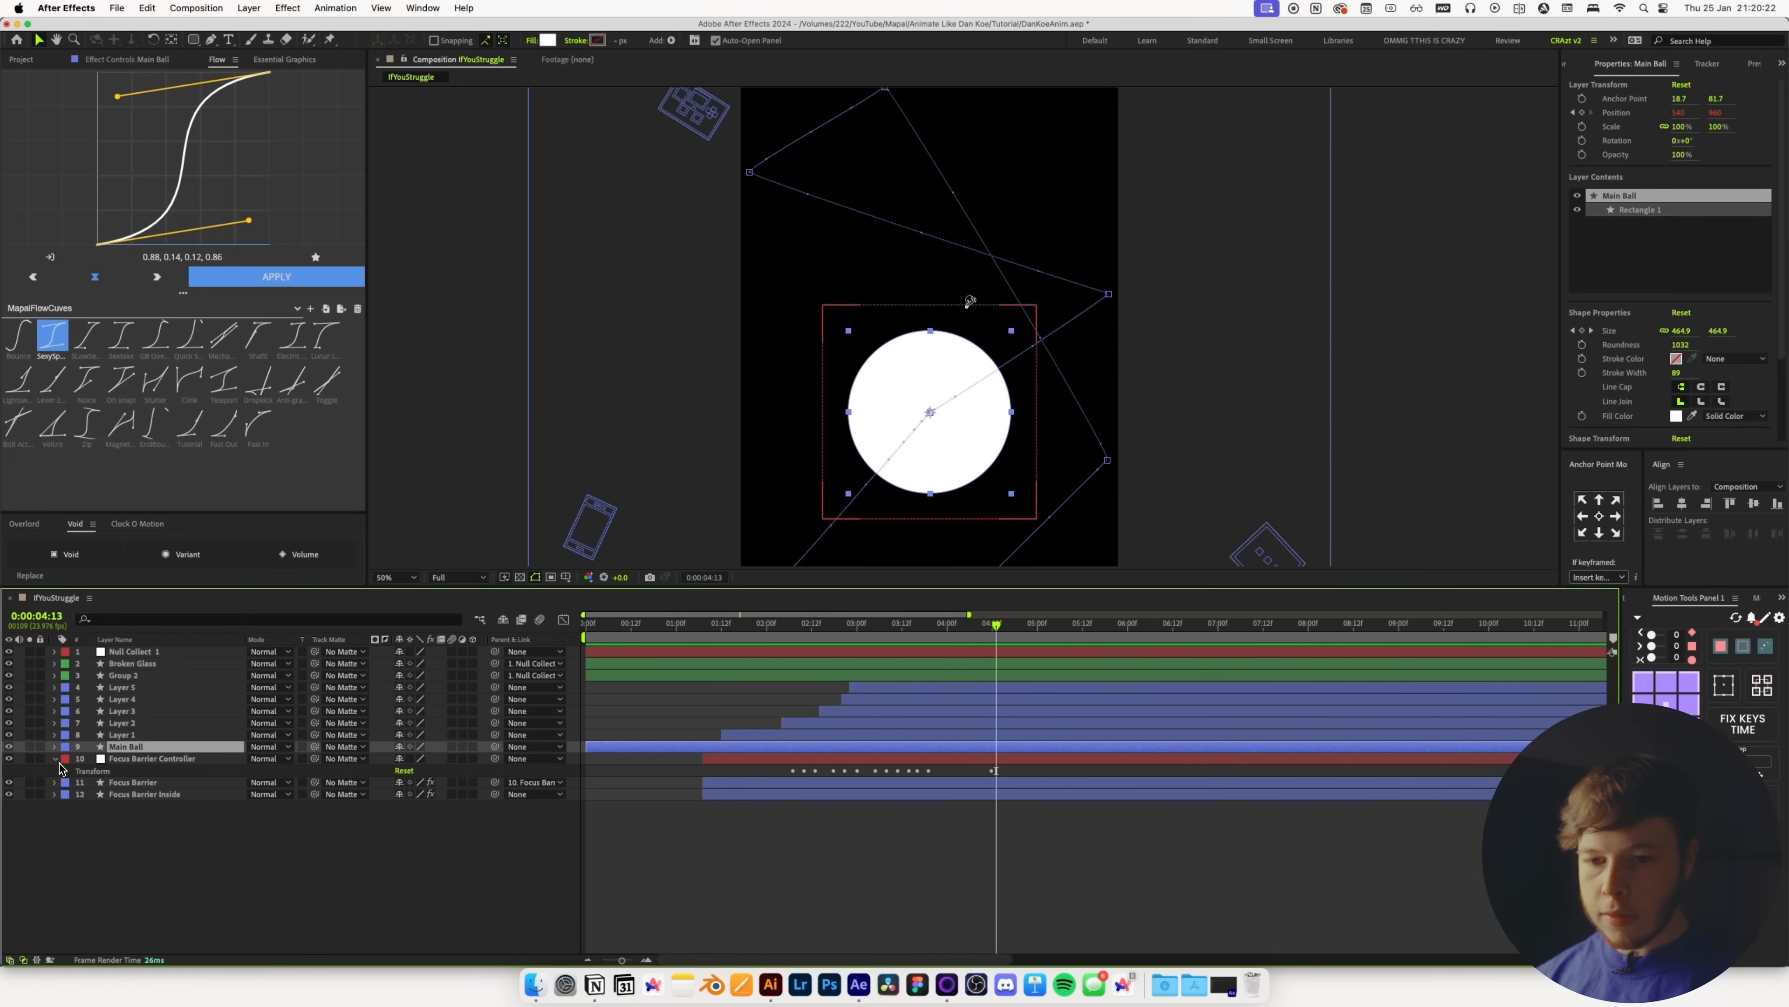
{"action": "left_click", "coordinate": [56, 759]}
{"action": "left_click", "coordinate": [54, 746]}
{"action": "left_click_drag", "start_coordinate": [1028, 625], "coordinate": [1052, 634]}
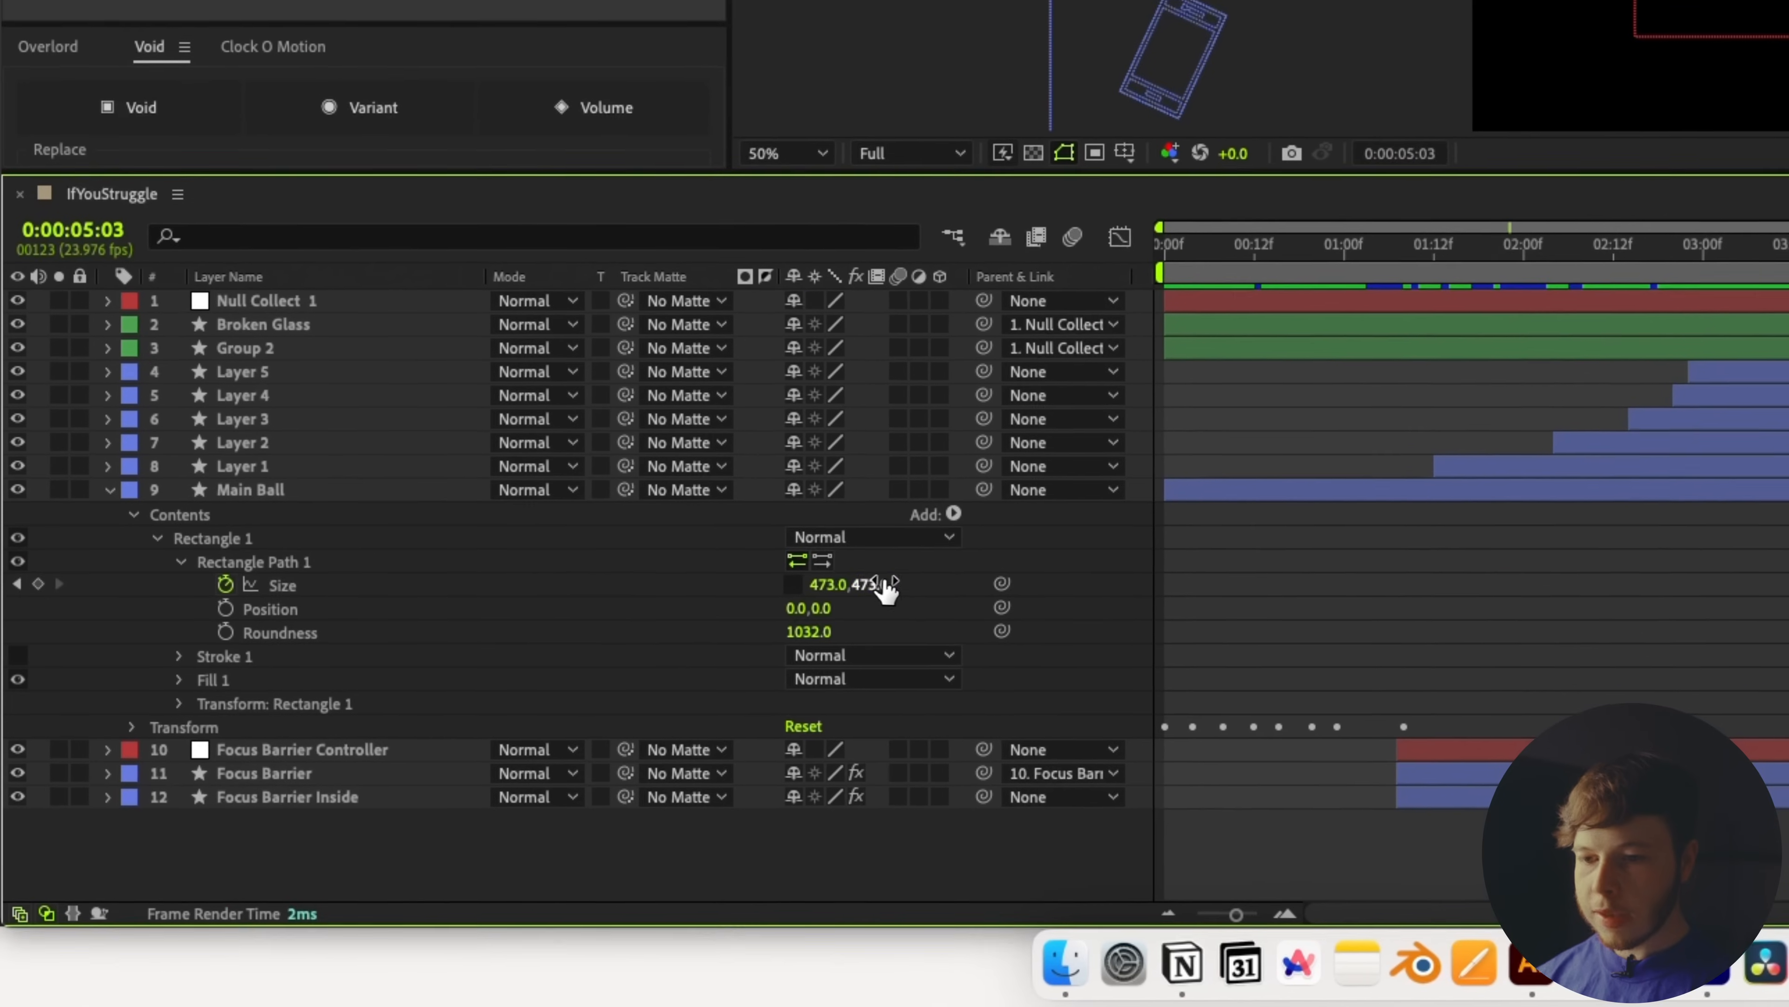
{"action": "left_click_drag", "start_coordinate": [433, 795], "coordinate": [425, 793]}
{"action": "left_click_drag", "start_coordinate": [849, 582], "coordinate": [629, 613]}
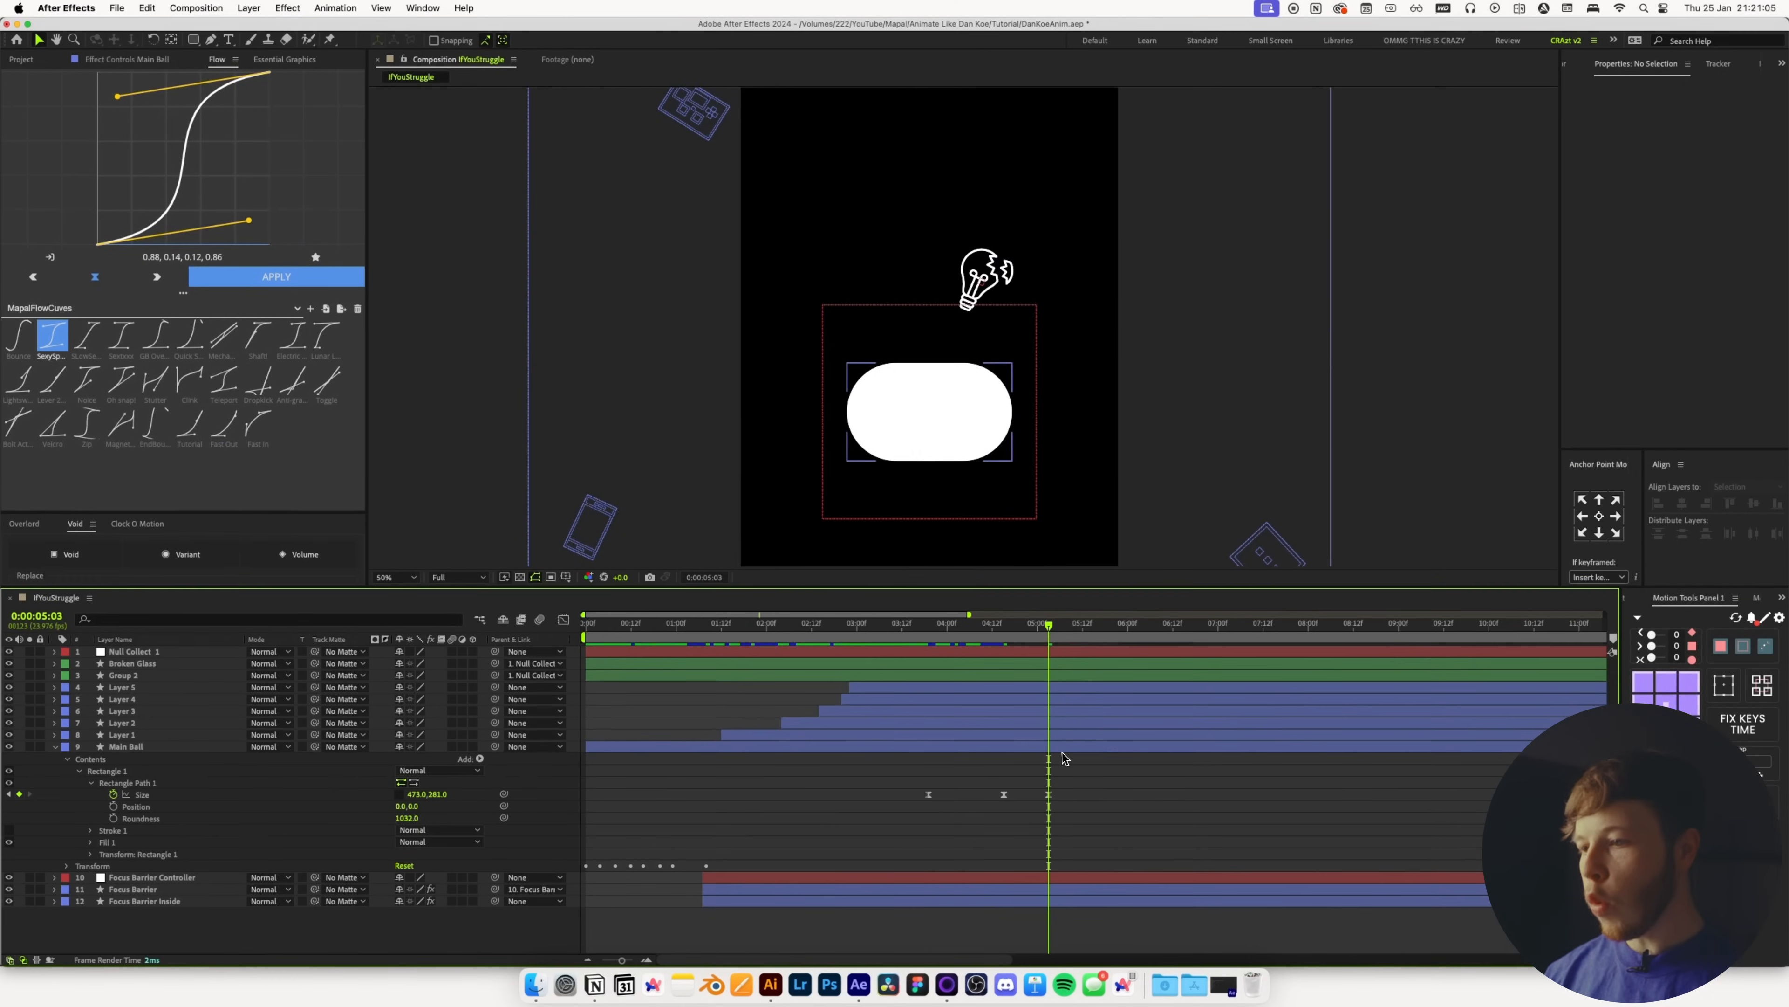
Apply the Wave Warp effect to the Main Ball layer
{"action": "left_click", "coordinate": [1063, 752]}
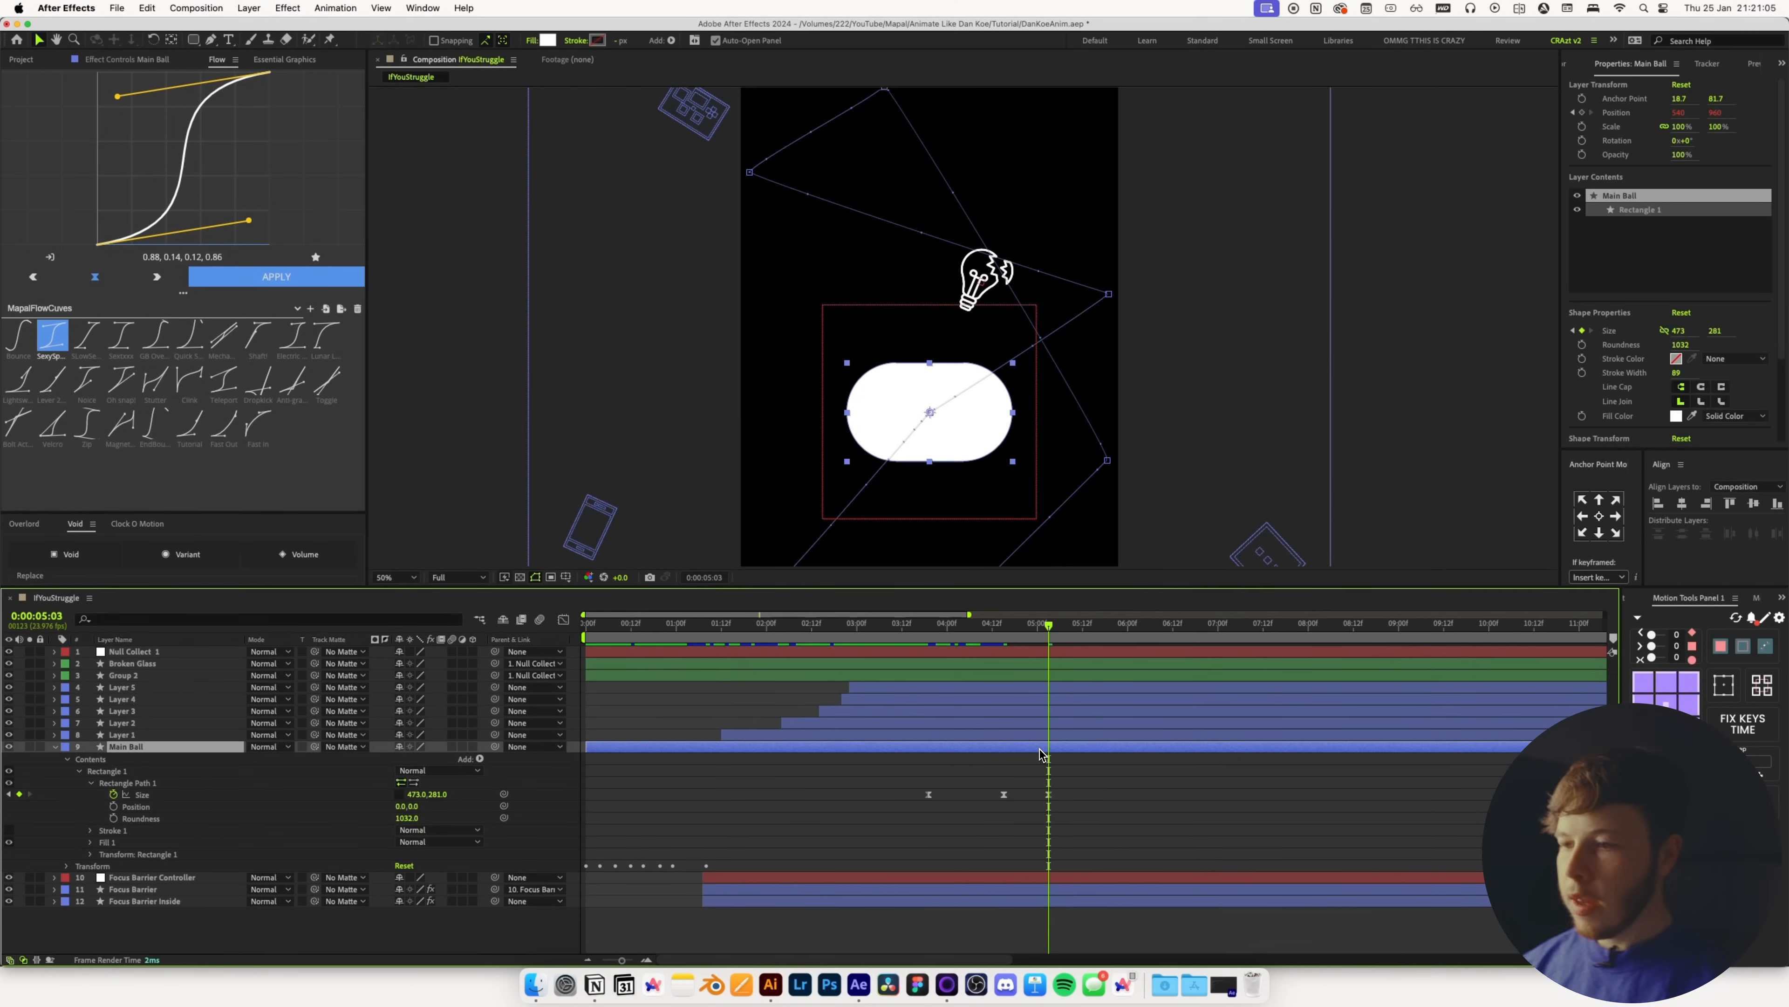
{"action": "key", "text": "ctrl+space"}
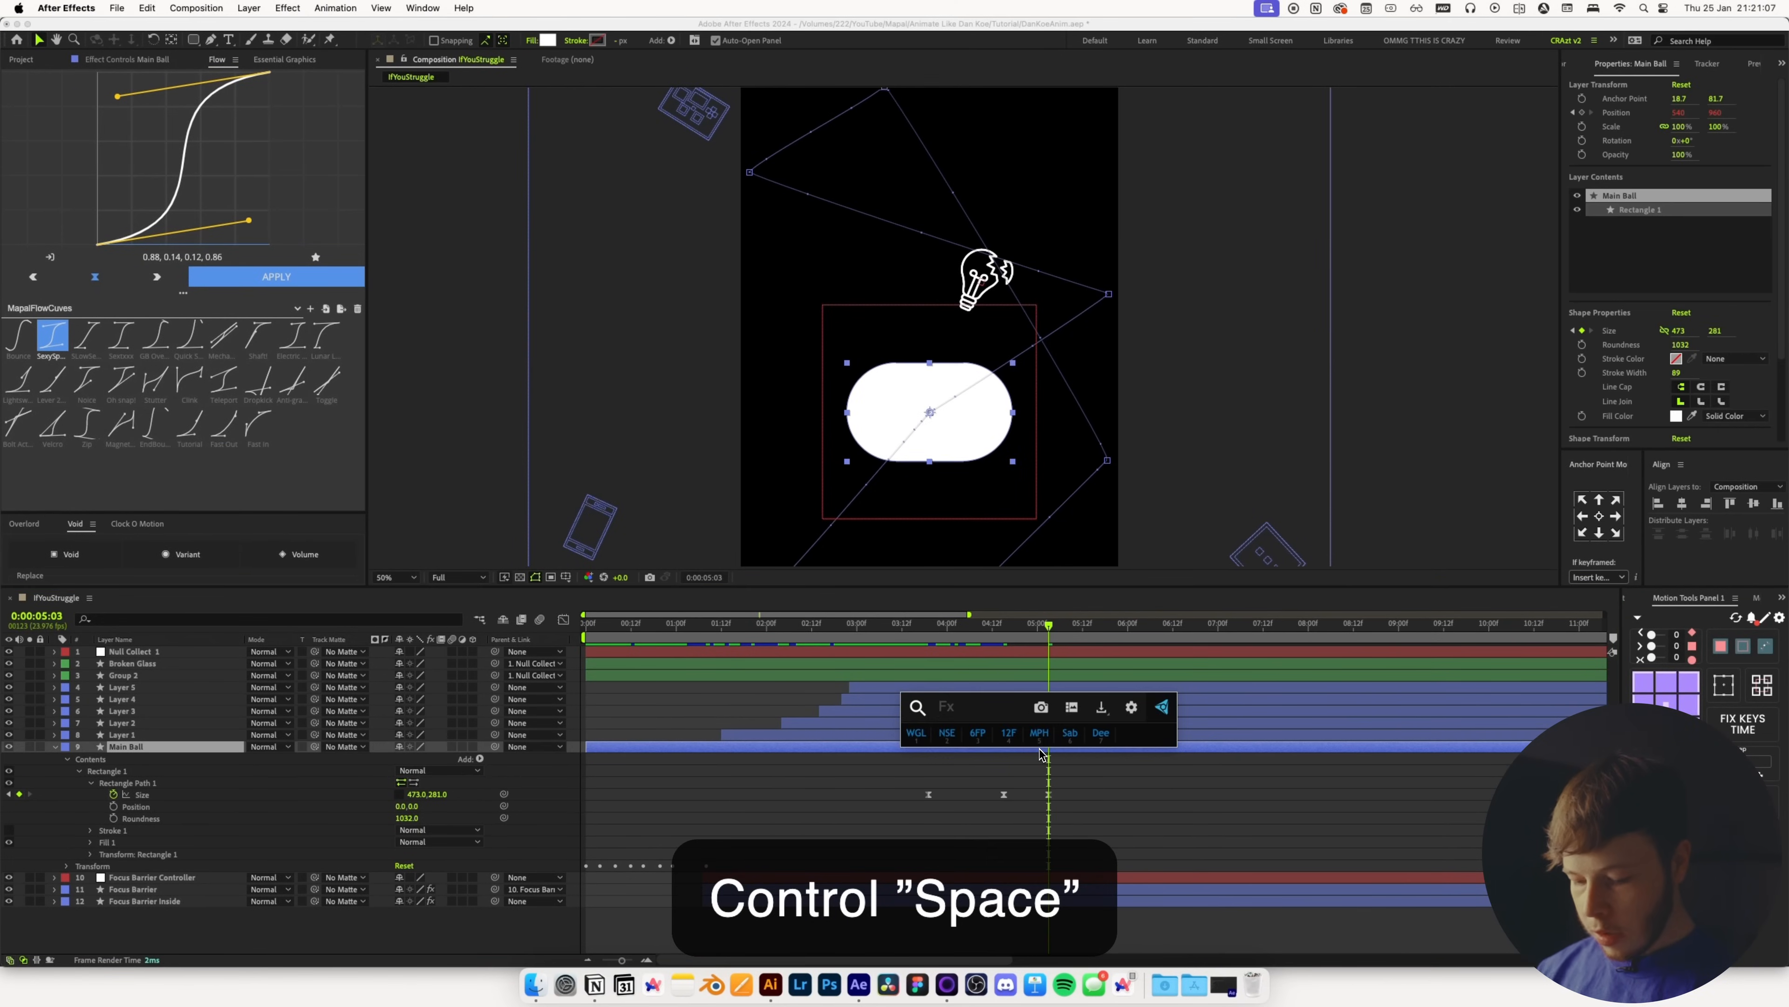
{"action": "type", "text": "wav"}
{"action": "key", "text": "Down"}
{"action": "key", "text": "Return"}
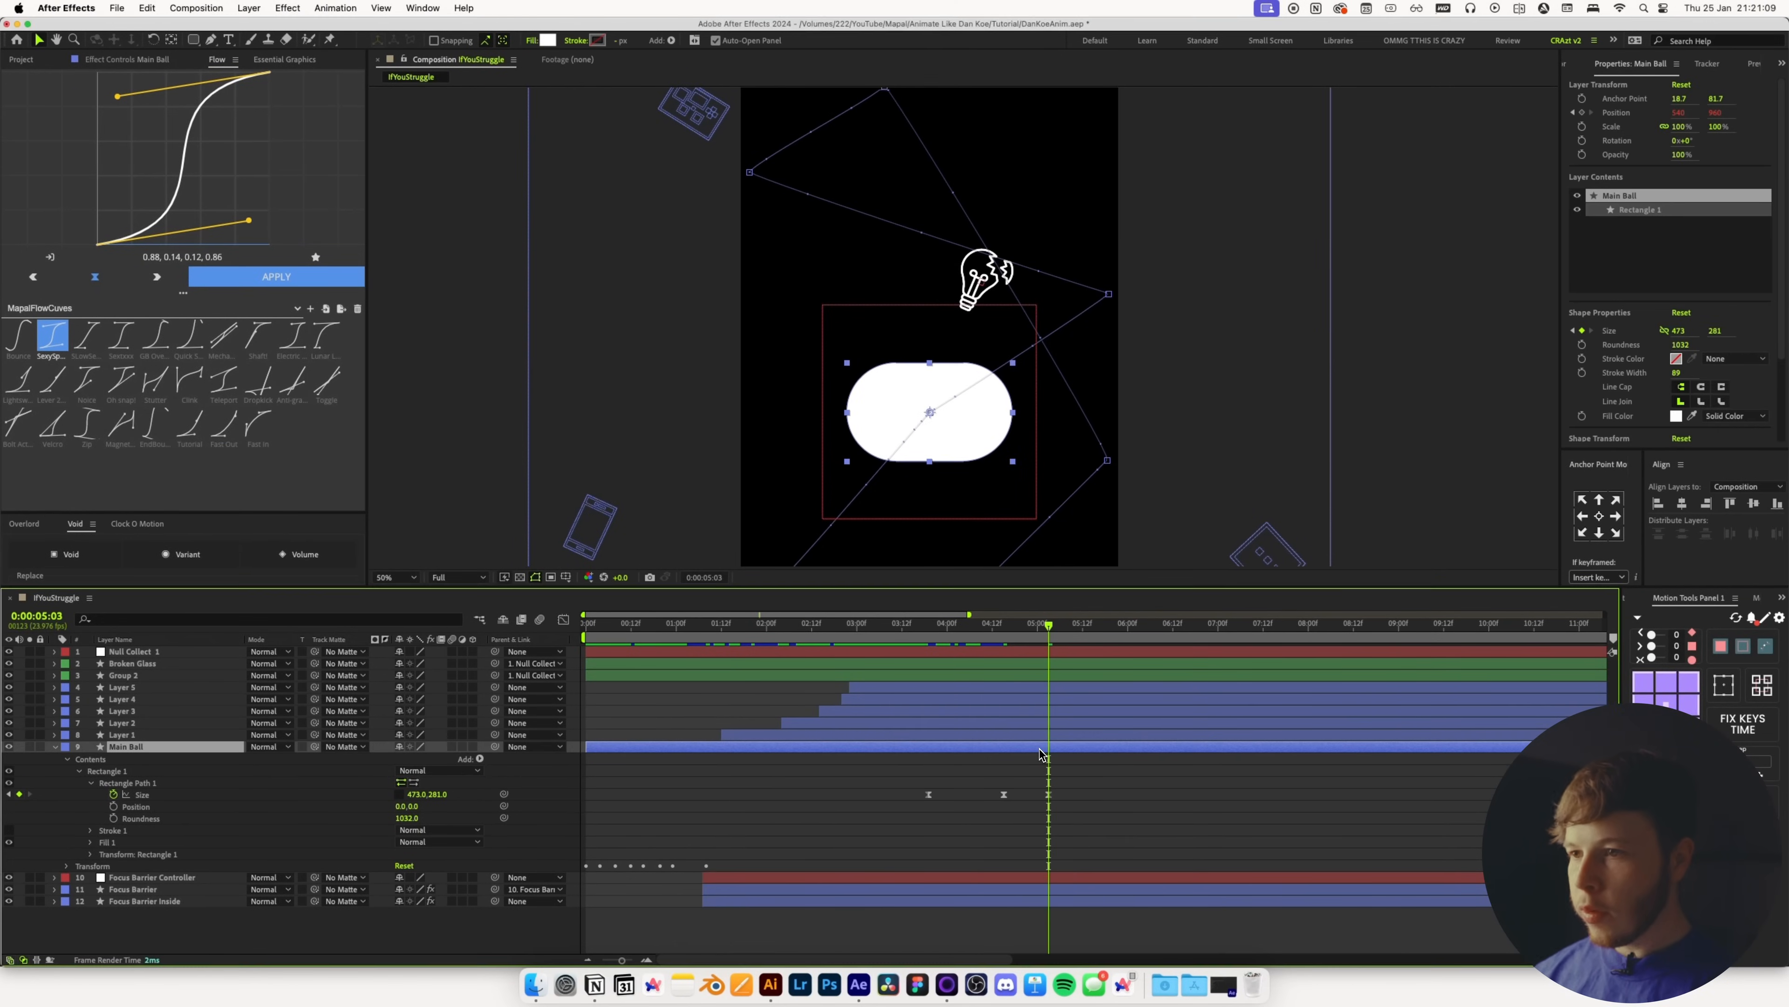
Set the Main Ball's Wave Warp to a Wave Height of -4 and a Wave Width of 188
{"action": "left_click_drag", "start_coordinate": [198, 113], "coordinate": [380, 140]}
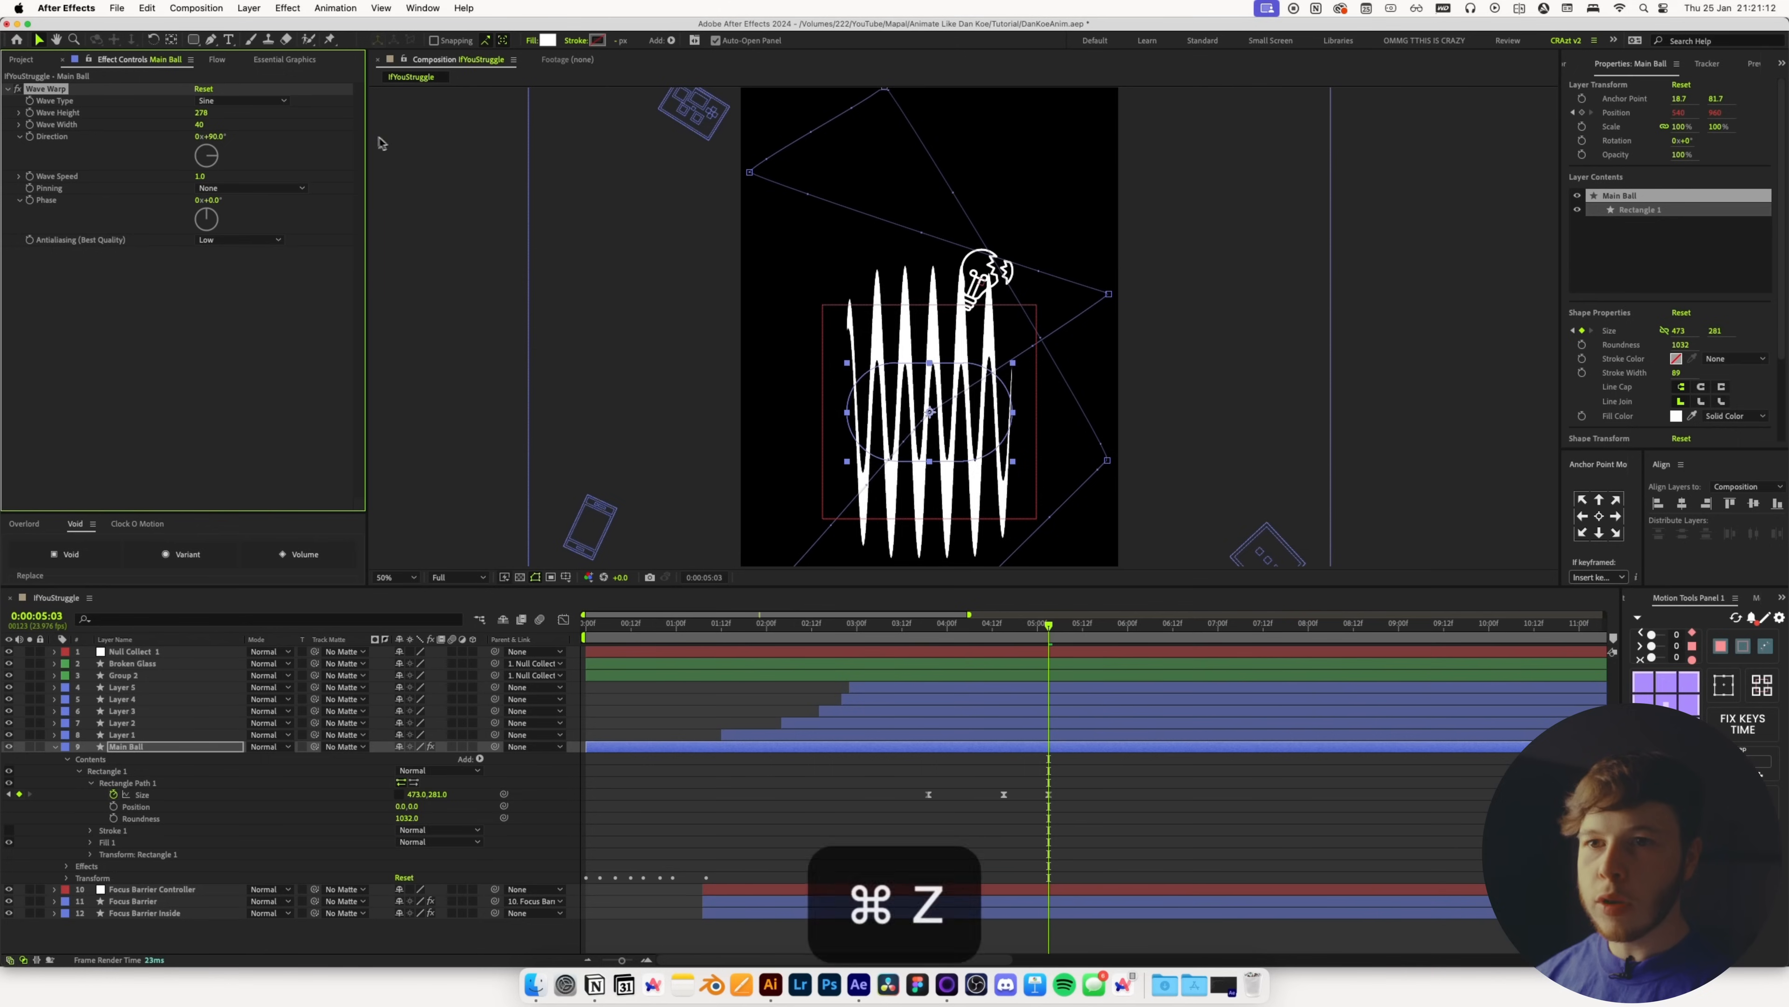
{"action": "key", "text": "super+z"}
{"action": "mouse_move", "coordinate": [203, 114]}
{"action": "left_mouse_down"}
{"action": "mouse_move", "coordinate": [319, 148]}
{"action": "mouse_move", "coordinate": [1375, 216]}
{"action": "mouse_move", "coordinate": [1738, 267]}
{"action": "mouse_move", "coordinate": [1311, 291]}
{"action": "left_mouse_up"}
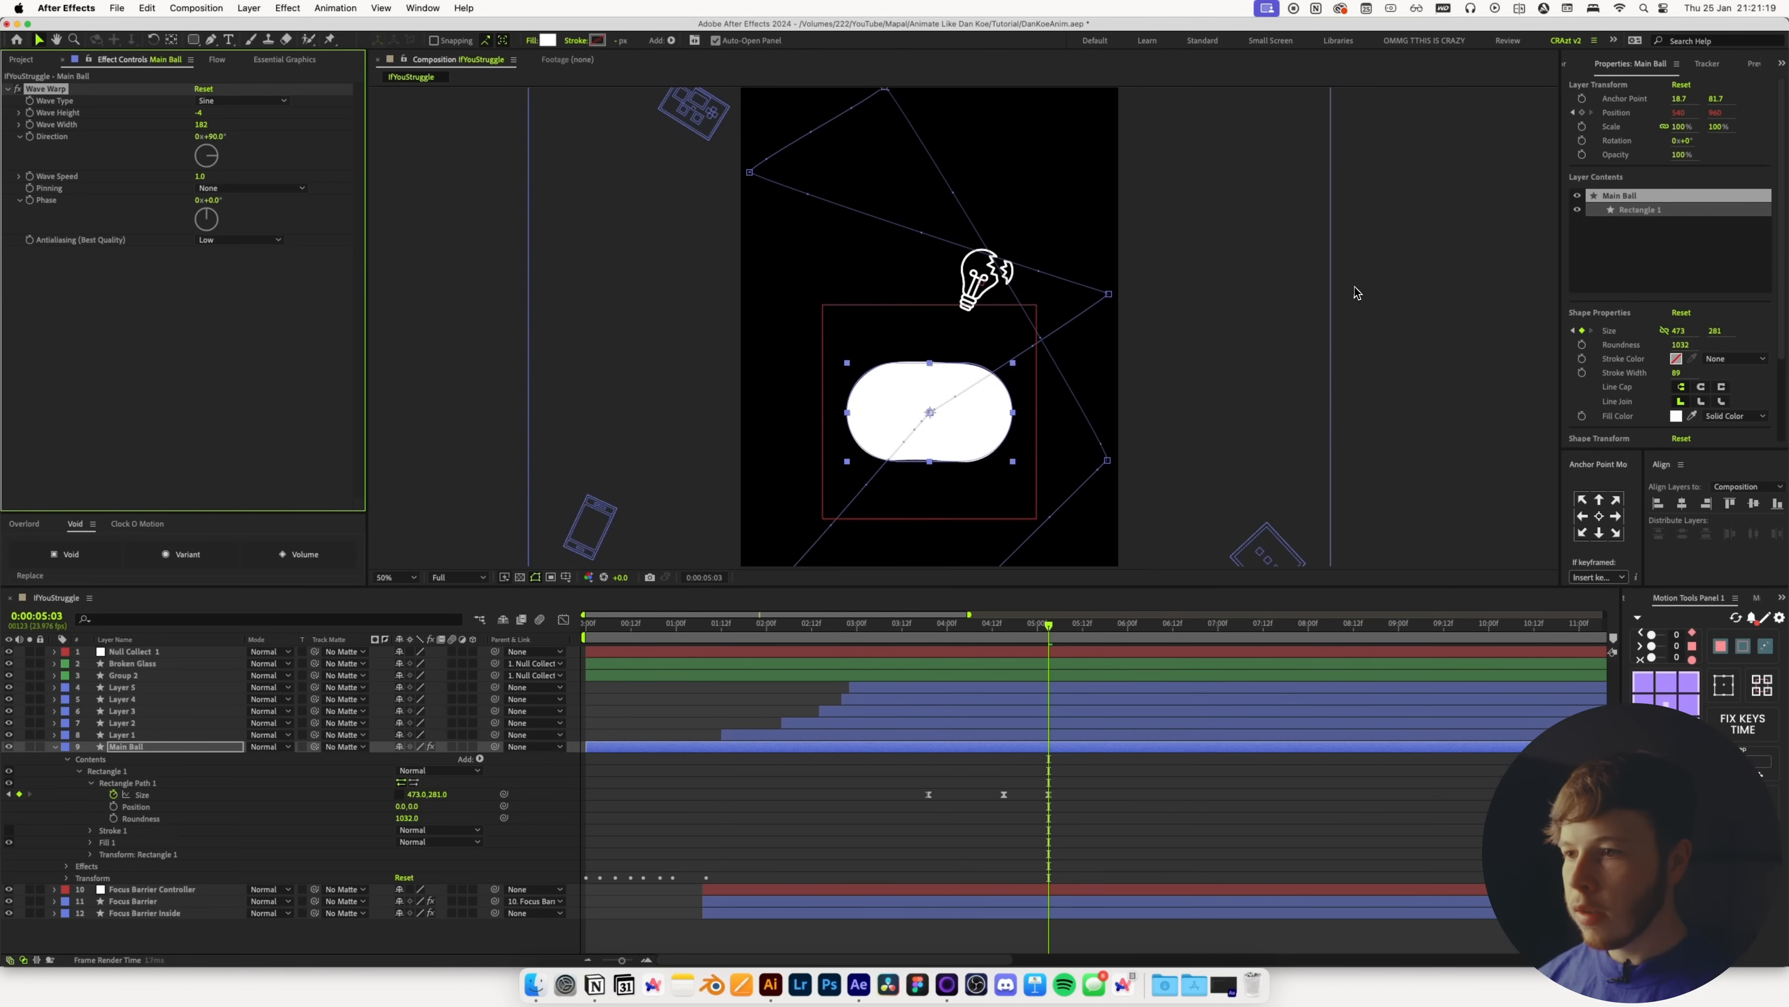
{"action": "left_click", "coordinate": [1076, 789]}
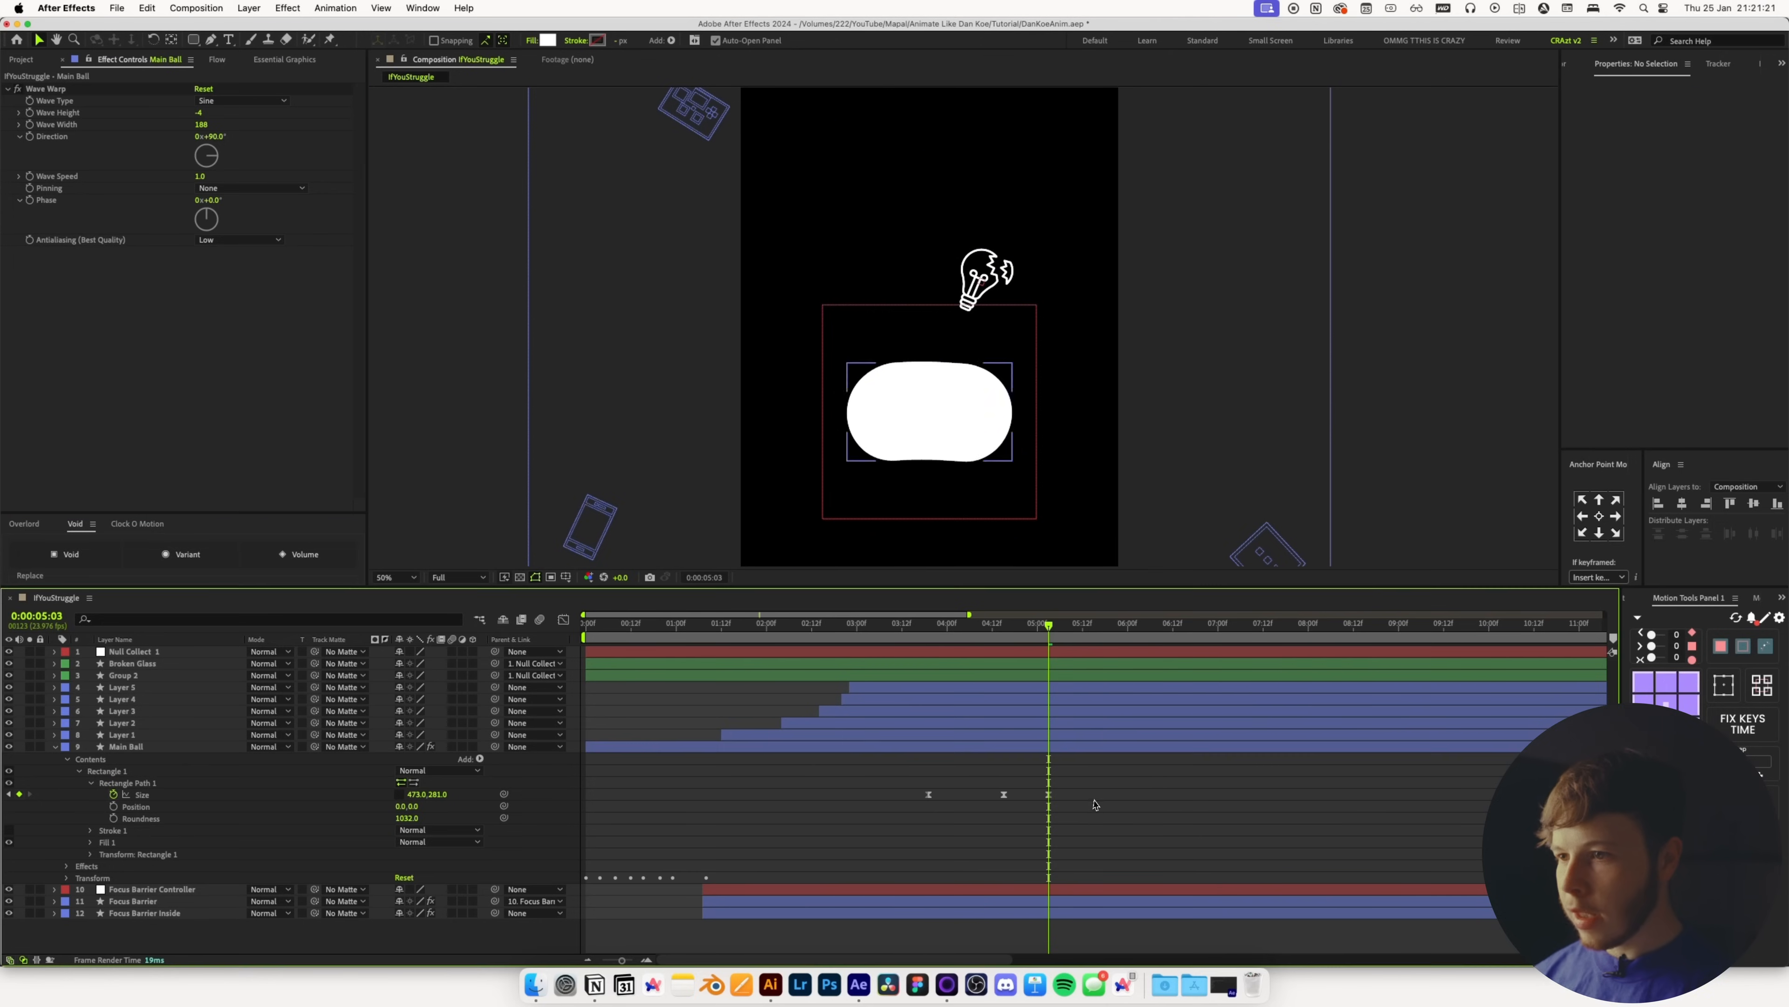
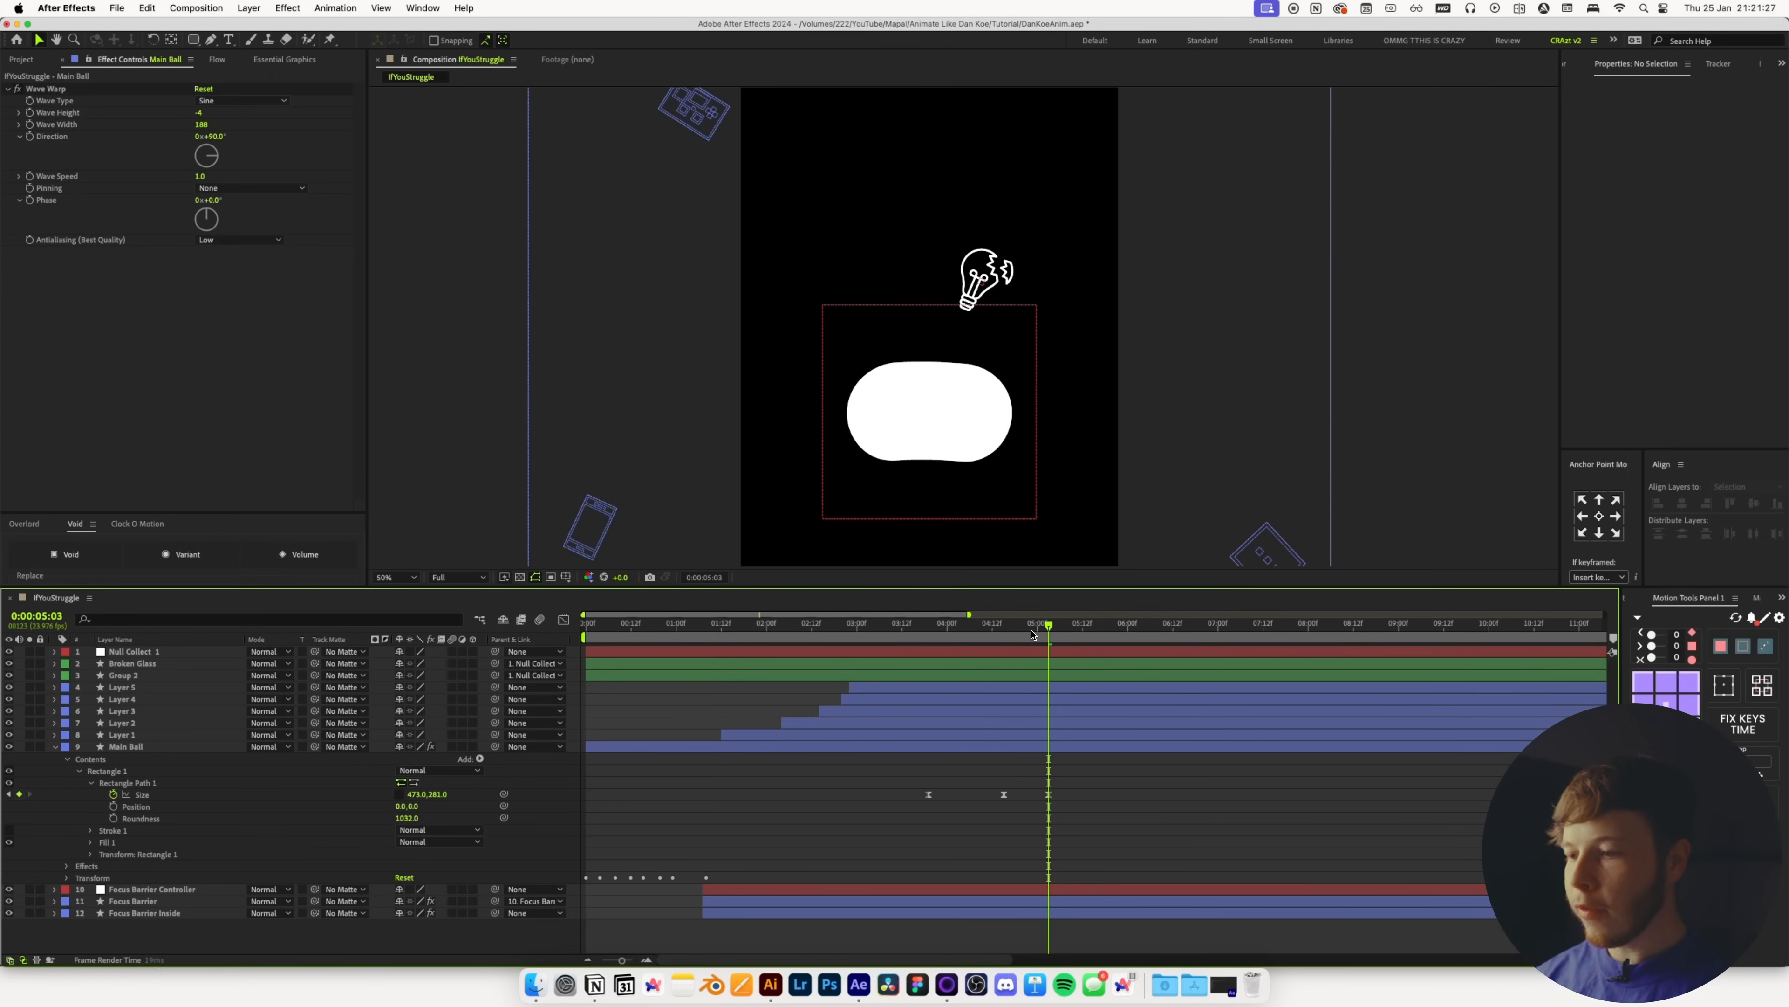
Keyframe the Main Ball's Wave Height at 0 on 0:00:04:15 and -4 on 0:00:05:03
{"action": "left_click", "coordinate": [1004, 624]}
{"action": "left_click", "coordinate": [976, 748]}
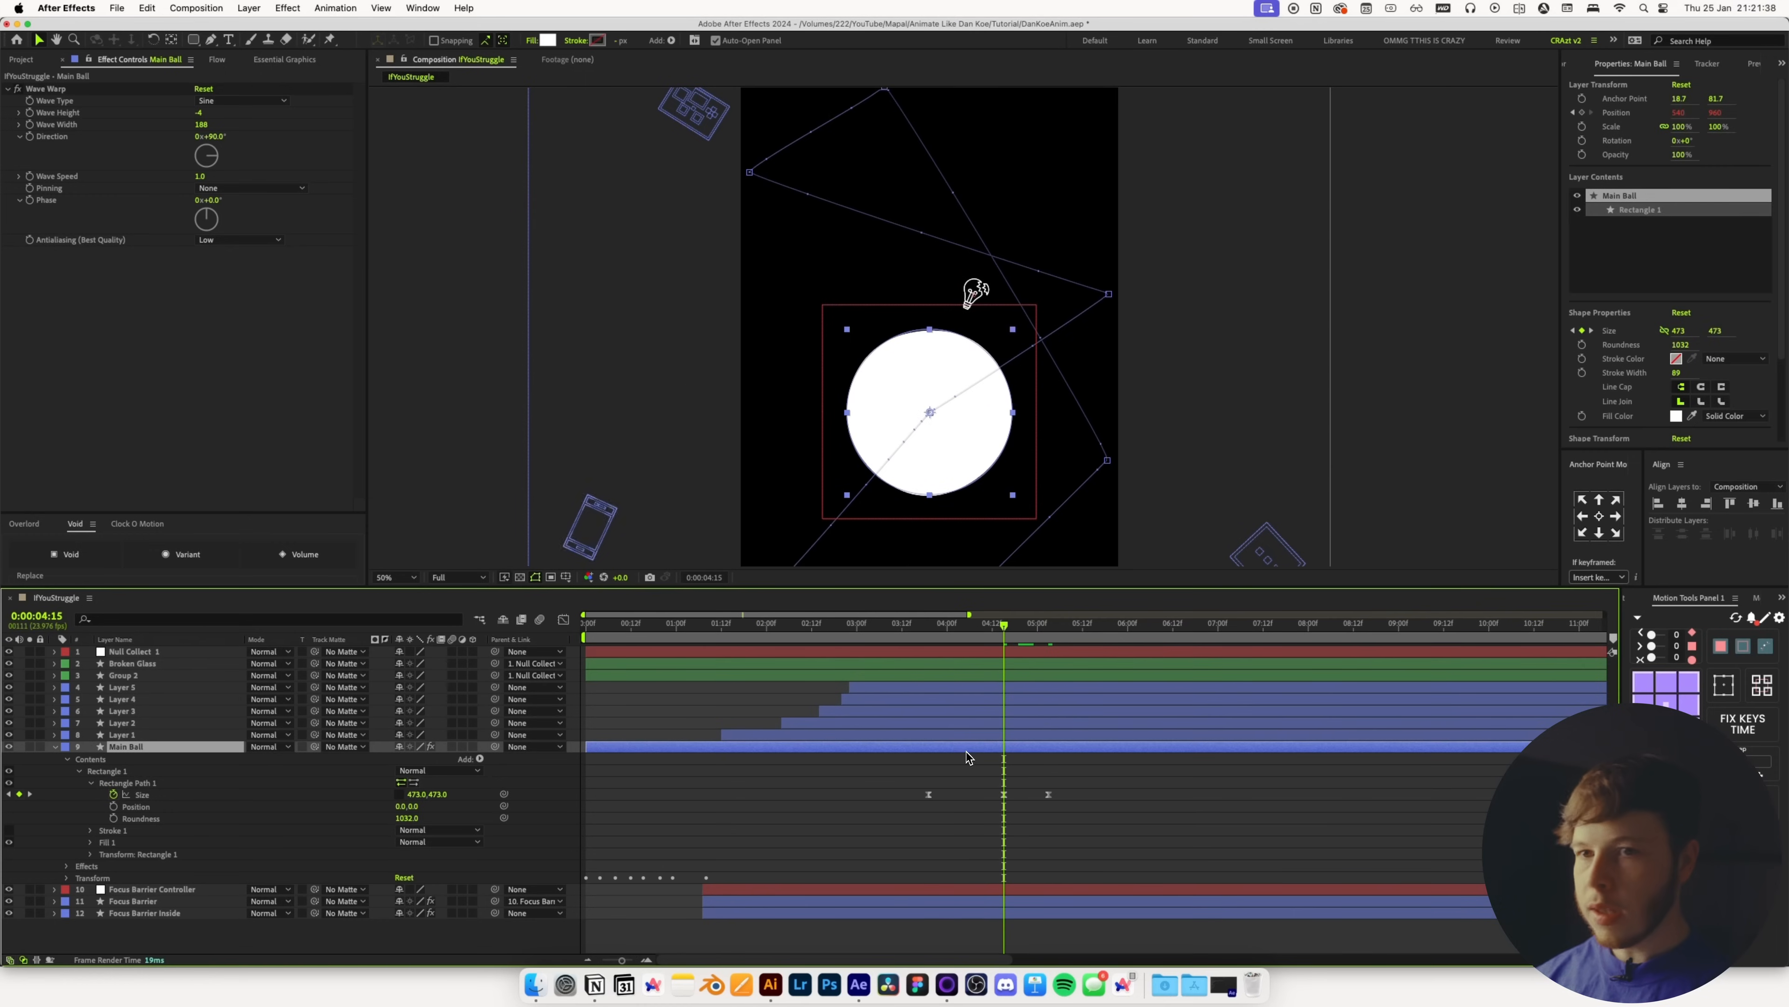
{"action": "left_click", "coordinate": [29, 112]}
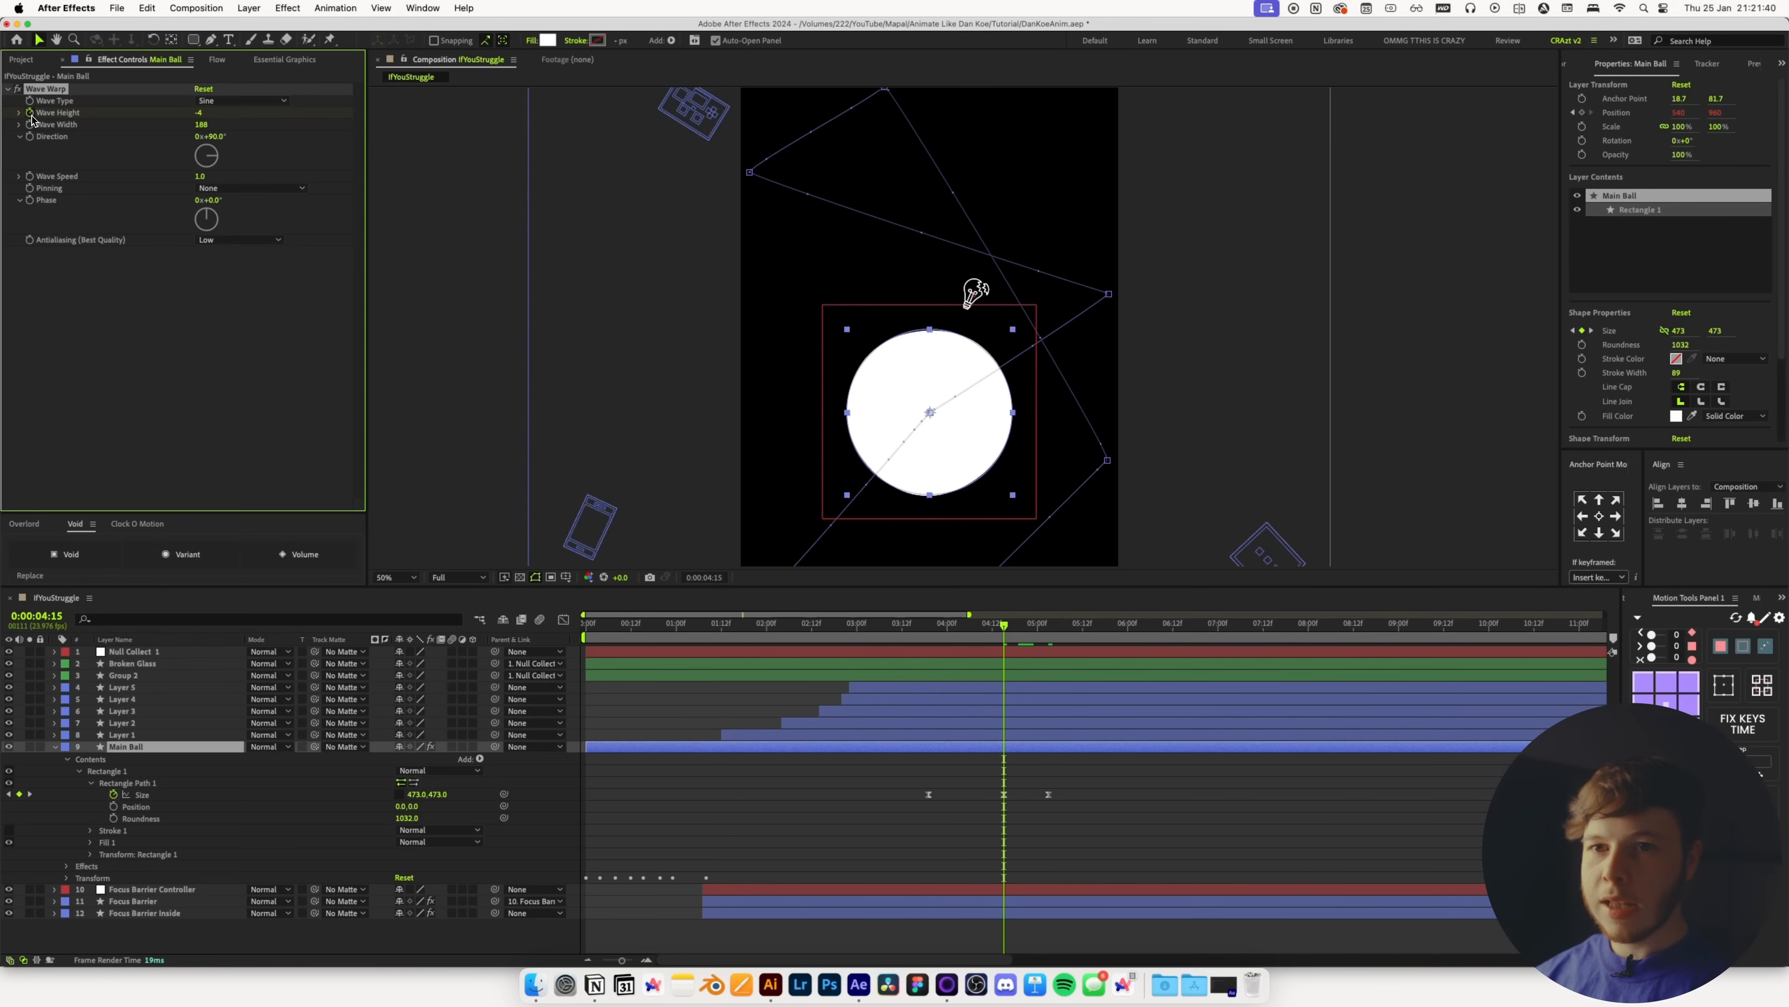
{"action": "key", "text": "u"}
{"action": "left_click_drag", "start_coordinate": [1003, 783], "coordinate": [1048, 784]}
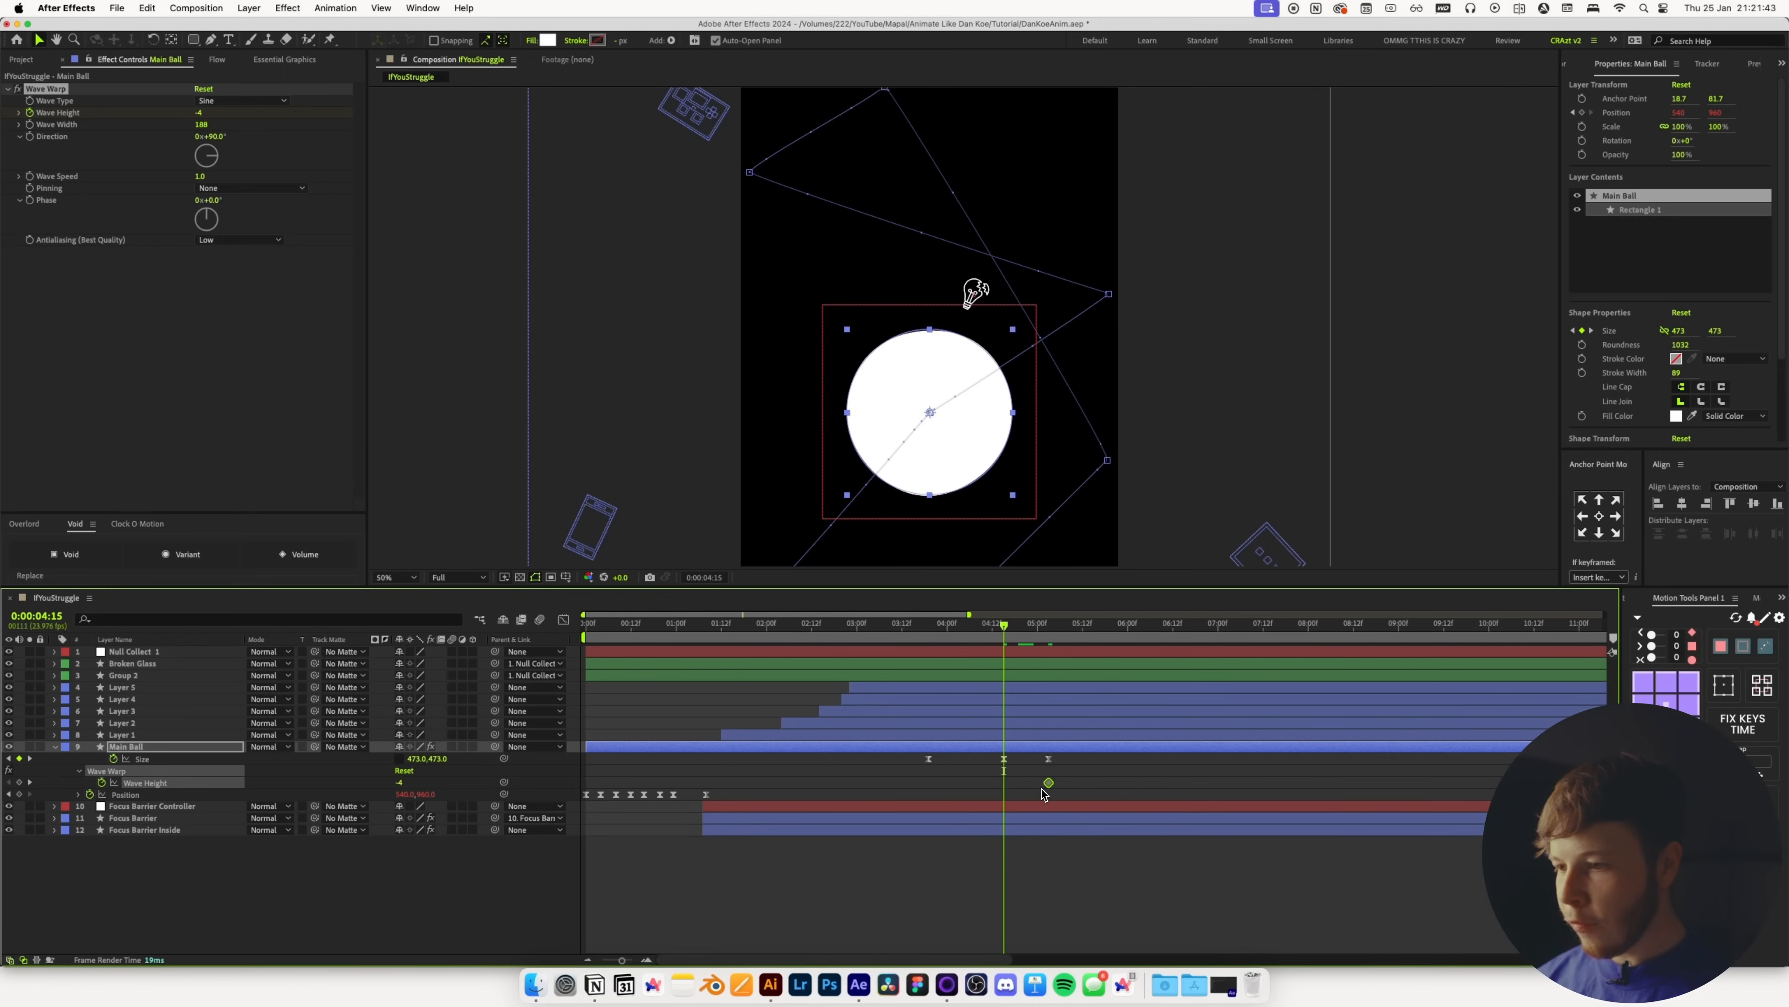
{"action": "left_click", "coordinate": [201, 115]}
{"action": "type", "text": "0"}
{"action": "key", "text": "Return"}
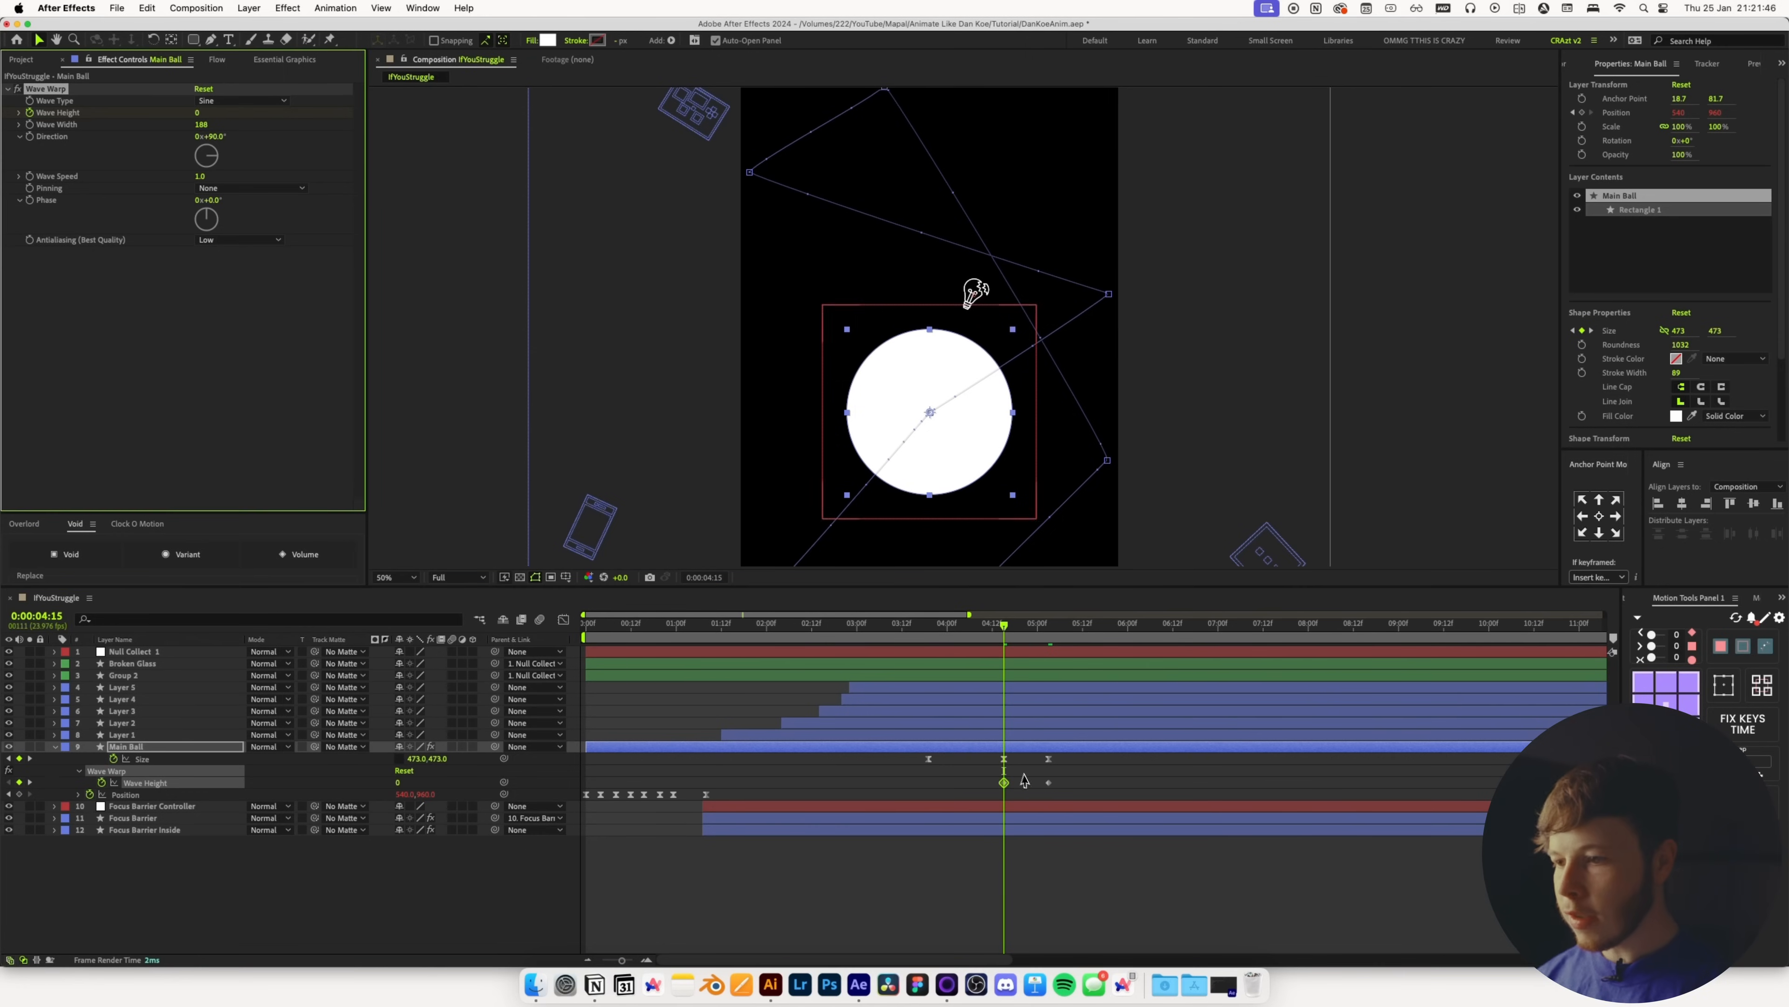
Apply the 0.88, 0.14, 0.12, 0.86 Flow curve to the Size and Wave Height keyframes between 0:00:04:15 and 0:00:05:03
{"action": "left_click", "coordinate": [1103, 873]}
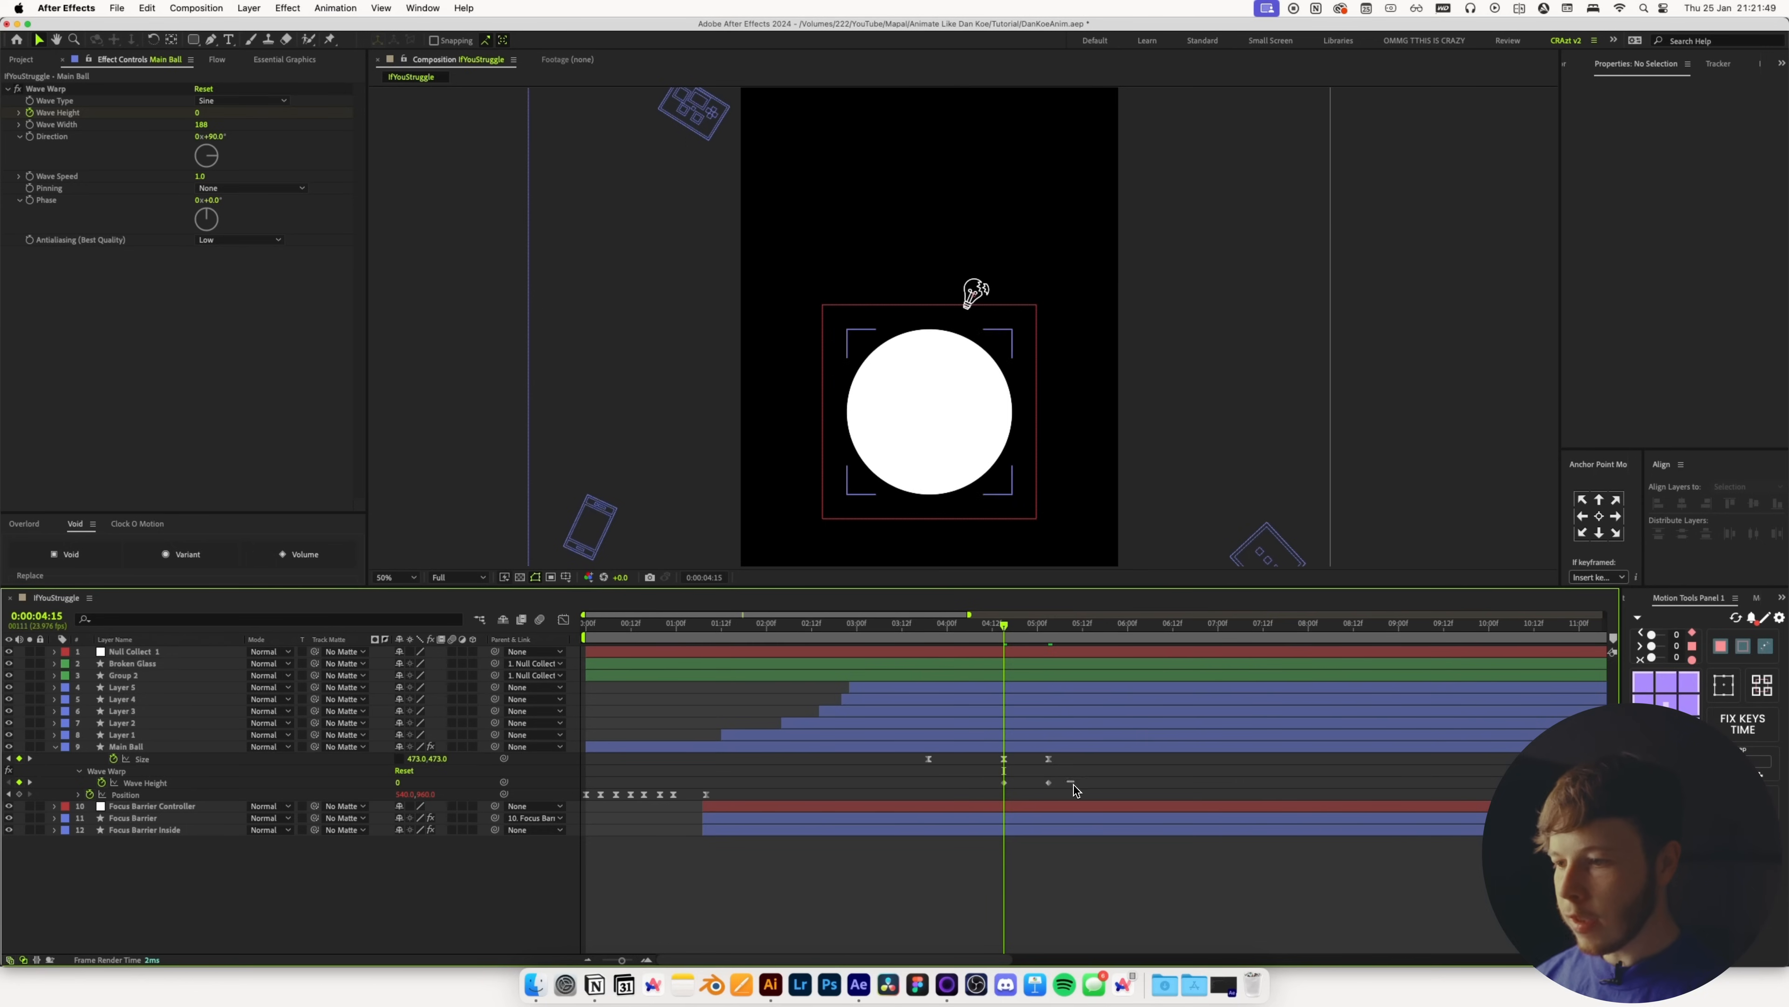
{"action": "left_click_drag", "start_coordinate": [1067, 784], "coordinate": [965, 745]}
{"action": "left_click", "coordinate": [221, 76]}
{"action": "left_click", "coordinate": [218, 60]}
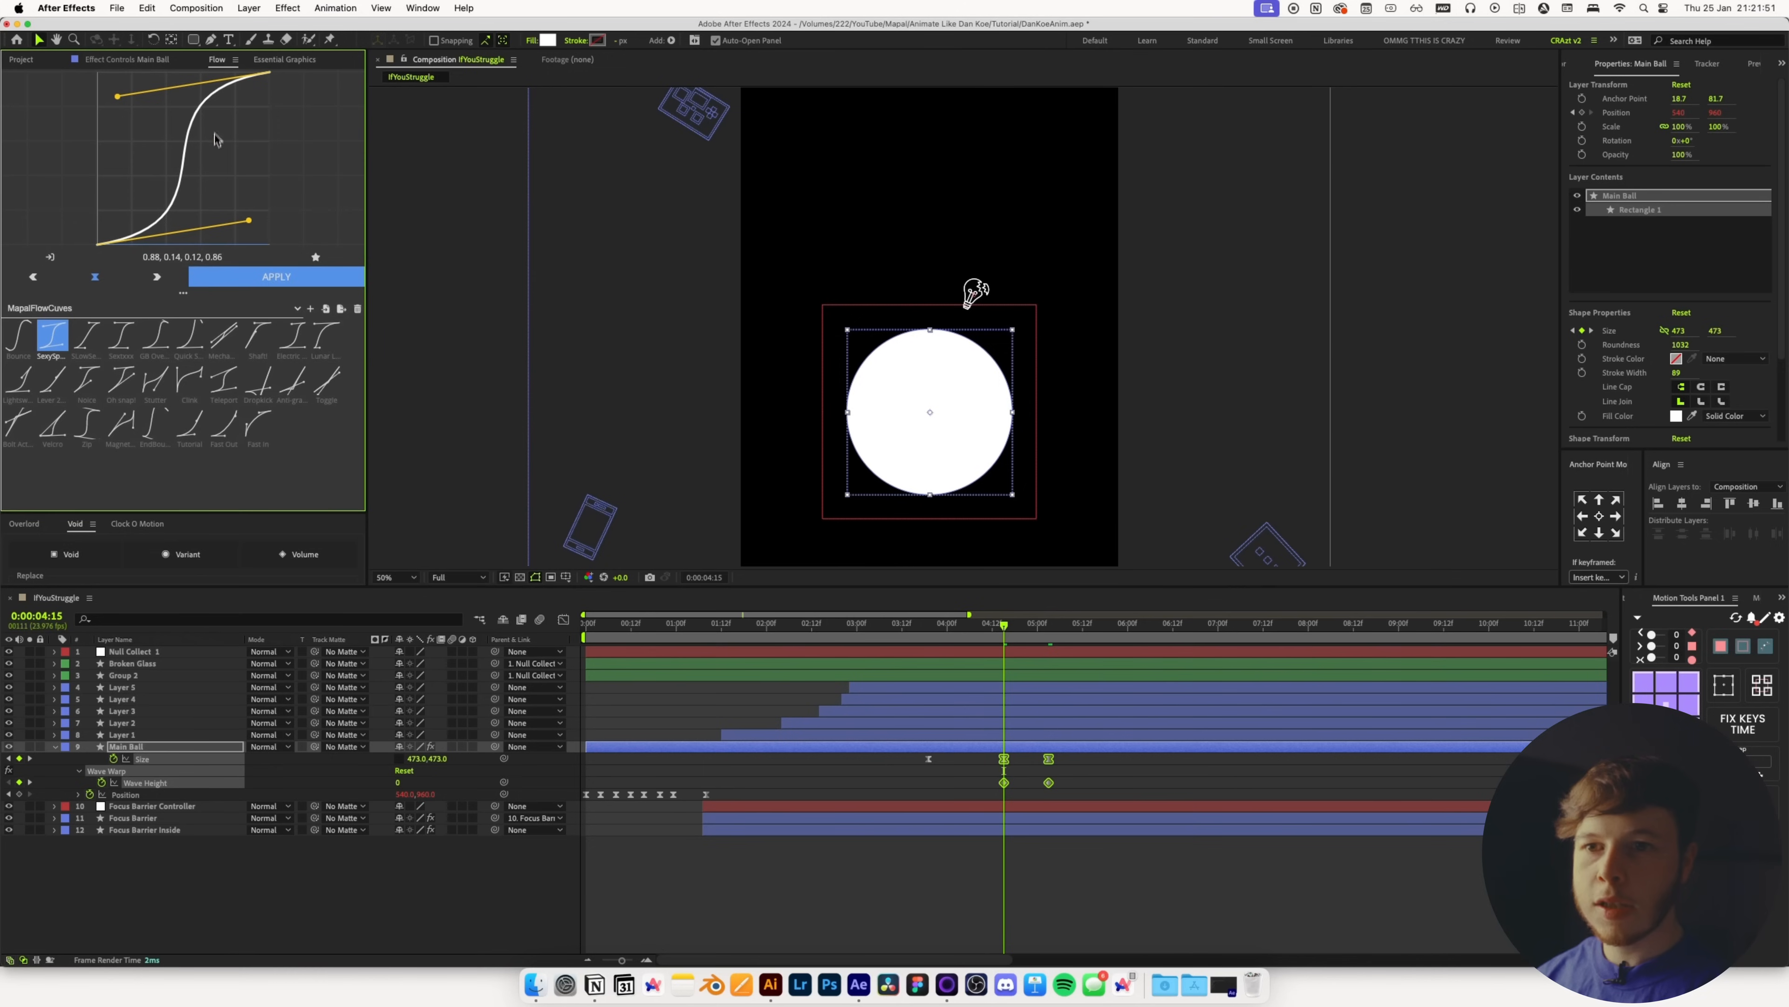
{"action": "left_click", "coordinate": [240, 278]}
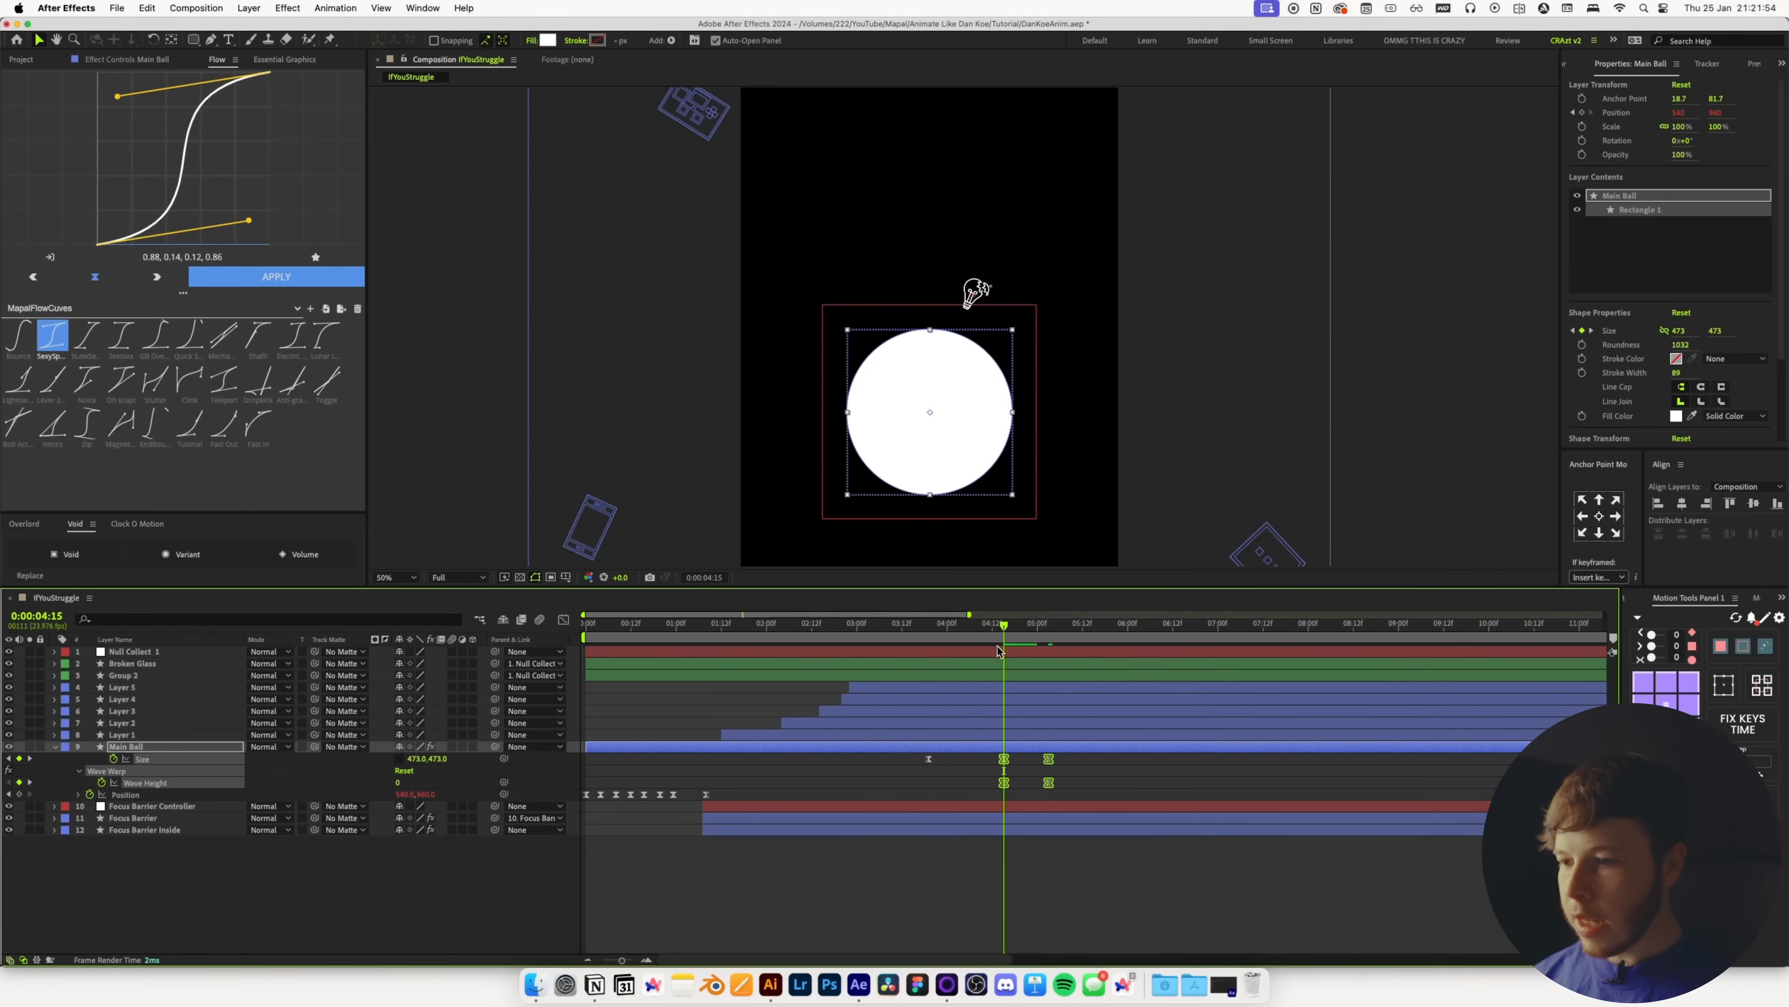
Add a Position keyframe to the Main Ball at 0:00:04:15 and raise the ball to 540, 844 at 0:00:05:03
{"action": "left_click", "coordinate": [939, 746]}
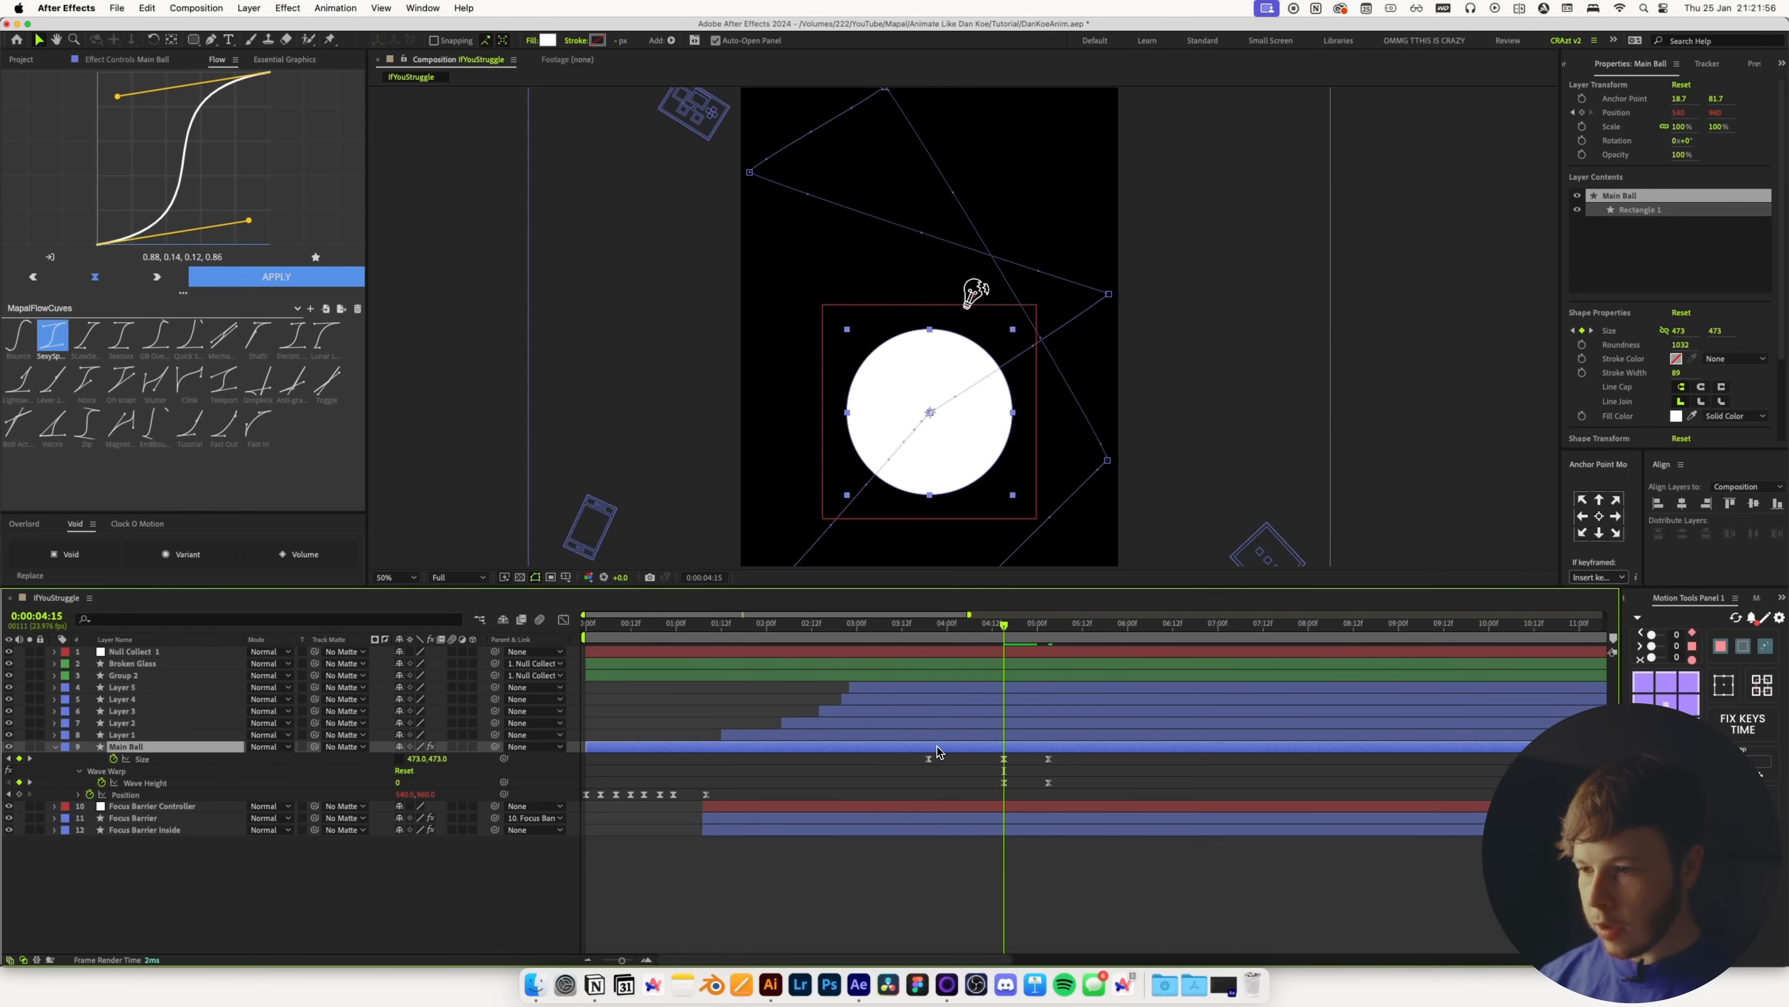
{"action": "key", "text": "shift+p"}
{"action": "key", "text": "shift+p"}
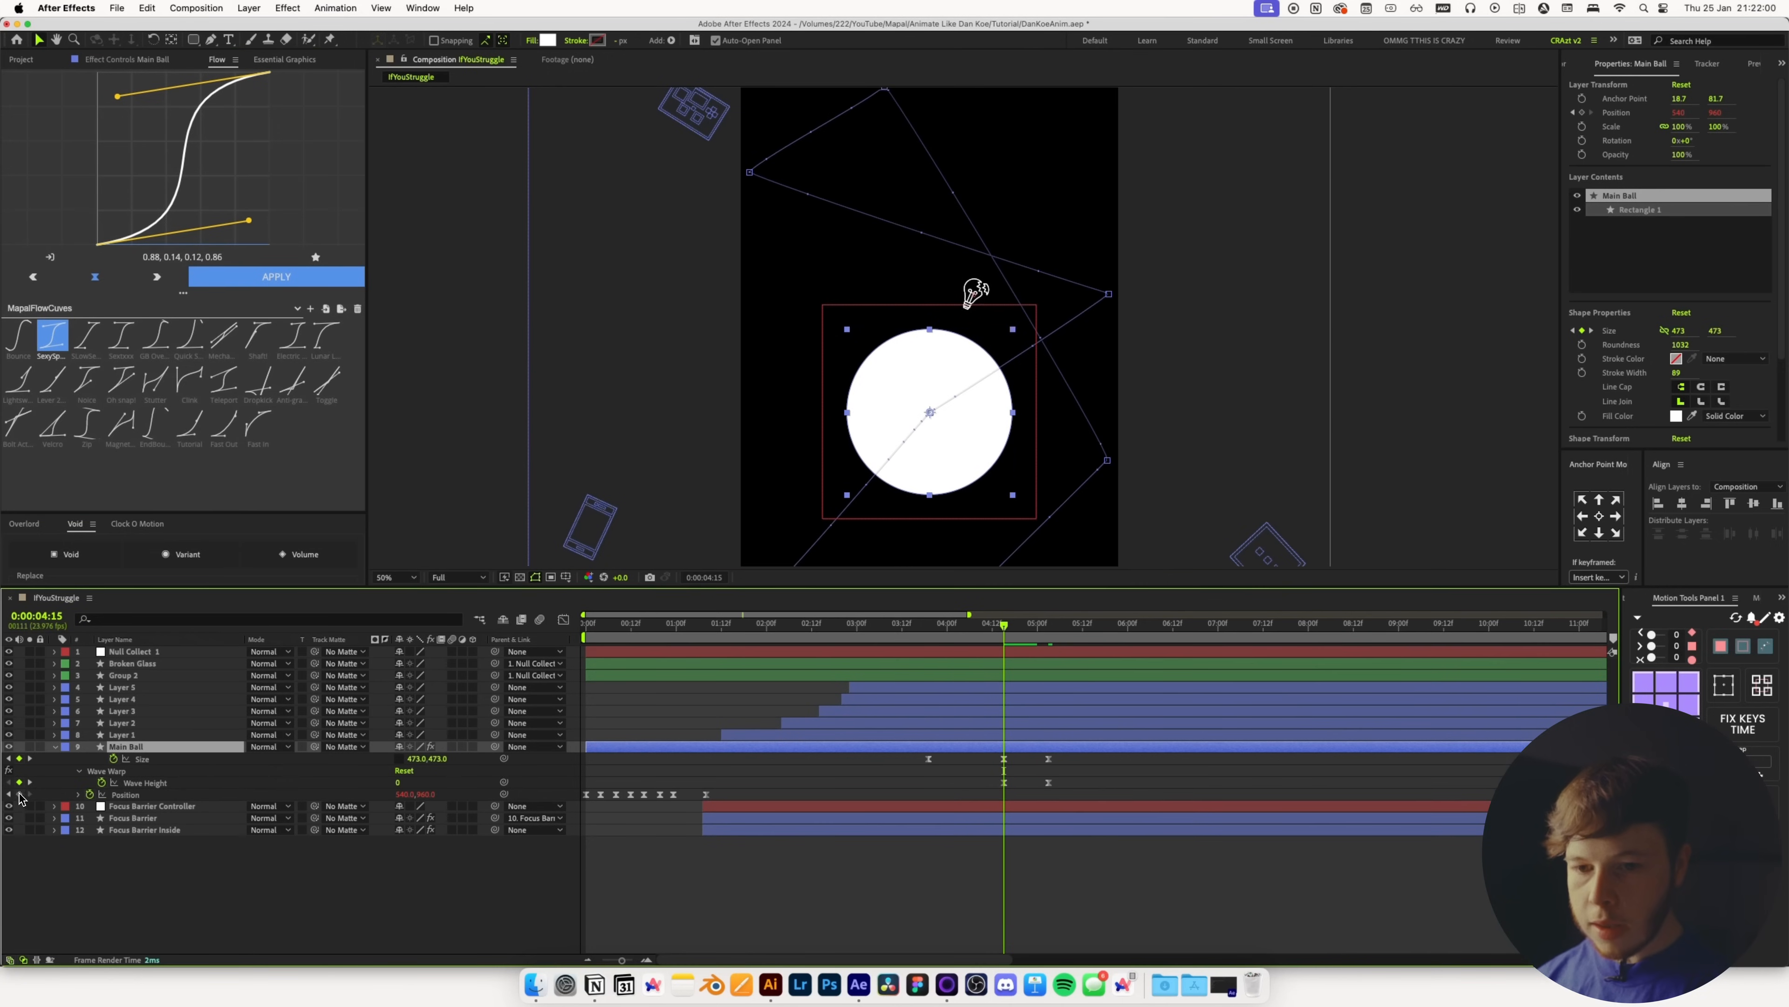
{"action": "left_click_drag", "start_coordinate": [1007, 652], "coordinate": [1043, 645]}
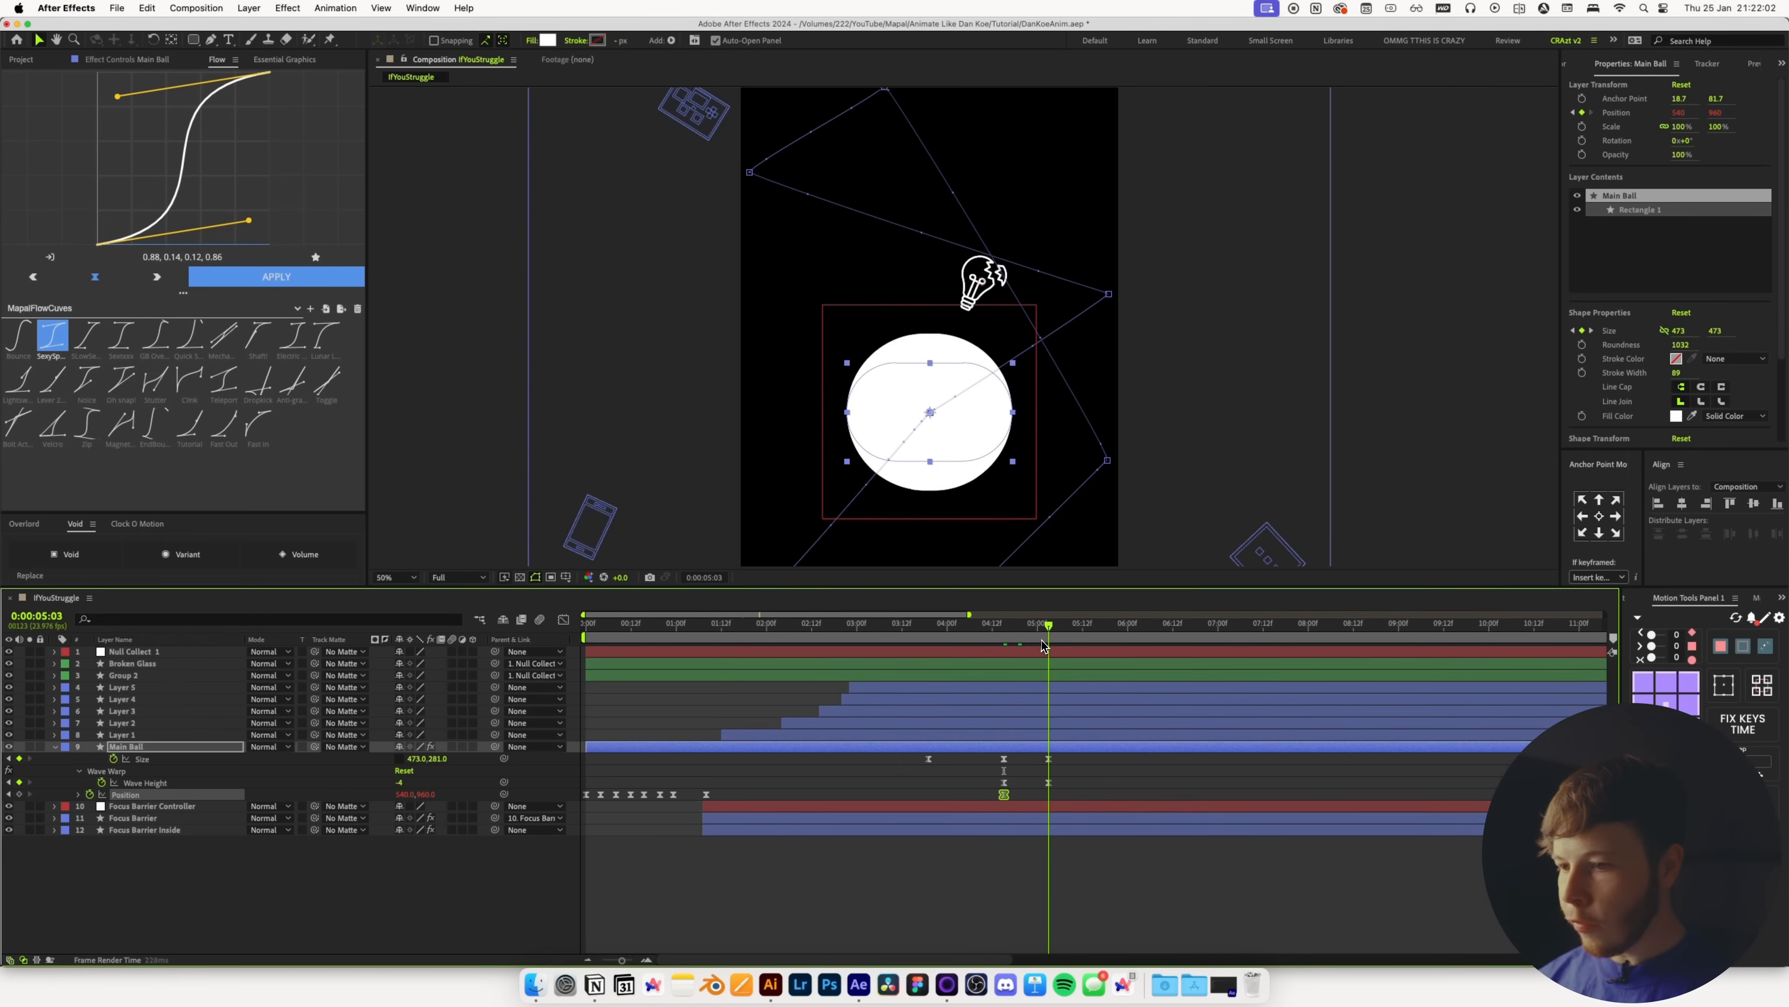
{"action": "left_click_drag", "start_coordinate": [428, 798], "coordinate": [356, 802]}
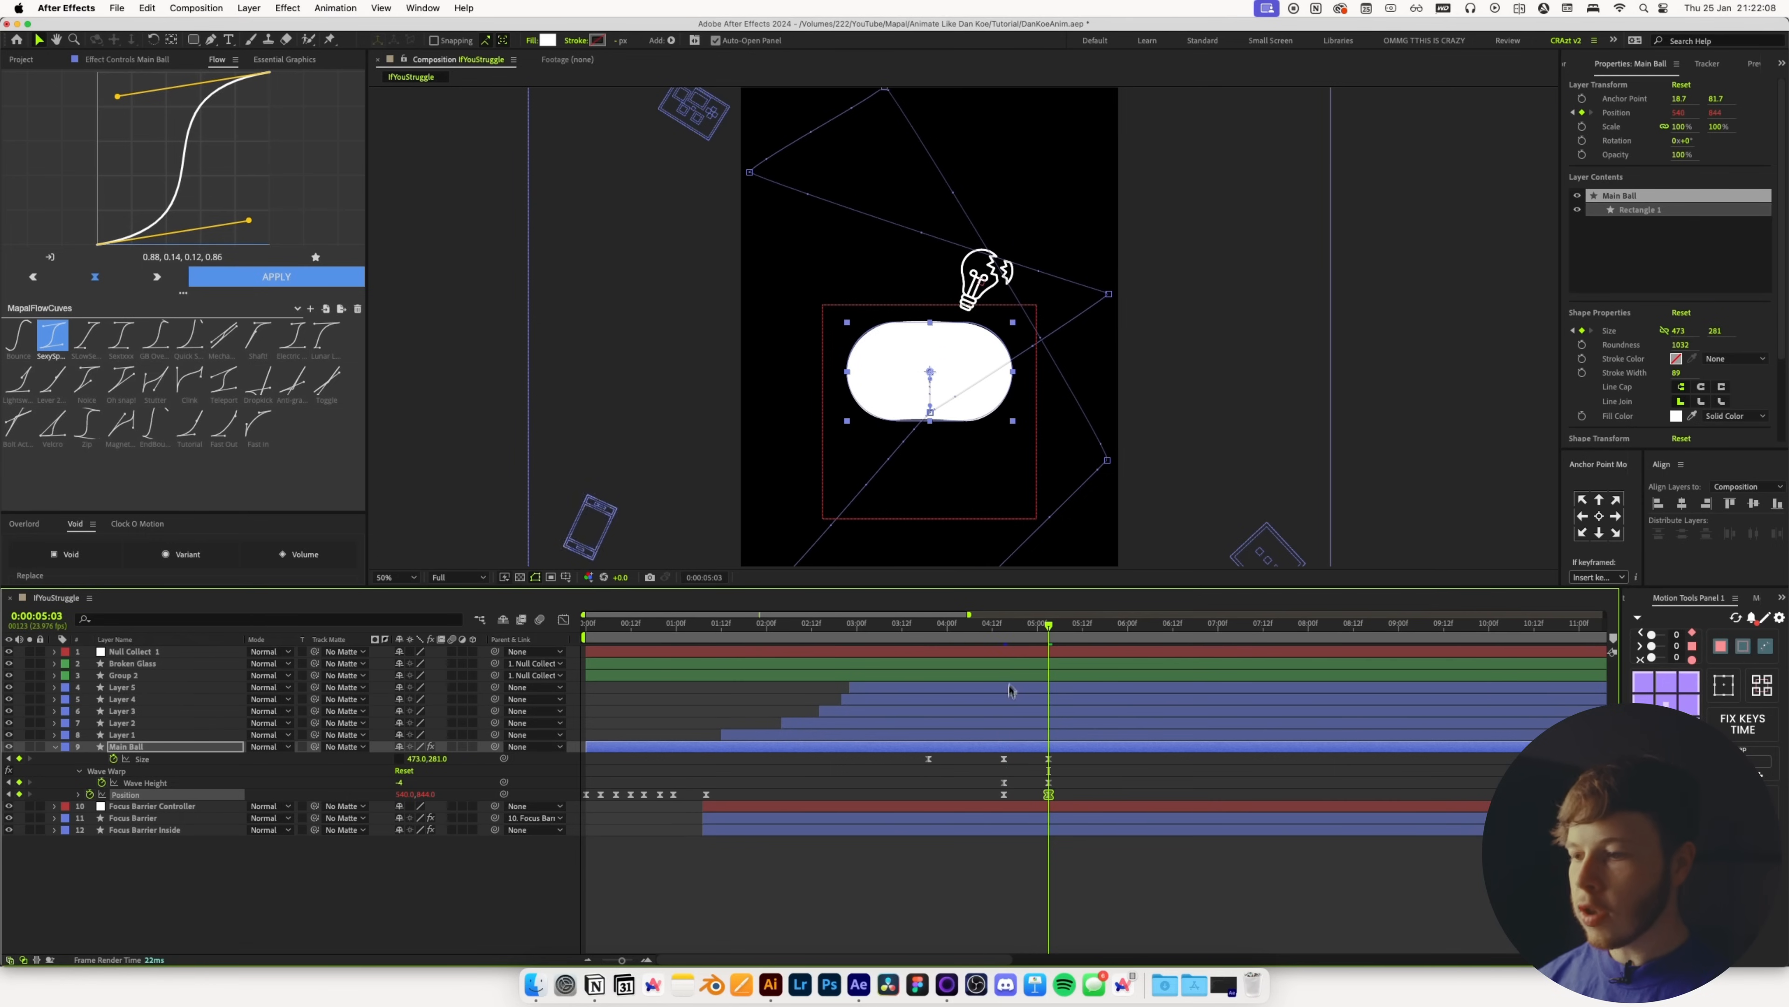
Preview the ball flattening and set the Wave Warp's Wave Speed to 0
{"action": "left_click", "coordinate": [983, 638]}
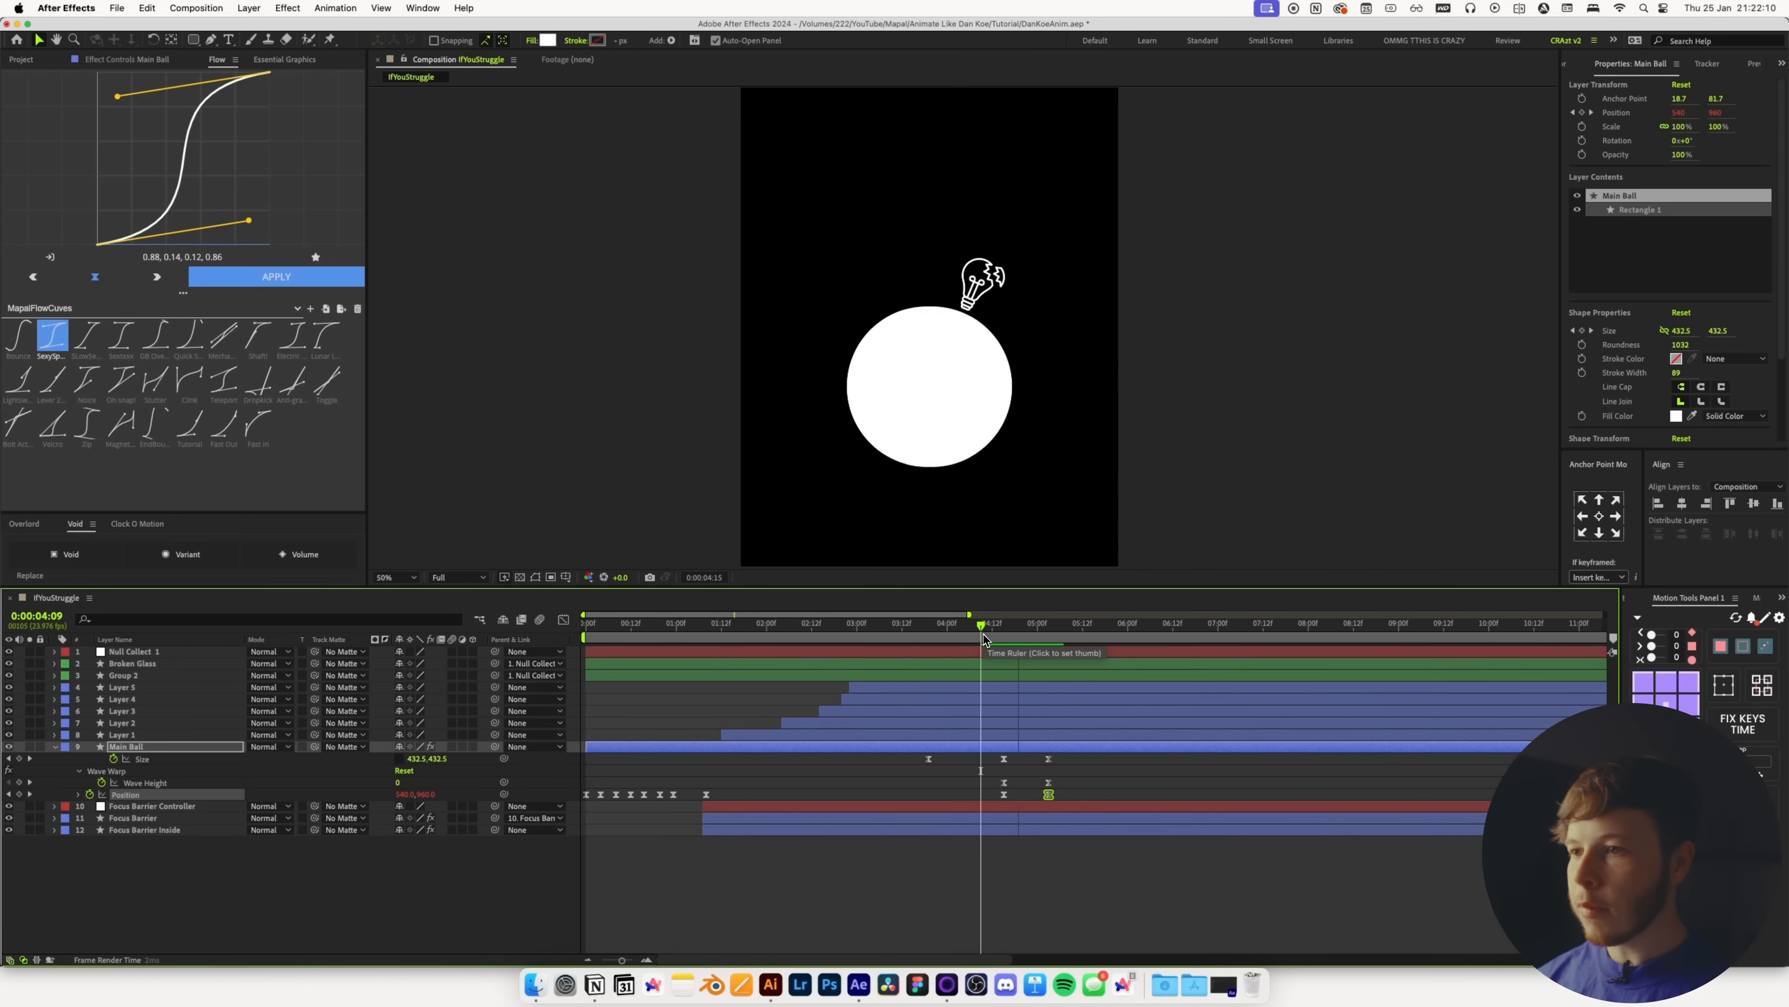
{"action": "left_click_drag", "start_coordinate": [984, 638], "coordinate": [1106, 638]}
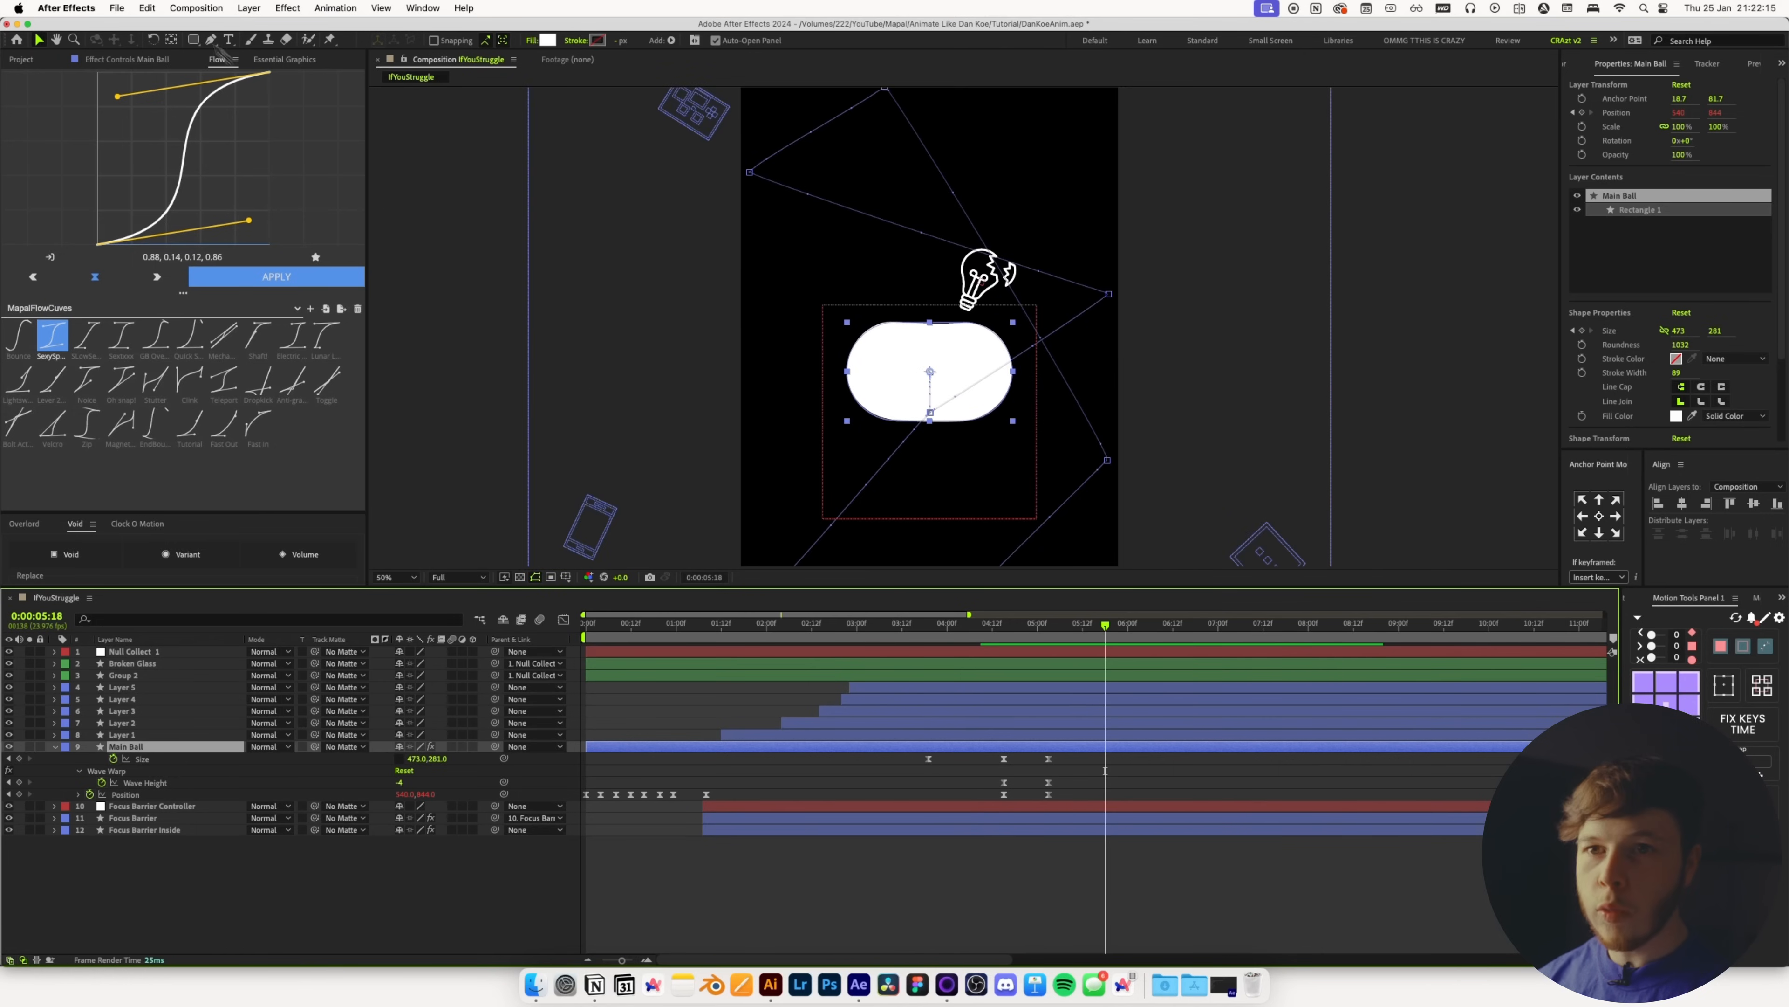
{"action": "left_click", "coordinate": [109, 60]}
{"action": "left_click", "coordinate": [201, 177]}
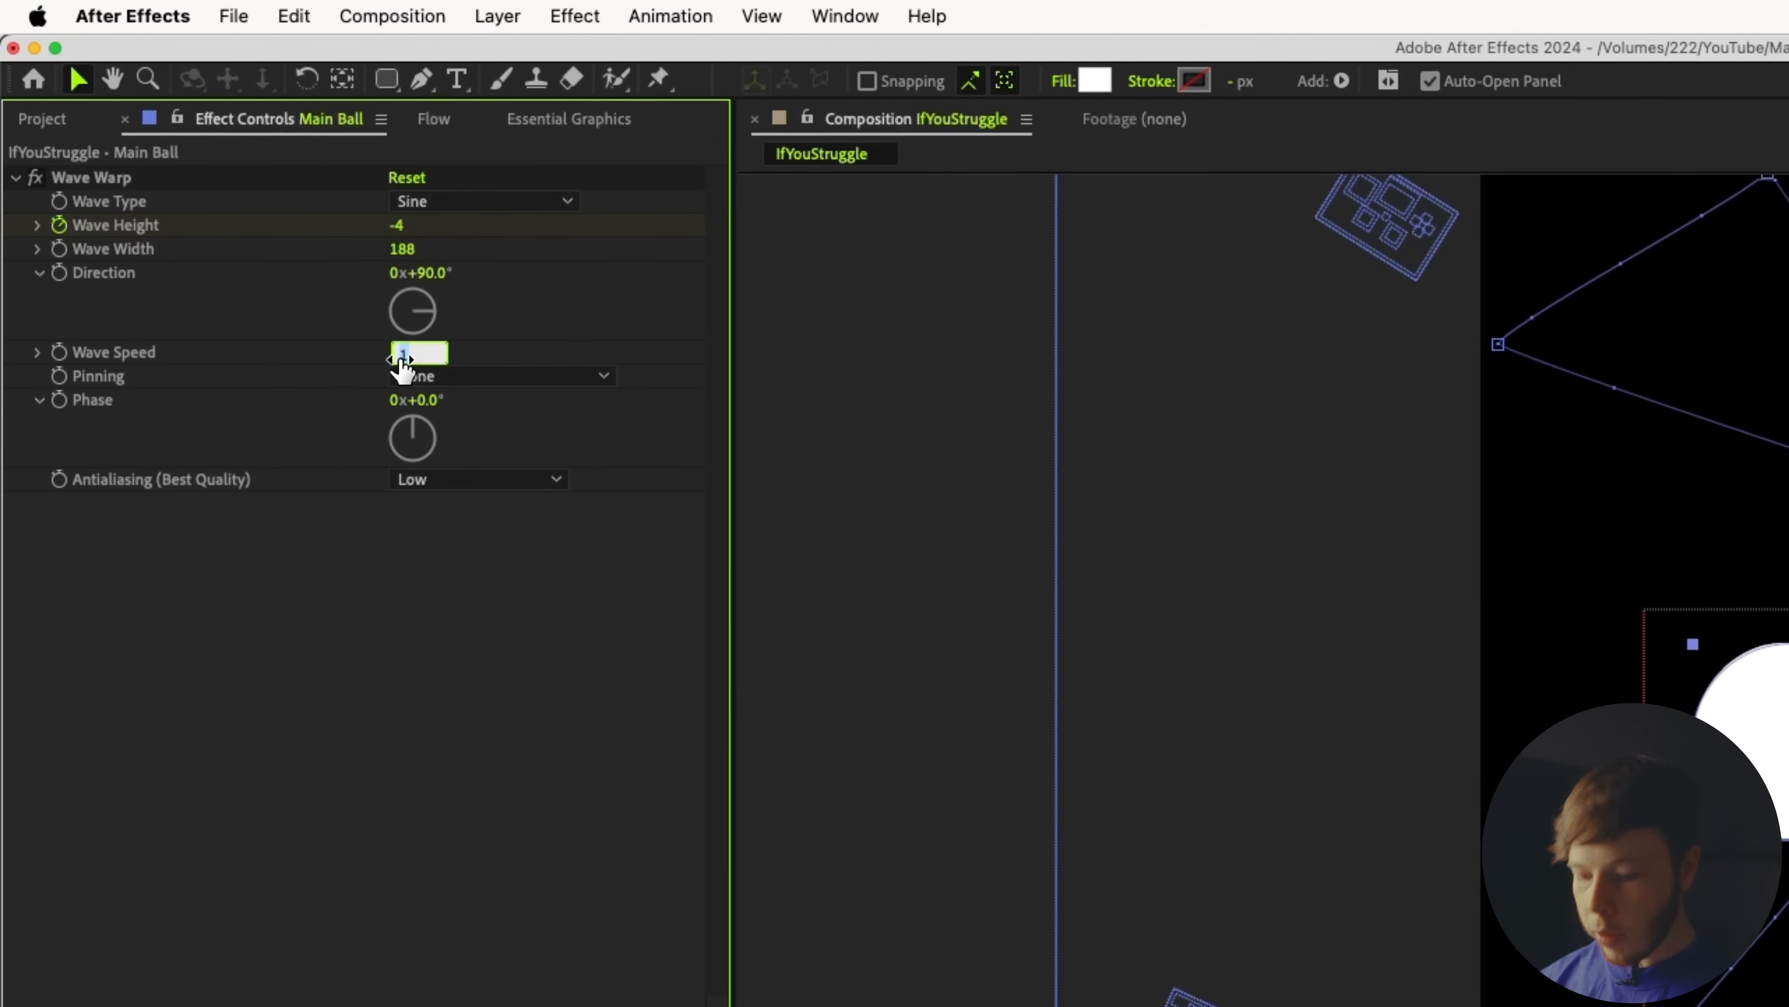
{"action": "type", "text": "0"}
{"action": "key", "text": "Return"}
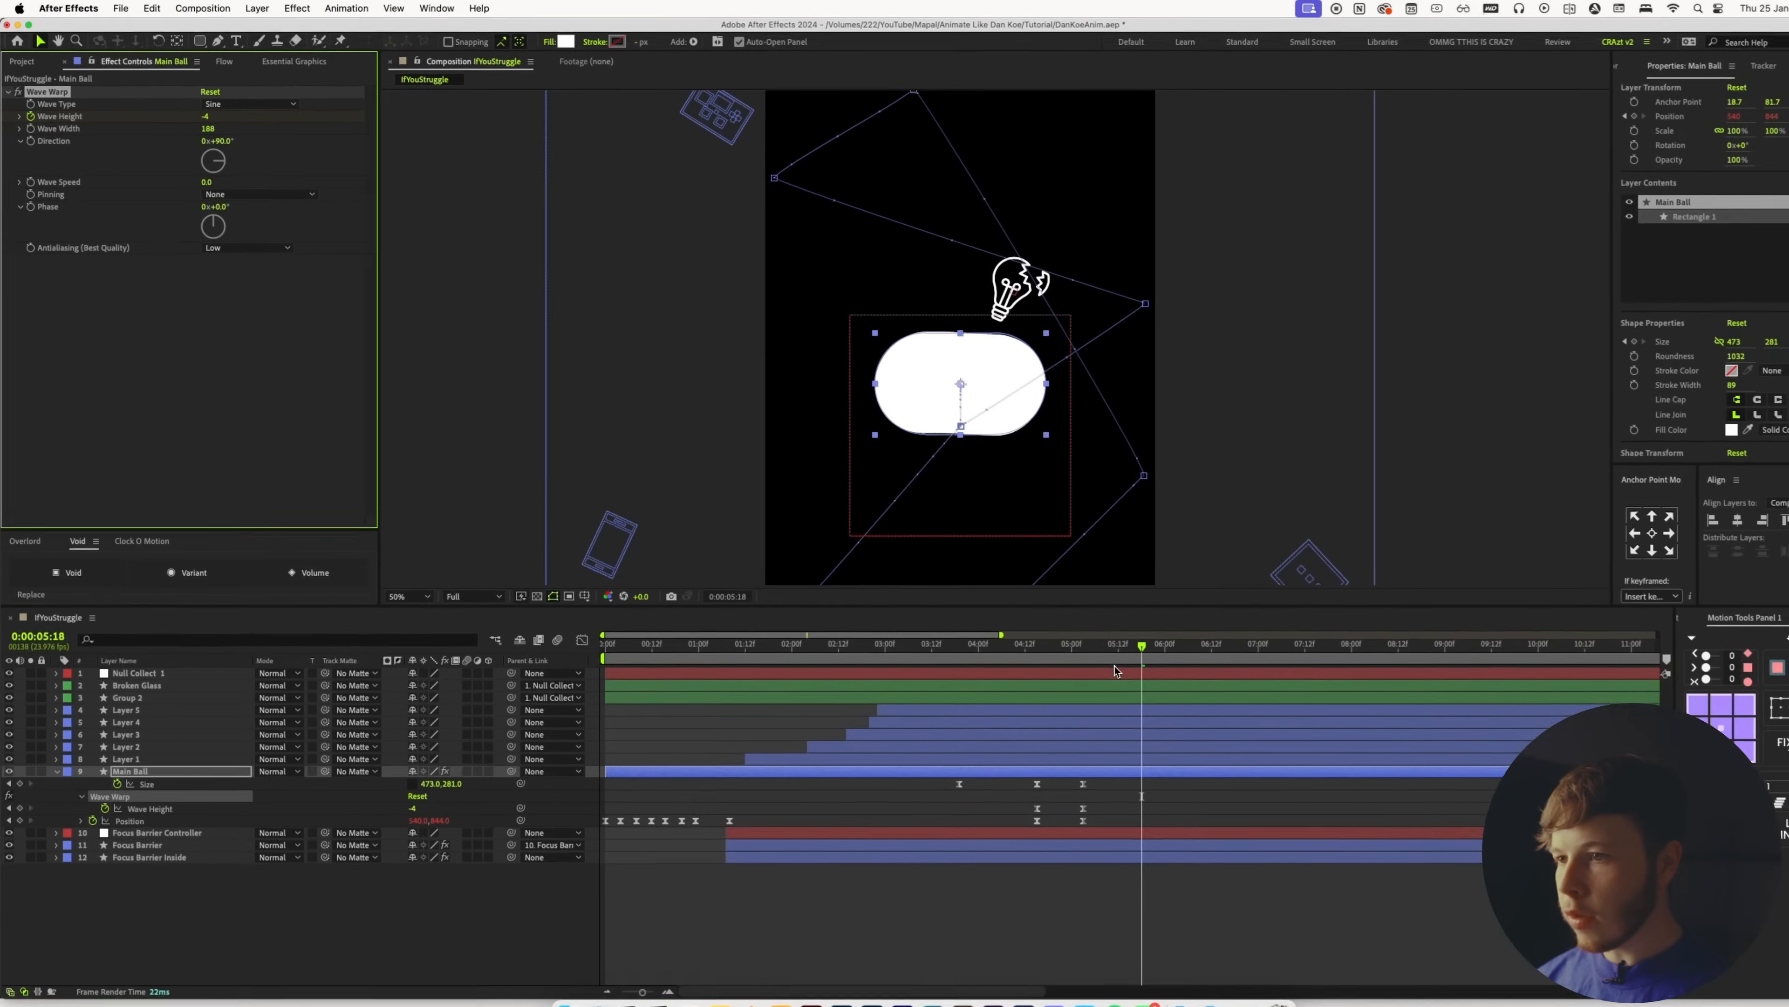
Play back the Main Ball's change of shape, examine it beside the bulb, and go to 0:00:05:13
{"action": "left_click", "coordinate": [947, 859]}
{"action": "key", "text": "space"}
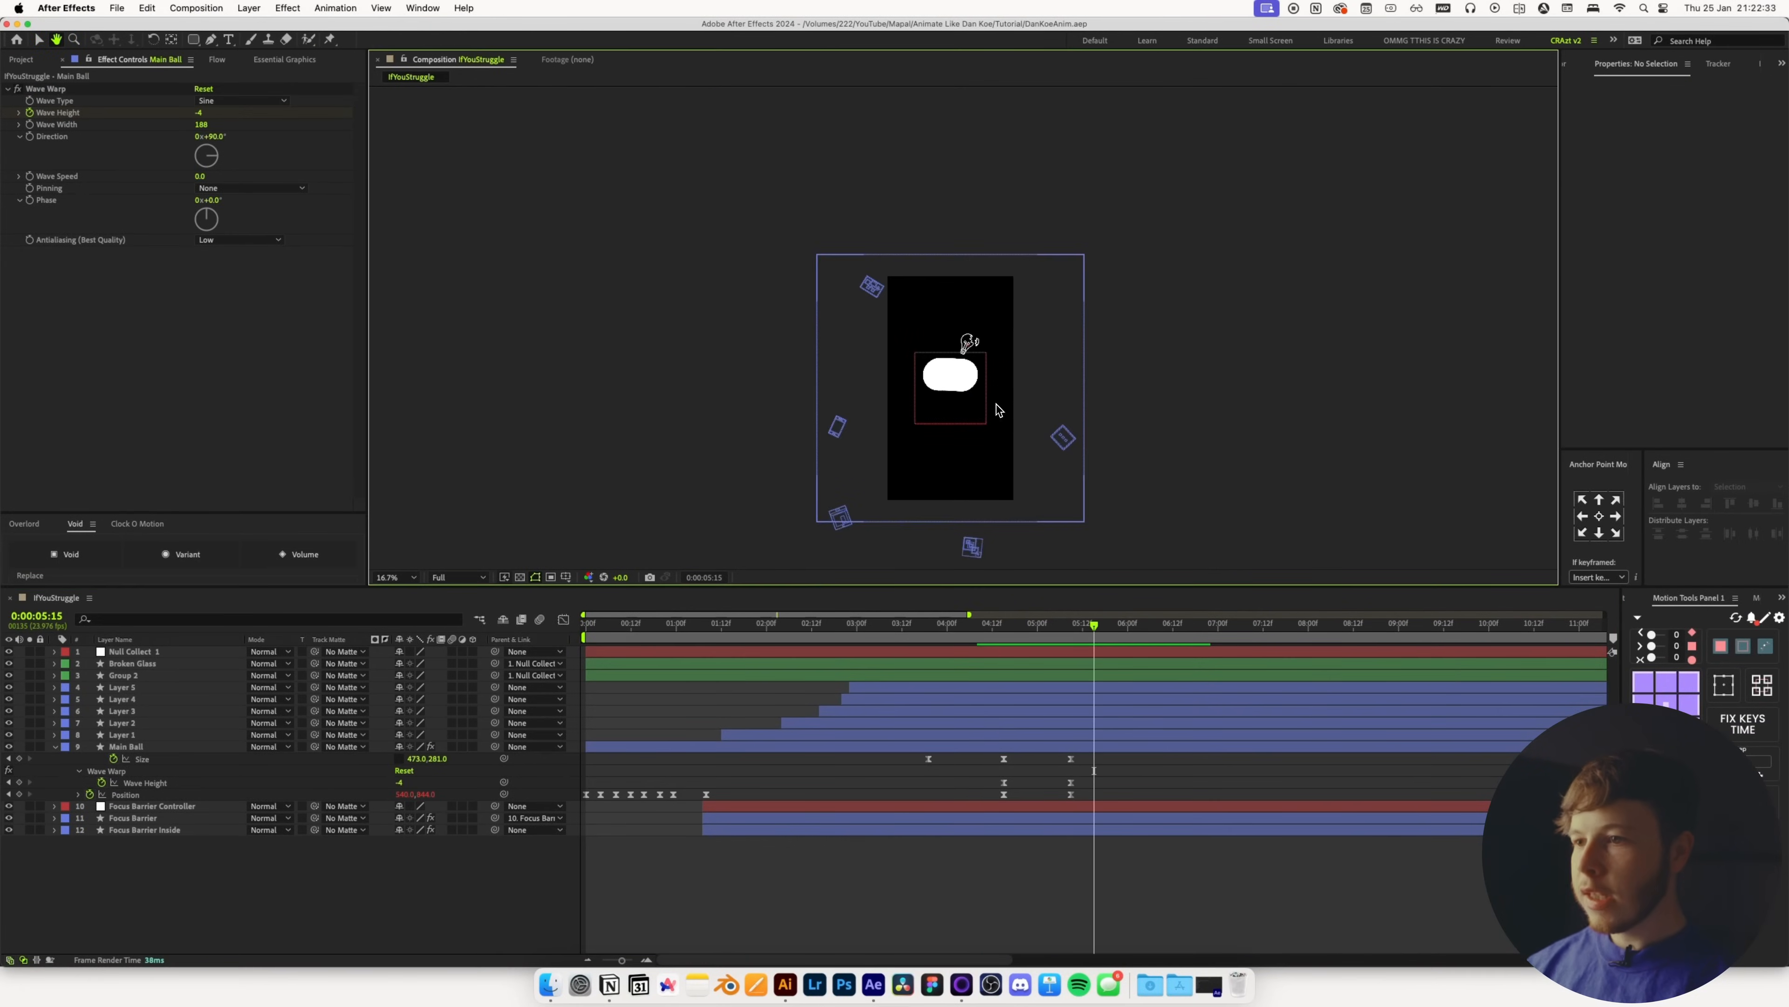
{"action": "left_click_drag", "start_coordinate": [996, 404], "coordinate": [1001, 388]}
{"action": "scroll", "coordinate": [975, 374], "scroll_direction": "up", "scroll_amount": 1}
{"action": "scroll", "coordinate": [972, 371], "scroll_direction": "down", "scroll_amount": 1}
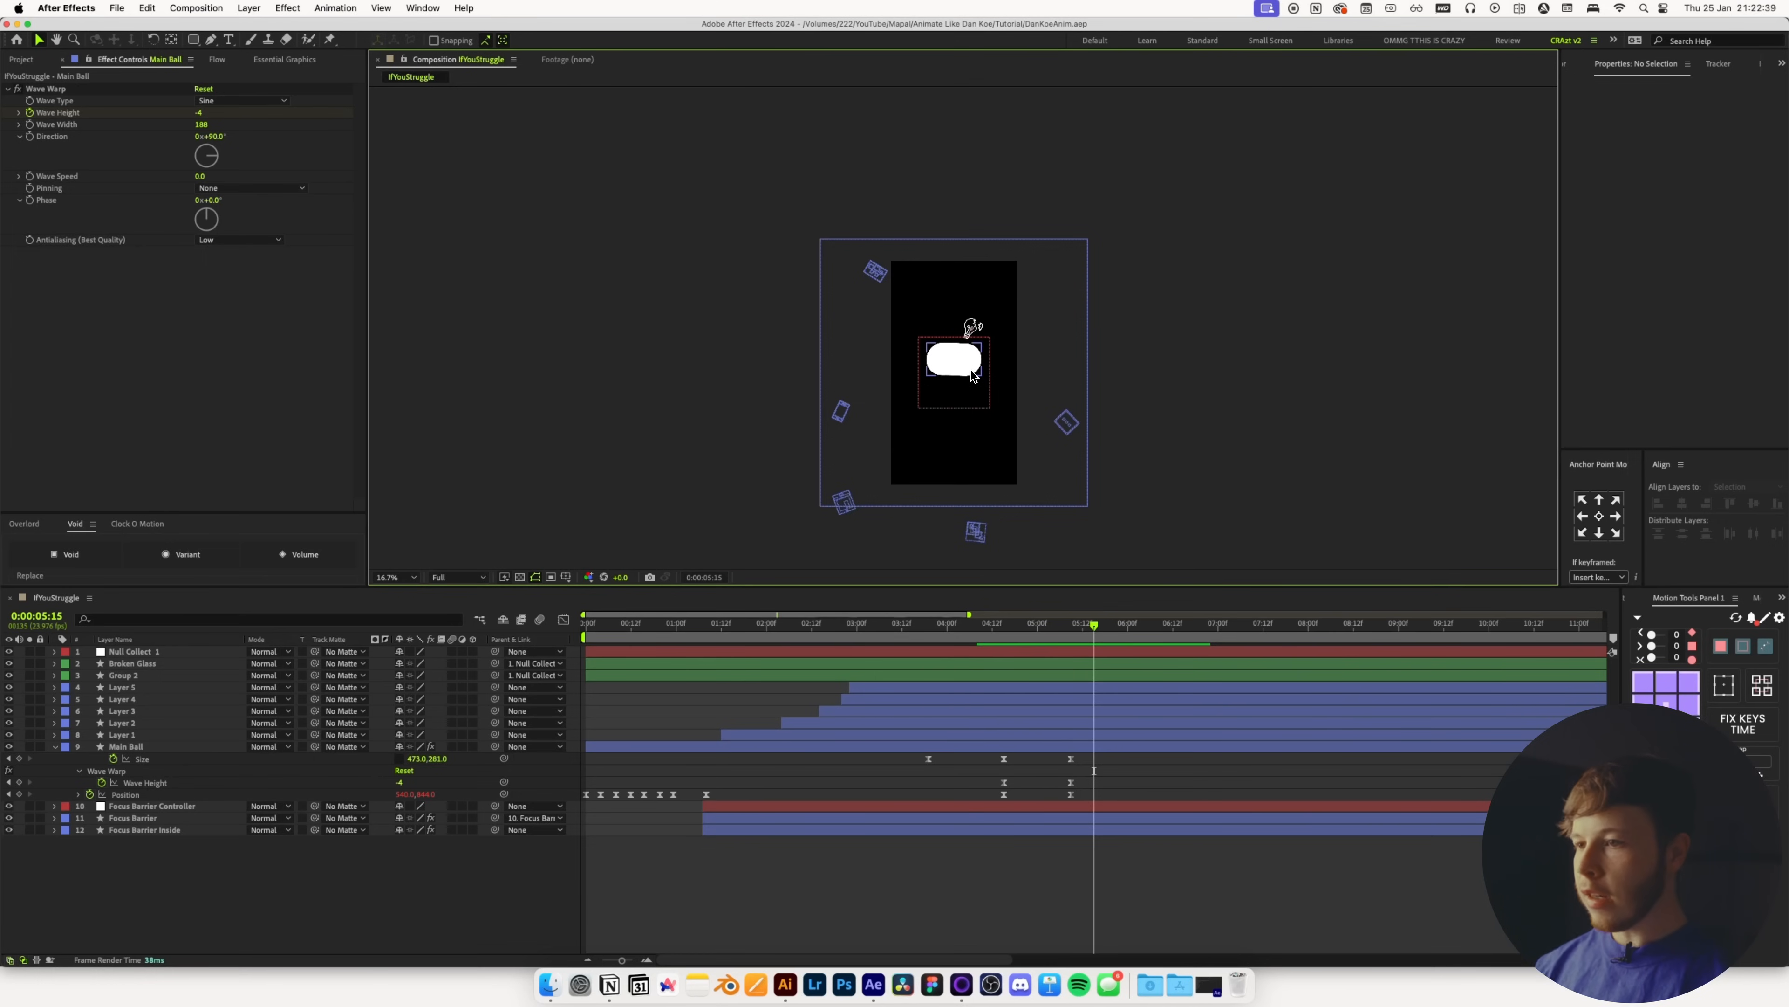
{"action": "scroll", "coordinate": [971, 374], "scroll_direction": "up", "scroll_amount": 1}
{"action": "left_click", "coordinate": [979, 416]}
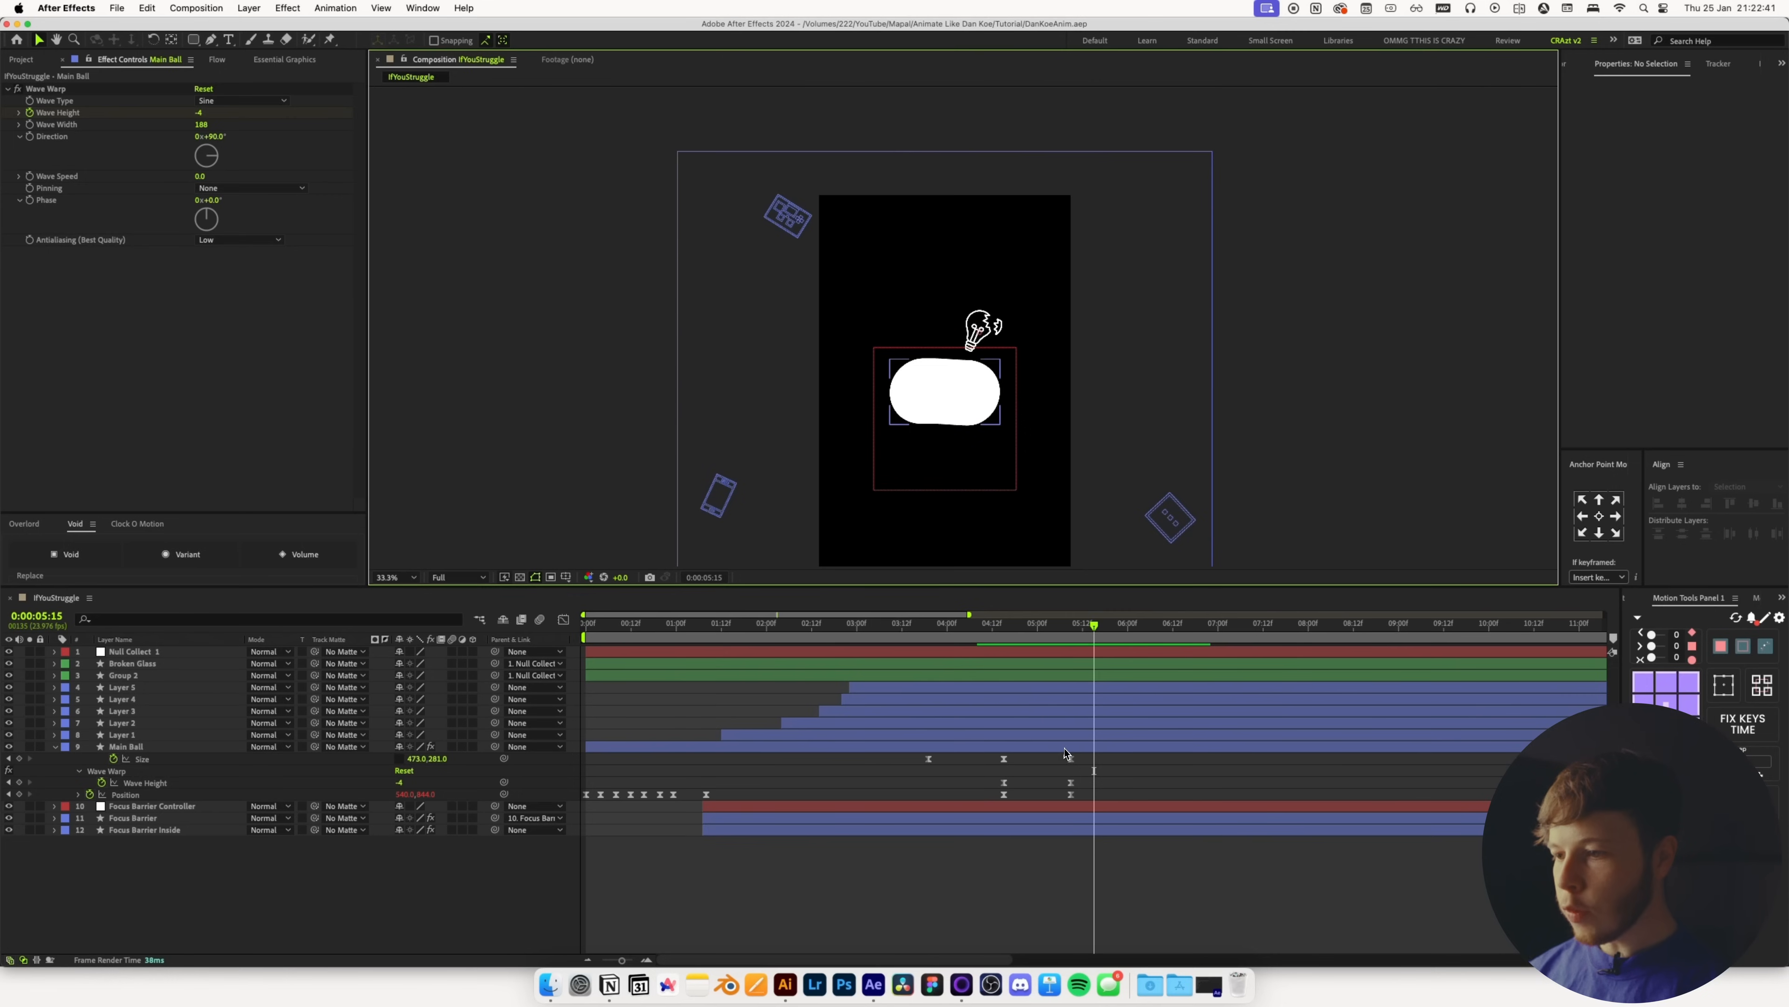
{"action": "left_click_drag", "start_coordinate": [1083, 640], "coordinate": [1085, 639]}
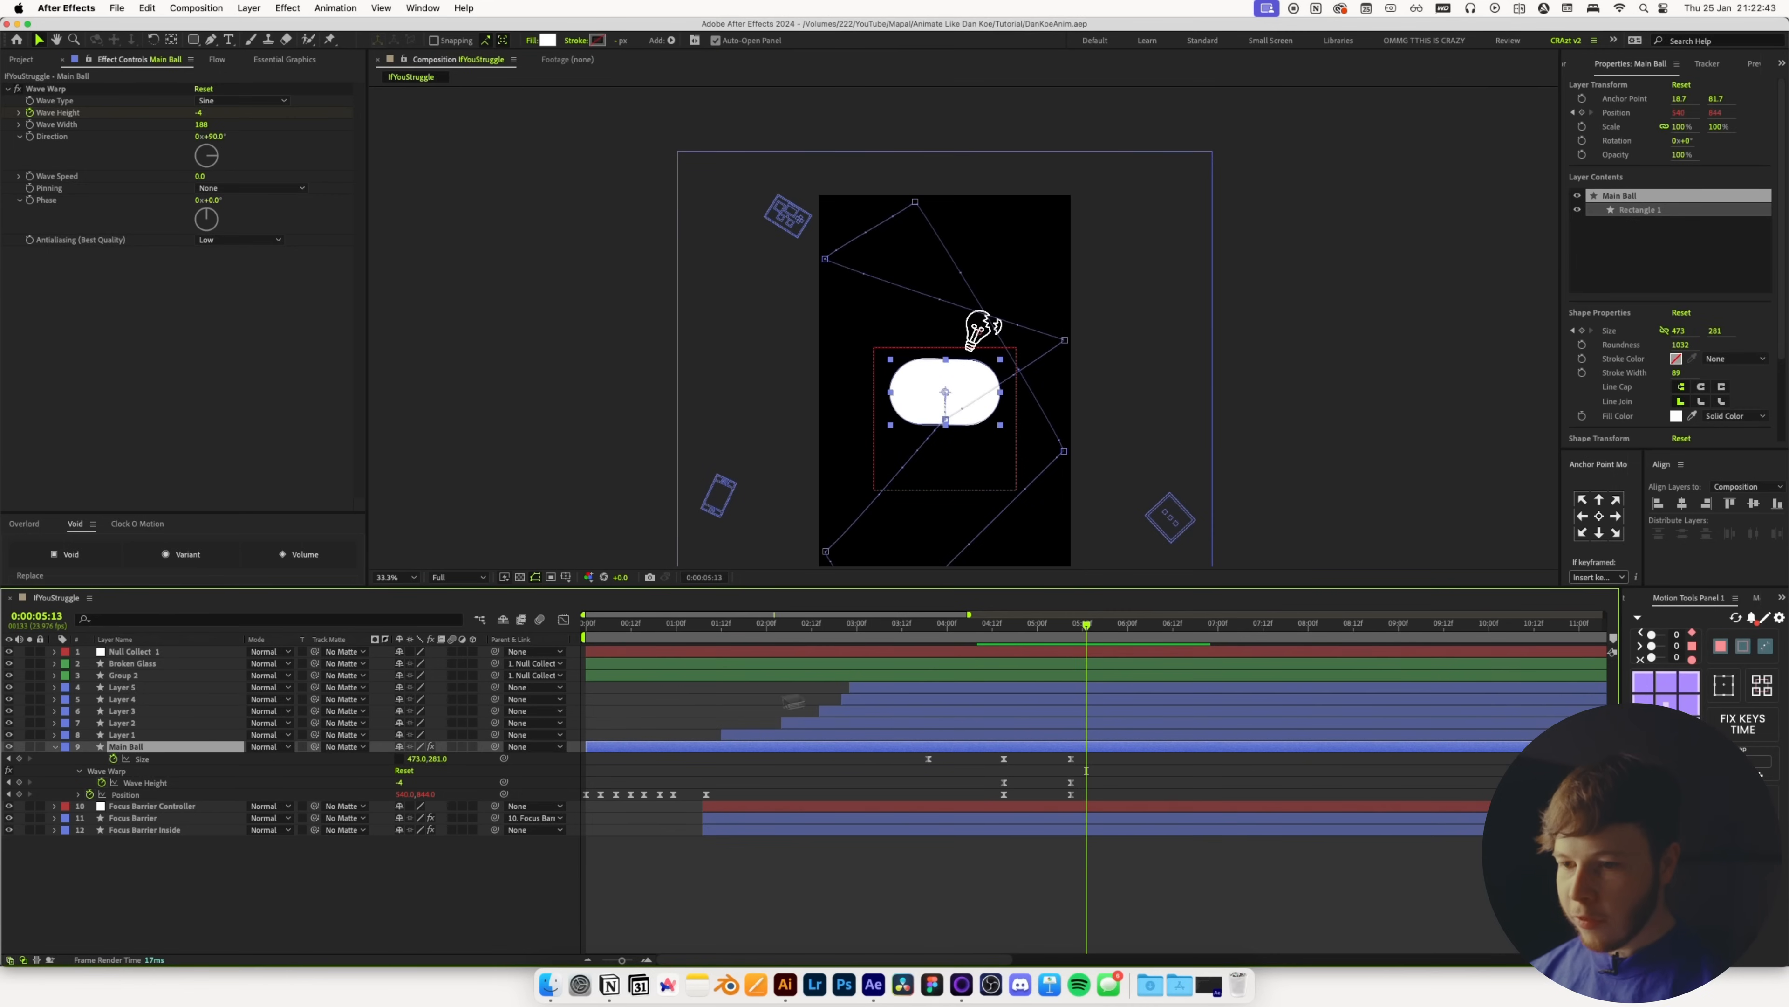
Add Size, Wave Height and Position keyframes to the Main Ball layer at 0:00:05:13
{"action": "left_click", "coordinate": [20, 759]}
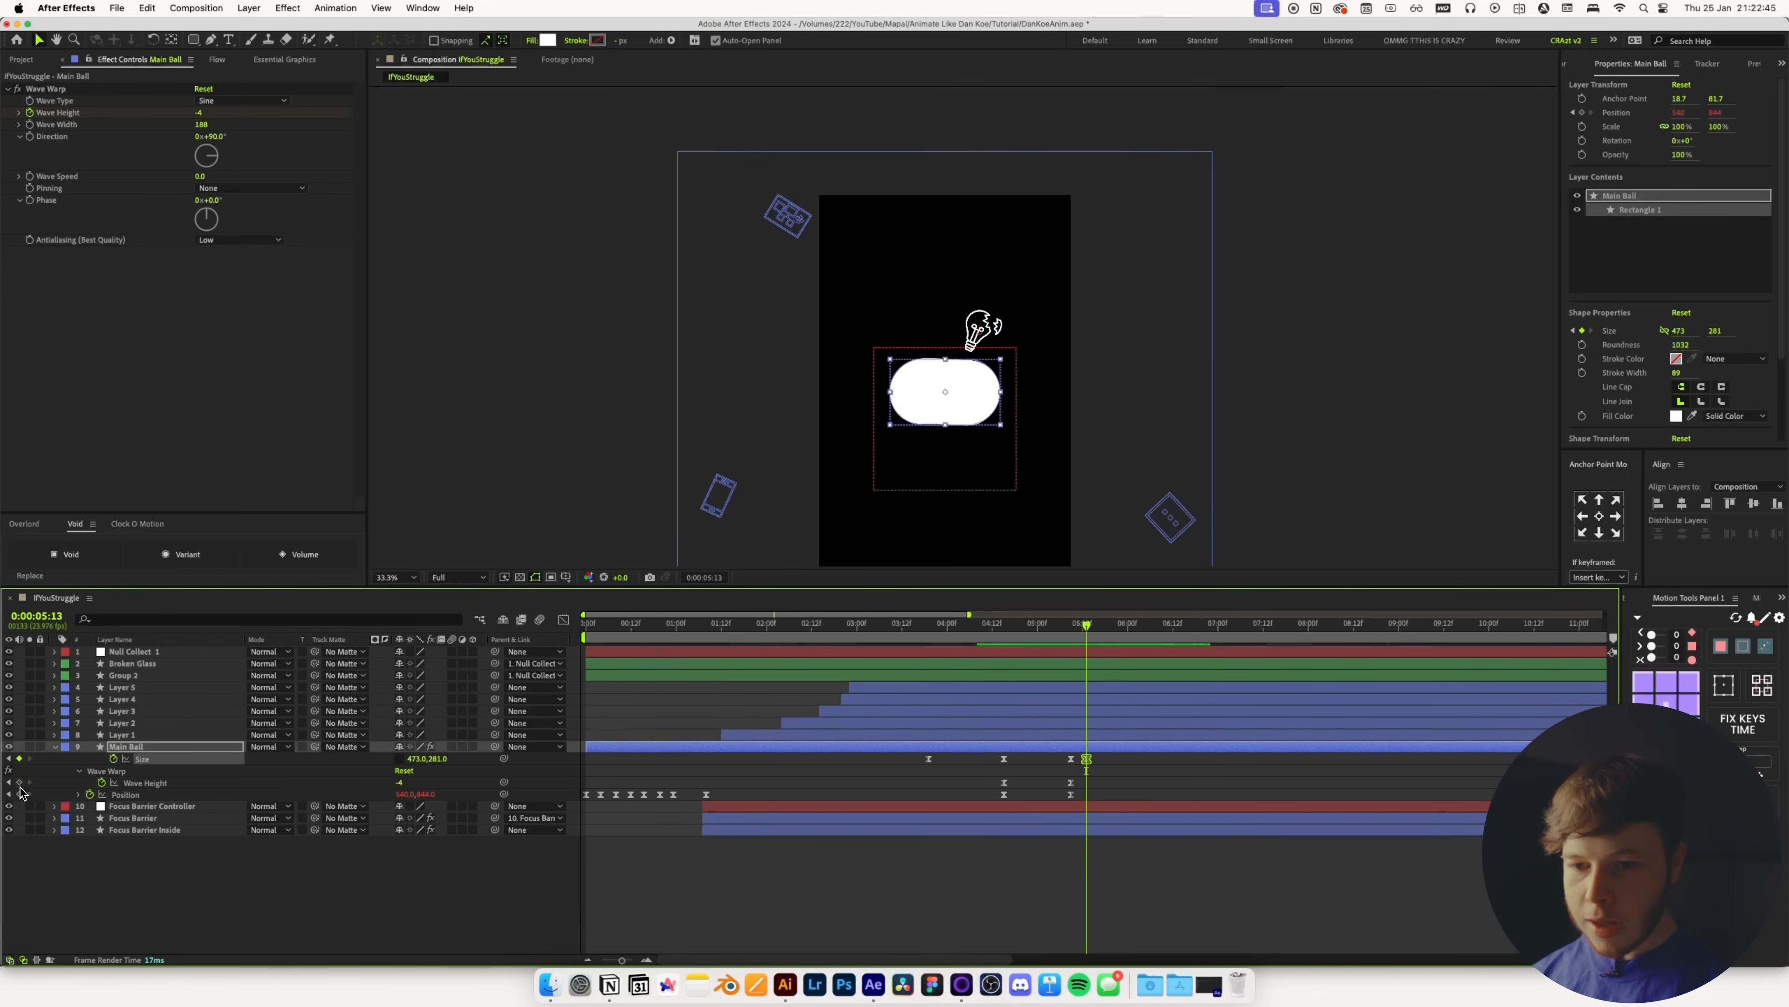
{"action": "left_click", "coordinate": [19, 782]}
{"action": "left_click", "coordinate": [19, 795]}
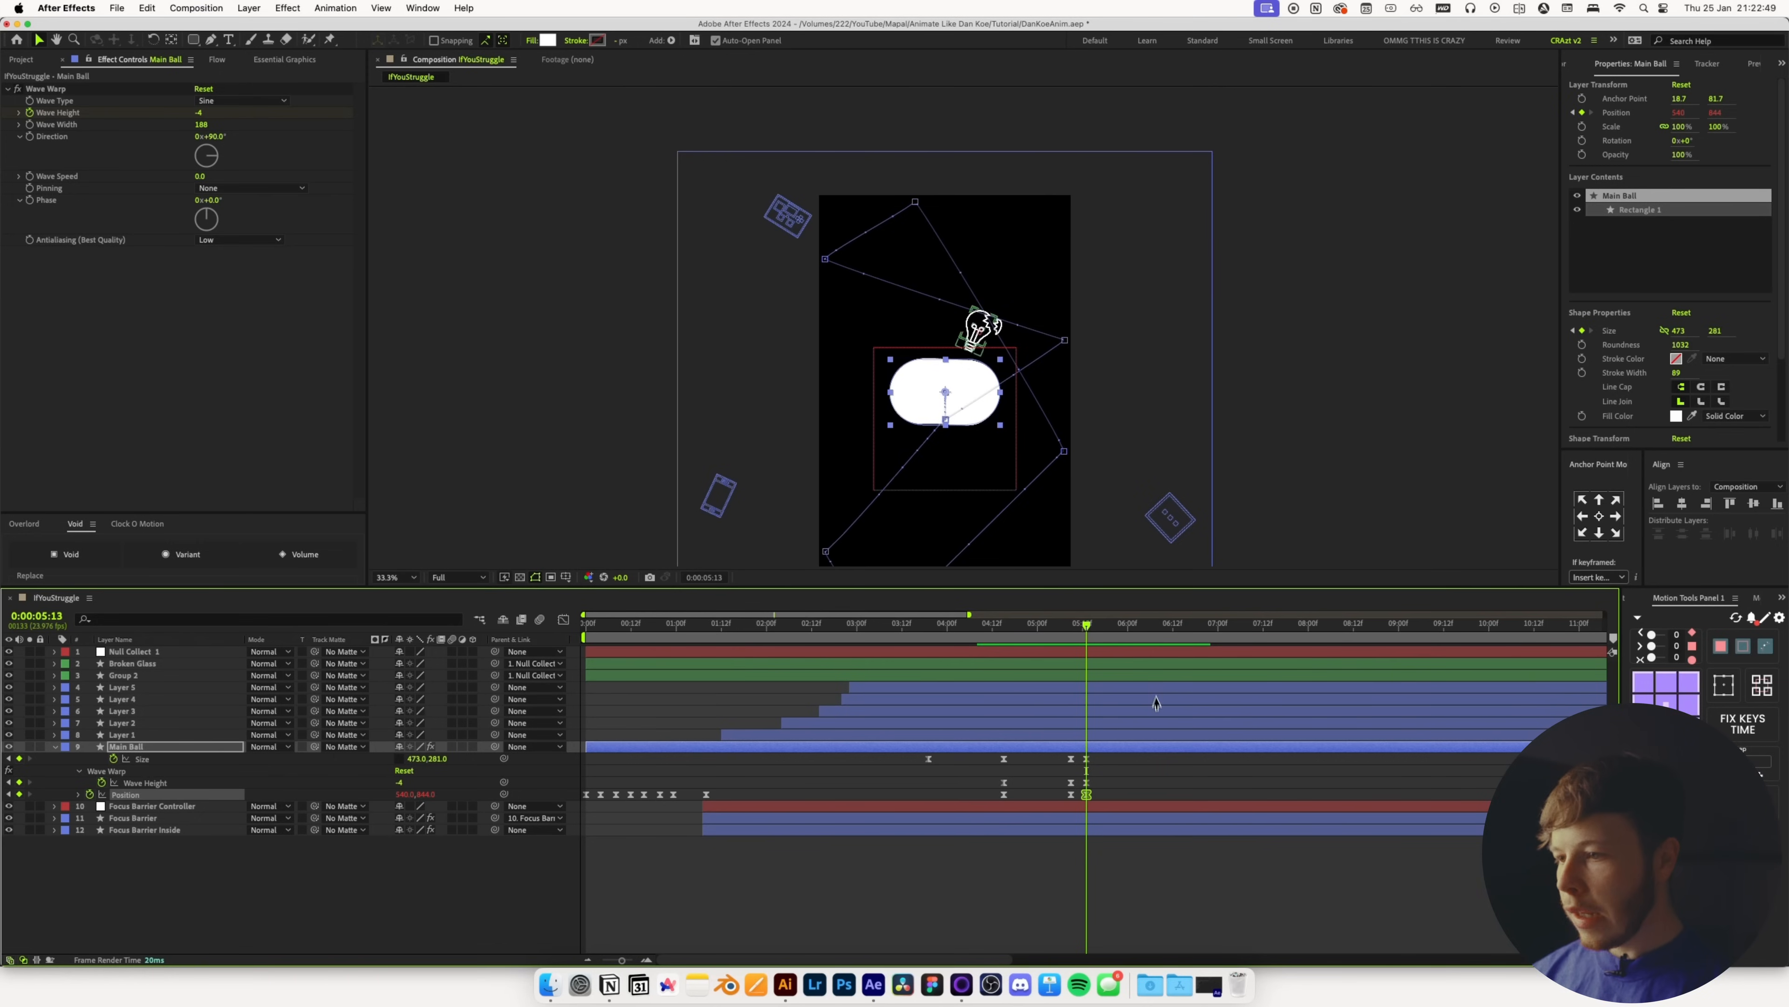
At 0:00:06:15, unlink the Main Ball's Size dimensions and set them to 368 by 551
{"action": "left_click_drag", "start_coordinate": [1096, 625], "coordinate": [1185, 638]}
{"action": "key", "text": "super+shift+a"}
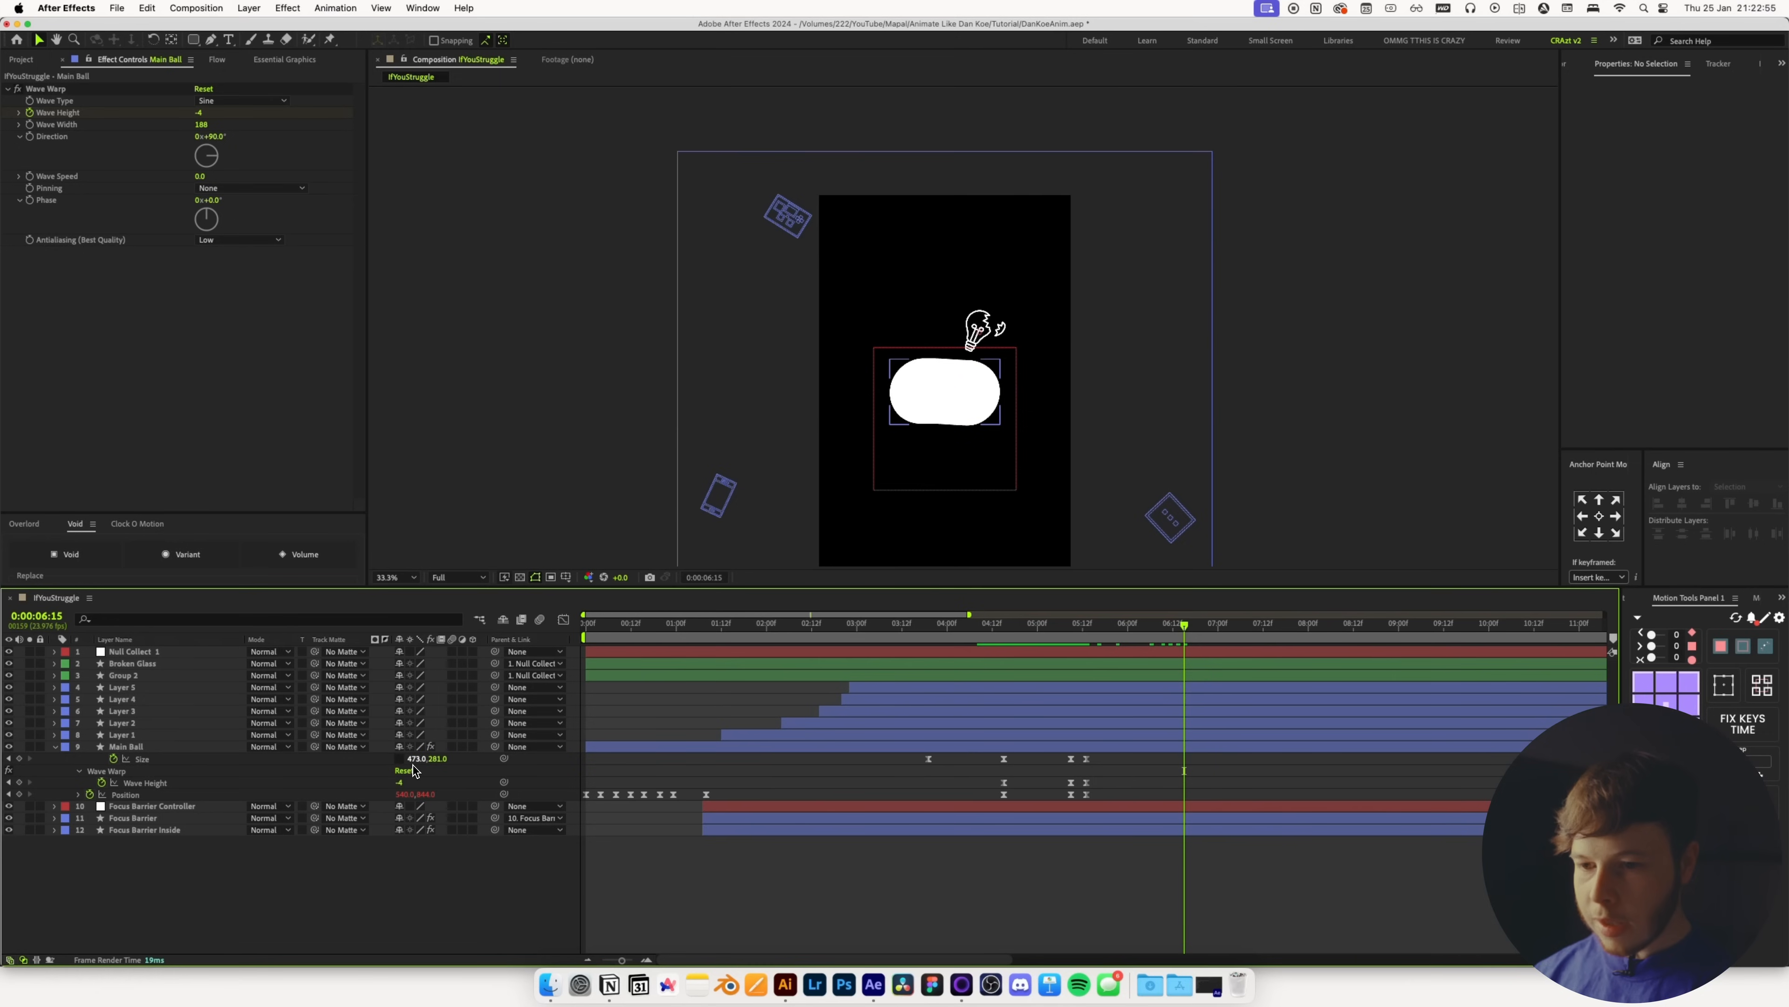
{"action": "left_click_drag", "start_coordinate": [432, 760], "coordinate": [438, 768]}
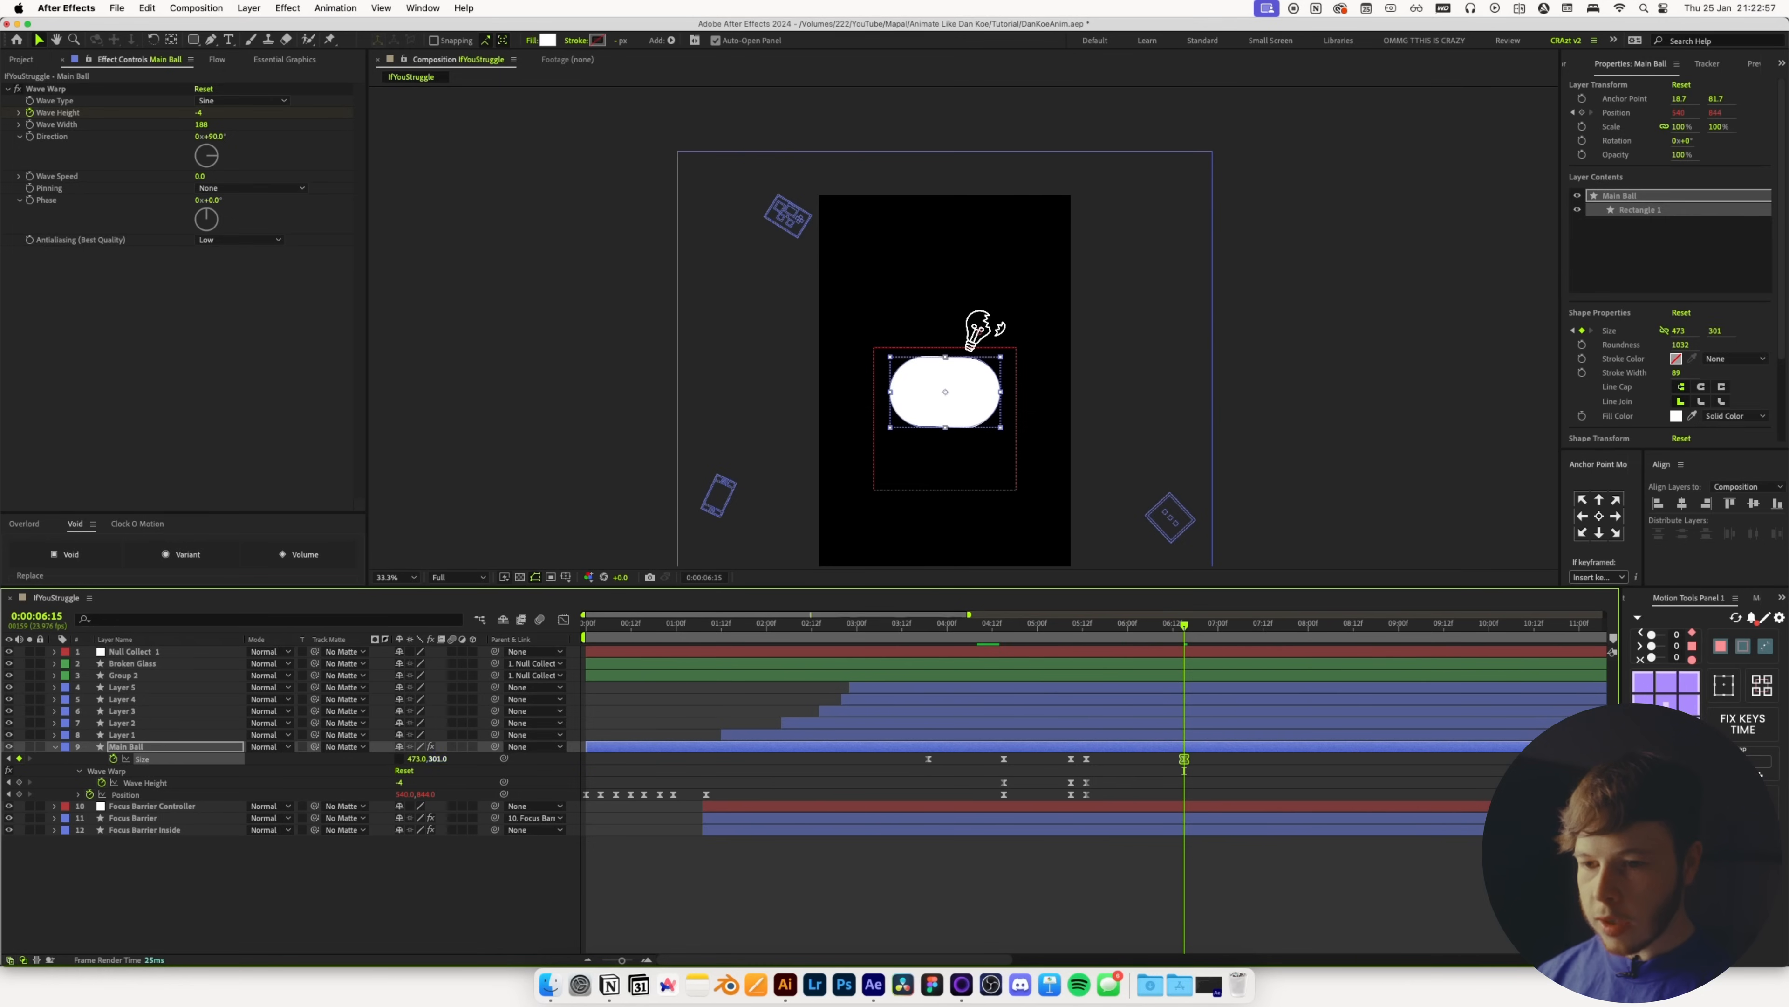
{"action": "left_click", "coordinate": [519, 767]}
{"action": "left_click_drag", "start_coordinate": [438, 760], "coordinate": [343, 763]}
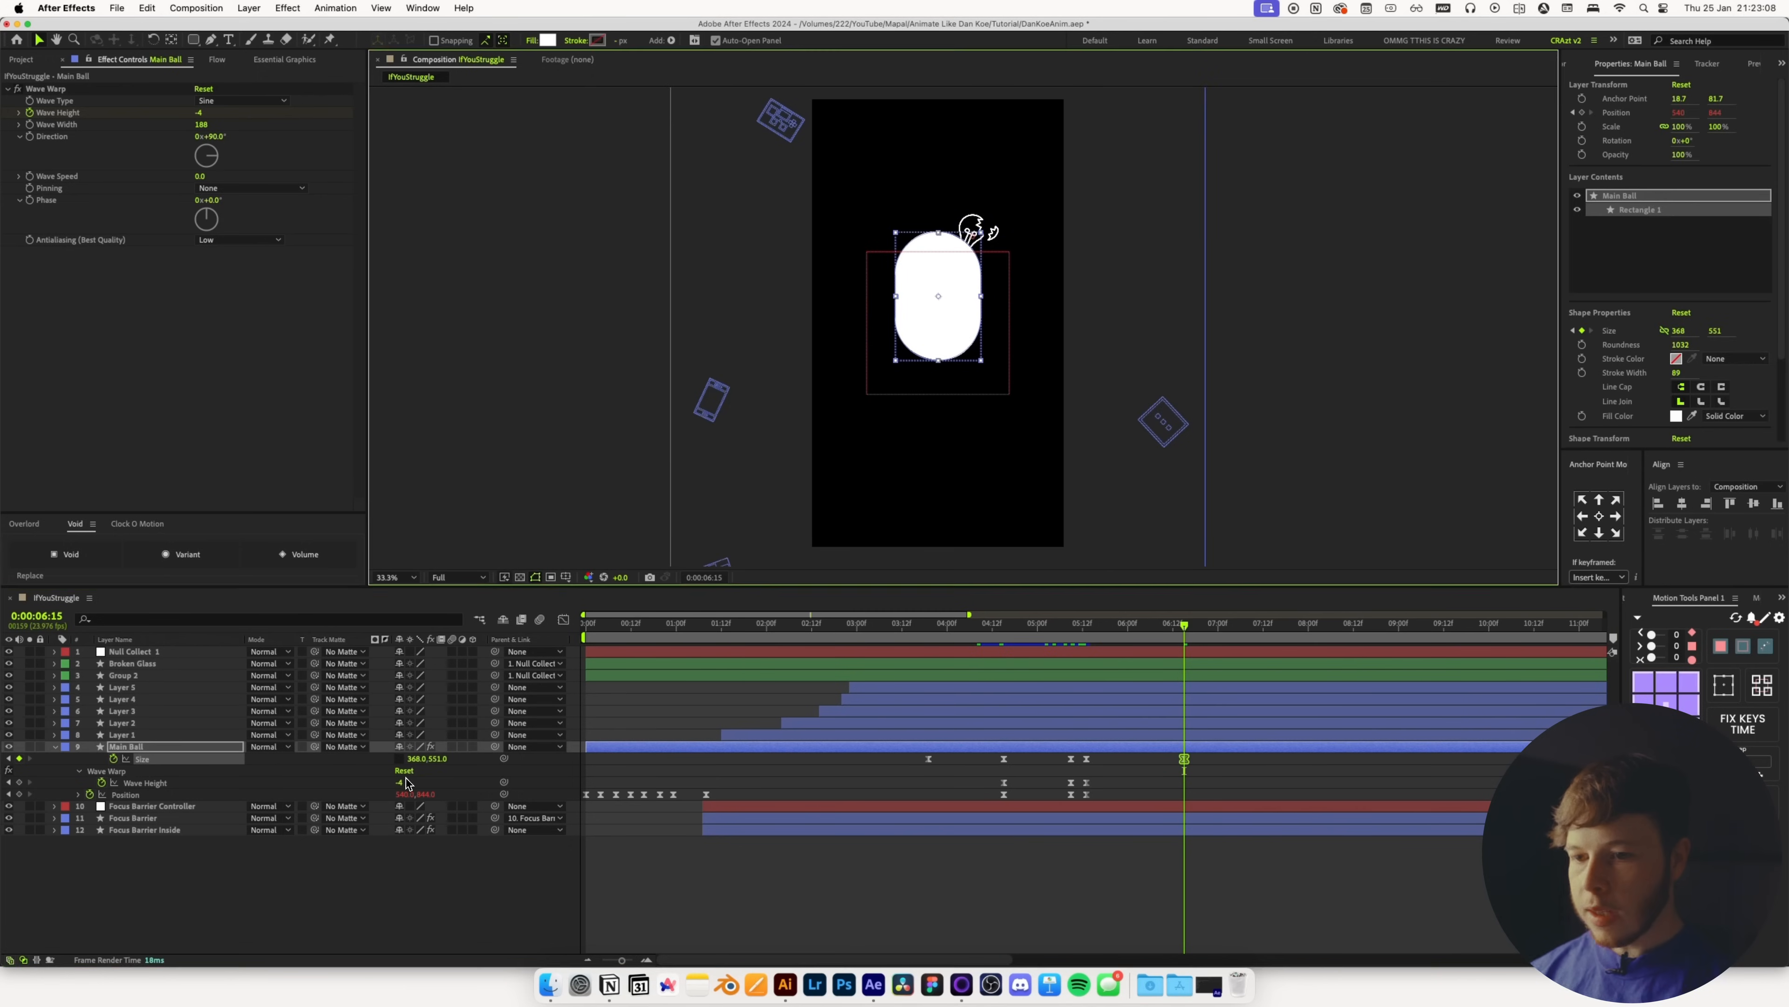
Set Main Ball's Wave Height to 0 and shift its keyframe just before 0:00:06:00, with the last Size keyframe at 0:00:06:00
{"action": "left_click", "coordinate": [404, 784]}
{"action": "type", "text": "0"}
{"action": "key", "text": "Return"}
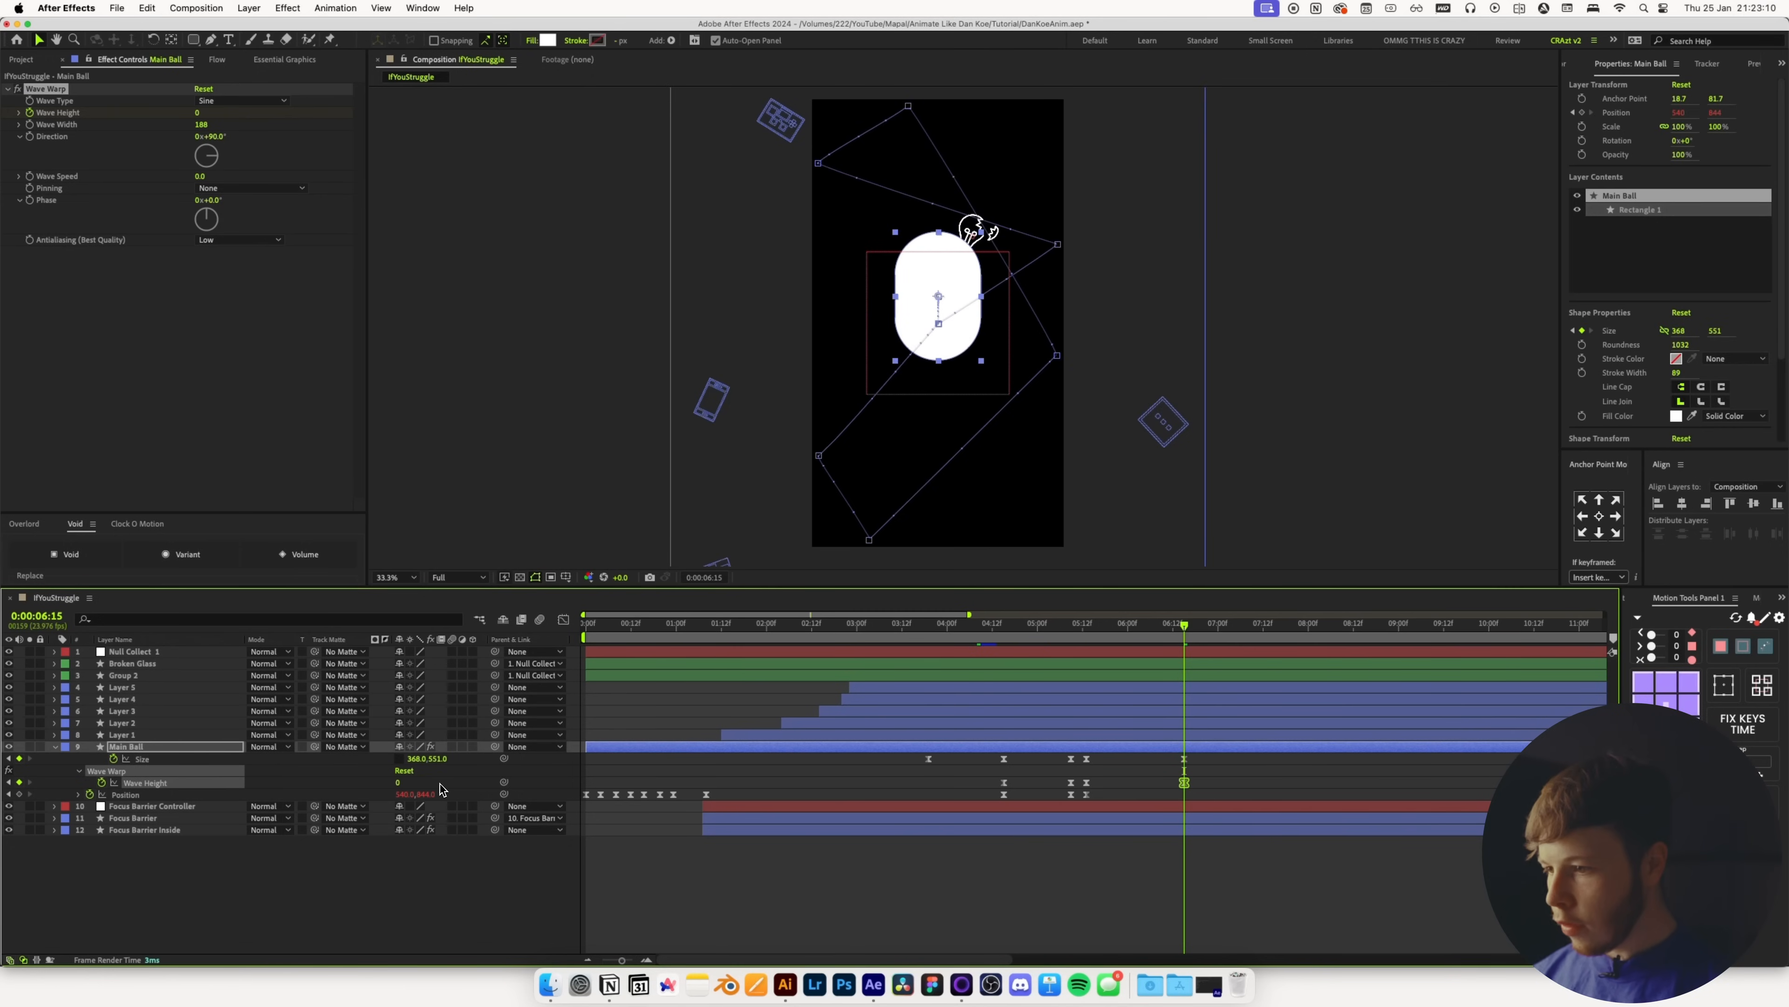
{"action": "left_click_drag", "start_coordinate": [1173, 782], "coordinate": [1121, 783]}
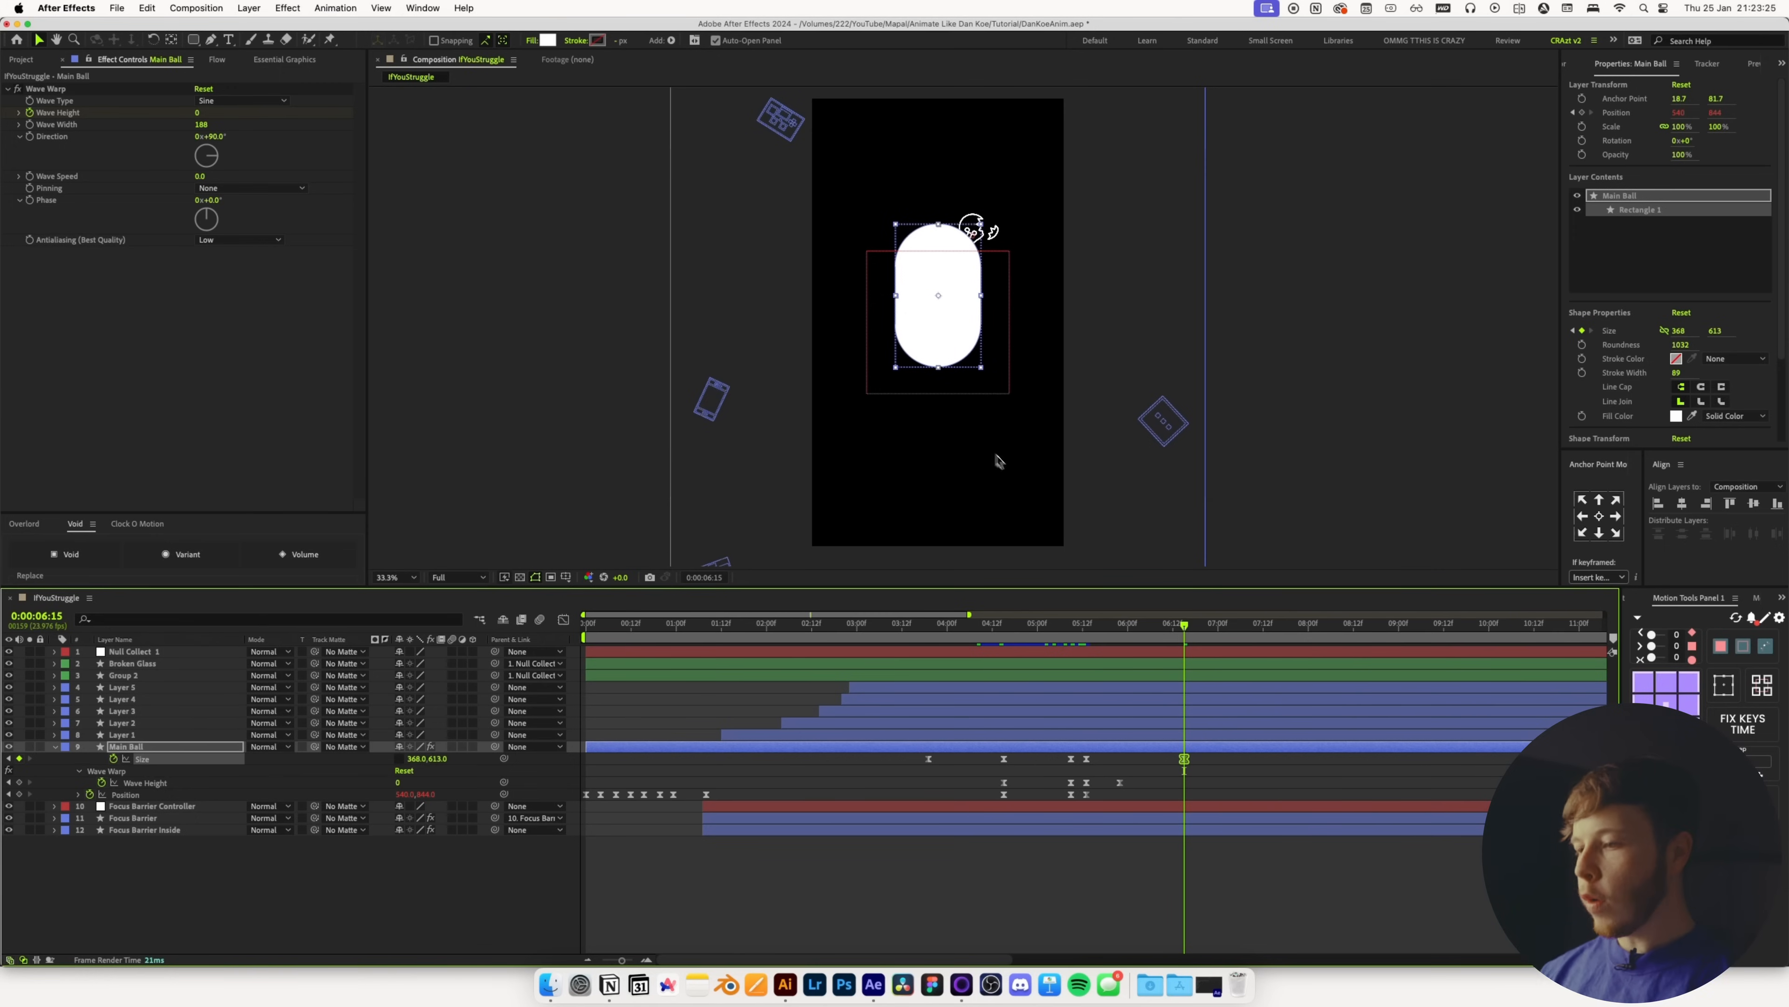
{"action": "mouse_move", "coordinate": [1155, 624]}
{"action": "left_mouse_down"}
{"action": "mouse_move", "coordinate": [1178, 628]}
{"action": "mouse_move", "coordinate": [1161, 639]}
{"action": "left_mouse_up"}
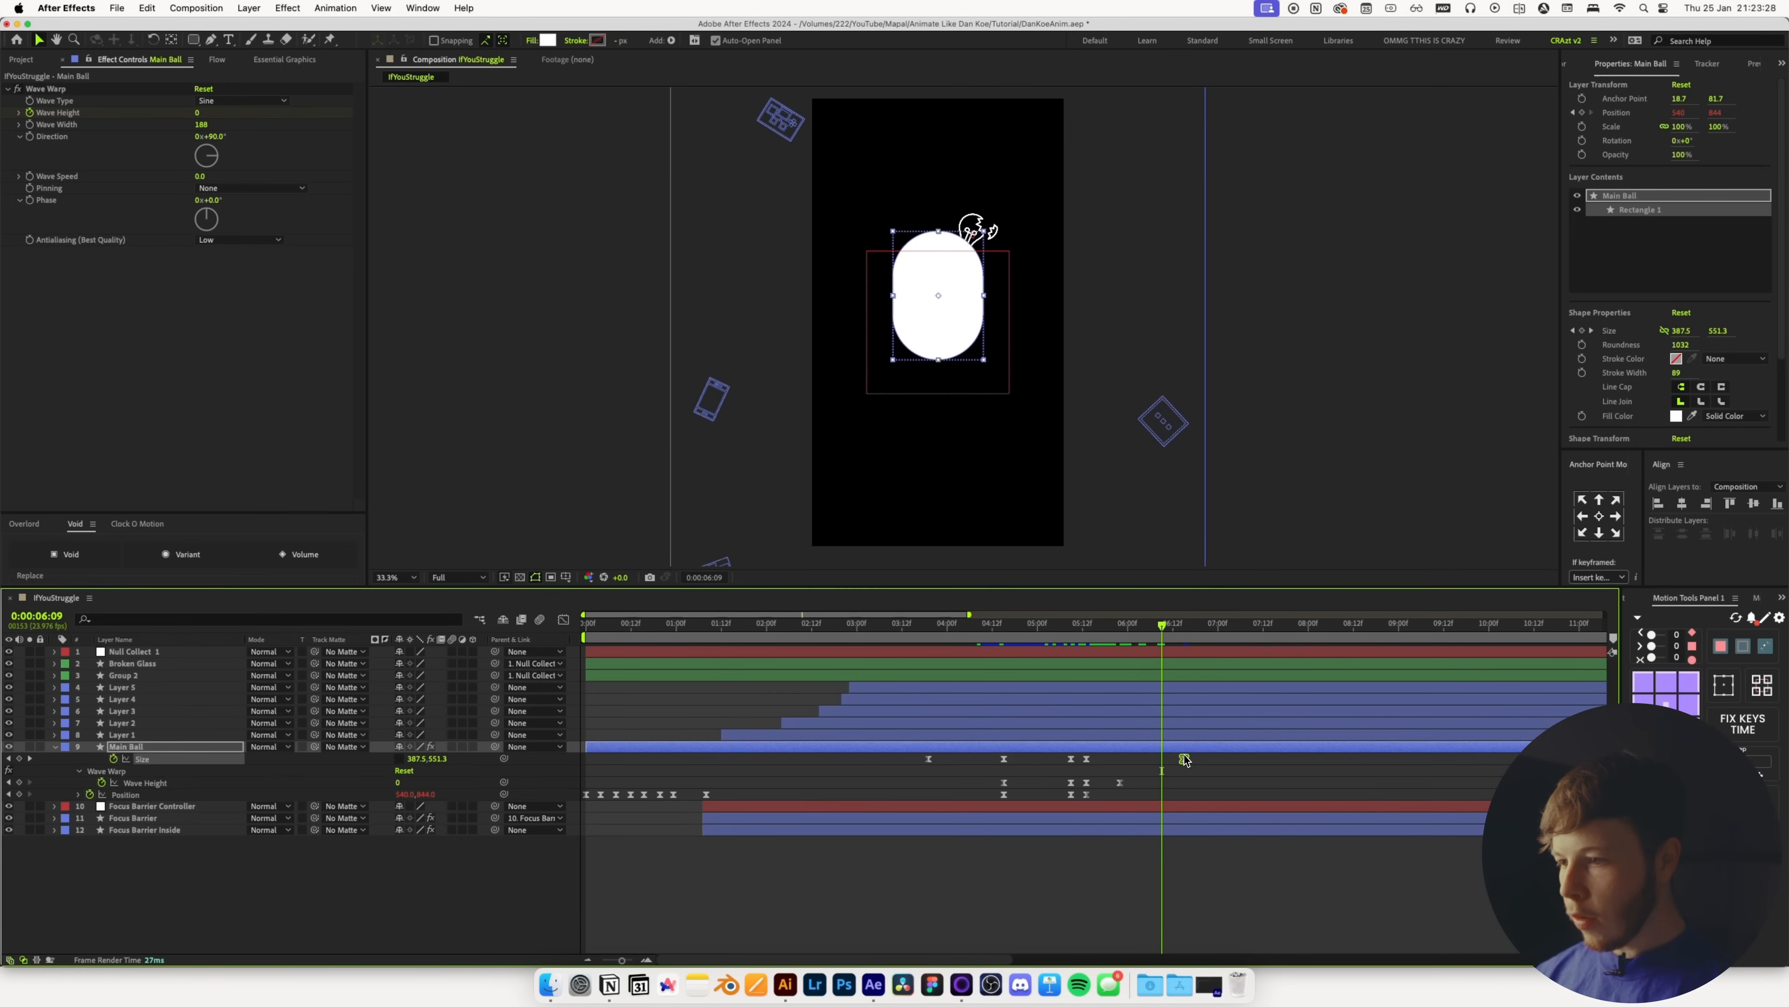
{"action": "left_click_drag", "start_coordinate": [1184, 759], "coordinate": [1133, 769]}
Keyframe Main Ball at Y position 1384 at 0:00:06:00, and at Y 291 with size 226.5 by 377 at 0:00:06:12
{"action": "left_click_drag", "start_coordinate": [1078, 633], "coordinate": [1128, 633]}
{"action": "left_click_drag", "start_coordinate": [428, 795], "coordinate": [819, 765]}
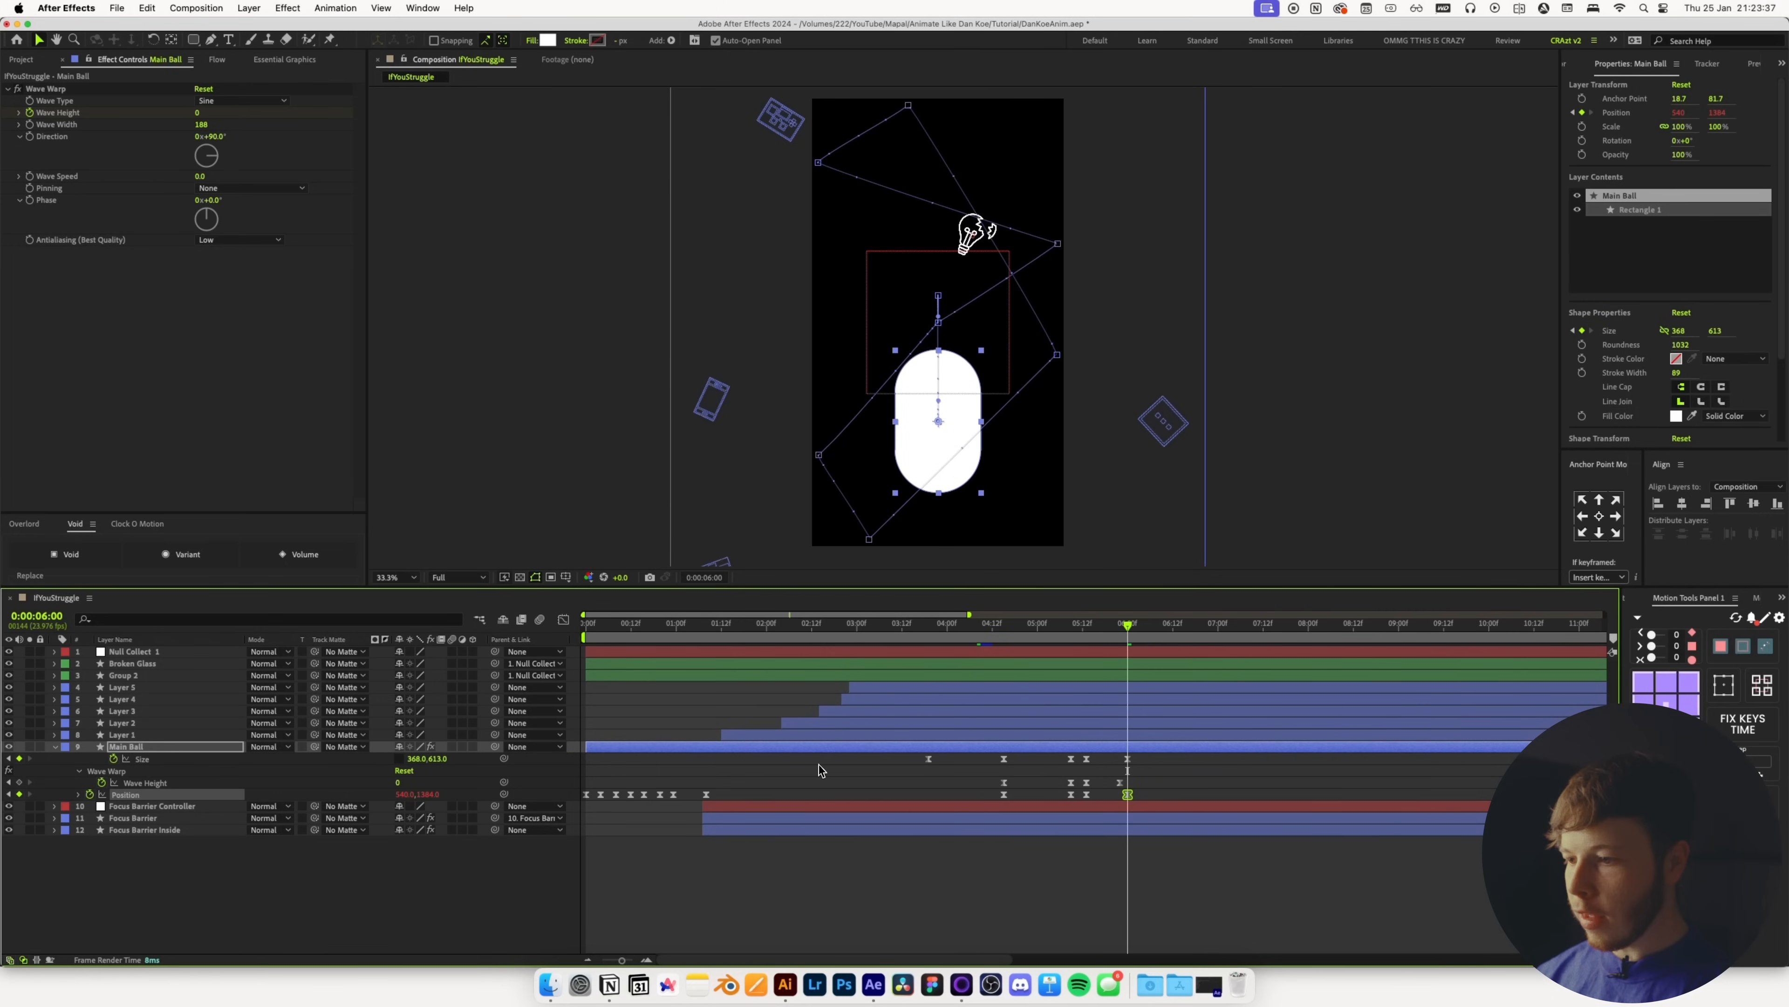
{"action": "left_click_drag", "start_coordinate": [1128, 633], "coordinate": [1175, 634]}
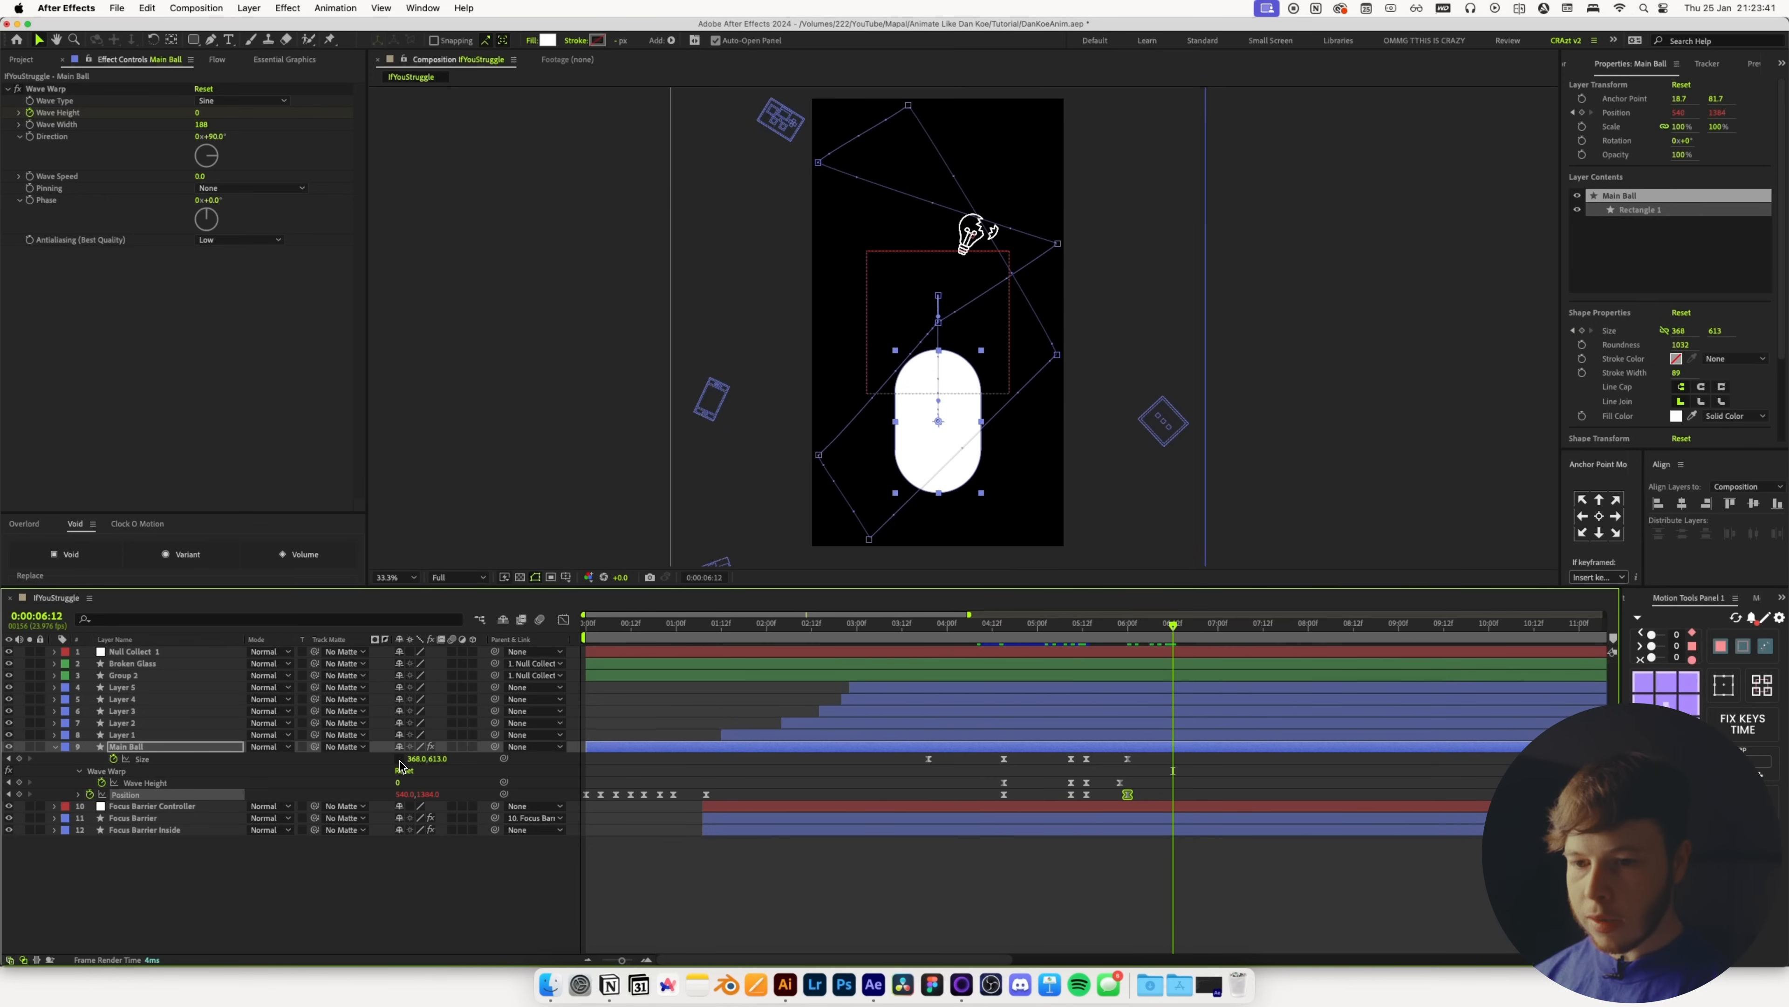
{"action": "left_click_drag", "start_coordinate": [448, 766], "coordinate": [116, 812]}
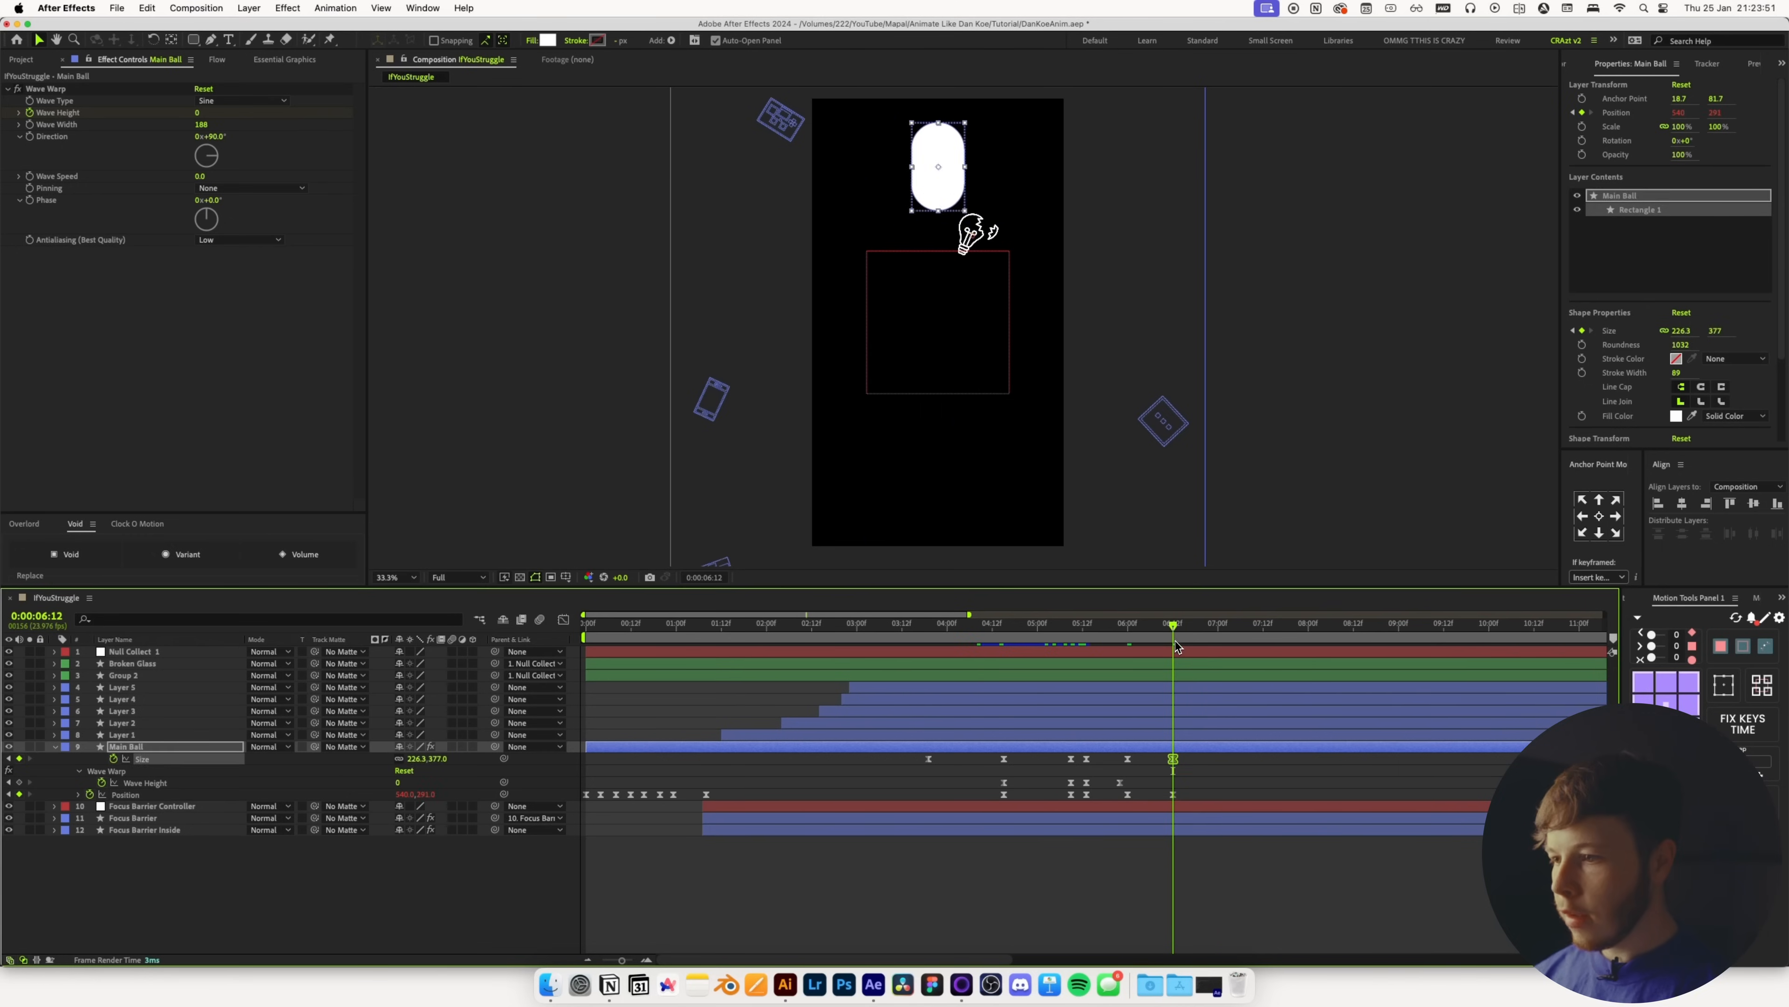
At 0:00:07:04, shrink Main Ball's size to 100.3 by 260 and move it down below the composition frame
{"action": "left_click_drag", "start_coordinate": [1174, 627], "coordinate": [1233, 628]}
{"action": "left_click_drag", "start_coordinate": [432, 763], "coordinate": [314, 768]}
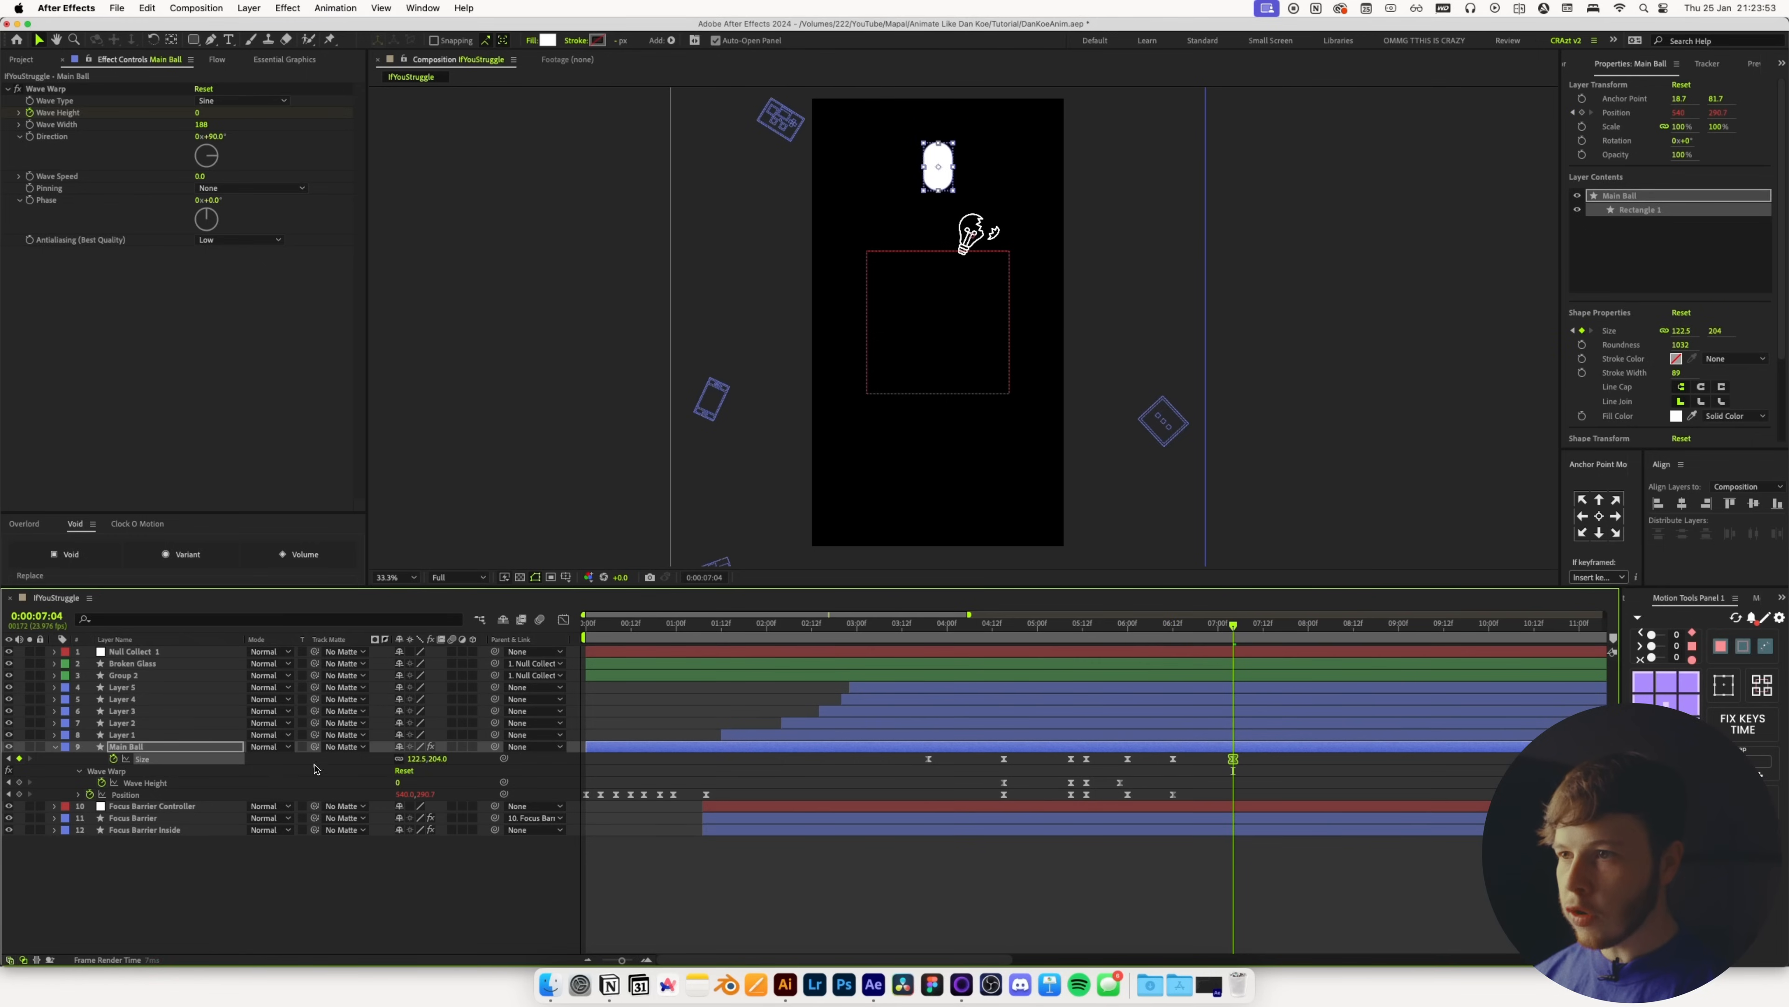
{"action": "left_click", "coordinate": [408, 763]}
{"action": "key", "text": "Tab"}
{"action": "type", "text": "111"}
{"action": "key", "text": "Return"}
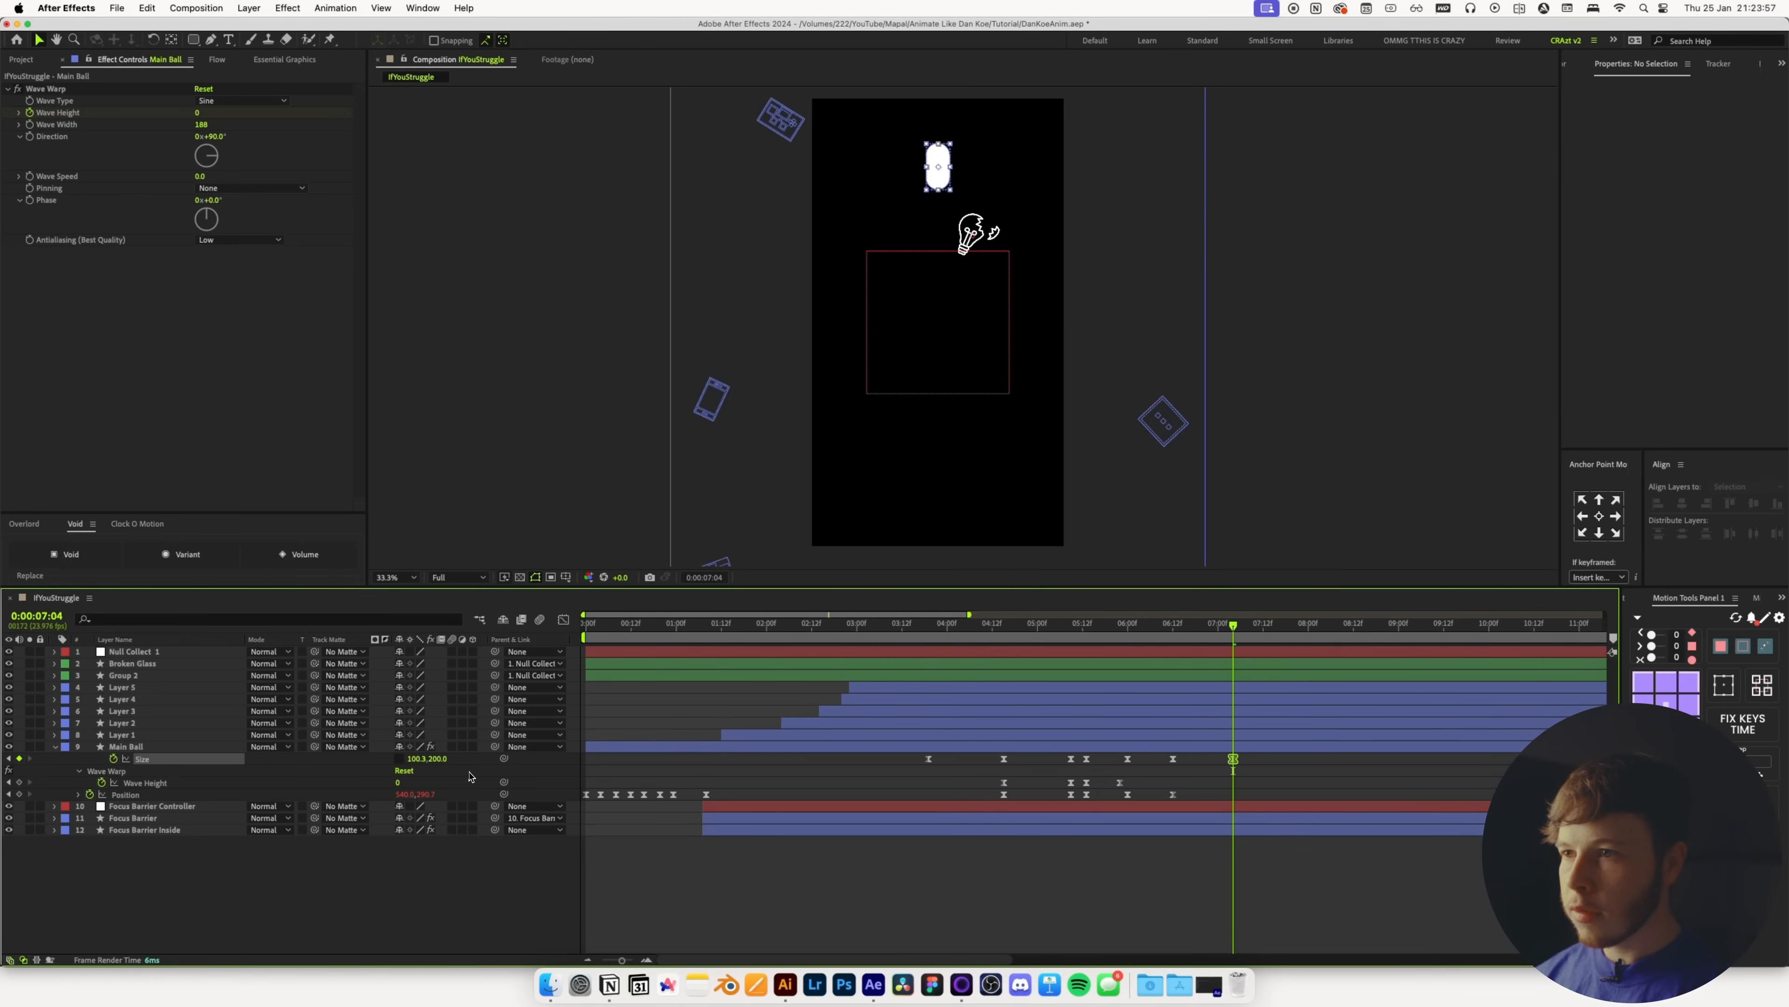
{"action": "key", "text": "super+z"}
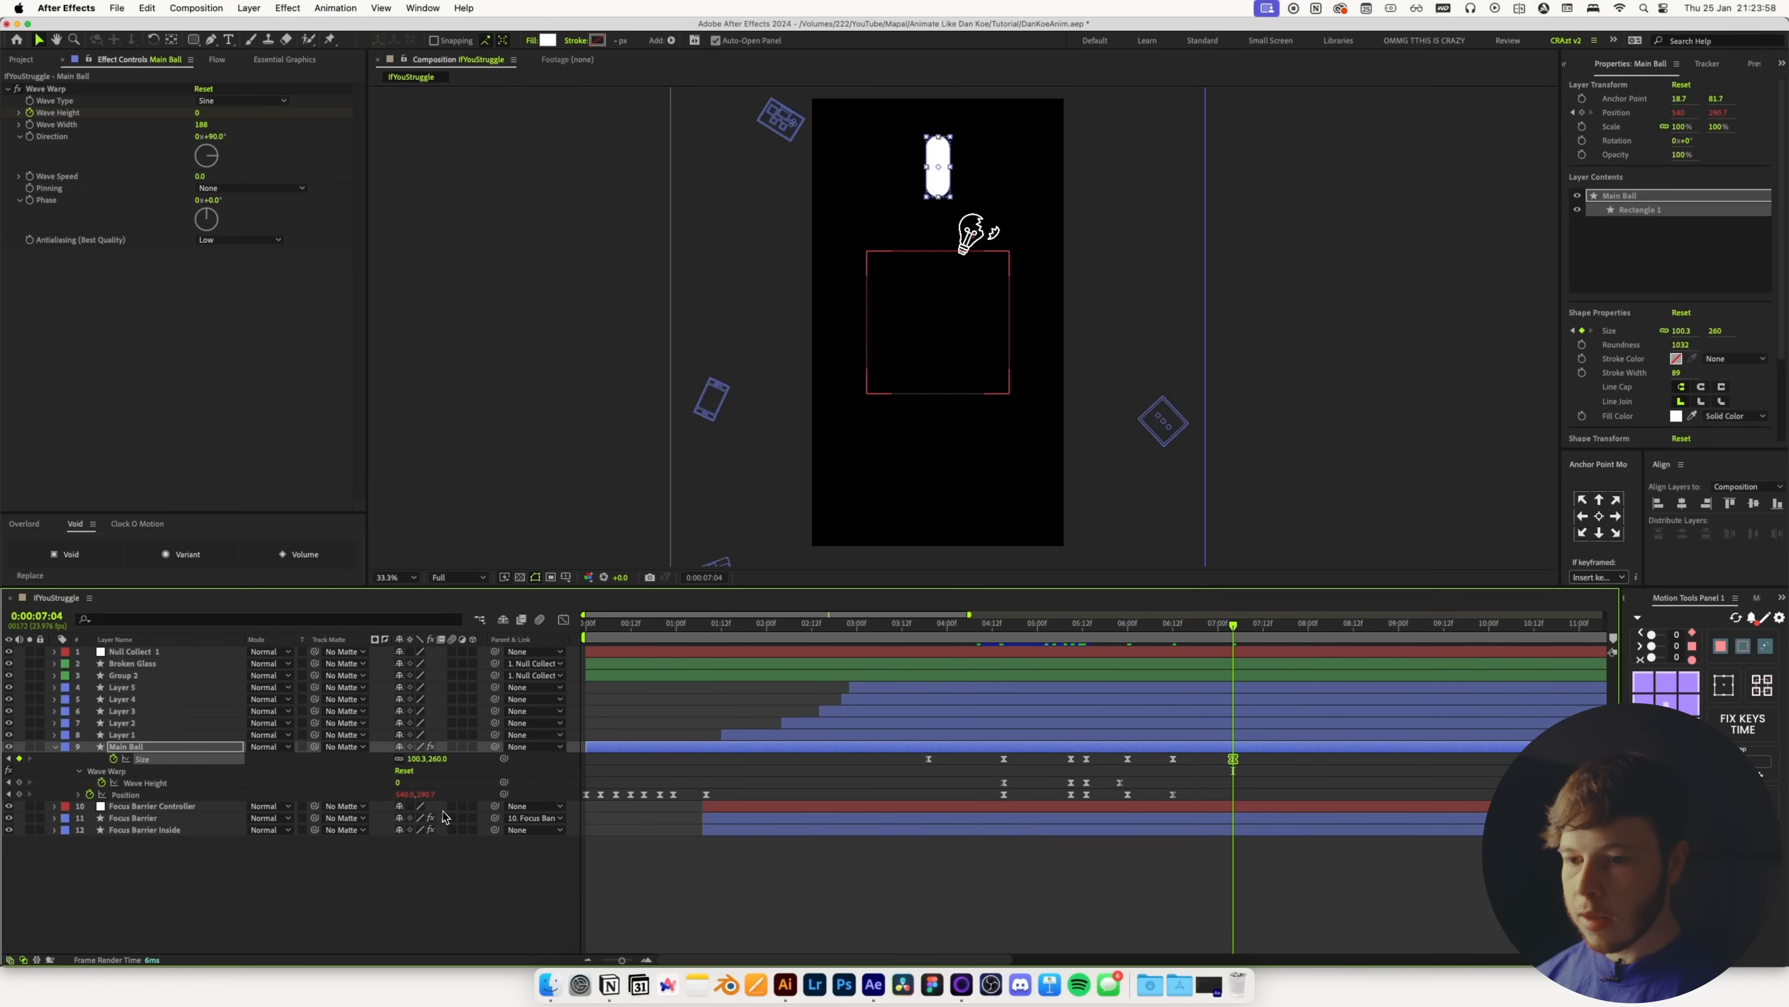
{"action": "left_click_drag", "start_coordinate": [427, 794], "coordinate": [1498, 856]}
{"action": "key", "text": "comma"}
Ease Main Ball's recent keyframes with the Flow curve 0.88, 0.14, 0.12, 0.86 and preview the animation
{"action": "left_click_drag", "start_coordinate": [1278, 790], "coordinate": [936, 734]}
{"action": "left_click", "coordinate": [217, 61]}
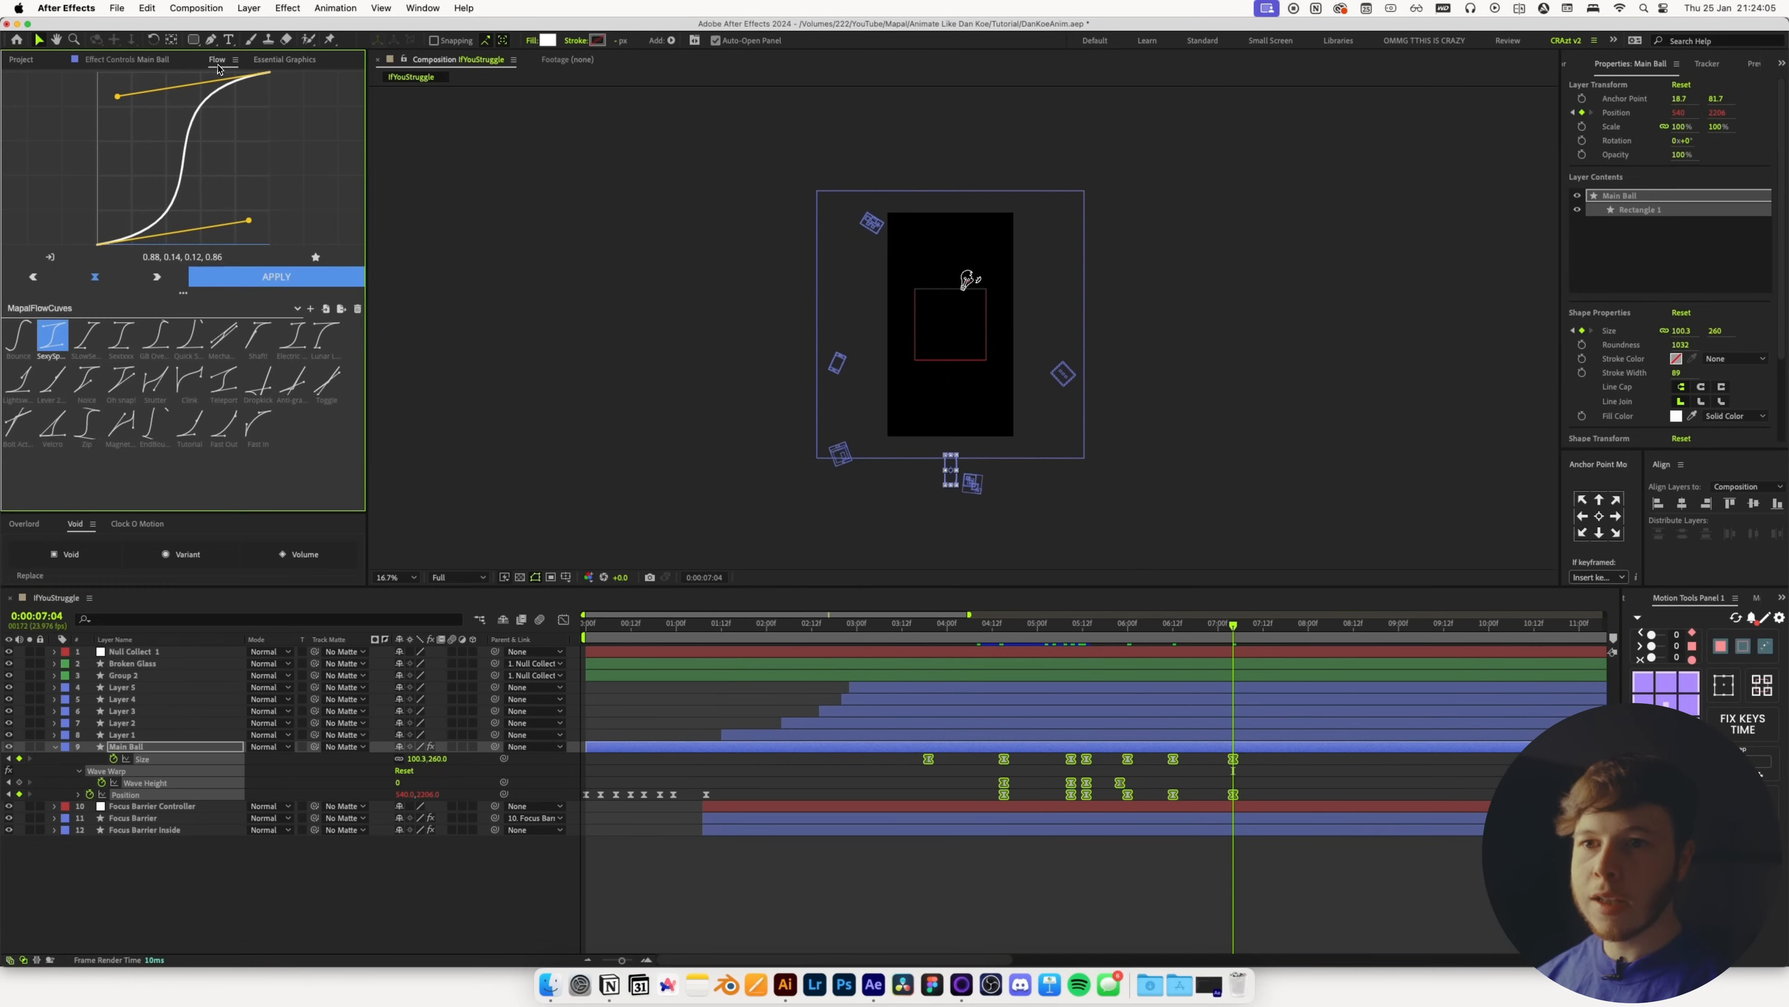
{"action": "left_click", "coordinate": [1009, 929]}
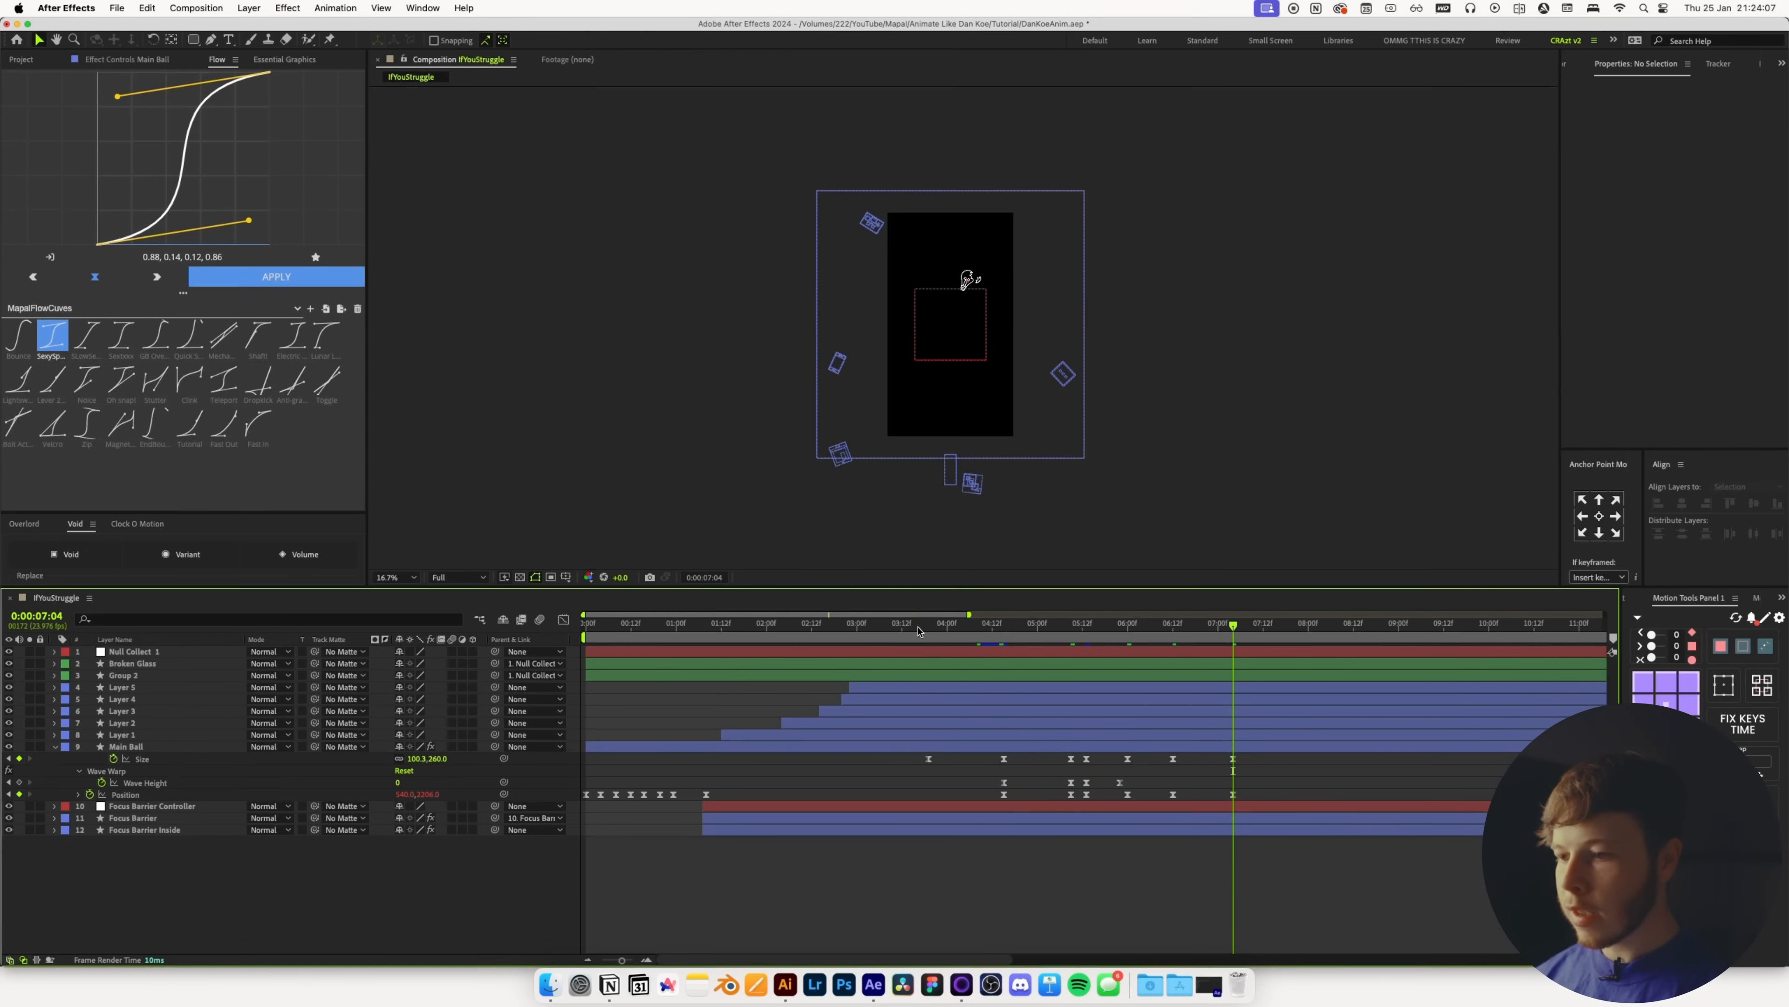
{"action": "left_click", "coordinate": [903, 625]}
{"action": "key", "text": "space"}
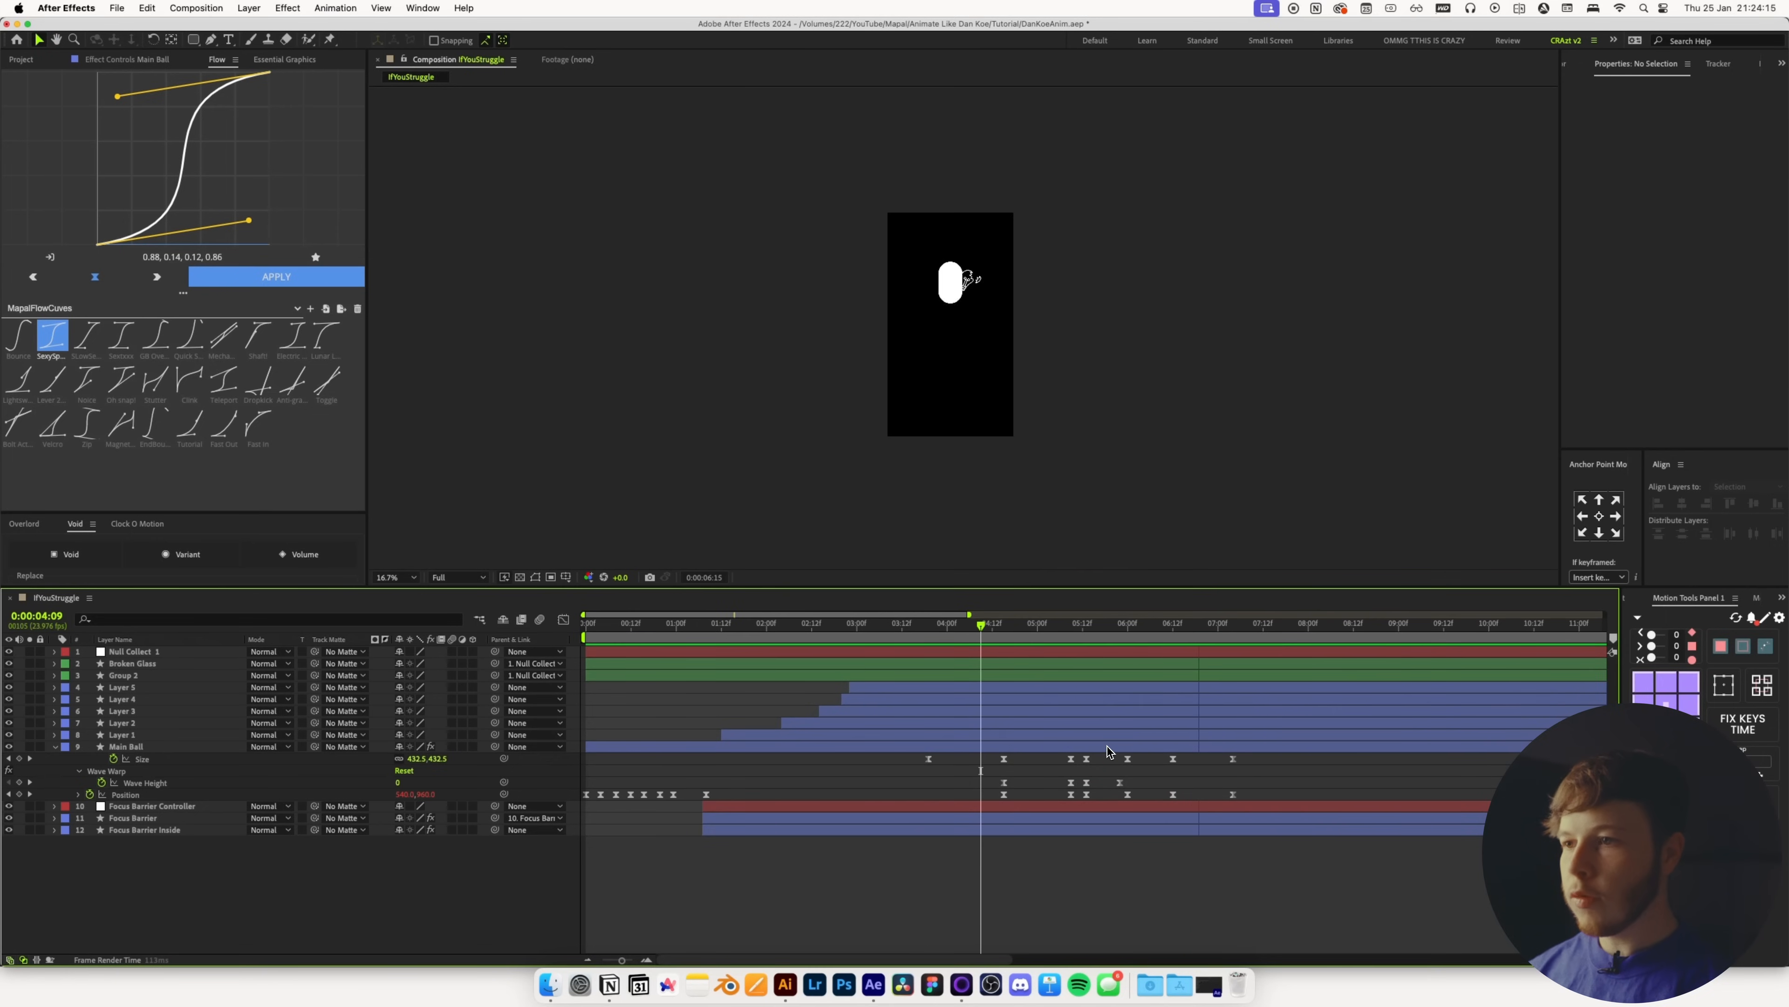
{"action": "key", "text": "space"}
Reshape the speed graph of Main Ball's final Size and Position keyframes so the ball accelerates until its exit, and preview it
{"action": "left_click", "coordinate": [1170, 638]}
{"action": "left_click_drag", "start_coordinate": [1258, 754], "coordinate": [1165, 813]}
{"action": "left_click", "coordinate": [562, 620]}
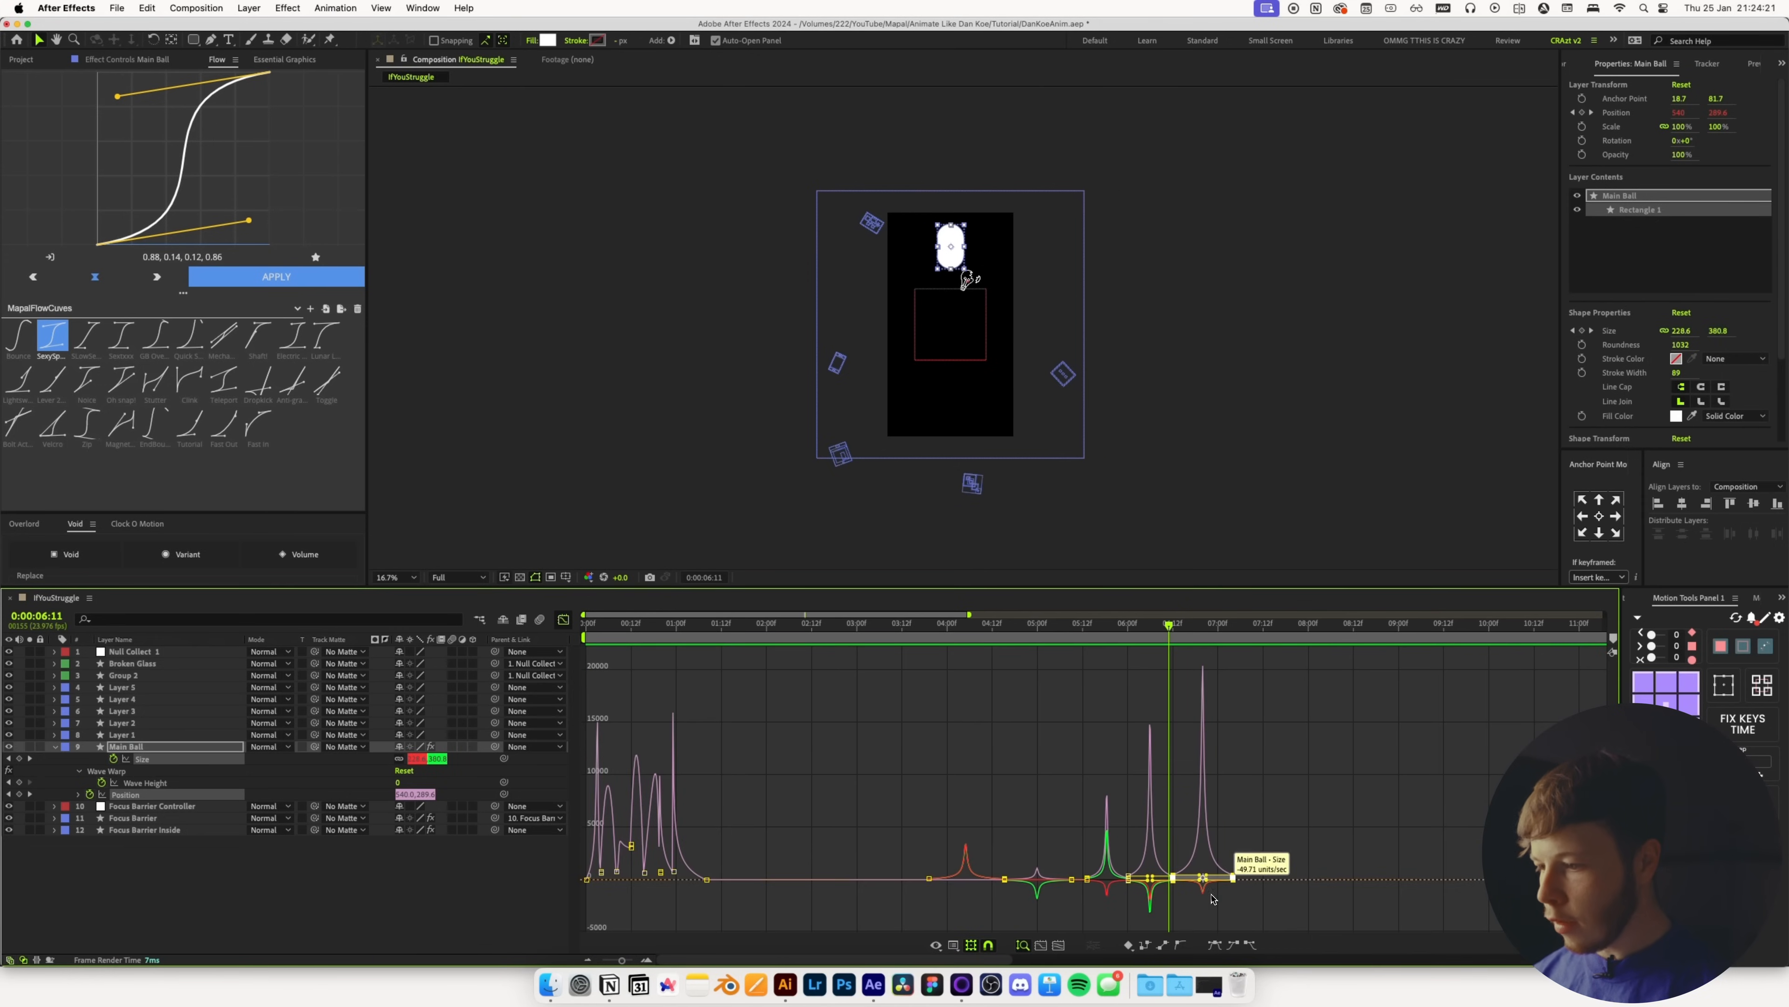
{"action": "left_click_drag", "start_coordinate": [1234, 895], "coordinate": [1230, 853]}
{"action": "left_click", "coordinate": [1134, 639]}
{"action": "key", "text": "space"}
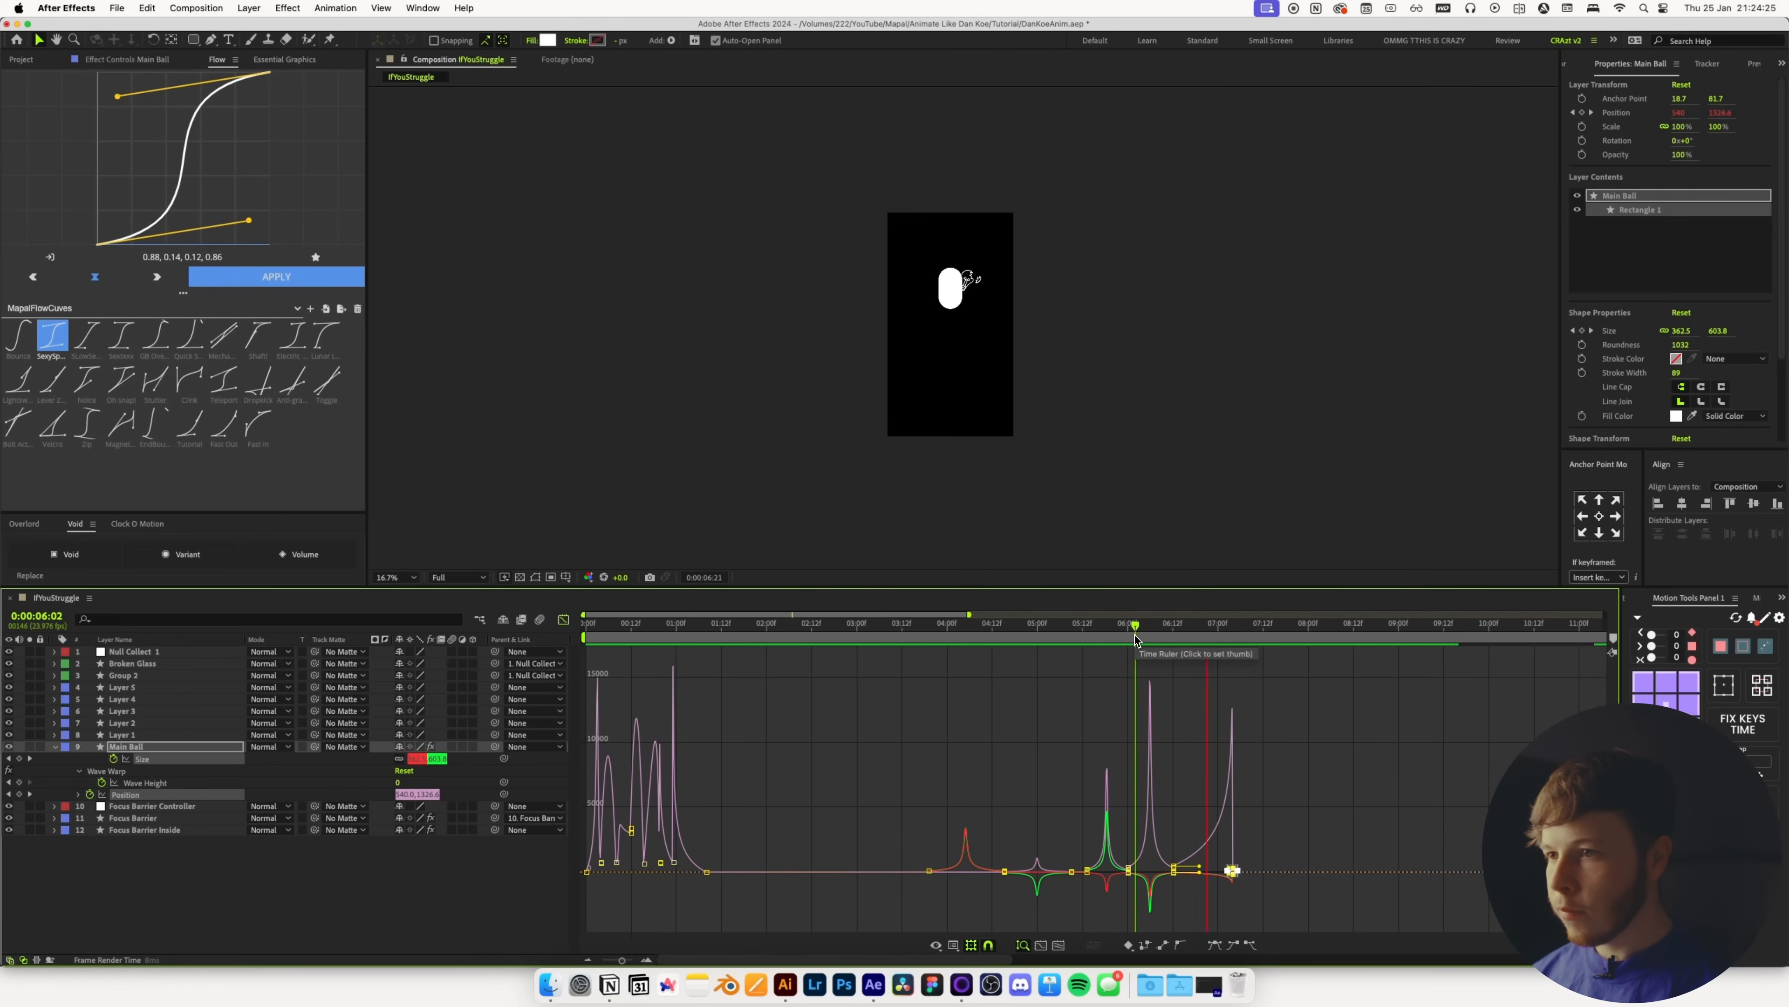
{"action": "key", "text": "space"}
{"action": "left_click", "coordinate": [563, 619]}
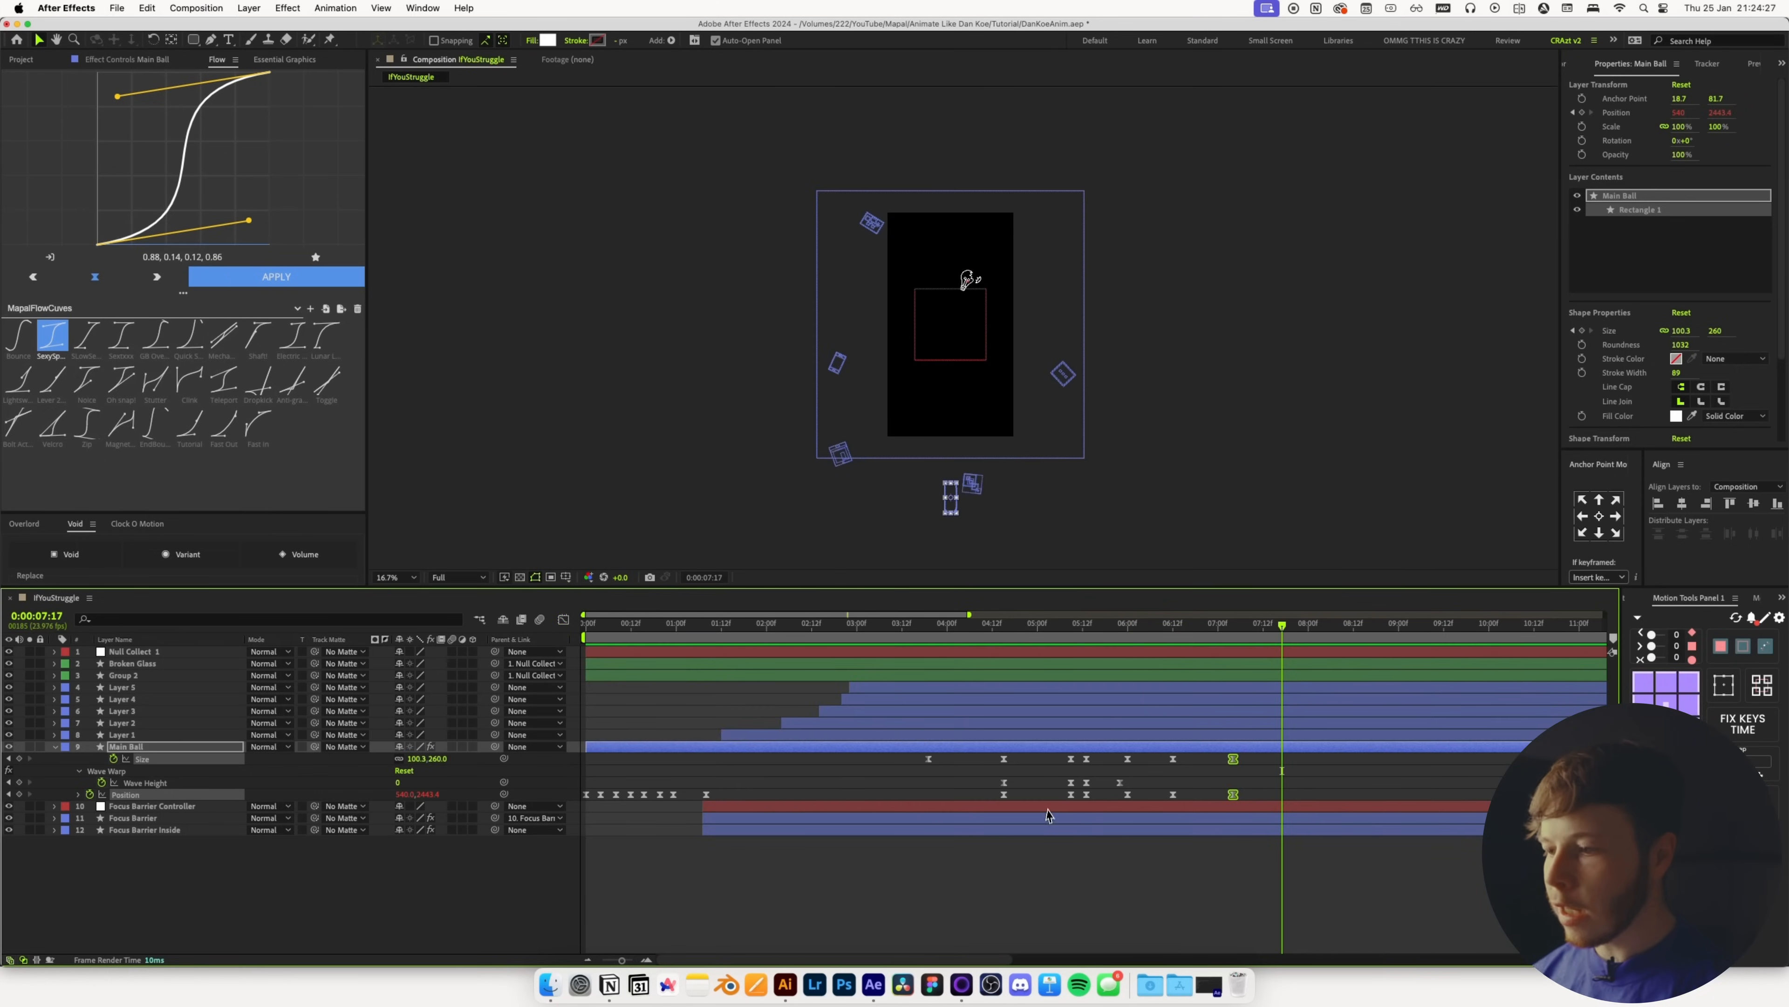
{"action": "key", "text": "F2"}
Add a Position keyframe to Null Collect 1 at 0:00:05:13 and set its Y position to -449 at 0:00:06:00
{"action": "left_click", "coordinate": [1181, 623]}
{"action": "left_click_drag", "start_coordinate": [1181, 770], "coordinate": [1093, 643]}
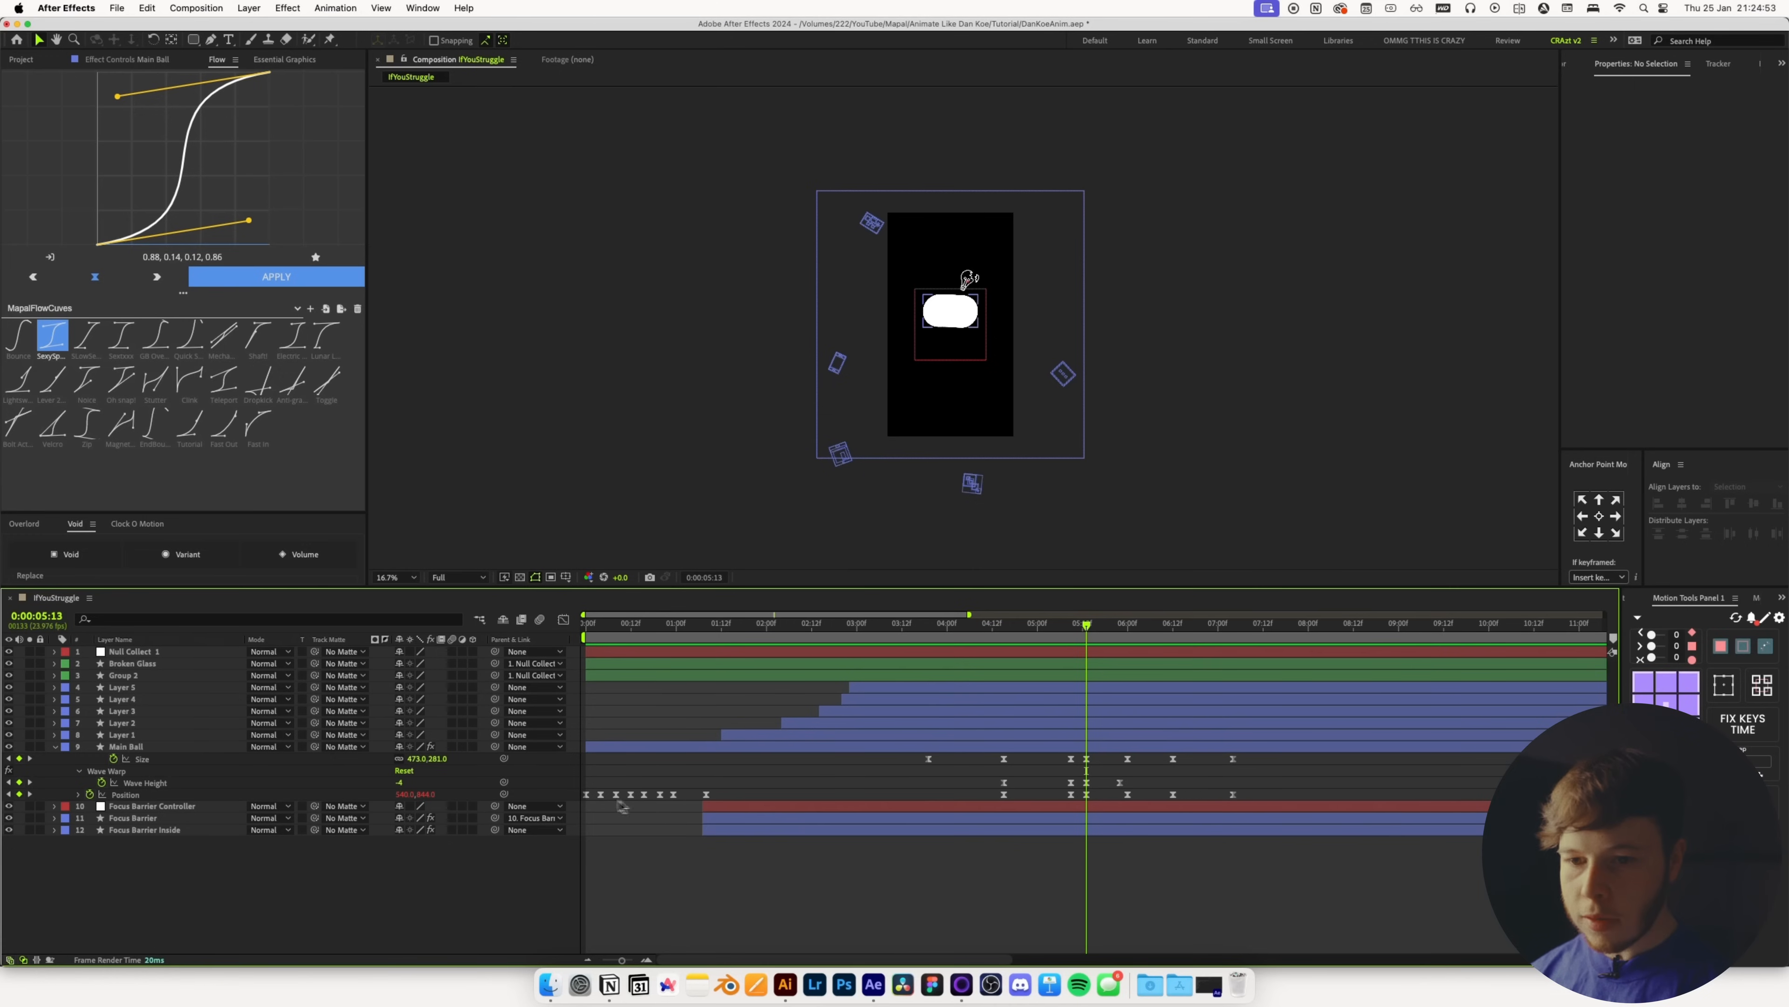
{"action": "left_click", "coordinate": [138, 653]}
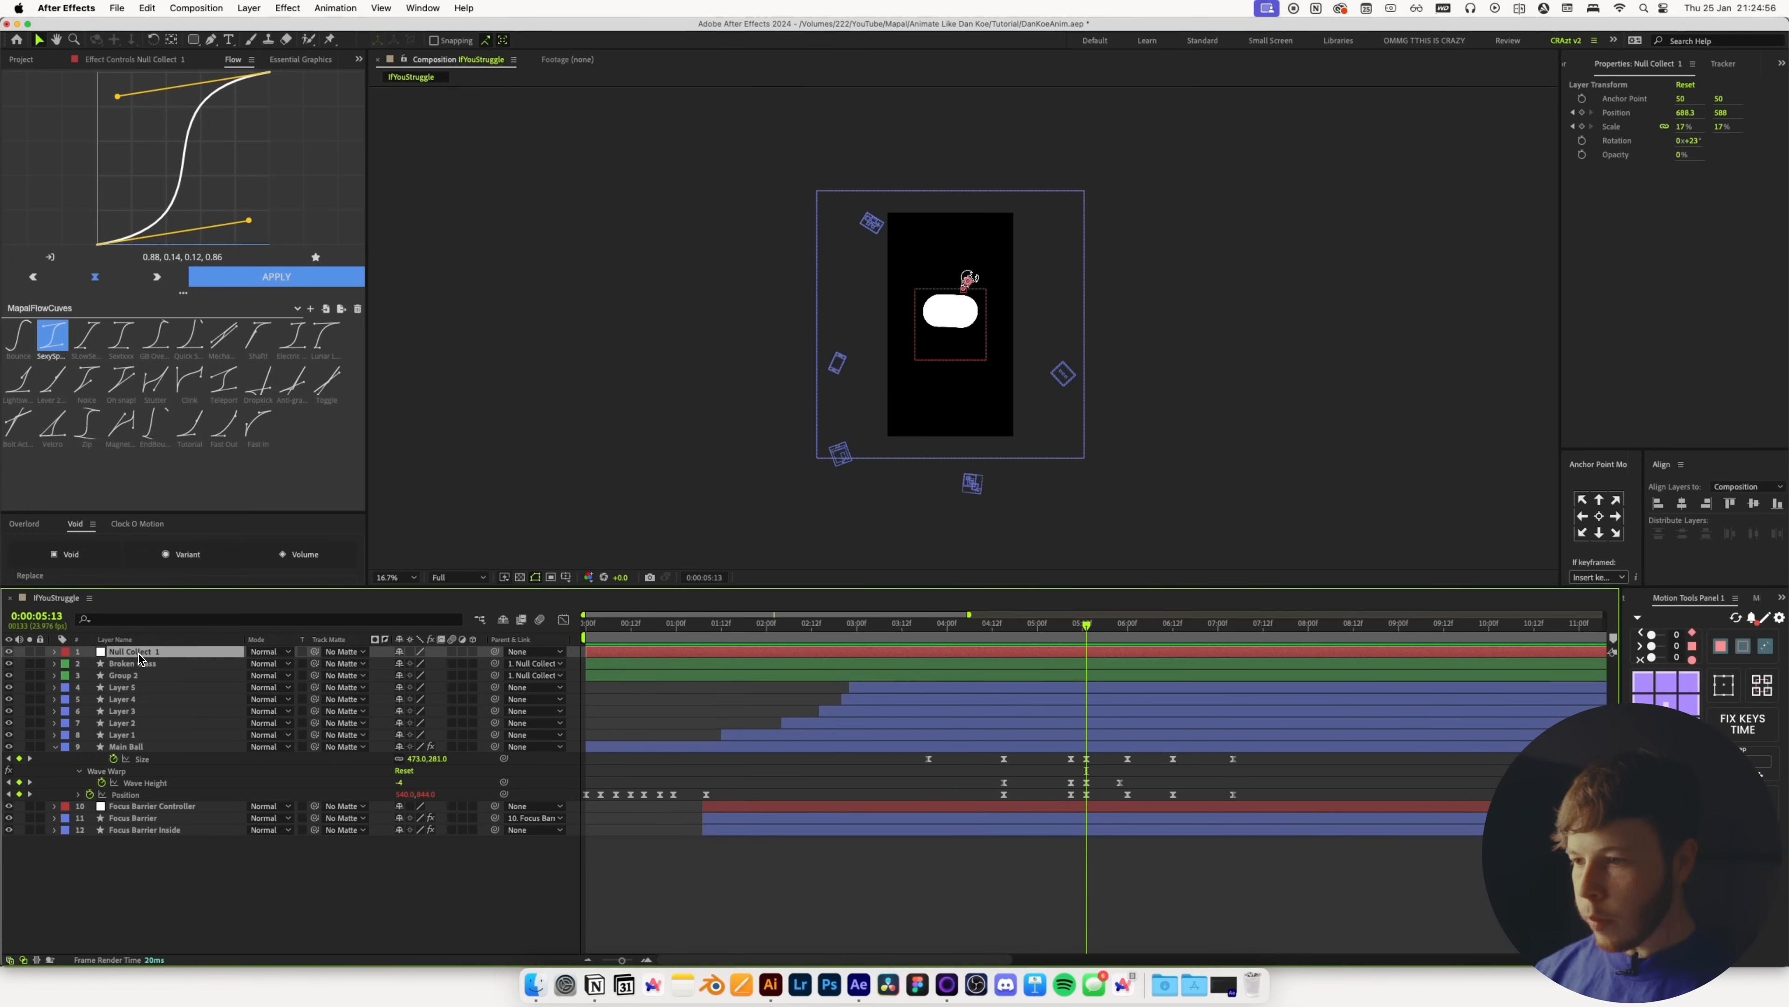
{"action": "key", "text": "u"}
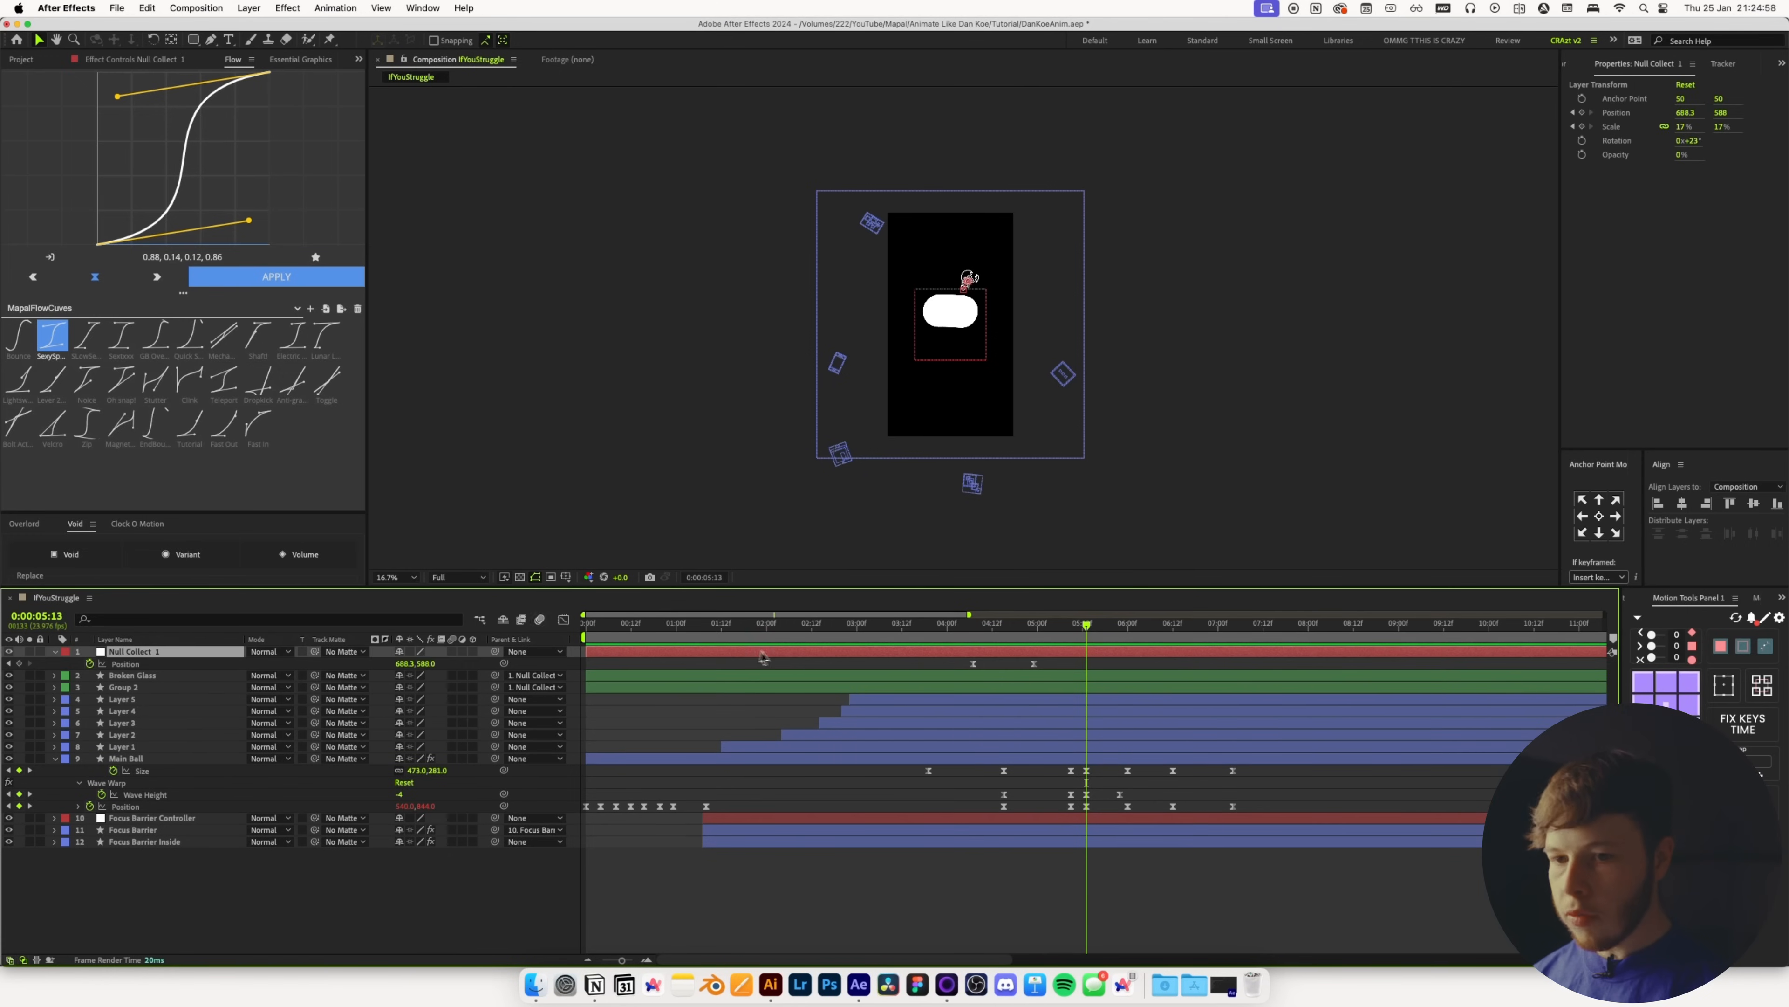
{"action": "left_click", "coordinate": [19, 664]}
{"action": "left_click_drag", "start_coordinate": [1103, 638], "coordinate": [1127, 642]}
{"action": "left_click_drag", "start_coordinate": [425, 663], "coordinate": [381, 664]}
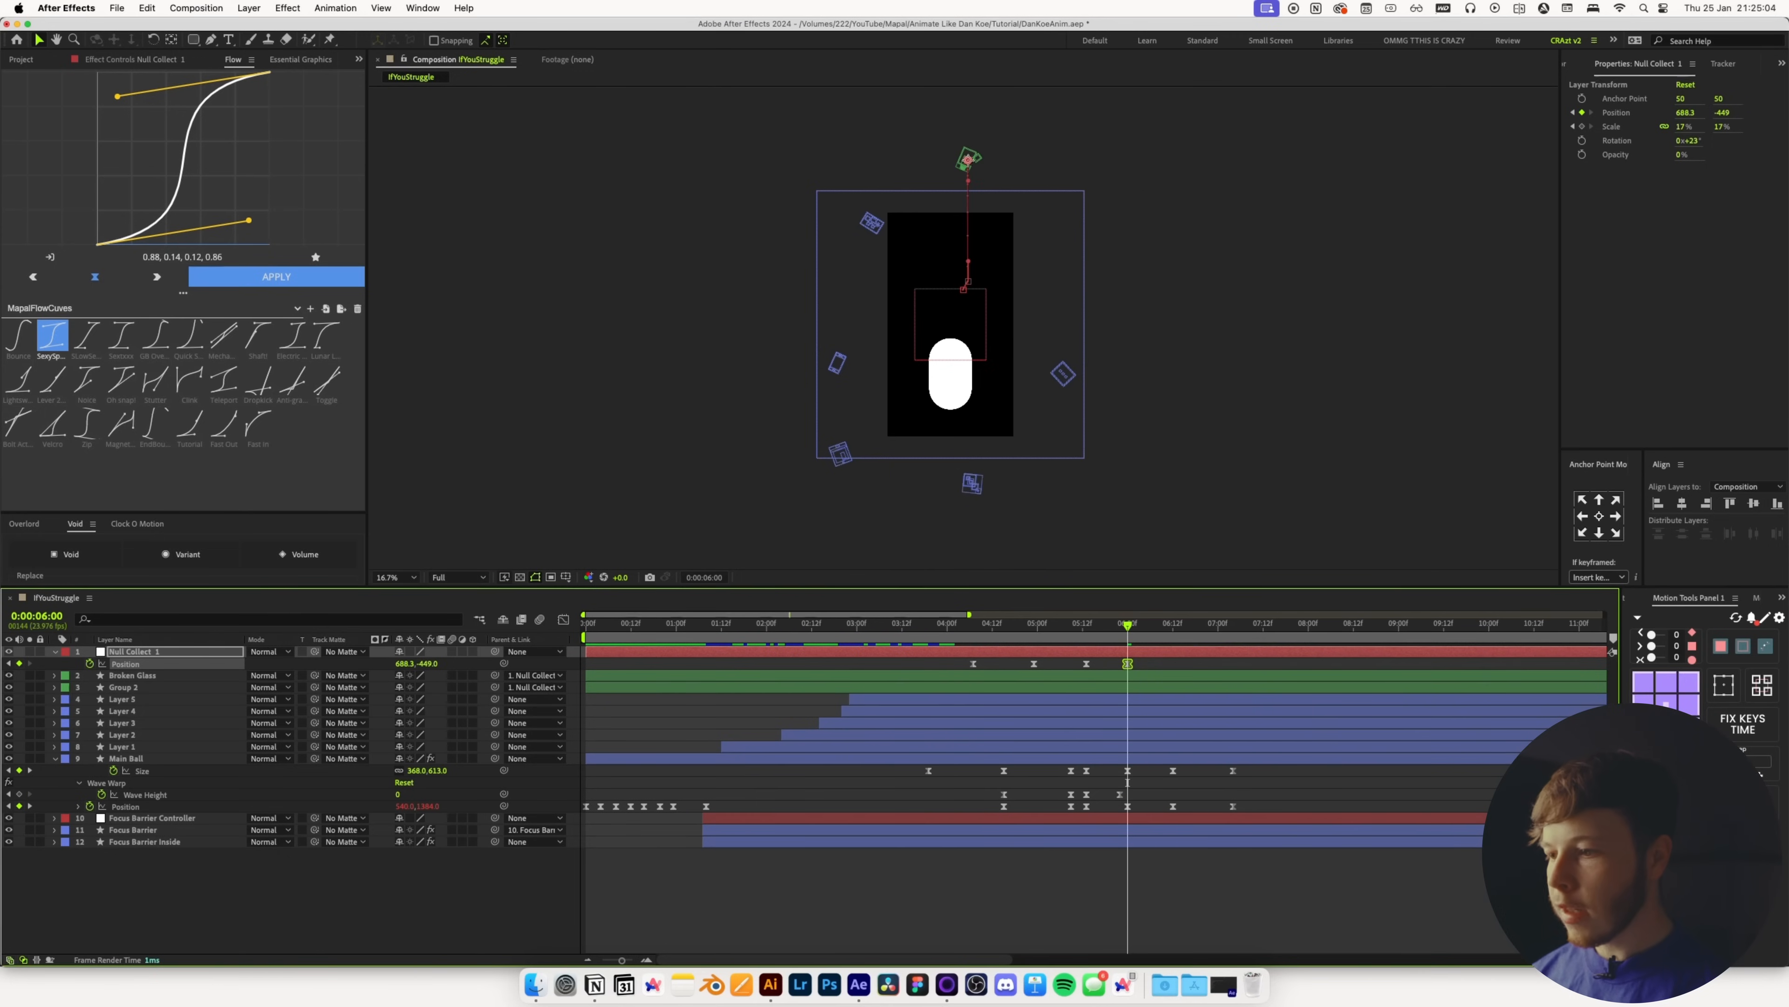
Apply the Flow curve 0.88, 0.14, 0.12, 0.86 to Null Collect 1's last two Position keyframes and preview the motion
{"action": "left_click_drag", "start_coordinate": [1171, 686], "coordinate": [1061, 660]}
{"action": "left_click", "coordinate": [269, 276]}
{"action": "left_click", "coordinate": [1083, 868]}
{"action": "left_click_drag", "start_coordinate": [1088, 626], "coordinate": [1027, 627]}
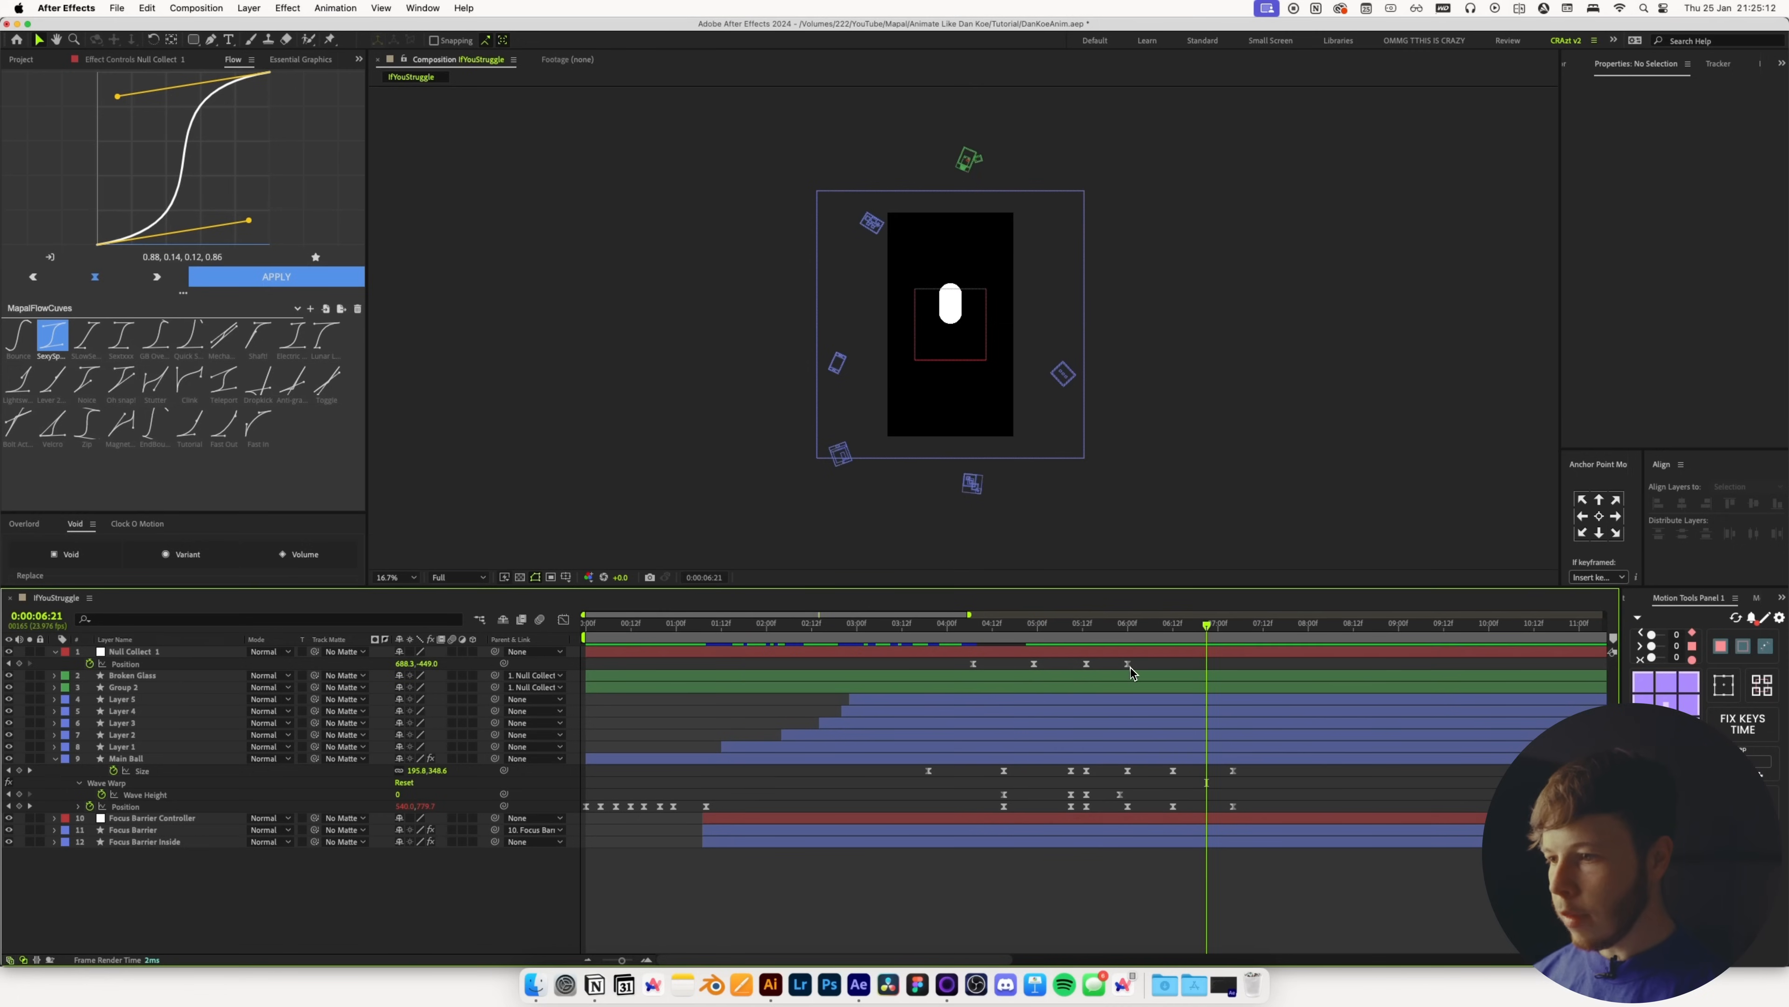
Move Null Collect 1's last Position keyframe to about 0:00:06:09, preview the timing and save the project
{"action": "left_click_drag", "start_coordinate": [1128, 664], "coordinate": [1061, 650]}
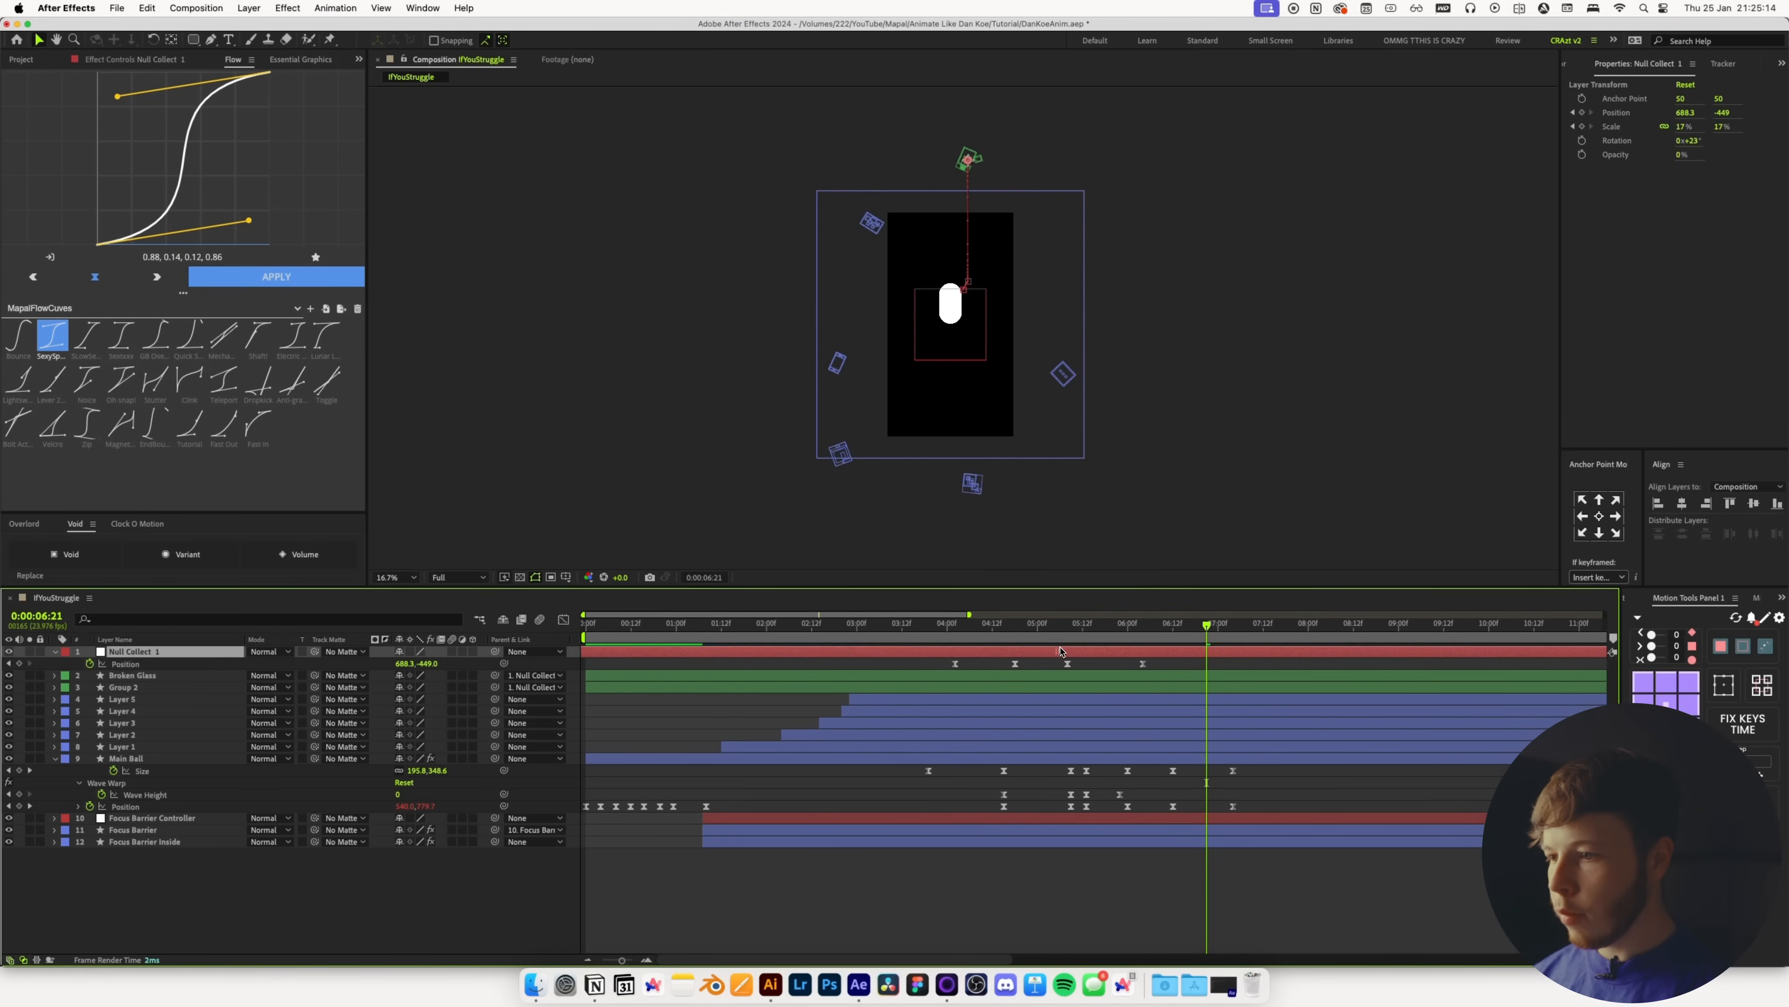
{"action": "key", "text": "super+z"}
{"action": "left_click", "coordinate": [1070, 643]}
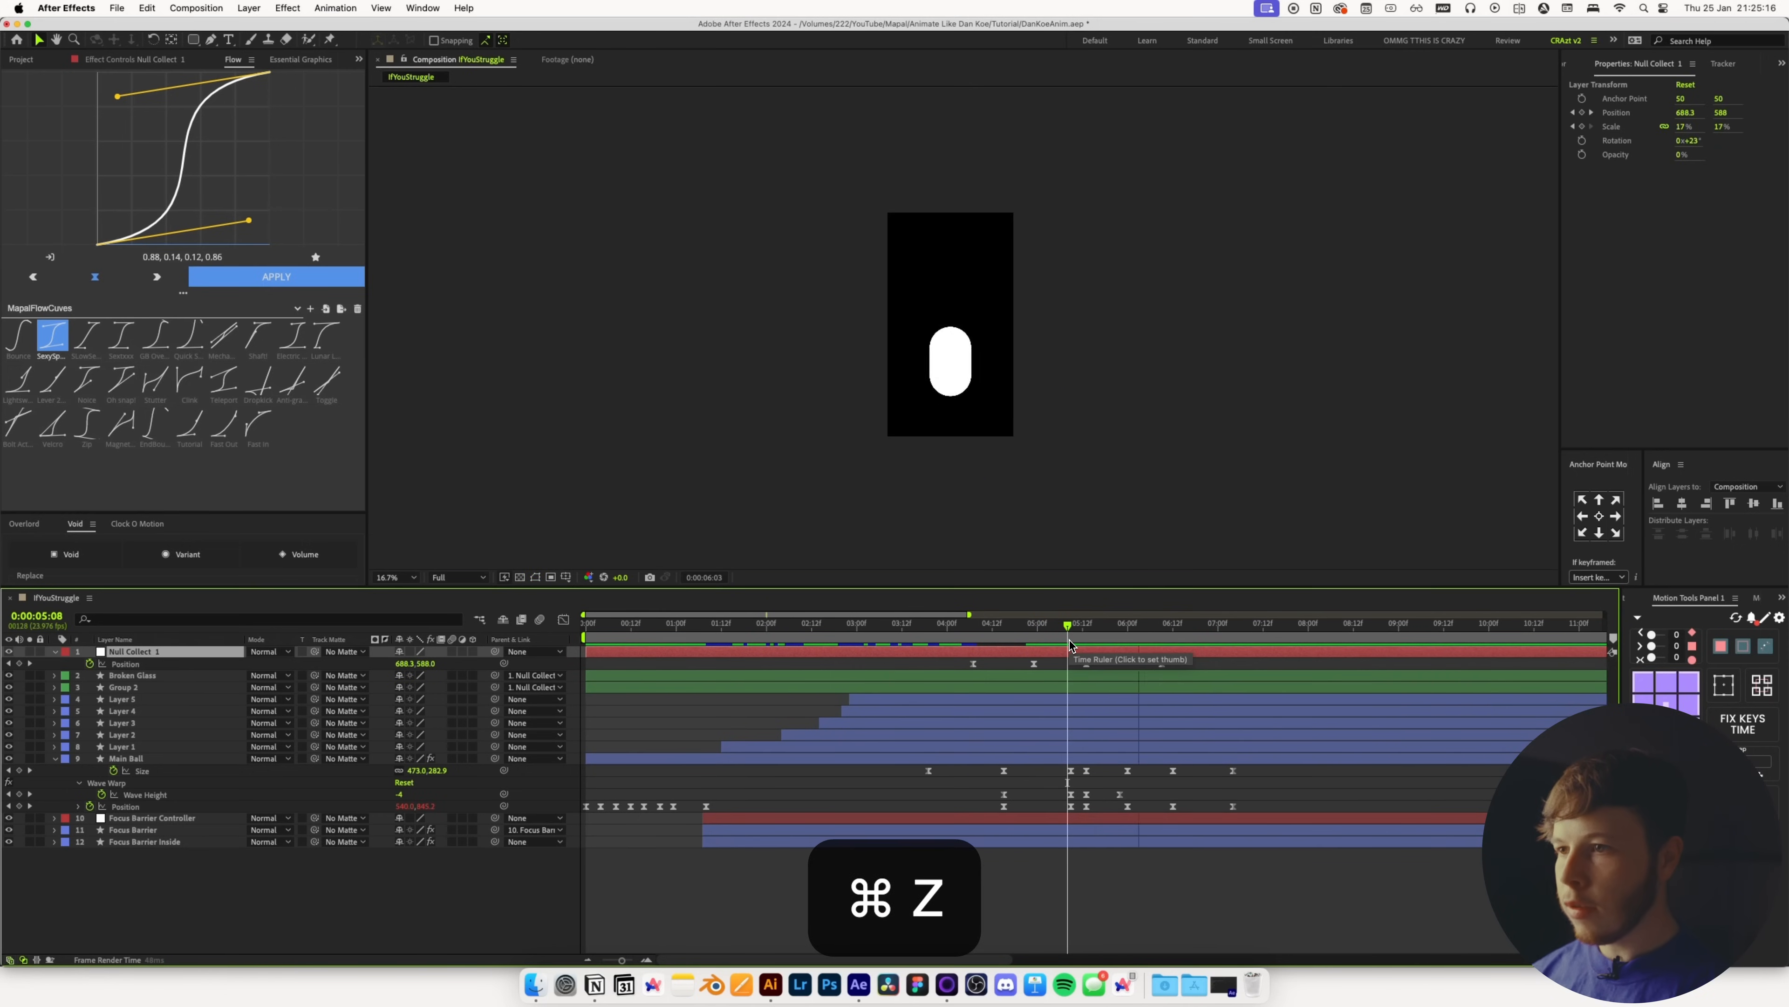
{"action": "key", "text": "super+s"}
At 0:00:06:11, set up the Pen tool with no fill and a solid white stroke 10 px wide
{"action": "left_click_drag", "start_coordinate": [1070, 644], "coordinate": [1169, 666]}
{"action": "key", "text": "g"}
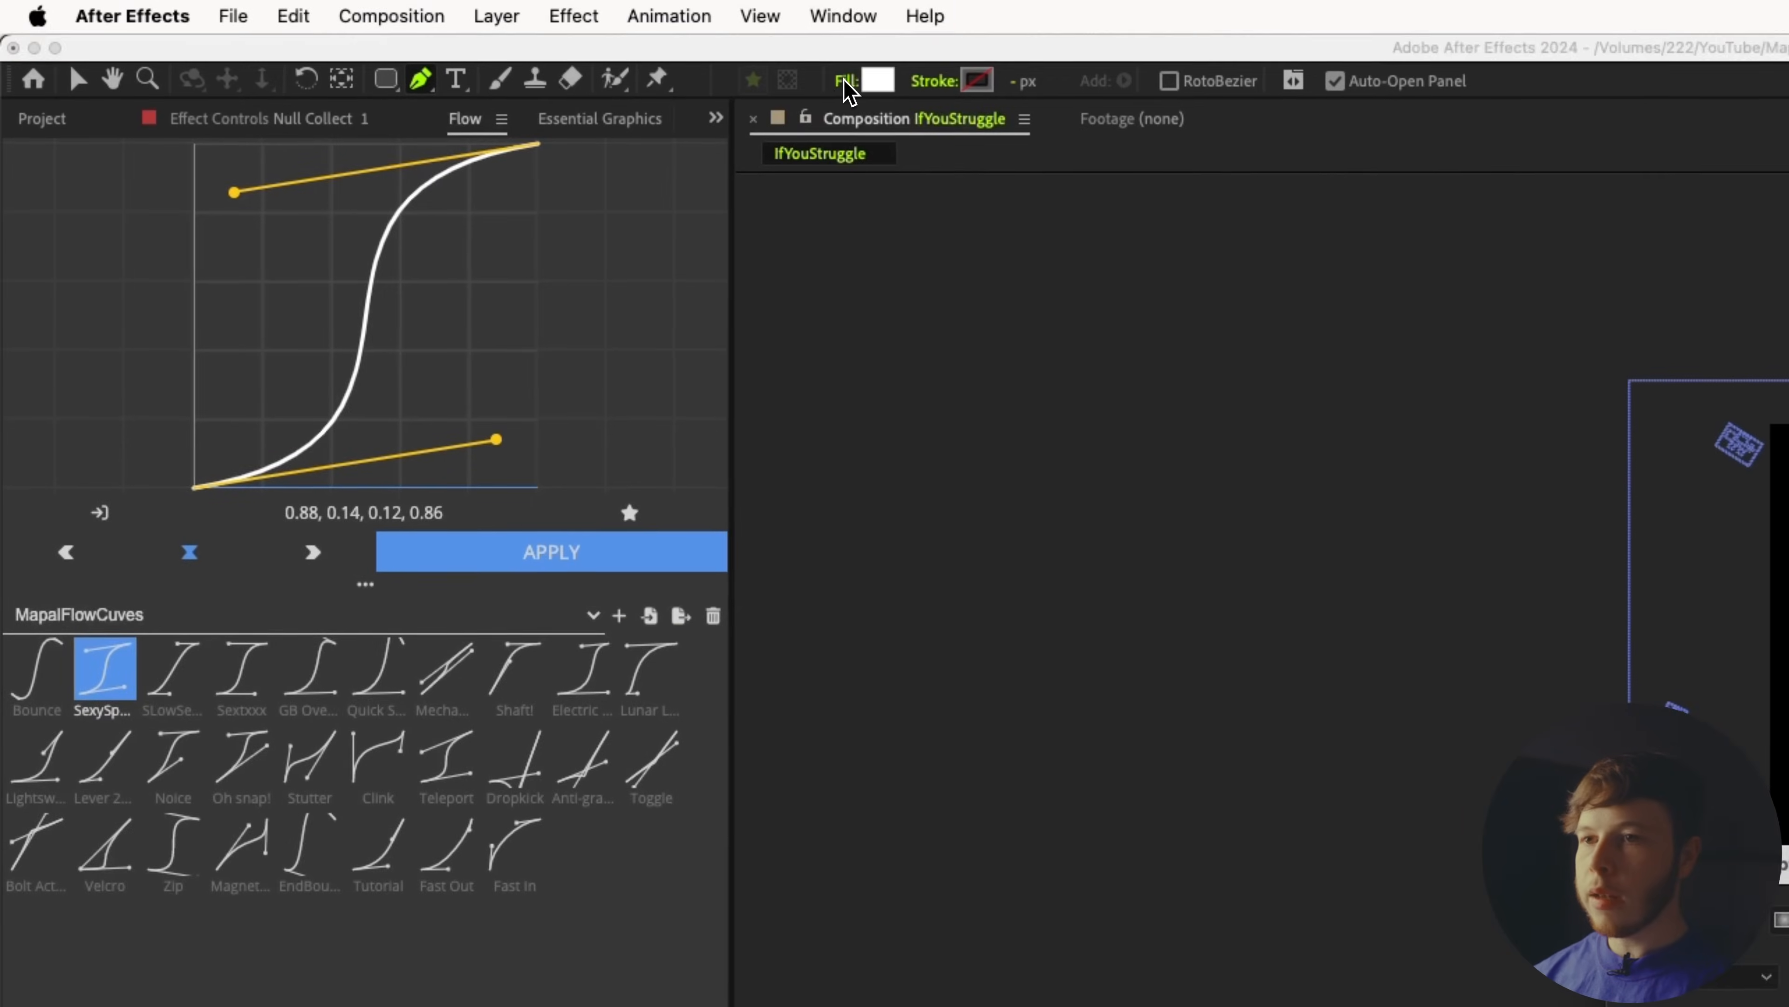
{"action": "left_click", "coordinate": [849, 91]}
{"action": "left_click", "coordinate": [1047, 672]}
{"action": "left_click", "coordinate": [1222, 816]}
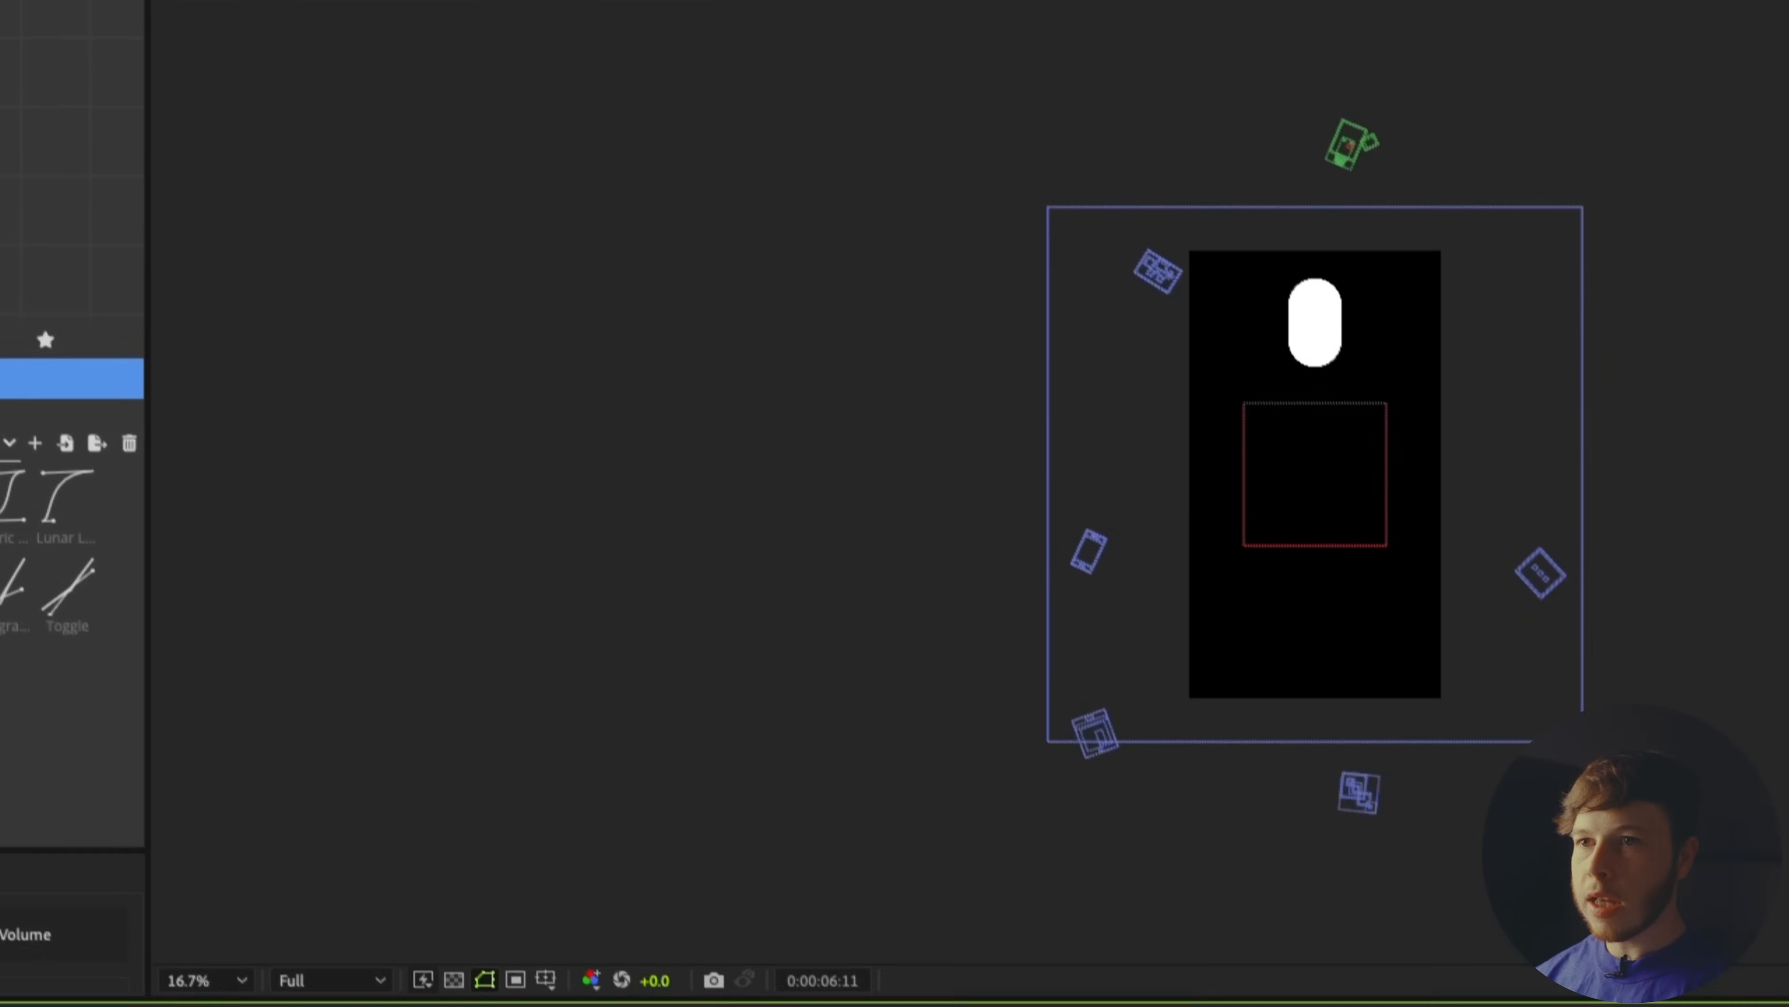
{"action": "left_click", "coordinate": [483, 81]}
{"action": "key", "text": "Return"}
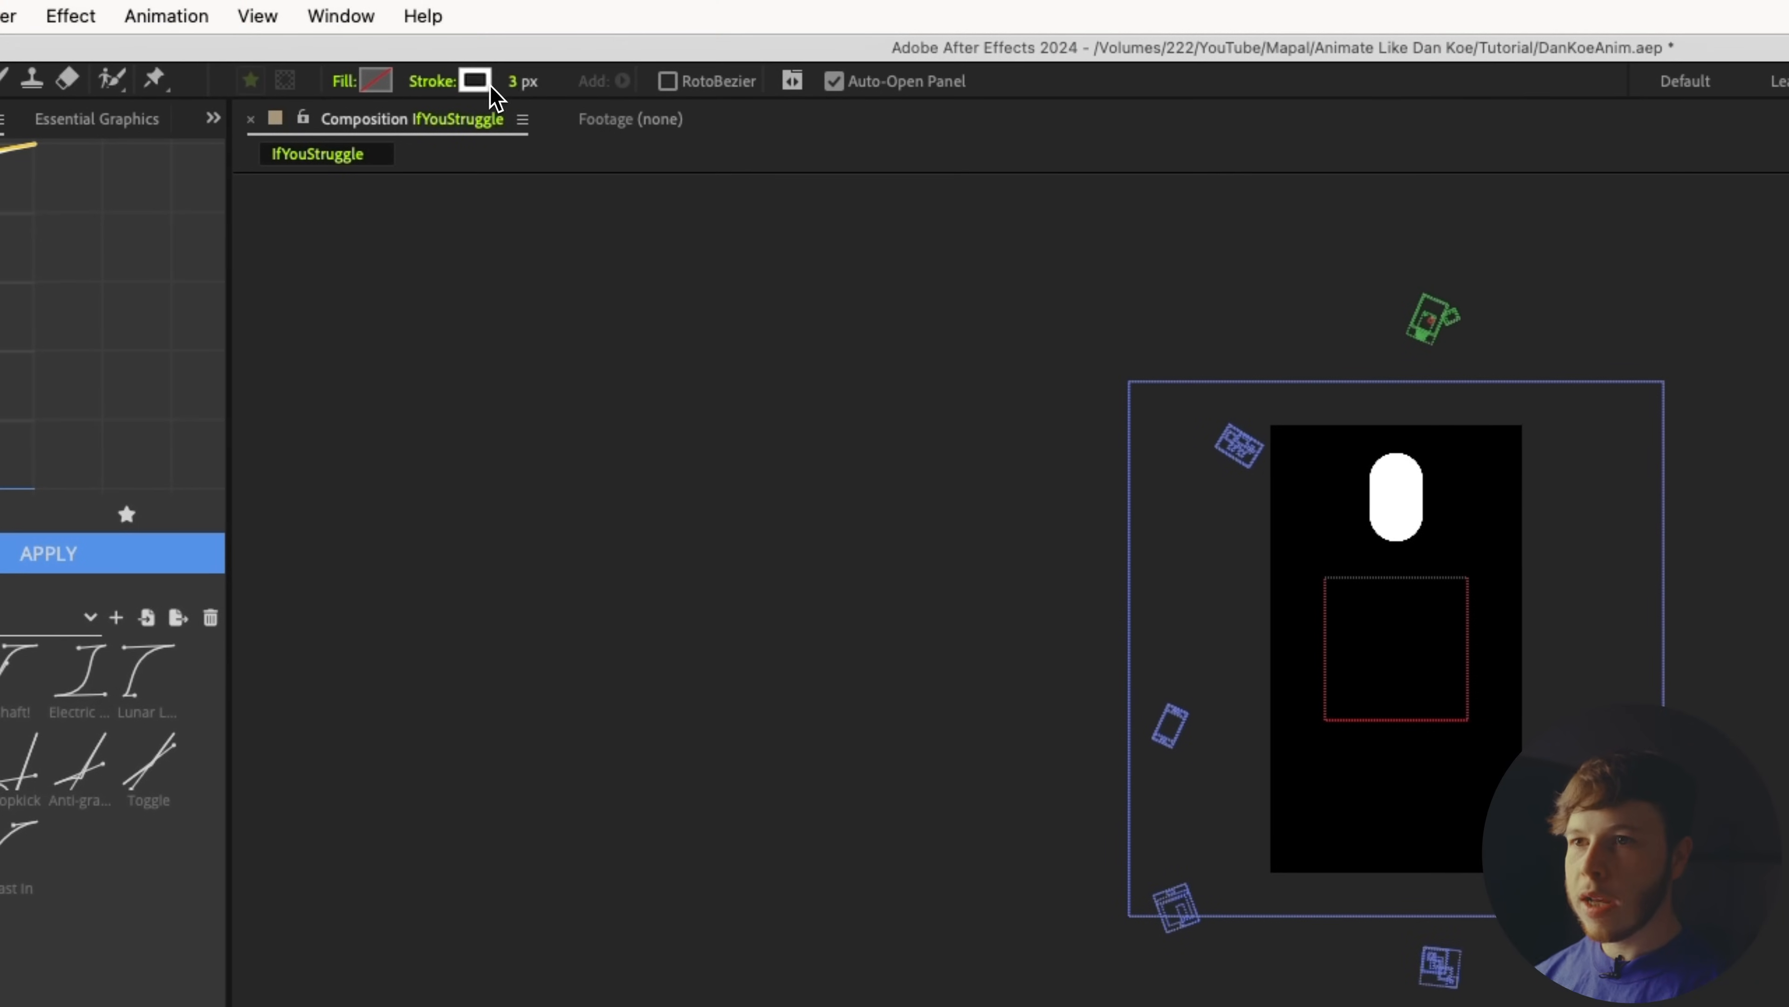
{"action": "left_click", "coordinate": [513, 83]}
{"action": "type", "text": "10"}
{"action": "key", "text": "Return"}
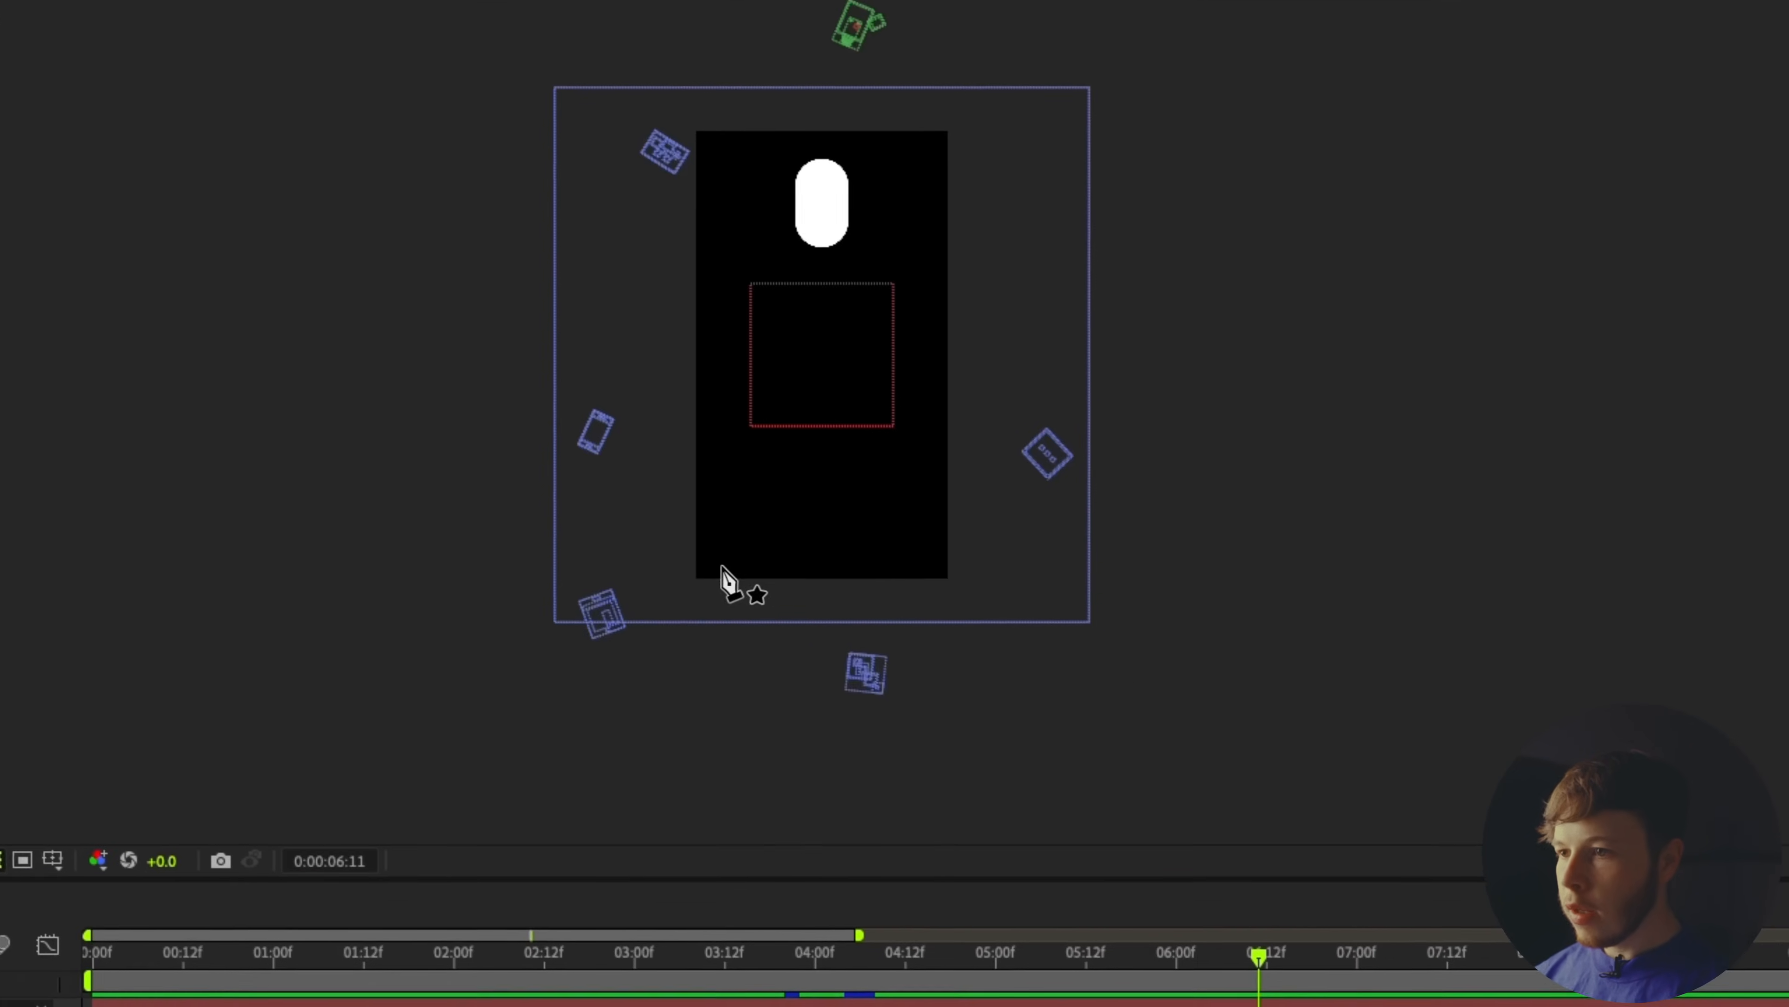
Draw a straight vertical line along the composition's left side, from near its bottom edge up to the ball's height
{"action": "left_click", "coordinate": [718, 562]}
{"action": "left_click", "coordinate": [718, 192]}
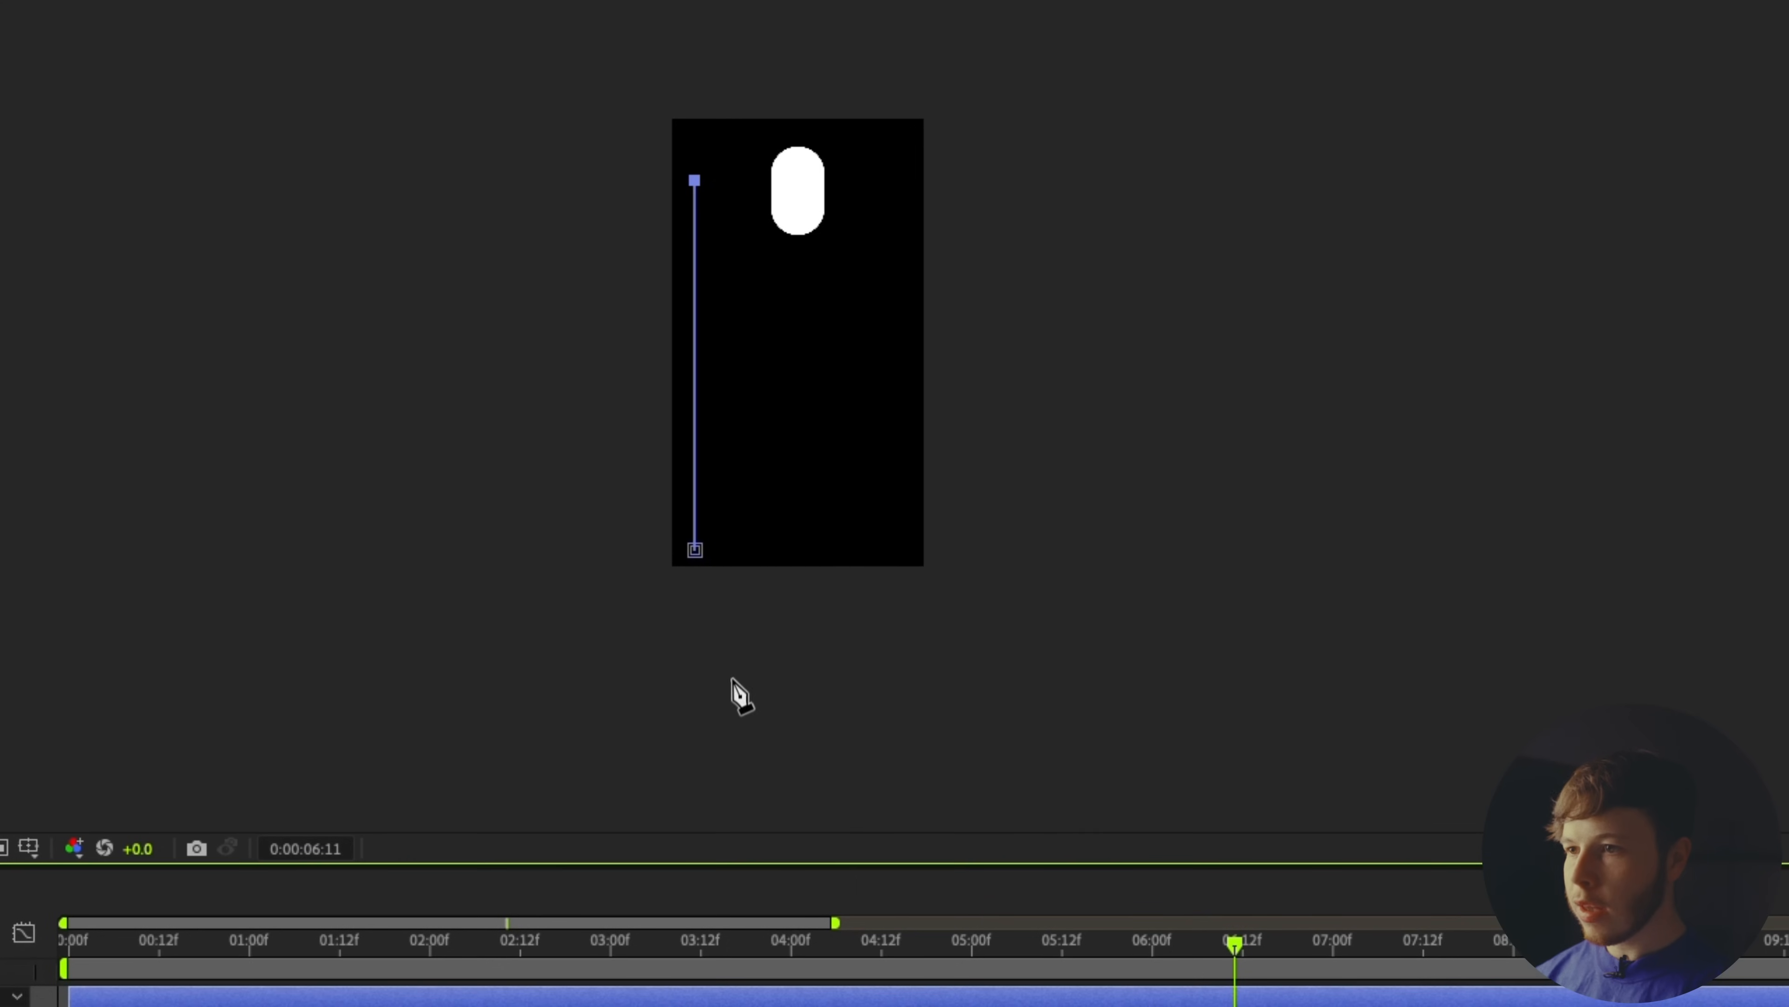
{"action": "scroll", "coordinate": [796, 458], "scroll_direction": "up", "scroll_amount": 1}
{"action": "key", "text": "v"}
Set the vertical line's stroke width to 12 px and centre it vertically in the composition
{"action": "left_click_drag", "start_coordinate": [618, 40], "coordinate": [624, 38]}
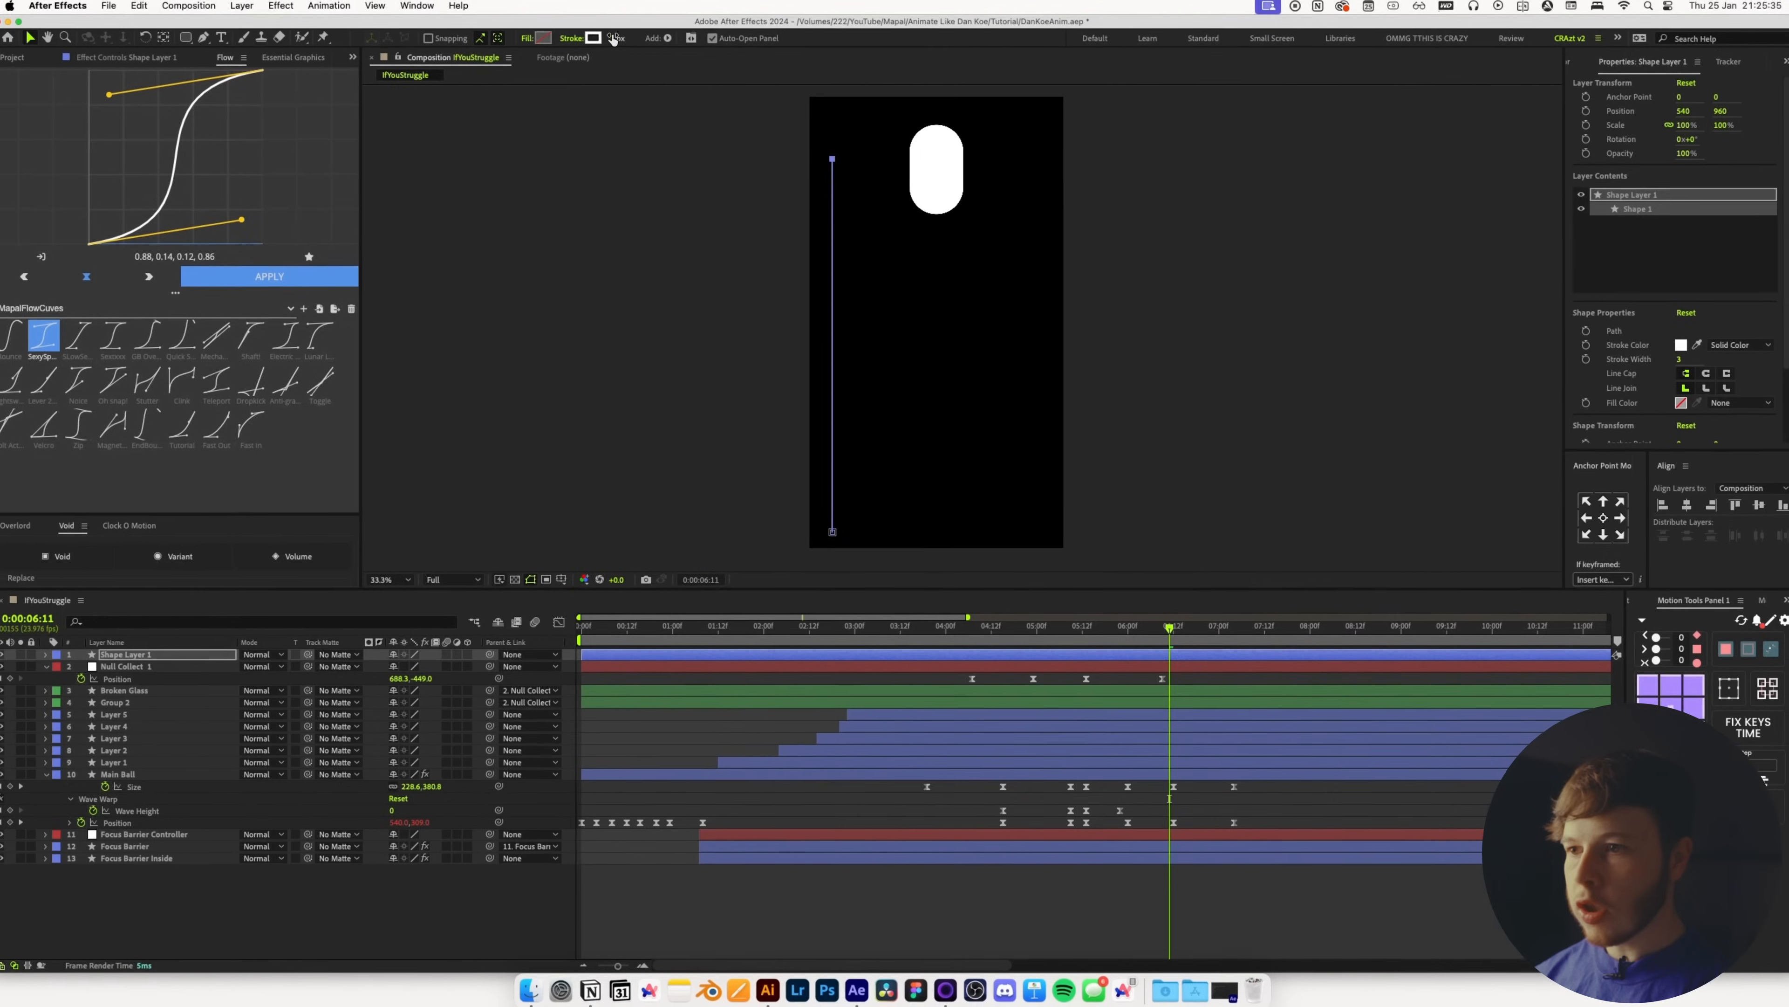
{"action": "left_click", "coordinate": [1754, 503]}
{"action": "key", "text": "comma"}
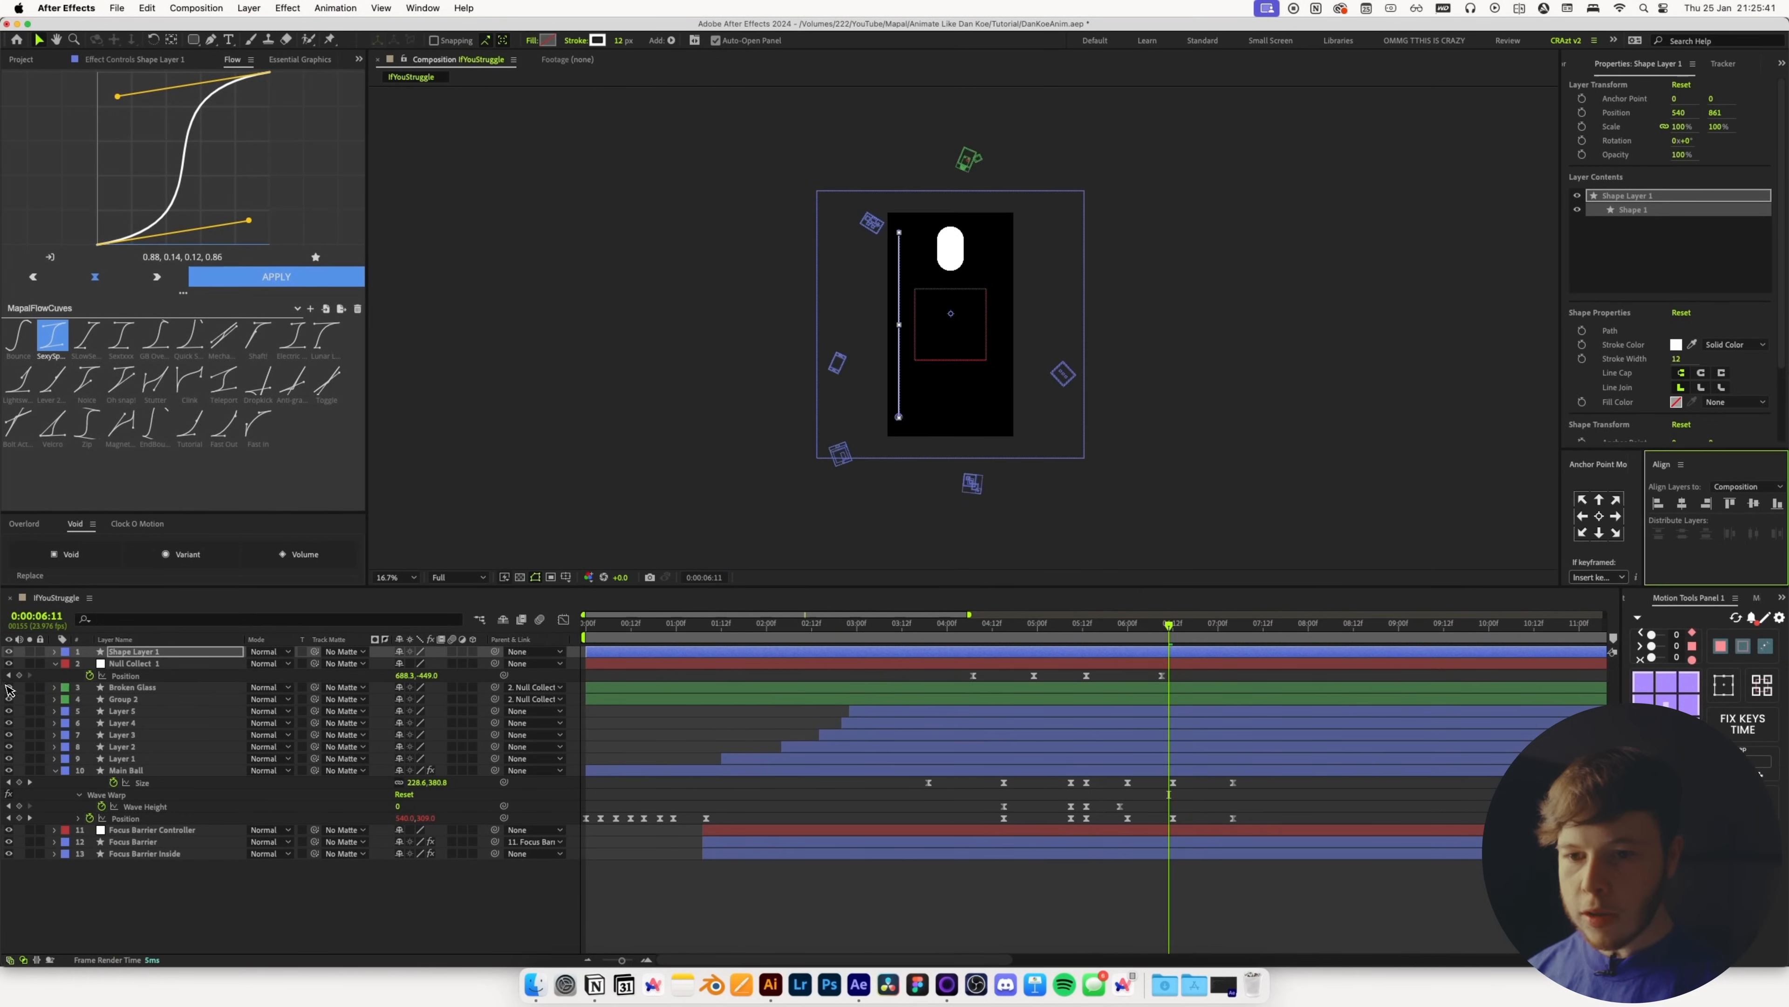
Add Trim Paths to Shape Layer 1 and keyframe its End from 0% at about 0:00:06:04 to 100% at 0:00:06:11
{"action": "left_click", "coordinate": [54, 651]}
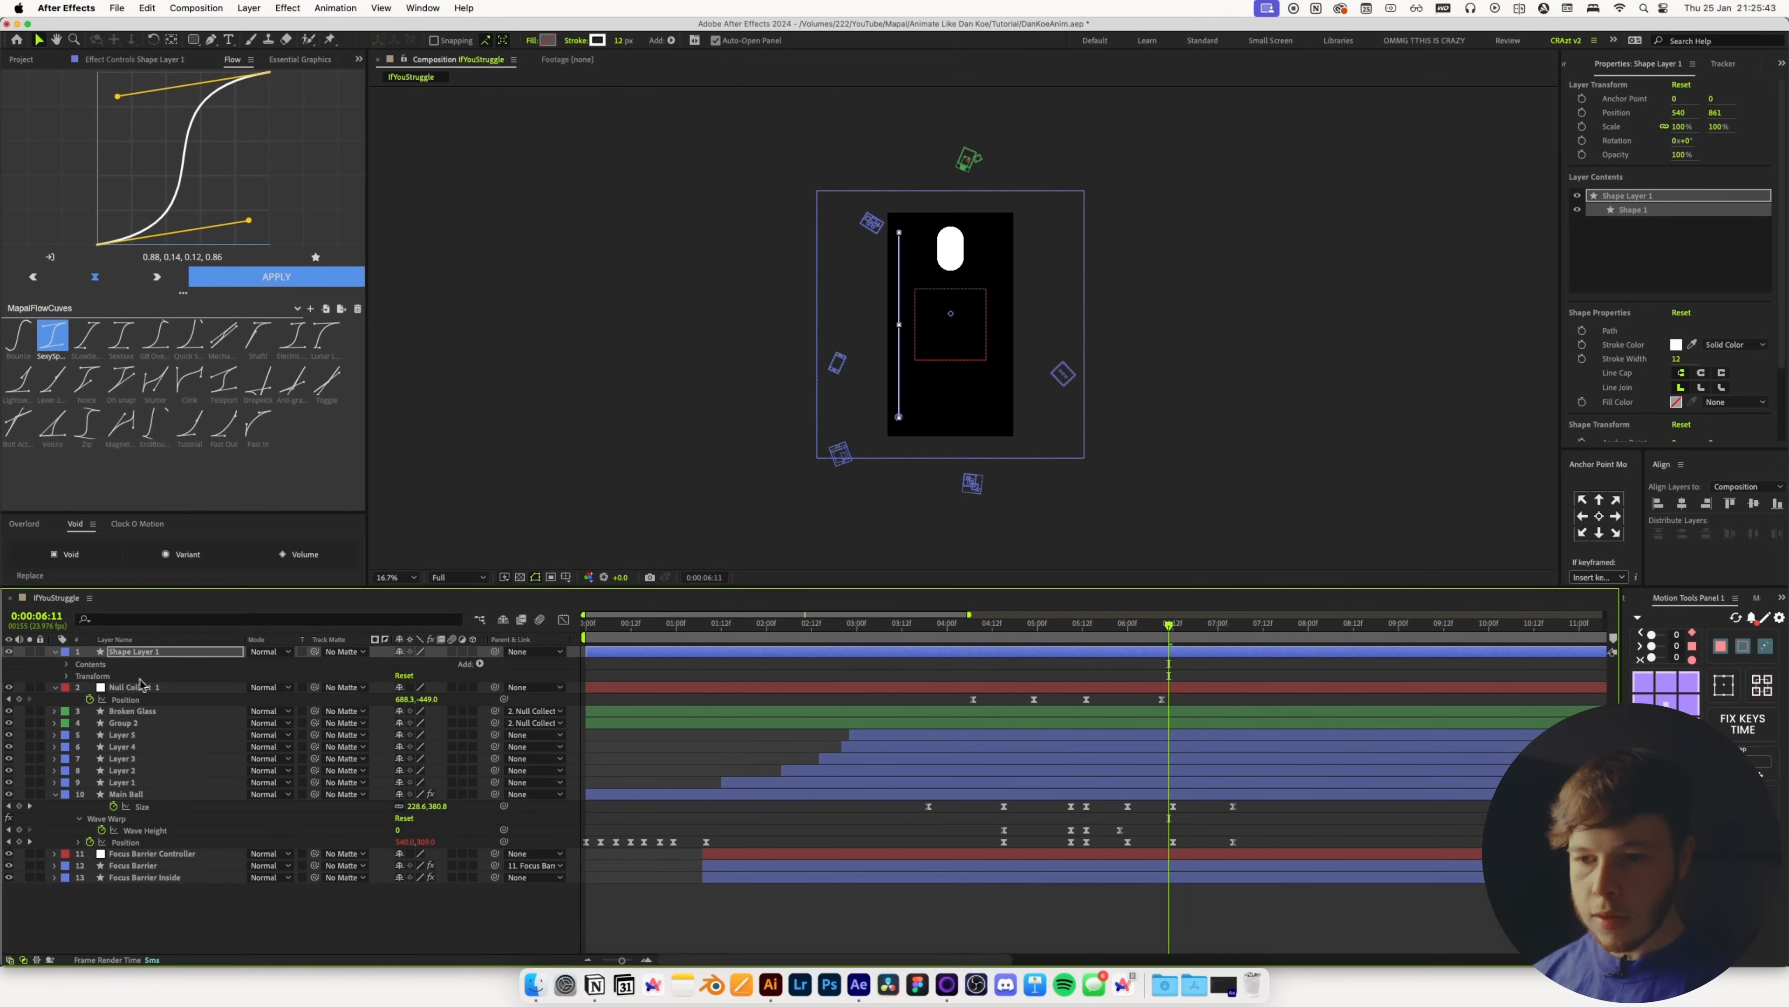
{"action": "left_click", "coordinate": [471, 663]}
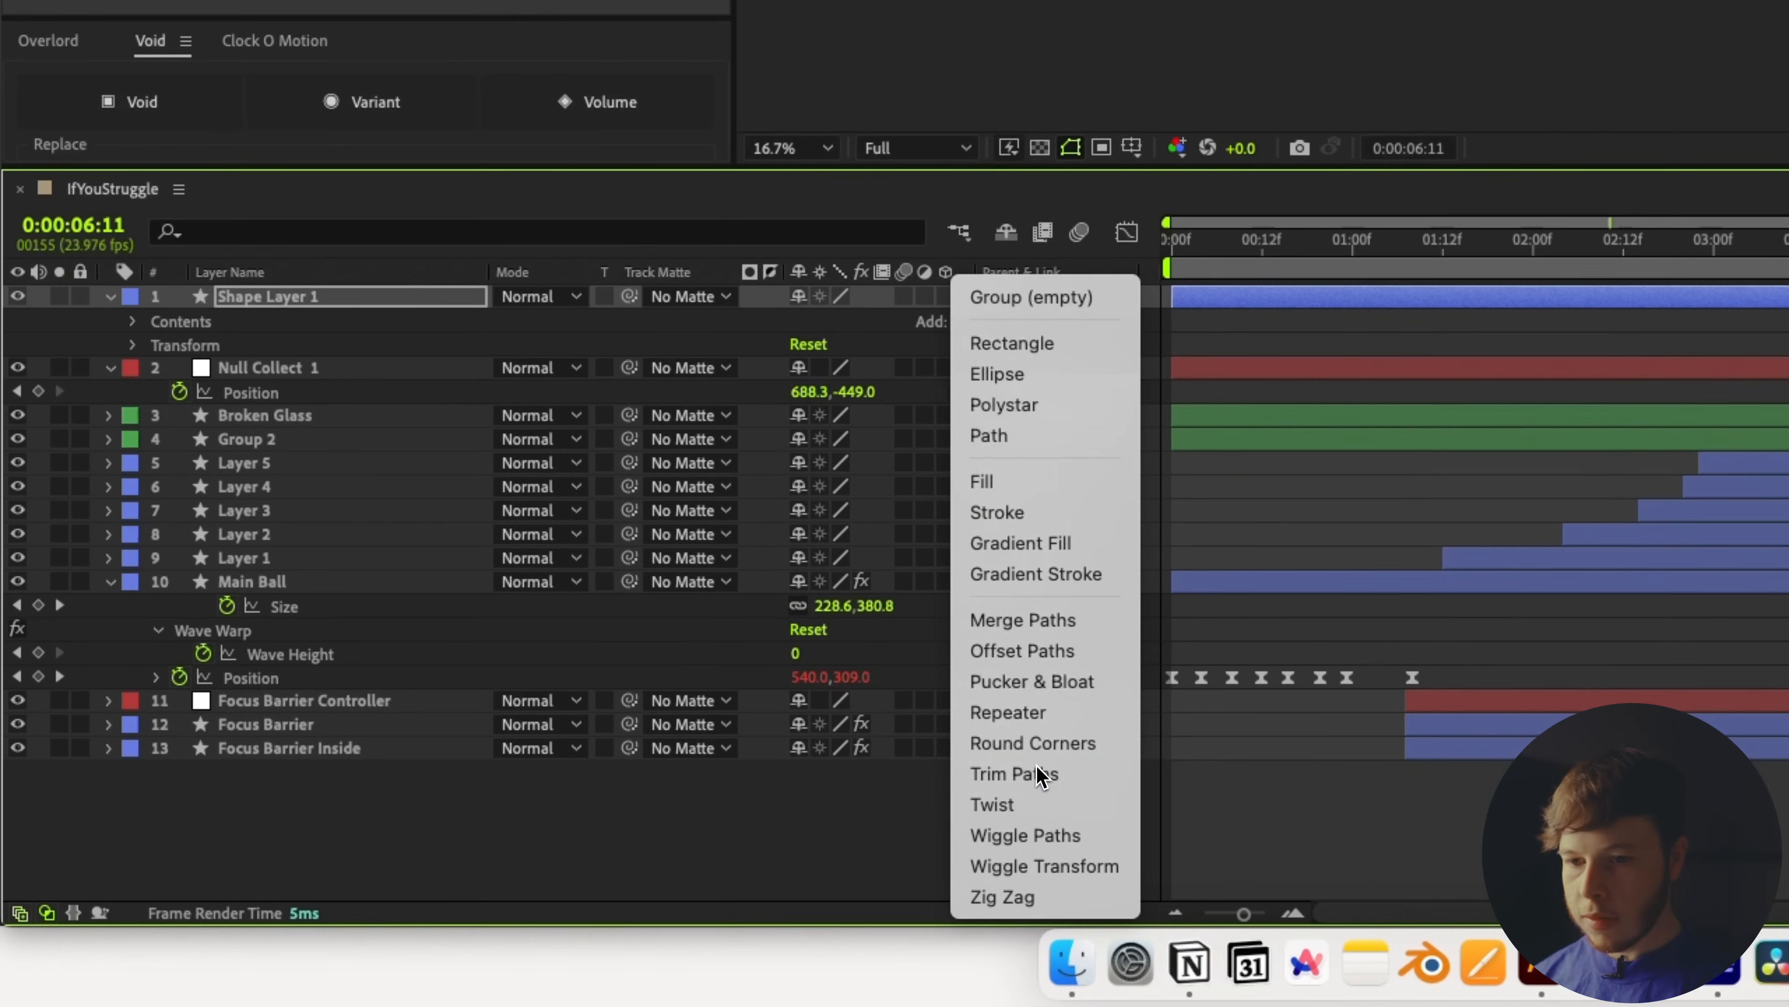
{"action": "left_click", "coordinate": [1065, 773]}
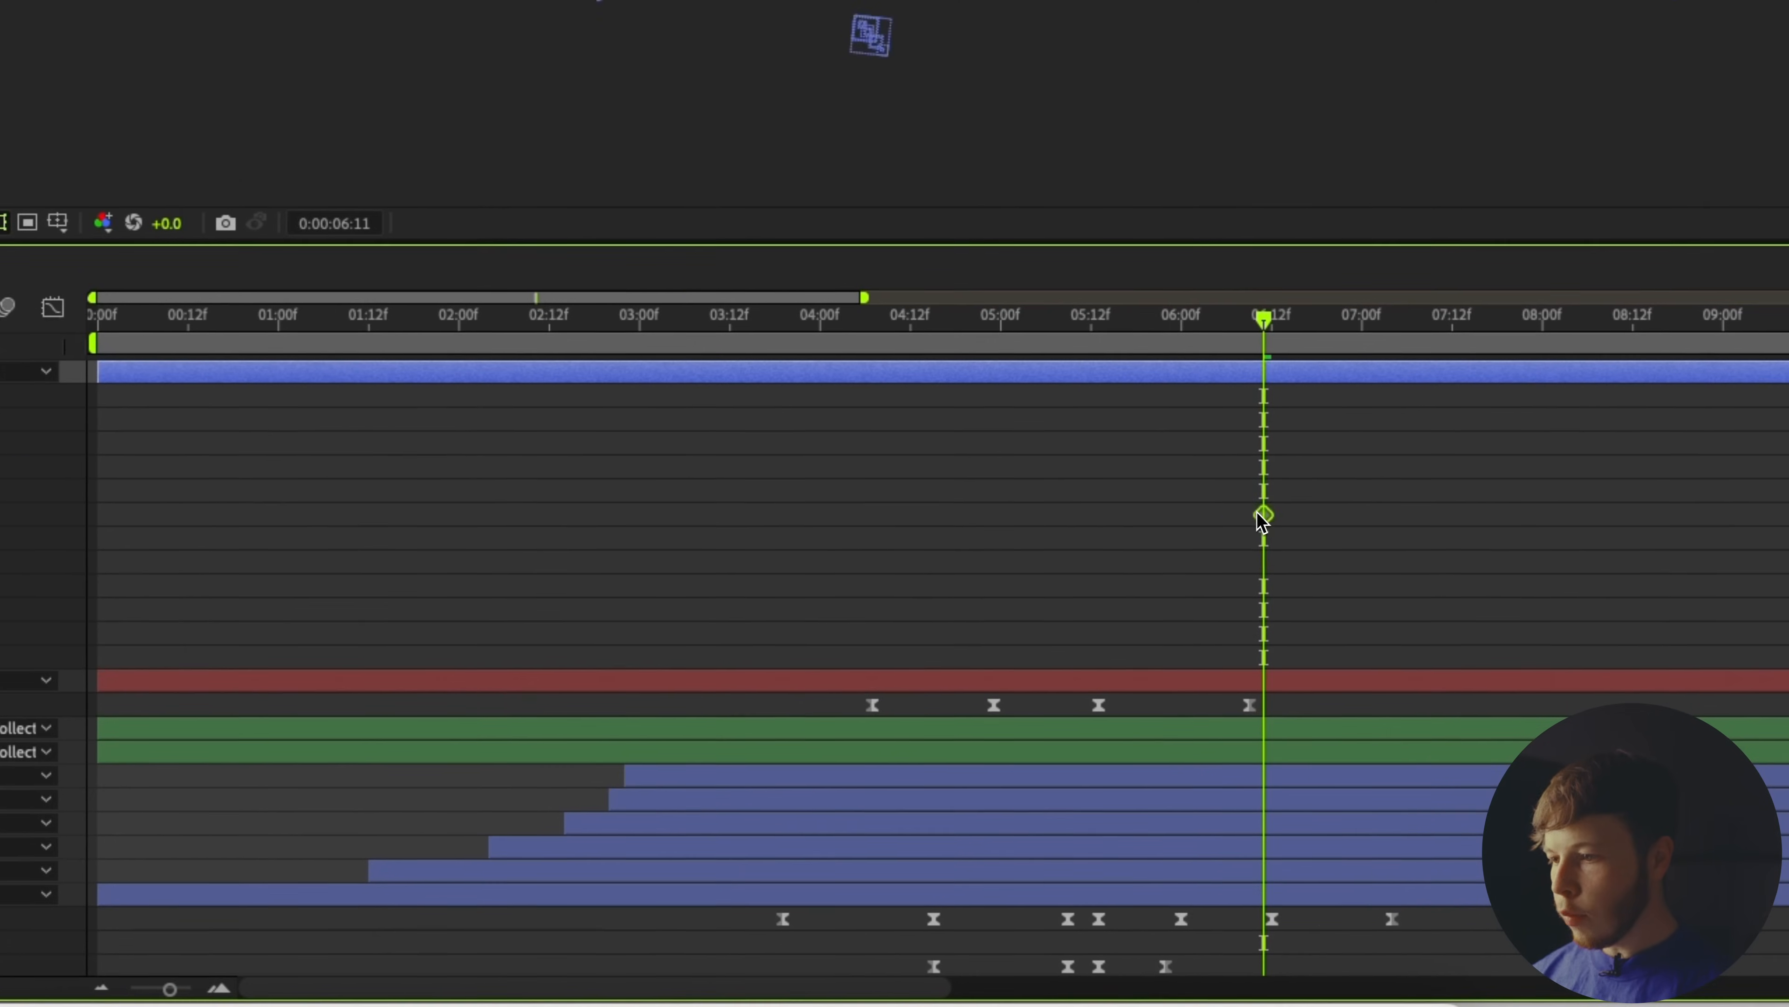
{"action": "left_click_drag", "start_coordinate": [1263, 519], "coordinate": [1206, 523]}
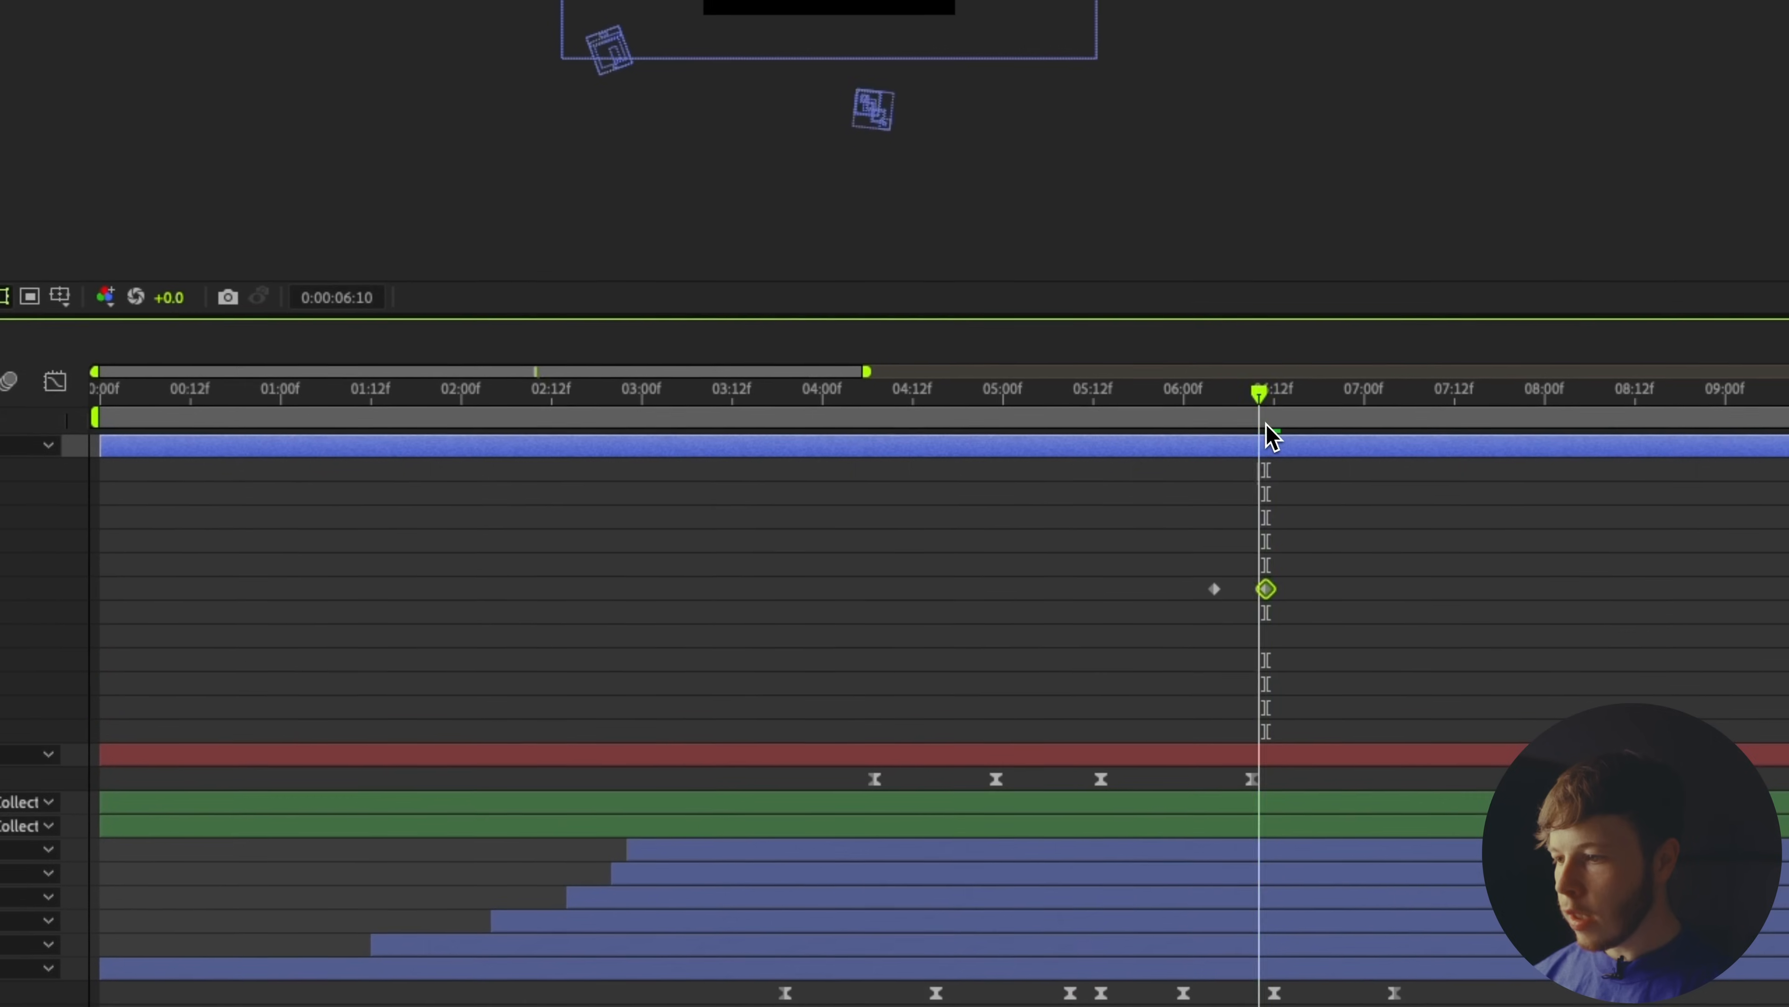
Keyframe the Trim Paths Start from 0% at 0:00:06:08 to 100% at 0:00:06:14 and preview the line animation
{"action": "left_click_drag", "start_coordinate": [1753, 367], "coordinate": [1740, 378]}
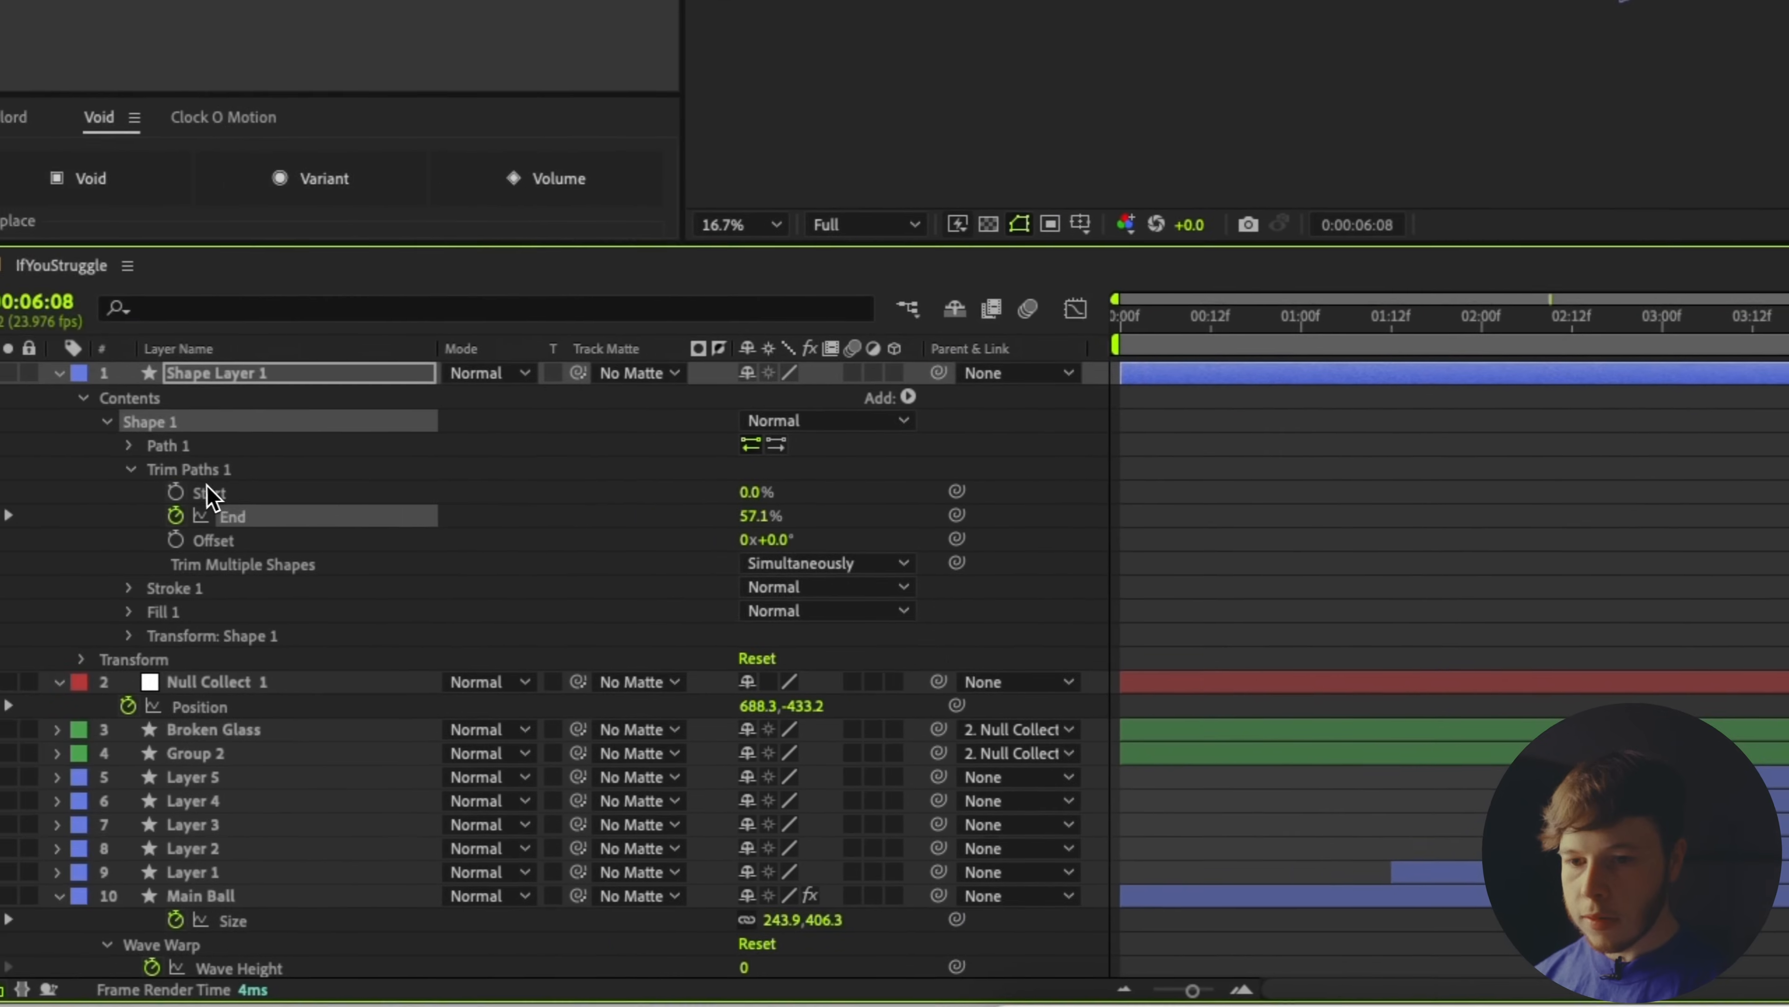
{"action": "left_click", "coordinate": [209, 490]}
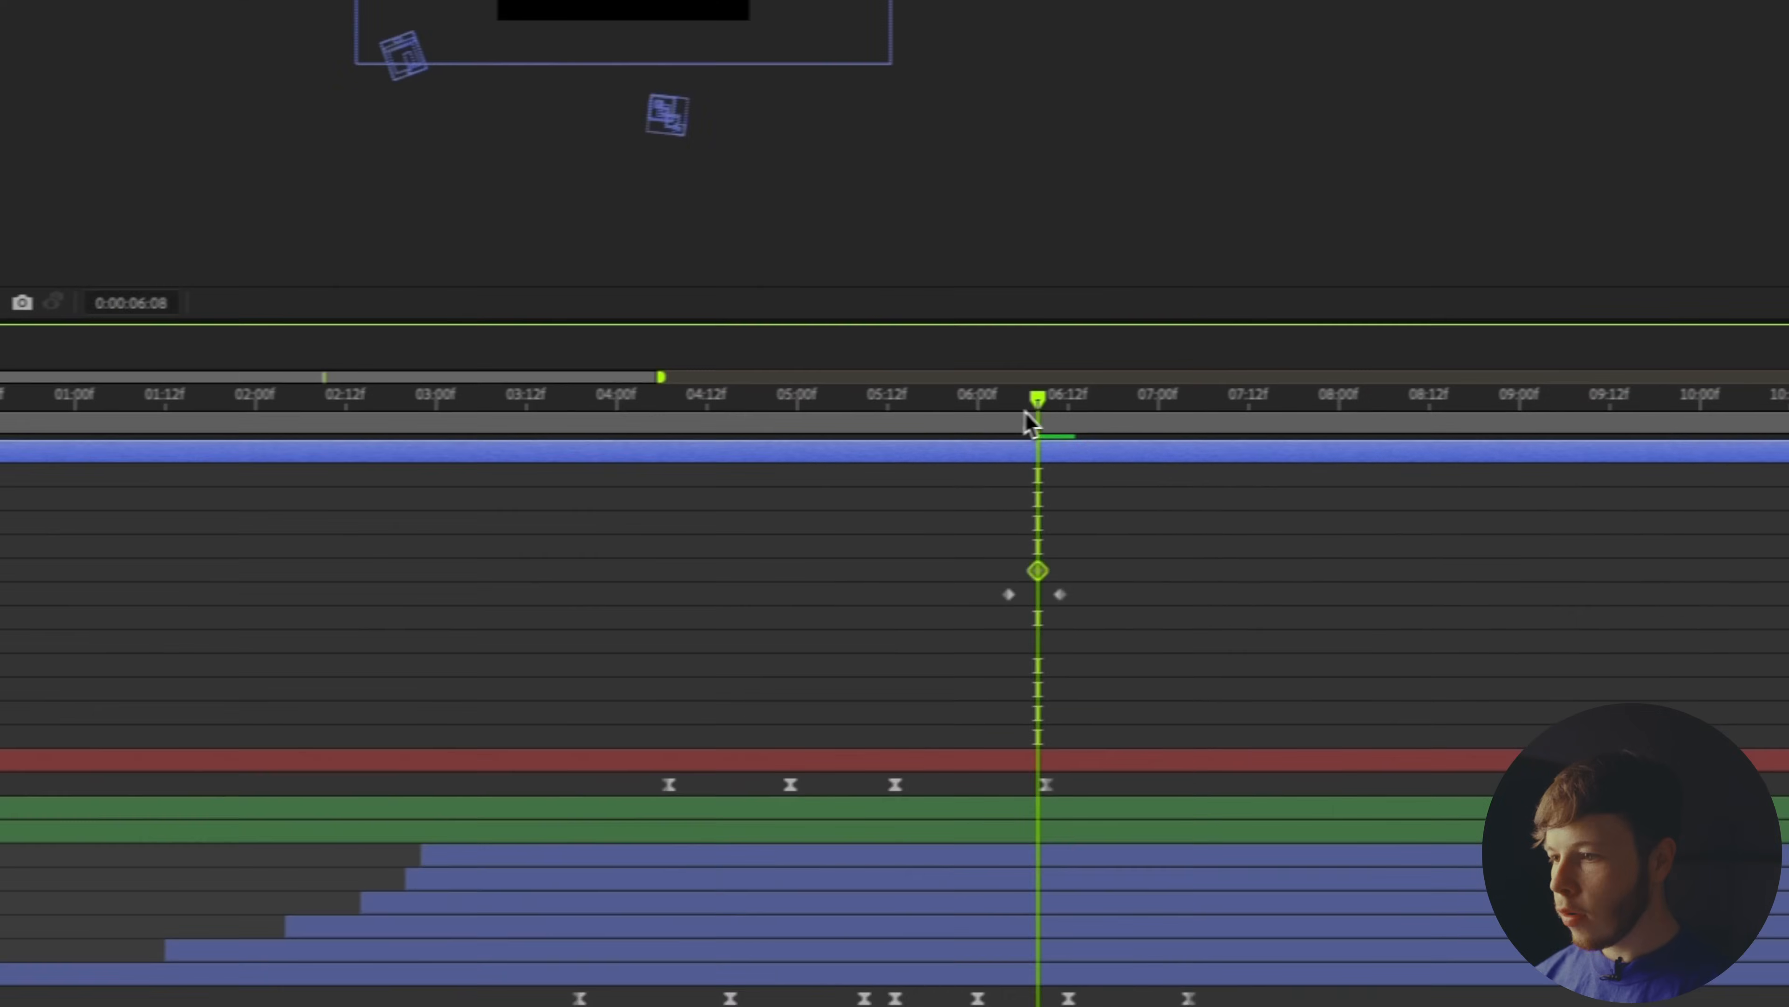
{"action": "left_click_drag", "start_coordinate": [1025, 411], "coordinate": [1067, 411]}
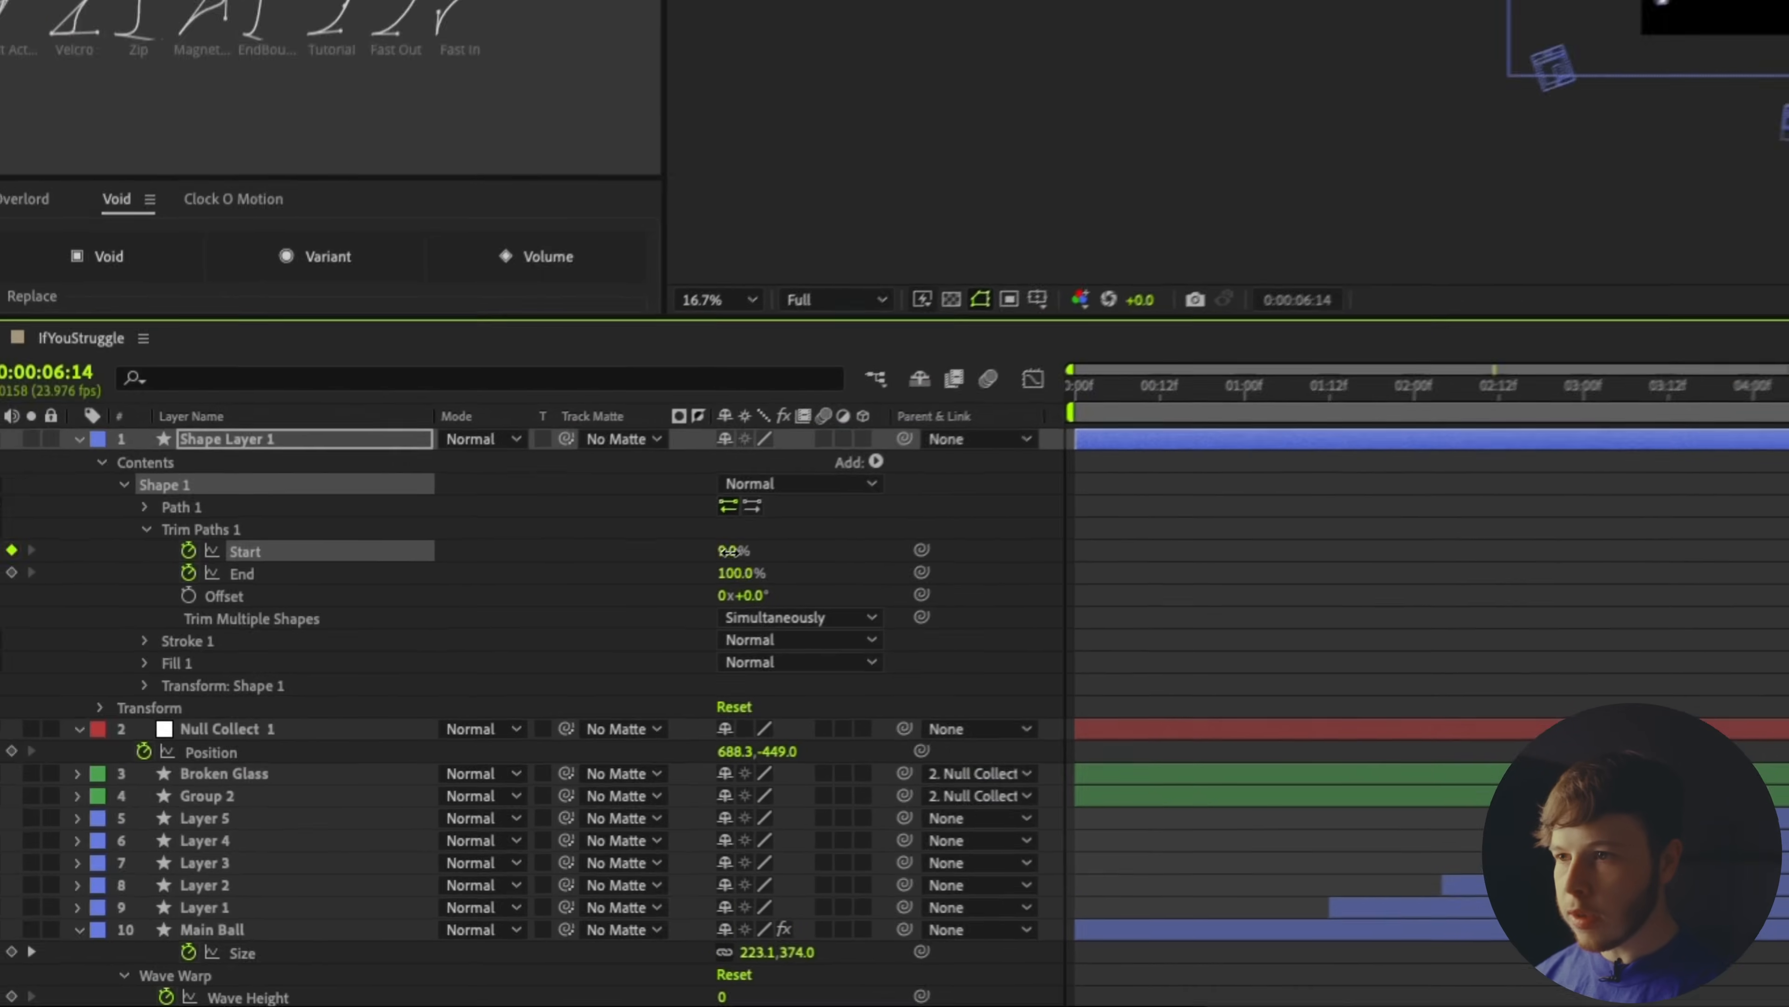
{"action": "left_click_drag", "start_coordinate": [731, 551], "coordinate": [1067, 559]}
{"action": "left_click", "coordinate": [1342, 704]}
{"action": "mouse_move", "coordinate": [1180, 625]}
{"action": "left_mouse_down"}
{"action": "mouse_move", "coordinate": [1125, 625]}
{"action": "mouse_move", "coordinate": [1183, 631]}
{"action": "mouse_move", "coordinate": [1166, 631]}
{"action": "left_mouse_up"}
{"action": "key", "text": "space"}
Shorten the line layer to the span of its trim animation, splitting it at 0:00:06:14
{"action": "left_click", "coordinate": [600, 650]}
{"action": "left_click_drag", "start_coordinate": [600, 646], "coordinate": [1134, 656]}
{"action": "key", "text": "super+shift+d"}
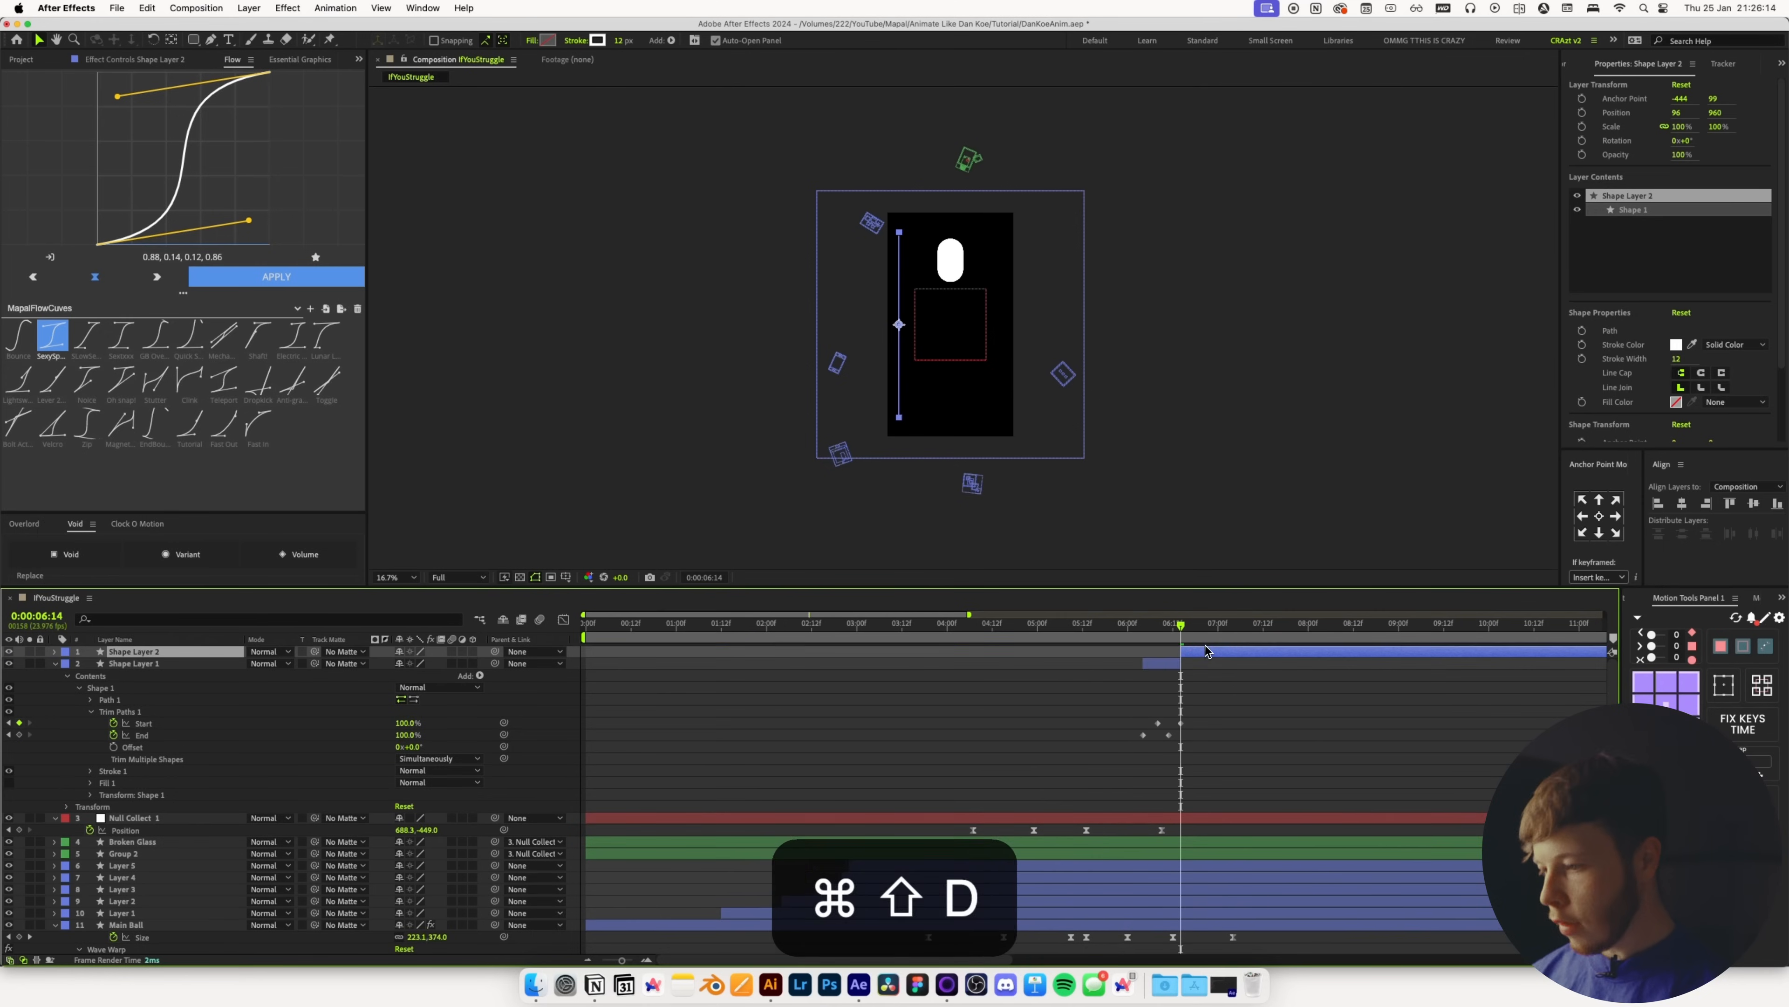
{"action": "key", "text": "super+z"}
{"action": "key", "text": "super+z"}
{"action": "key", "text": "super+z"}
{"action": "key", "text": "super+z"}
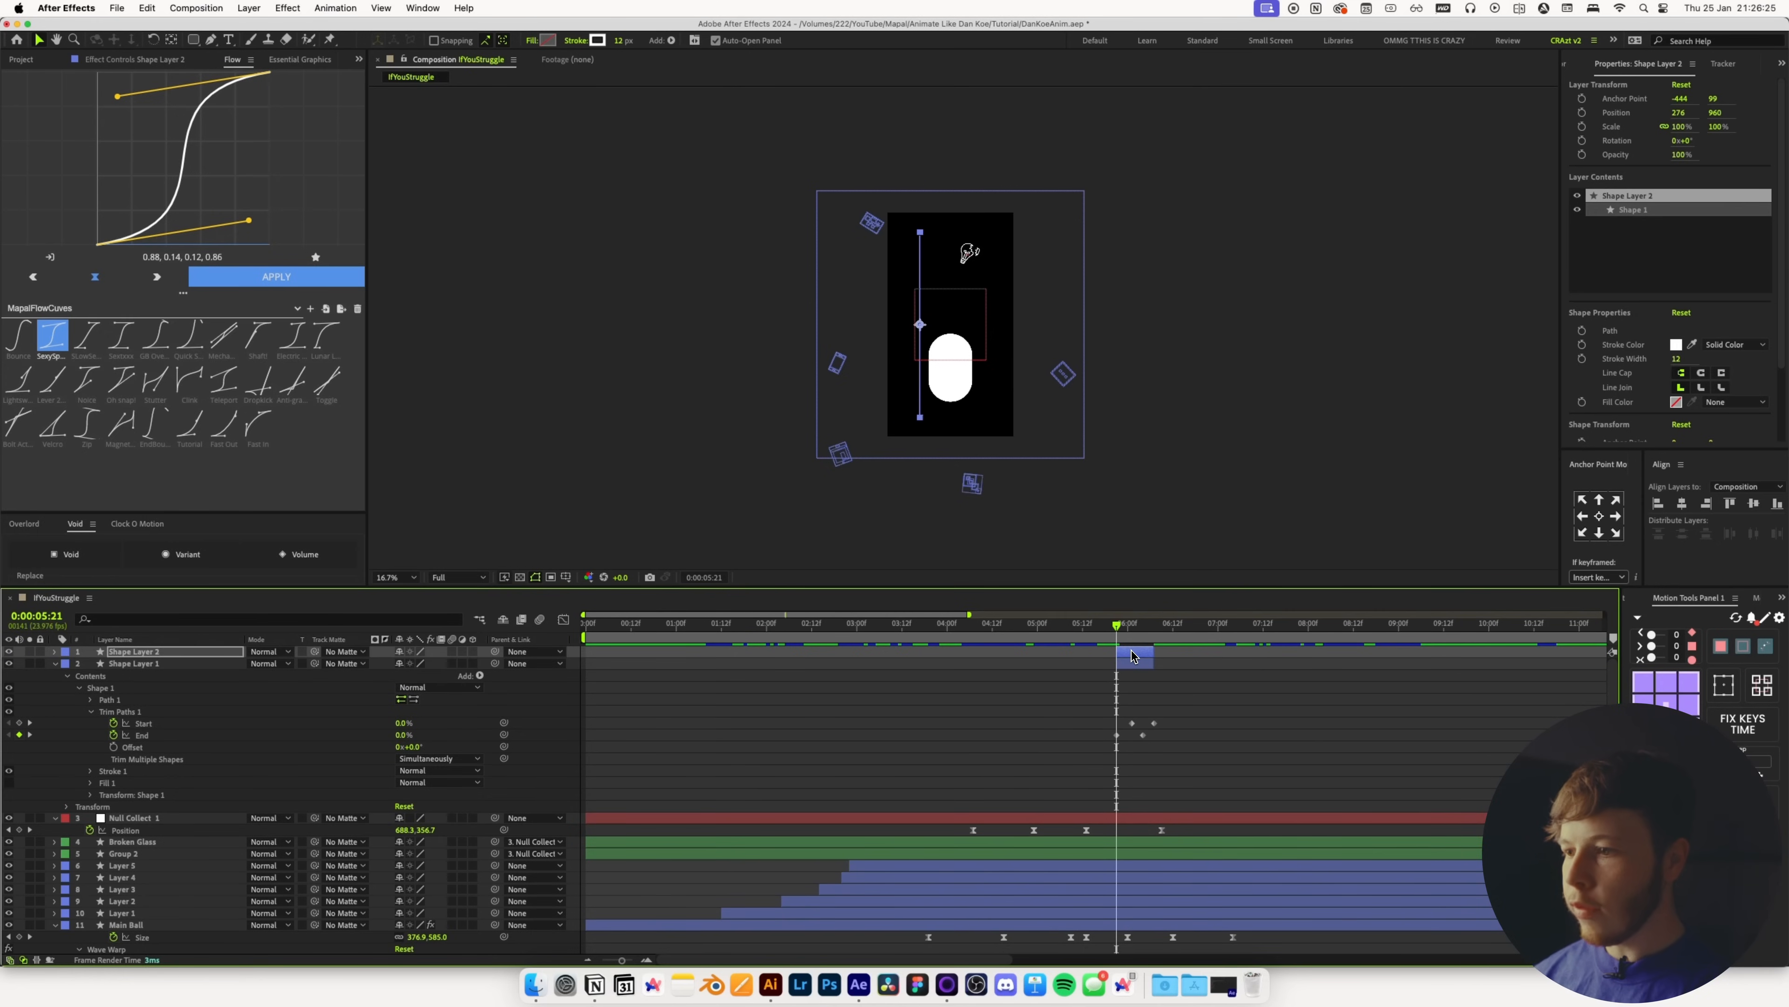
Duplicate the shortened line layer until there are nine lines spread horizontally across the composition
{"action": "key", "text": "super+d"}
{"action": "key", "text": "super+d"}
{"action": "key", "text": "super+d"}
{"action": "key", "text": "super+d"}
{"action": "key", "text": "super+d"}
{"action": "key", "text": "super+d"}
{"action": "key", "text": "super+d"}
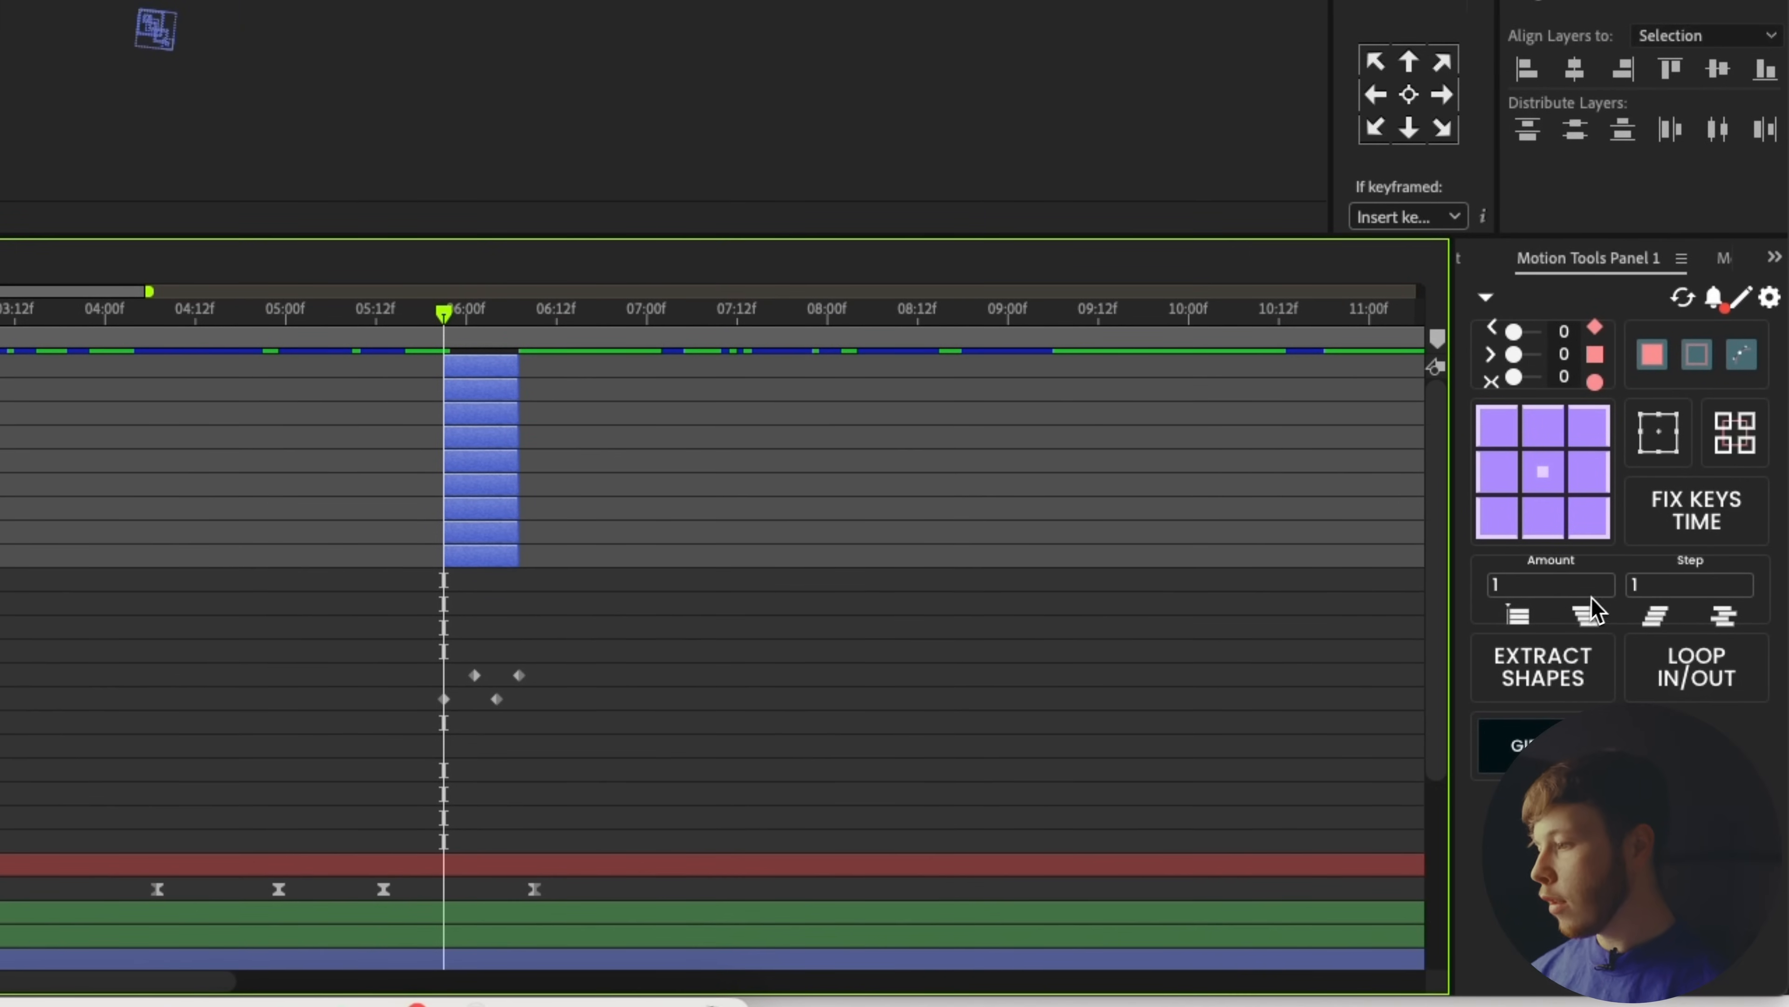
Randomly offset the nine line layers in time with Motion Tools and preview the result
{"action": "left_click", "coordinate": [1514, 588]}
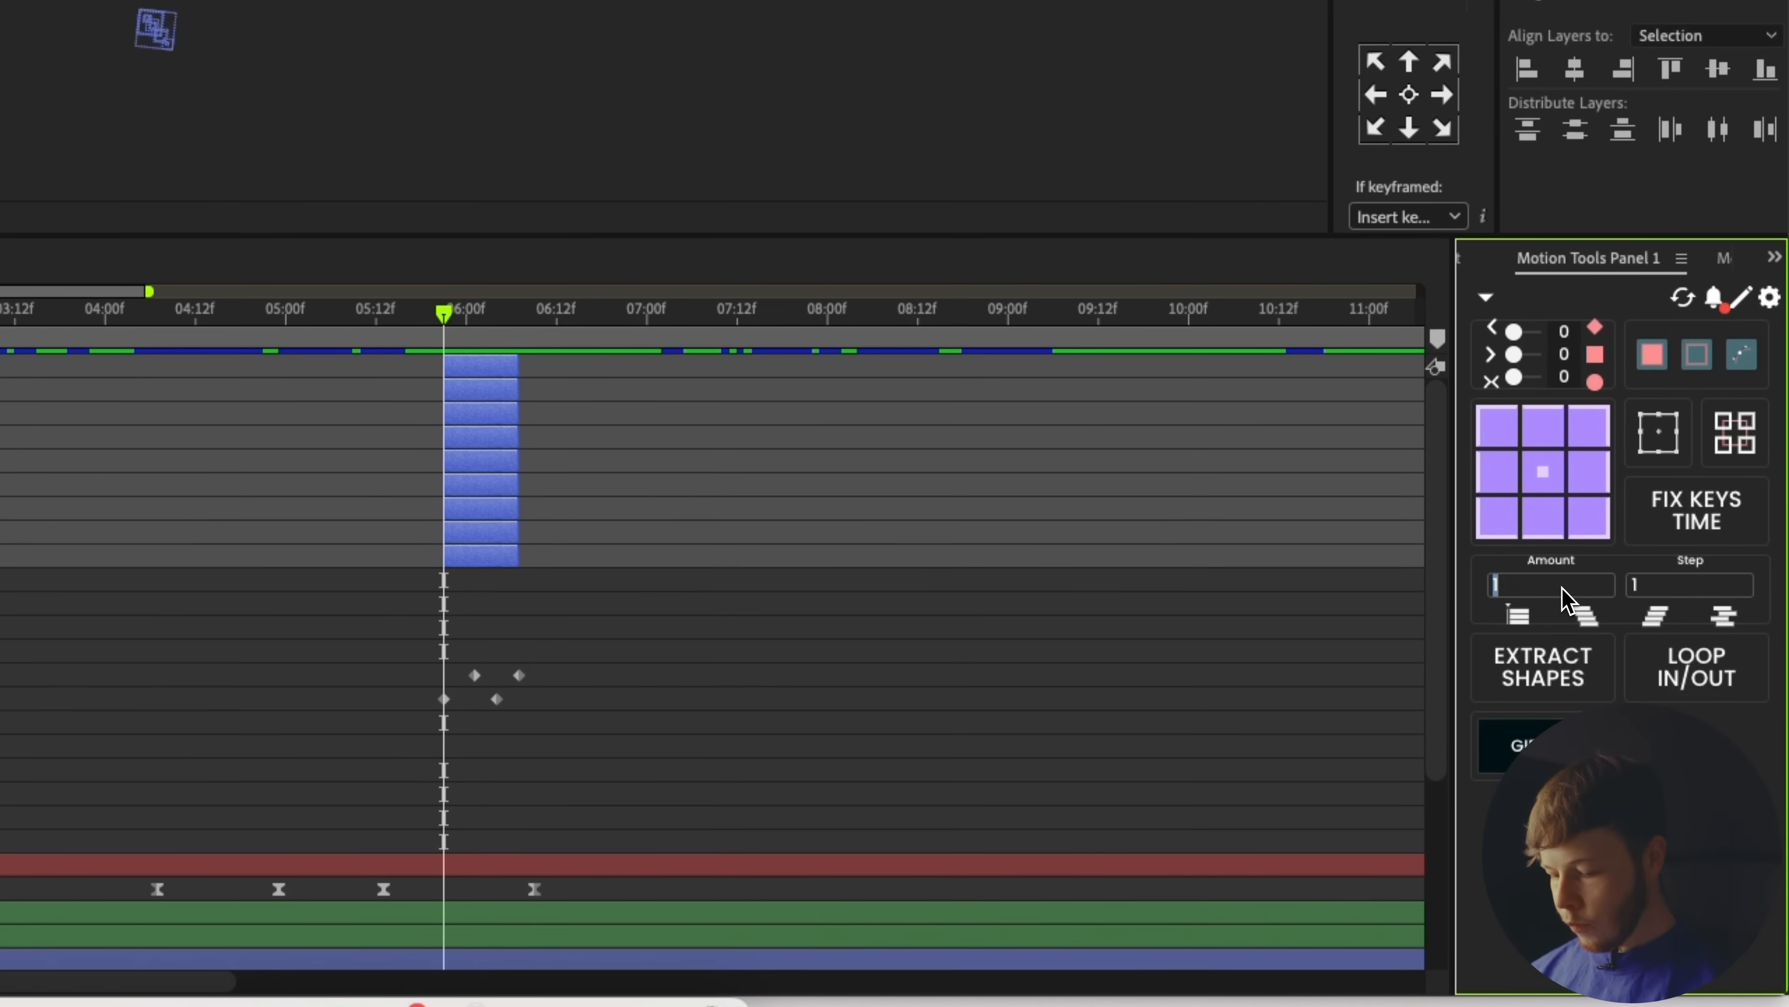
{"action": "left_click", "coordinate": [1723, 616]}
{"action": "left_click_drag", "start_coordinate": [479, 560], "coordinate": [473, 560]}
{"action": "left_click", "coordinate": [857, 518]}
{"action": "key", "text": "space"}
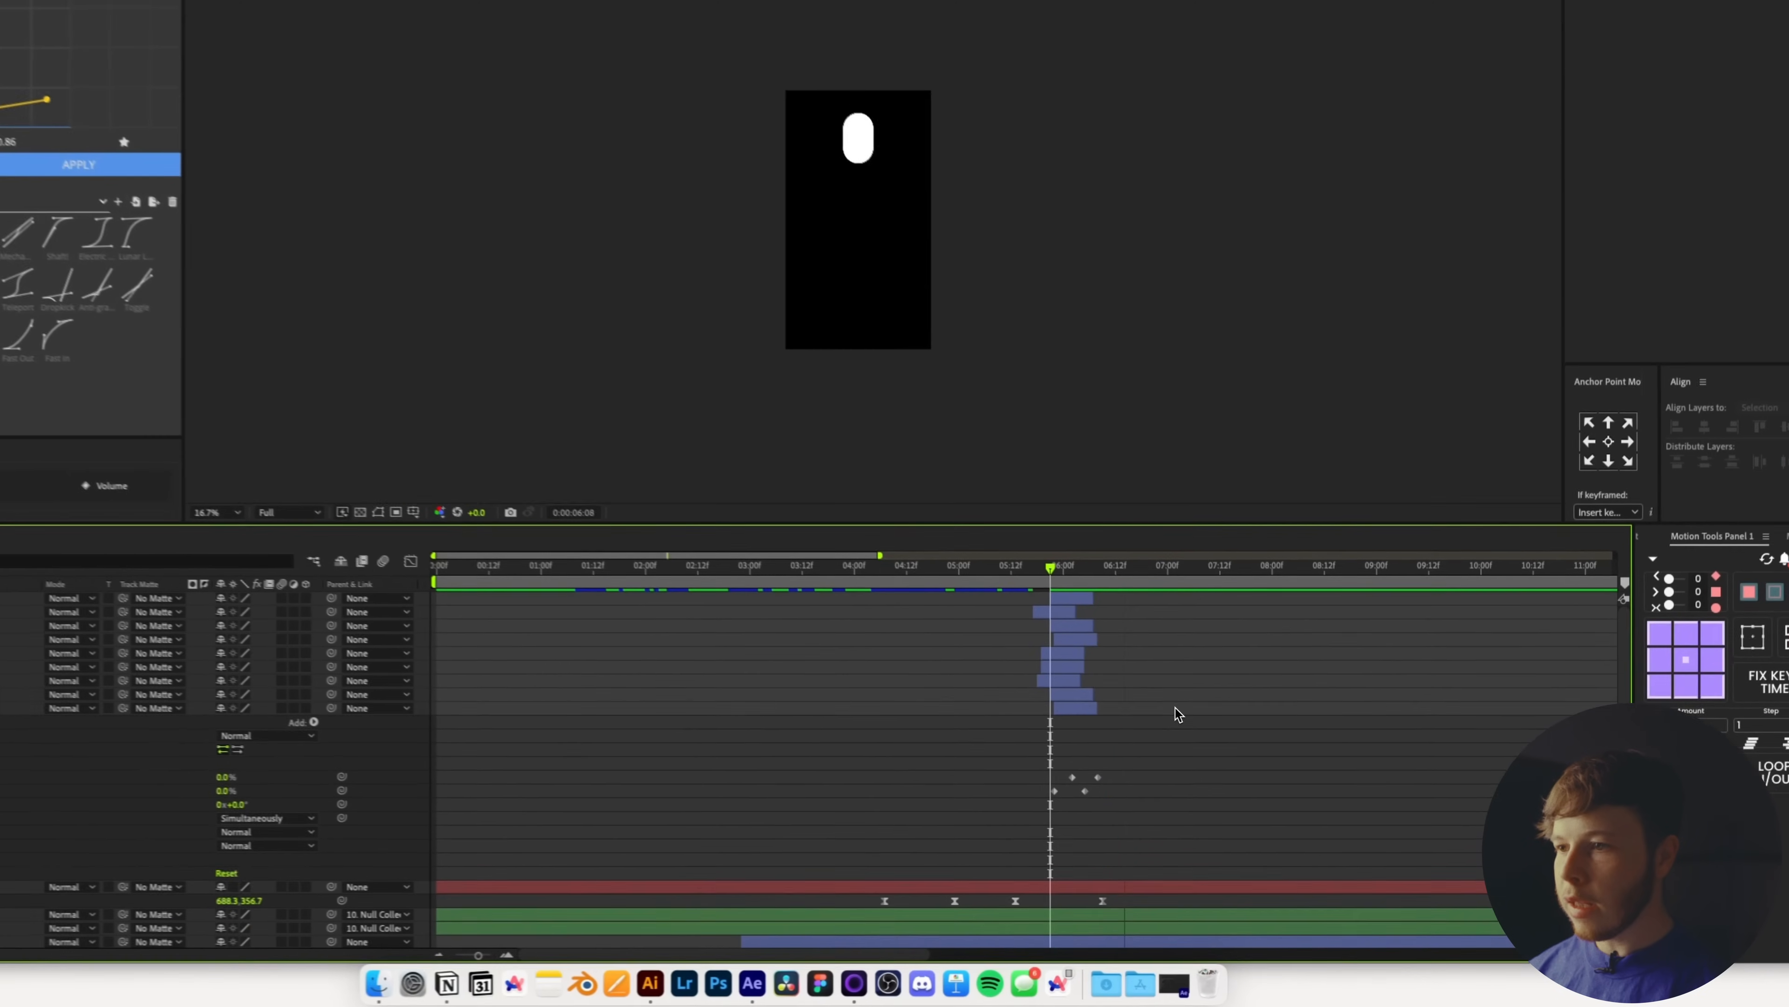
{"action": "key", "text": "space"}
Shift individual line layers in time by hand so their start times are more widely scattered
{"action": "left_click", "coordinate": [1126, 624]}
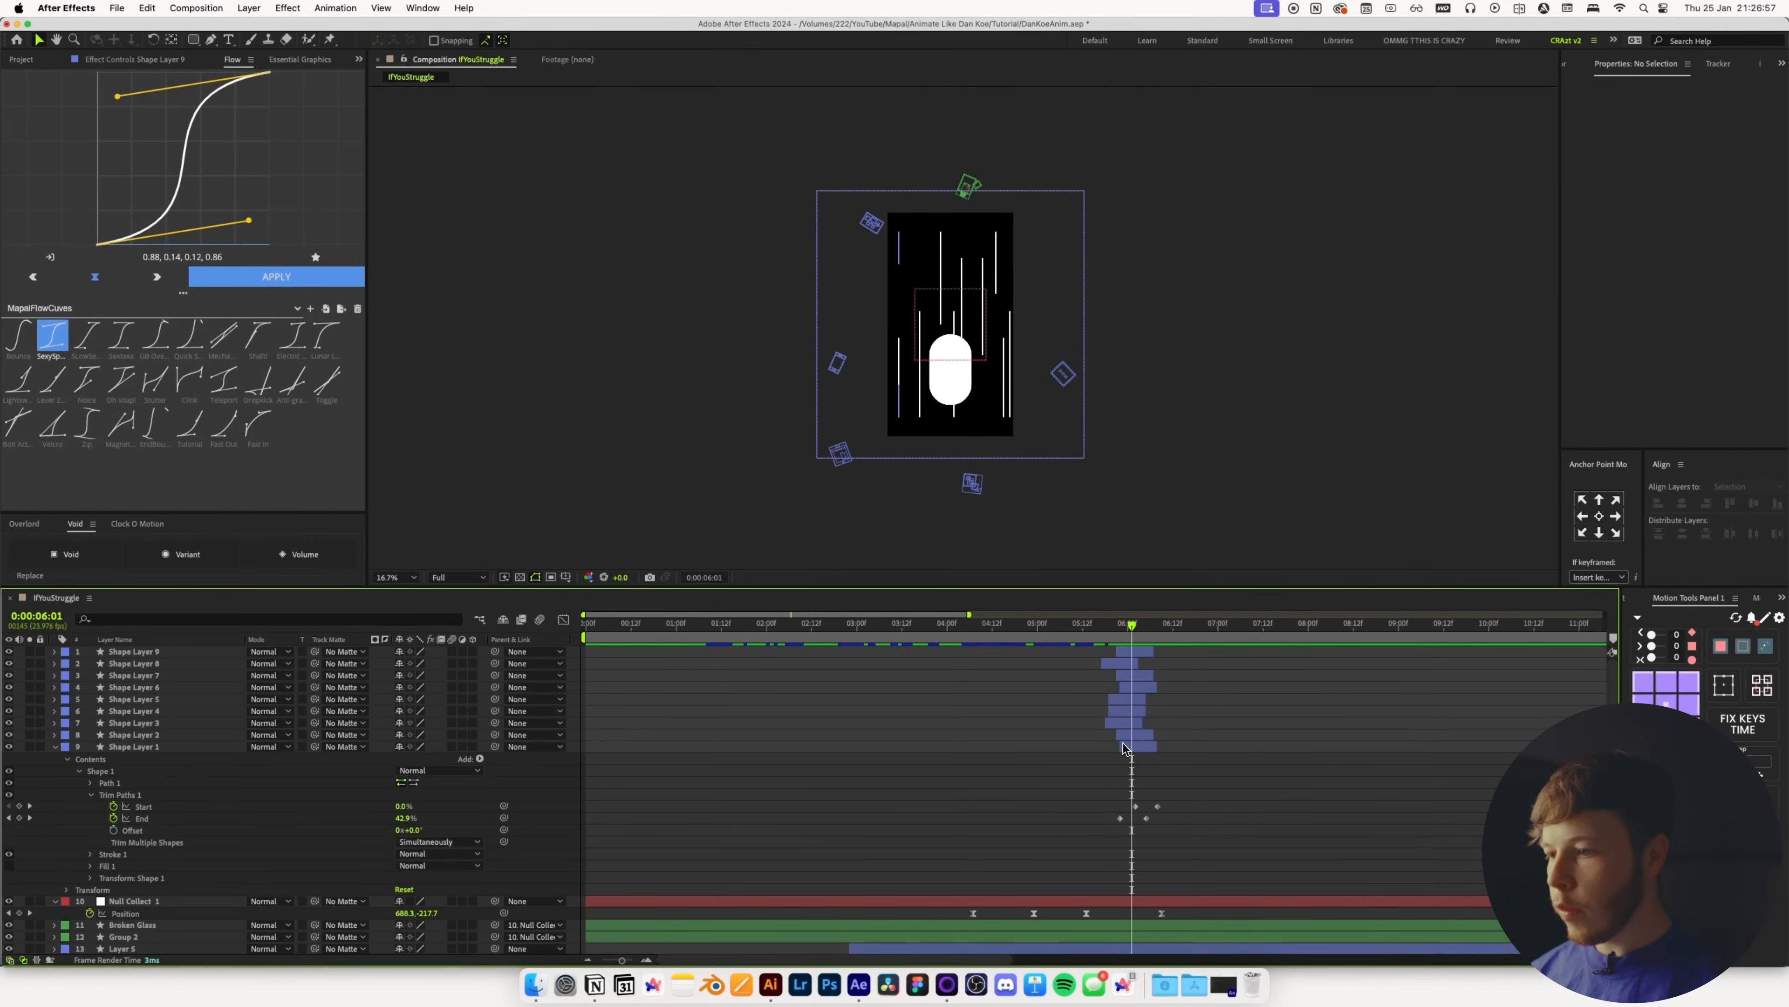
{"action": "left_click", "coordinate": [1125, 747]}
{"action": "key", "text": "ctrl+a"}
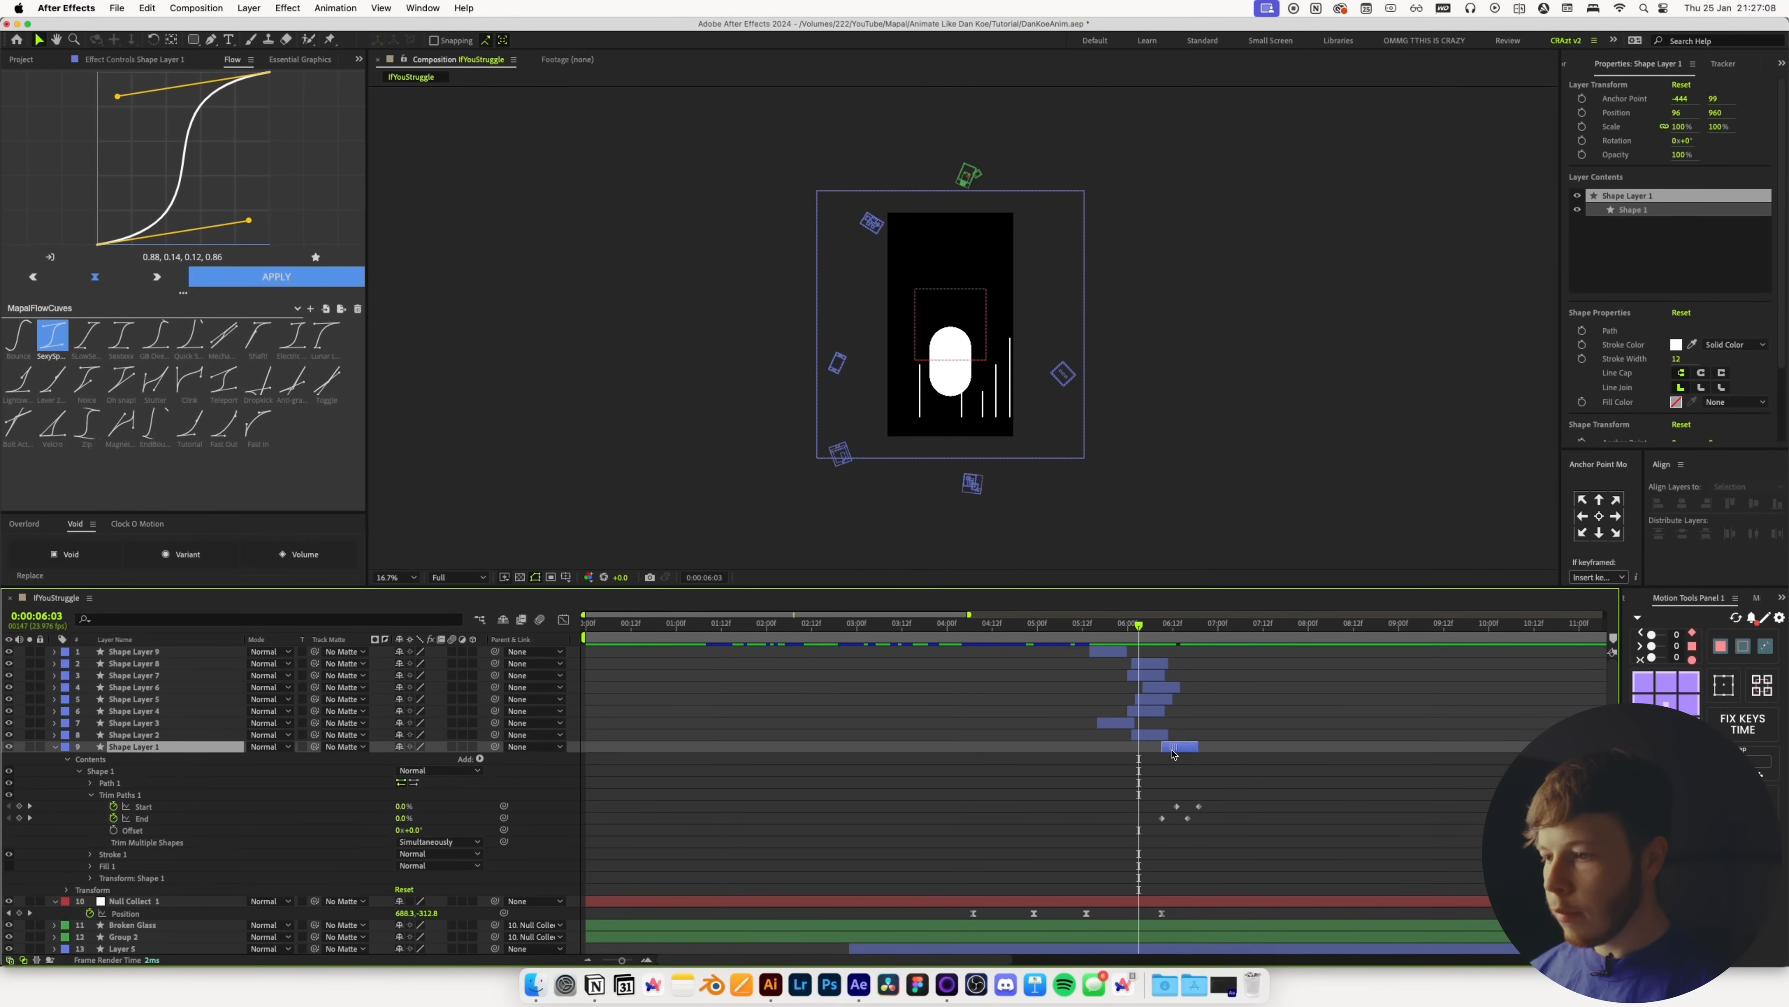
{"action": "left_click", "coordinate": [1162, 736]}
{"action": "left_click_drag", "start_coordinate": [1162, 742], "coordinate": [1199, 736]}
{"action": "mouse_move", "coordinate": [1149, 663]}
{"action": "left_mouse_down"}
{"action": "mouse_move", "coordinate": [1218, 669]}
{"action": "mouse_move", "coordinate": [1149, 653]}
{"action": "left_mouse_up"}
{"action": "left_click_drag", "start_coordinate": [1120, 722], "coordinate": [1128, 722]}
Collapse the layers' properties and cut the Main Ball layer off at 0:00:07:06
{"action": "left_click_drag", "start_coordinate": [1140, 624], "coordinate": [1243, 633]}
{"action": "scroll", "coordinate": [1213, 722], "scroll_direction": "down", "scroll_amount": 2}
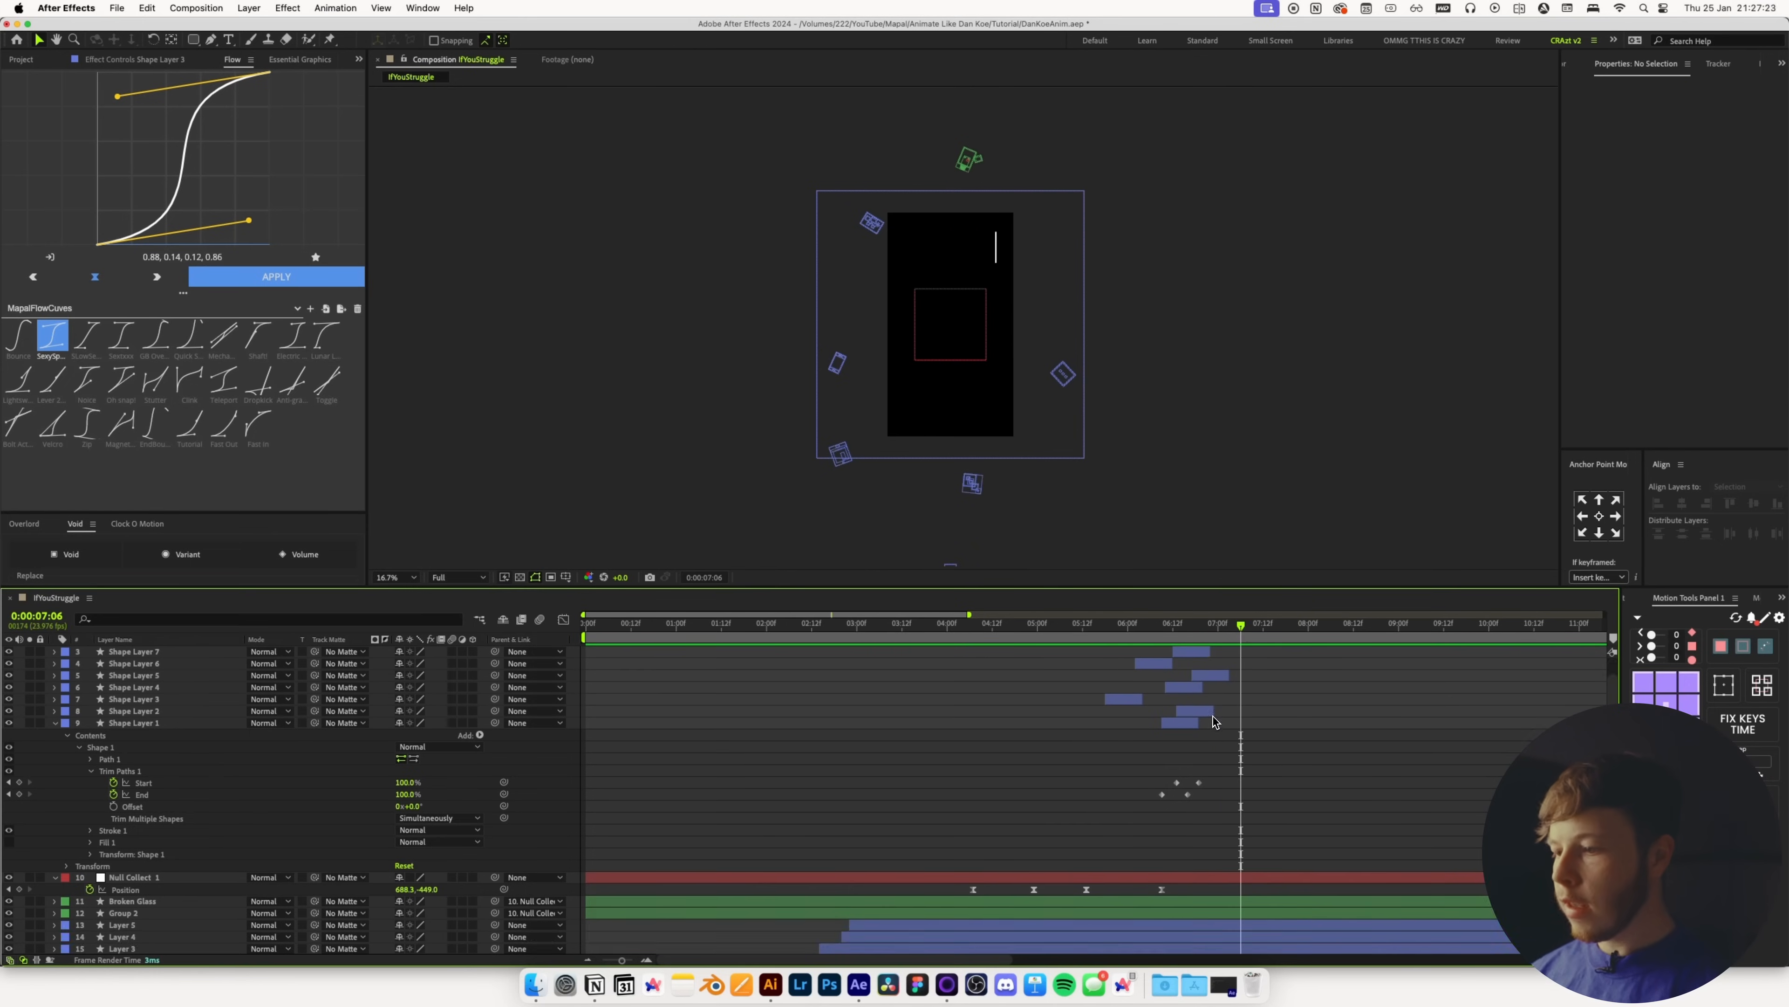
{"action": "scroll", "coordinate": [1213, 723], "scroll_direction": "down", "scroll_amount": 5}
{"action": "key", "text": "u"}
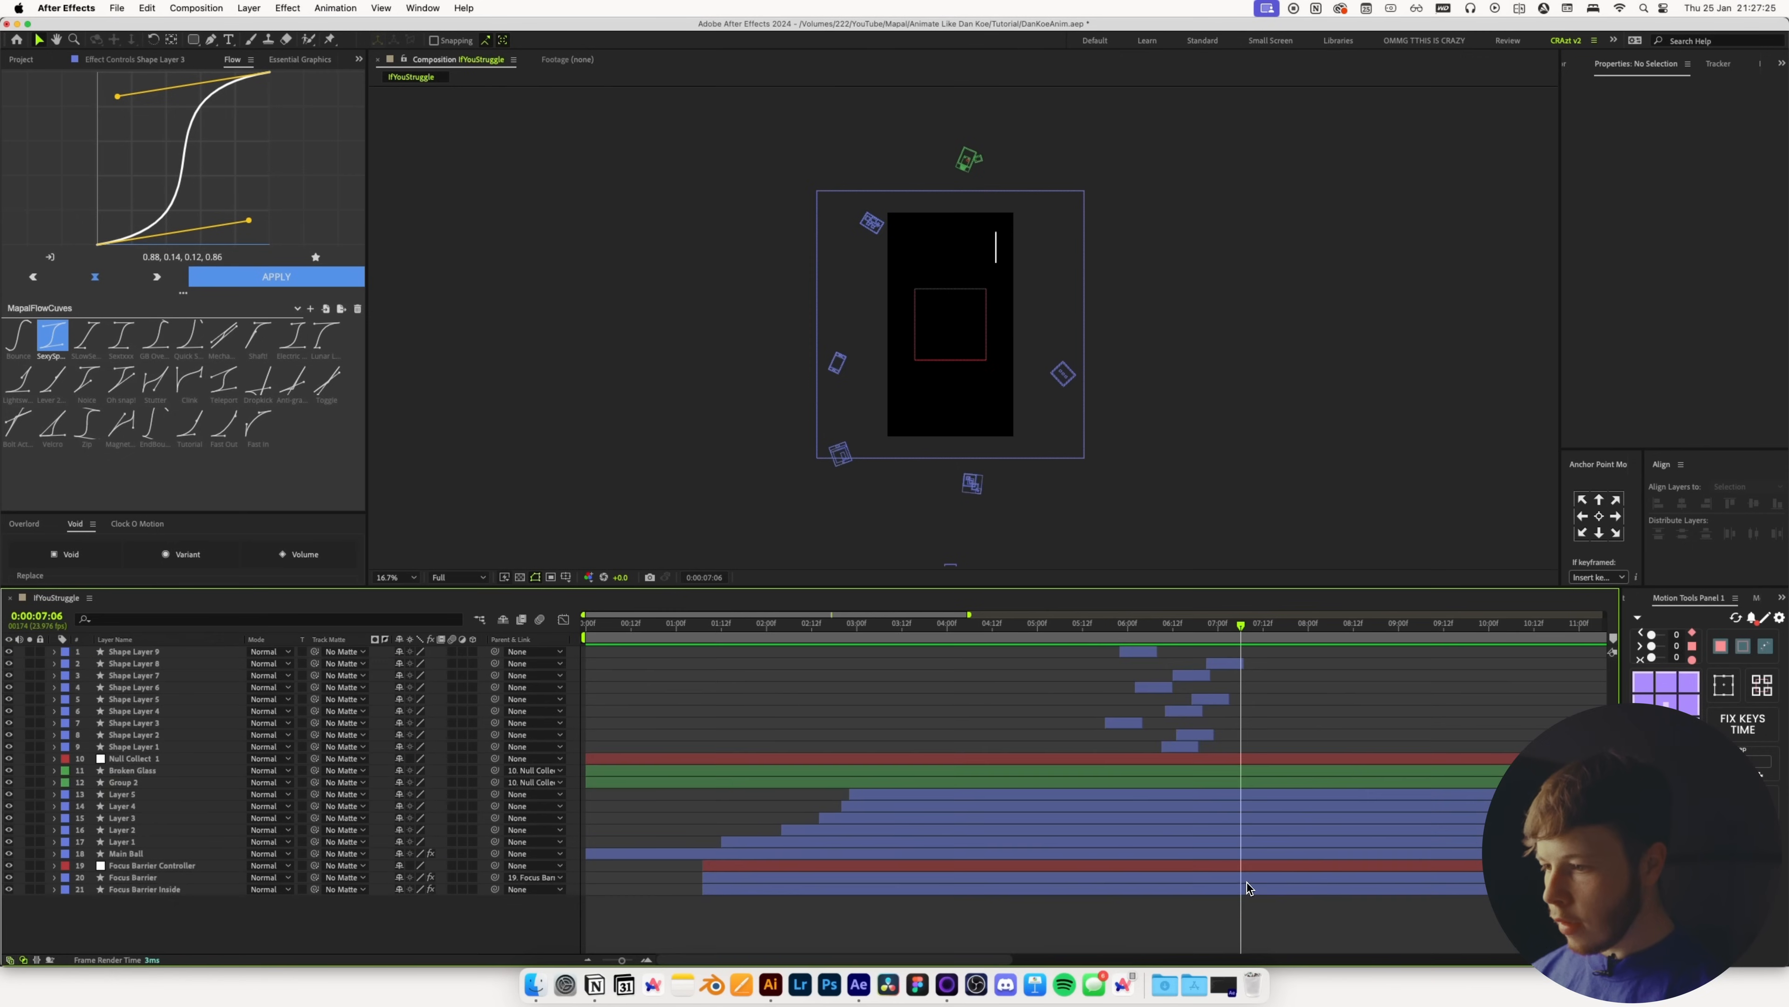
{"action": "left_click", "coordinate": [132, 856]}
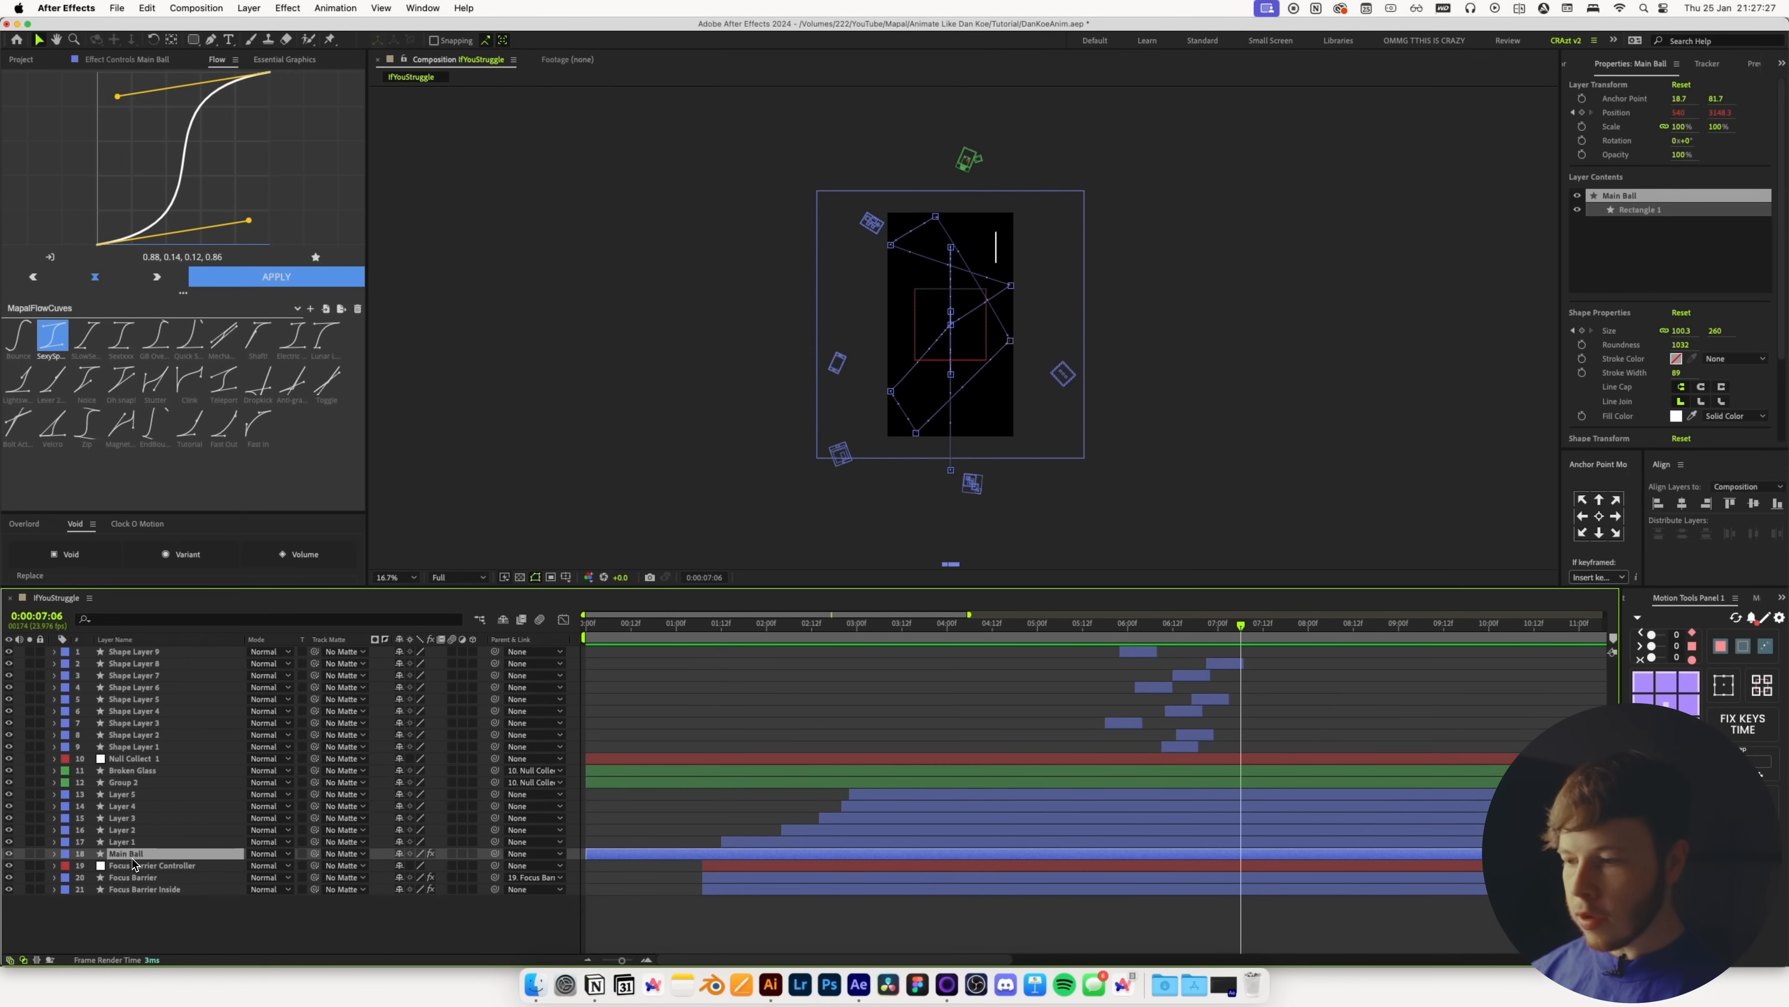
{"action": "key", "text": "super+shift+d"}
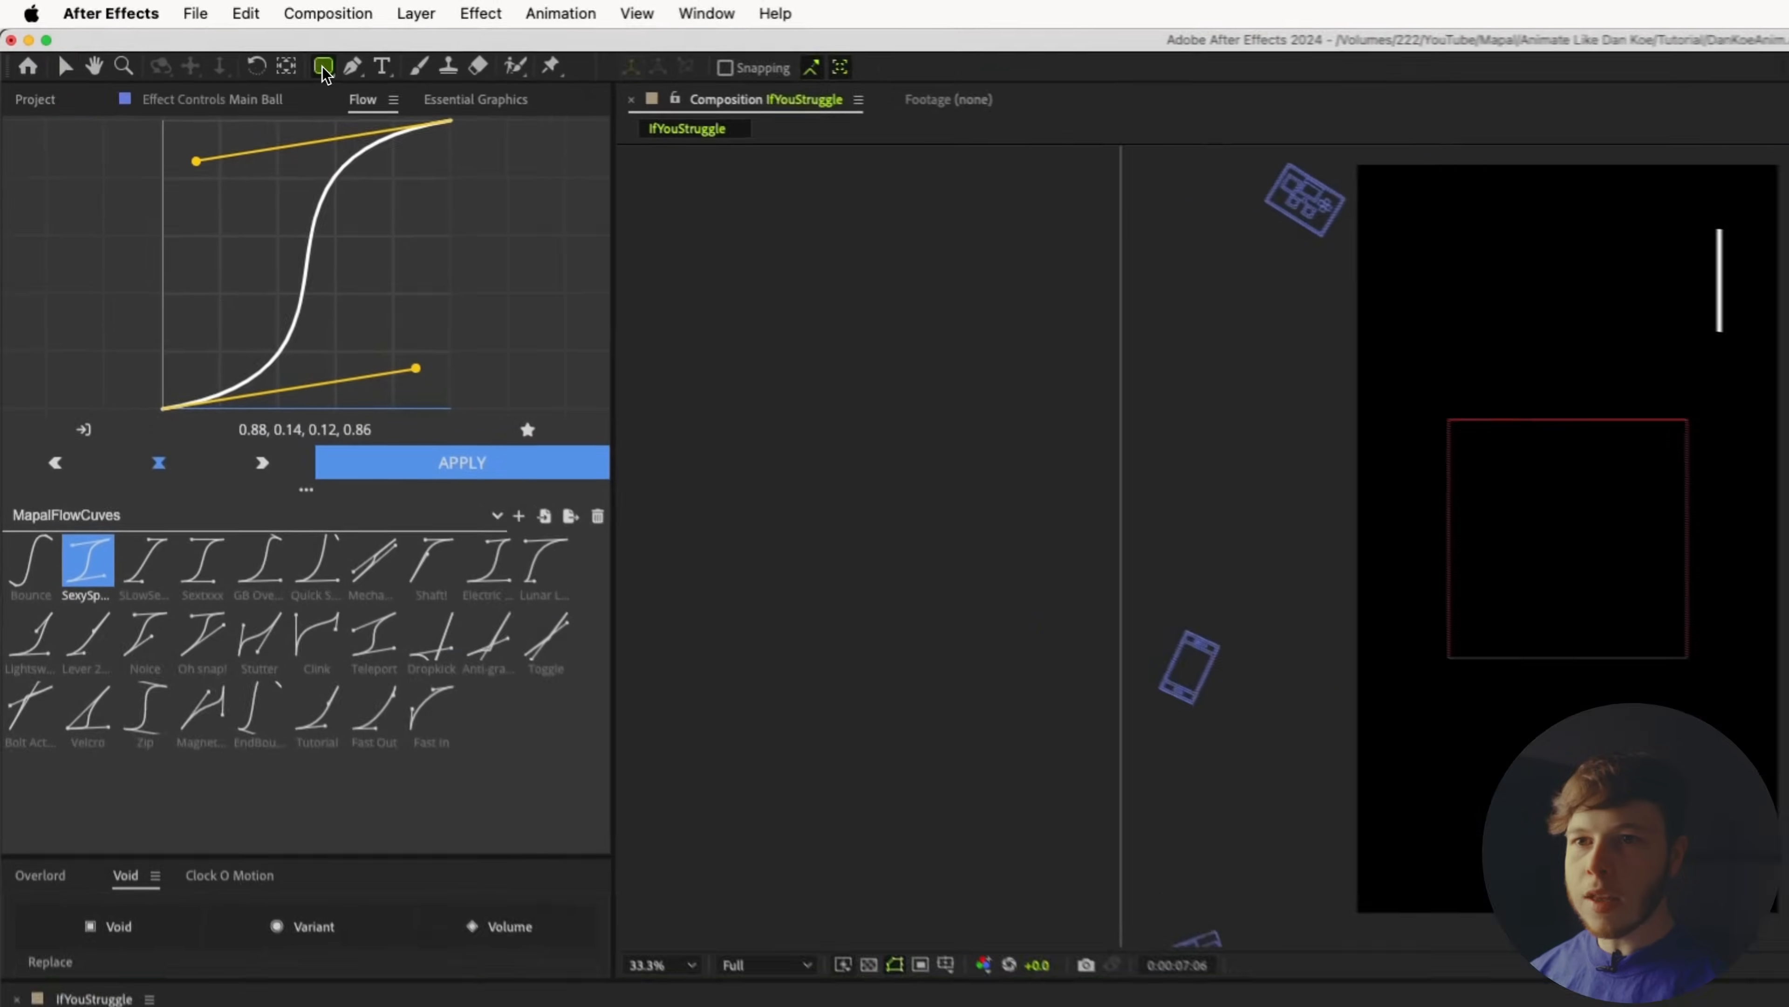
Draw a rounded square about 127 px wide and centre it horizontally and vertically in the composition
{"action": "left_click", "coordinate": [194, 40]}
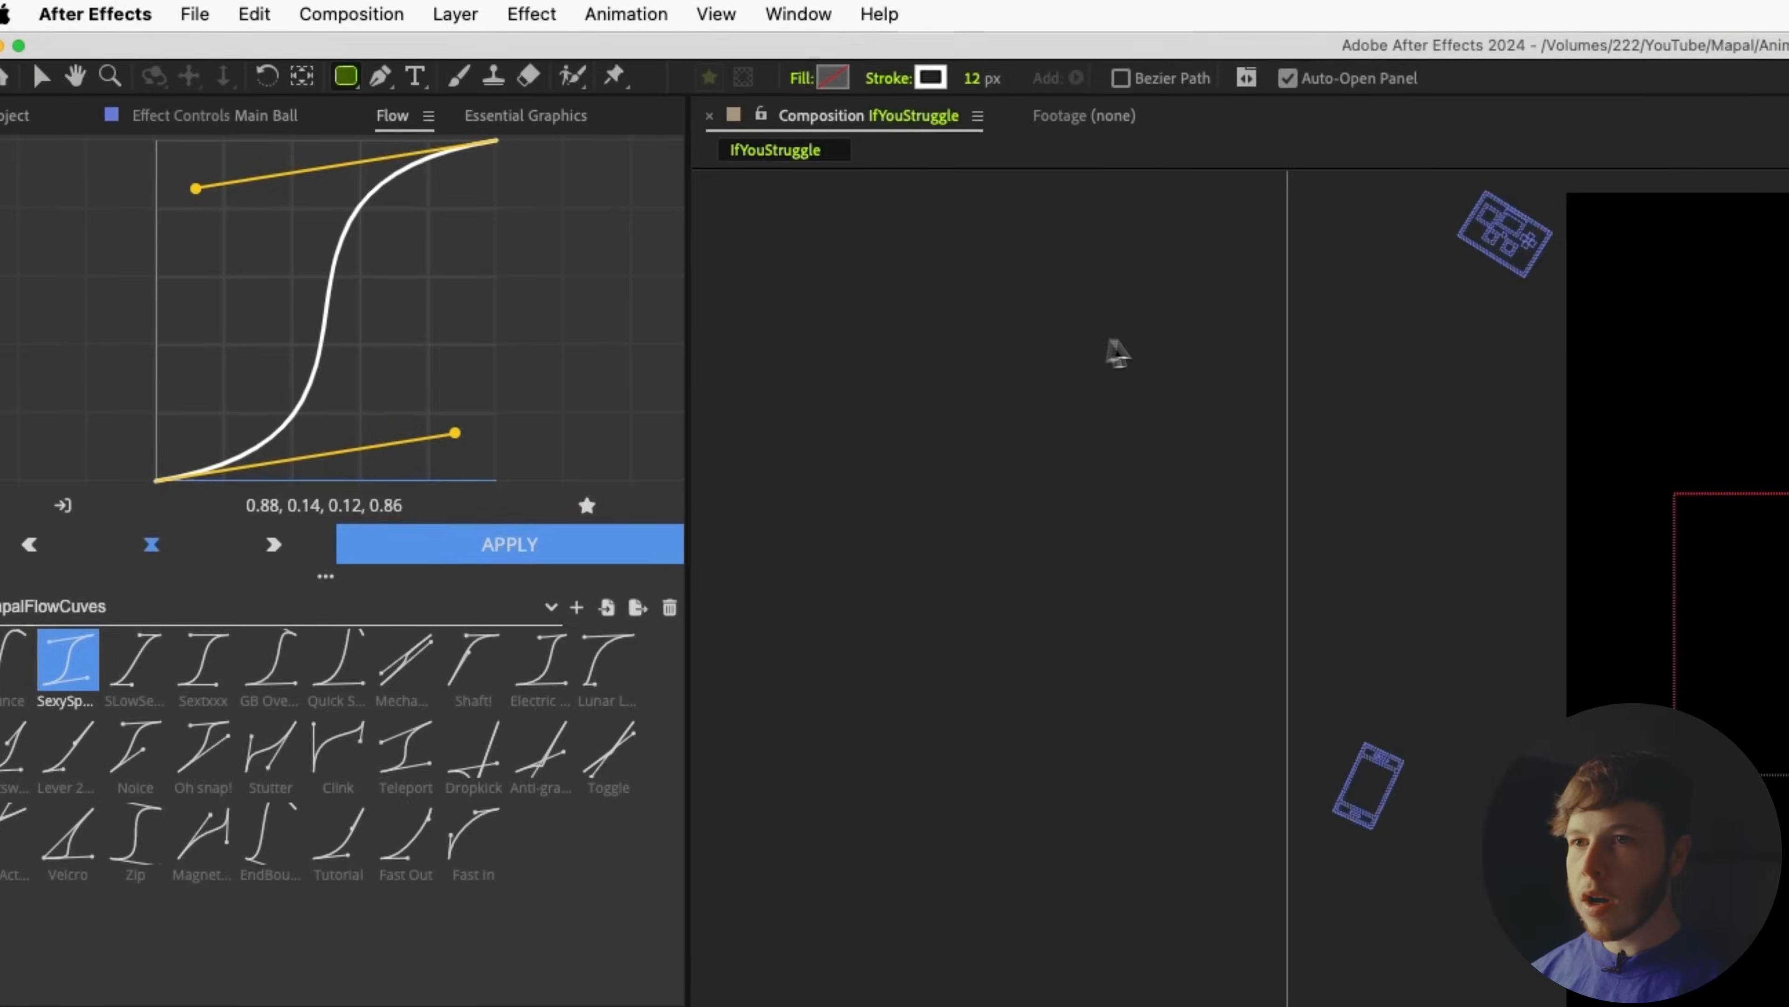
{"action": "key", "text": "q"}
{"action": "key", "text": "q"}
{"action": "key", "text": "q"}
{"action": "left_click_drag", "start_coordinate": [969, 598], "coordinate": [1010, 627]}
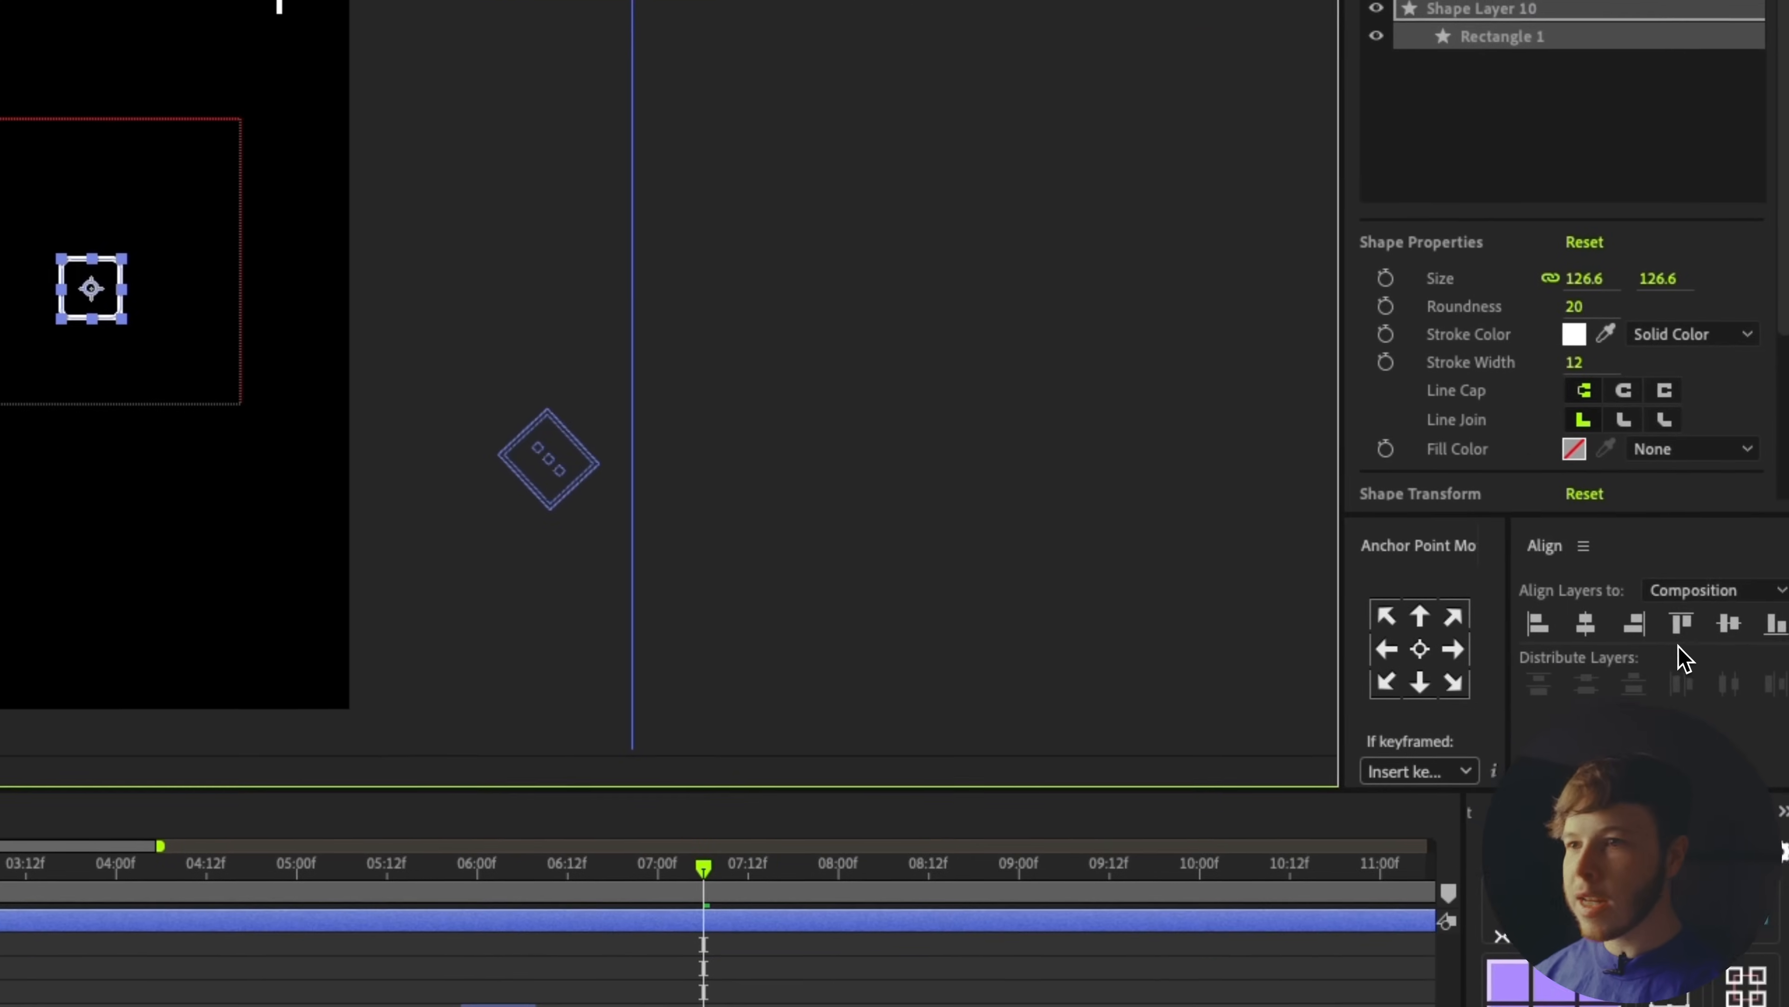
{"action": "left_click", "coordinate": [1575, 622]}
{"action": "left_click", "coordinate": [1718, 625]}
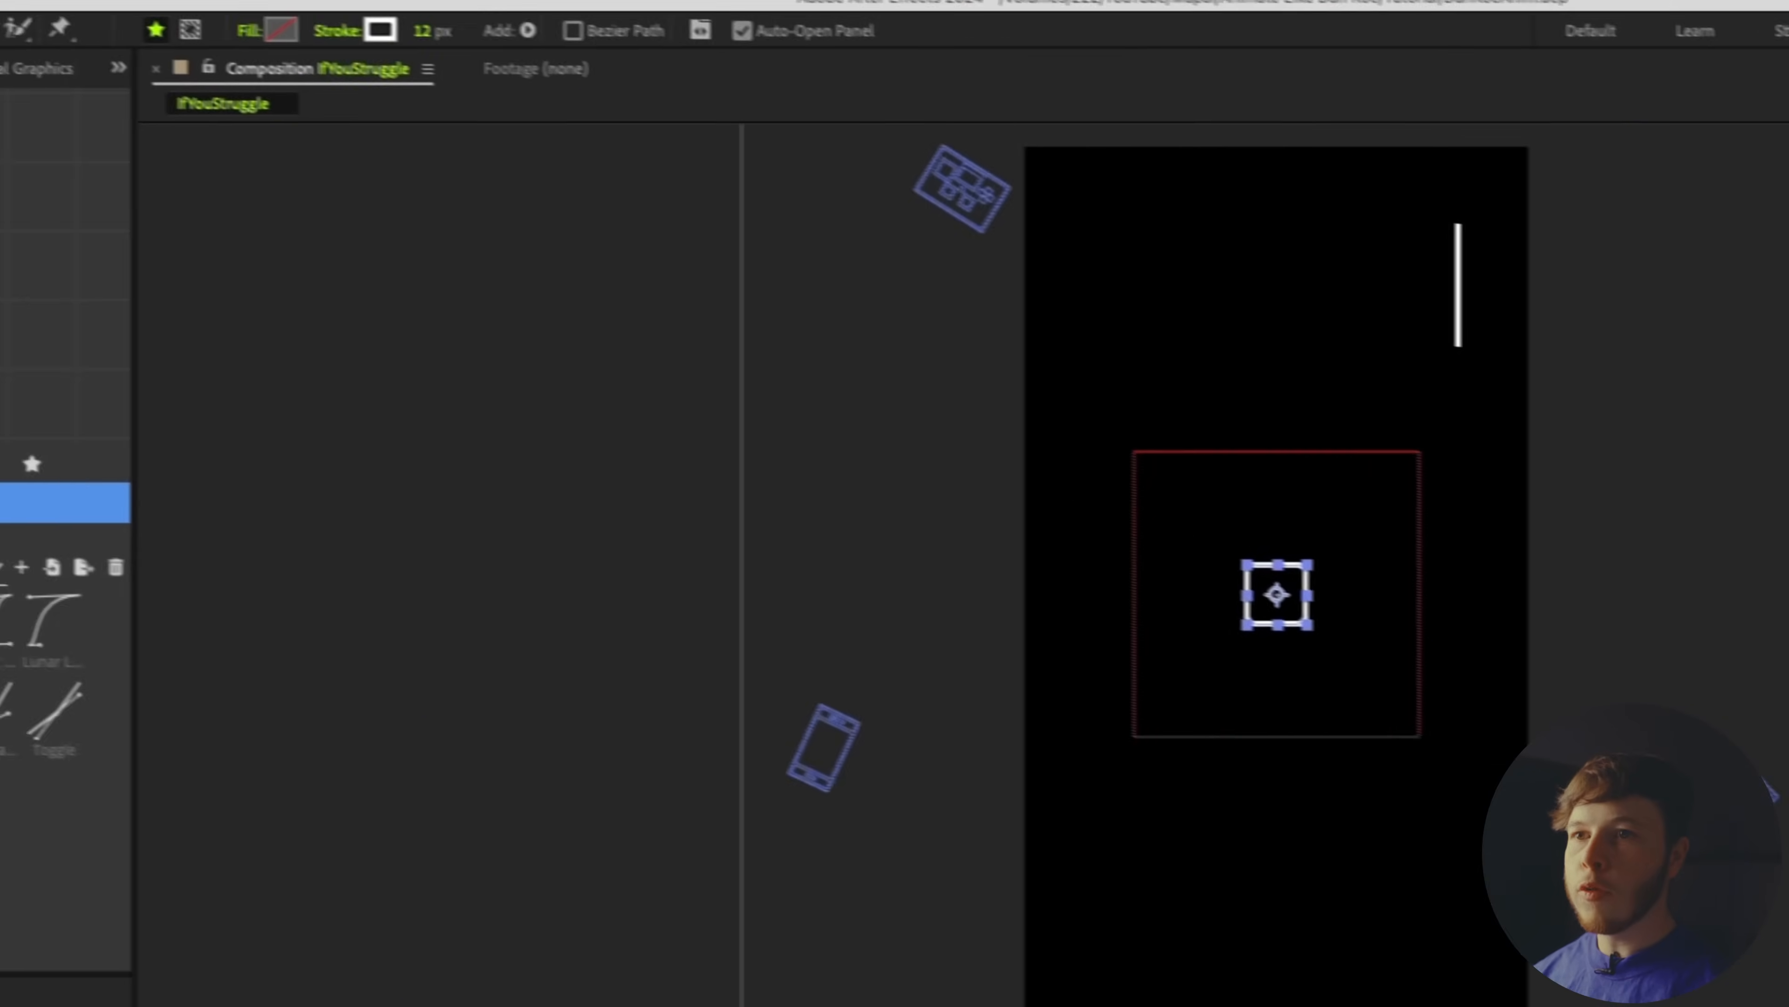
Remove the rounded square's stroke and give it a solid white fill
{"action": "left_click", "coordinate": [336, 31]}
{"action": "left_click", "coordinate": [1029, 731]}
{"action": "key", "text": "Return"}
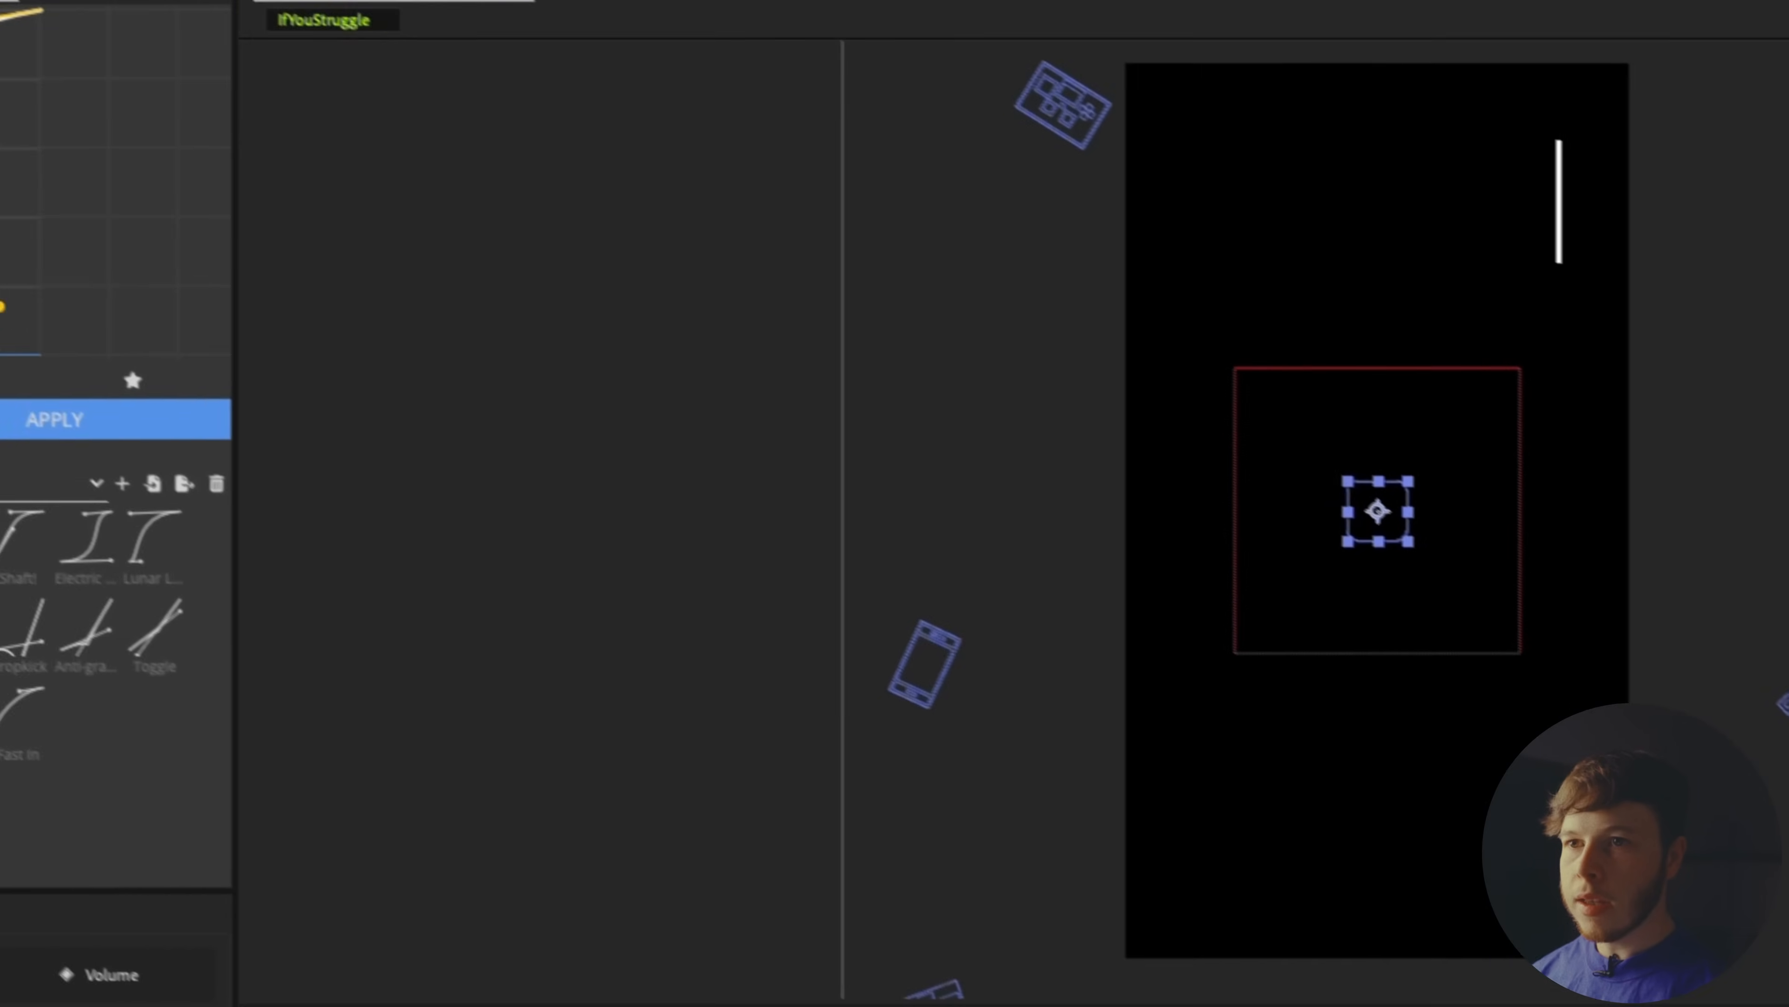
{"action": "left_click", "coordinate": [596, 65]}
{"action": "left_click_drag", "start_coordinate": [1026, 804], "coordinate": [821, 767]}
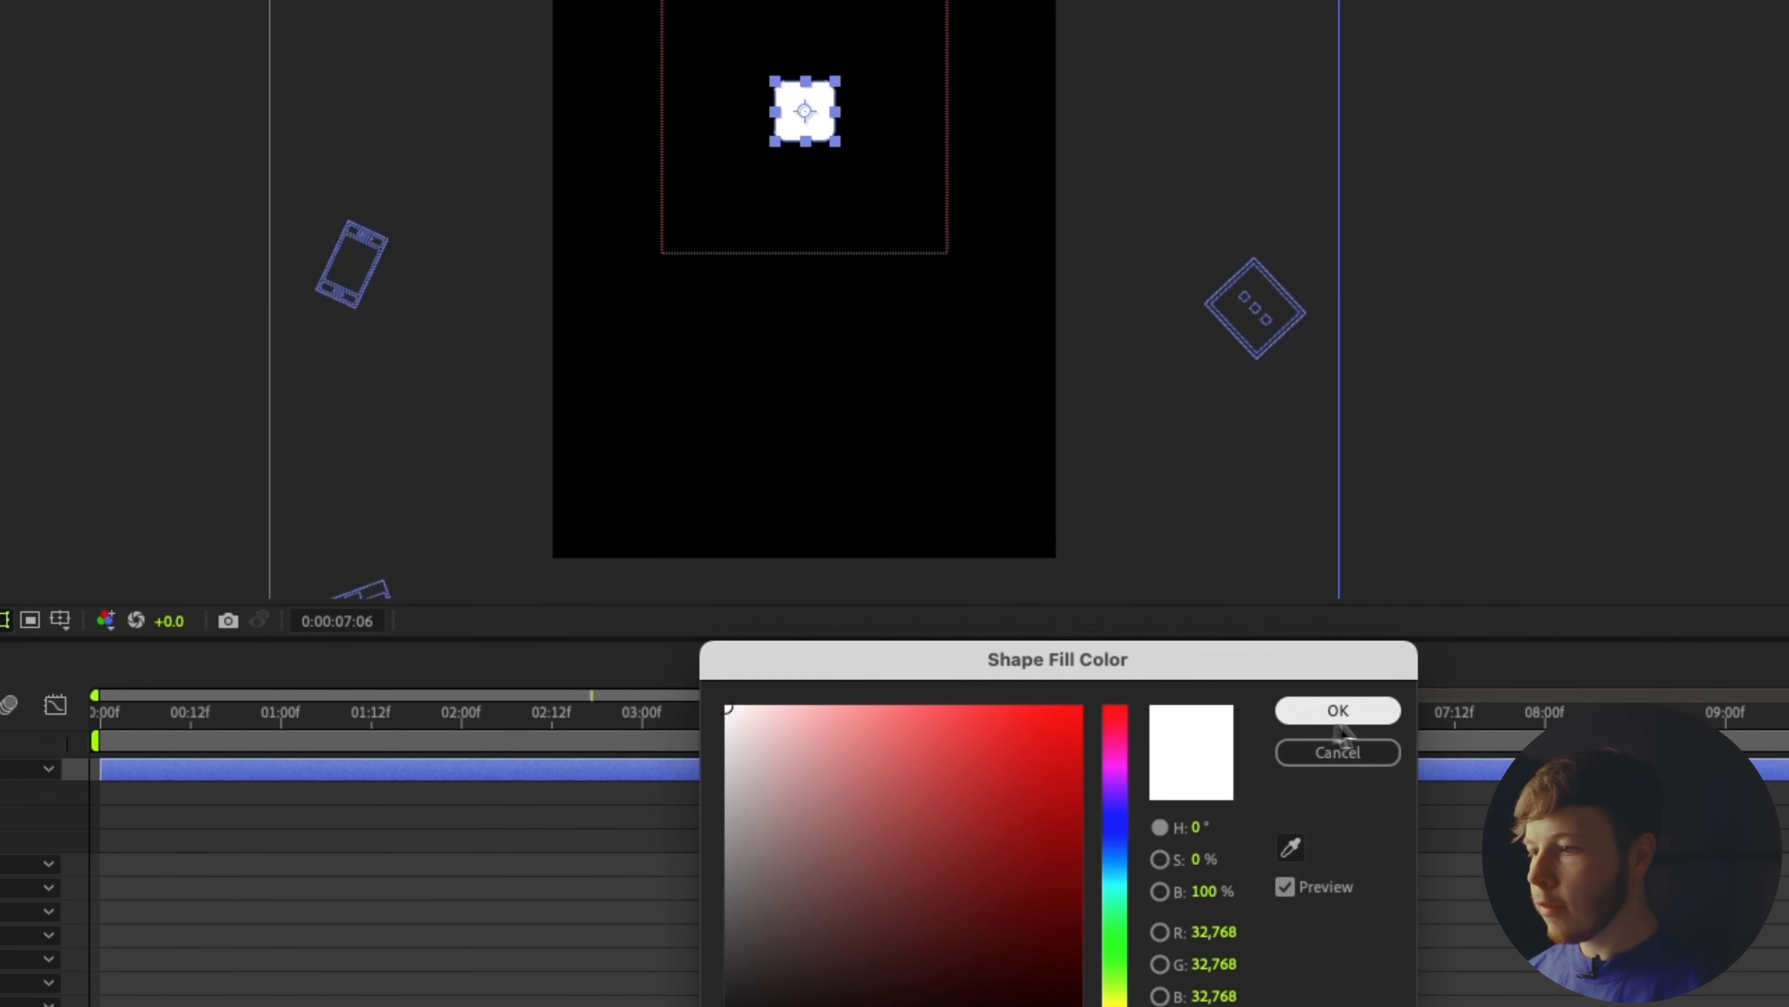
{"action": "left_click", "coordinate": [1339, 714]}
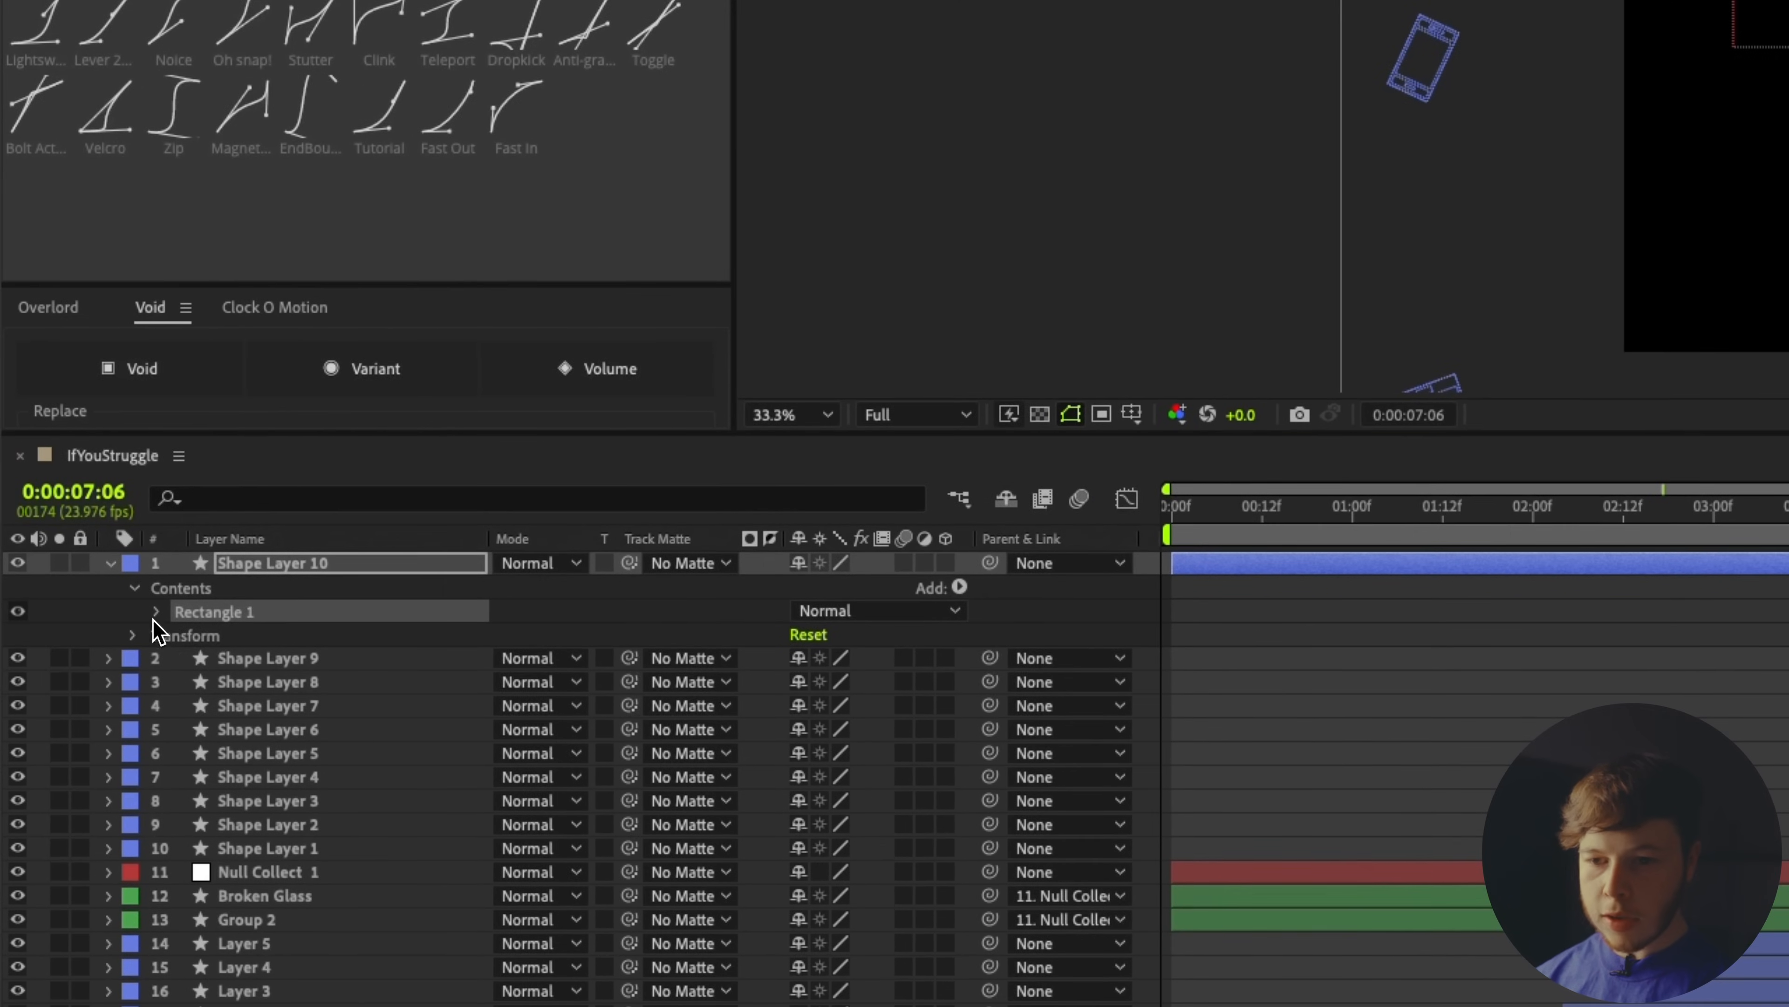
Set the square's Roundness to 127 to make it a circle and unlink its Size proportions
{"action": "left_click", "coordinate": [156, 612]}
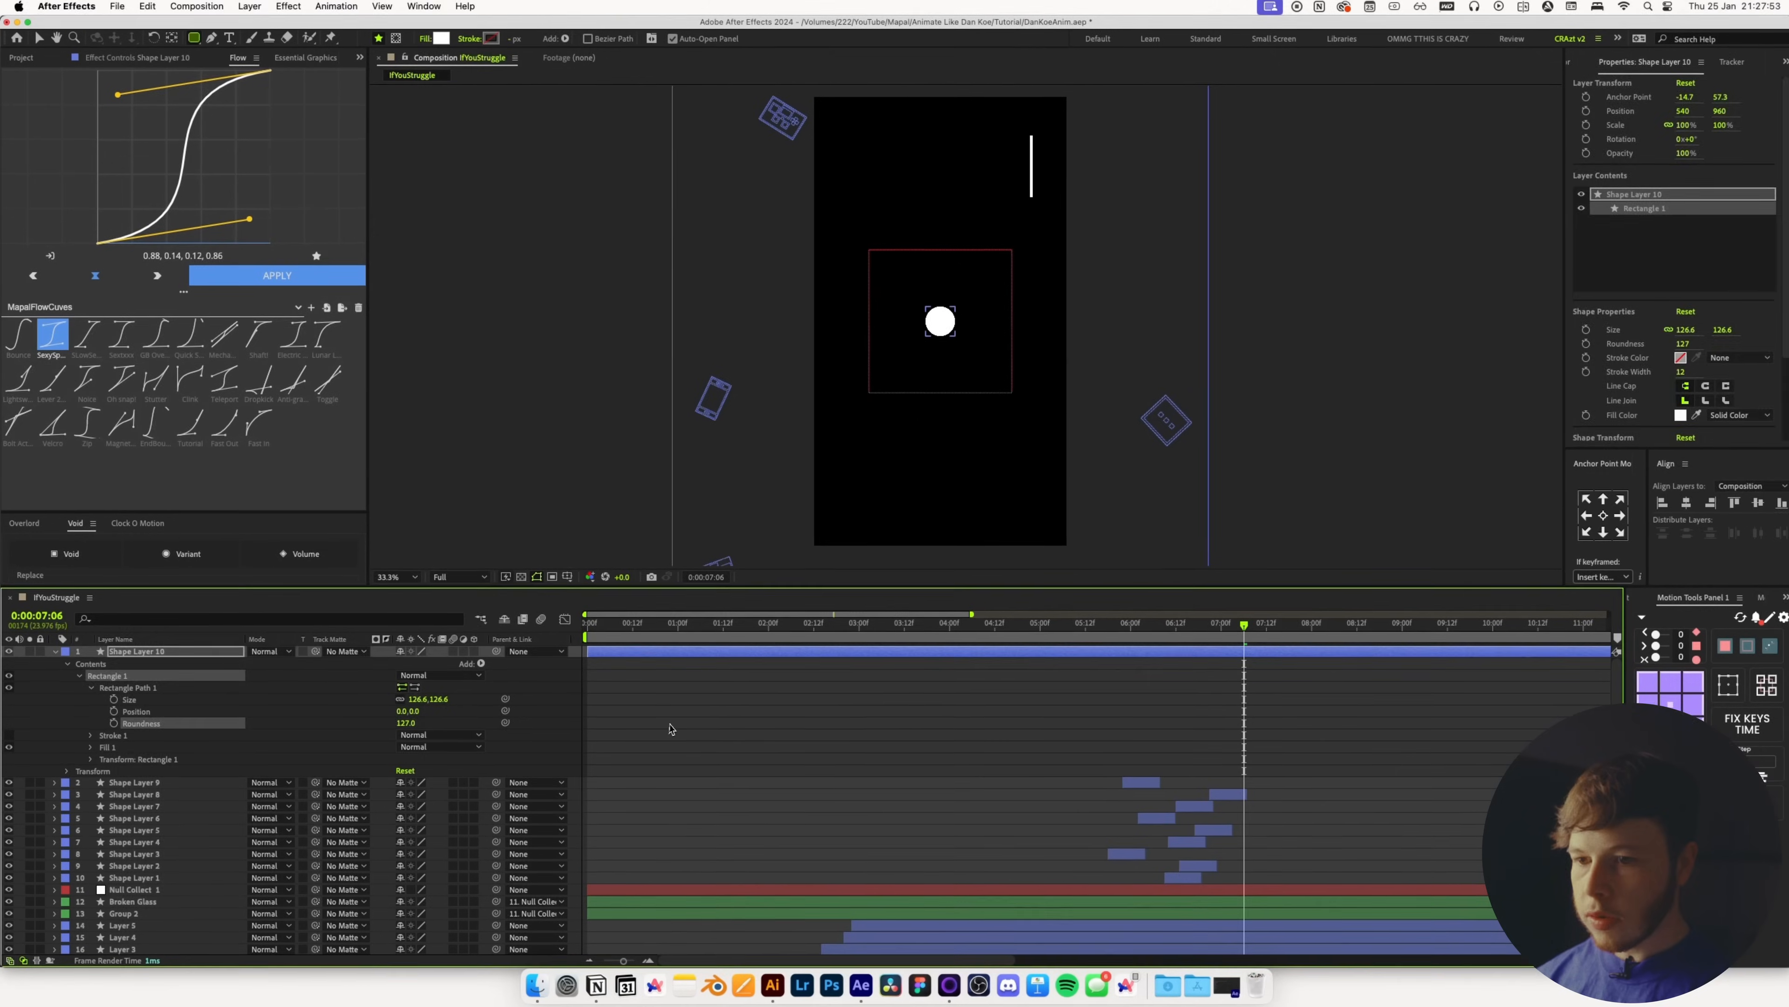
{"action": "left_click", "coordinate": [666, 727]}
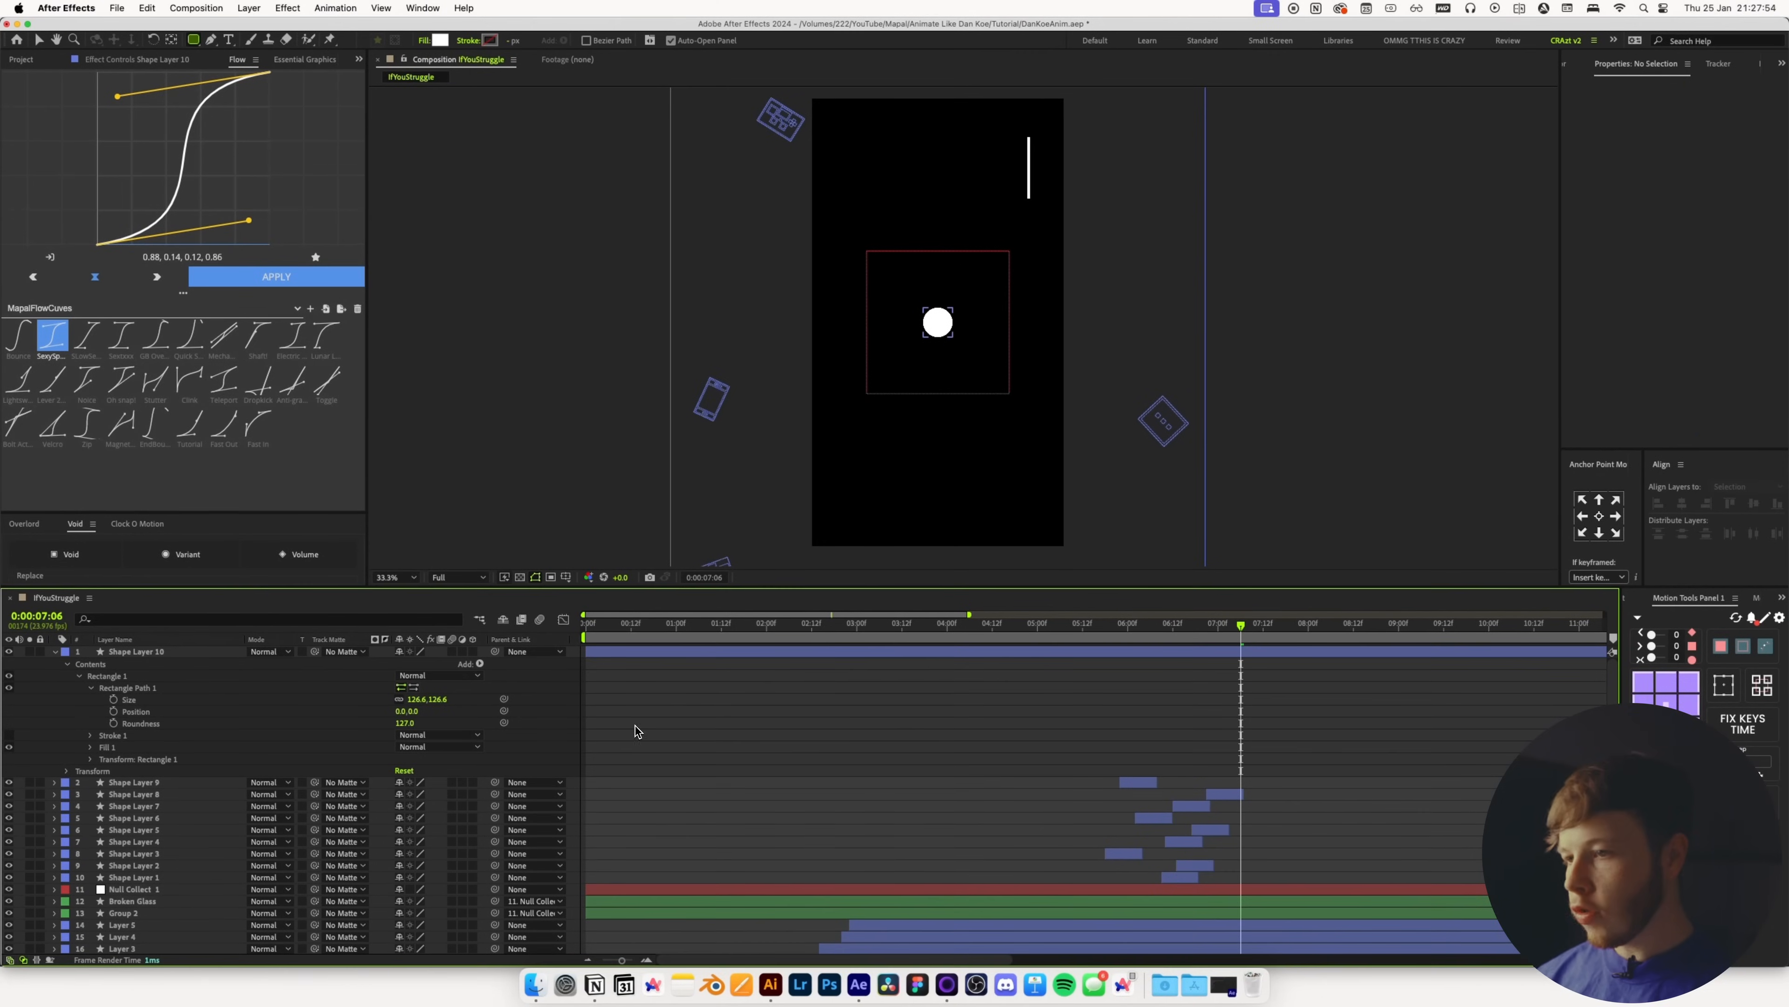
{"action": "left_click", "coordinate": [399, 700]}
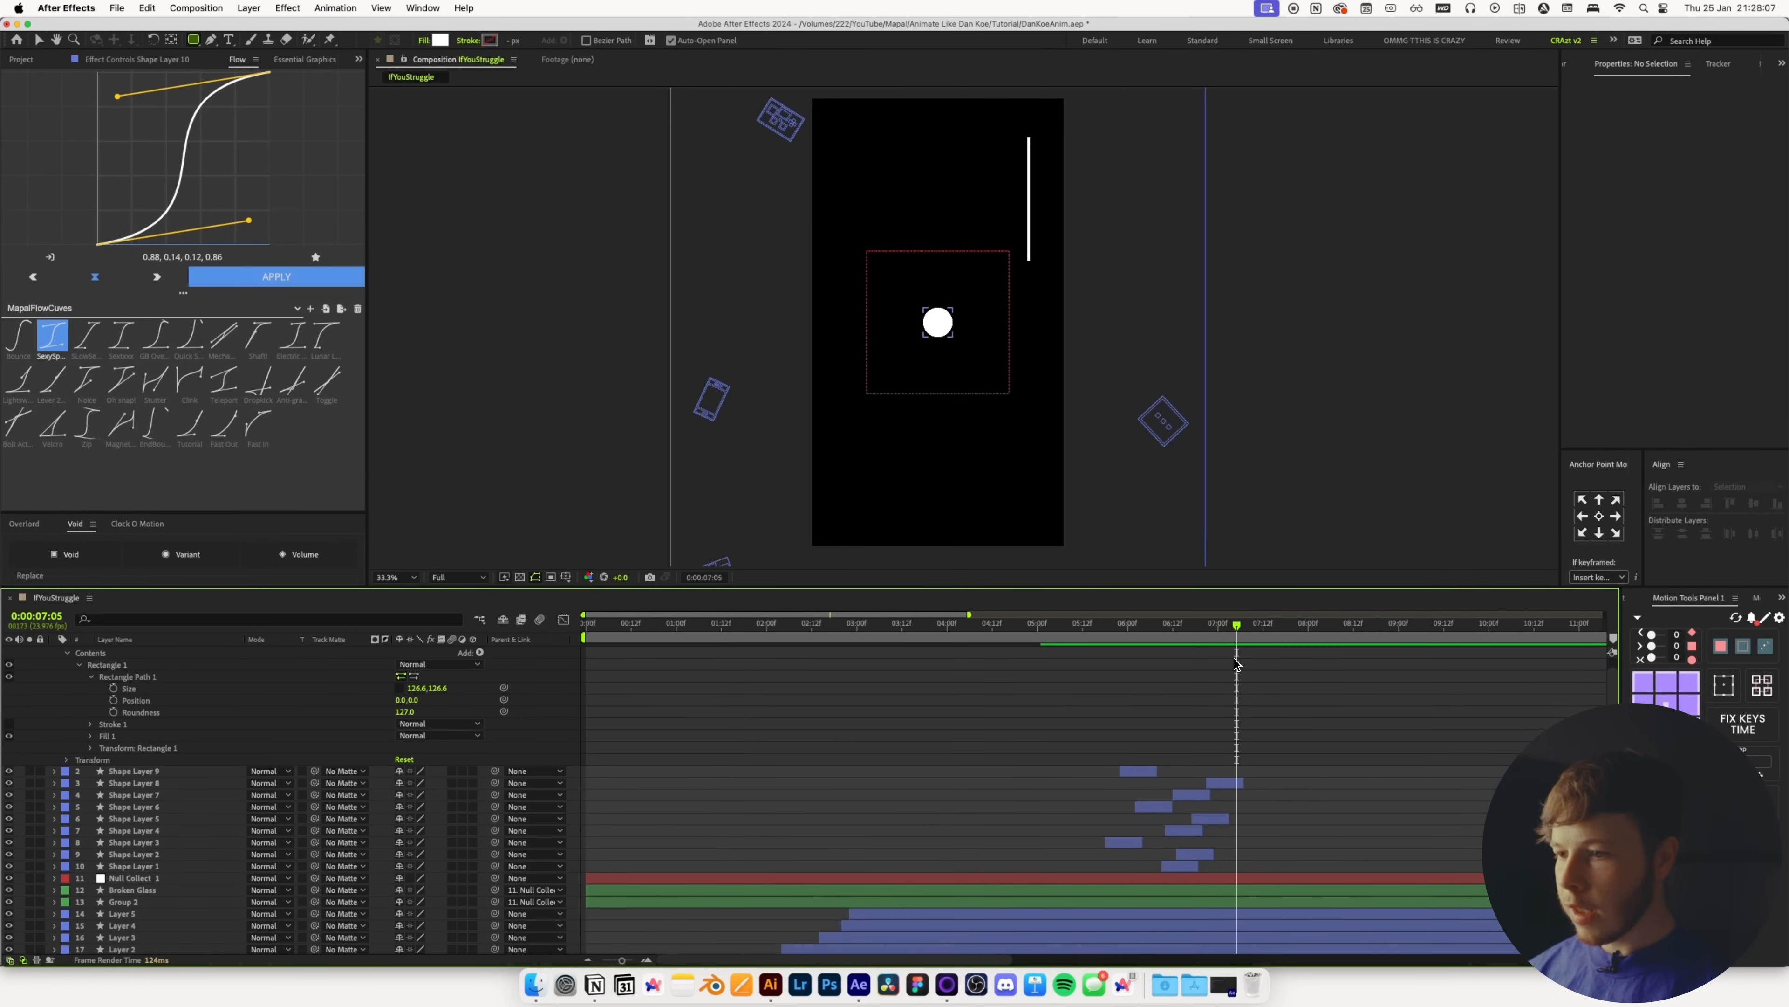
{"action": "scroll", "coordinate": [937, 720], "scroll_direction": "up", "scroll_amount": 1}
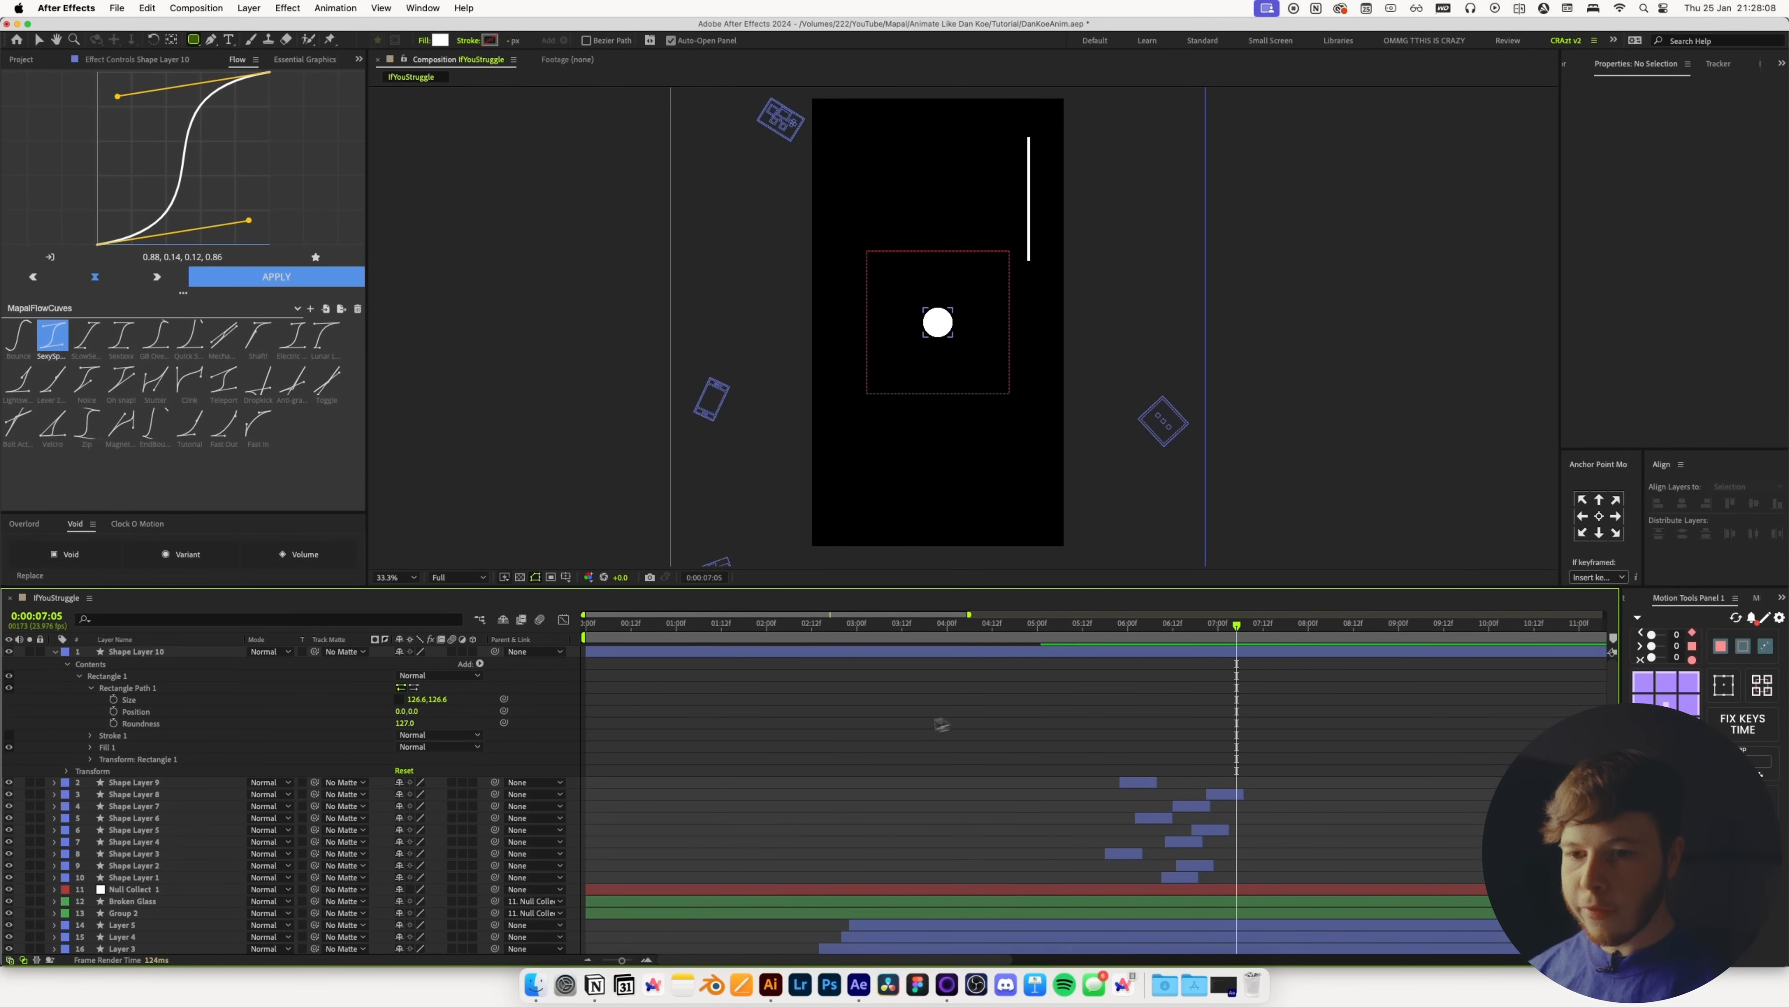
At 0:00:07:05, keyframe the new ball's Size at 98.6 × 252.6 and its Position above the frame at 540, -636
{"action": "left_click", "coordinate": [159, 652]}
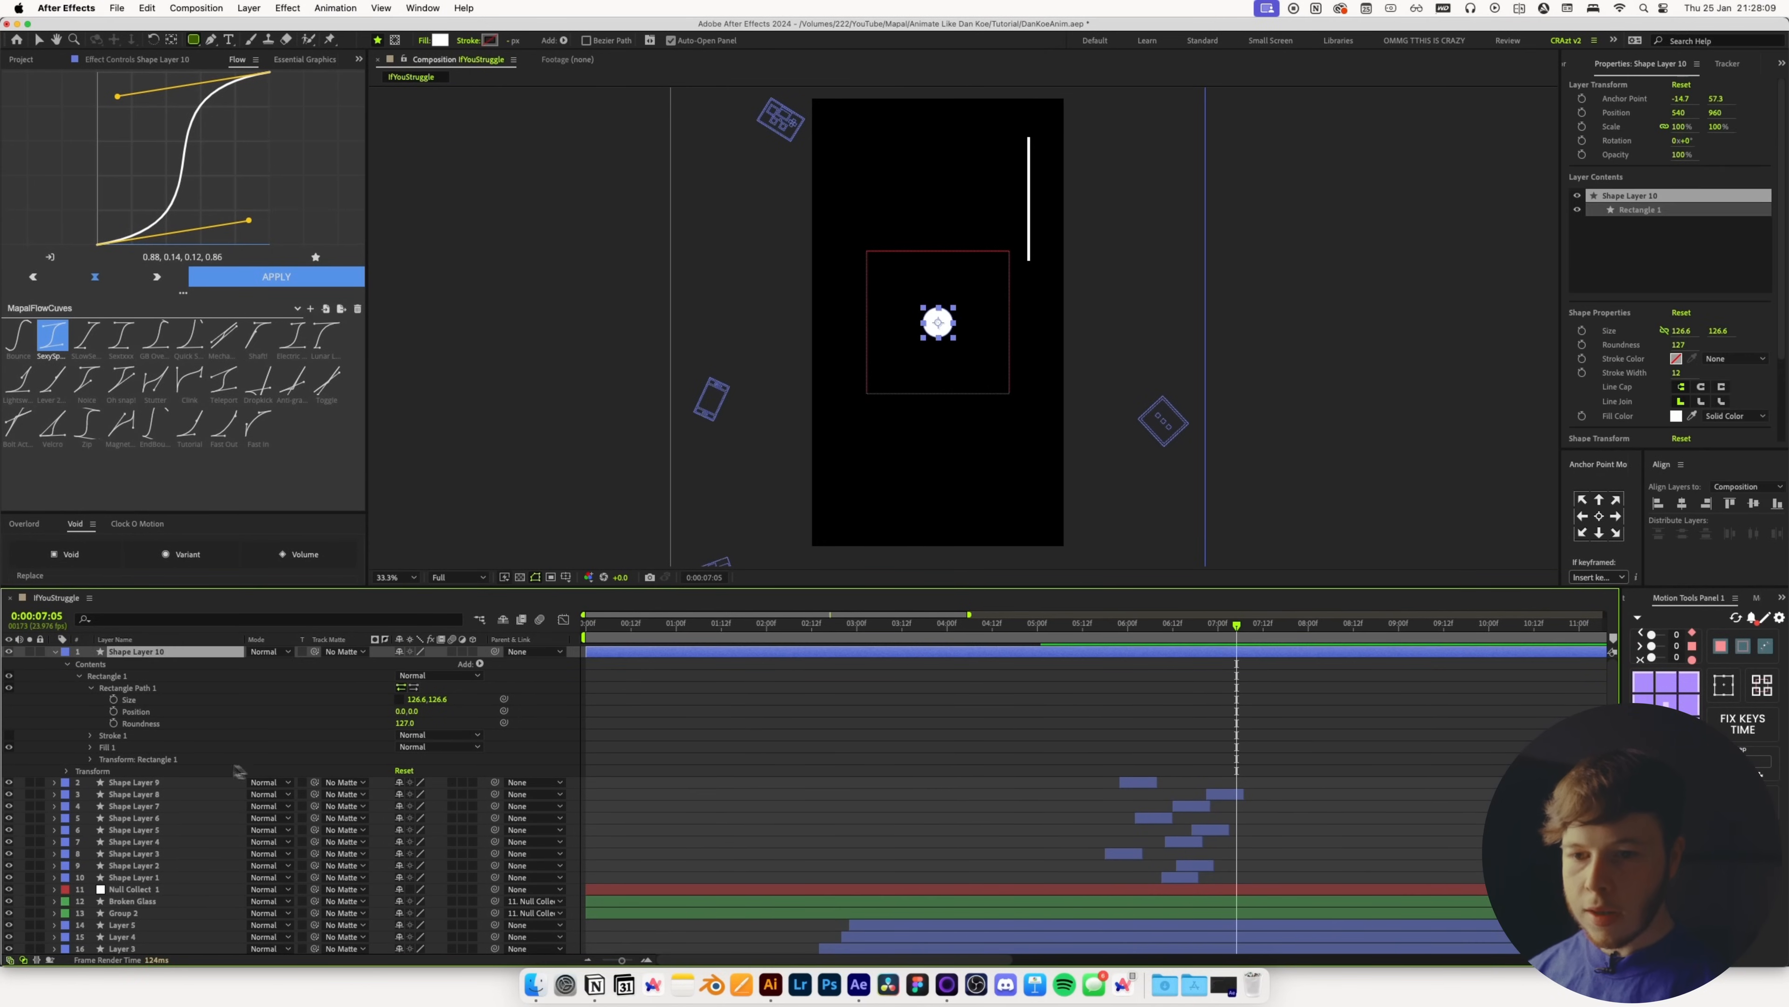
{"action": "left_click", "coordinate": [113, 700]}
{"action": "left_click", "coordinate": [113, 711]}
{"action": "left_click", "coordinate": [549, 684]}
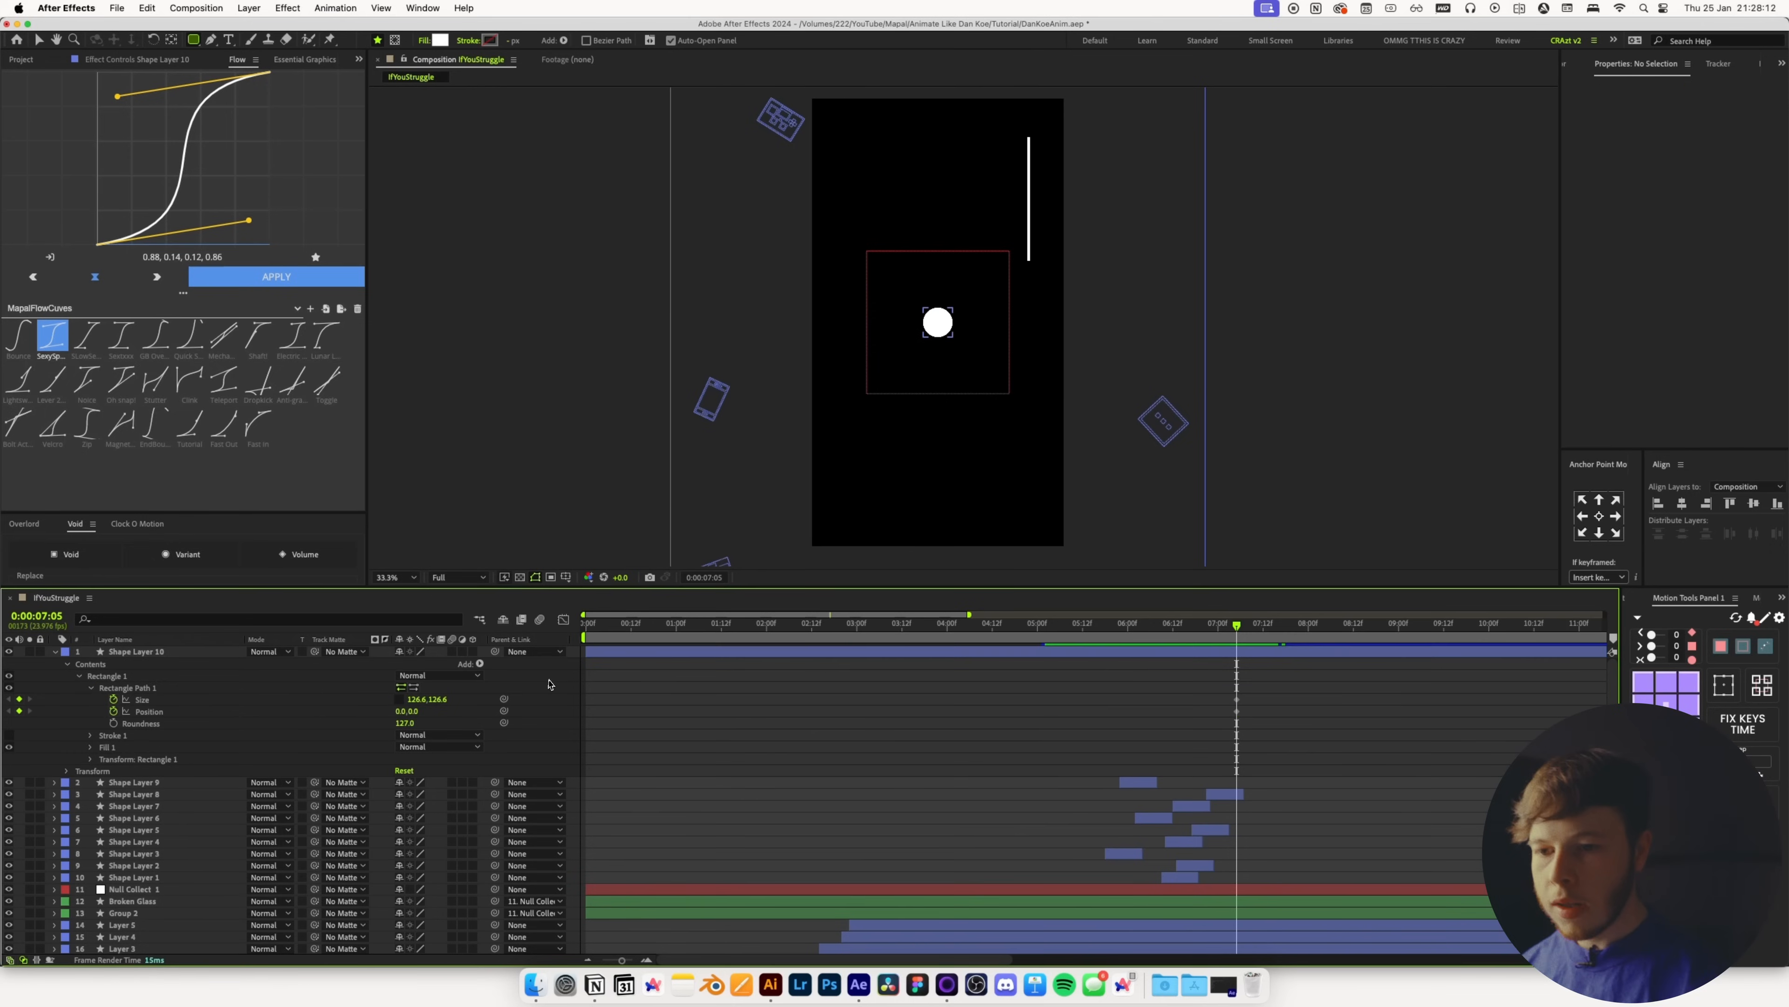
{"action": "left_click_drag", "start_coordinate": [437, 699], "coordinate": [527, 701]}
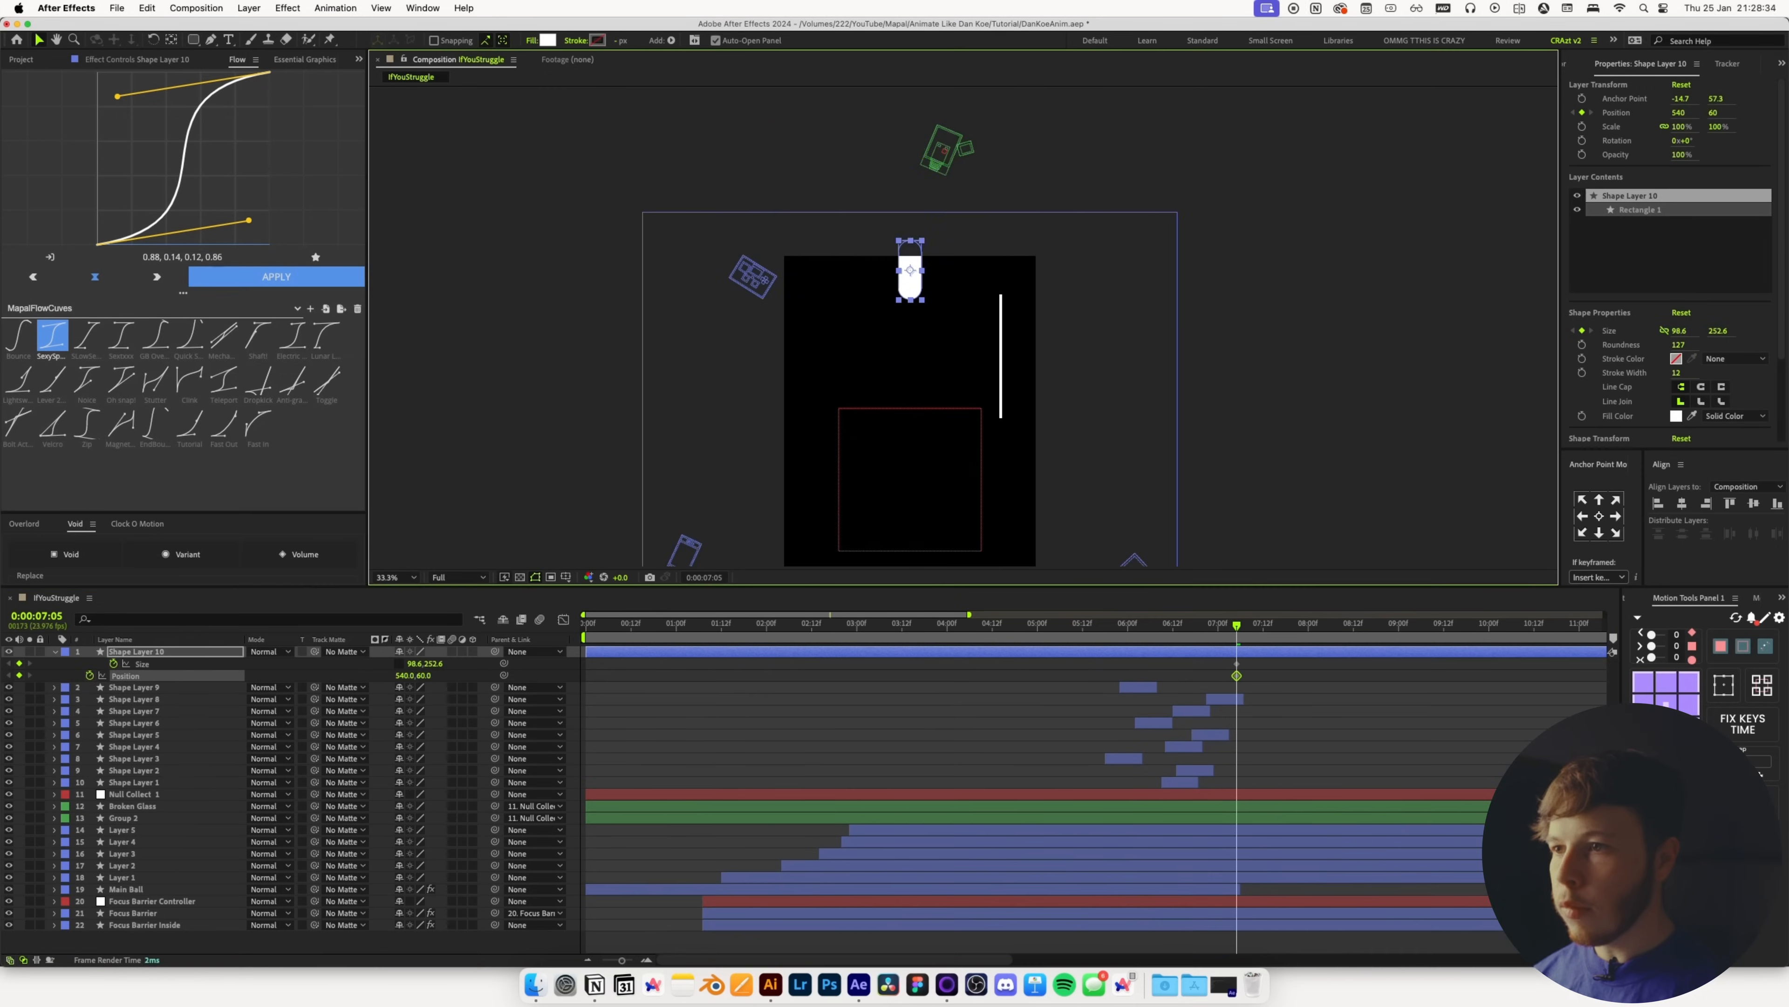
{"action": "left_click_drag", "start_coordinate": [916, 292], "coordinate": [916, 157]}
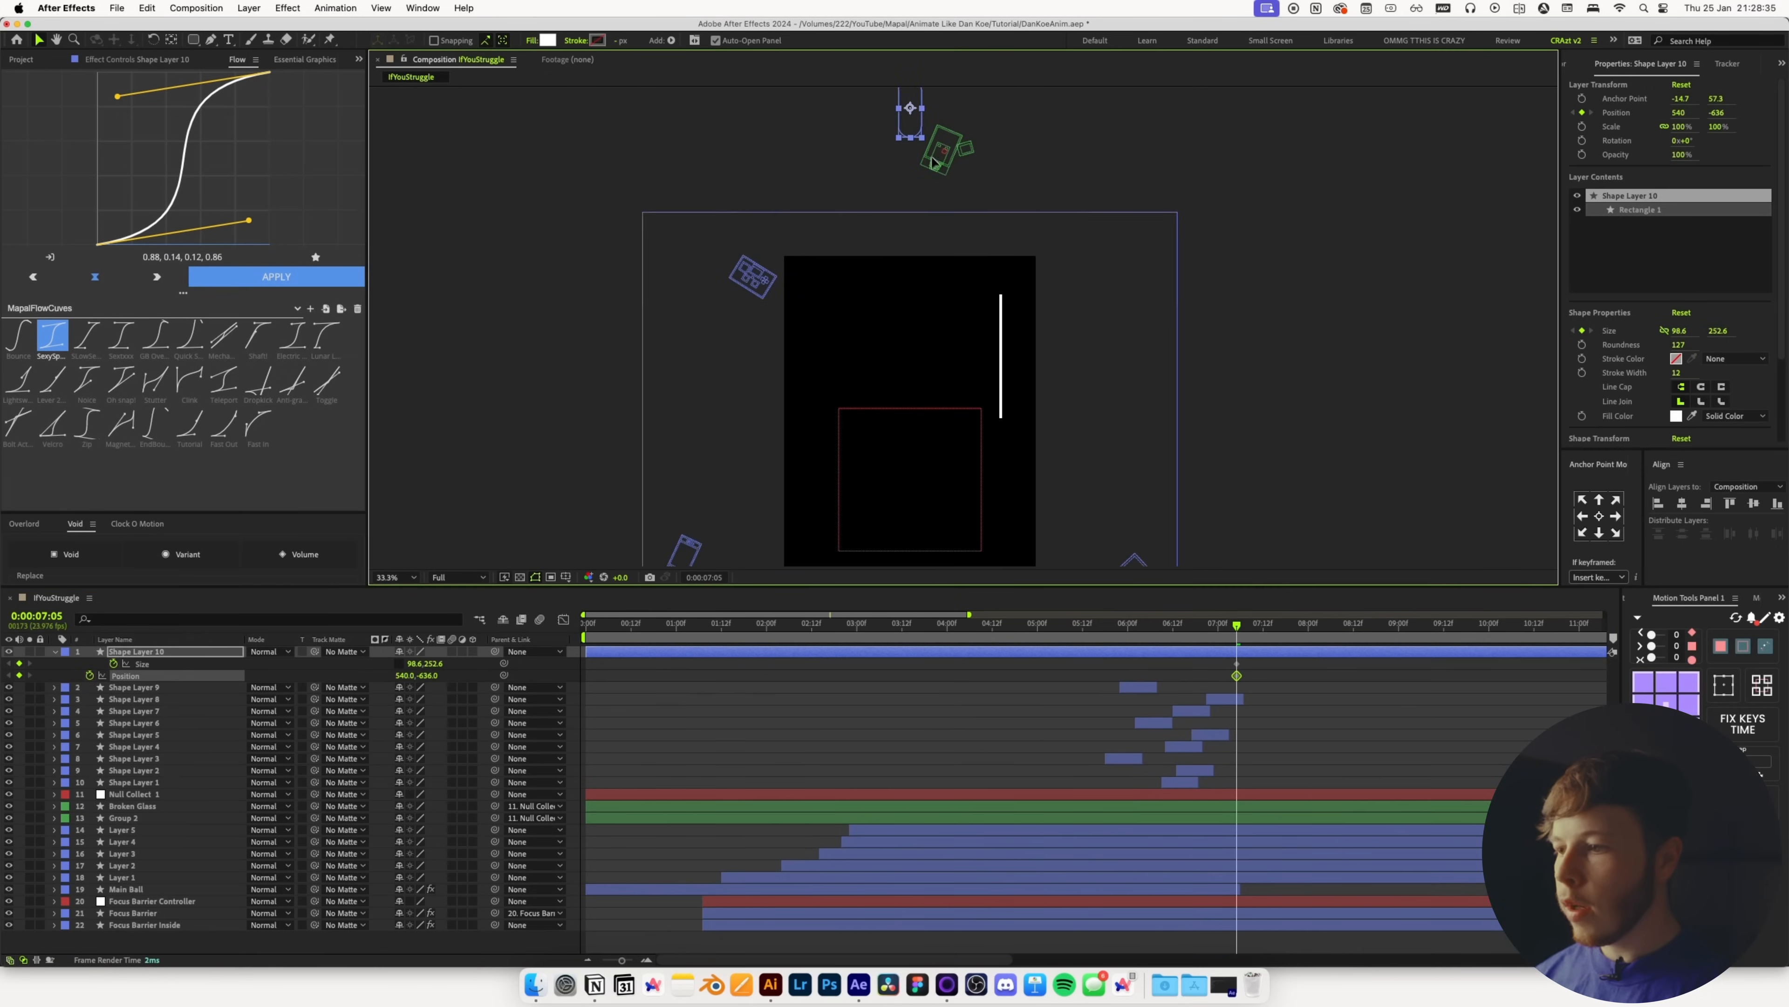
At 0:00:07:18, keyframe the new ball's Position at 540, 960 and its Size at 100 × 250
{"action": "left_click_drag", "start_coordinate": [1238, 627], "coordinate": [1286, 626]}
{"action": "scroll", "coordinate": [946, 219], "scroll_direction": "down", "scroll_amount": 2}
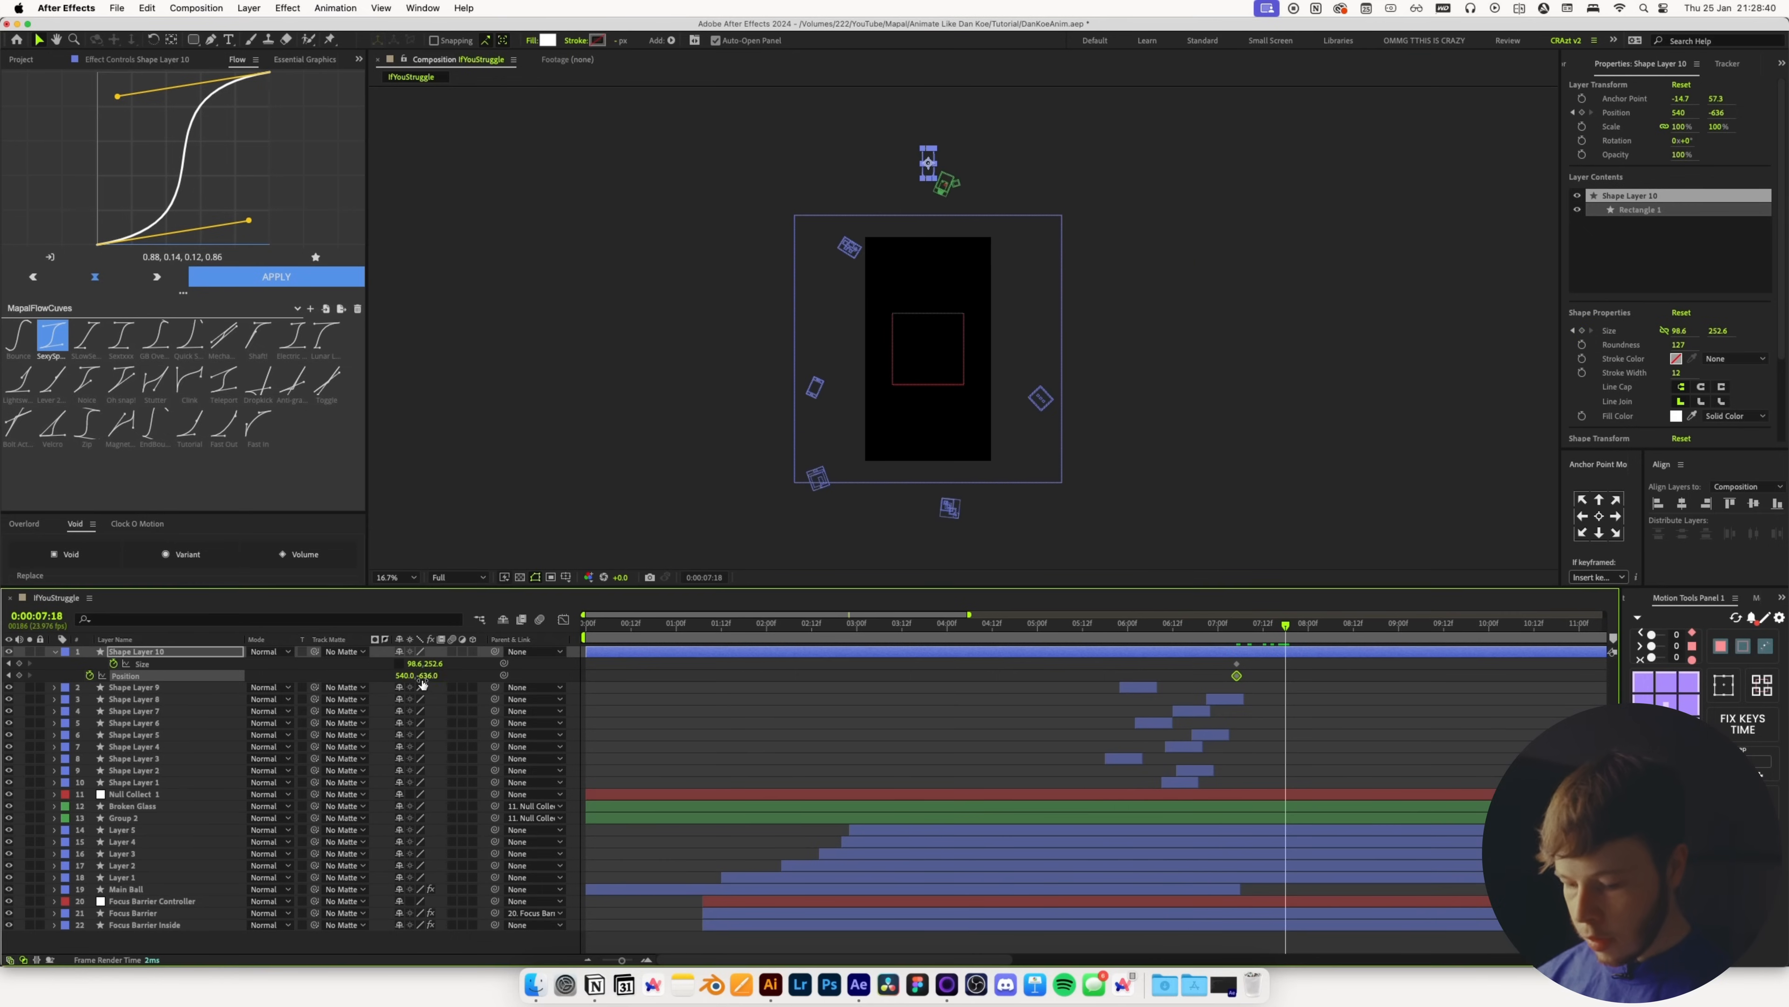
{"action": "key", "text": "Return"}
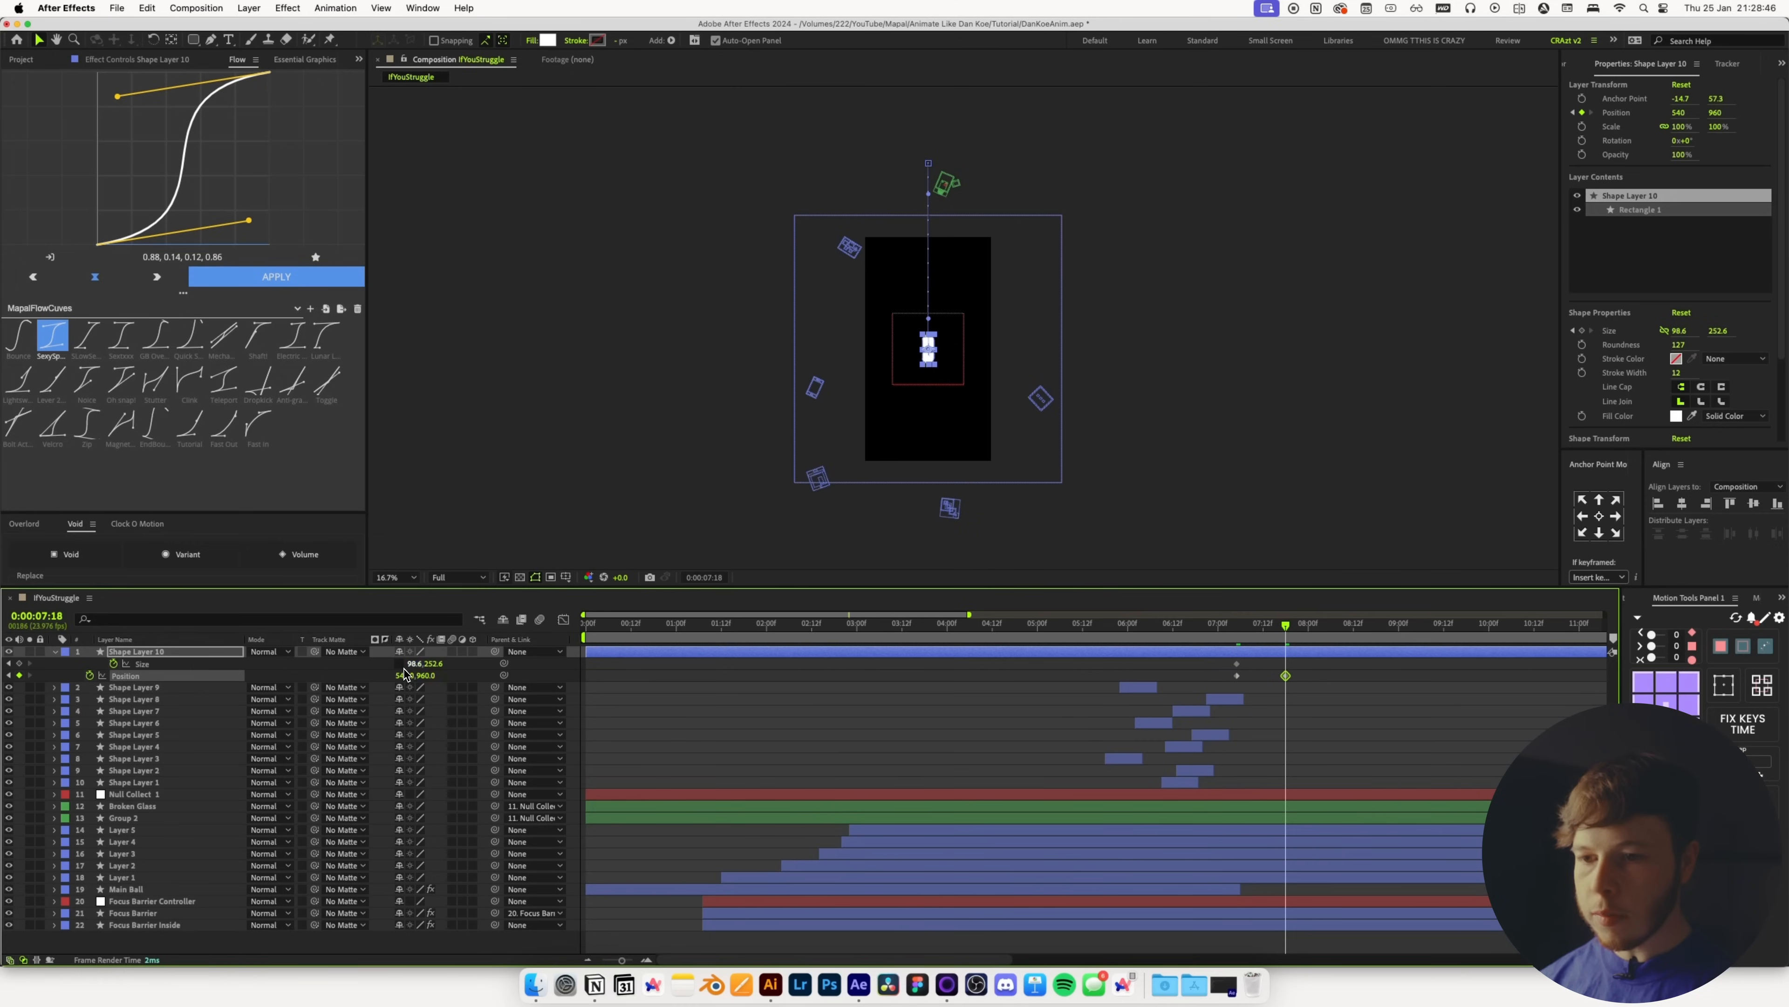
{"action": "key", "text": "Tab"}
{"action": "type", "text": "250"}
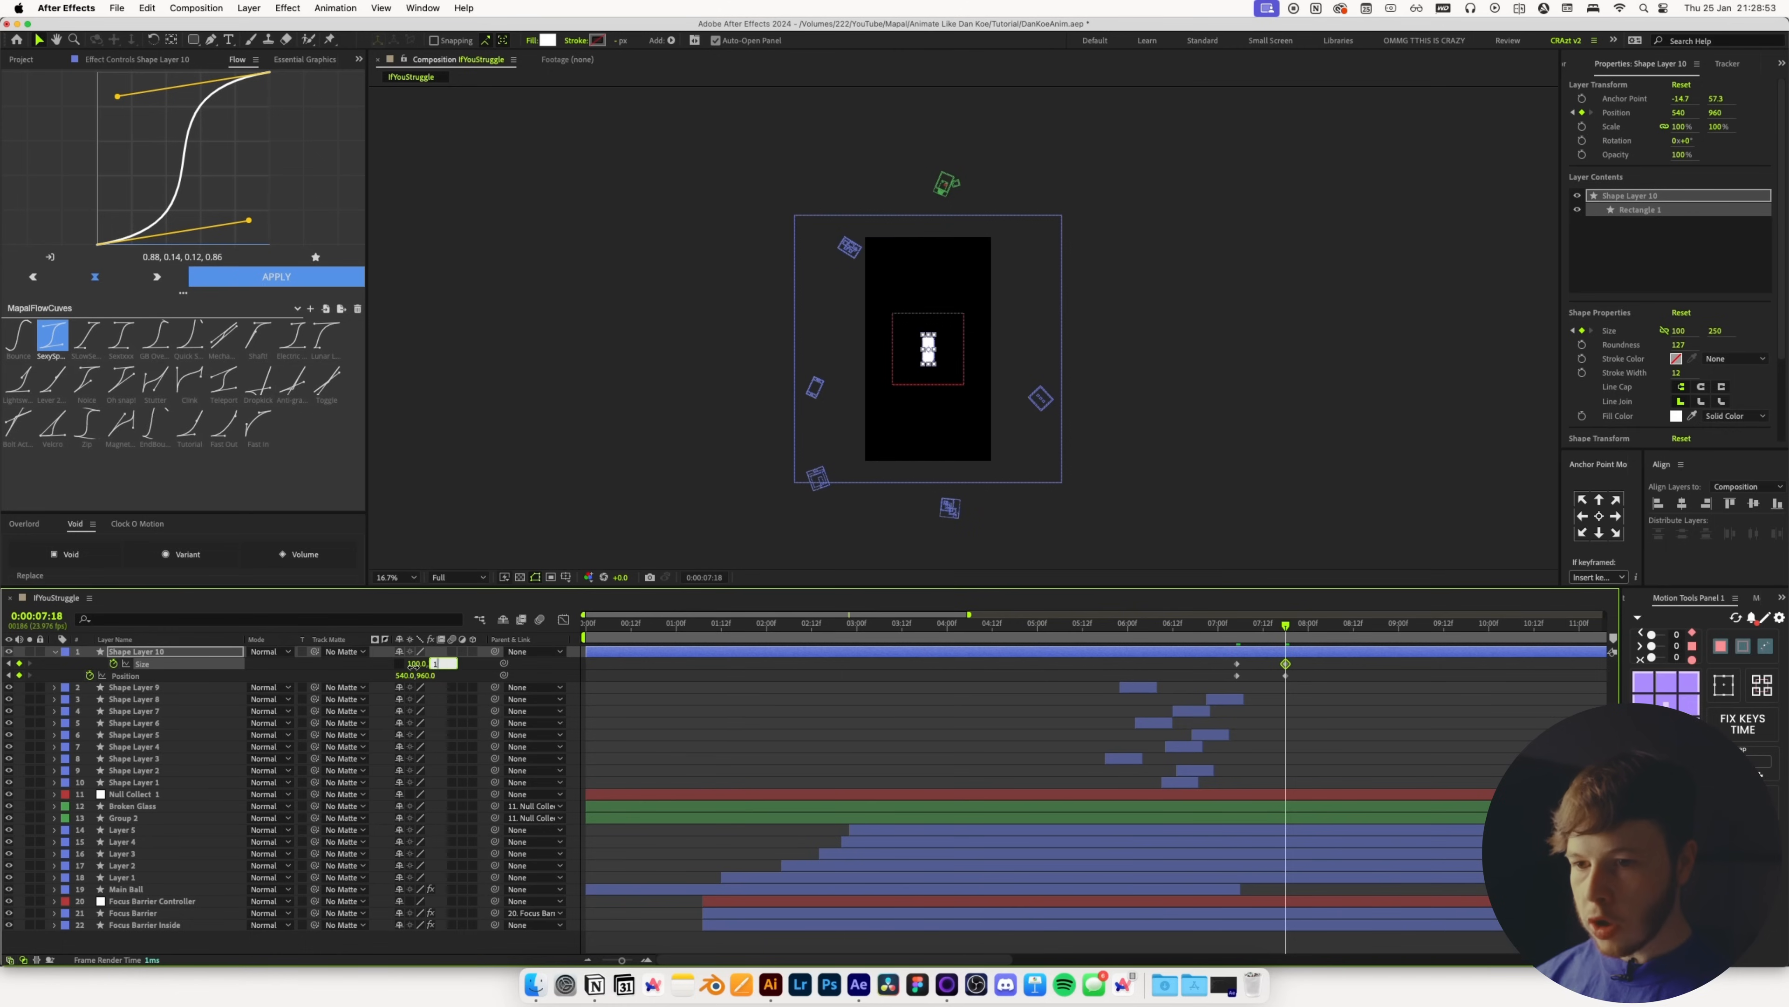
Set the ball's Size at 0:00:07:18 to 100 × 100 and apply the 0.88, 0.14, 0.12, 0.86 easing curve to its Size and Position keyframes
{"action": "left_click", "coordinate": [973, 727]}
{"action": "key", "text": "period"}
{"action": "left_click_drag", "start_coordinate": [1286, 626], "coordinate": [1205, 662]}
{"action": "left_click", "coordinate": [277, 277]}
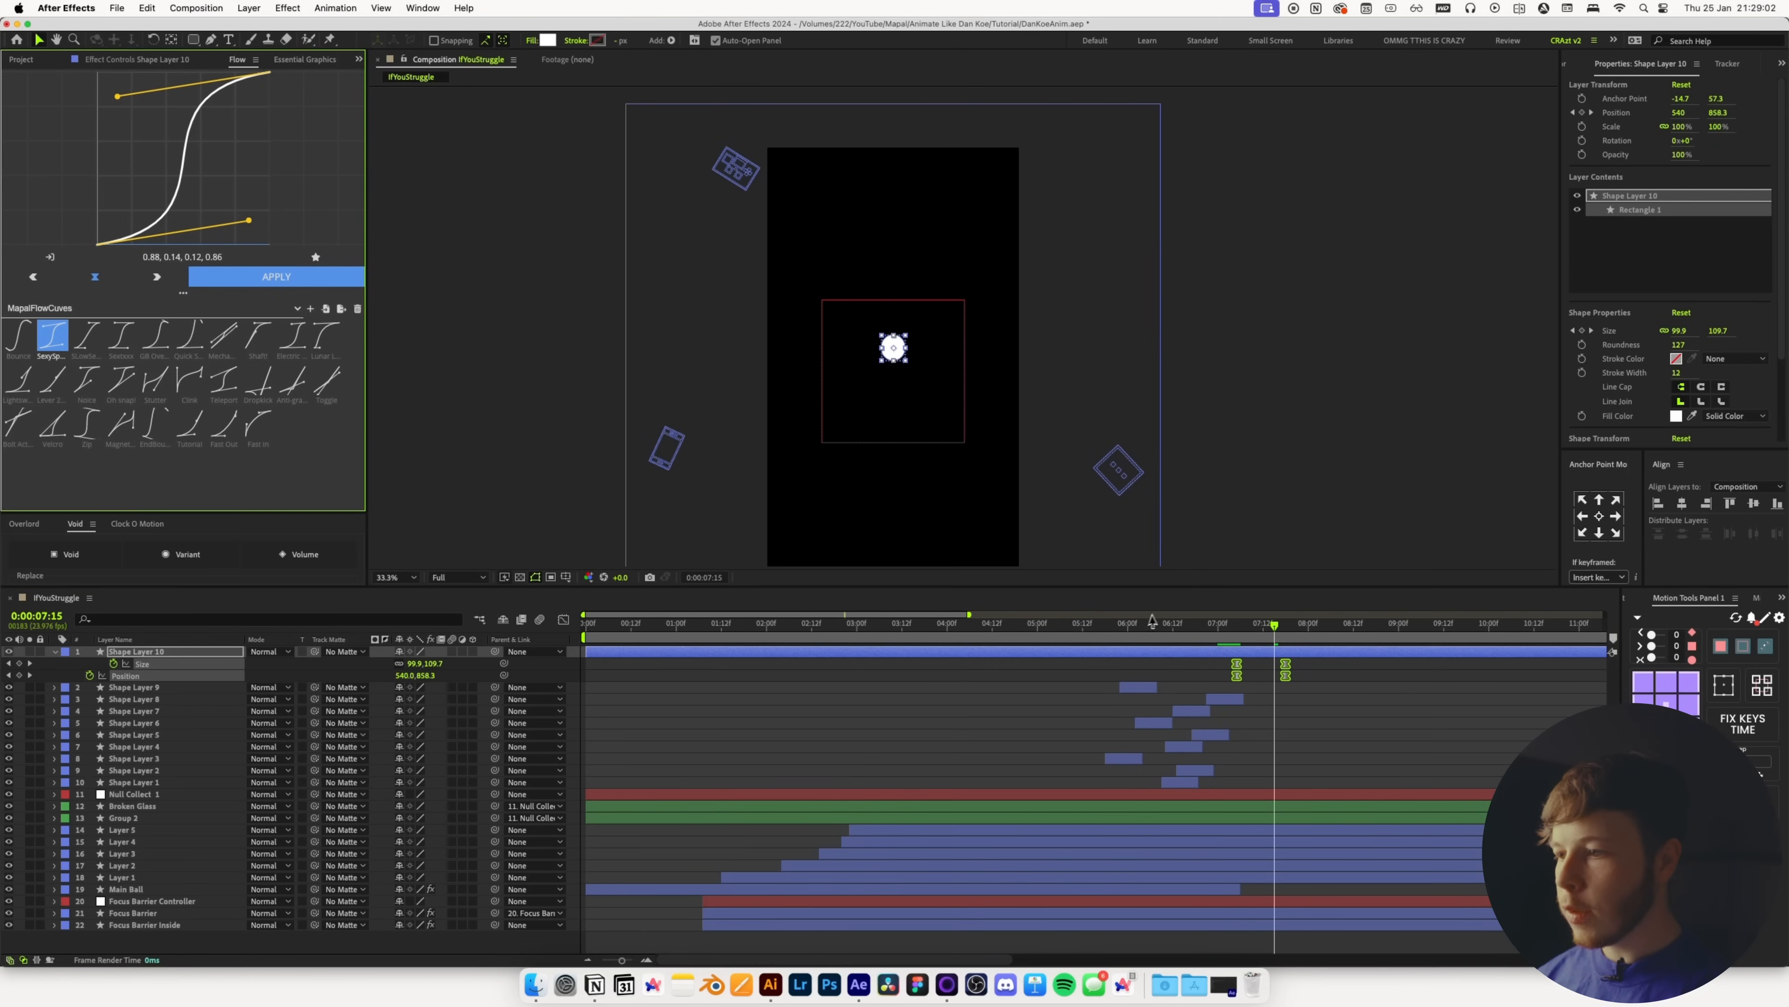
{"action": "left_click", "coordinate": [1199, 642]}
{"action": "key", "text": "space"}
{"action": "key", "text": "comma"}
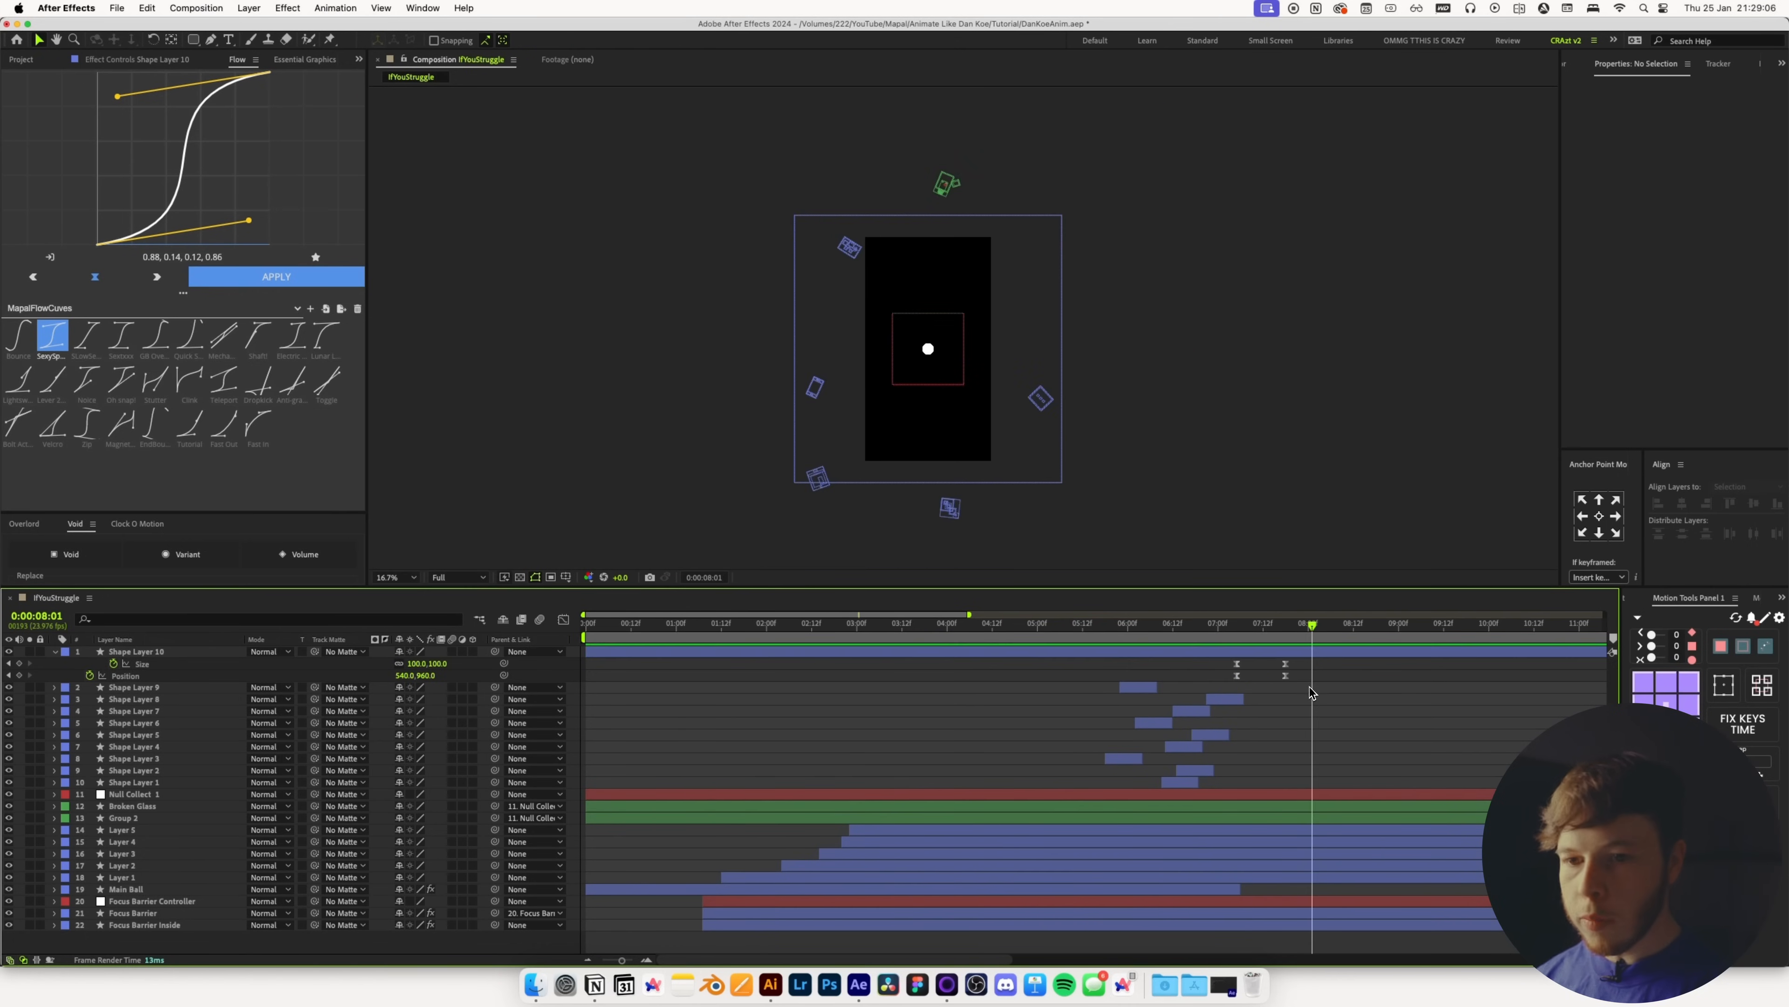
Stagger the new ball's keyframes so each Size keyframe falls slightly after the matching Position keyframe, and save the project
{"action": "left_click_drag", "start_coordinate": [1325, 669], "coordinate": [1240, 638]}
{"action": "key", "text": "space"}
{"action": "mouse_move", "coordinate": [1331, 702]}
{"action": "left_mouse_down"}
{"action": "mouse_move", "coordinate": [1278, 658]}
{"action": "mouse_move", "coordinate": [1318, 681]}
{"action": "mouse_move", "coordinate": [1234, 663]}
{"action": "mouse_move", "coordinate": [1248, 666]}
{"action": "left_mouse_up"}
{"action": "left_click", "coordinate": [1207, 631]}
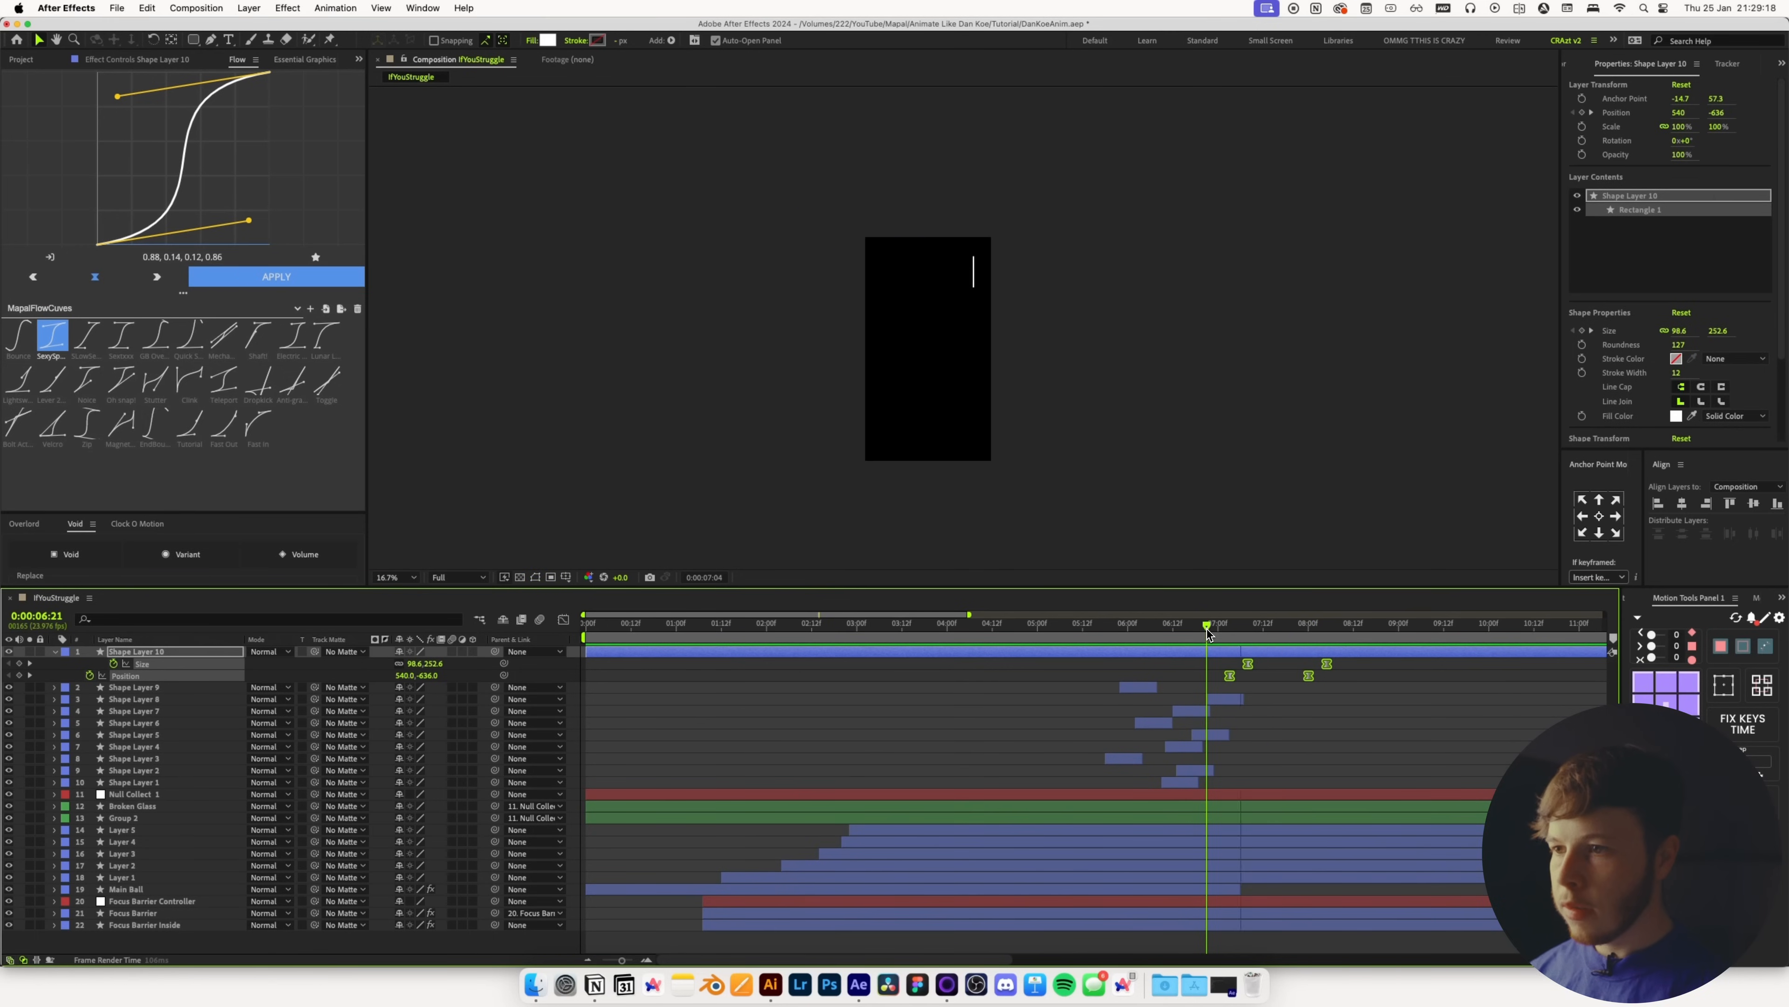
{"action": "left_click_drag", "start_coordinate": [1208, 631], "coordinate": [1327, 627]}
{"action": "left_click_drag", "start_coordinate": [1356, 699], "coordinate": [1285, 675]}
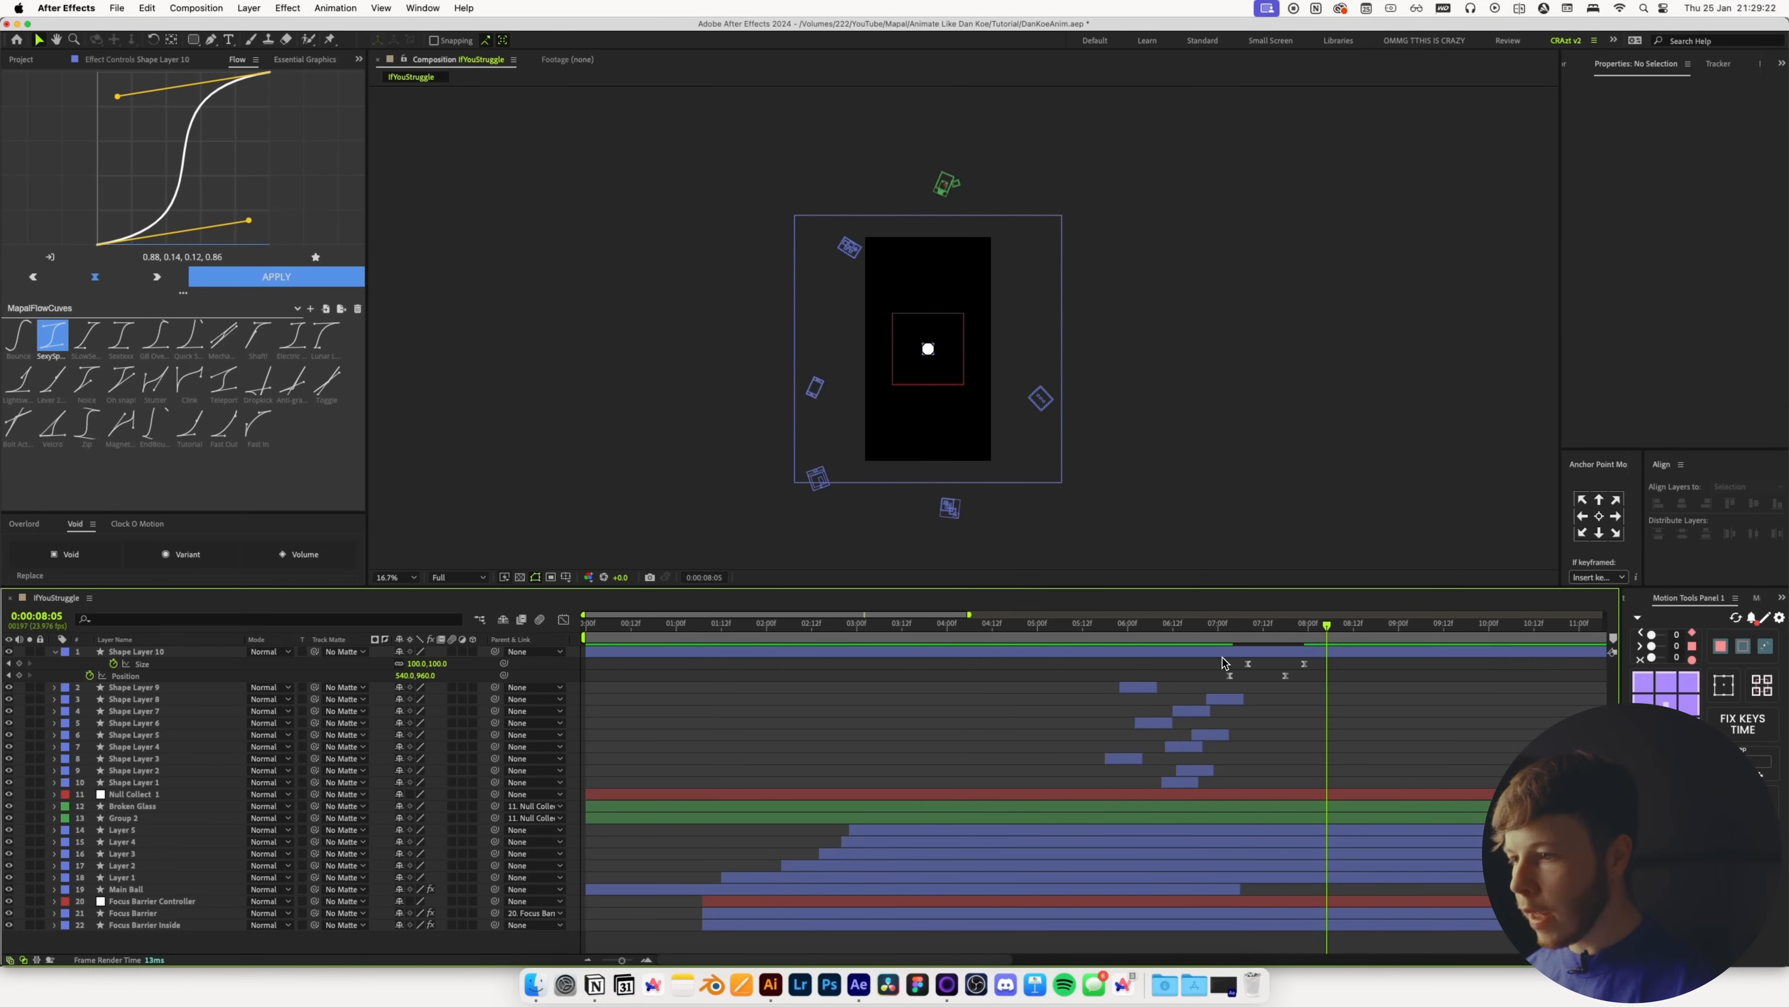
{"action": "key", "text": "super+s"}
Preview the drop and lower the ball's landing point, keeping its last Position keyframe at 540, 1114 at 0:00:07:19
{"action": "left_click", "coordinate": [1351, 722]}
{"action": "left_click_drag", "start_coordinate": [1298, 625], "coordinate": [1178, 626]}
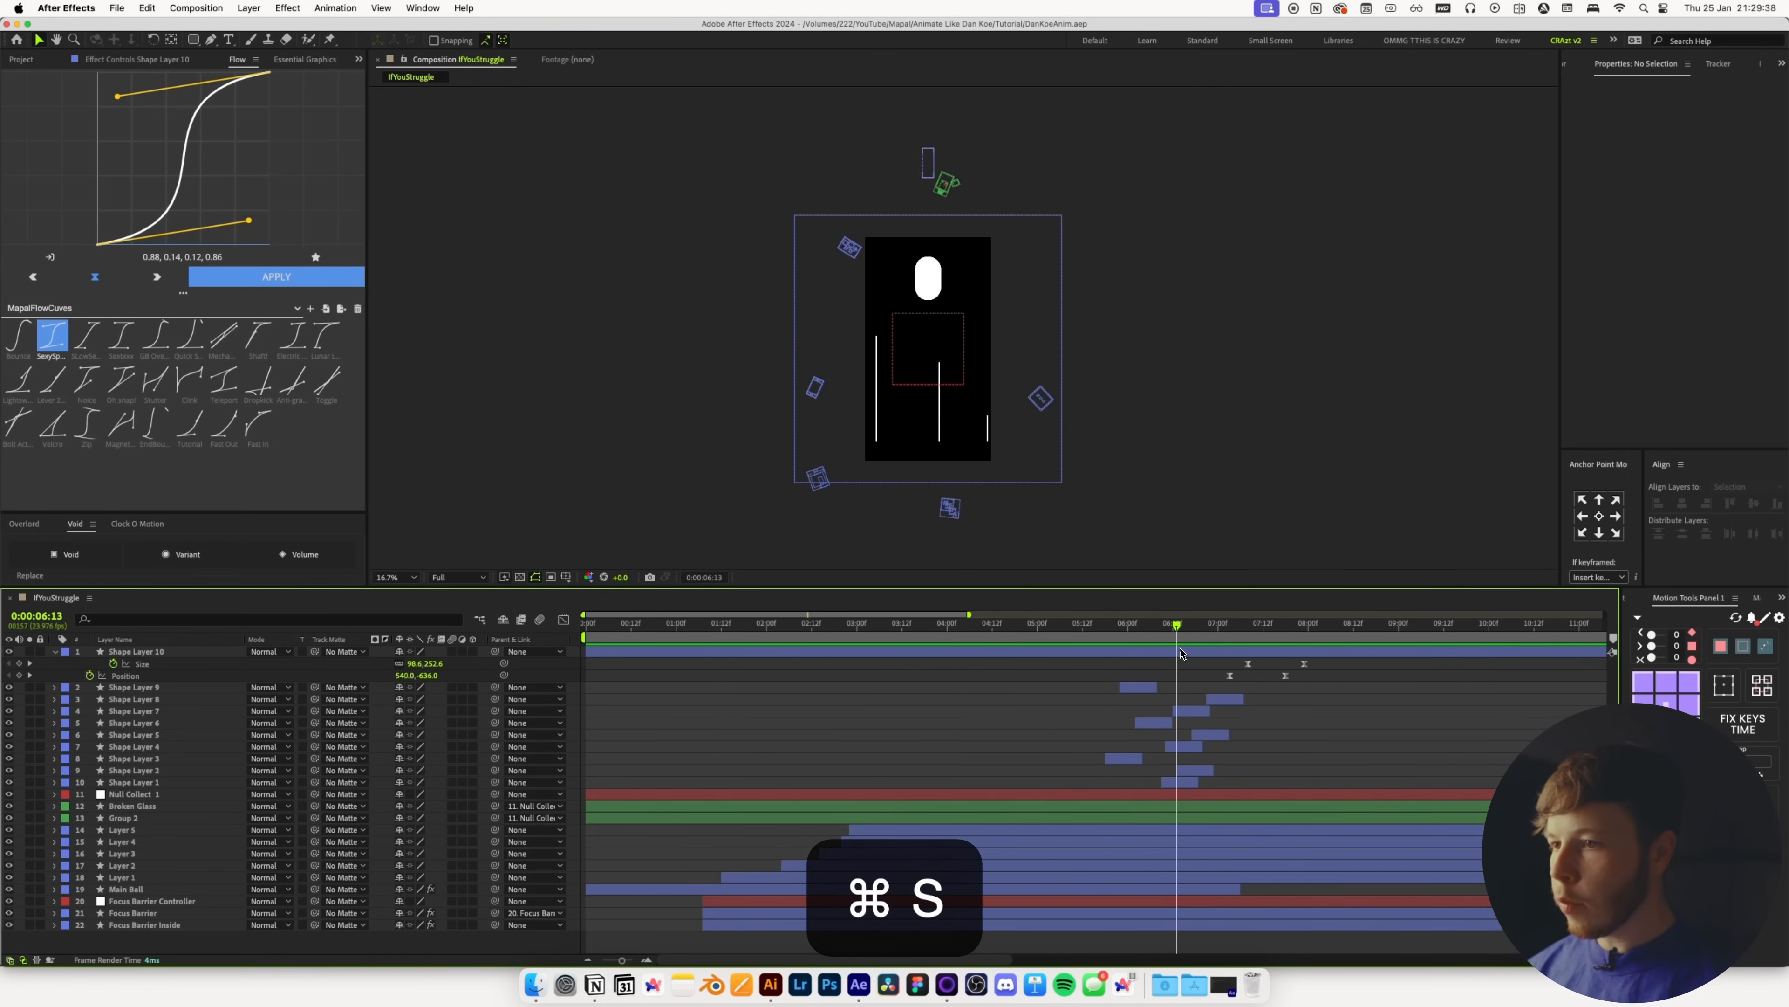
{"action": "key", "text": "space"}
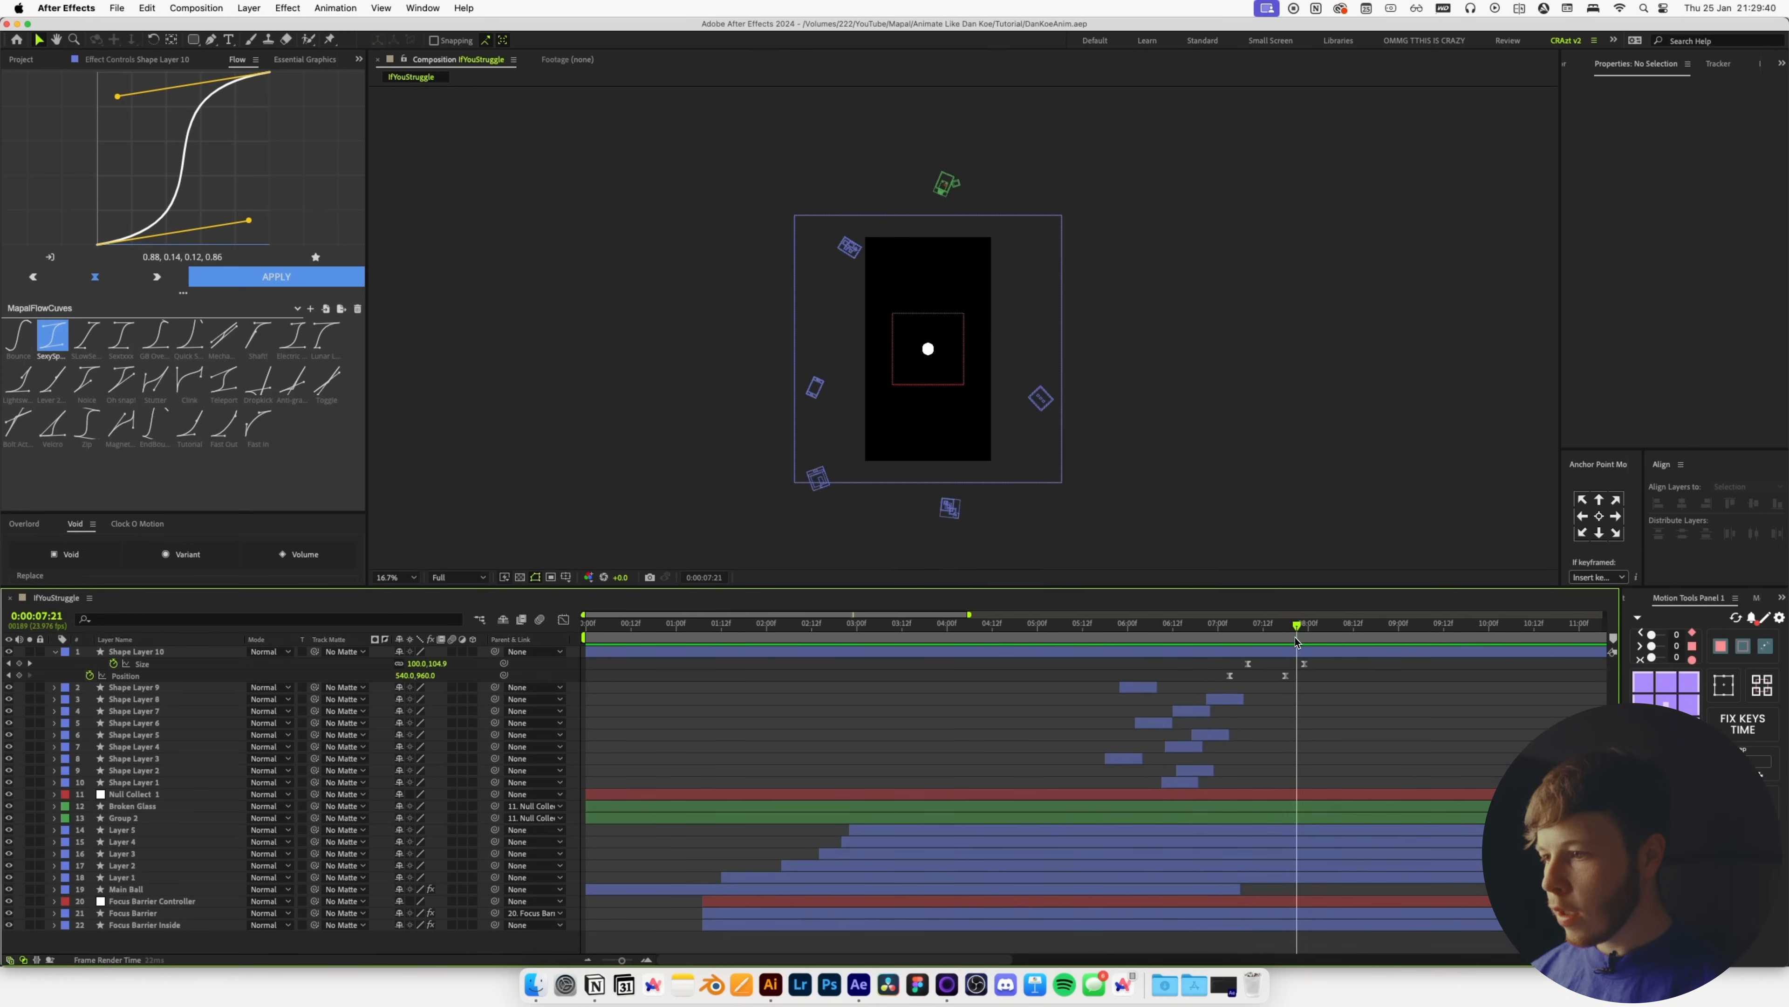
{"action": "left_click_drag", "start_coordinate": [421, 678], "coordinate": [505, 680]}
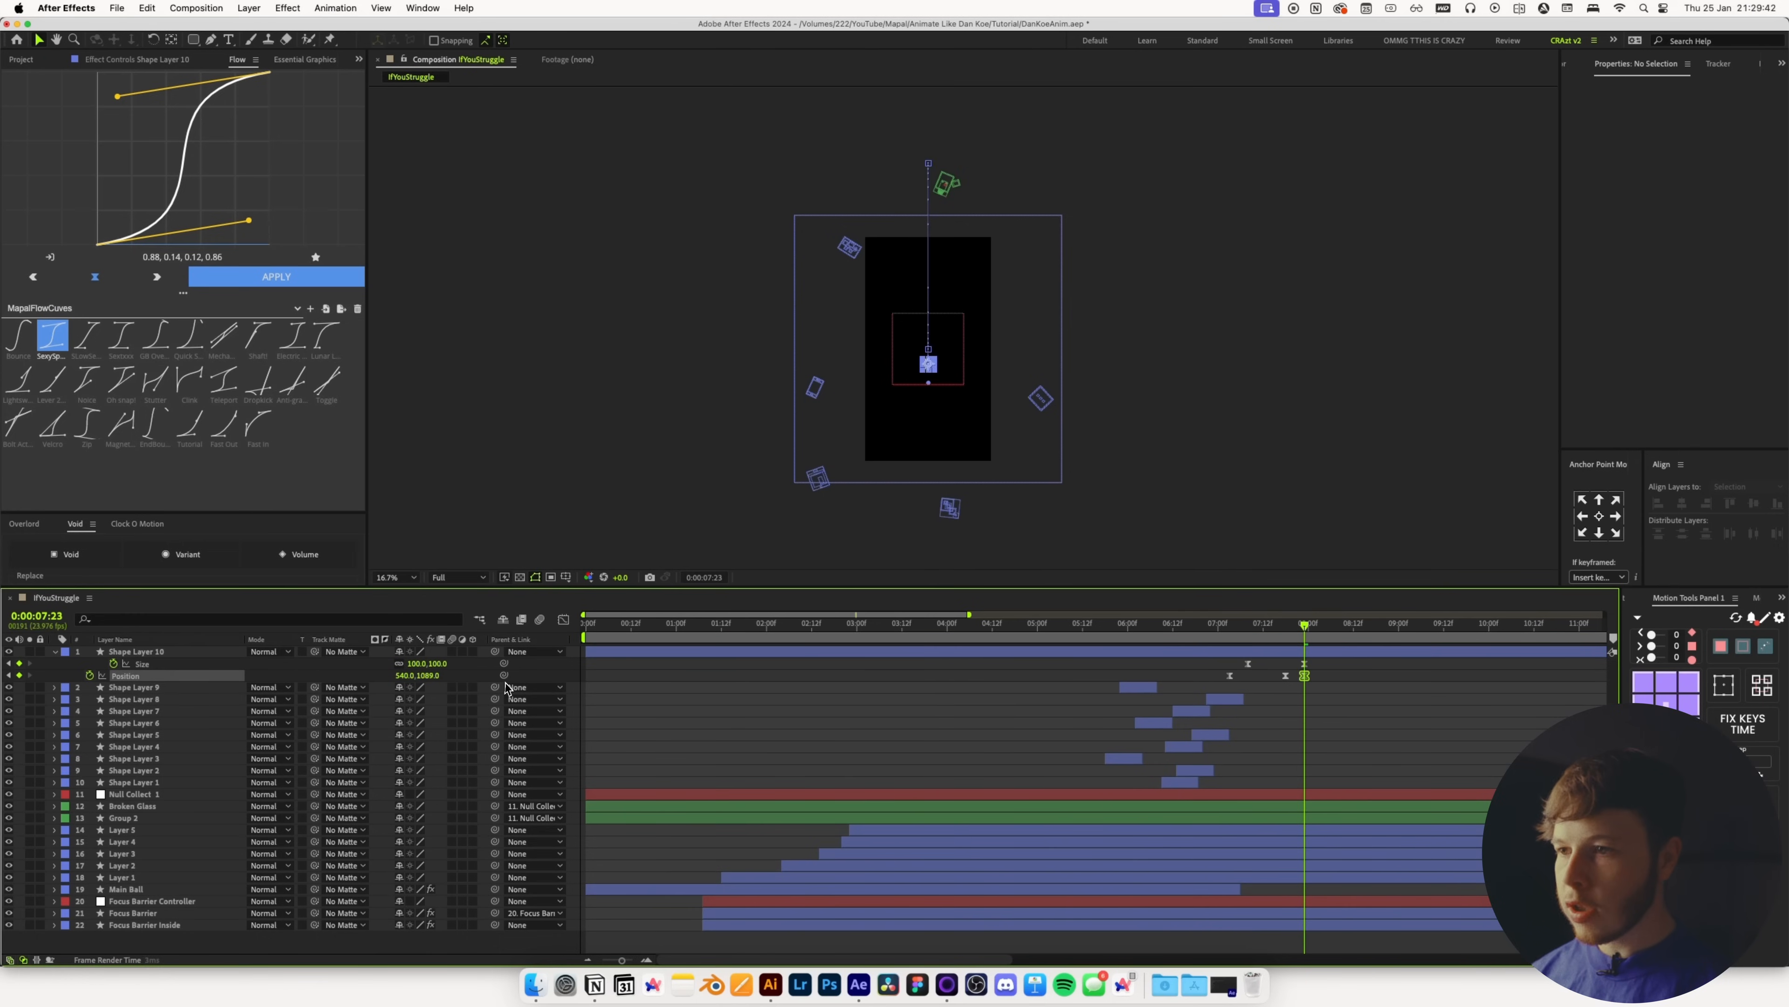
{"action": "left_click", "coordinate": [629, 752]}
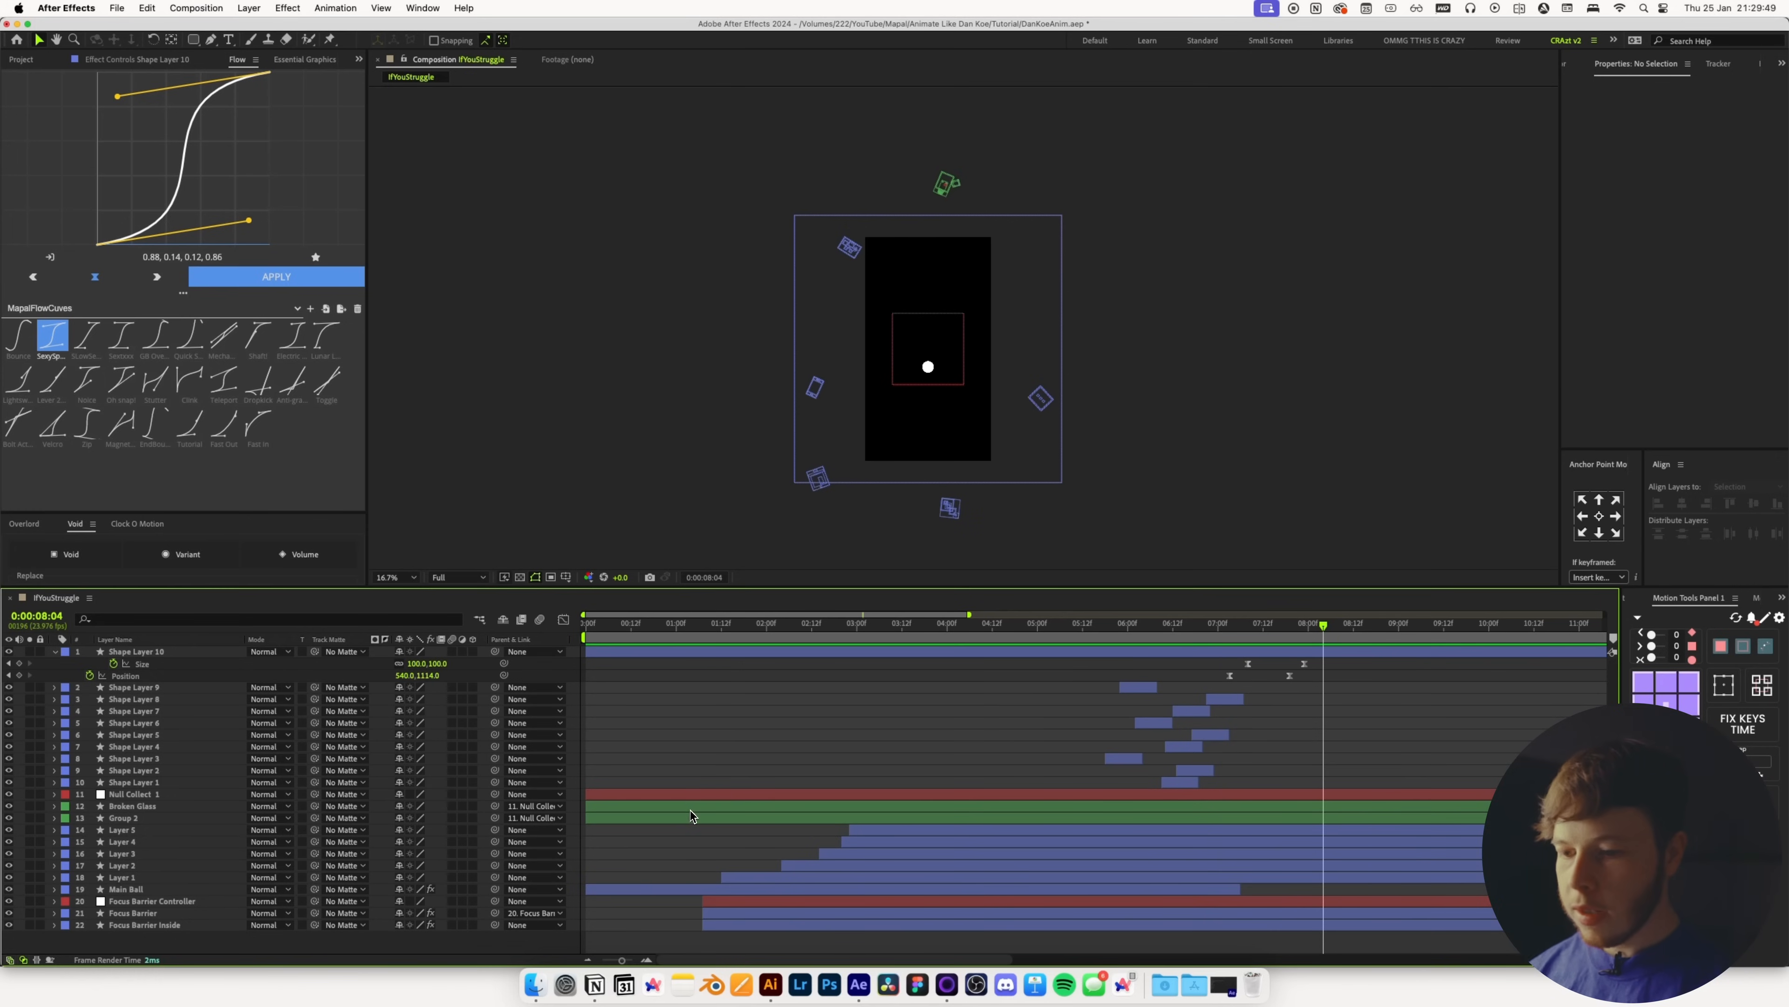
Copy the Position expression from the Main Ball layer and paste it onto the new ball's Position
{"action": "left_click", "coordinate": [54, 890]}
{"action": "left_click", "coordinate": [138, 891]}
{"action": "key", "text": "p"}
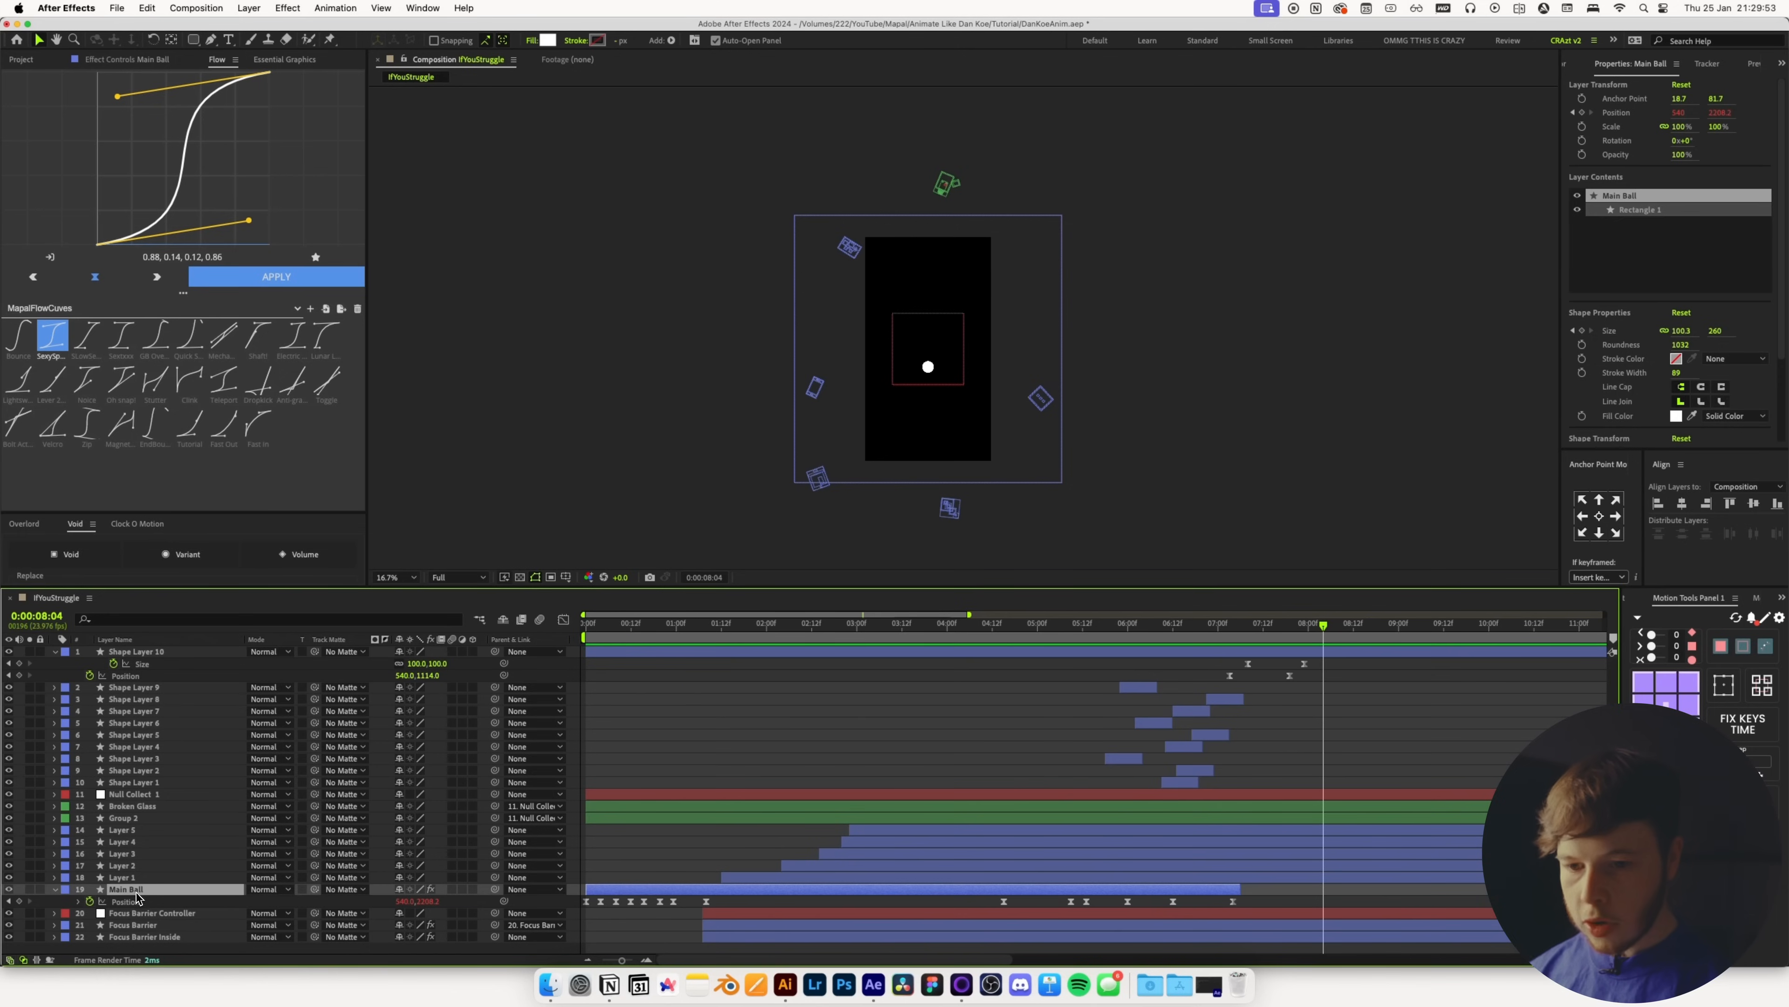
{"action": "right_click", "coordinate": [131, 911]}
{"action": "left_click", "coordinate": [145, 890]}
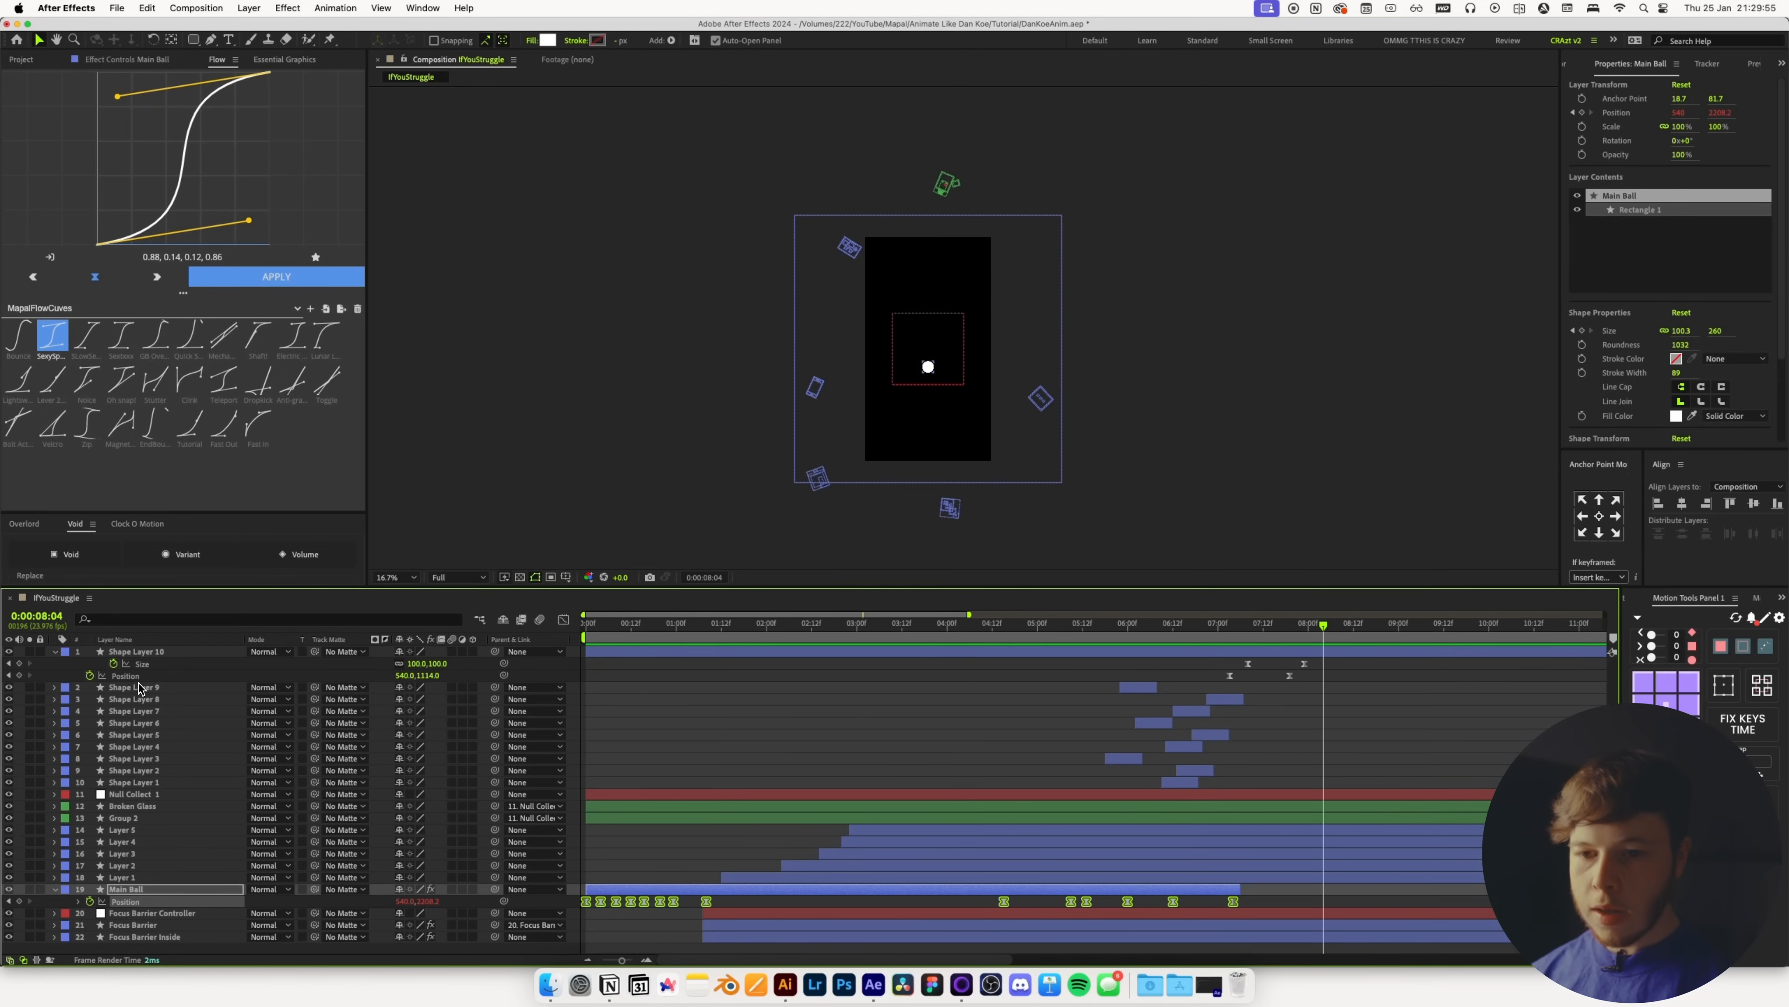
{"action": "left_click", "coordinate": [134, 676]}
{"action": "key", "text": "super+v"}
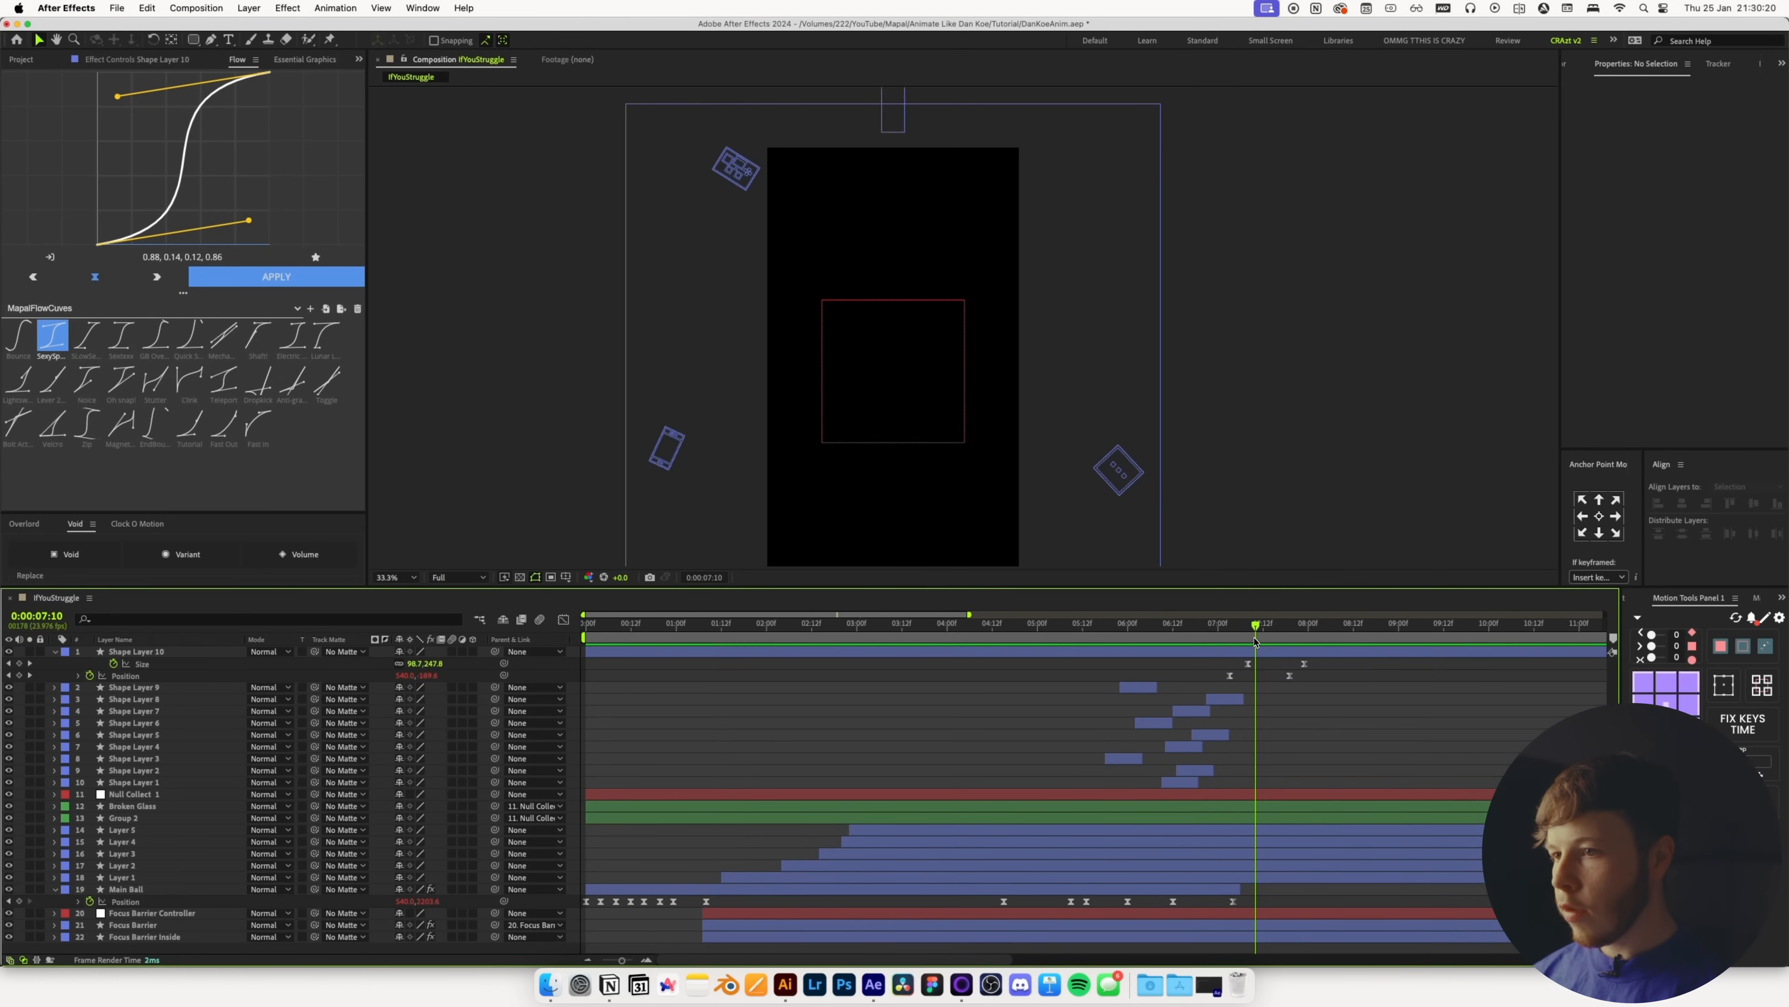
End the new ball's layer at 0:00:07:19 by splitting it and deleting the remainder, and save the project
{"action": "left_click_drag", "start_coordinate": [1251, 642], "coordinate": [1282, 642]}
{"action": "key", "text": "Page_Down"}
{"action": "key", "text": "Page_Down"}
{"action": "key", "text": "super+shift+d"}
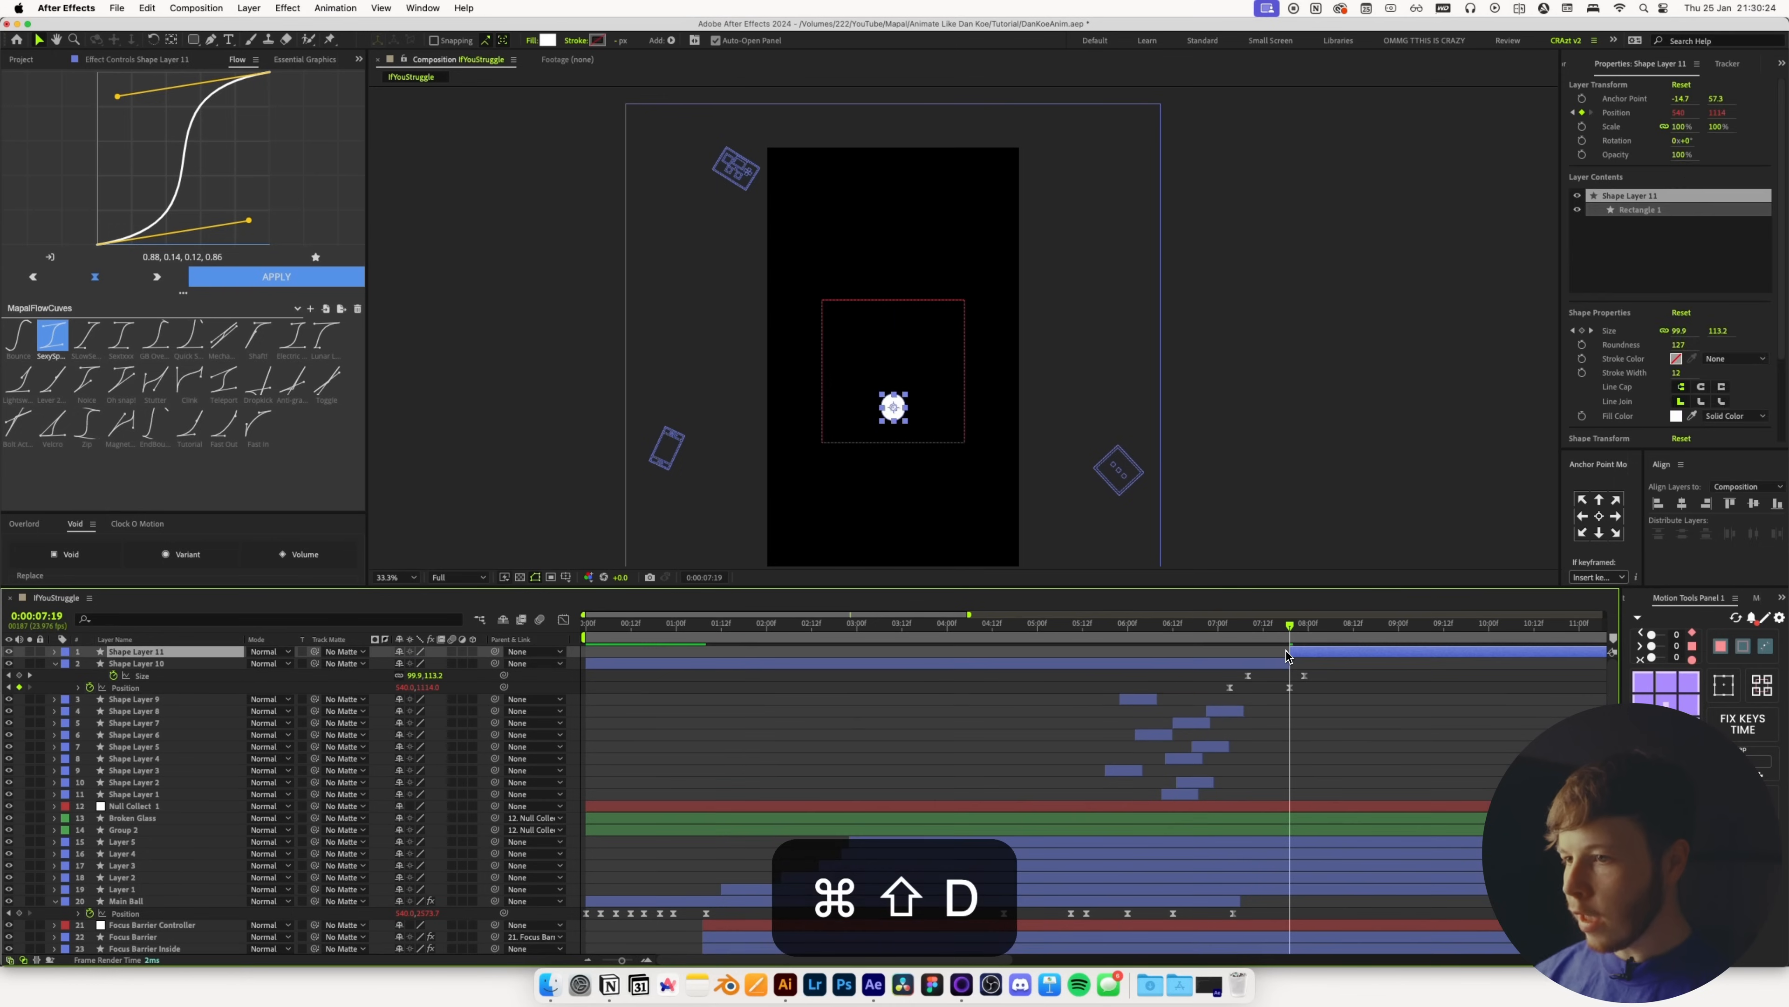
{"action": "key", "text": "Delete"}
{"action": "key", "text": "super+Tab"}
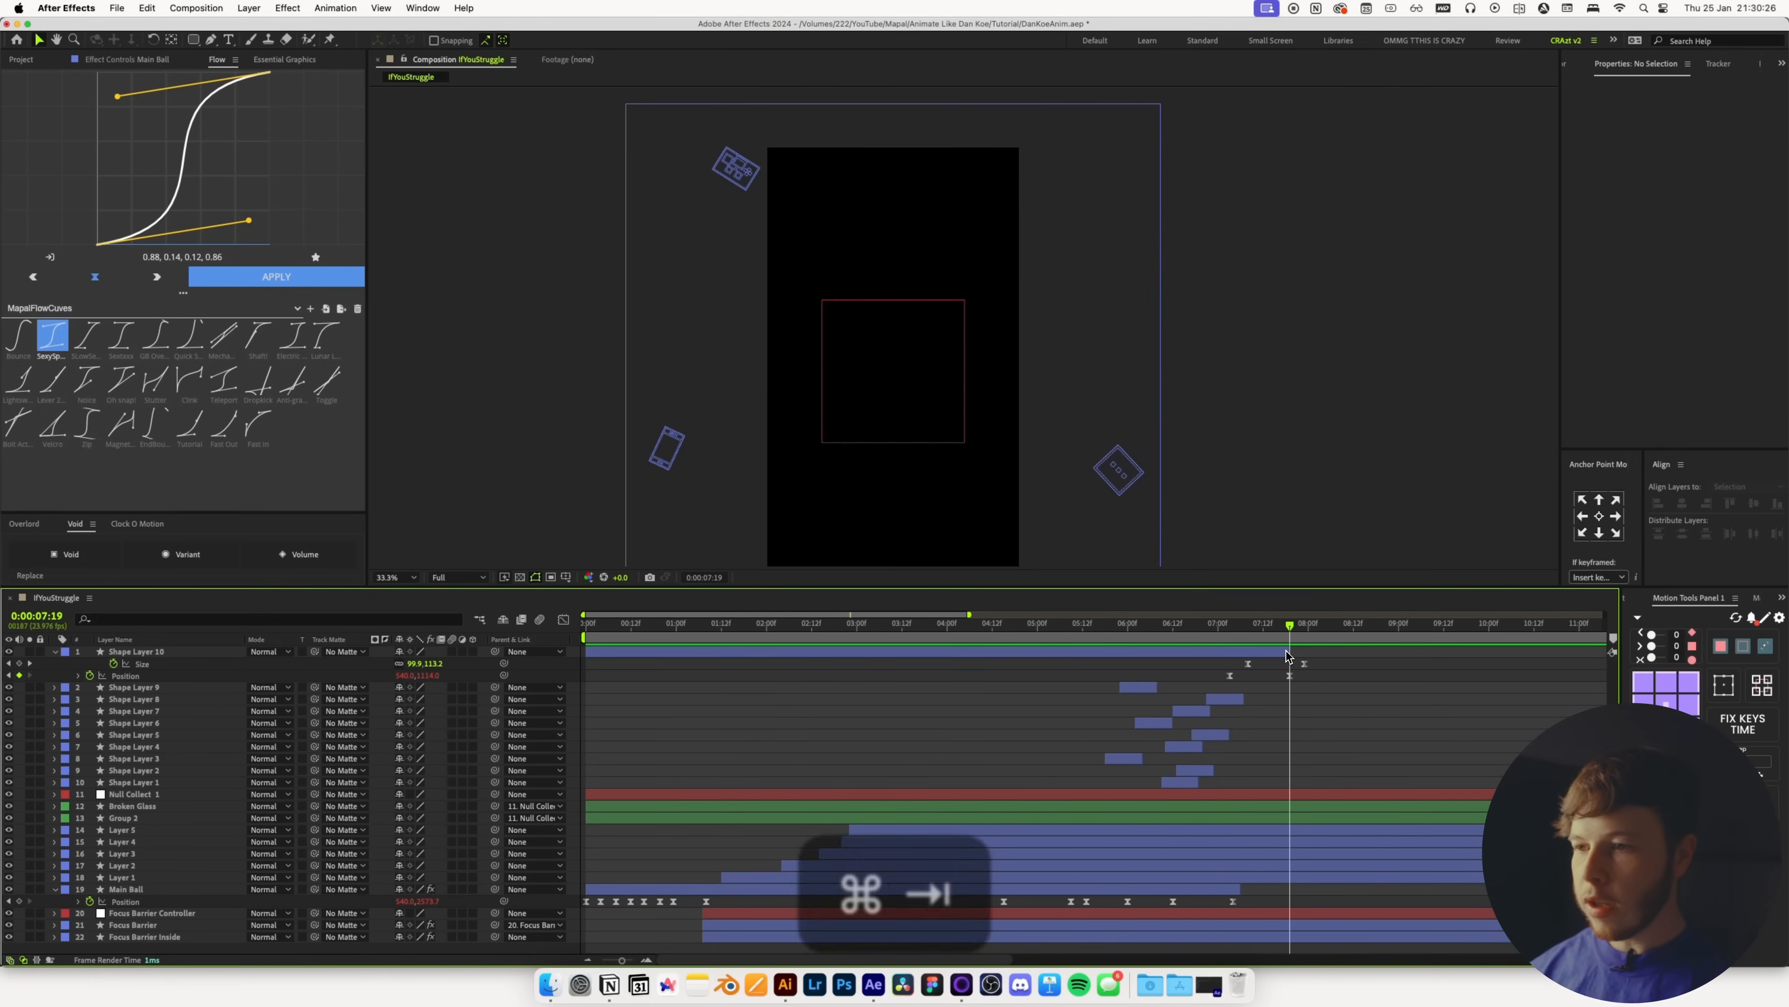
{"action": "left_click", "coordinate": [1392, 717]}
{"action": "key", "text": "super+s"}
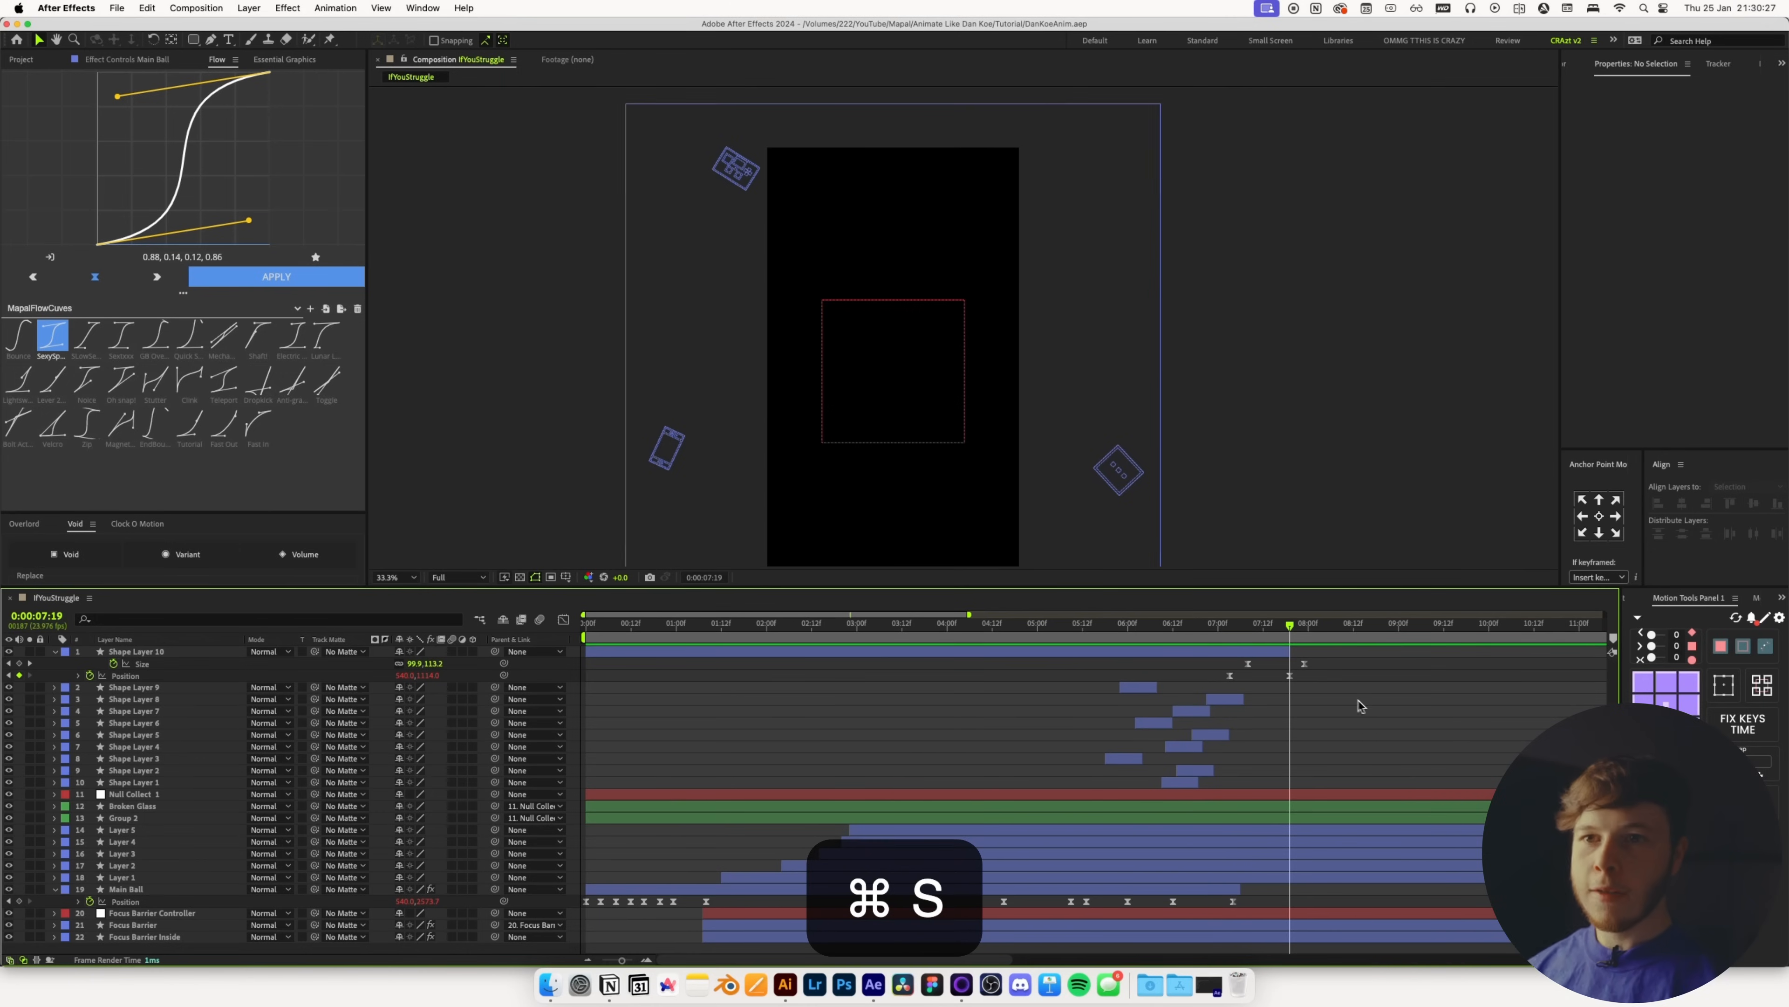
Draw an upright rounded rectangle about 251 × 396 px and center it in the composition horizontally and vertically
{"action": "left_click", "coordinate": [194, 40]}
{"action": "mouse_move", "coordinate": [835, 258]}
{"action": "left_mouse_down"}
{"action": "mouse_move", "coordinate": [875, 388]}
{"action": "mouse_move", "coordinate": [896, 346]}
{"action": "mouse_move", "coordinate": [889, 410]}
{"action": "left_mouse_up"}
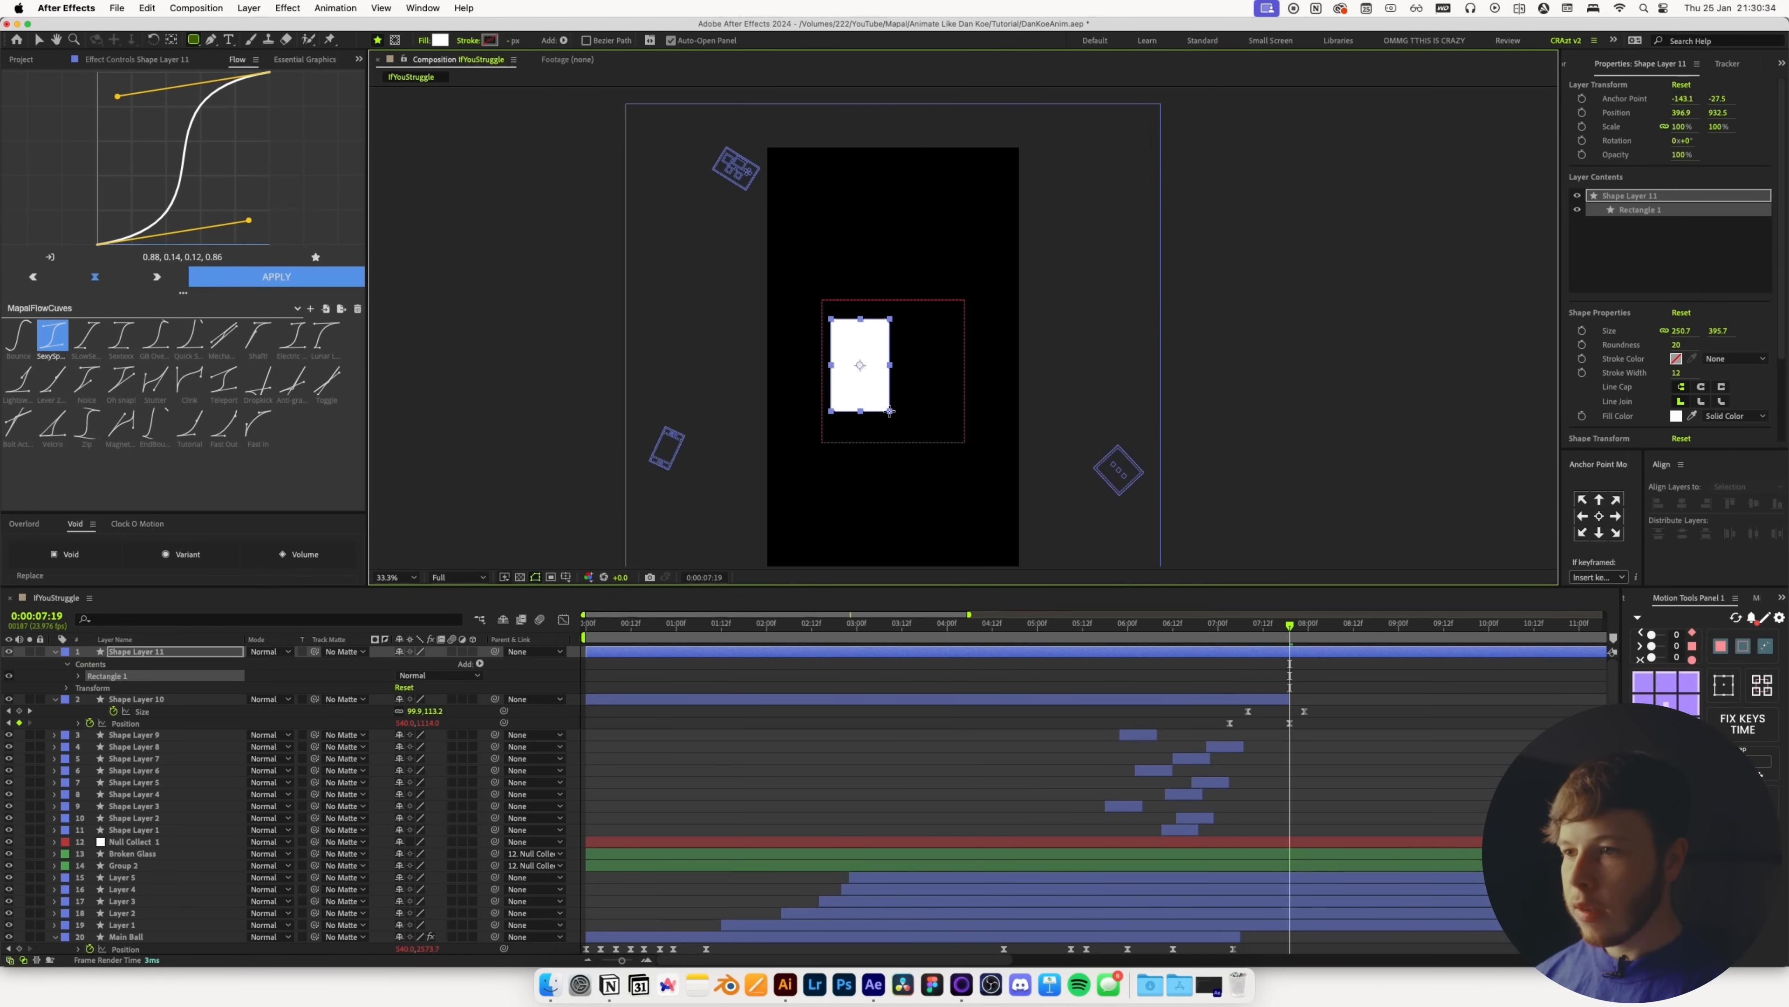
{"action": "left_click", "coordinate": [1682, 502]}
{"action": "left_click", "coordinate": [1754, 502]}
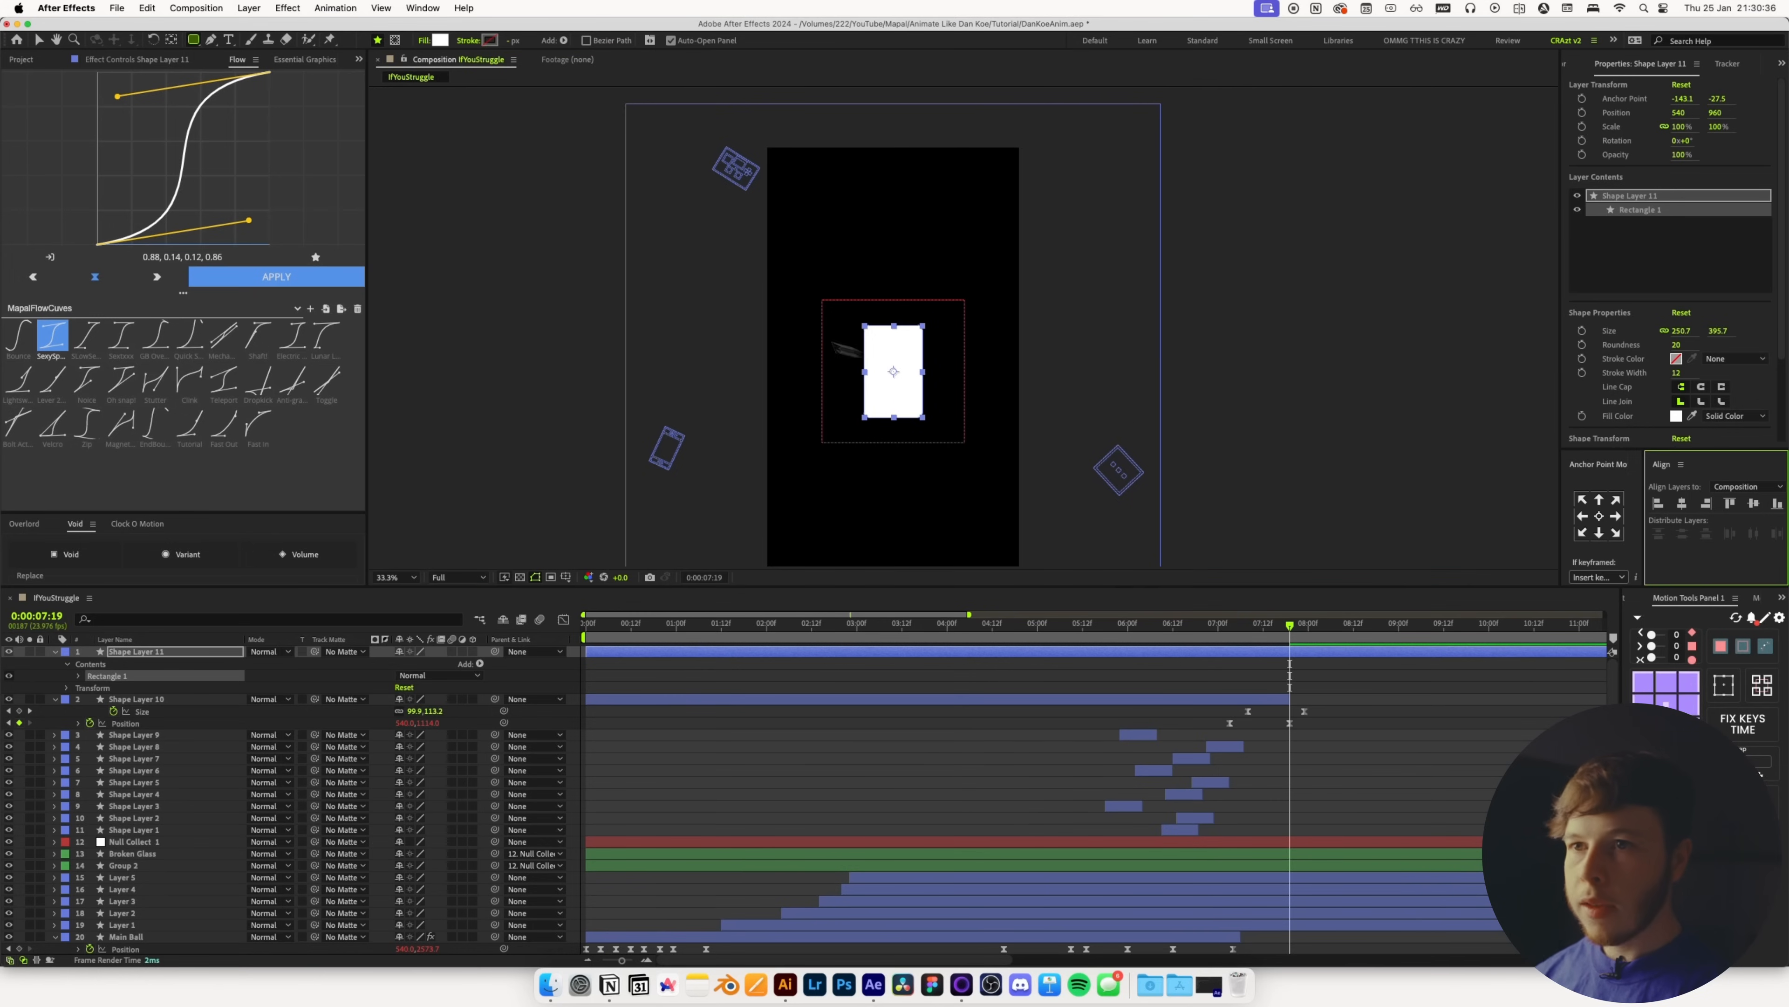
Remove the rectangle's fill and give it a solid white stroke 10 px wide
{"action": "left_click", "coordinate": [427, 42]}
{"action": "left_click", "coordinate": [825, 464]}
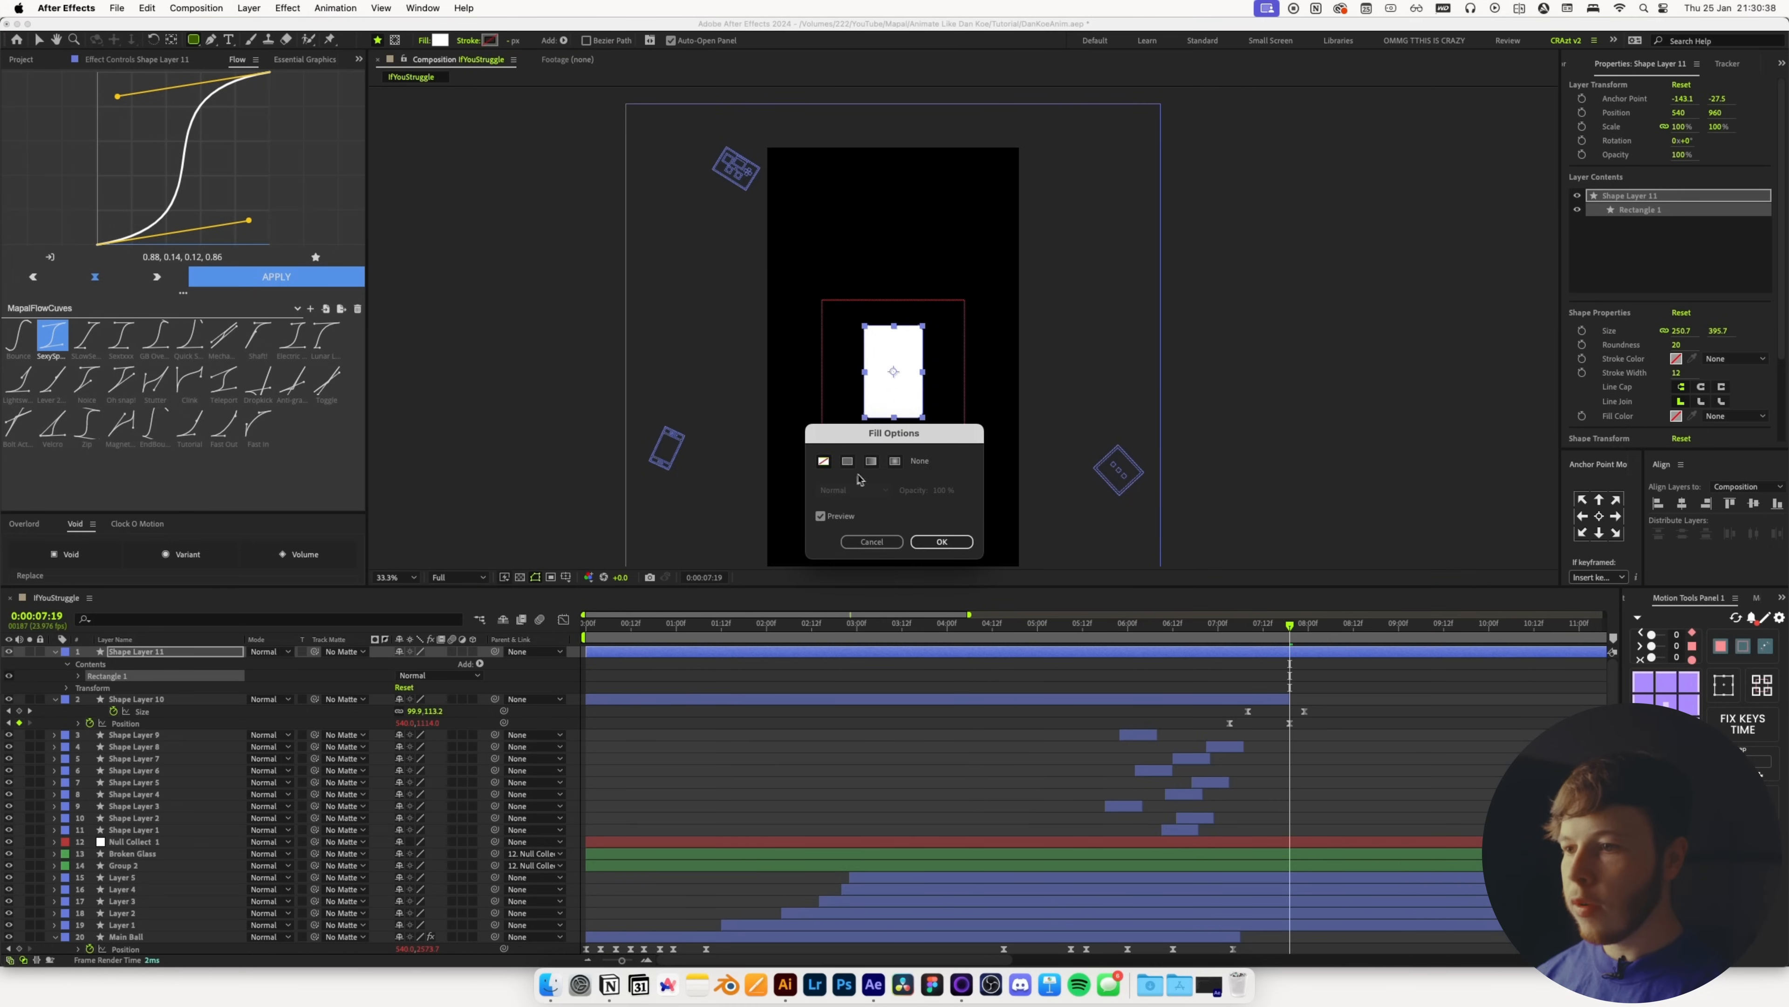
{"action": "key", "text": "Return"}
{"action": "left_click", "coordinate": [486, 39]}
{"action": "key", "text": "Return"}
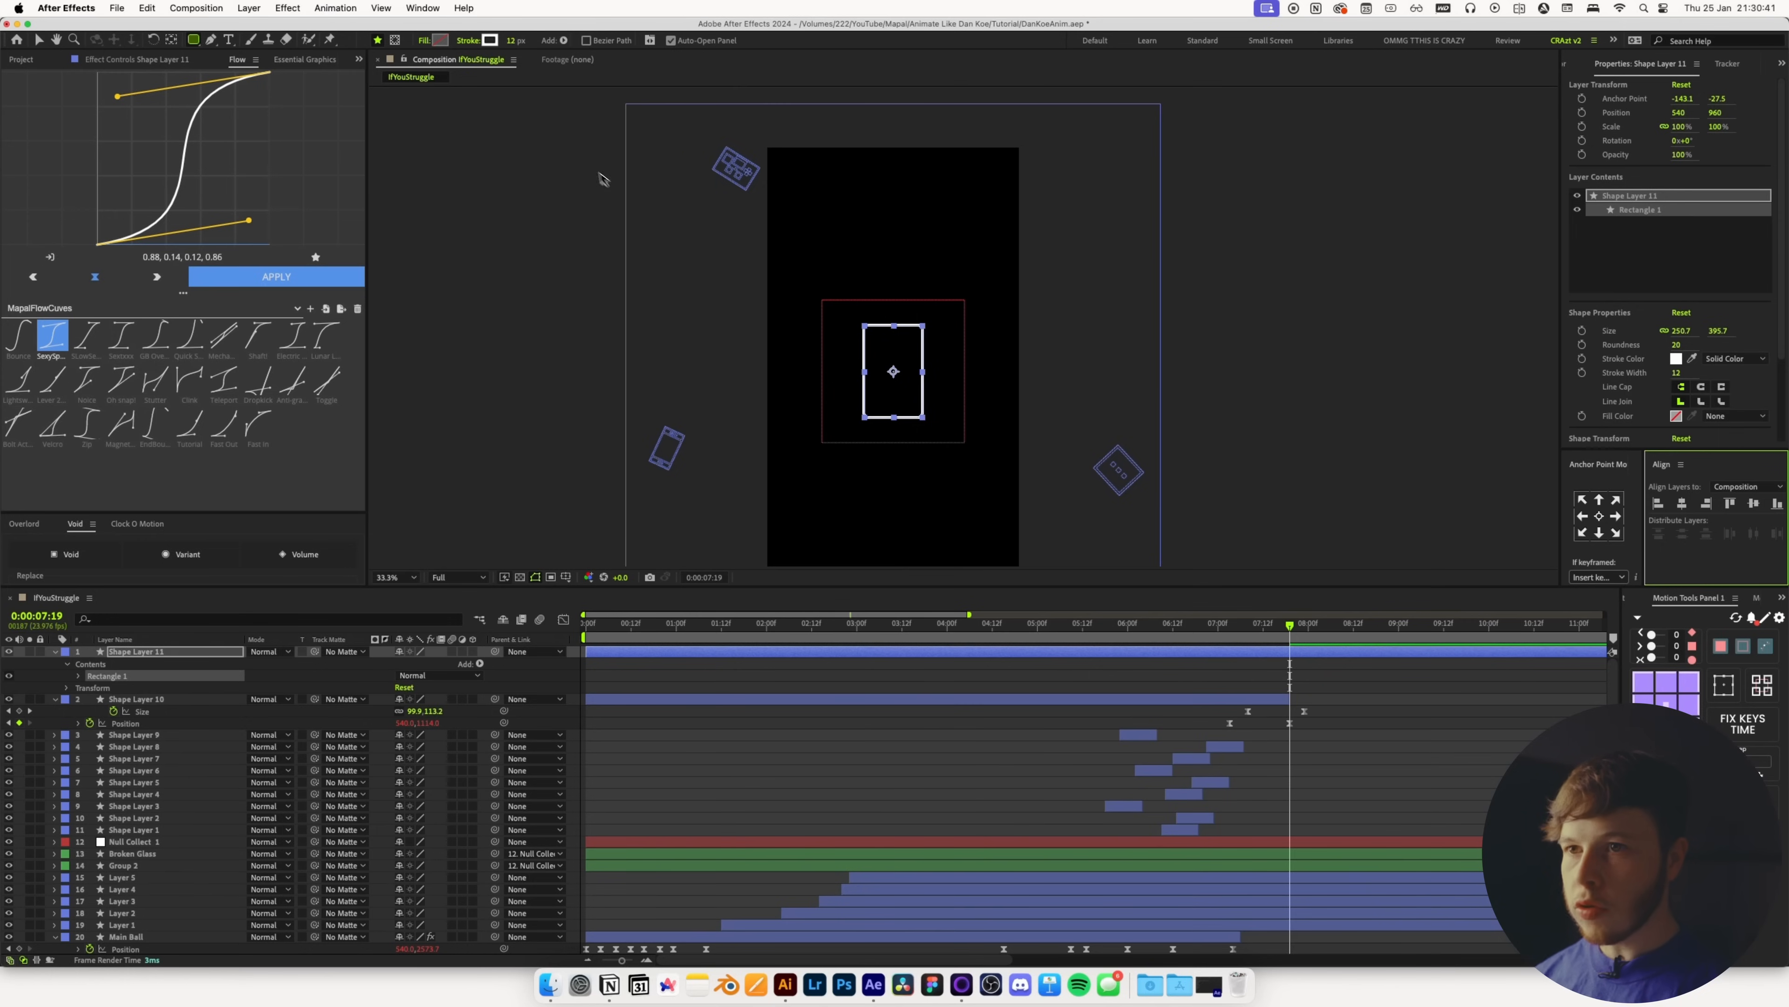
{"action": "left_click", "coordinate": [513, 41]}
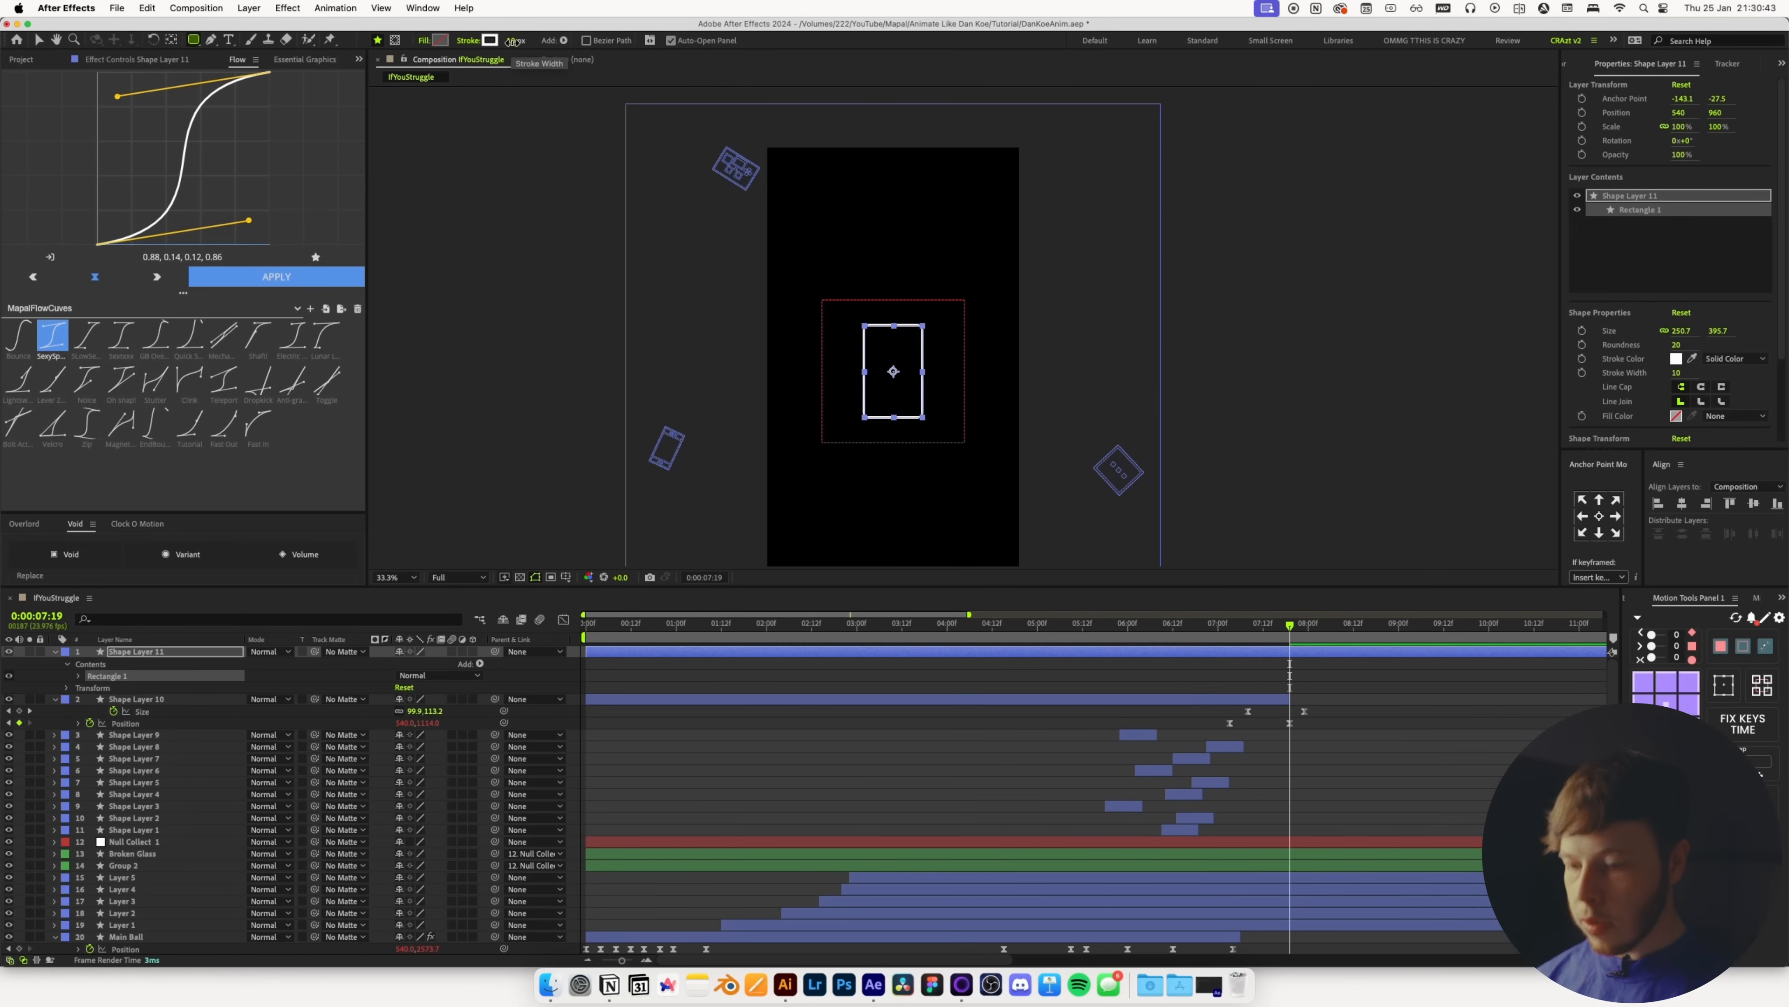
Set the rectangle path's Roundness to 0 for square corners and save the project
{"action": "key", "text": "v"}
{"action": "scroll", "coordinate": [958, 328], "scroll_direction": "up", "scroll_amount": 3}
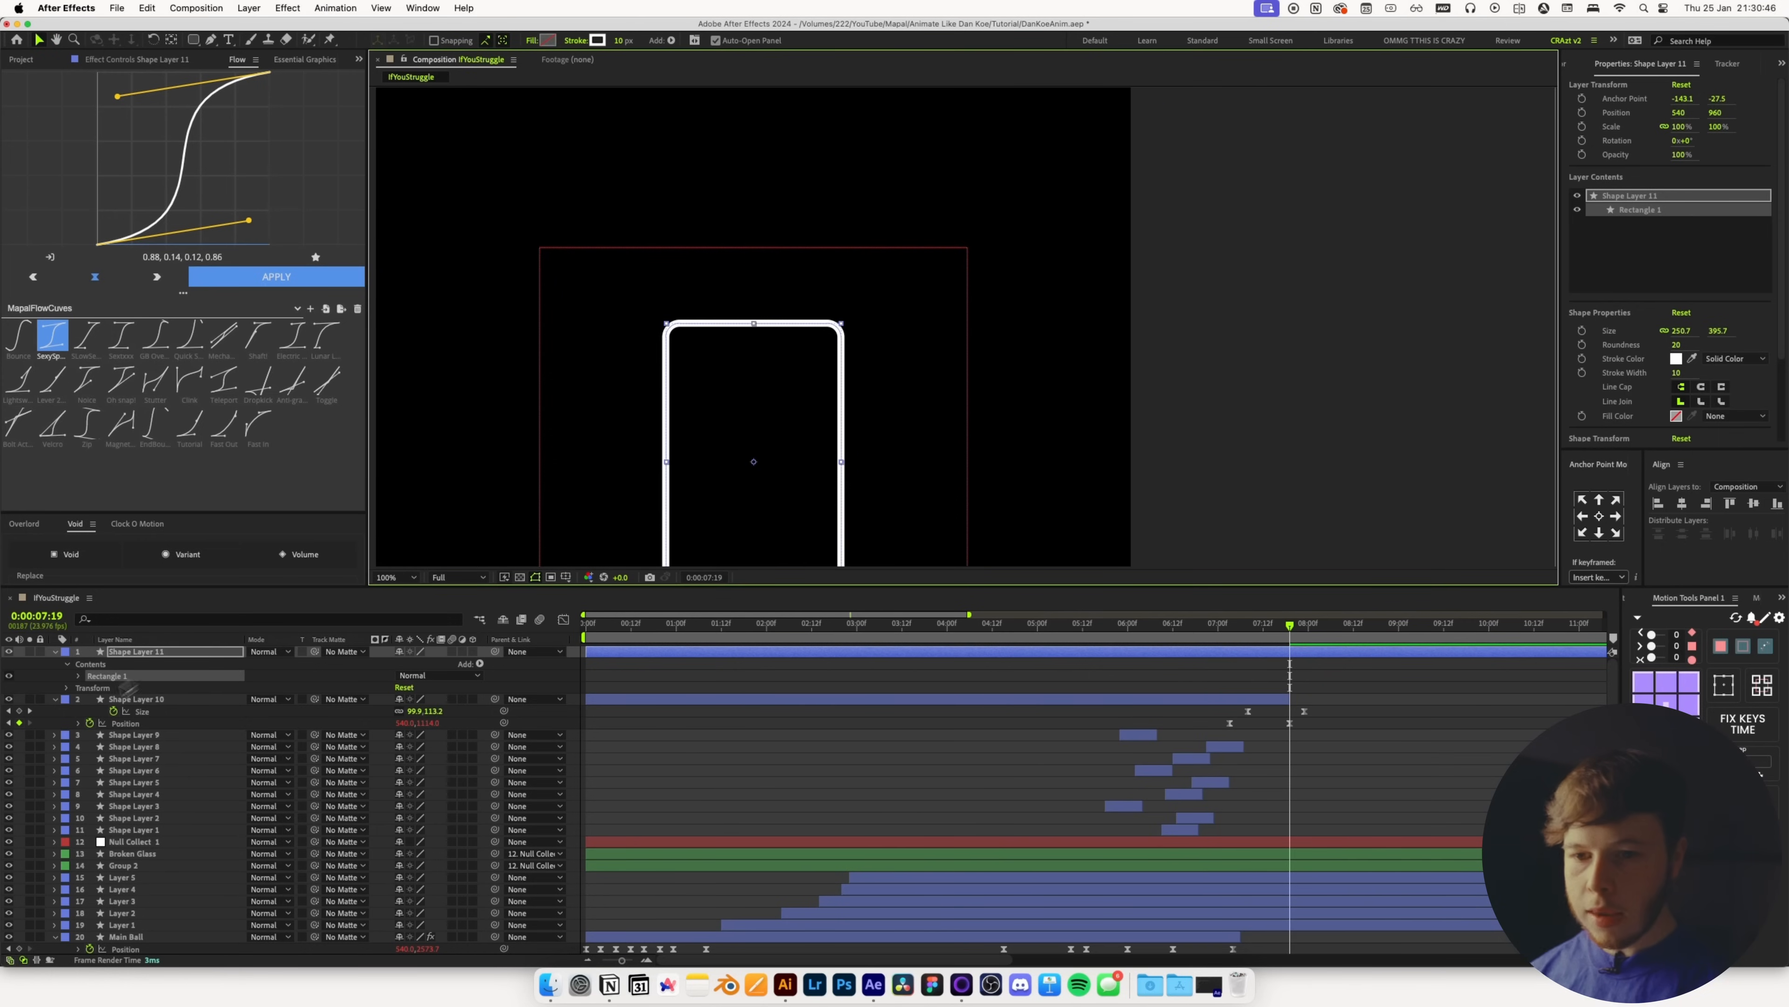
{"action": "left_click", "coordinate": [77, 676]}
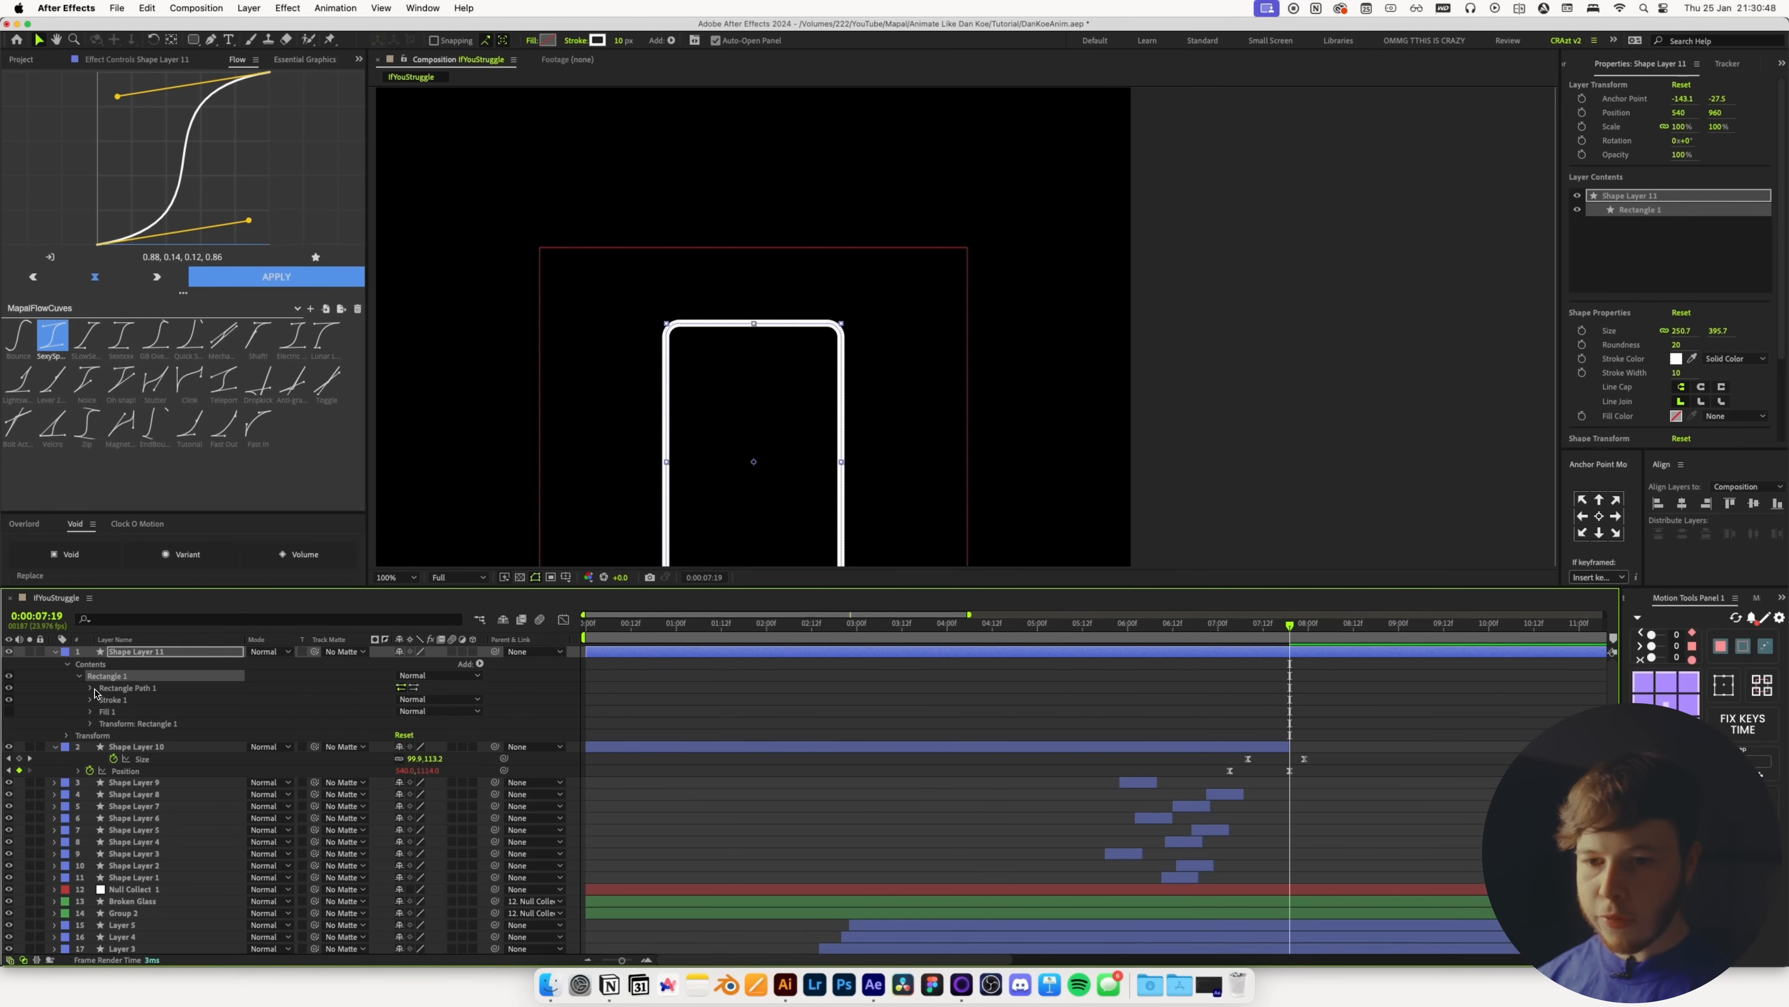
{"action": "left_click", "coordinate": [91, 688]}
{"action": "left_click_drag", "start_coordinate": [400, 722], "coordinate": [383, 735]}
{"action": "key", "text": "super+s"}
{"action": "scroll", "coordinate": [861, 263], "scroll_direction": "down", "scroll_amount": 2}
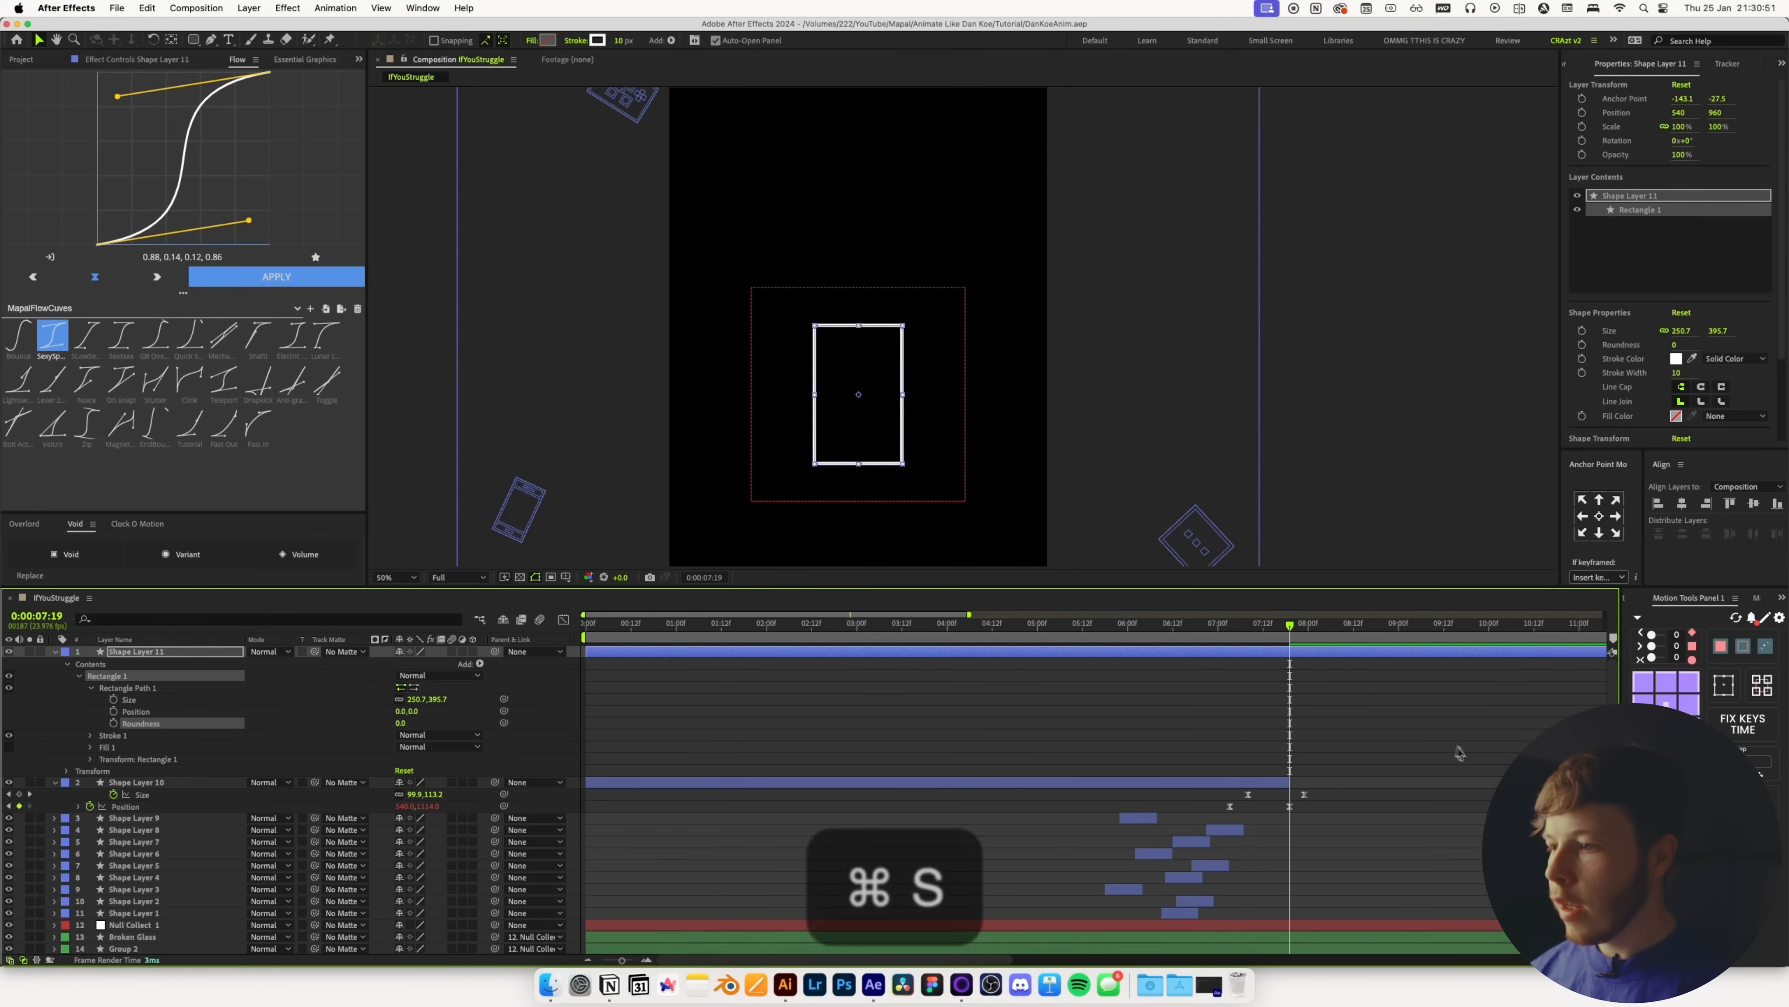
Start the rectangle's layer at 0:00:07:19 and make it a 3D layer with the Classic 3D renderer
{"action": "left_click", "coordinate": [1265, 666]}
{"action": "left_click_drag", "start_coordinate": [588, 651], "coordinate": [1289, 684]}
{"action": "key", "text": "u"}
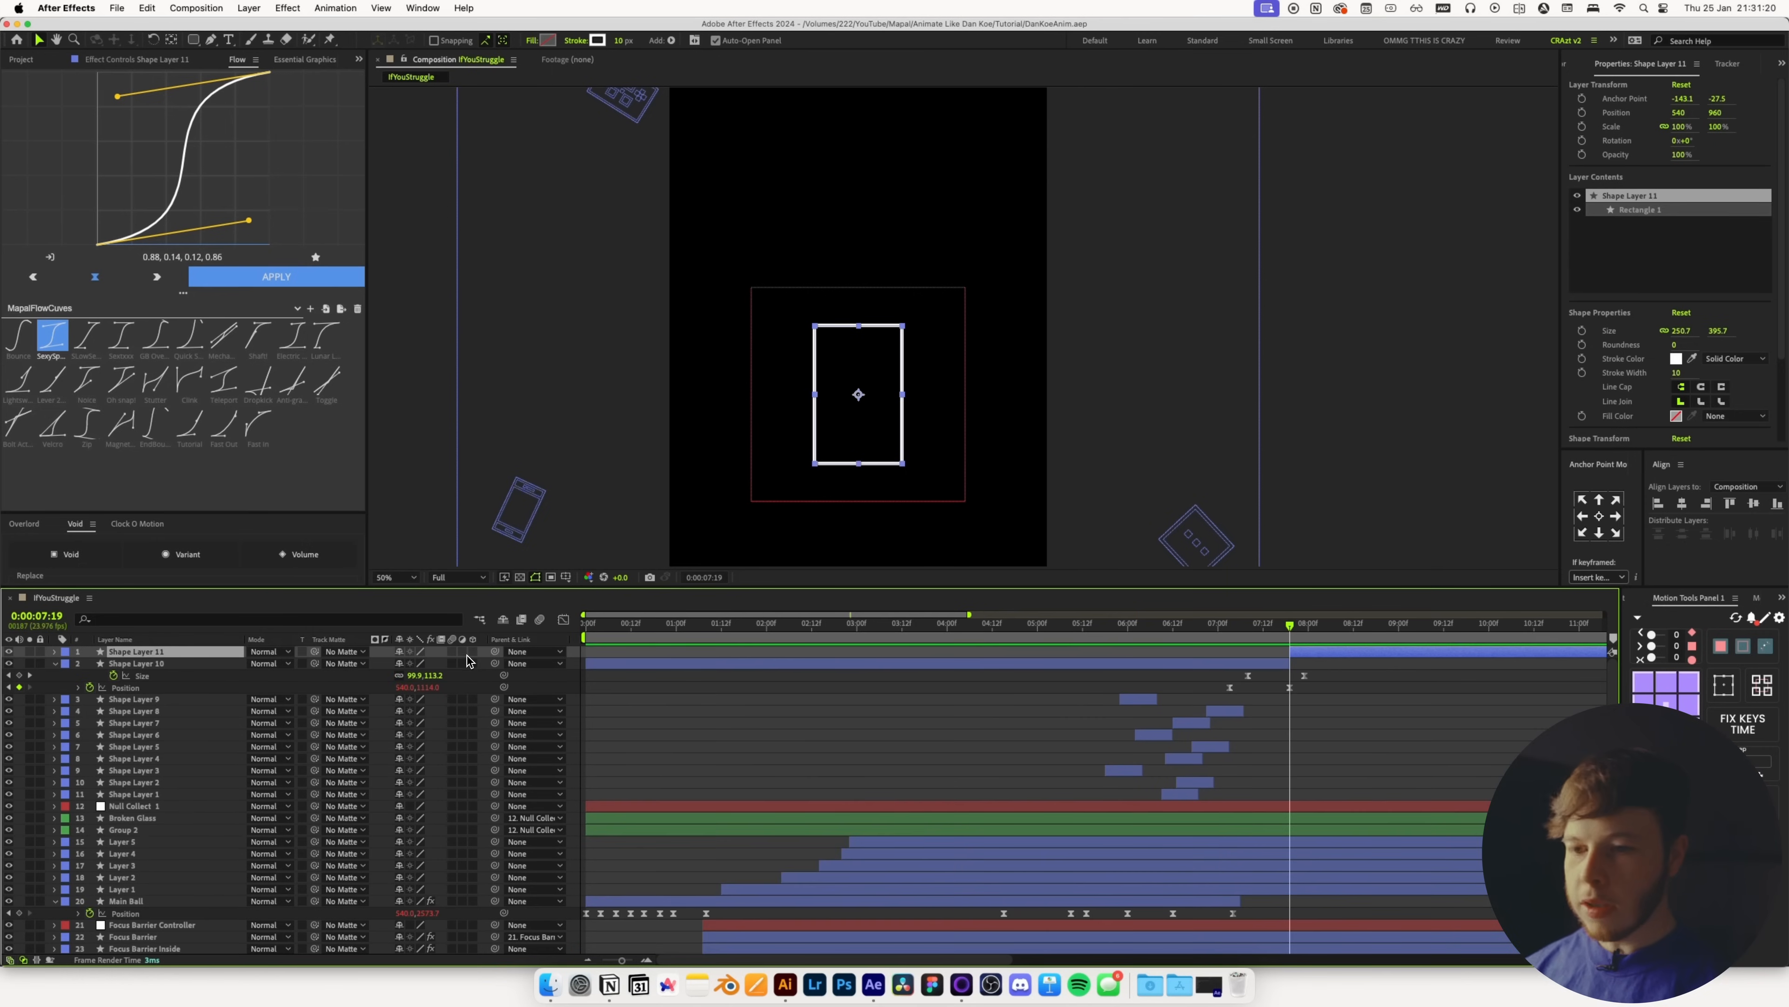
{"action": "left_click", "coordinate": [472, 650]}
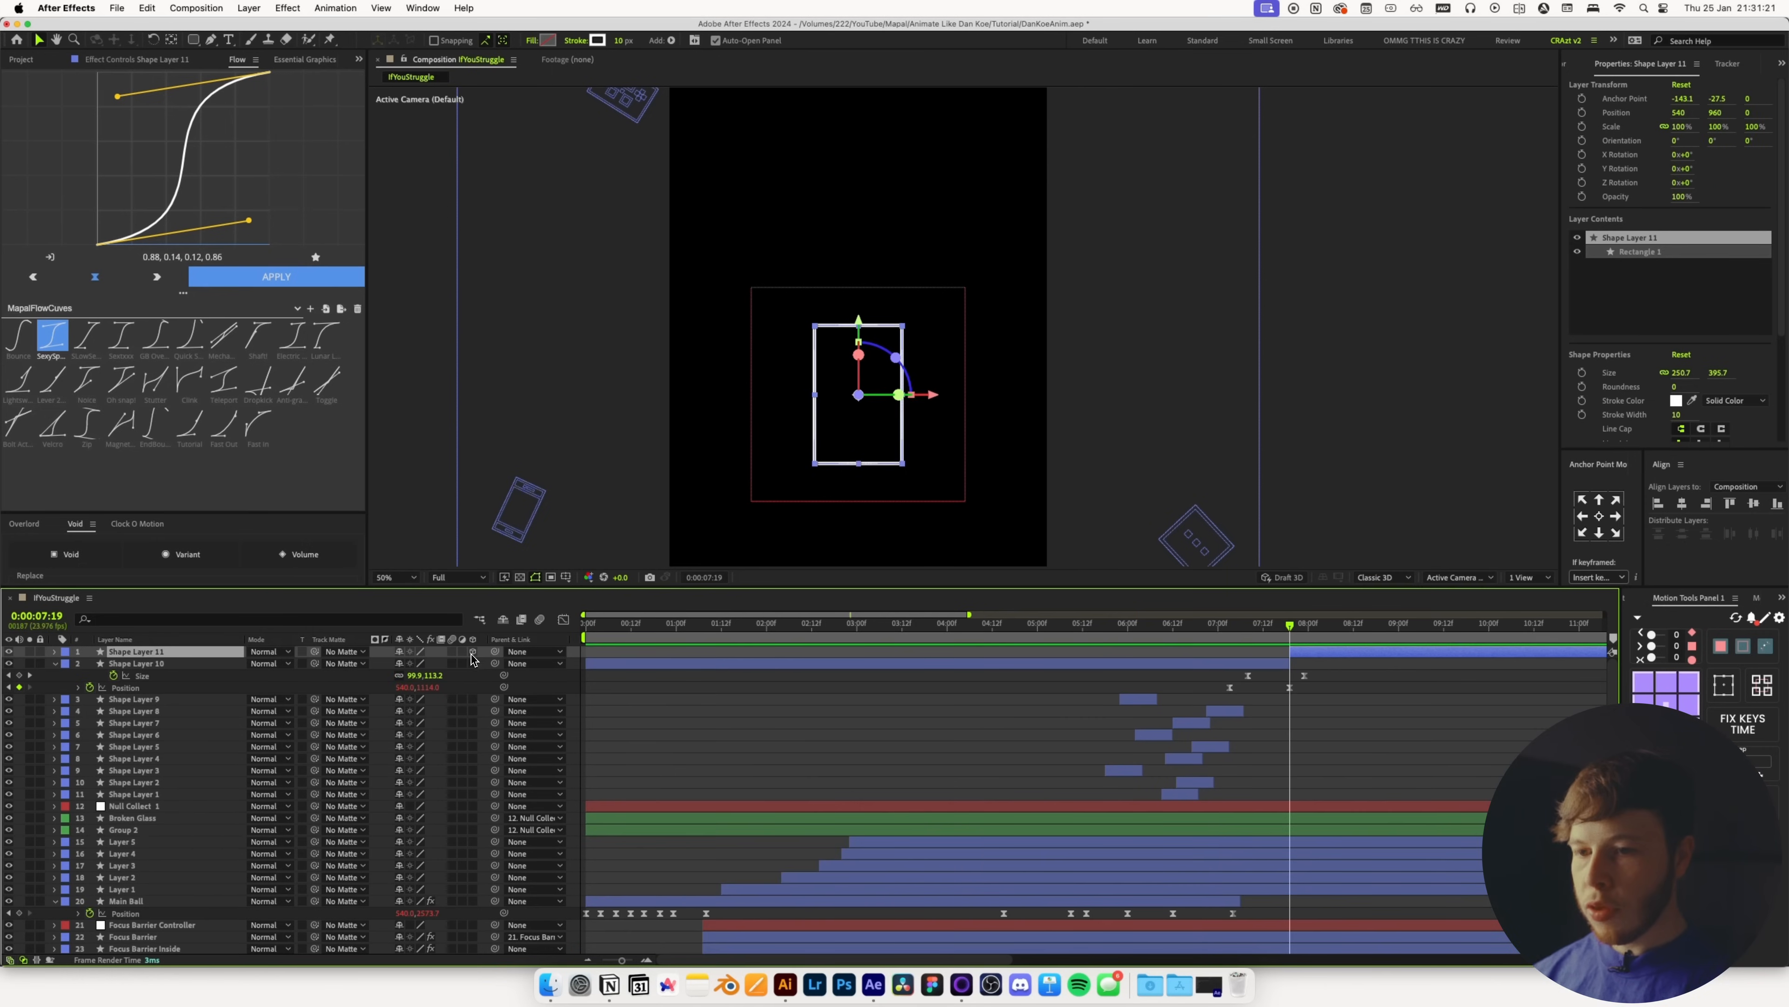
{"action": "left_click", "coordinate": [1370, 577]}
{"action": "left_click", "coordinate": [1374, 592]}
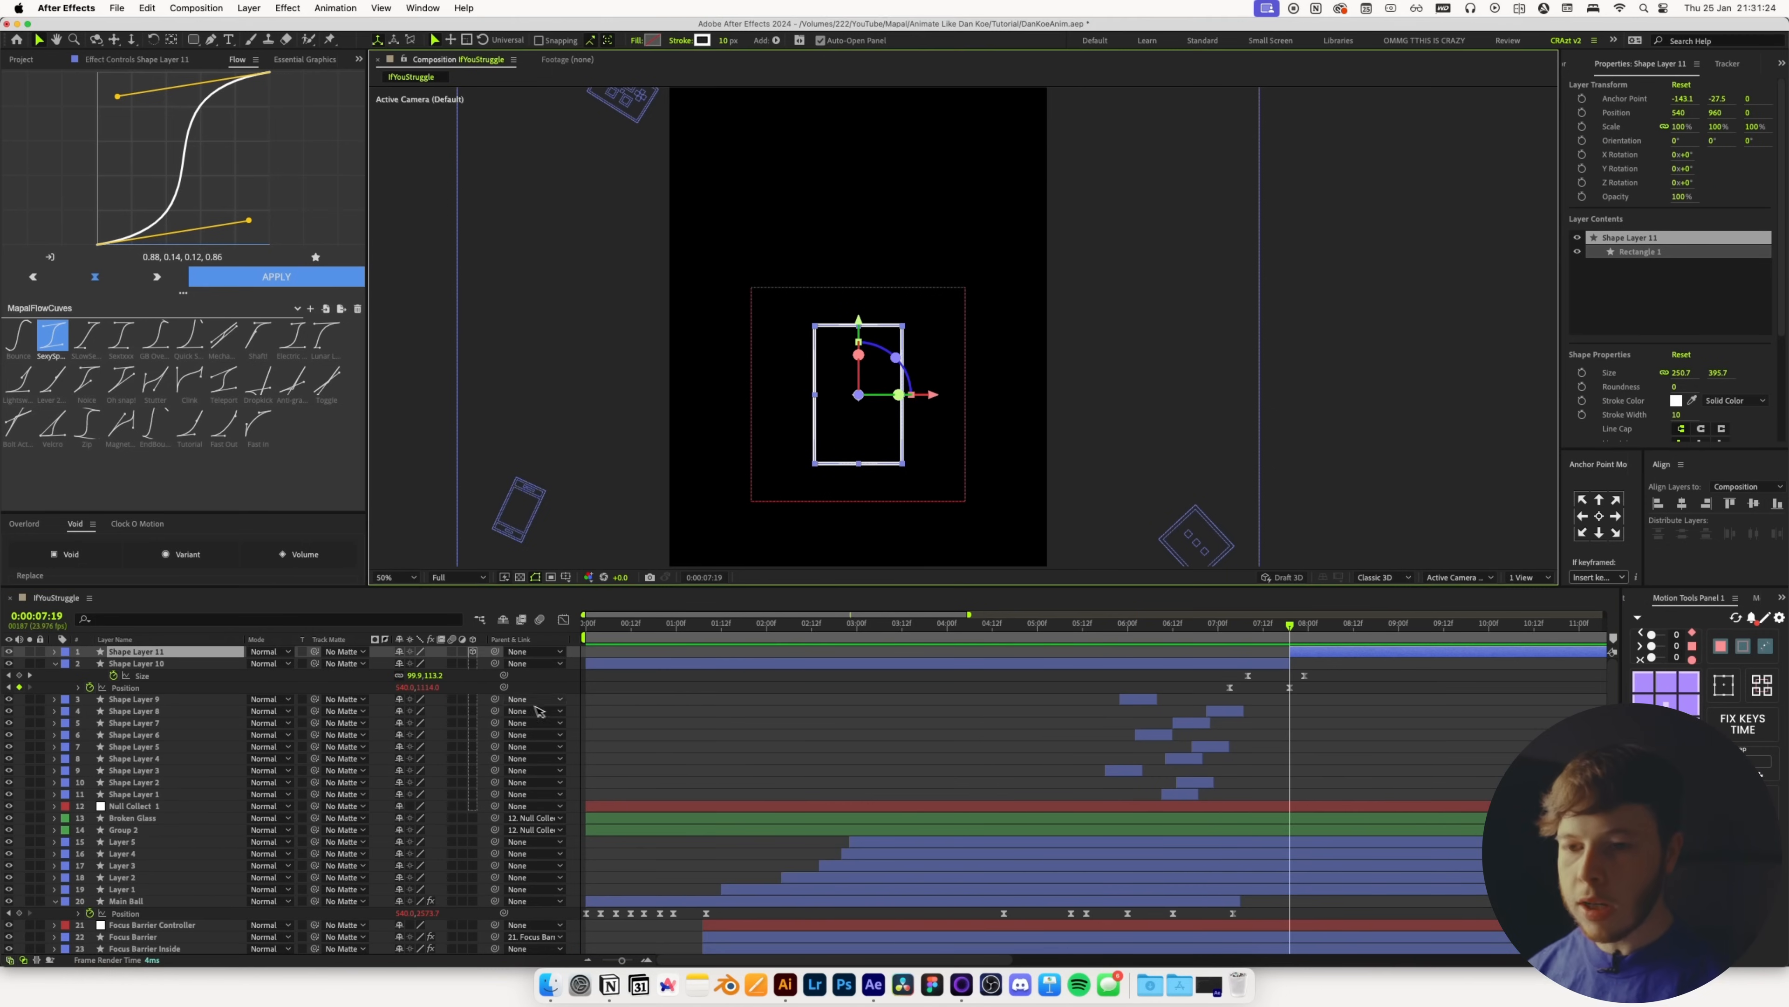
{"action": "left_click", "coordinate": [572, 714]}
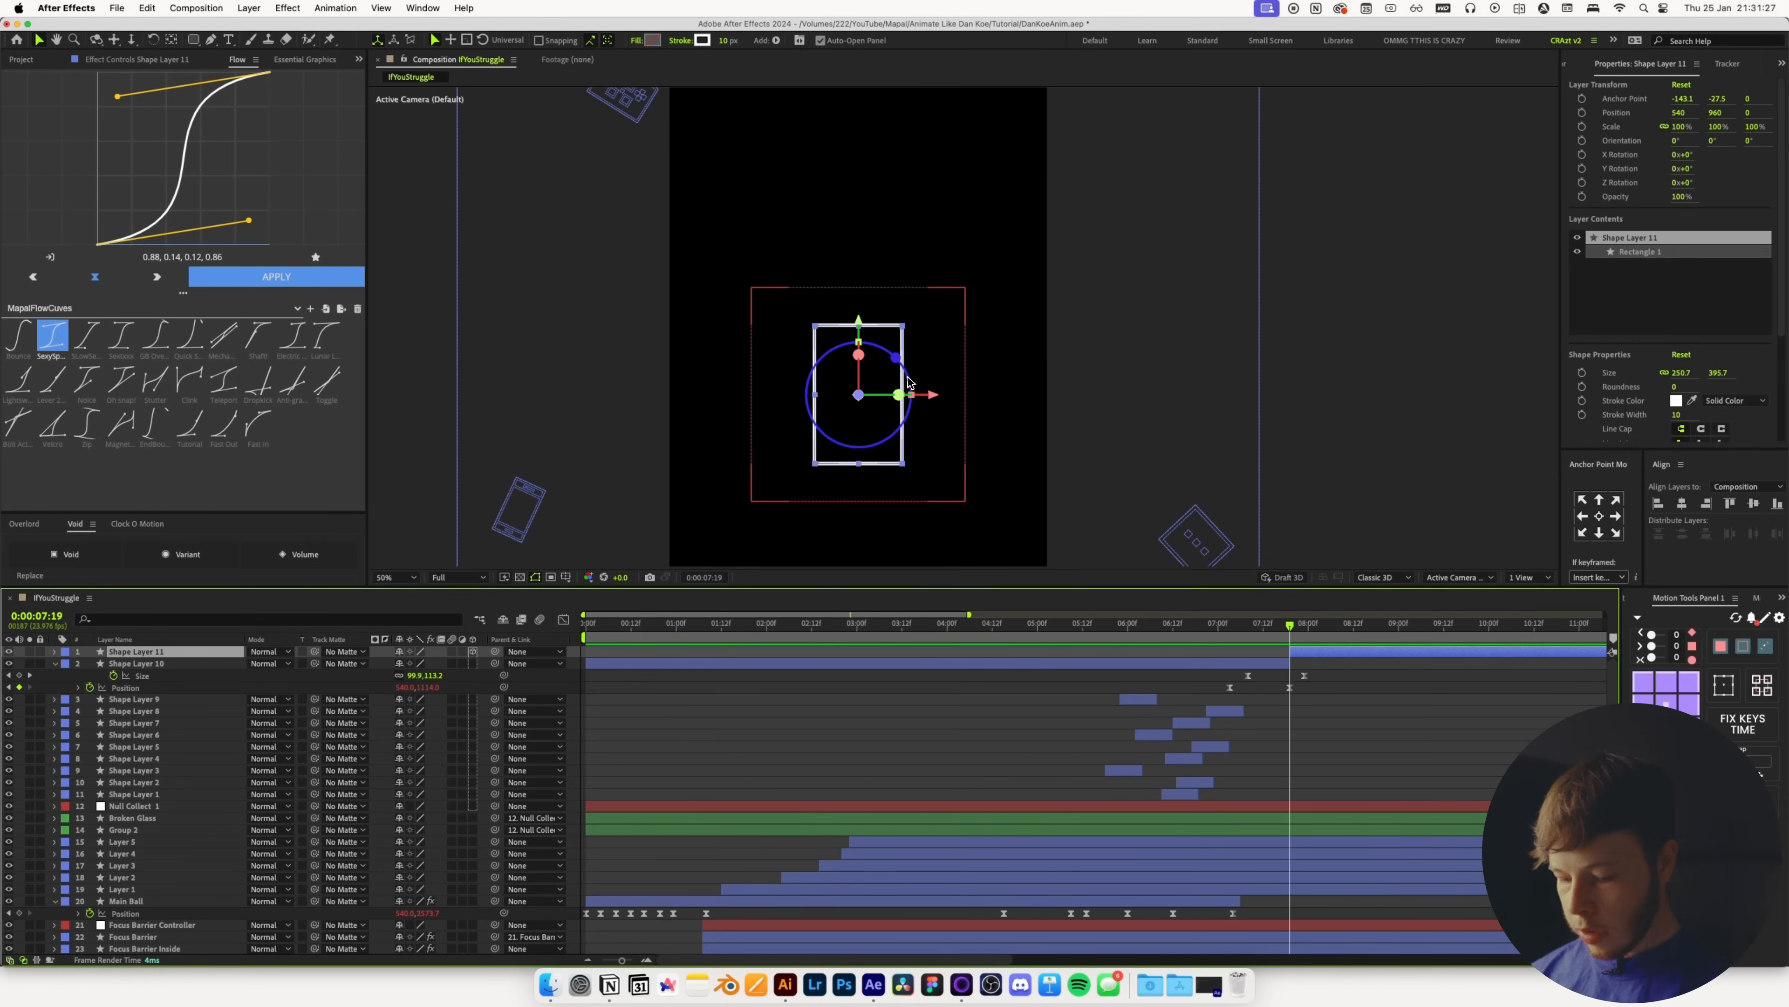
Move the rectangle's anchor point horizontally onto its right edge, at X 665
{"action": "left_click_drag", "start_coordinate": [908, 395], "coordinate": [973, 397]}
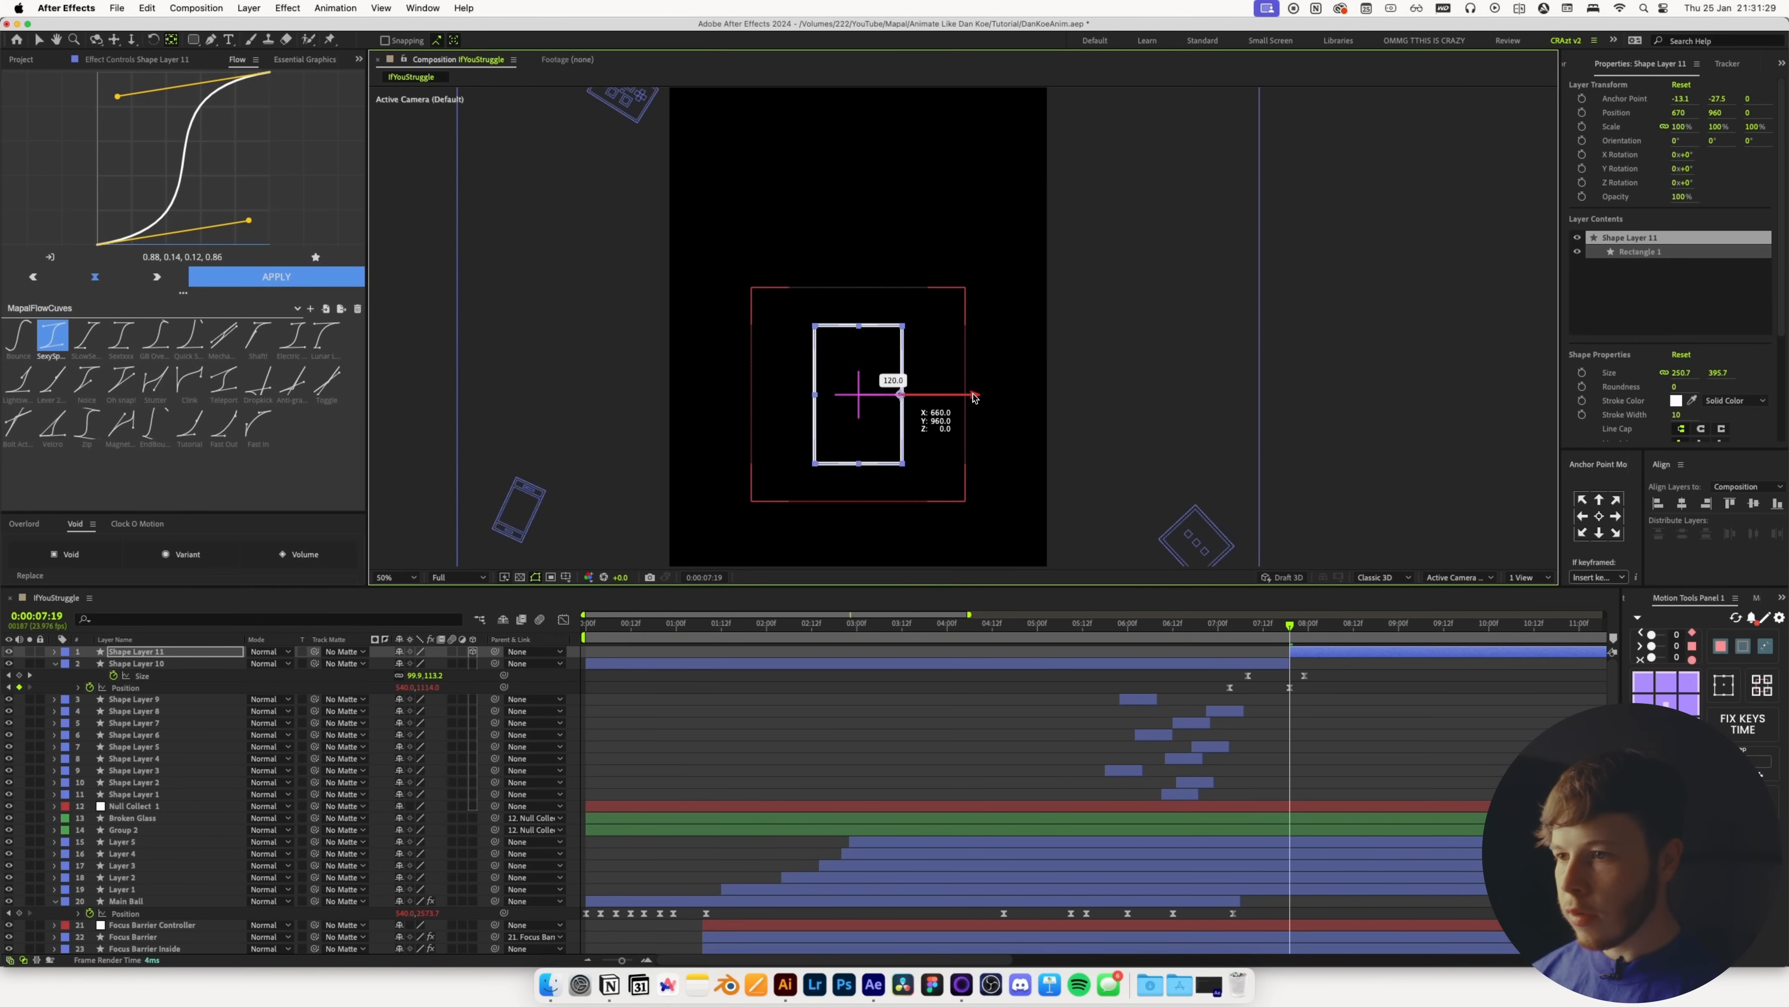
{"action": "scroll", "coordinate": [975, 397], "scroll_direction": "up", "scroll_amount": 4}
{"action": "left_click_drag", "start_coordinate": [959, 406], "coordinate": [970, 409]}
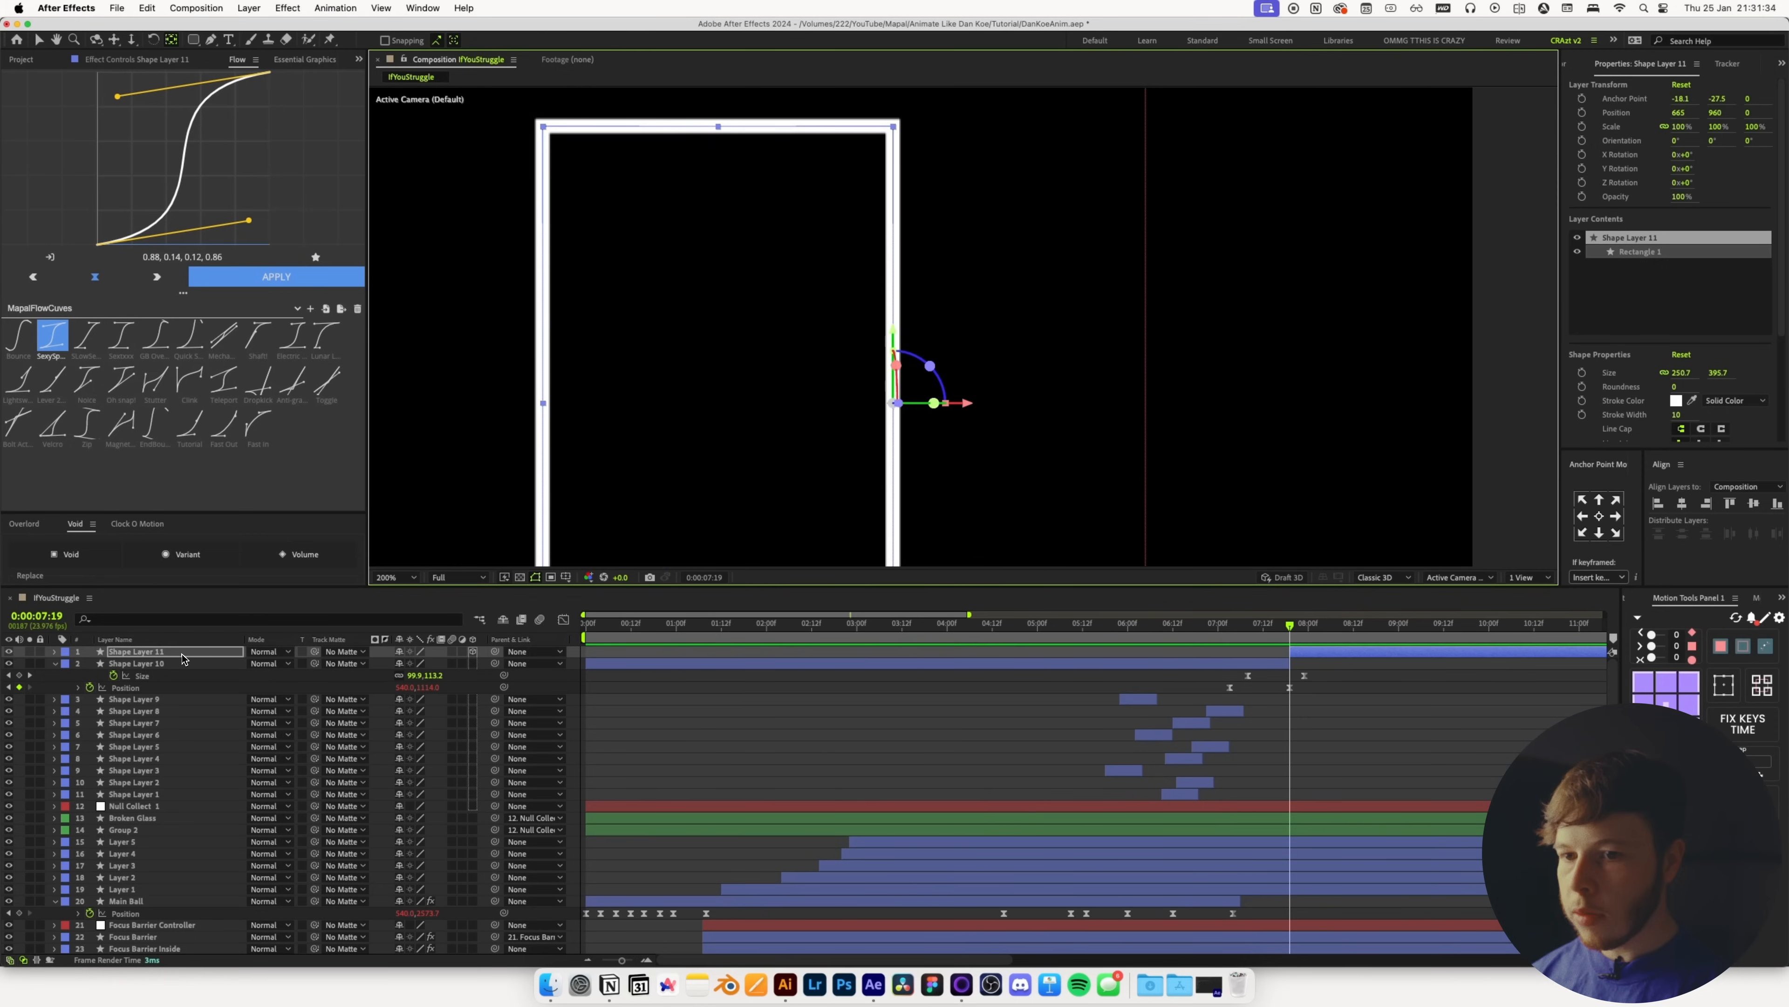
Duplicate the rectangle layer and set the copy's Y Rotation to 180°
{"action": "key", "text": "cmd+d"}
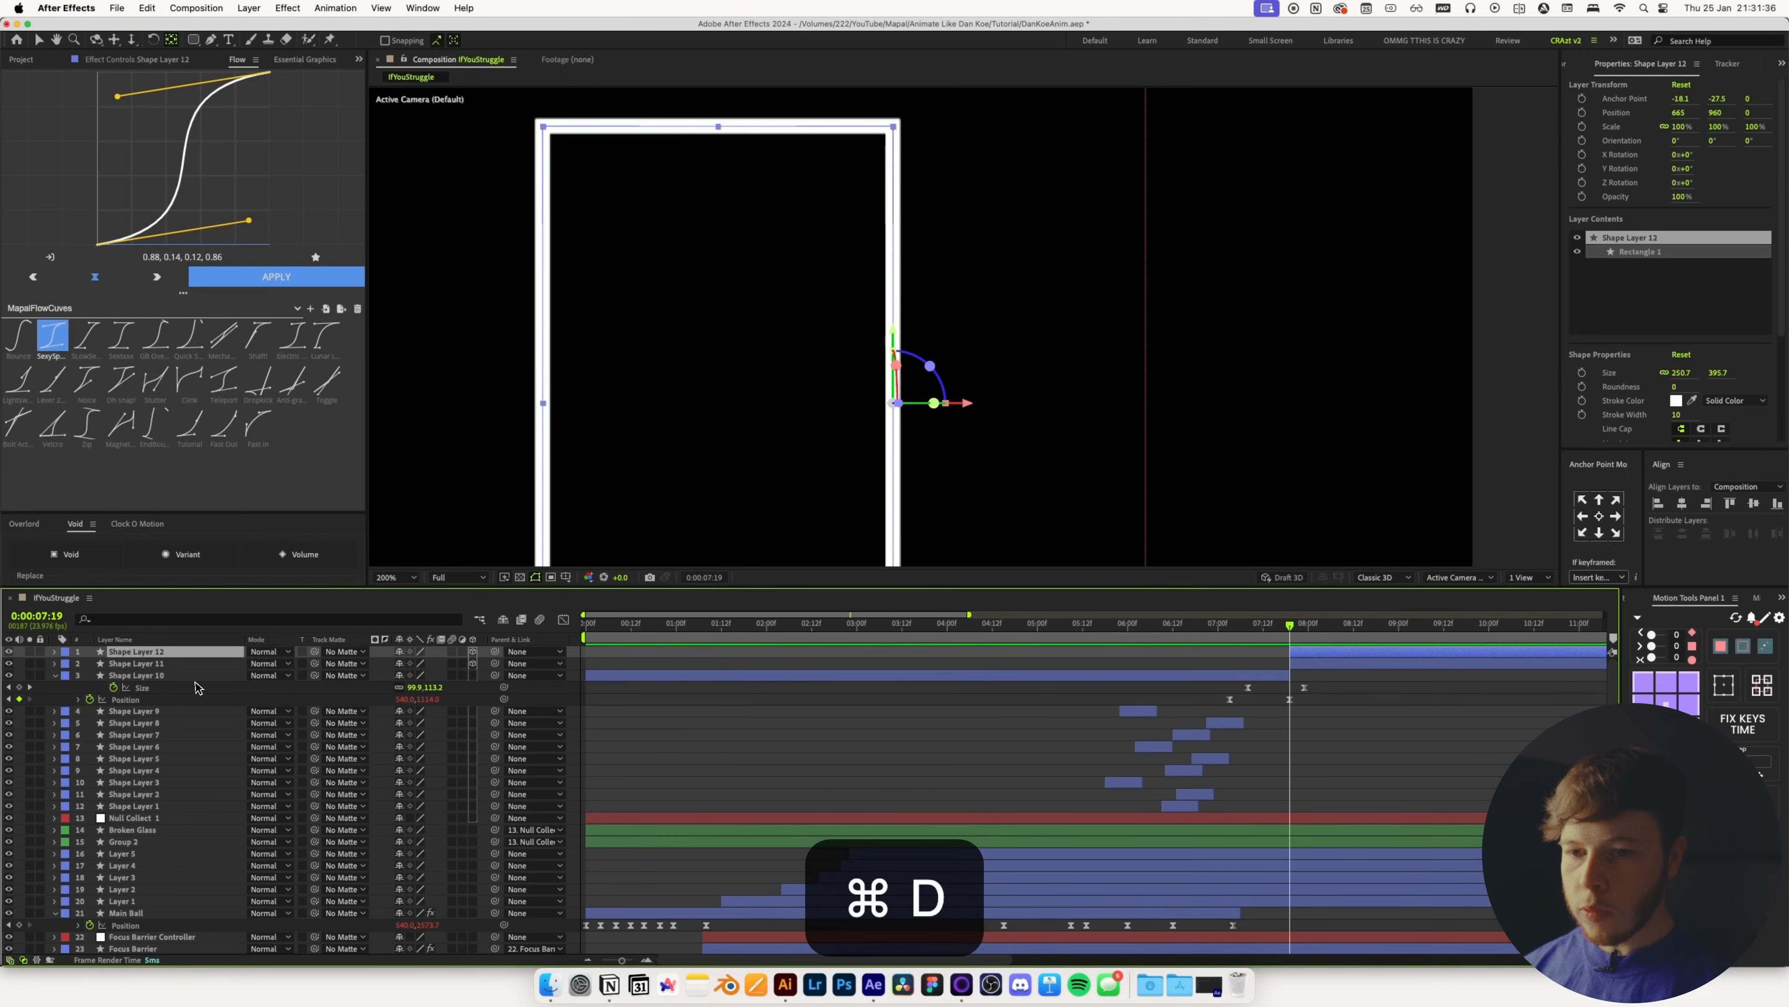
{"action": "key", "text": "r"}
{"action": "left_click_drag", "start_coordinate": [414, 693], "coordinate": [300, 724]}
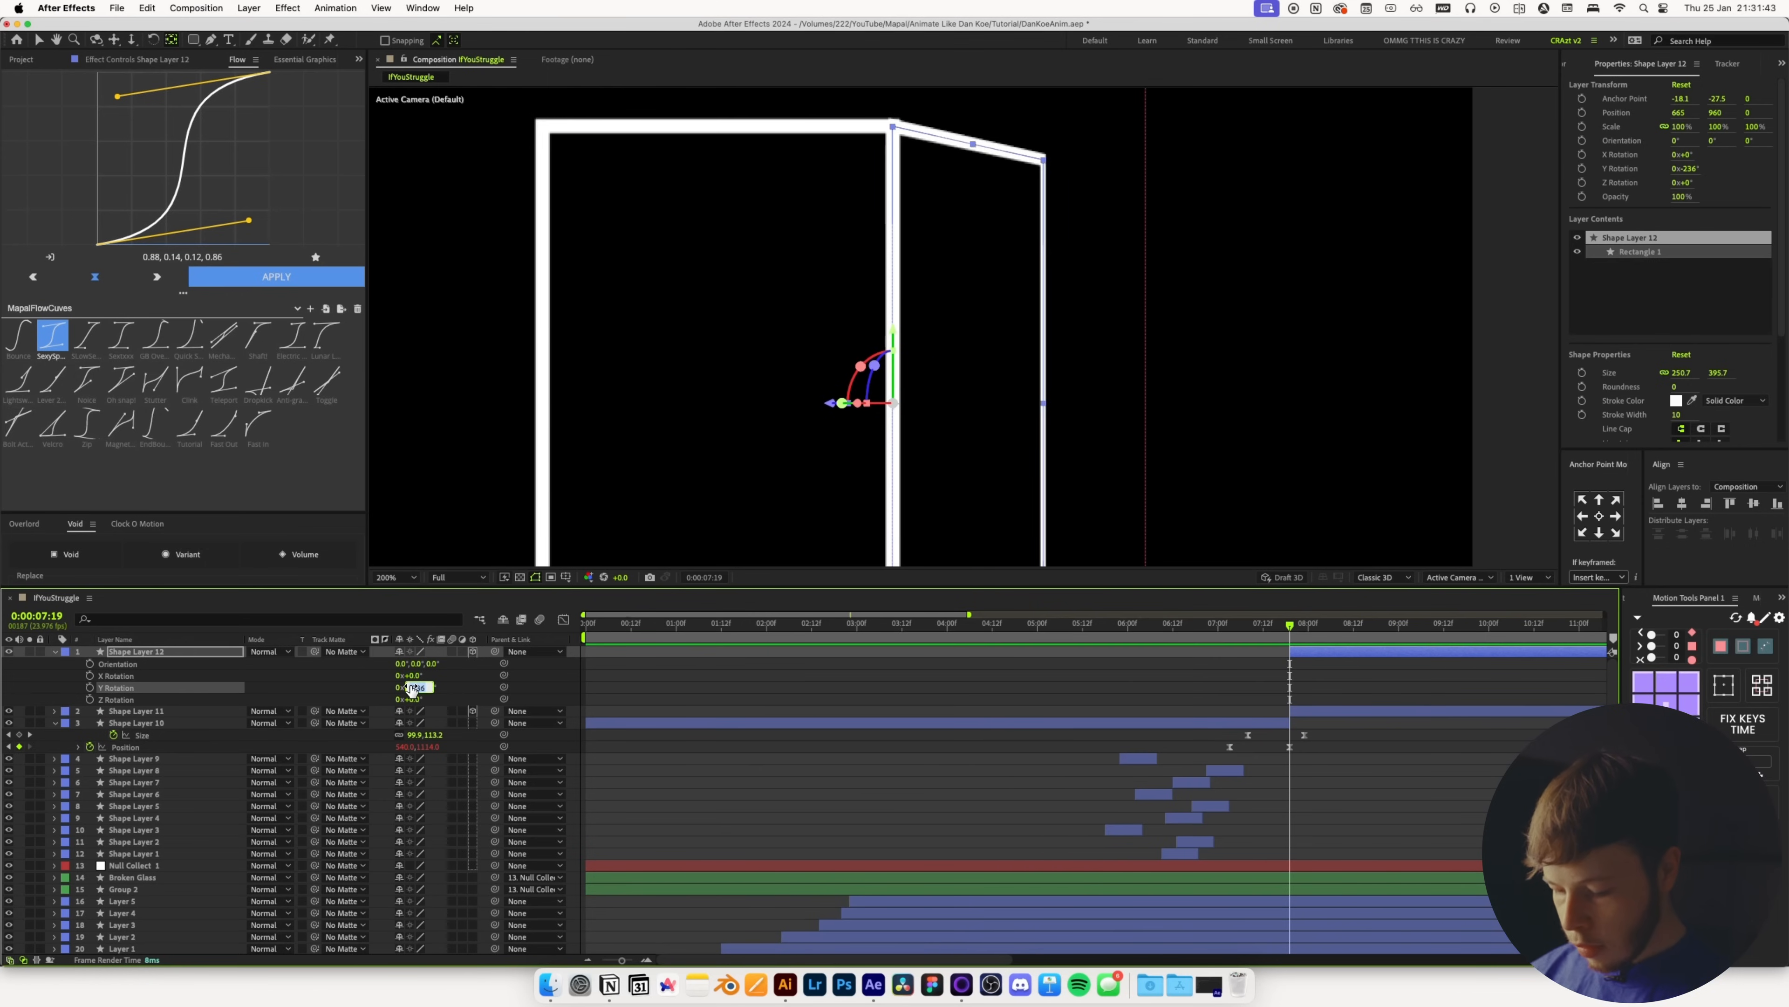
{"action": "type", "text": "180"}
{"action": "key", "text": "Return"}
{"action": "key", "text": "comma"}
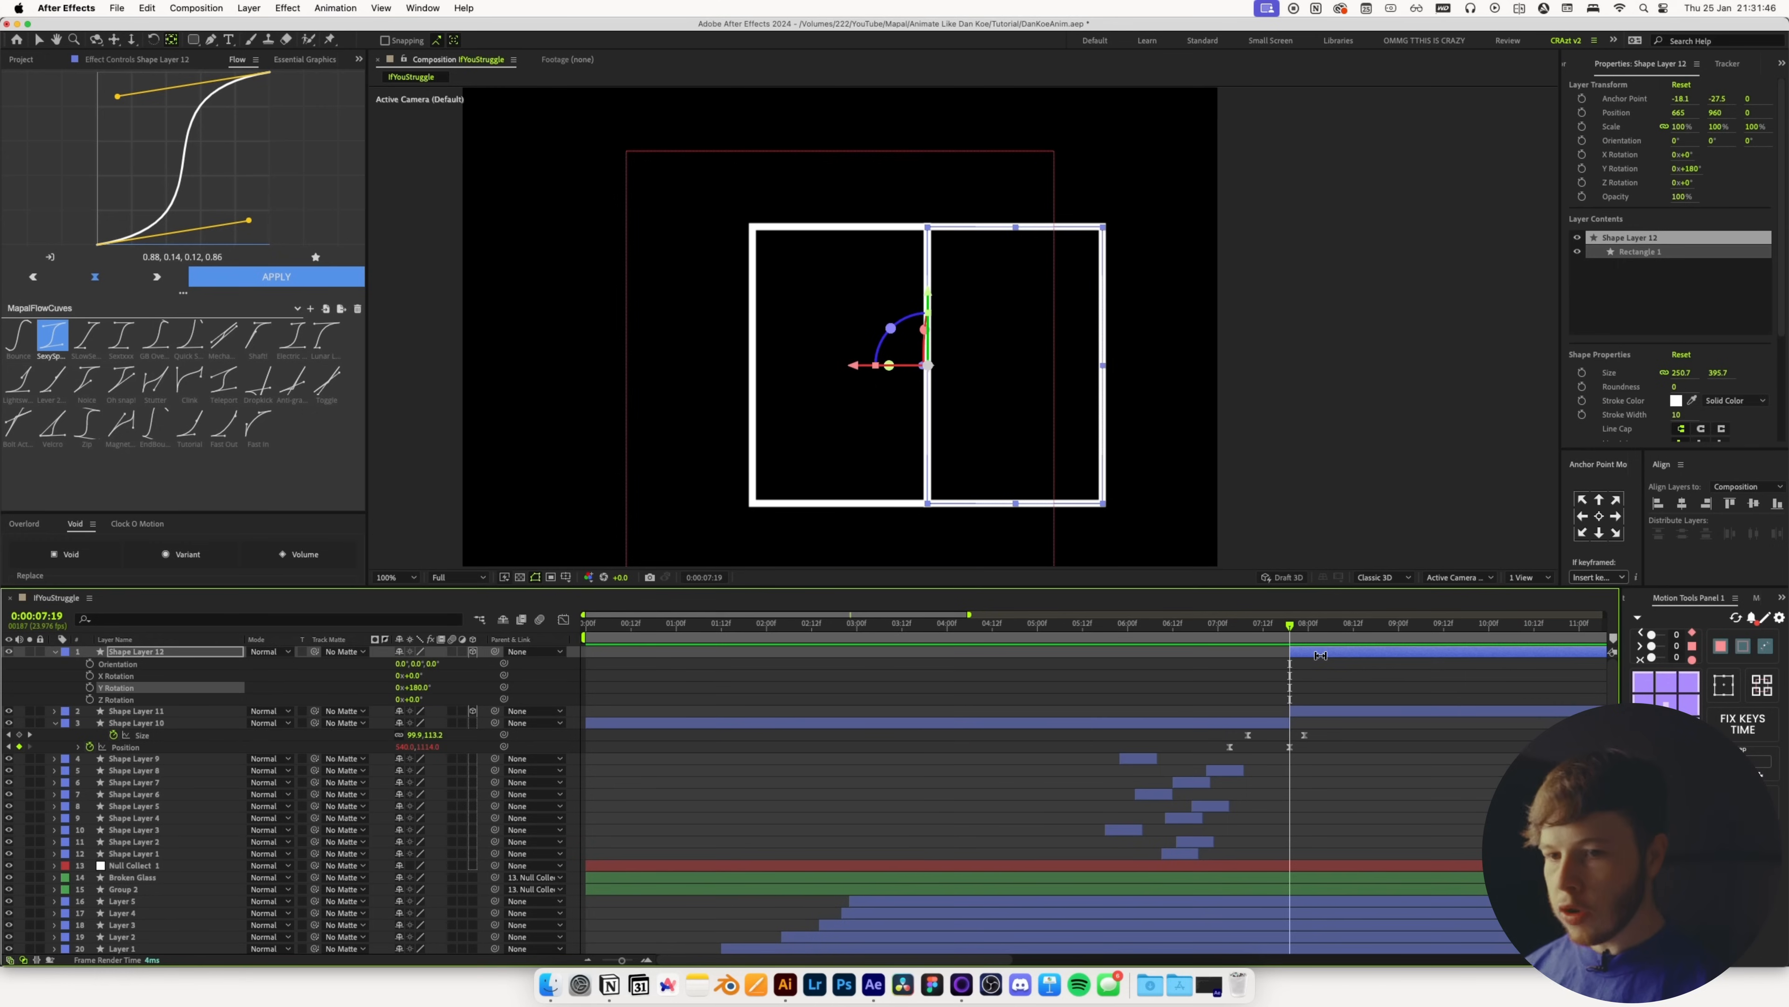
Make two more copies of the rectangle layer, rotated on Y to 237° and 311° around the shared edge
{"action": "key", "text": "super+d"}
{"action": "left_click_drag", "start_coordinate": [421, 689], "coordinate": [552, 668]}
{"action": "key", "text": "super+d"}
{"action": "scroll", "coordinate": [1034, 512], "scroll_direction": "down", "scroll_amount": 2}
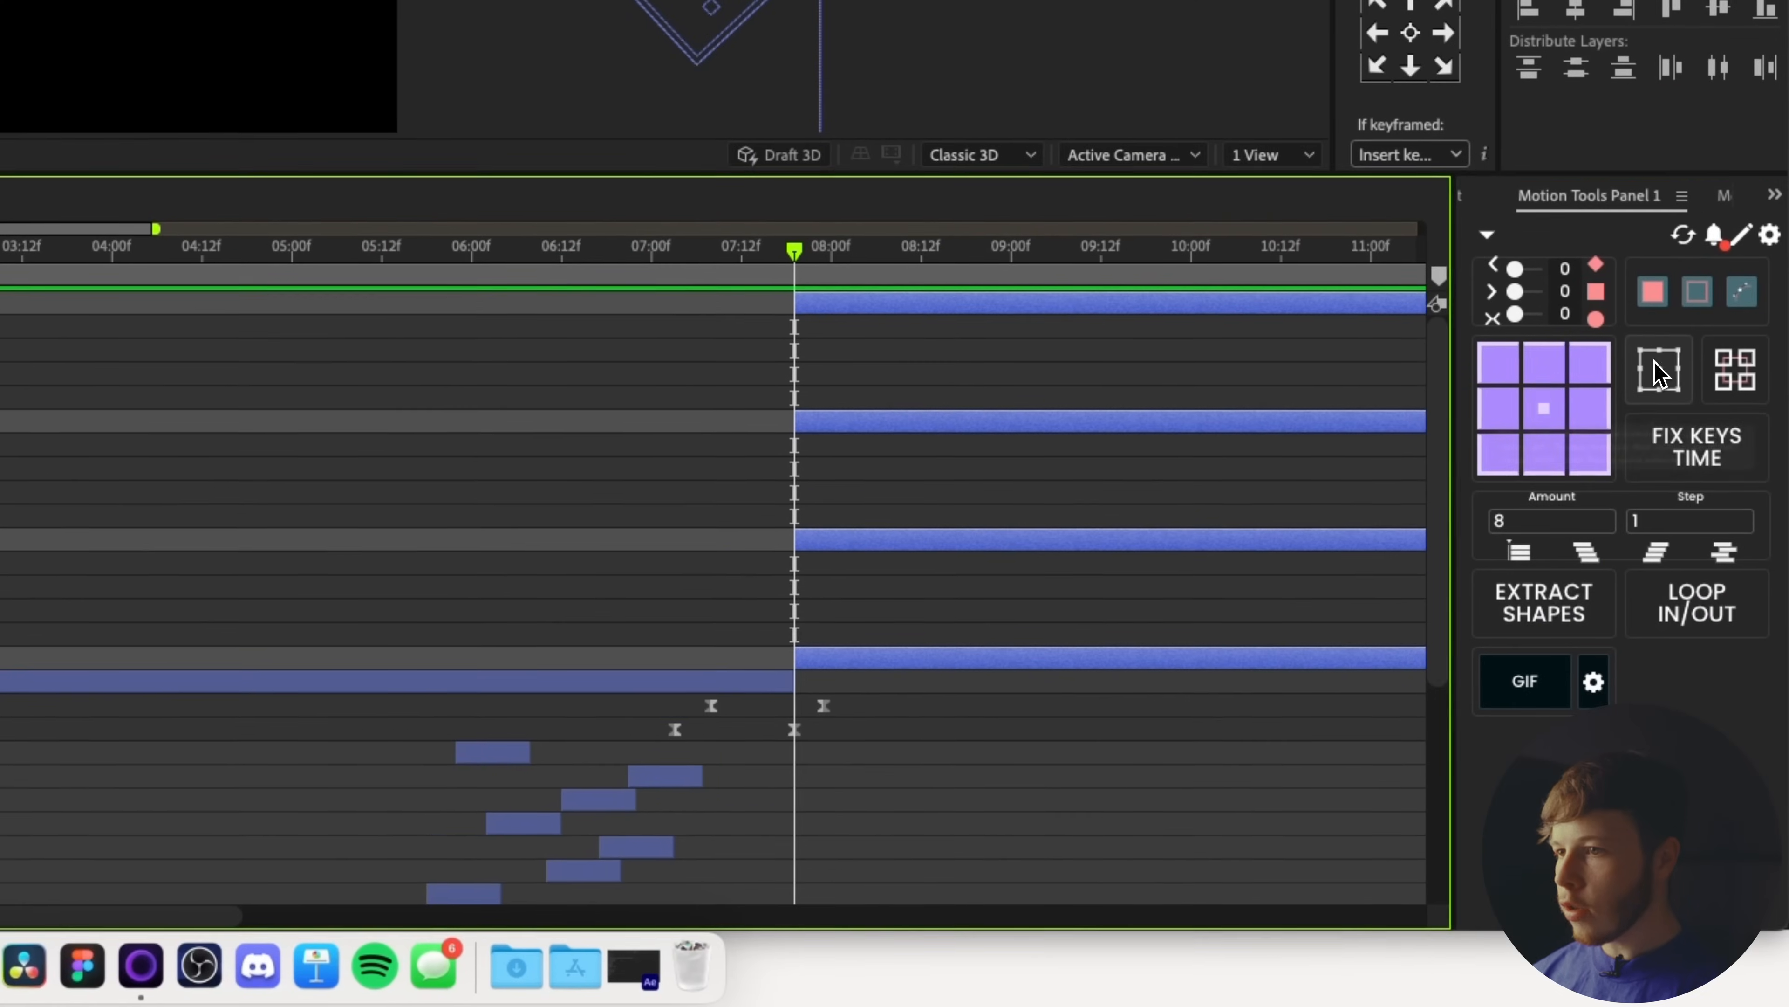
Parent the four rectangle layers to a new null and, using the proportional grid, center the null at Position 541, 960
{"action": "left_click", "coordinate": [1725, 688]}
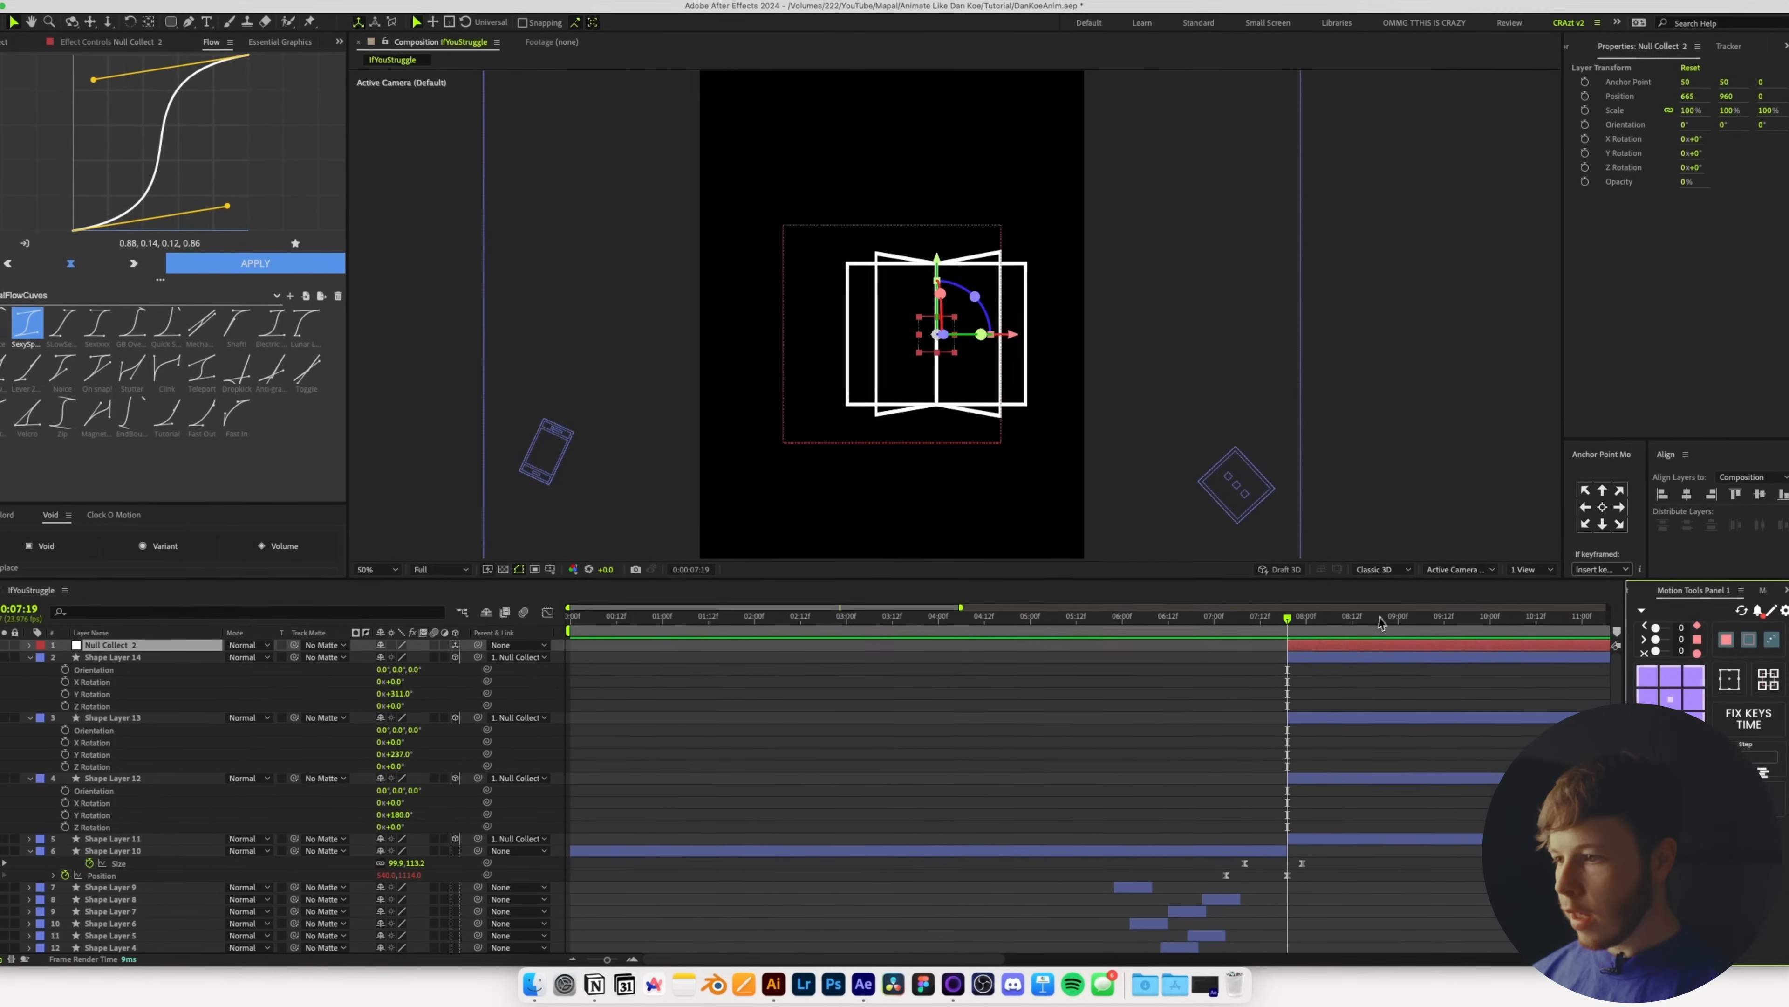
{"action": "key", "text": "alt+apostrophe"}
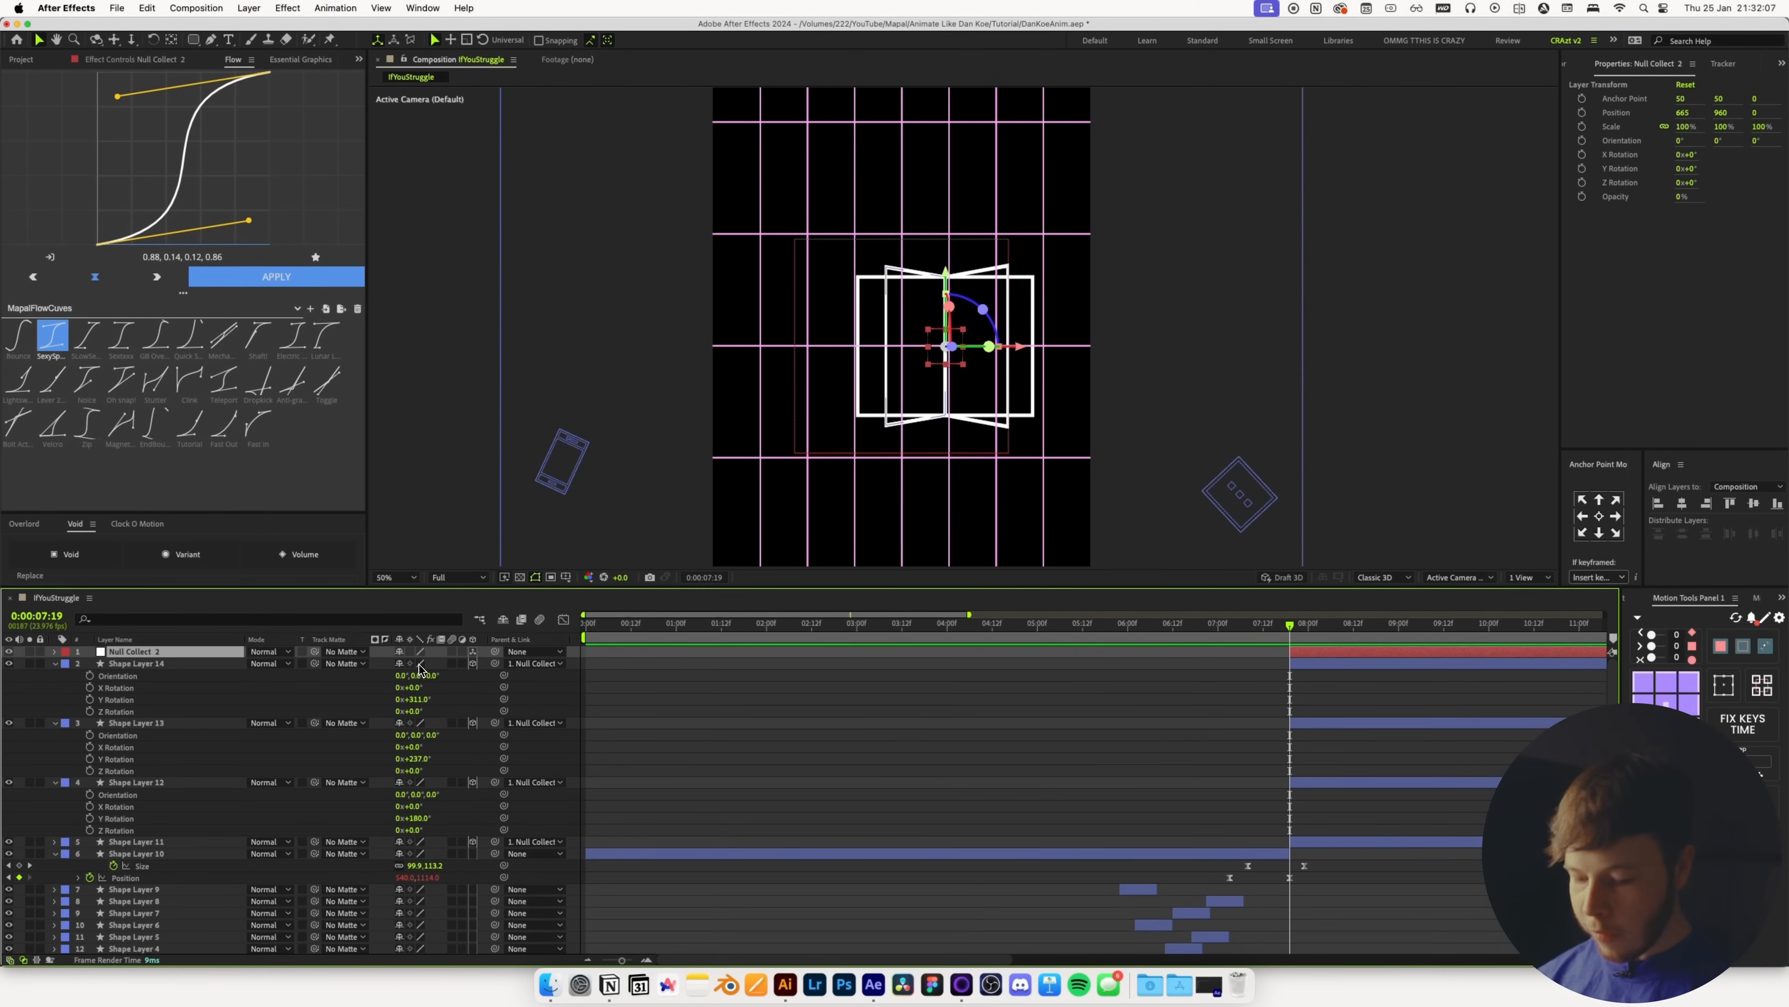
{"action": "key", "text": "p"}
{"action": "left_click_drag", "start_coordinate": [410, 668], "coordinate": [326, 670]}
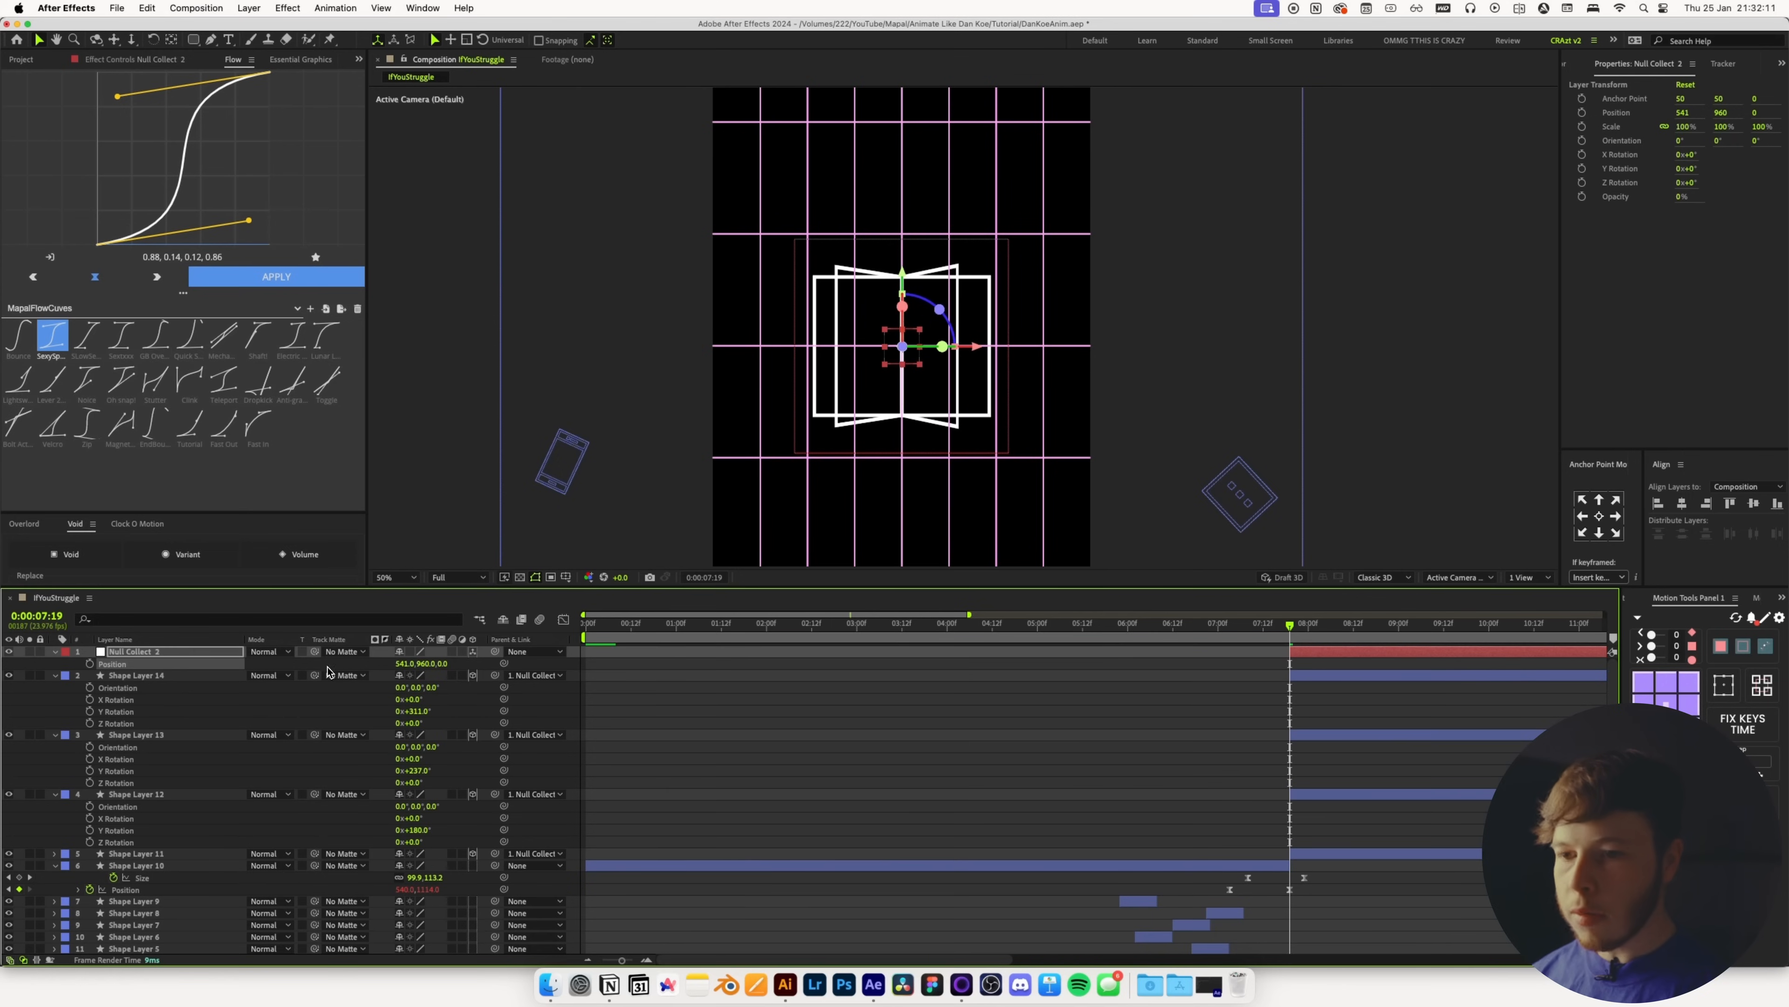
Tilt the null to an X Rotation of -27° and hide the proportional grid
{"action": "key", "text": "shift+r"}
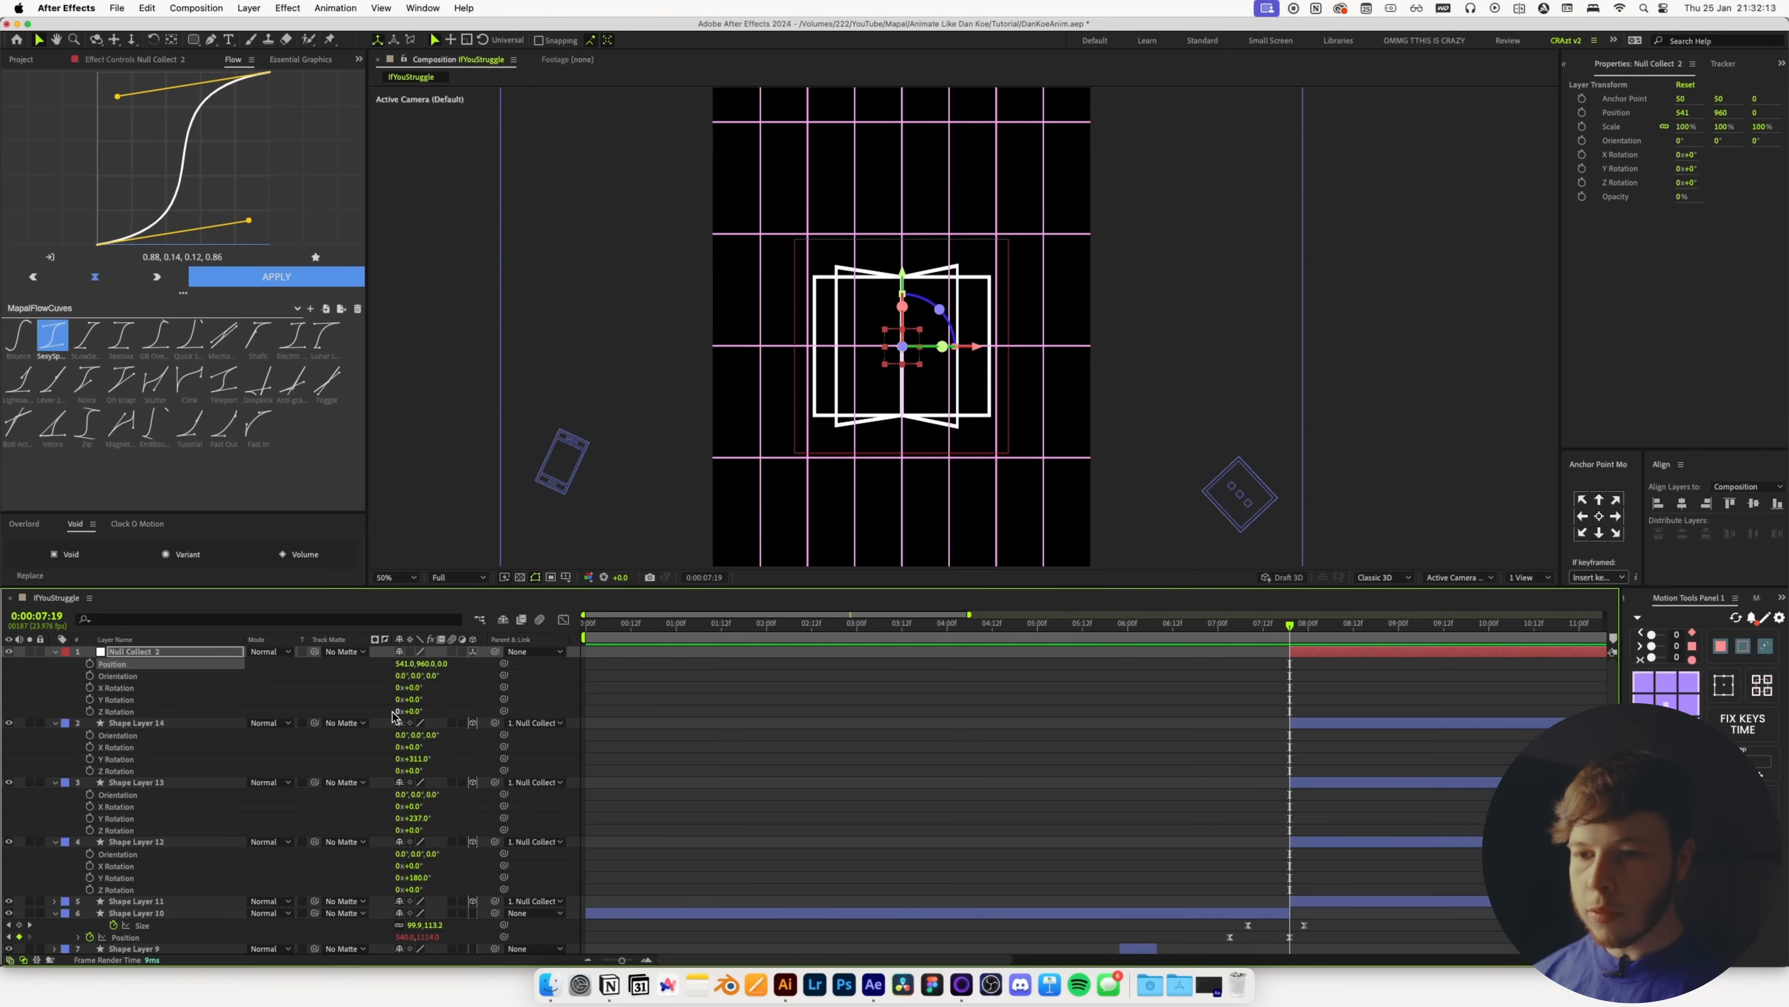
{"action": "left_click_drag", "start_coordinate": [412, 688], "coordinate": [394, 689]}
{"action": "key", "text": "super+z"}
{"action": "key", "text": "alt+apostrophe"}
{"action": "key", "text": "comma"}
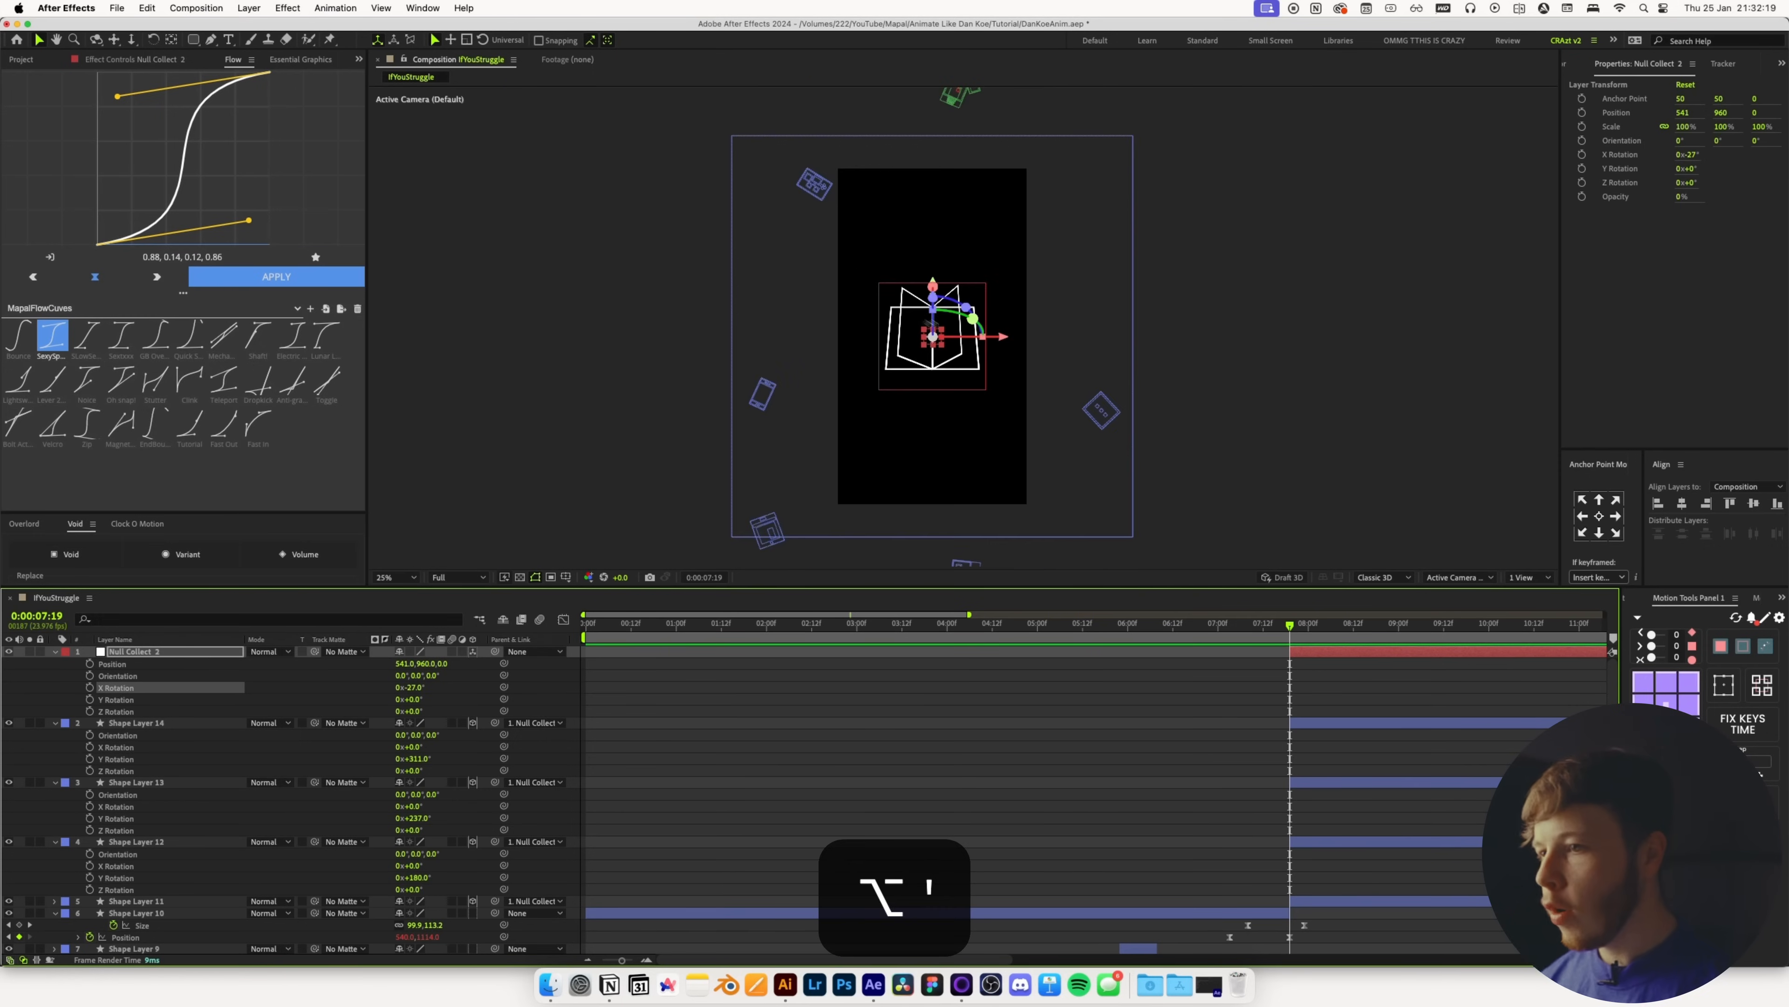
Keyframe the three rectangle copies' Y Rotation in their fanned pose at 0:00:08:11 and at 0° at 0:00:07:23
{"action": "left_click_drag", "start_coordinate": [1275, 630], "coordinate": [1305, 661]}
{"action": "left_click", "coordinate": [1305, 661]}
{"action": "key", "text": "Page_Down"}
{"action": "key", "text": "Page_Down"}
{"action": "key", "text": "Page_Down"}
{"action": "key", "text": "Page_Down"}
{"action": "key", "text": "Page_Down"}
{"action": "key", "text": "Page_Down"}
{"action": "key", "text": "Page_Down"}
{"action": "key", "text": "Page_Down"}
{"action": "key", "text": "Page_Down"}
{"action": "key", "text": "Page_Down"}
{"action": "left_click", "coordinate": [1318, 722]}
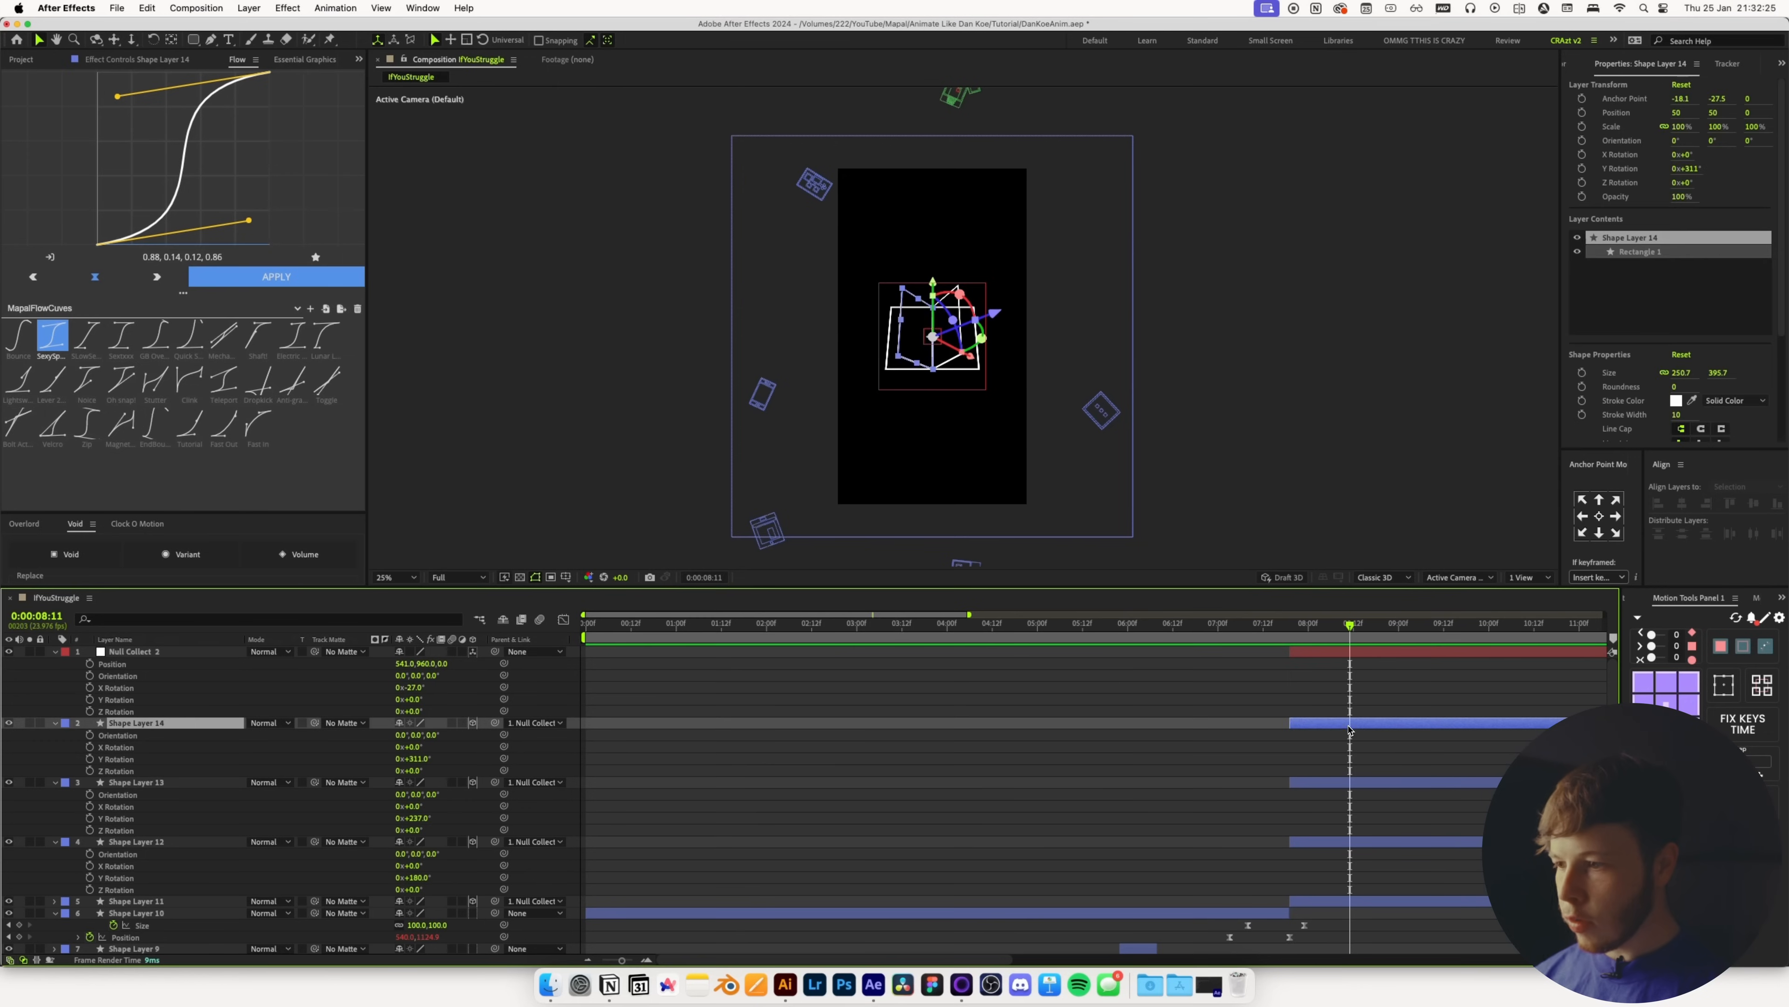
{"action": "left_click", "coordinate": [1306, 896], "text": "shift"}
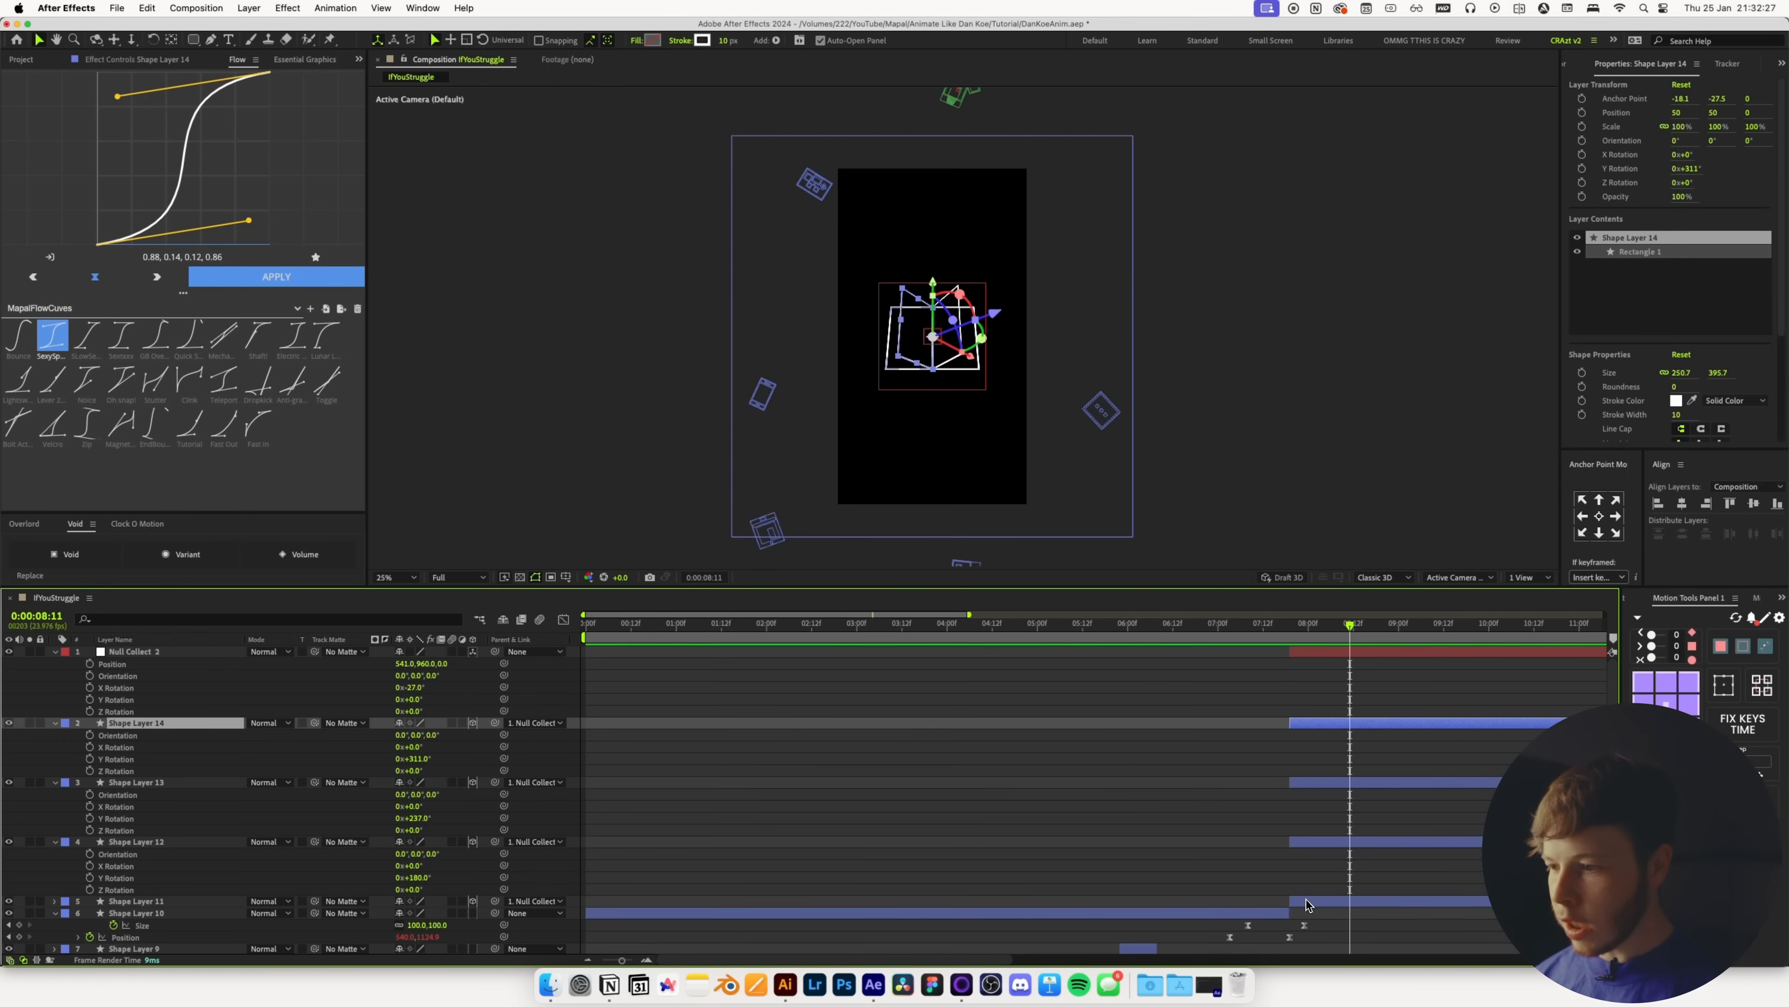
{"action": "left_click", "coordinate": [89, 877]}
{"action": "key", "text": "j"}
{"action": "key", "text": "super+shift+a"}
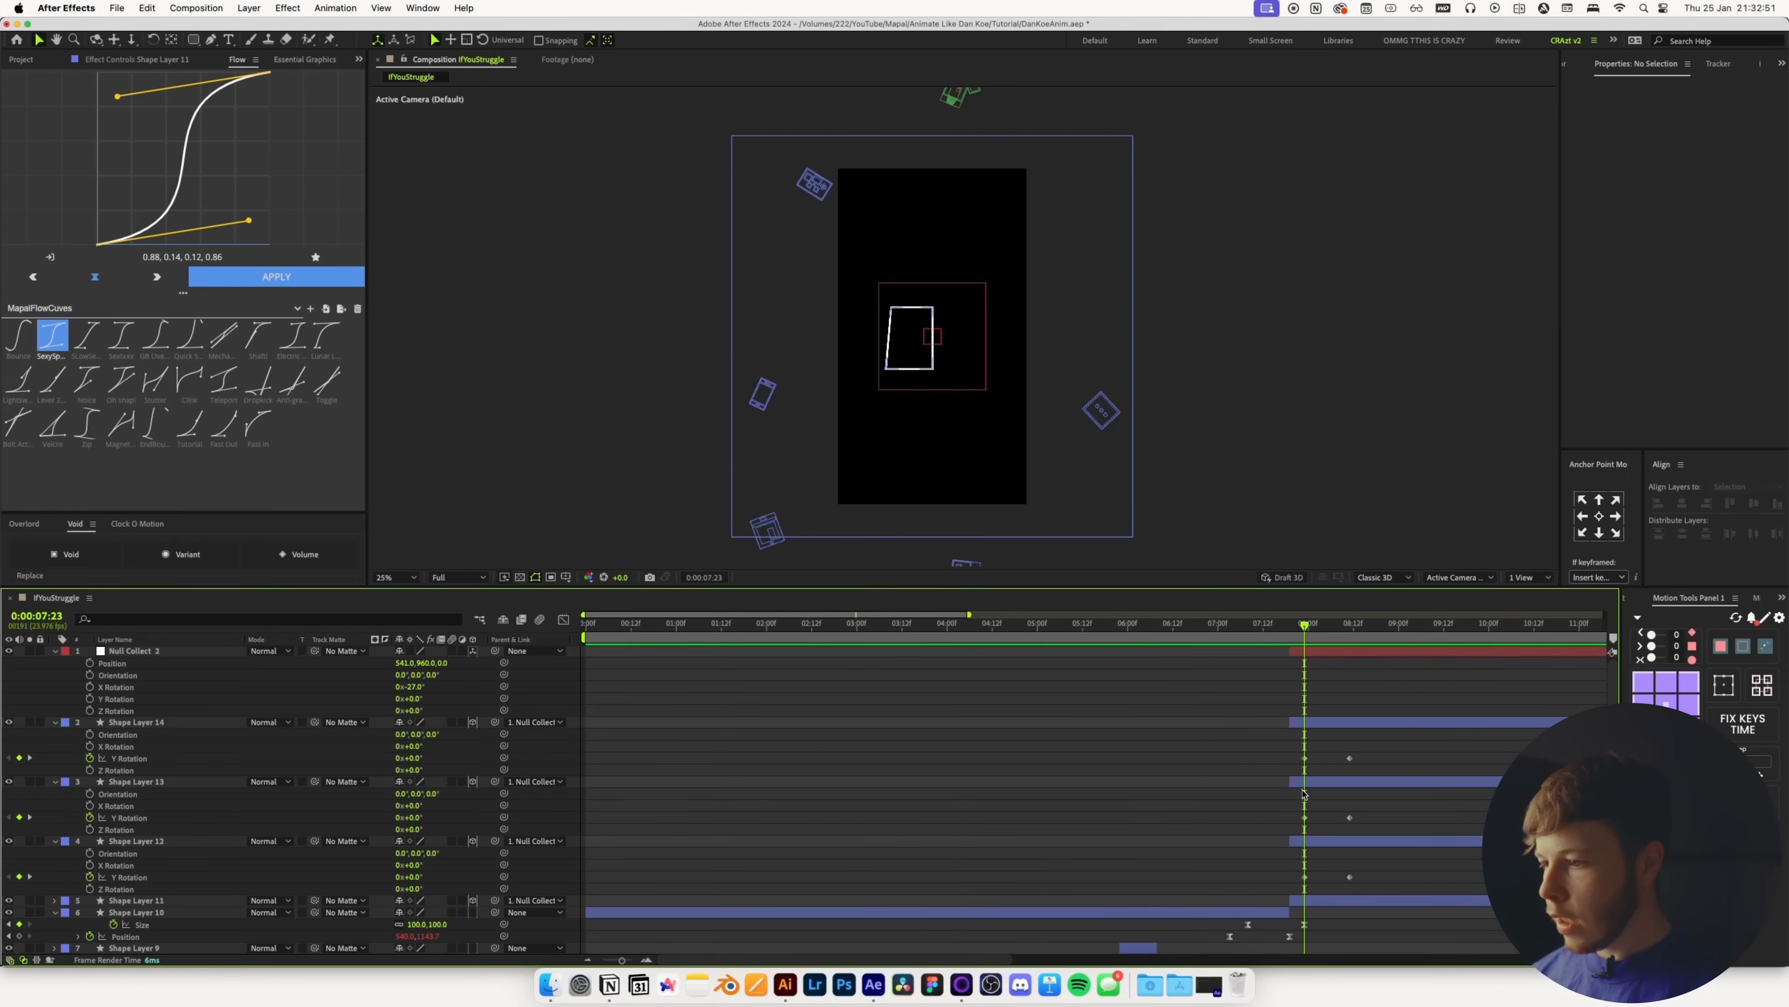
Apply the 0.88, 0.14, 0.12, 0.86 Flow curve to the copies' Y Rotation keyframes and save the project
{"action": "left_click_drag", "start_coordinate": [1380, 745], "coordinate": [1235, 922]}
{"action": "key", "text": "super+s"}
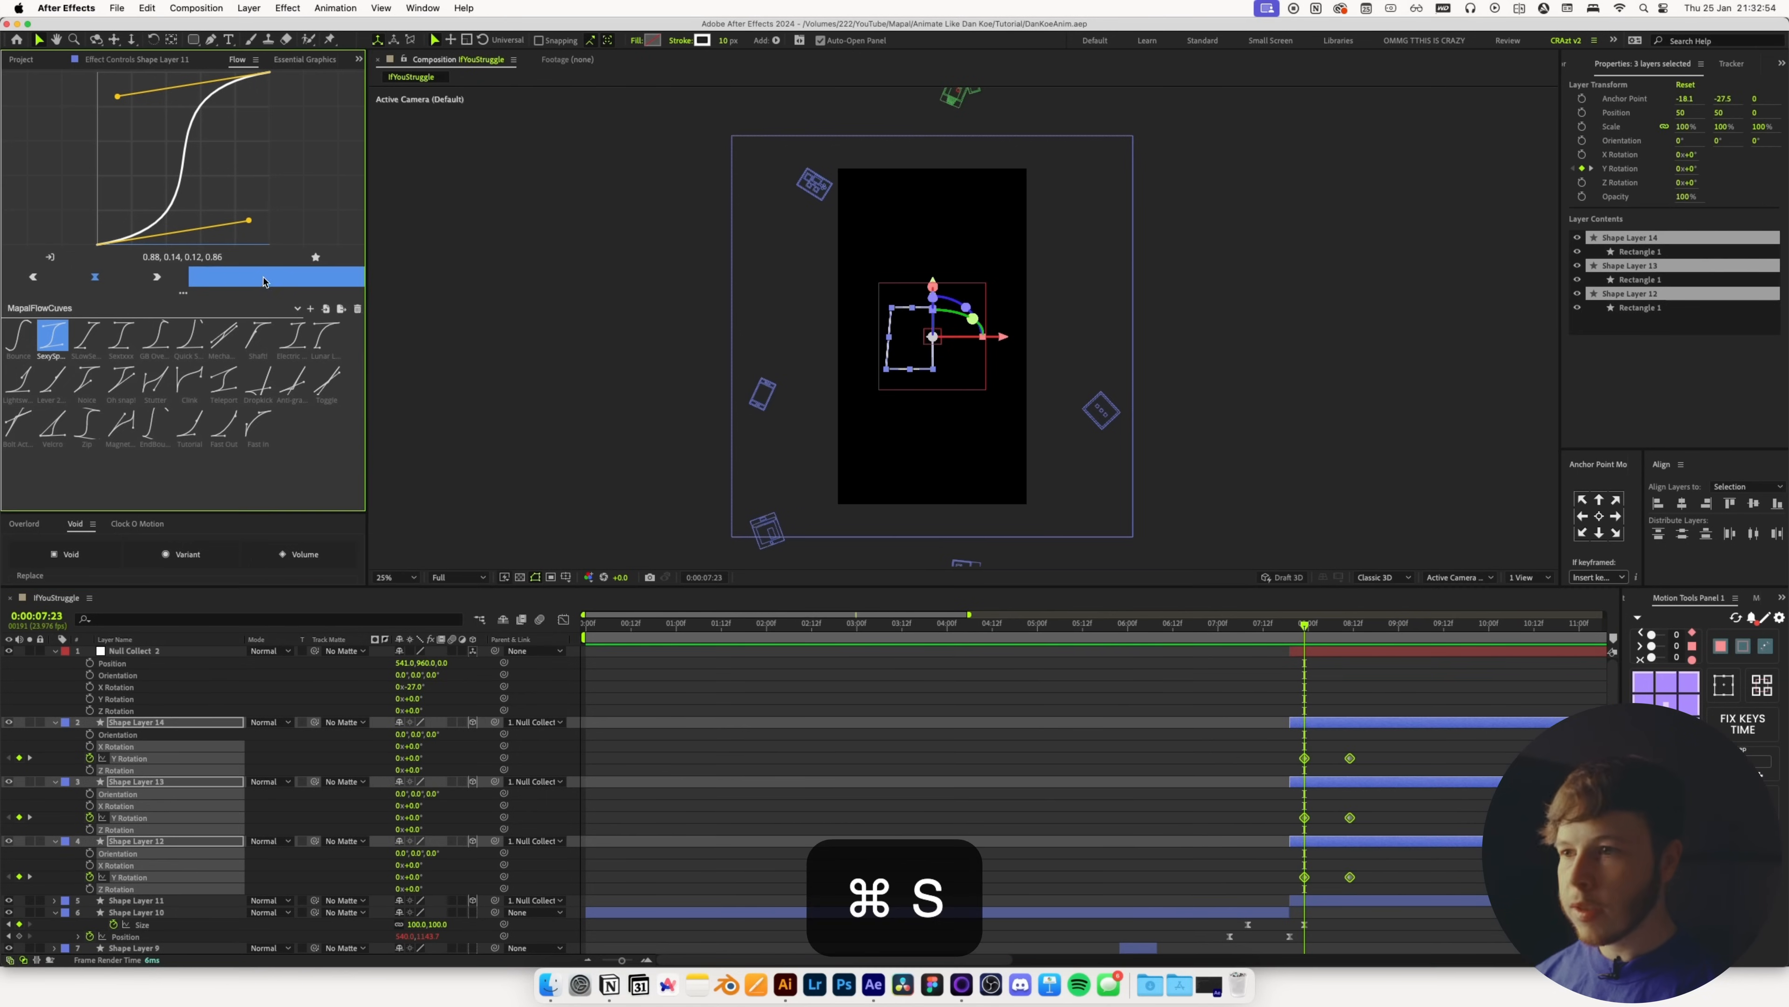
{"action": "left_click", "coordinate": [1365, 701]}
{"action": "key", "text": "space"}
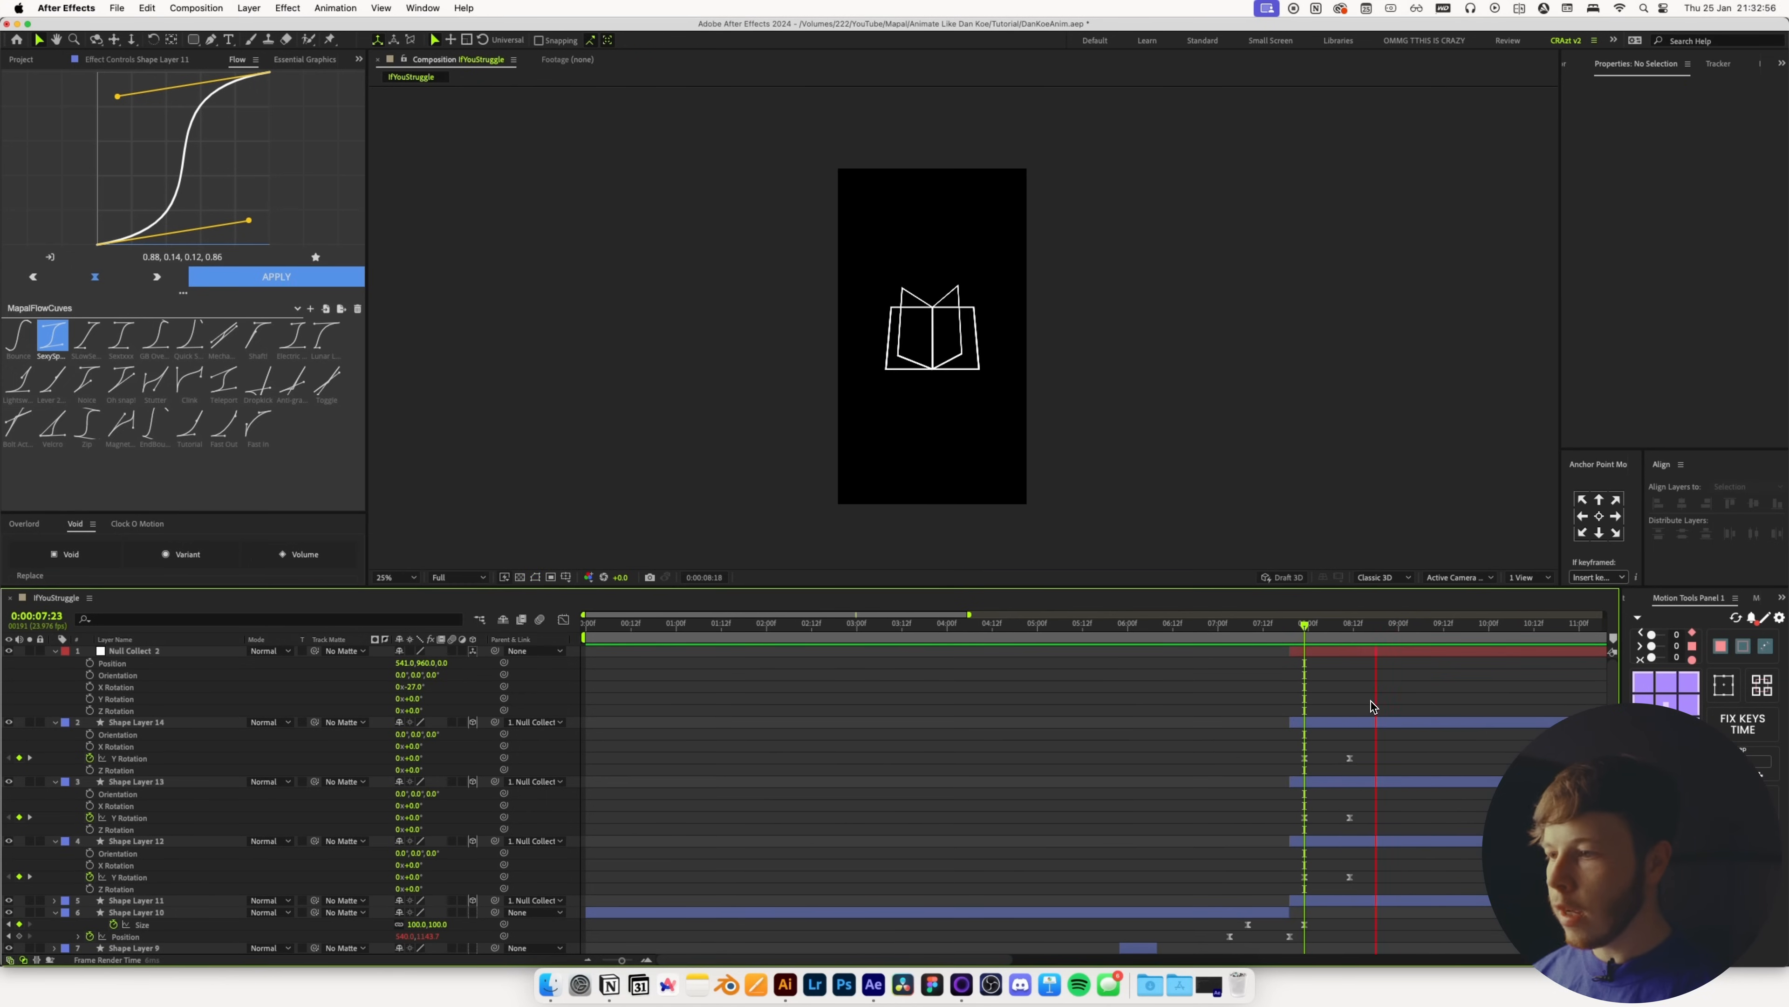
Add a Position keyframe to the null at 0:00:07:23 and move it to X 663 against the proportional grid
{"action": "mouse_move", "coordinate": [1305, 637]}
{"action": "left_mouse_down"}
{"action": "mouse_move", "coordinate": [1337, 641]}
{"action": "mouse_move", "coordinate": [1305, 641]}
{"action": "left_mouse_up"}
{"action": "left_click", "coordinate": [1309, 656]}
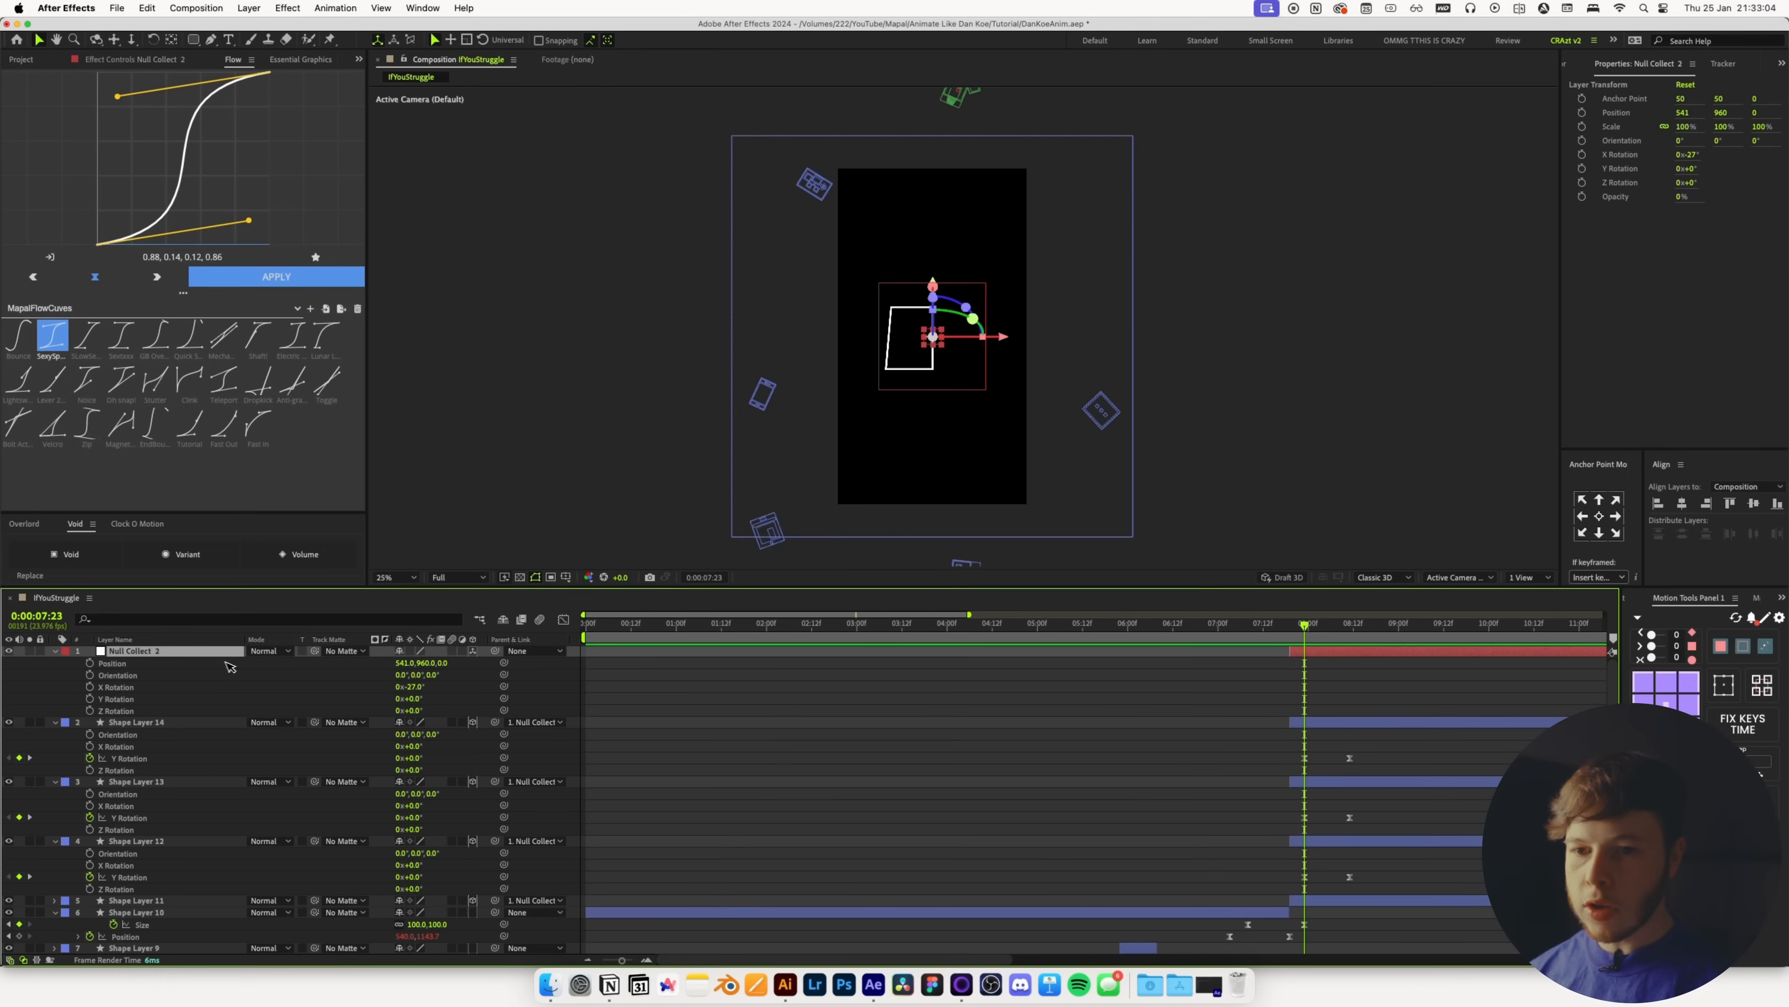
{"action": "left_click", "coordinate": [89, 663]}
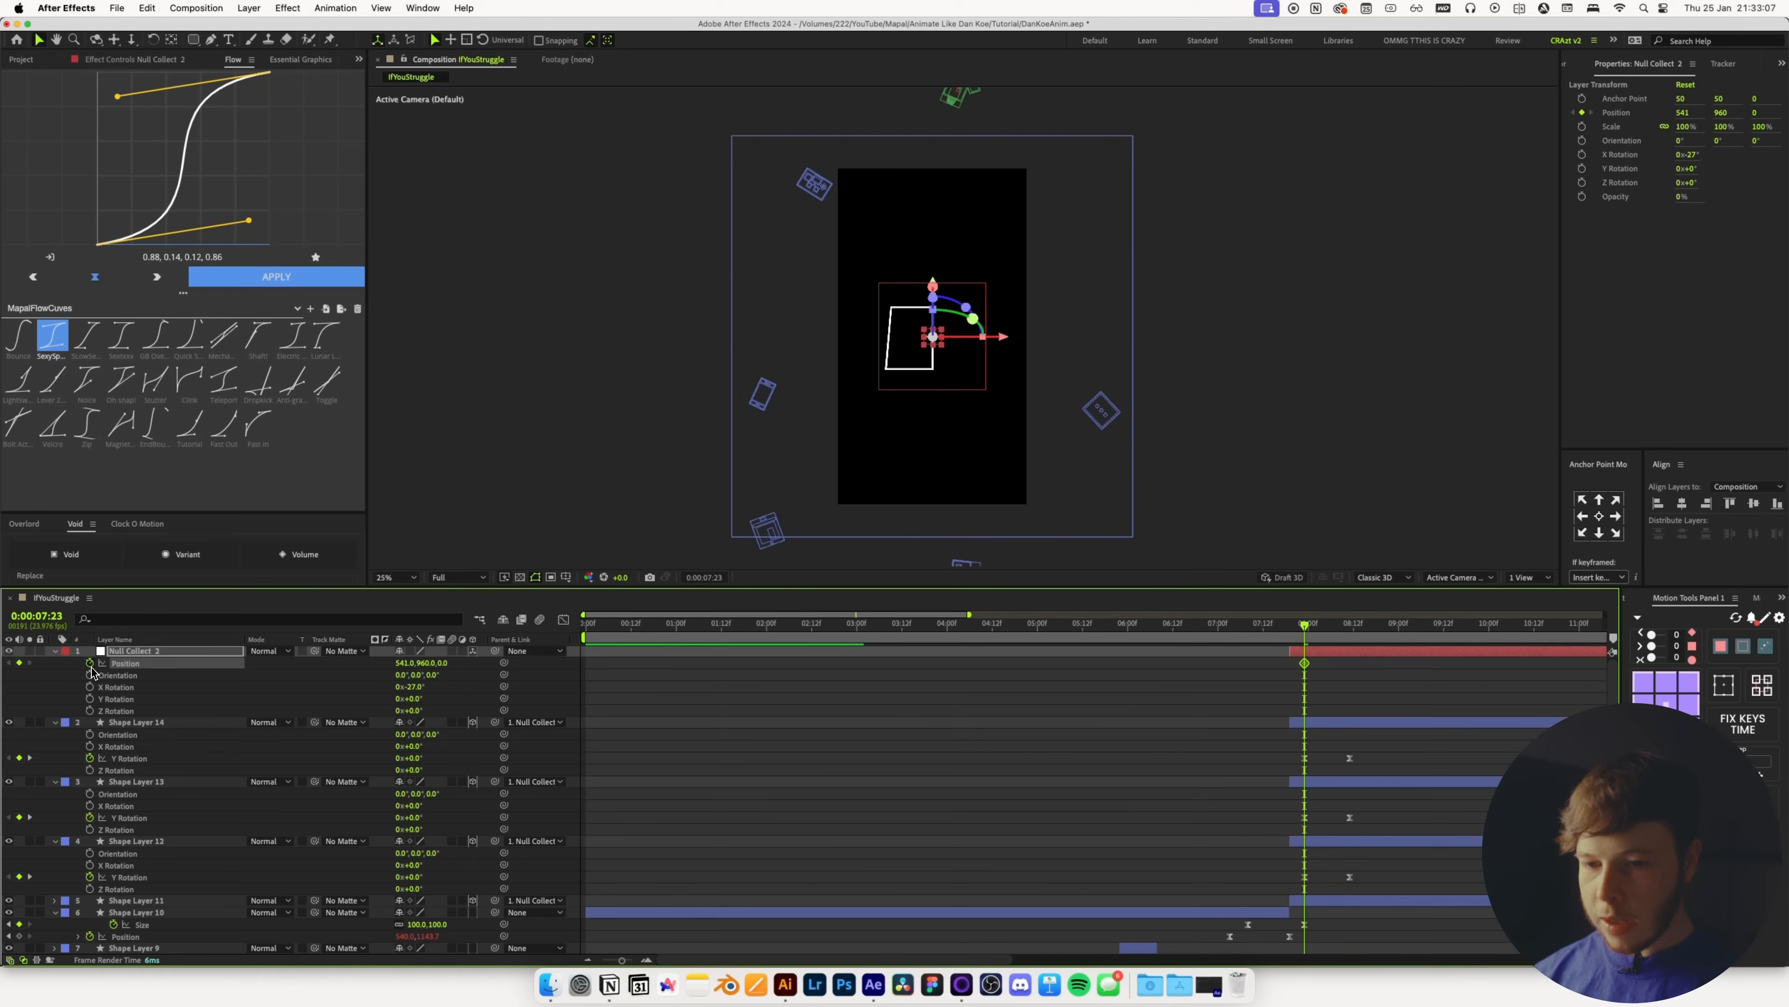
{"action": "key", "text": "alt+apostrophe"}
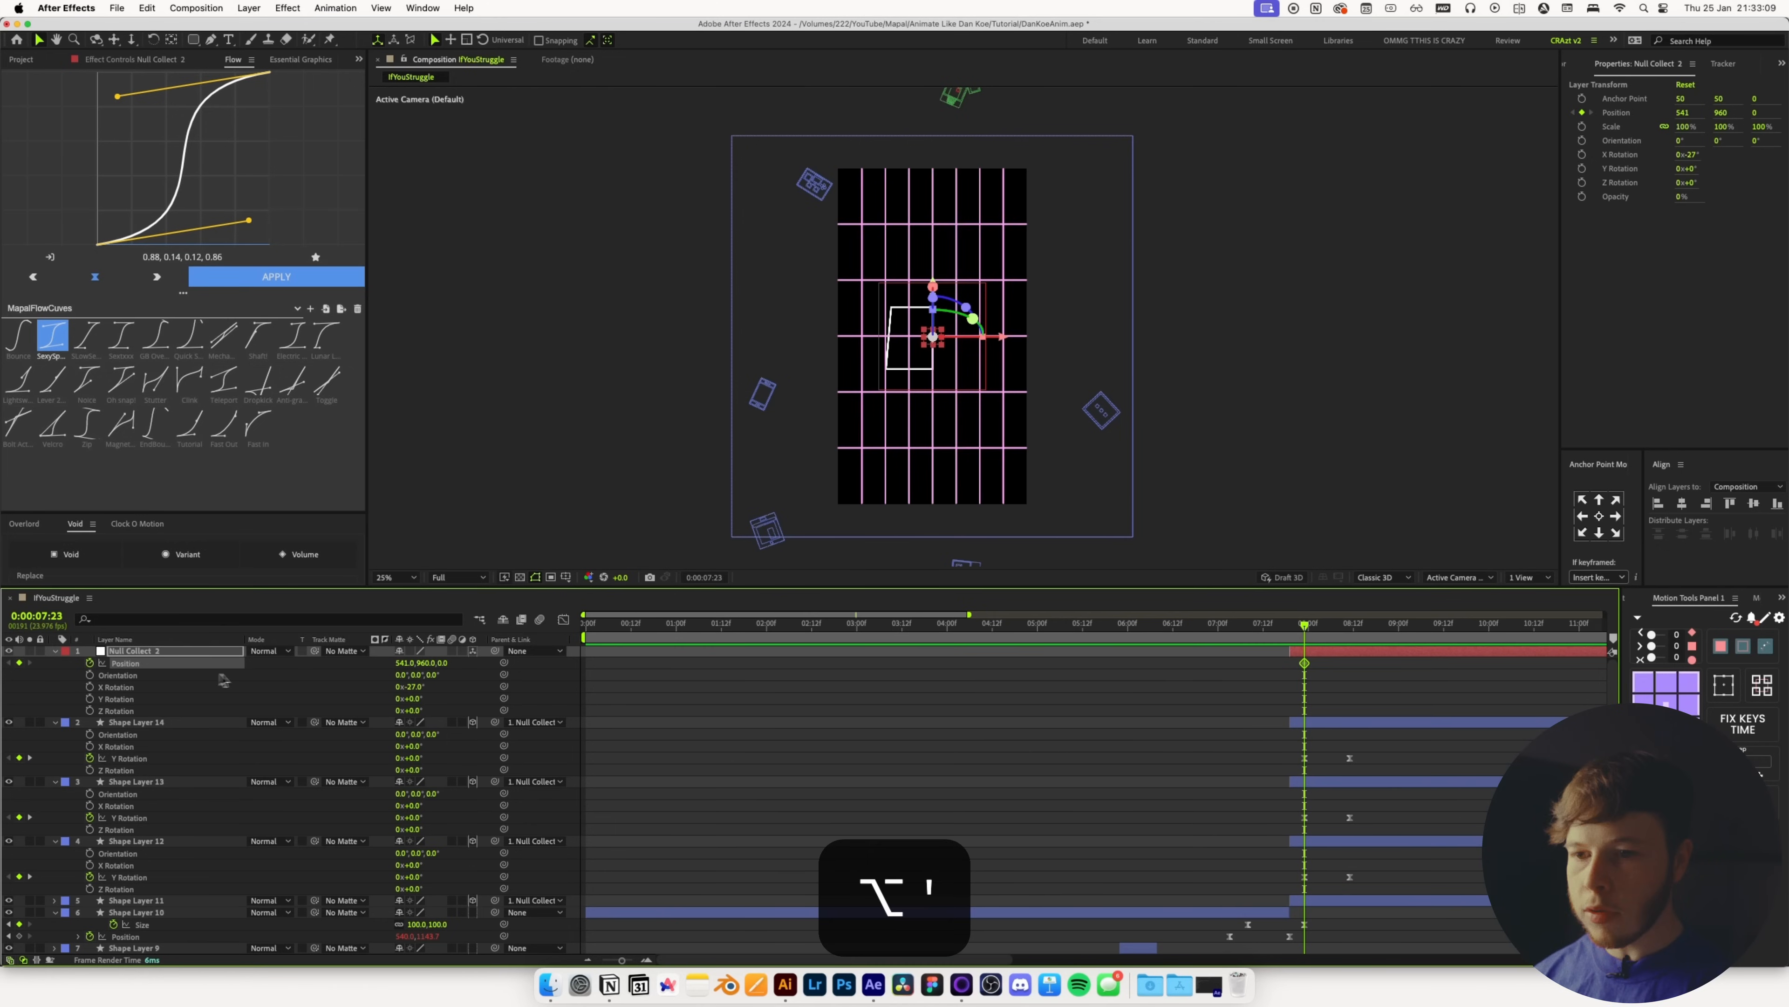
{"action": "left_click_drag", "start_coordinate": [422, 663], "coordinate": [486, 670]}
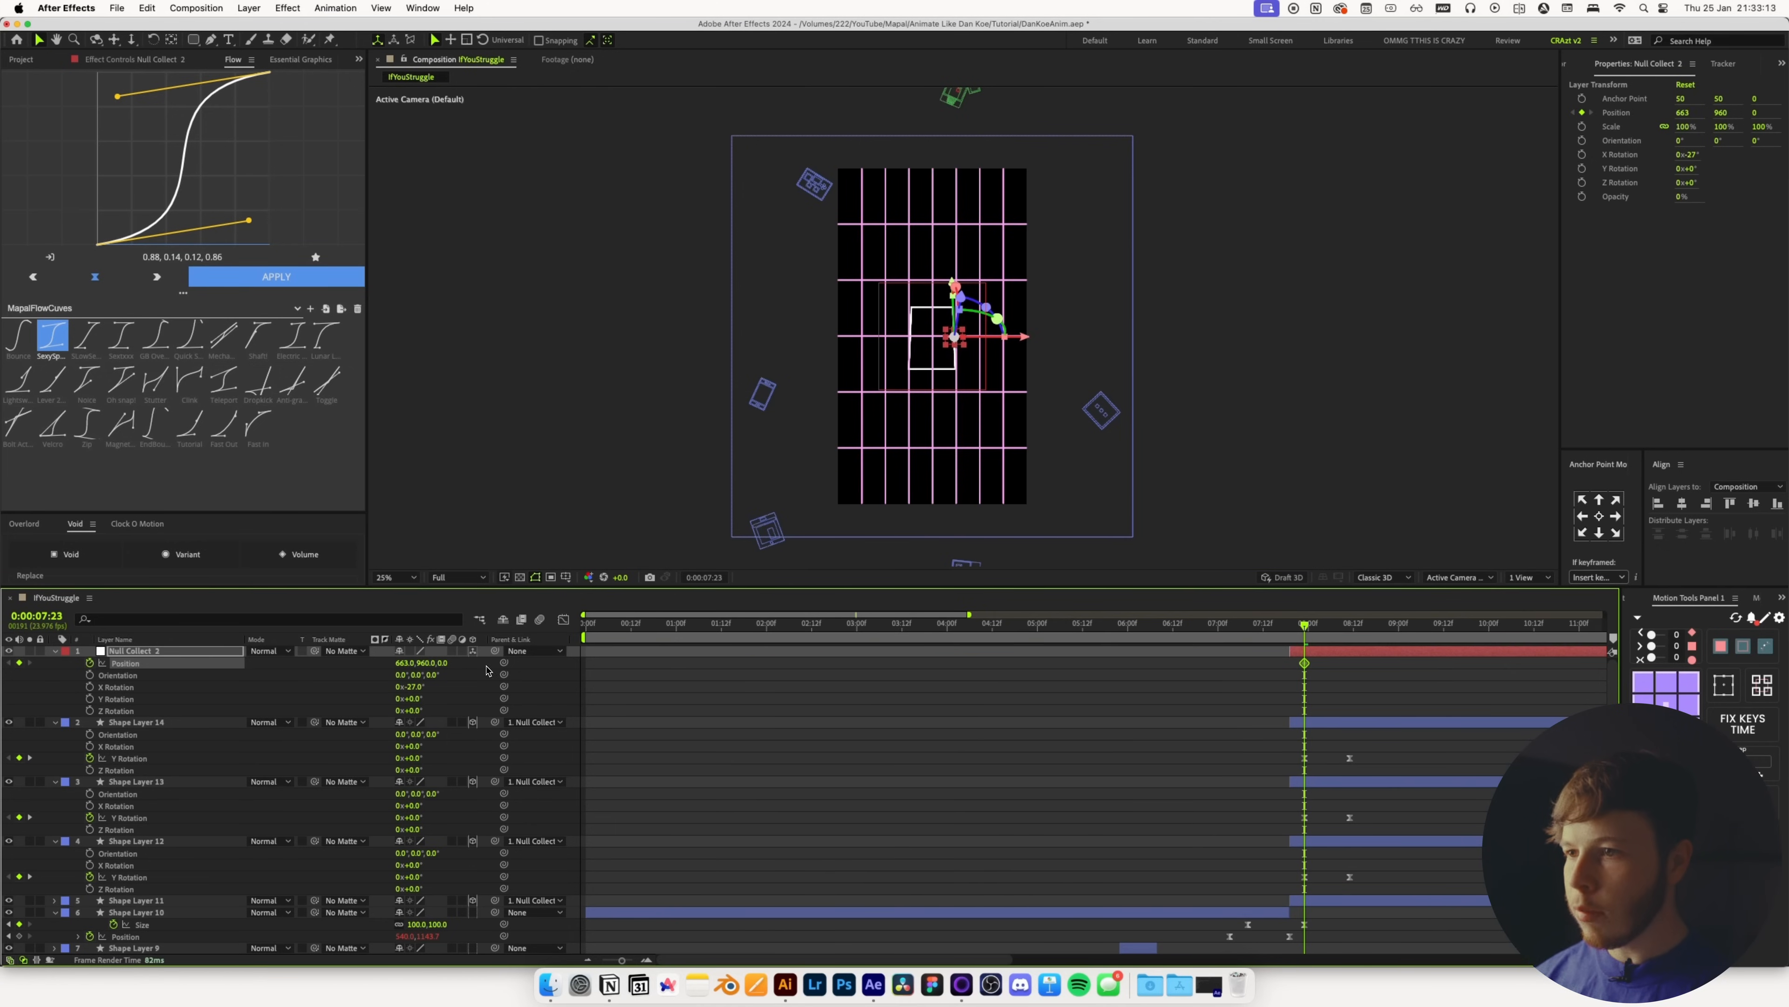
{"action": "key", "text": "alt+apostrophe"}
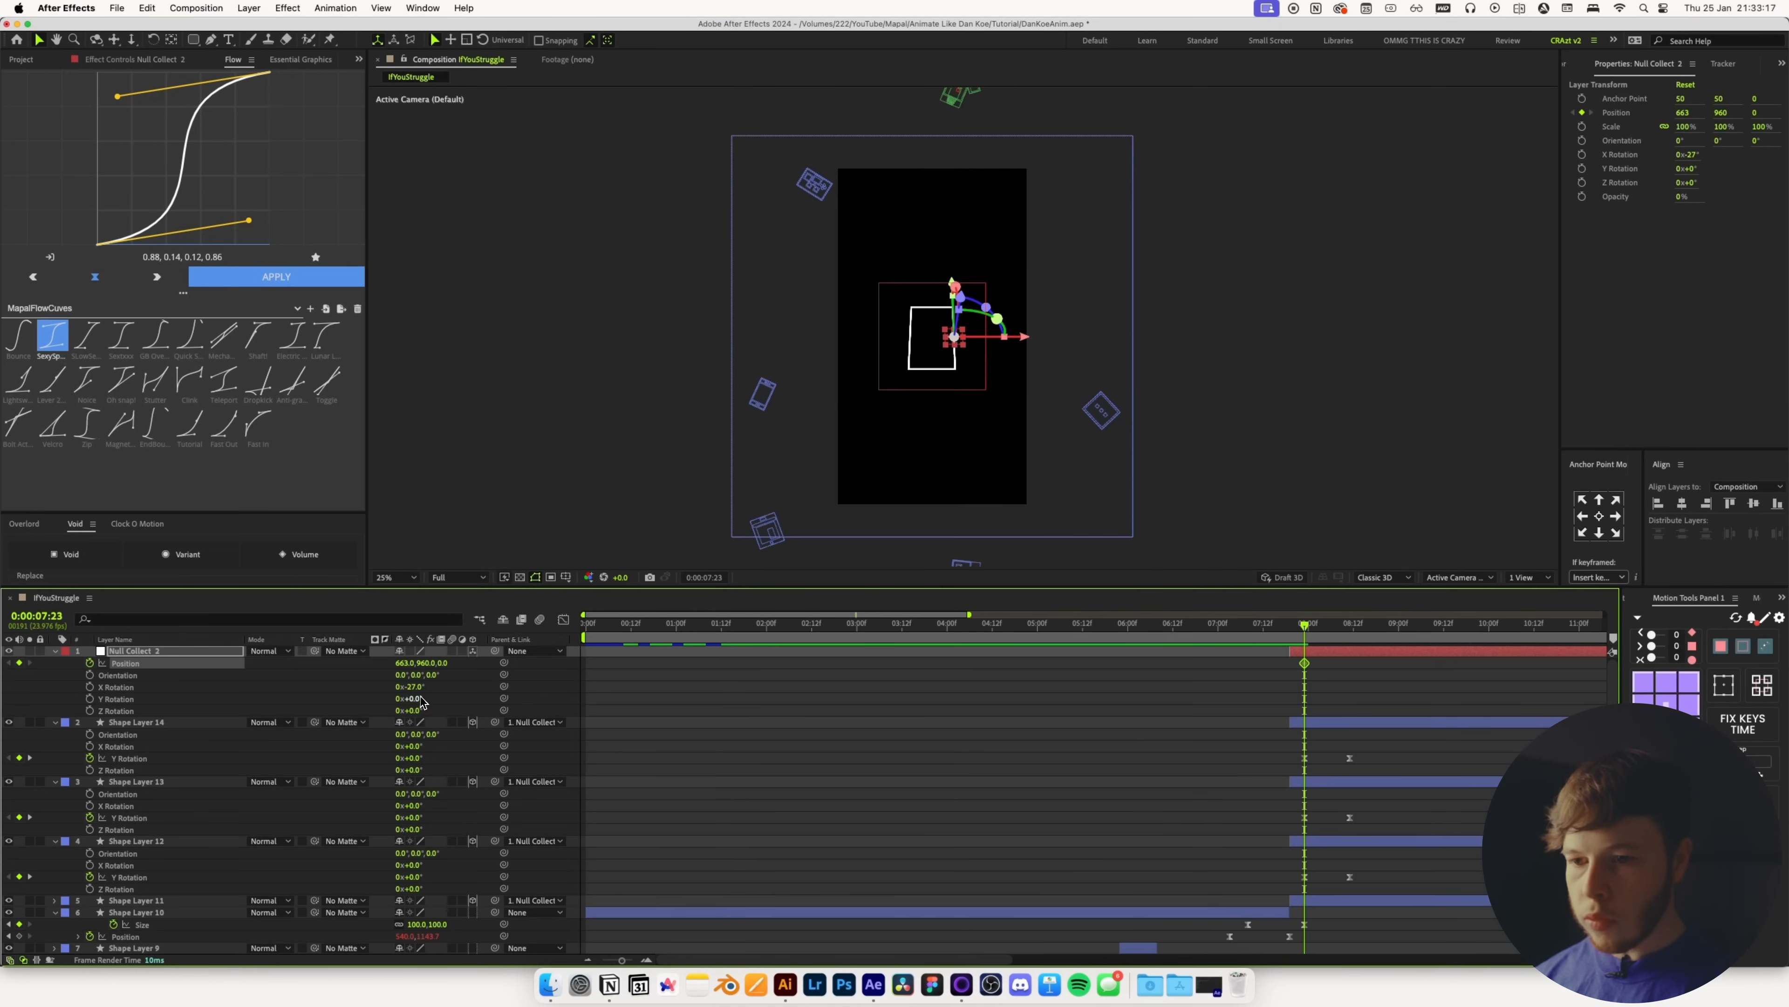
Keyframe the null's Y Rotation at -86° at 0:00:07:23 and recenter its Position at X 539 using the grid
{"action": "key", "text": "super+z"}
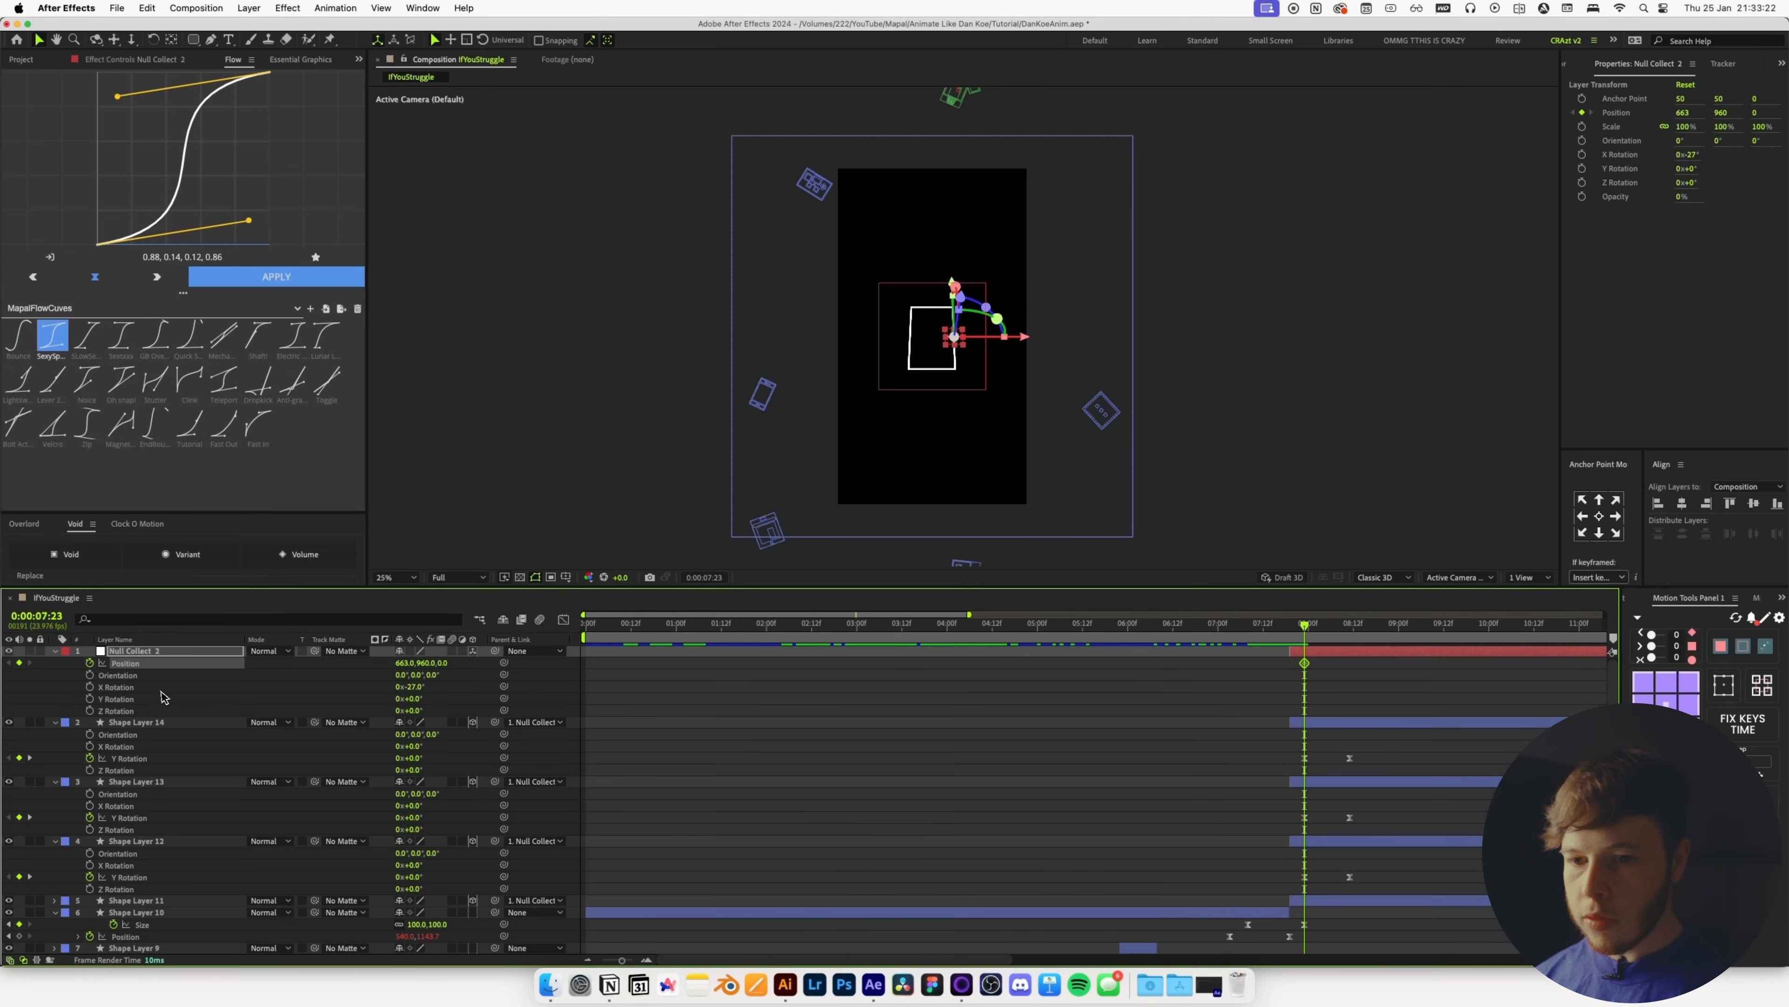
{"action": "left_click", "coordinate": [89, 698]}
{"action": "left_click_drag", "start_coordinate": [418, 700], "coordinate": [363, 708]}
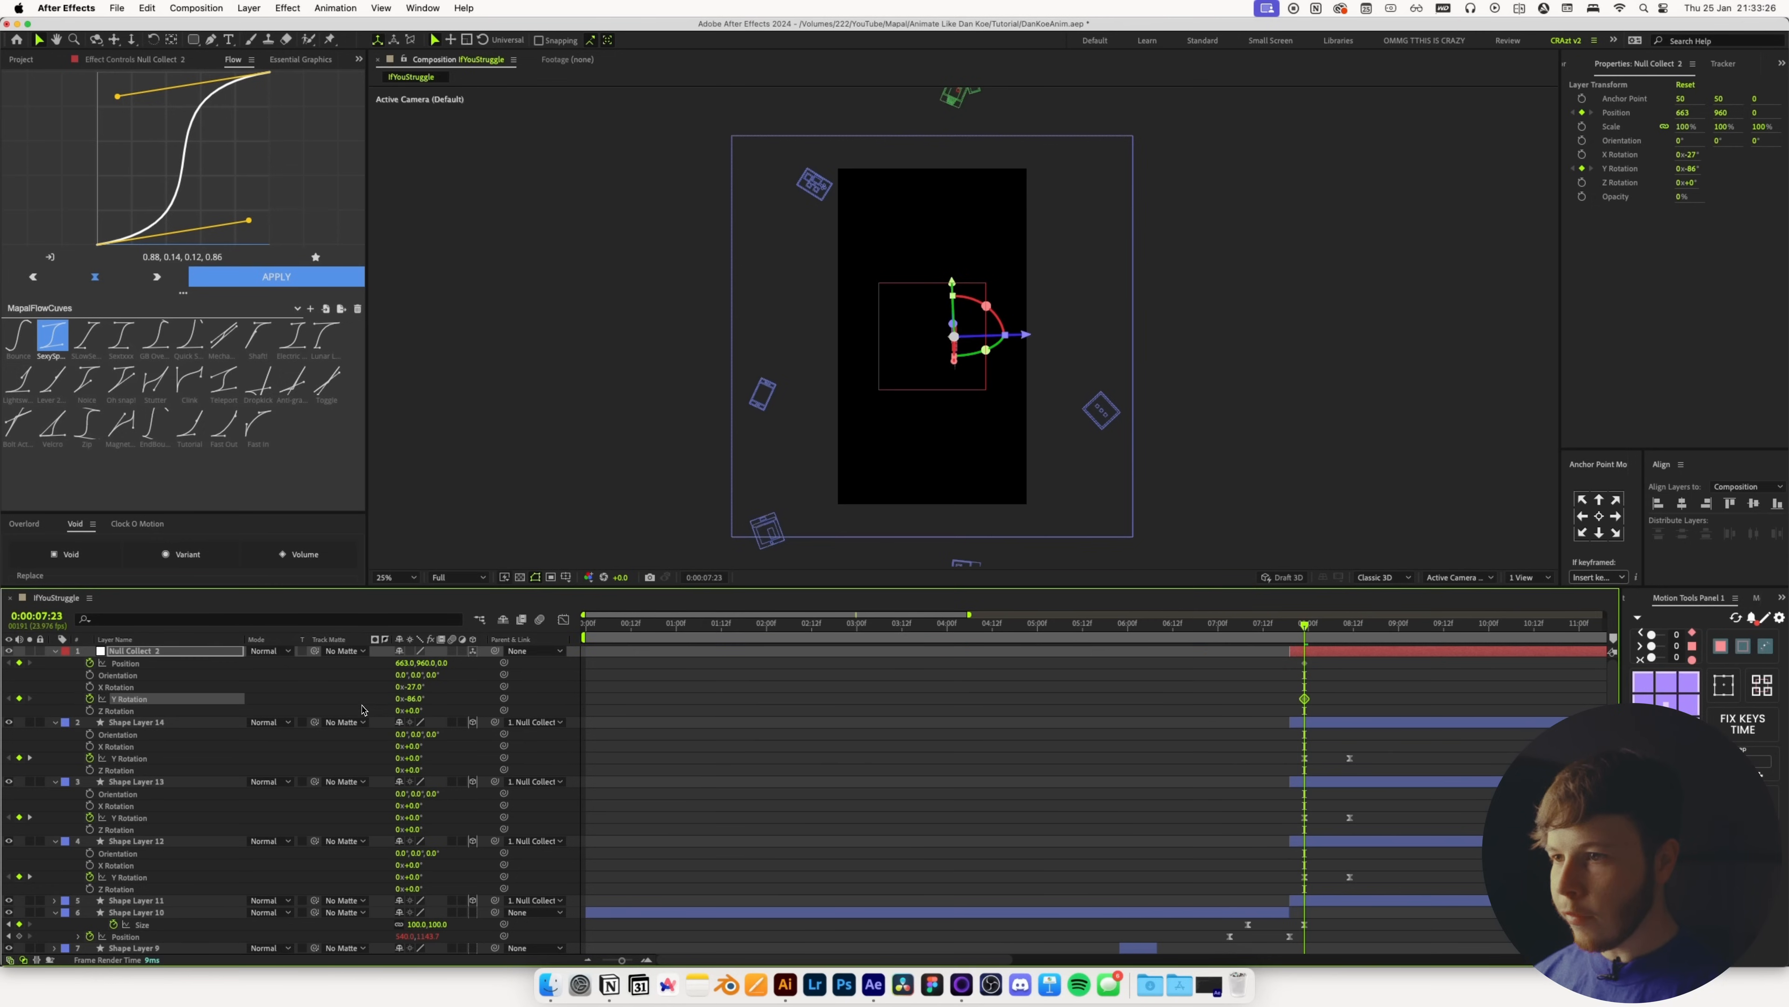
{"action": "key", "text": "period"}
{"action": "key", "text": "period"}
{"action": "key", "text": "alt+apostrophe"}
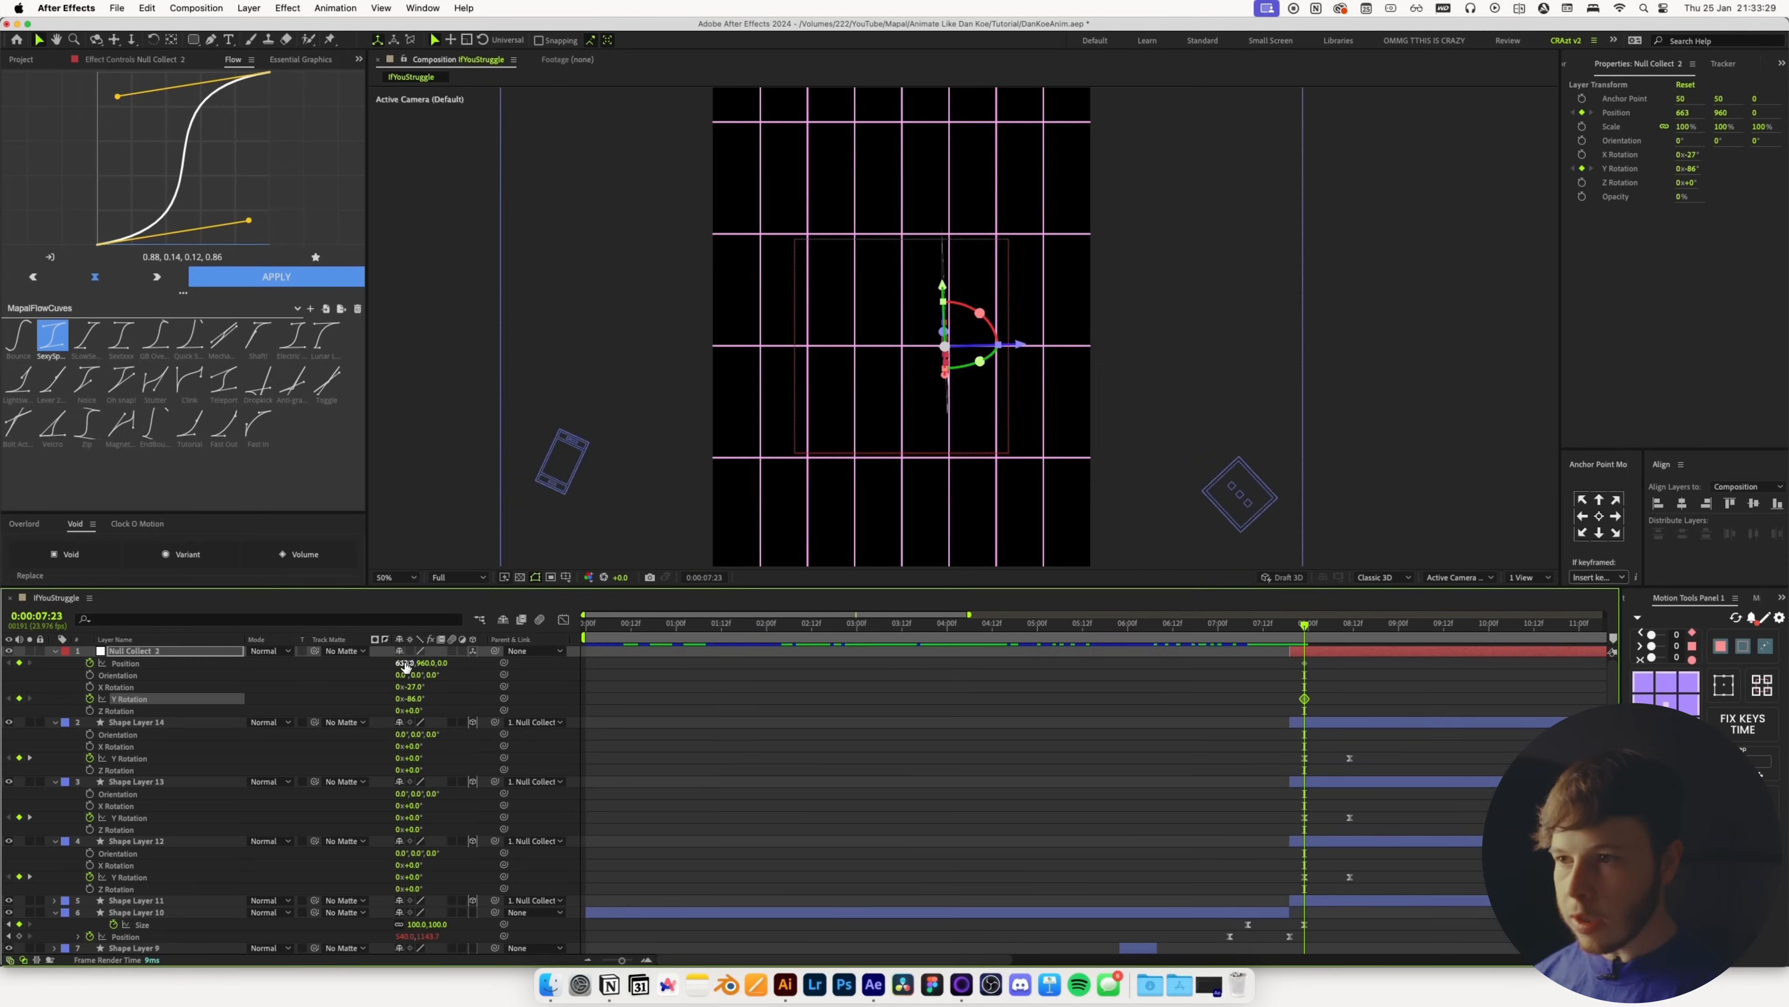
{"action": "left_click_drag", "start_coordinate": [405, 664], "coordinate": [327, 672]}
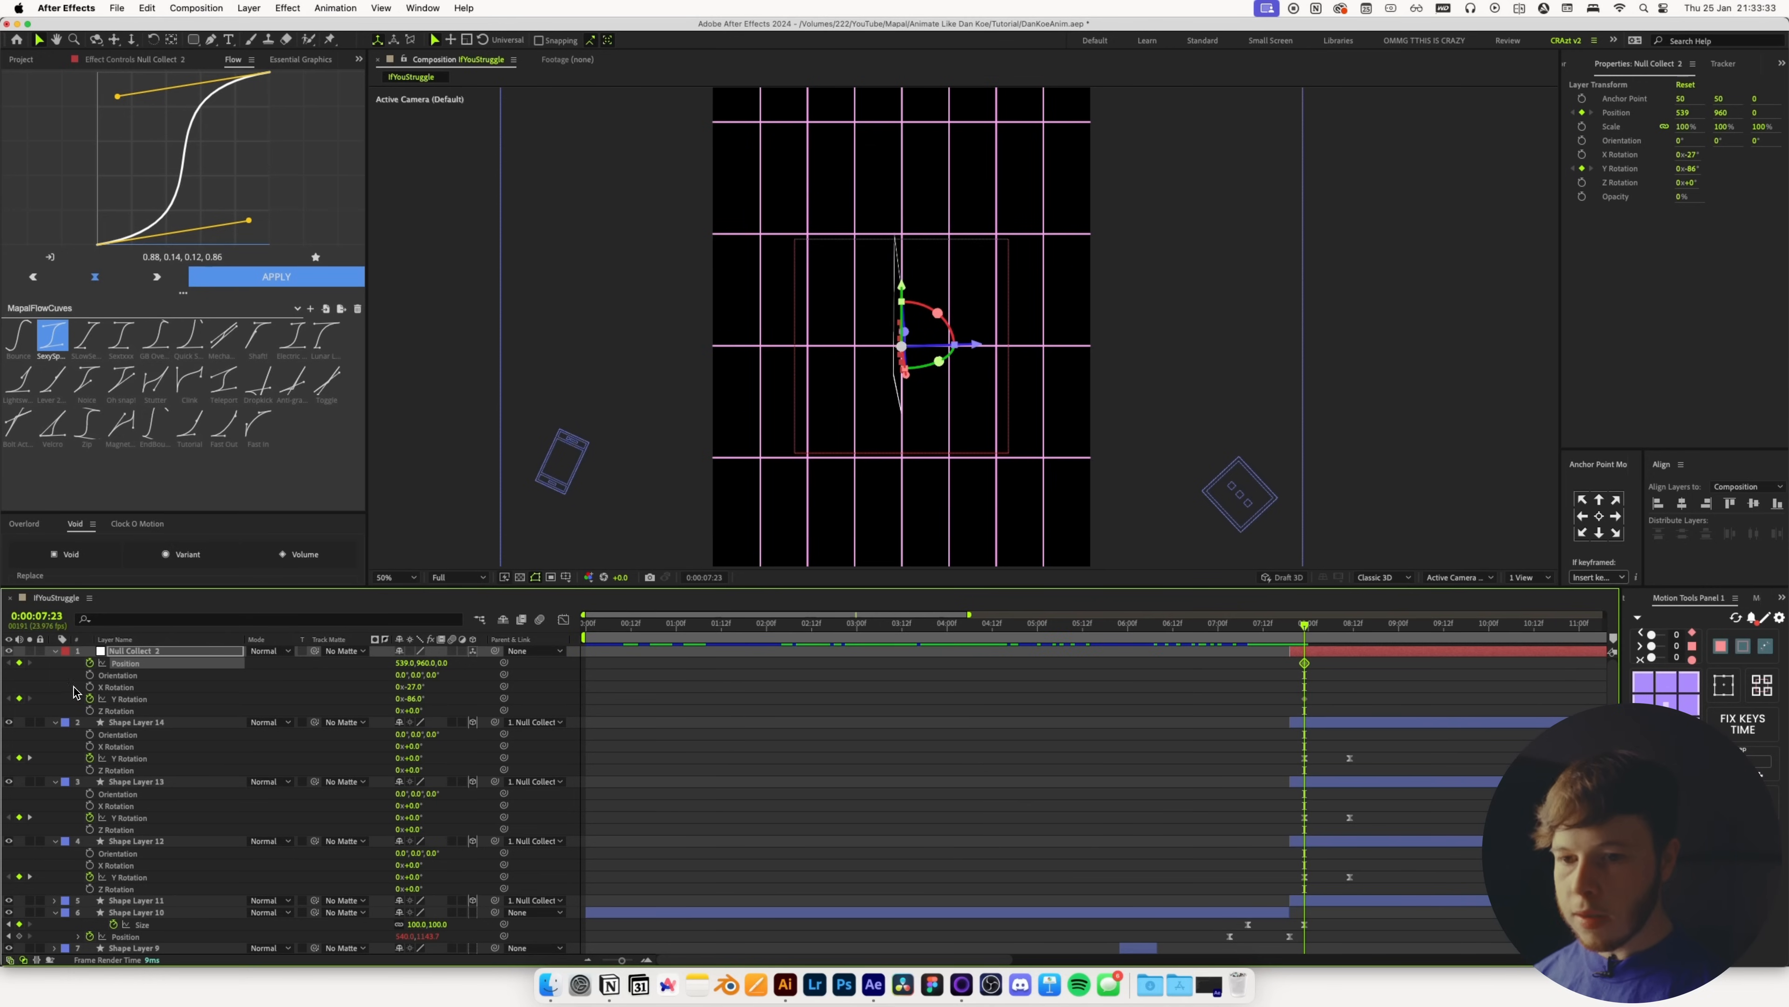
Set the null's Y Rotation to -10° at 0:00:08:11 and hide the grid
{"action": "key", "text": "space"}
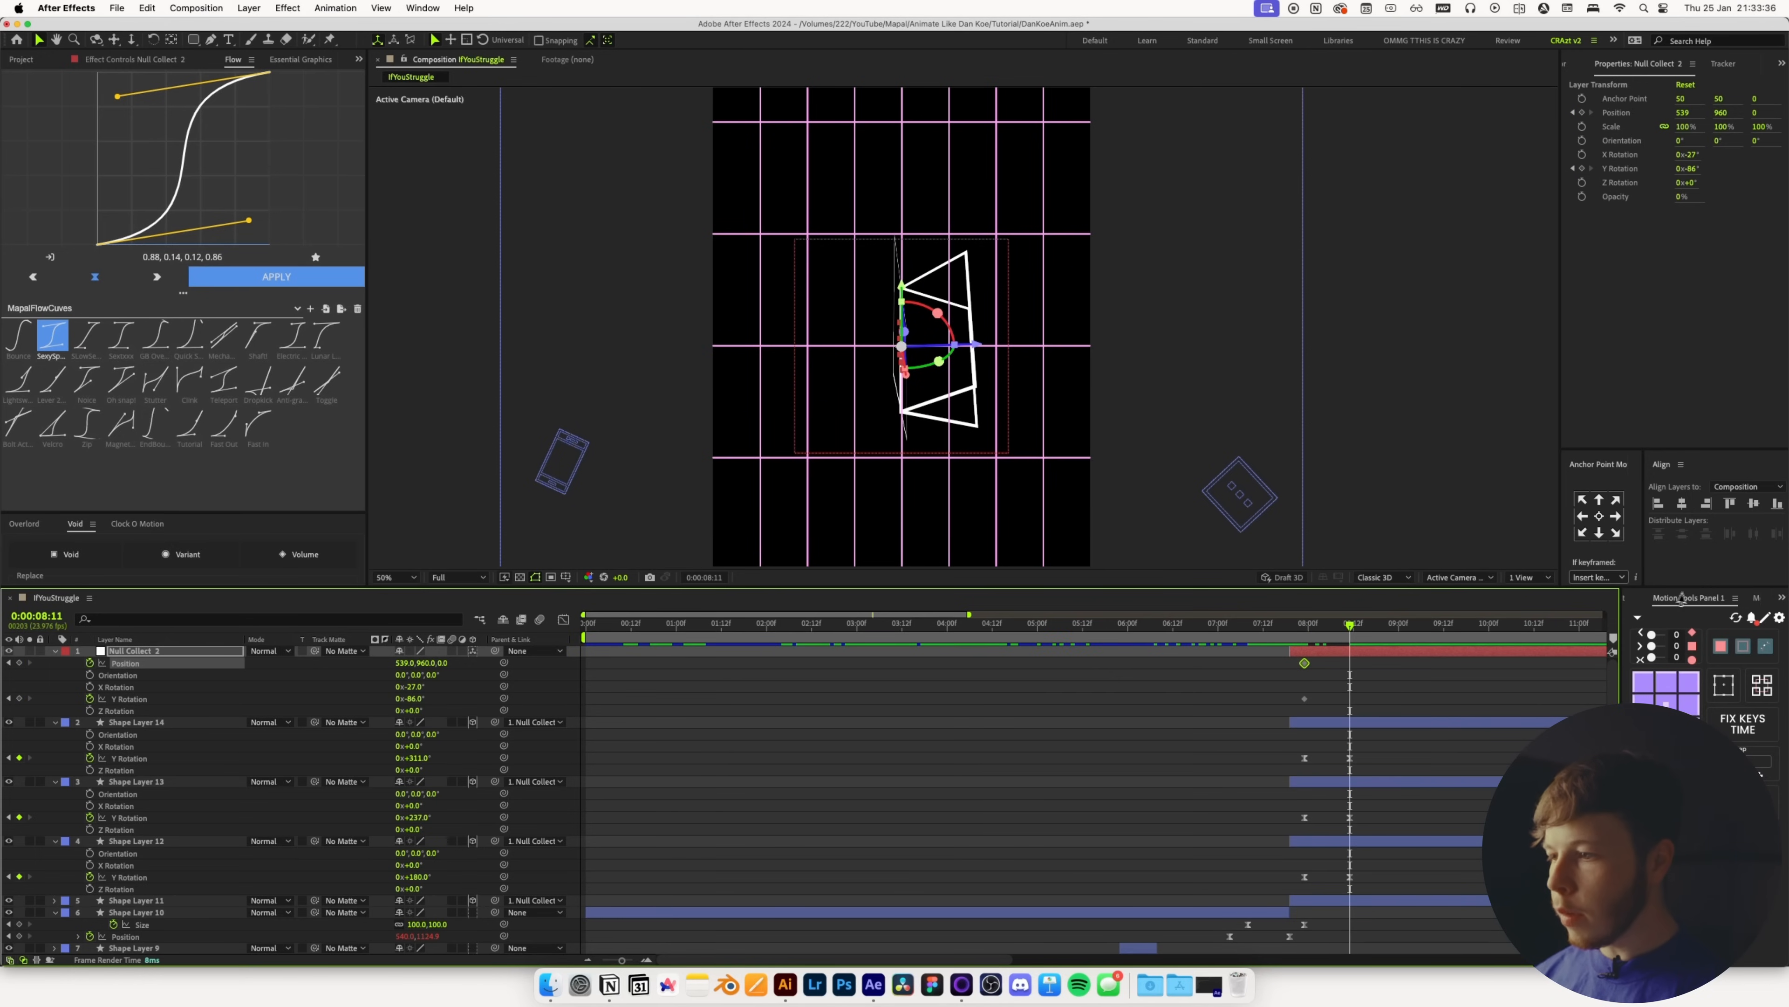
{"action": "left_click_drag", "start_coordinate": [410, 698], "coordinate": [462, 707]}
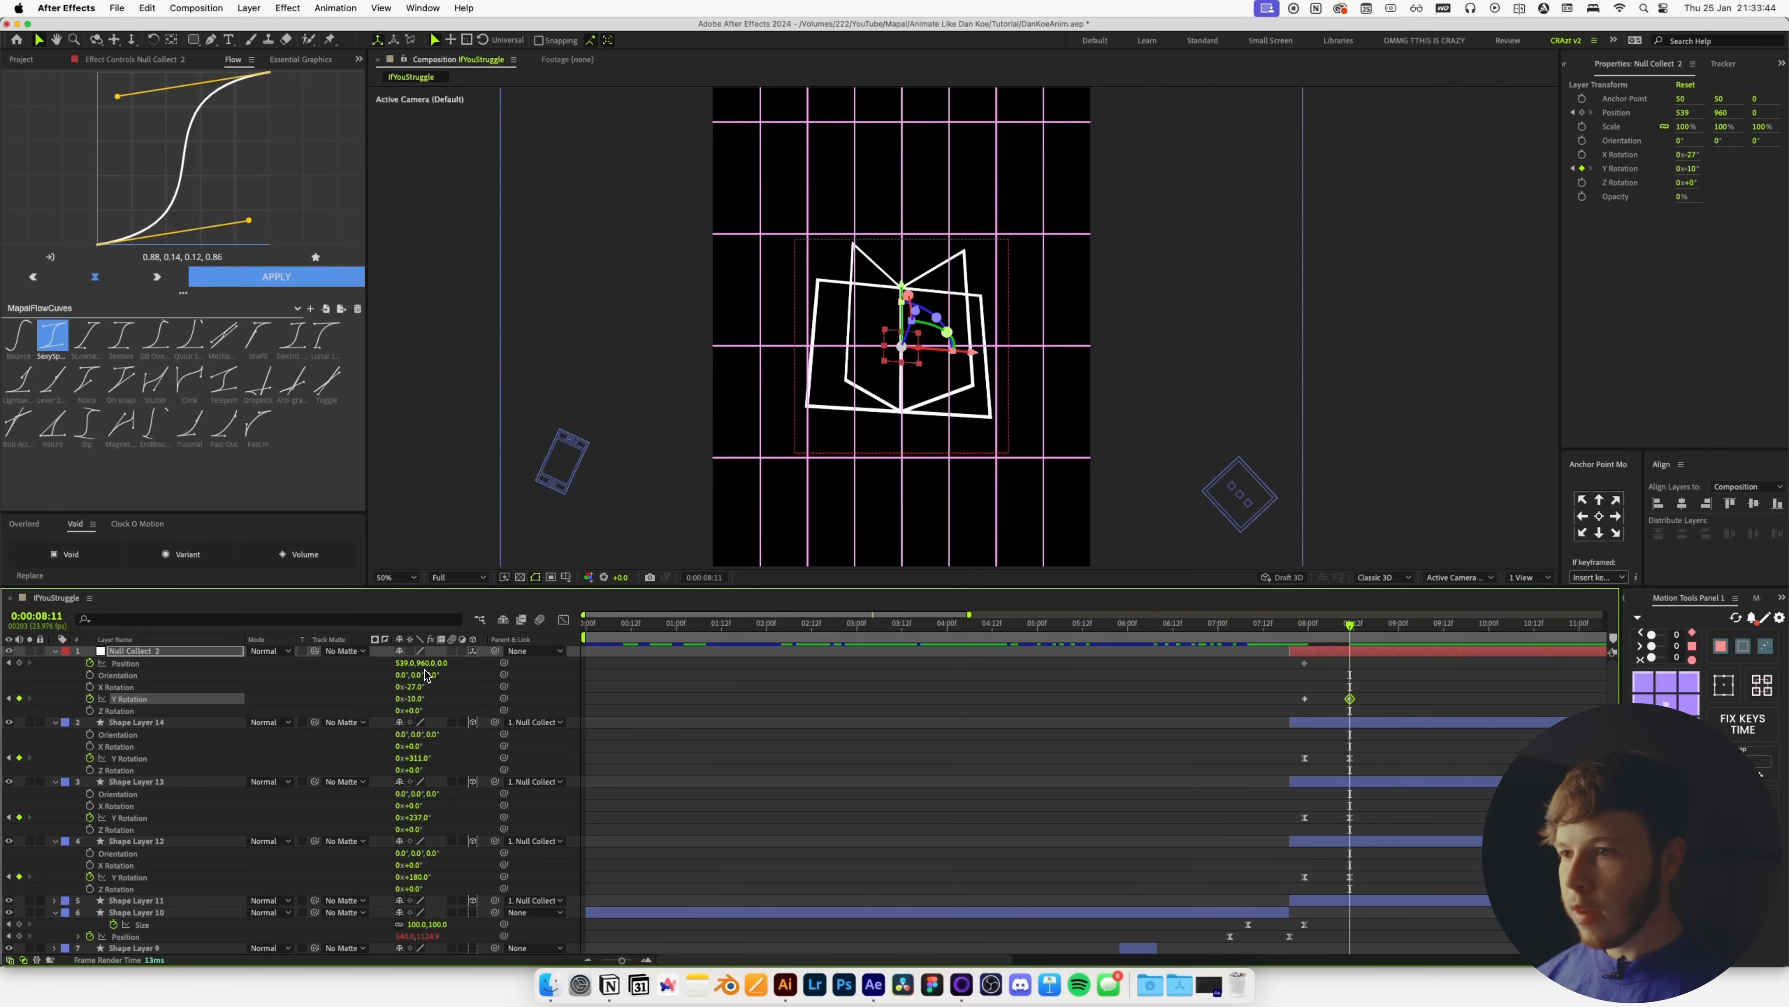
{"action": "scroll", "coordinate": [923, 311], "scroll_direction": "down", "scroll_amount": 3}
{"action": "key", "text": "alt+apostrophe"}
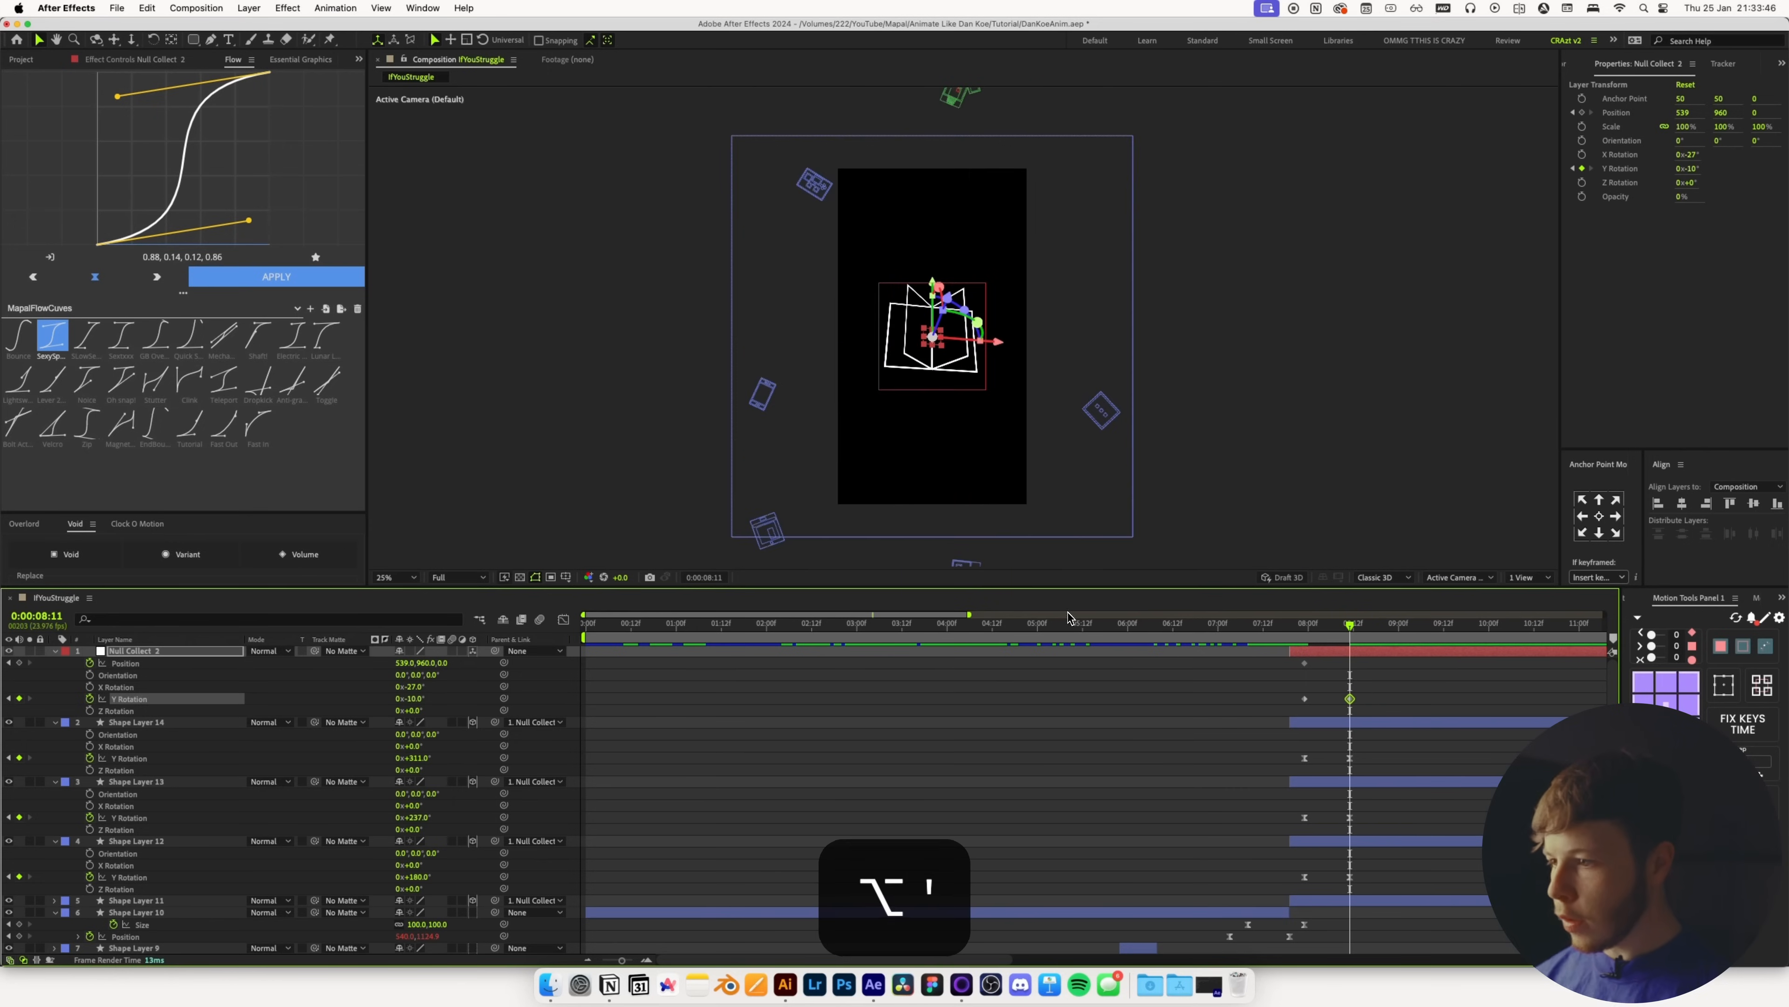
Apply Easy Ease to the Position and Y Rotation keyframes of the null and the three copies
{"action": "left_click_drag", "start_coordinate": [1419, 661], "coordinate": [1232, 887]}
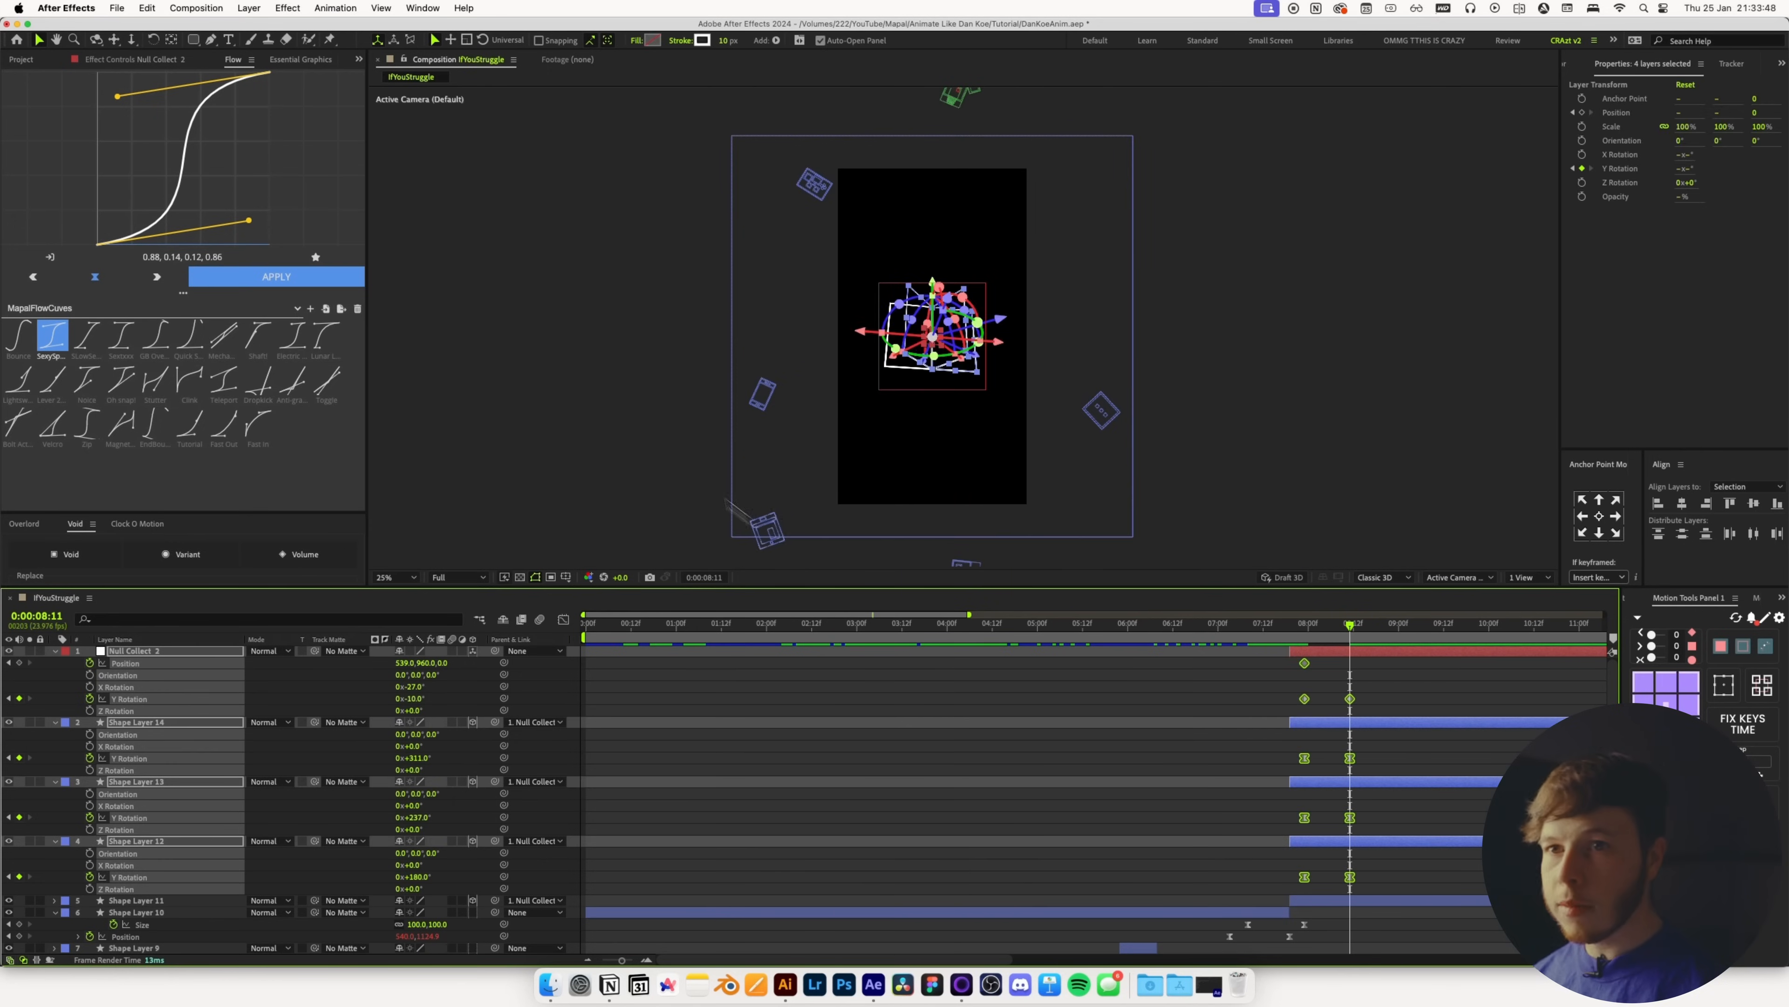
{"action": "key", "text": "F9"}
{"action": "left_click", "coordinate": [1138, 707]}
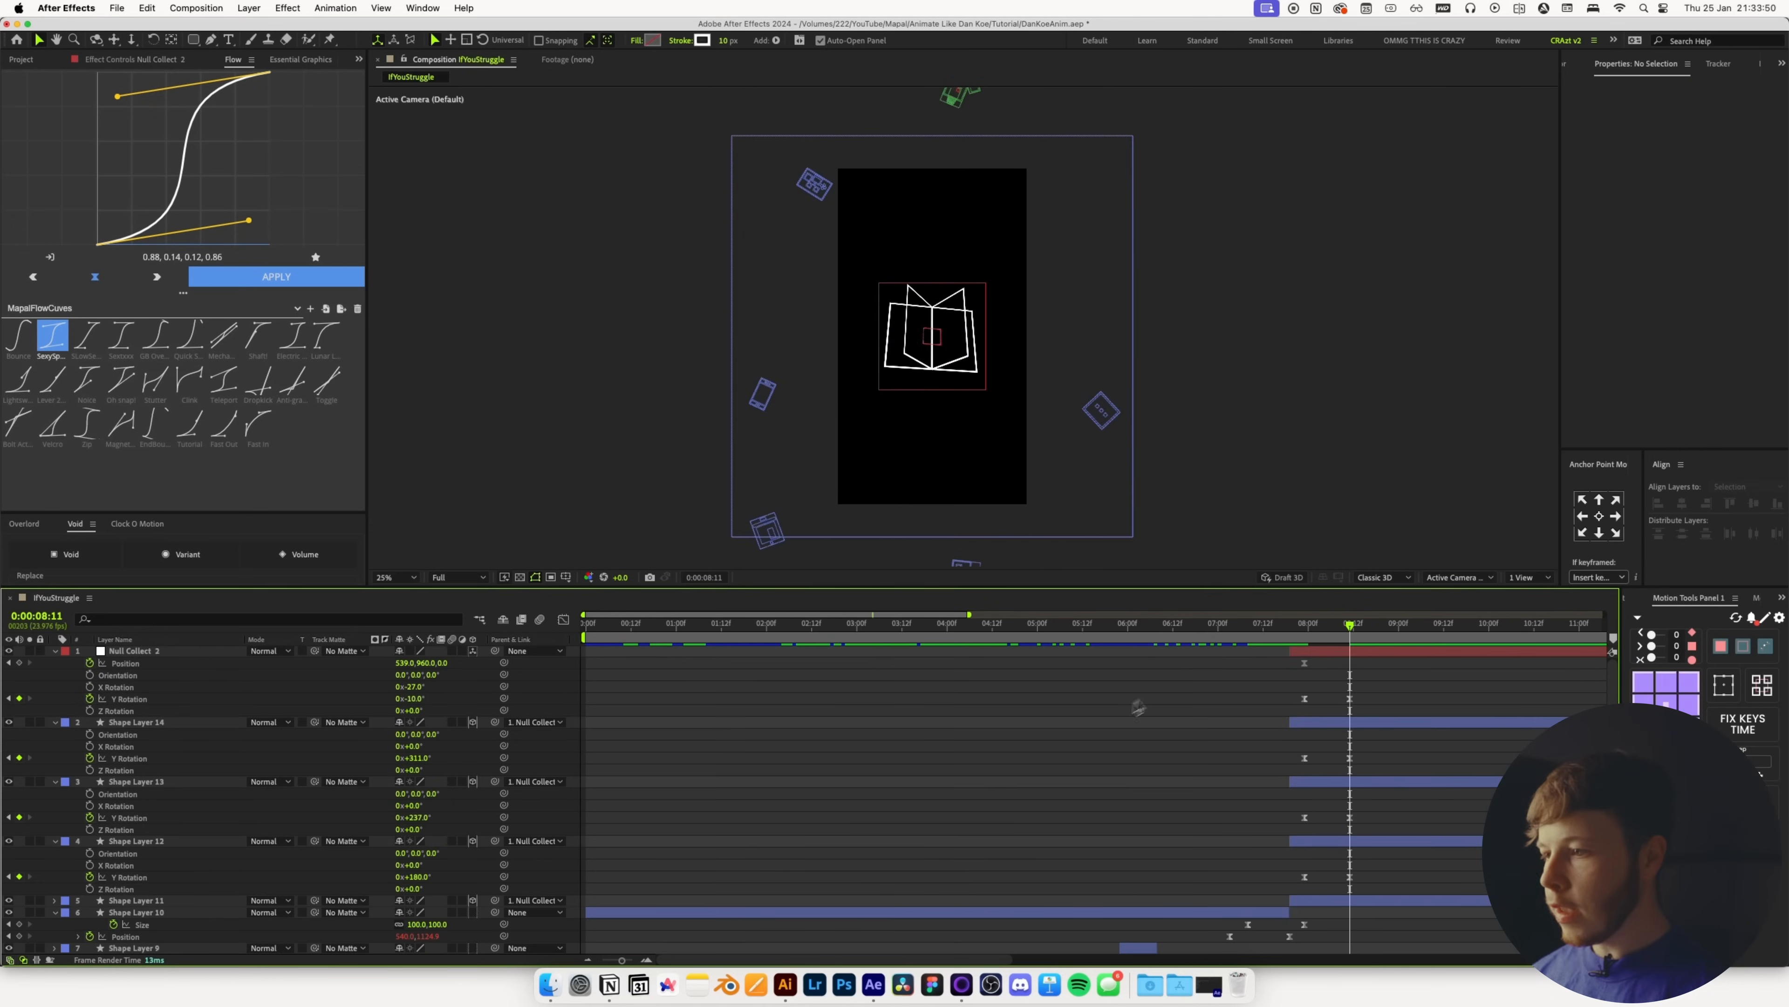
Keyframe the null's Position at 539, 1222 at 0:00:07:19, ahead of its centered keyframe, and save the project
{"action": "mouse_move", "coordinate": [1298, 624]}
{"action": "left_mouse_down"}
{"action": "mouse_move", "coordinate": [1220, 625]}
{"action": "mouse_move", "coordinate": [1334, 637]}
{"action": "mouse_move", "coordinate": [1288, 649]}
{"action": "mouse_move", "coordinate": [1321, 649]}
{"action": "left_mouse_up"}
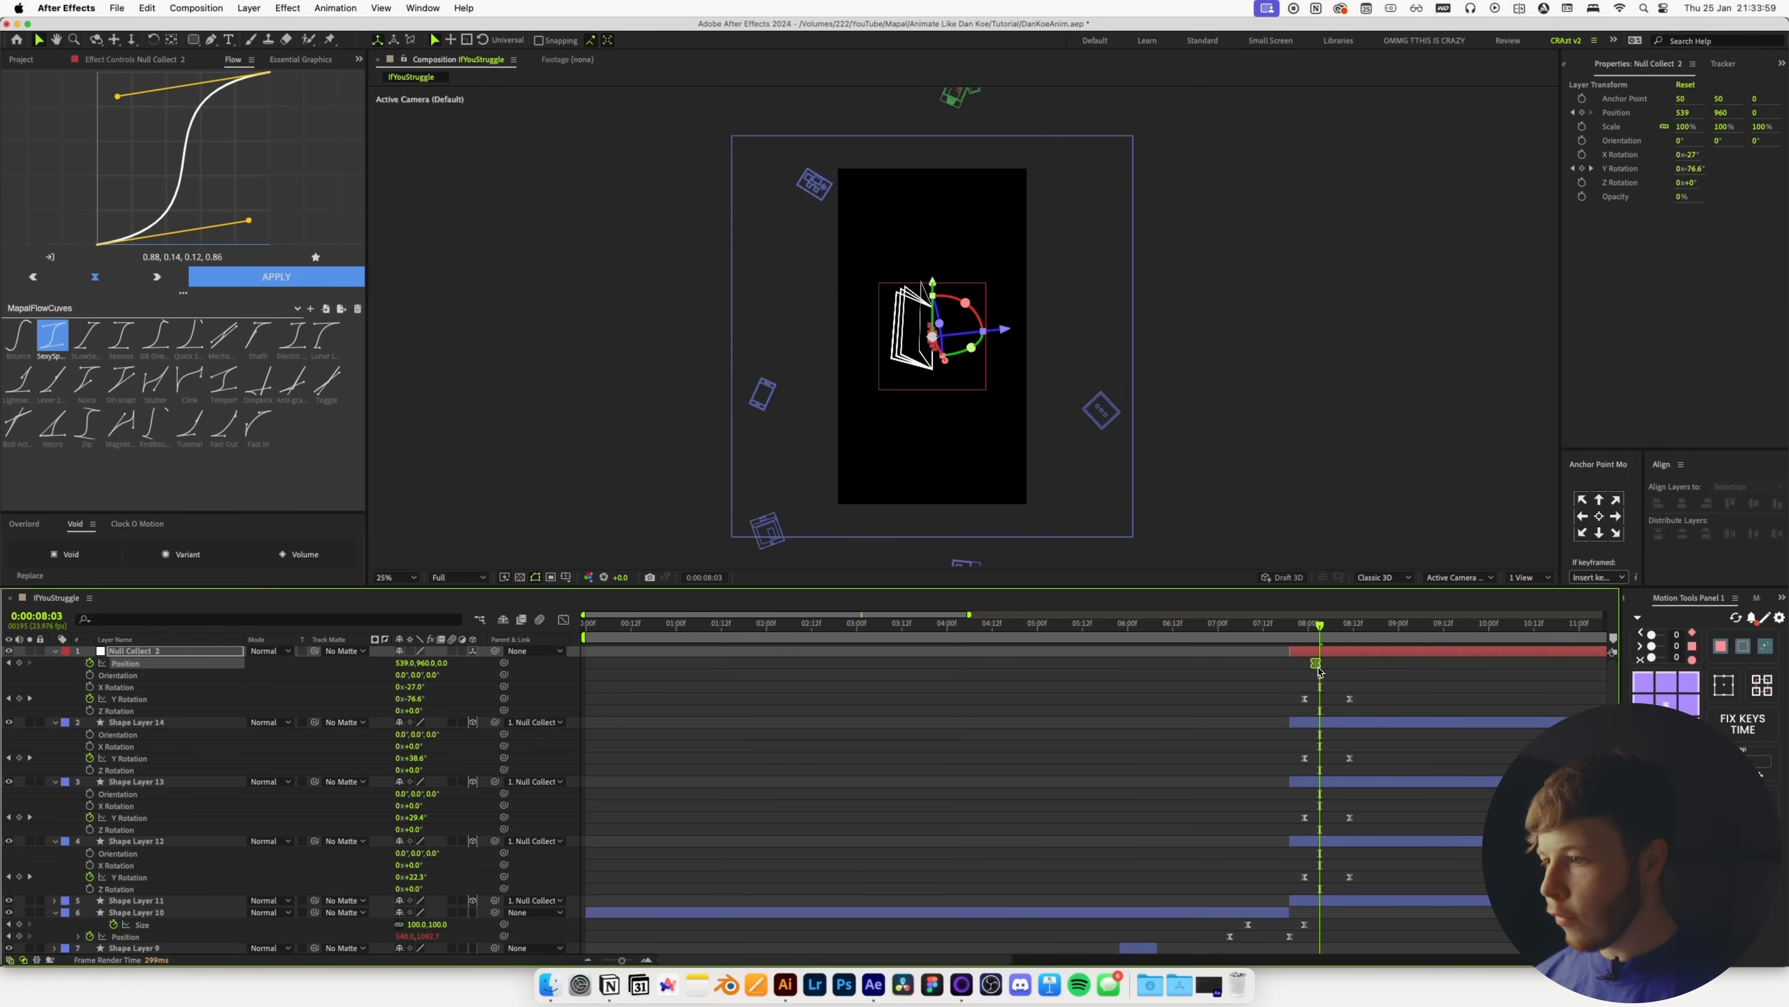
{"action": "key", "text": "Page_Up"}
{"action": "key", "text": "Page_Up"}
{"action": "key", "text": "Page_Up"}
{"action": "key", "text": "Page_Up"}
{"action": "key", "text": "Page_Up"}
{"action": "key", "text": "Page_Up"}
{"action": "key", "text": "Page_Up"}
{"action": "key", "text": "Page_Up"}
{"action": "left_click_drag", "start_coordinate": [426, 656], "coordinate": [355, 656]}
{"action": "key", "text": "cmd+s"}
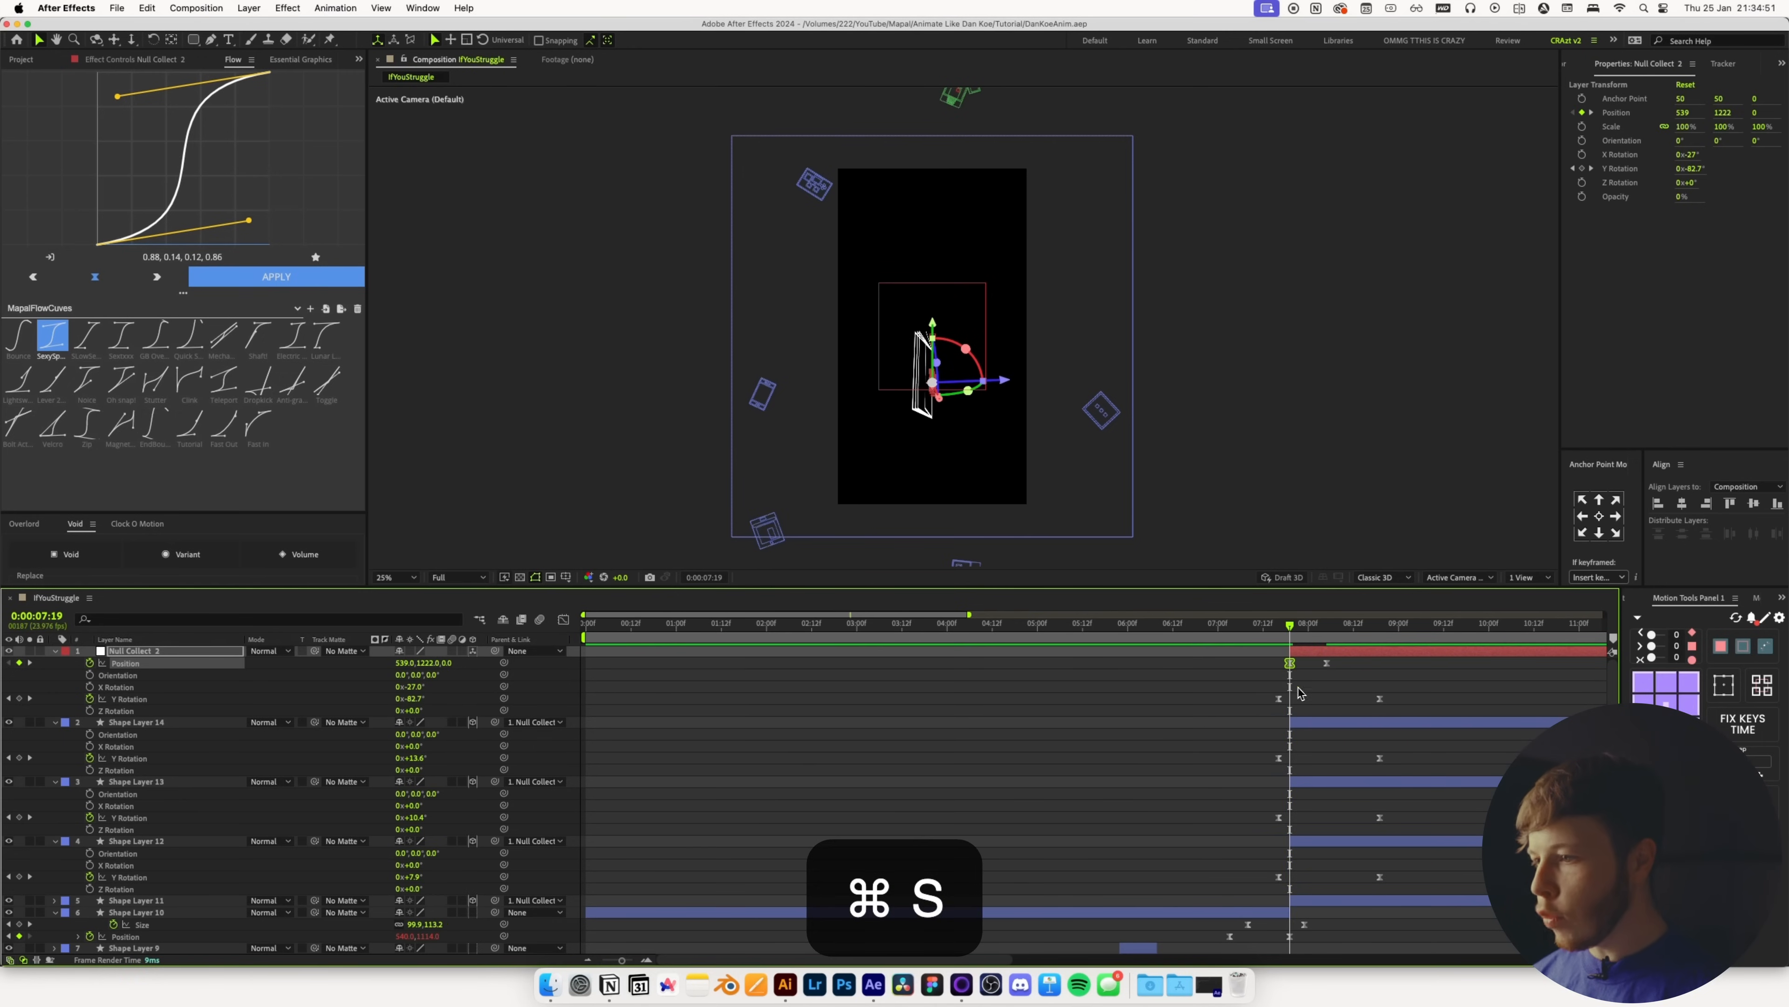
Set the null's Position Y to 863 at 0:00:07:15 and add a Y 1130.7 keyframe at 0:00:08:01
{"action": "left_click_drag", "start_coordinate": [1290, 663], "coordinate": [1346, 627]}
{"action": "left_click", "coordinate": [1295, 627]}
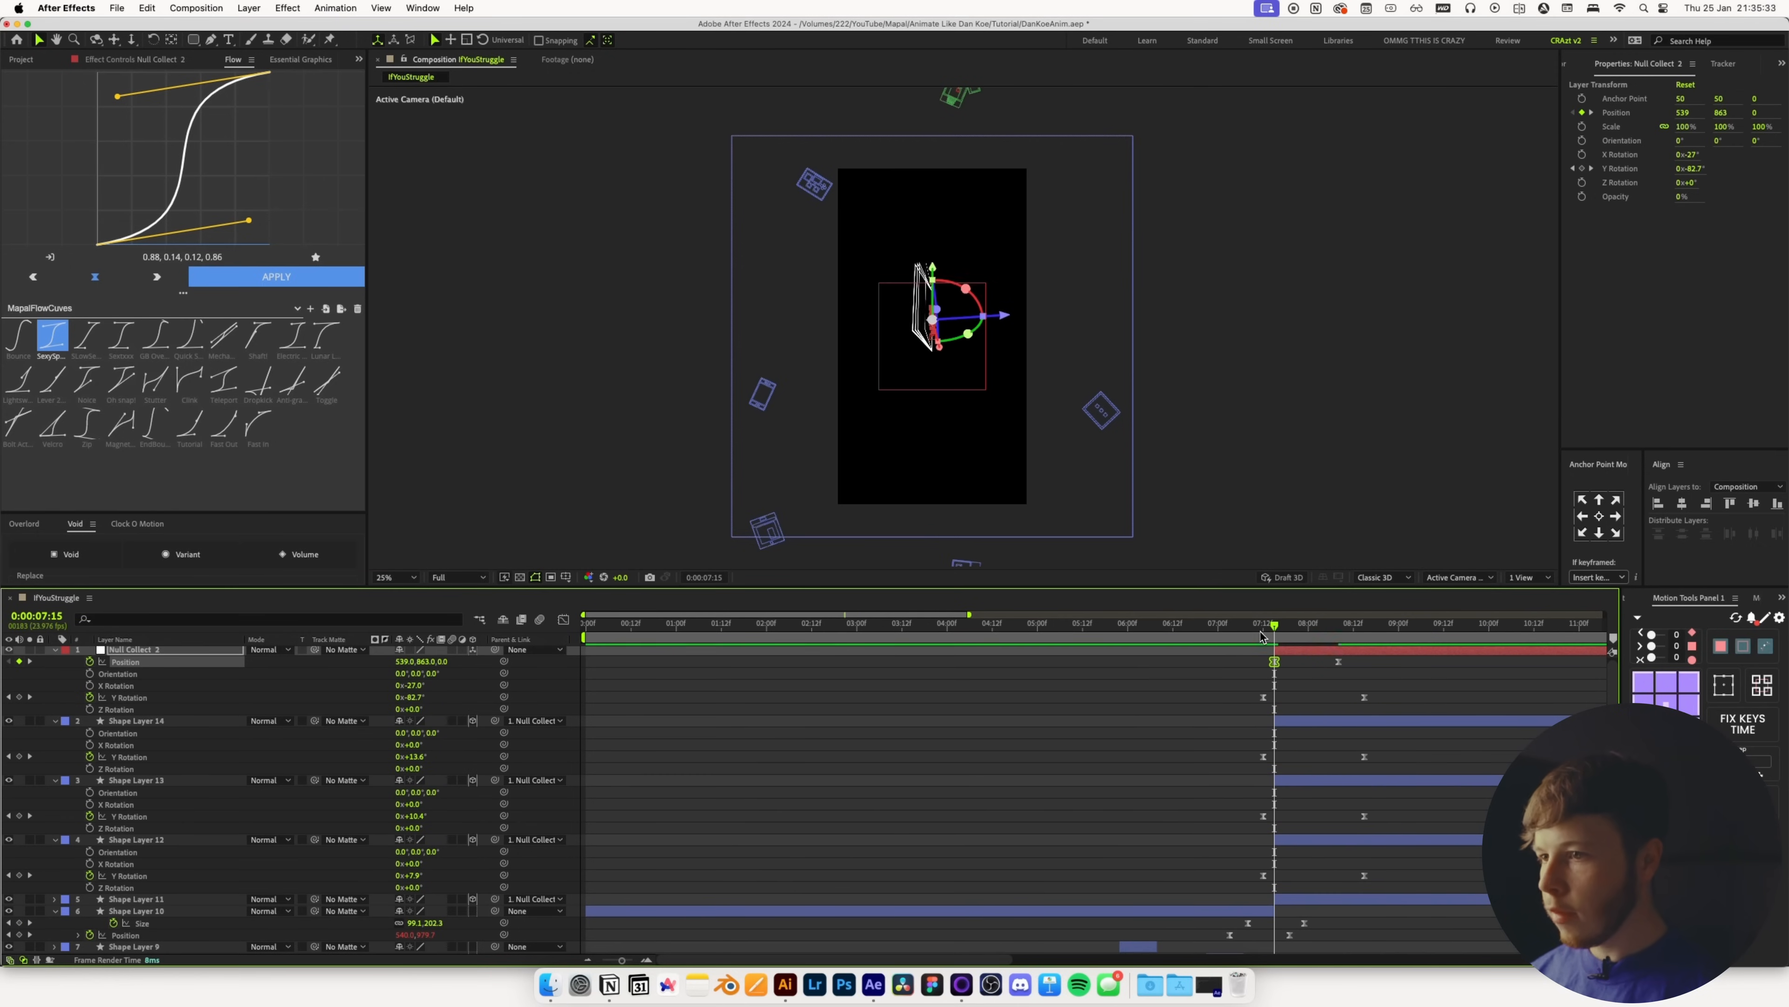
{"action": "key", "text": "shift+super+Right"}
{"action": "left_click_drag", "start_coordinate": [423, 664], "coordinate": [534, 677]}
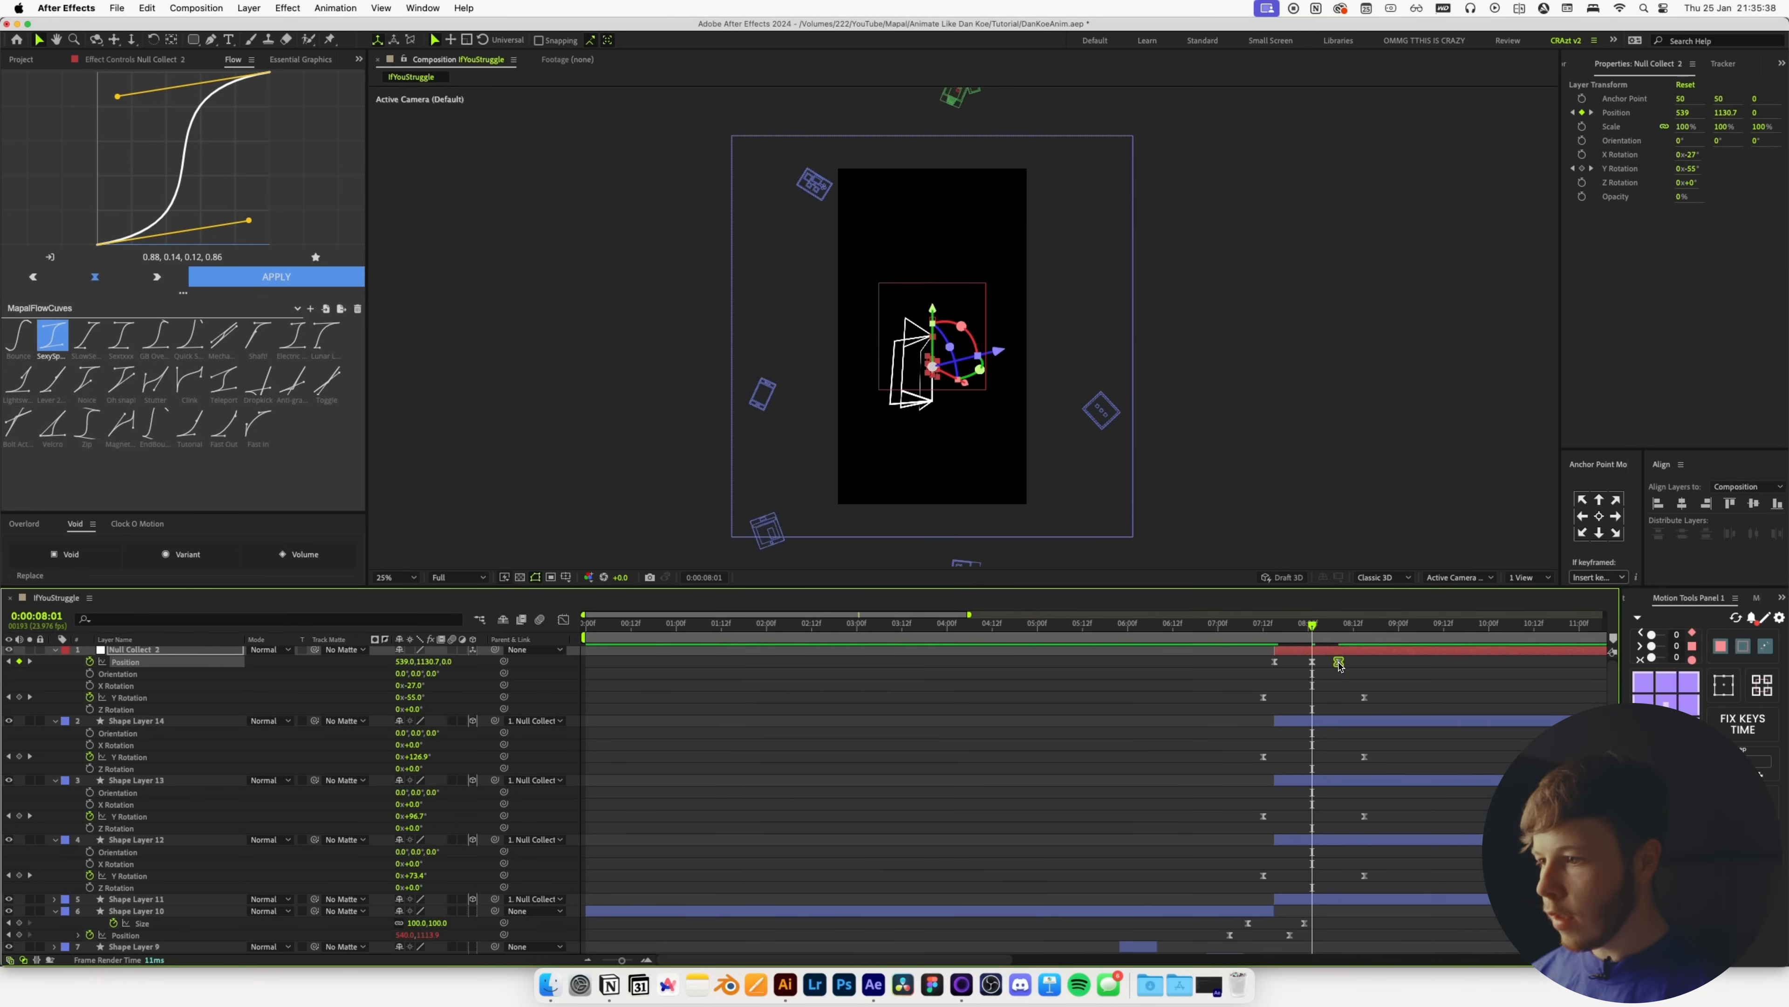
Retime the null's Position keyframes and move the closing Y Rotation keyframes of the null and copies earlier, to about 0:00:08:07
{"action": "left_click_drag", "start_coordinate": [1248, 660], "coordinate": [1334, 669]}
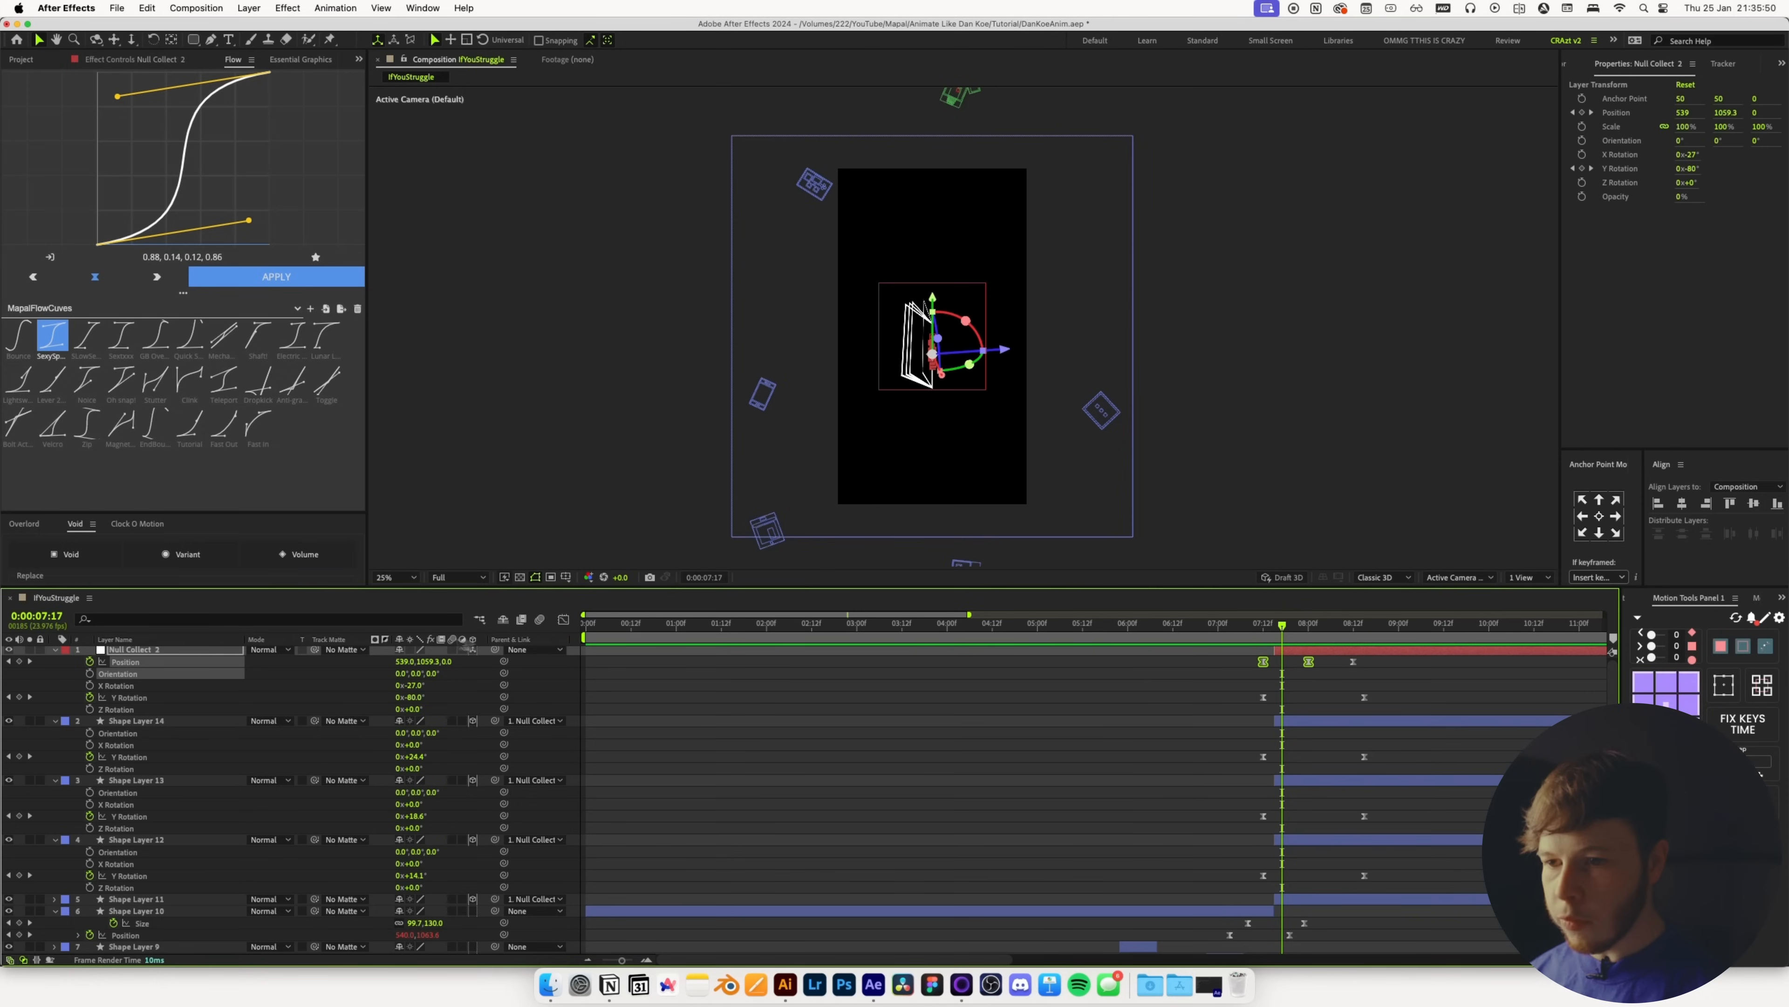
{"action": "left_click", "coordinate": [564, 620]}
{"action": "left_click_drag", "start_coordinate": [1282, 640], "coordinate": [1268, 644]}
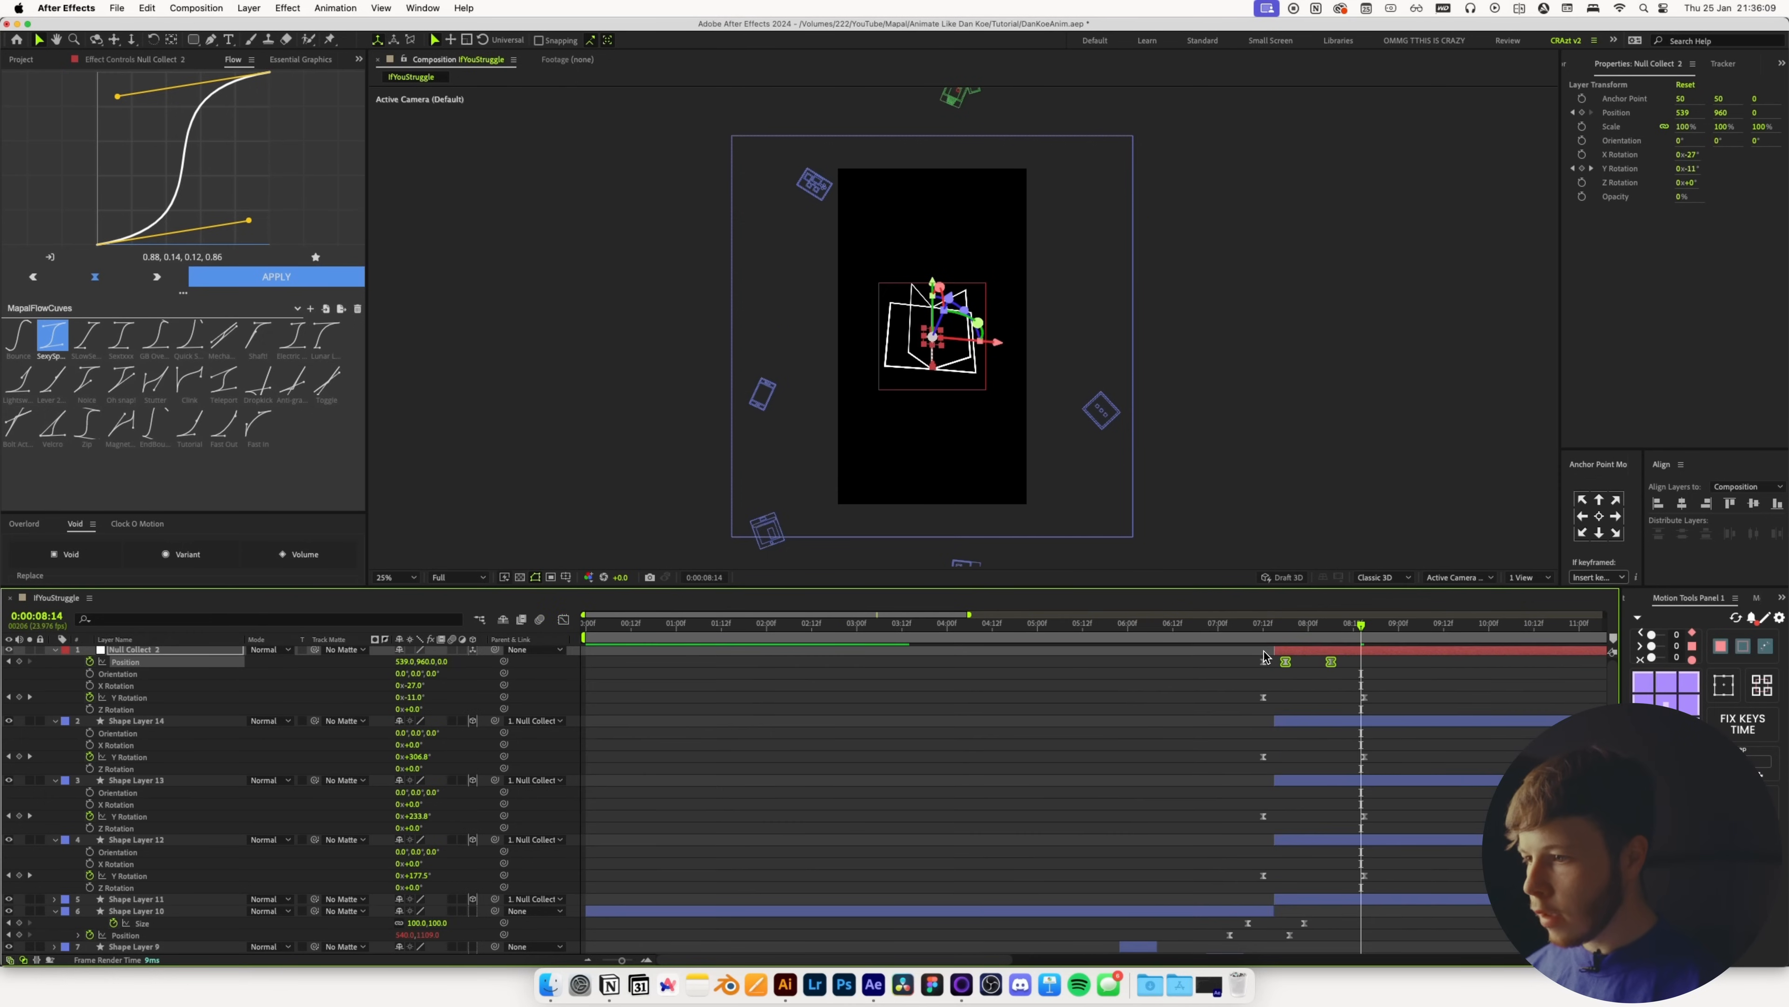
{"action": "left_click", "coordinate": [1237, 638]}
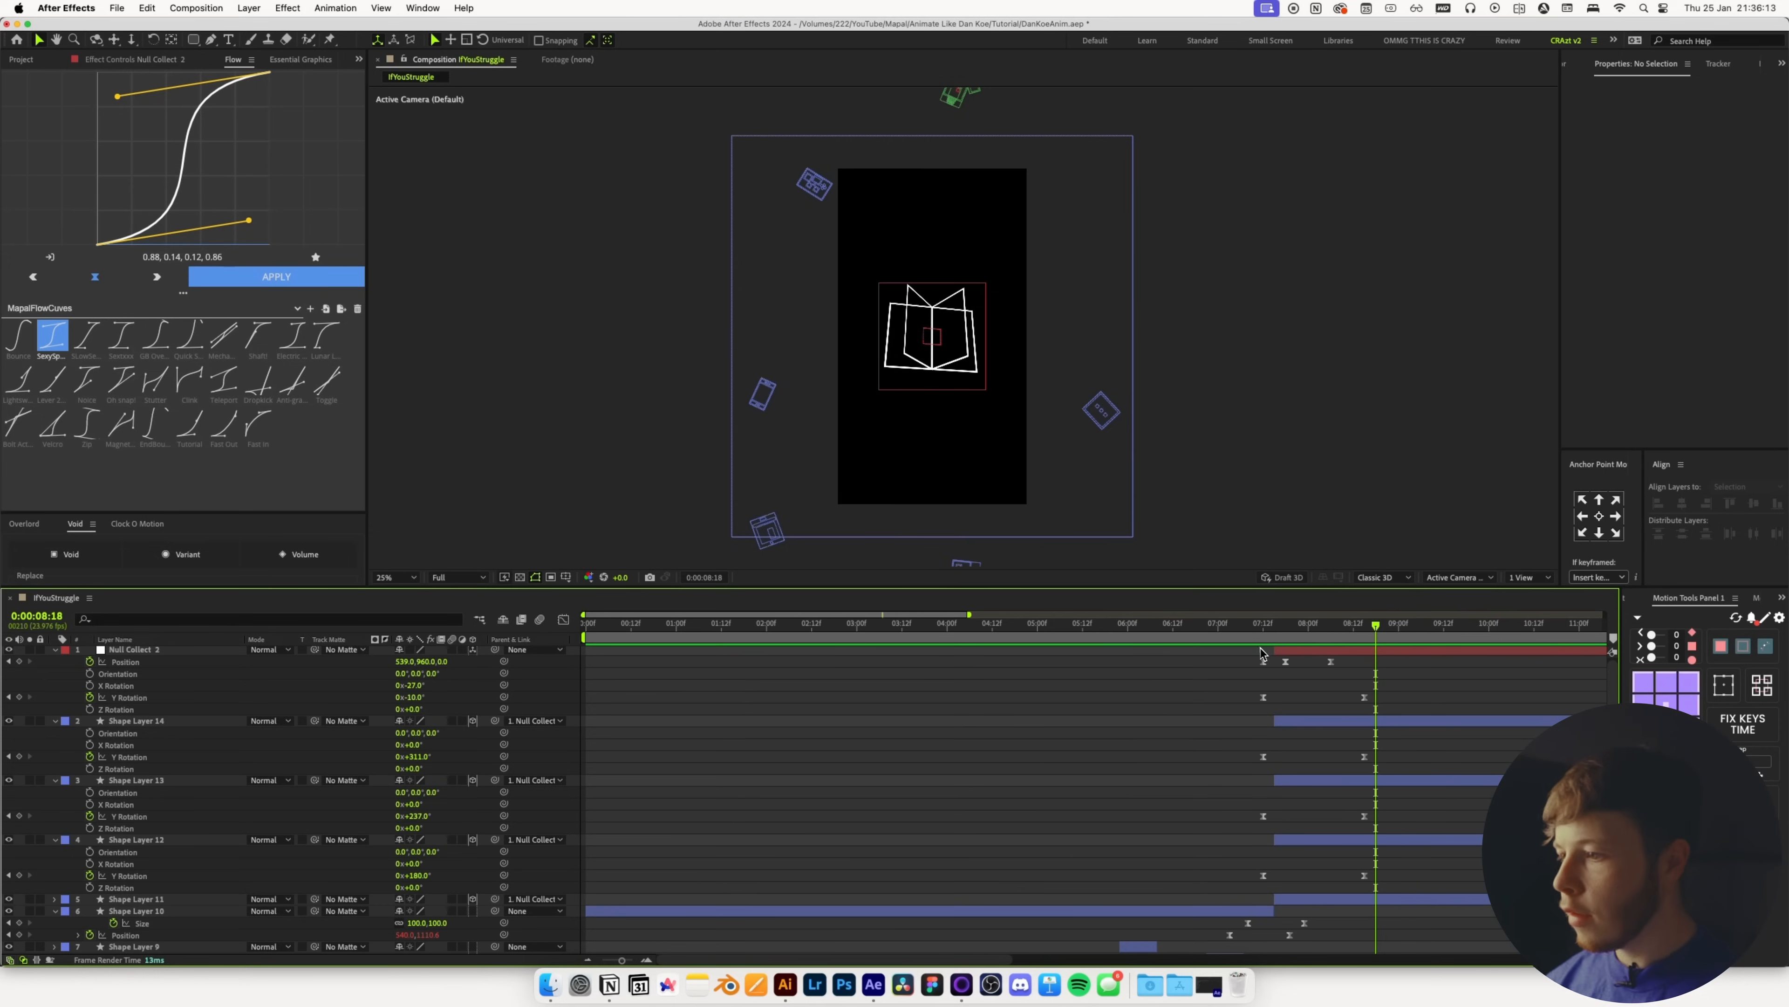
{"action": "left_click_drag", "start_coordinate": [1262, 640], "coordinate": [1241, 644]}
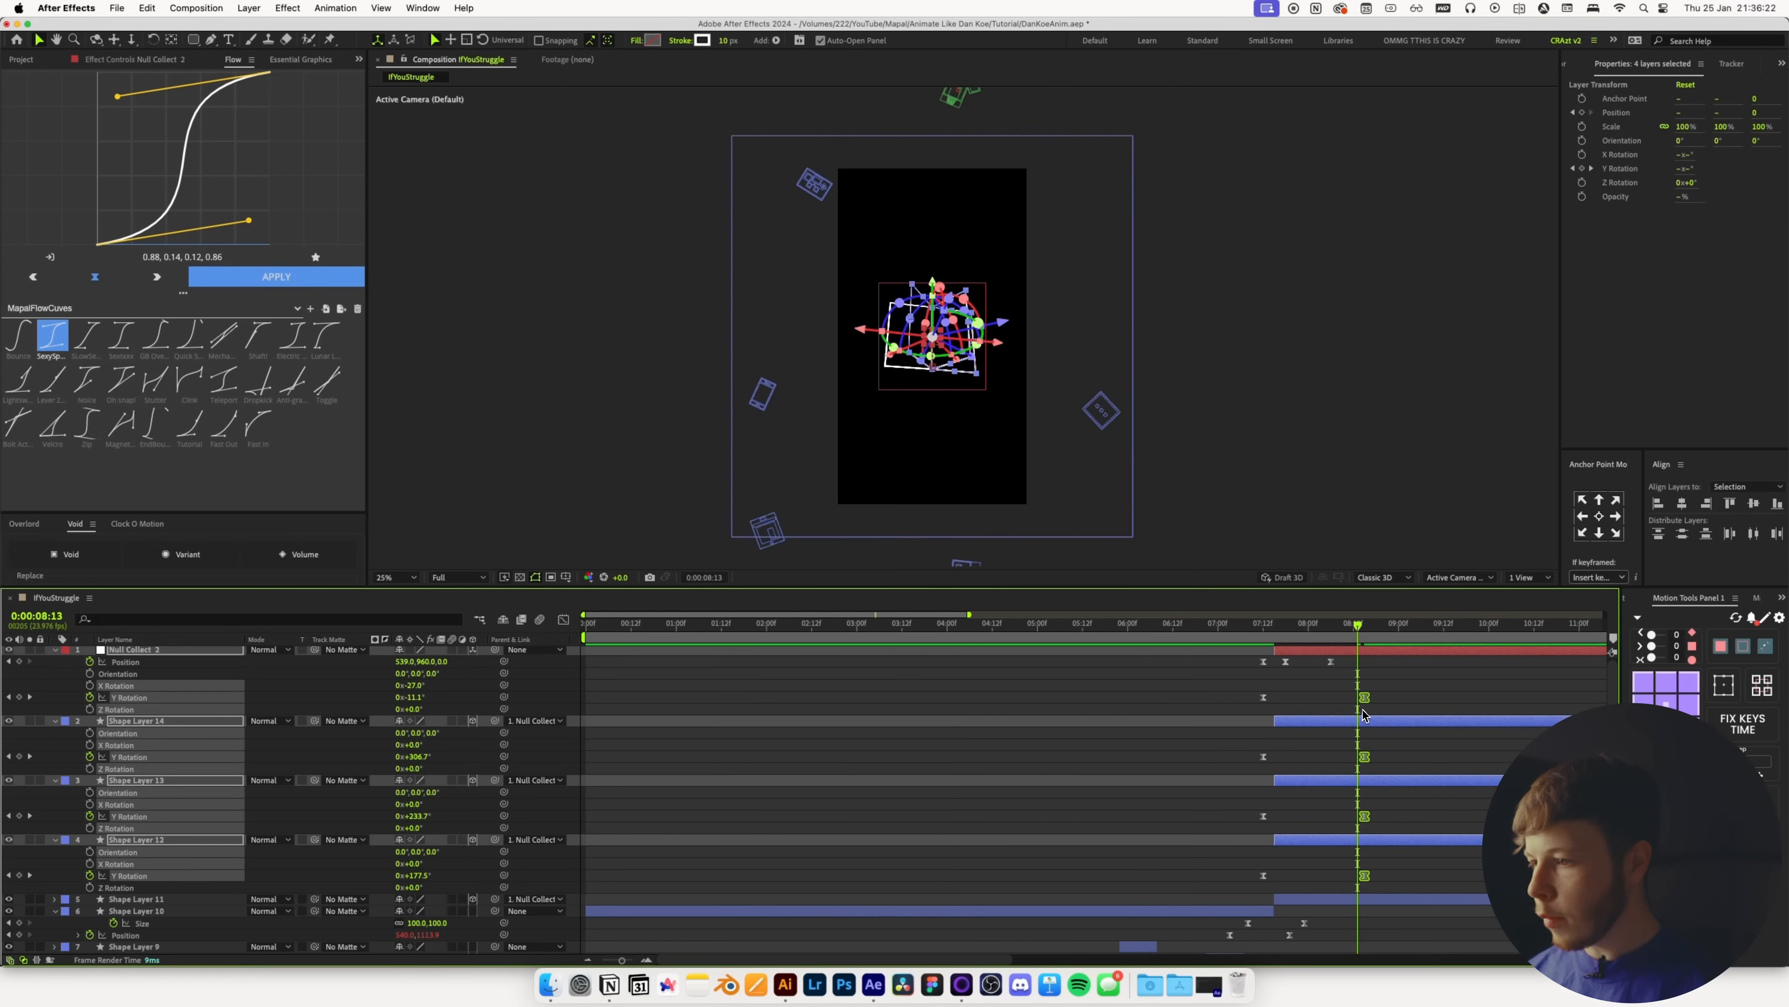
{"action": "left_click_drag", "start_coordinate": [1335, 703], "coordinate": [1331, 704]}
Keyframe the null's X and Y Rotation at 0:00:08:10, and set them to -2° and 272° at 0:00:08:20
{"action": "left_click_drag", "start_coordinate": [1303, 643], "coordinate": [1346, 645]}
{"action": "key", "text": "F2"}
{"action": "left_click", "coordinate": [90, 685]}
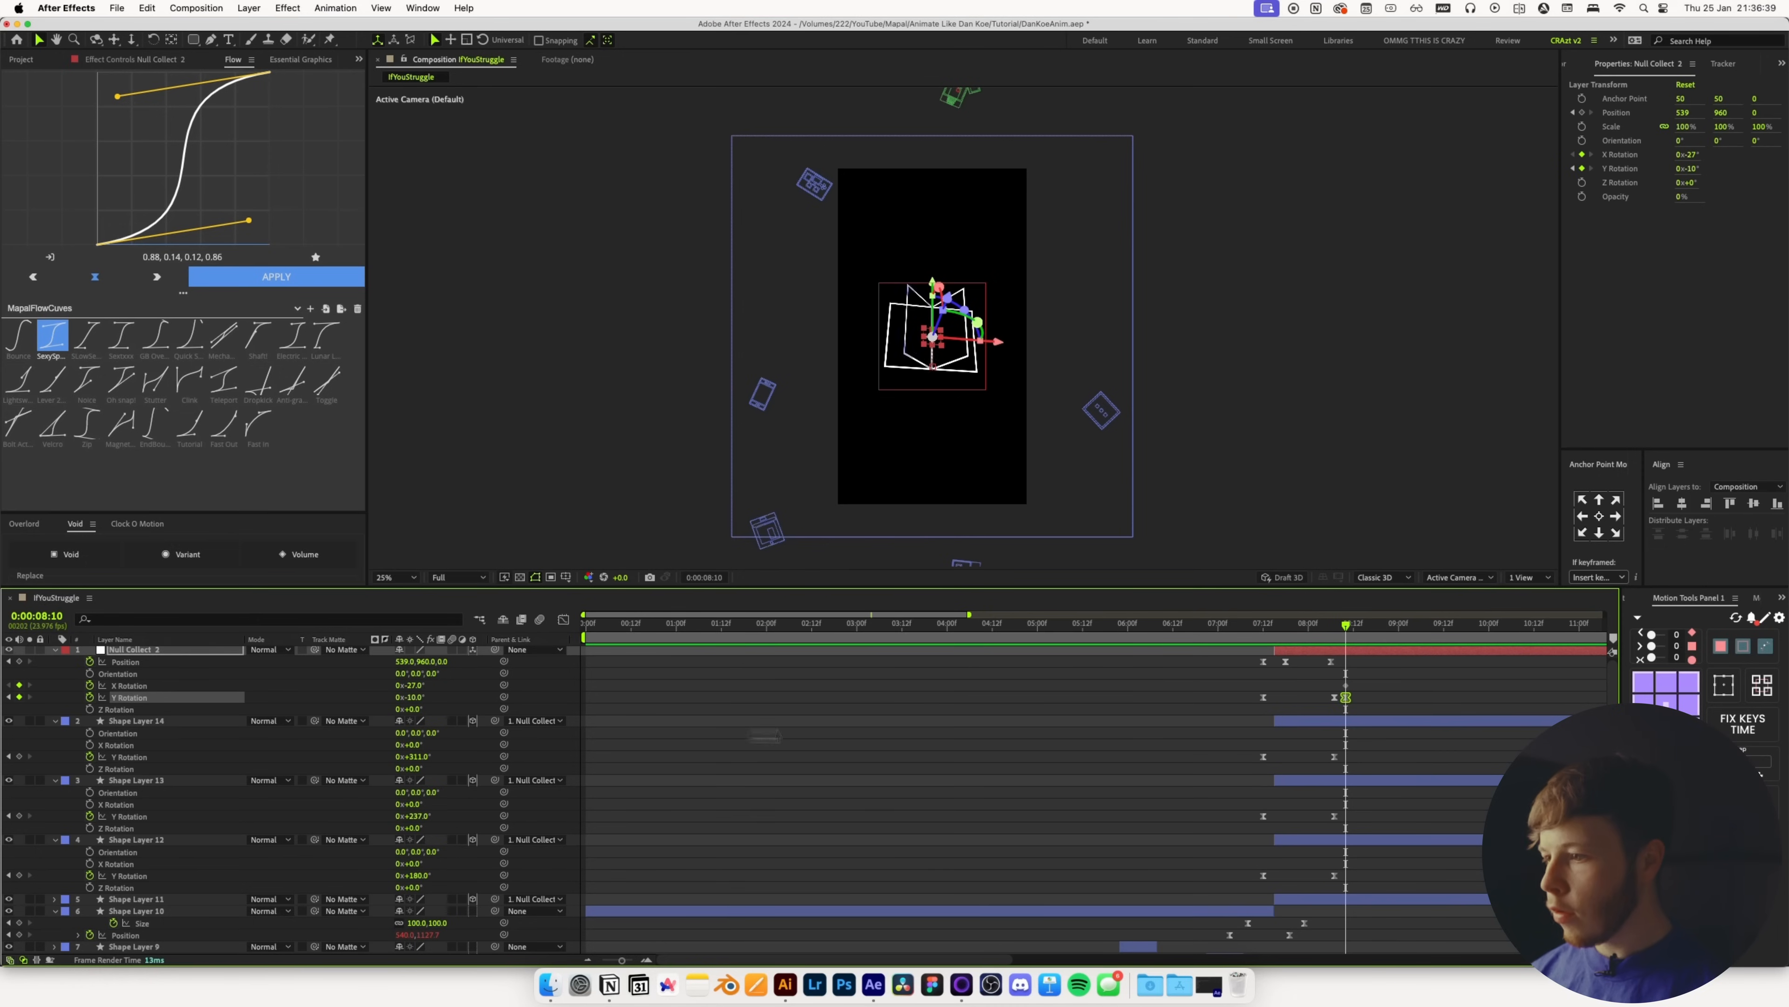
{"action": "left_click", "coordinate": [1400, 664]}
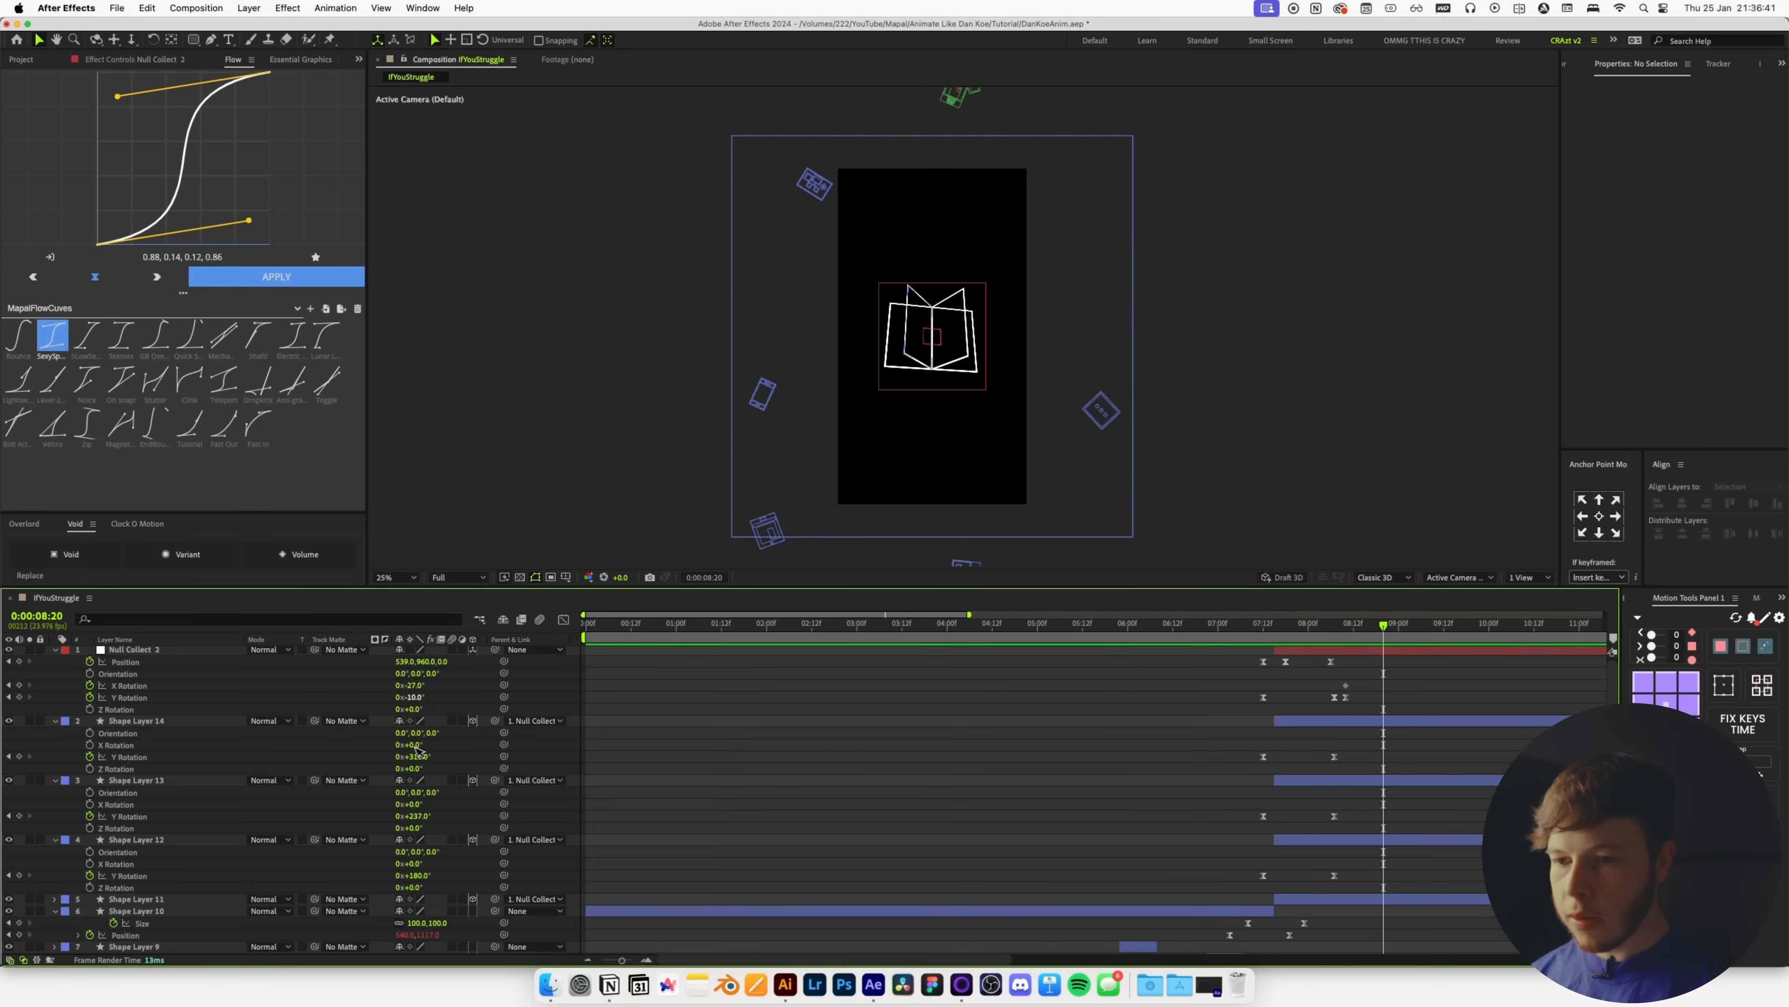
{"action": "left_click_drag", "start_coordinate": [407, 684], "coordinate": [620, 710]}
Apply the selected Flow curve to the null's new X and Y Rotation keyframes and save the project
{"action": "left_click_drag", "start_coordinate": [1338, 668], "coordinate": [1399, 705]}
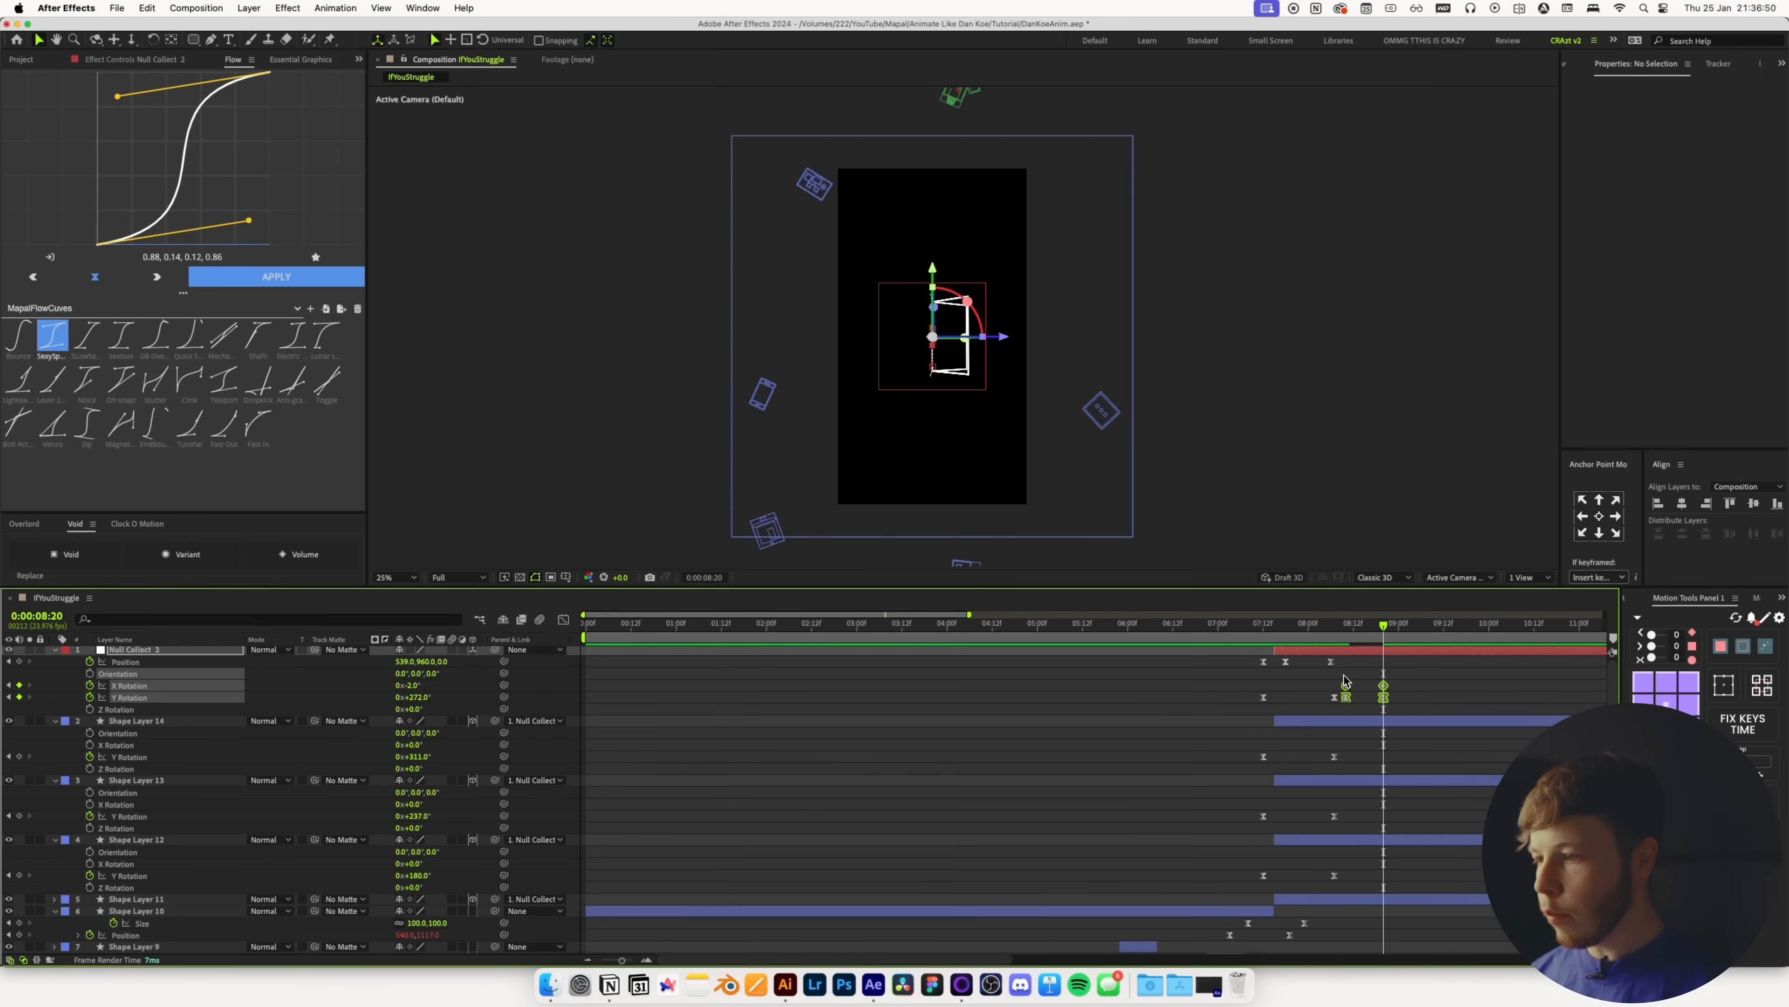
{"action": "left_click", "coordinate": [243, 279]}
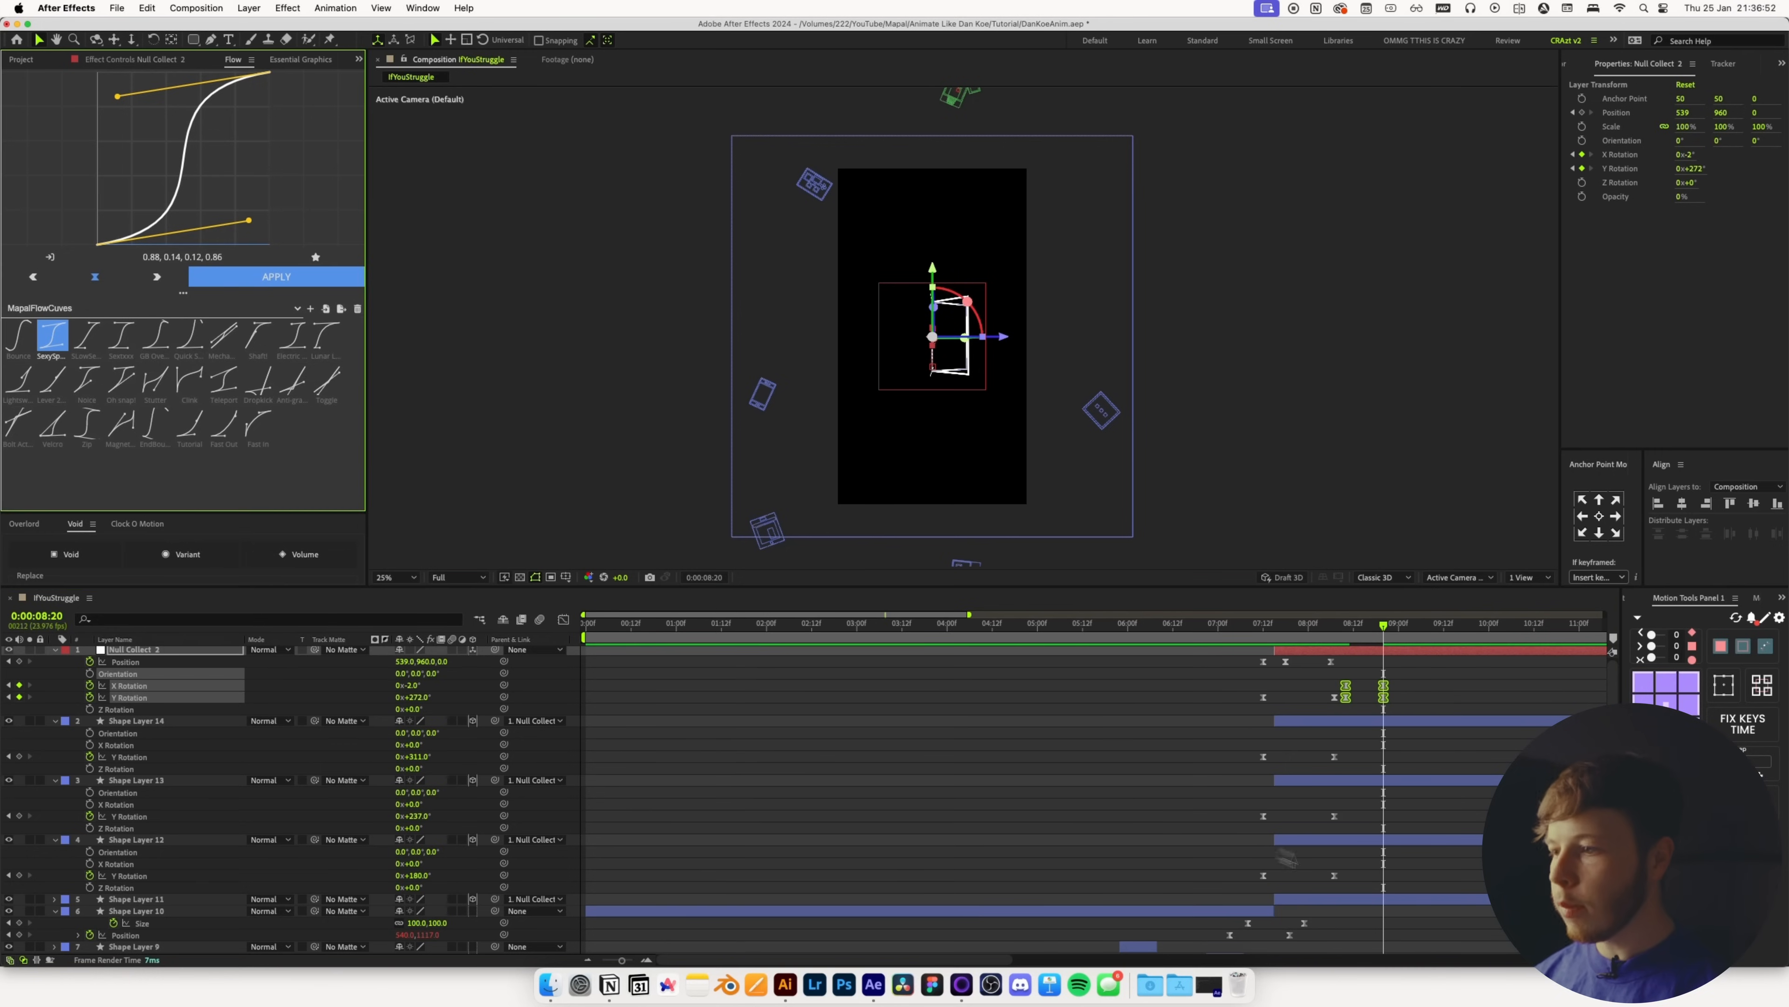
{"action": "left_click", "coordinate": [1130, 784]}
{"action": "key", "text": "super+s"}
Transfer the pencil icon from its Illustrator document into the After Effects composition
{"action": "key", "text": "super+Tab"}
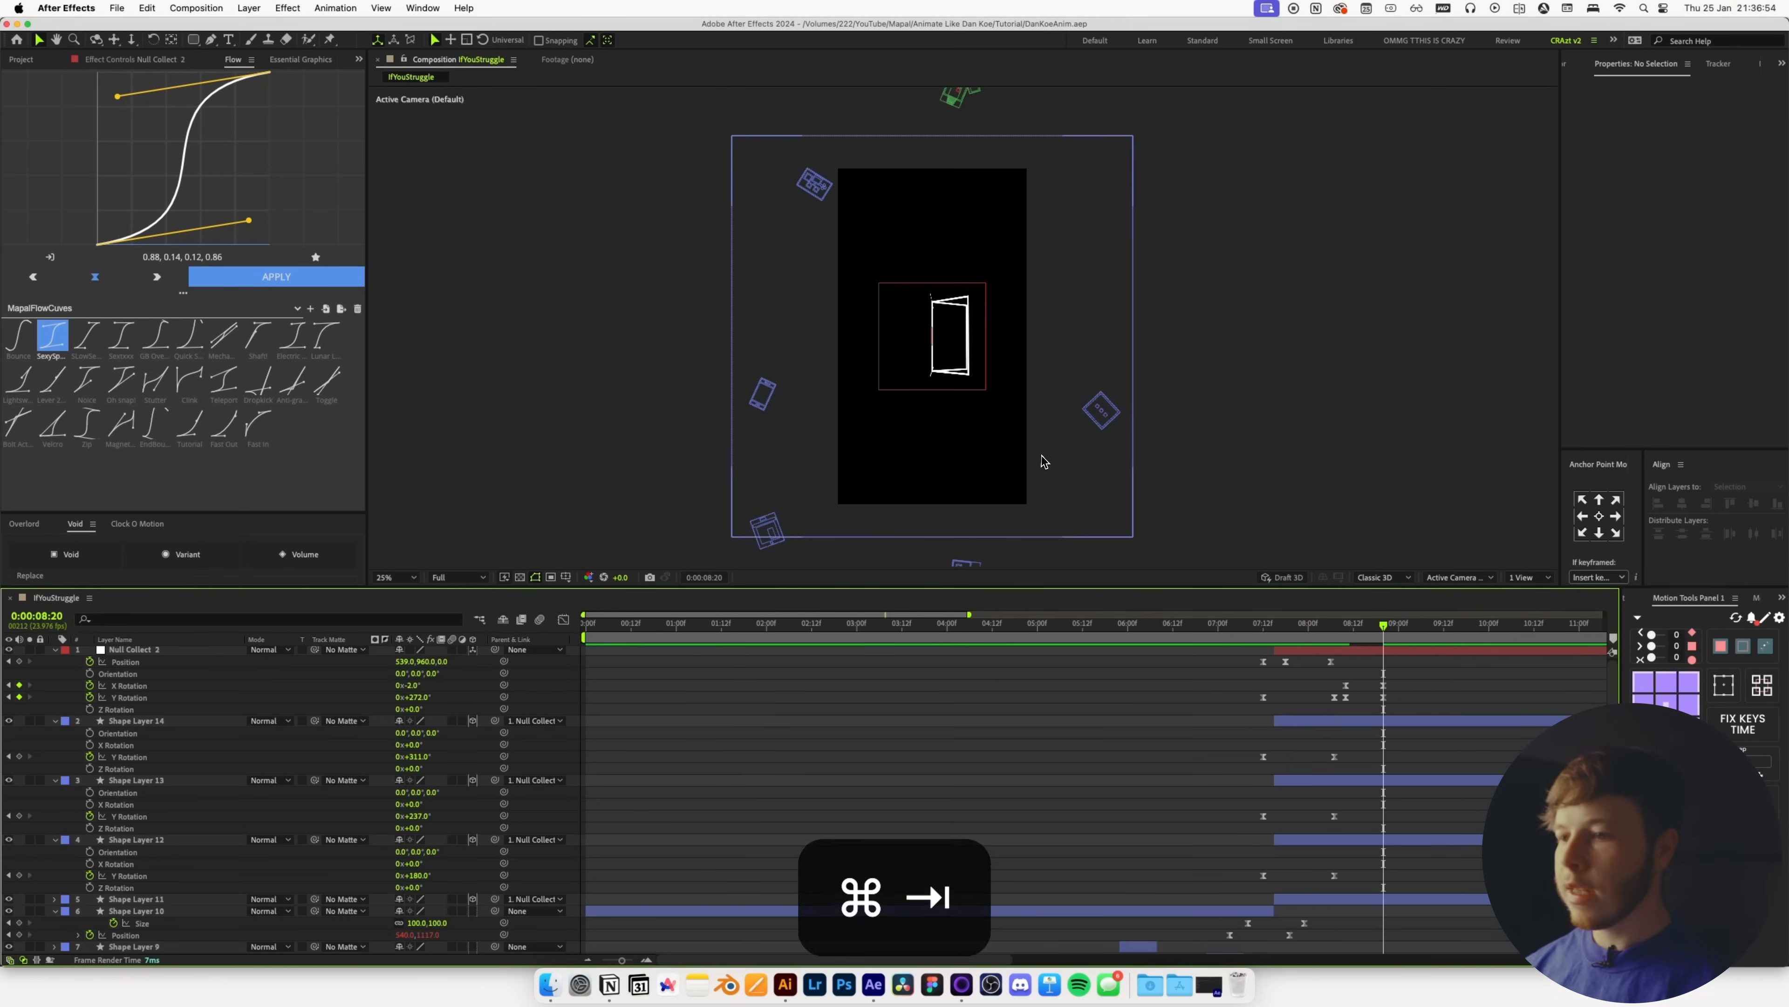
{"action": "key", "text": "super+Tab"}
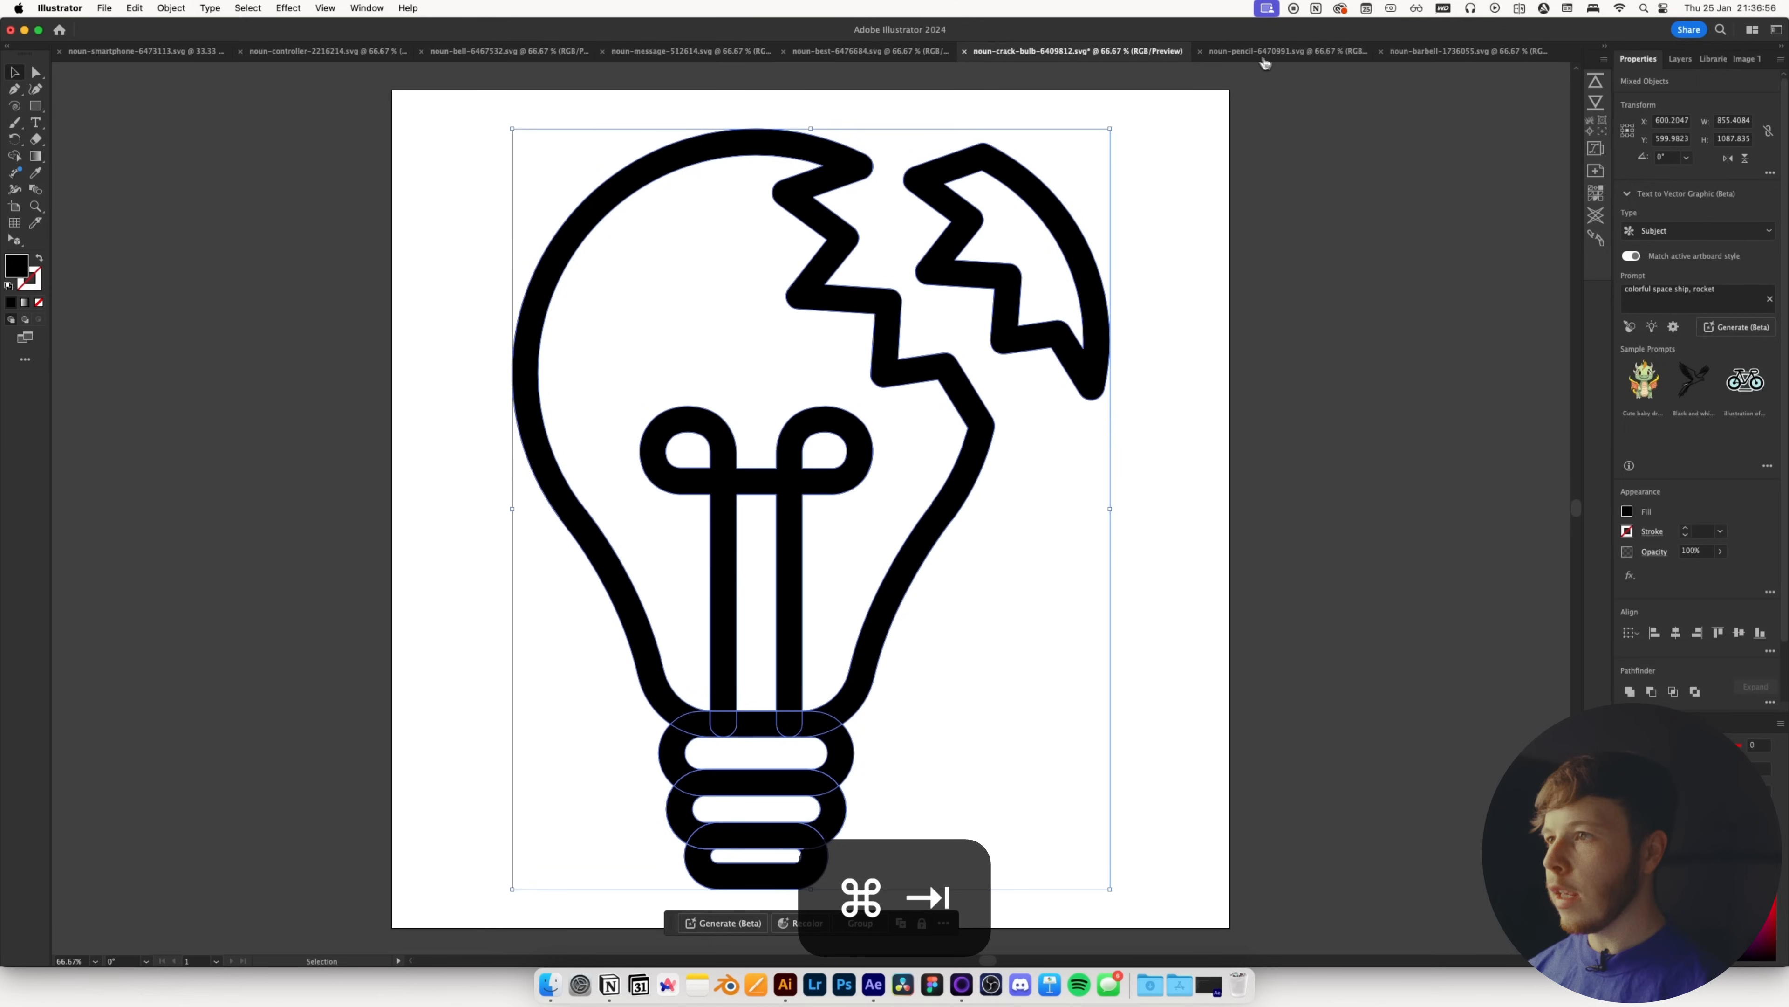
{"action": "left_click", "coordinate": [1028, 297]}
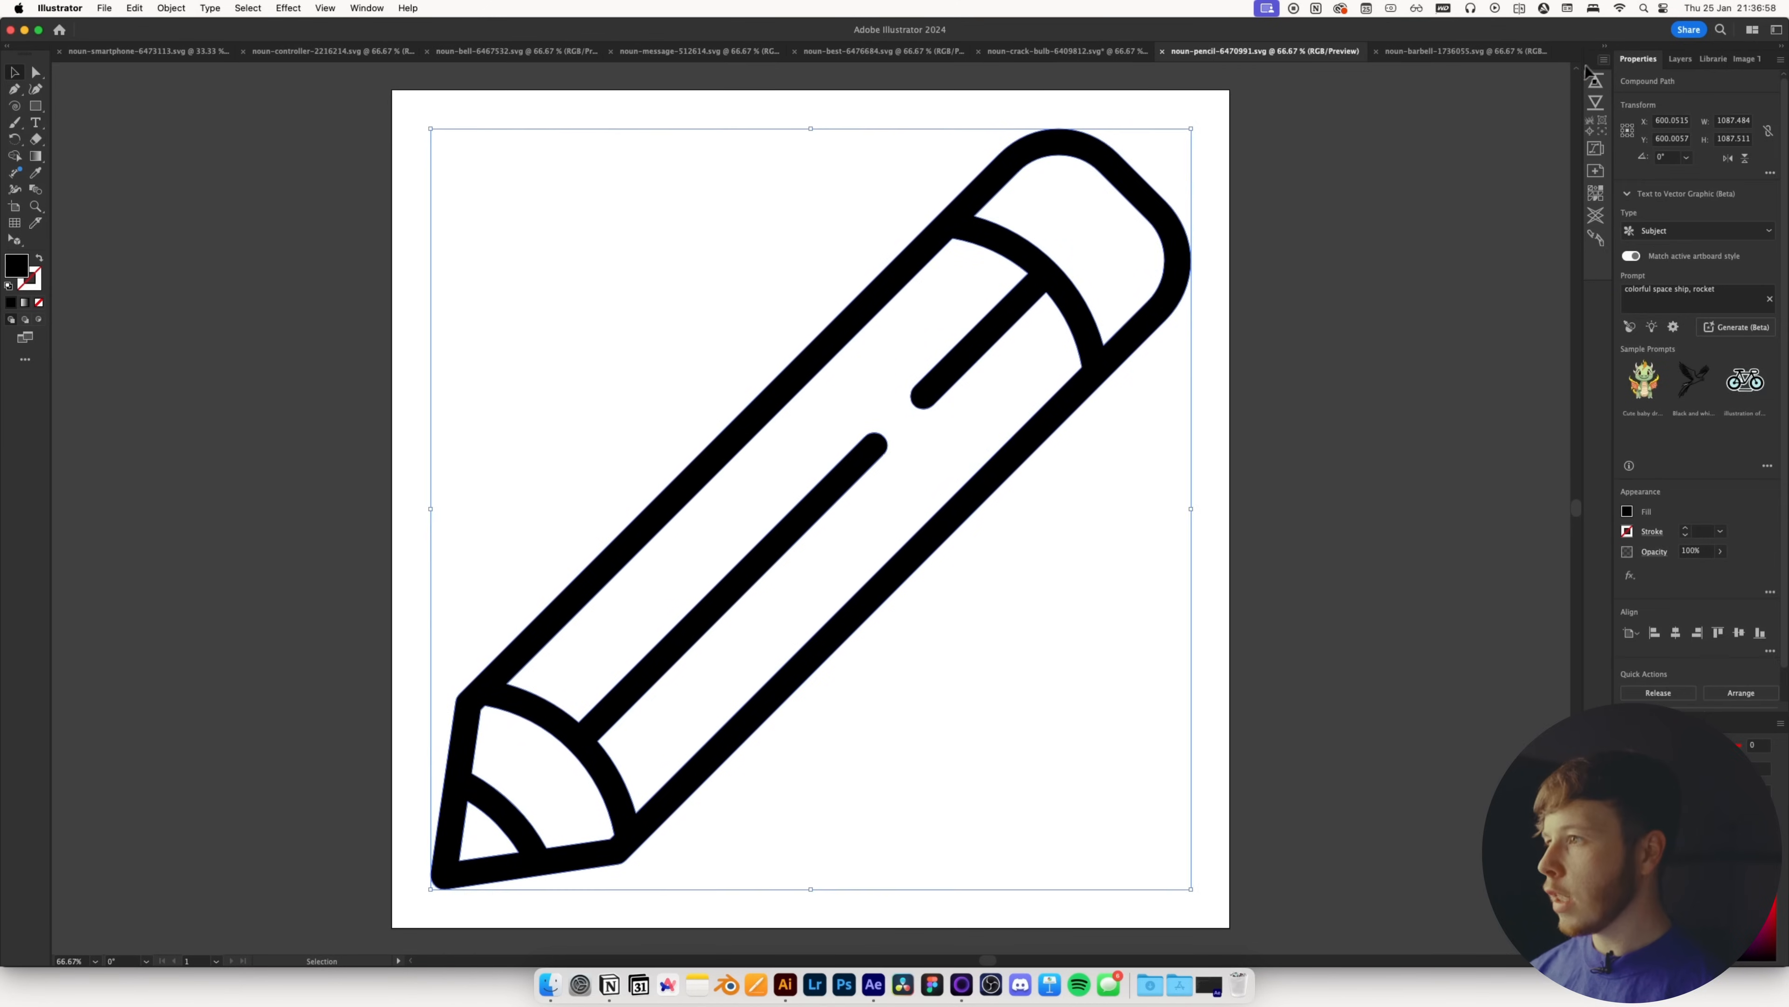
{"action": "left_click", "coordinate": [1595, 93]}
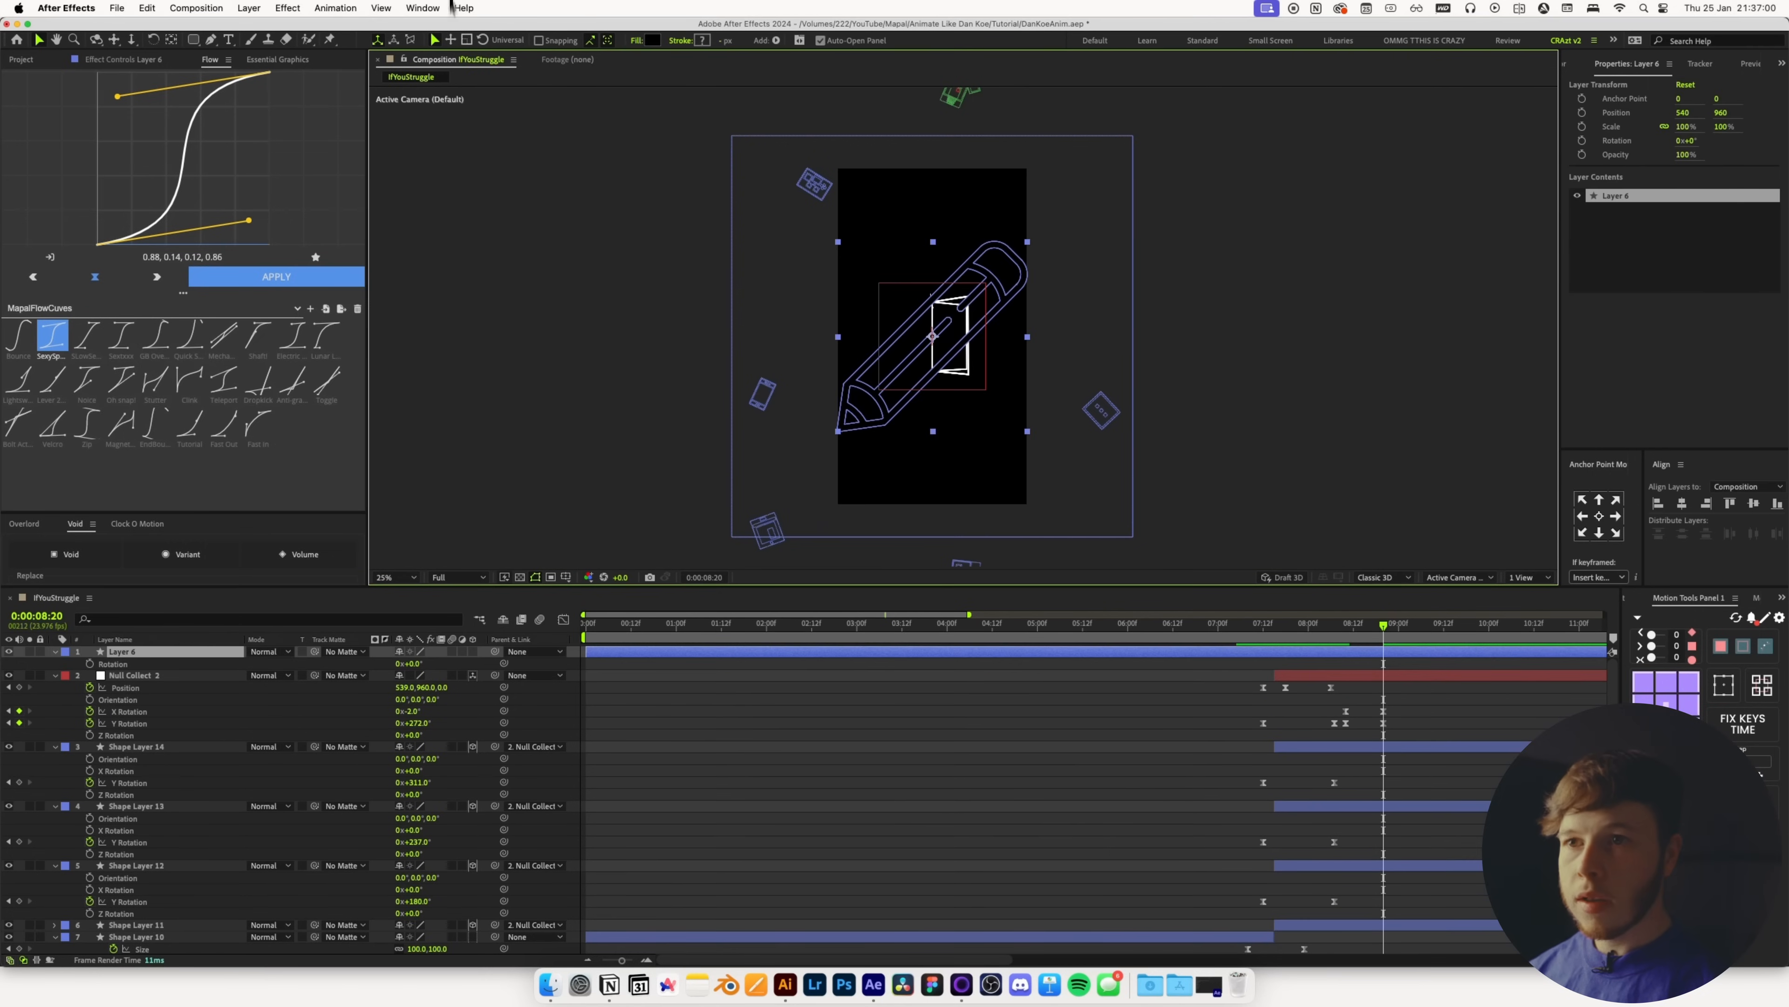
Set the pencil layer's fill to white and its Rotation to -45° so it stands upright
{"action": "left_click", "coordinate": [654, 40]}
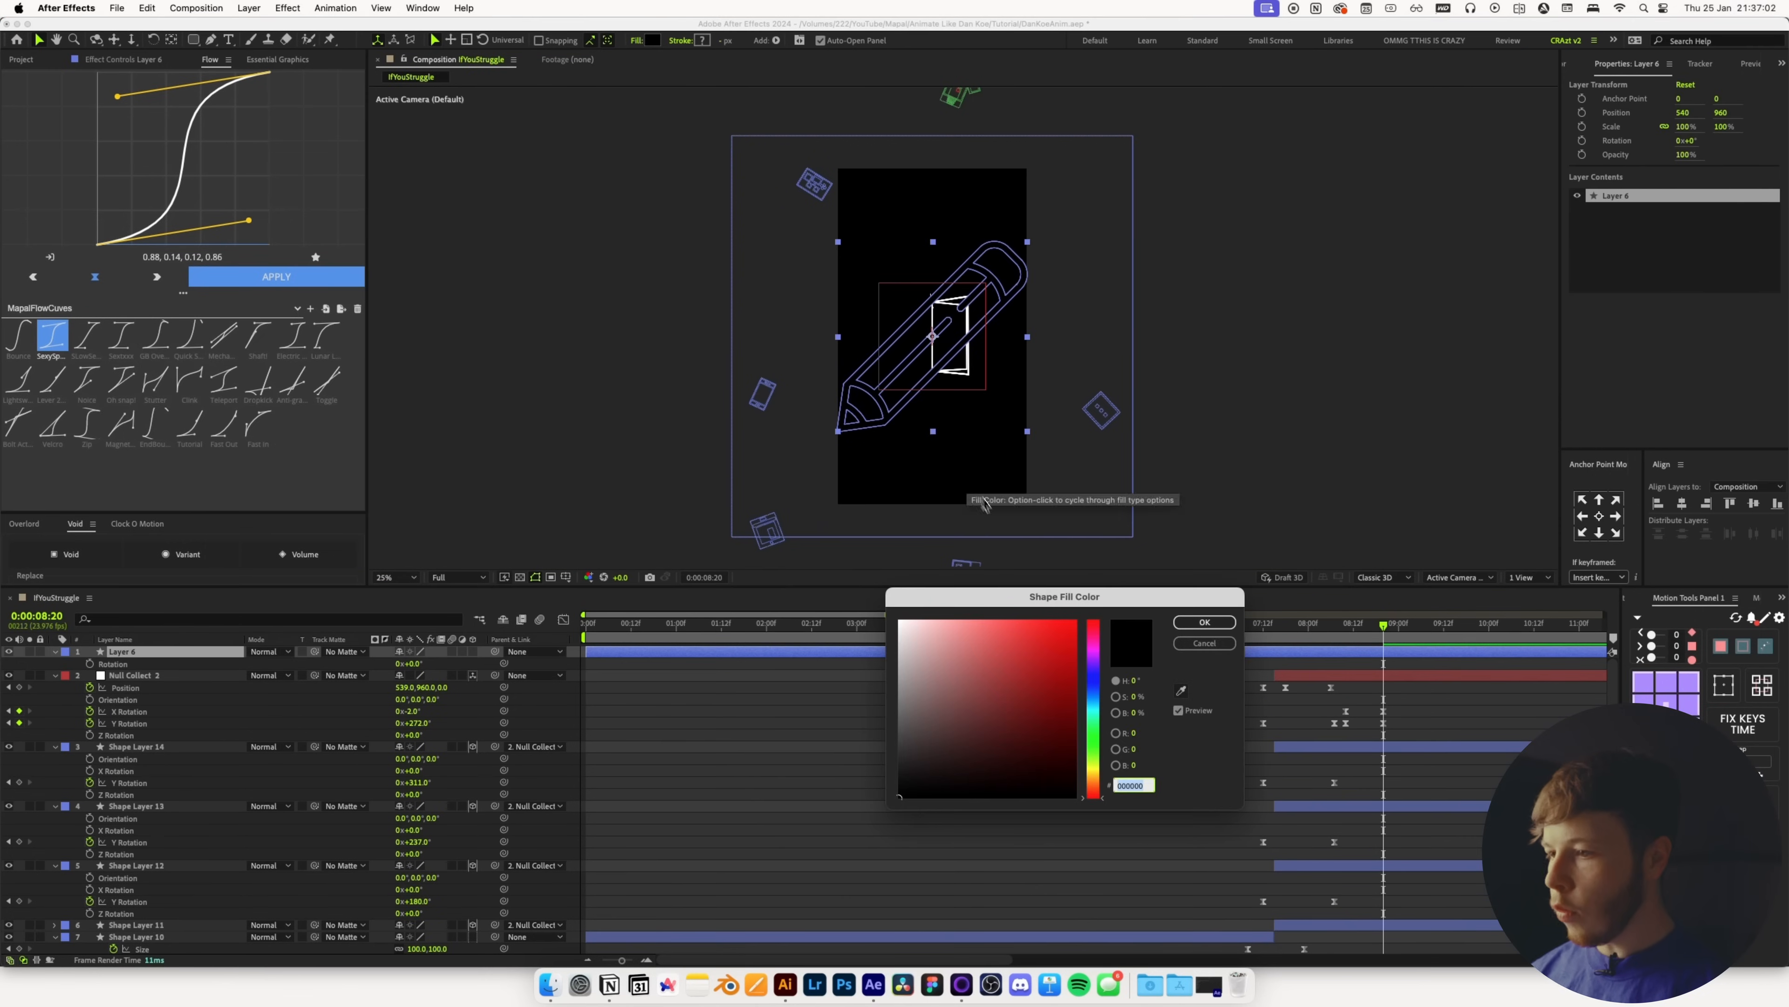
{"action": "key", "text": "Return"}
{"action": "key", "text": "r"}
{"action": "left_click_drag", "start_coordinate": [414, 663], "coordinate": [389, 675]}
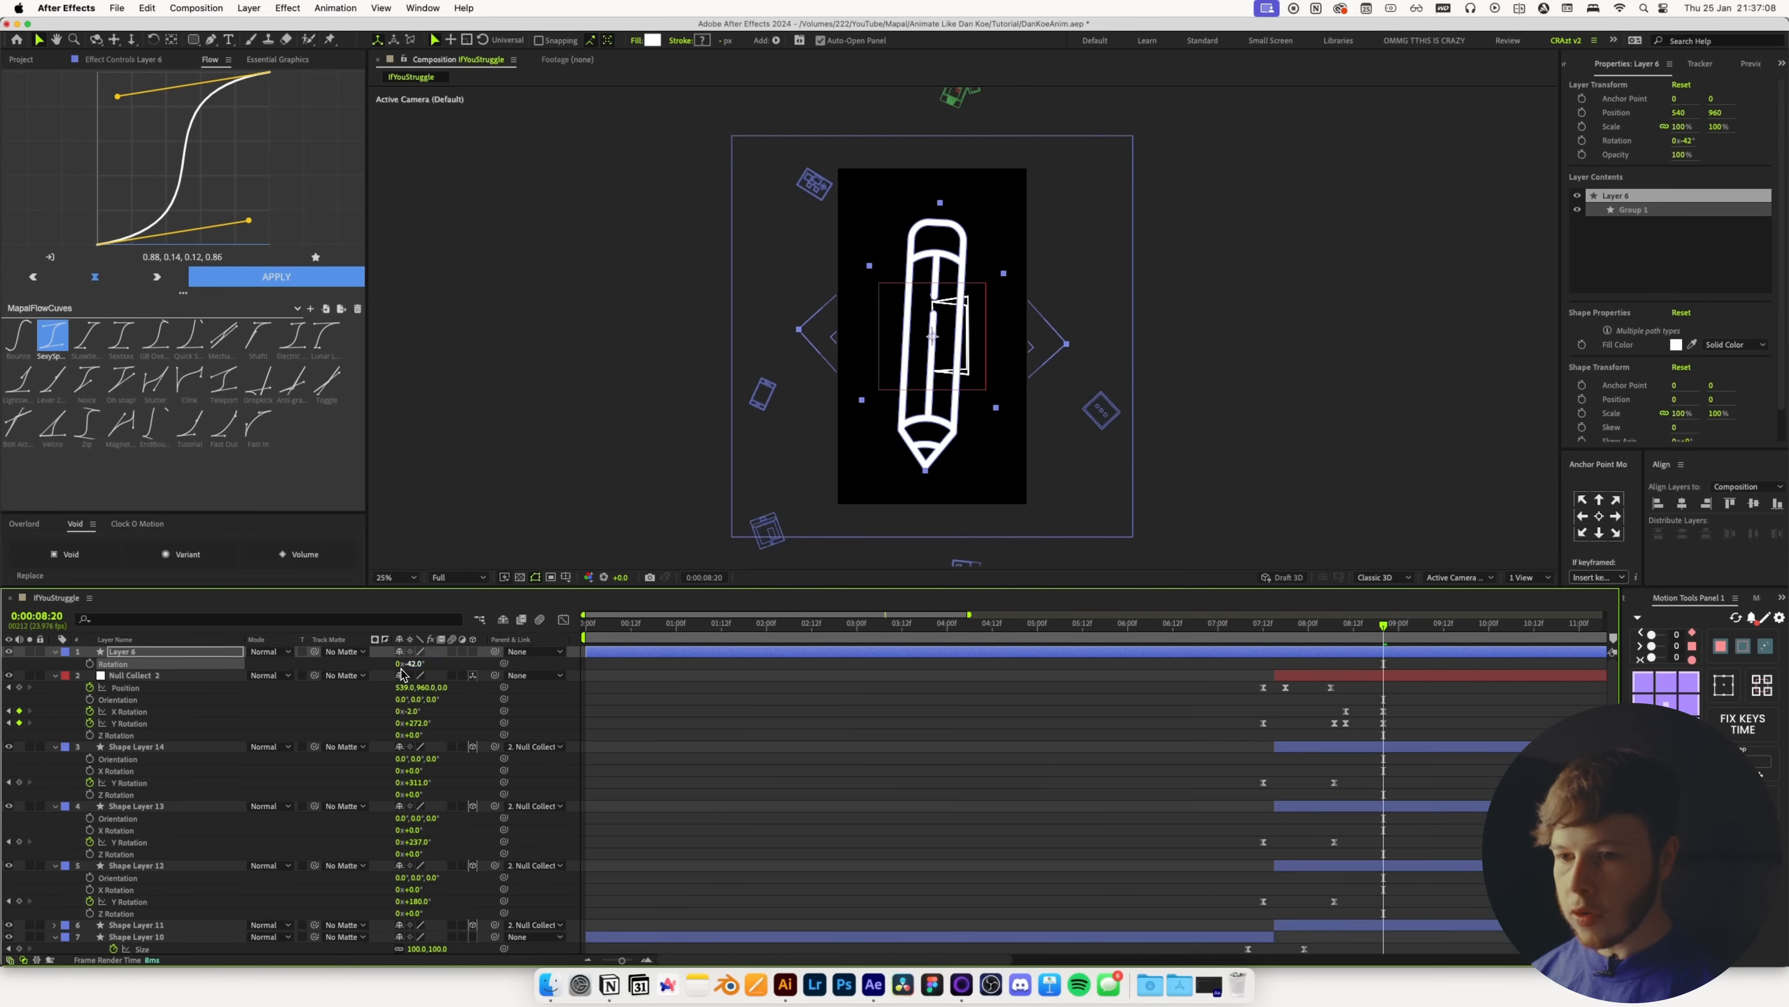
{"action": "key", "text": "Return"}
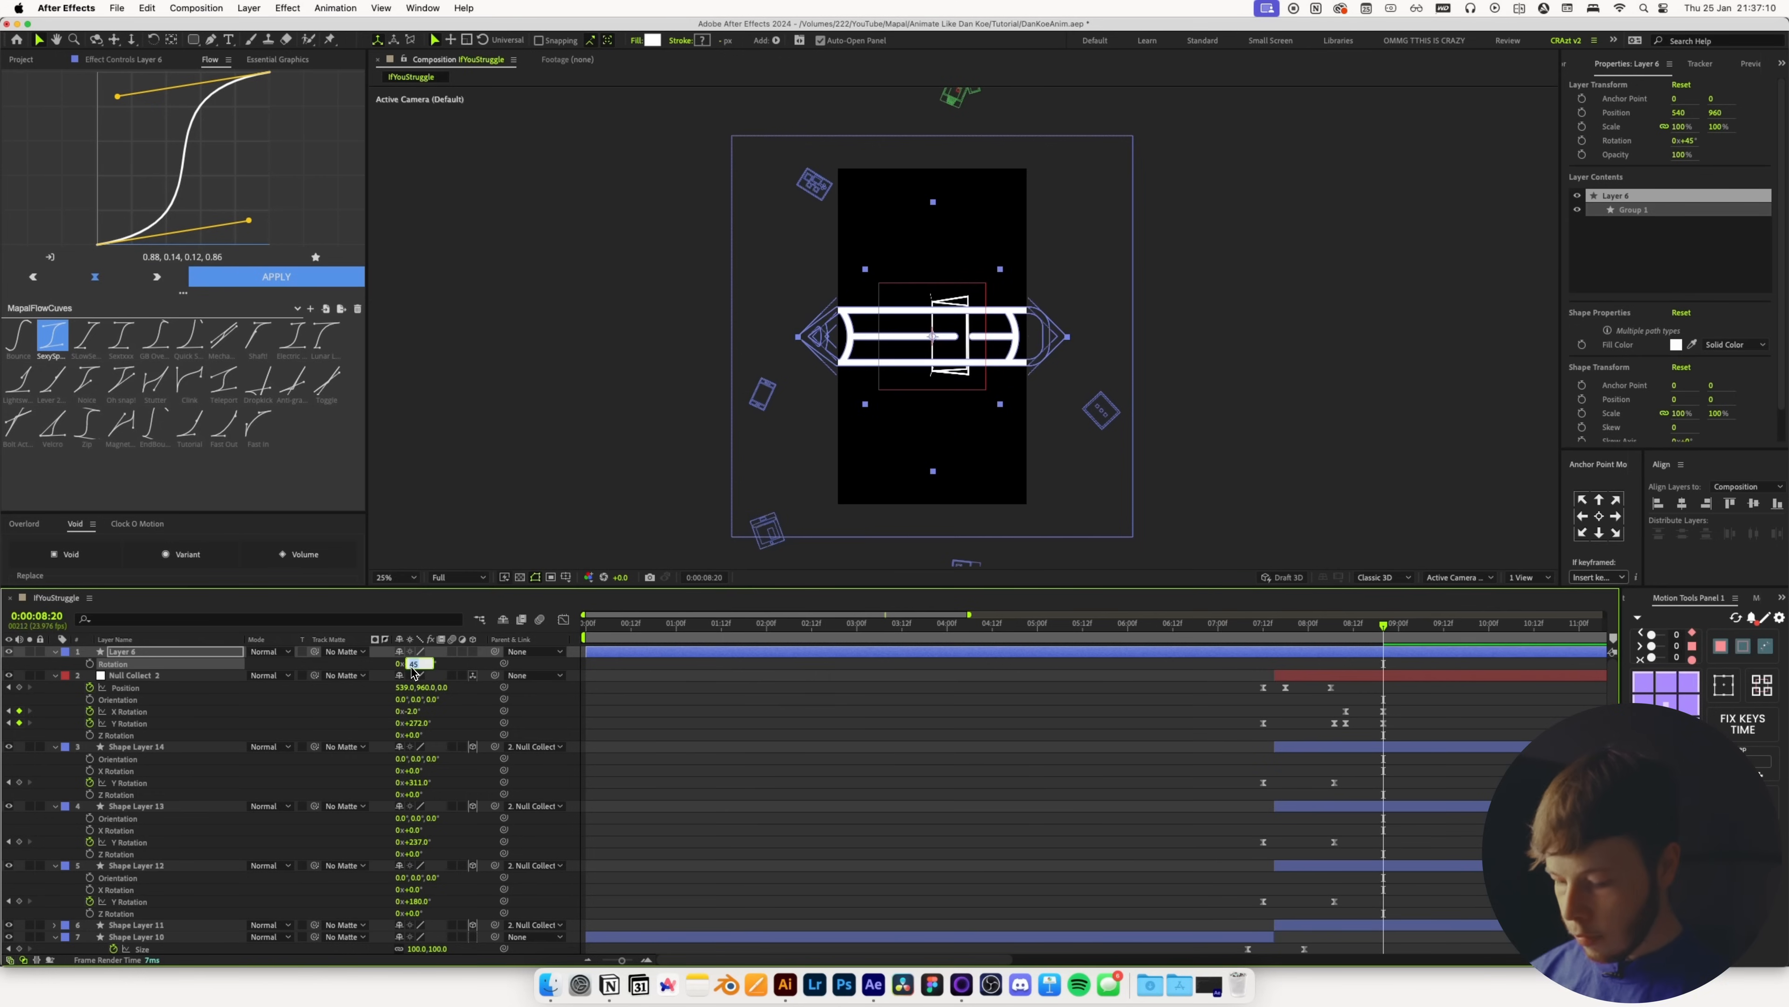
{"action": "type", "text": "-45"}
{"action": "key", "text": "Return"}
Scale the pencil to 32% and trim the start of its layer to 0:00:08:16
{"action": "key", "text": "shift+s"}
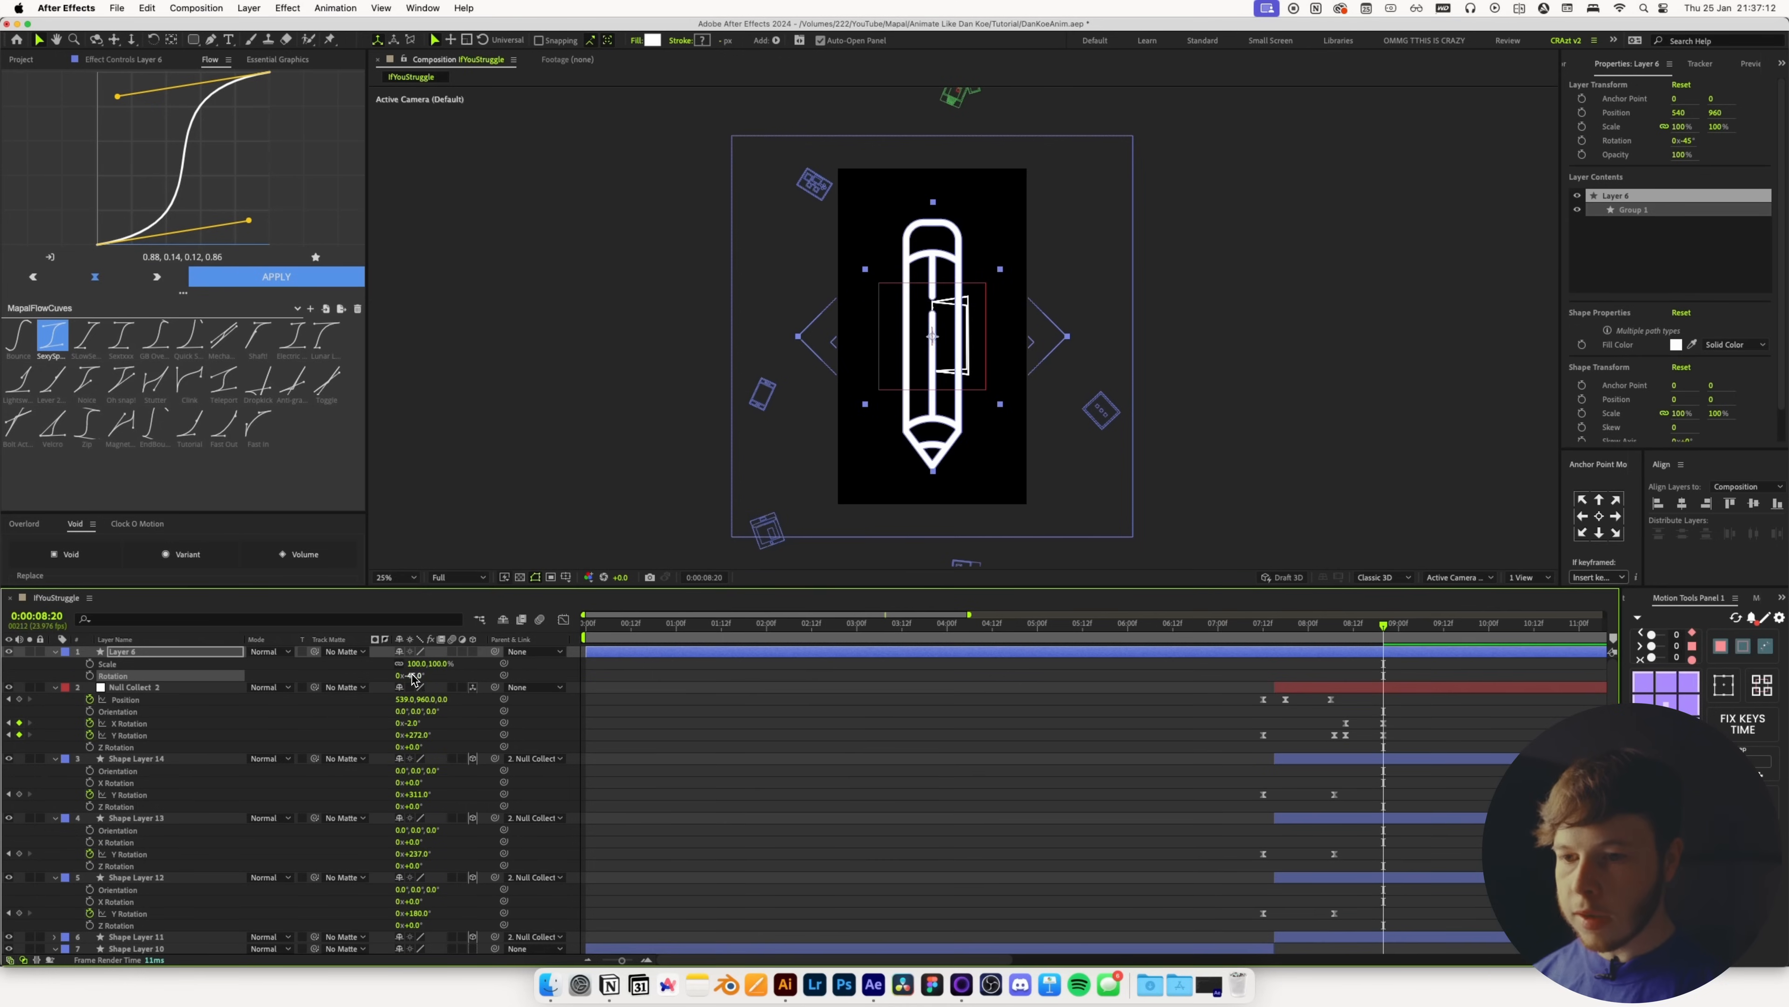
{"action": "left_click_drag", "start_coordinate": [426, 663], "coordinate": [378, 664]}
{"action": "key", "text": "period"}
{"action": "left_click_drag", "start_coordinate": [1383, 625], "coordinate": [1369, 644]}
{"action": "left_click_drag", "start_coordinate": [587, 651], "coordinate": [1369, 652]}
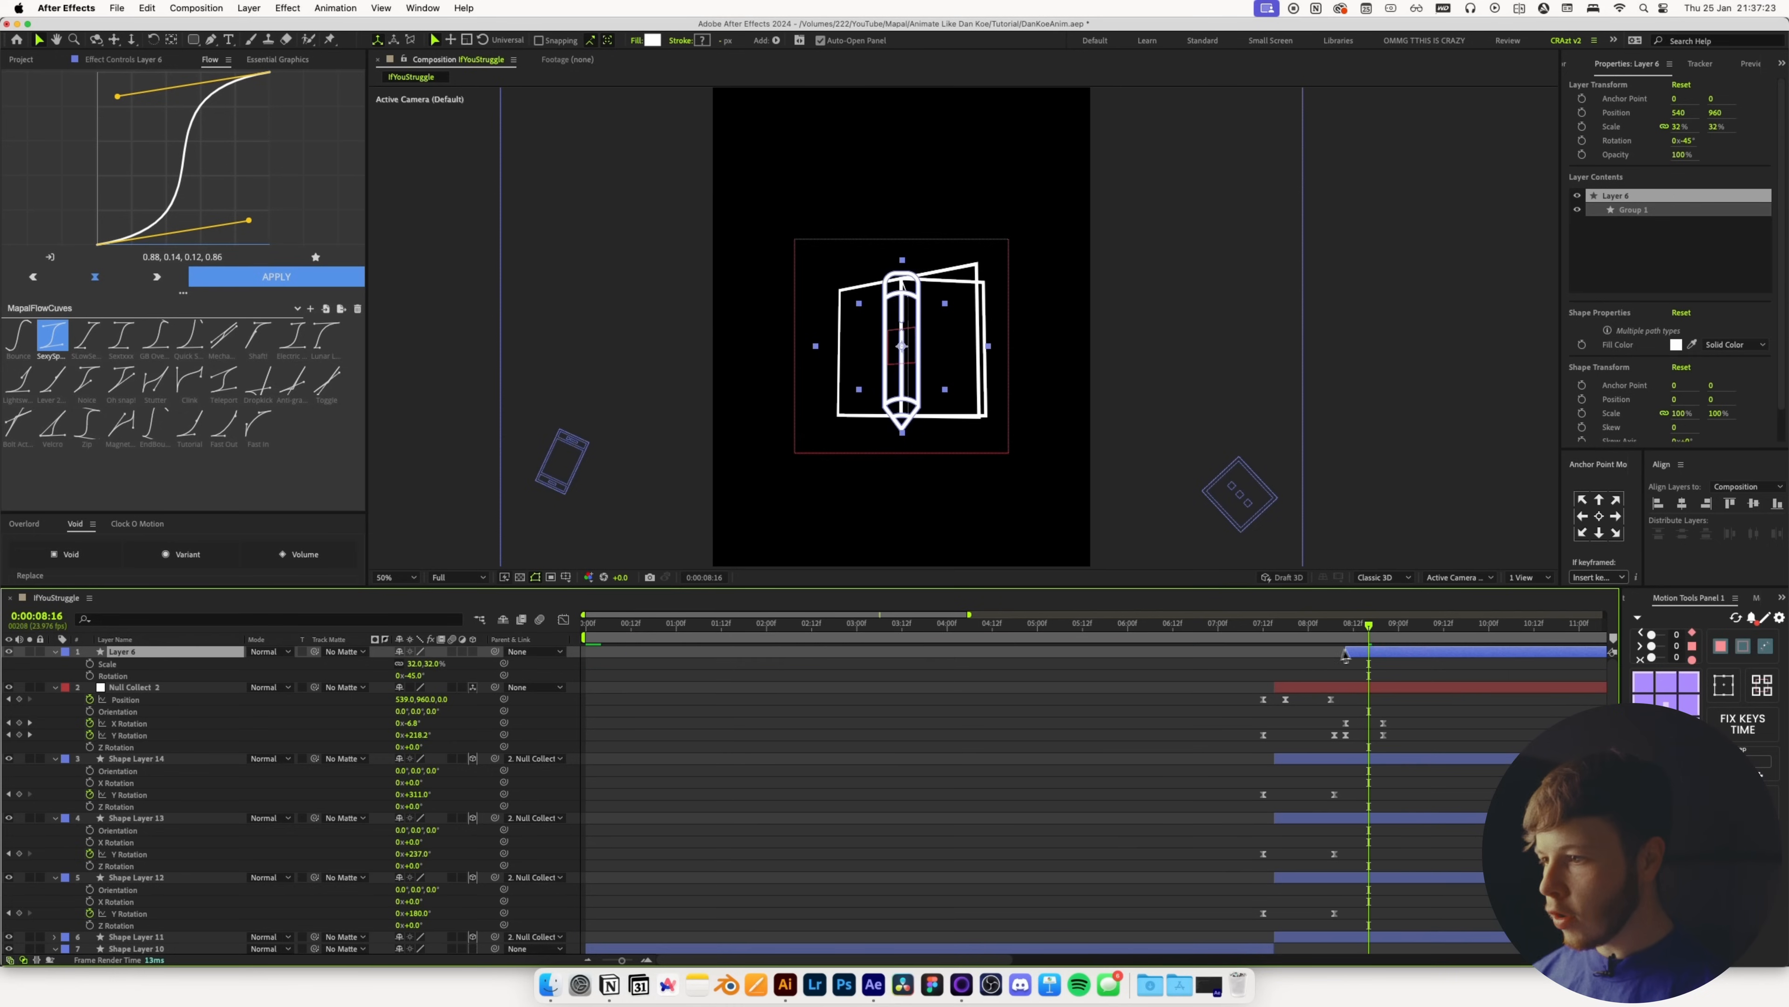
Cut off the null and its four rectangle layers at 0:00:08:16, where the pencil layer begins
{"action": "left_click", "coordinate": [1391, 685]}
{"action": "left_click", "coordinate": [1399, 937], "text": "shift"}
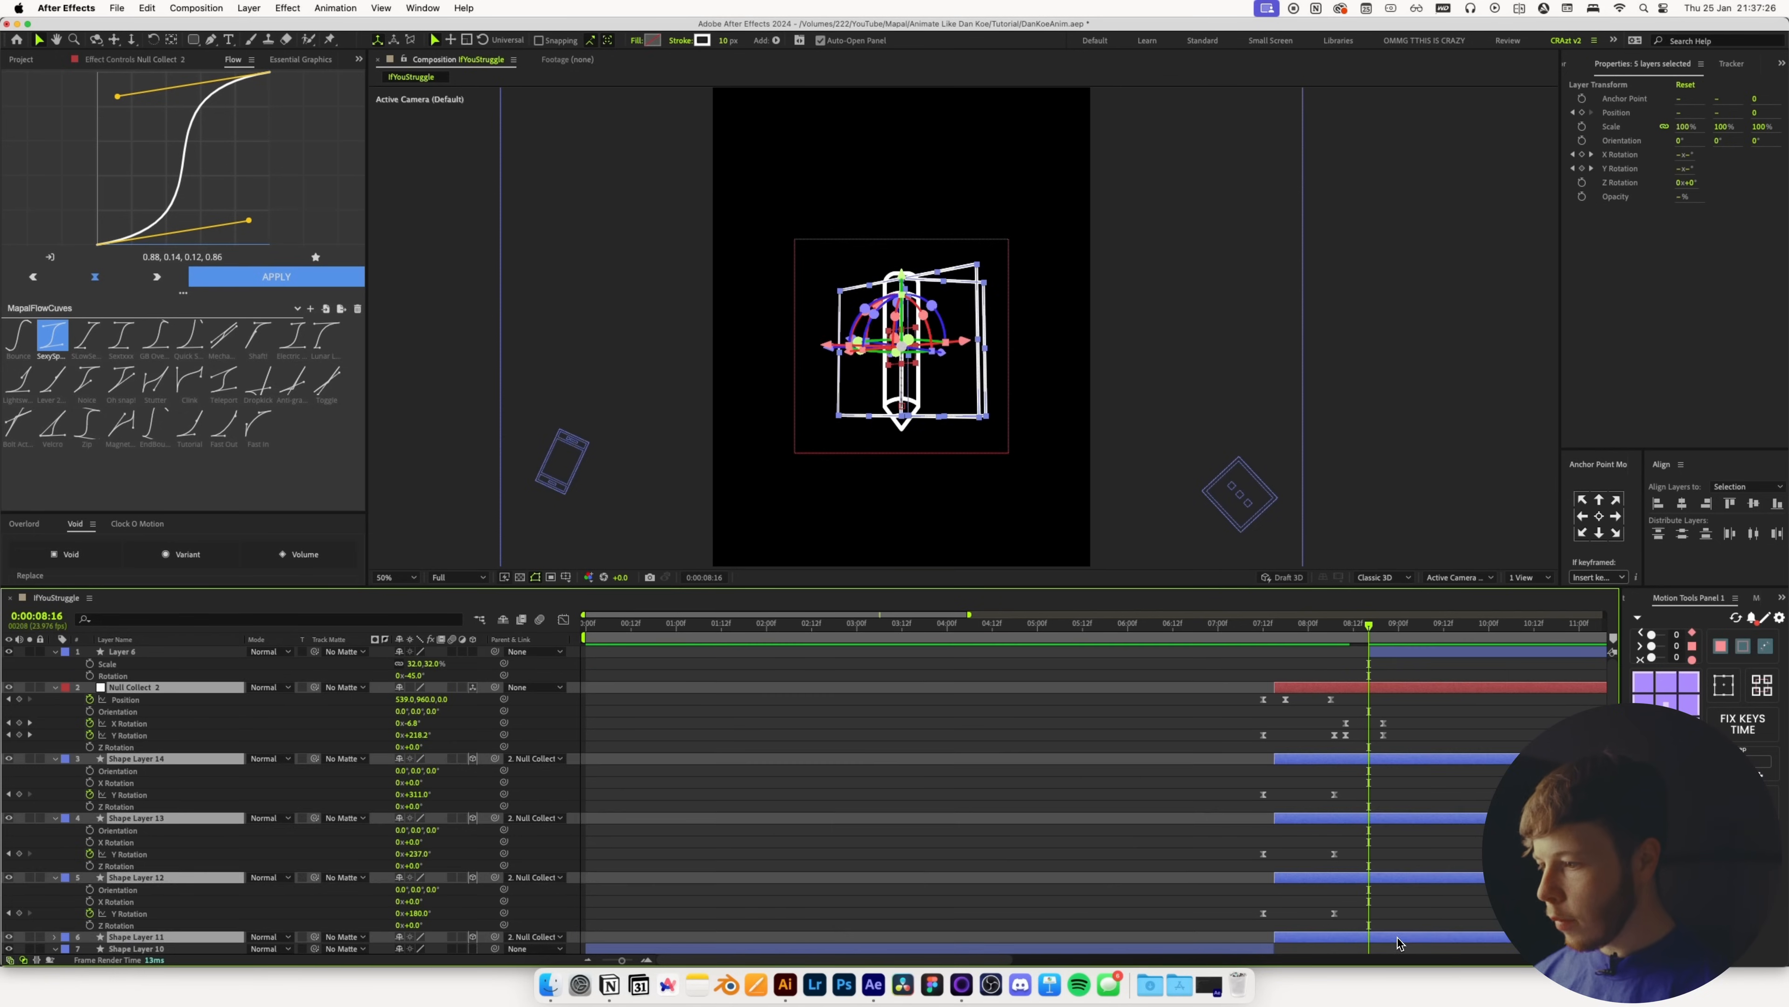
{"action": "key", "text": "super+shift+d"}
{"action": "left_click_drag", "start_coordinate": [1332, 642], "coordinate": [1319, 641]}
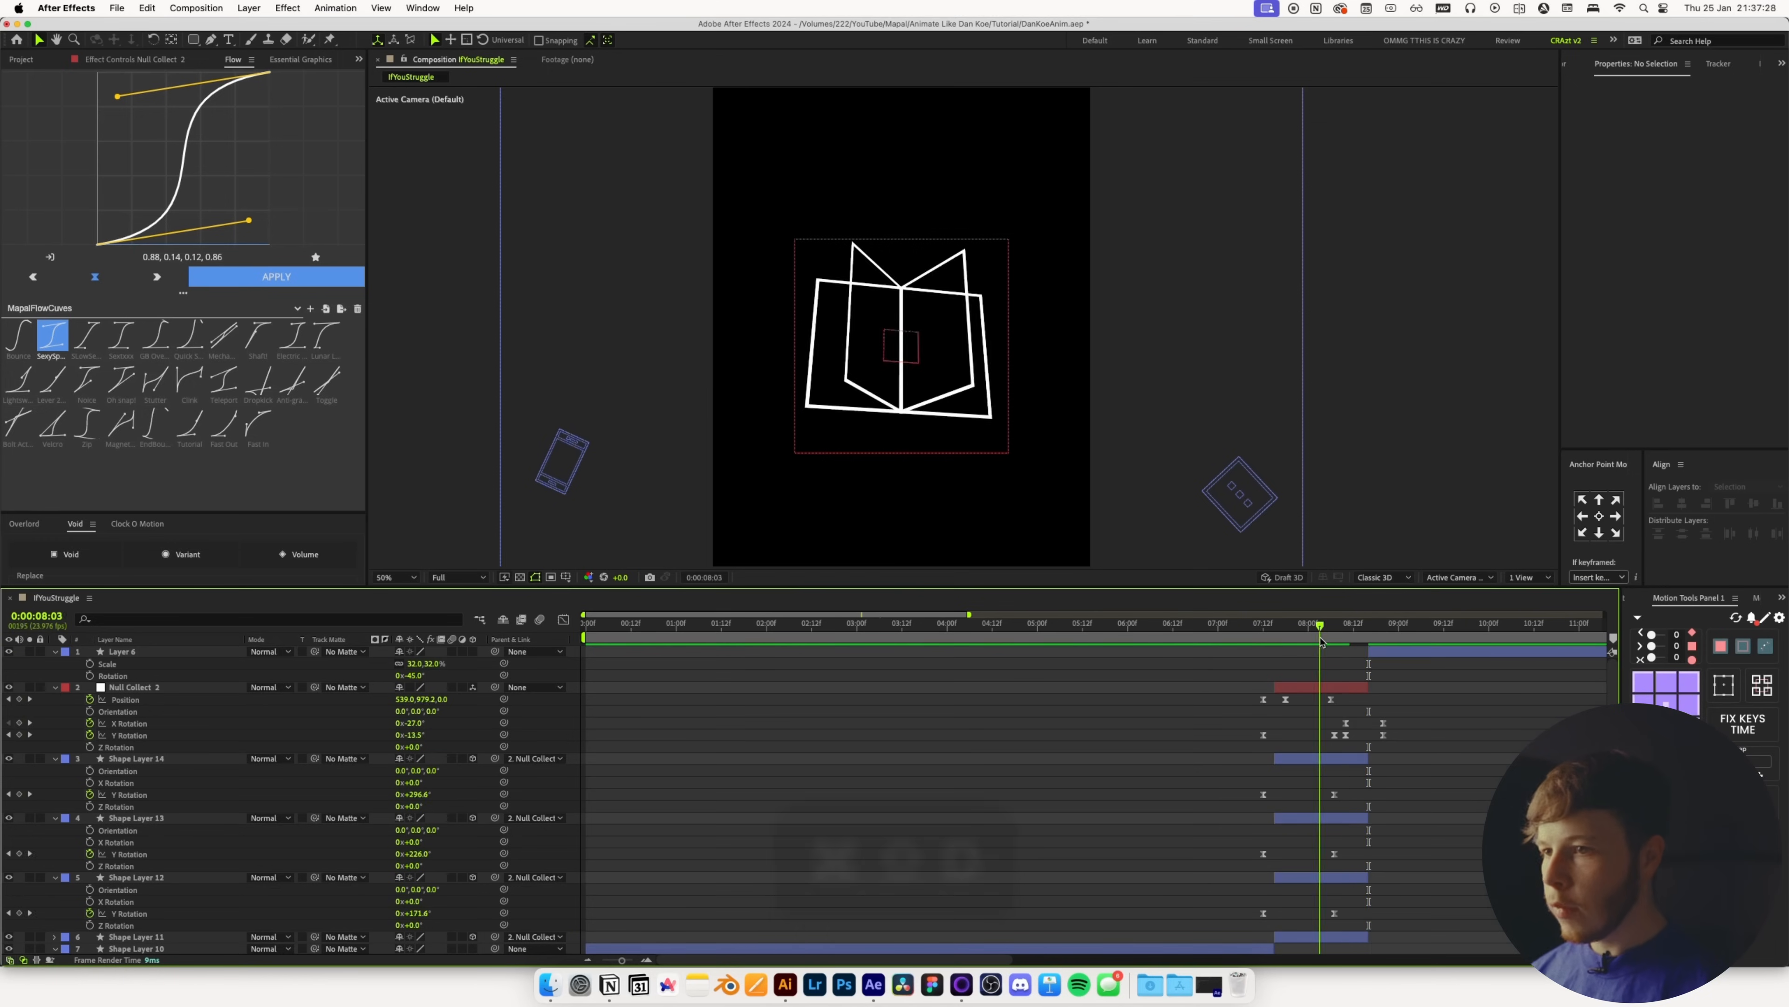
Keyframe the pencil's Position at 600, 960 at 0:00:08:20 and 540, 960 at 0:00:09:01
{"action": "left_click", "coordinate": [1385, 652]}
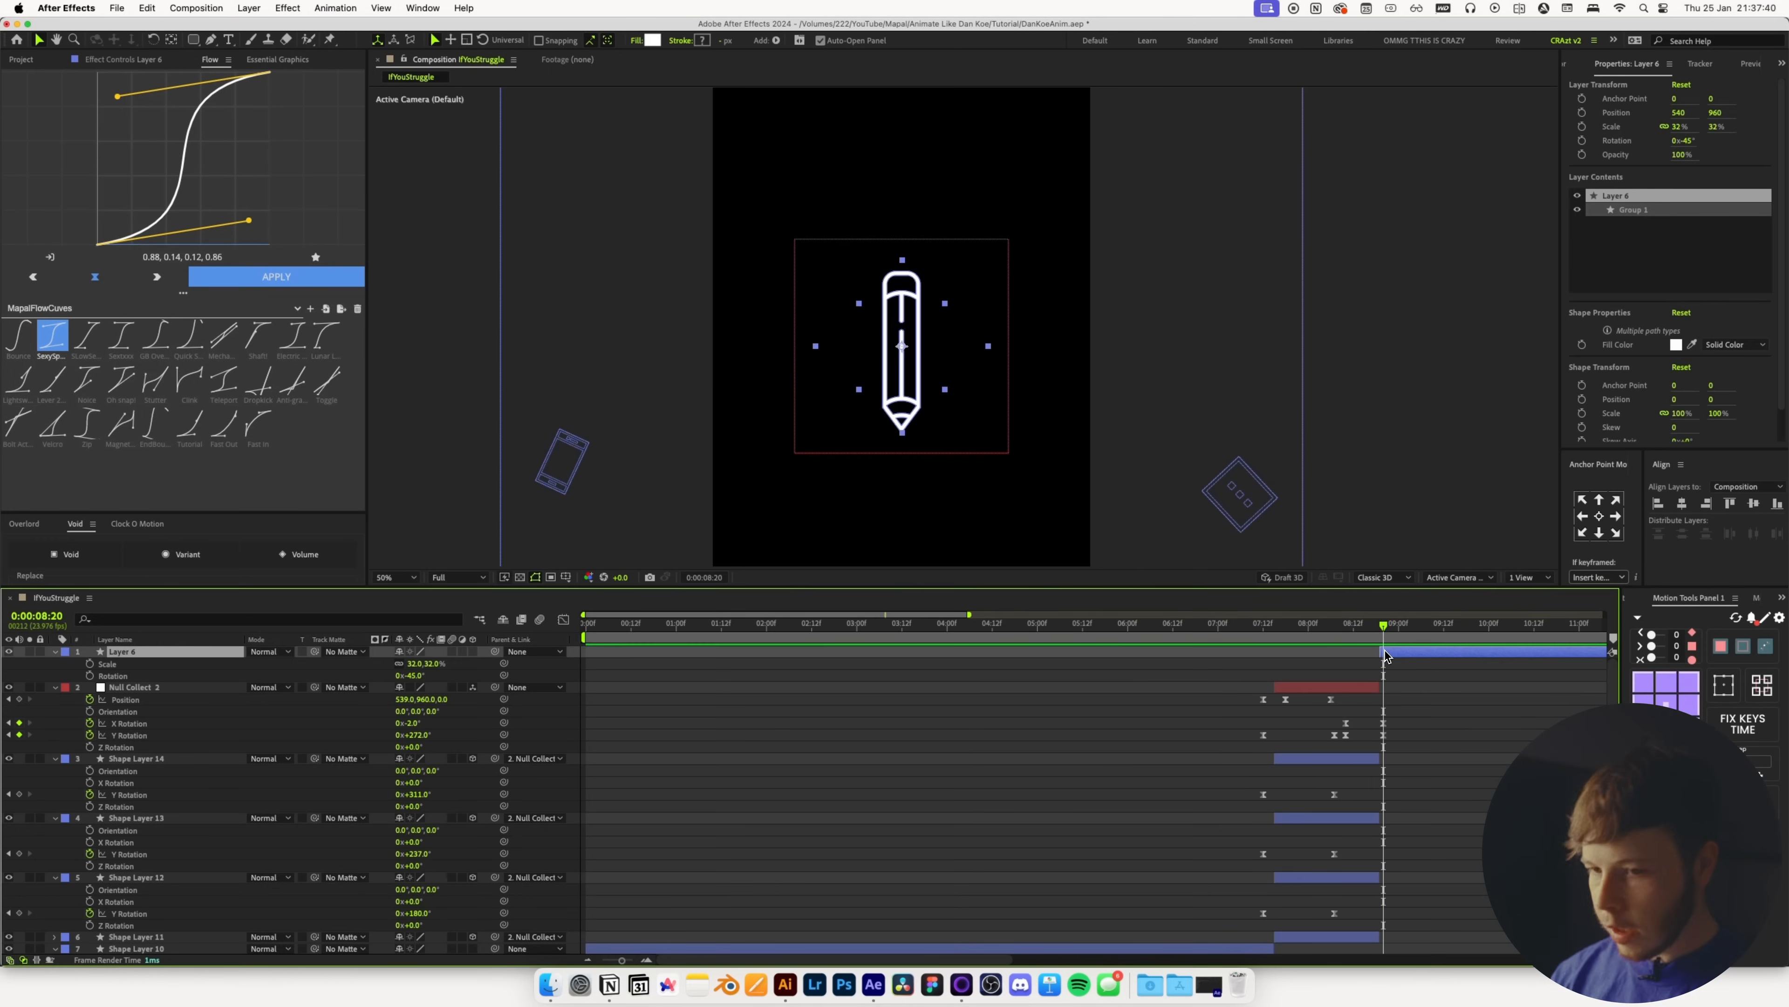
{"action": "key", "text": "p"}
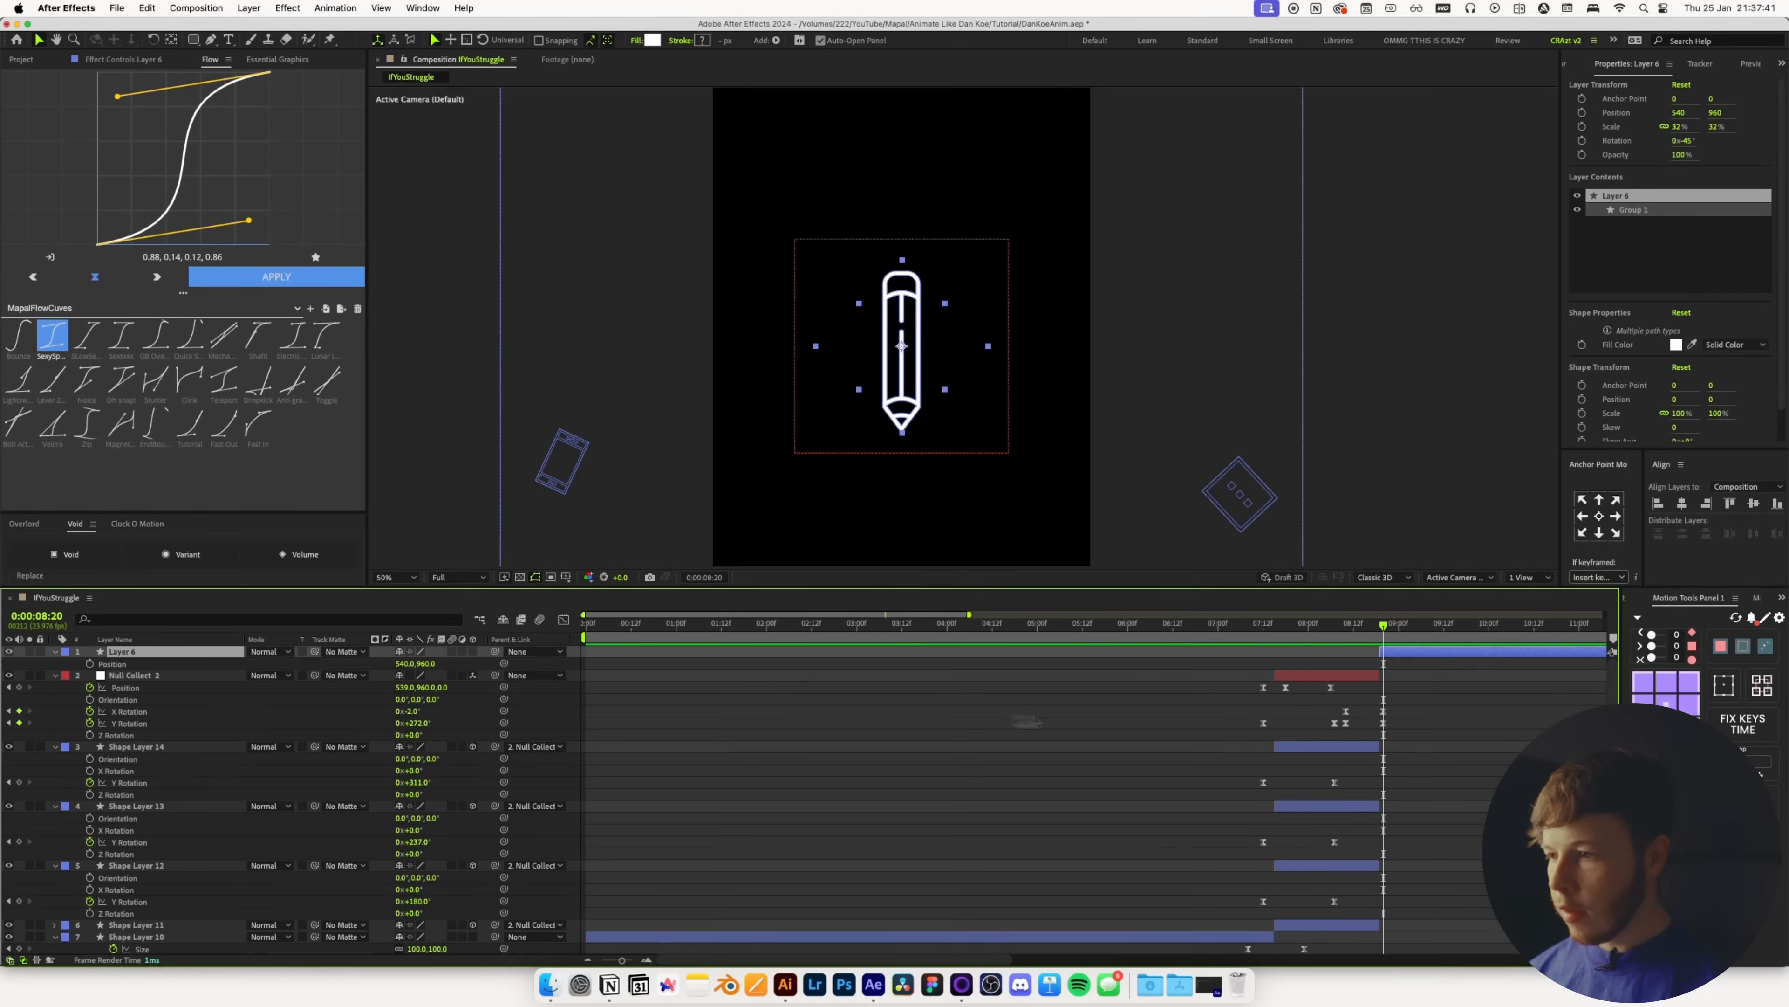
{"action": "left_click", "coordinate": [89, 663]}
{"action": "key", "text": "shift+Right"}
{"action": "key", "text": "shift+Right"}
{"action": "key", "text": "shift+Right"}
{"action": "key", "text": "shift+Right"}
{"action": "key", "text": "shift+Right"}
{"action": "key", "text": "shift+Right"}
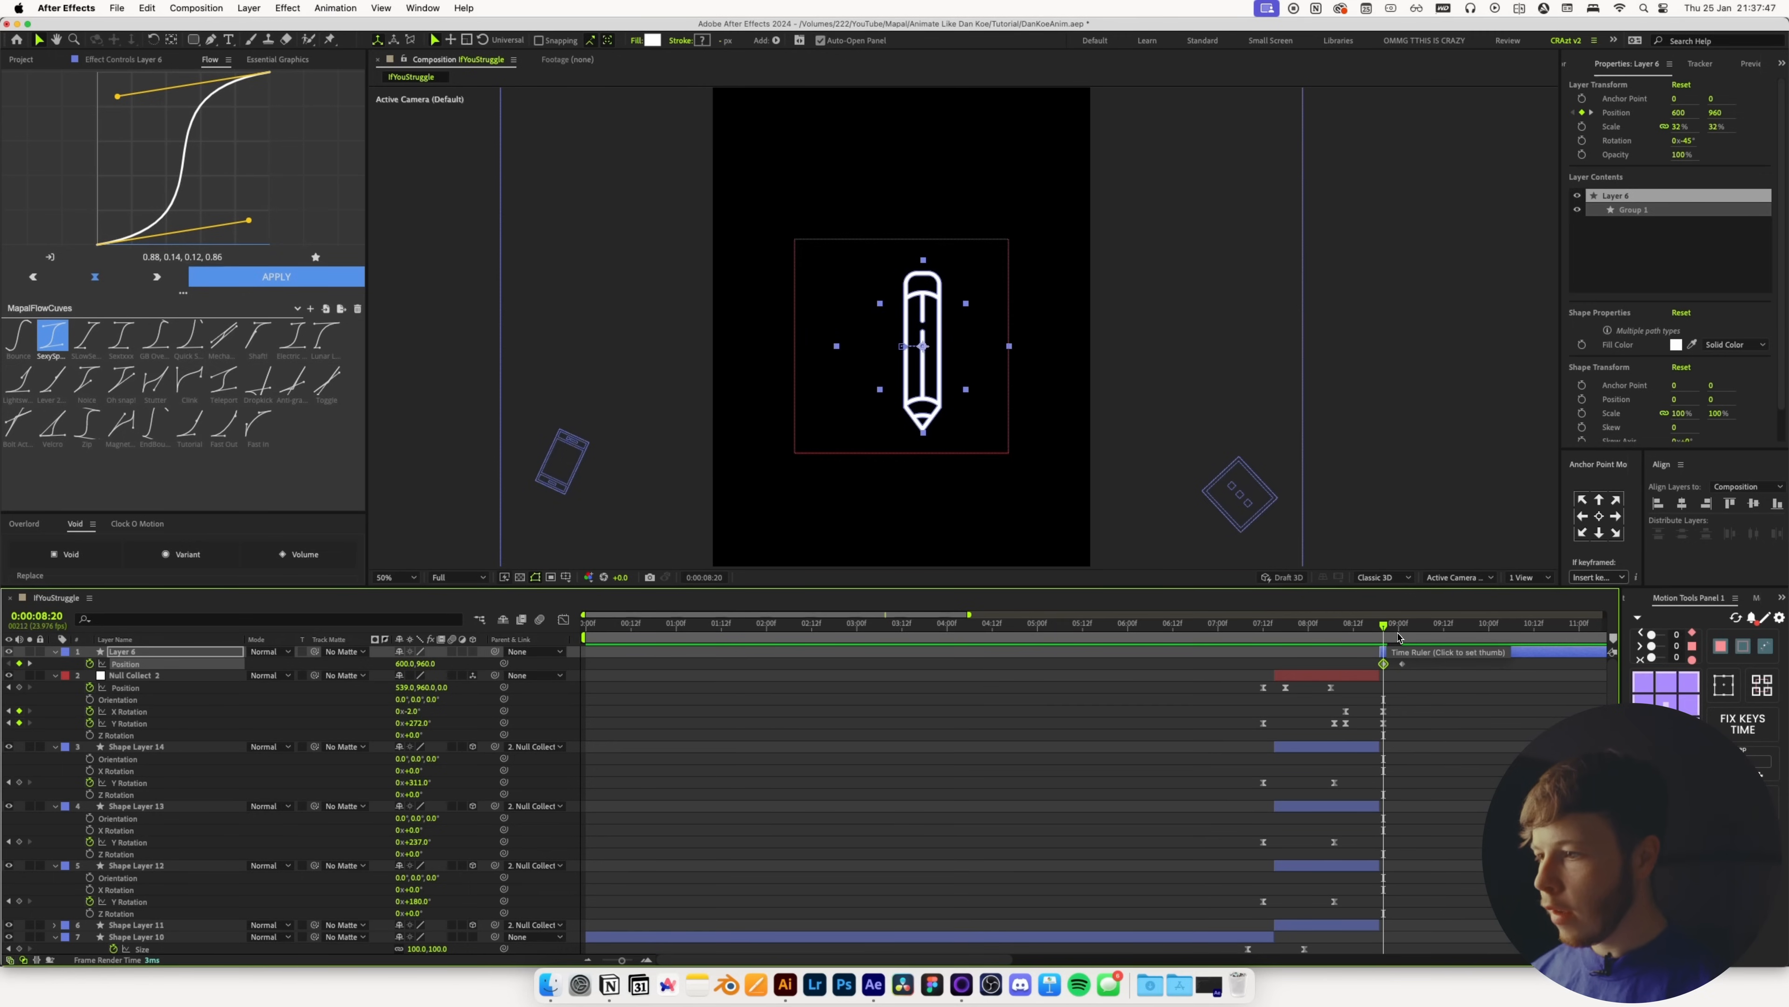
Keyframe the pencil's Rotation at -45° at 0:00:09:01 and -30° at 0:00:08:20
{"action": "left_click", "coordinate": [1401, 638]}
{"action": "key", "text": "shift+r"}
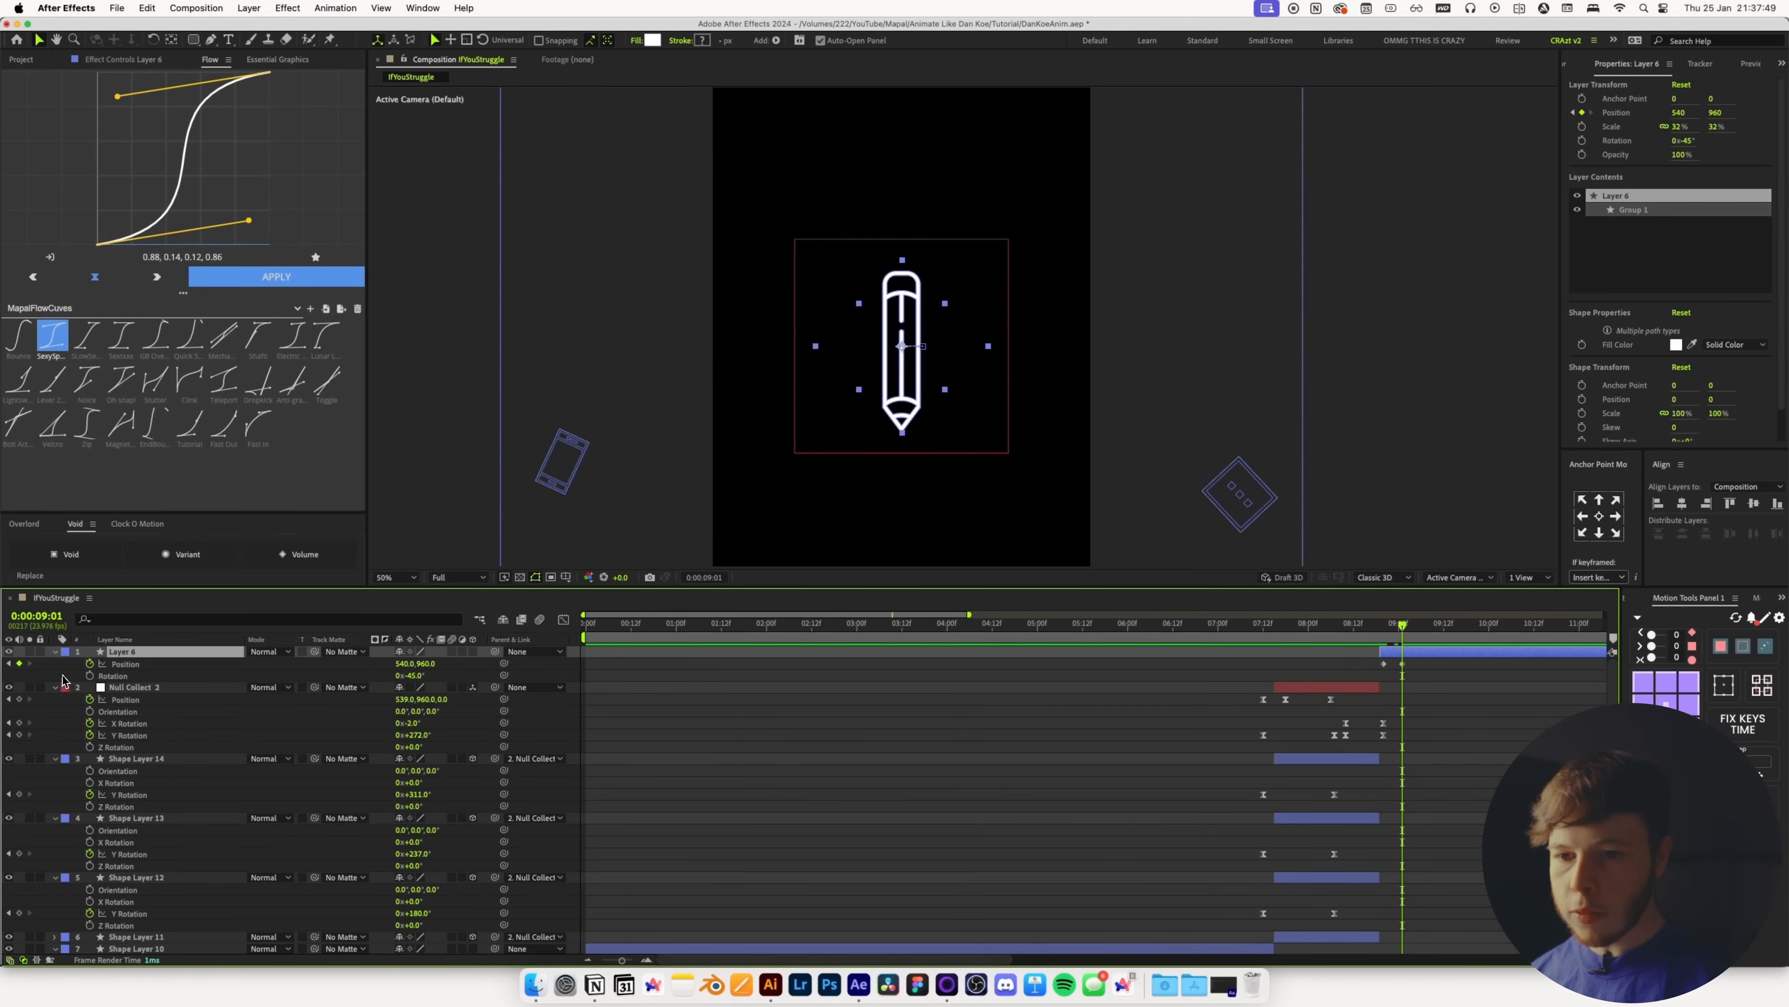
{"action": "left_click", "coordinate": [90, 675]}
{"action": "left_click", "coordinate": [1384, 626]}
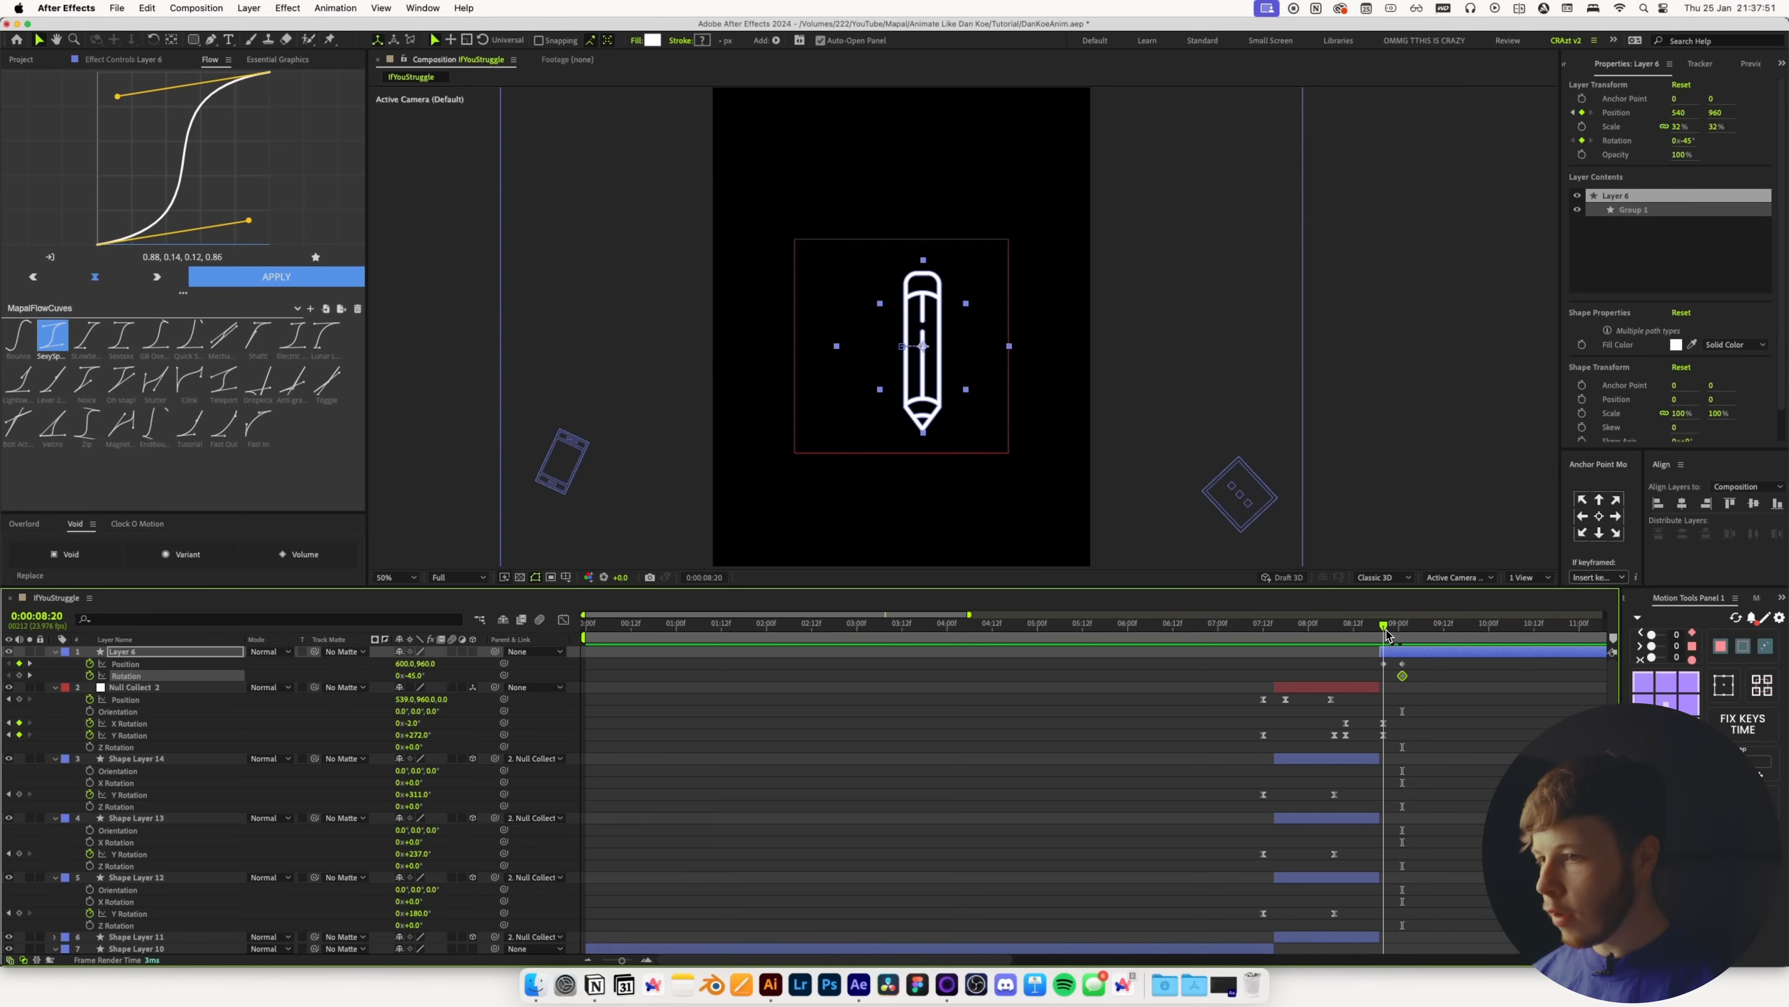
{"action": "left_click_drag", "start_coordinate": [420, 675], "coordinate": [431, 682]}
Apply the selected Flow curve to the pencil's Position and Rotation keyframes
{"action": "left_click_drag", "start_coordinate": [1395, 660], "coordinate": [1326, 681]}
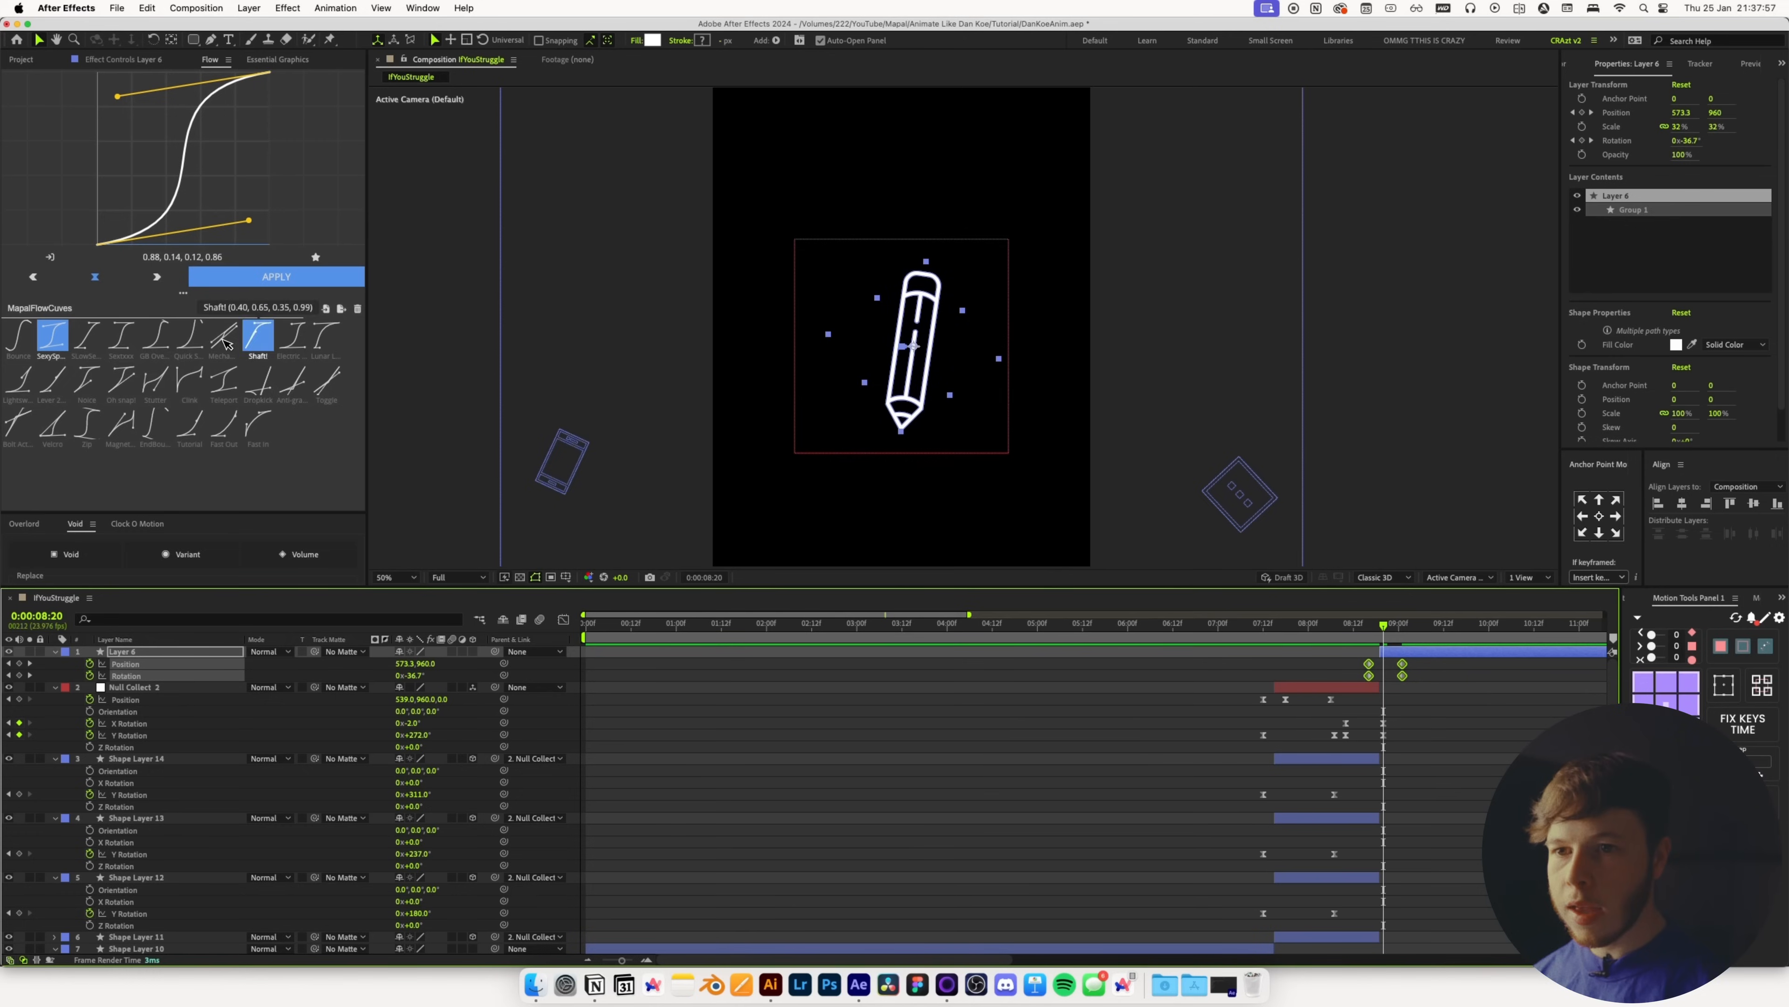
{"action": "left_click", "coordinate": [285, 282]}
{"action": "left_click", "coordinate": [1140, 765]}
Move the pencil's first Position and Rotation keyframes to 0:00:08:10, save the project and preview the transition
{"action": "left_click_drag", "start_coordinate": [1383, 624], "coordinate": [1312, 632]}
{"action": "left_click_drag", "start_coordinate": [1379, 660], "coordinate": [1326, 637]}
{"action": "key", "text": "super+s"}
{"action": "left_click_drag", "start_coordinate": [1336, 634], "coordinate": [1331, 634]}
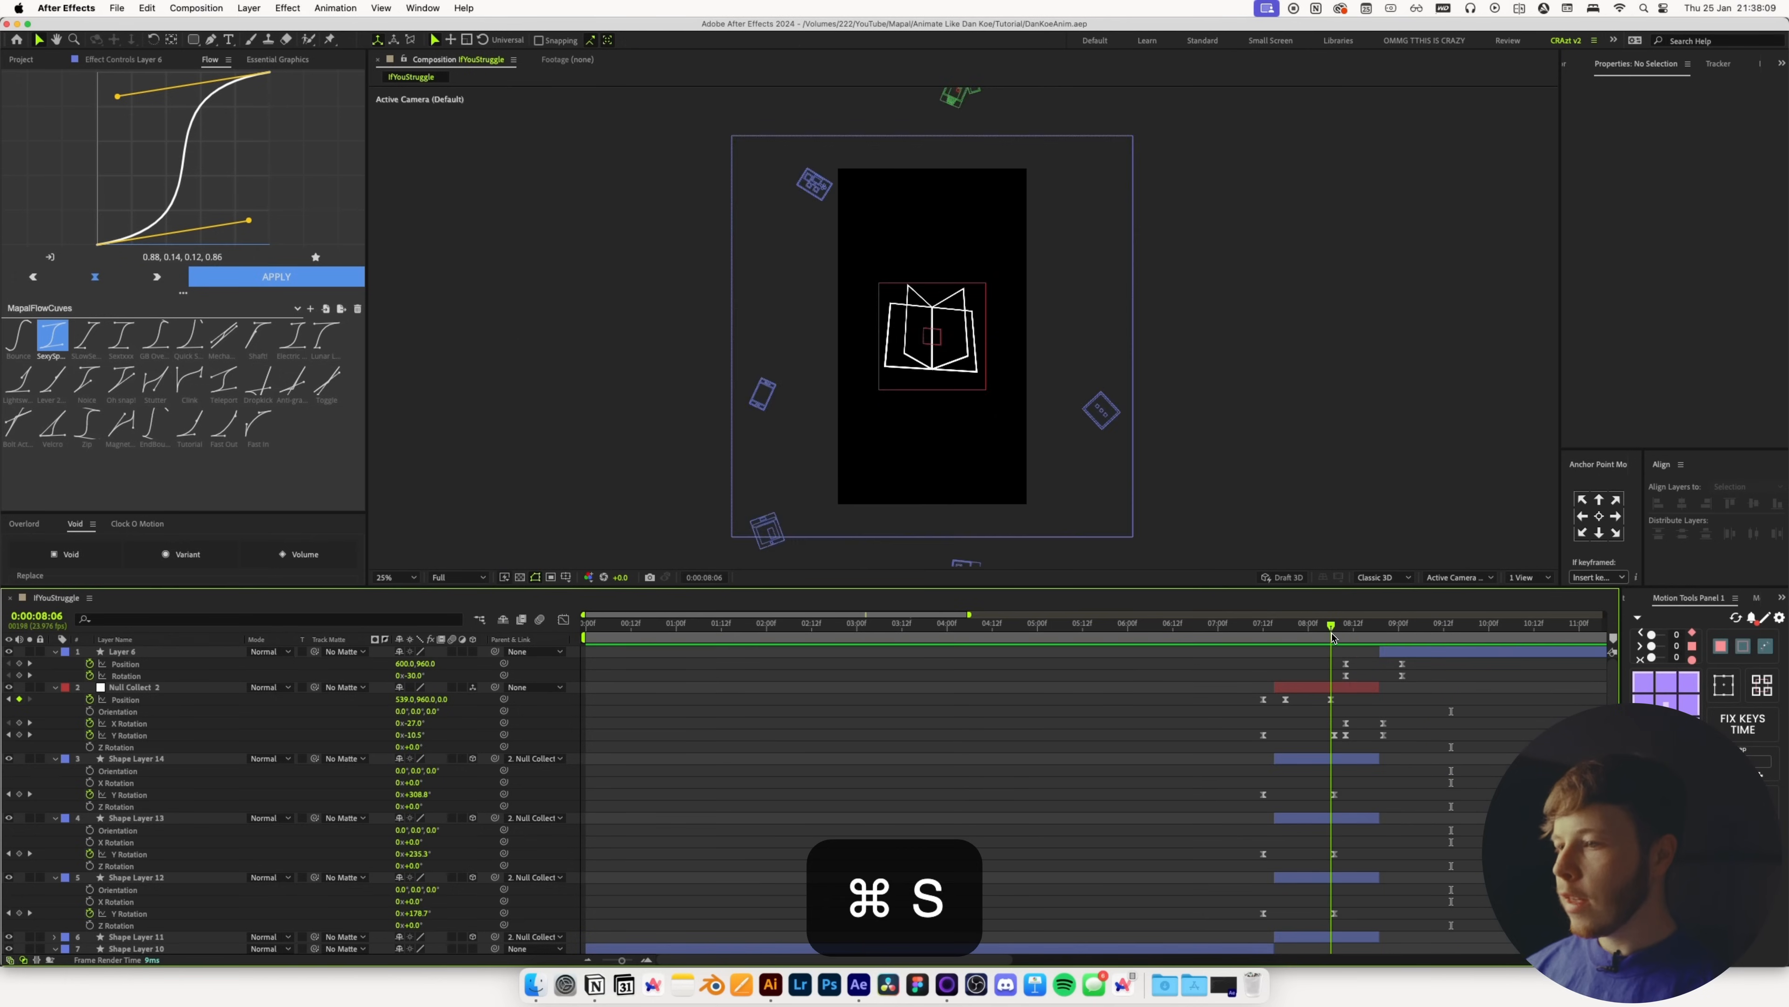
{"action": "key", "text": "space"}
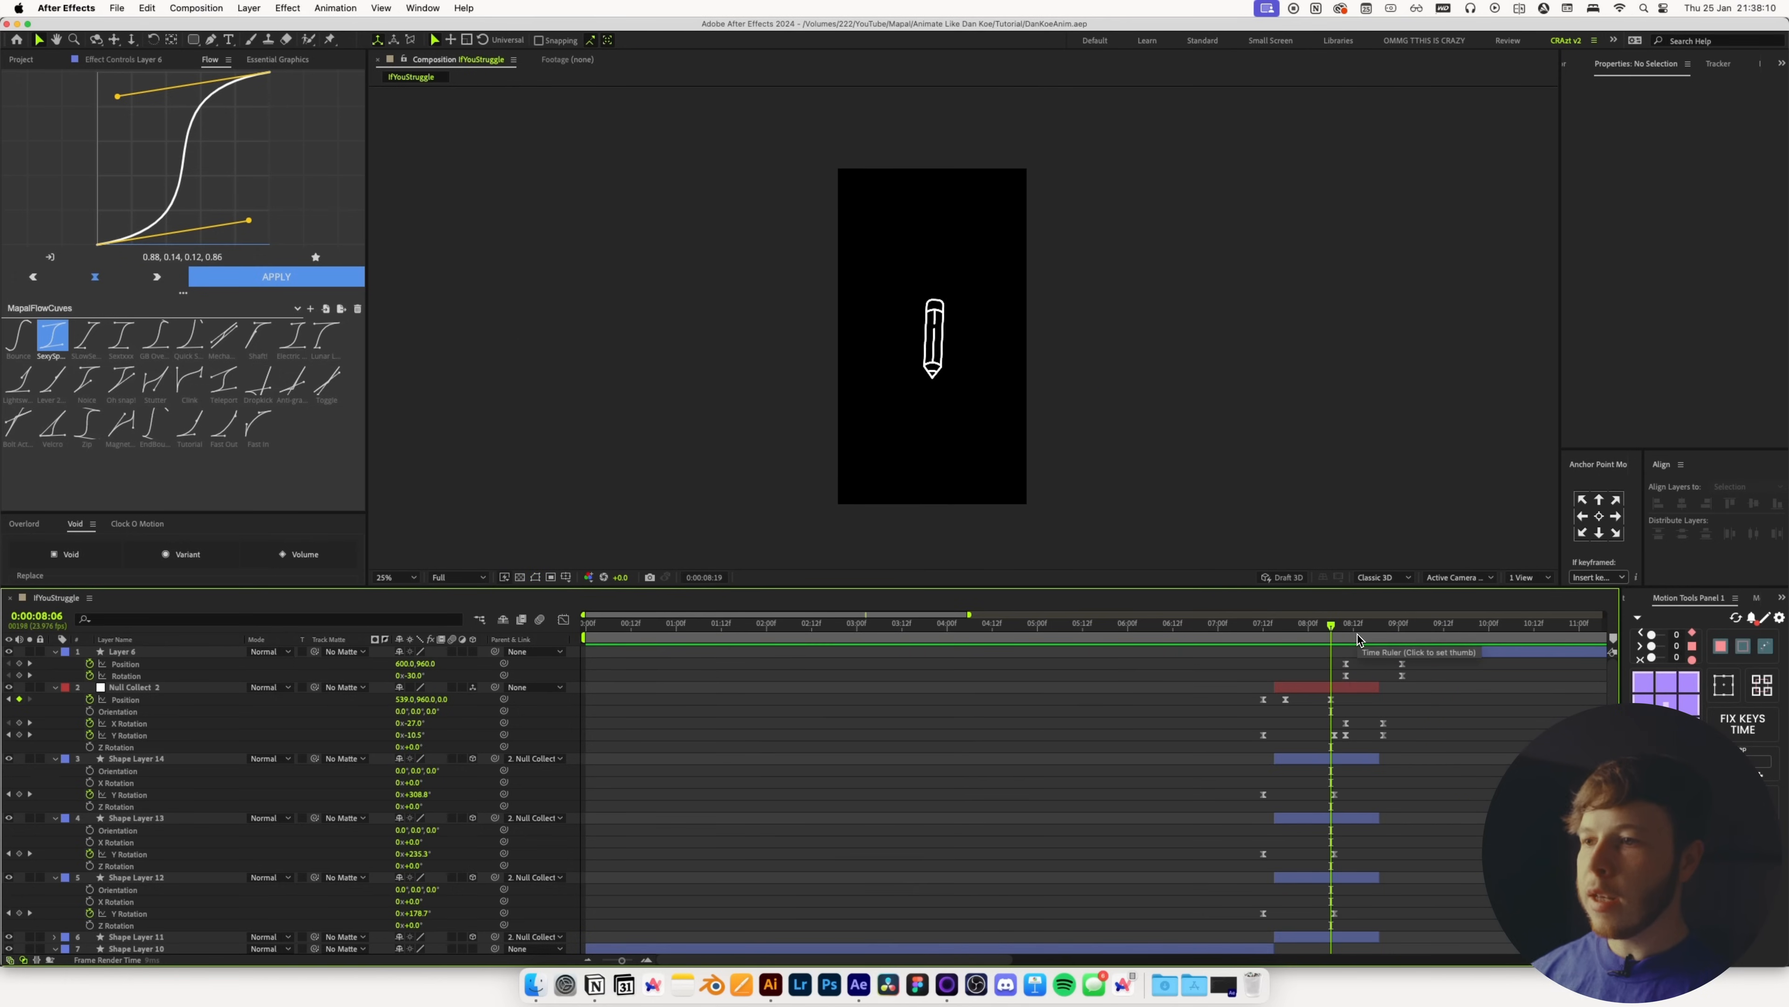
{"action": "left_click", "coordinate": [1341, 632]}
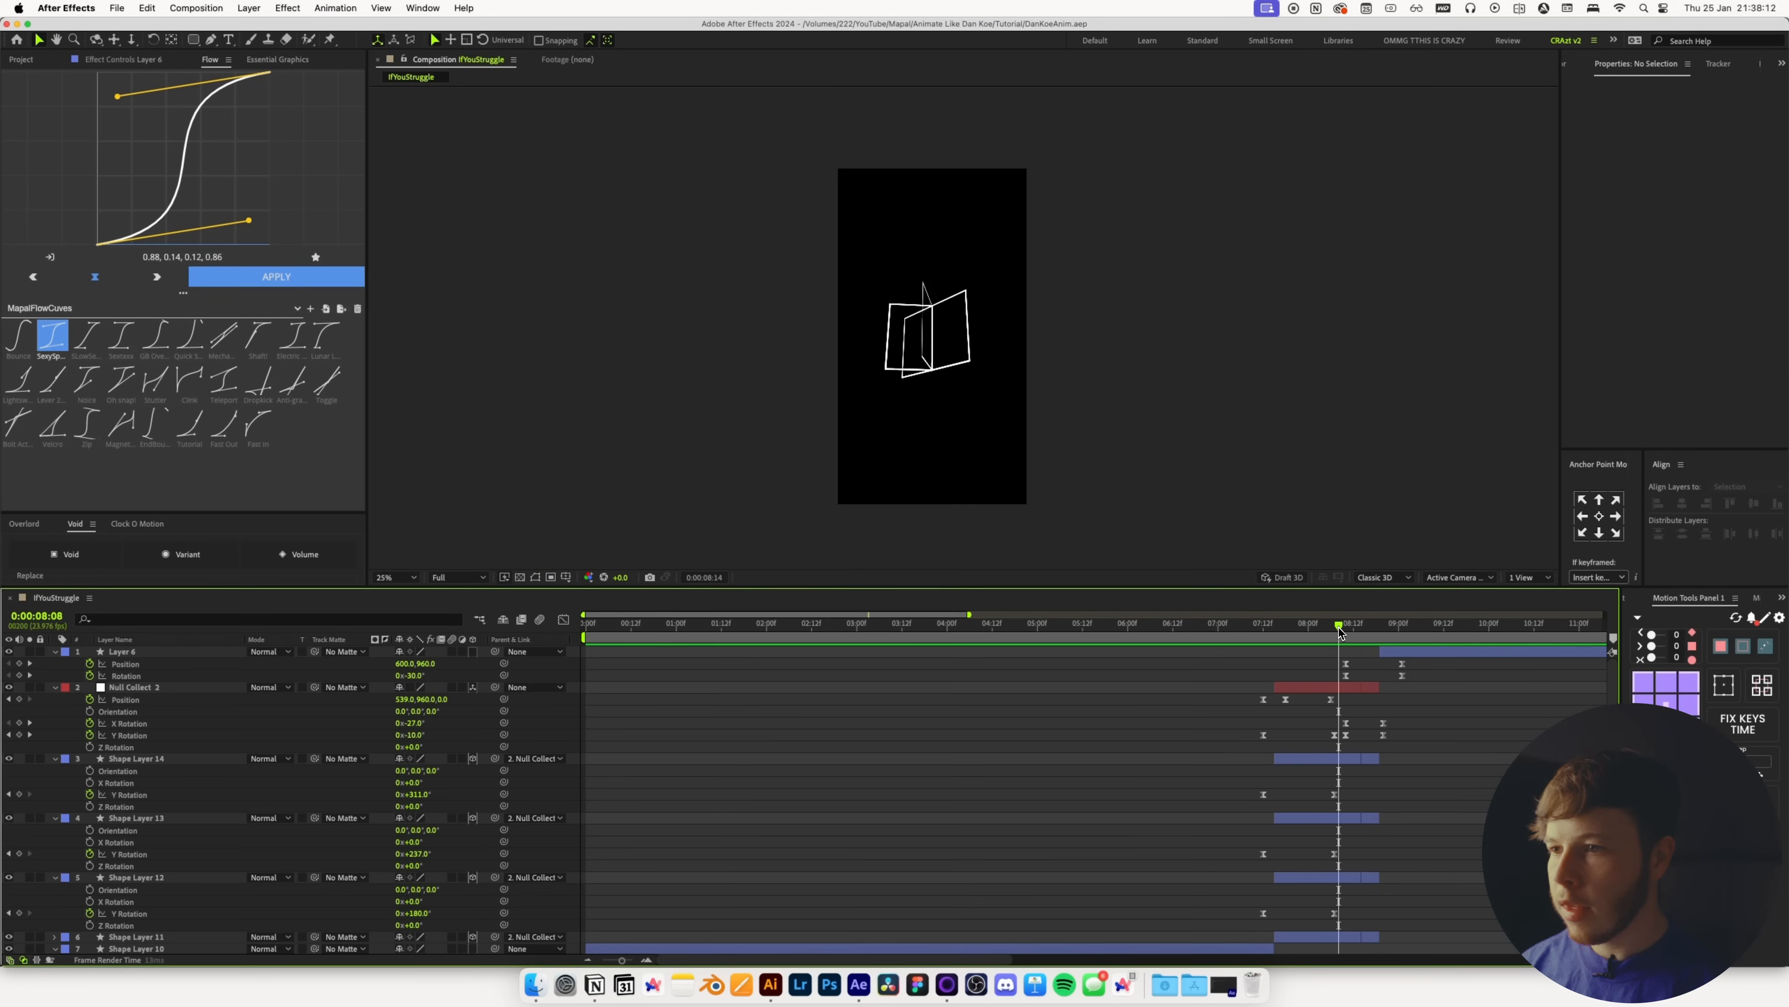
Keyframe the pencil's Position and Rotation at 0:00:09:03, and set them to 540, 1874 and 223° at 0:00:09:14
{"action": "key", "text": "super+Tab"}
{"action": "left_click", "coordinate": [1498, 651]}
{"action": "key", "text": "super+s"}
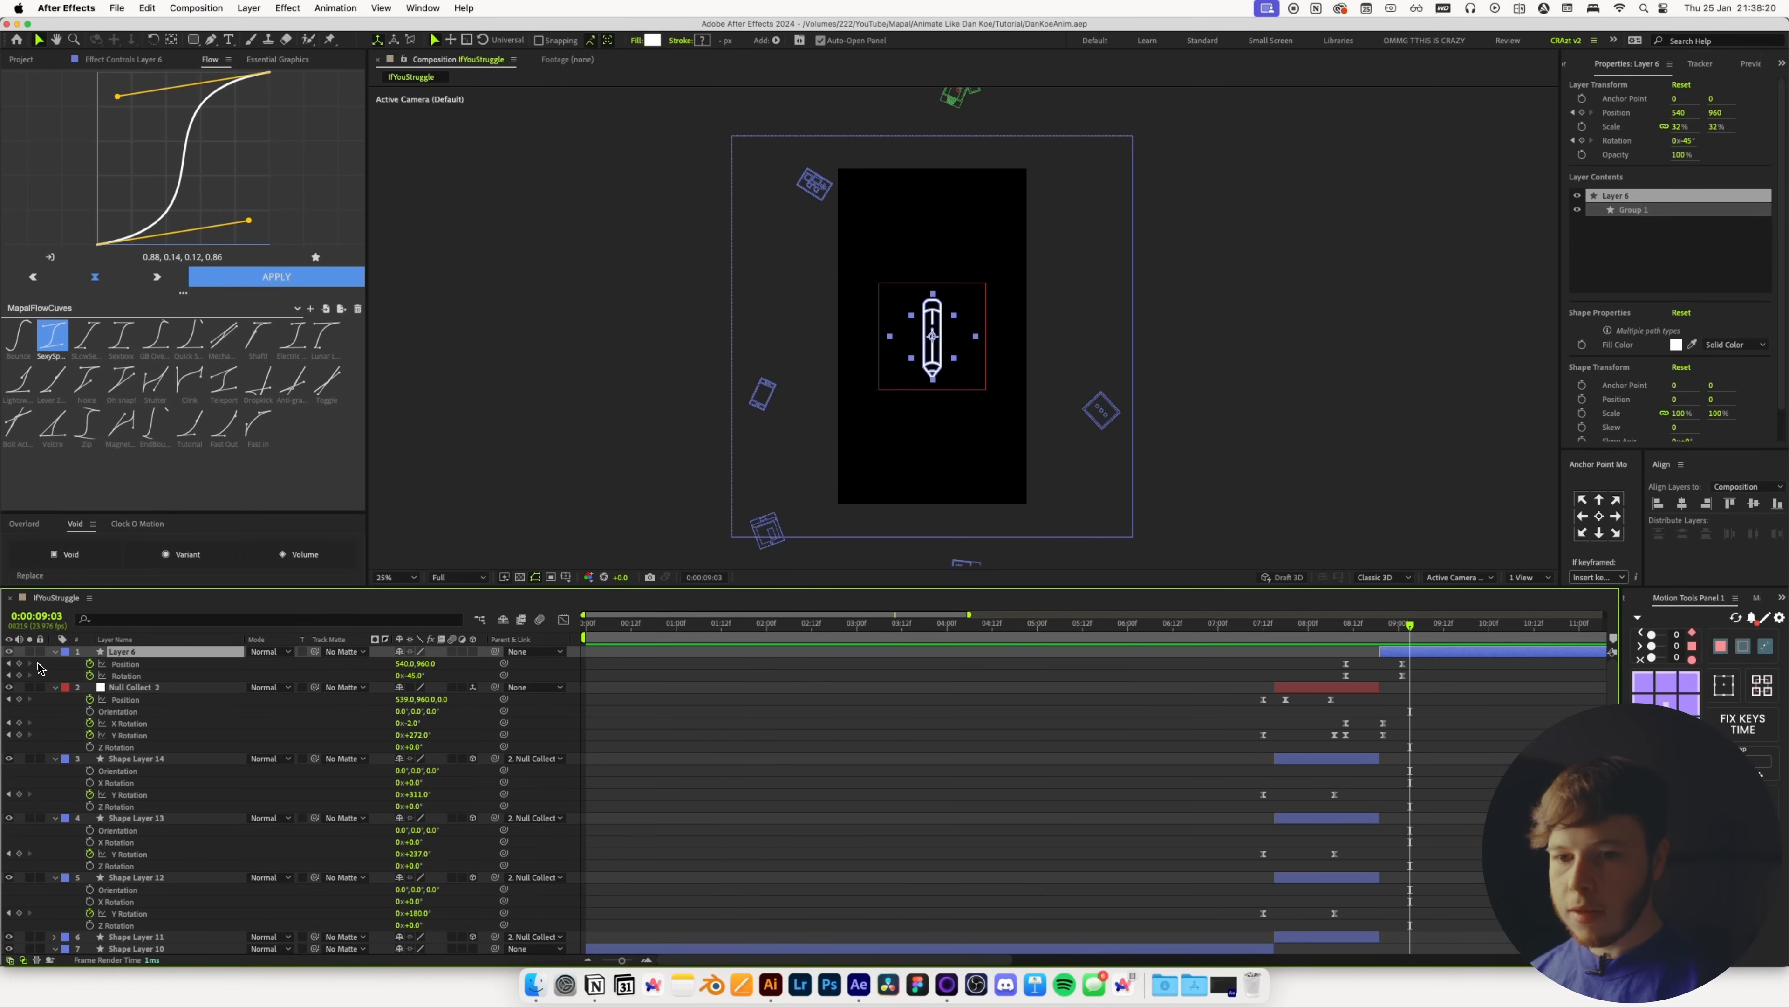
{"action": "key", "text": "alt+shift+p"}
{"action": "key", "text": "alt+shift+r"}
{"action": "left_click_drag", "start_coordinate": [1410, 634], "coordinate": [1453, 637]}
{"action": "mouse_move", "coordinate": [416, 675]}
{"action": "left_mouse_down"}
{"action": "mouse_move", "coordinate": [627, 711]}
{"action": "mouse_move", "coordinate": [742, 702]}
{"action": "mouse_move", "coordinate": [1005, 731]}
{"action": "left_mouse_up"}
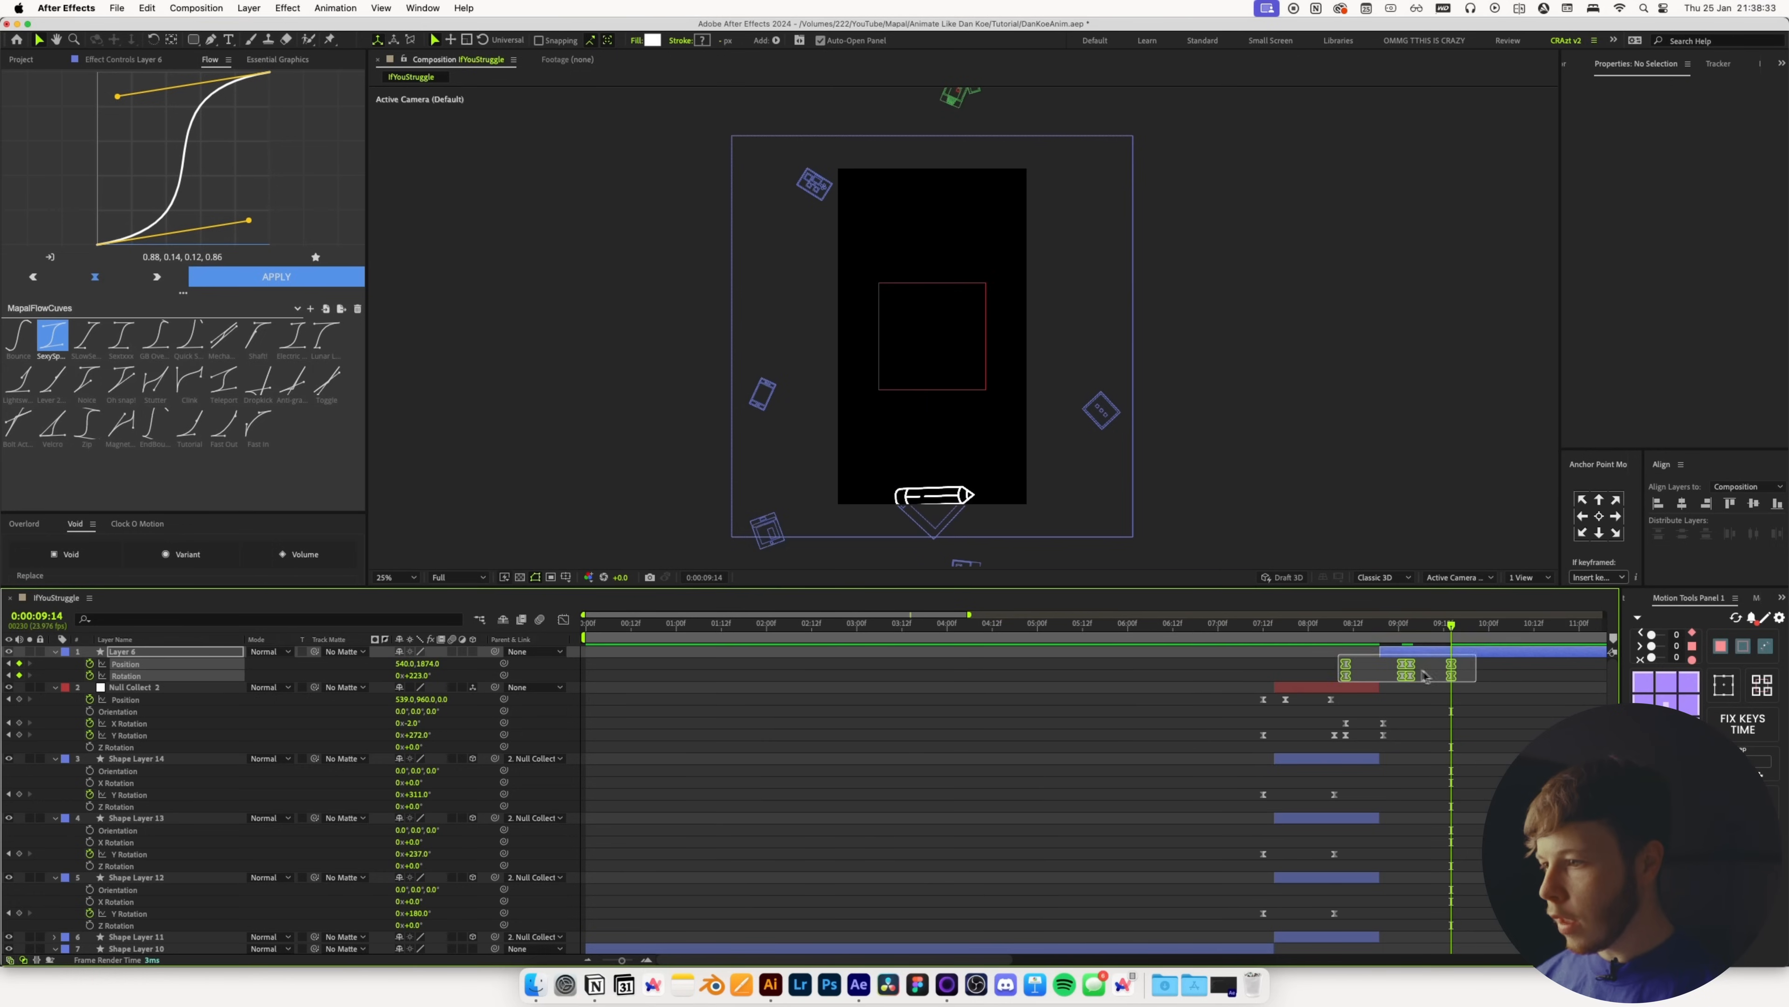
{"action": "left_click", "coordinate": [867, 691]}
Retime the pencil's drop and spin keyframes to about 0:00:09:06 and 0:00:09:20
{"action": "left_click_drag", "start_coordinate": [1392, 625], "coordinate": [1387, 625]}
{"action": "left_click_drag", "start_coordinate": [1387, 624], "coordinate": [1376, 624]}
{"action": "mouse_move", "coordinate": [1469, 693]}
{"action": "left_mouse_down"}
{"action": "mouse_move", "coordinate": [1405, 658]}
{"action": "mouse_move", "coordinate": [1477, 681]}
{"action": "left_mouse_up"}
{"action": "left_click_drag", "start_coordinate": [1463, 665], "coordinate": [1473, 665]}
{"action": "left_click_drag", "start_coordinate": [1517, 697], "coordinate": [1413, 653]}
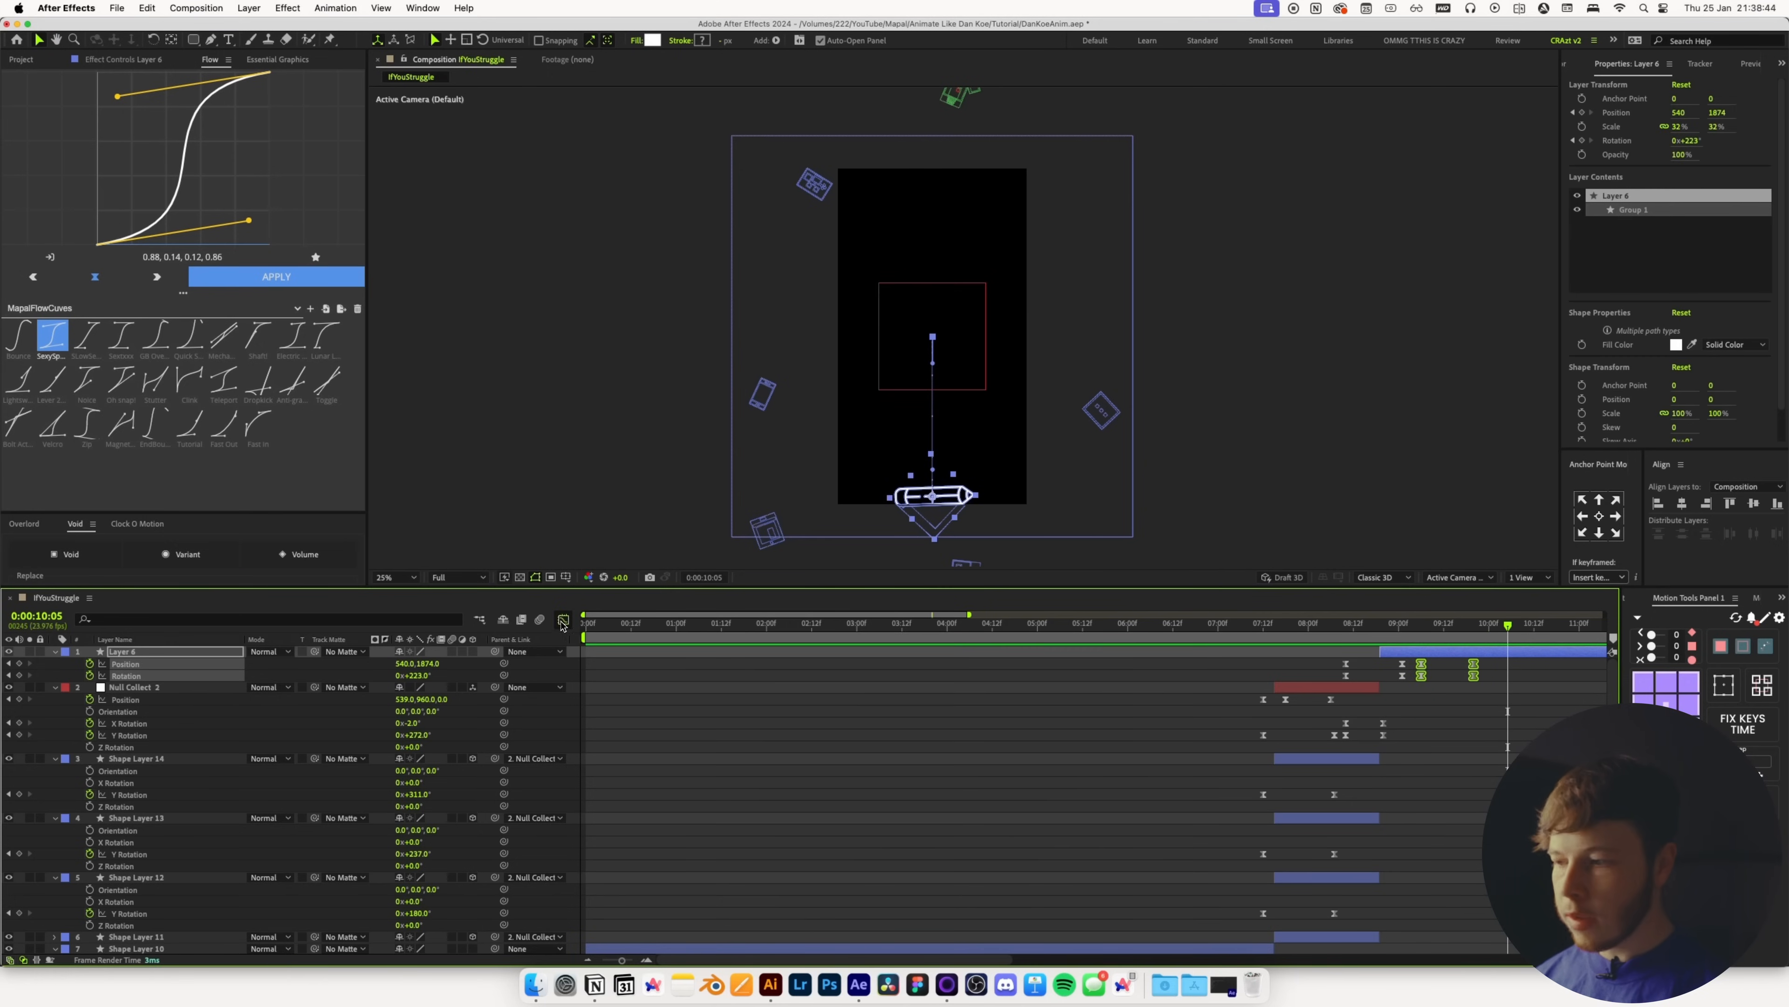
Reshape the speed graph of the pencil's drop and spin so the speed peaks at the final keyframes, previewing the motion
{"action": "left_click", "coordinate": [563, 620]}
{"action": "left_click_drag", "start_coordinate": [631, 961], "coordinate": [623, 962]}
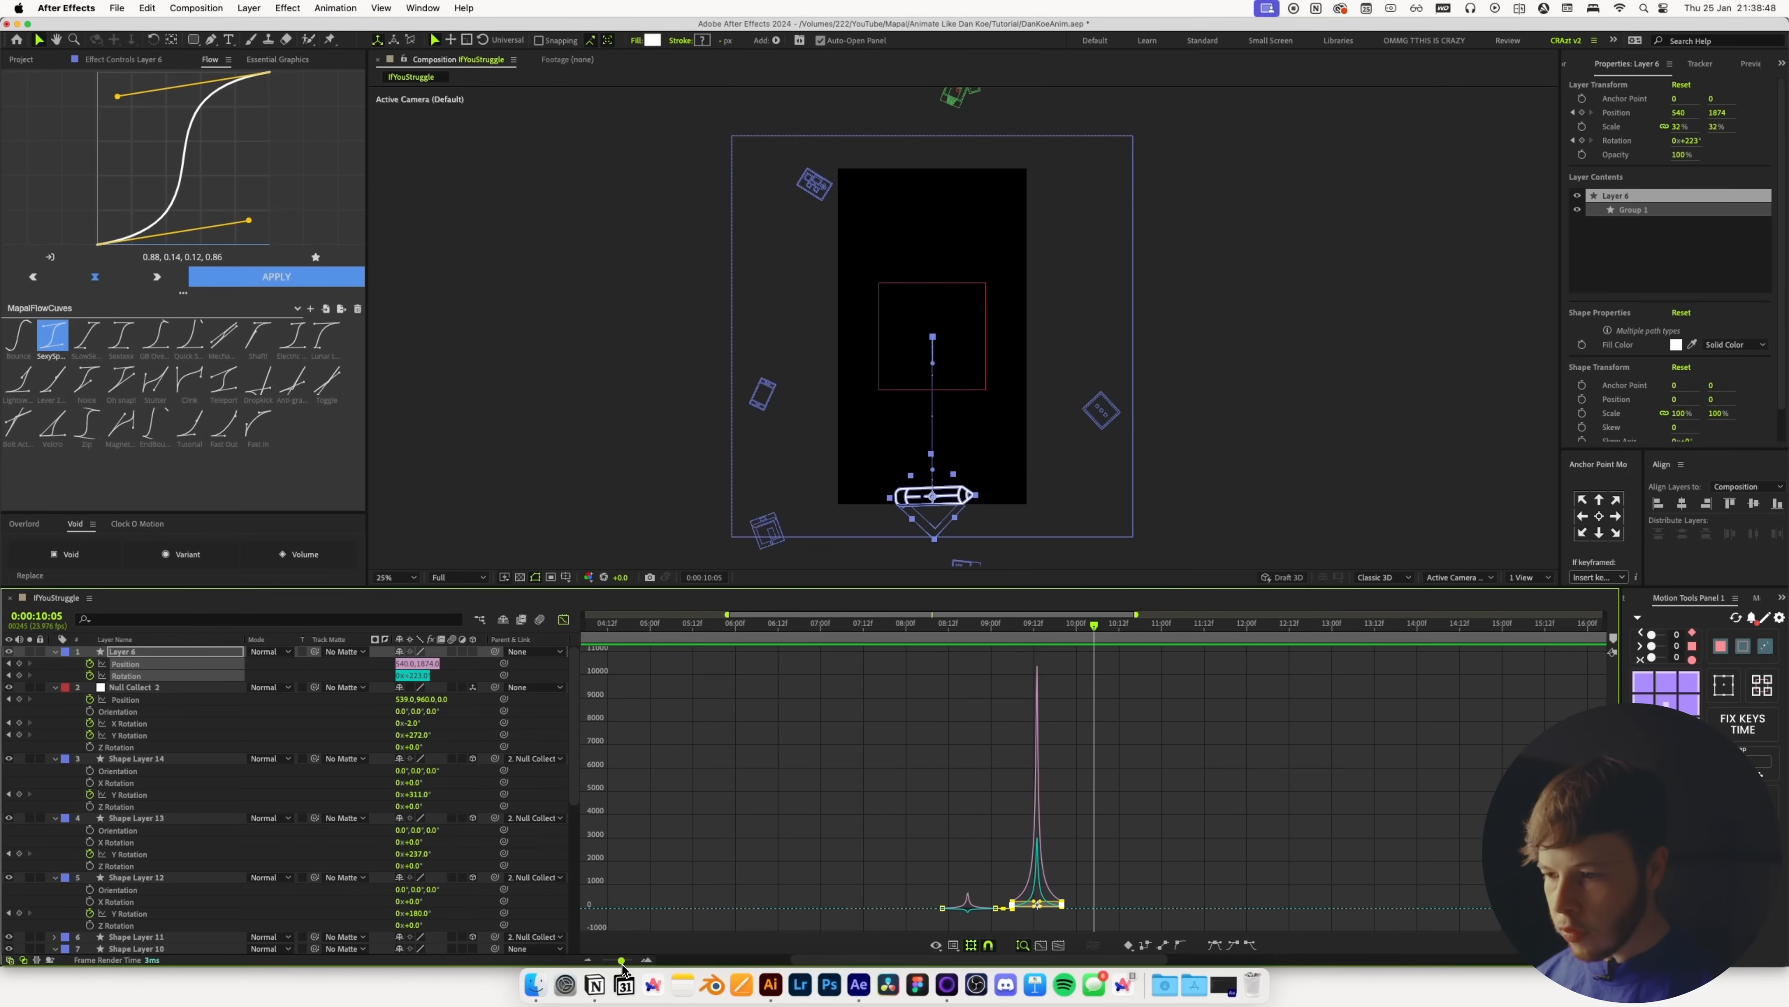
{"action": "left_click_drag", "start_coordinate": [1041, 907], "coordinate": [1068, 912]}
{"action": "left_click", "coordinate": [941, 629]}
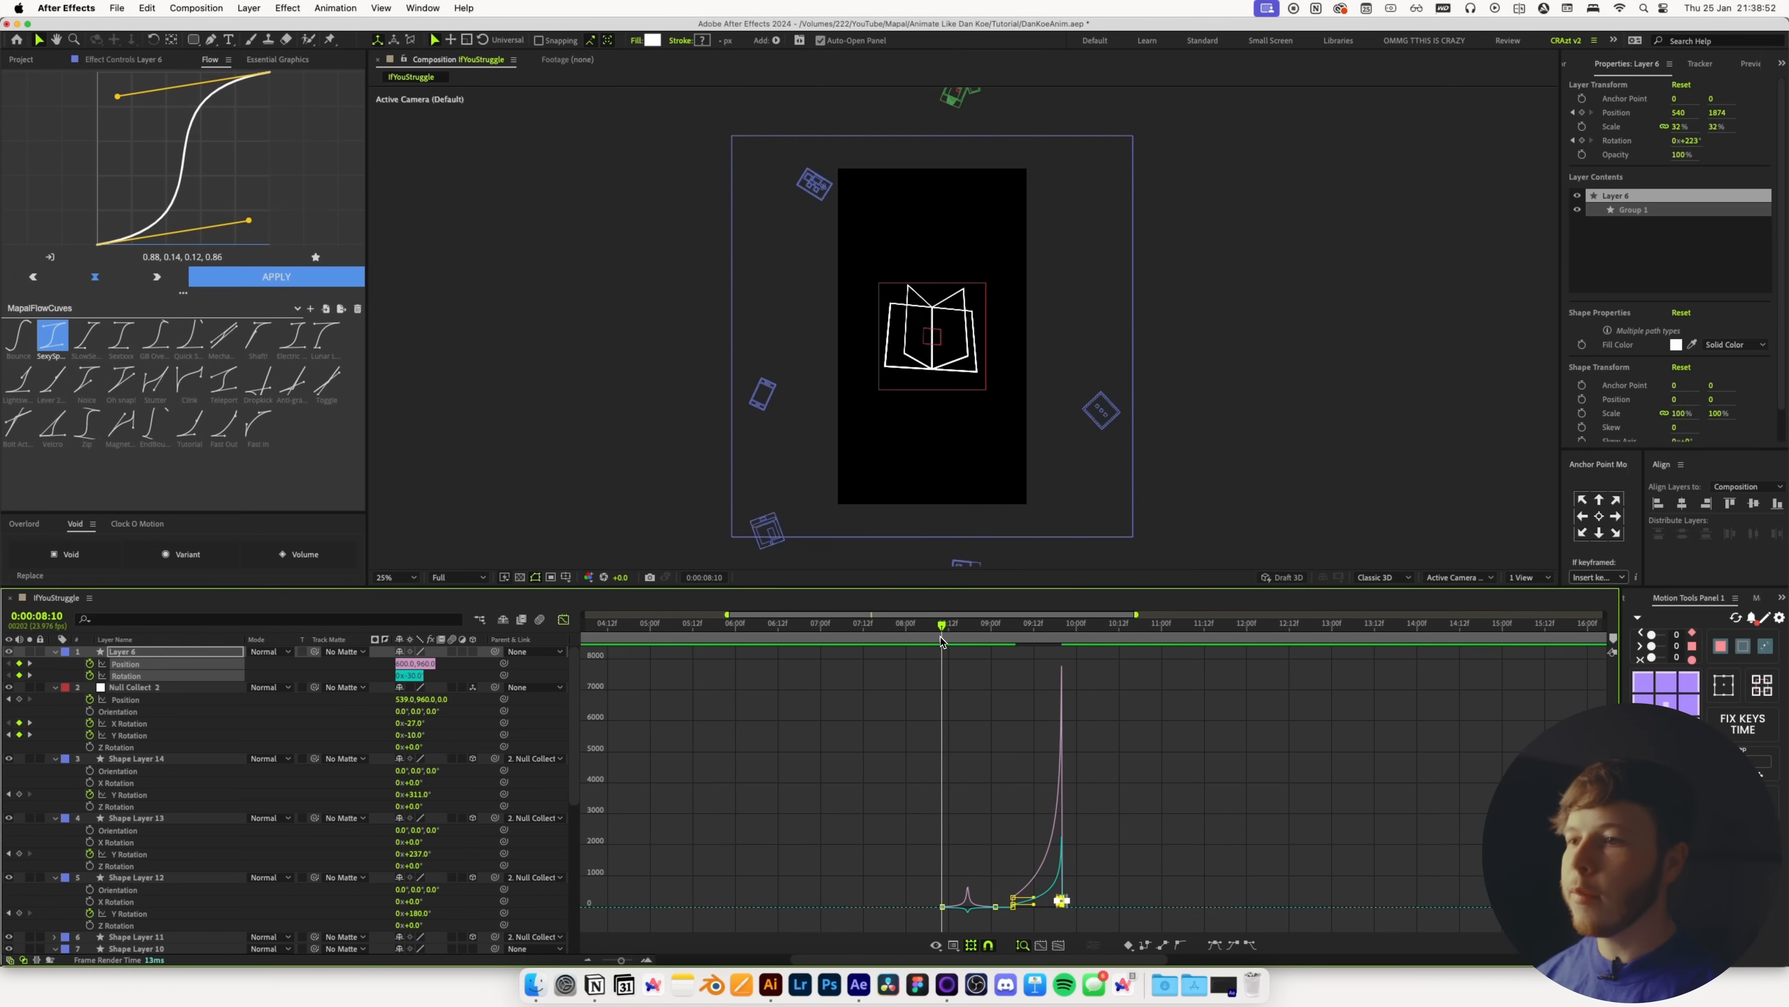
{"action": "key", "text": "space"}
{"action": "key", "text": "space"}
{"action": "left_click_drag", "start_coordinate": [1004, 889], "coordinate": [1060, 907]}
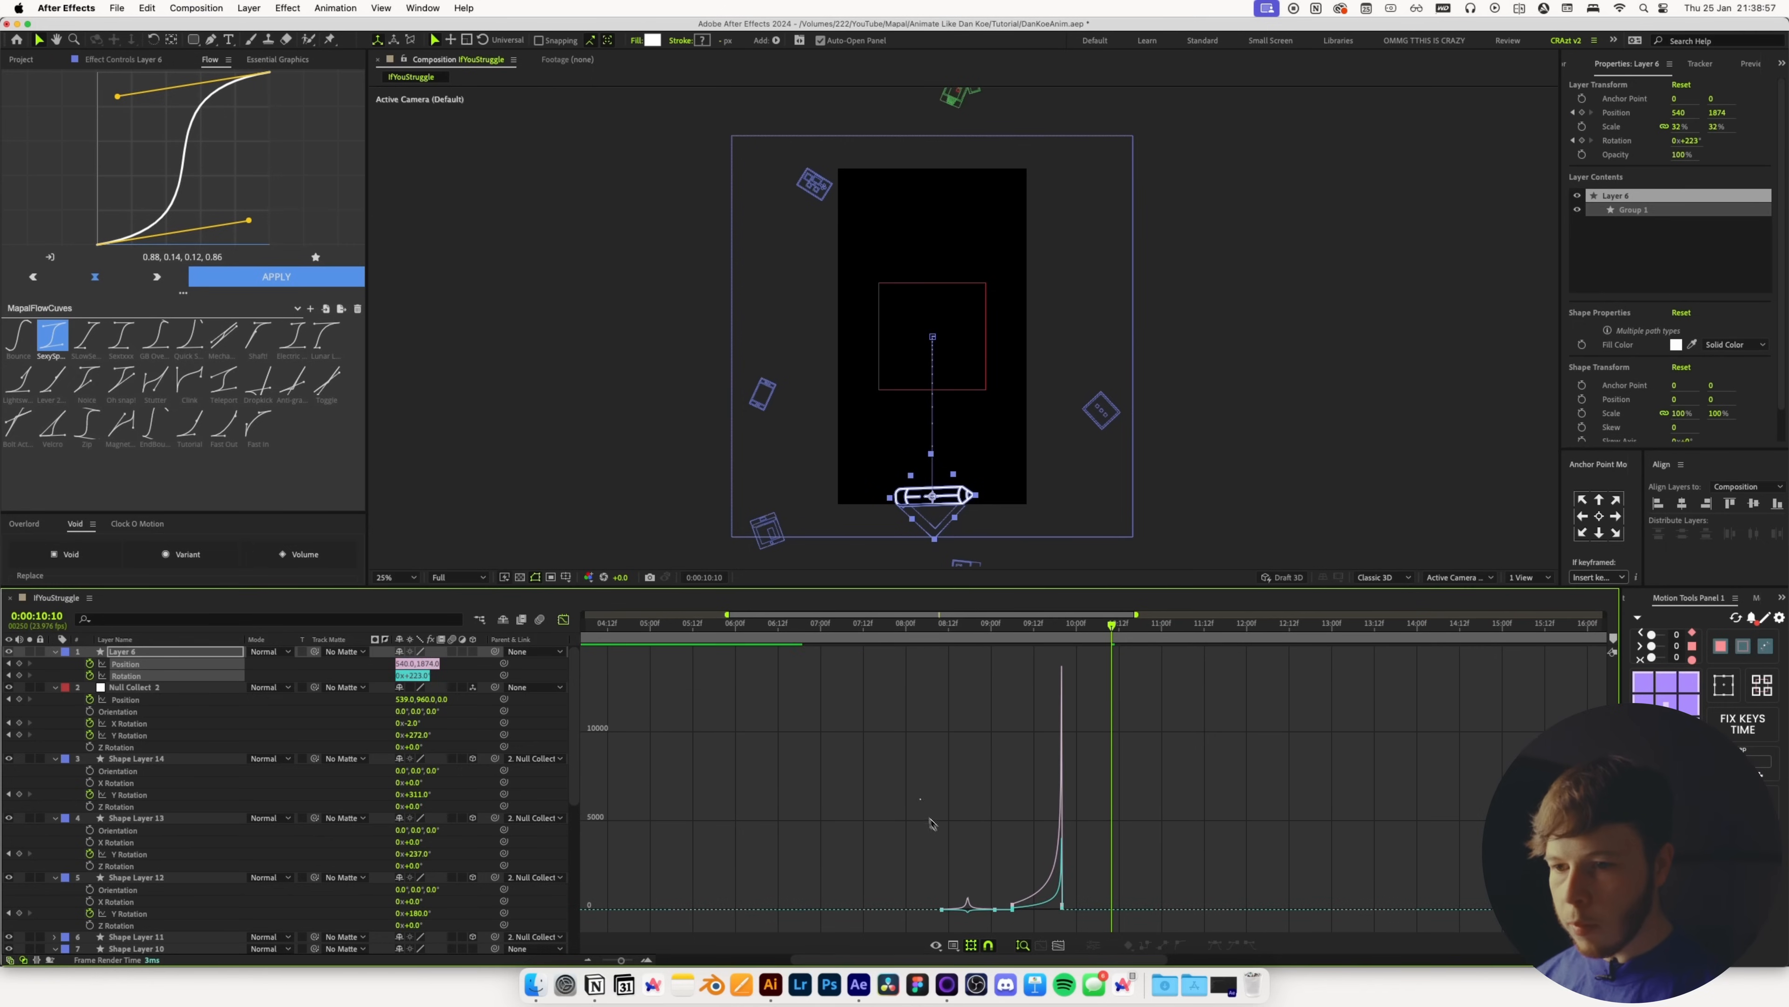
{"action": "left_click", "coordinate": [563, 620]}
Set the pencil's final Rotation keyframe at 0:00:09:20 to 44°, check the motion and save the project
{"action": "left_click_drag", "start_coordinate": [1047, 620], "coordinate": [1065, 644]}
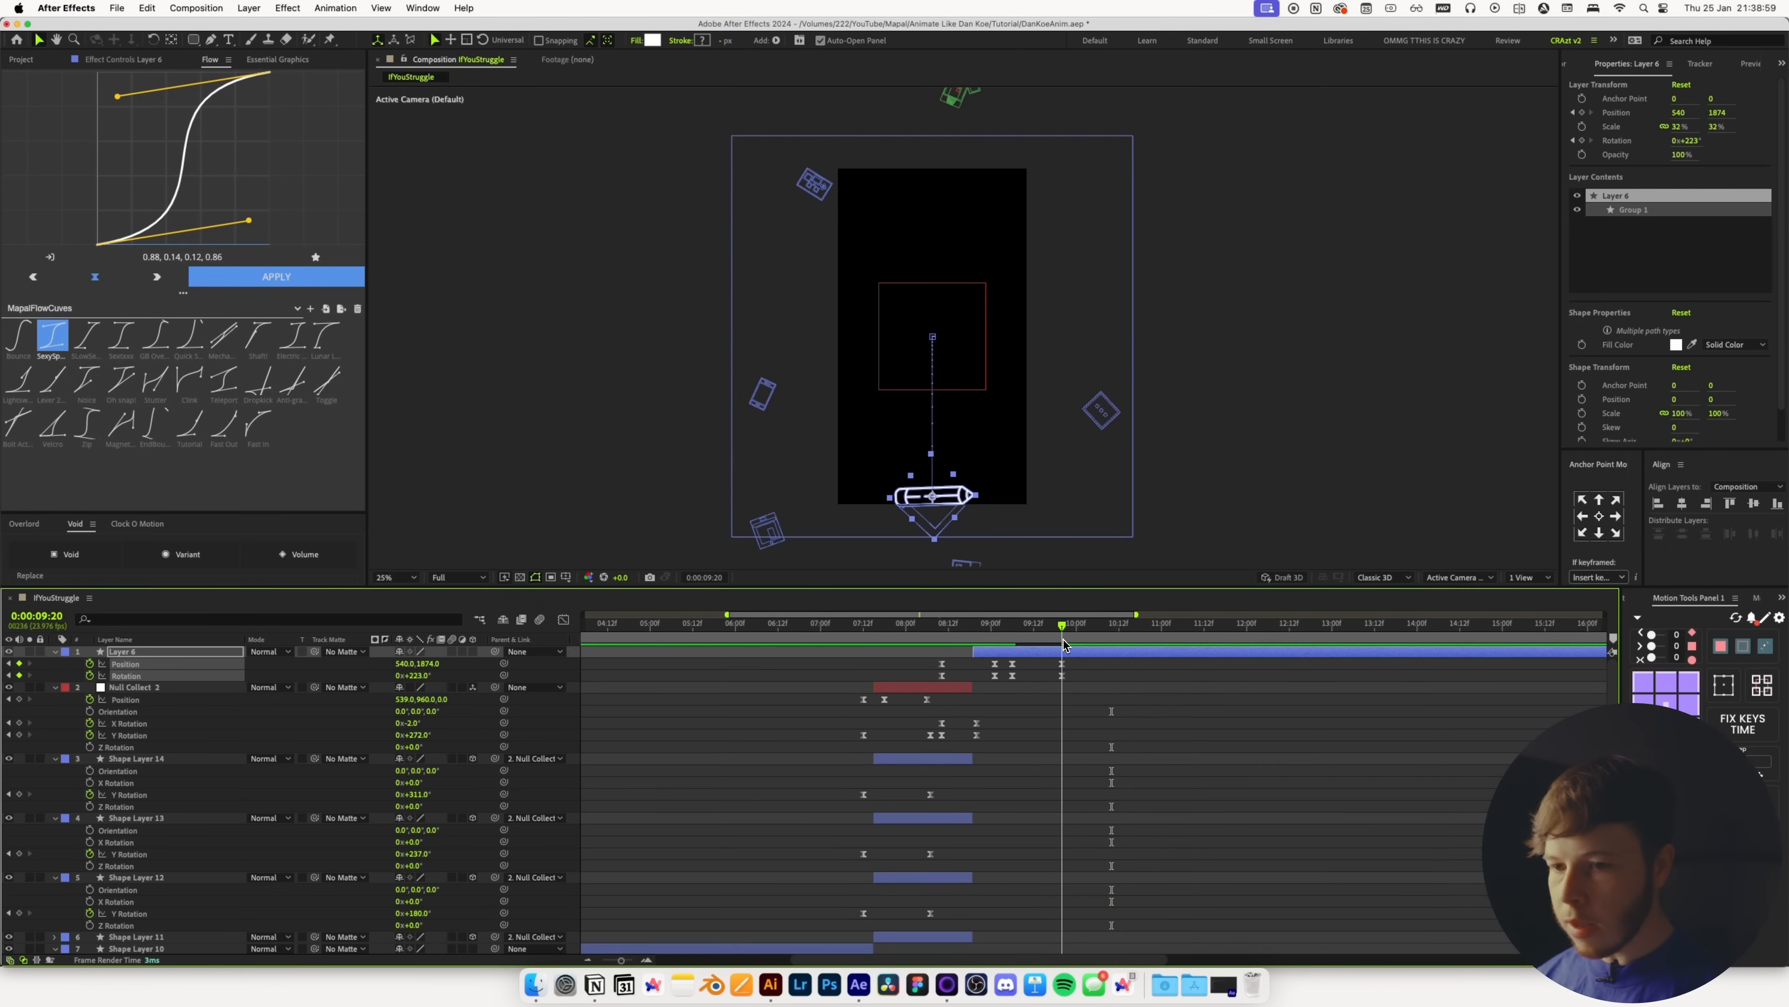
{"action": "left_click_drag", "start_coordinate": [412, 676], "coordinate": [333, 700]}
{"action": "mouse_move", "coordinate": [990, 638]}
{"action": "left_mouse_down"}
{"action": "mouse_move", "coordinate": [1052, 639]}
{"action": "mouse_move", "coordinate": [987, 650]}
{"action": "left_mouse_up"}
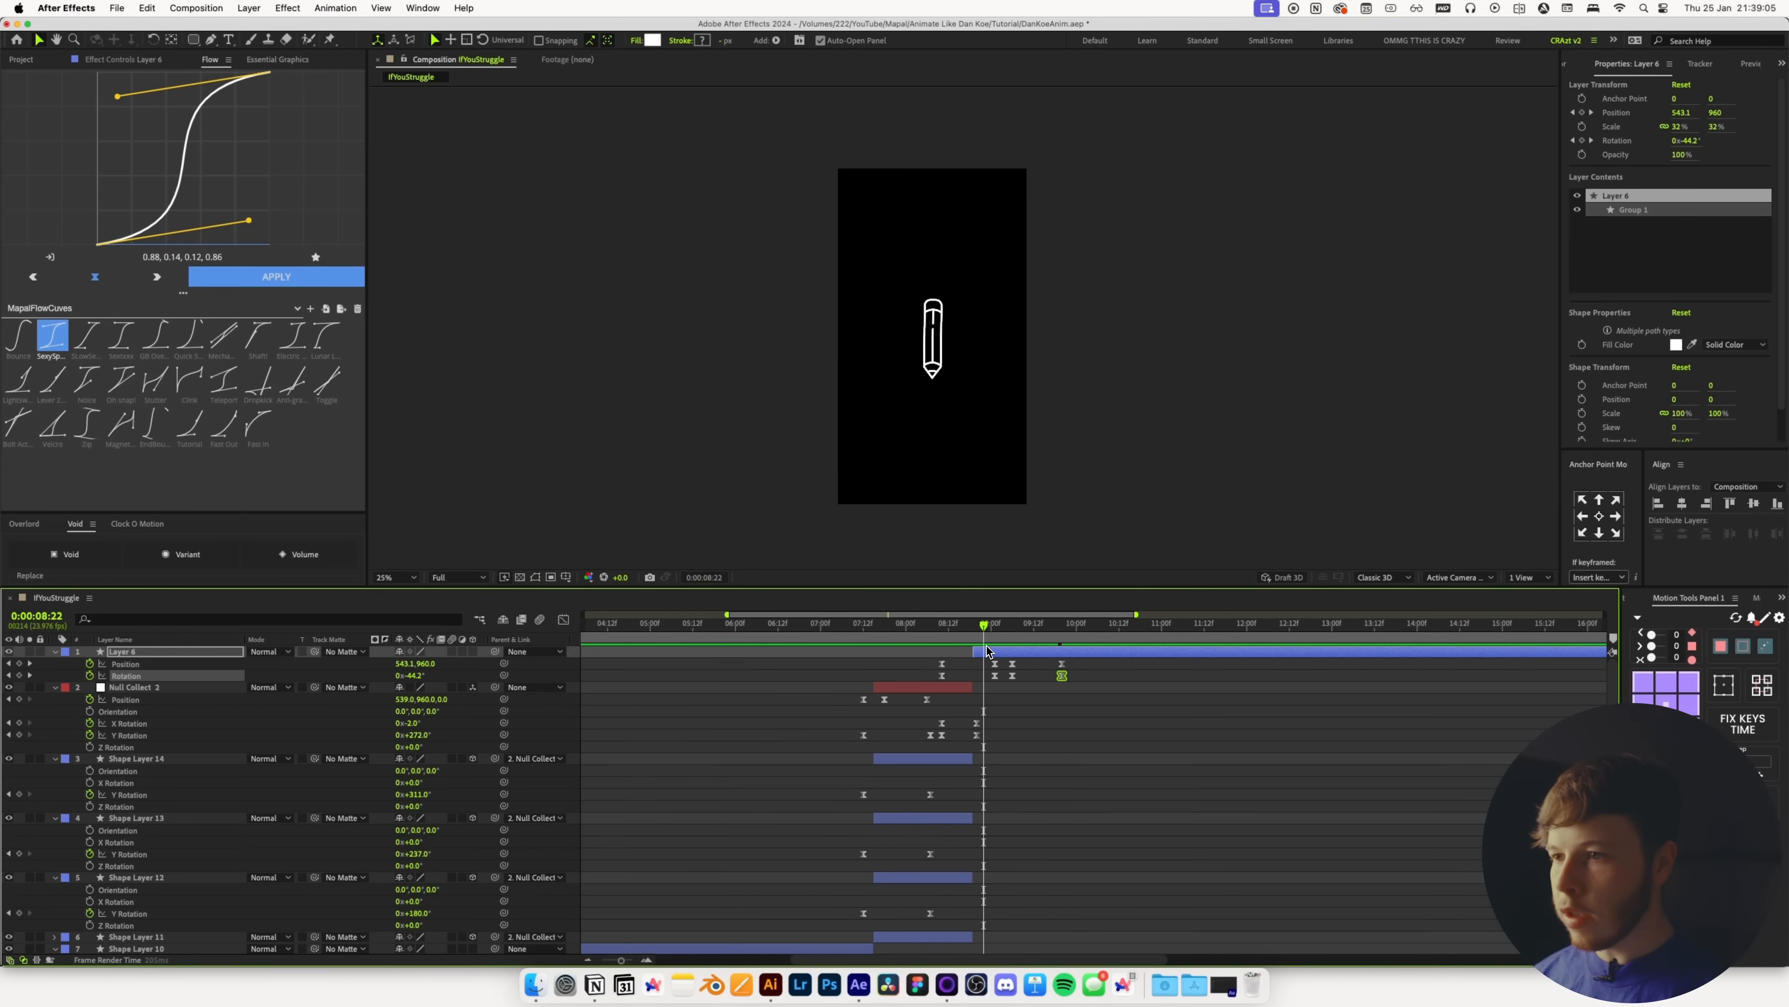
{"action": "key", "text": "super+s"}
Copy the barbell icon from its Illustrator document into the After Effects composition
{"action": "key", "text": "super+Tab"}
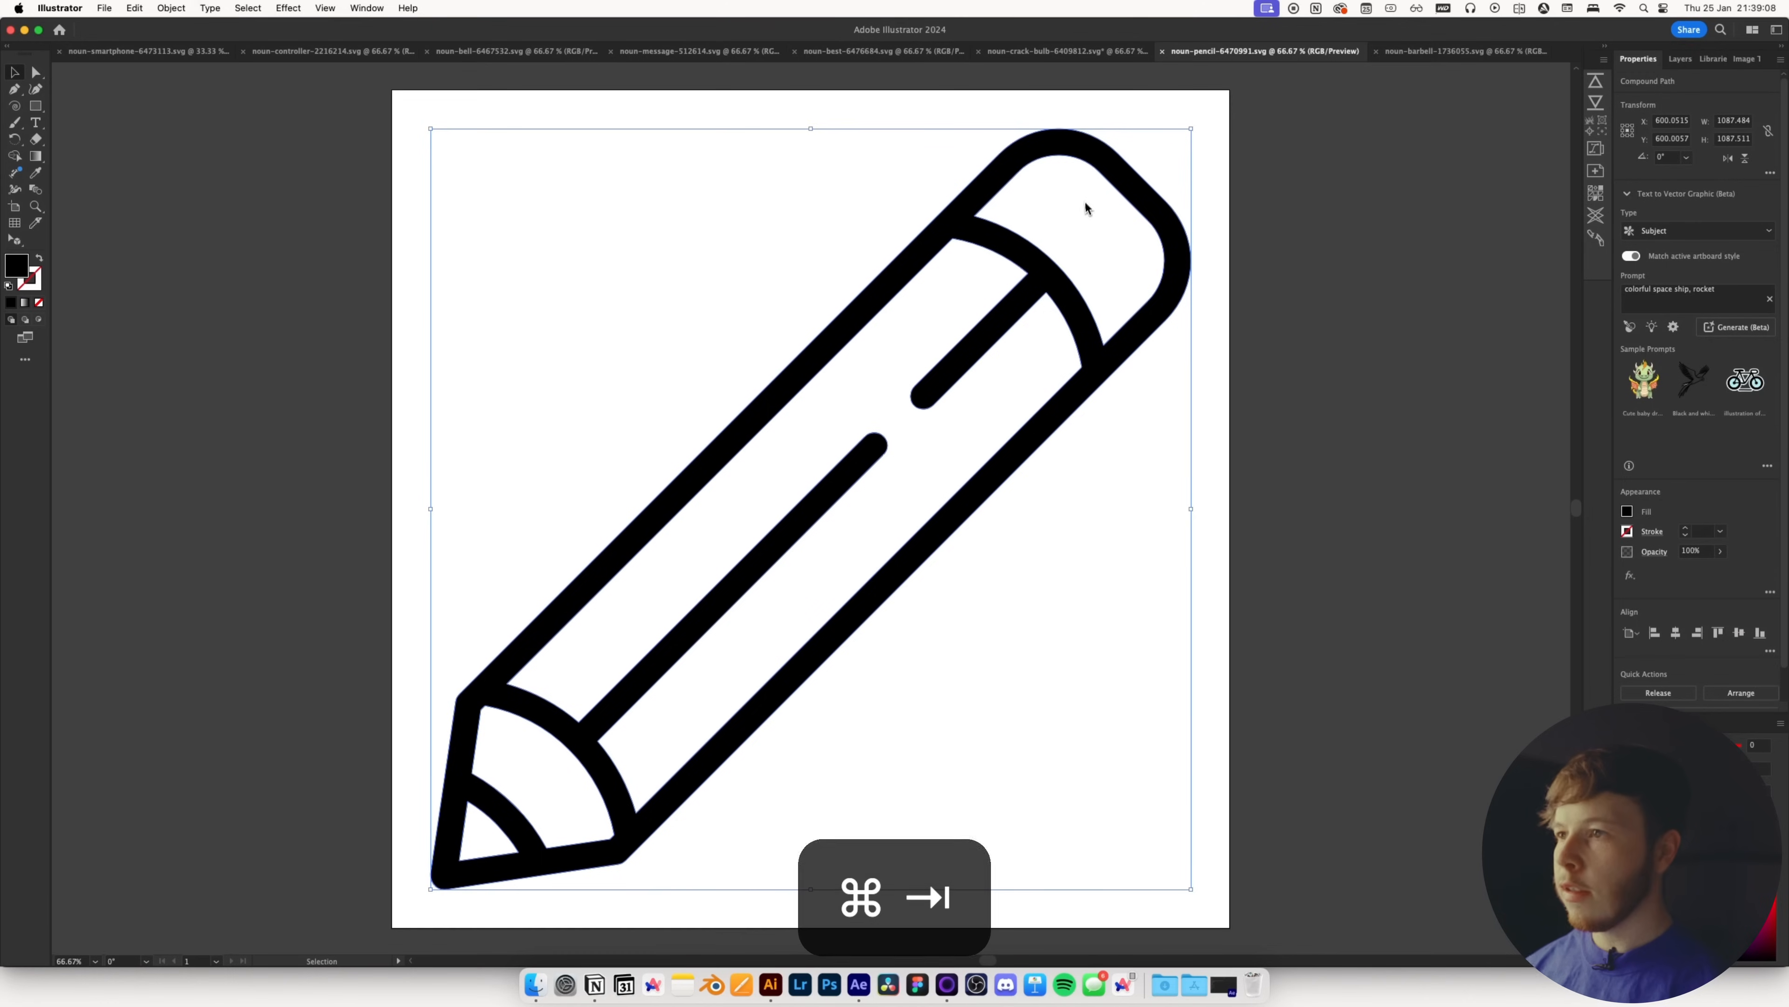
{"action": "left_click", "coordinate": [1385, 51]}
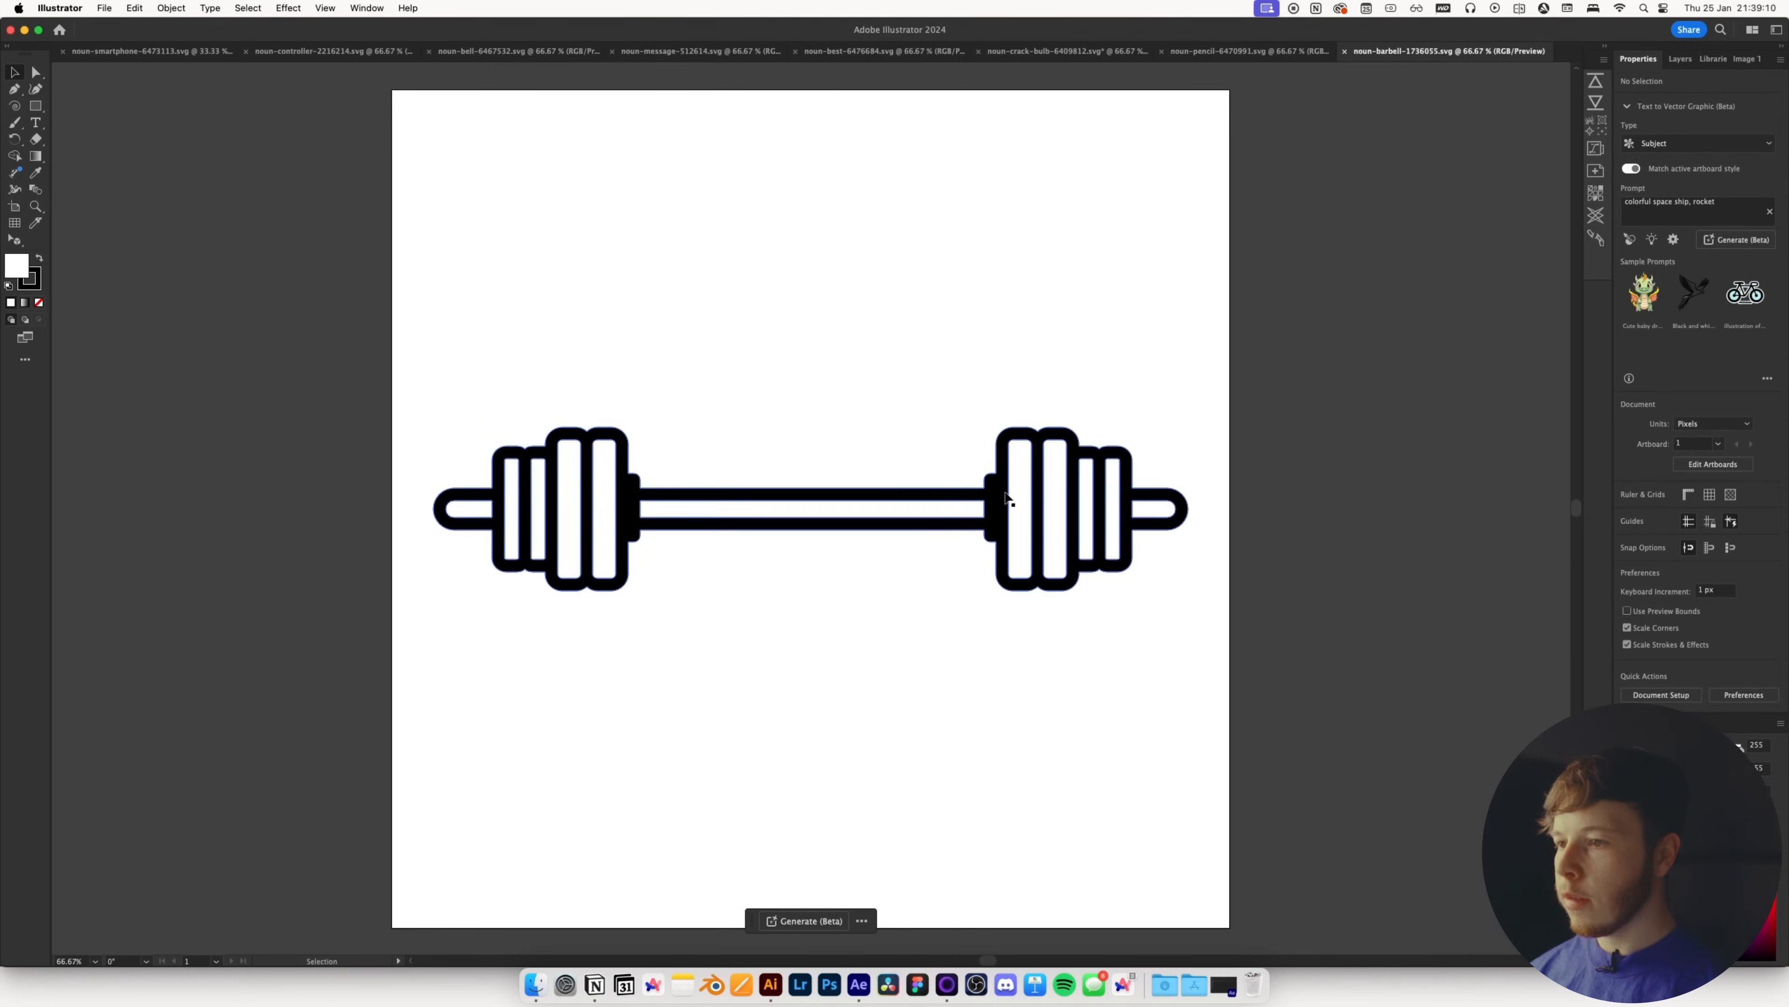
{"action": "key", "text": "super+c"}
{"action": "key", "text": "super+Tab"}
{"action": "key", "text": "super+v"}
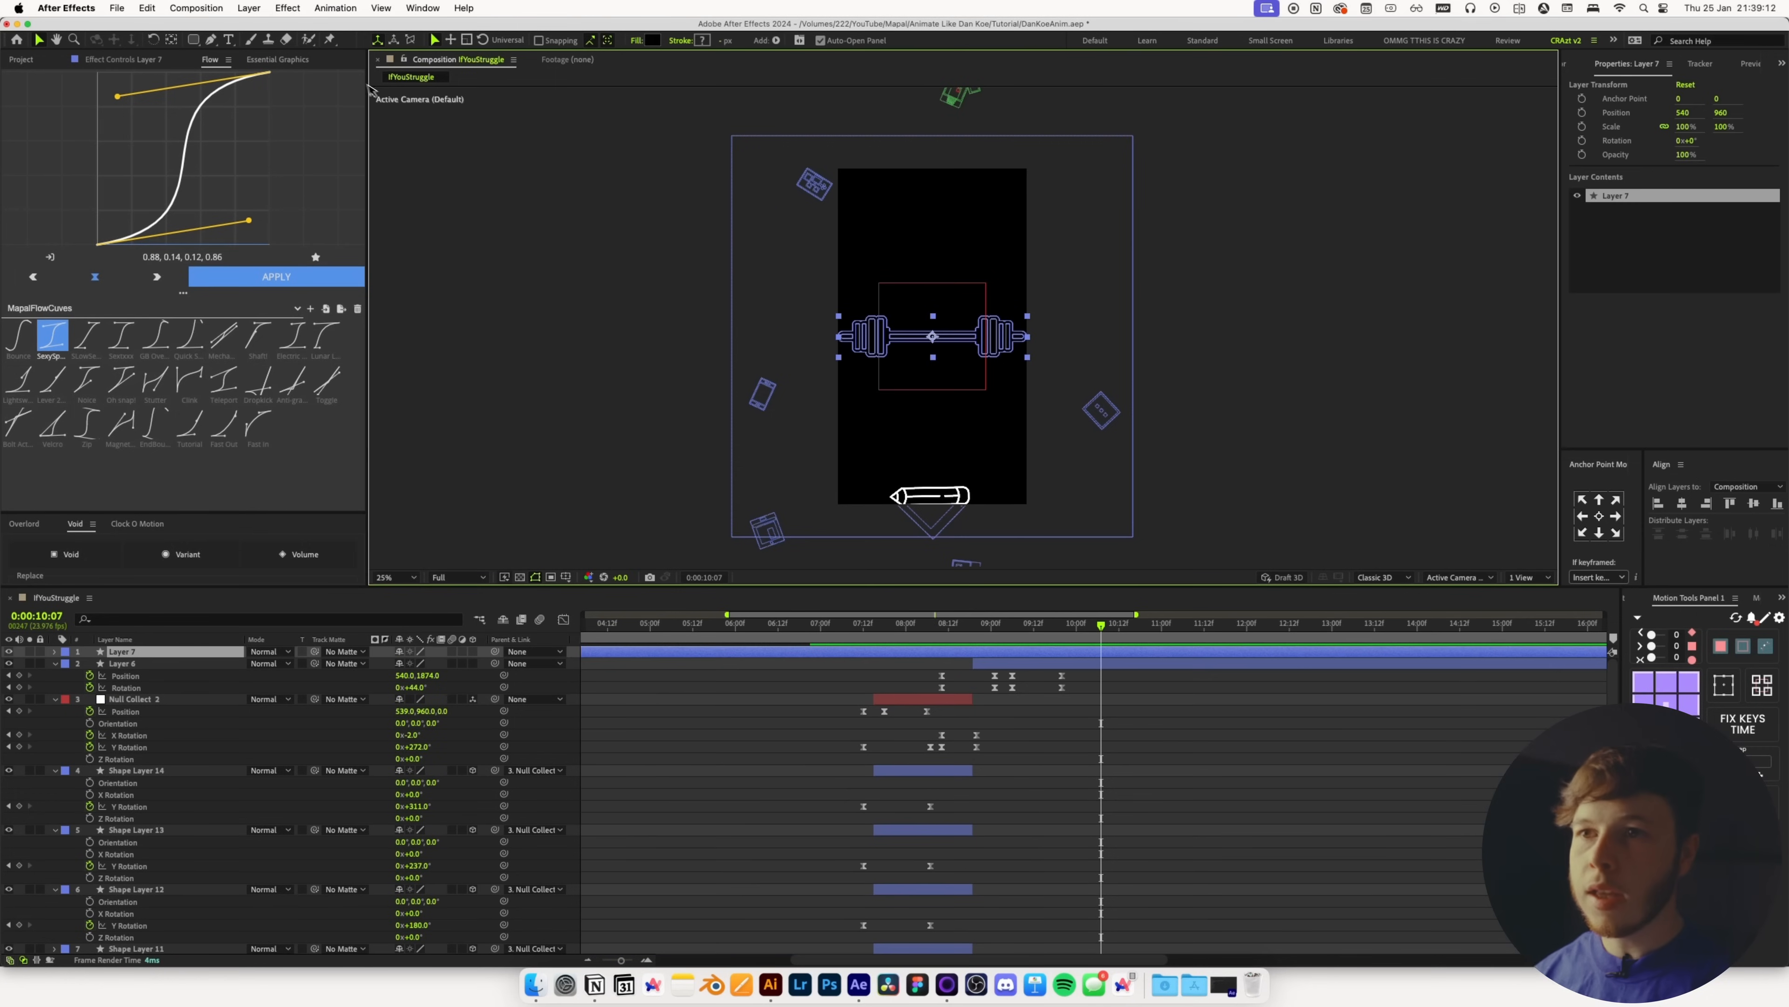
Set the barbell layer's fill color to white, ffffff
{"action": "left_click", "coordinate": [653, 41]}
{"action": "type", "text": "ffffff"}
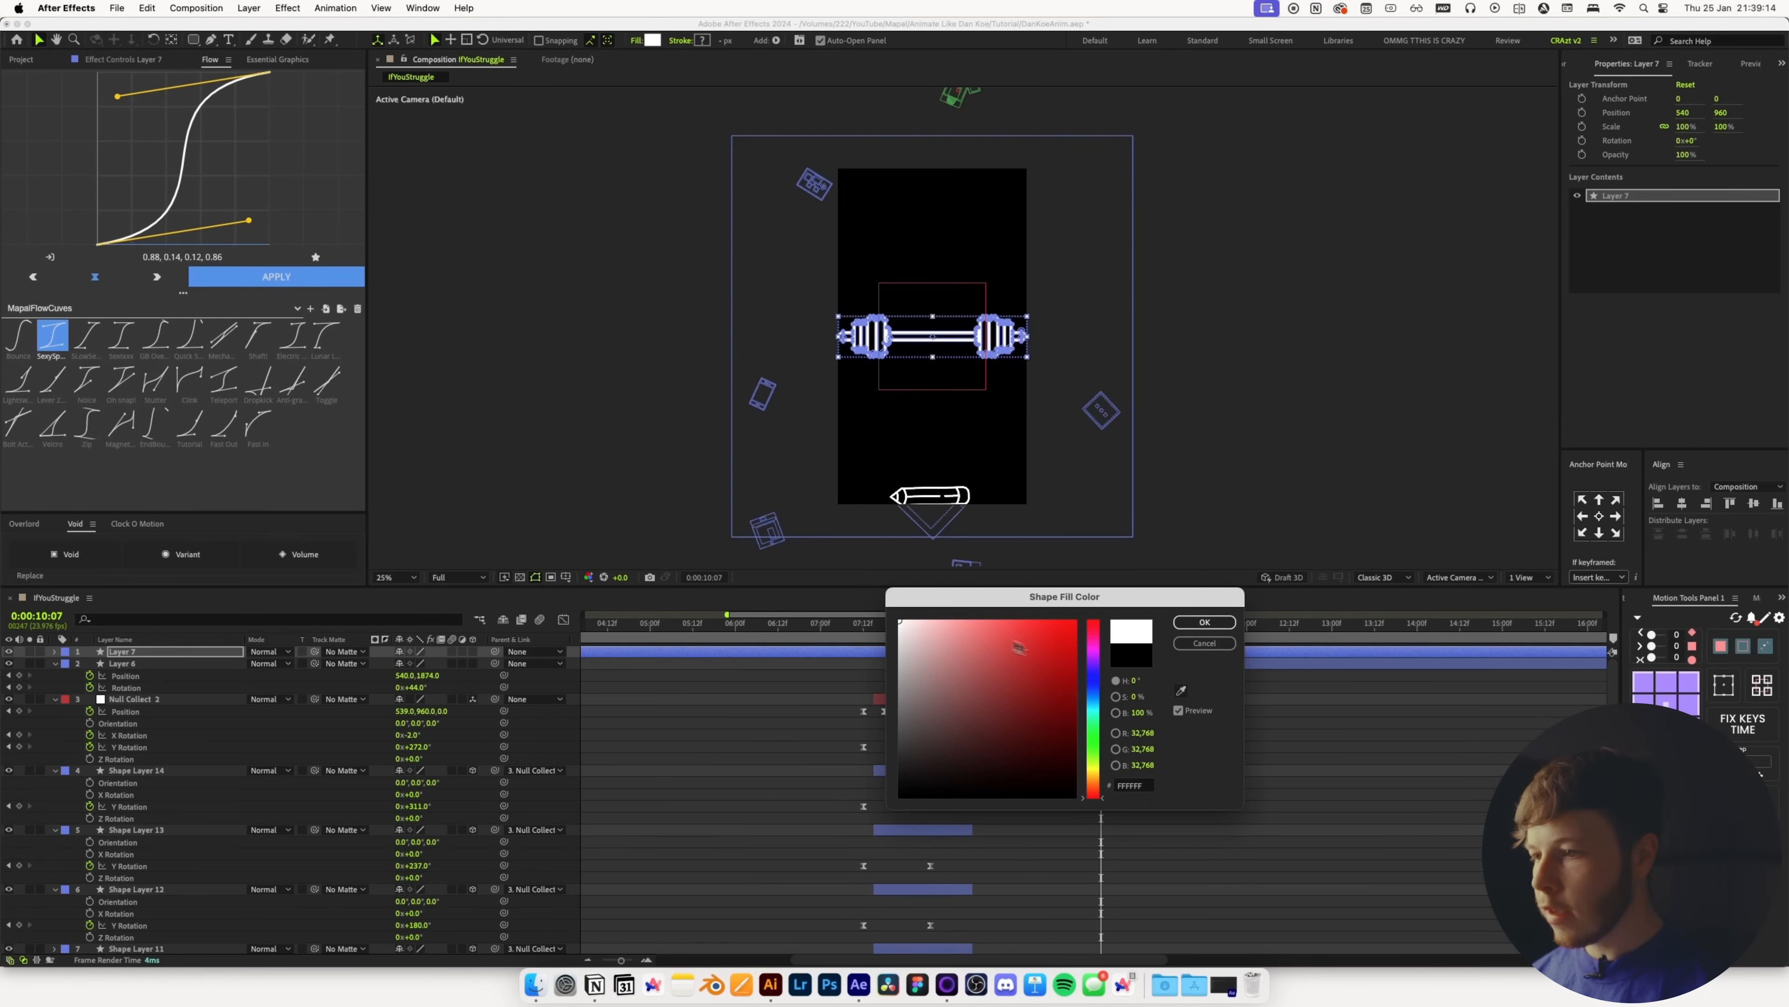
{"action": "key", "text": "Return"}
Scale the barbell to 54% and move it down over the fallen pencil, to Position 540, 1864
{"action": "key", "text": "s"}
{"action": "left_click_drag", "start_coordinate": [417, 663], "coordinate": [388, 678]}
{"action": "left_click_drag", "start_coordinate": [937, 348], "coordinate": [961, 493]}
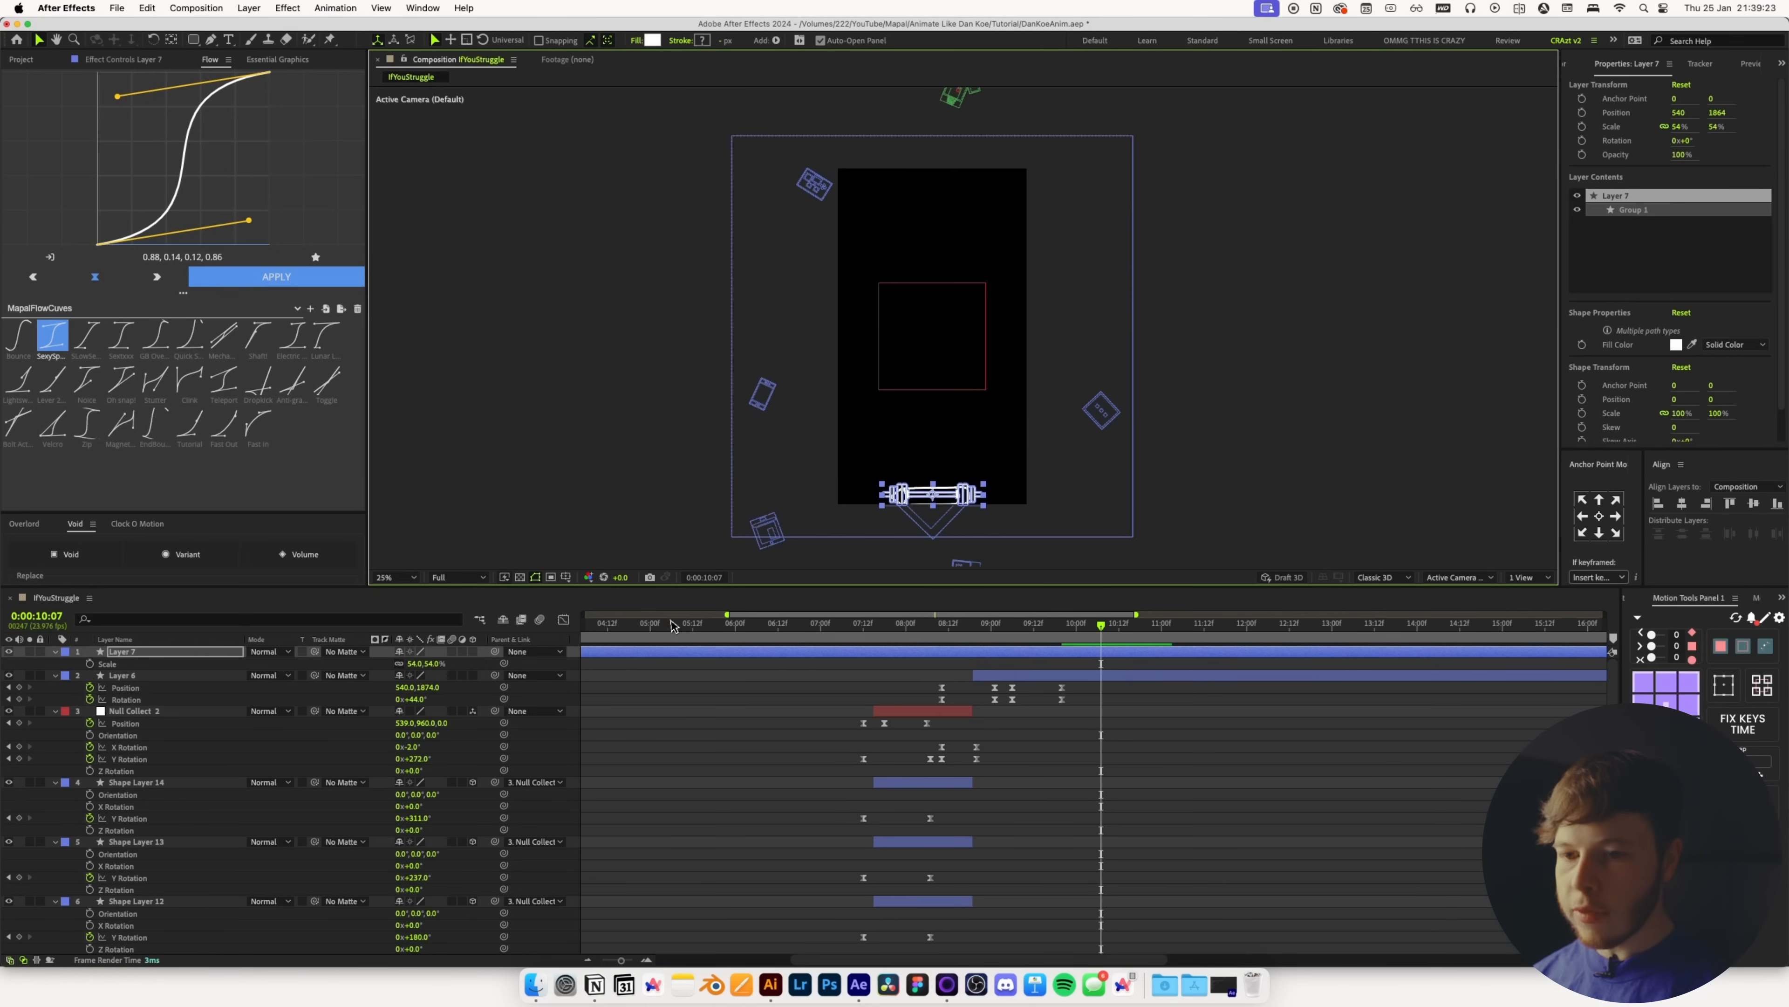
Keyframe the barbell's Position at 540, 1881 and Rotation at 5° at about 0:00:09:19, where the pencil lands
{"action": "key", "text": "p"}
{"action": "key", "text": "shift+r"}
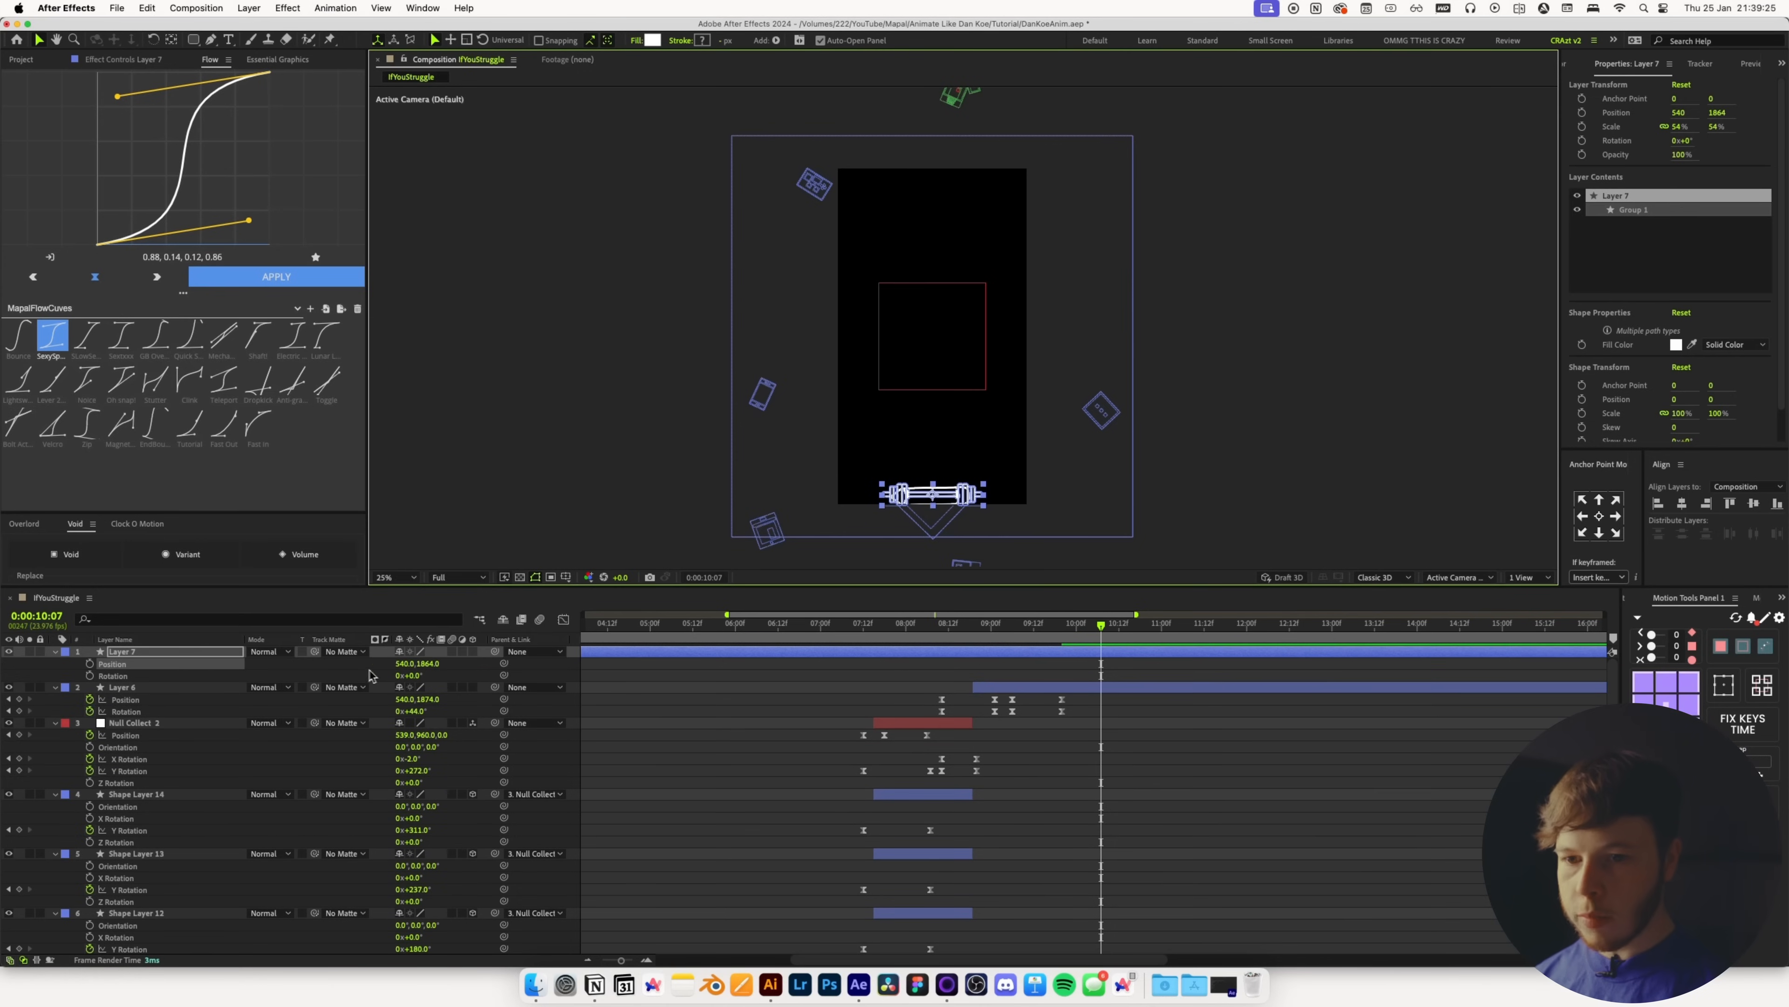
{"action": "mouse_move", "coordinate": [1057, 641]}
{"action": "left_mouse_down"}
{"action": "mouse_move", "coordinate": [1030, 641]}
{"action": "mouse_move", "coordinate": [1060, 642]}
{"action": "left_mouse_up"}
{"action": "left_click_drag", "start_coordinate": [407, 677], "coordinate": [442, 672]}
{"action": "left_click", "coordinate": [90, 674]}
{"action": "left_click_drag", "start_coordinate": [1063, 634], "coordinate": [1122, 636]}
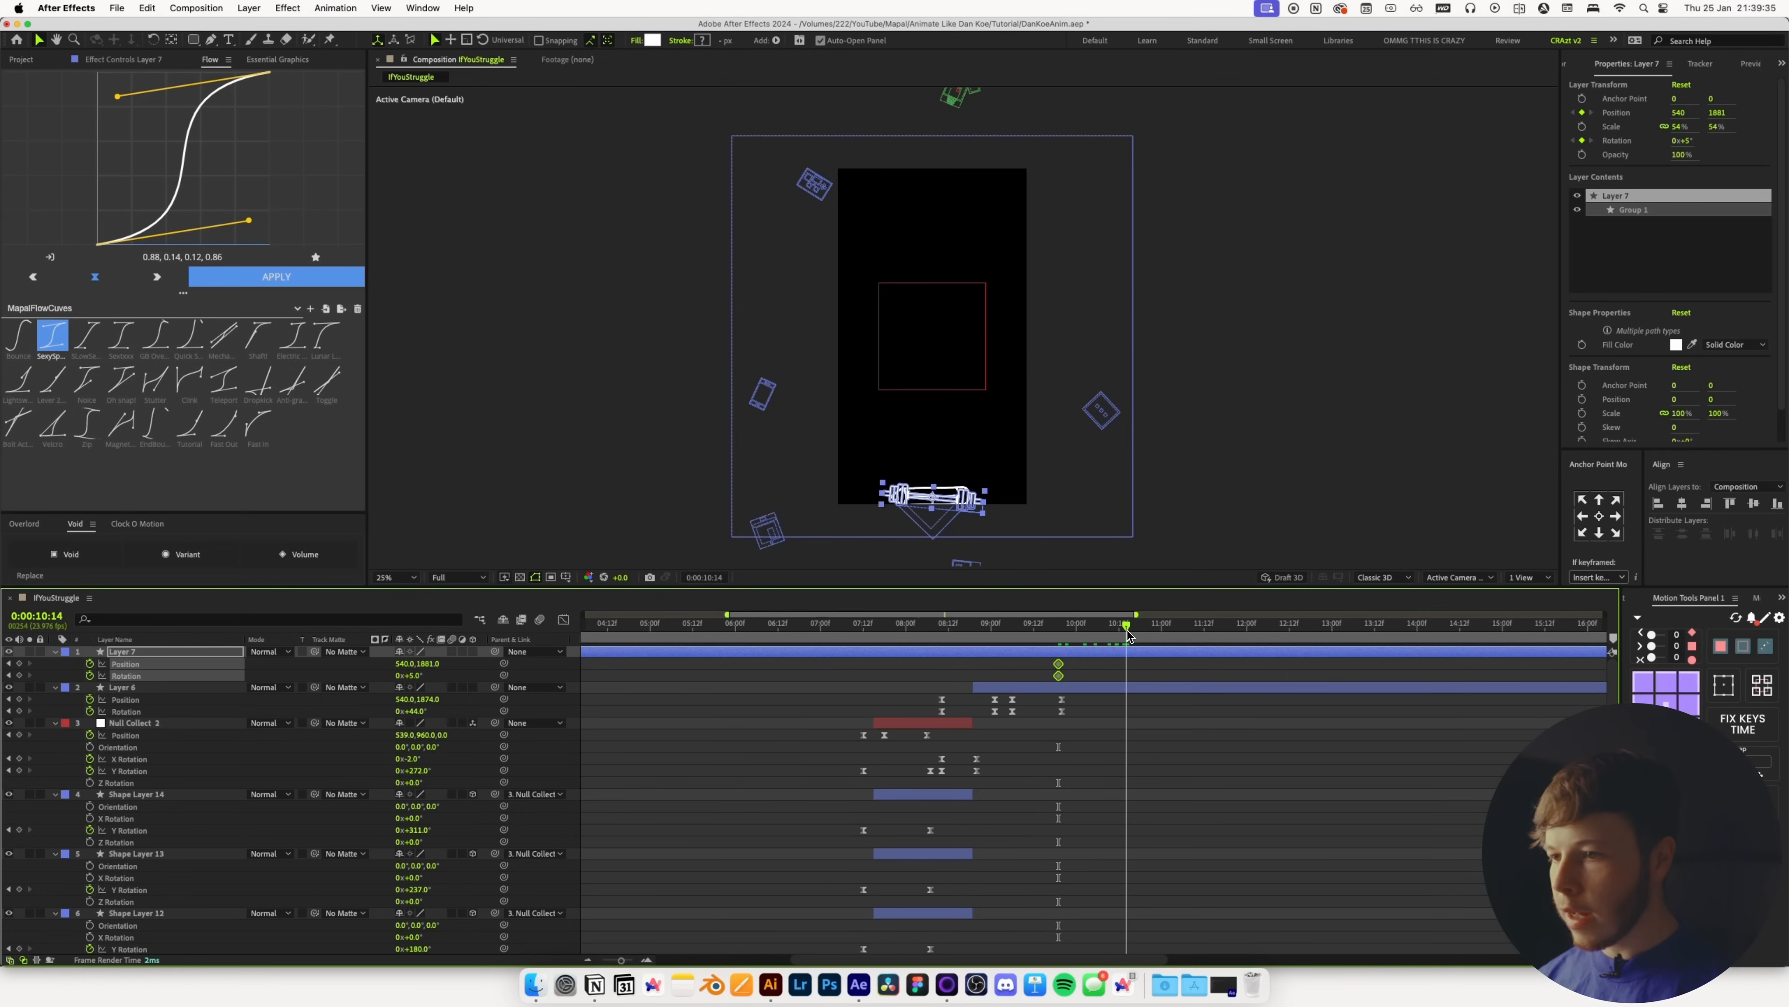
Keyframe the barbell at Position 540, 831 and Rotation -180° at 0:00:10:14, and at Position 540, 960 at 0:00:11:01
{"action": "left_click_drag", "start_coordinate": [428, 663], "coordinate": [24, 701]}
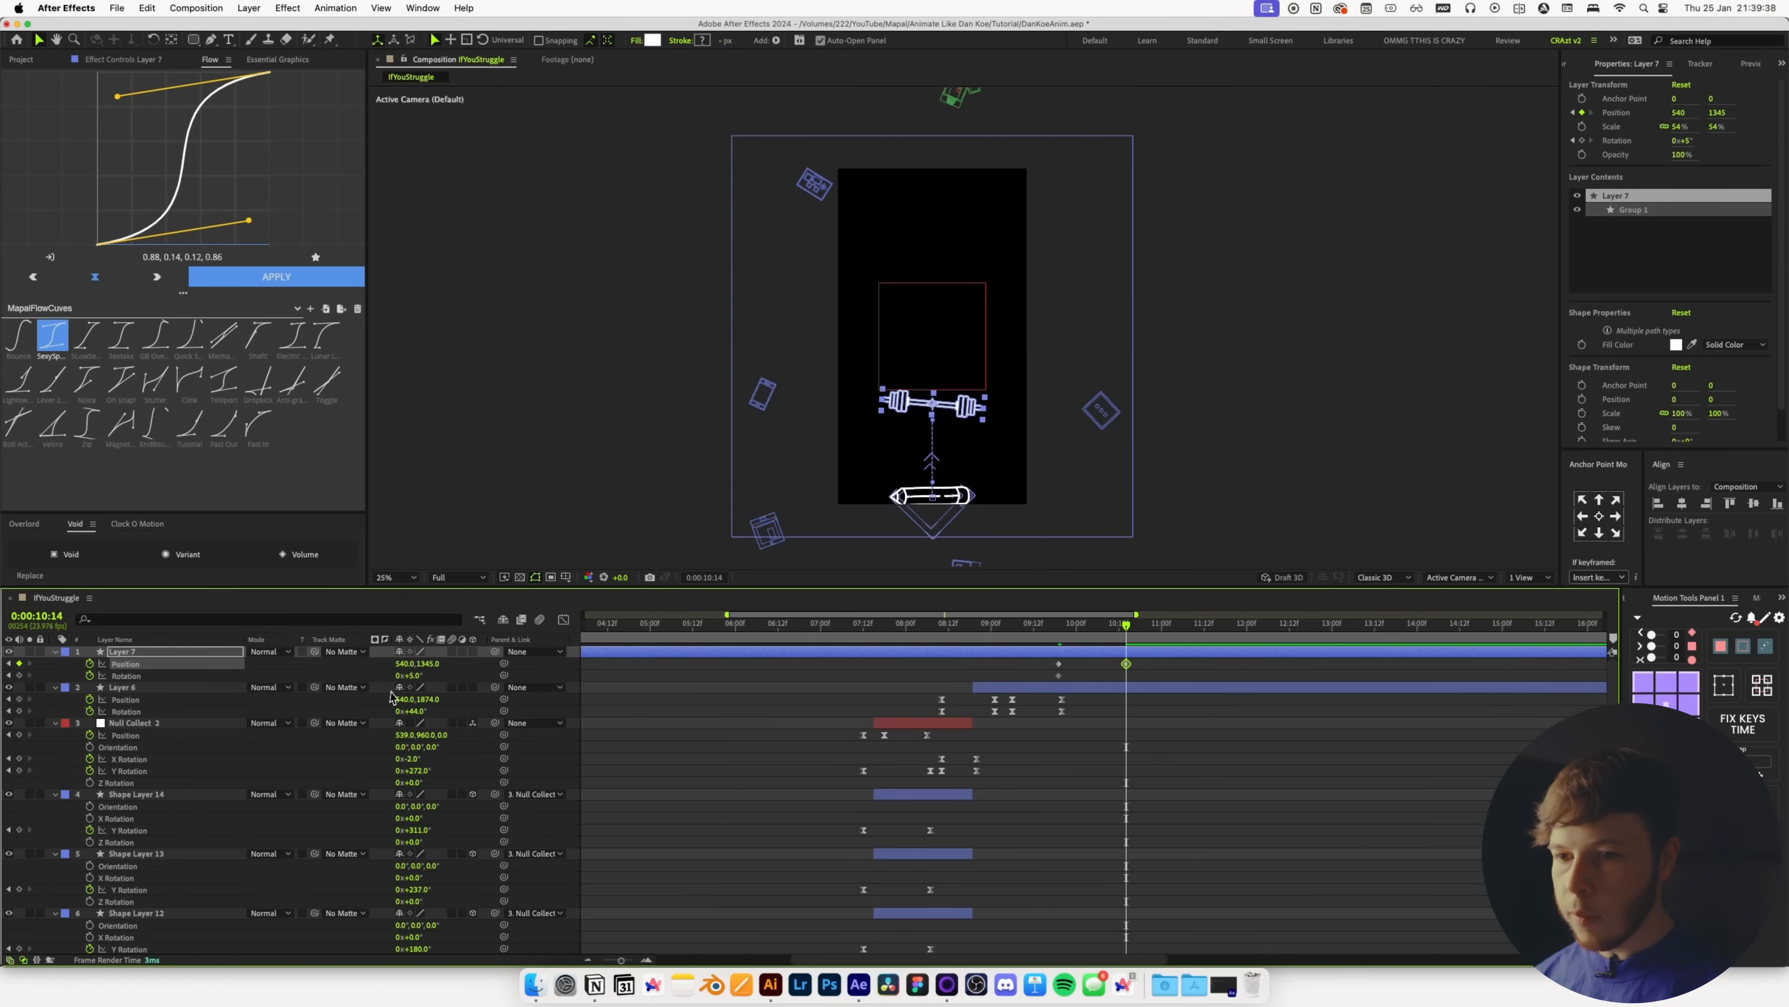
{"action": "left_click_drag", "start_coordinate": [418, 678], "coordinate": [308, 692]}
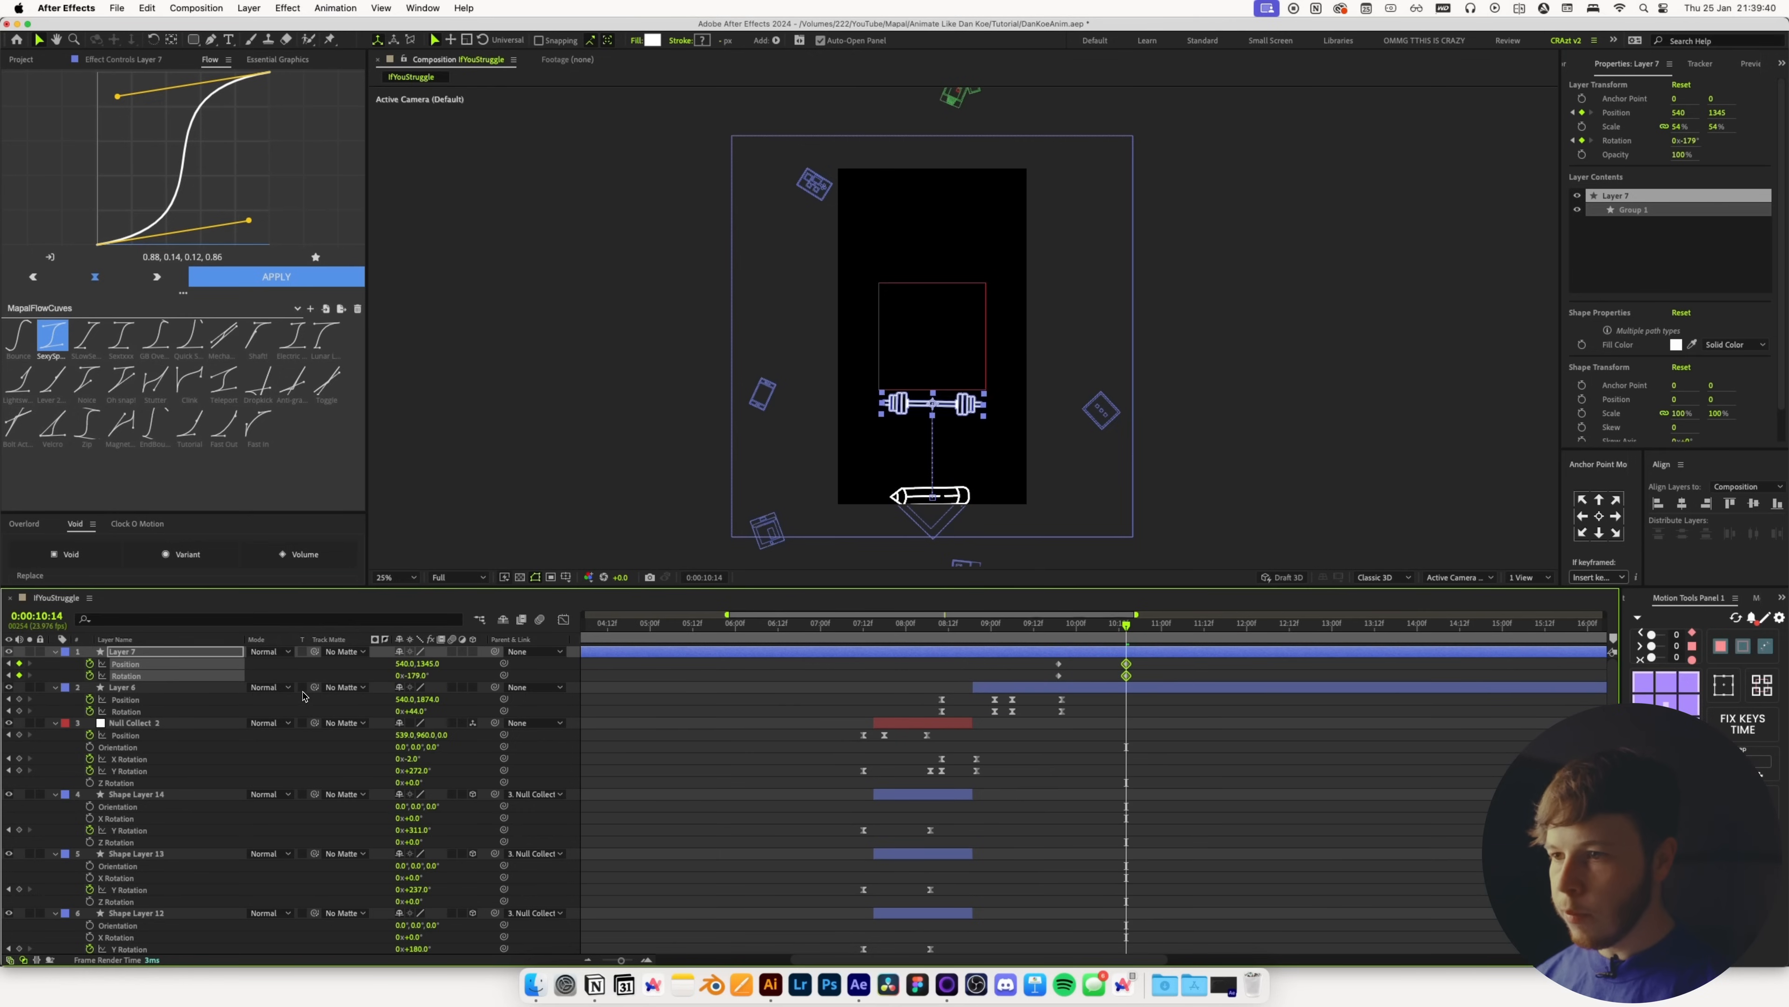
{"action": "left_click_drag", "start_coordinate": [426, 664], "coordinate": [75, 688]}
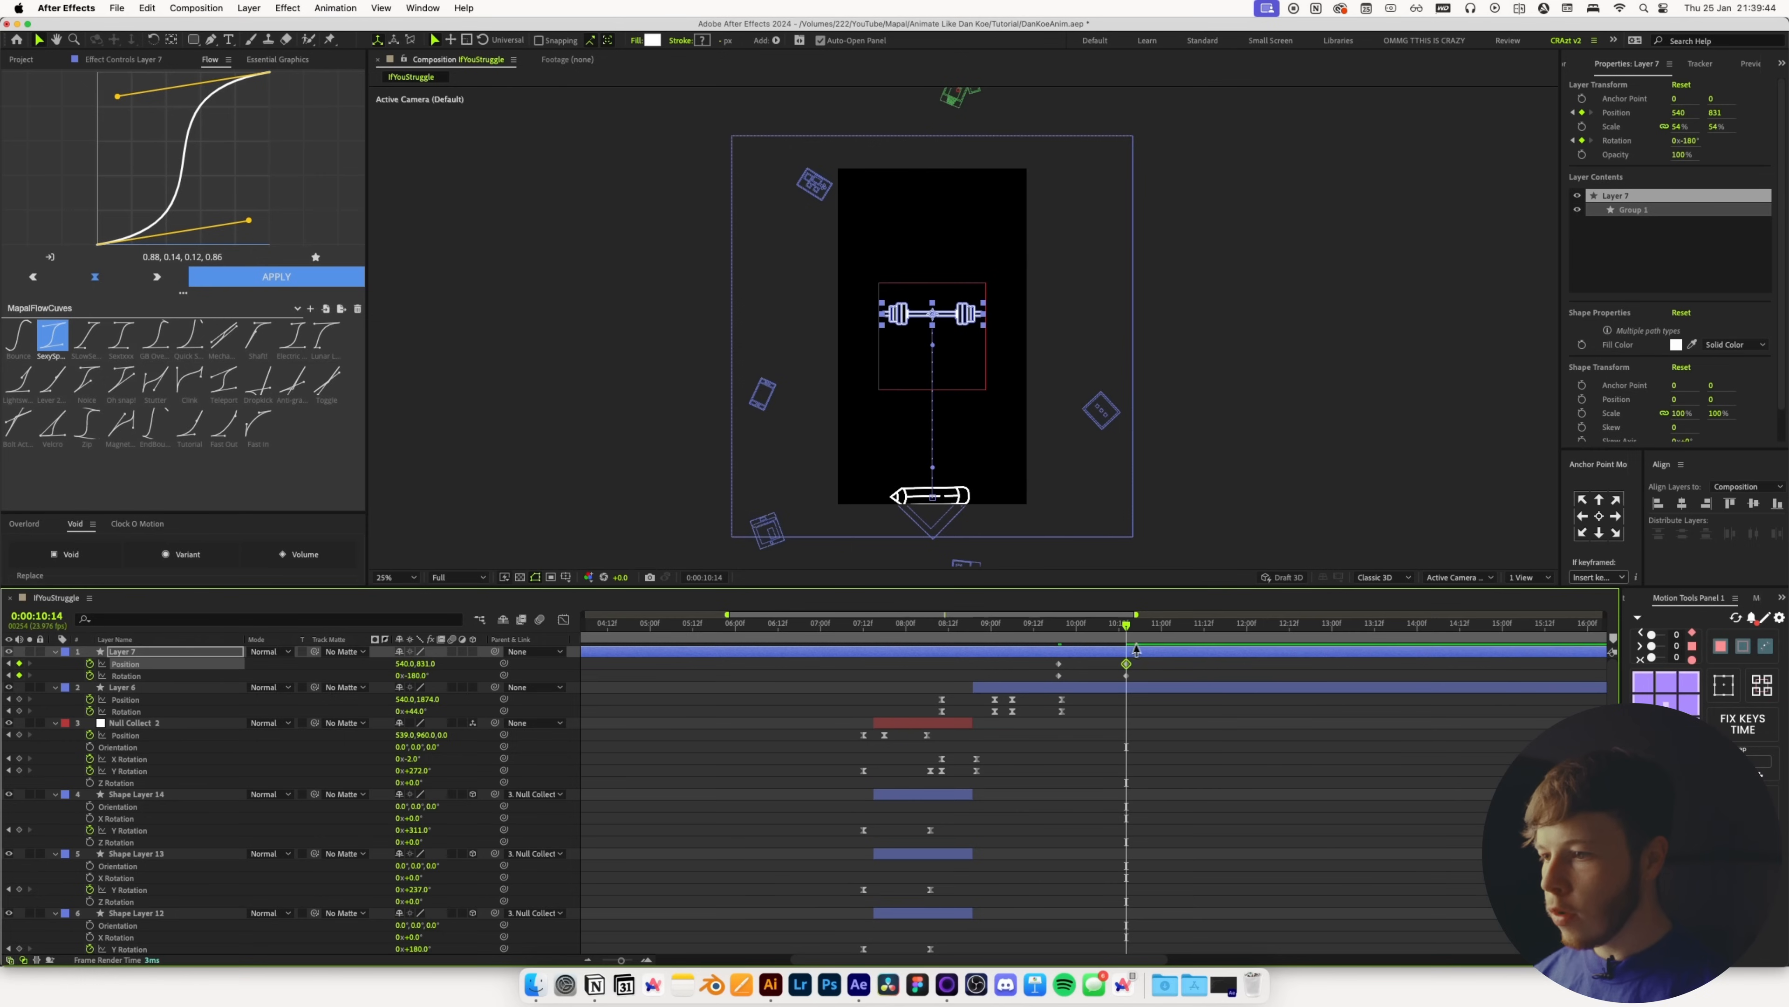
{"action": "left_click", "coordinate": [429, 665]}
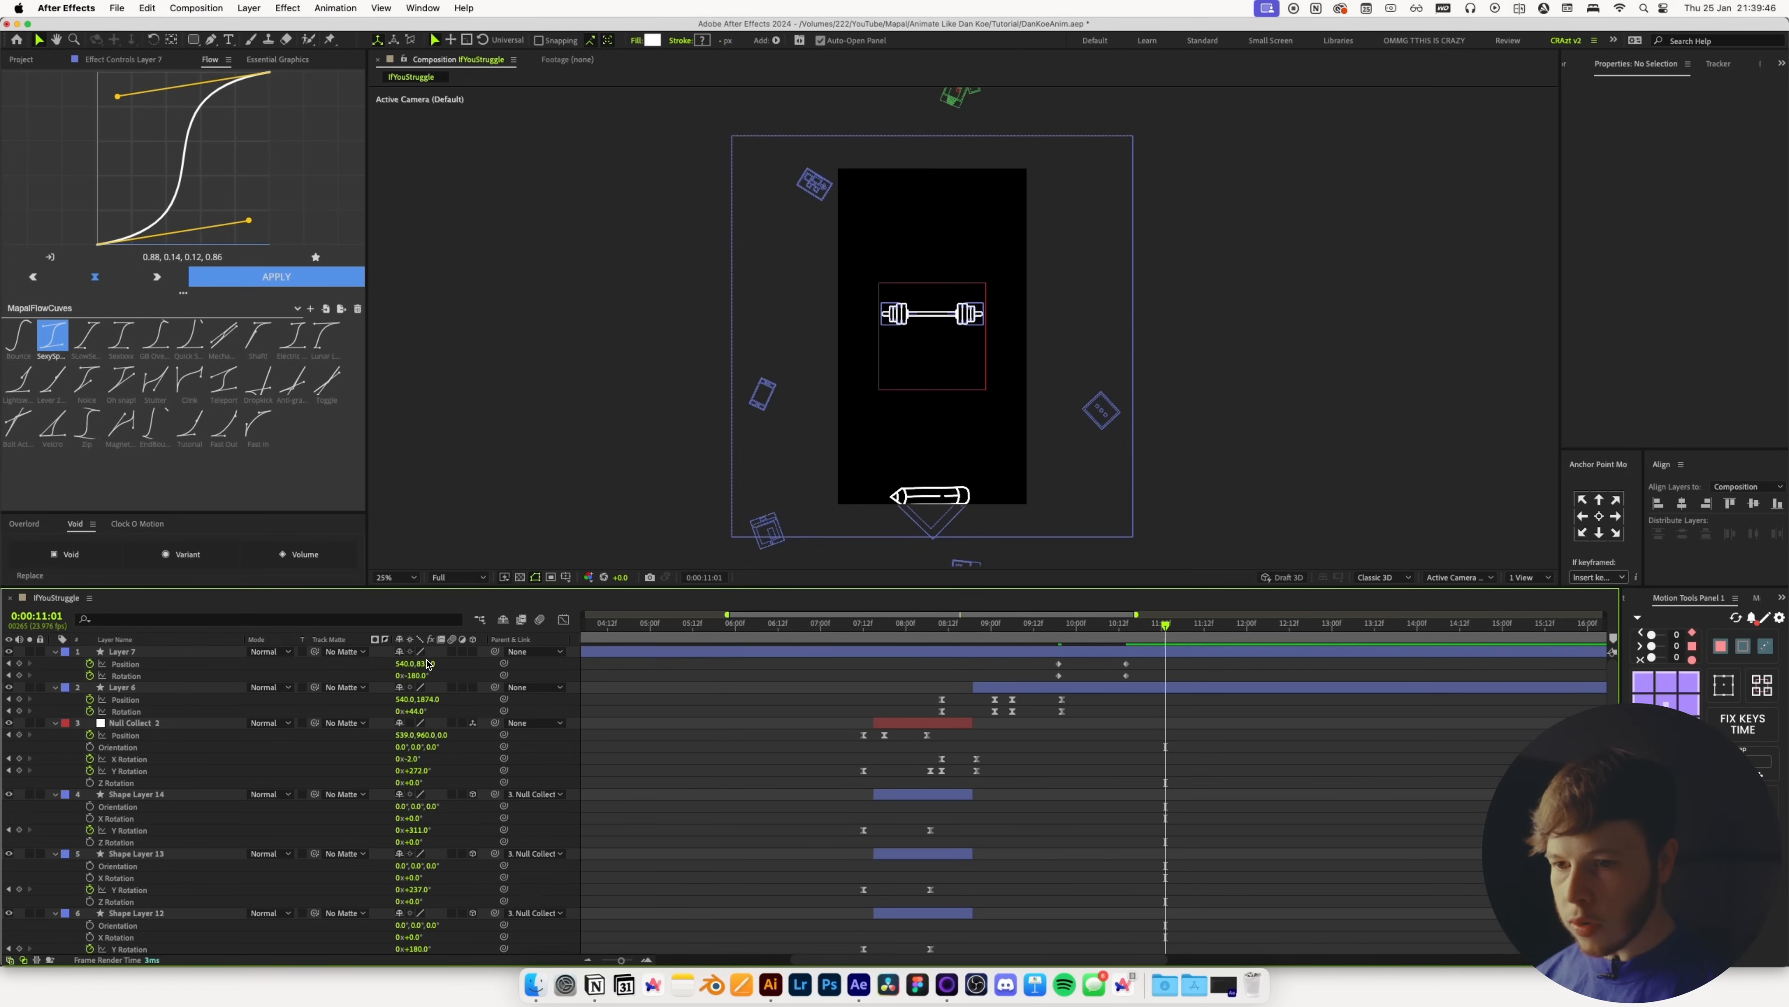
{"action": "type", "text": "960"}
{"action": "key", "text": "Return"}
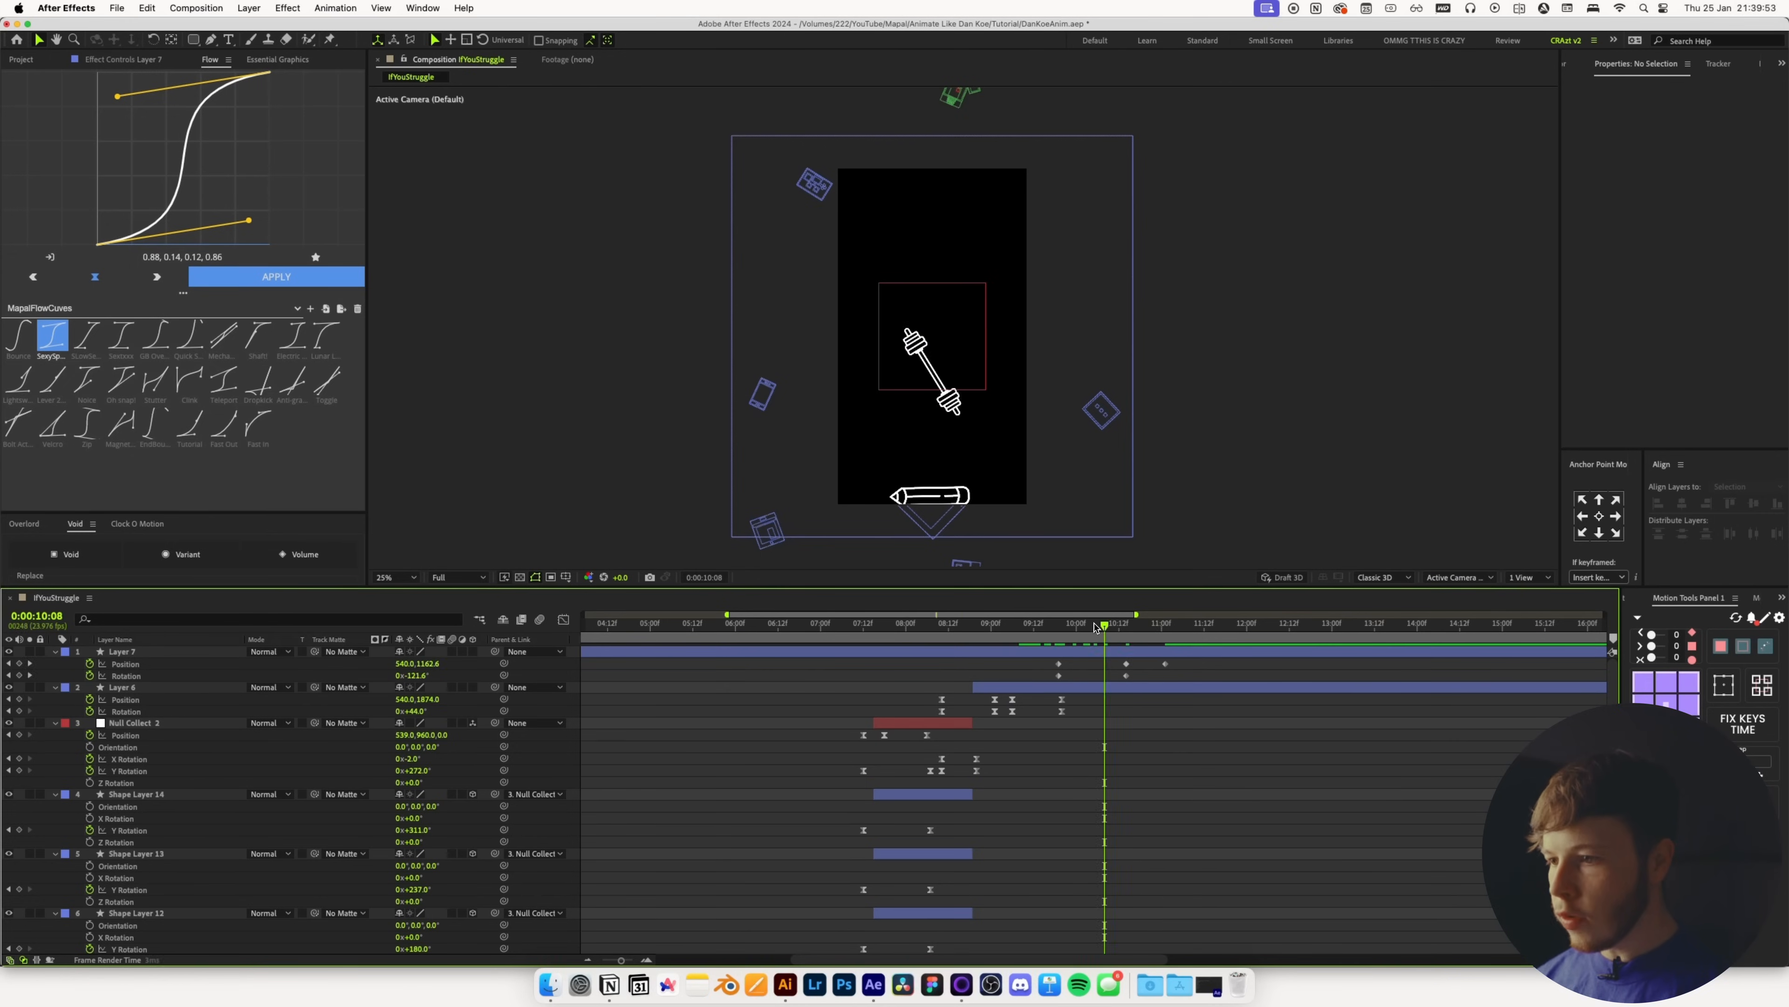
Split the pencil layer at 0:00:09:20 and delete the part after the split
{"action": "left_click_drag", "start_coordinate": [1095, 627], "coordinate": [1062, 627]}
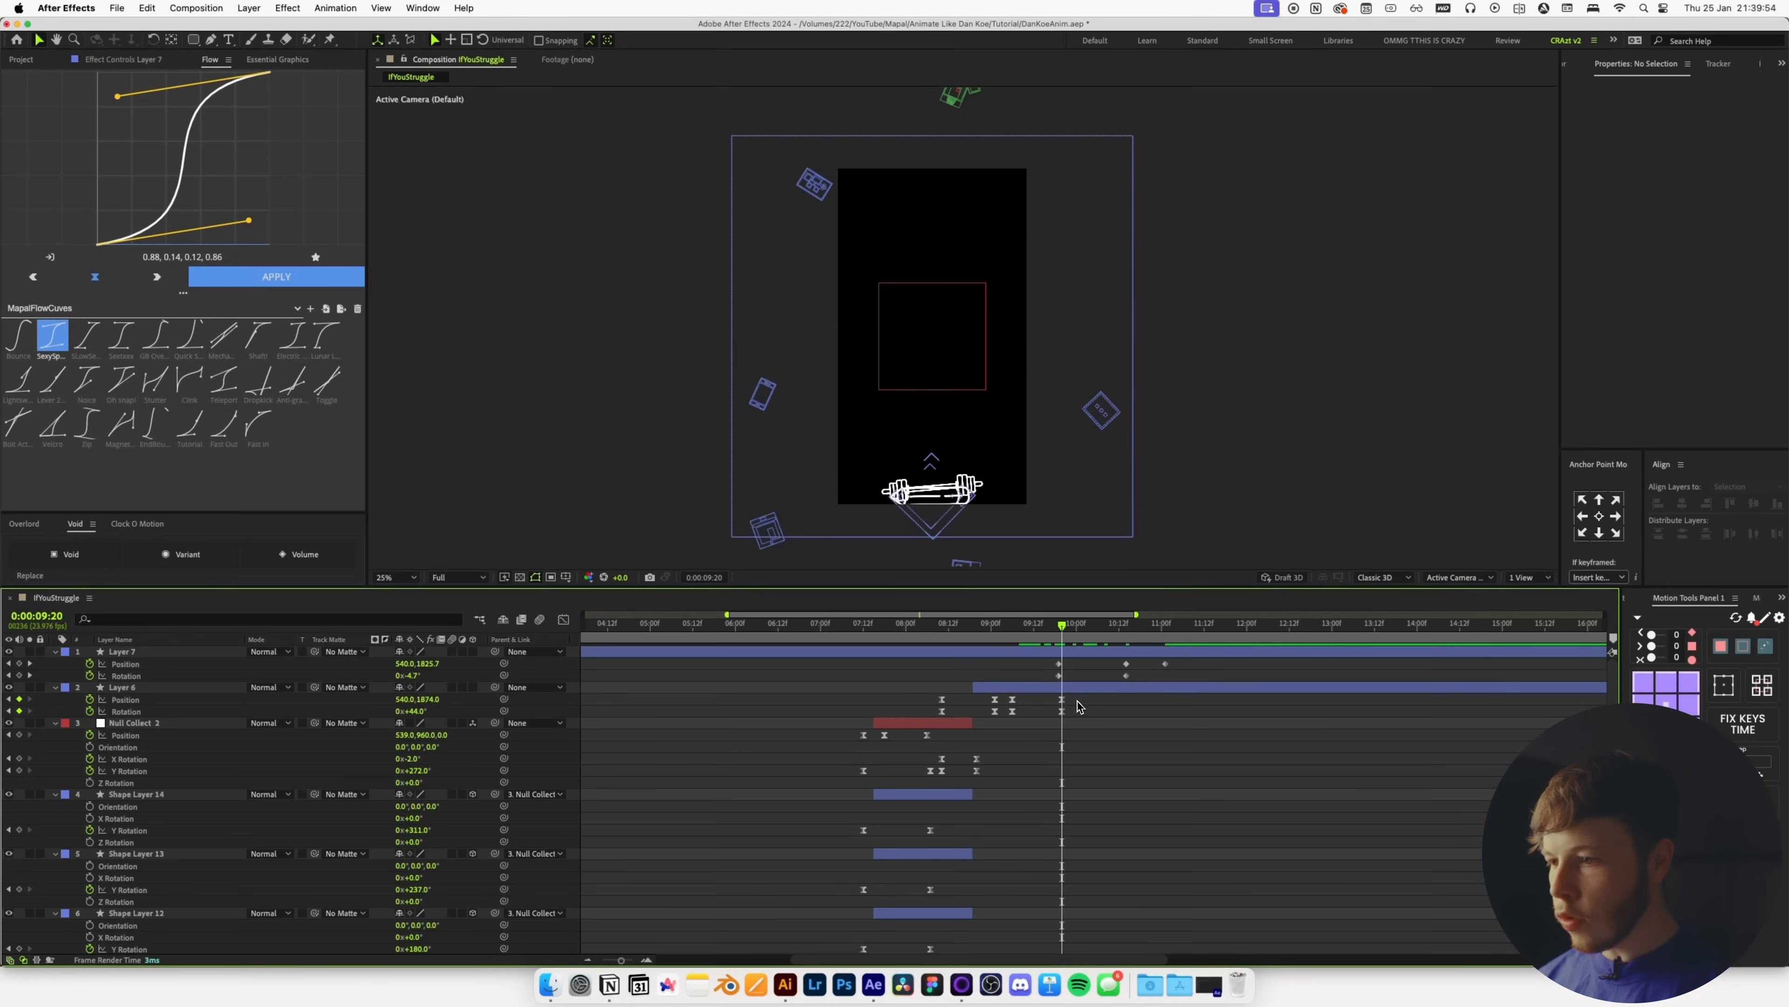
{"action": "left_click", "coordinate": [1090, 689]}
{"action": "key", "text": "super+shift+d"}
{"action": "key", "text": "Delete"}
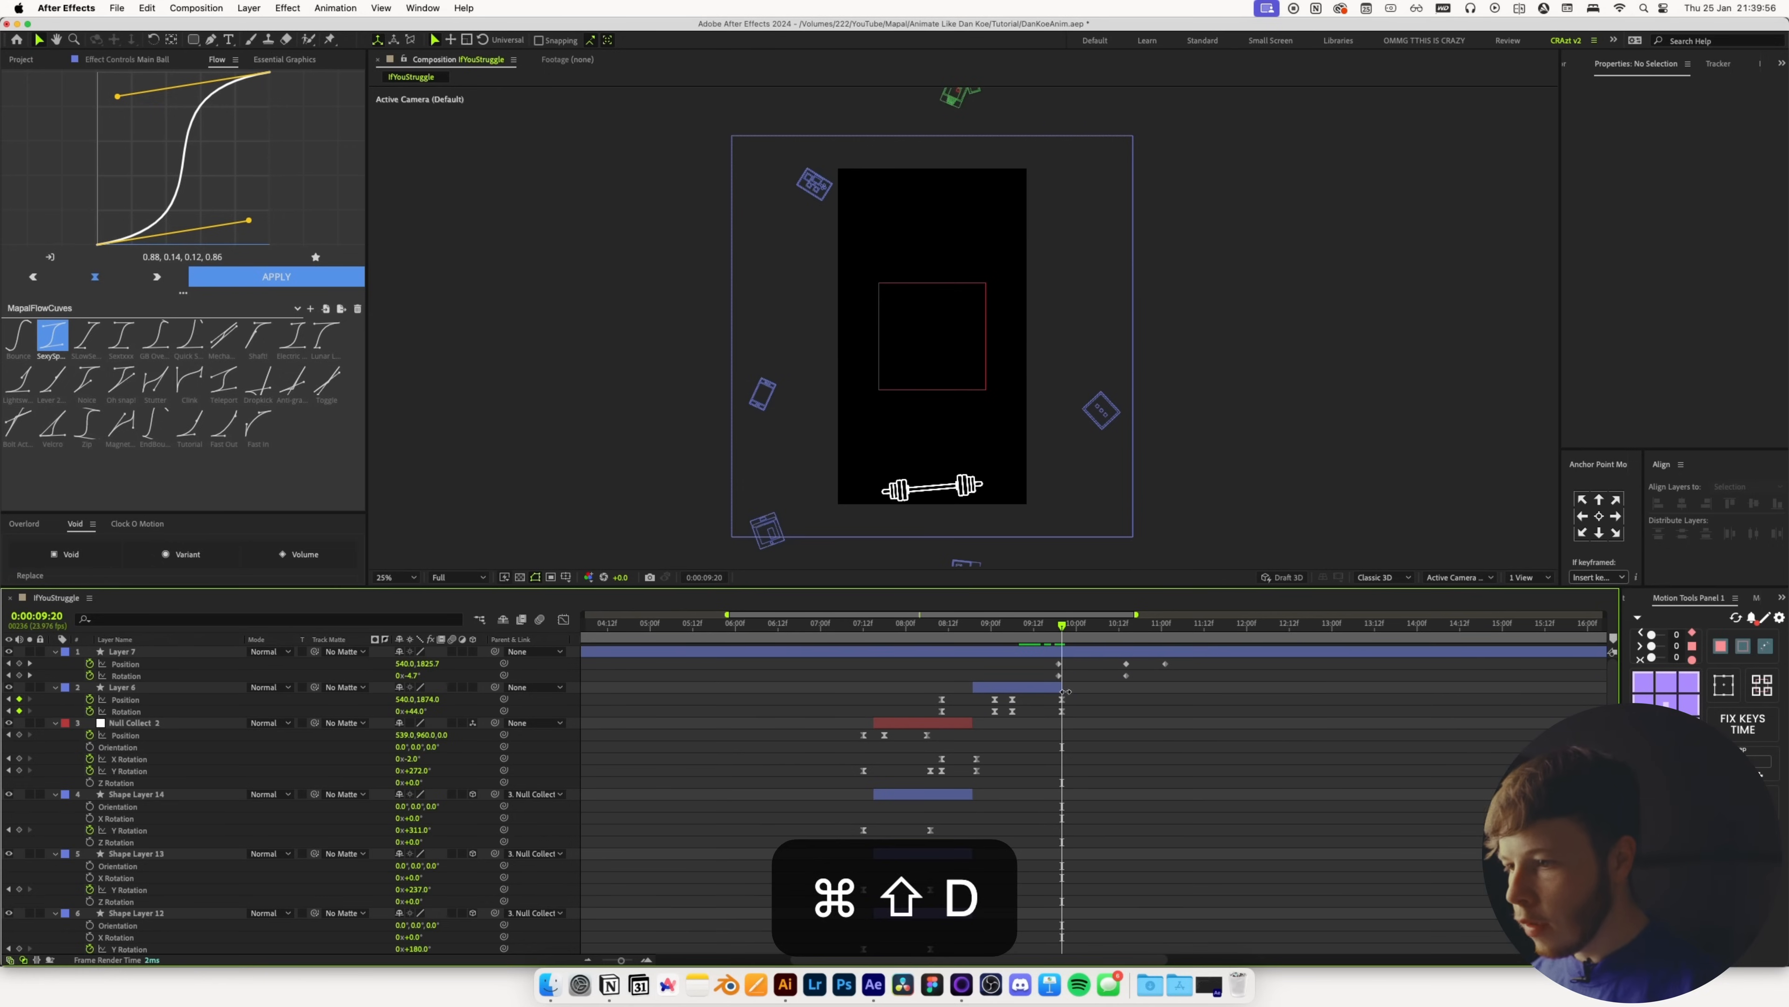
Apply the 0.88, 0.14, 0.12, 0.86 Flow curve to the barbell's Position and Rotation keyframes and preview from 0:00:09:01
{"action": "left_click", "coordinate": [1090, 693]}
{"action": "left_click_drag", "start_coordinate": [1208, 662], "coordinate": [1045, 685]}
{"action": "left_click", "coordinate": [271, 278]}
{"action": "left_click", "coordinate": [1068, 748]}
{"action": "left_click_drag", "start_coordinate": [1061, 624], "coordinate": [995, 625]}
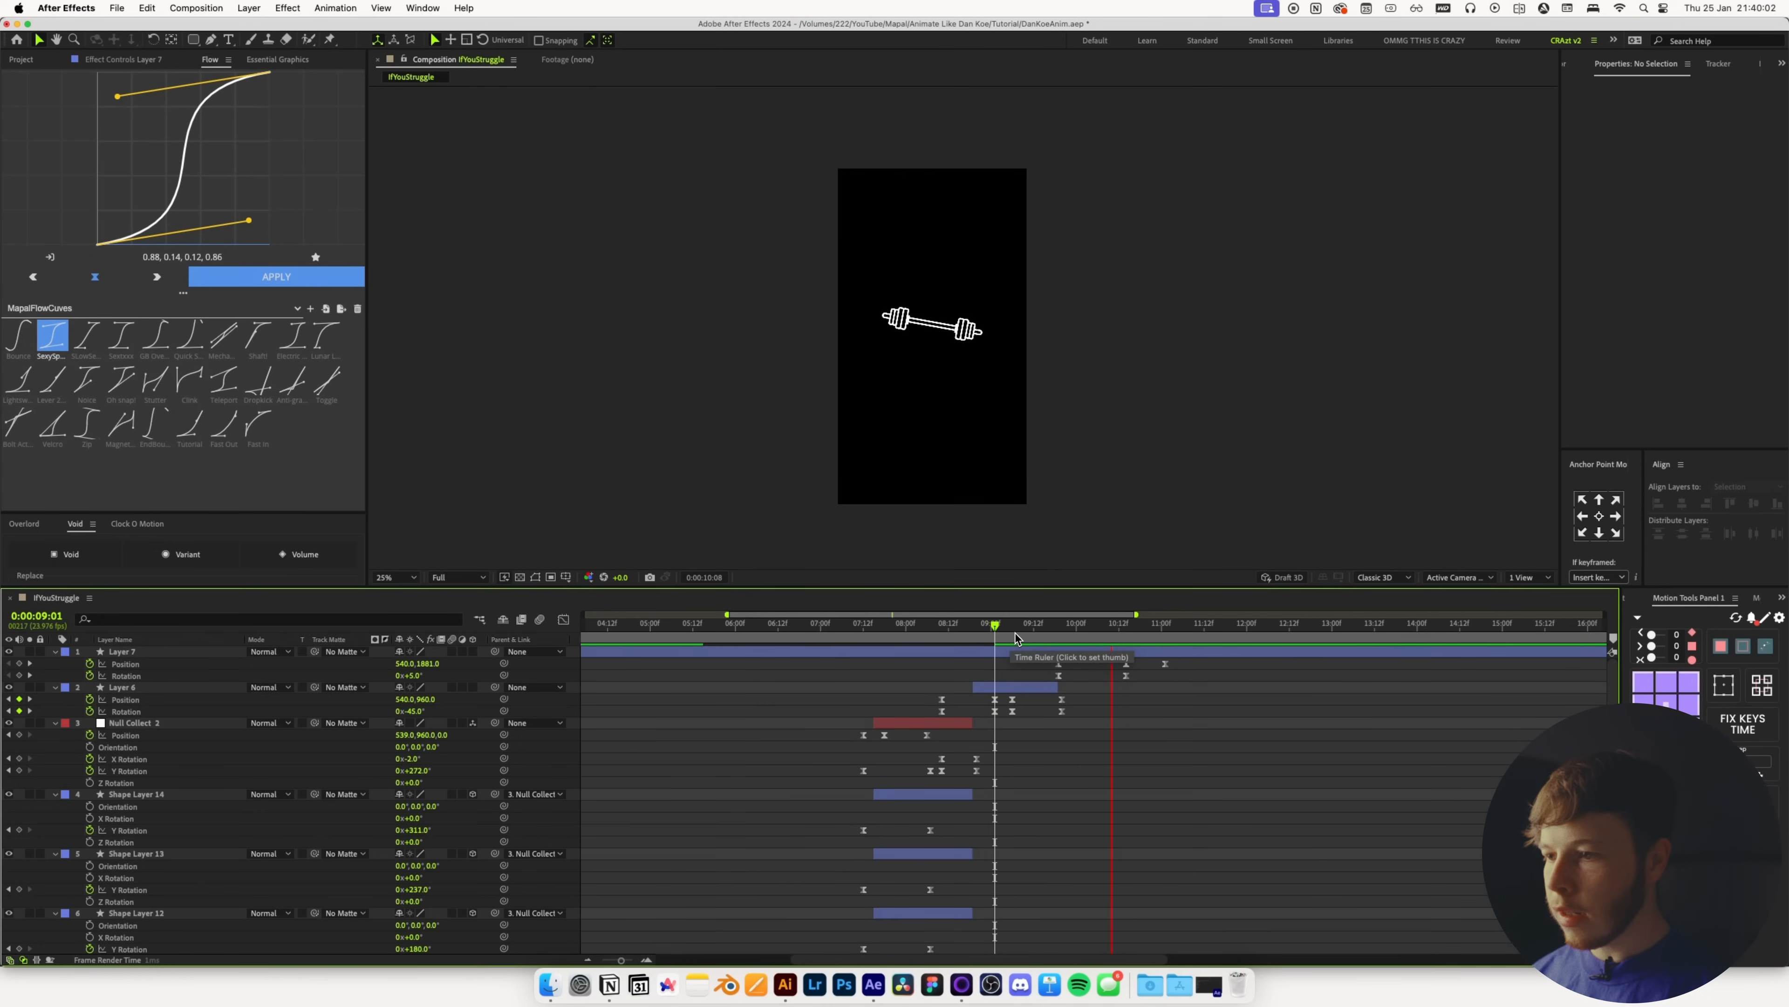
{"action": "key", "text": "space"}
Trim the start of the barbell layer to its first keyframes, where the pencil layer ends
{"action": "left_click_drag", "start_coordinate": [619, 961], "coordinate": [593, 953]}
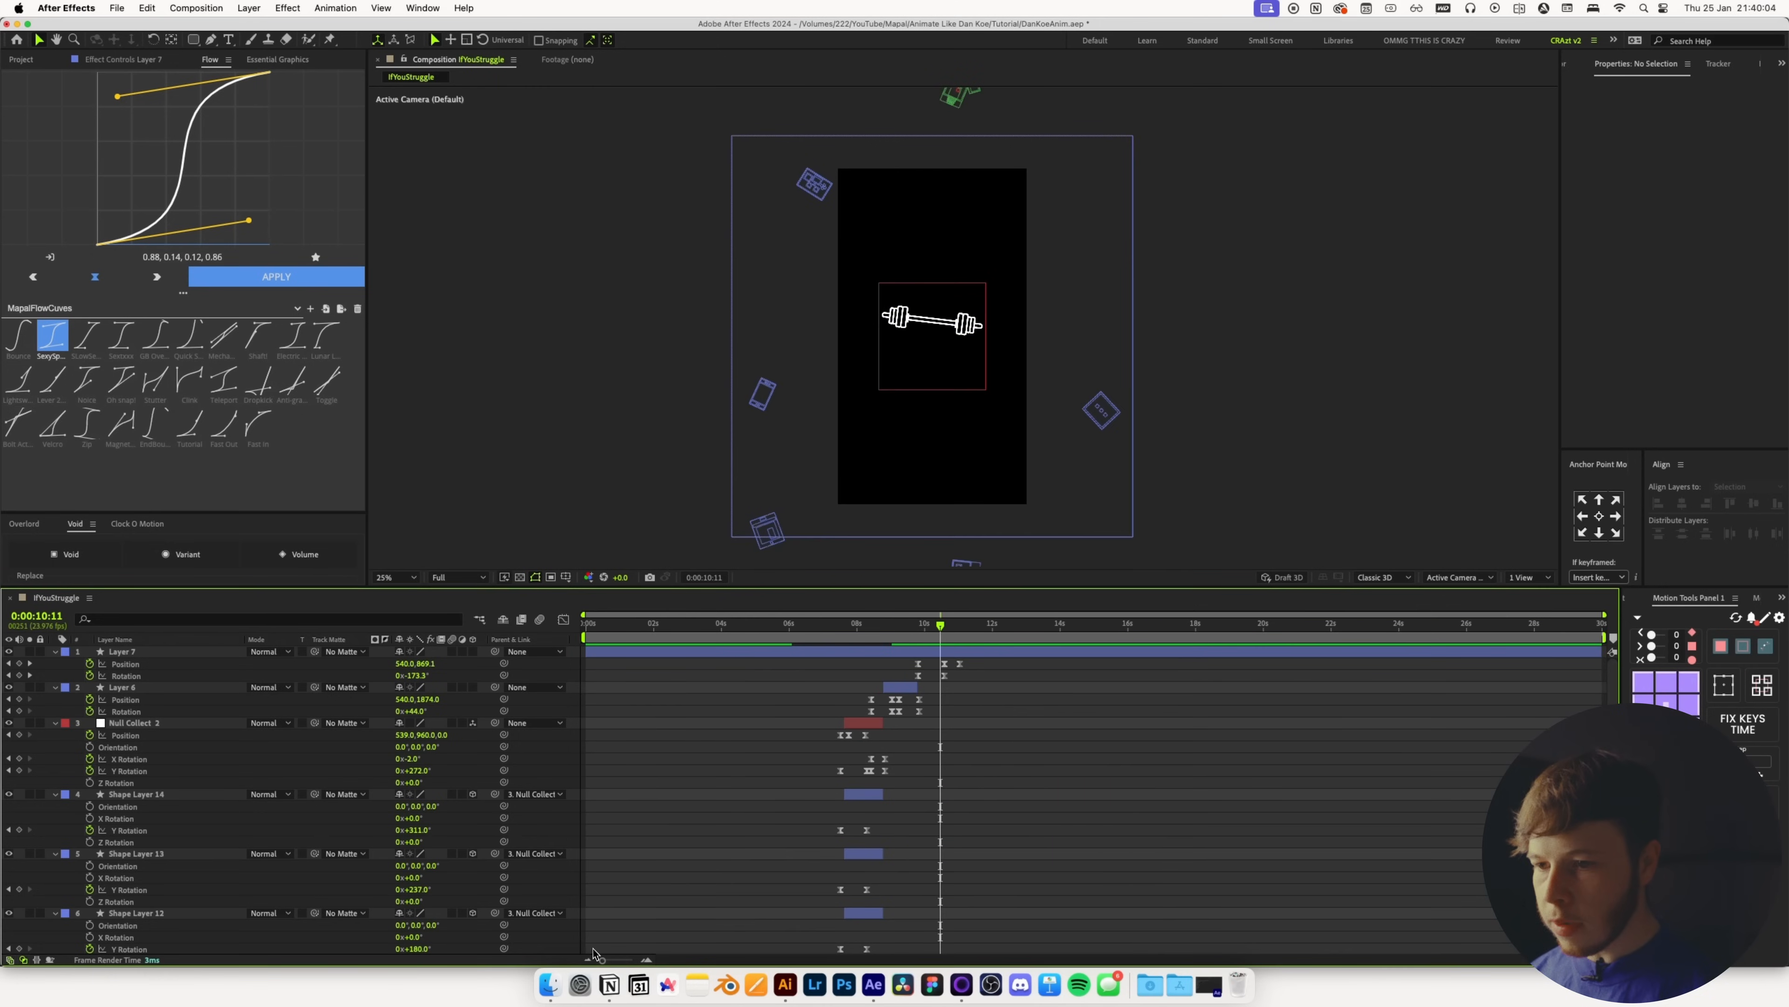
{"action": "left_click_drag", "start_coordinate": [586, 652], "coordinate": [918, 652]}
{"action": "mouse_move", "coordinate": [941, 626]}
{"action": "left_mouse_down"}
{"action": "mouse_move", "coordinate": [914, 625]}
{"action": "mouse_move", "coordinate": [936, 625]}
{"action": "left_mouse_up"}
{"action": "left_click_drag", "start_coordinate": [601, 961], "coordinate": [637, 957]}
Save the project, and collapse the outgoing ease of the barbell's first Position and Rotation keyframes in the speed graph for a fast launch
{"action": "left_click_drag", "start_coordinate": [1019, 654], "coordinate": [1057, 683]}
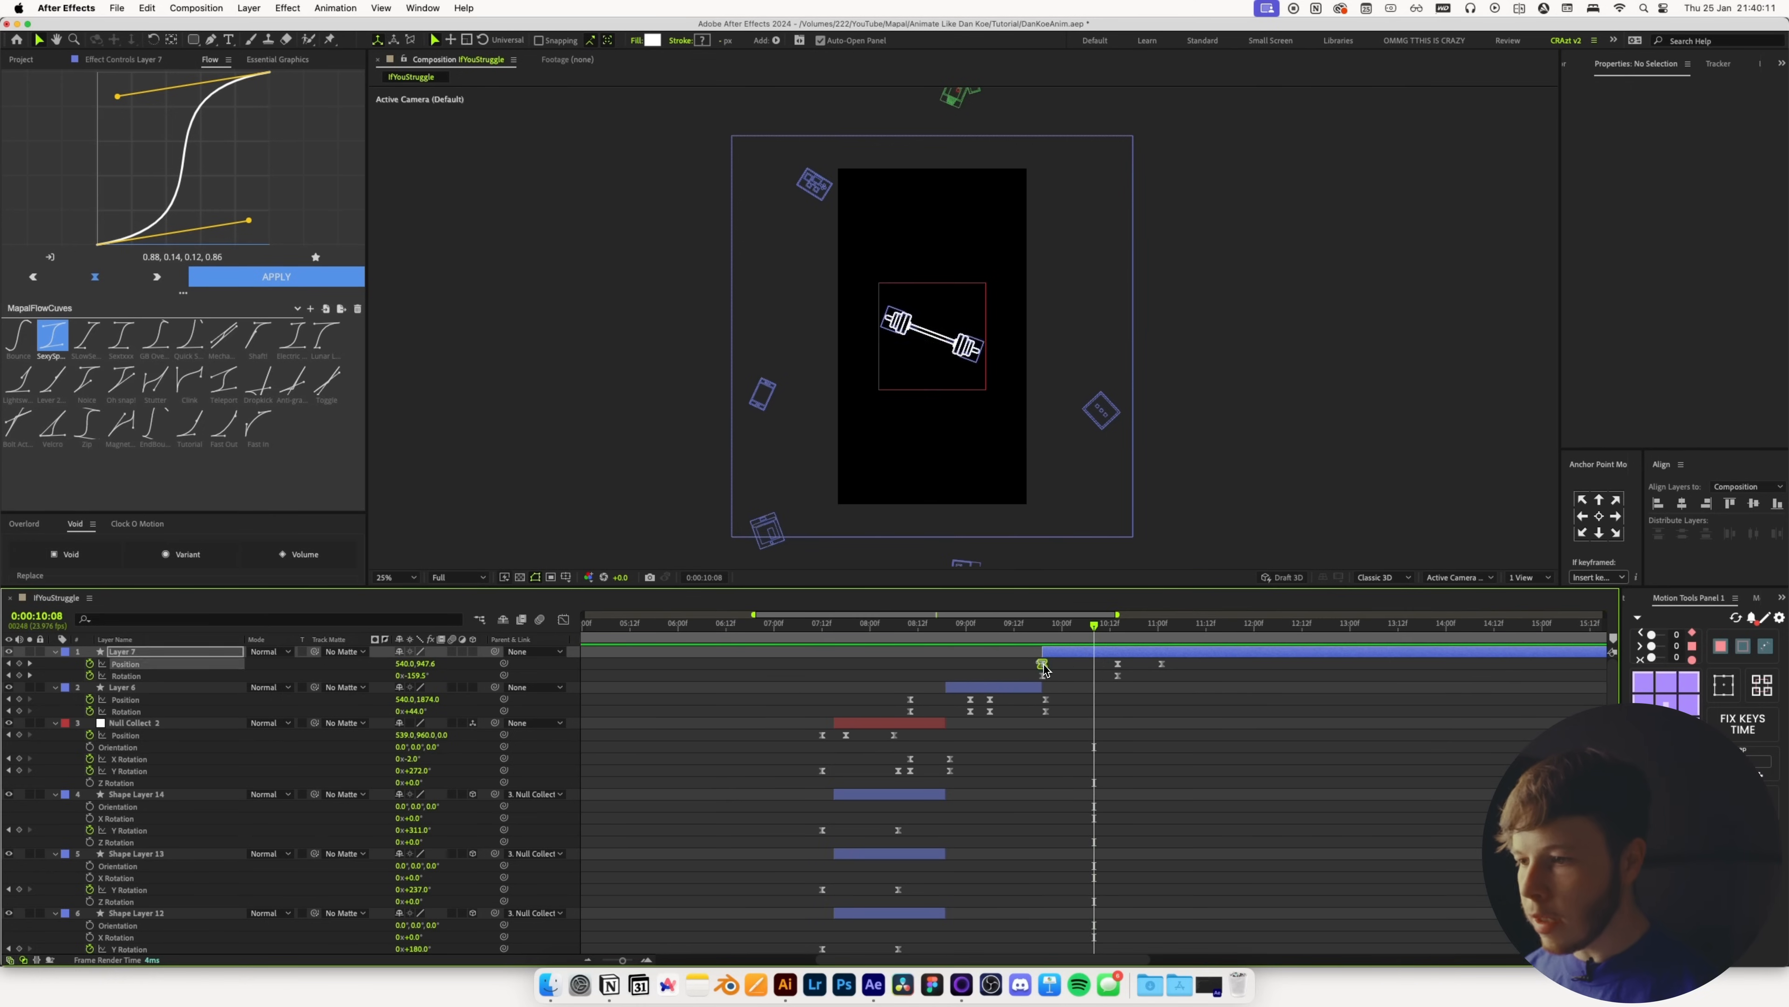
{"action": "key", "text": "super+s"}
{"action": "left_click", "coordinate": [563, 619]}
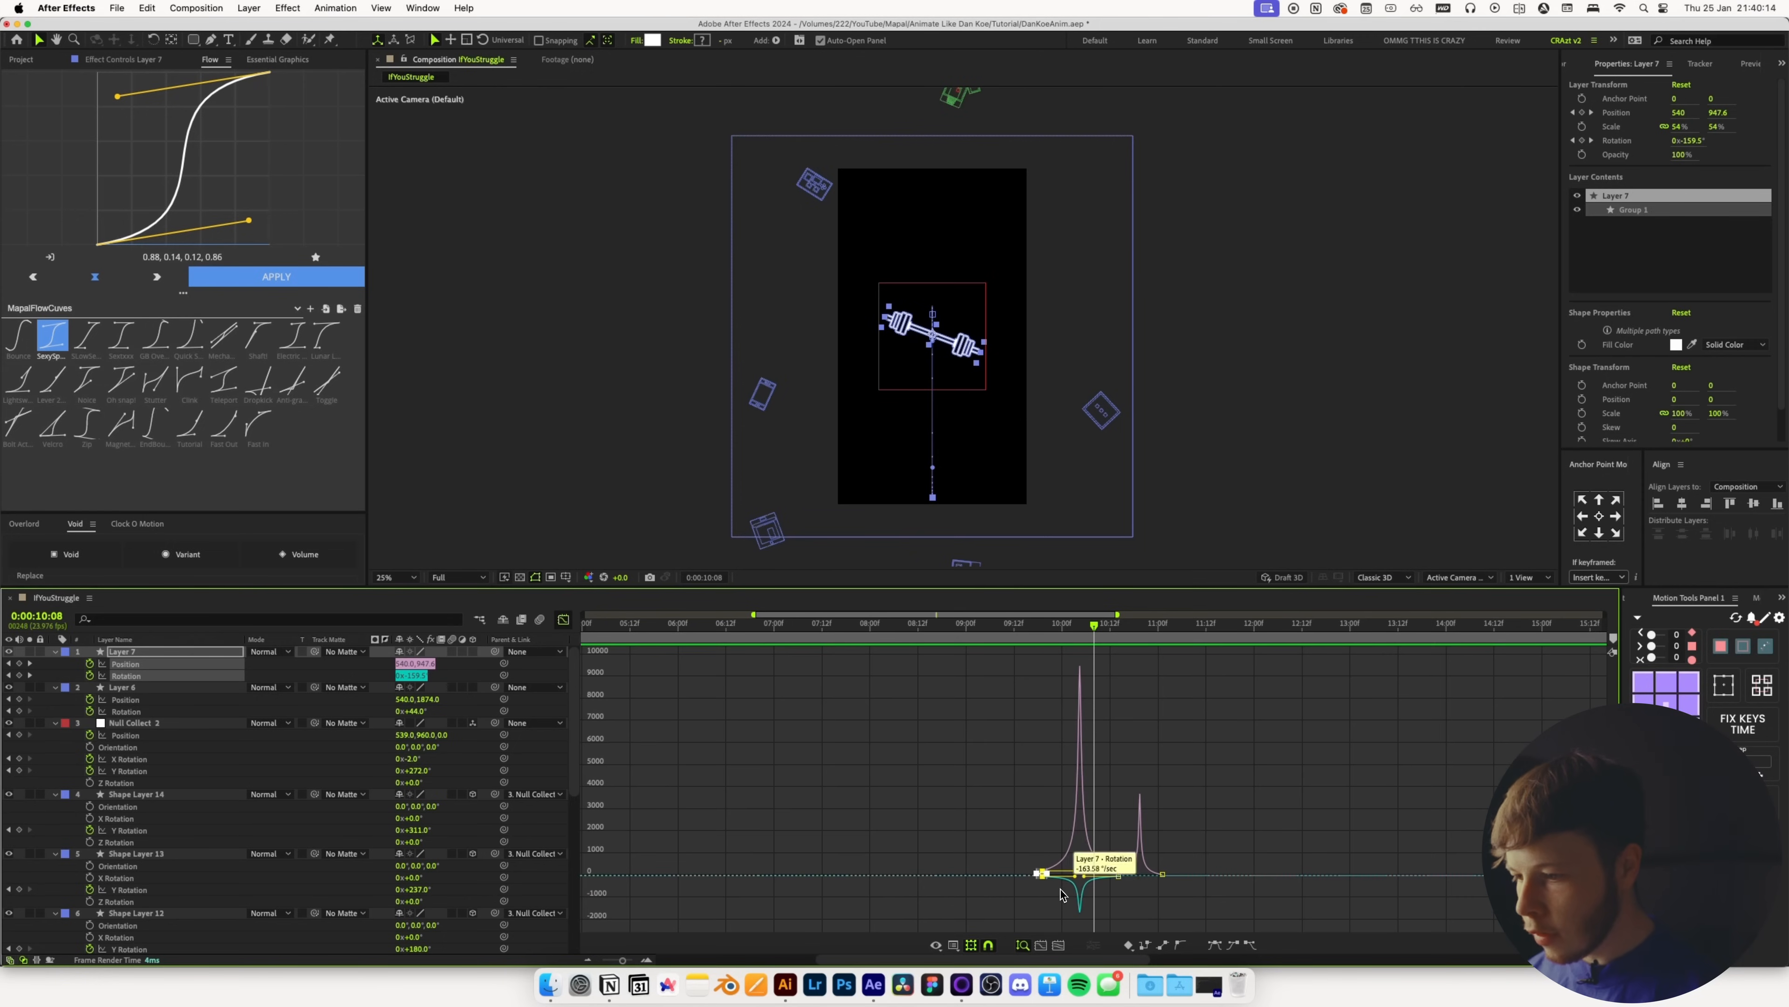
{"action": "left_click_drag", "start_coordinate": [1075, 874], "coordinate": [1038, 873]}
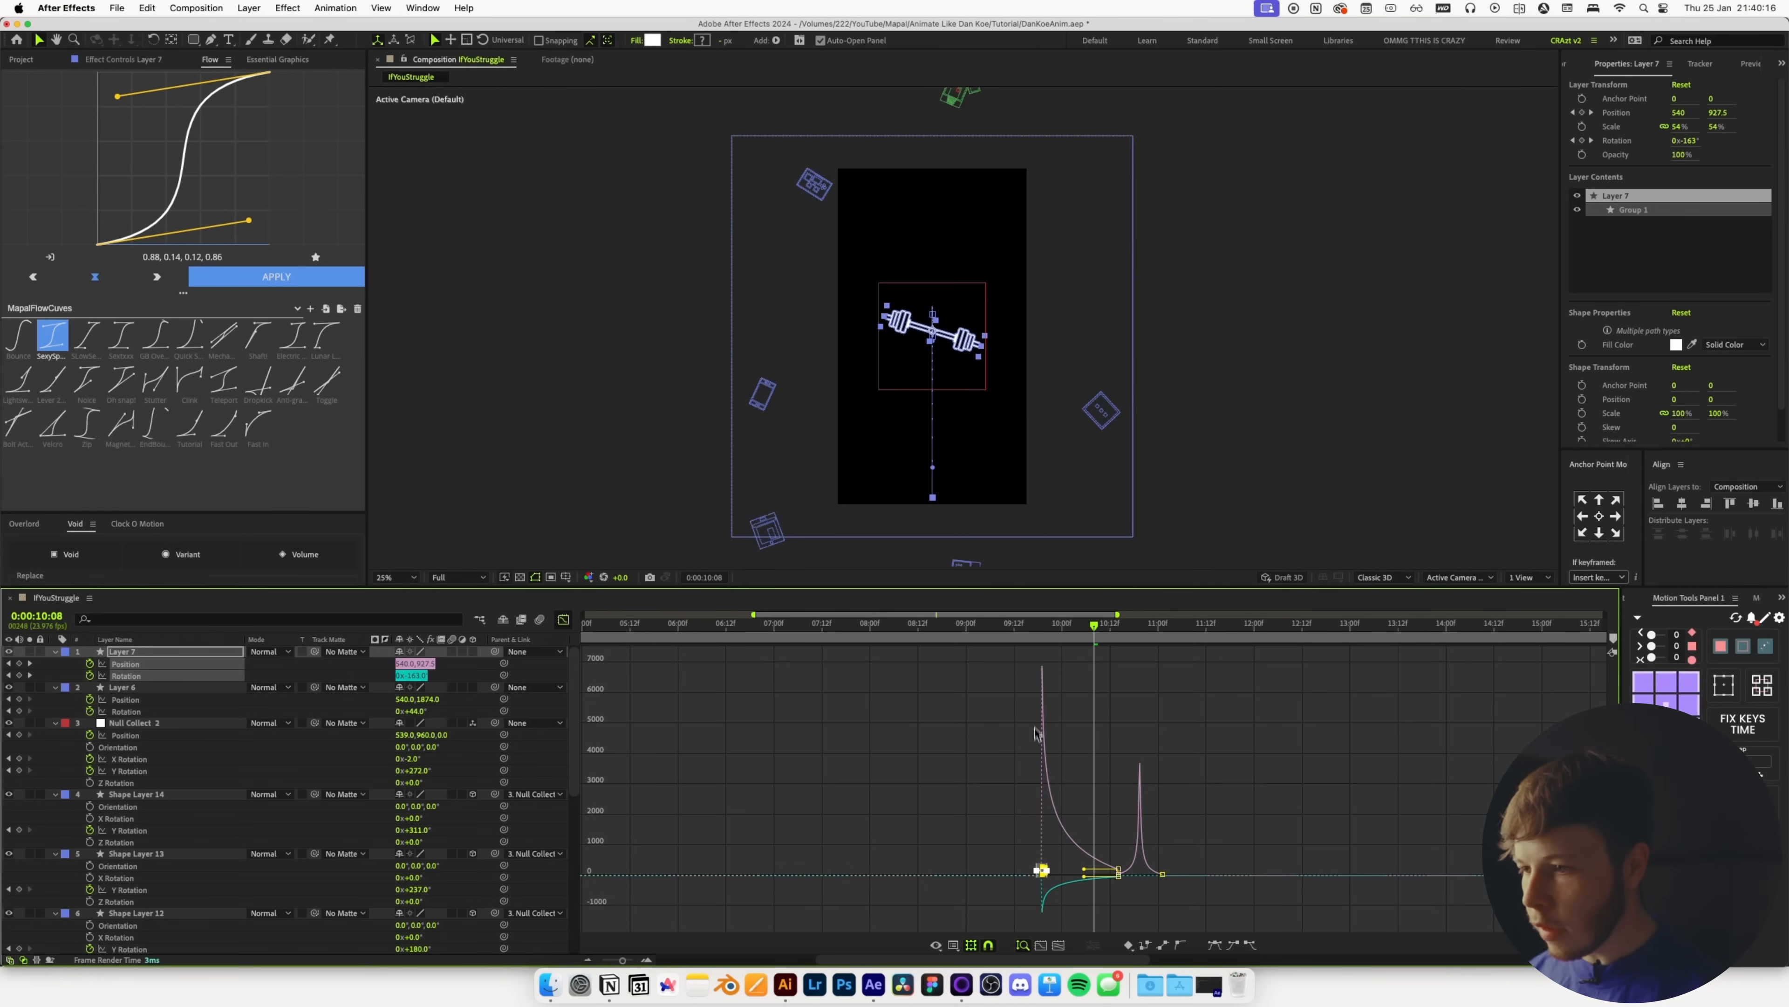
{"action": "left_click", "coordinate": [996, 628]}
{"action": "key", "text": "space"}
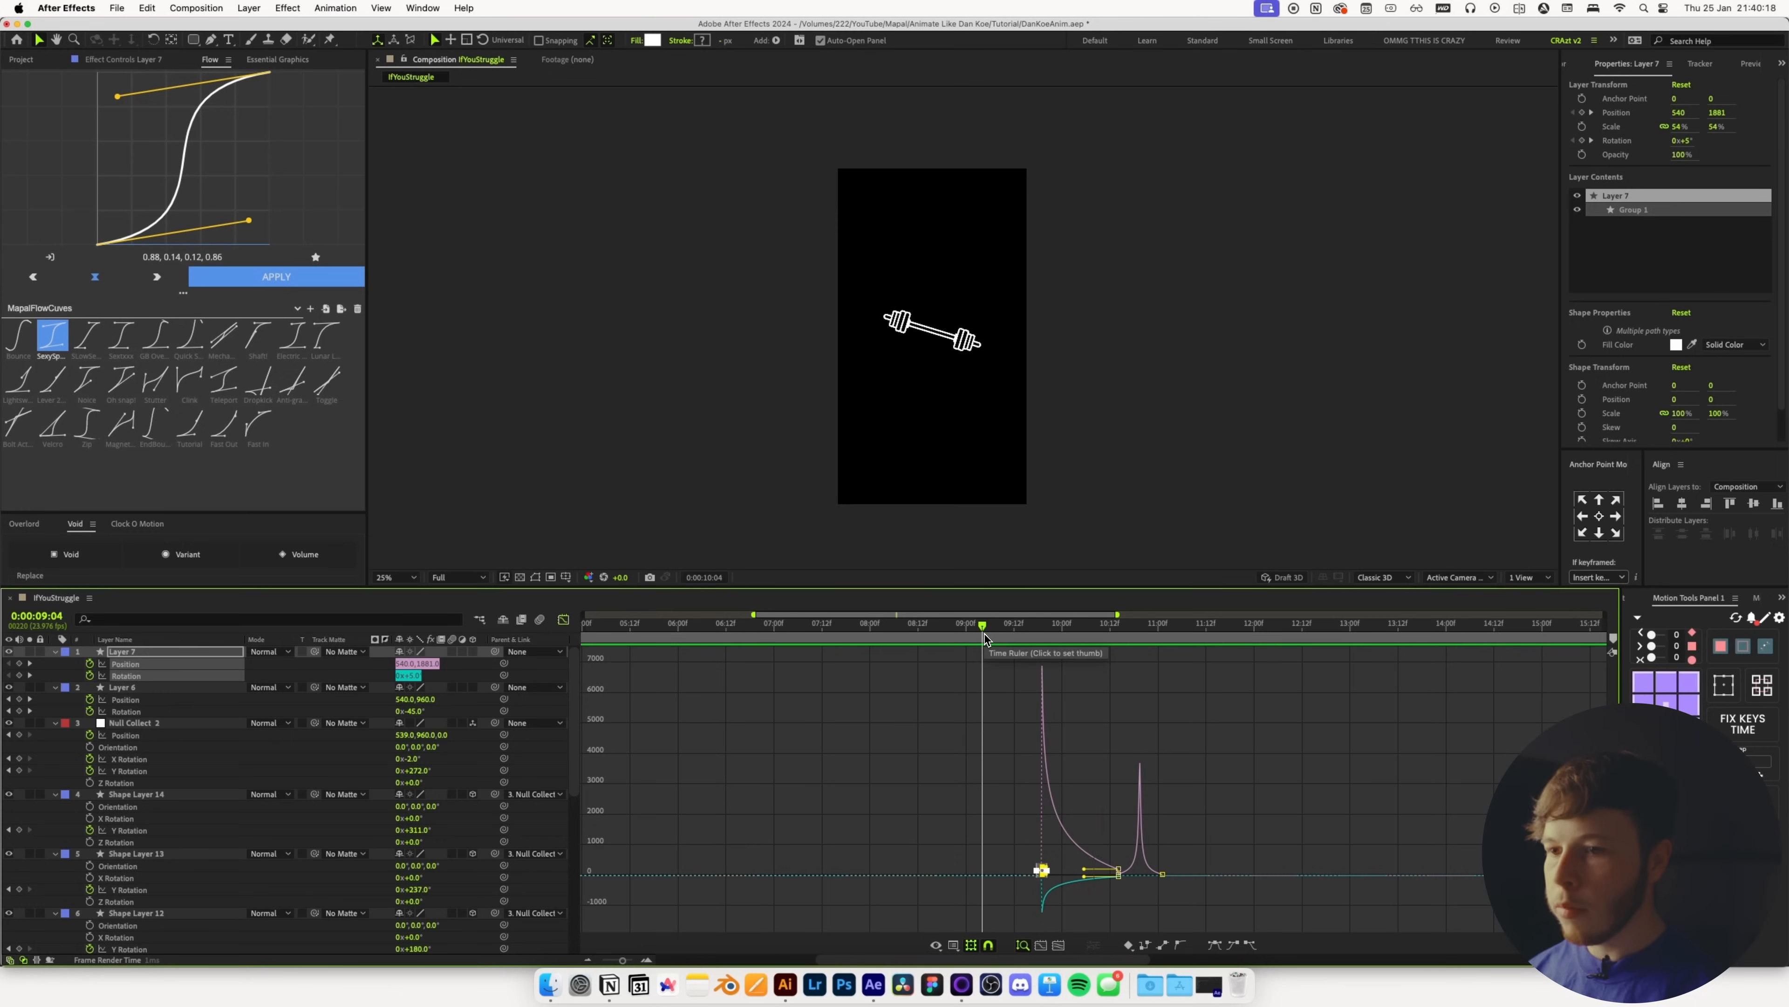
{"action": "key", "text": "shift+F3"}
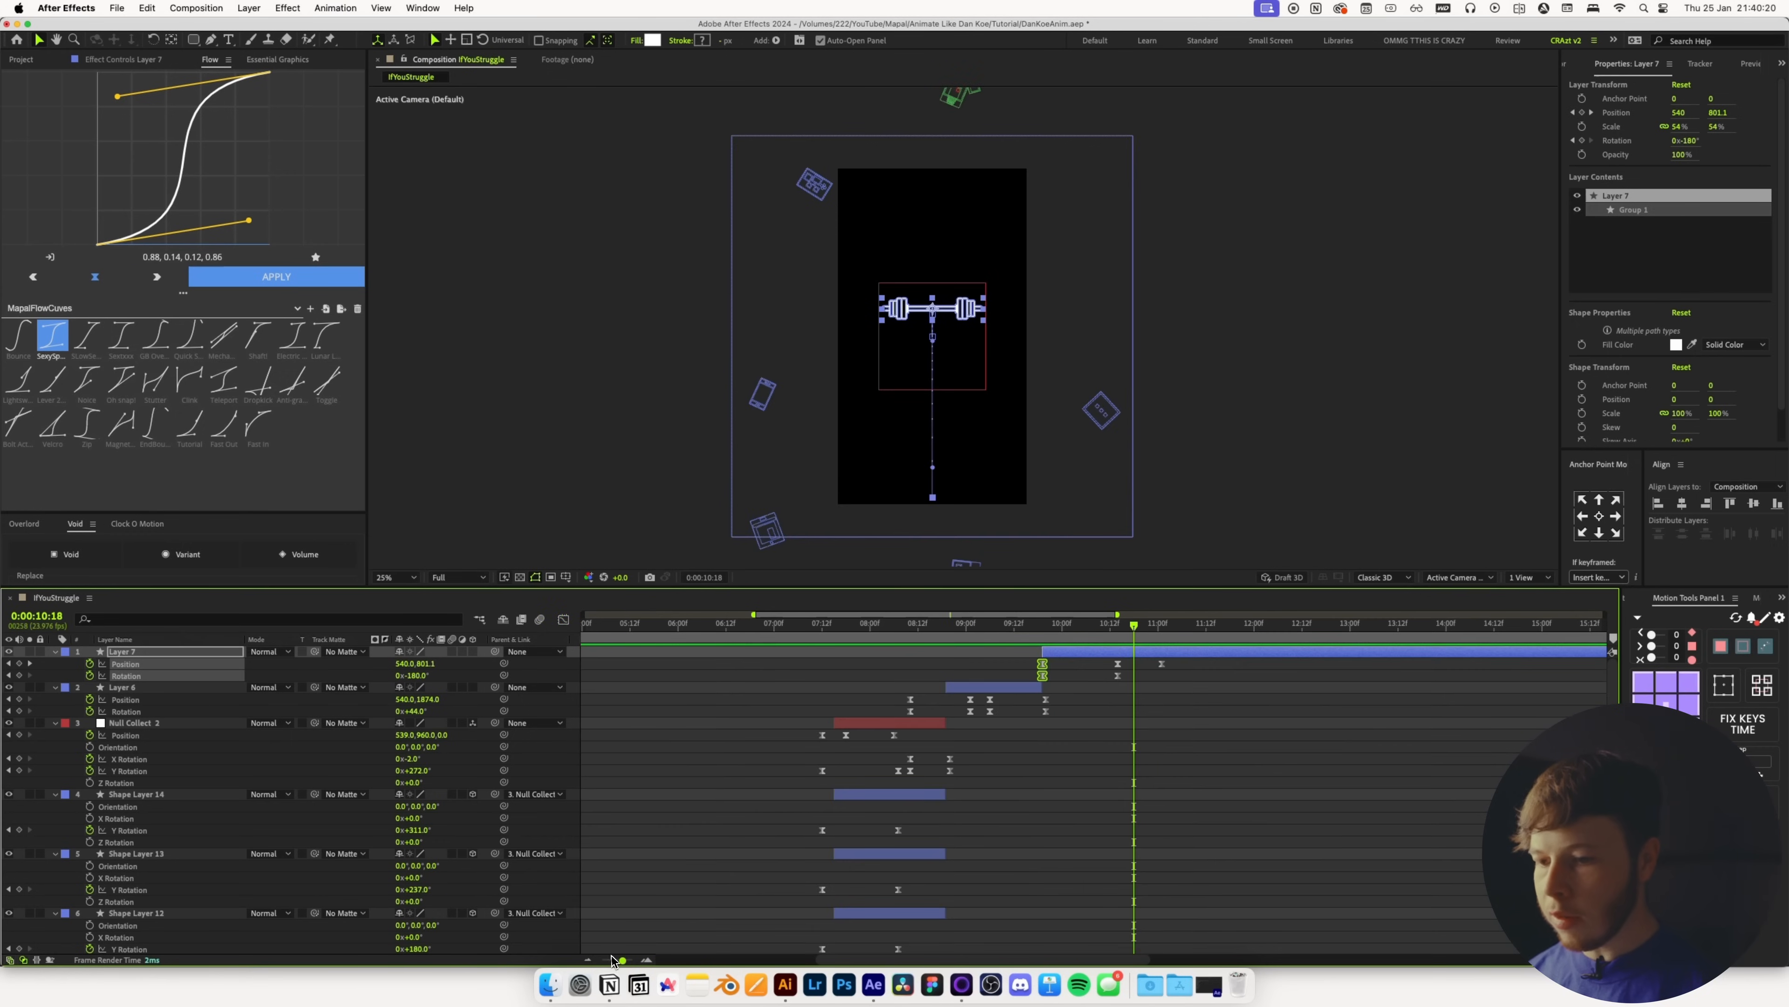
Soften the barbell's Position speed curve between 0:00:10:14 and 0:00:11:01 by shortening the ease handles of that segment
{"action": "left_click_drag", "start_coordinate": [615, 960], "coordinate": [598, 959]}
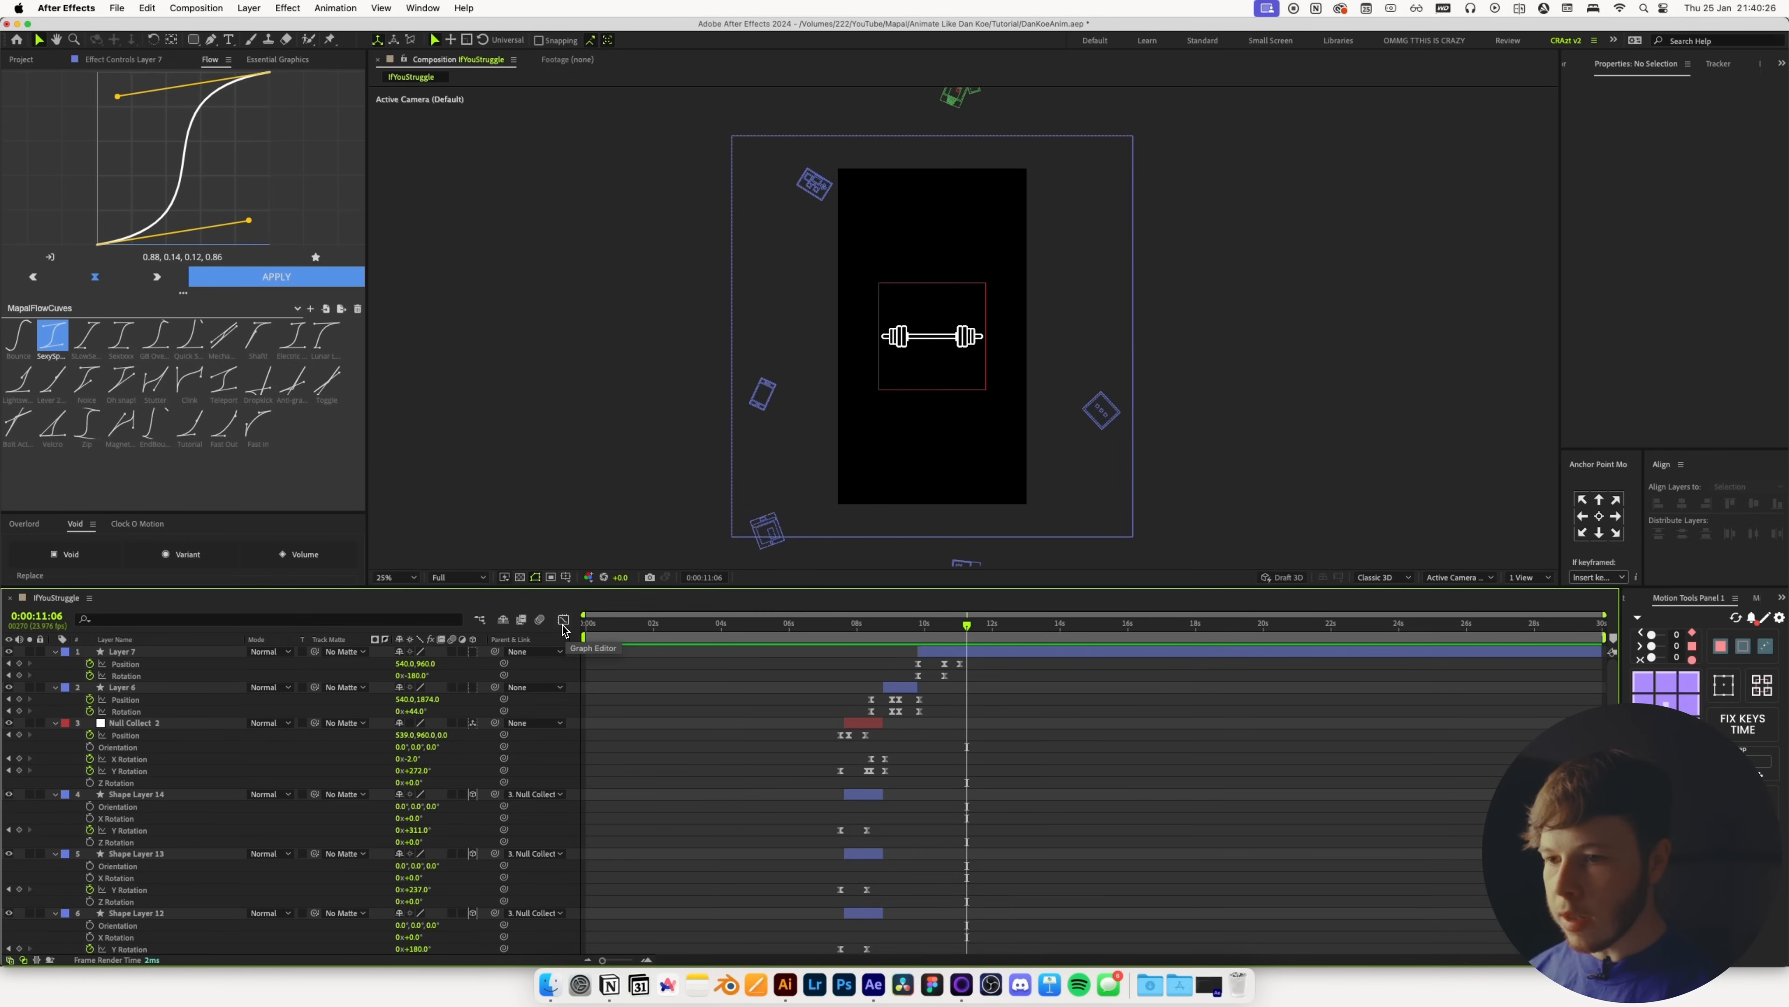
{"action": "left_click", "coordinate": [564, 620]}
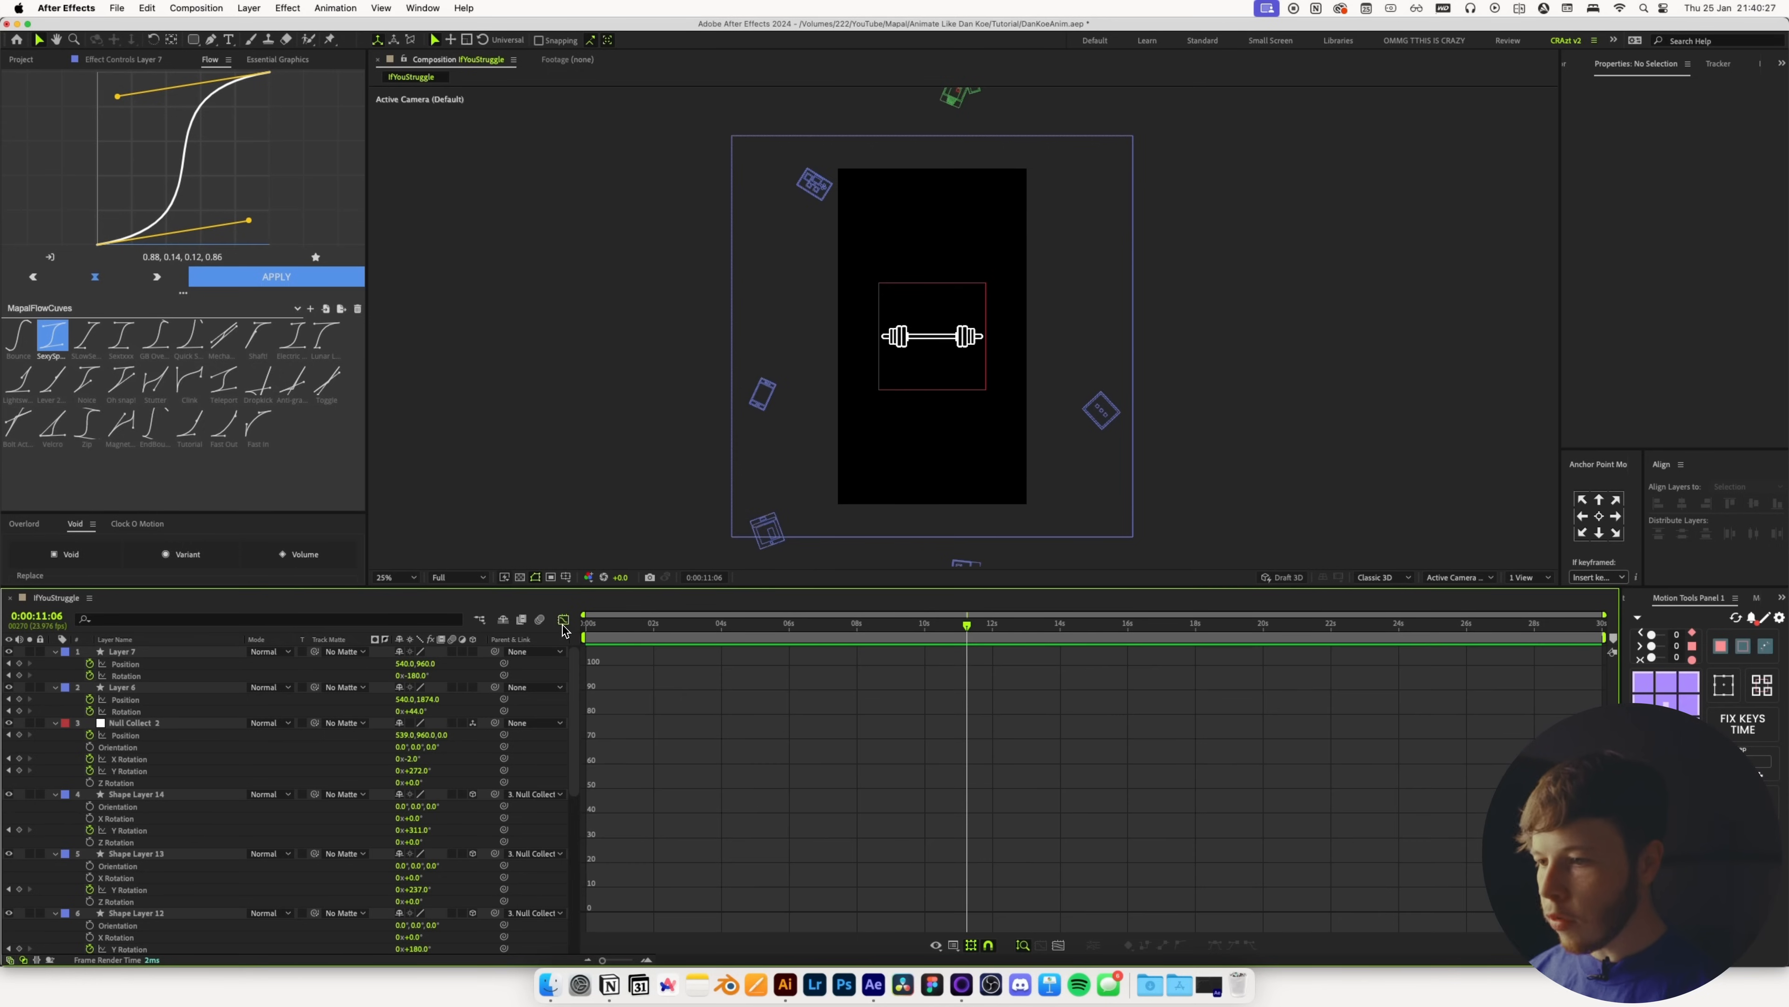
{"action": "left_click", "coordinate": [146, 664]}
{"action": "left_click", "coordinate": [144, 675], "text": "shift"}
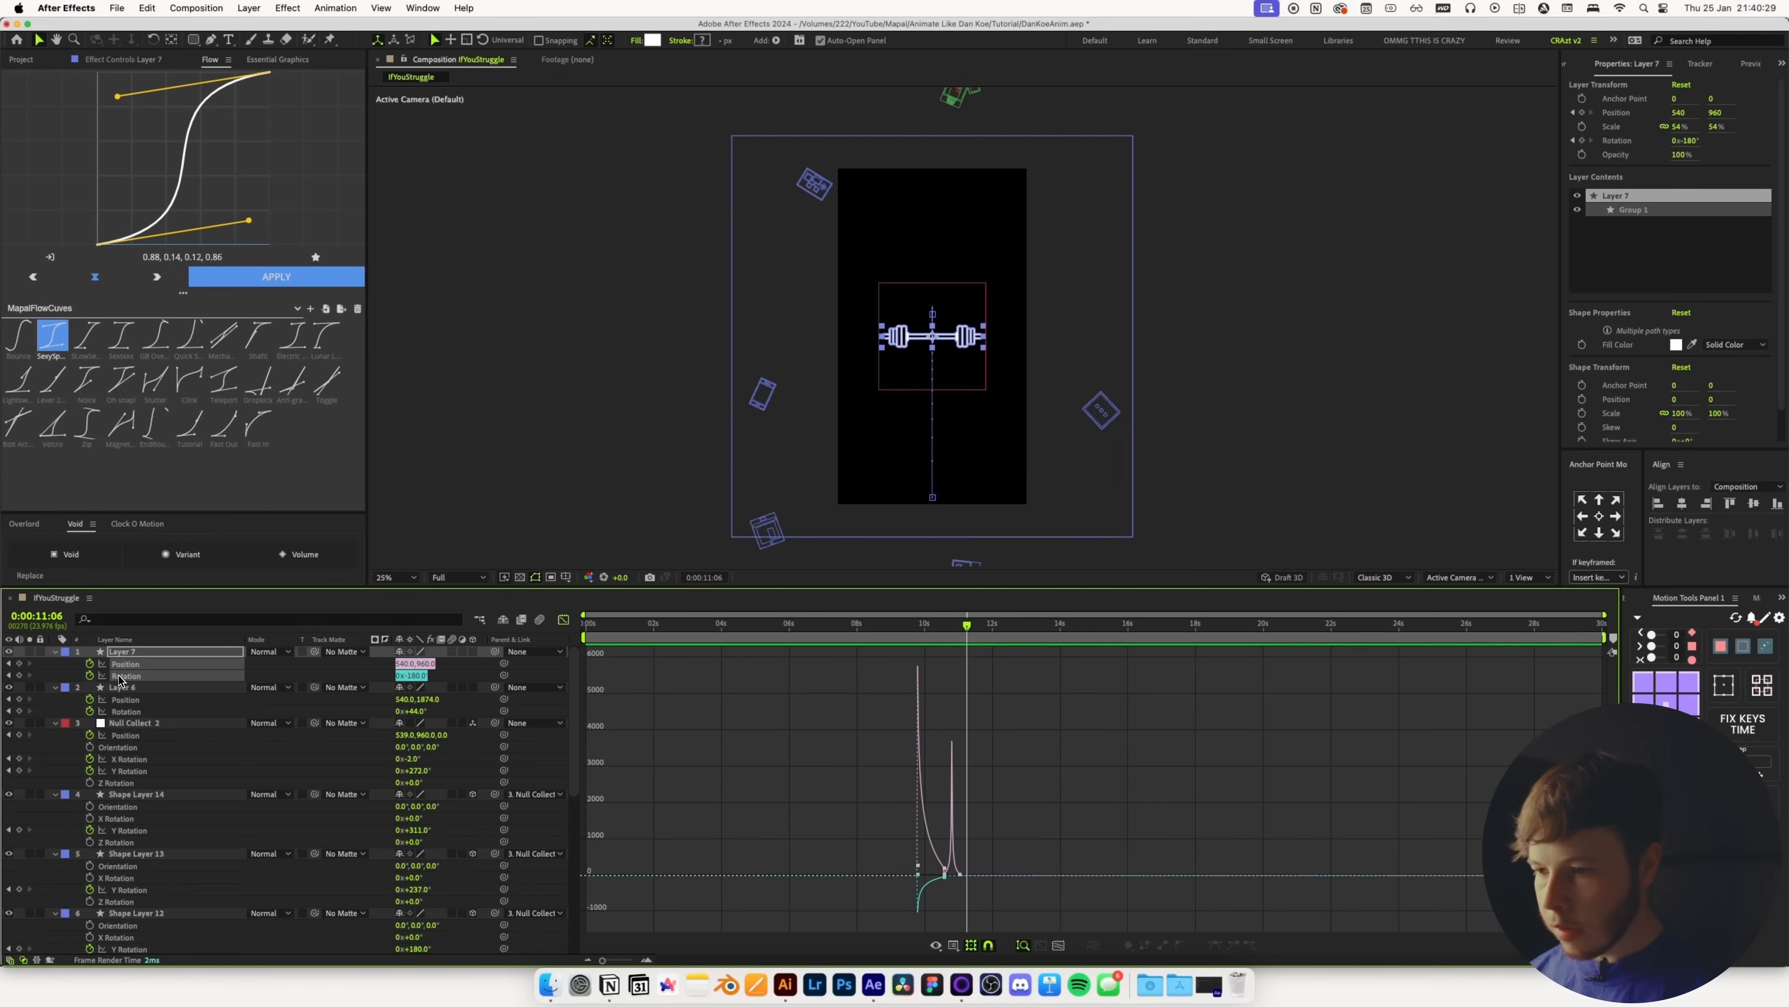
{"action": "left_click_drag", "start_coordinate": [602, 960], "coordinate": [624, 960]}
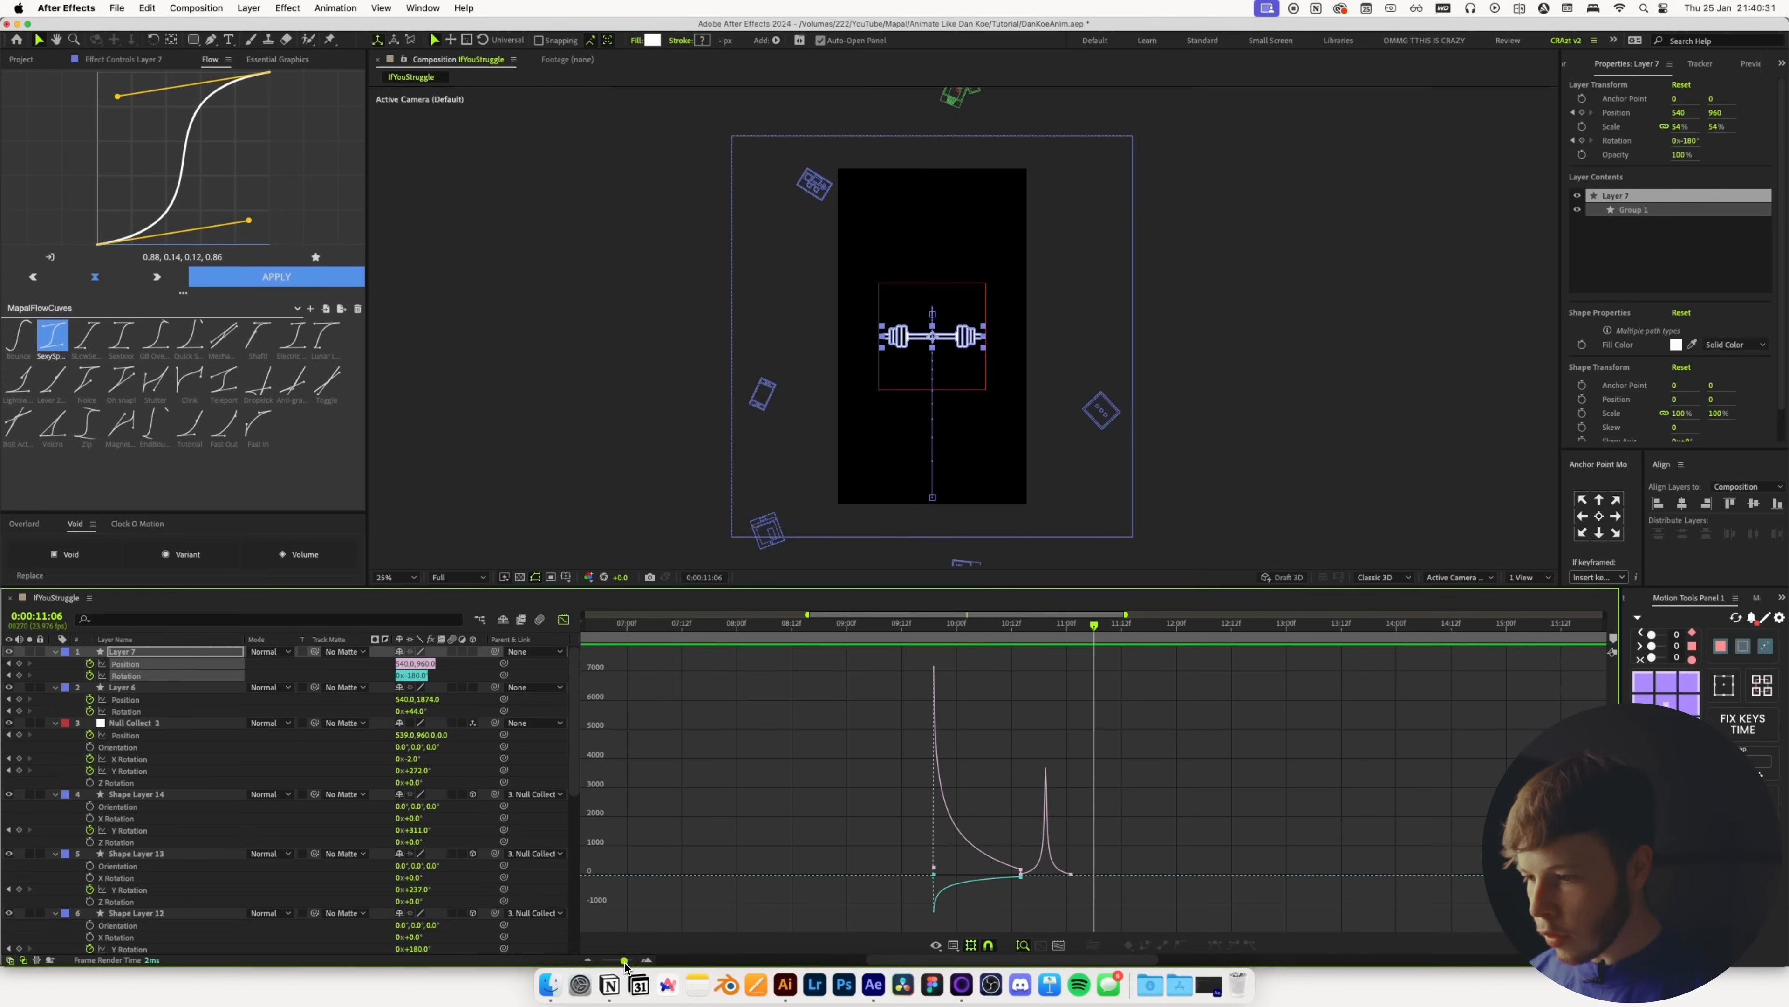
{"action": "left_click_drag", "start_coordinate": [1022, 876], "coordinate": [1023, 880]}
{"action": "key", "text": "super+z"}
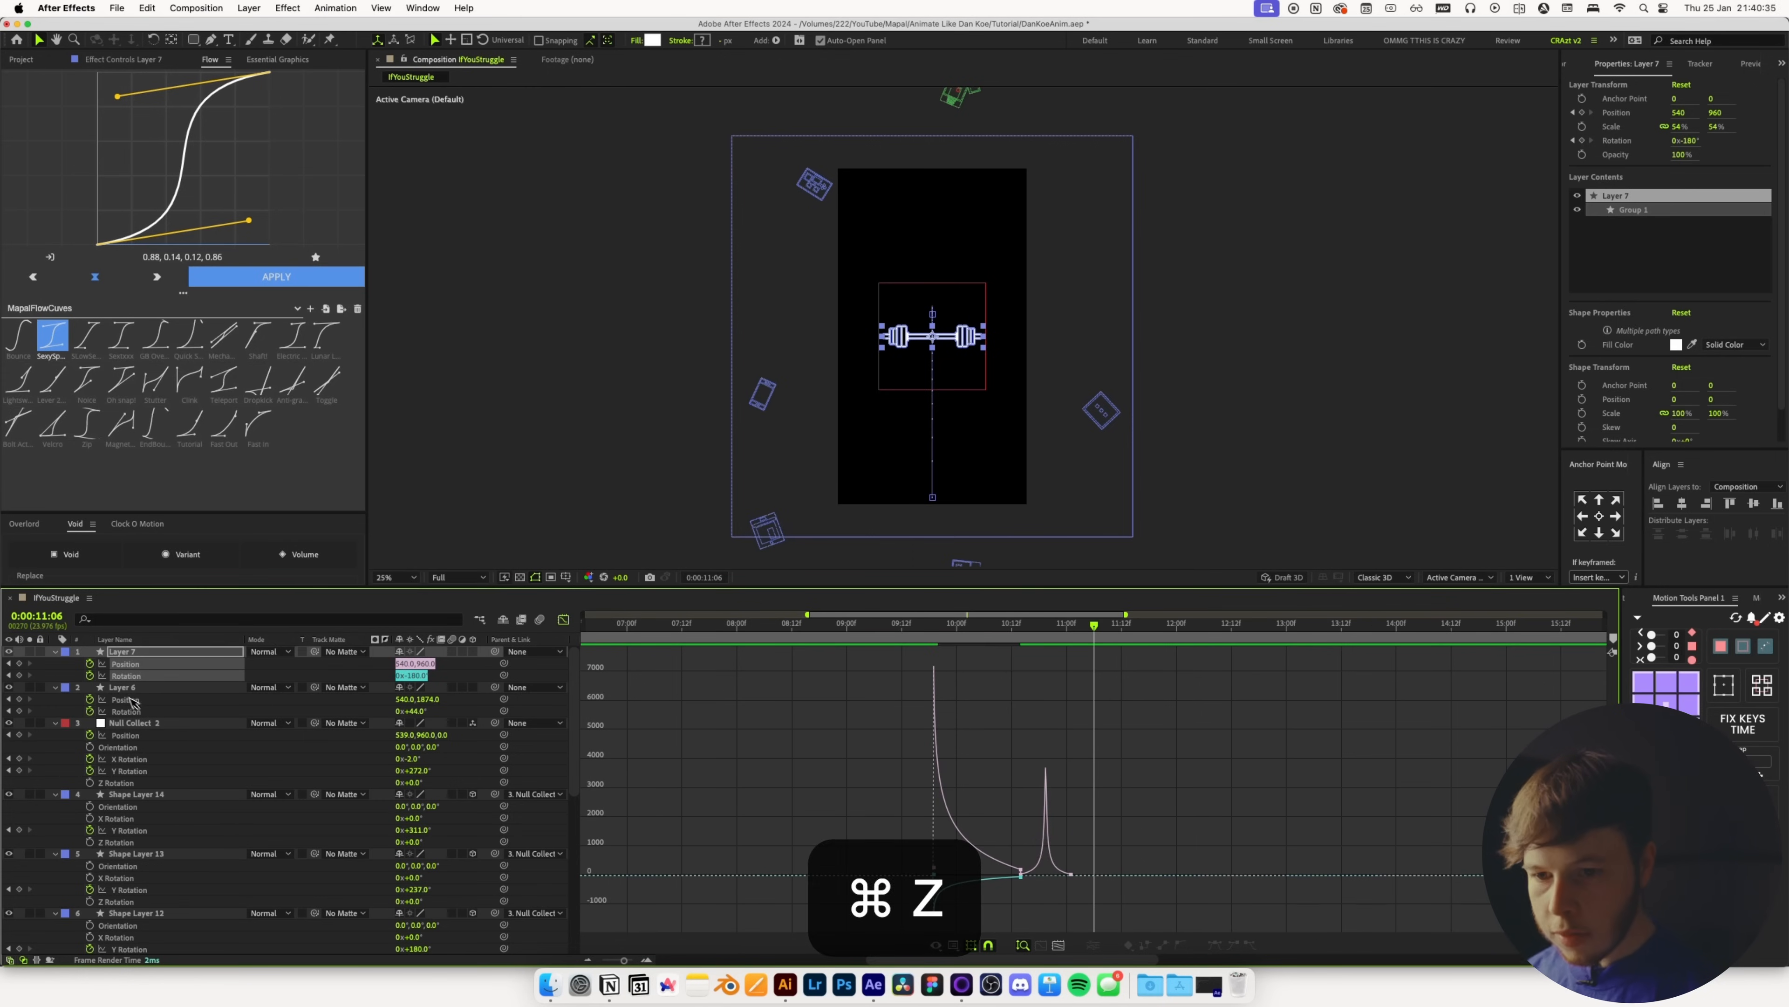
{"action": "left_click", "coordinate": [125, 665]}
{"action": "left_click", "coordinate": [1020, 907]}
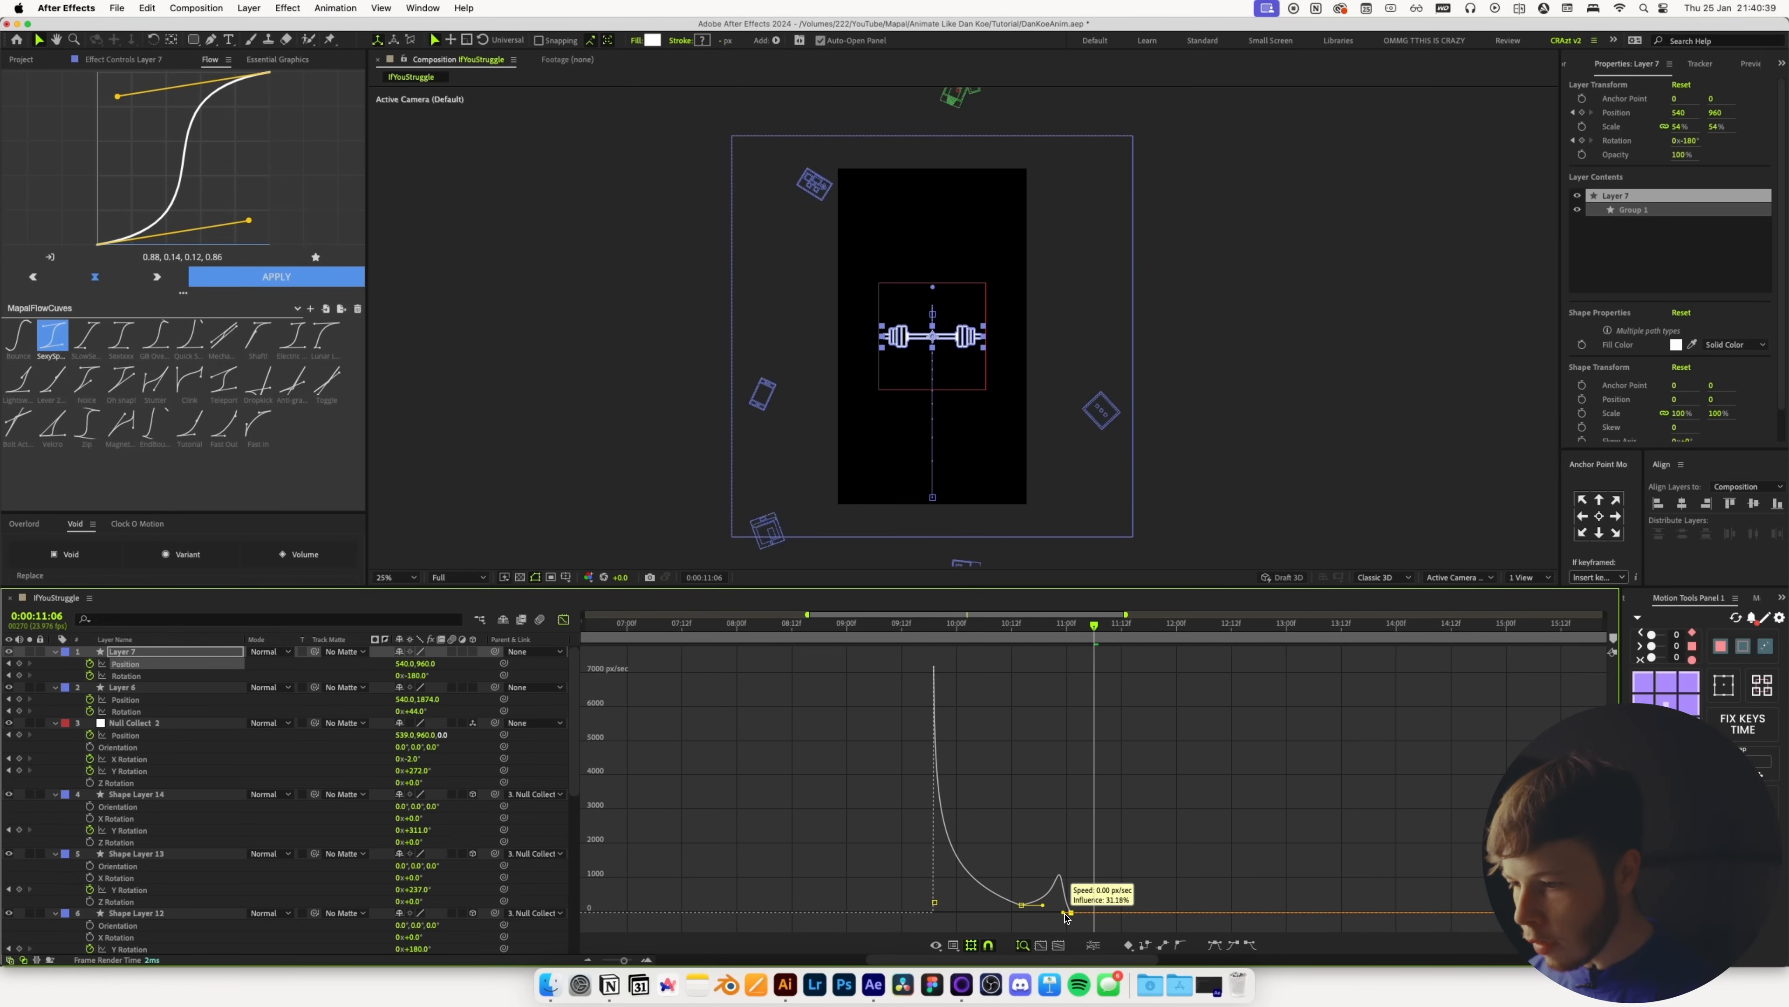
{"action": "left_click_drag", "start_coordinate": [1042, 905], "coordinate": [1040, 905]}
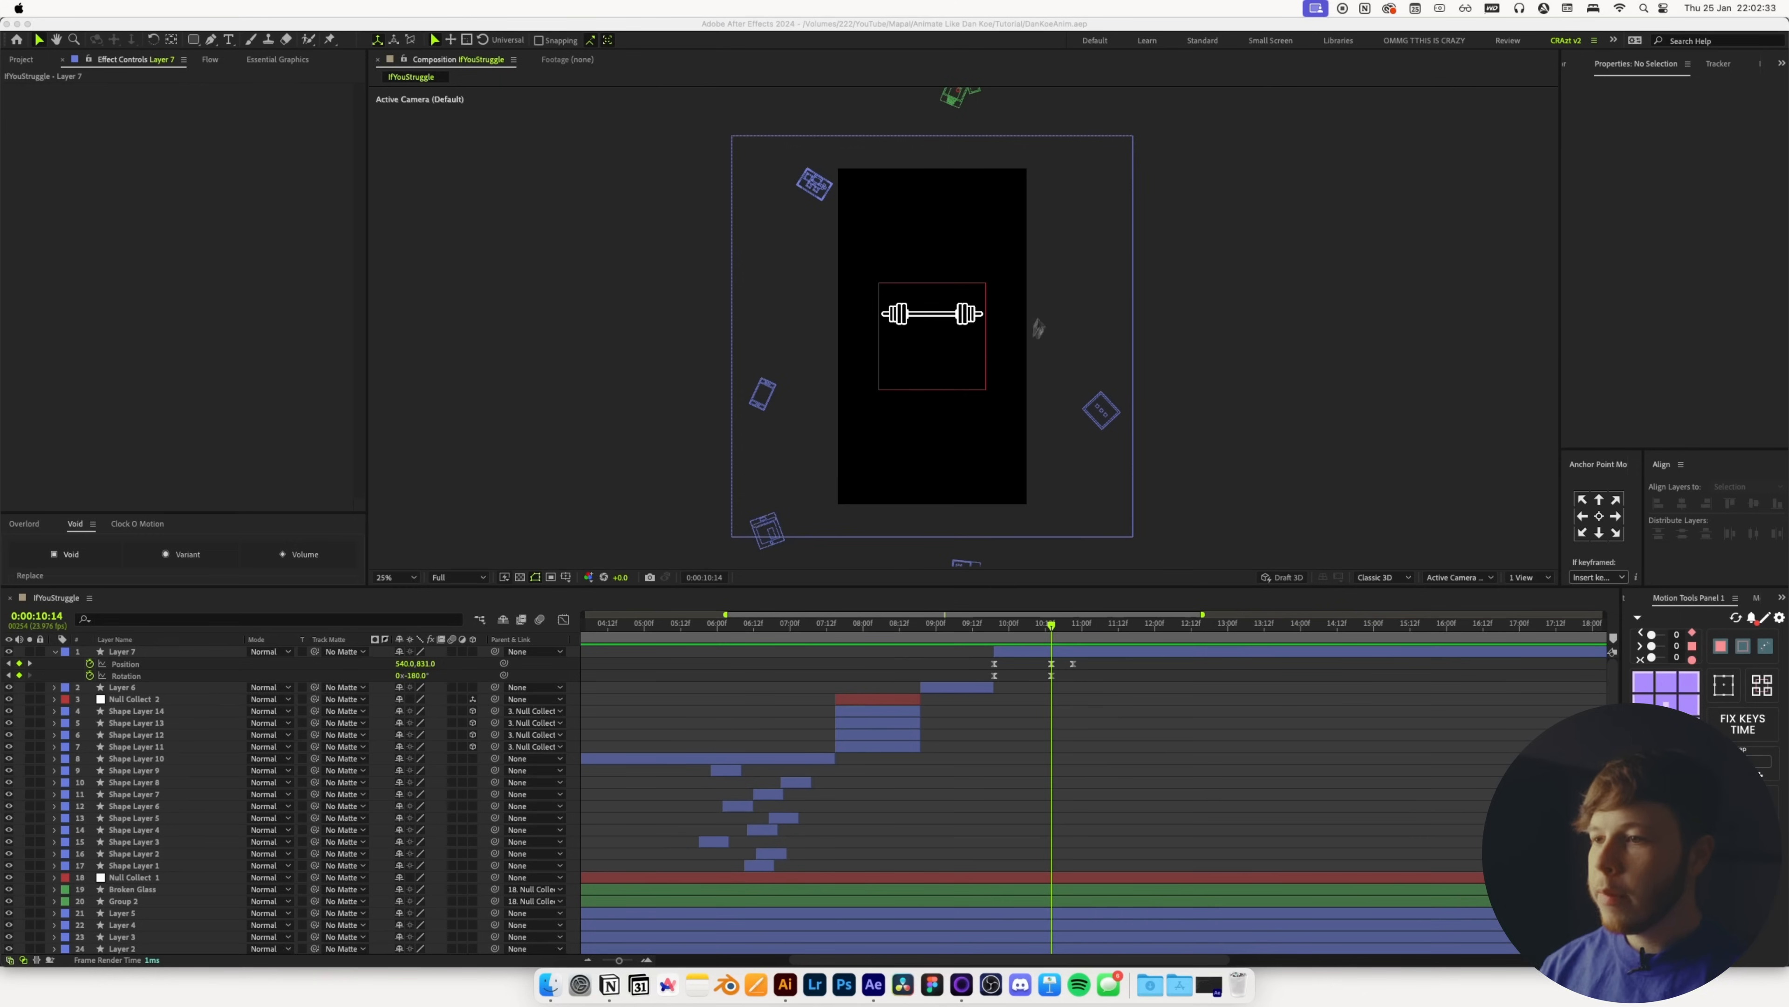
Remove the barbell's overshoot so its Position animation ends on a 540, 960 keyframe at 0:00:10:14
{"action": "left_click", "coordinate": [999, 642]}
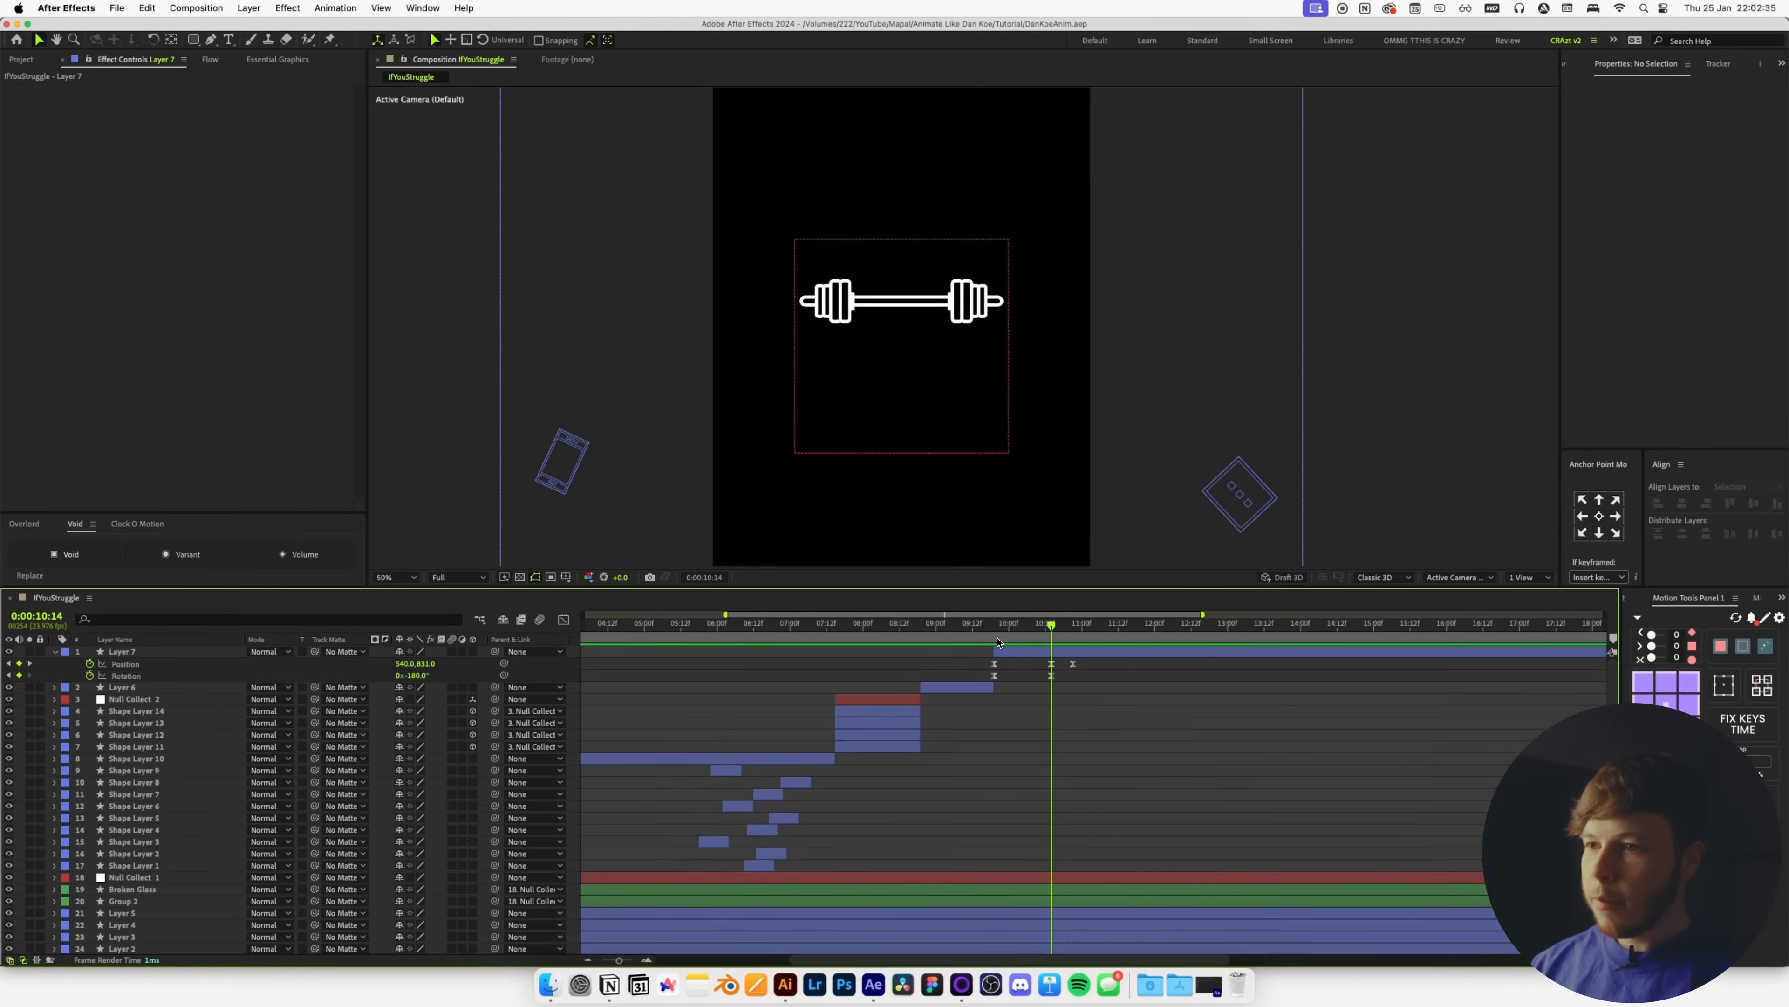
{"action": "left_click_drag", "start_coordinate": [1010, 625], "coordinate": [1051, 640]}
{"action": "left_click", "coordinate": [1034, 624]}
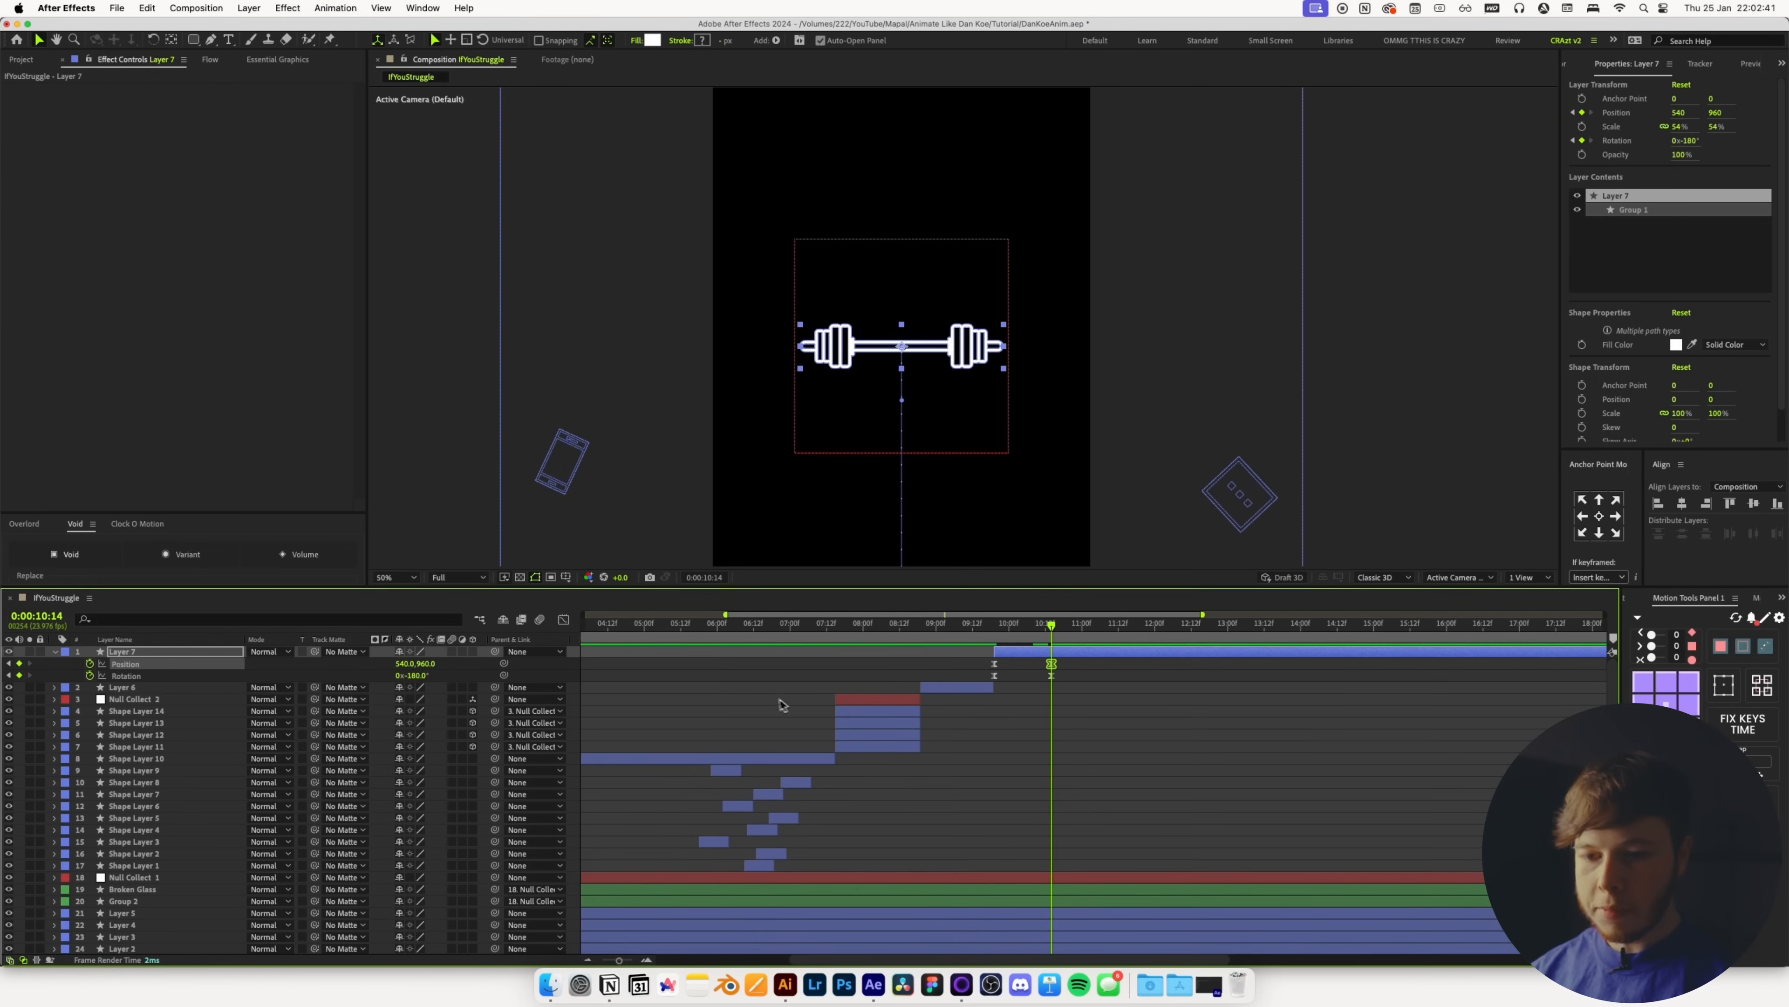
Copy the Position expression from the Main Ball layer onto the barbell layer and check the barbell's bounce
{"action": "scroll", "coordinate": [781, 705], "scroll_direction": "down", "scroll_amount": 3}
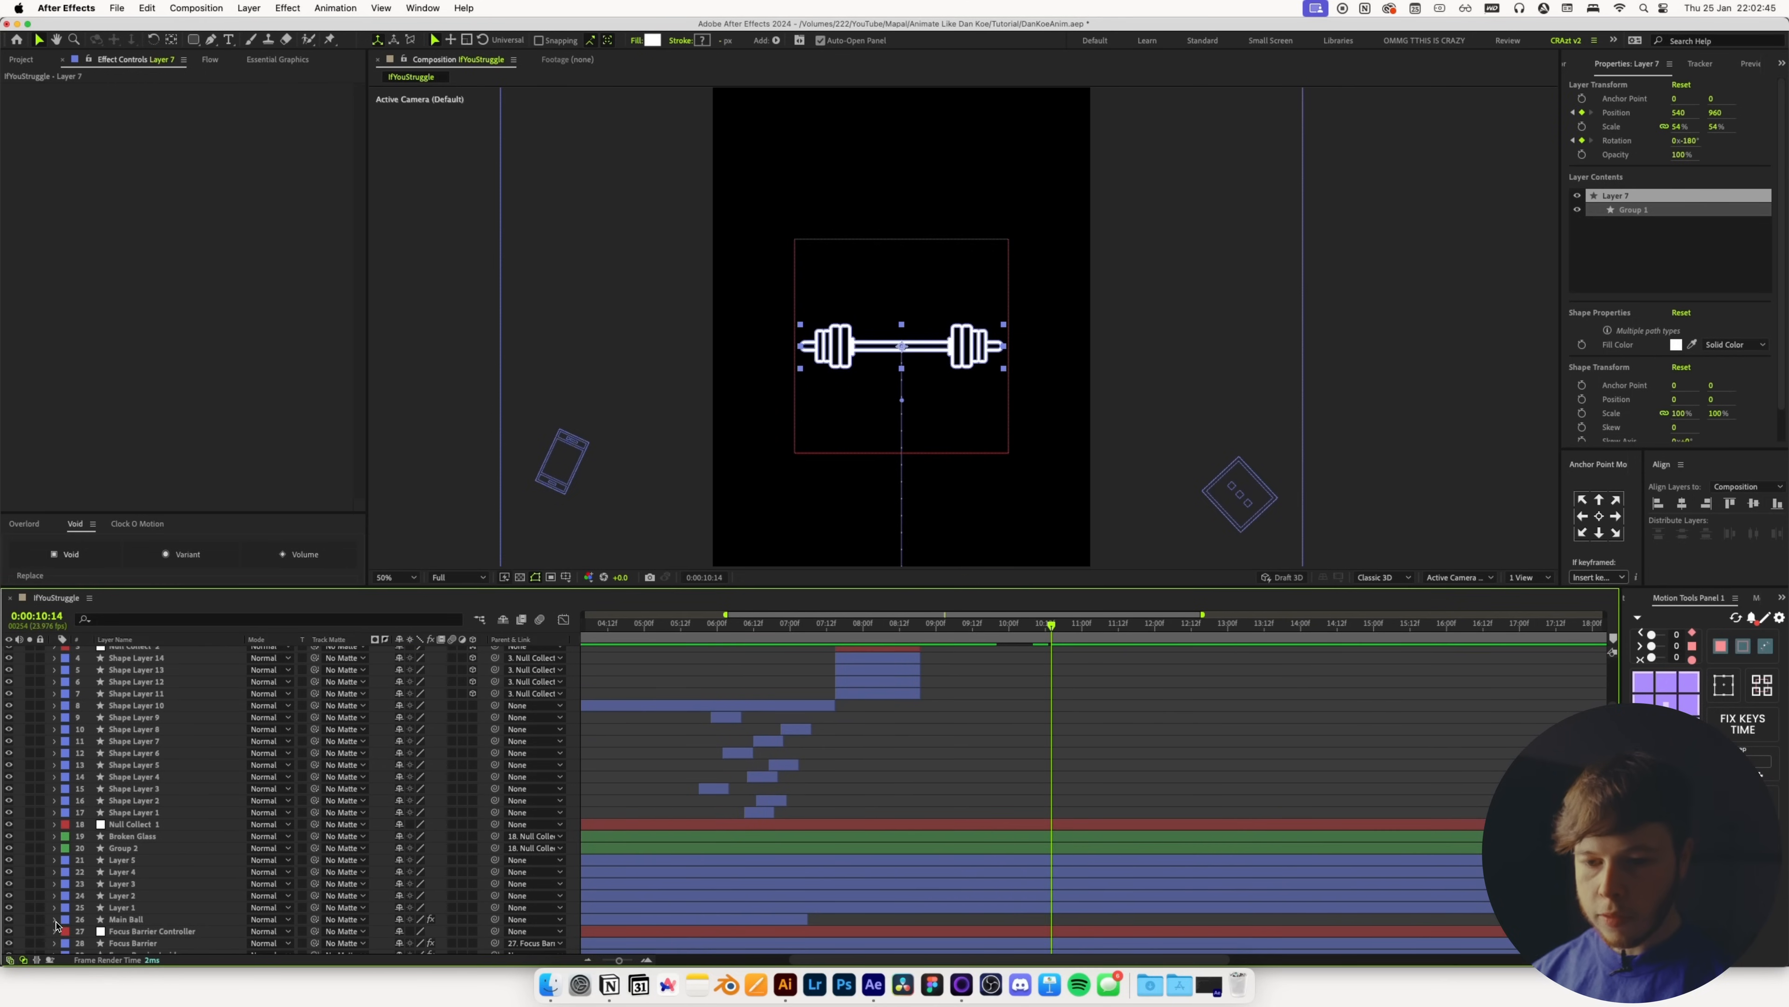
{"action": "left_click", "coordinate": [132, 919]}
{"action": "key", "text": "p"}
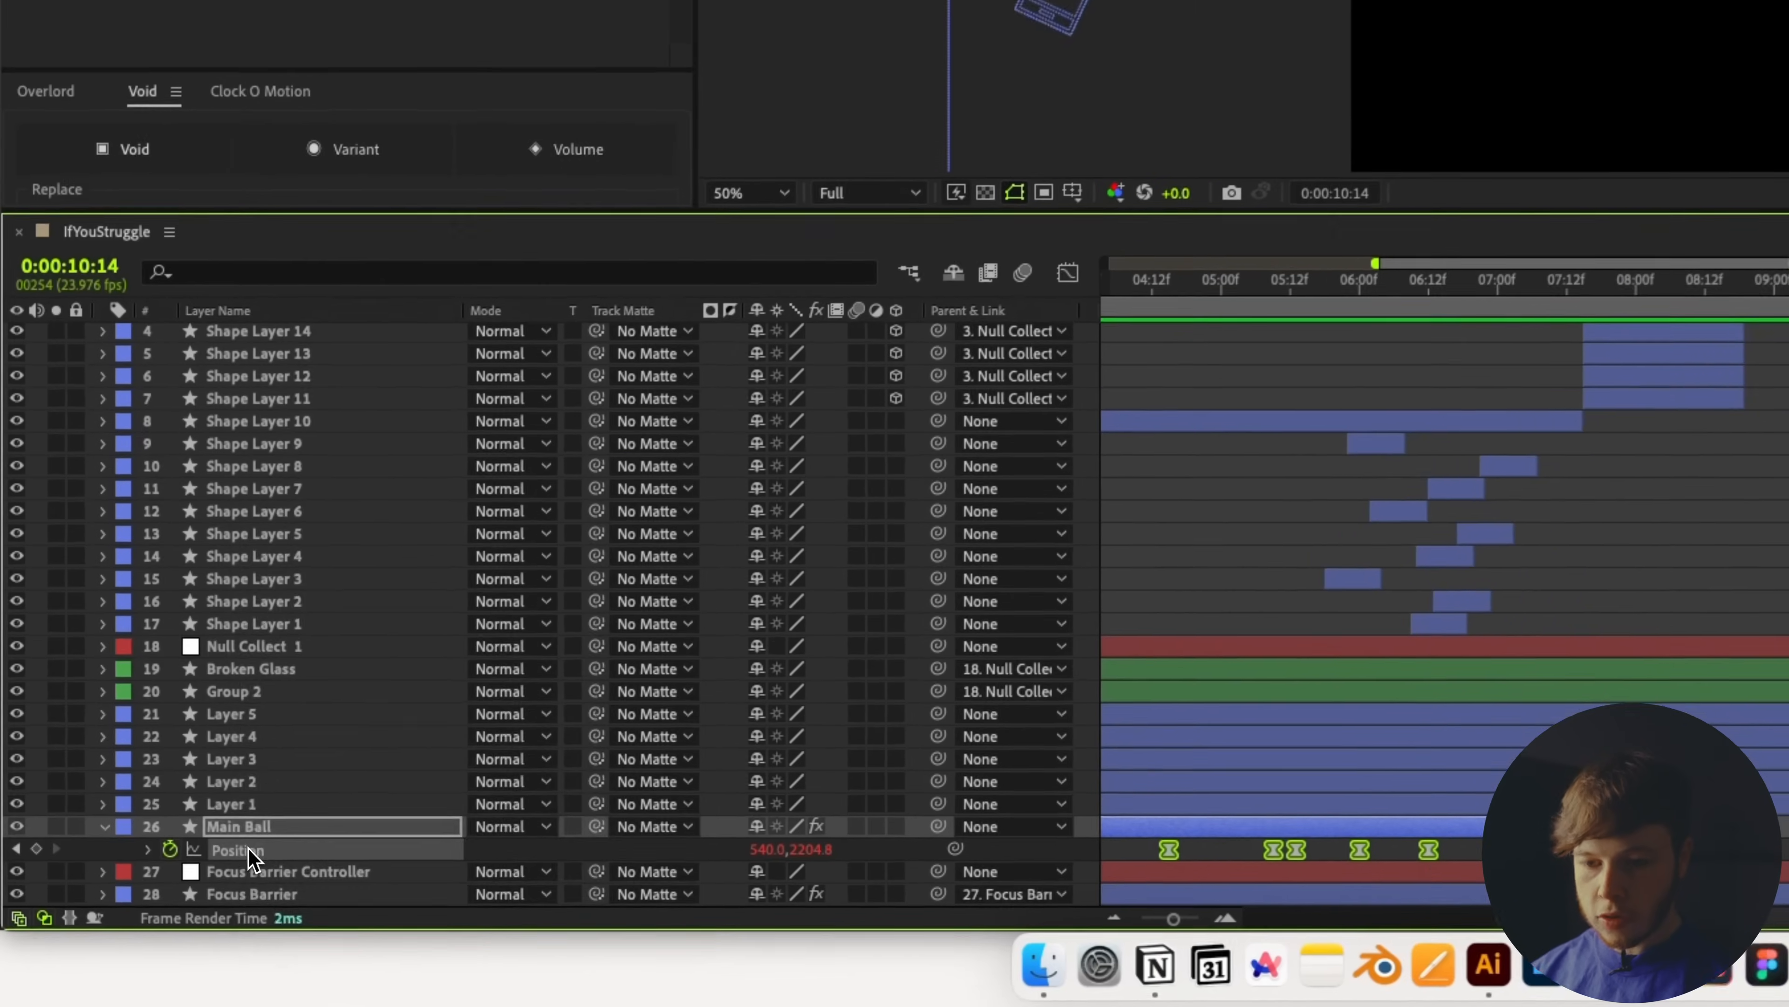
{"action": "right_click", "coordinate": [248, 848]}
{"action": "left_click", "coordinate": [337, 809]}
{"action": "scroll", "coordinate": [316, 705], "scroll_direction": "up", "scroll_amount": 3}
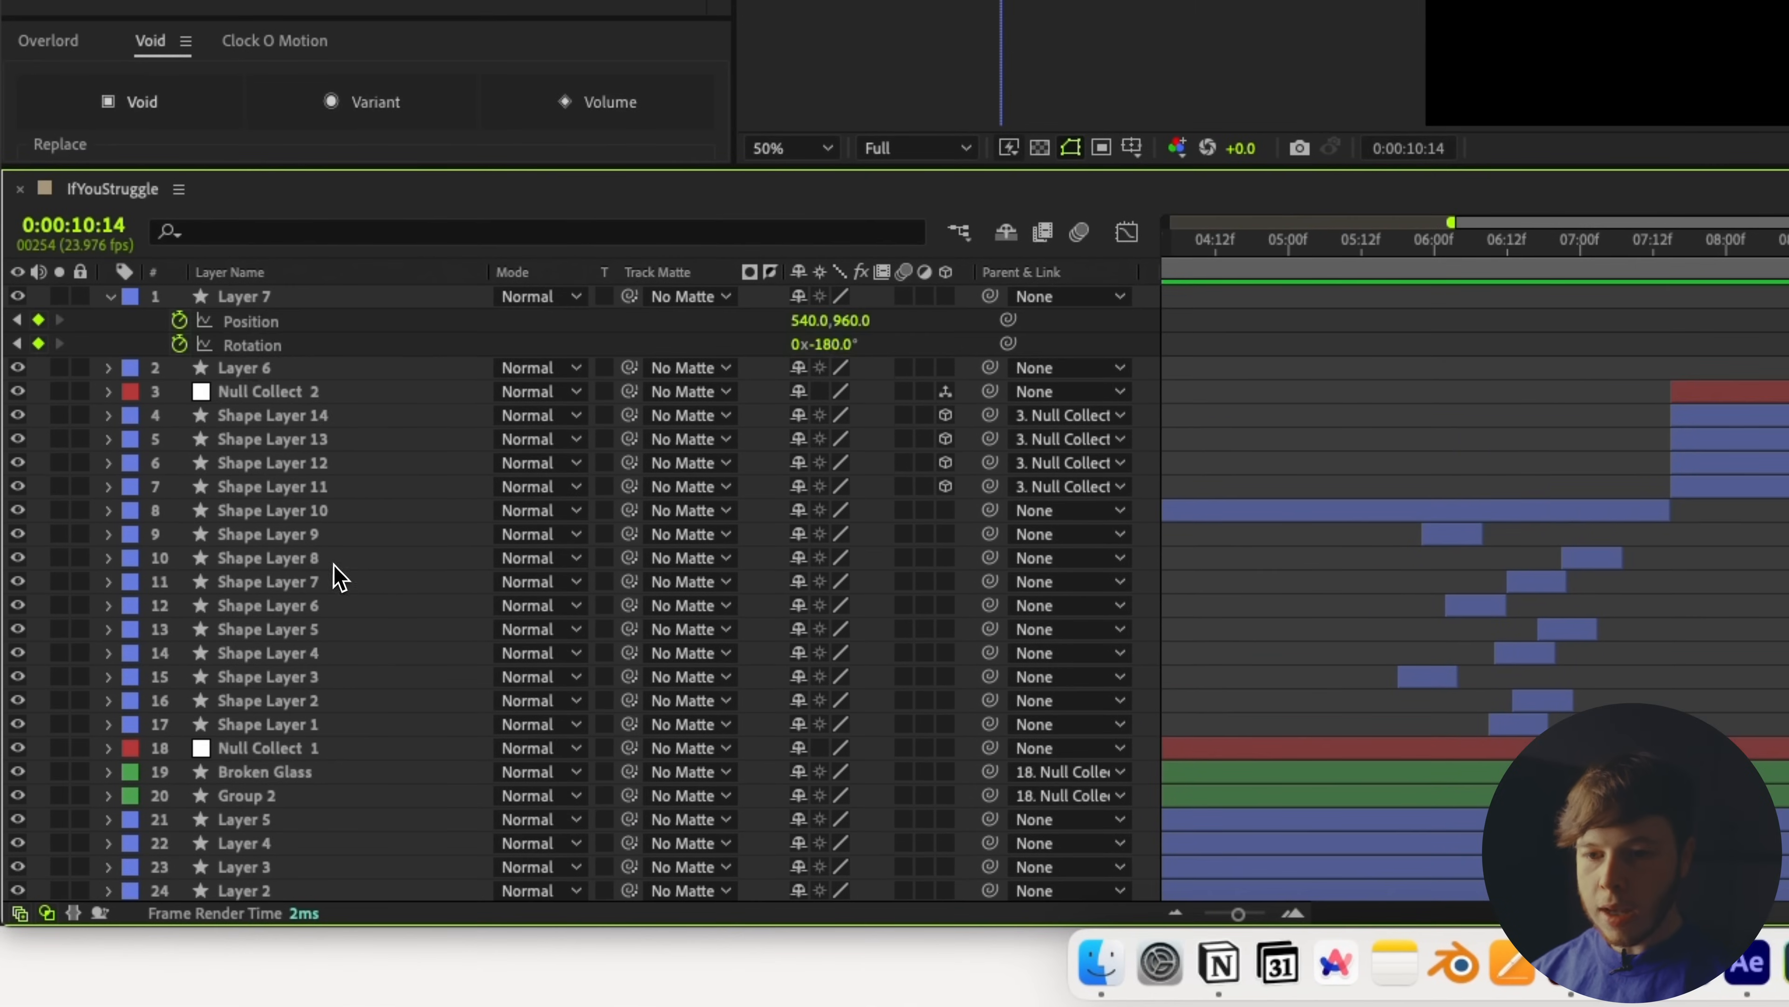
{"action": "left_click", "coordinate": [243, 296]}
{"action": "key", "text": "cmd+v"}
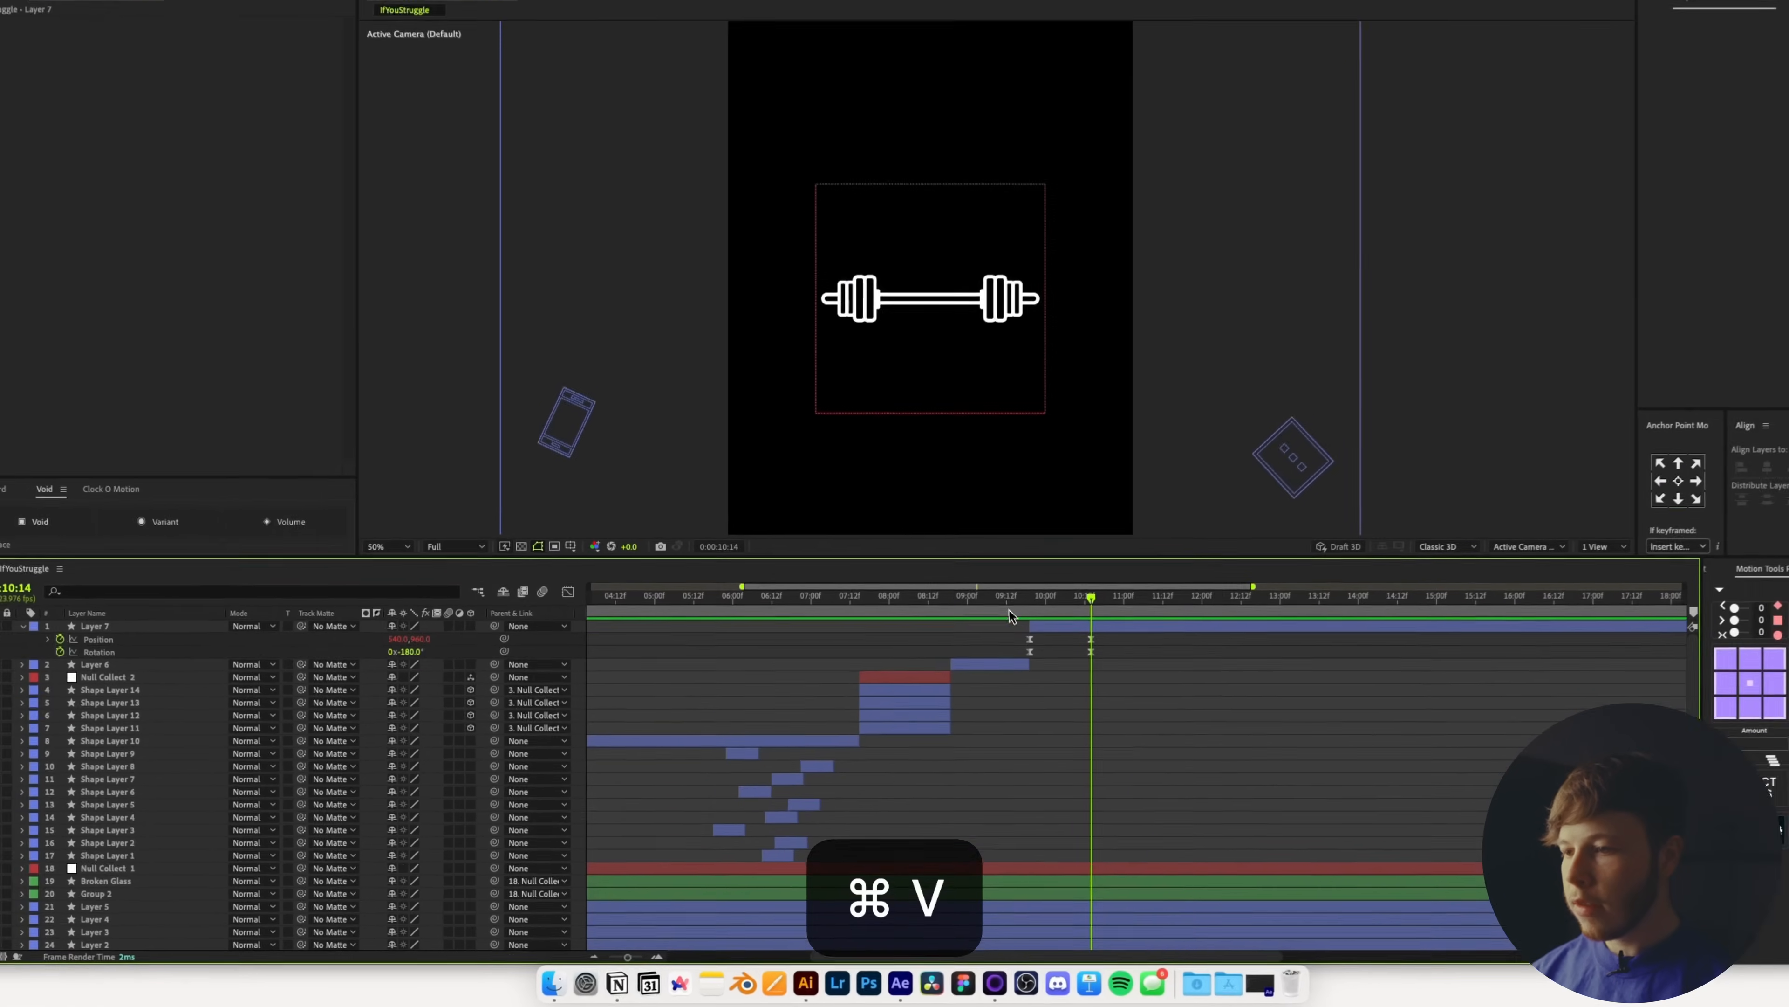
{"action": "mouse_move", "coordinate": [868, 622]}
{"action": "left_mouse_down"}
{"action": "mouse_move", "coordinate": [1005, 669]}
{"action": "mouse_move", "coordinate": [986, 659]}
{"action": "left_mouse_up"}
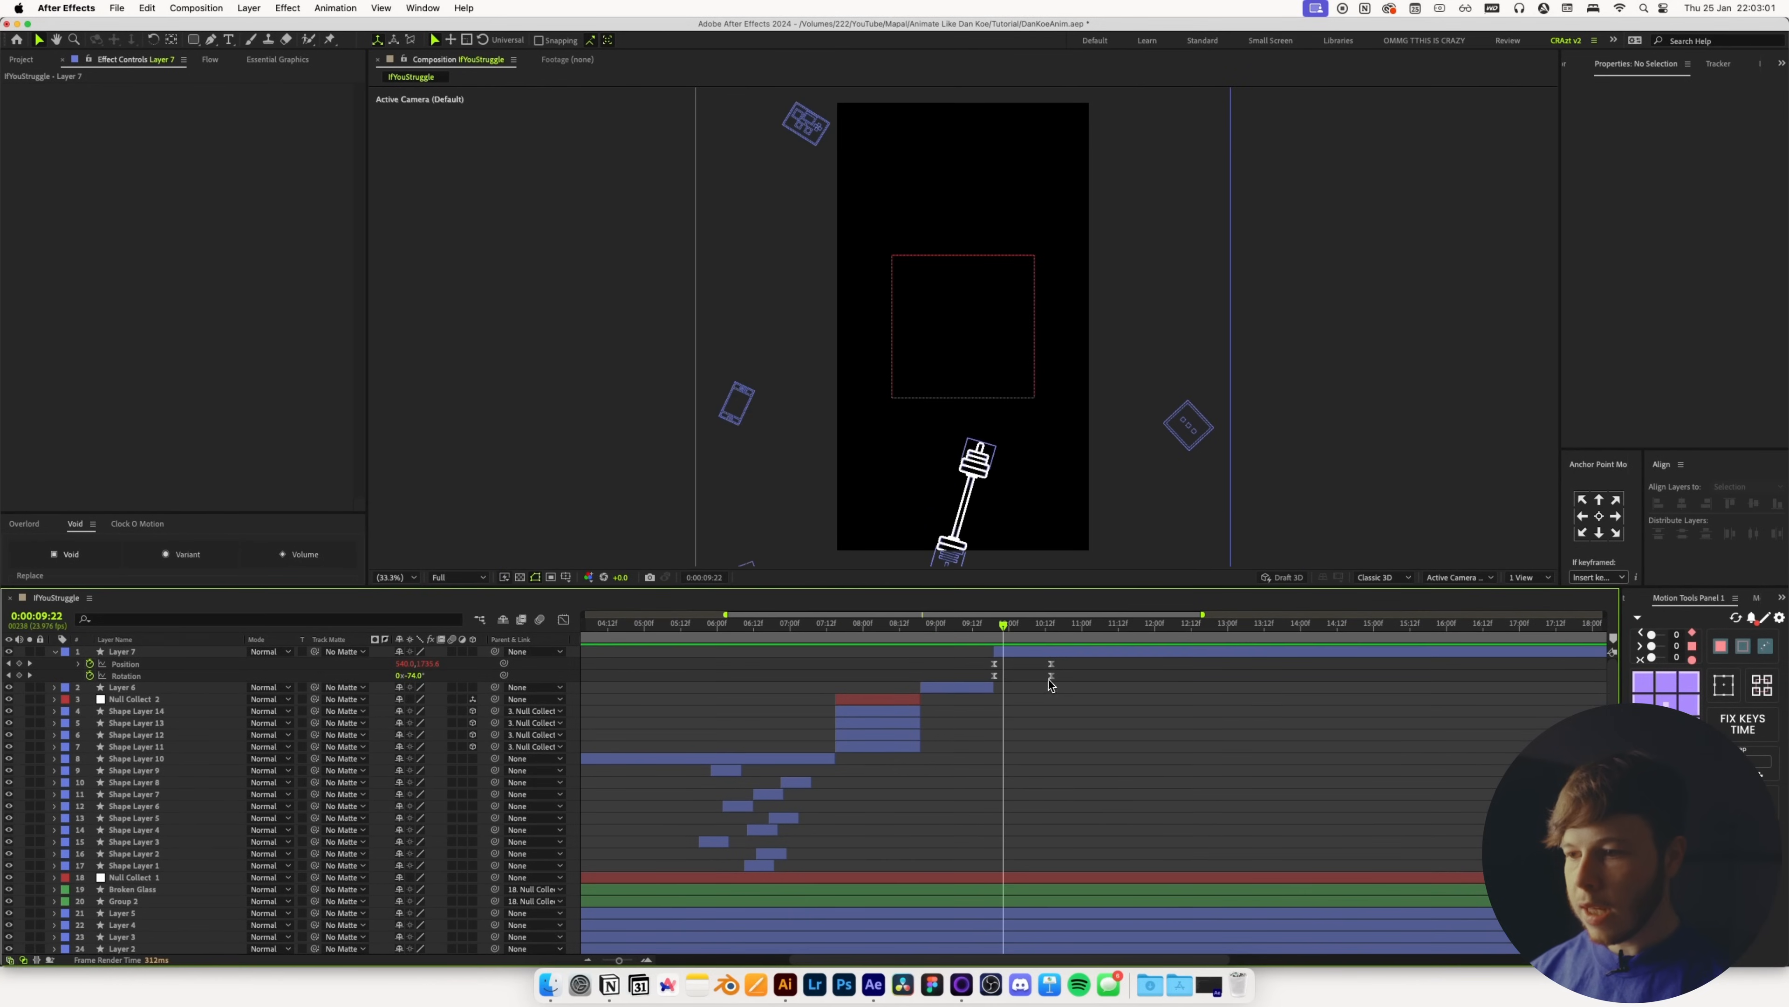
Reapply the 0.88, 0.14, 0.12, 0.86 Flow curve to all of the barbell's Position and Rotation keyframes
{"action": "left_click", "coordinate": [564, 619]}
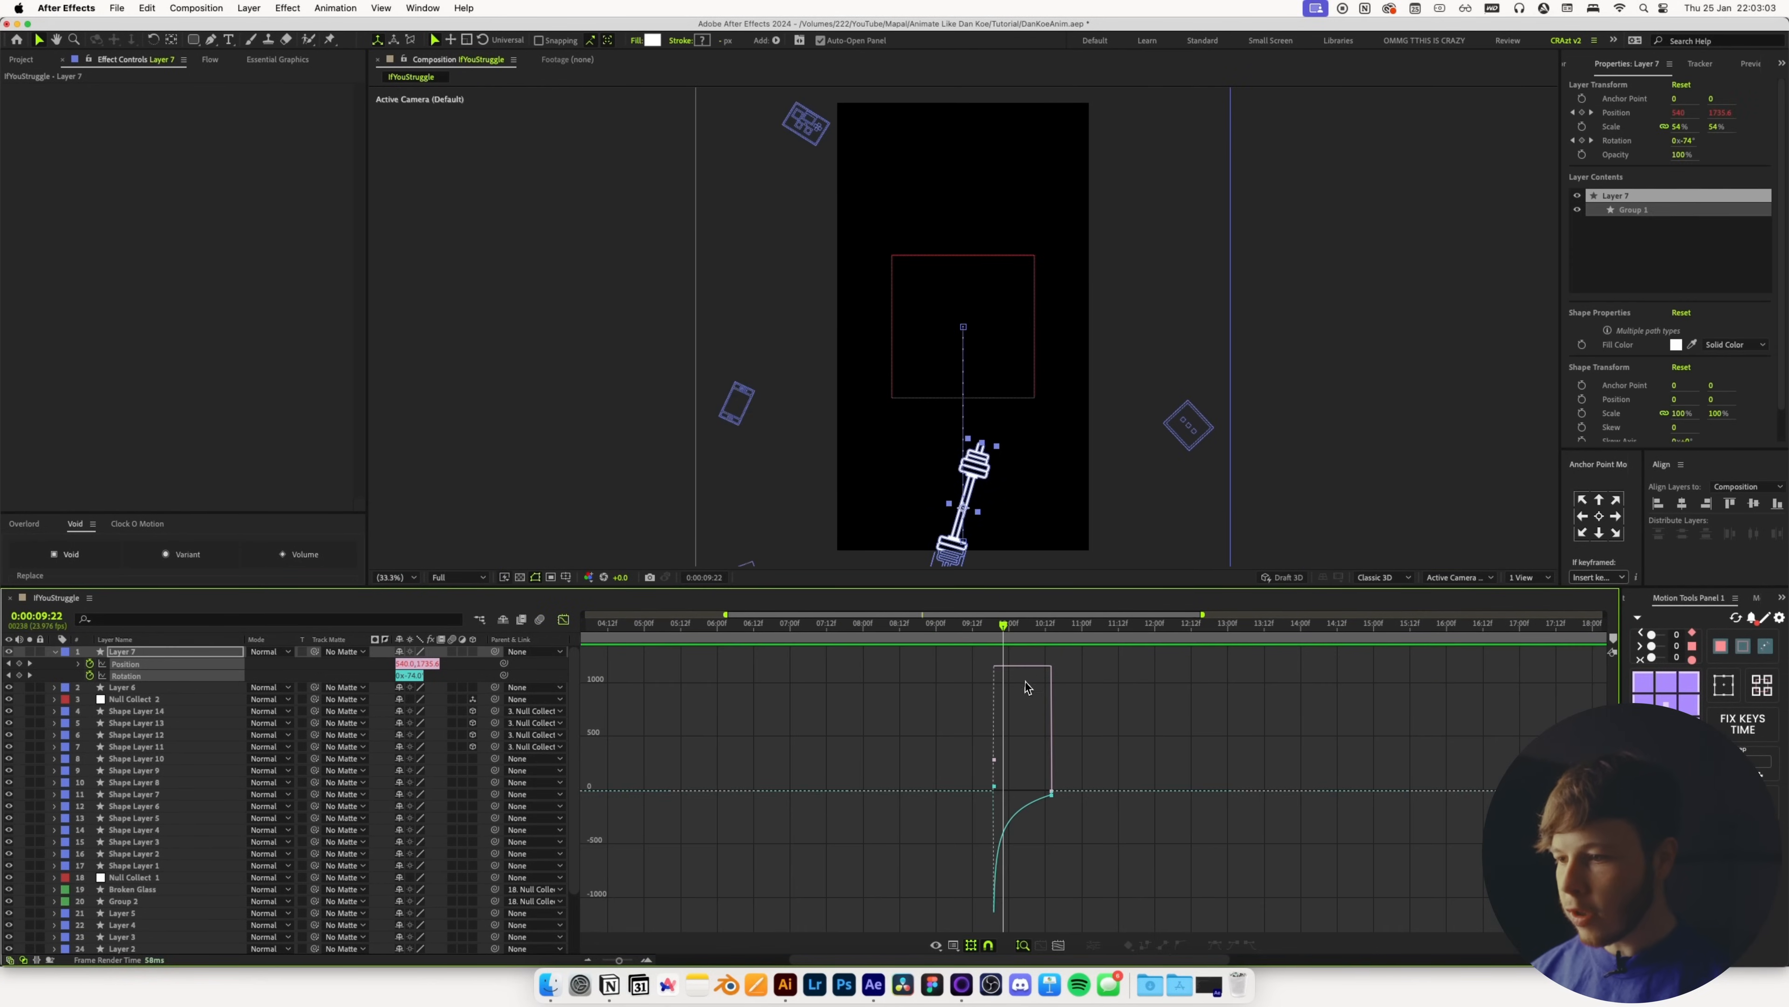
{"action": "key", "text": "shift+F3"}
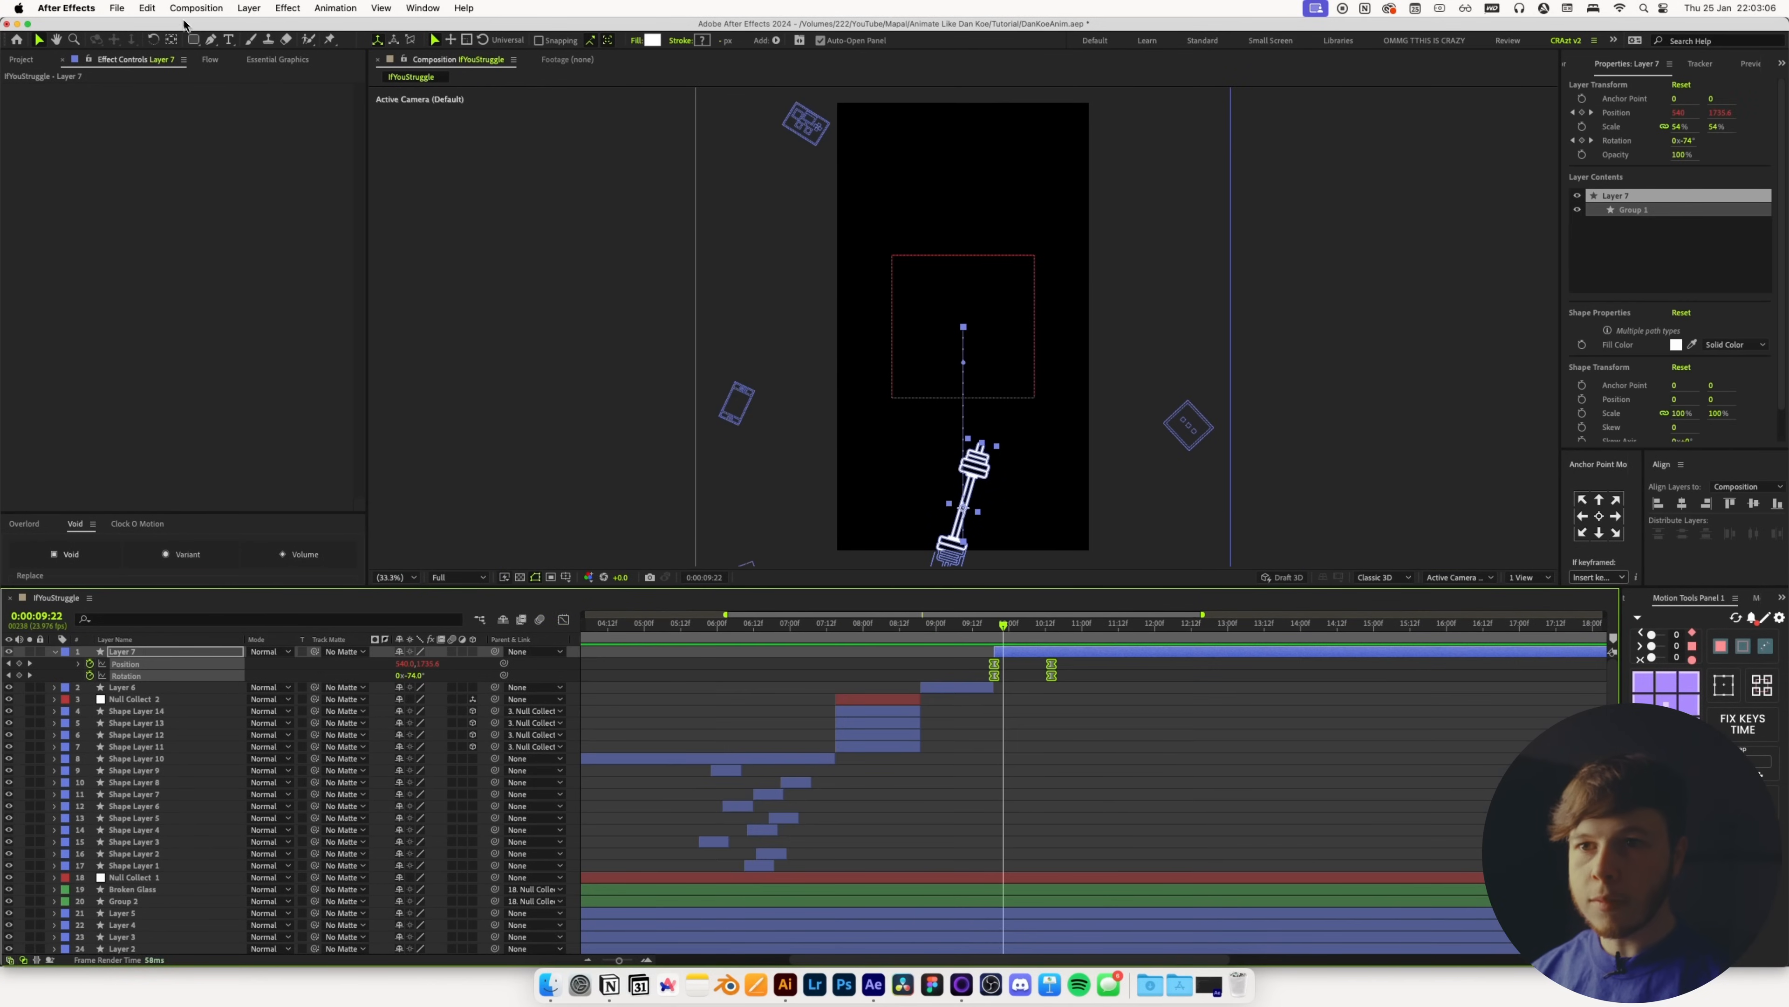
{"action": "left_click", "coordinate": [211, 59]}
{"action": "left_click", "coordinate": [276, 276]}
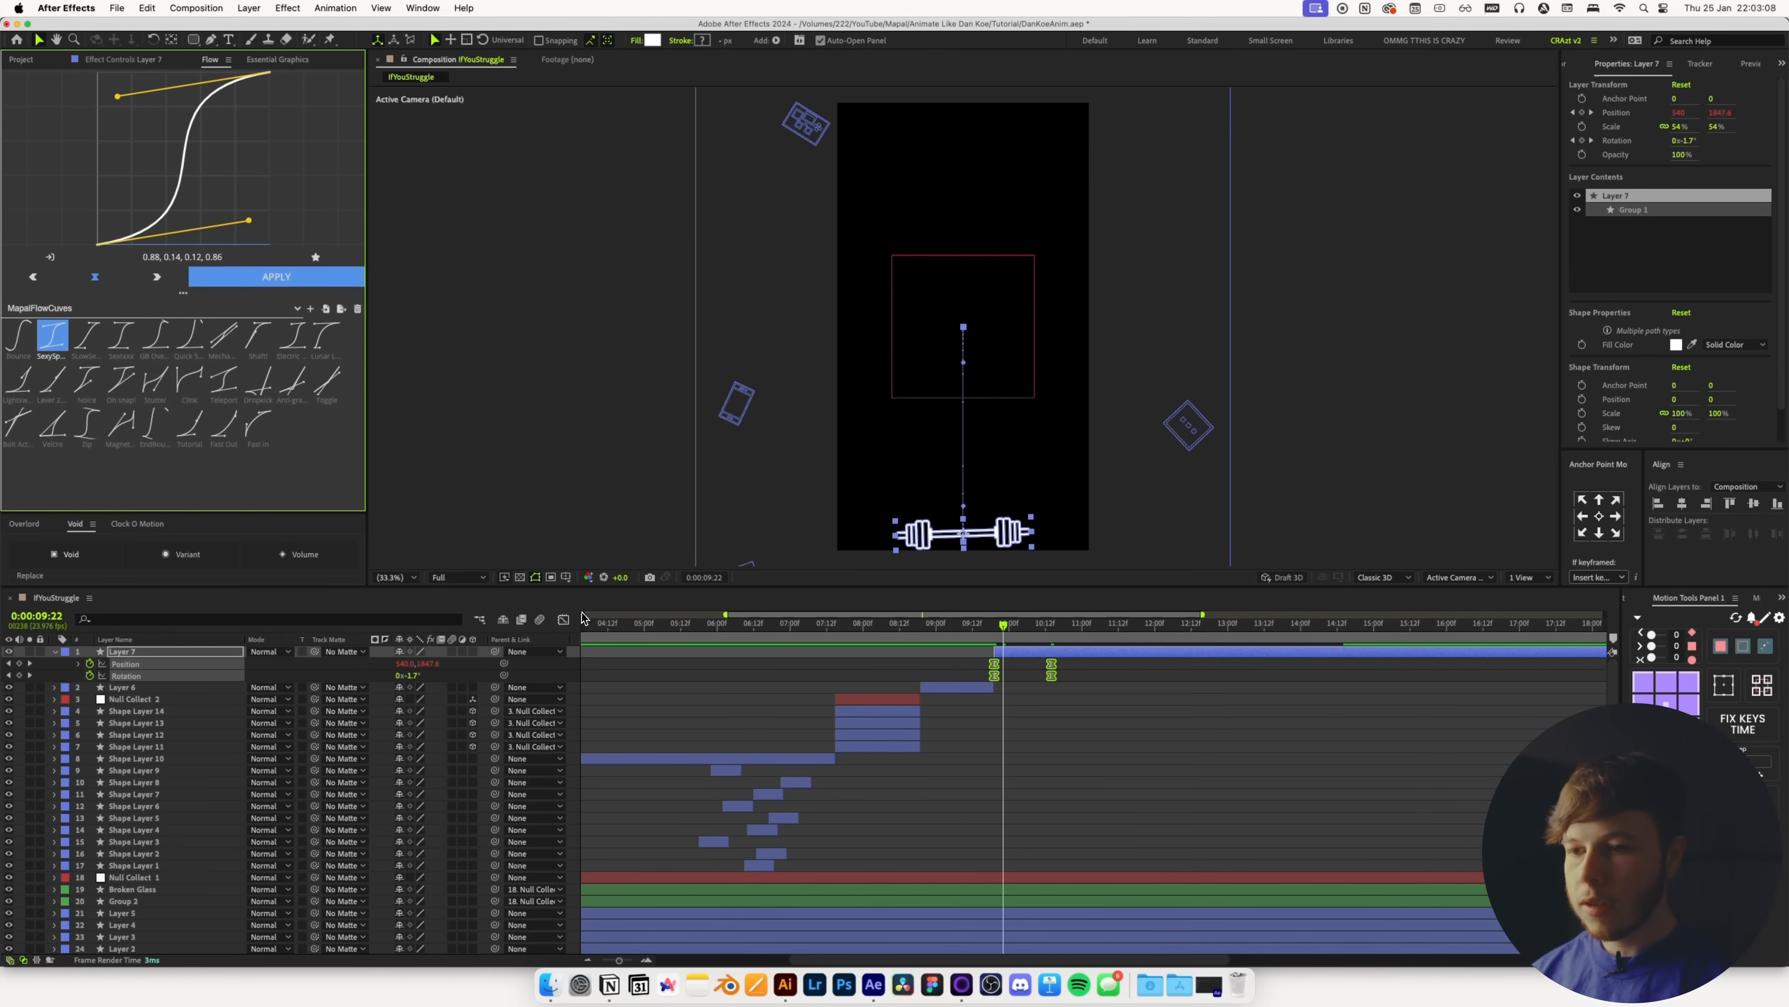
Collapse the outgoing ease of the barbell's first Position keyframe in the speed graph so it rises fast, and check the motion
{"action": "left_click", "coordinate": [564, 619]}
{"action": "key", "text": "Page_Up"}
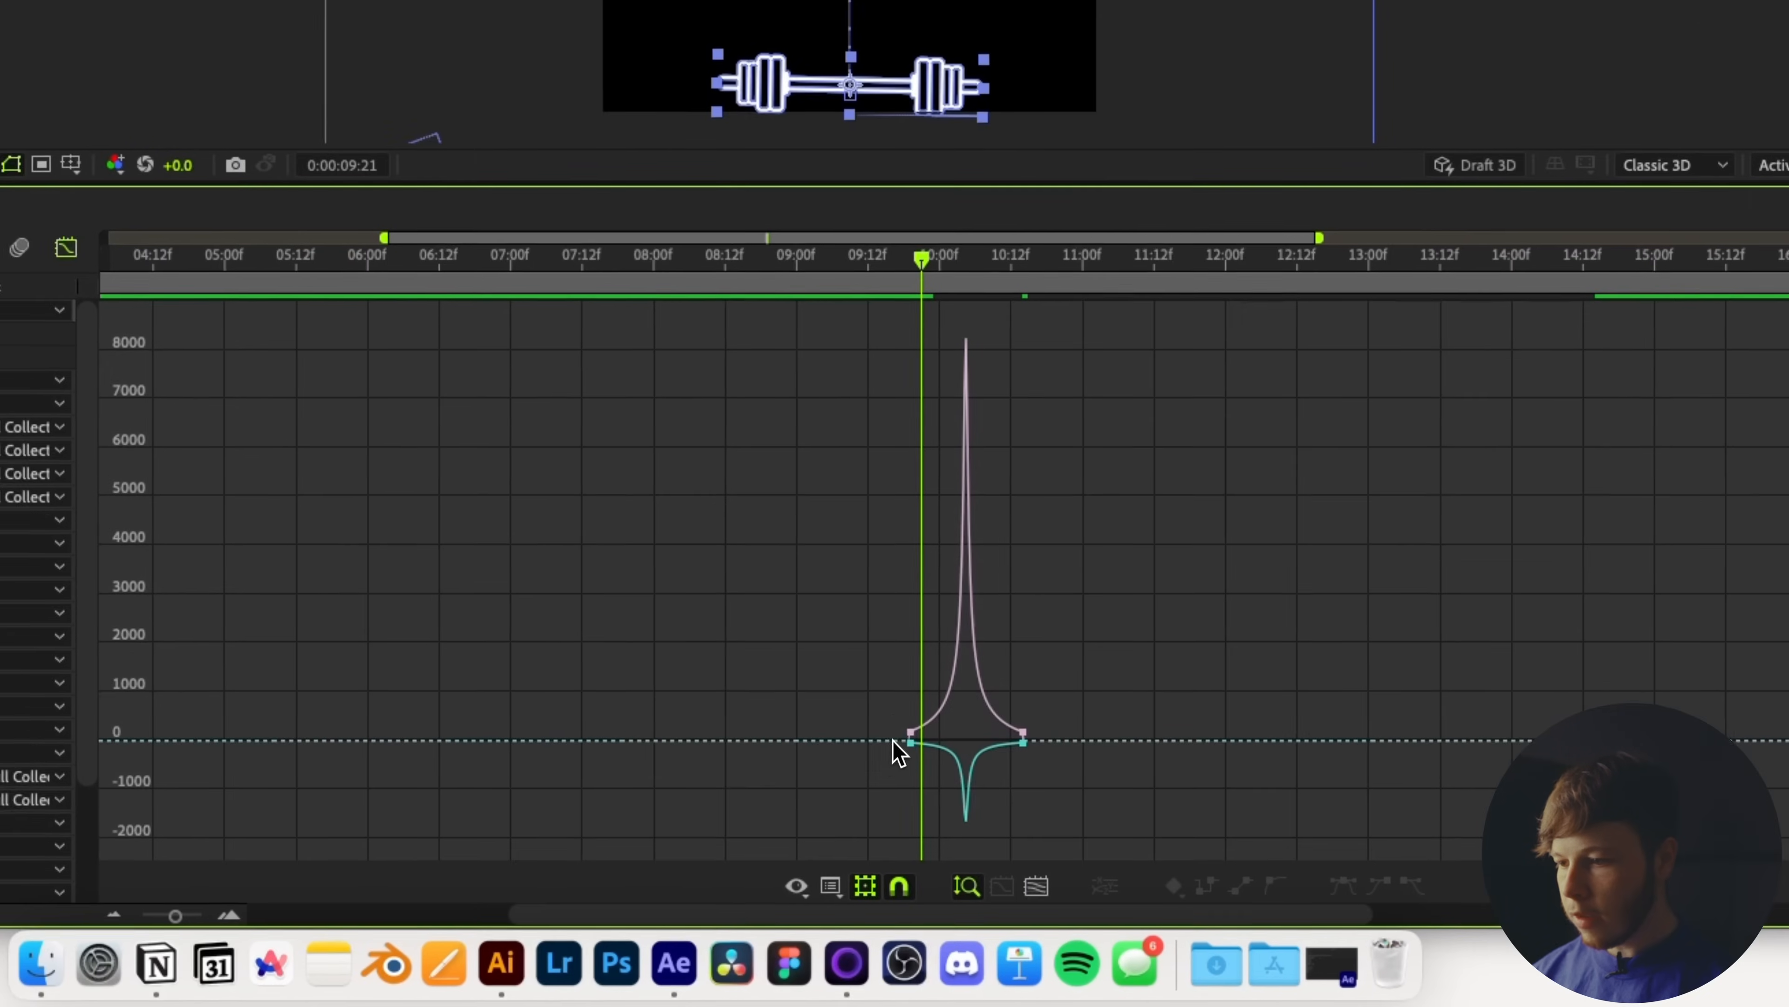
{"action": "left_click", "coordinate": [945, 729]}
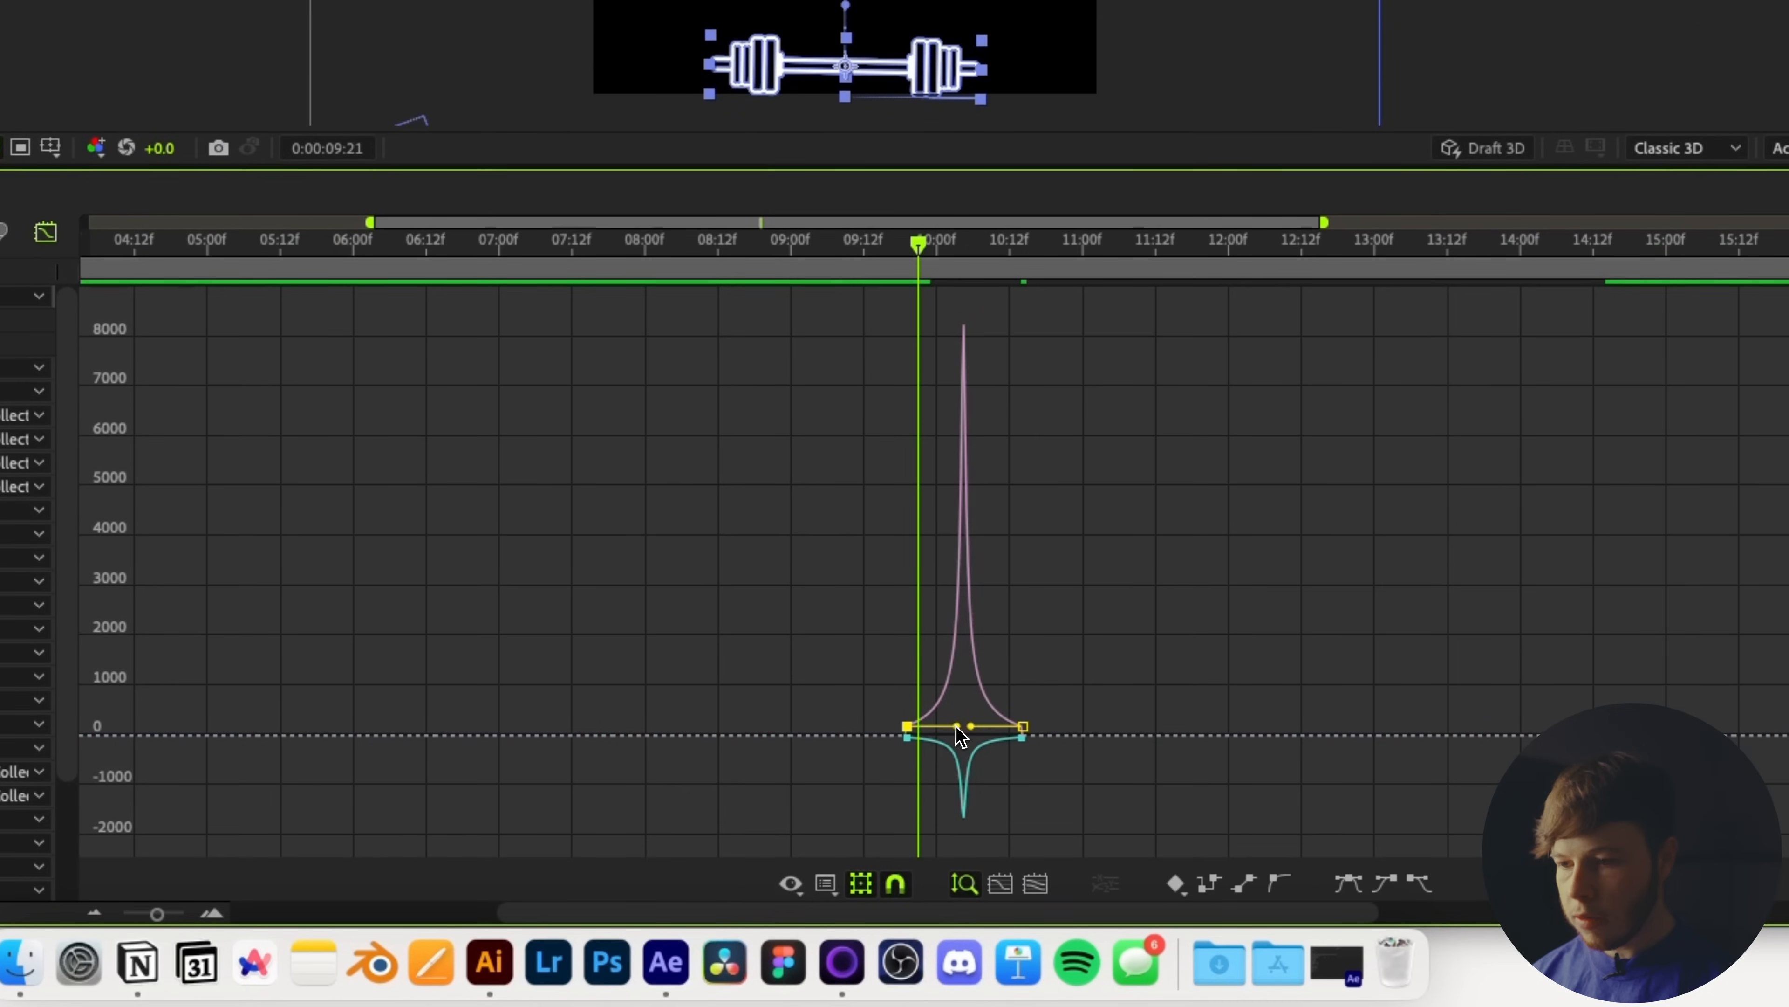
{"action": "left_click_drag", "start_coordinate": [957, 727], "coordinate": [909, 727]}
{"action": "left_click_drag", "start_coordinate": [873, 271], "coordinate": [961, 279]}
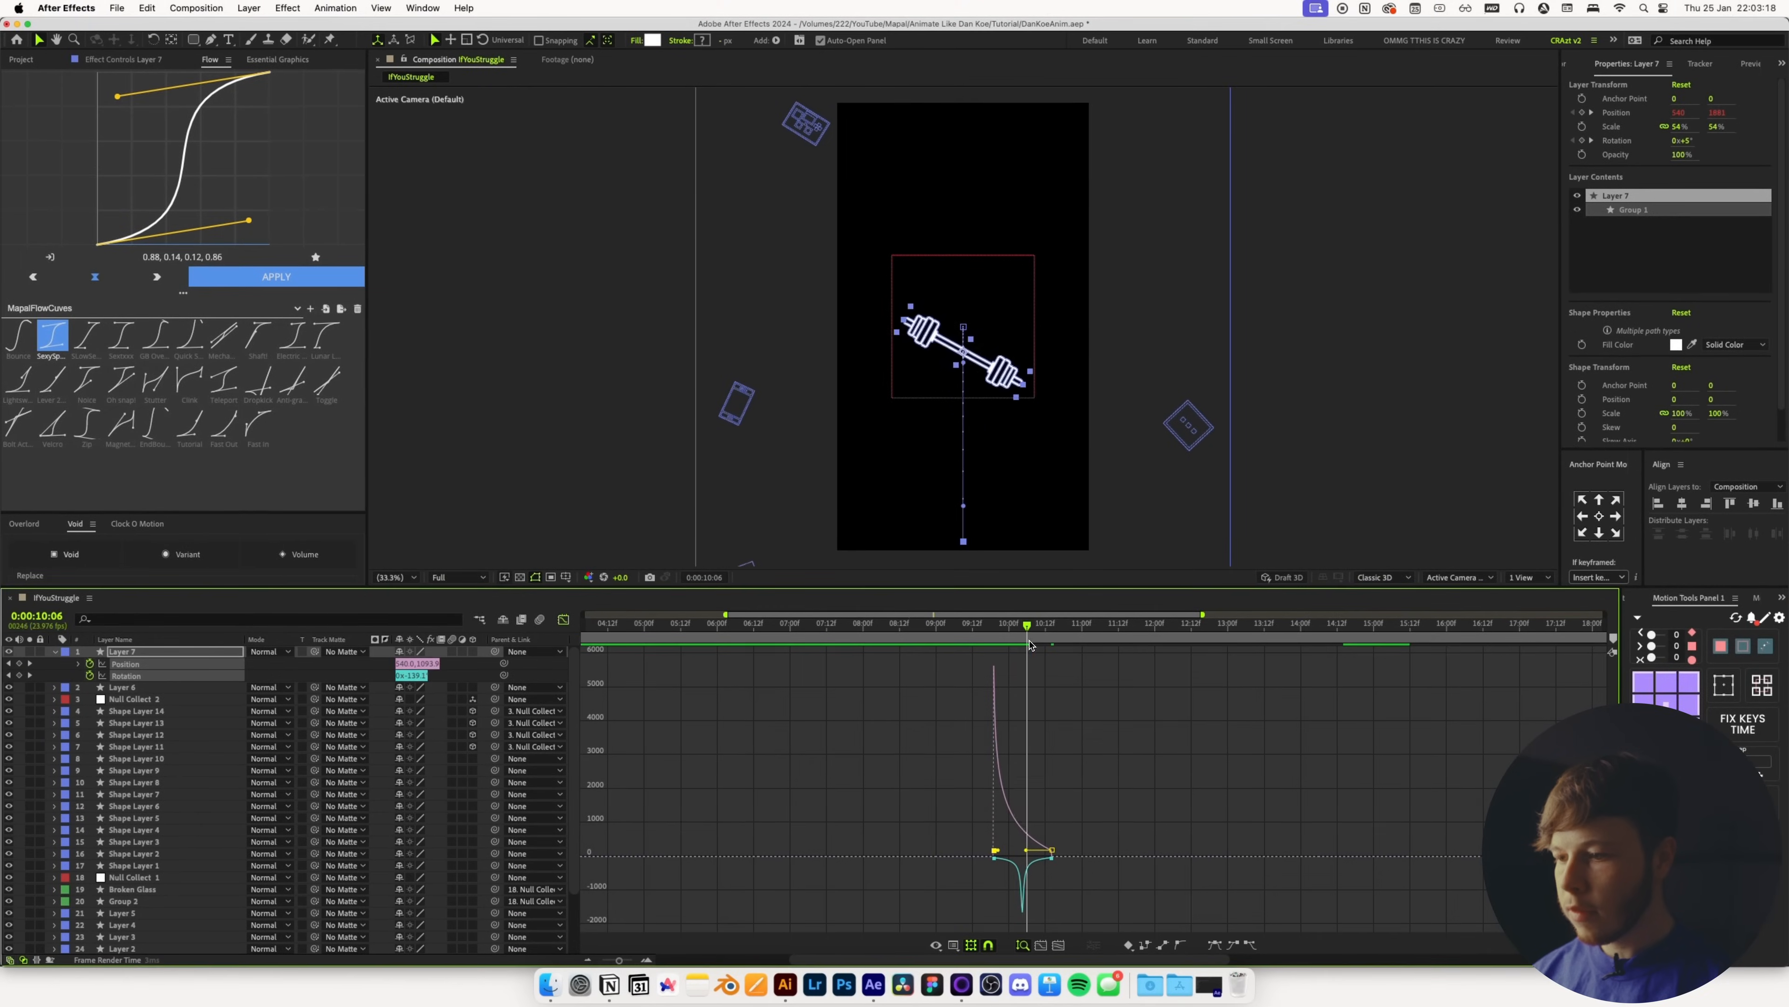
Flatten the barbell's Rotation speed curve into a shallow arc by shortening its ease handles, and check the spin
{"action": "left_click_drag", "start_coordinate": [1020, 642], "coordinate": [1024, 641]}
{"action": "left_click_drag", "start_coordinate": [997, 864], "coordinate": [1008, 861]}
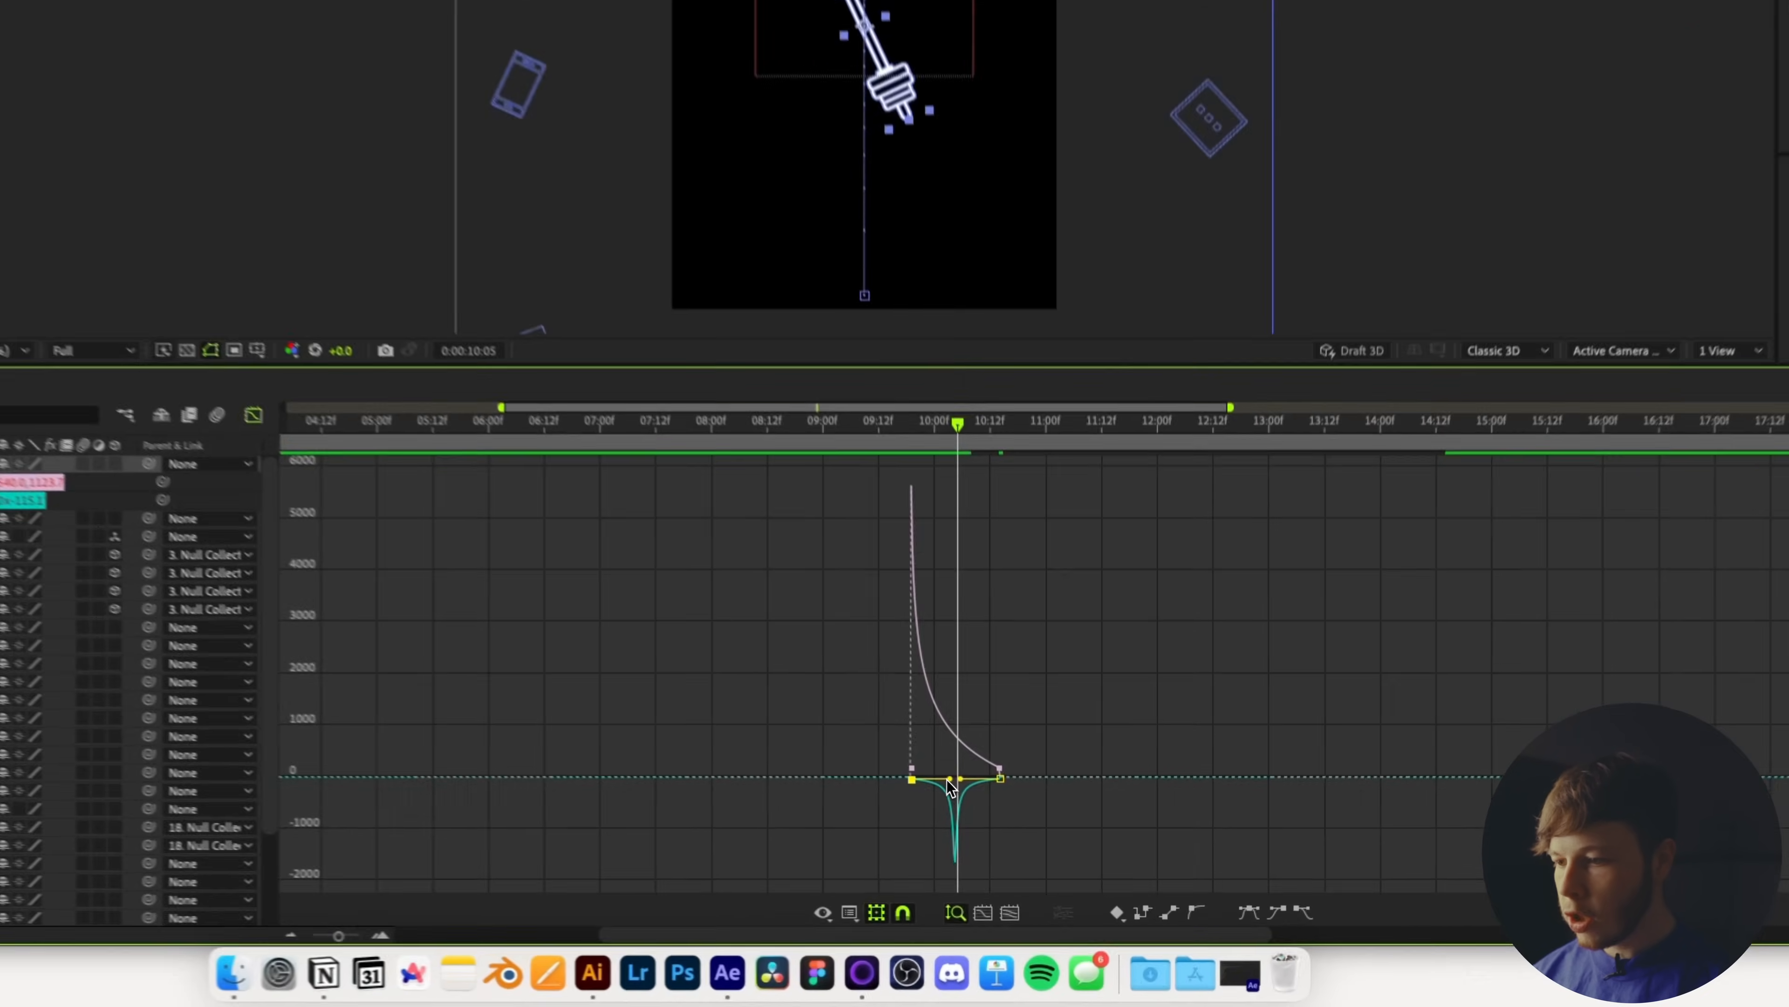
{"action": "left_click_drag", "start_coordinate": [903, 768], "coordinate": [920, 768]}
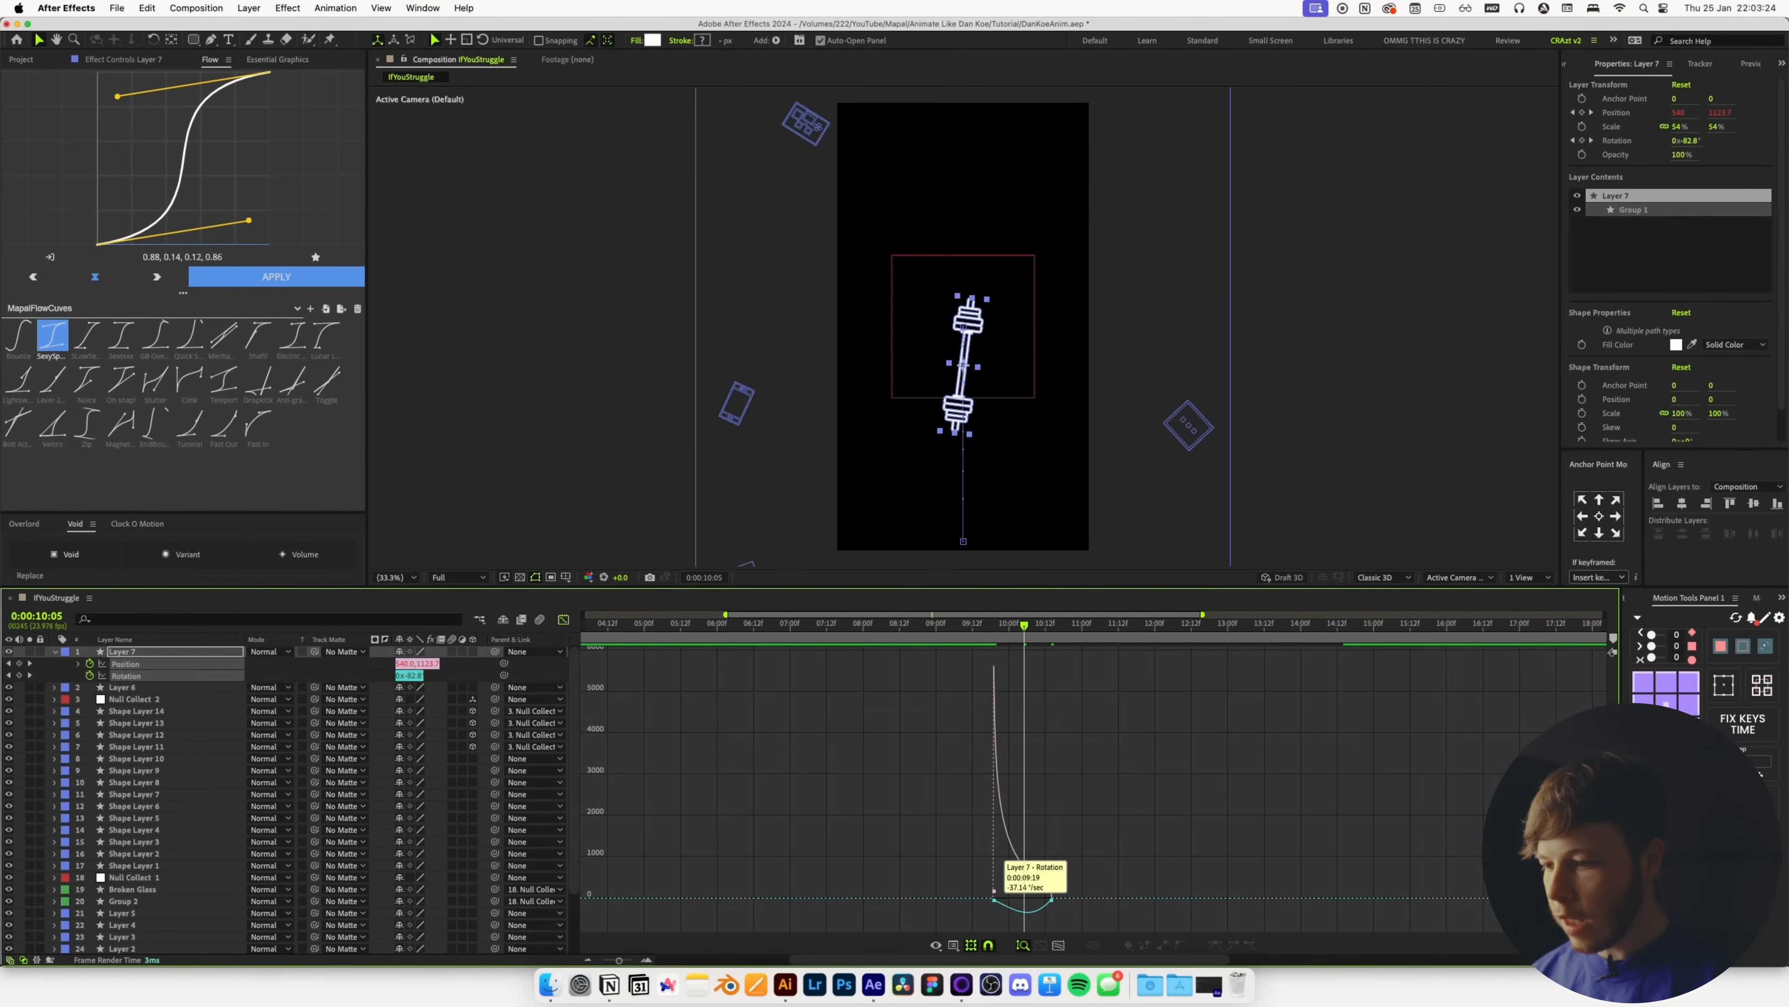
{"action": "key", "text": "space"}
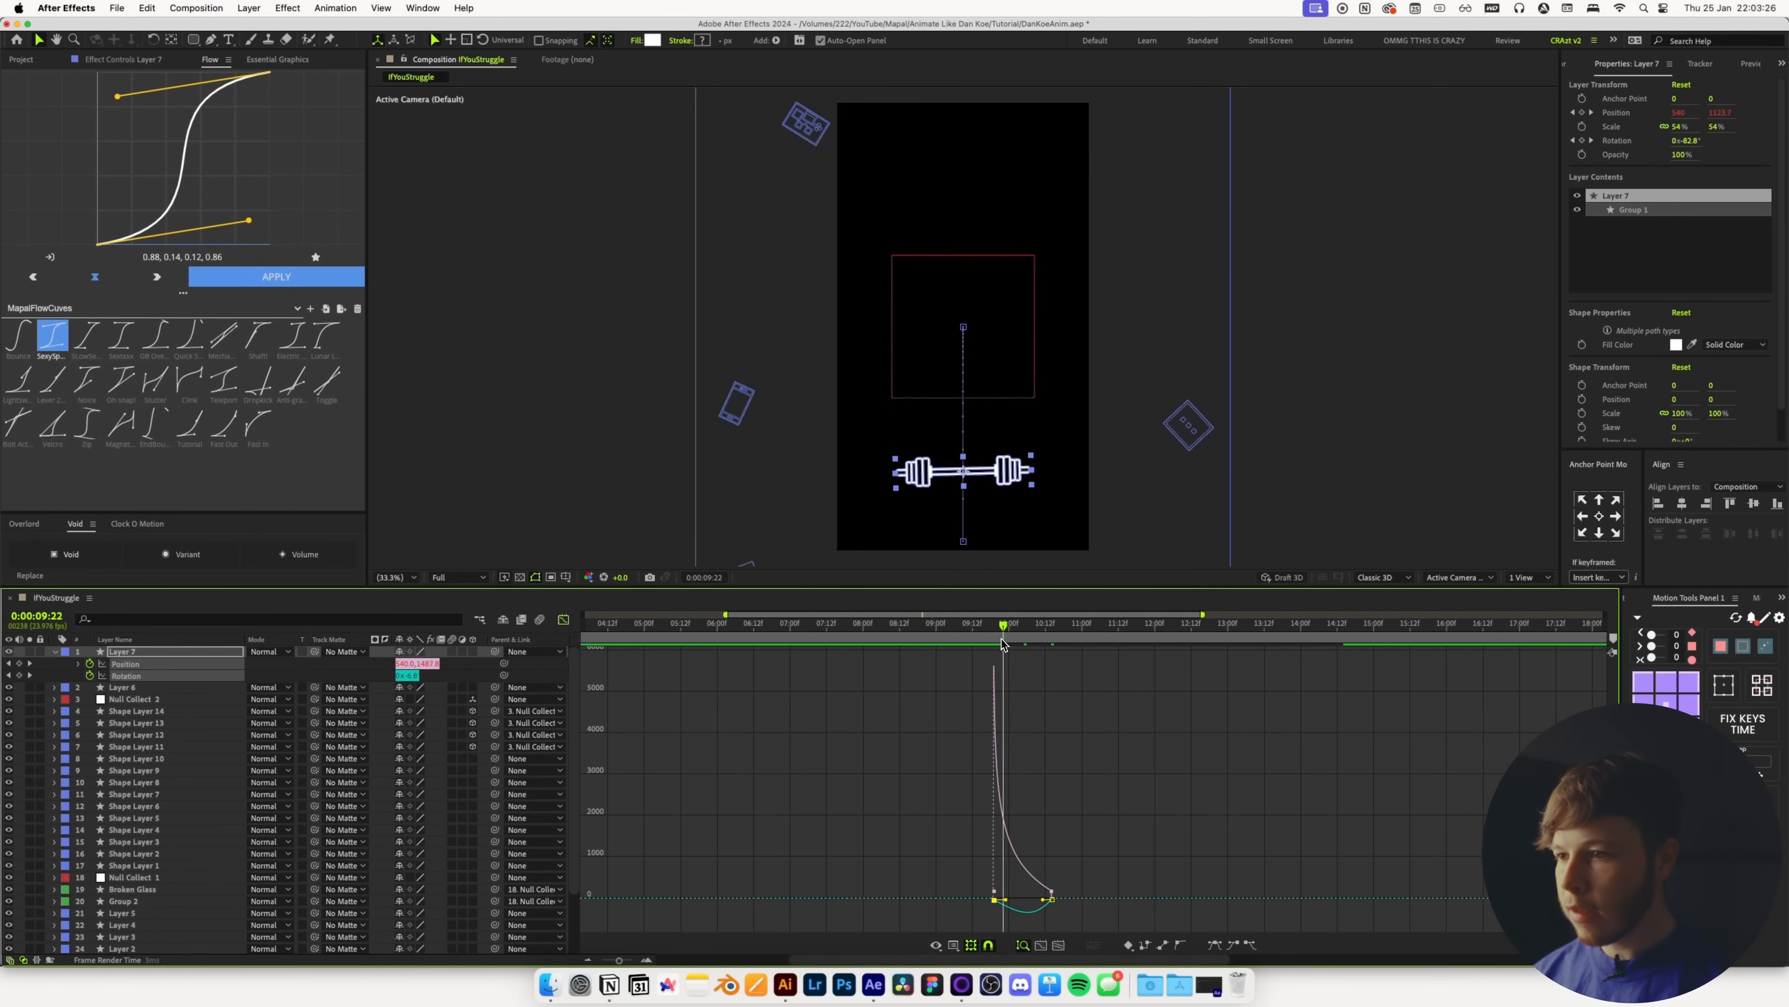
{"action": "key", "text": "shift+F3"}
{"action": "left_click", "coordinate": [983, 740]}
{"action": "mouse_move", "coordinate": [1064, 623]}
{"action": "left_mouse_down"}
{"action": "mouse_move", "coordinate": [1037, 627]}
{"action": "mouse_move", "coordinate": [1066, 631]}
{"action": "left_mouse_up"}
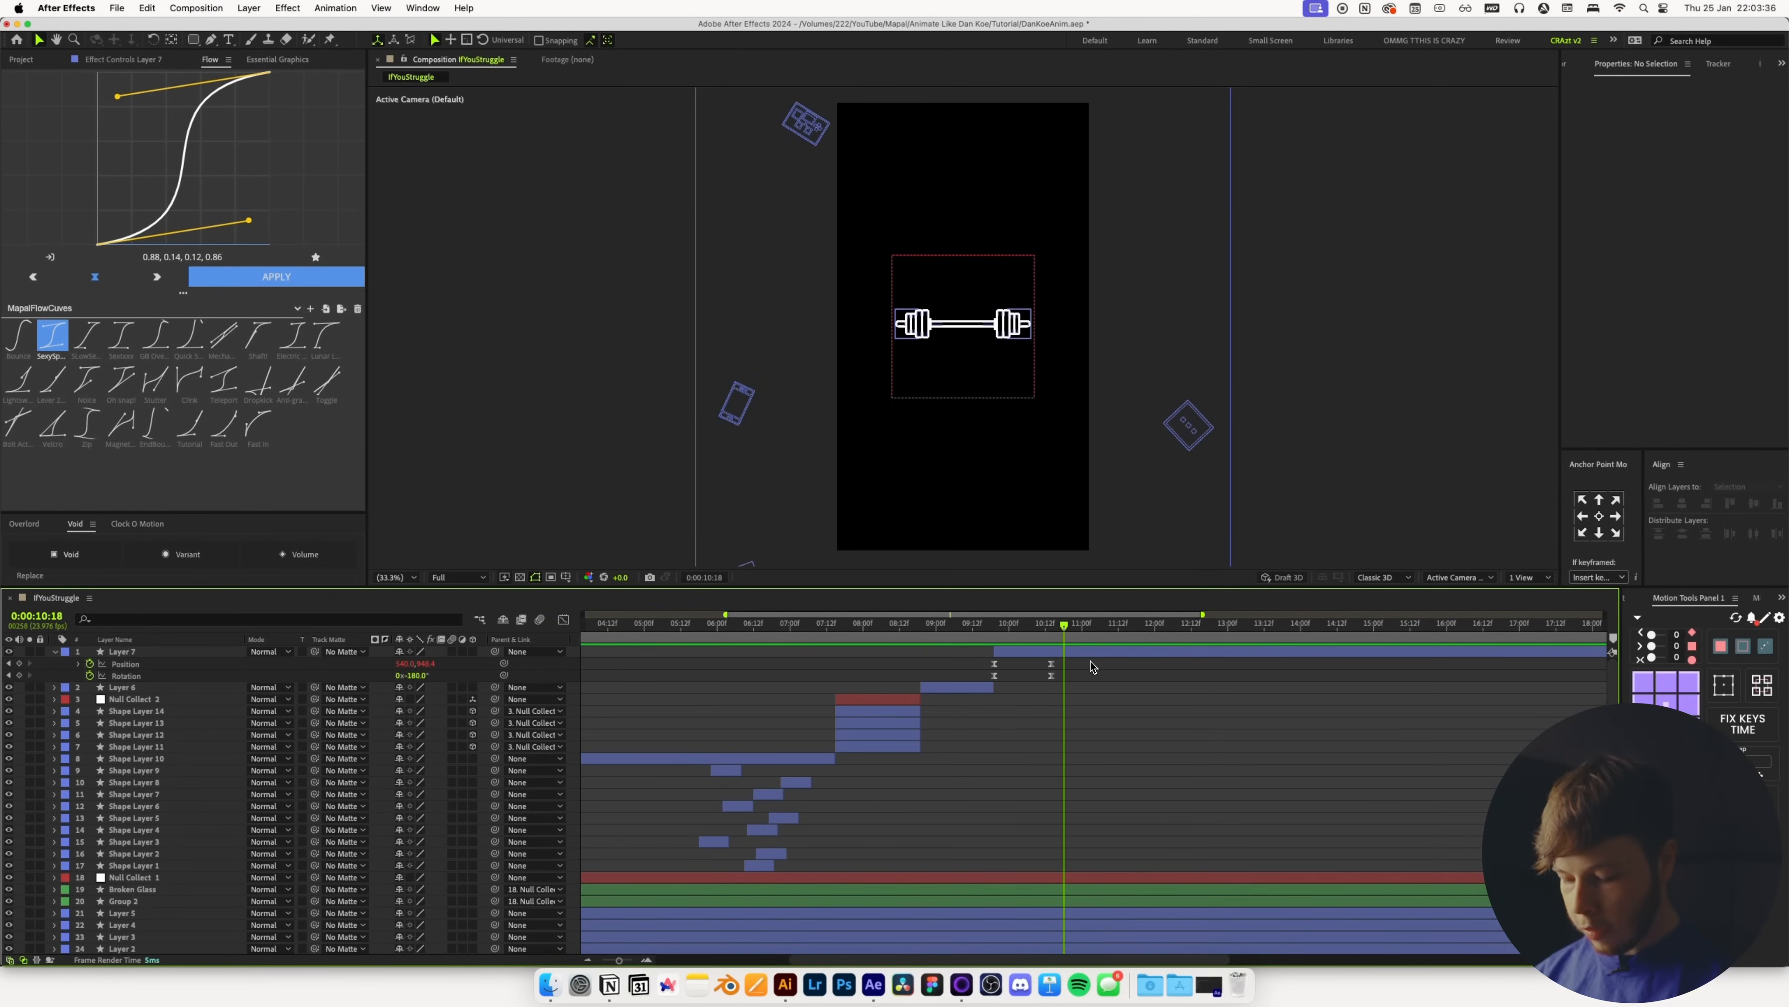
End the work area at 0:00:12:00, preview the animation and save the project
{"action": "key", "text": "space"}
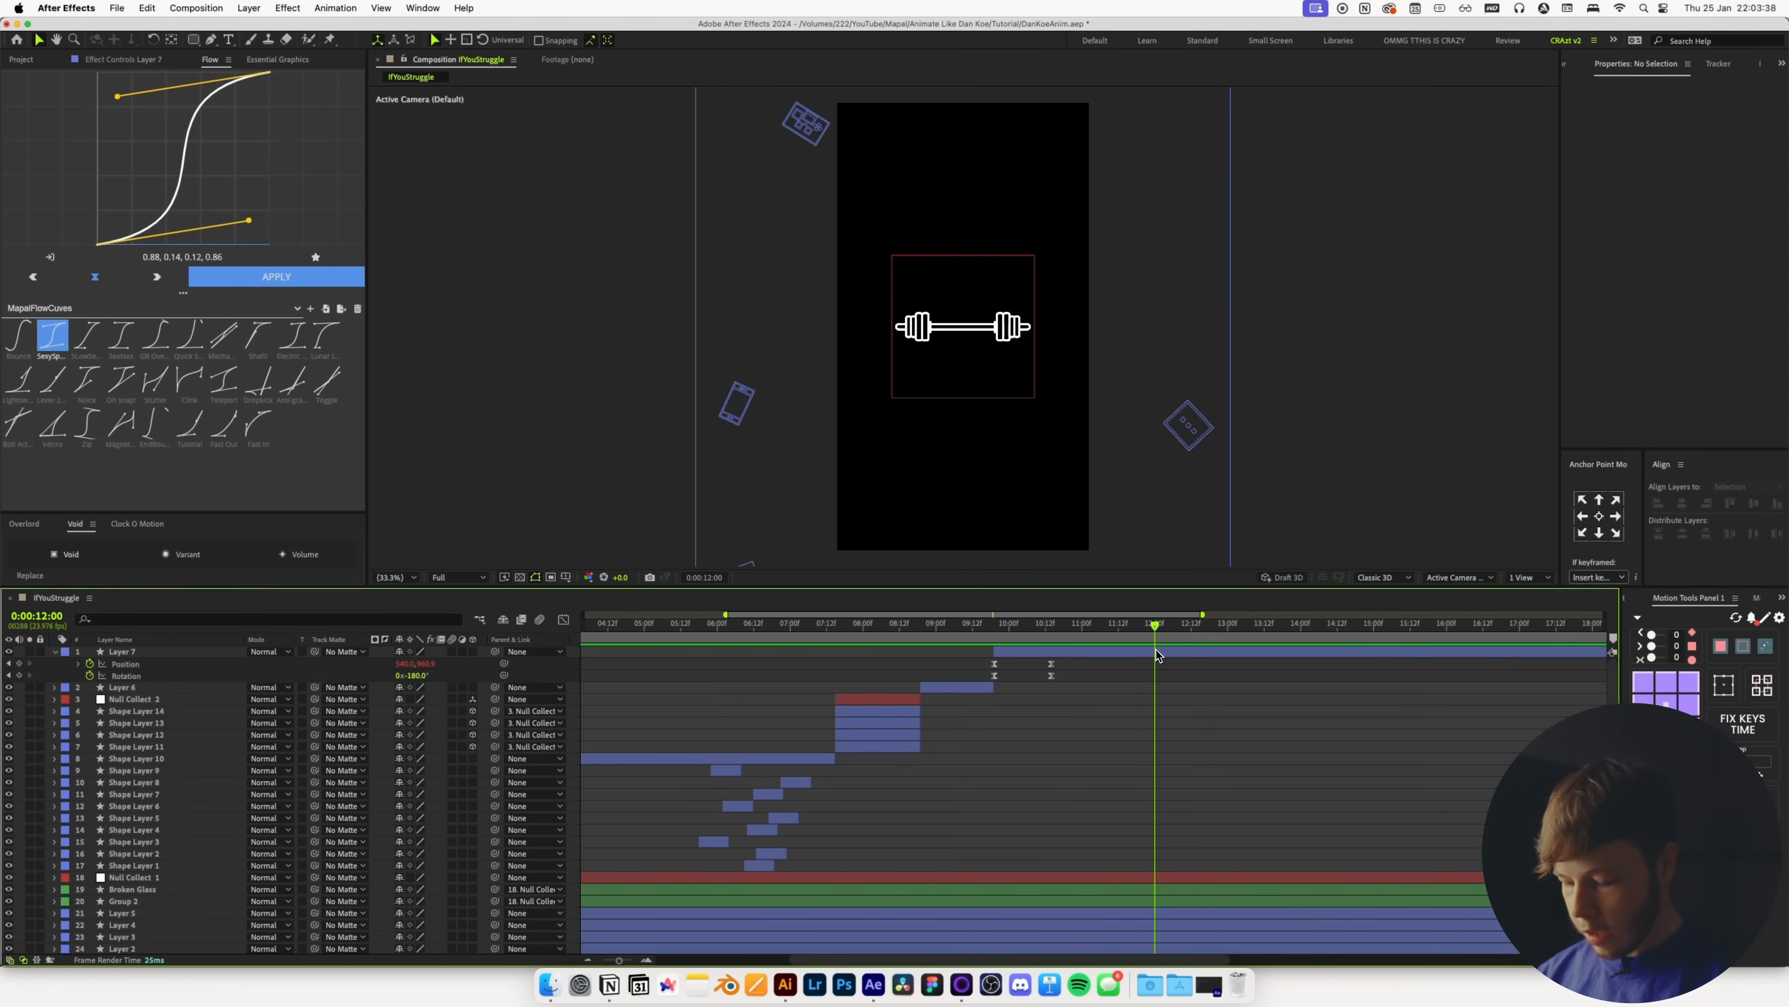
{"action": "key", "text": "n"}
{"action": "key", "text": "space"}
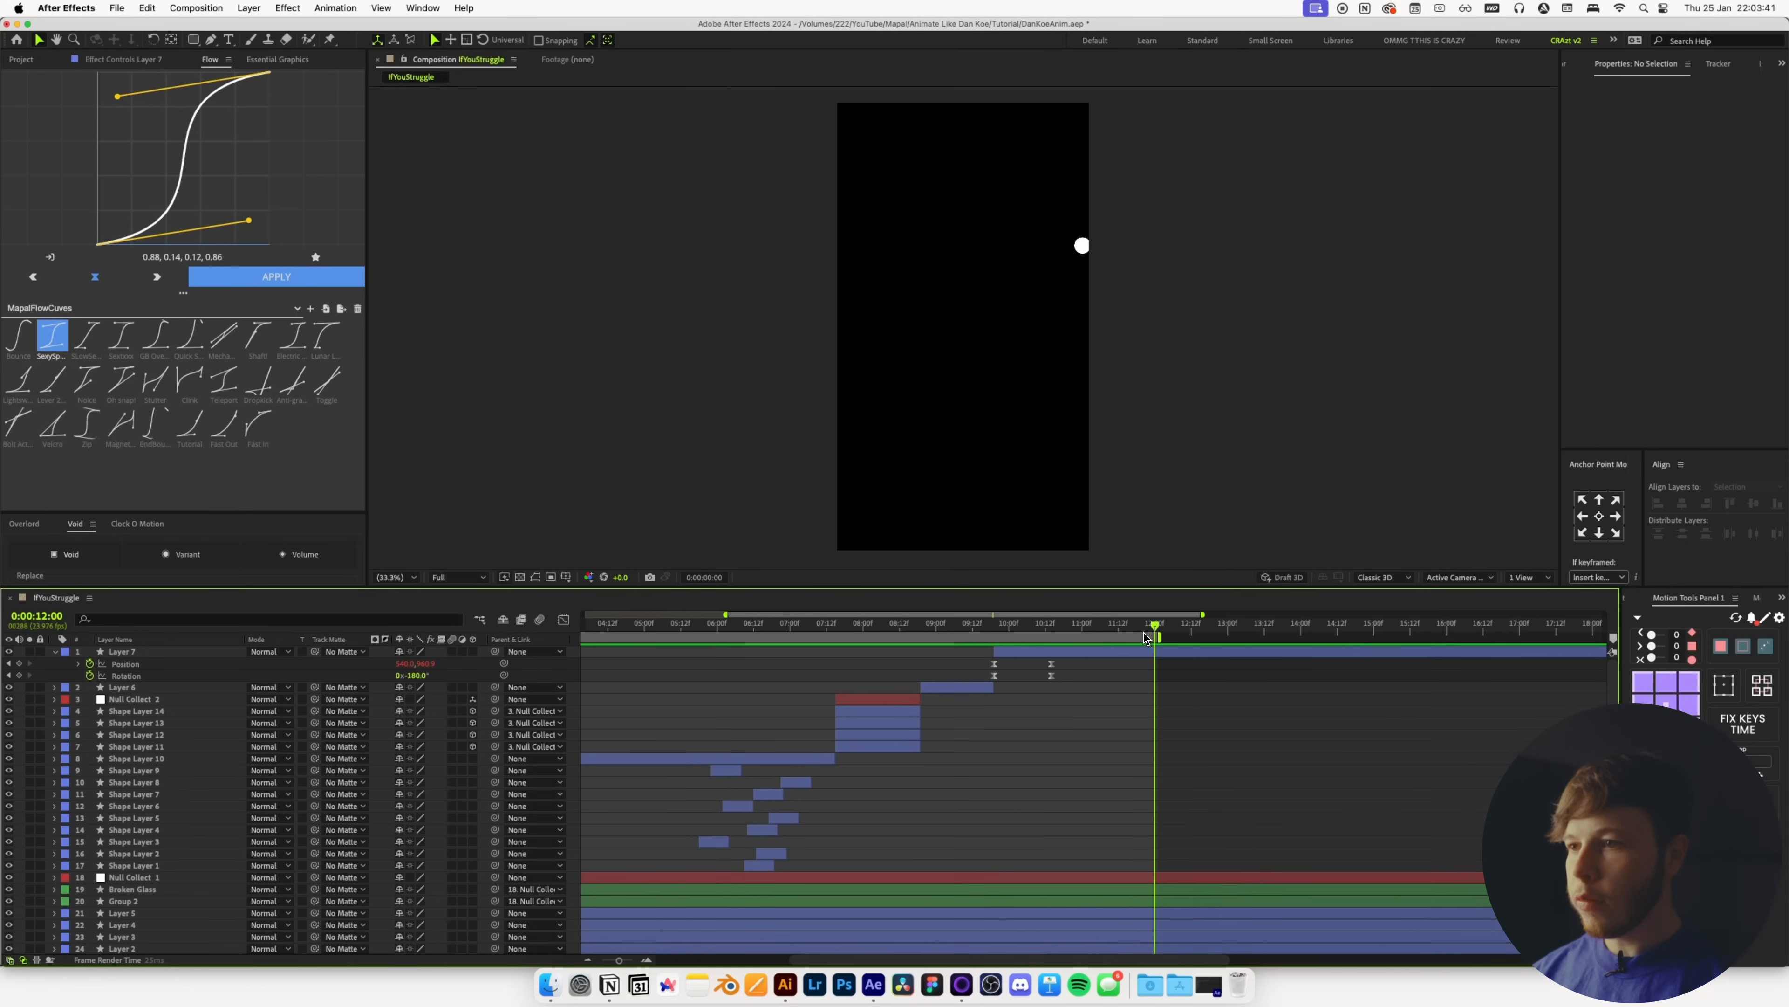
{"action": "key", "text": "space"}
{"action": "scroll", "coordinate": [967, 749], "scroll_direction": "right", "scroll_amount": 15}
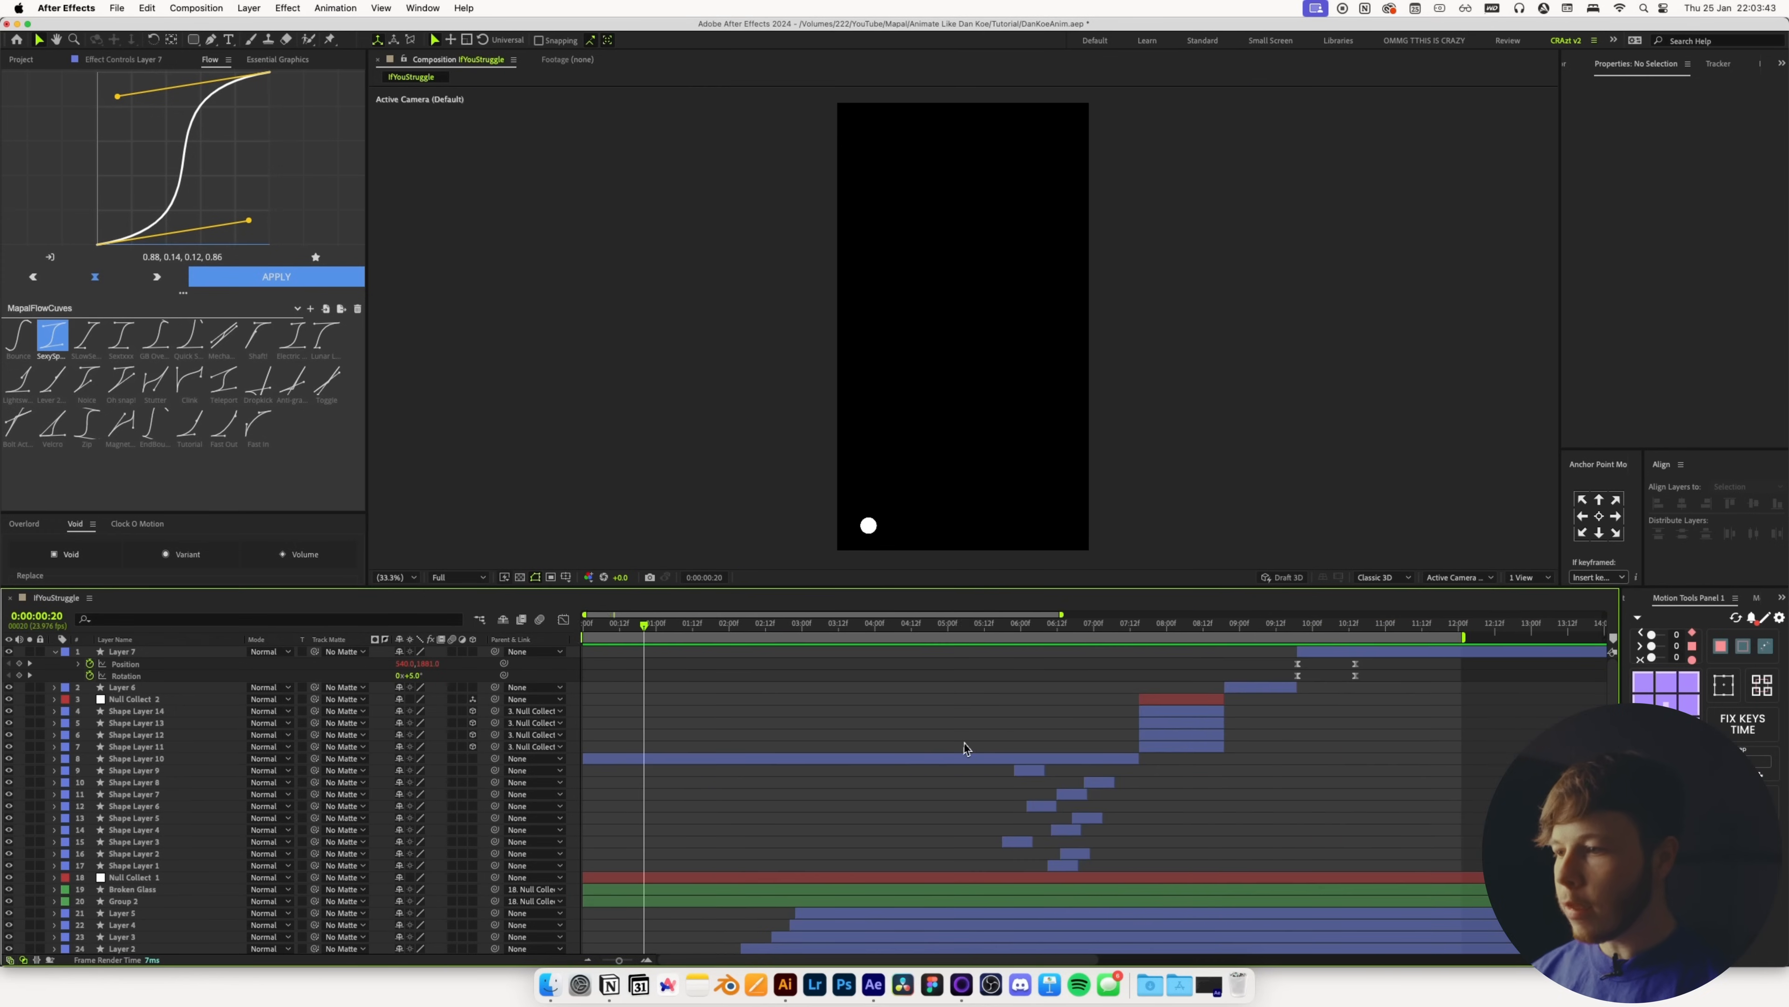
{"action": "scroll", "coordinate": [995, 690], "scroll_direction": "left", "scroll_amount": 8}
{"action": "left_click_drag", "start_coordinate": [793, 625], "coordinate": [814, 632]}
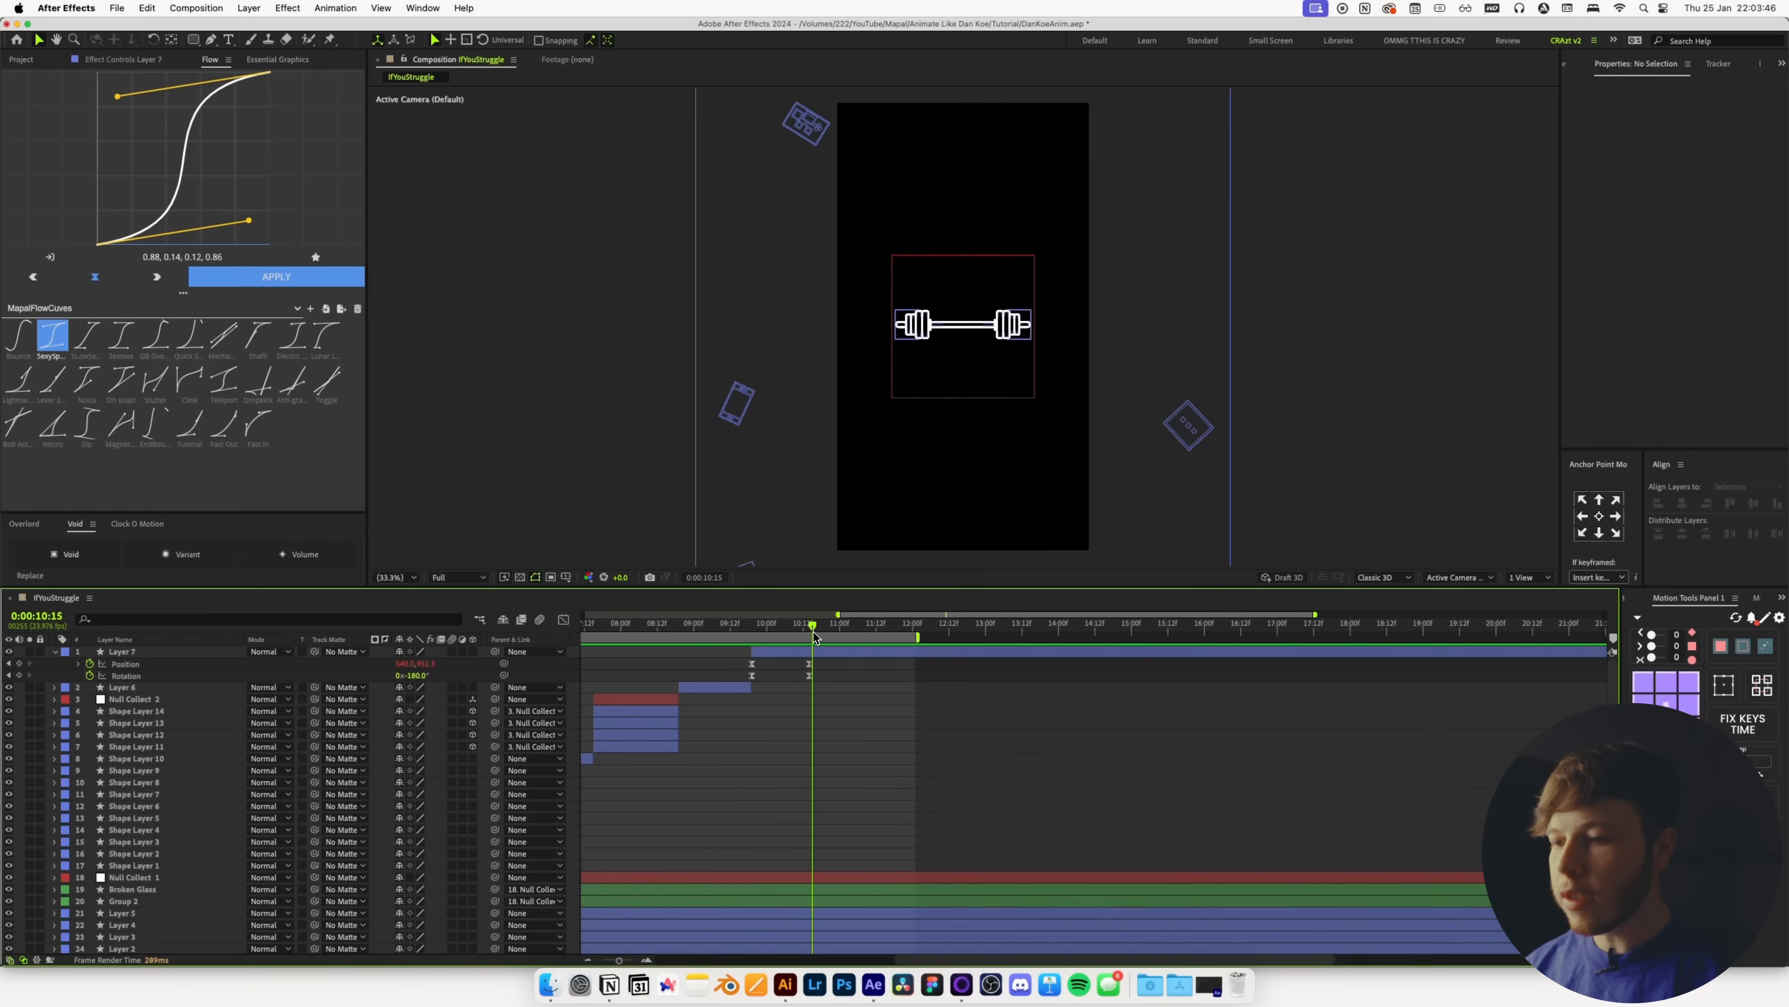
{"action": "key", "text": "cmd+s"}
Expand Group 1's transform properties in the barbell layer and add a Scale keyframe at 0:00:10:18
{"action": "left_click", "coordinate": [804, 653]}
{"action": "key", "text": "u"}
{"action": "left_click", "coordinate": [55, 652]}
{"action": "left_click", "coordinate": [67, 663]}
{"action": "left_click", "coordinate": [79, 675]}
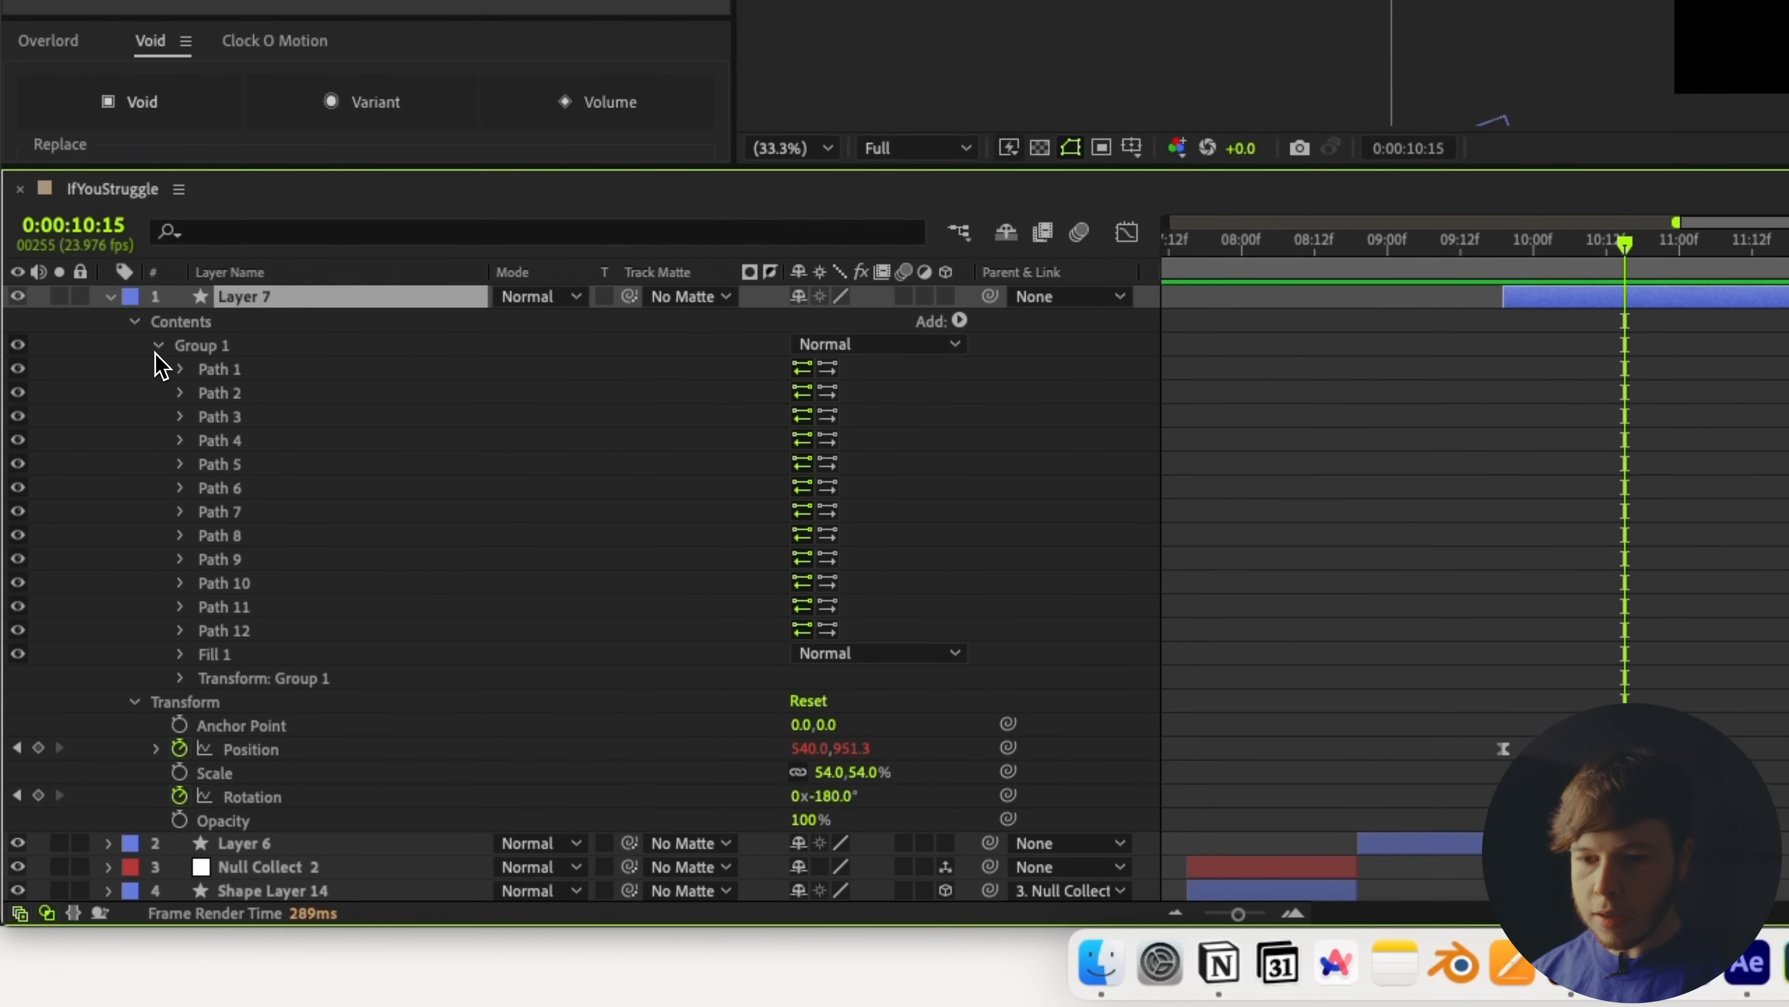
{"action": "left_click", "coordinate": [229, 679]}
{"action": "left_click", "coordinate": [181, 678]}
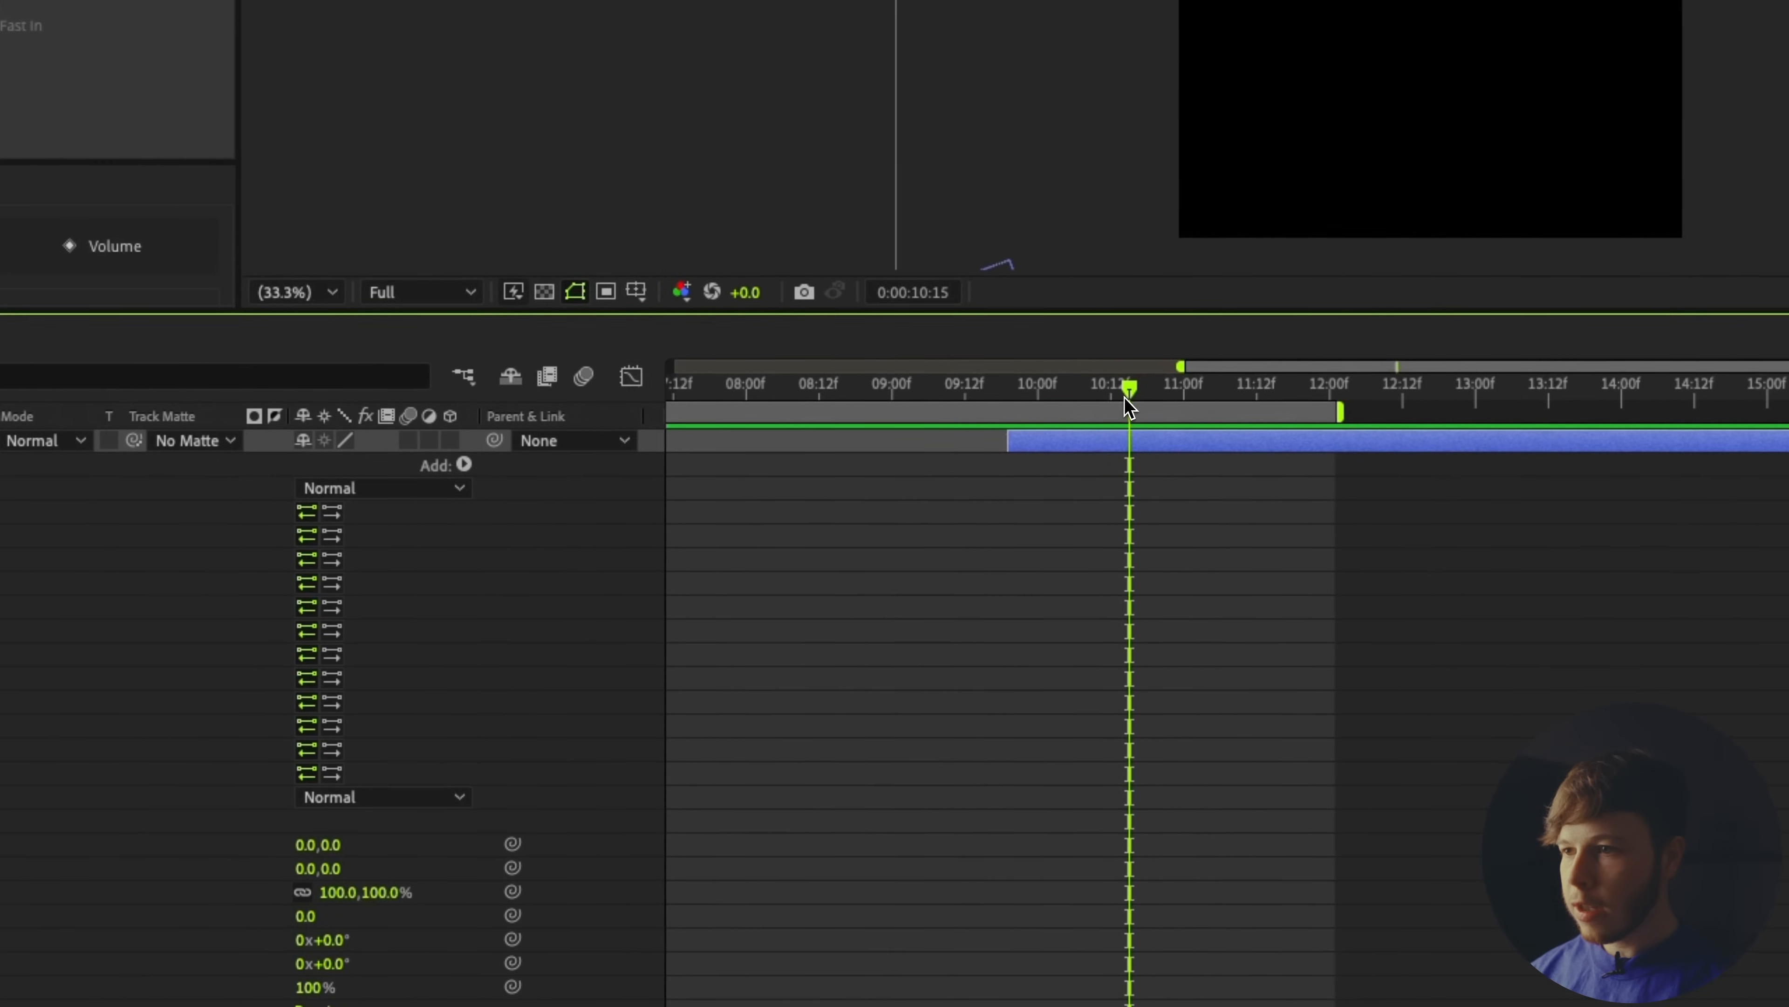
{"action": "left_click_drag", "start_coordinate": [1626, 244], "coordinate": [1581, 259]}
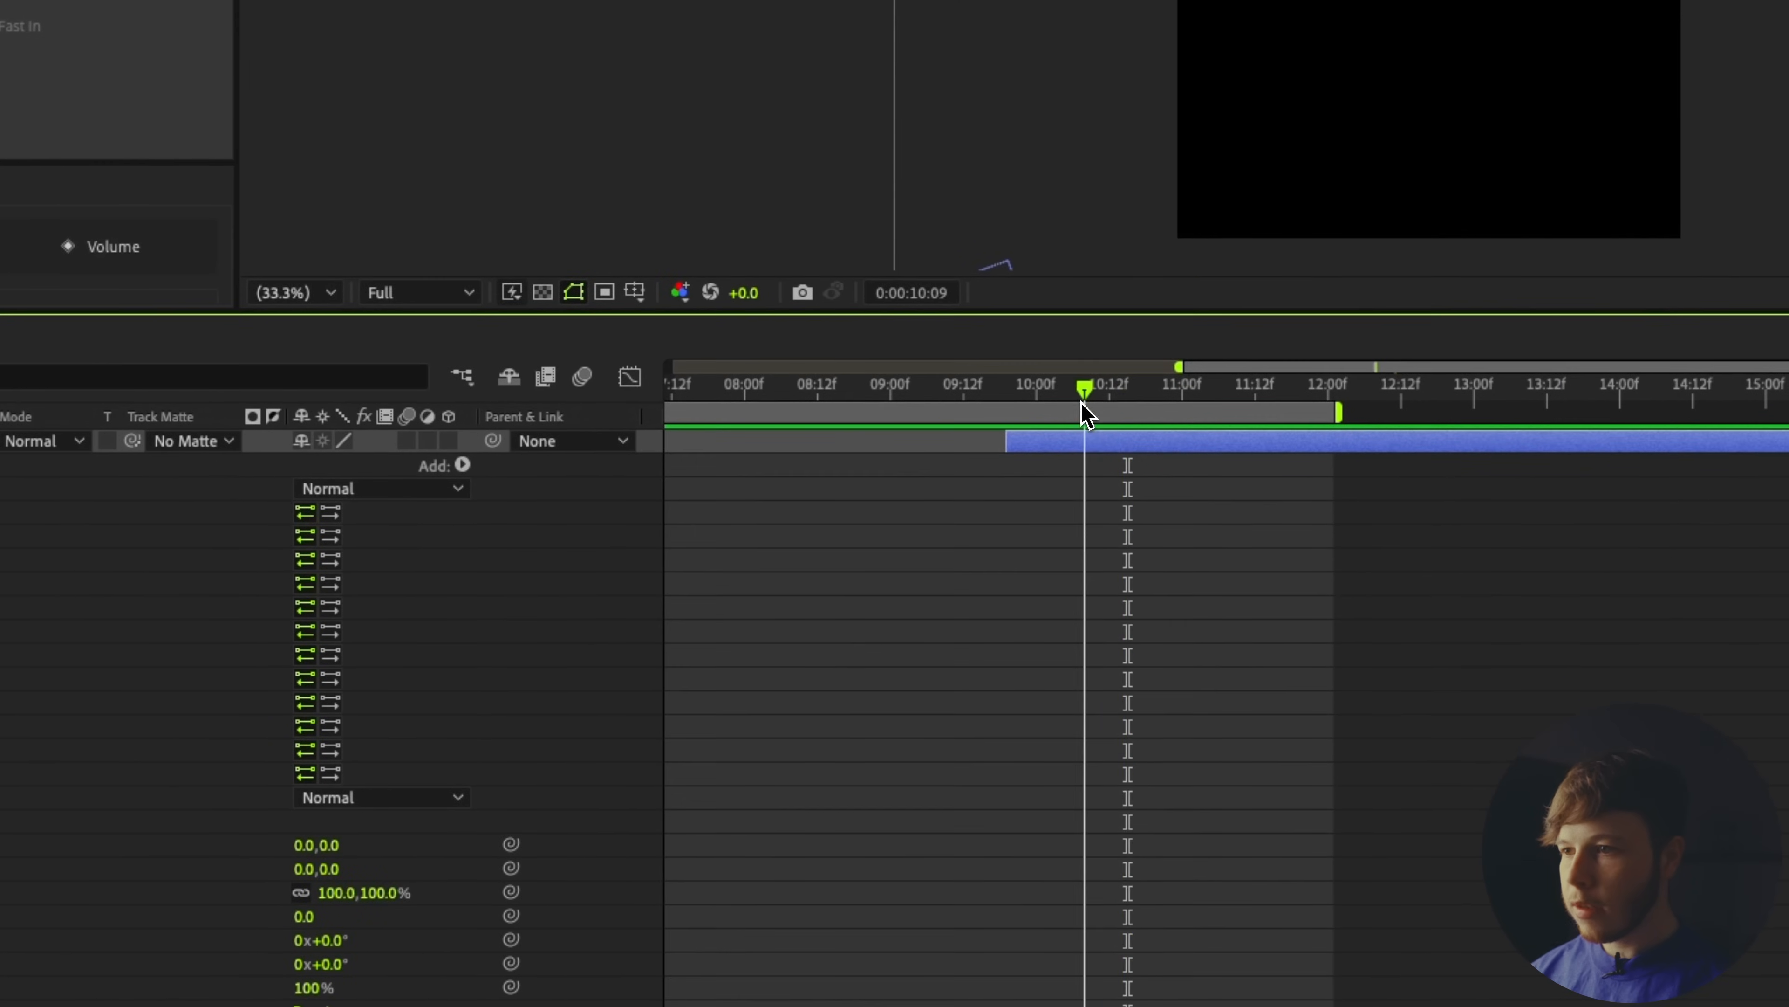
{"action": "left_click_drag", "start_coordinate": [1087, 416], "coordinate": [1146, 416]}
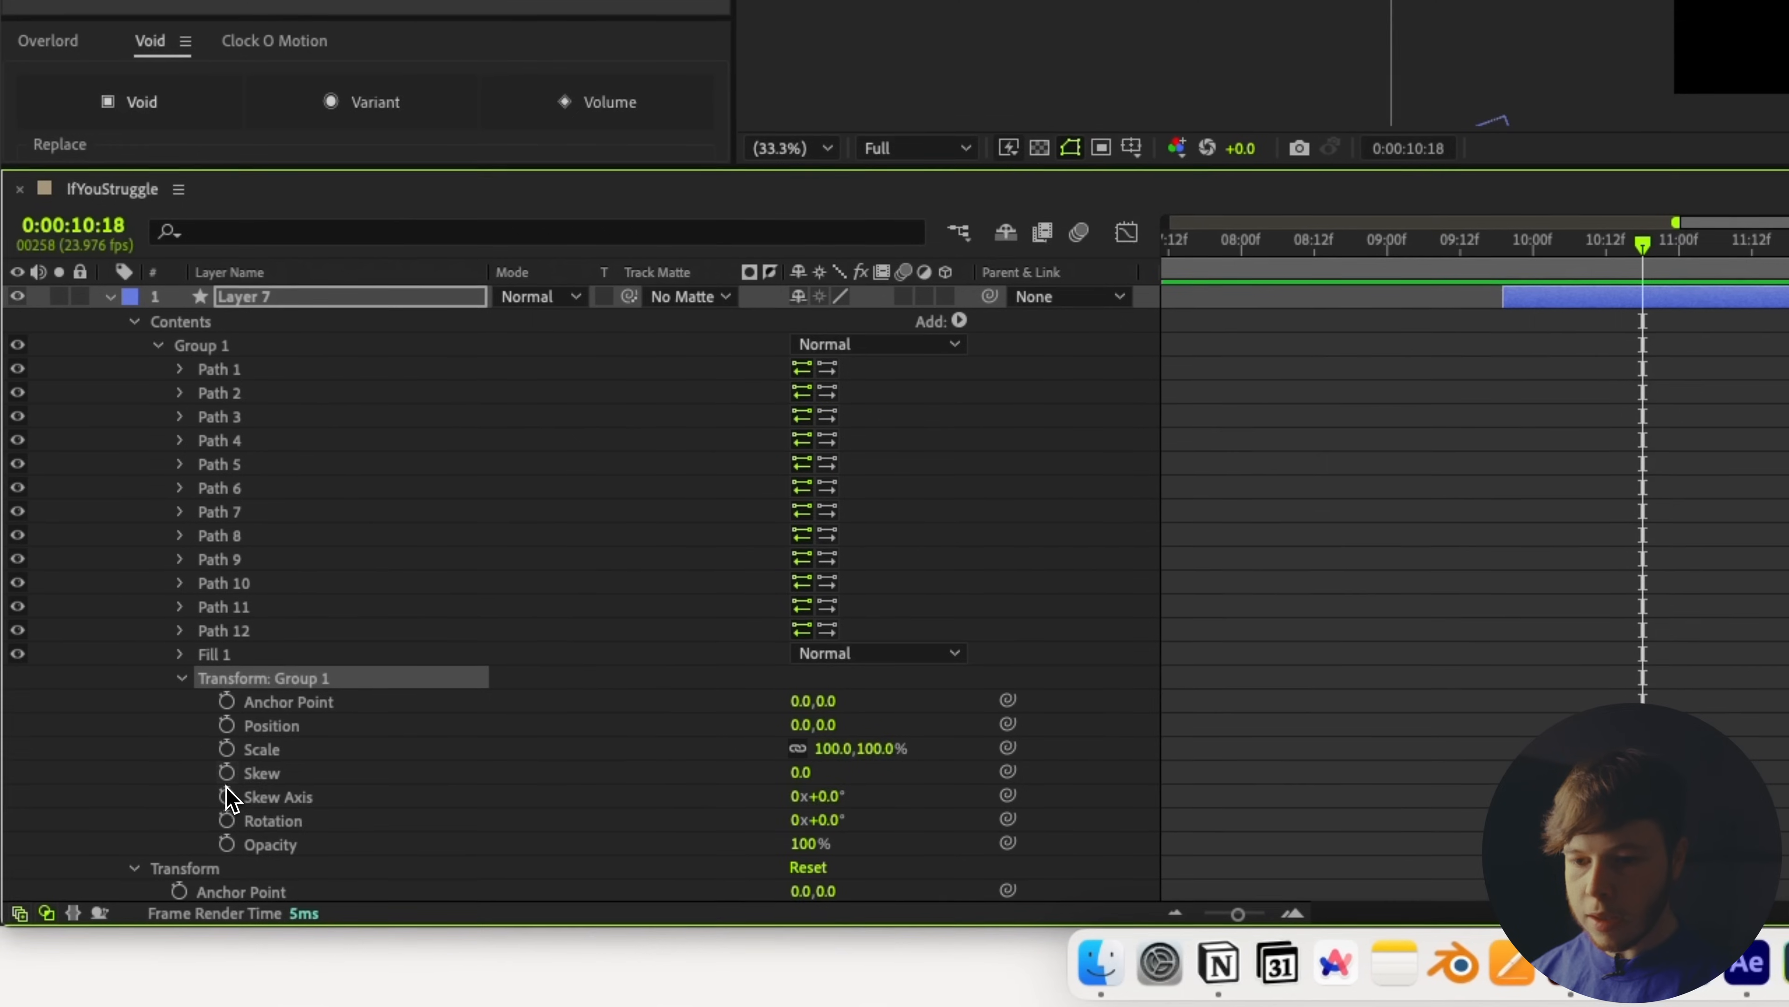
{"action": "left_click", "coordinate": [226, 748]}
Unlink Group 1's Scale proportions and set the scale to -1, 100% at 0:00:11:12 to squeeze the barbell horizontally
{"action": "left_click_drag", "start_coordinate": [1223, 264], "coordinate": [1287, 280]}
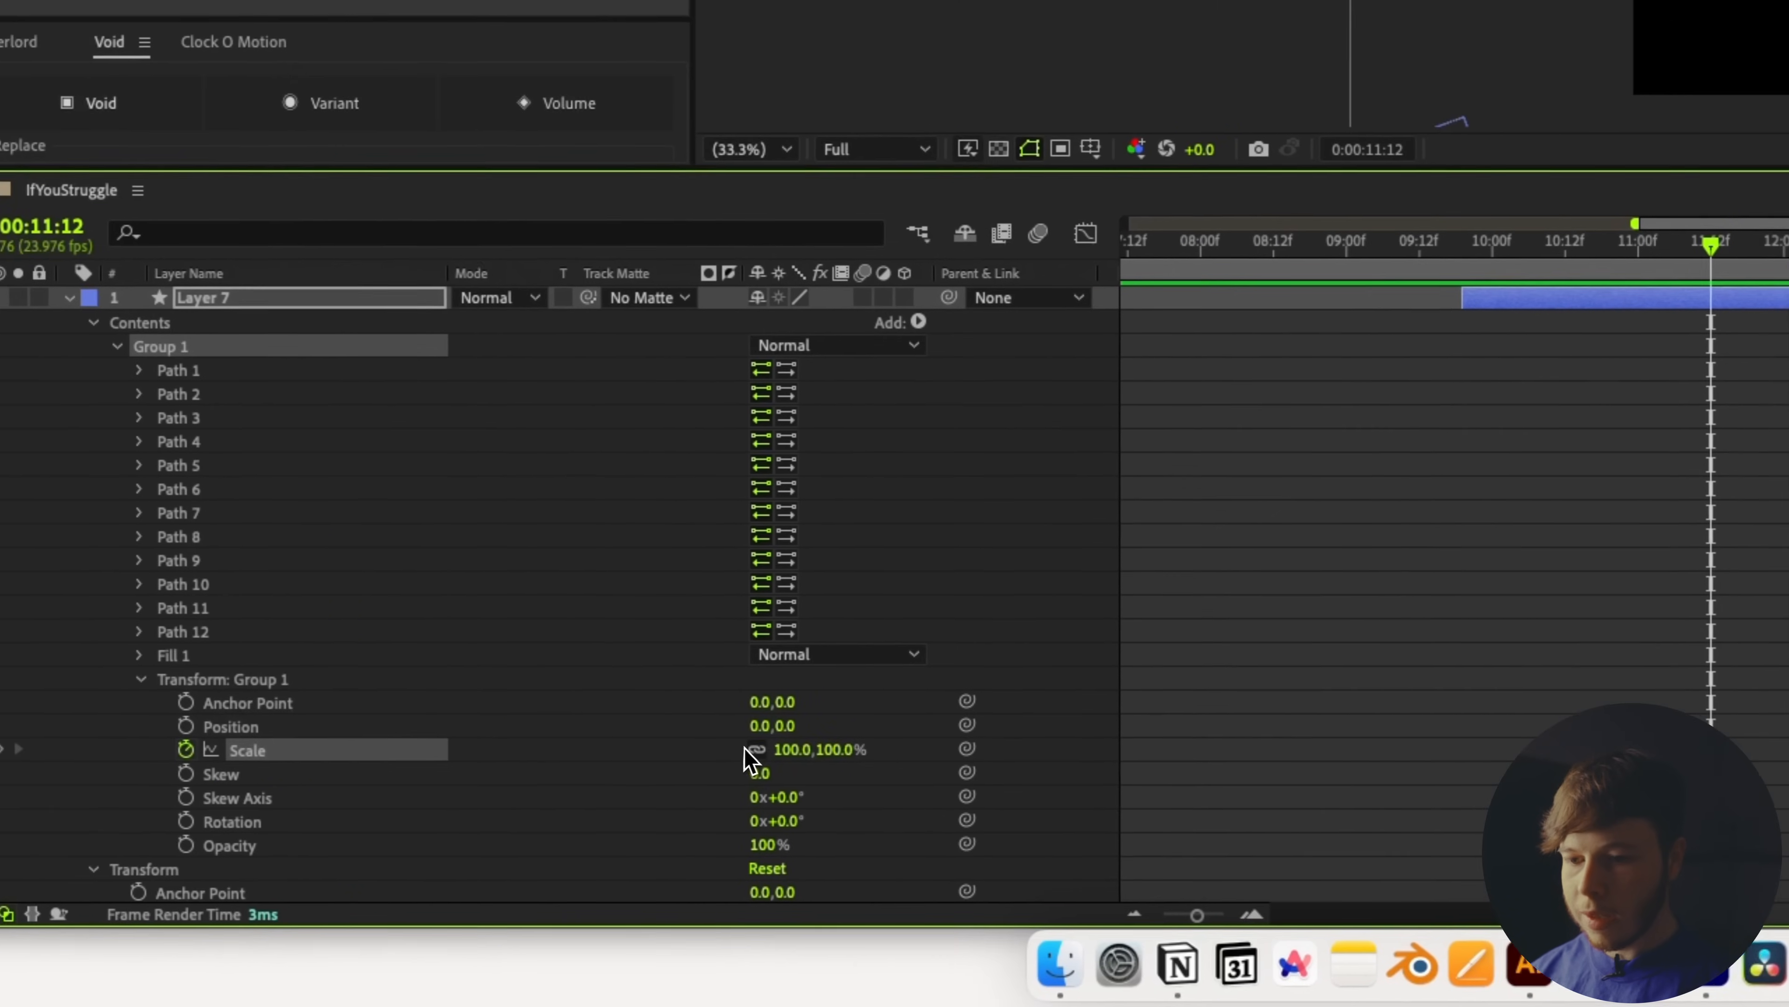
{"action": "left_click", "coordinate": [747, 750]}
{"action": "left_click_drag", "start_coordinate": [782, 750], "coordinate": [663, 751]}
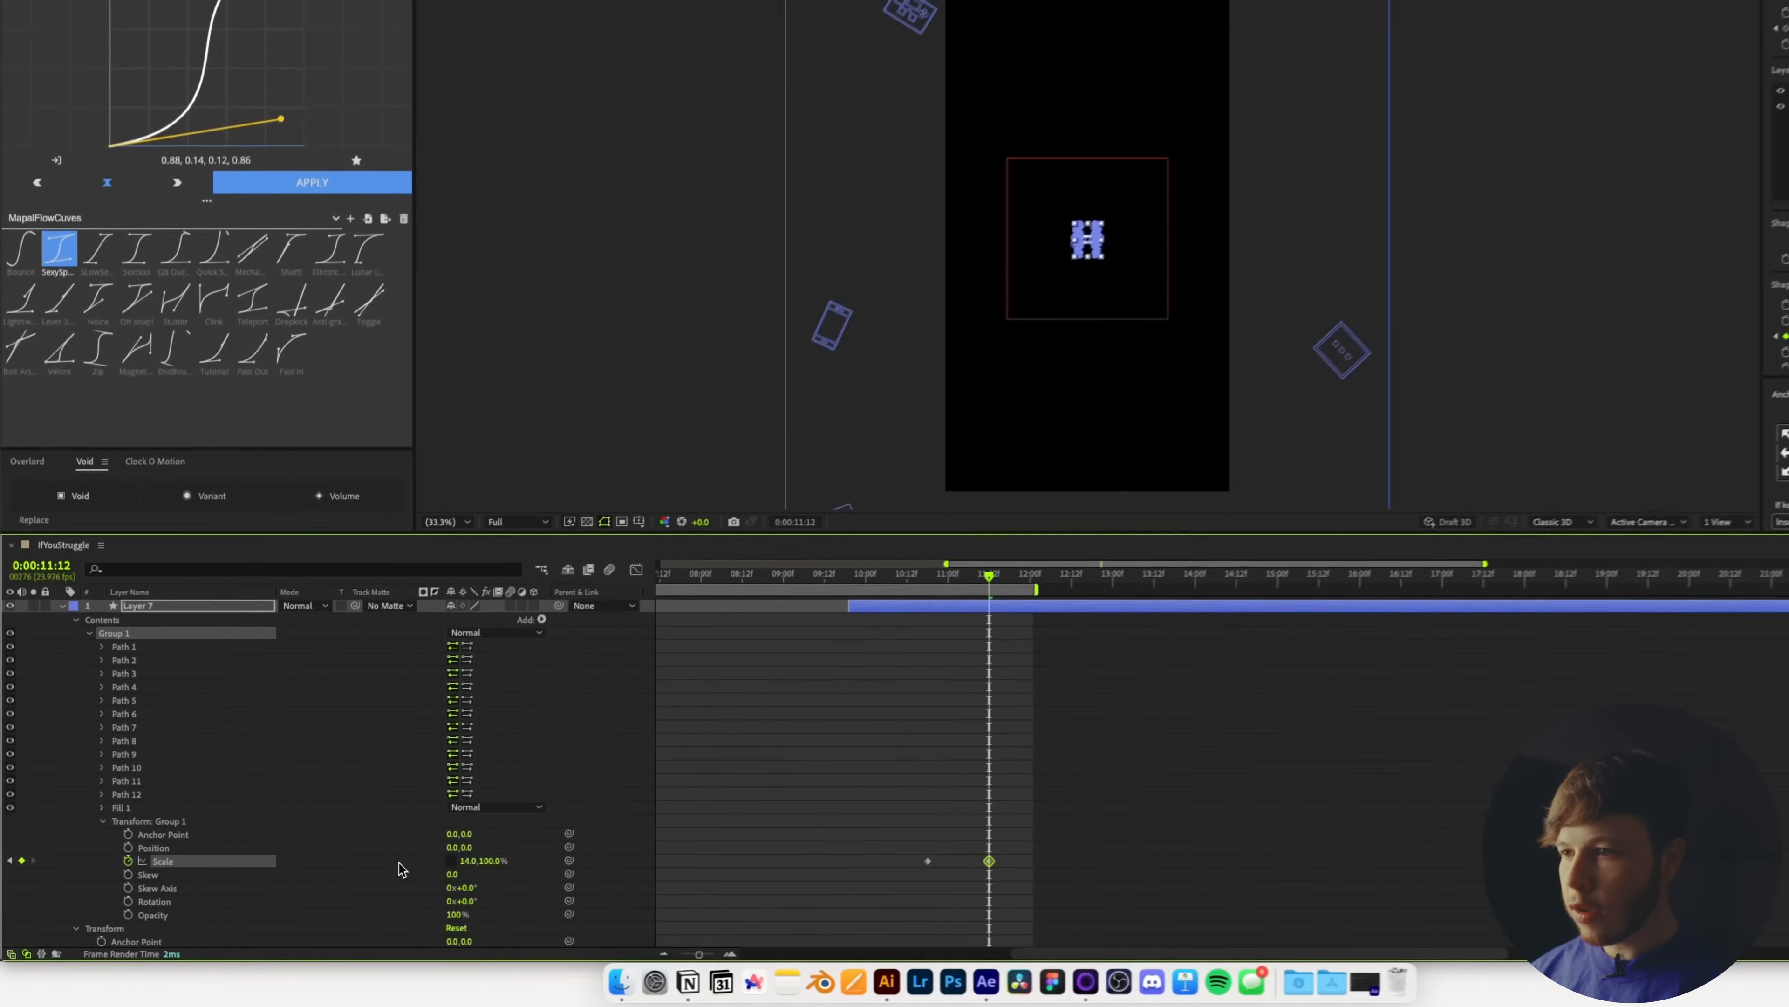
{"action": "left_click_drag", "start_coordinate": [414, 865], "coordinate": [395, 866]}
Apply the 0.88, 0.14, 0.12, 0.86 Flow curve to both of the barbell group's Scale keyframes and preview the squeeze
{"action": "left_click_drag", "start_coordinate": [1072, 829], "coordinate": [935, 865]}
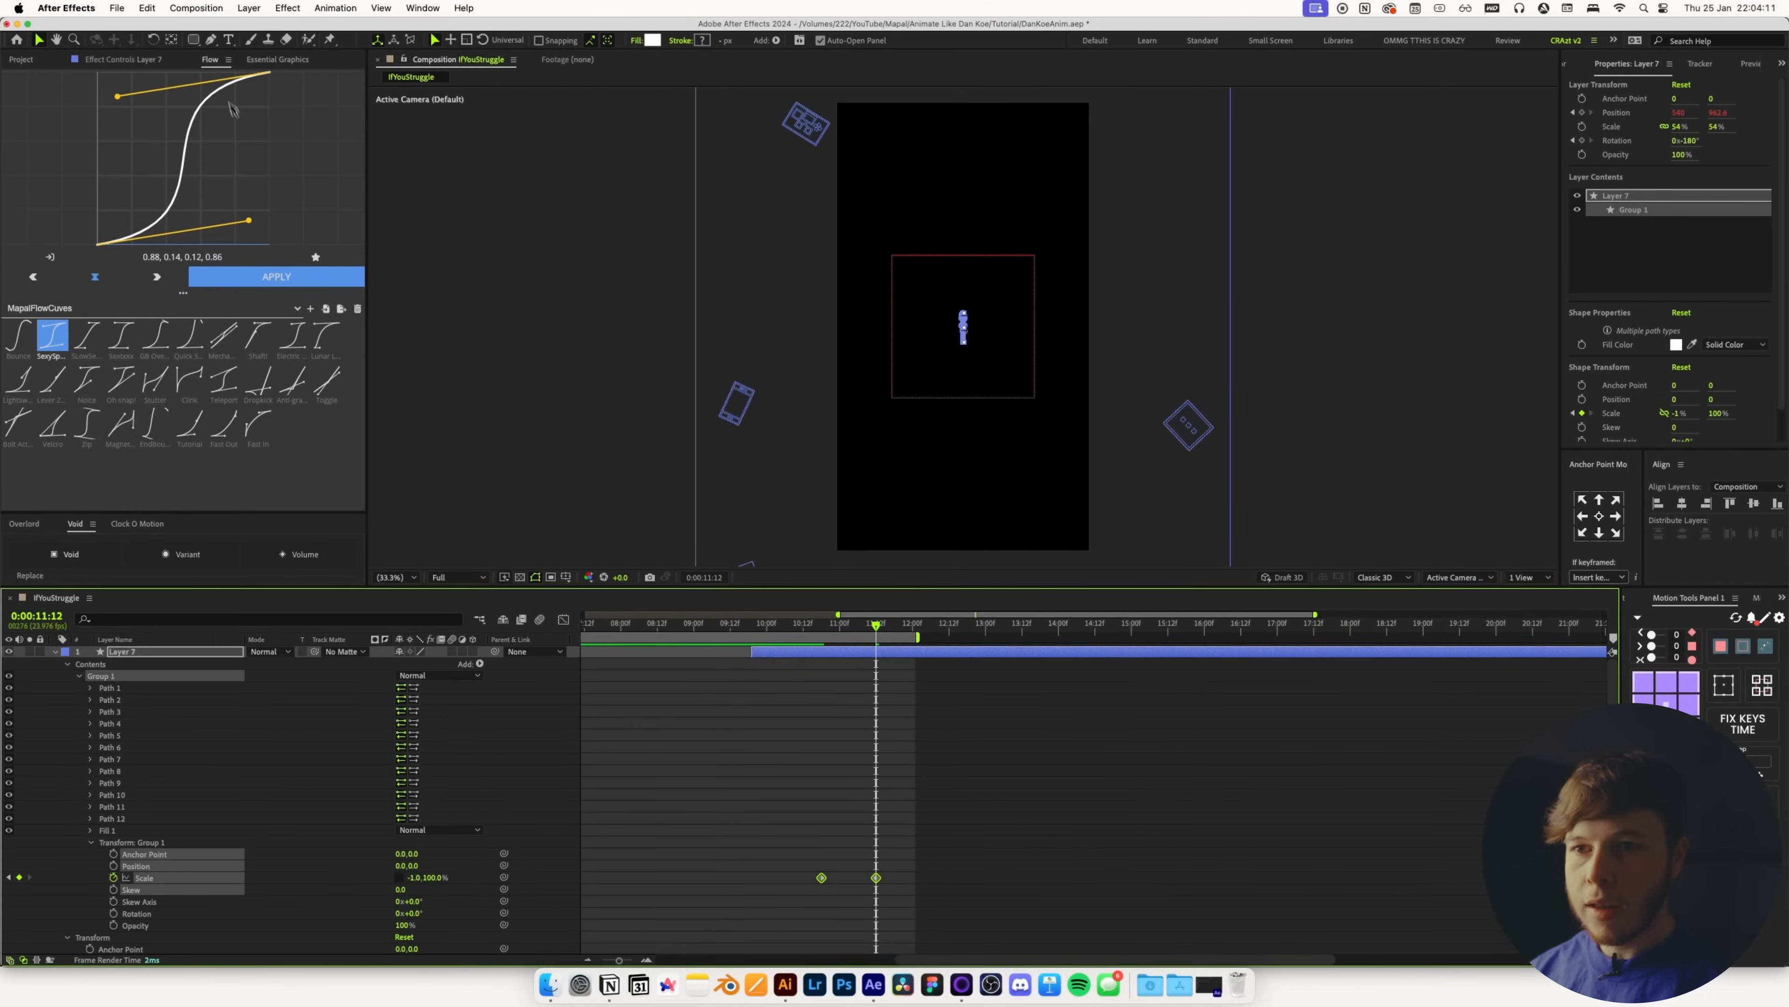
{"action": "left_click", "coordinate": [271, 280]}
{"action": "left_click", "coordinate": [971, 759]}
{"action": "key", "text": "space"}
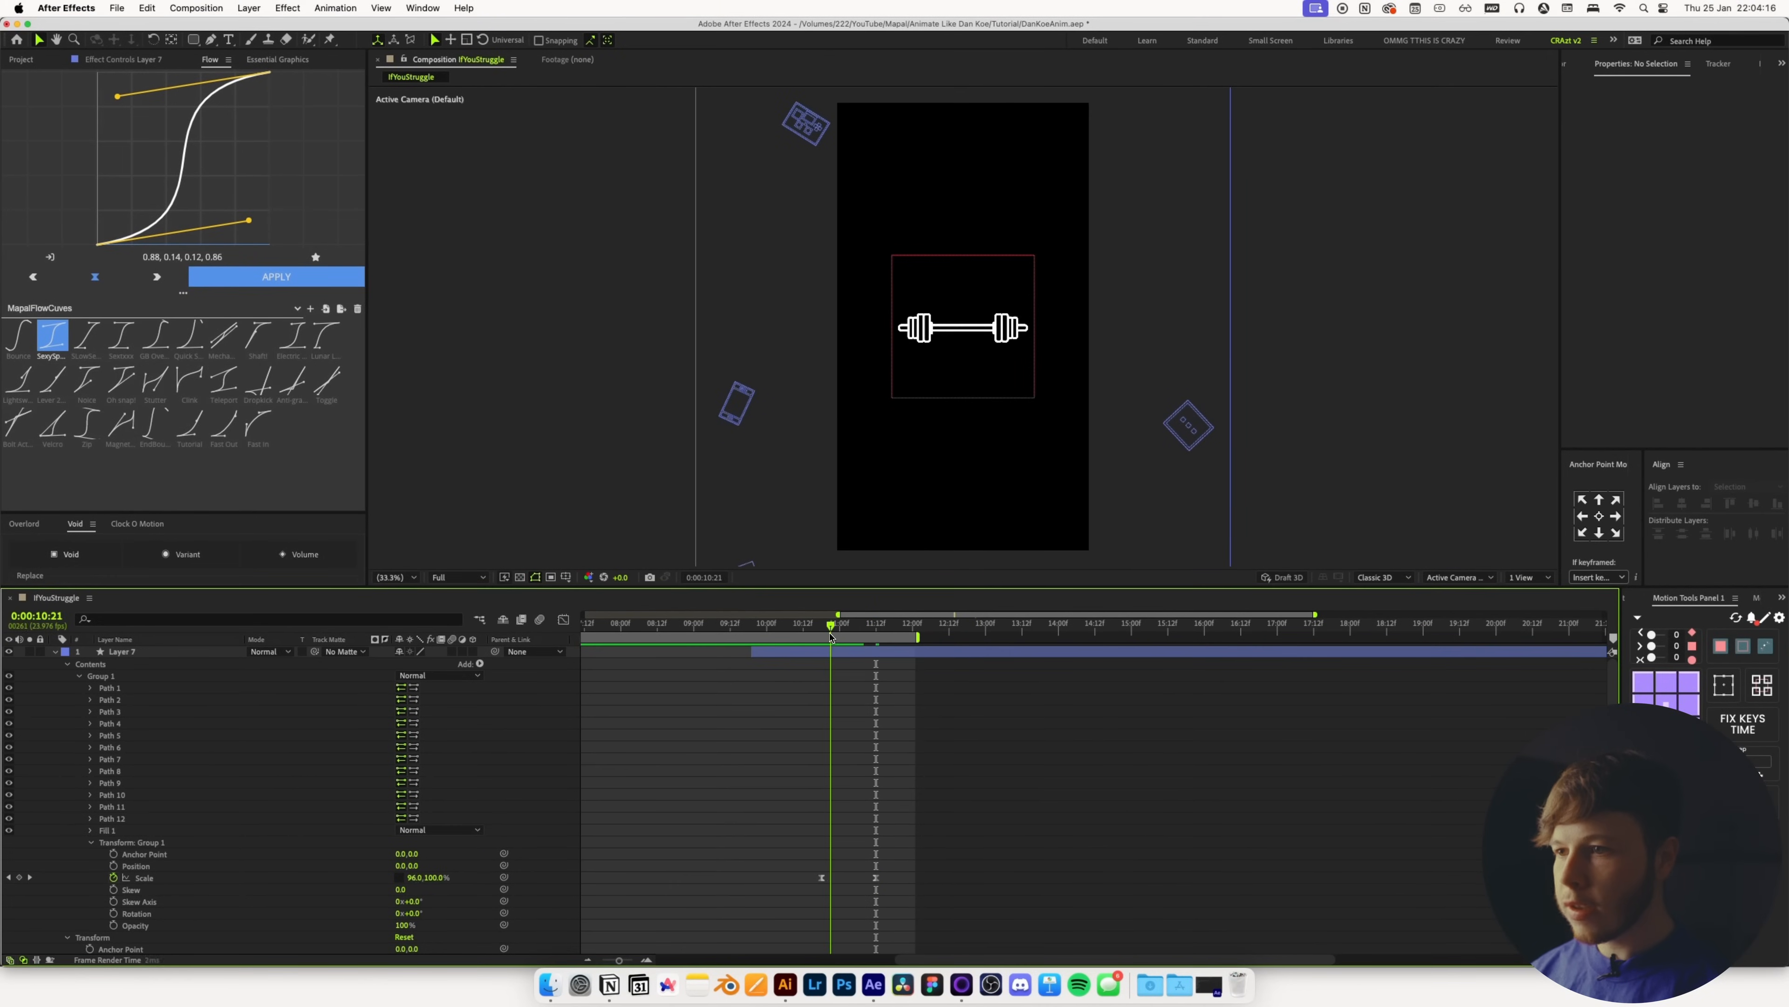
Draw a white rounded square about 88 px wide with no stroke over the barbell and centre it in the composition
{"action": "left_click", "coordinate": [192, 40]}
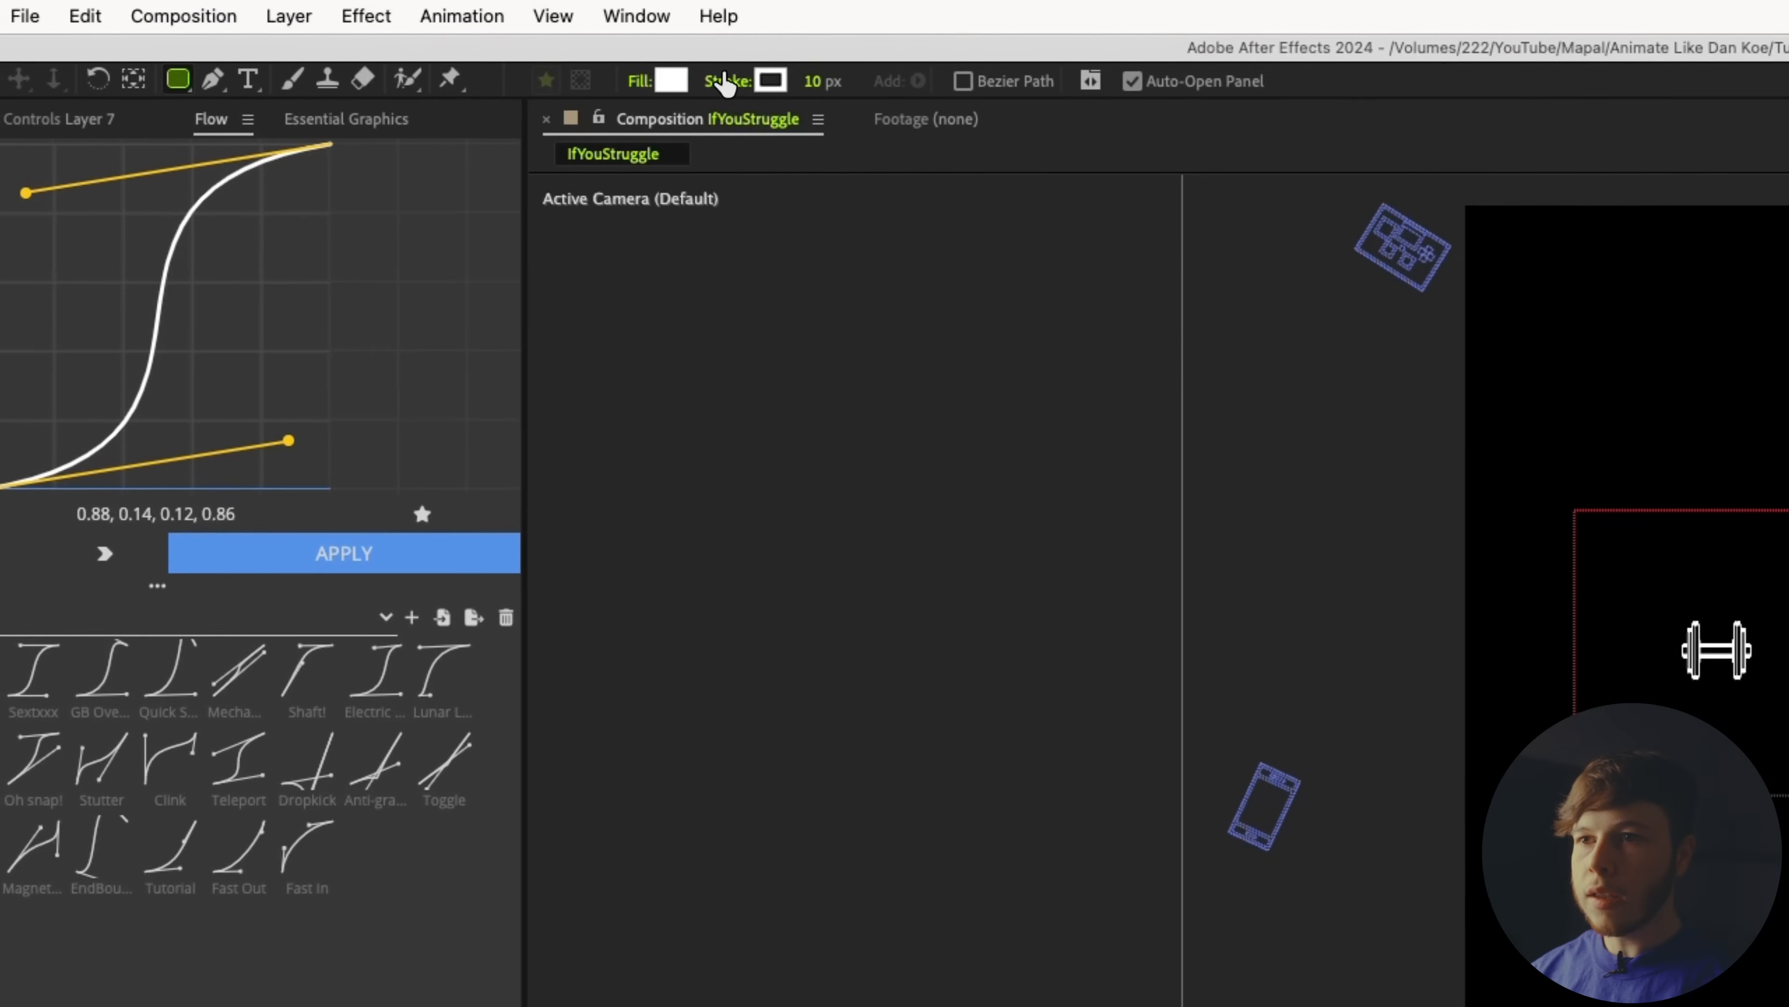
{"action": "left_click", "coordinate": [726, 83]}
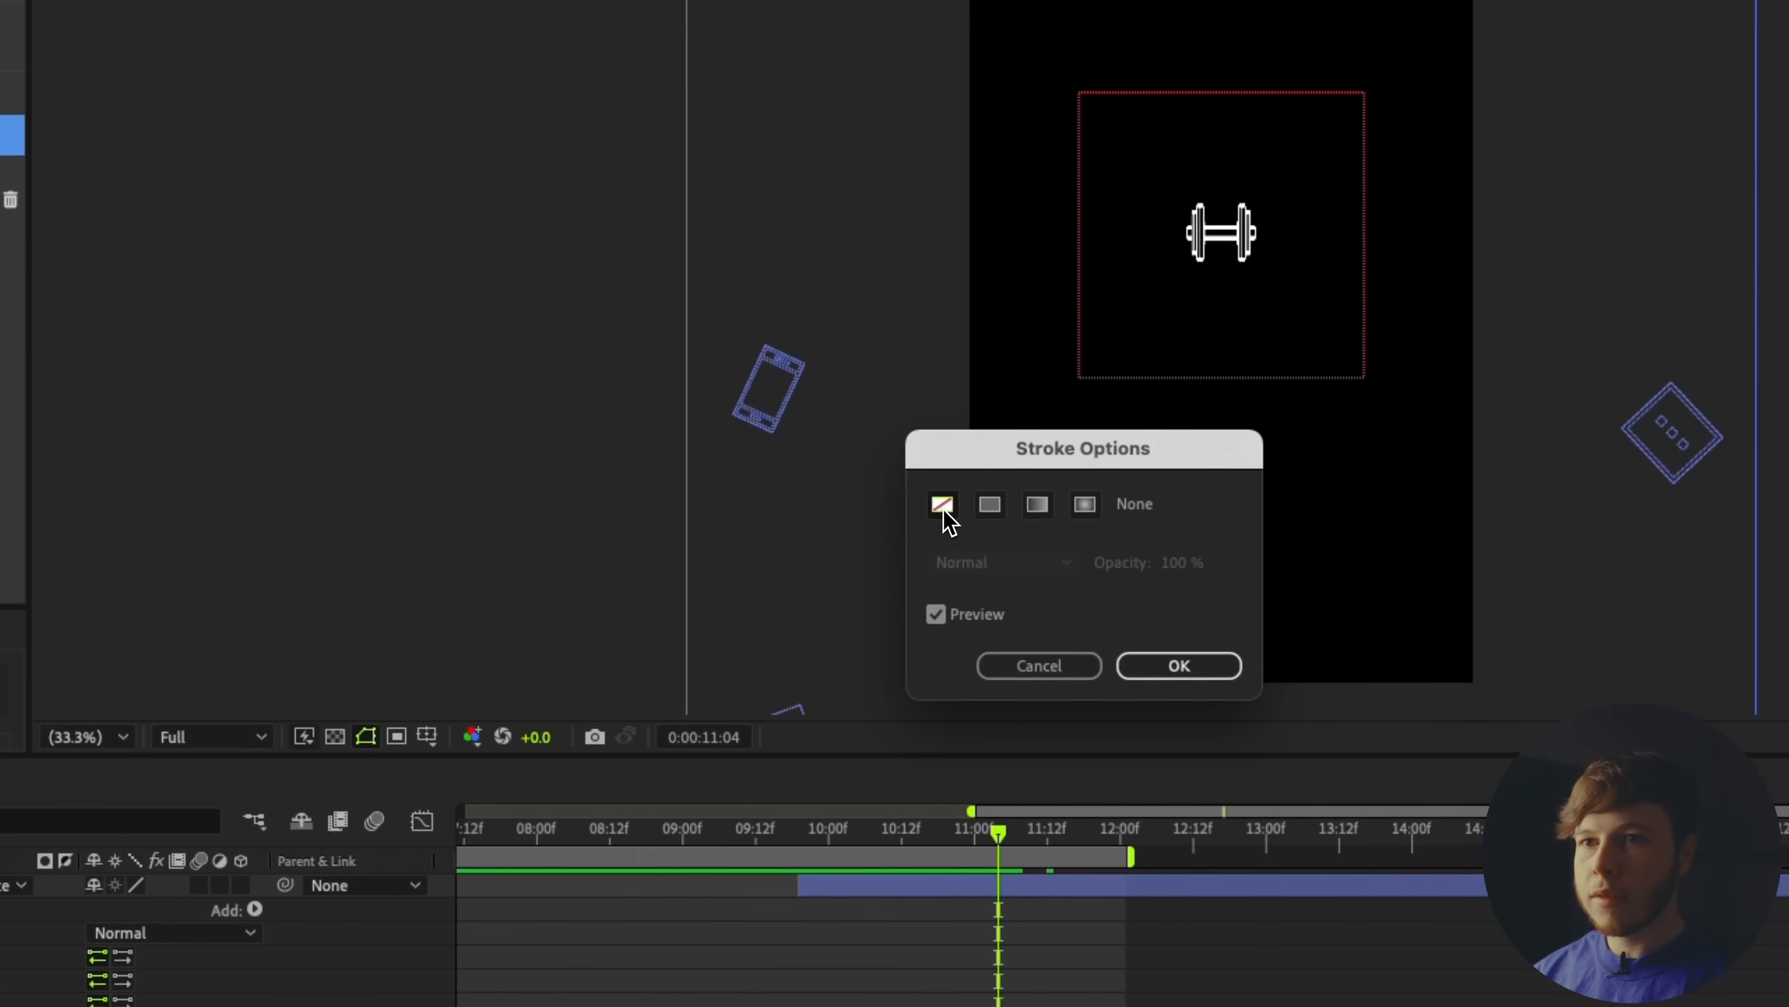
{"action": "left_click", "coordinate": [1175, 668]}
{"action": "left_click_drag", "start_coordinate": [1217, 204], "coordinate": [1258, 245]}
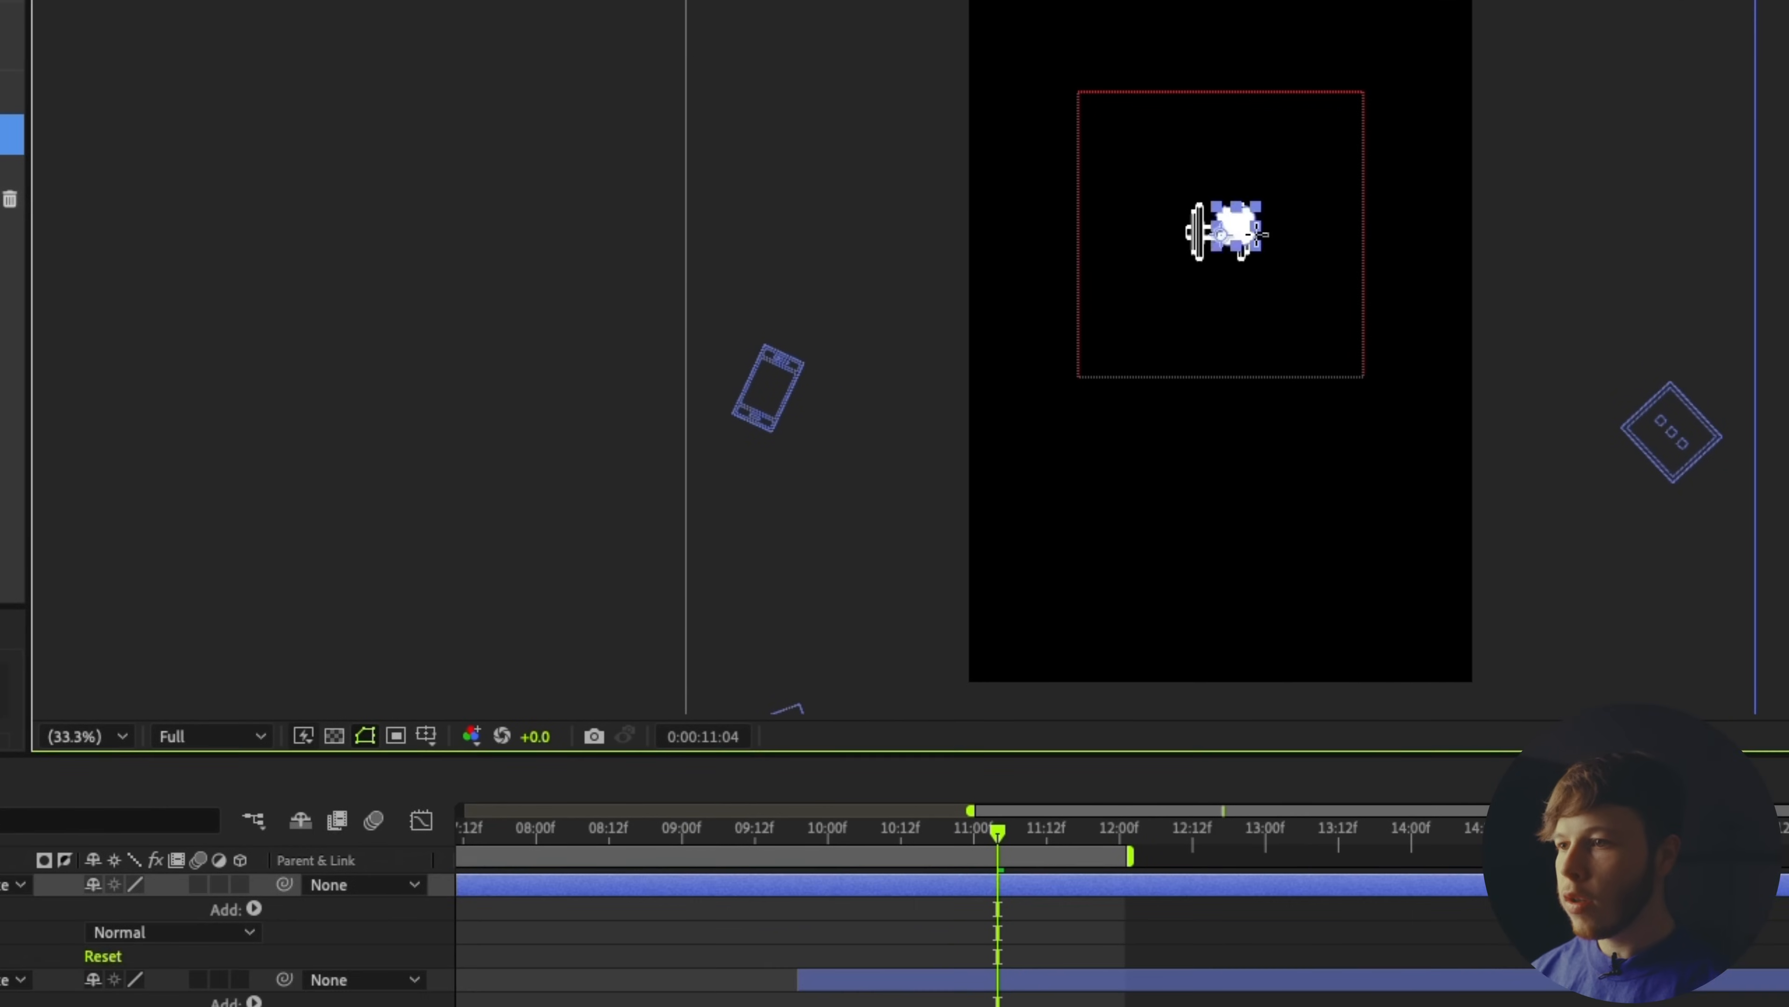
{"action": "key", "text": "v"}
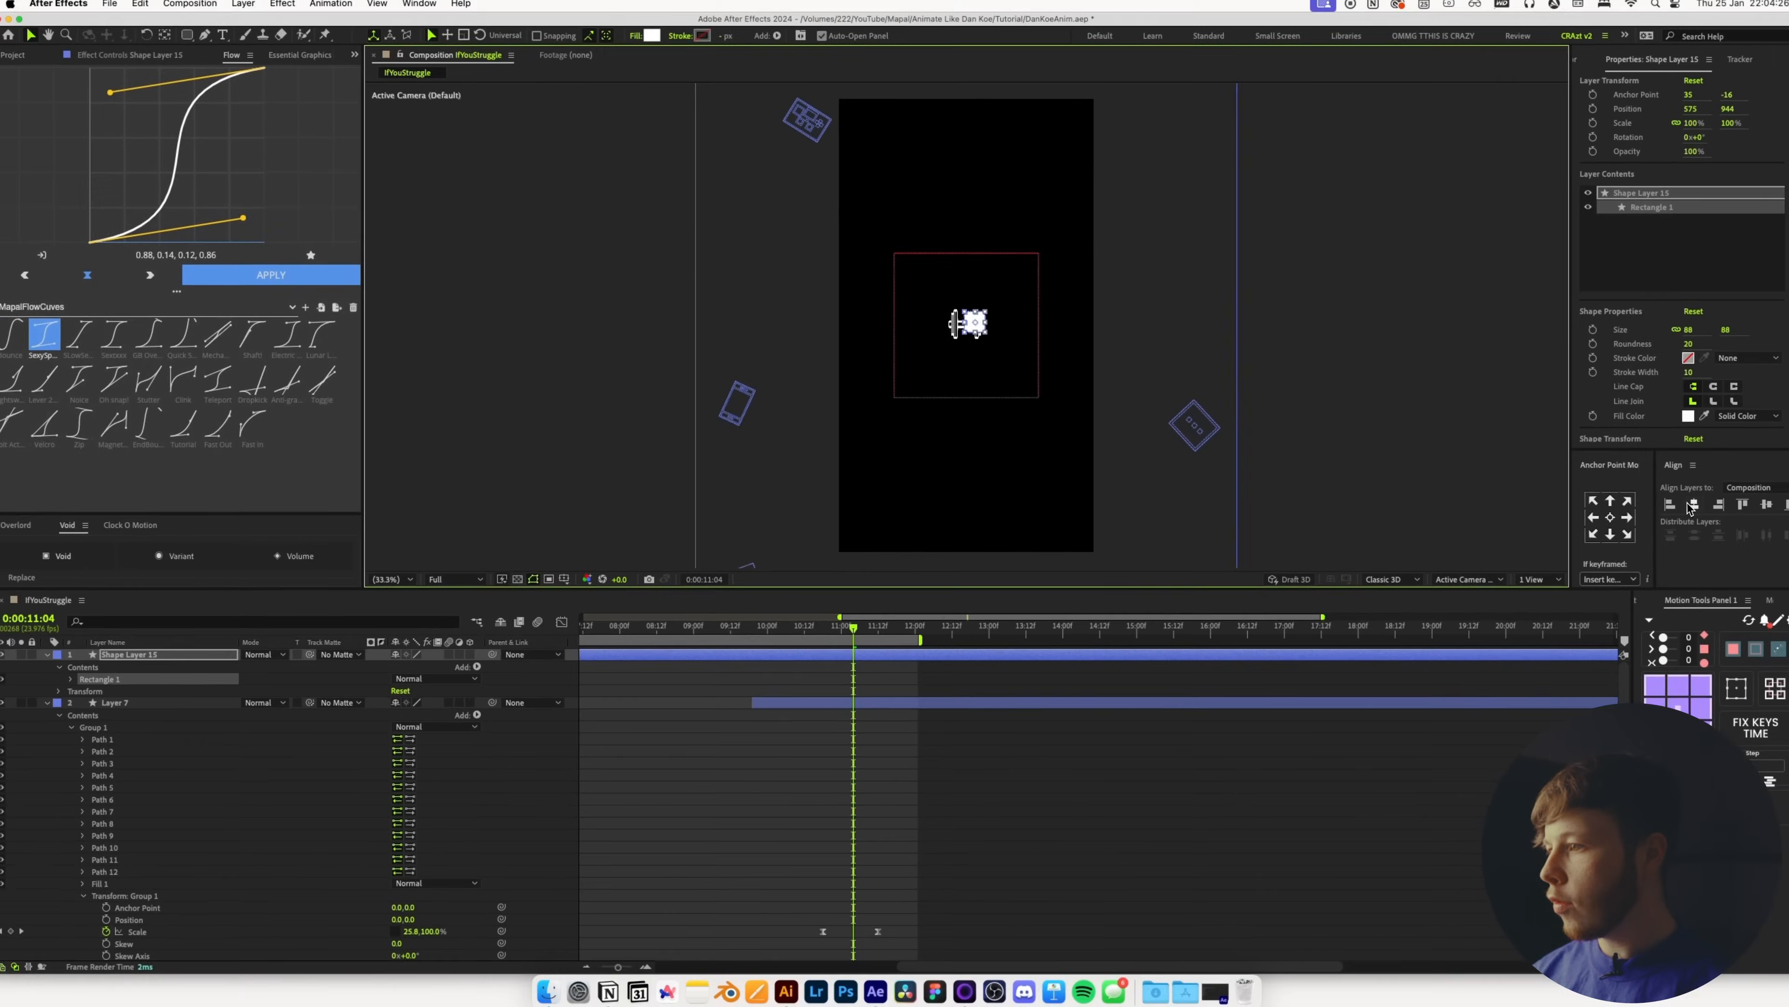
{"action": "left_click", "coordinate": [1693, 504]}
{"action": "left_click", "coordinate": [1766, 504]}
Set the rounded square's Roundness to 86 in its rectangle path so it forms a circle
{"action": "key", "text": "slash"}
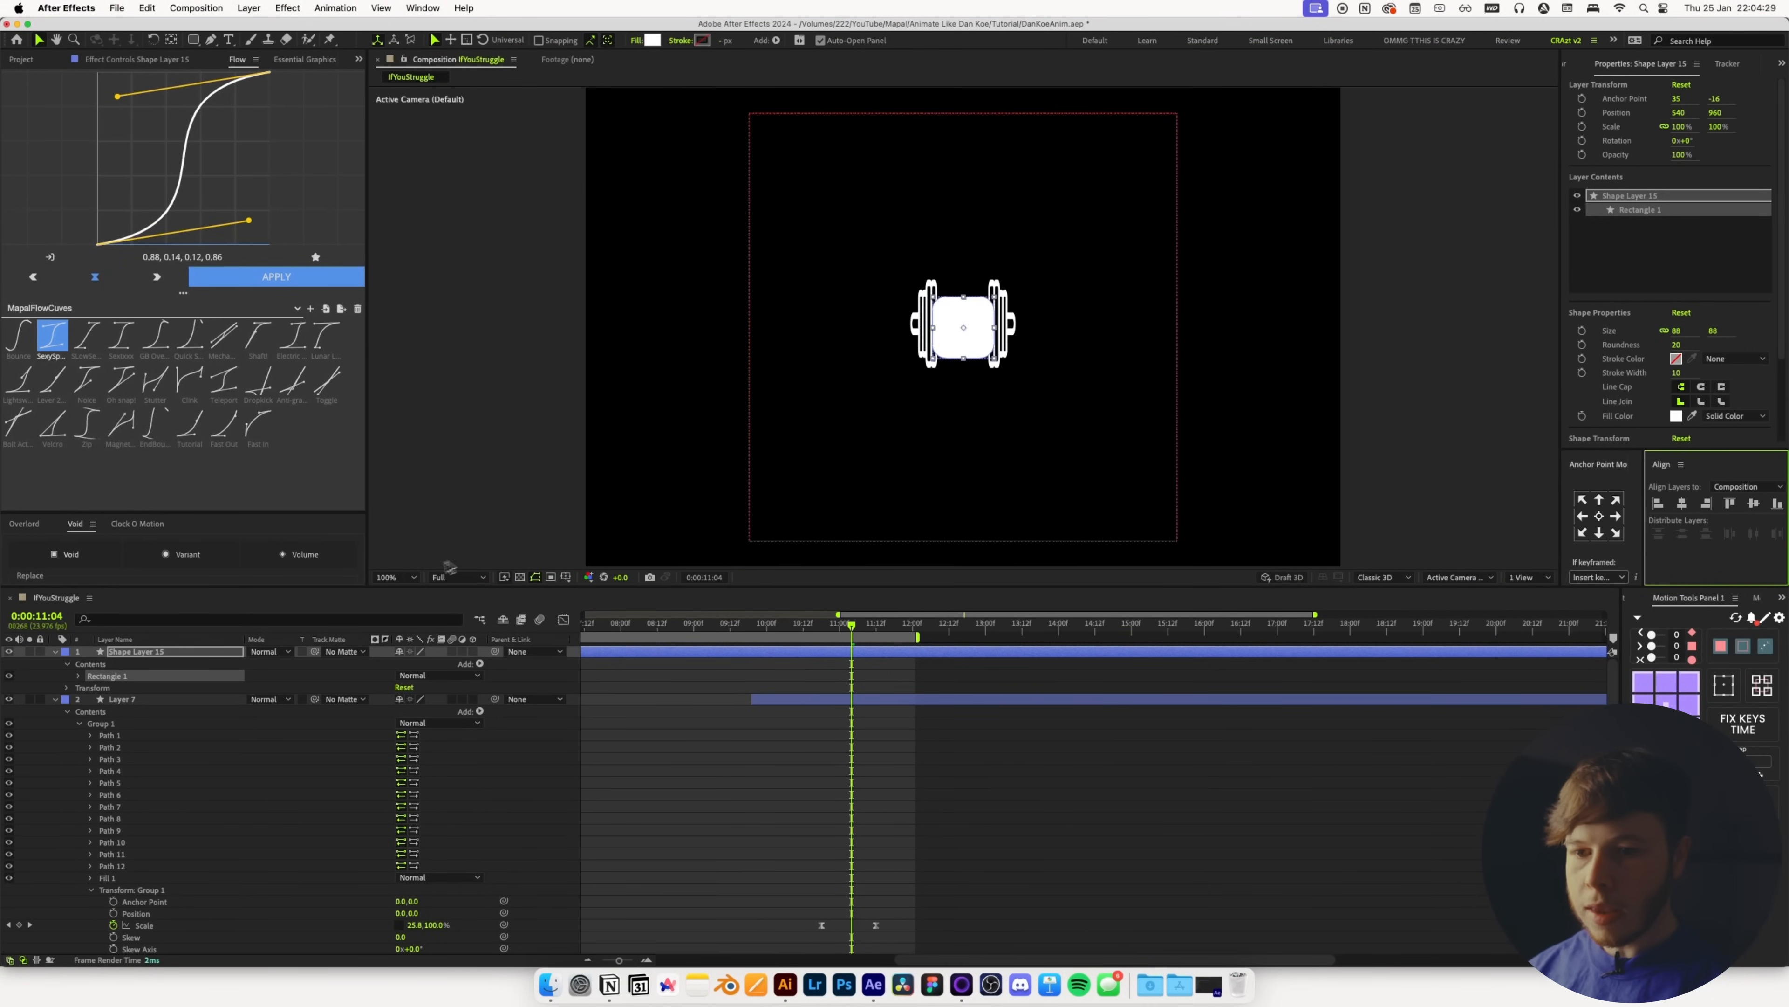
{"action": "left_click", "coordinate": [78, 676]}
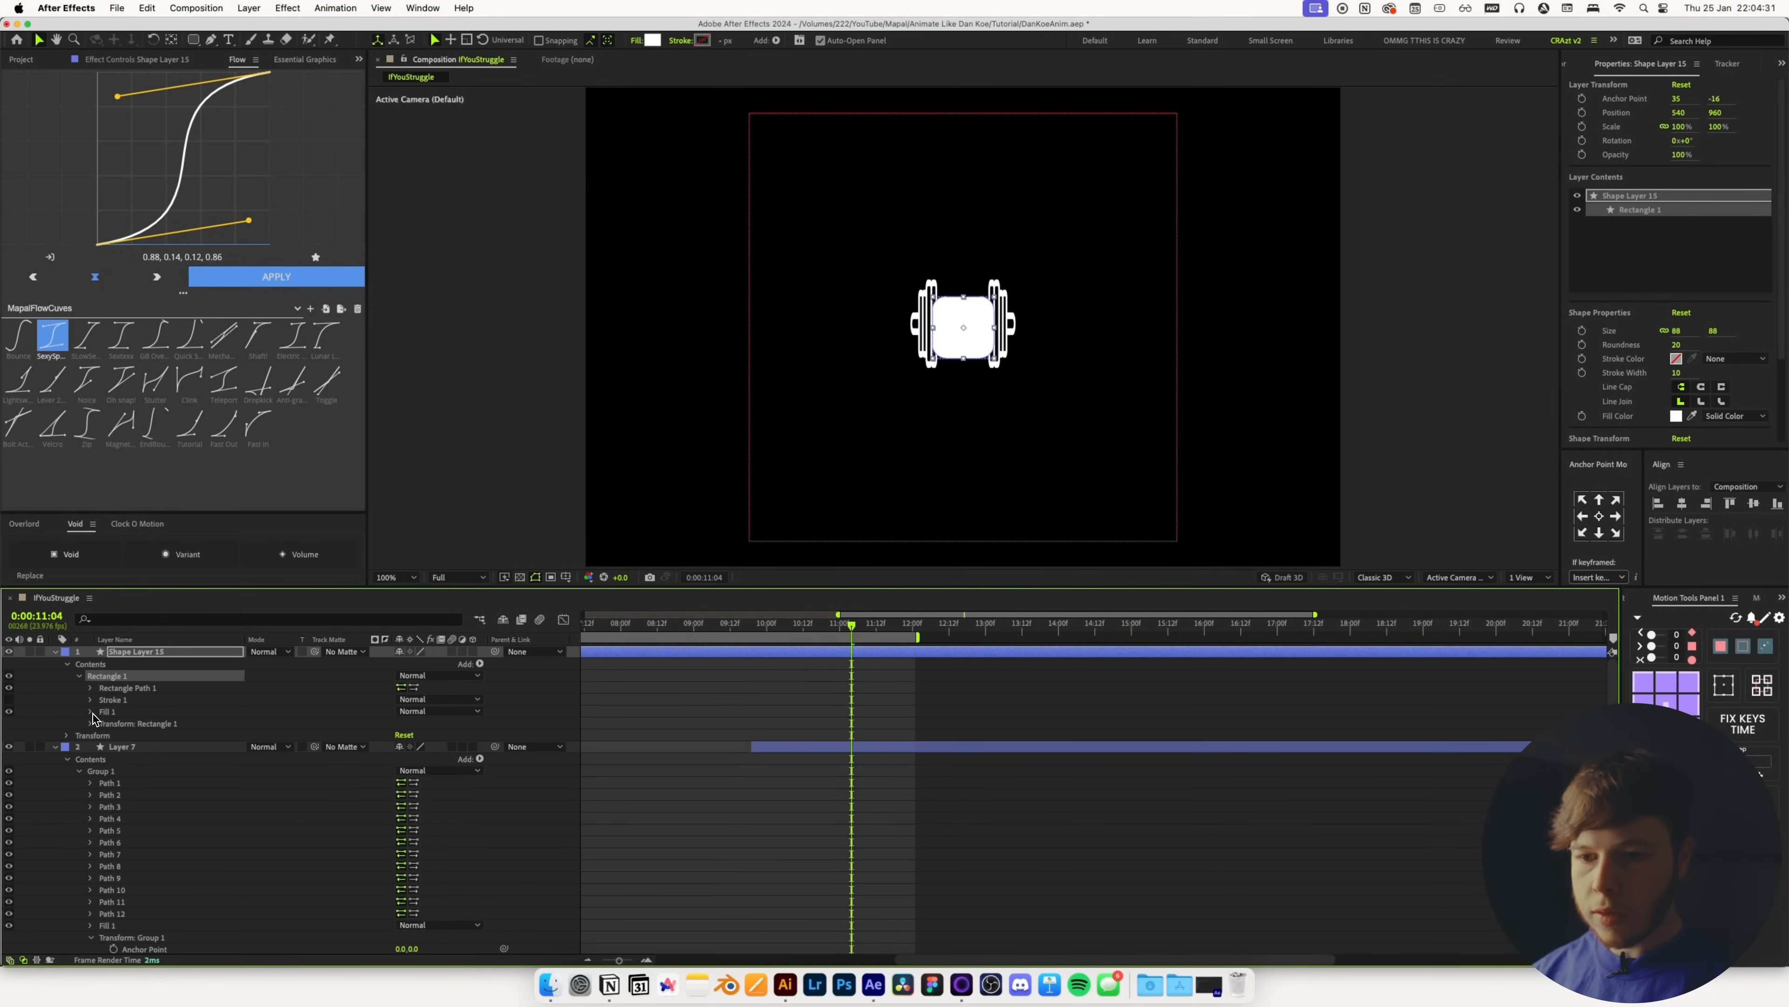
{"action": "left_click", "coordinate": [92, 694]}
{"action": "left_click_drag", "start_coordinate": [403, 728], "coordinate": [451, 735]}
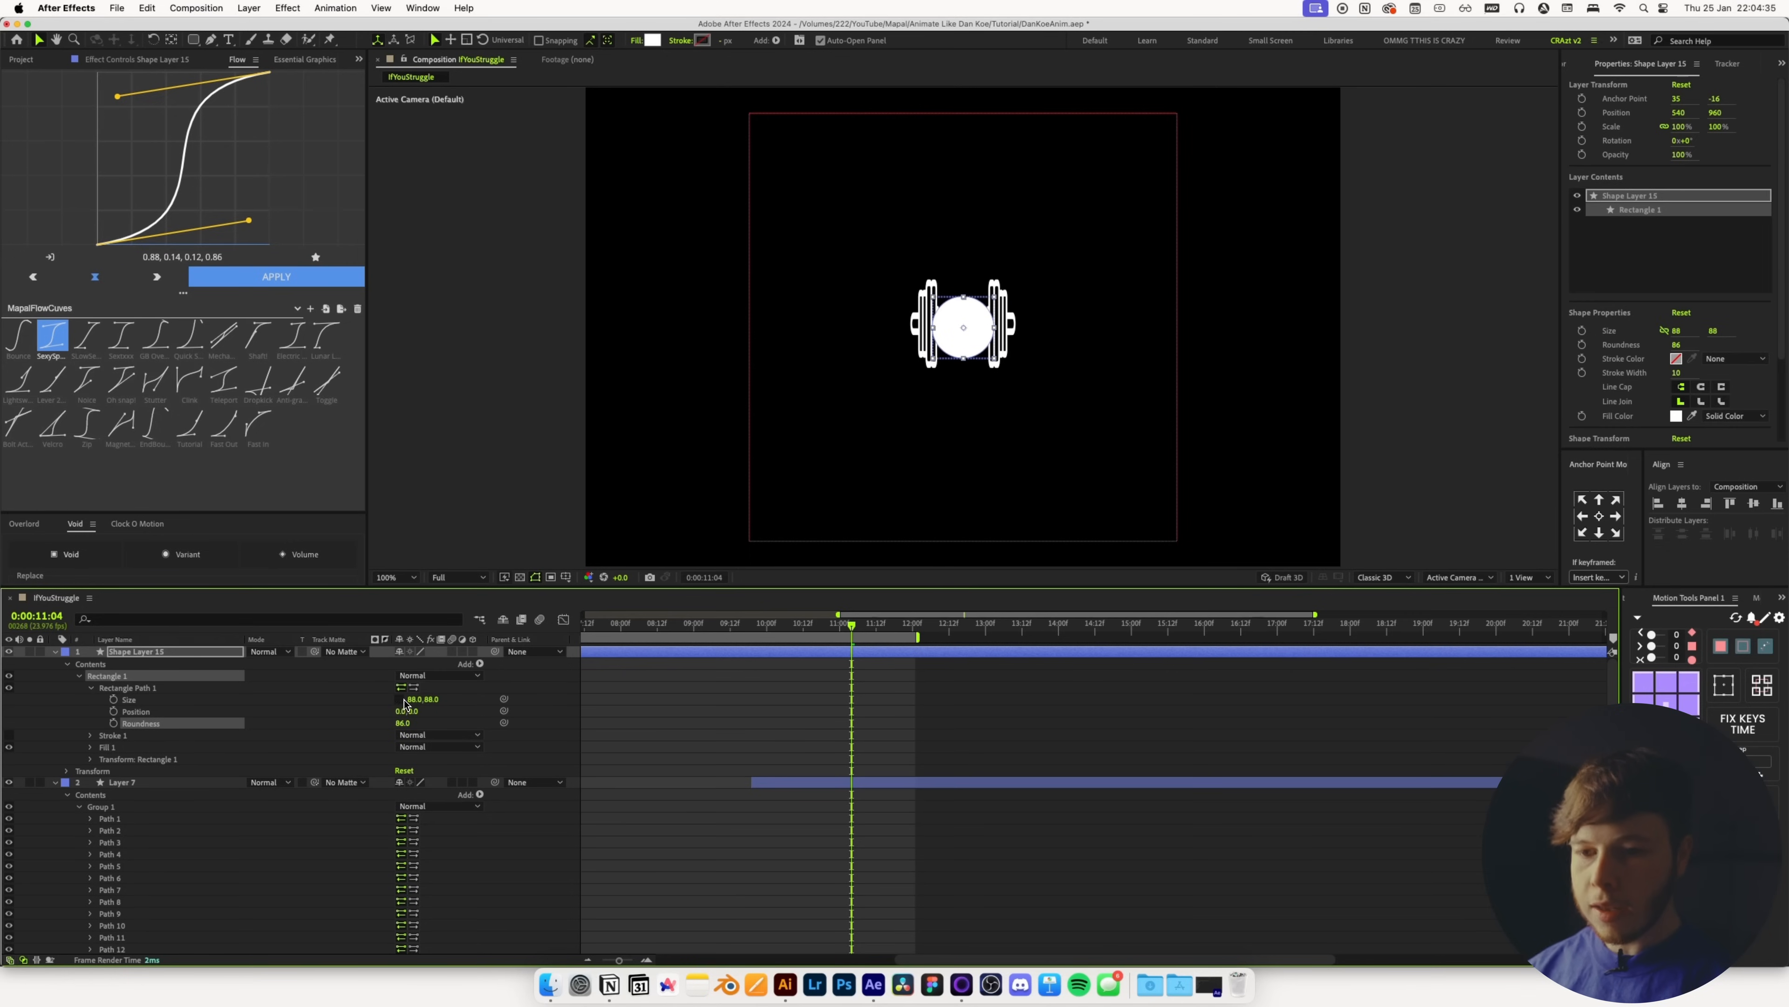
Keyframe the rectangle path's Size at 88, 88 on 0:00:11:17 and at 452, 88 on 0:00:10:23
{"action": "scroll", "coordinate": [873, 687], "scroll_direction": "down", "scroll_amount": 10}
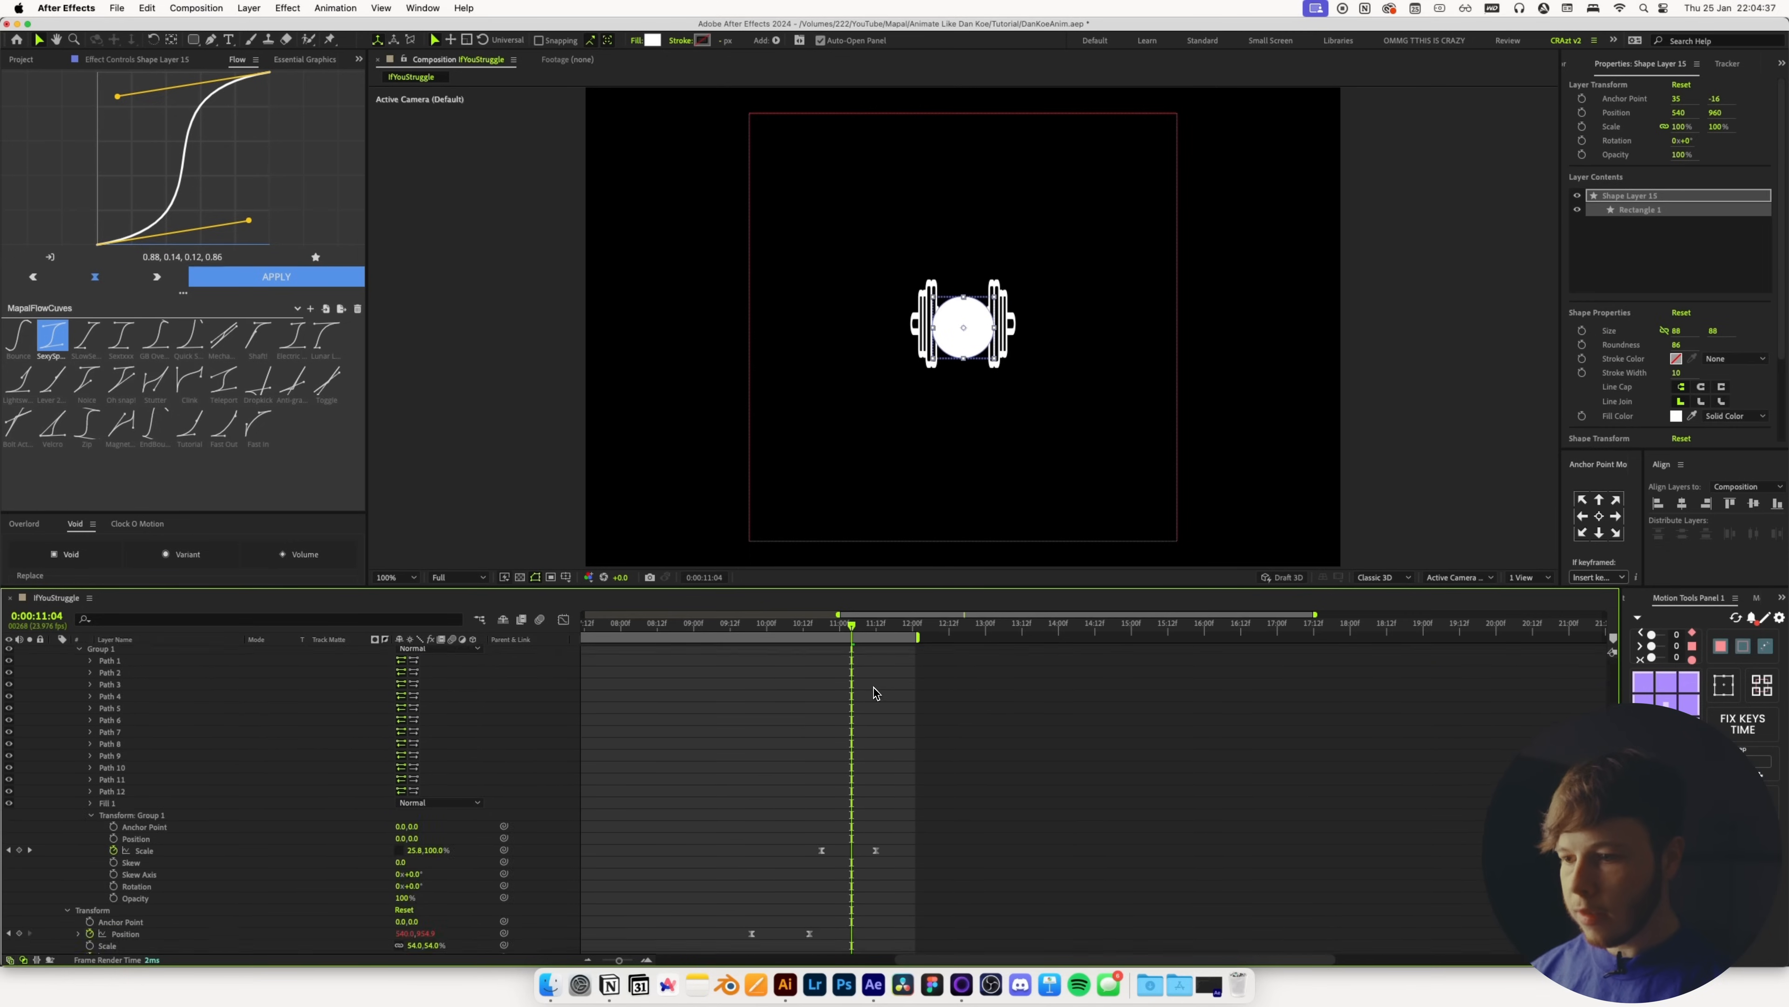
{"action": "left_click_drag", "start_coordinate": [858, 638], "coordinate": [895, 642]}
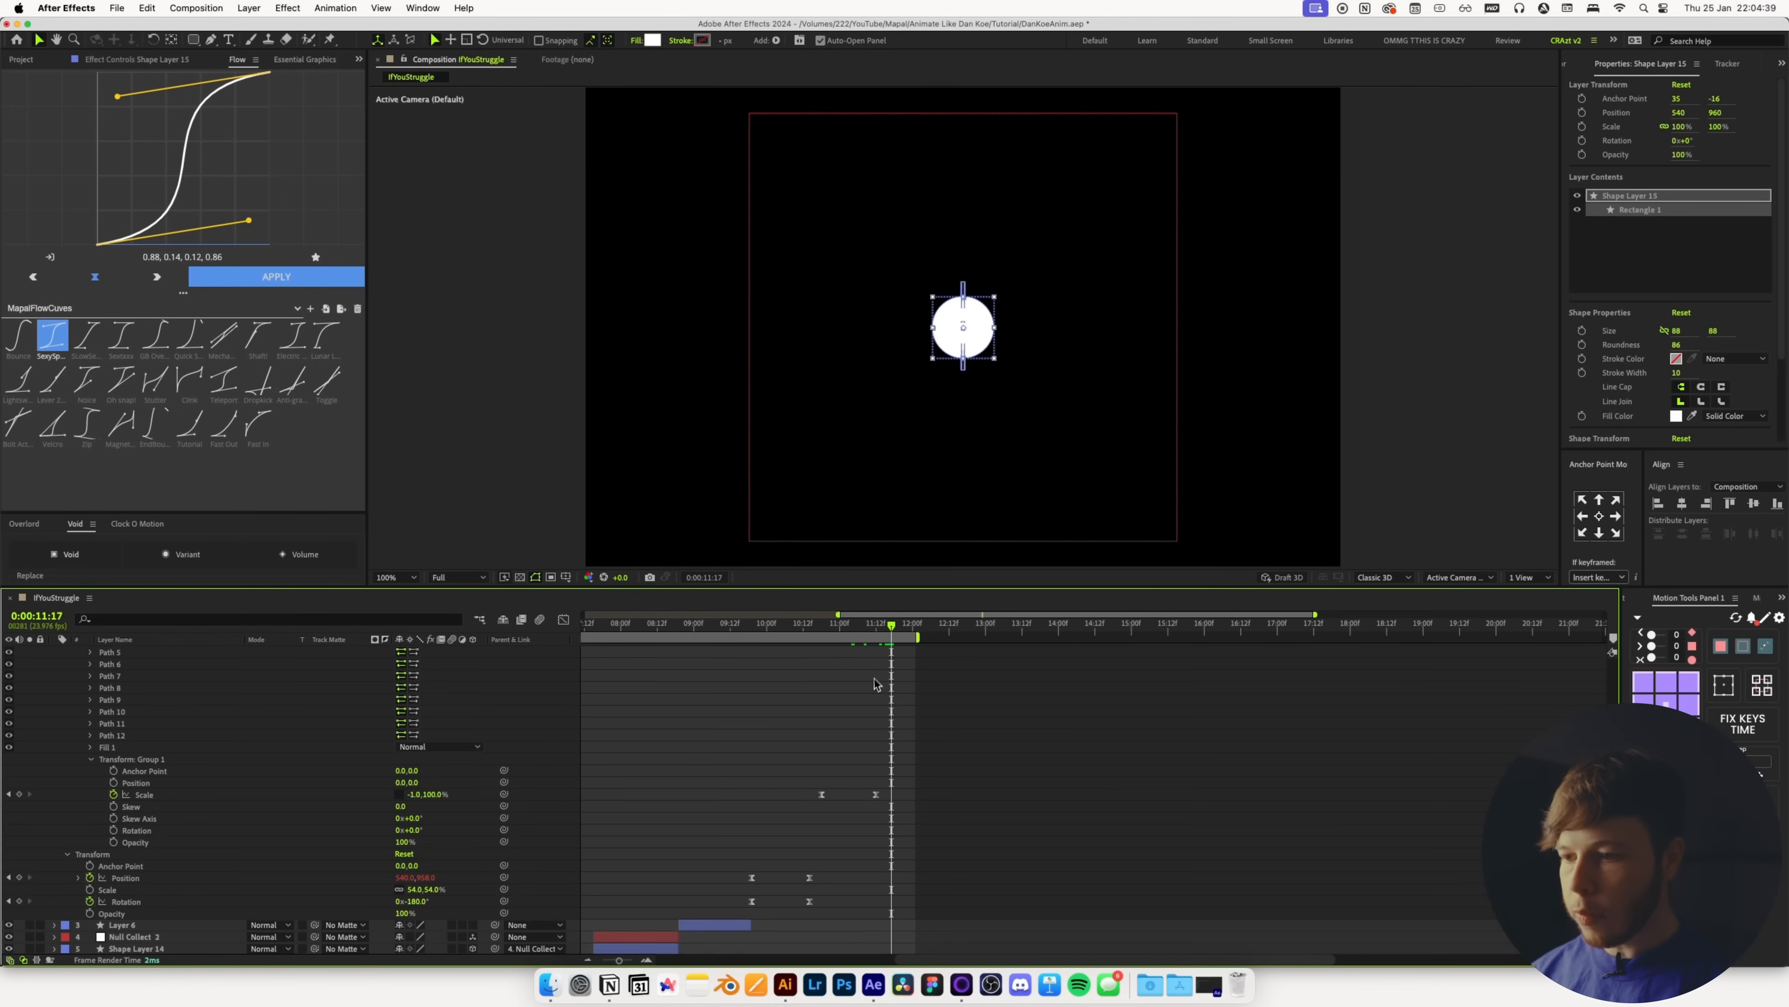
{"action": "scroll", "coordinate": [874, 678], "scroll_direction": "up", "scroll_amount": 8}
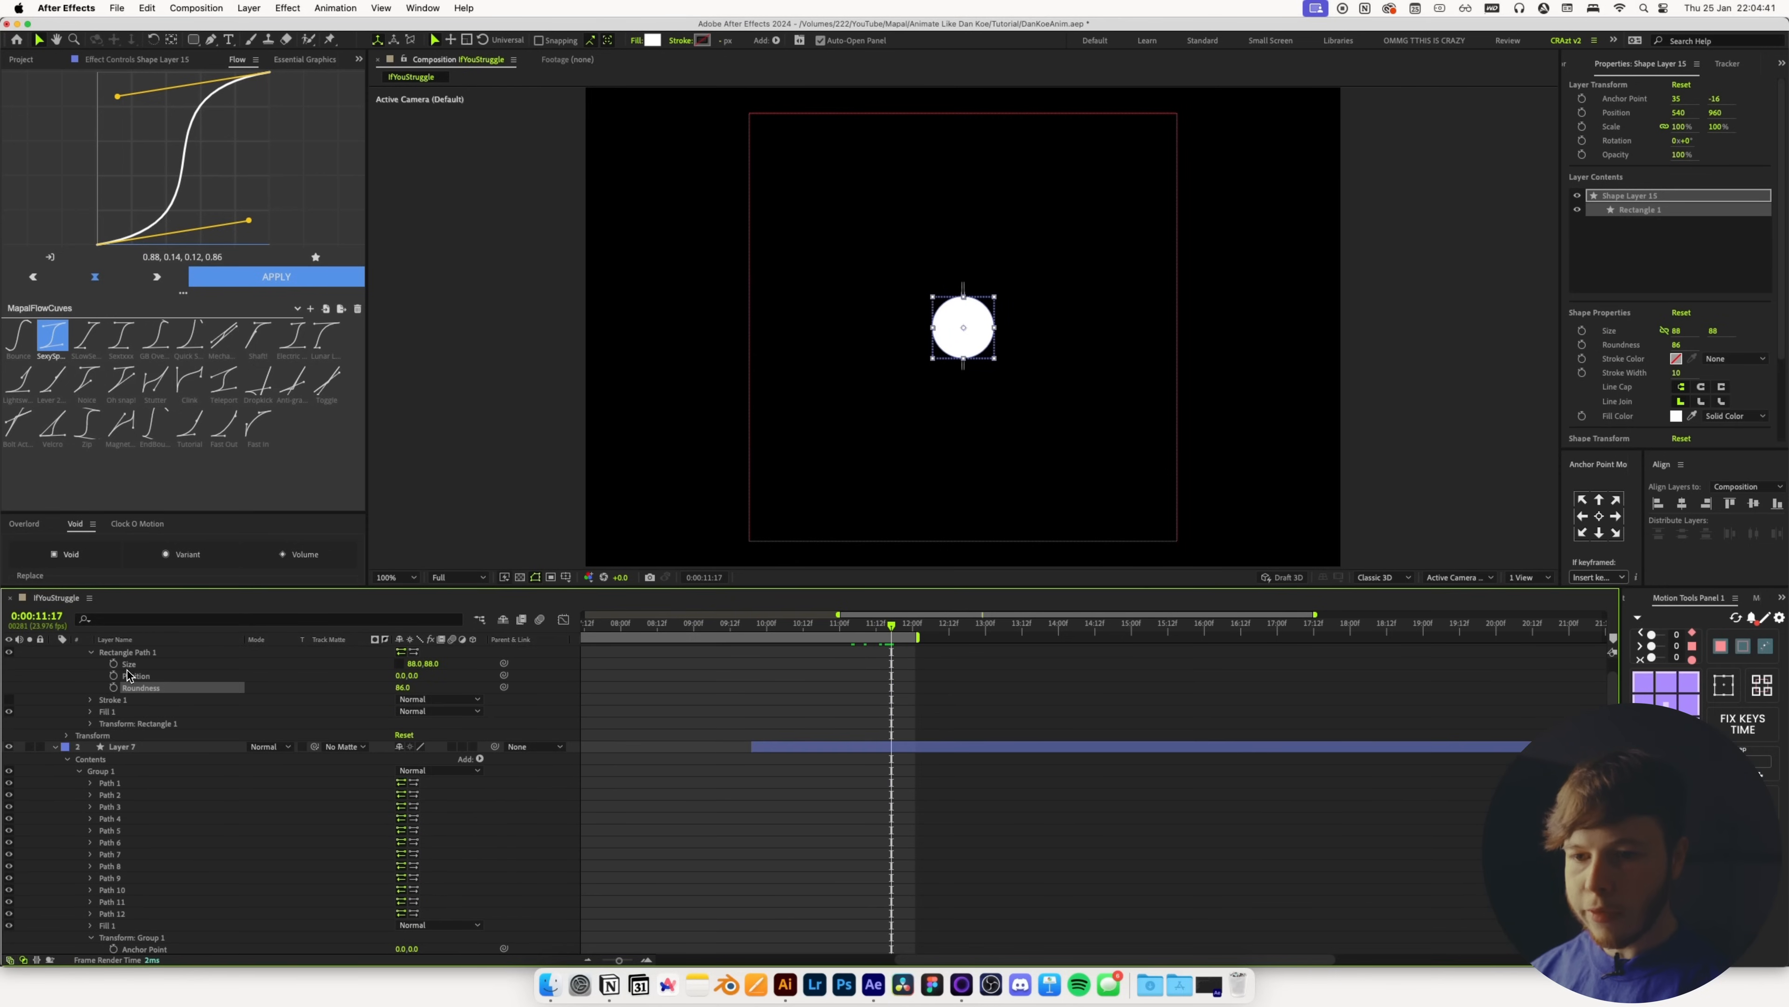
{"action": "left_click", "coordinate": [113, 664]}
{"action": "left_click_drag", "start_coordinate": [870, 634], "coordinate": [839, 636]}
{"action": "left_click_drag", "start_coordinate": [416, 671], "coordinate": [687, 642]}
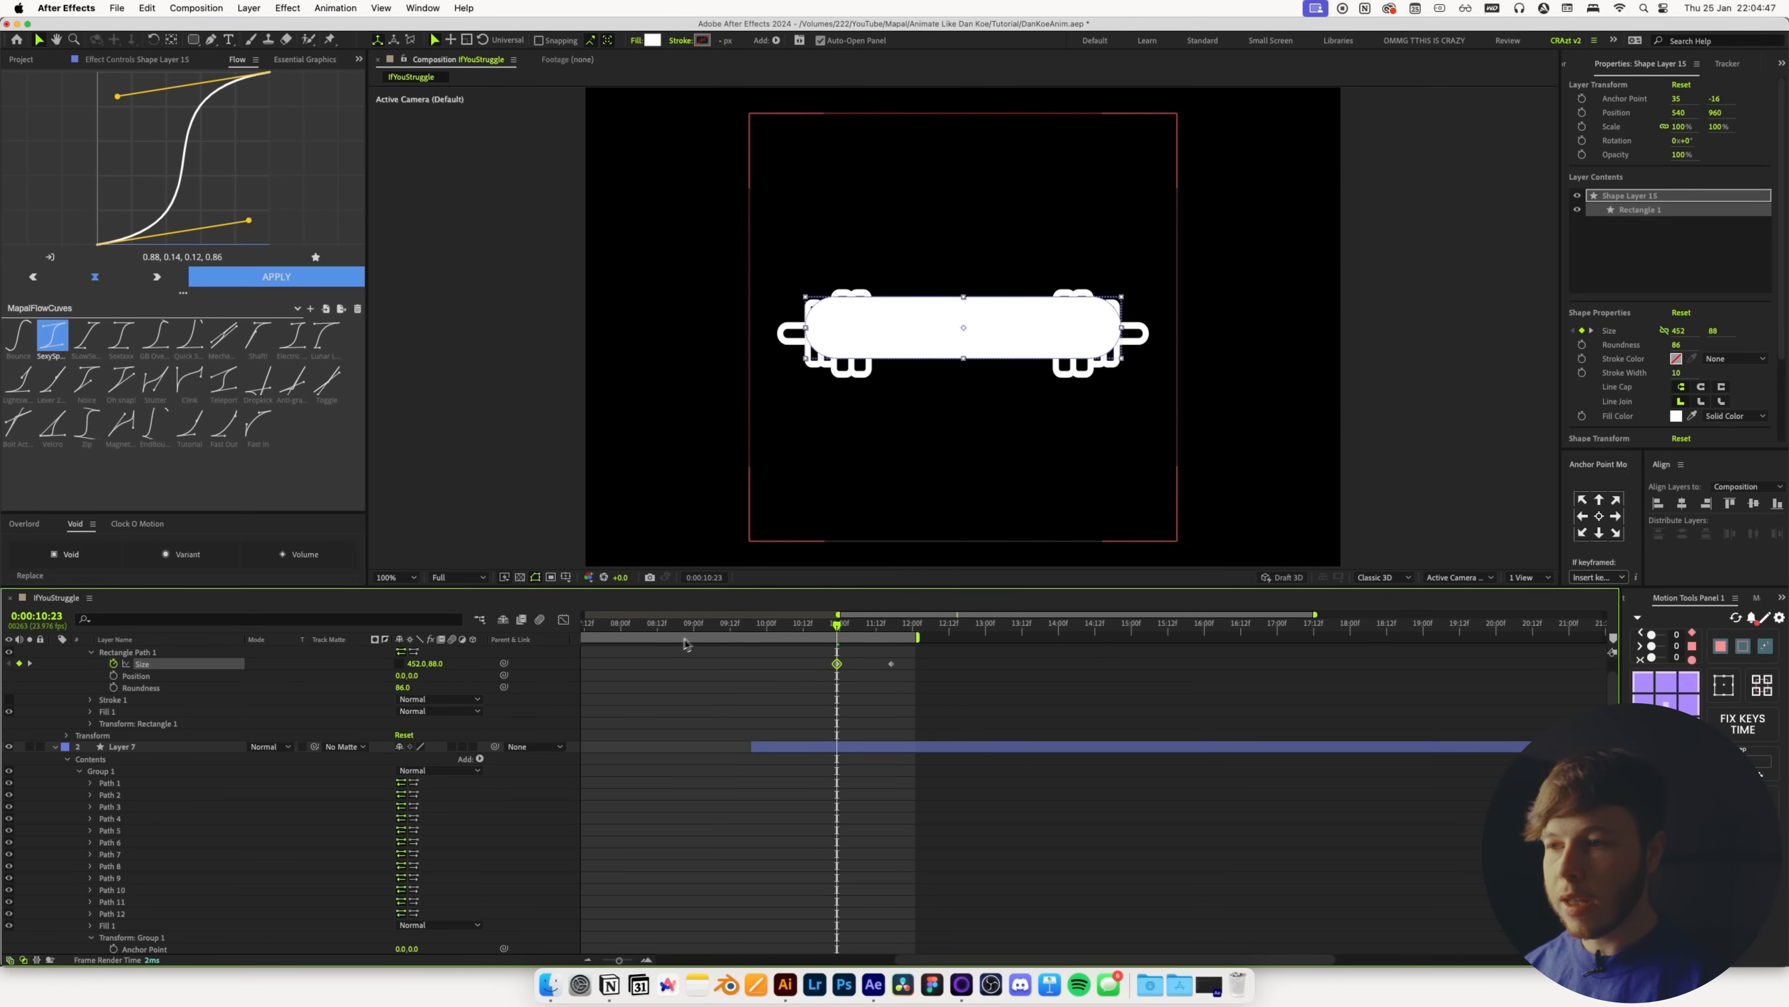
Apply the 0.88, 0.14, 0.12, 0.86 Flow curve to both of the rectangle's Size keyframes
{"action": "scroll", "coordinate": [873, 664], "scroll_direction": "up", "scroll_amount": 2}
{"action": "left_click", "coordinate": [876, 660]}
{"action": "left_click_drag", "start_coordinate": [965, 752], "coordinate": [868, 634]}
{"action": "left_click", "coordinate": [268, 277]}
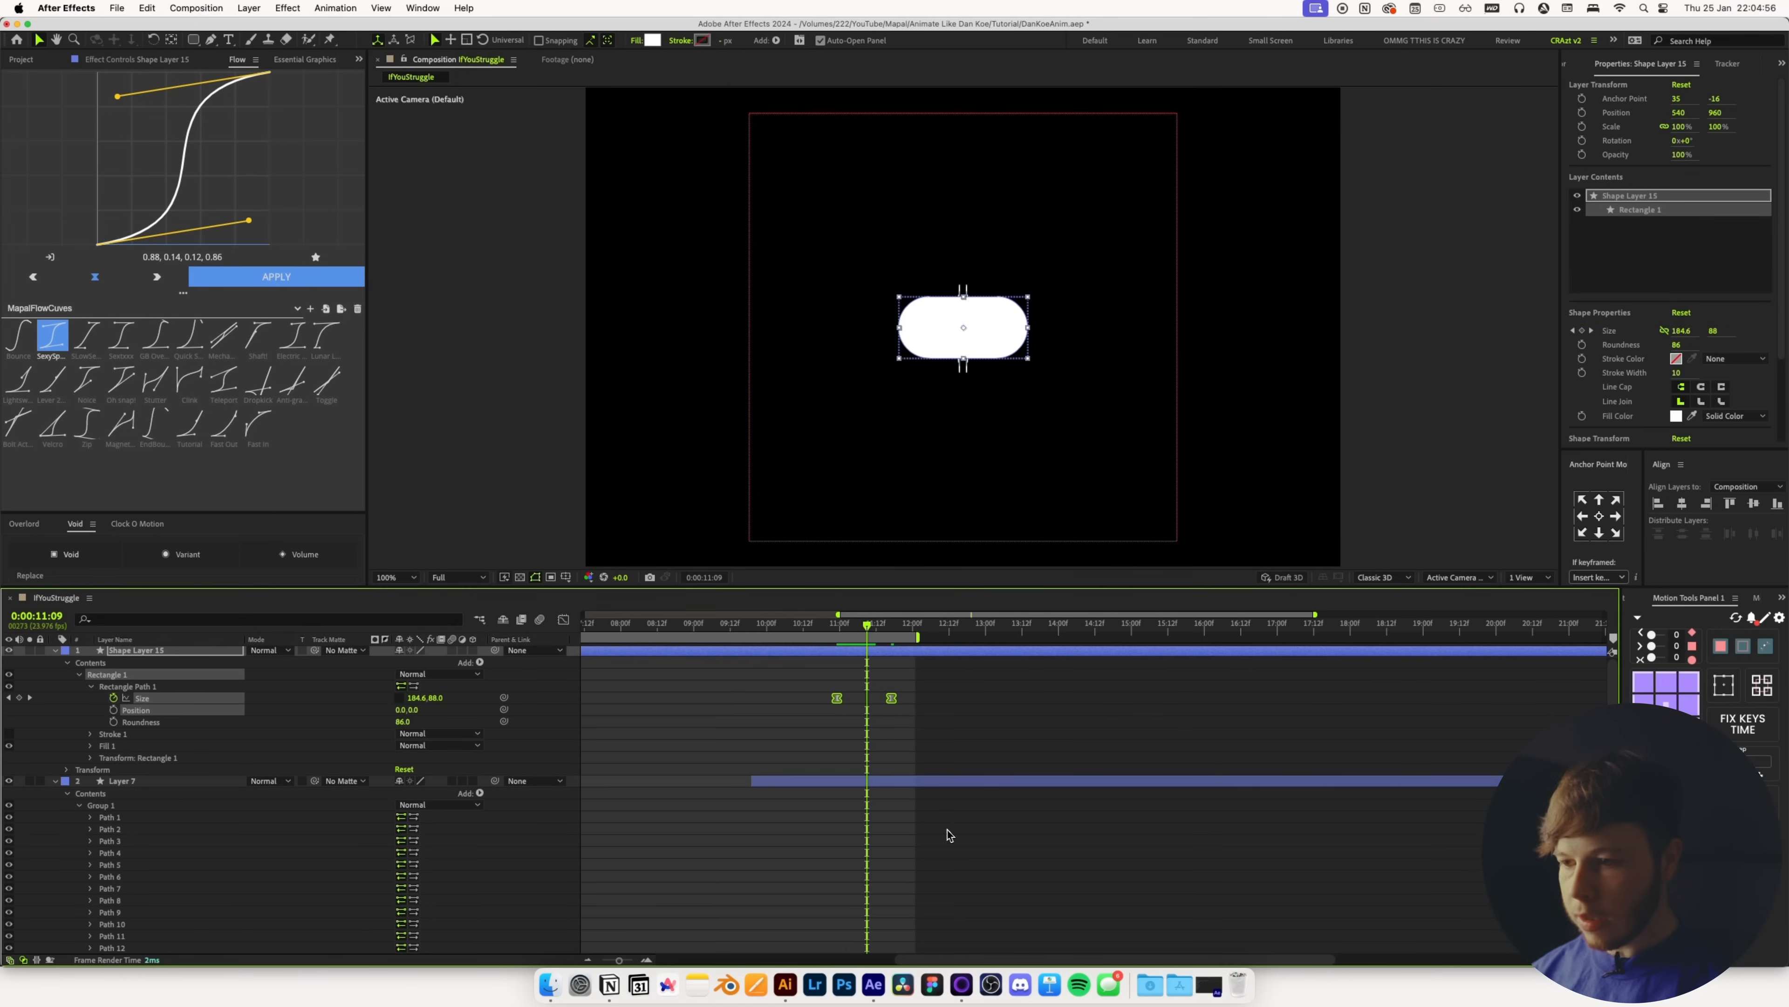
Show only the keyframed properties of the rectangle and barbell layers and move the Size keyframes in line with the barbell's Scale keyframes
{"action": "left_click", "coordinate": [928, 781]}
{"action": "left_click", "coordinate": [862, 653], "text": "shift"}
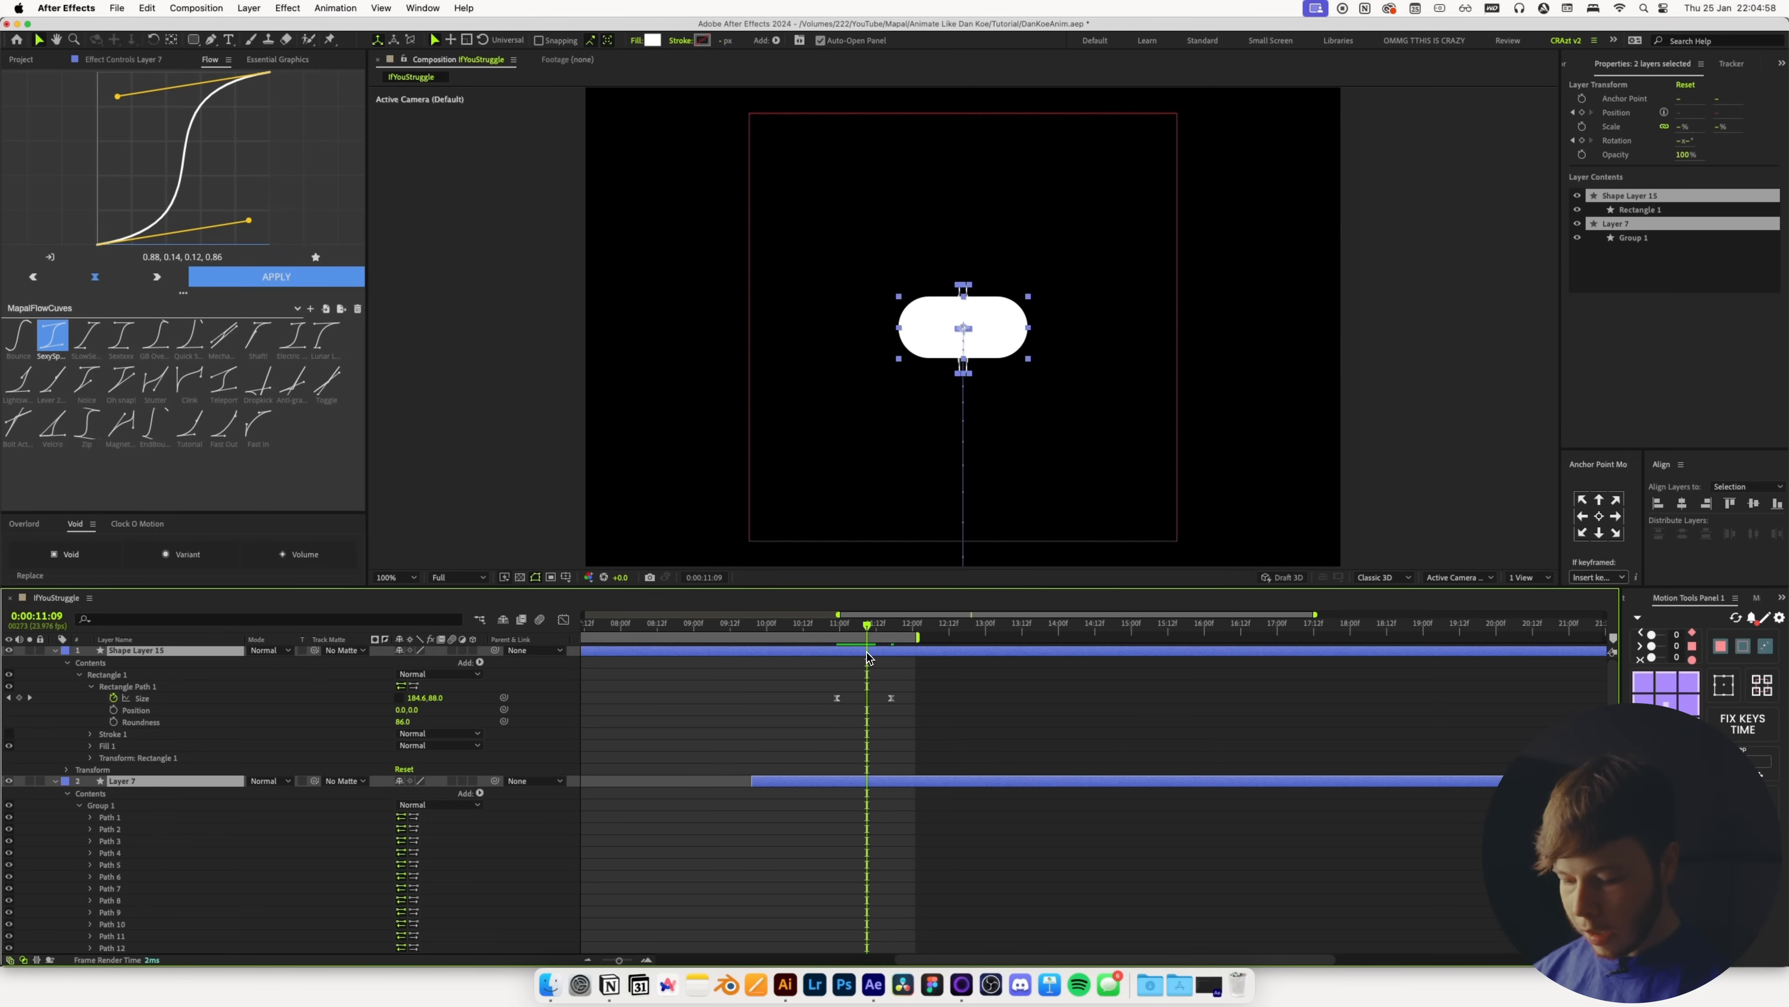
{"action": "key", "text": "u"}
{"action": "left_click", "coordinate": [920, 684]}
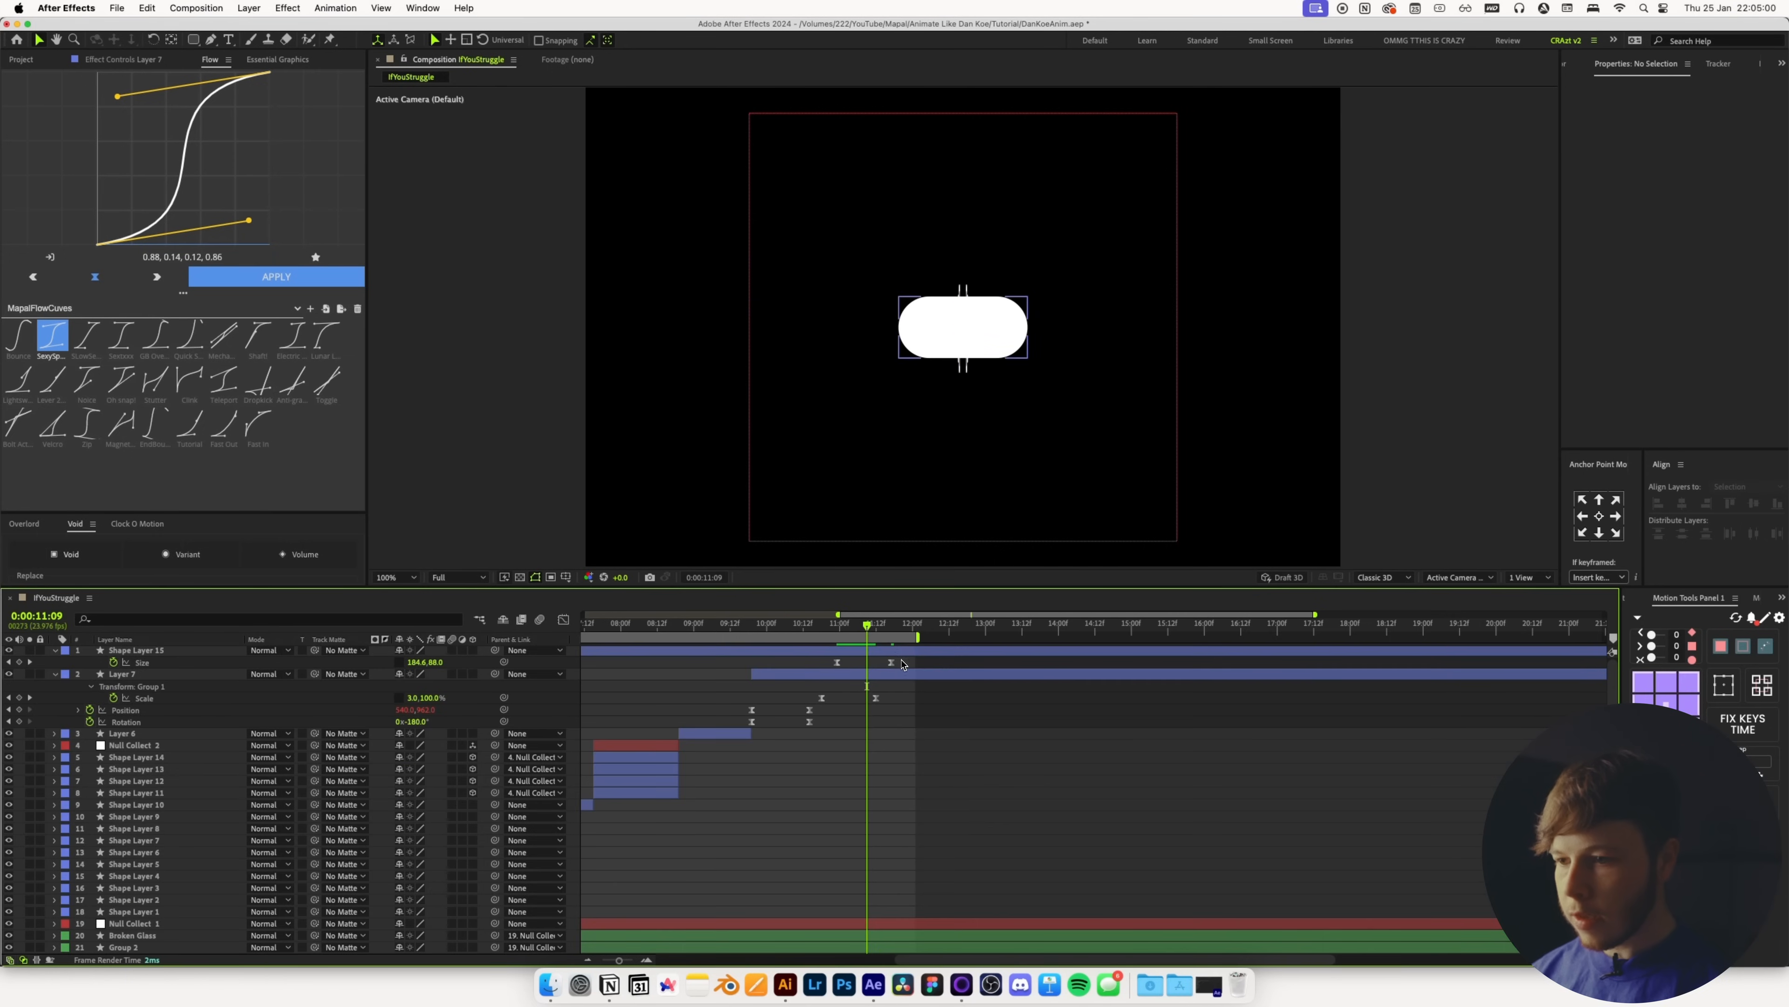
{"action": "left_click_drag", "start_coordinate": [903, 662], "coordinate": [829, 660]}
{"action": "left_click_drag", "start_coordinate": [838, 662], "coordinate": [823, 666]}
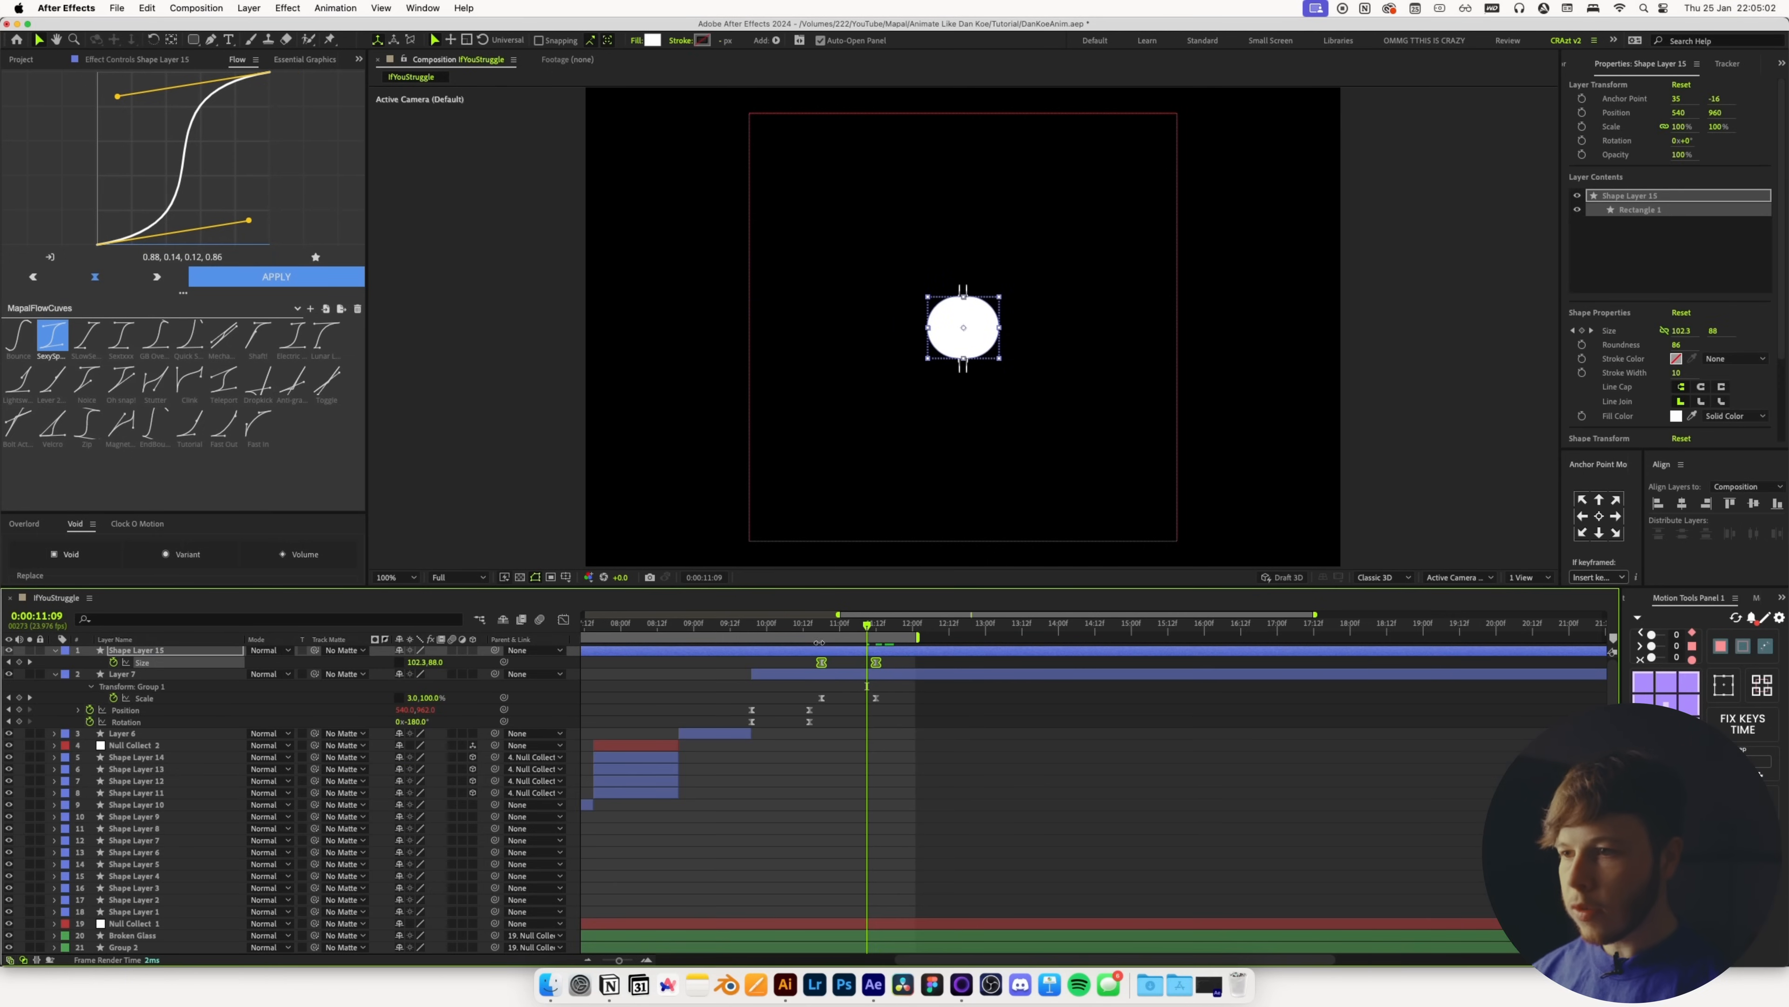
Split the layers at 0:00:11:03, keeping the barbell before the cut and the rounded shape after it, and preview the transition
{"action": "mouse_move", "coordinate": [824, 641]}
{"action": "left_mouse_down"}
{"action": "mouse_move", "coordinate": [871, 640]}
{"action": "mouse_move", "coordinate": [850, 639]}
{"action": "left_mouse_up"}
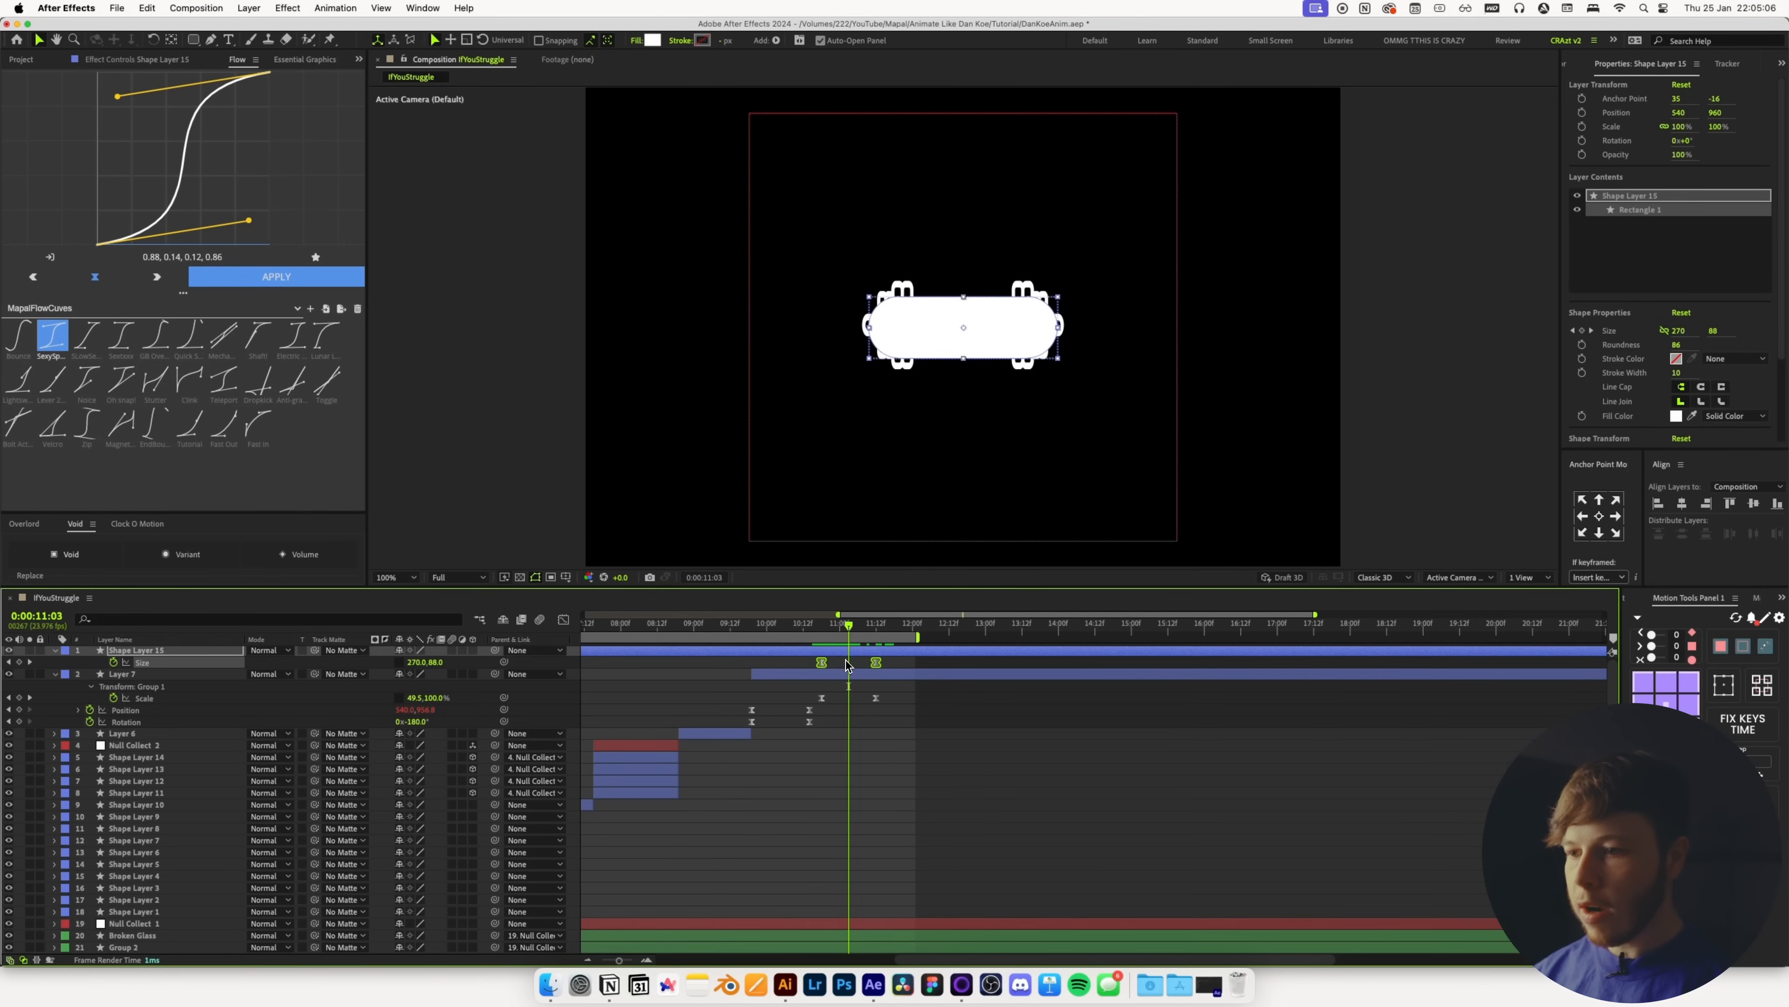
{"action": "key", "text": "super+shift+d"}
{"action": "key", "text": "super+z"}
{"action": "key", "text": "super+shift+d"}
{"action": "left_click_drag", "start_coordinate": [849, 628], "coordinate": [786, 629]}
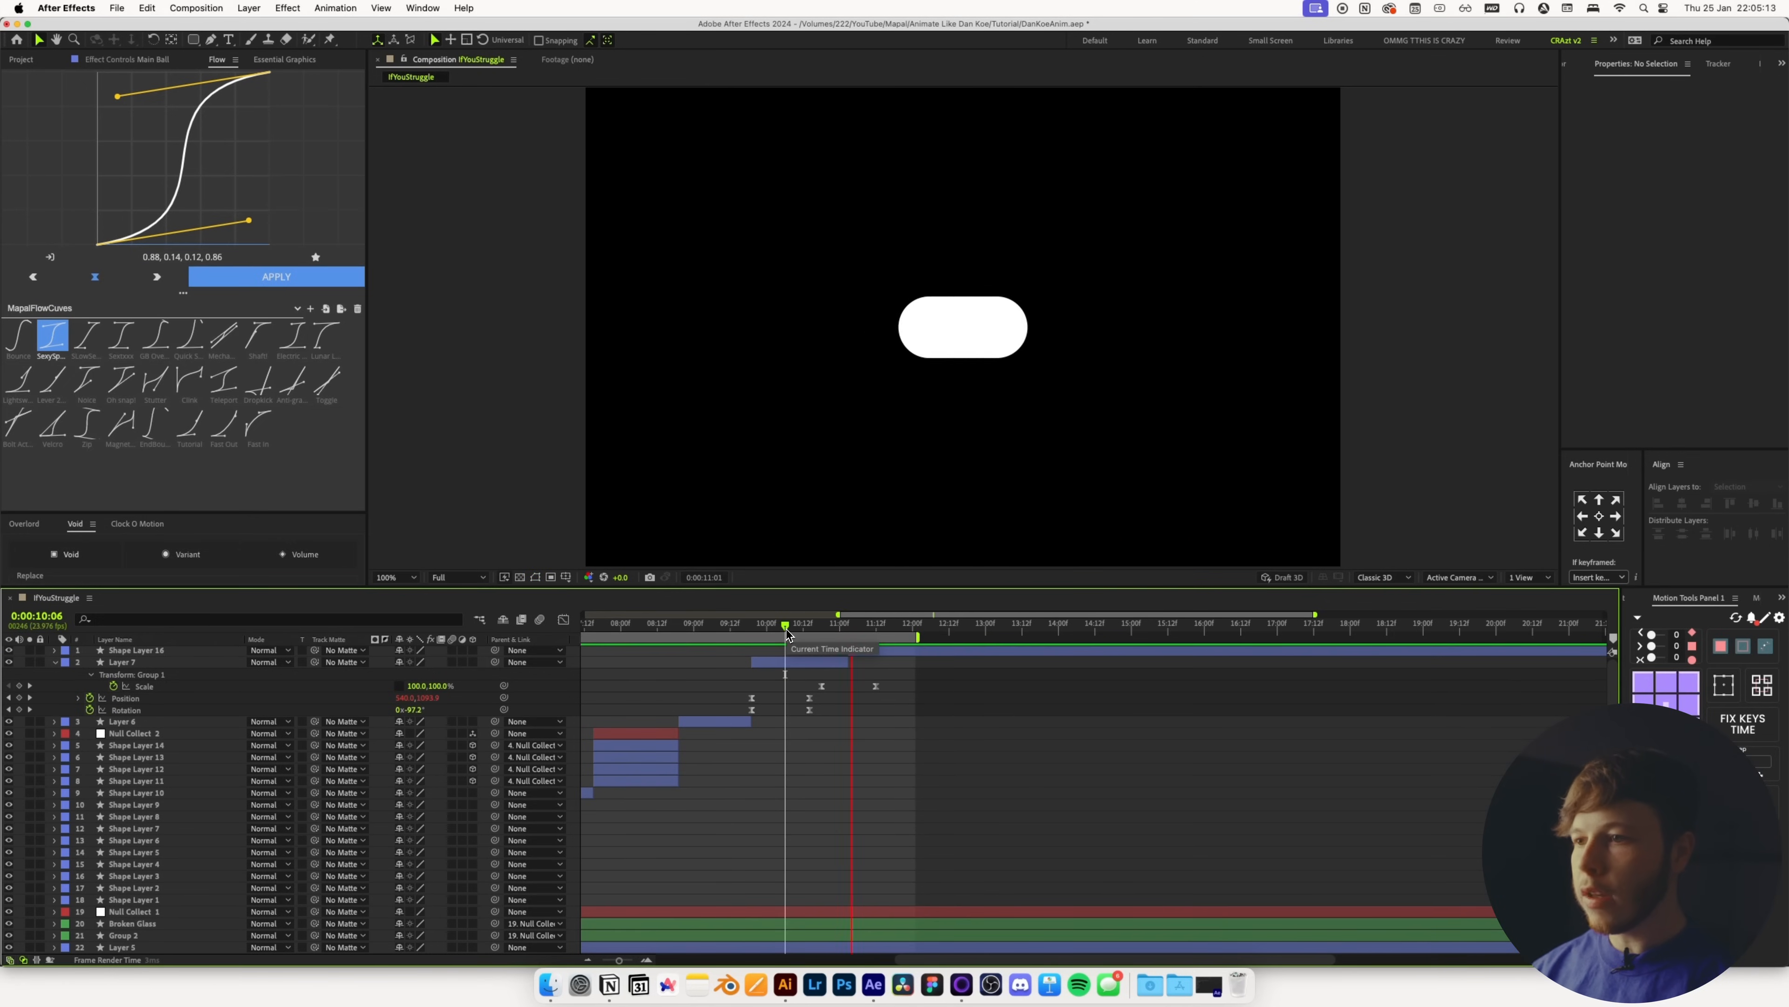
{"action": "key", "text": "space"}
{"action": "key", "text": "shift+slash"}
Keyframe the Scale of Shape Layer 16 at 100% on 0:00:11:16 and at 85% on 0:00:11:23
{"action": "left_click_drag", "start_coordinate": [843, 635], "coordinate": [911, 641]}
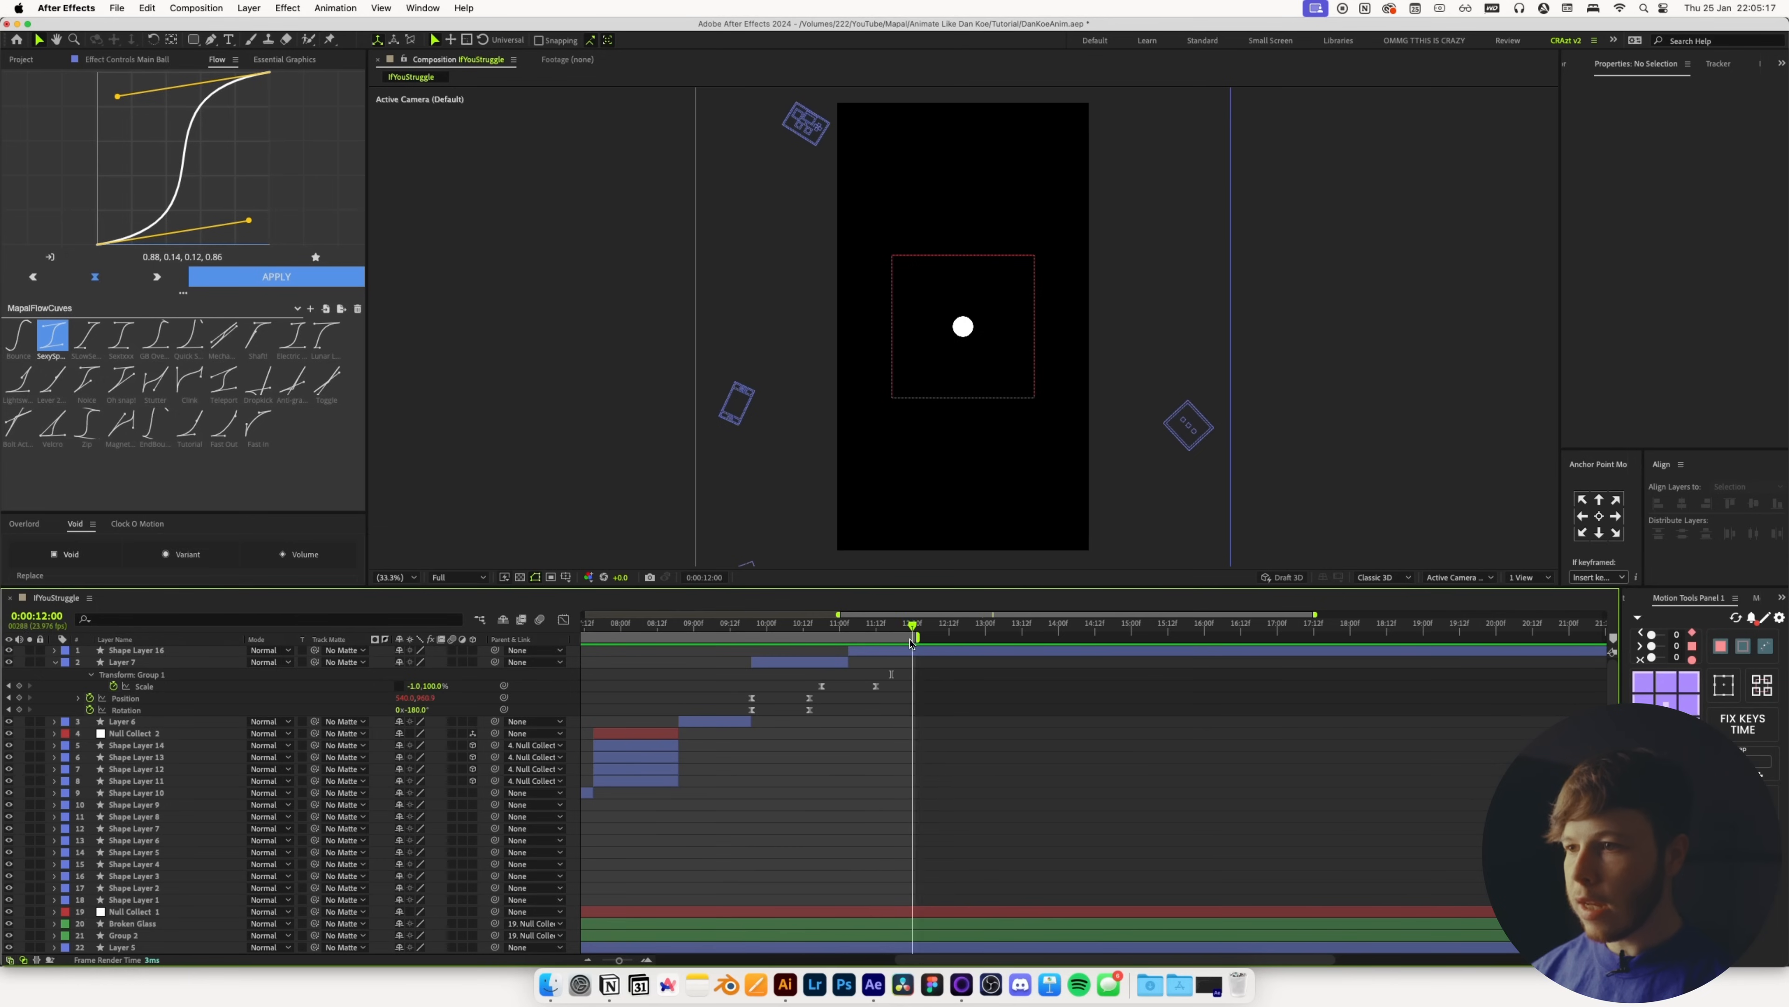
{"action": "left_click", "coordinate": [887, 649]}
{"action": "key", "text": "s"}
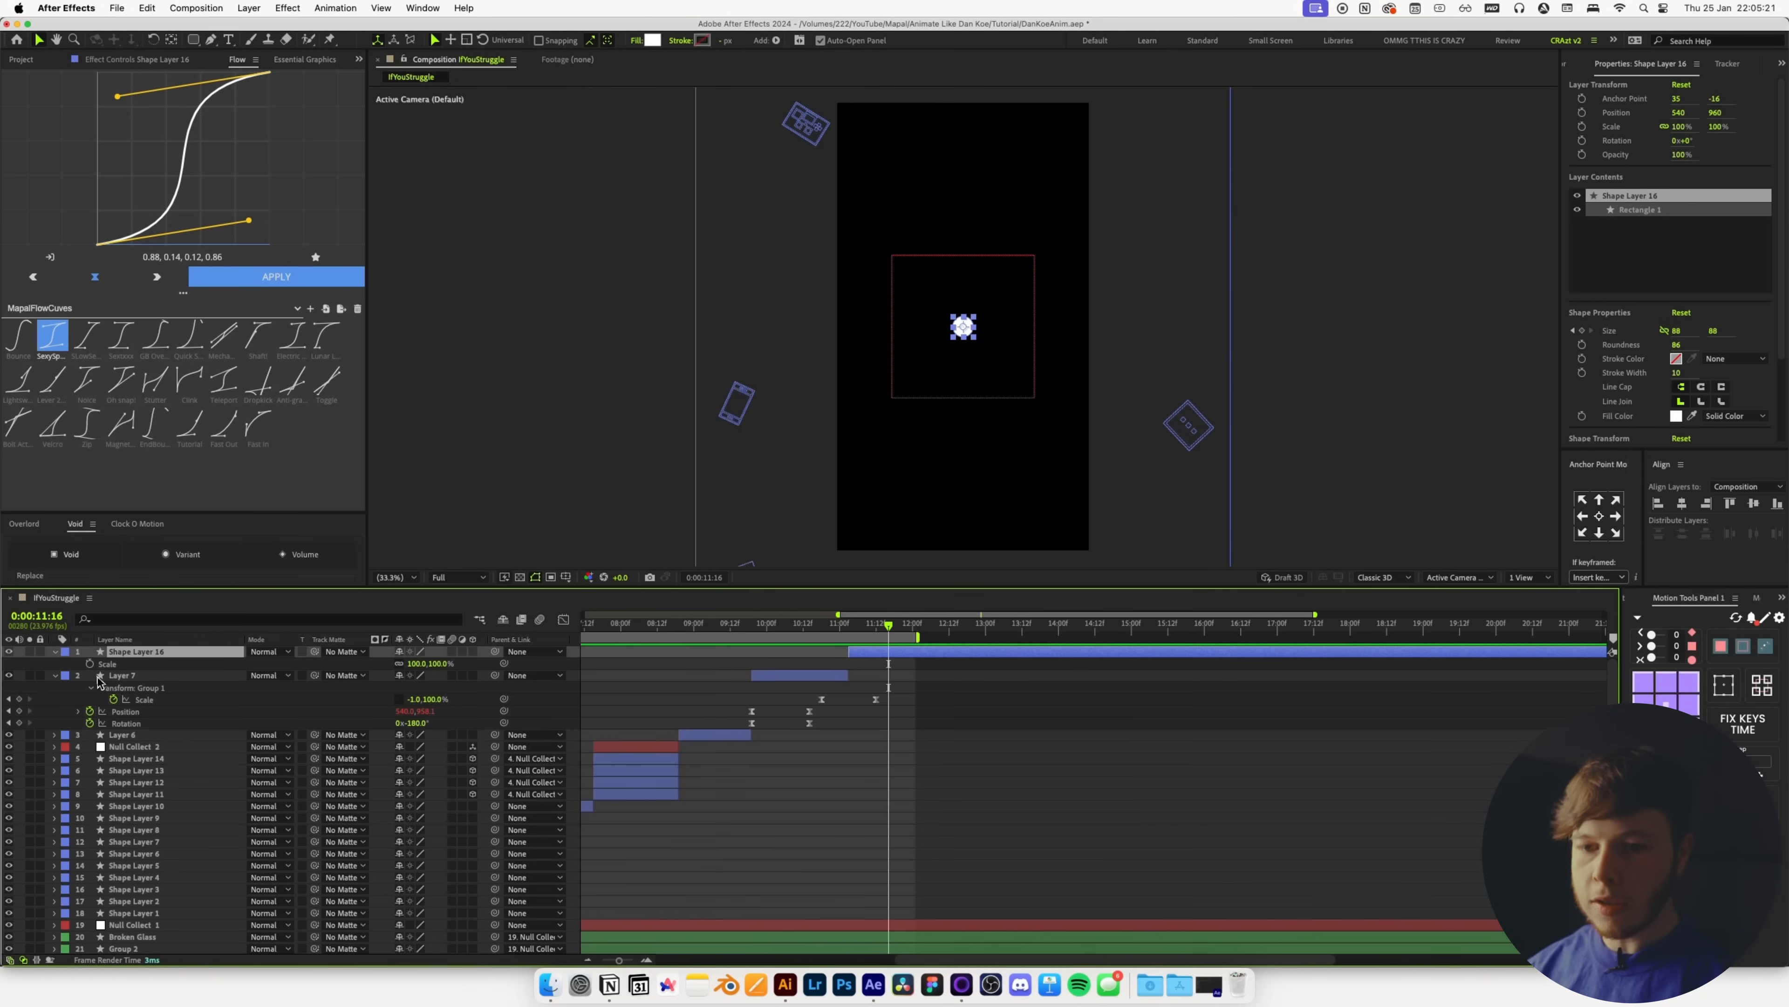
{"action": "left_click", "coordinate": [90, 663]}
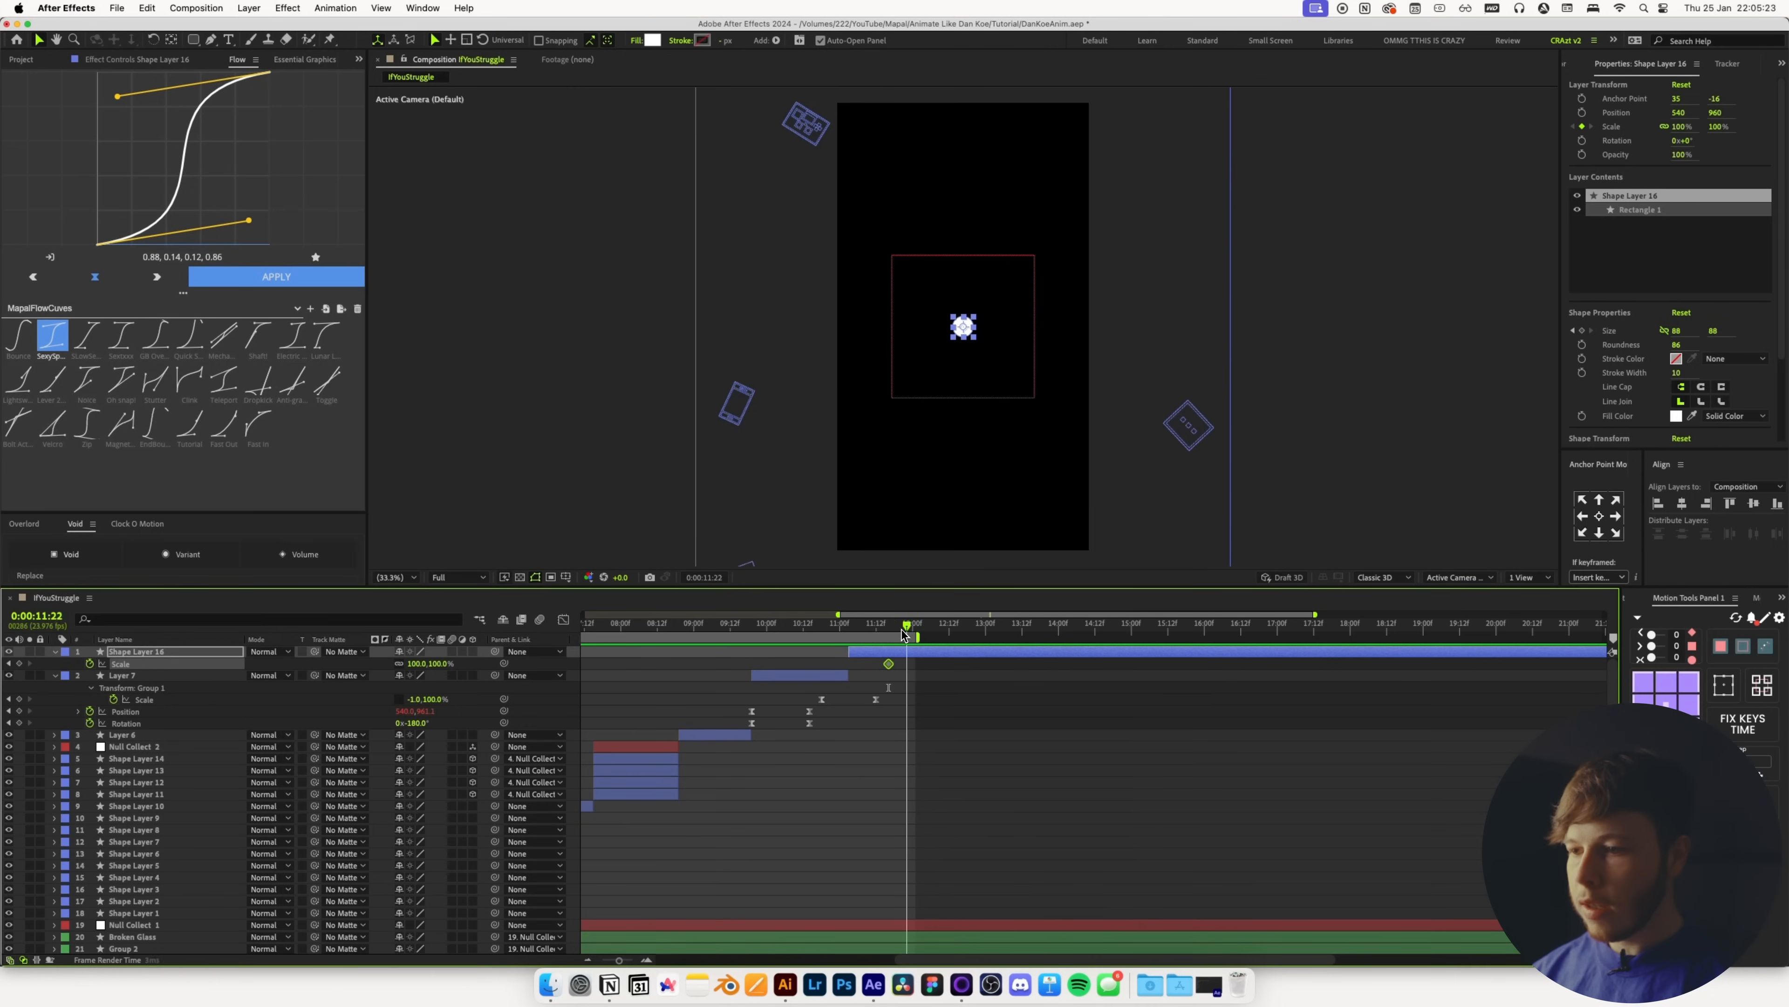
{"action": "left_click_drag", "start_coordinate": [422, 663], "coordinate": [409, 669]}
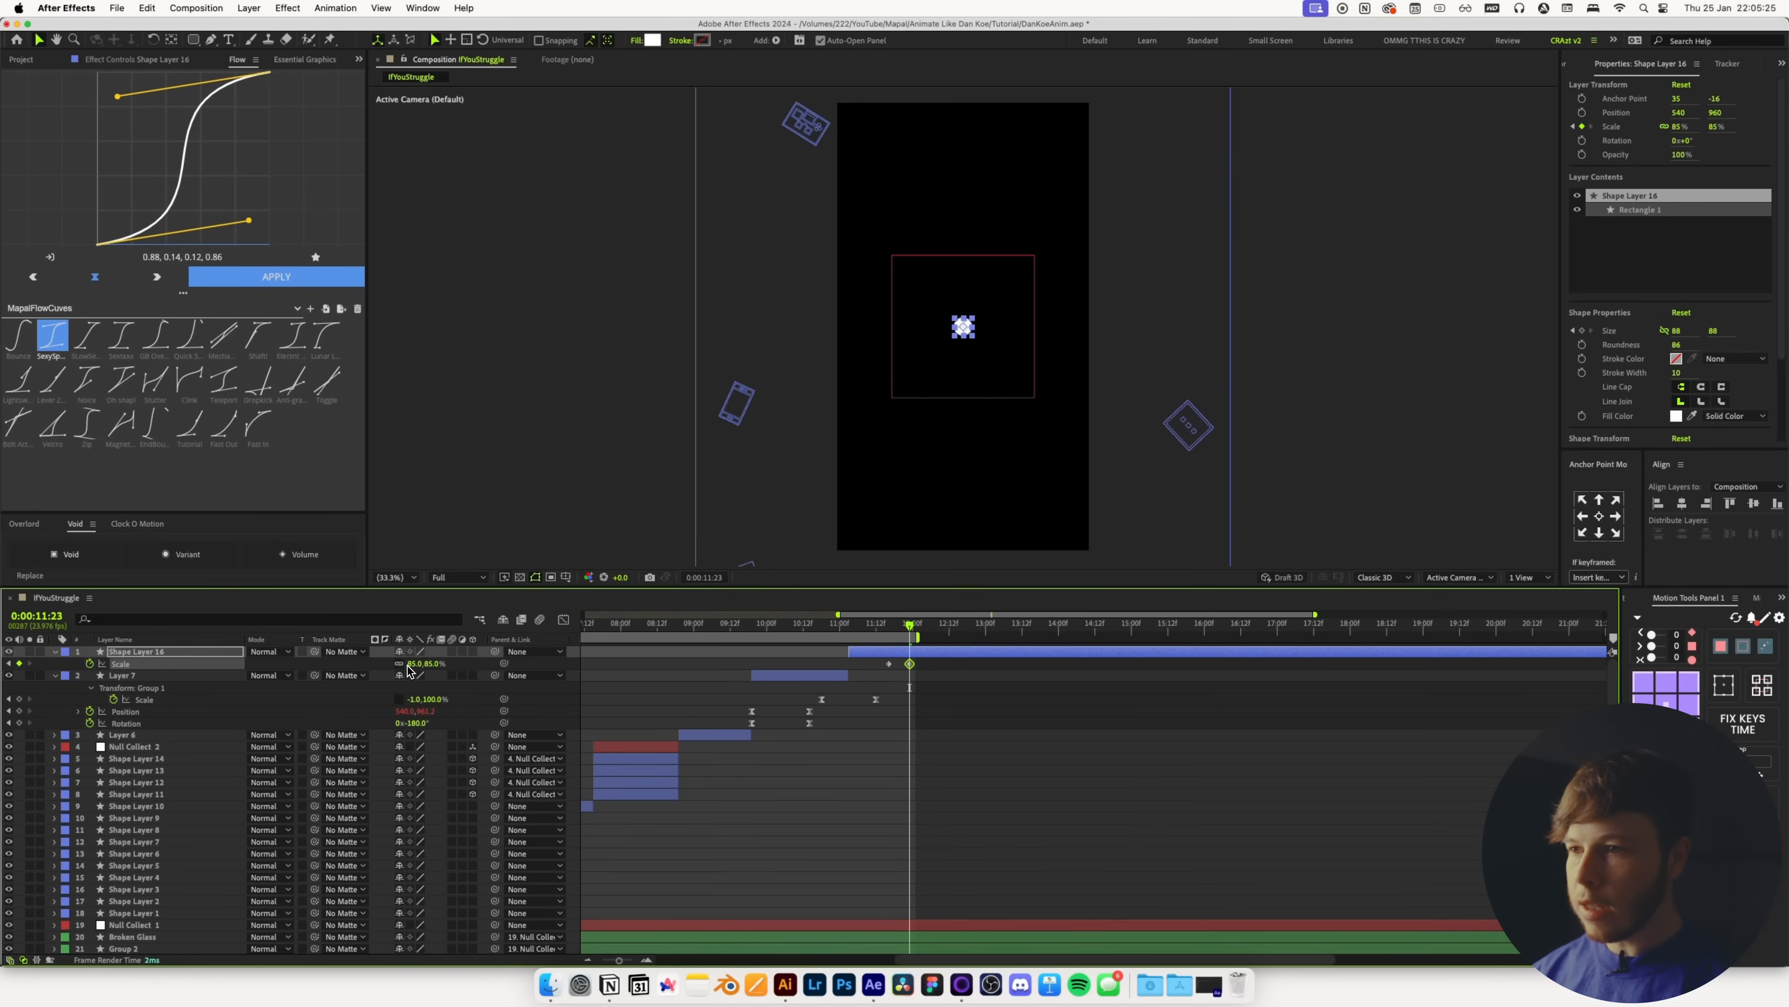
Move the circle's second Scale keyframe past 0:00:12:00, apply the 0.88, 0.14, 0.12, 0.86 Flow curve to the Scale keyframes and preview
{"action": "left_click", "coordinate": [883, 688]}
{"action": "left_click_drag", "start_coordinate": [910, 663], "coordinate": [871, 635]}
{"action": "left_click", "coordinate": [257, 277]}
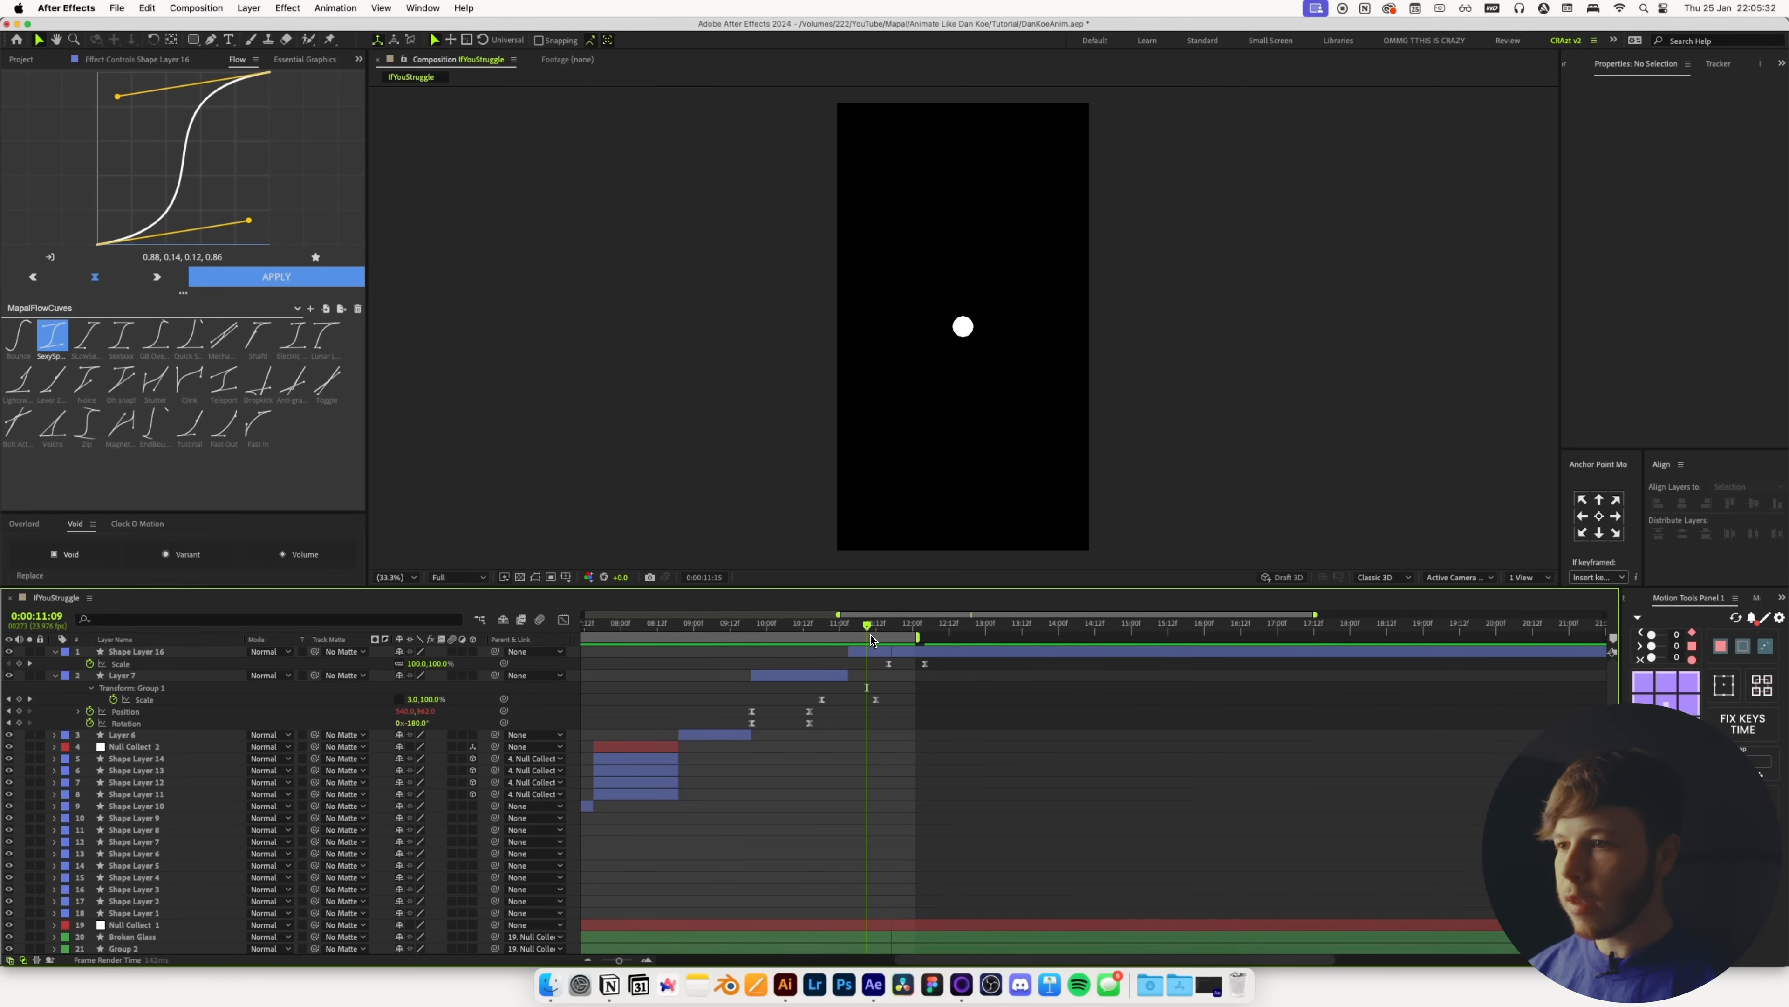
{"action": "key", "text": "space"}
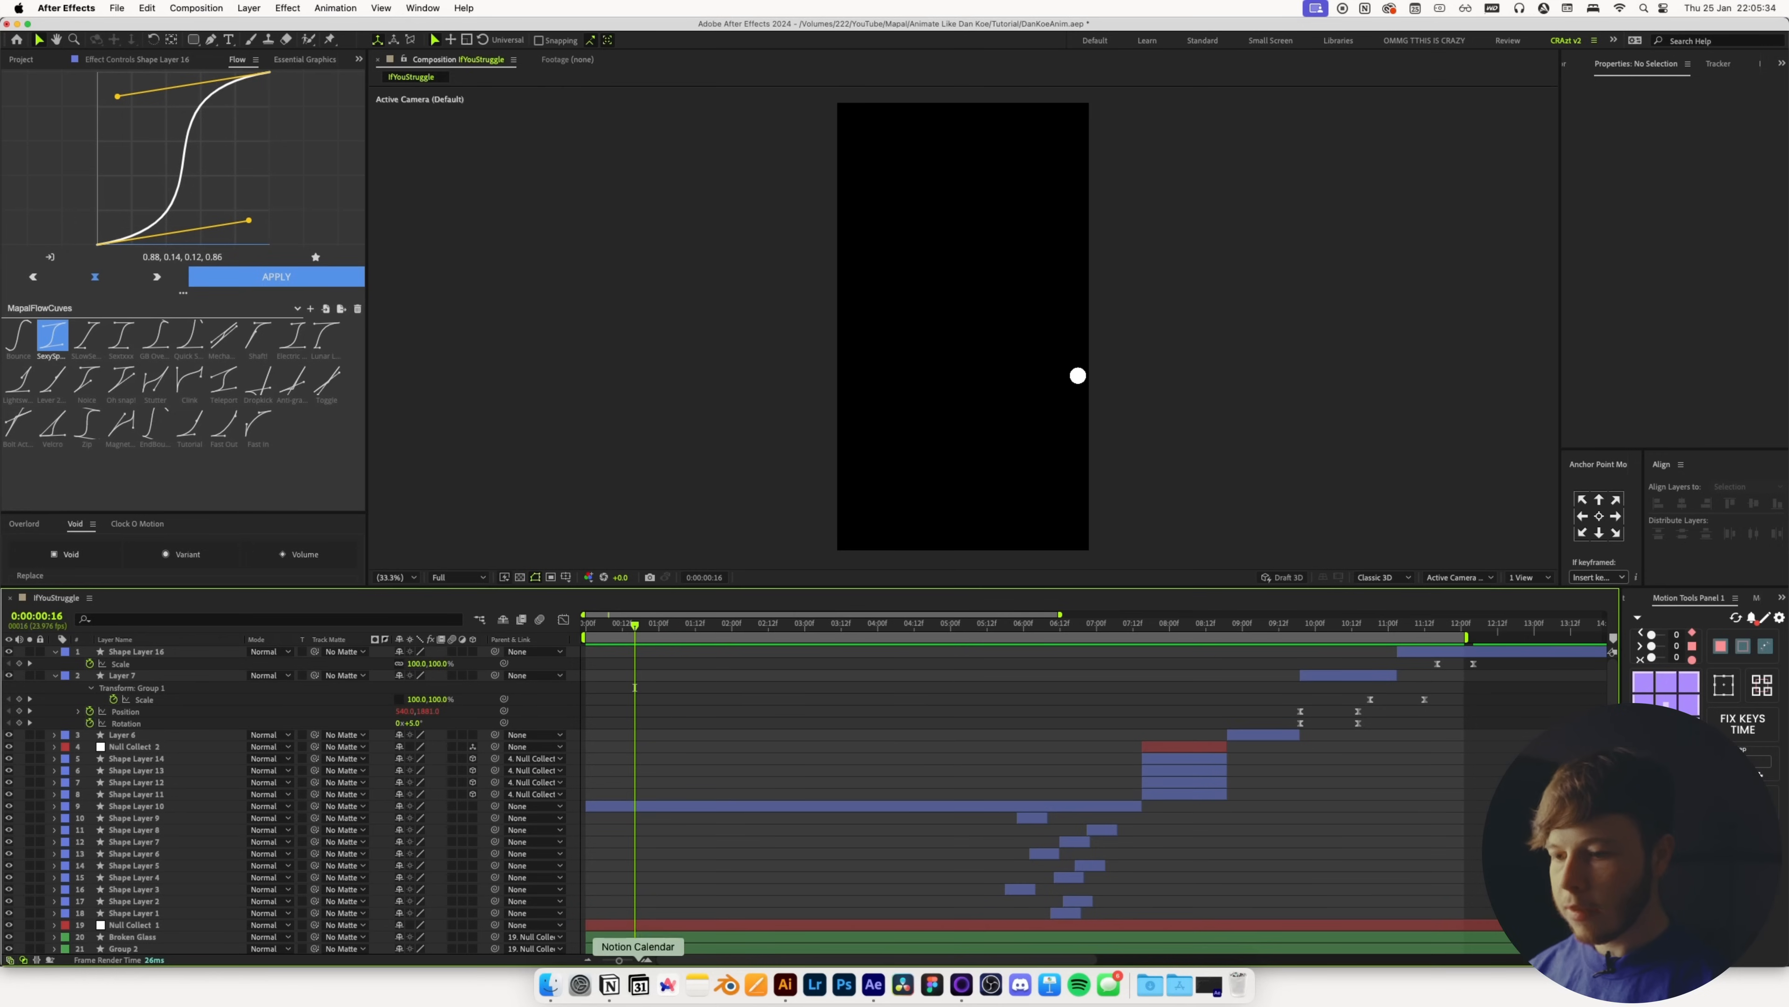
Set the circle's first Scale keyframe at 0:00:11:16 to 120% and preview the animation
{"action": "left_click_drag", "start_coordinate": [618, 960], "coordinate": [576, 960]}
{"action": "left_click", "coordinate": [976, 633]}
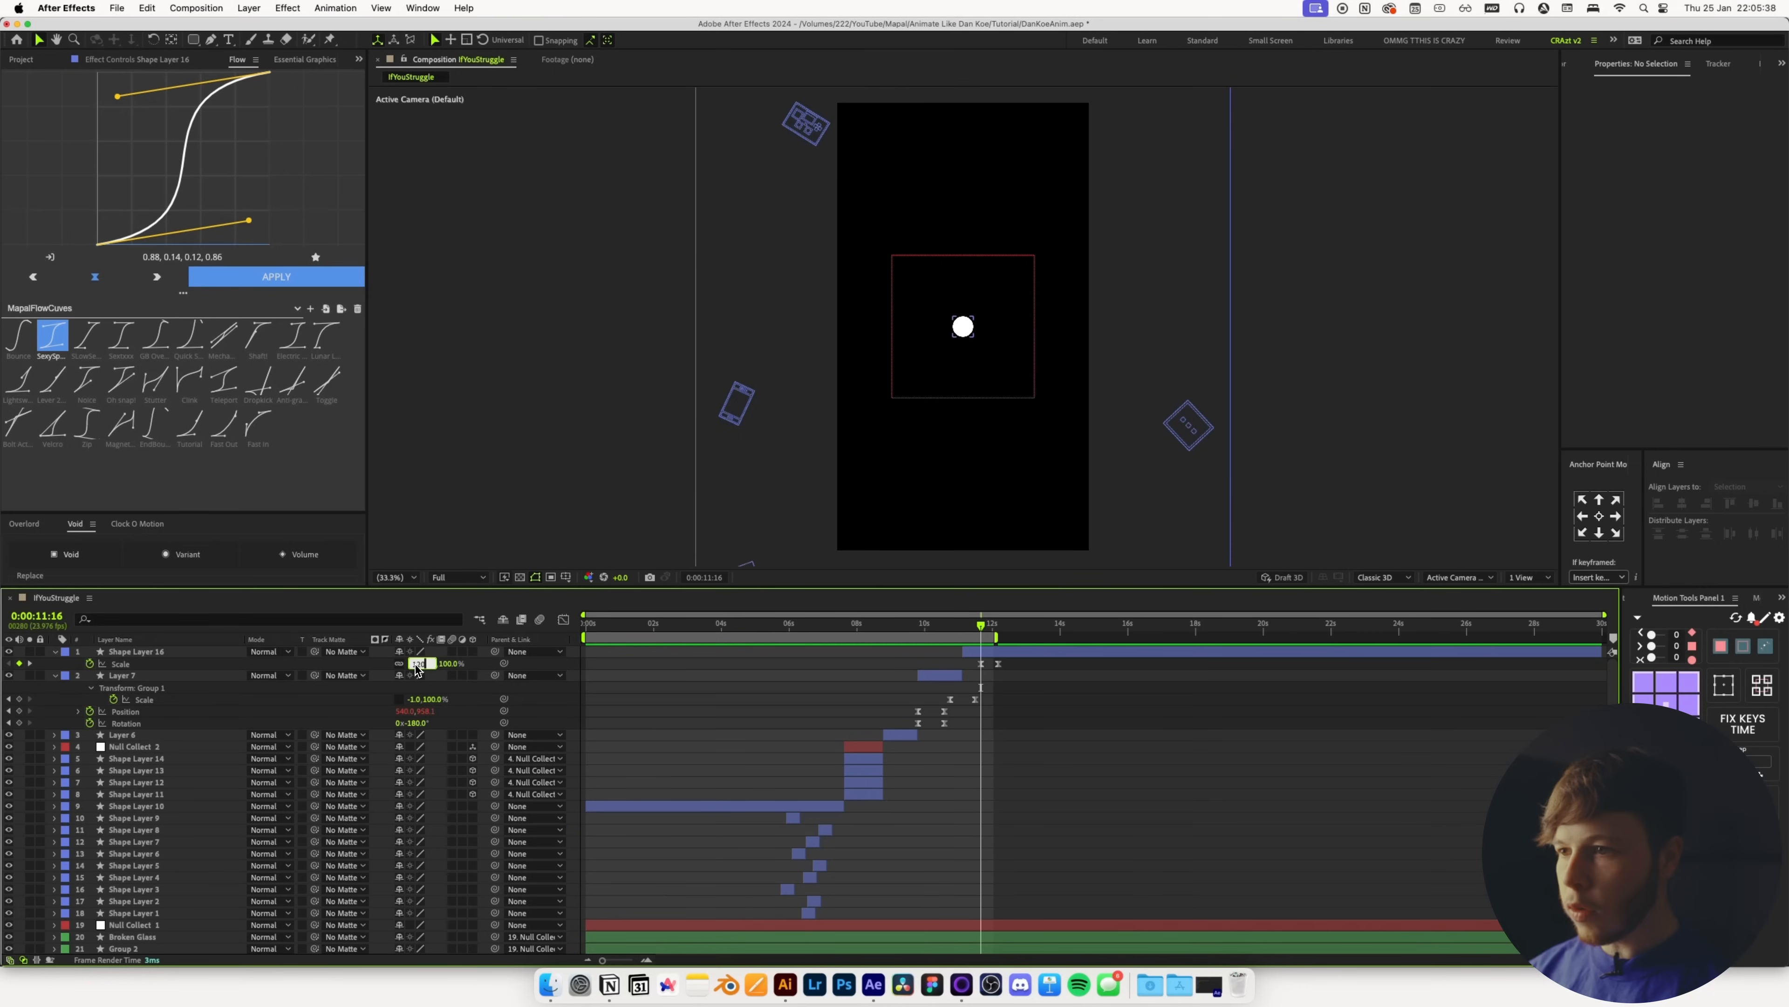
{"action": "key", "text": "Return"}
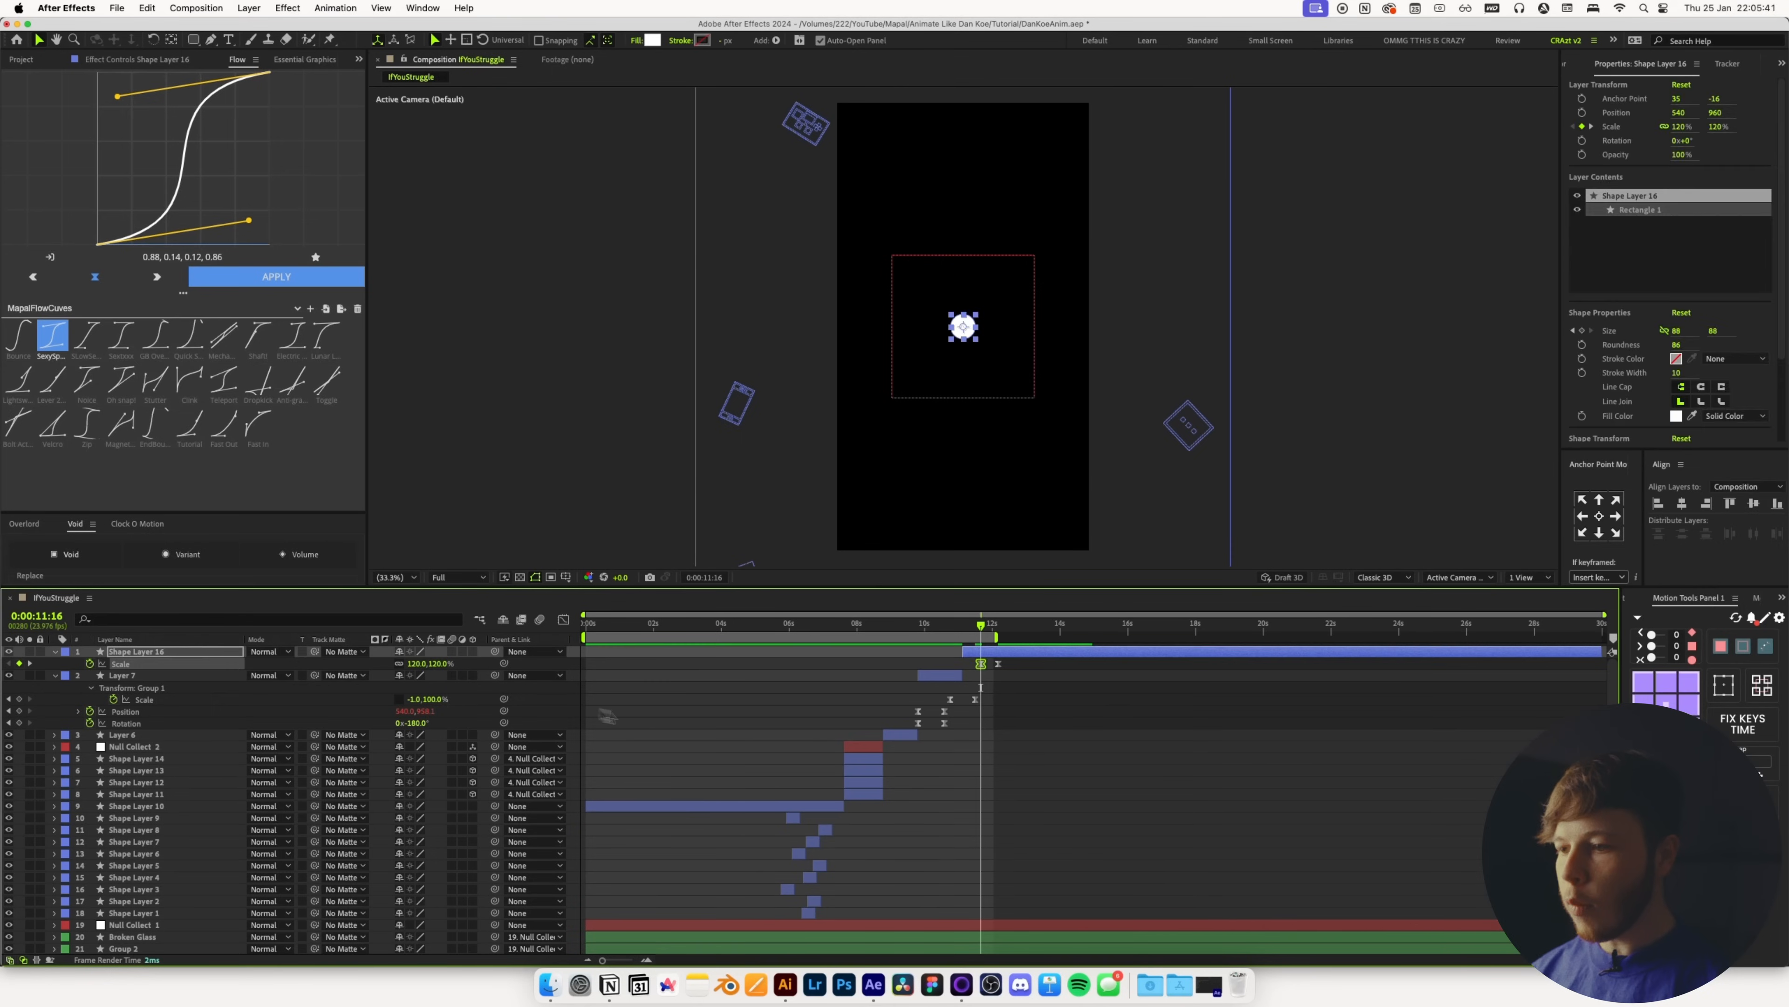
{"action": "left_click", "coordinate": [607, 719]}
{"action": "left_click_drag", "start_coordinate": [965, 632], "coordinate": [955, 632]}
{"action": "key", "text": "space"}
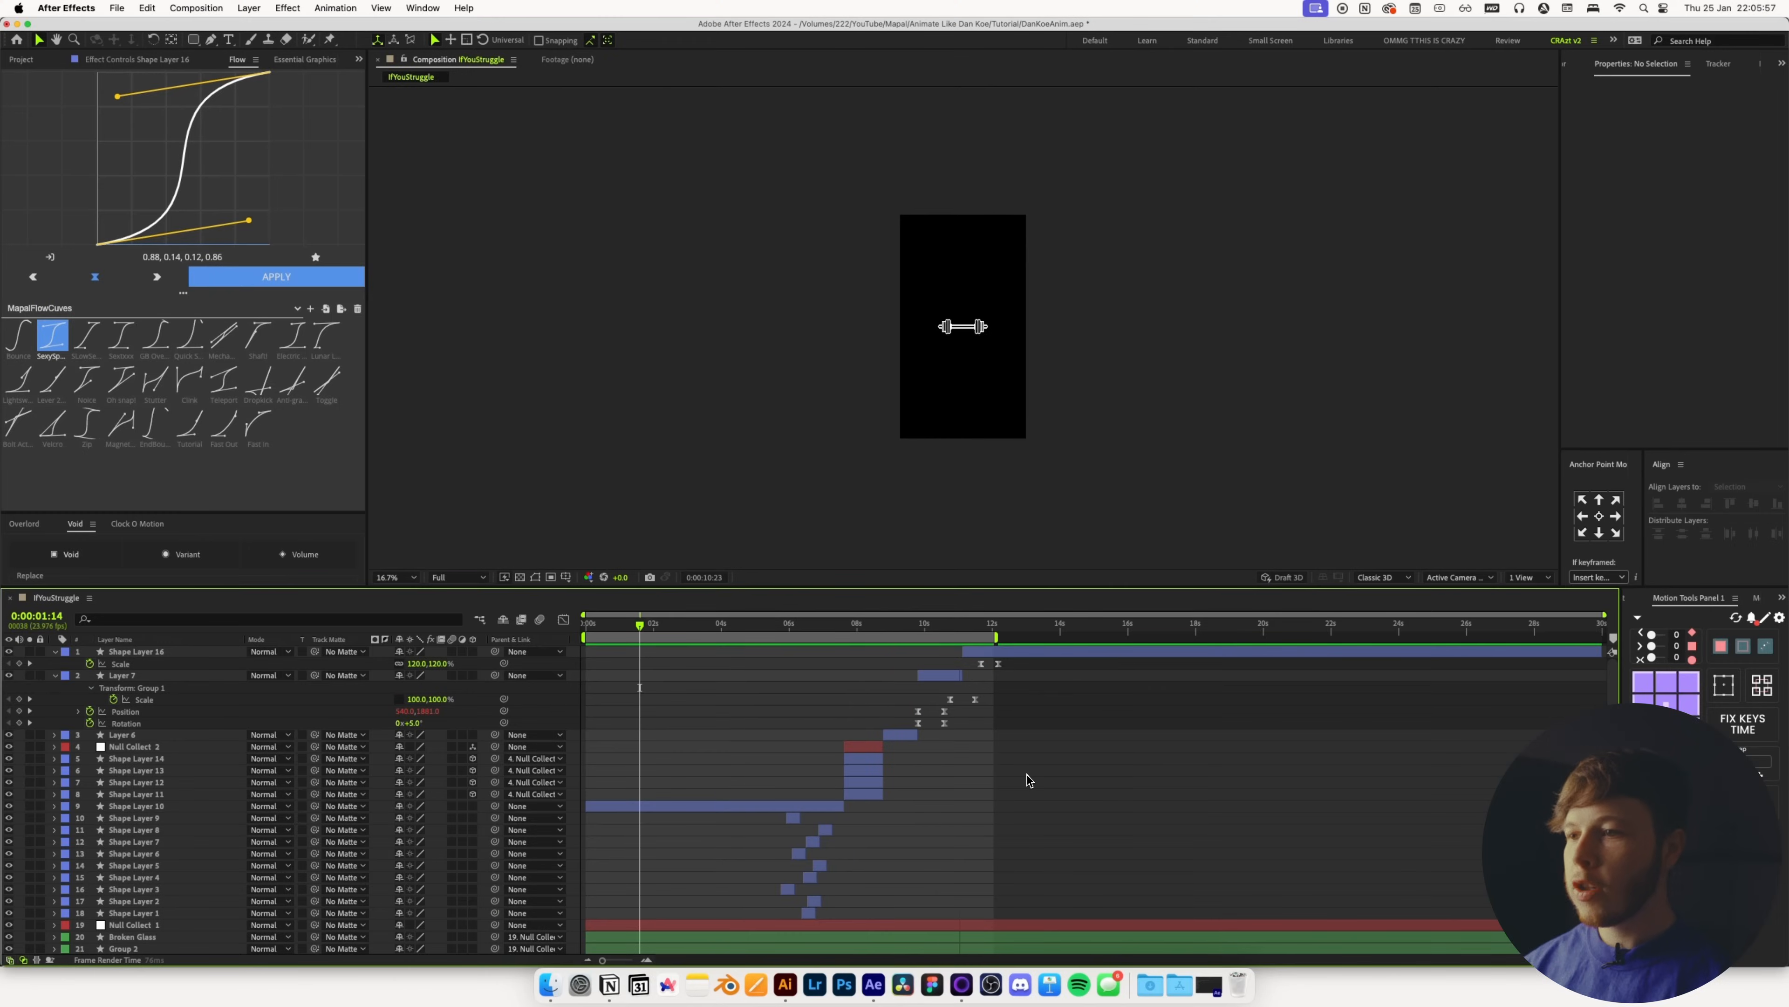
{"action": "key", "text": "space"}
Collapse the layer properties, add an adjustment layer above everything and apply Posterize Time with a frame rate of 12
{"action": "key", "text": "u"}
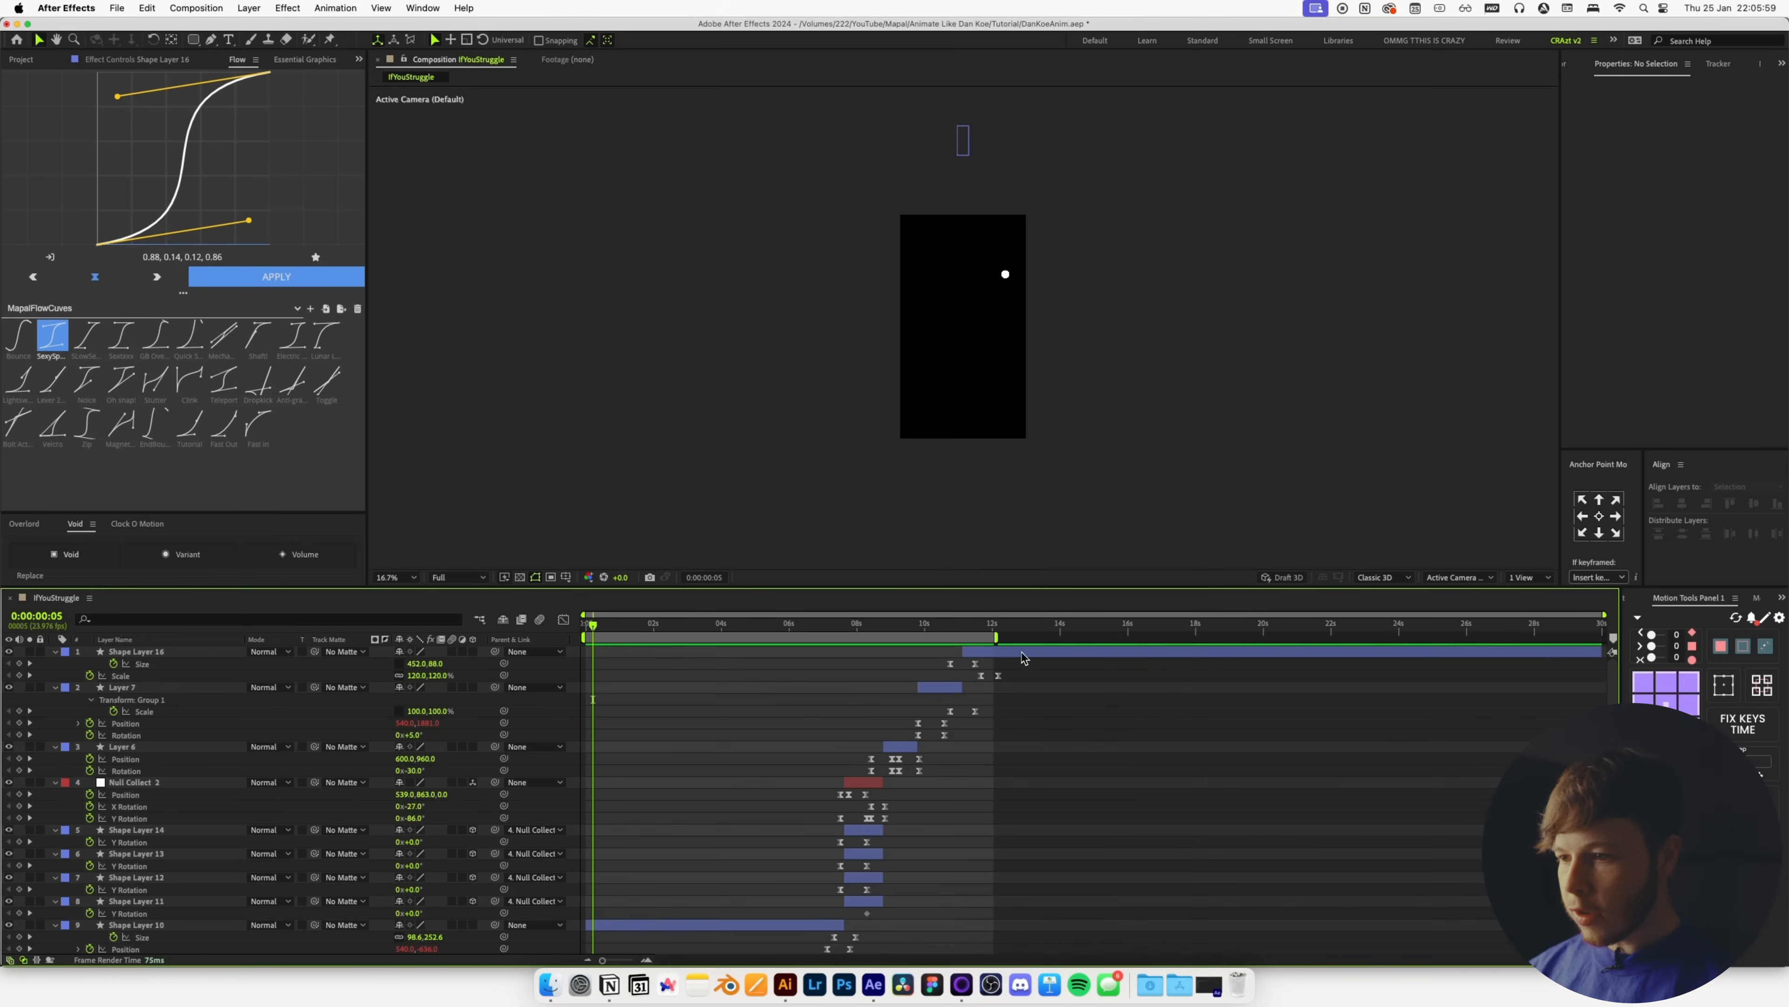
{"action": "key", "text": "u"}
{"action": "key", "text": "super+alt+y"}
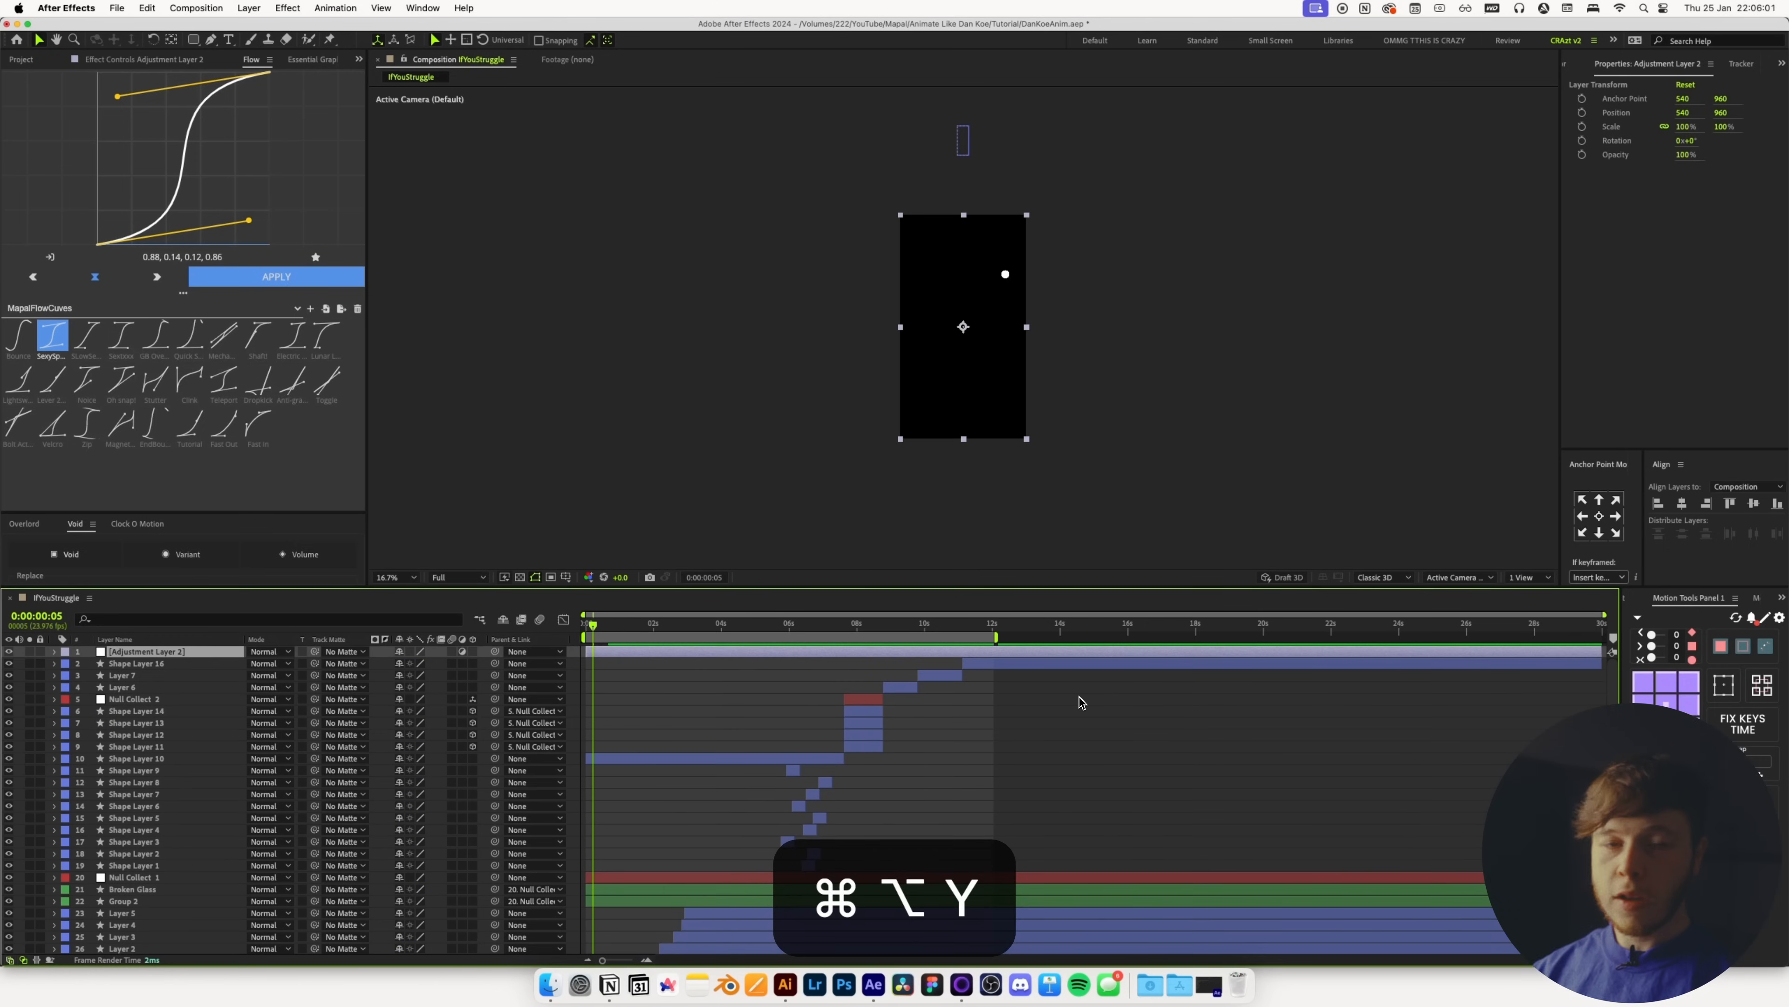
{"action": "key", "text": "ctrl+space"}
{"action": "type", "text": "pos"}
{"action": "key", "text": "Return"}
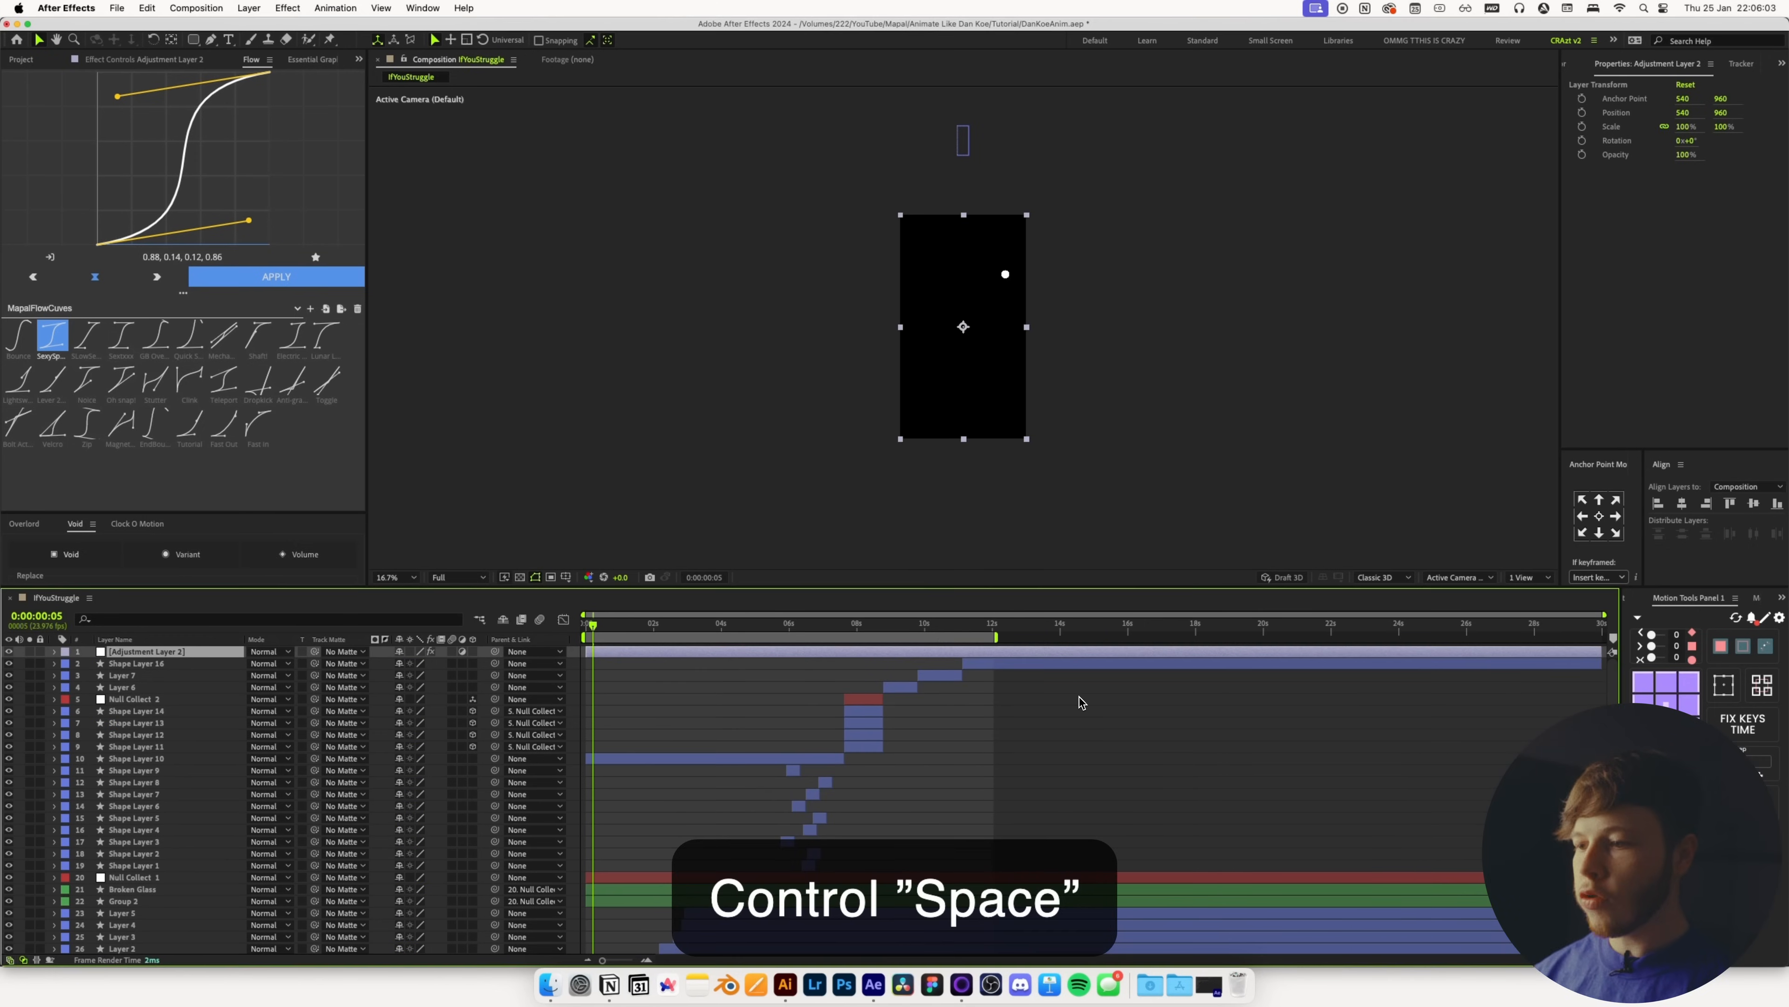
{"action": "left_click", "coordinate": [113, 61]}
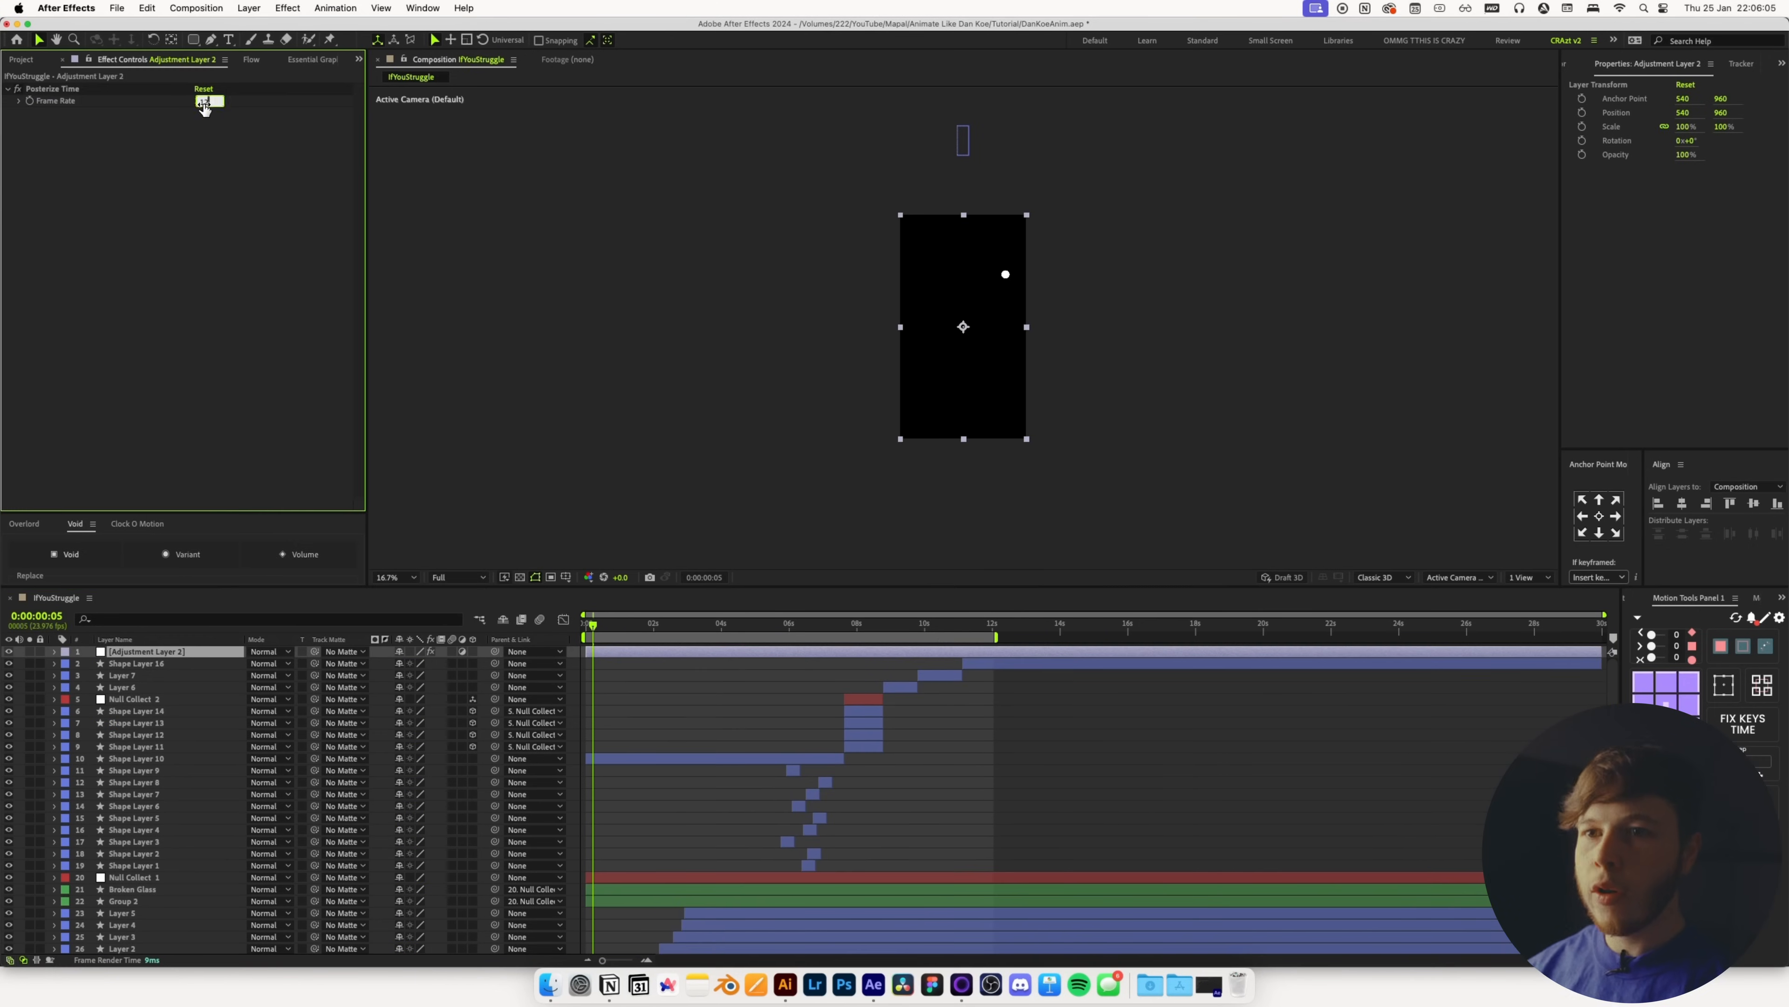
{"action": "key", "text": "Return"}
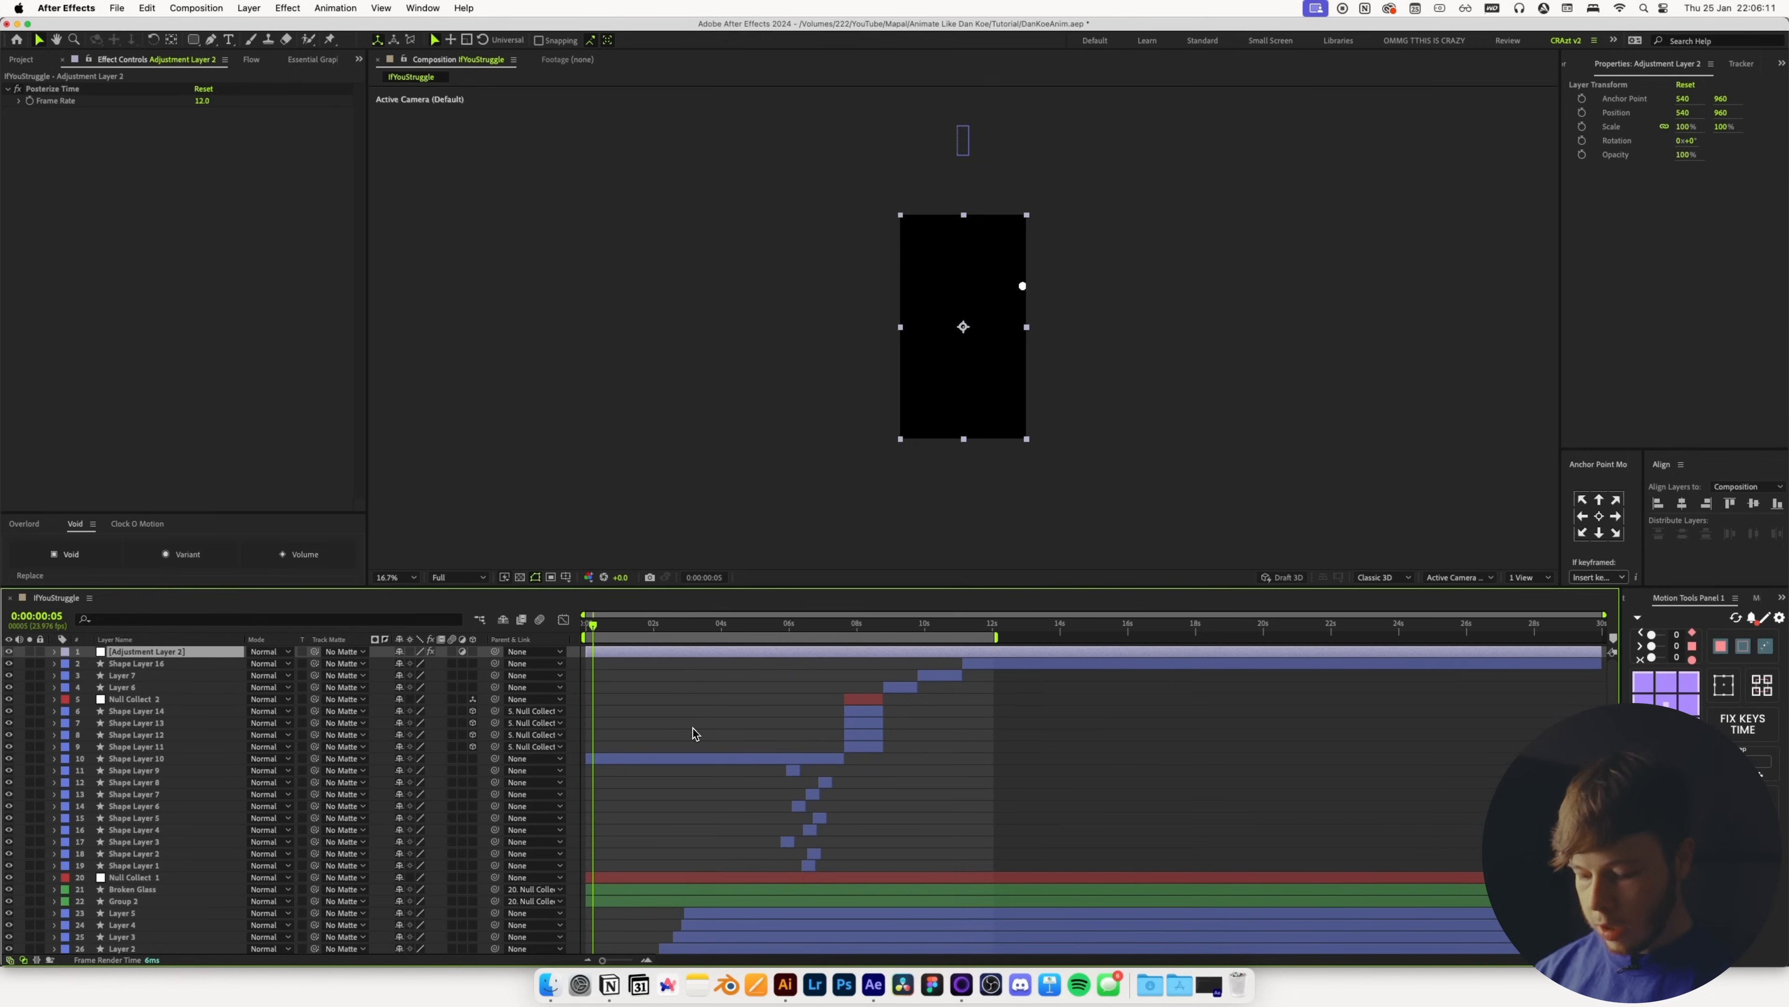
Rename the new adjustment layer as Adj Posterize Time
{"action": "key", "text": "super+shift+y"}
{"action": "type", "text": "Ad"}
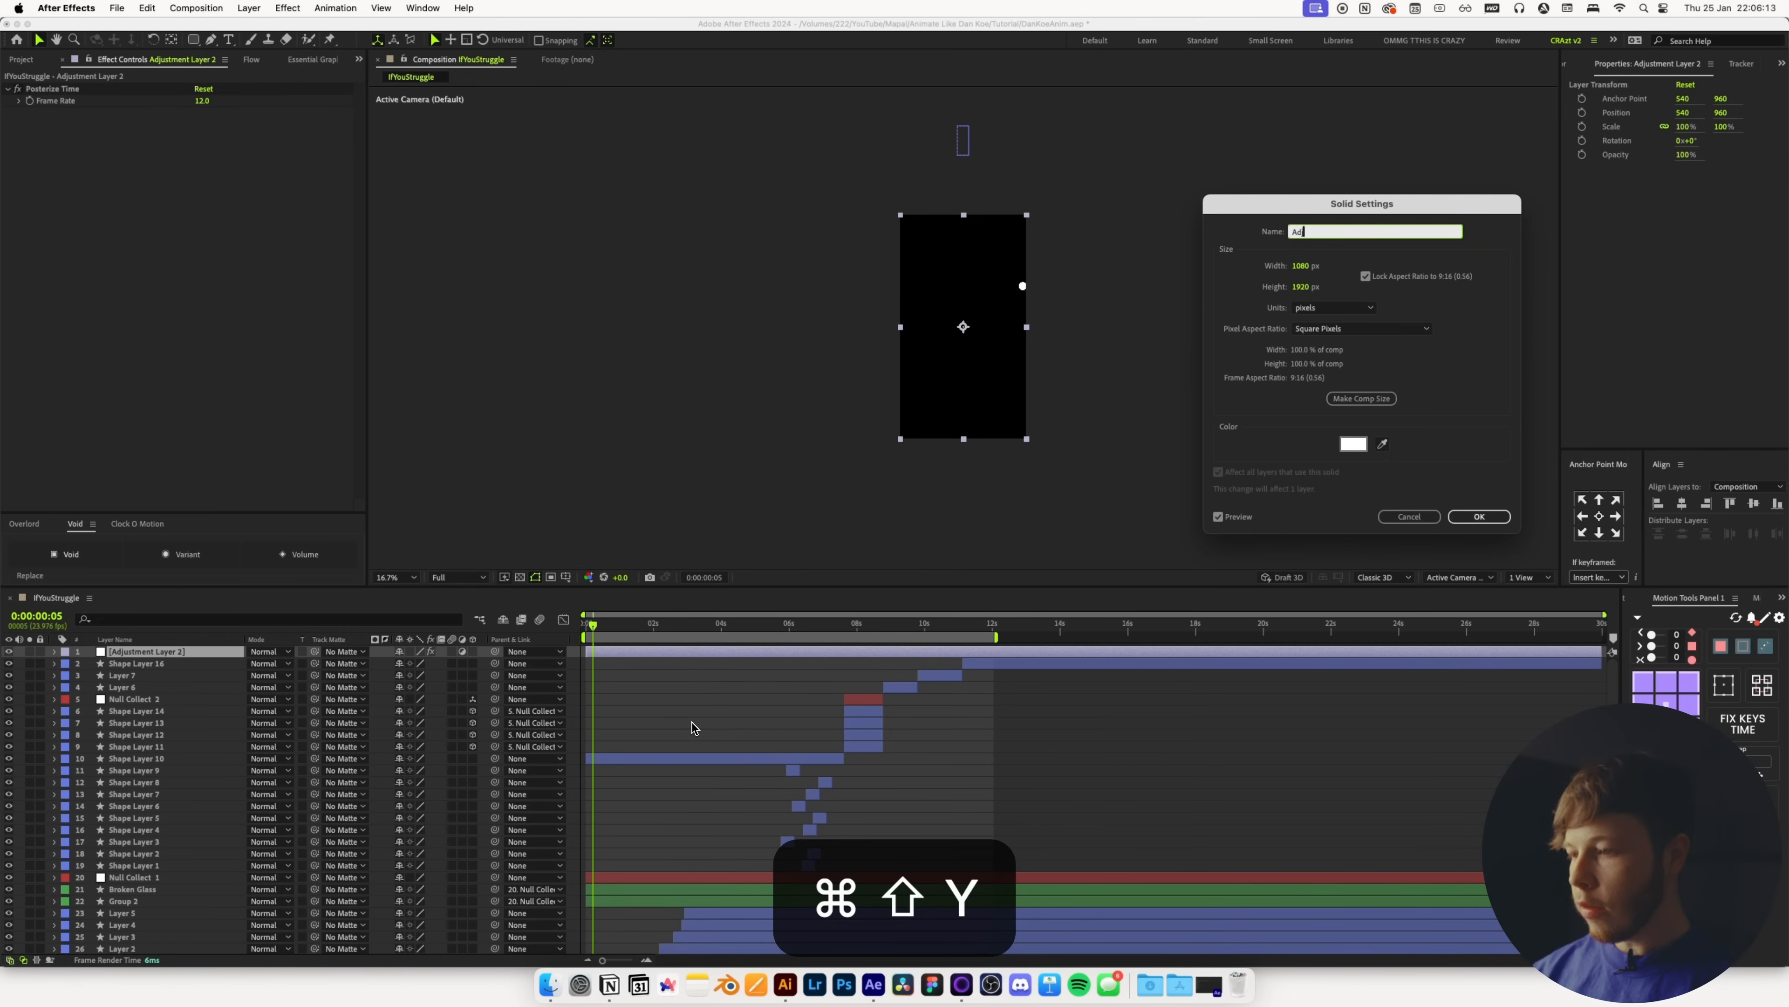
{"action": "type", "text": "j P"}
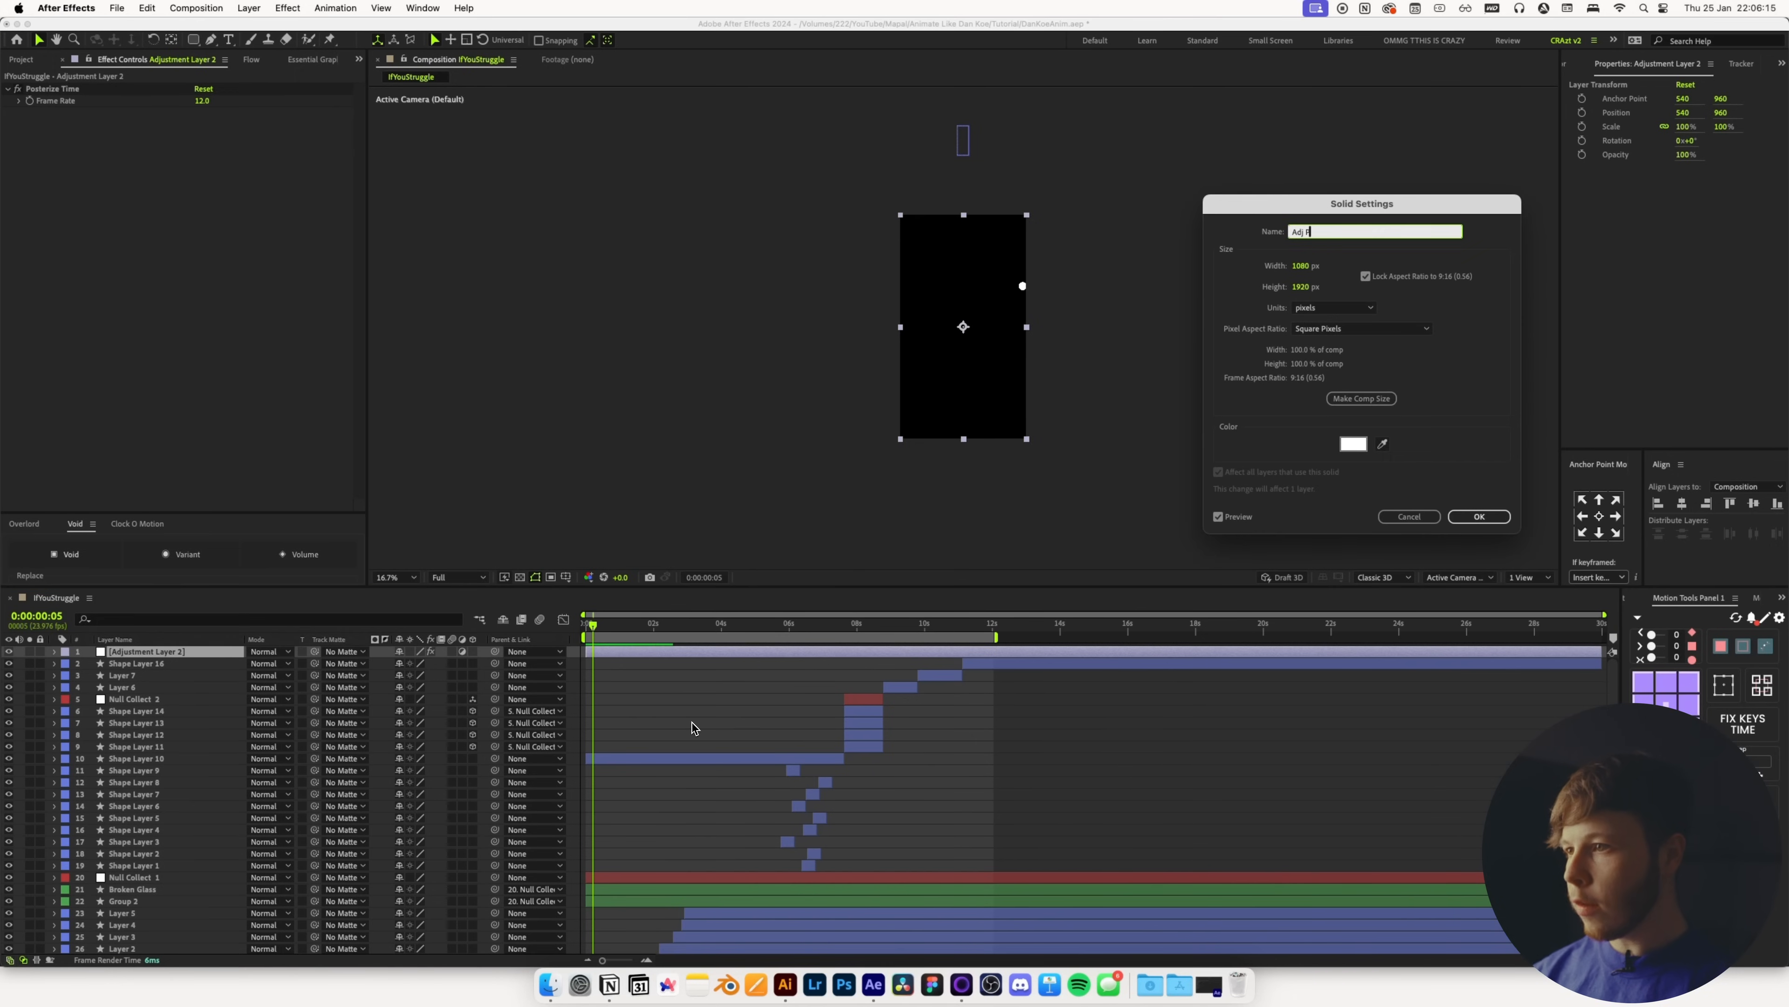
{"action": "type", "text": "osterize Time"}
{"action": "key", "text": "Return"}
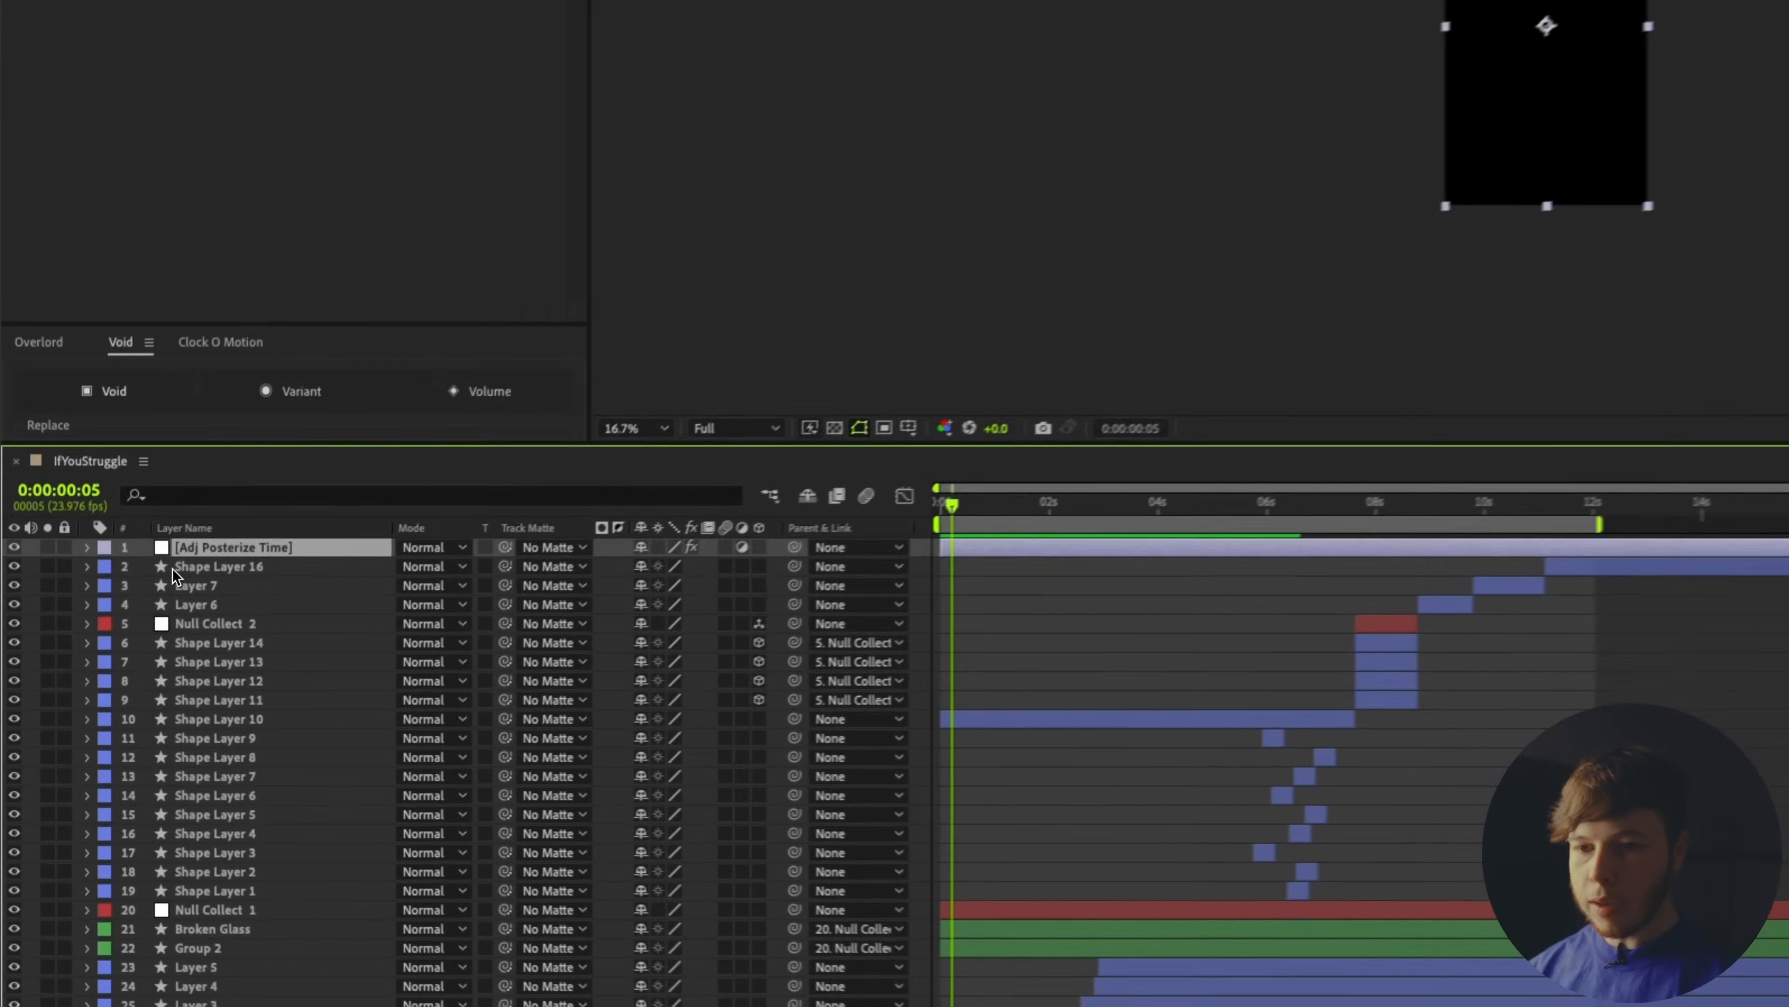
Add another adjustment layer directly below Adj Posterize Time and apply the Transform effect to it
{"action": "left_click", "coordinate": [107, 664]}
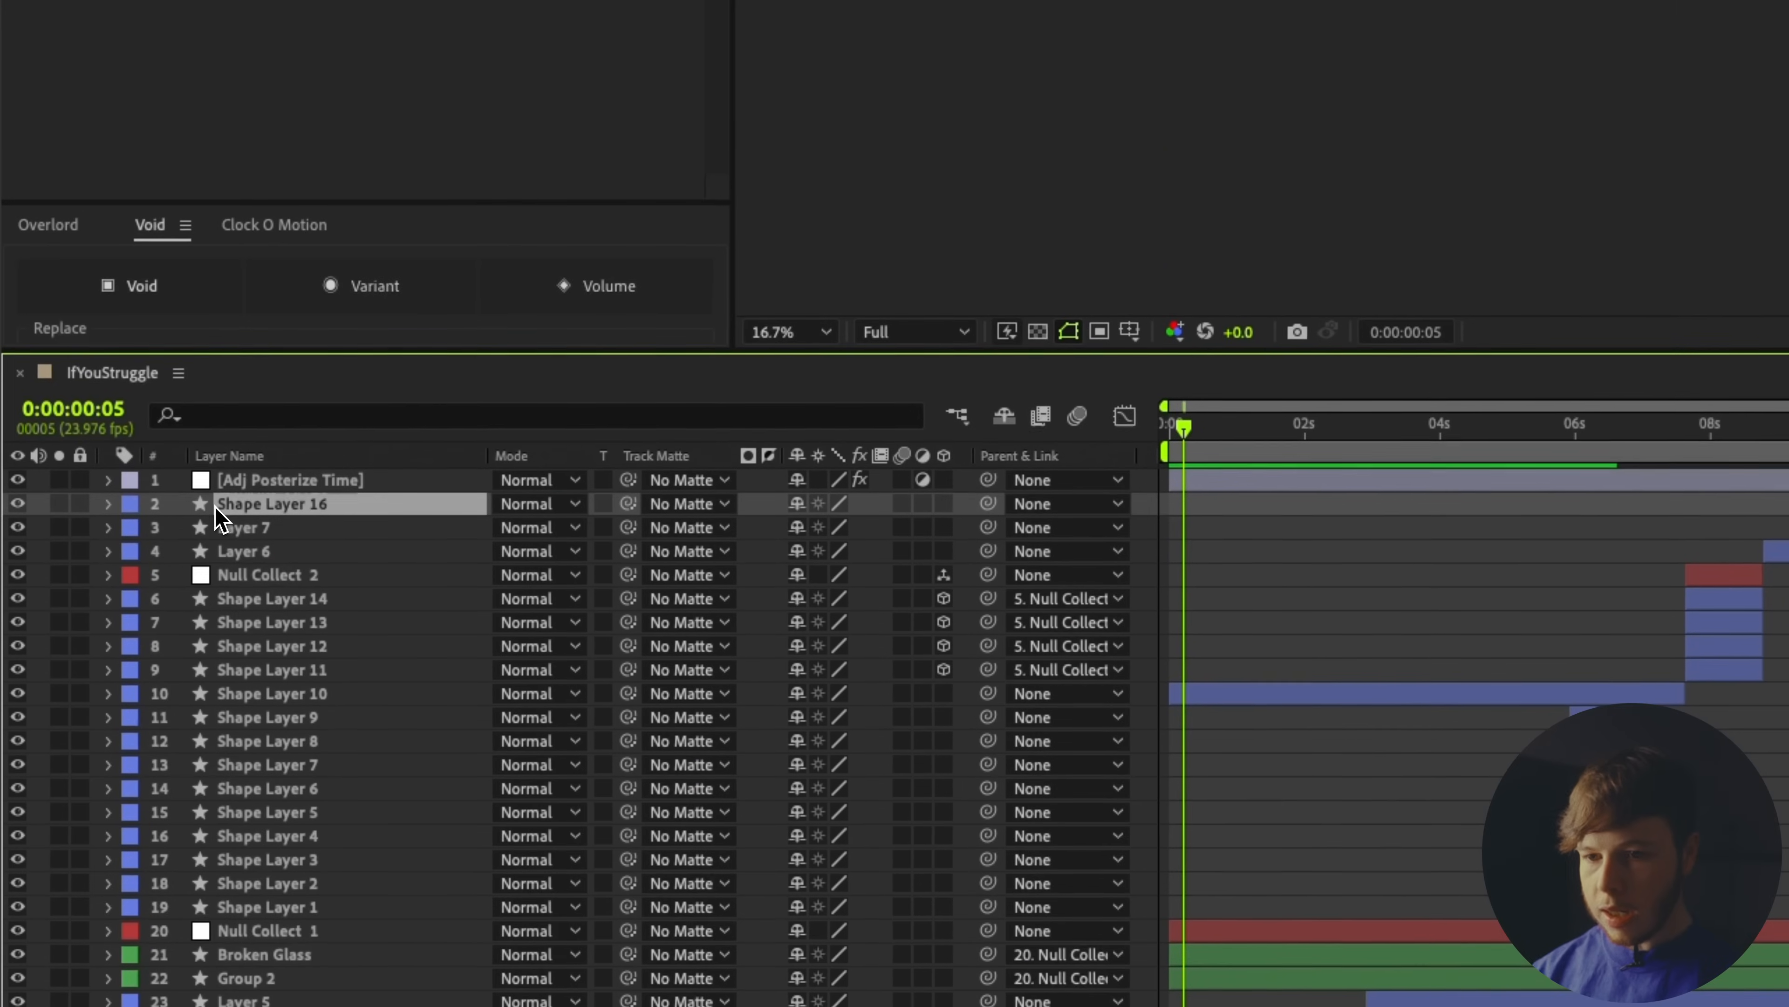
{"action": "key", "text": "super+alt+y"}
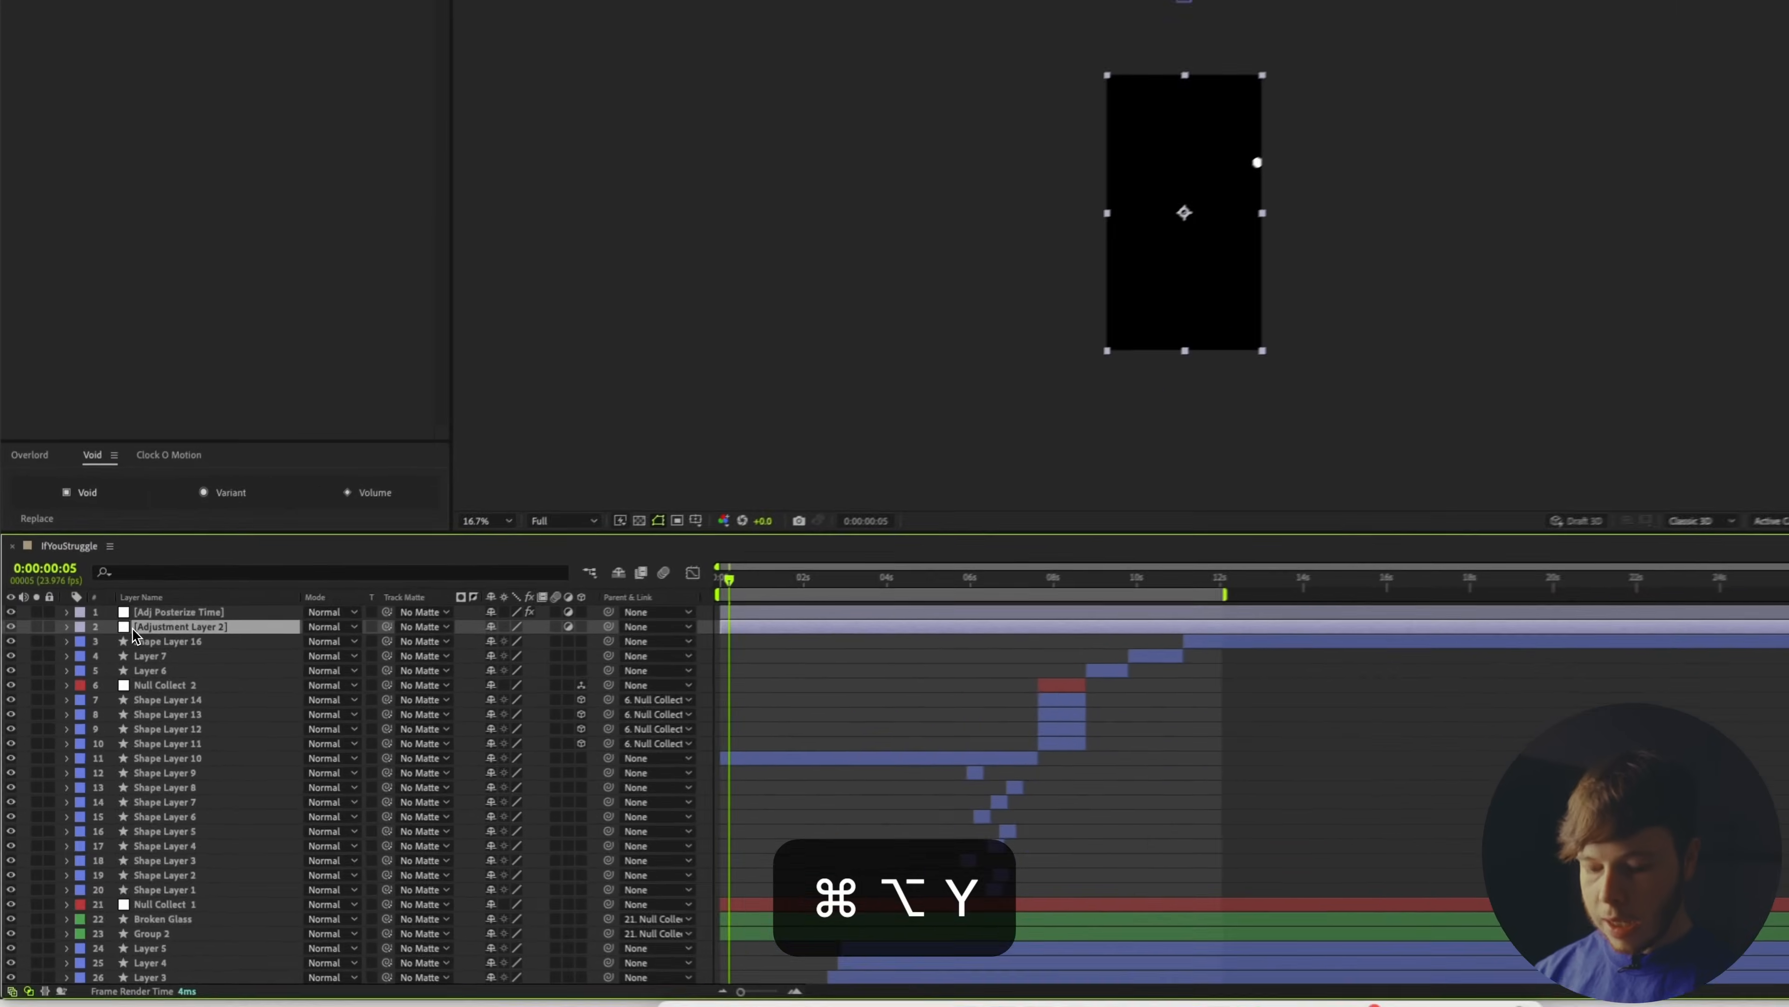
{"action": "key", "text": "ctrl+space"}
{"action": "type", "text": "trans"}
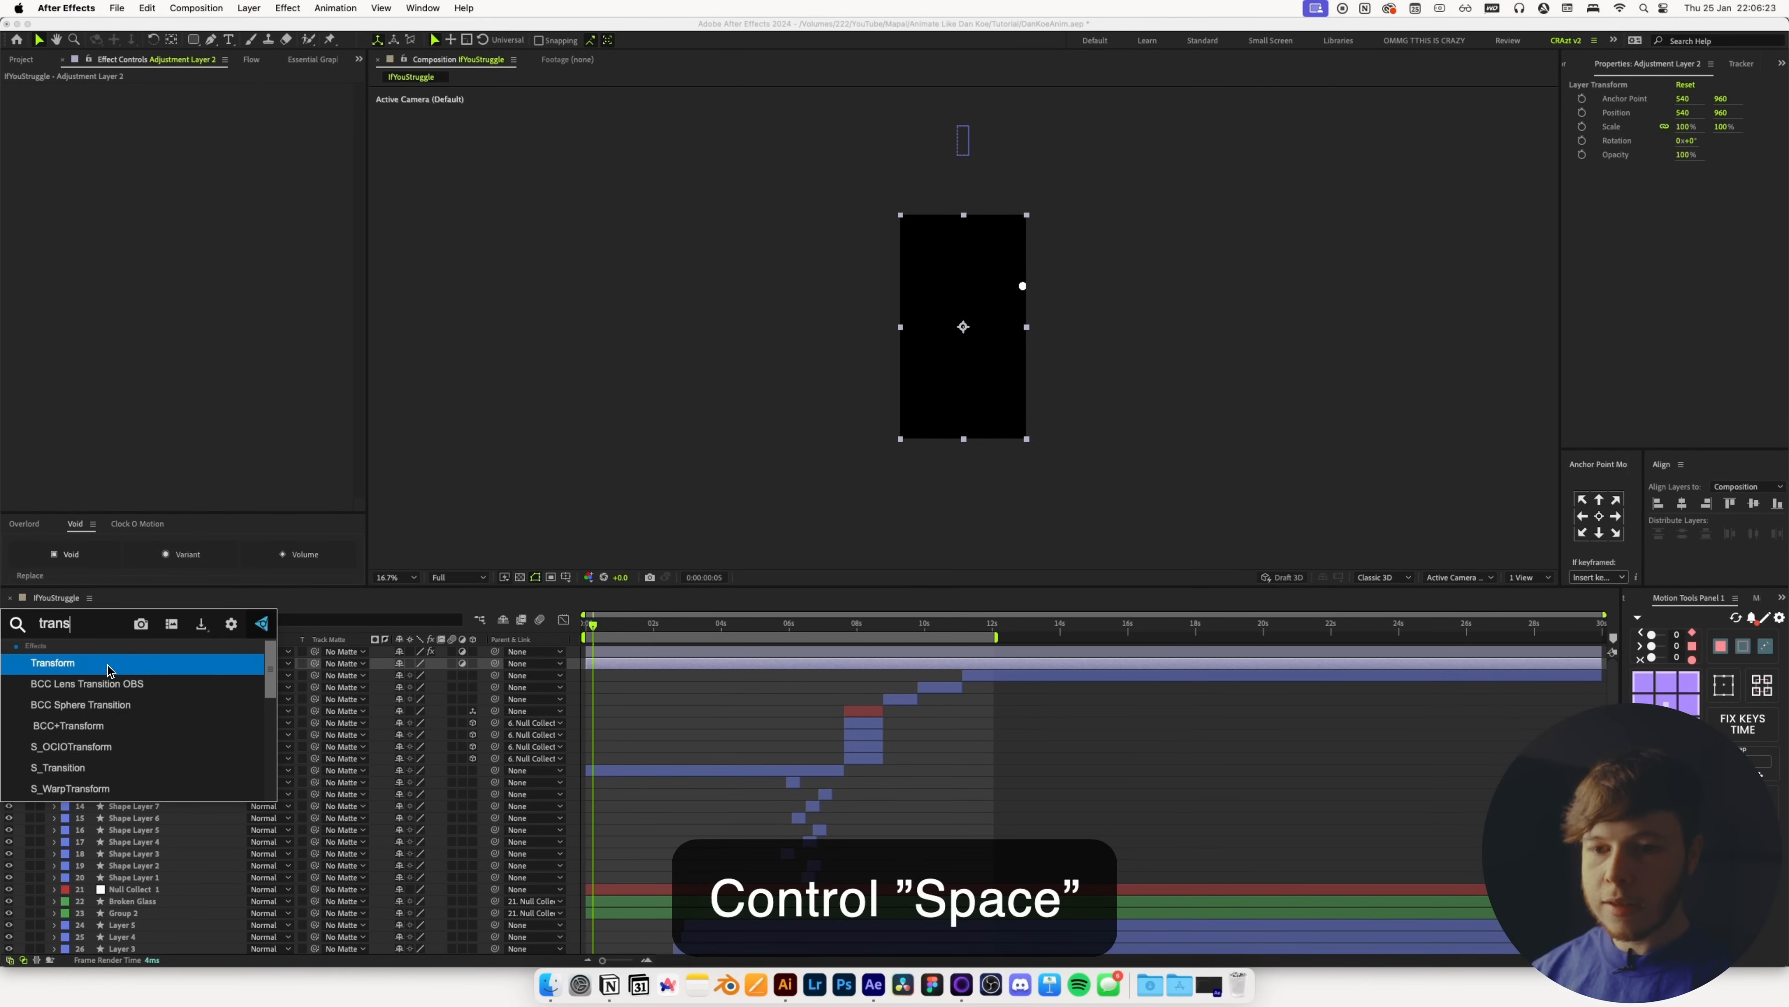
{"action": "key", "text": "Return"}
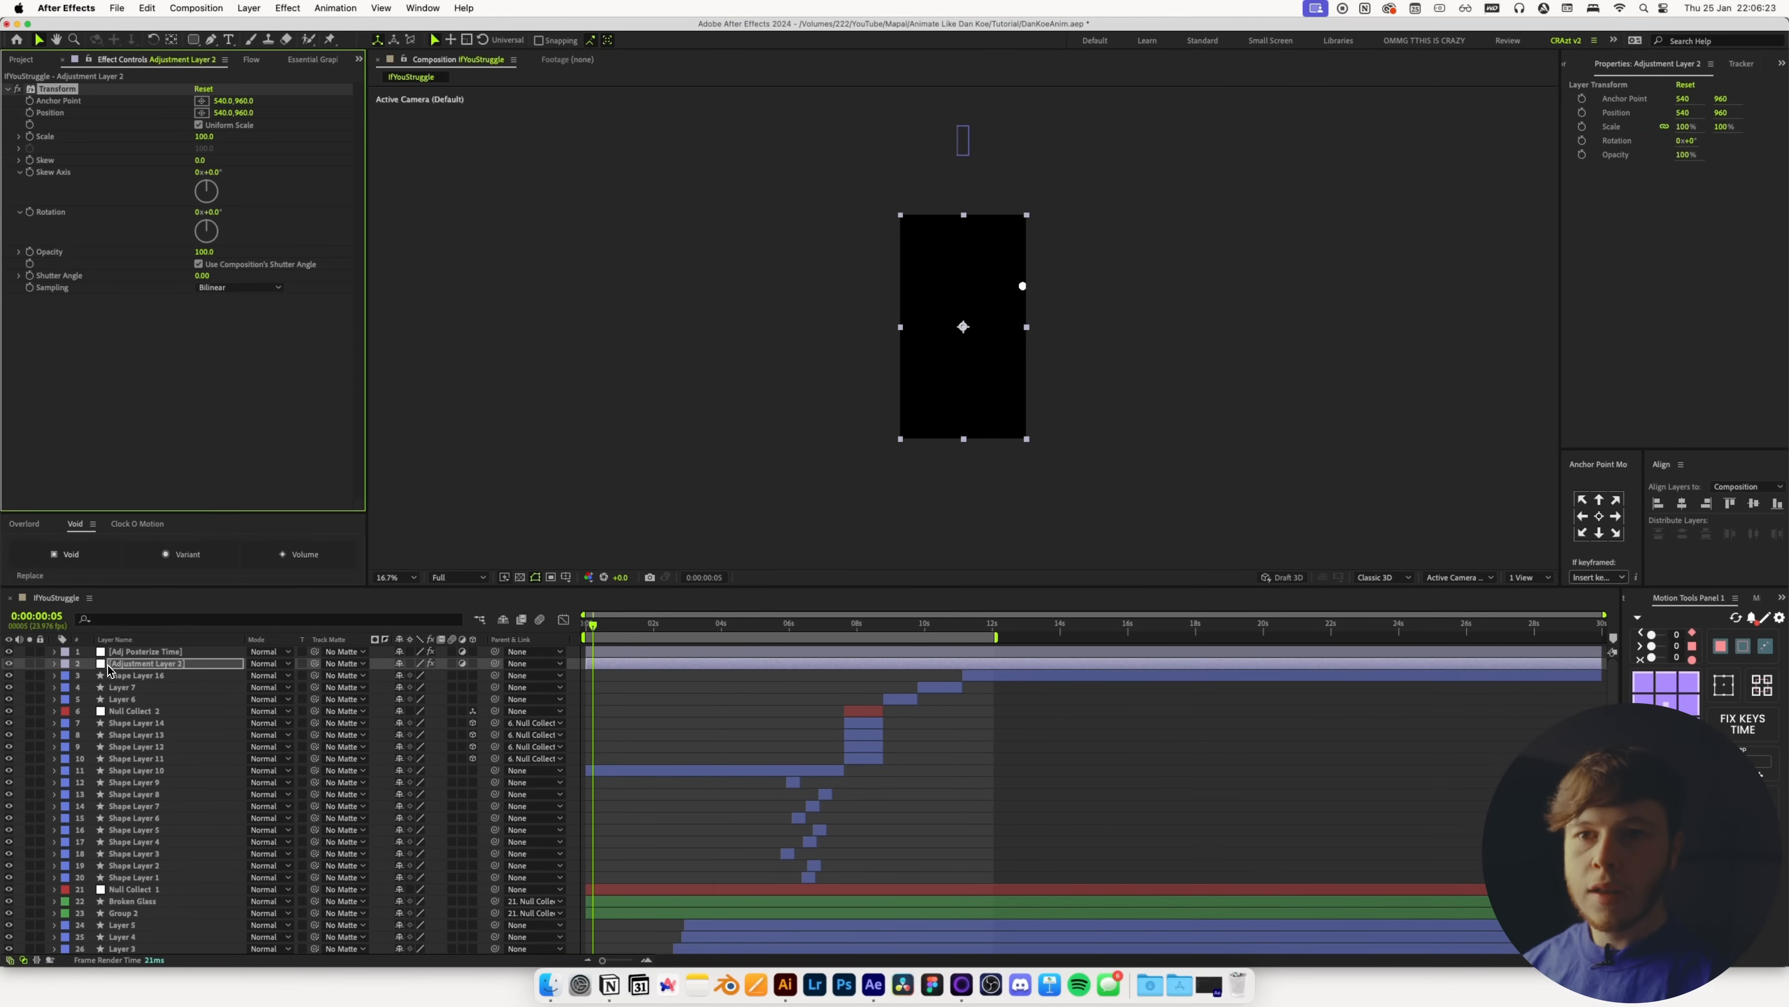
Add the expression wiggle(.5,10) to the Transform effect's Position and preview the movement
{"action": "left_click", "coordinate": [29, 114], "text": "alt"}
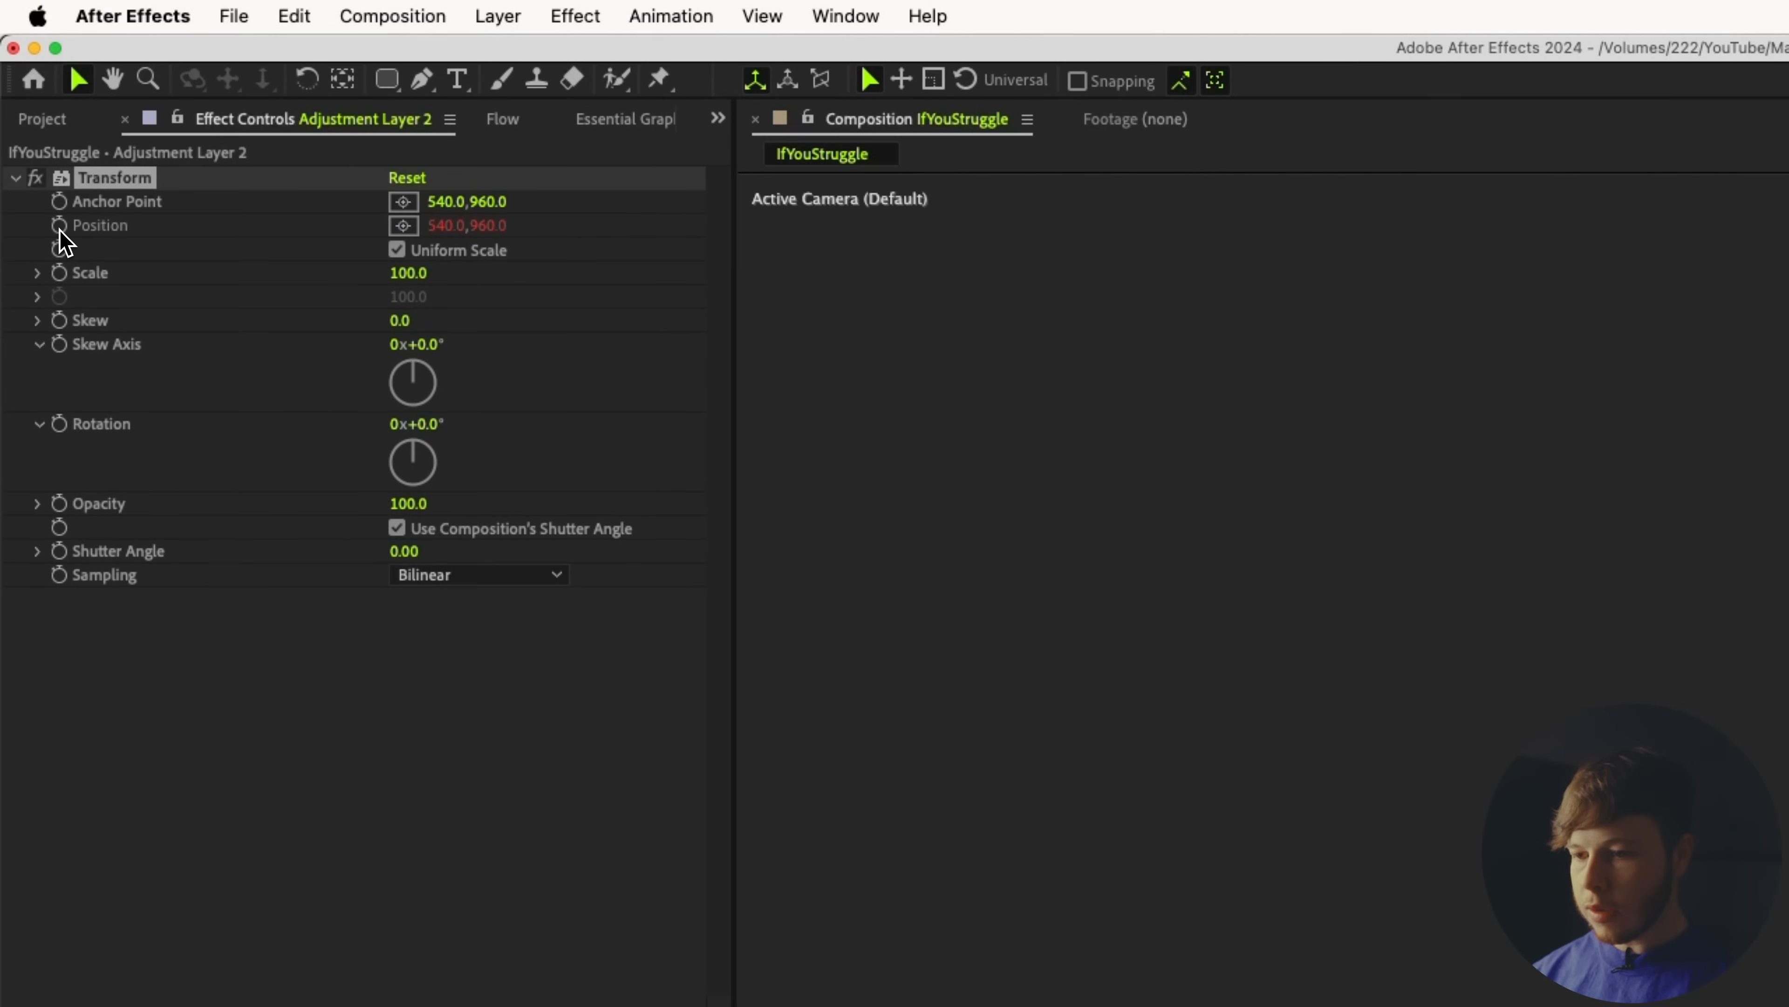
{"action": "type", "text": "wigg"}
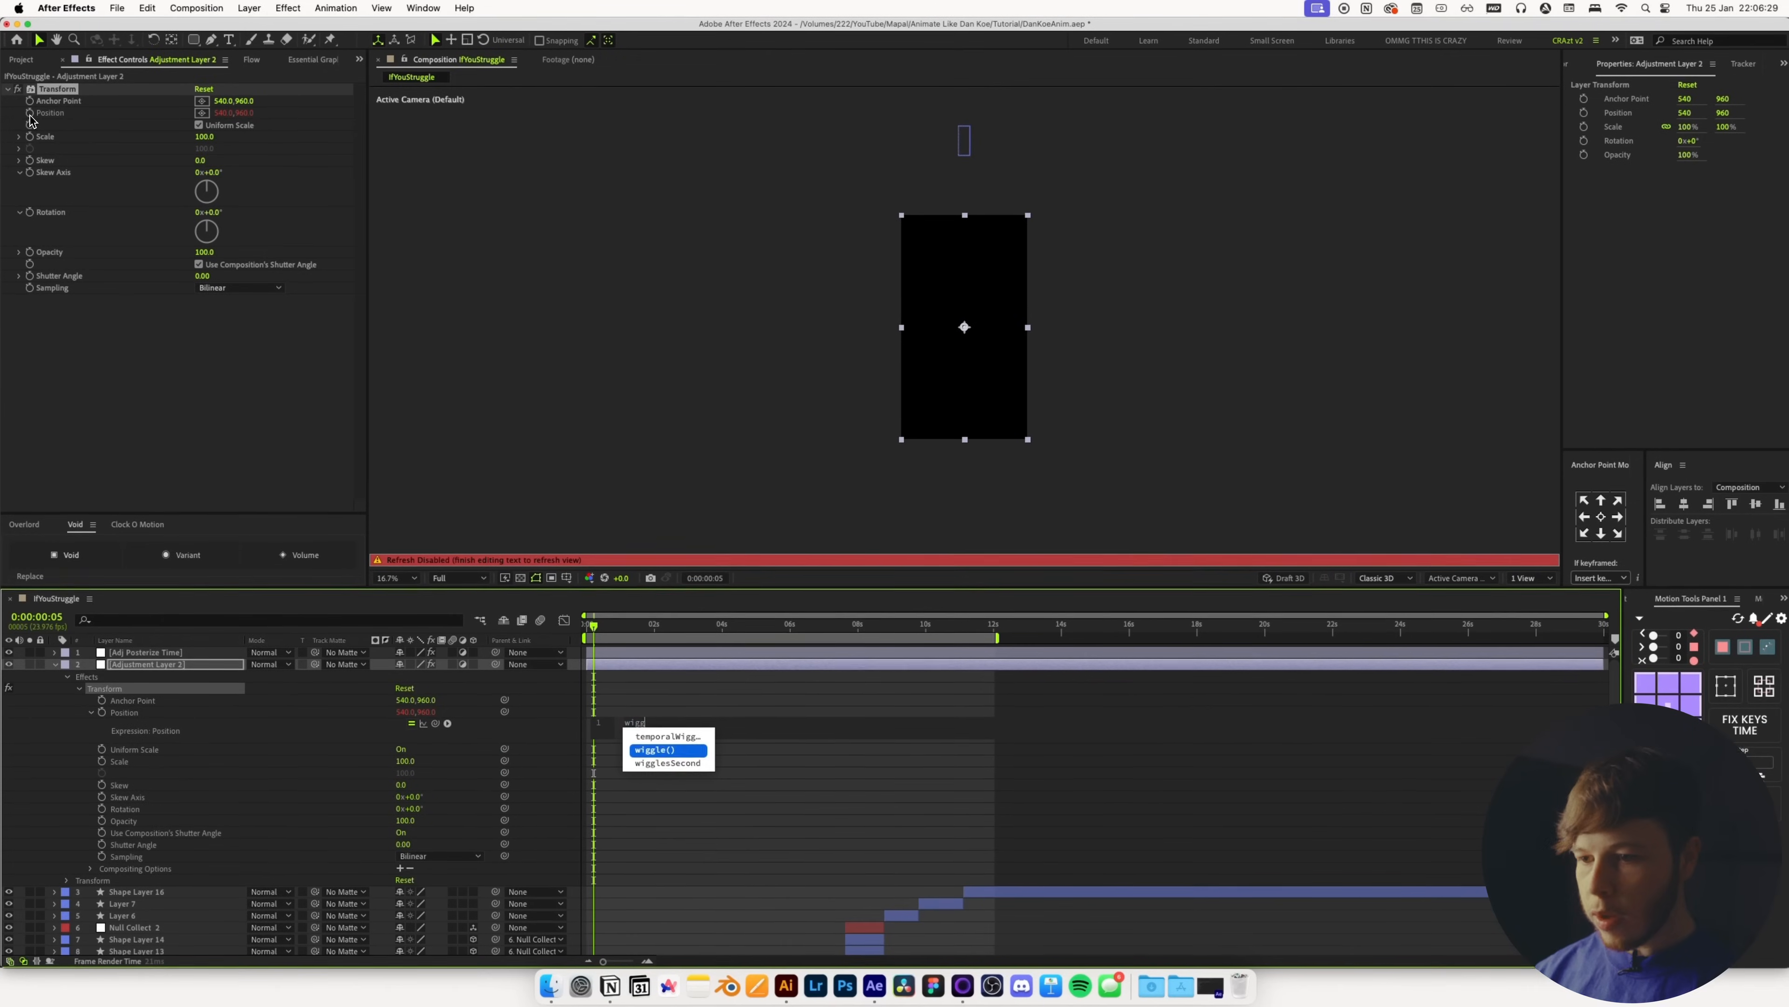
{"action": "key", "text": "Return"}
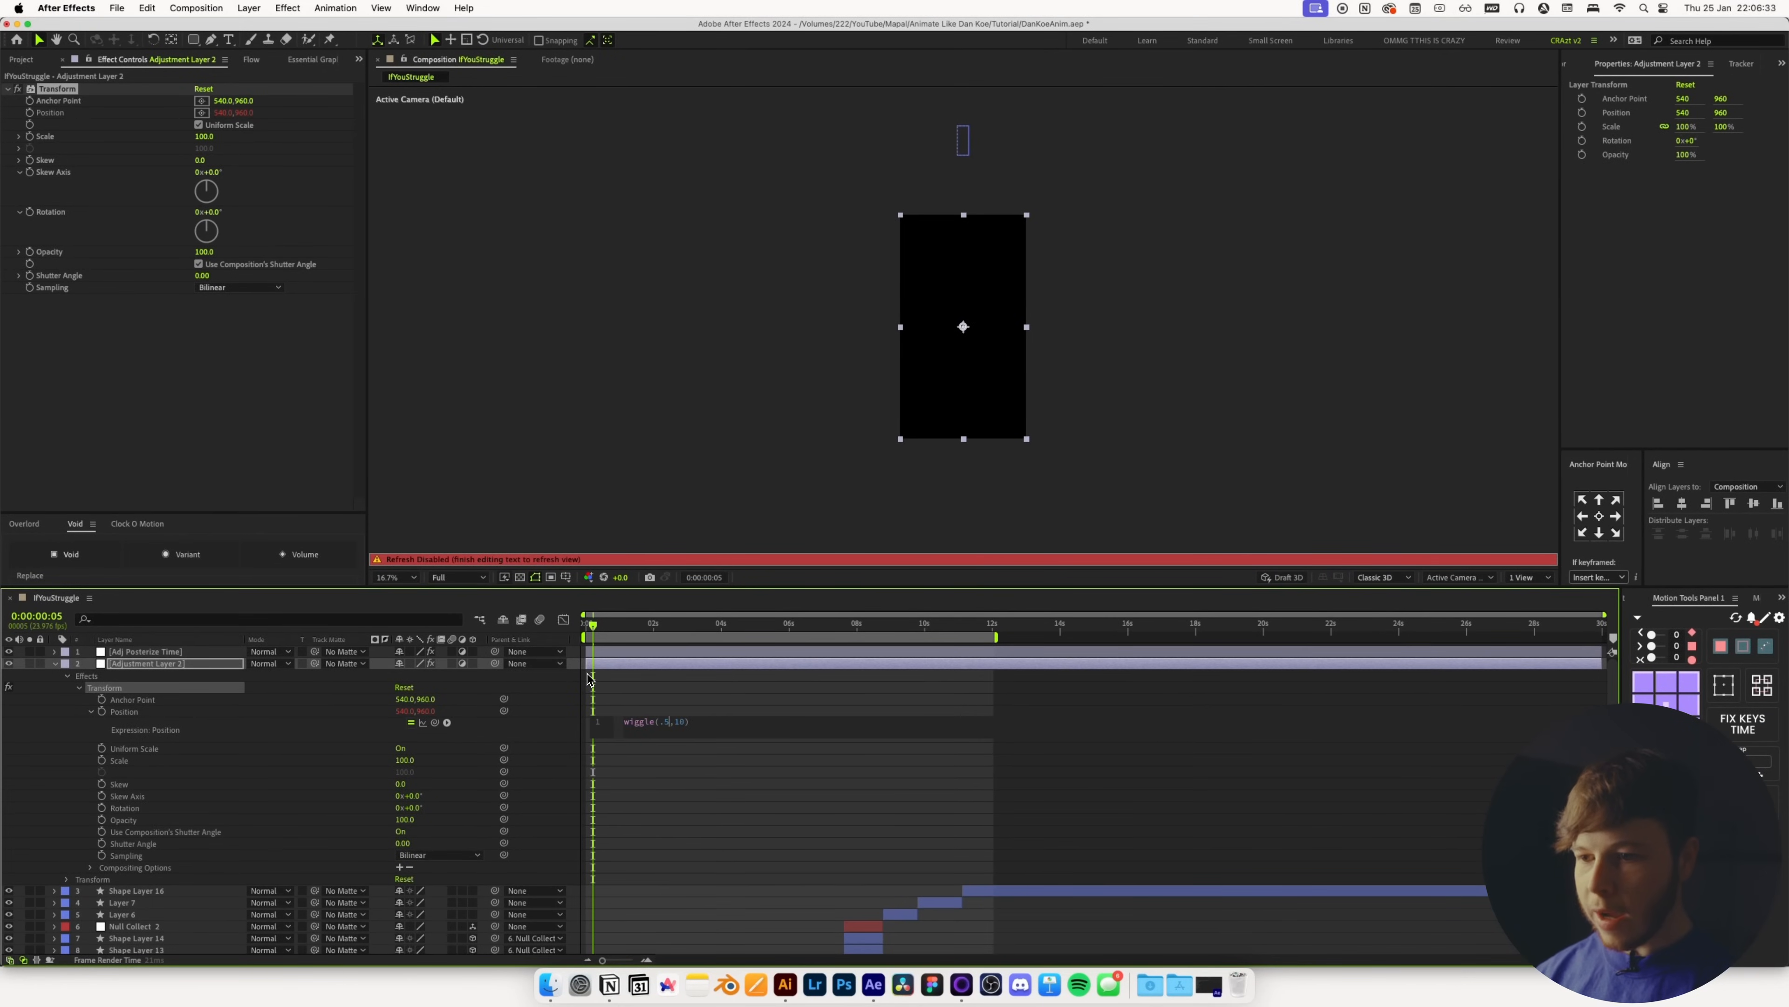
{"action": "left_click", "coordinate": [821, 790]}
{"action": "key", "text": "space"}
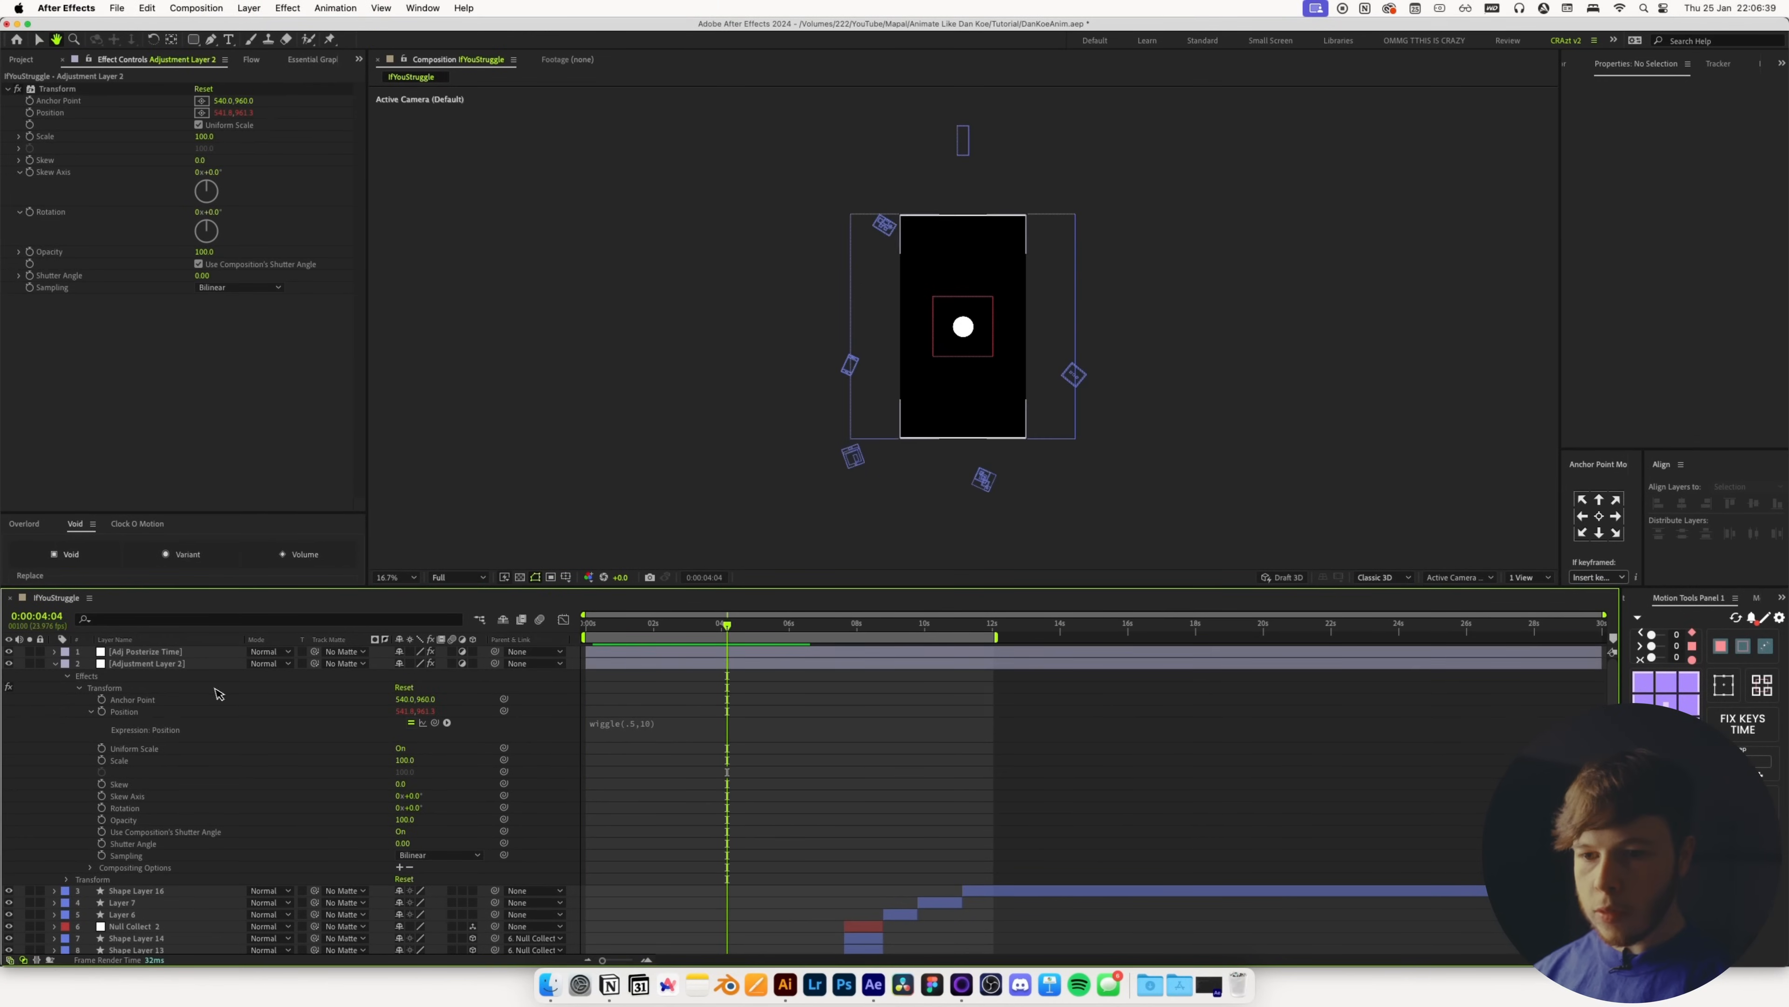
Rename the wiggling adjustment layer as Adj Shake
{"action": "left_click", "coordinate": [197, 665]}
{"action": "key", "text": "super+shift+y"}
{"action": "type", "text": "Adj Sh"}
{"action": "key", "text": "Return"}
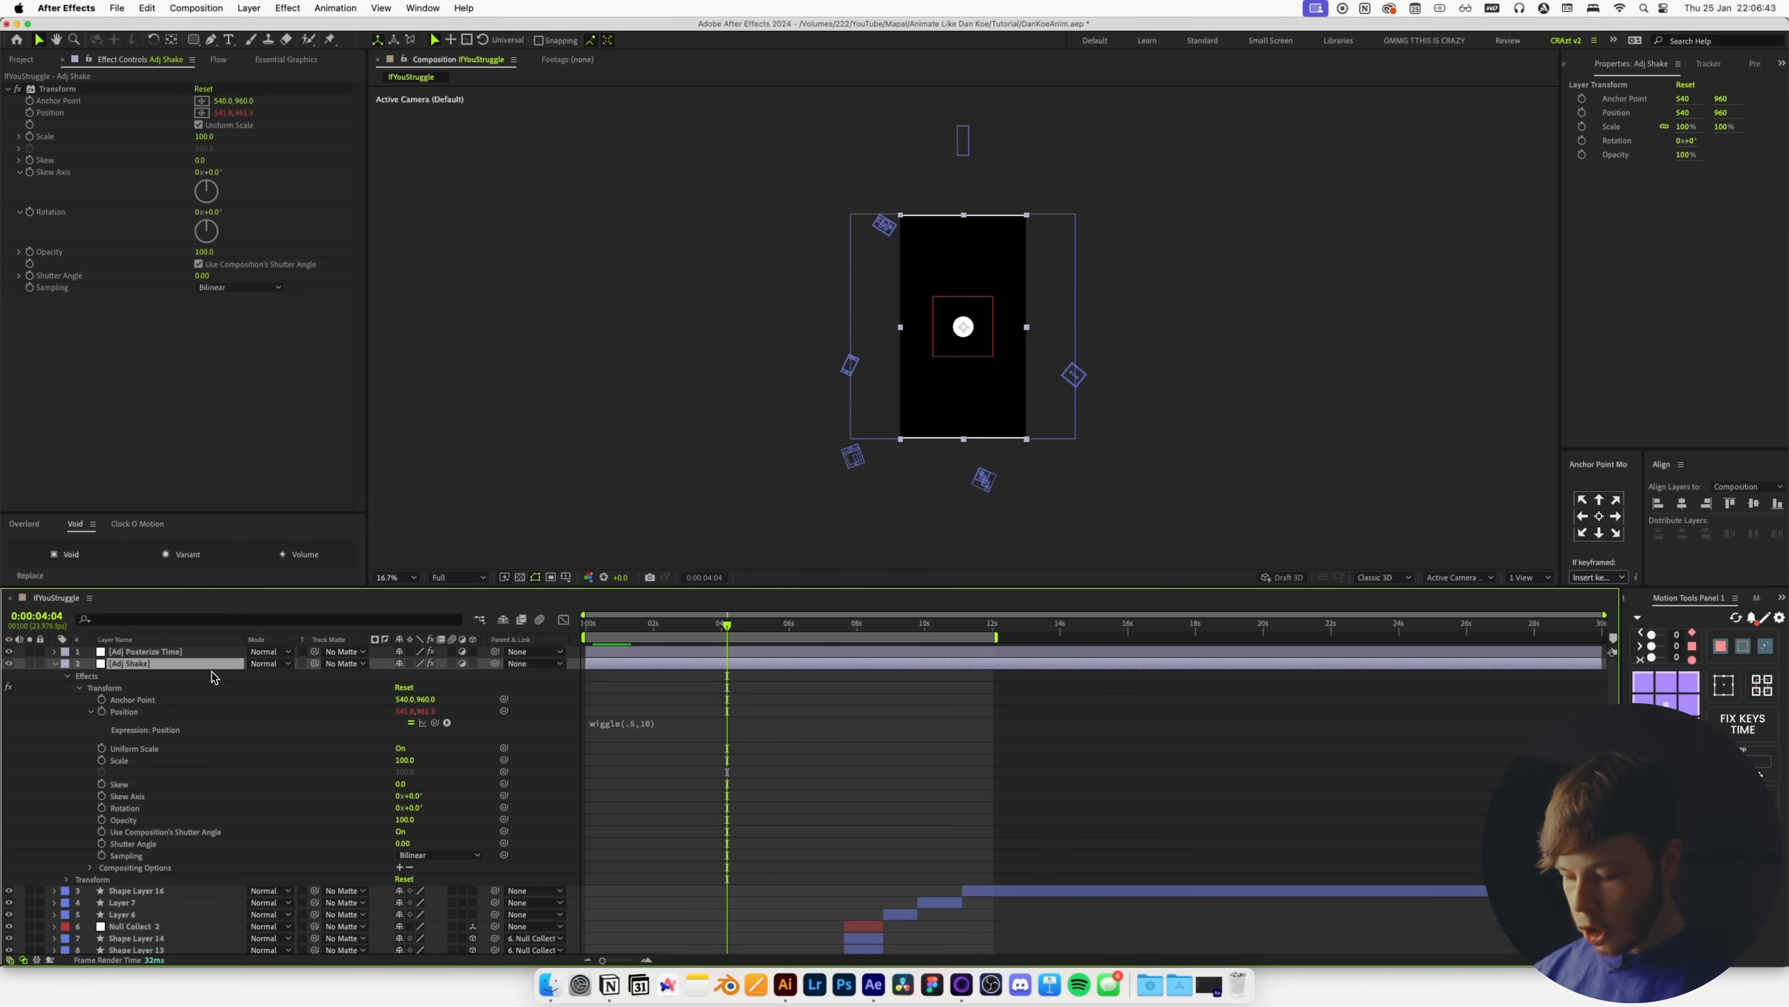
Collapse the Adj Shake properties and set its Transform effect's Scale to 101
{"action": "key", "text": "u"}
{"action": "left_click", "coordinate": [207, 139]}
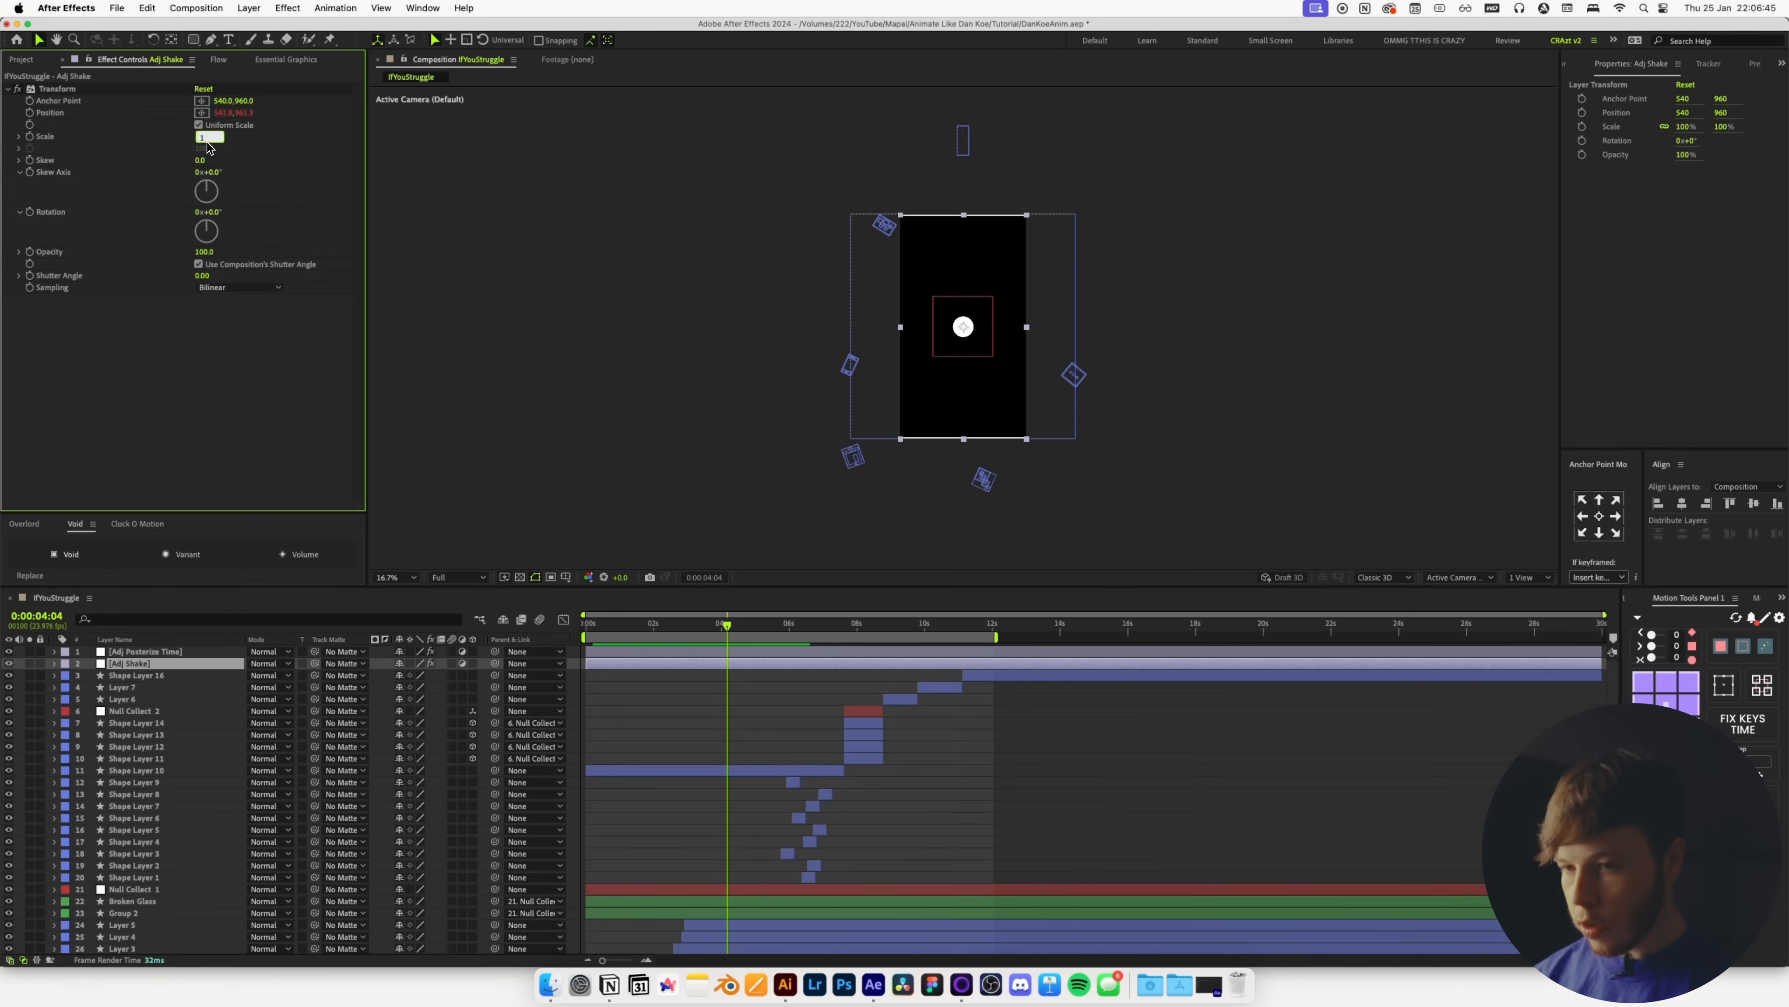
{"action": "left_click", "coordinate": [1098, 827]}
Create a black 1080 x 1920 px solid named Background
{"action": "scroll", "coordinate": [1051, 807], "scroll_direction": "down", "scroll_amount": 3}
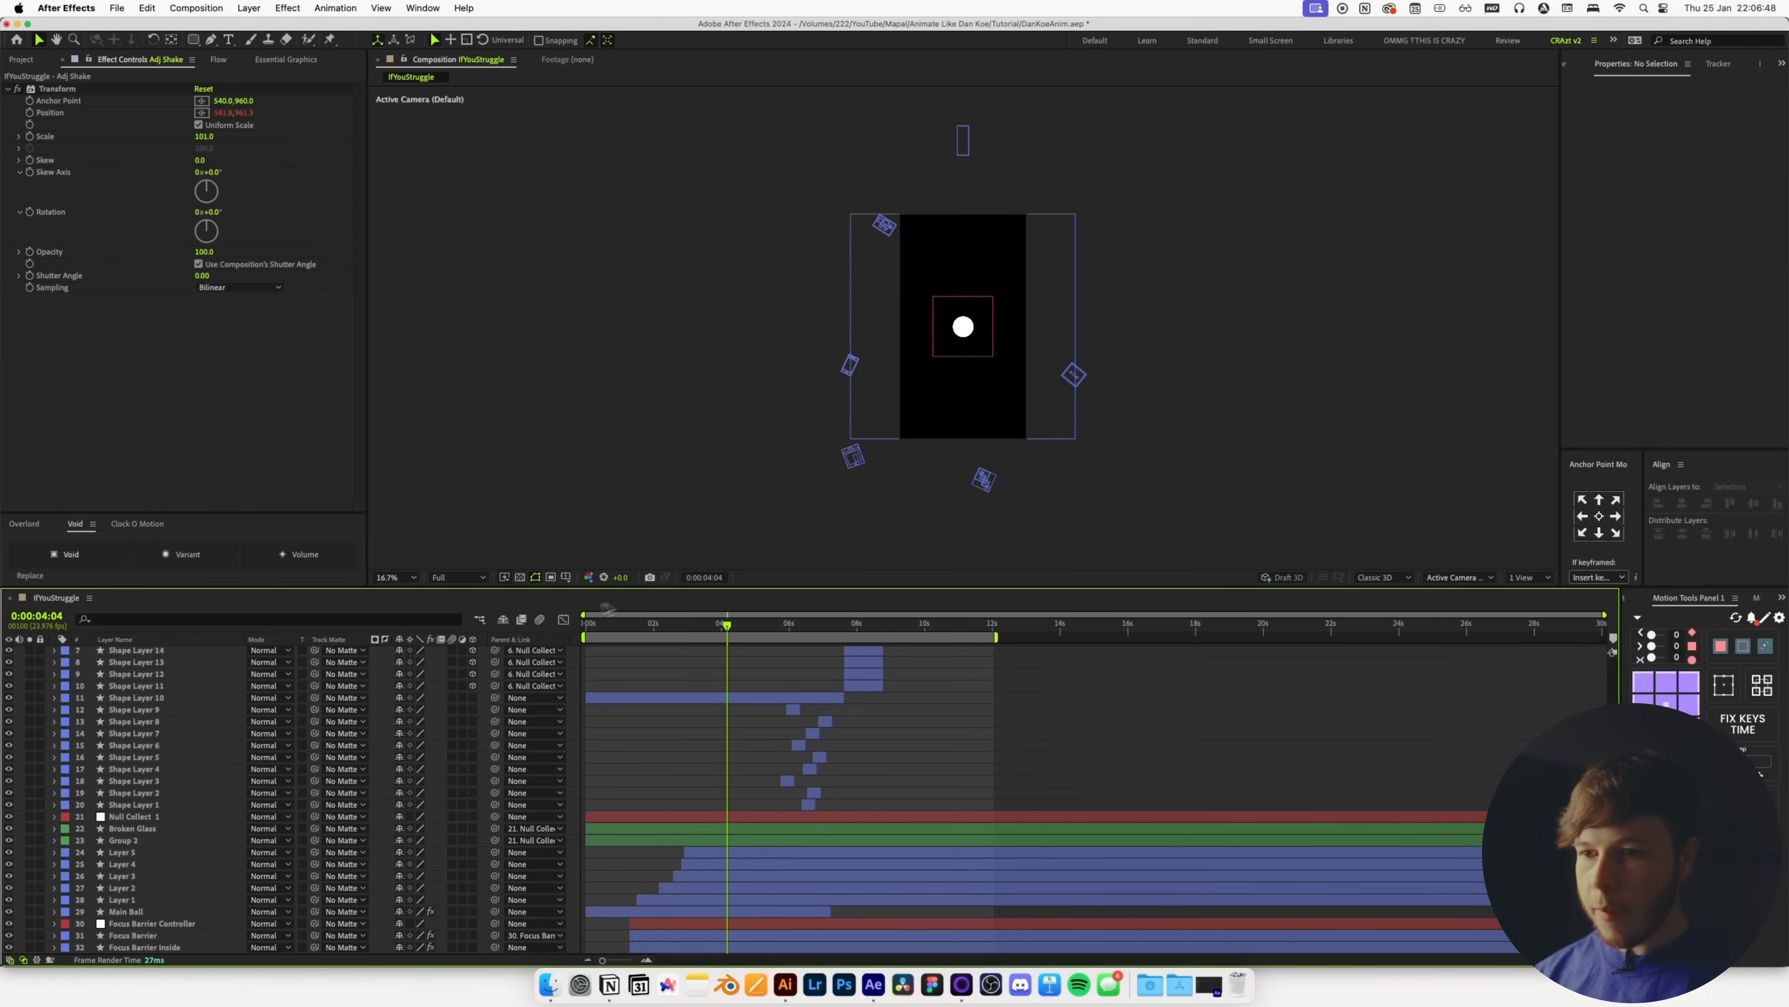
{"action": "left_click", "coordinate": [520, 577]}
{"action": "left_click", "coordinate": [519, 578]}
{"action": "key", "text": "super+y"}
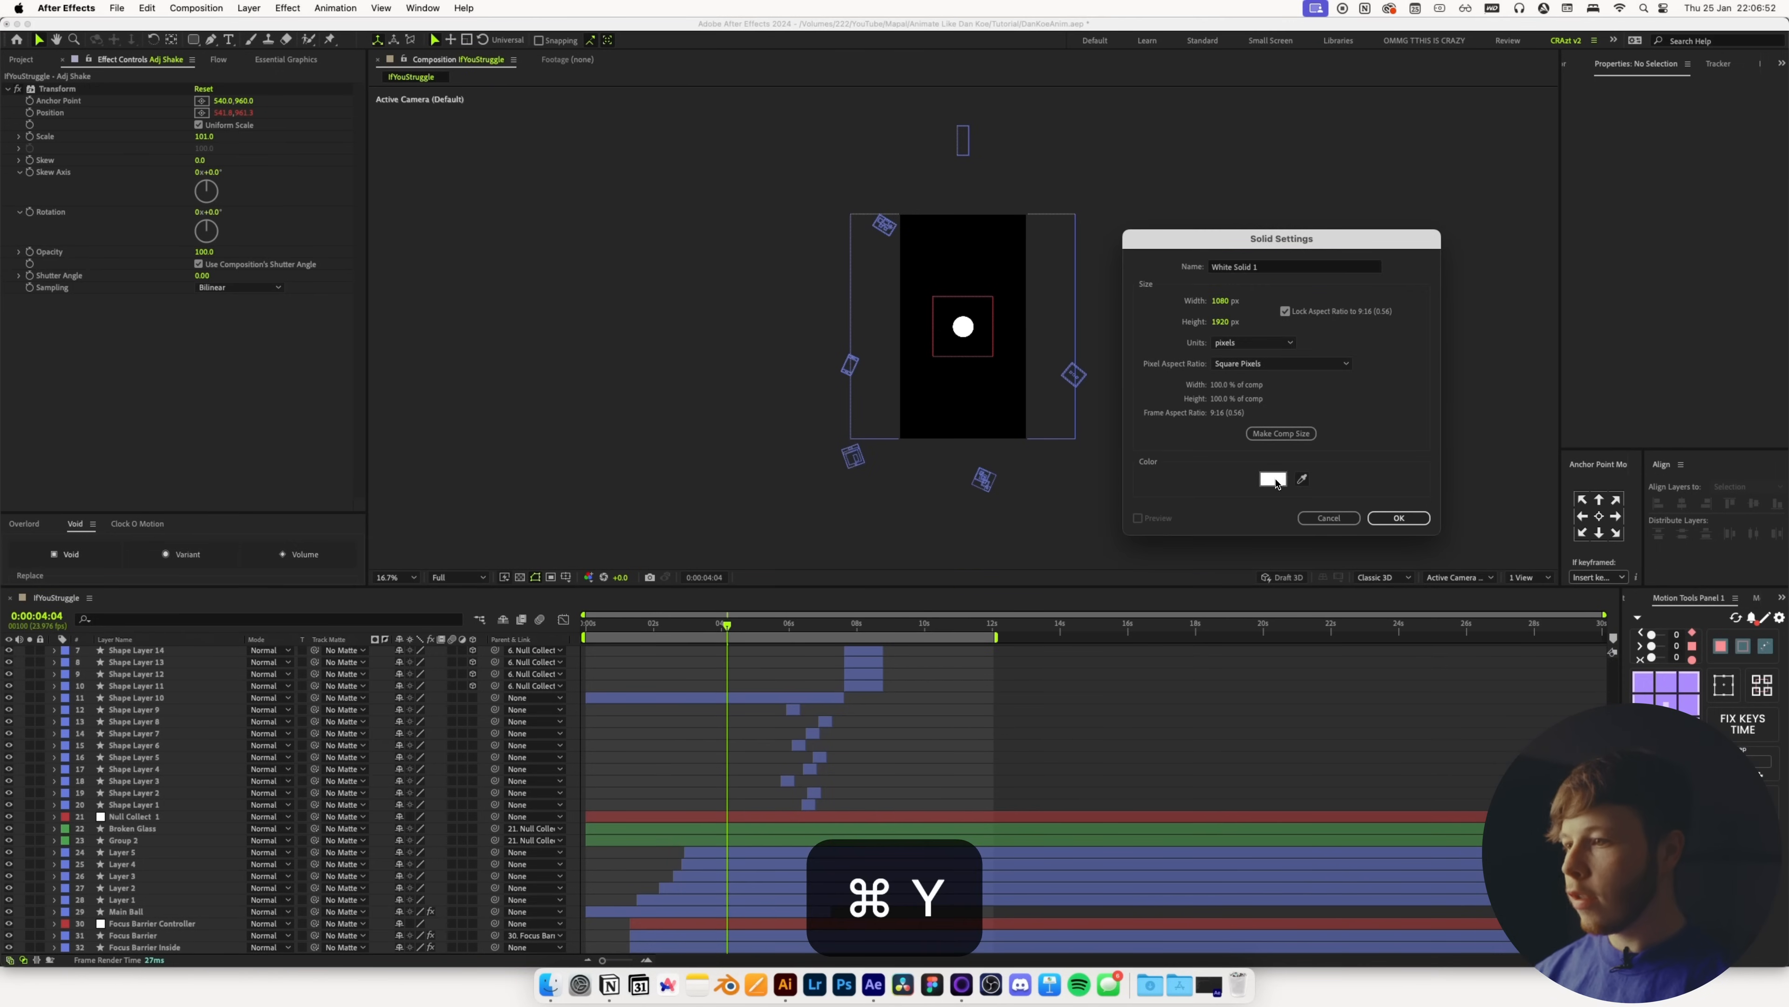
{"action": "left_click", "coordinate": [1273, 479]}
{"action": "left_click", "coordinate": [1187, 622]}
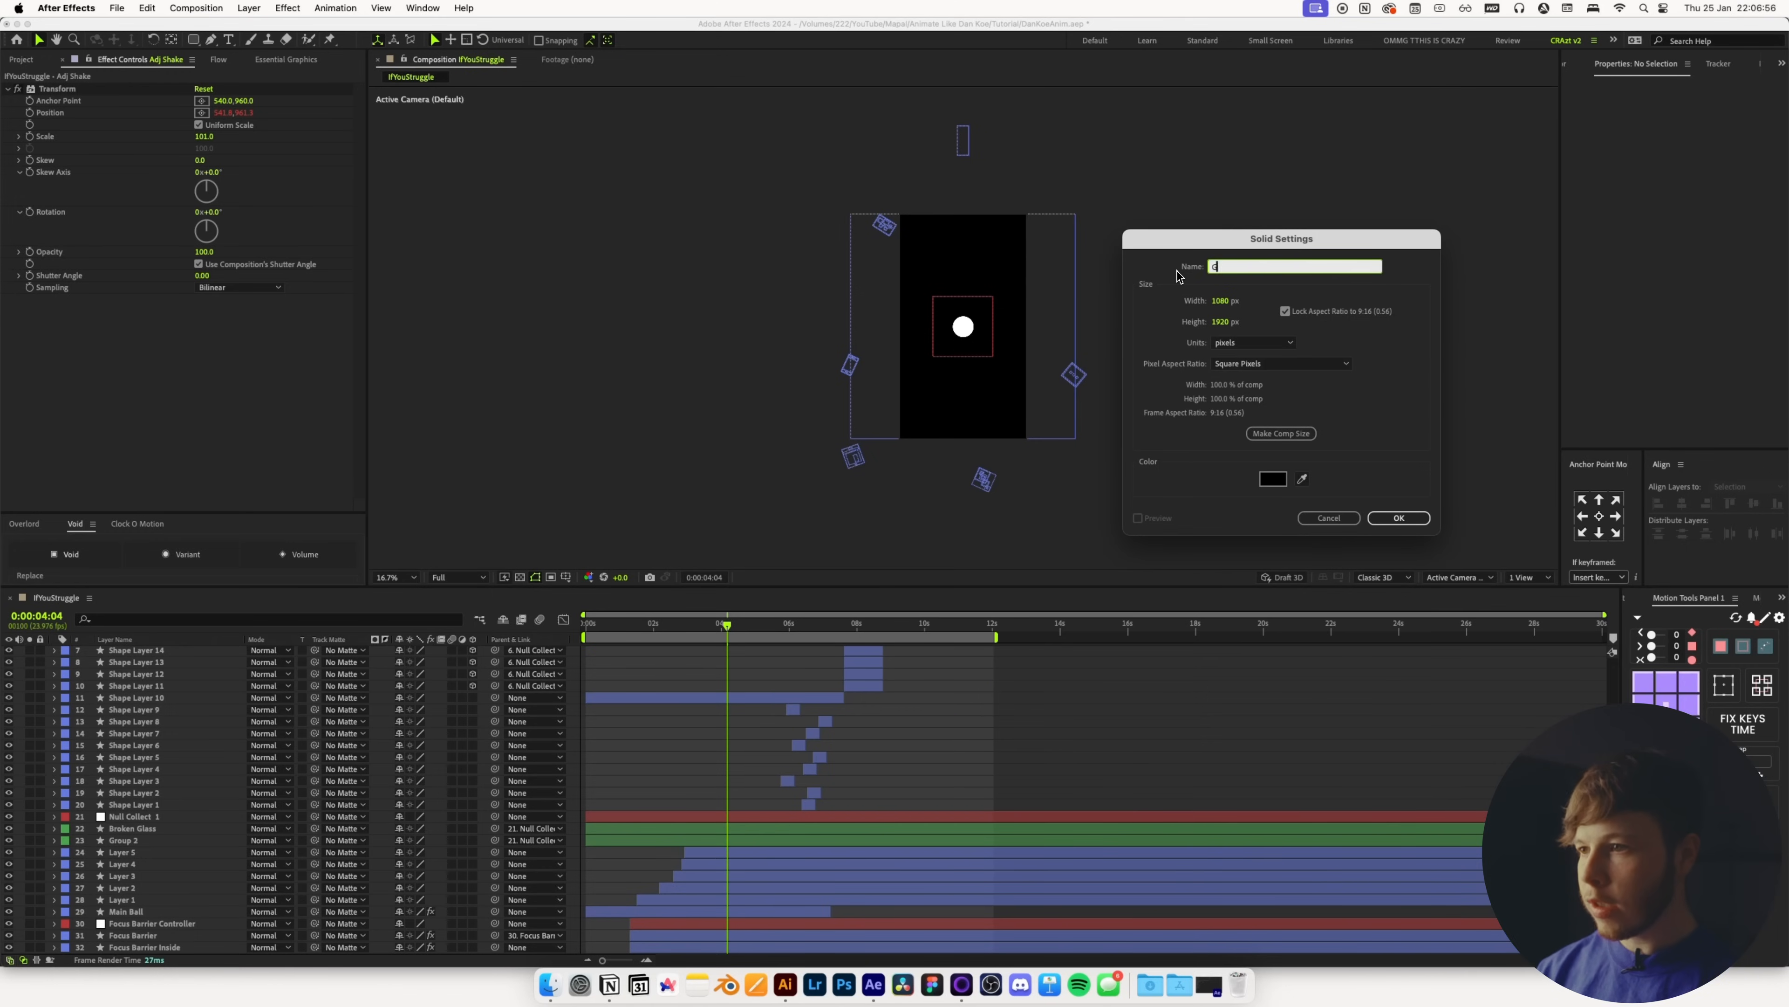
{"action": "key", "text": "Return"}
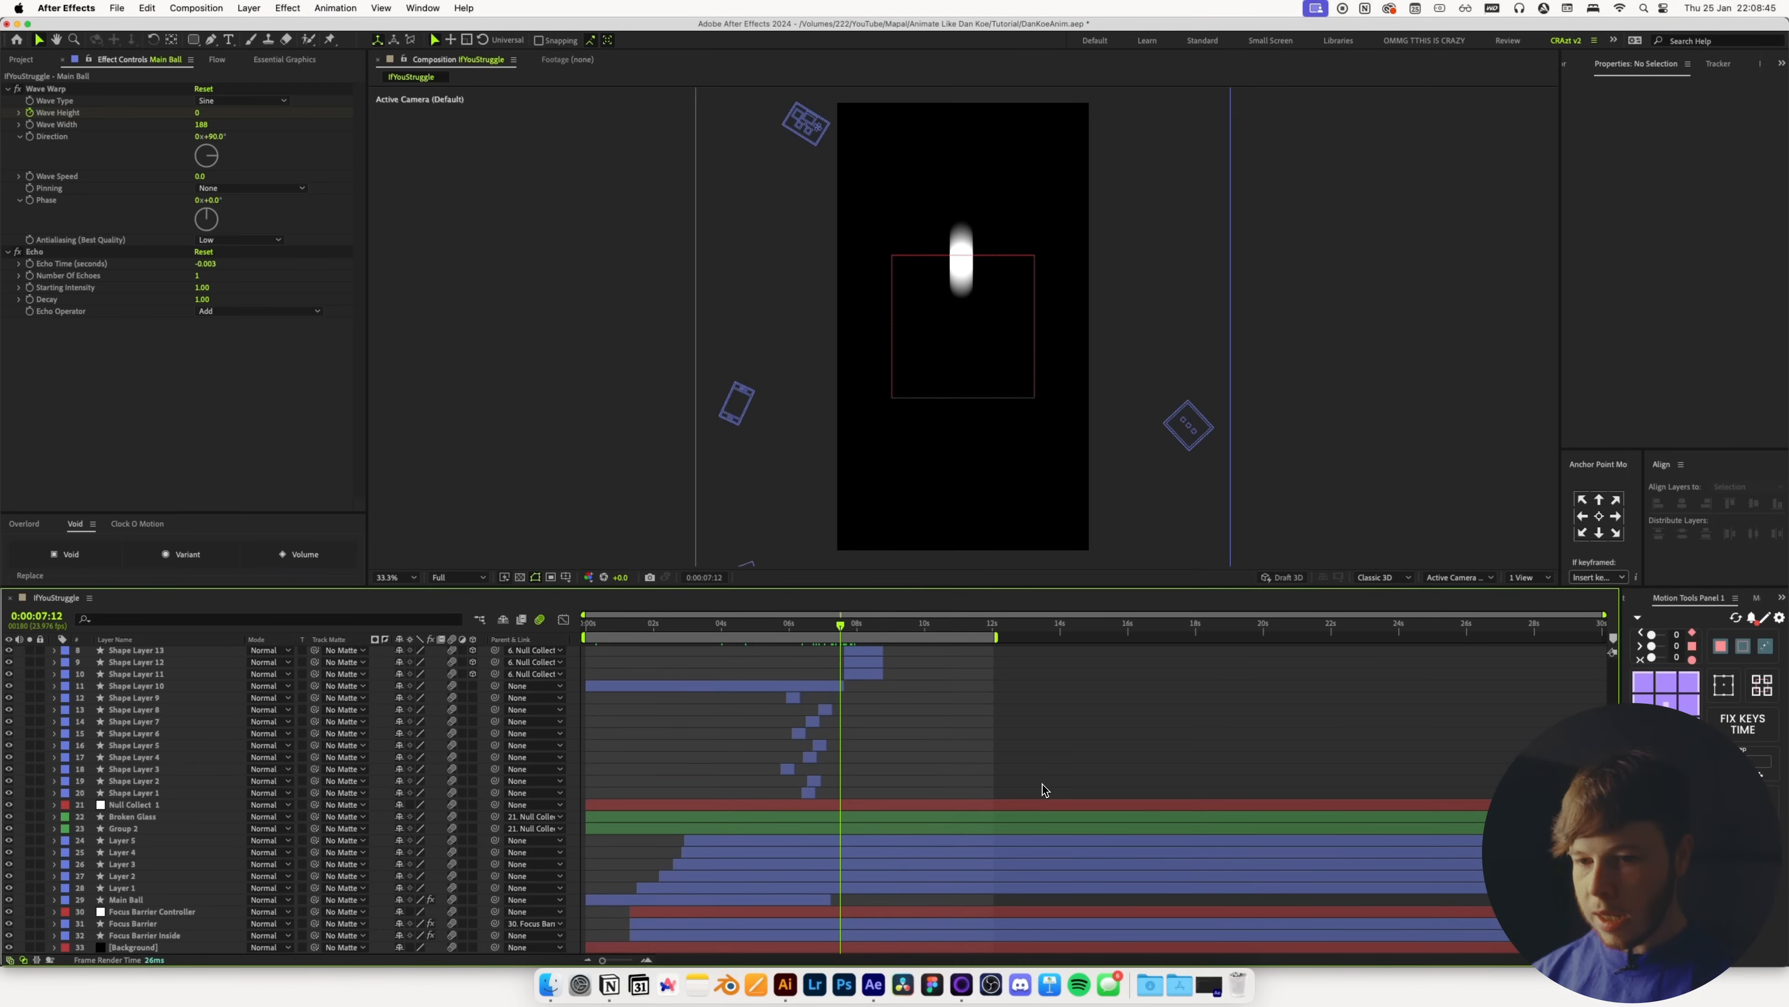
Create a 1080 x 1920 px solid named White Particles
{"action": "key", "text": "super+y"}
{"action": "key", "text": "ctrl+f"}
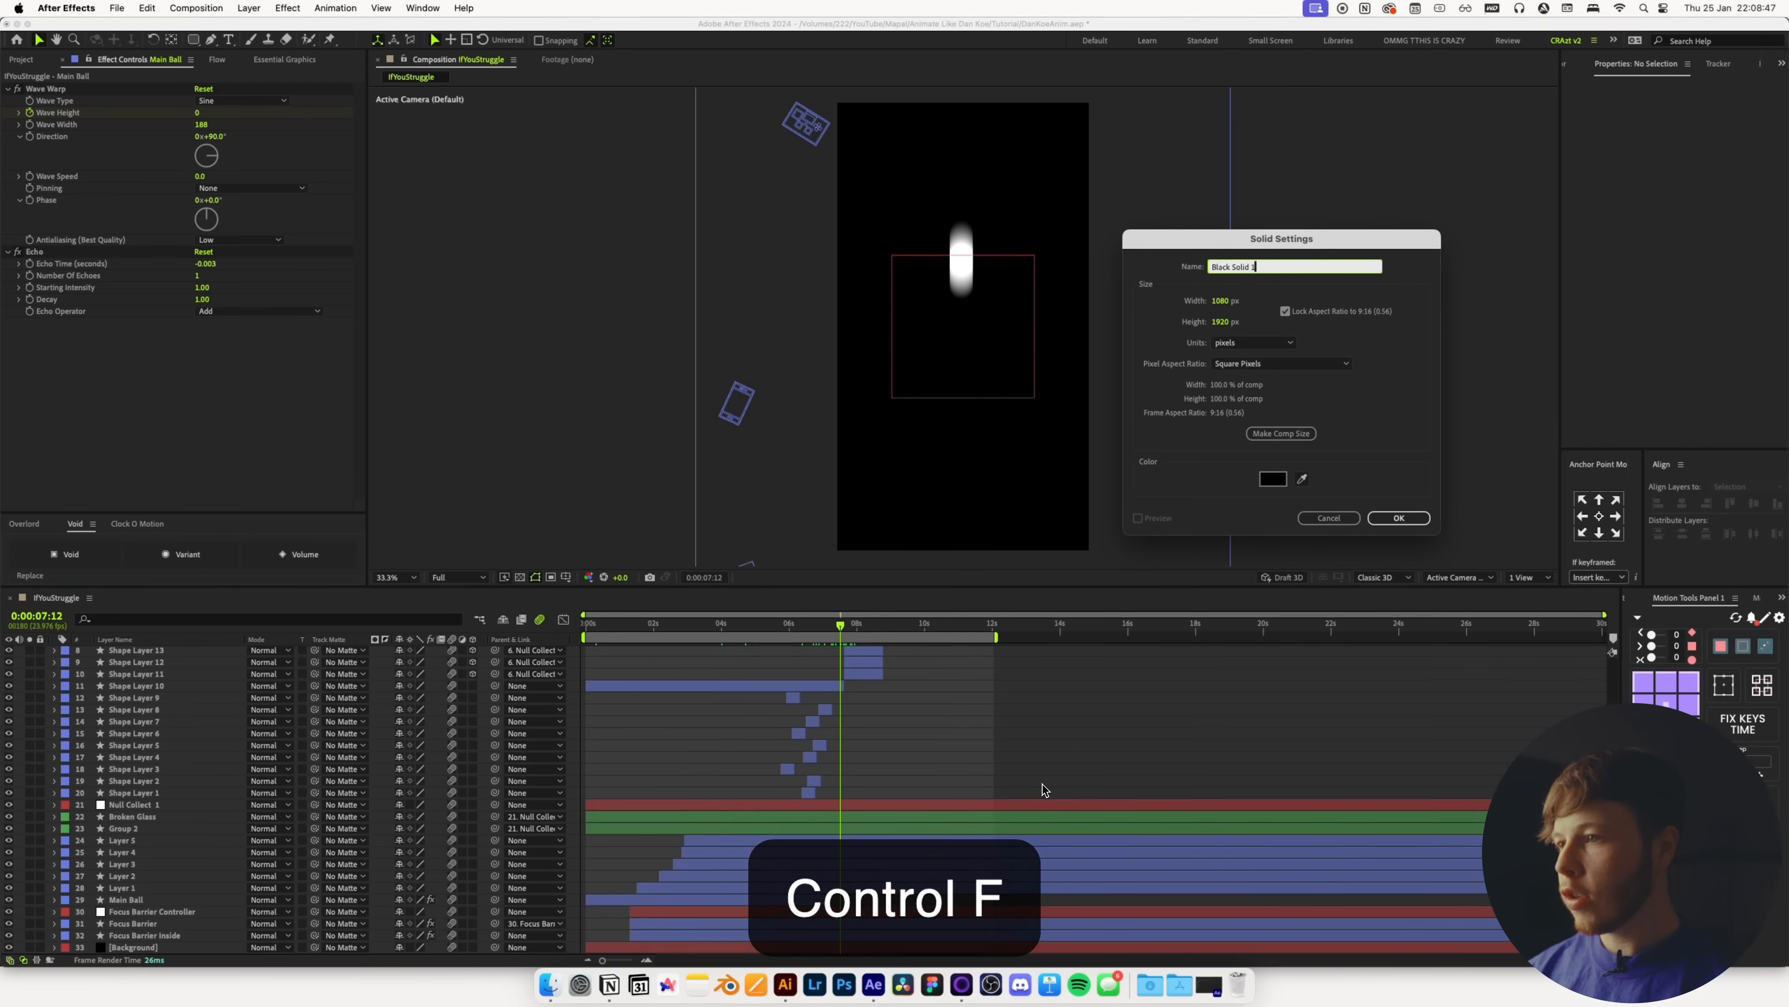
{"action": "key", "text": "super+a"}
{"action": "type", "text": "White Particles"}
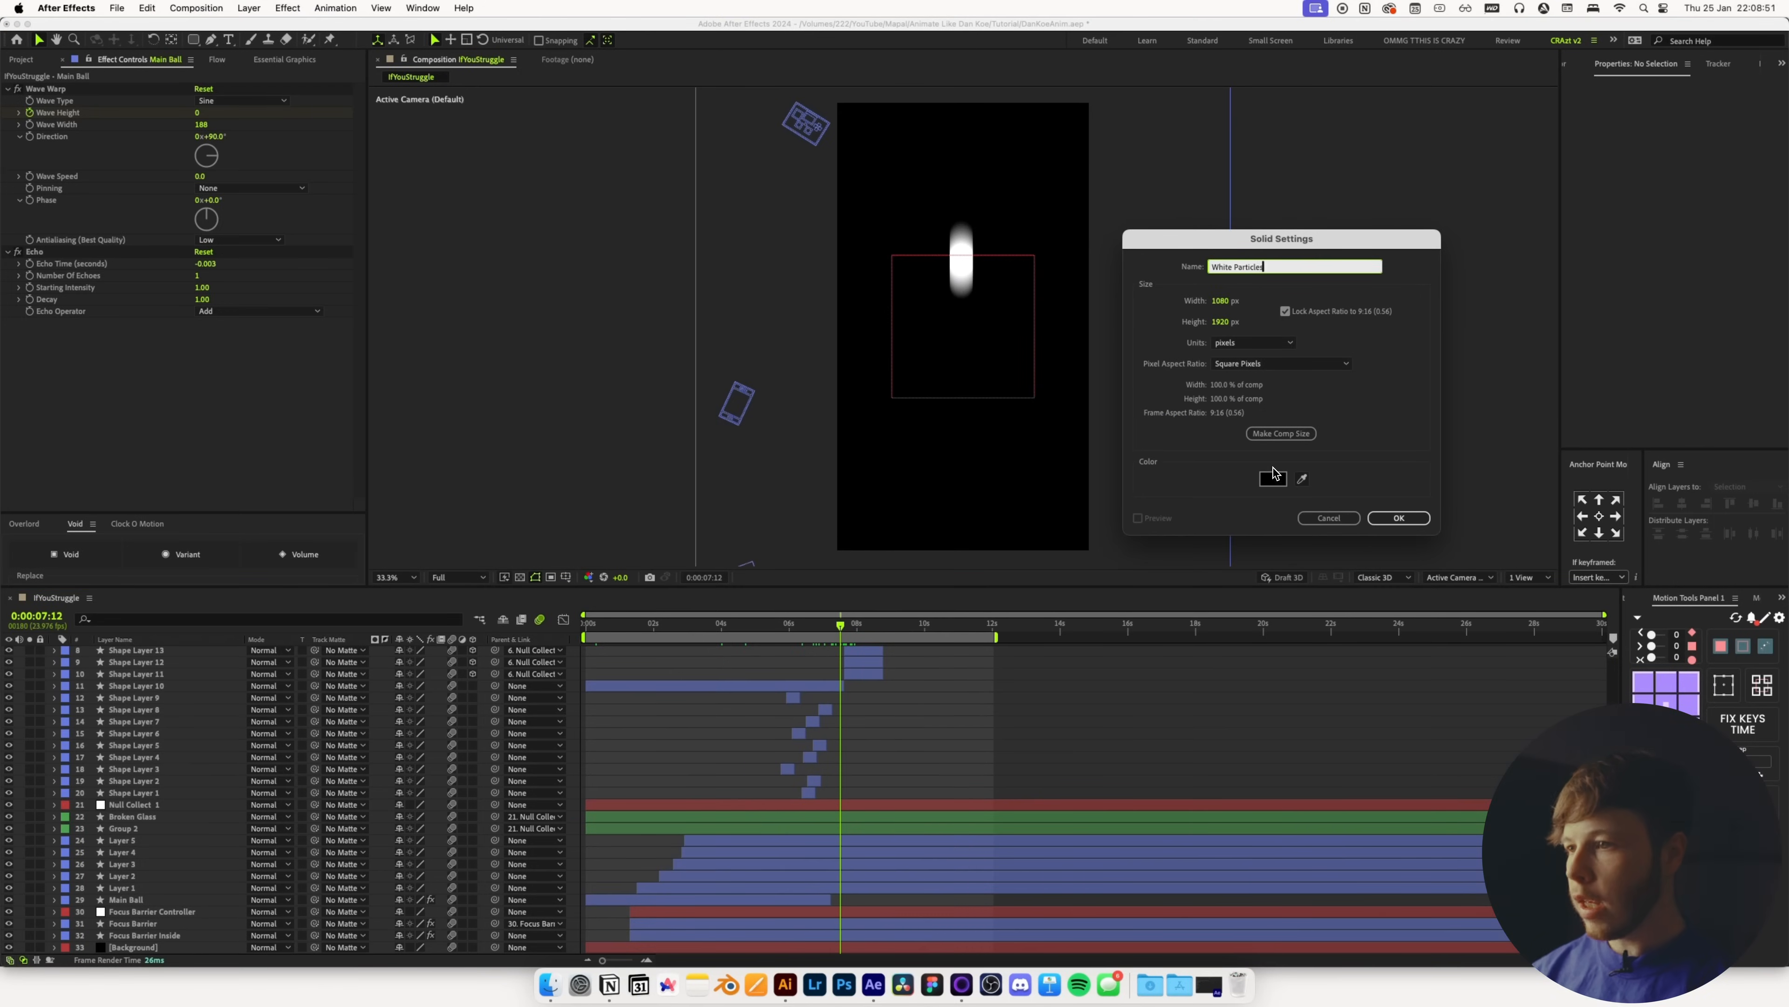
{"action": "key", "text": "Return"}
Apply Fractal Noise to the White Particles layer and raise its Contrast to 314
{"action": "key", "text": "ctrl+space"}
{"action": "type", "text": "frac"}
{"action": "key", "text": "Return"}
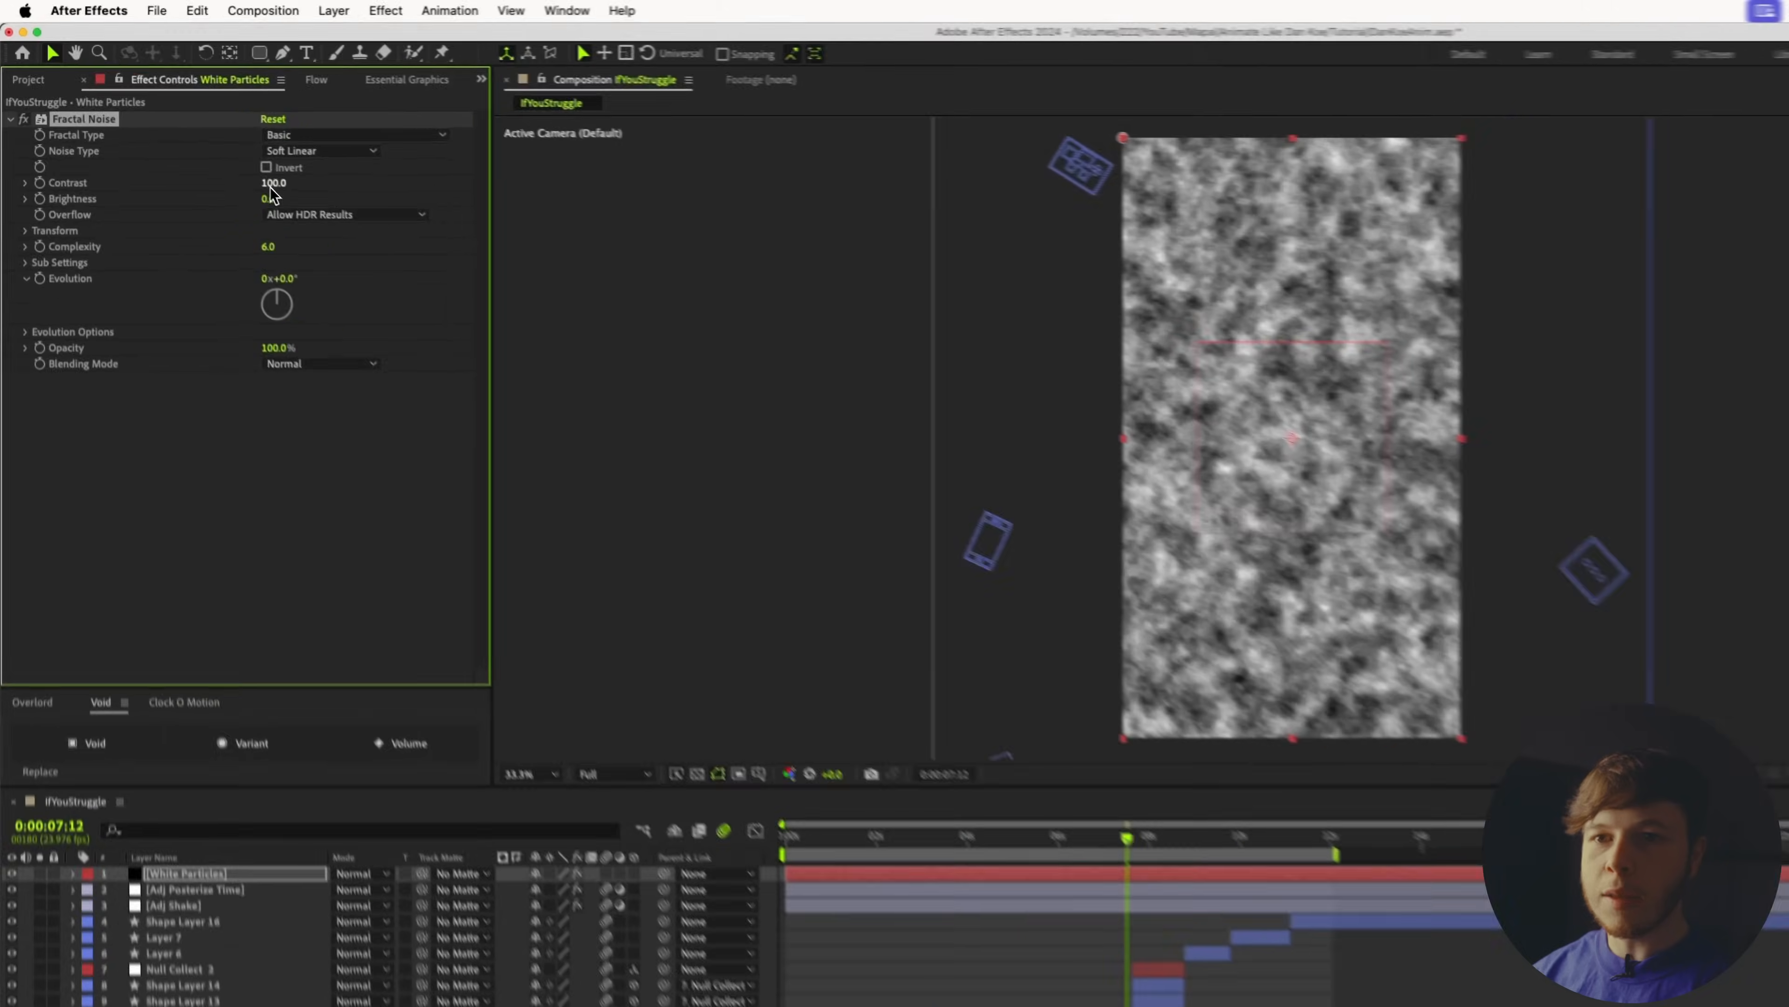
{"action": "left_click_drag", "start_coordinate": [203, 136], "coordinate": [286, 131]}
{"action": "left_click_drag", "start_coordinate": [567, 252], "coordinate": [662, 239]}
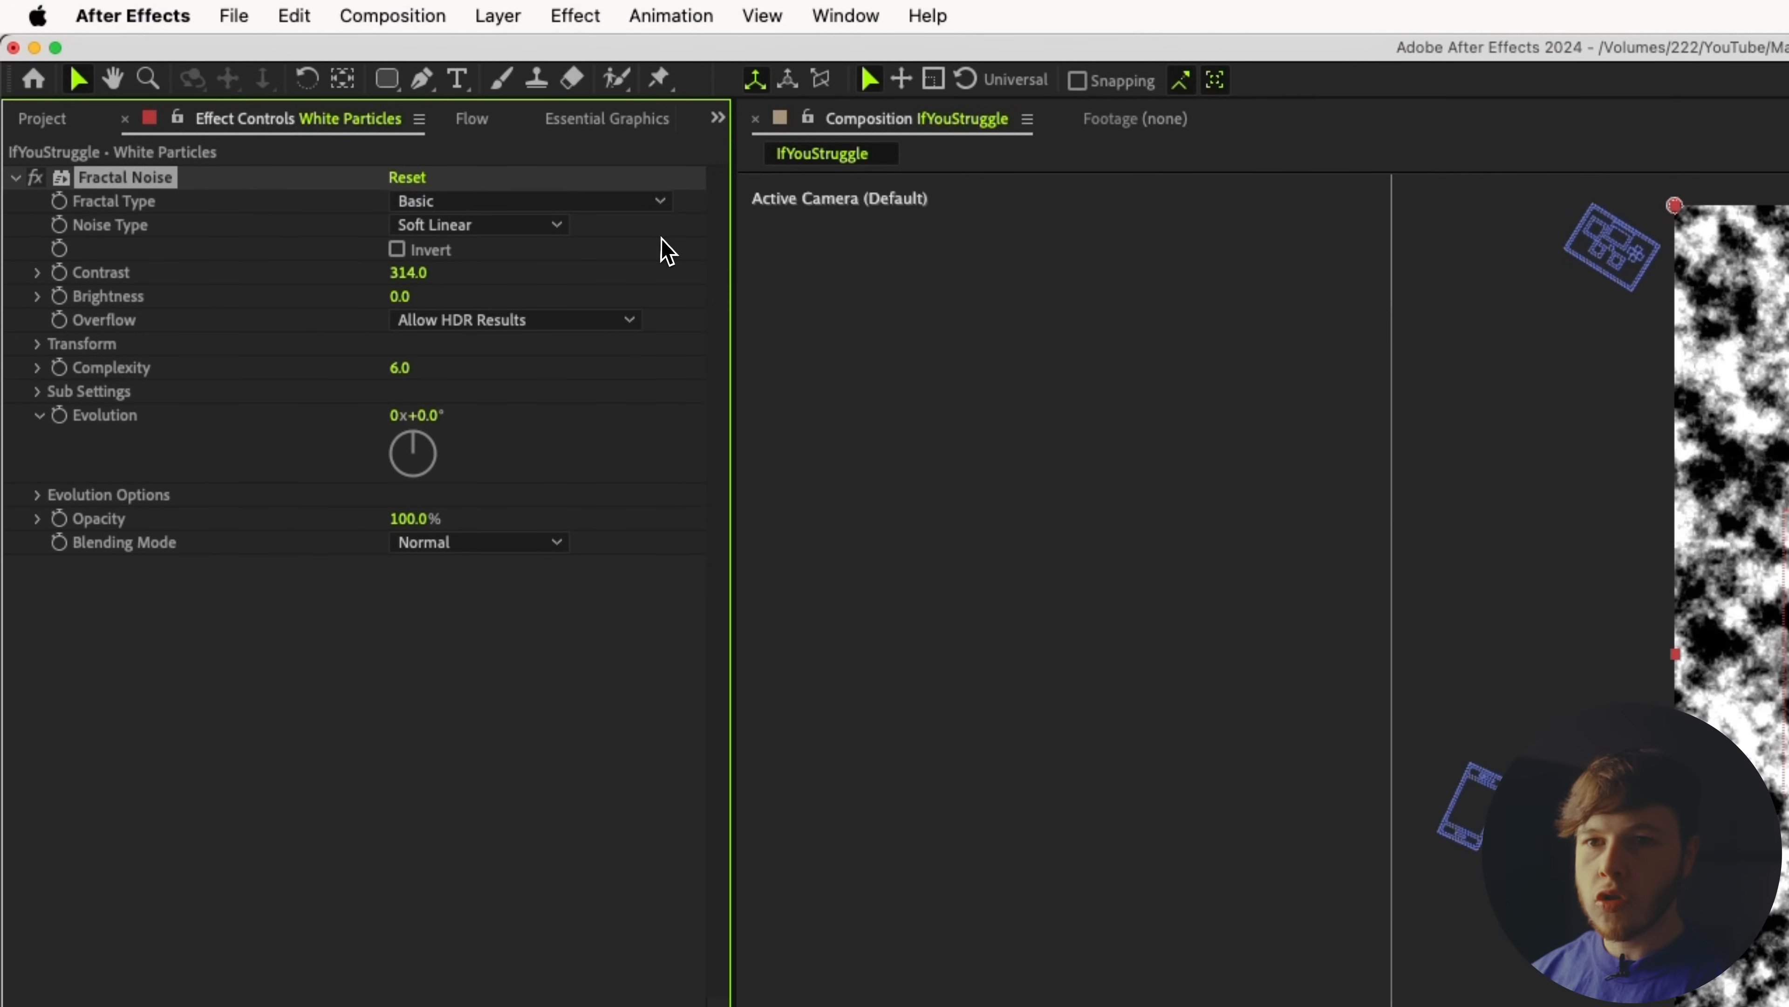
Tune the White Particles Fractal Noise into sparse specks with Contrast 360, Brightness -159 and Transform Scale 45
{"action": "left_click", "coordinate": [38, 344]}
{"action": "left_click_drag", "start_coordinate": [410, 416], "coordinate": [293, 436]}
{"action": "left_click_drag", "start_coordinate": [293, 436], "coordinate": [295, 436]}
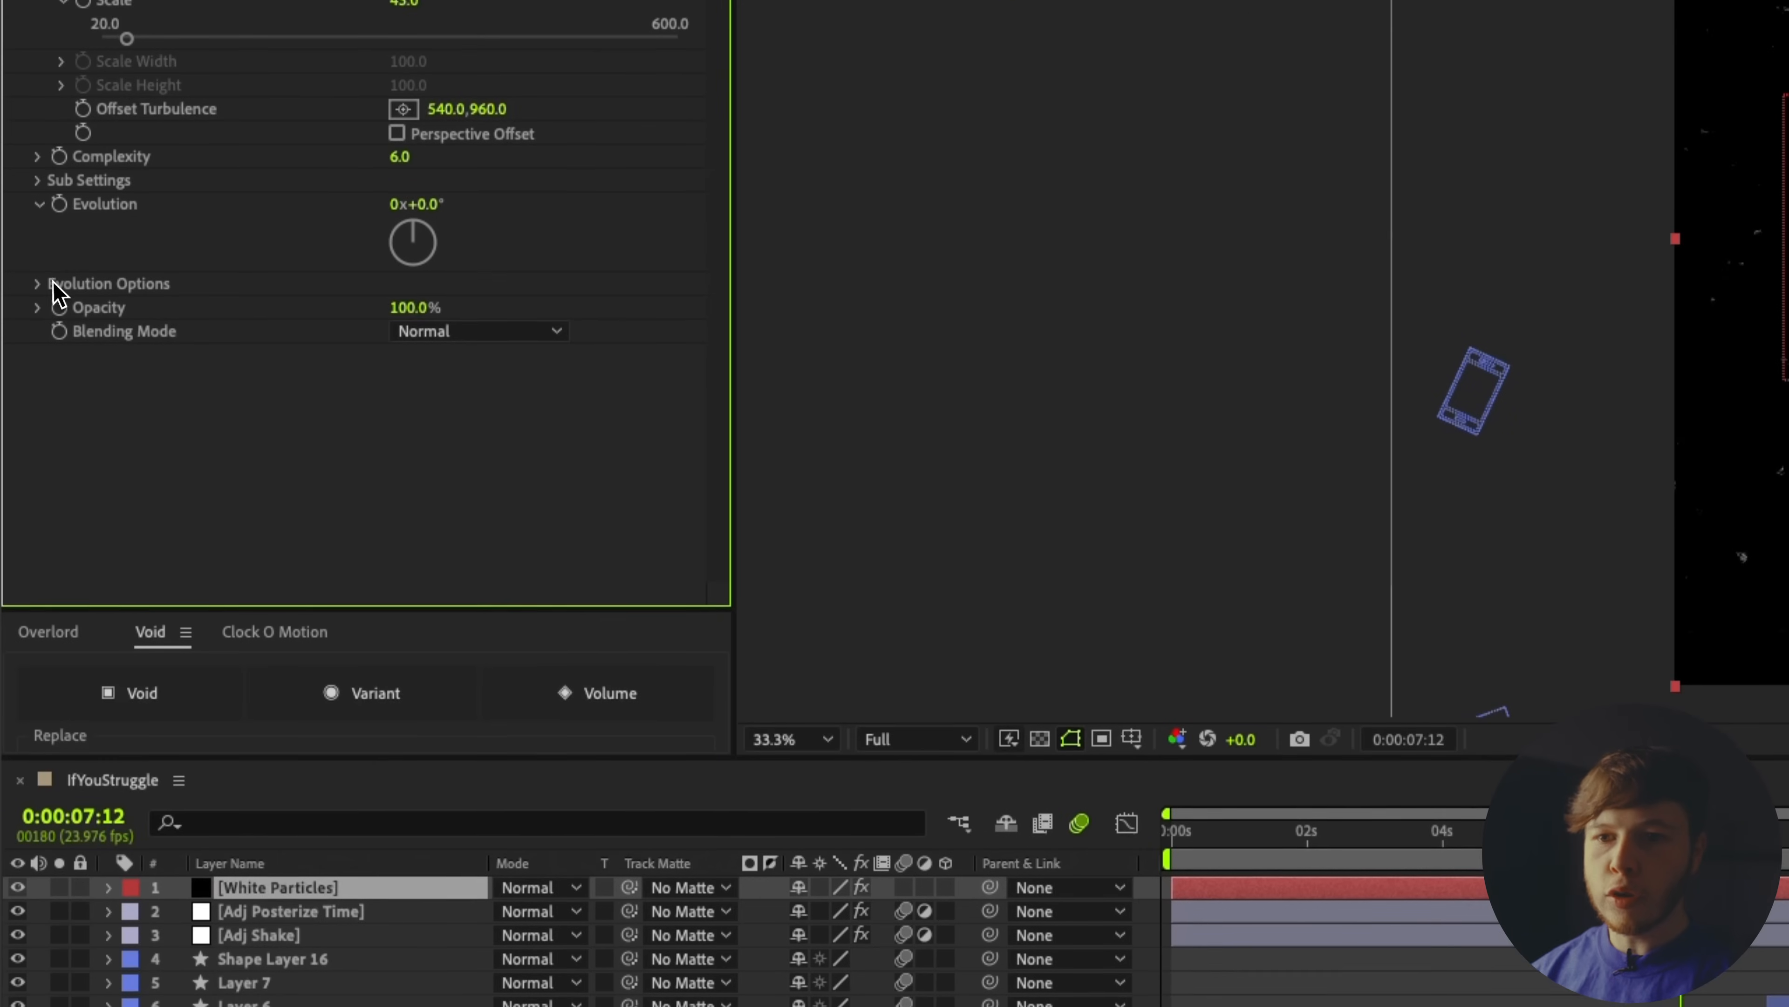
Add the two-line expression posterizeTime(6) random(10000) to the Fractal Noise Random Seed and preview the particles
{"action": "left_click", "coordinate": [38, 282]}
{"action": "left_click", "coordinate": [83, 353], "text": "alt"}
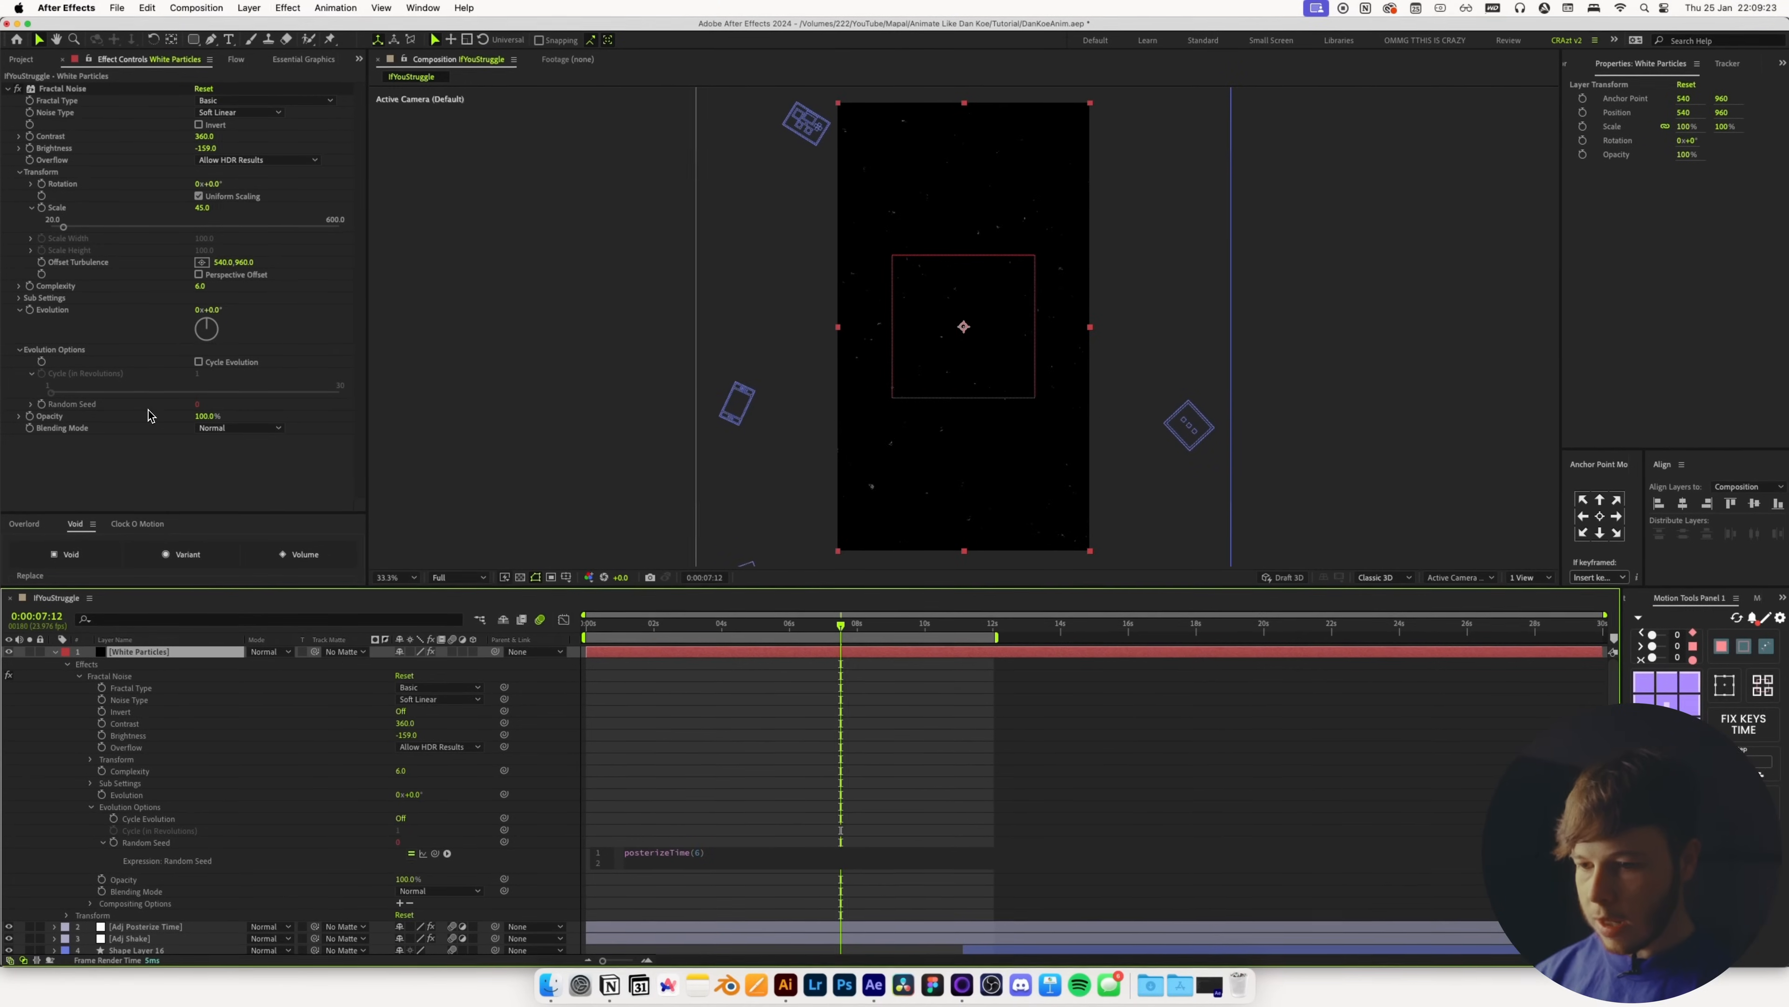
{"action": "type", "text": "w"}
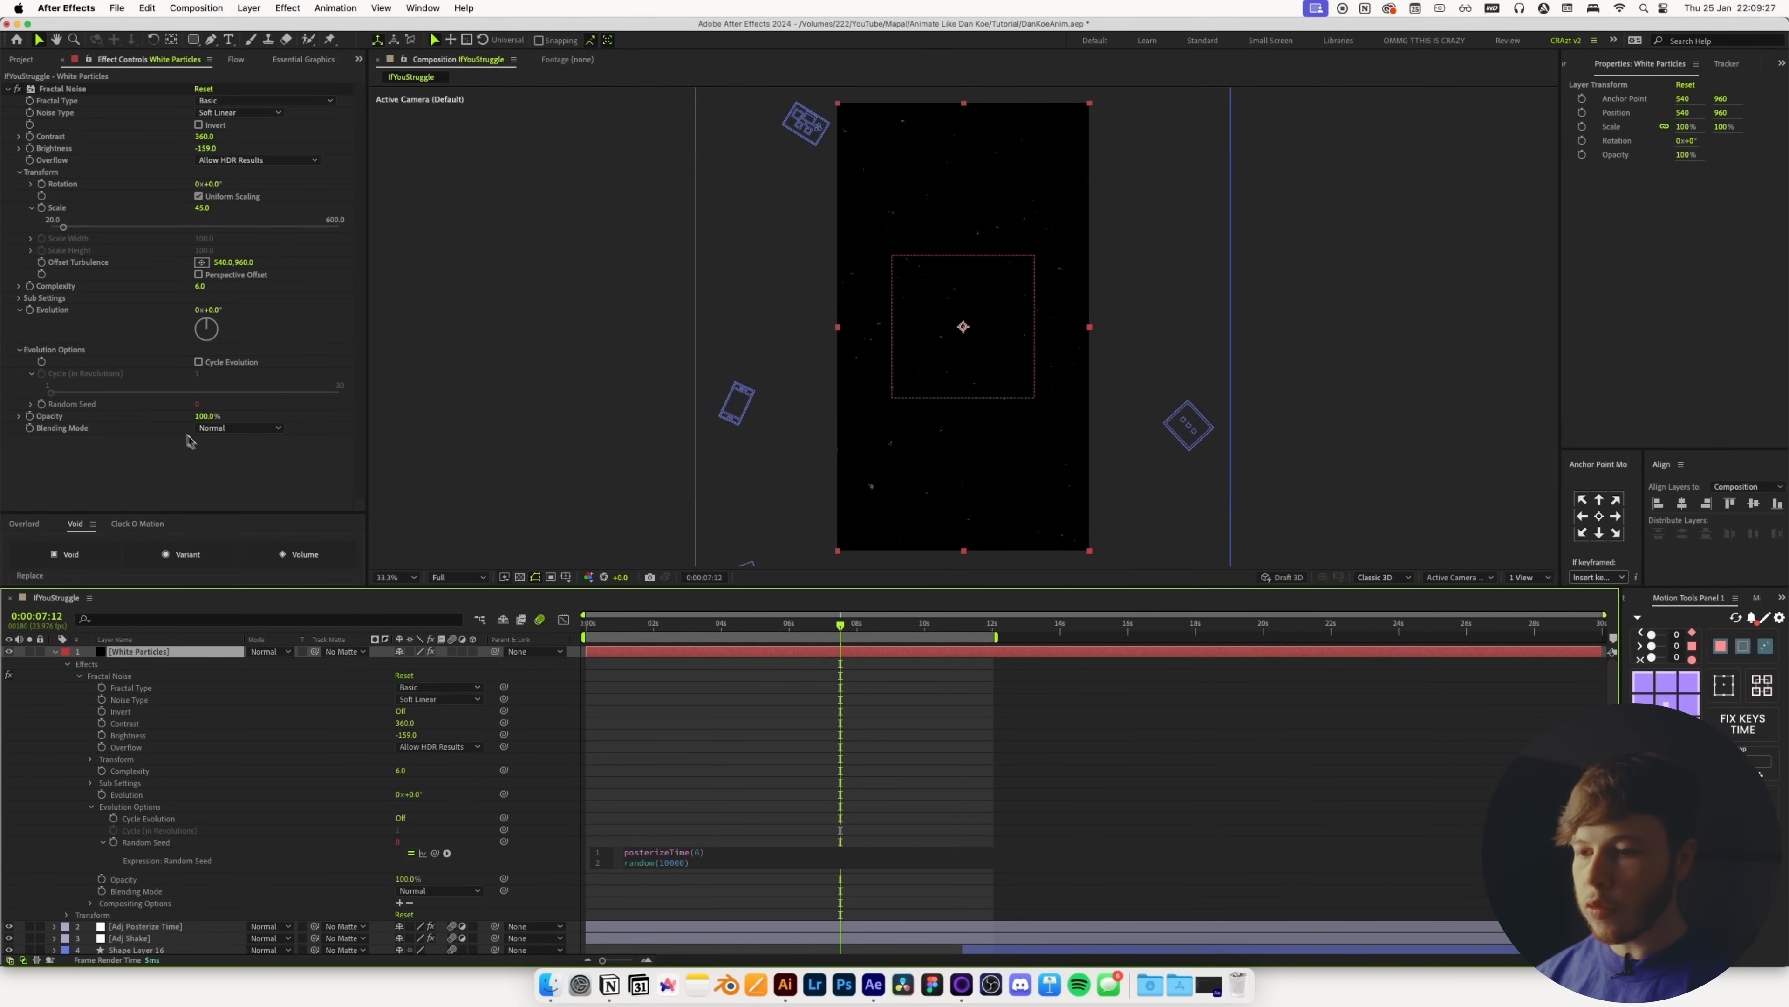
{"action": "left_click", "coordinate": [912, 750]}
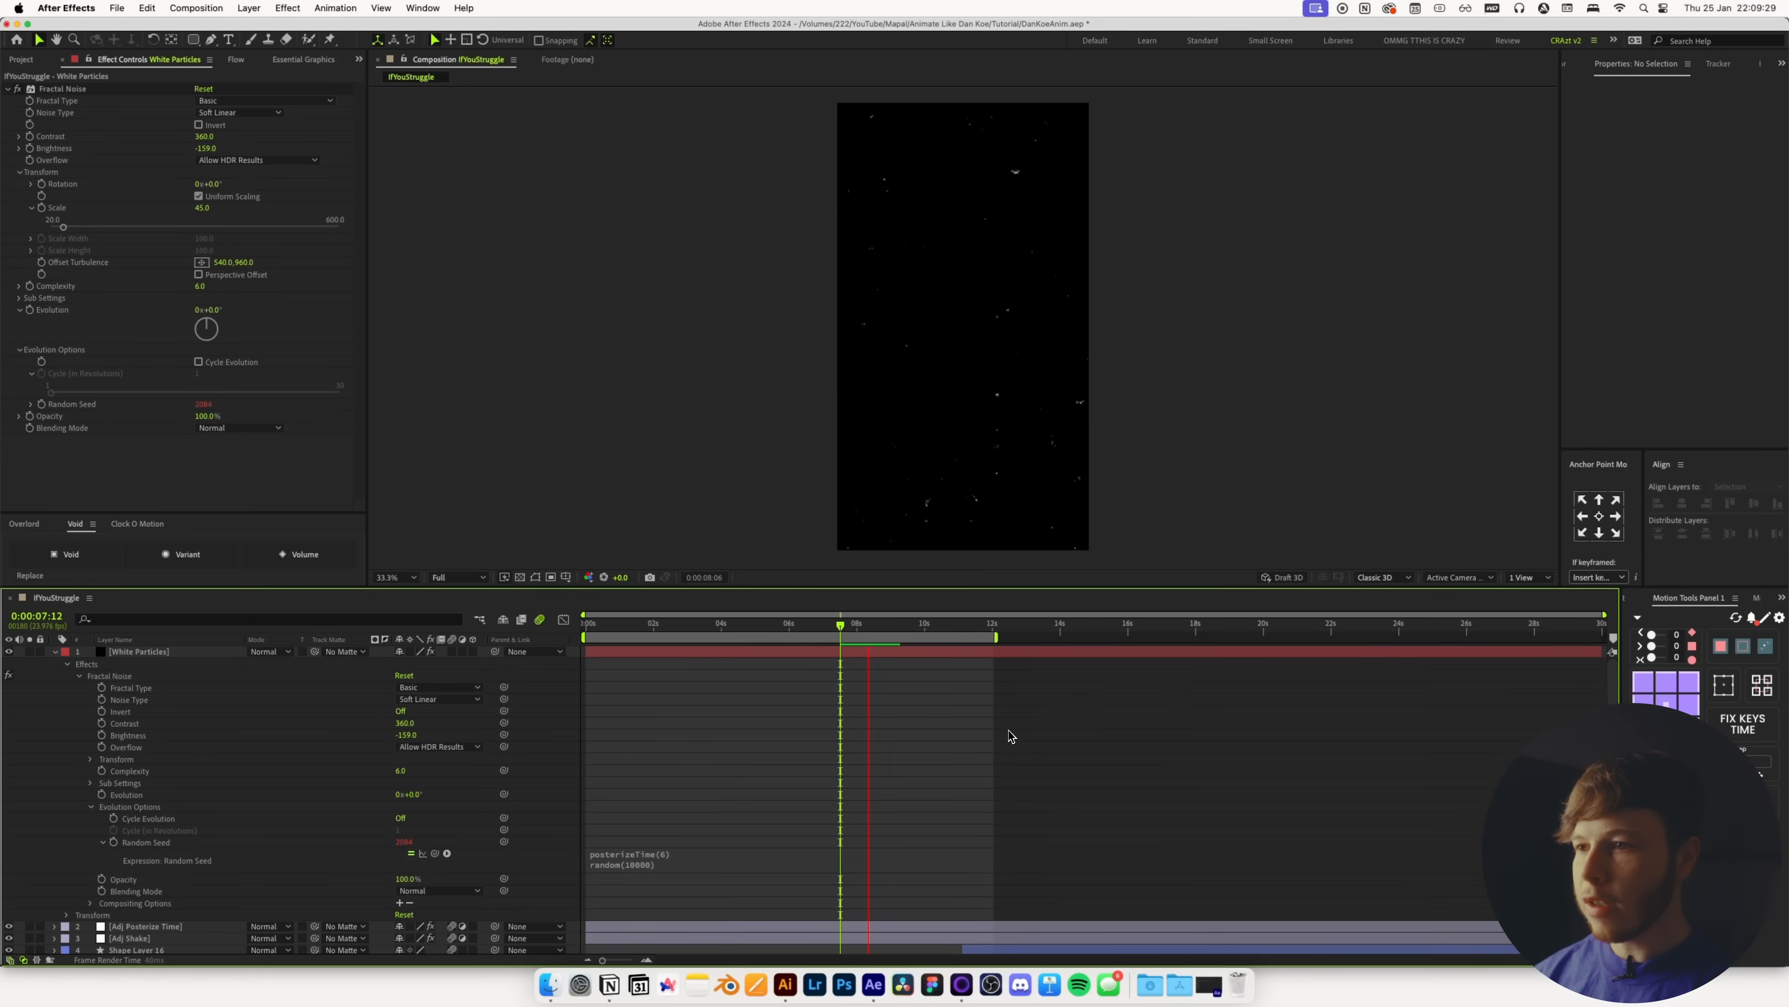
{"action": "key", "text": "space"}
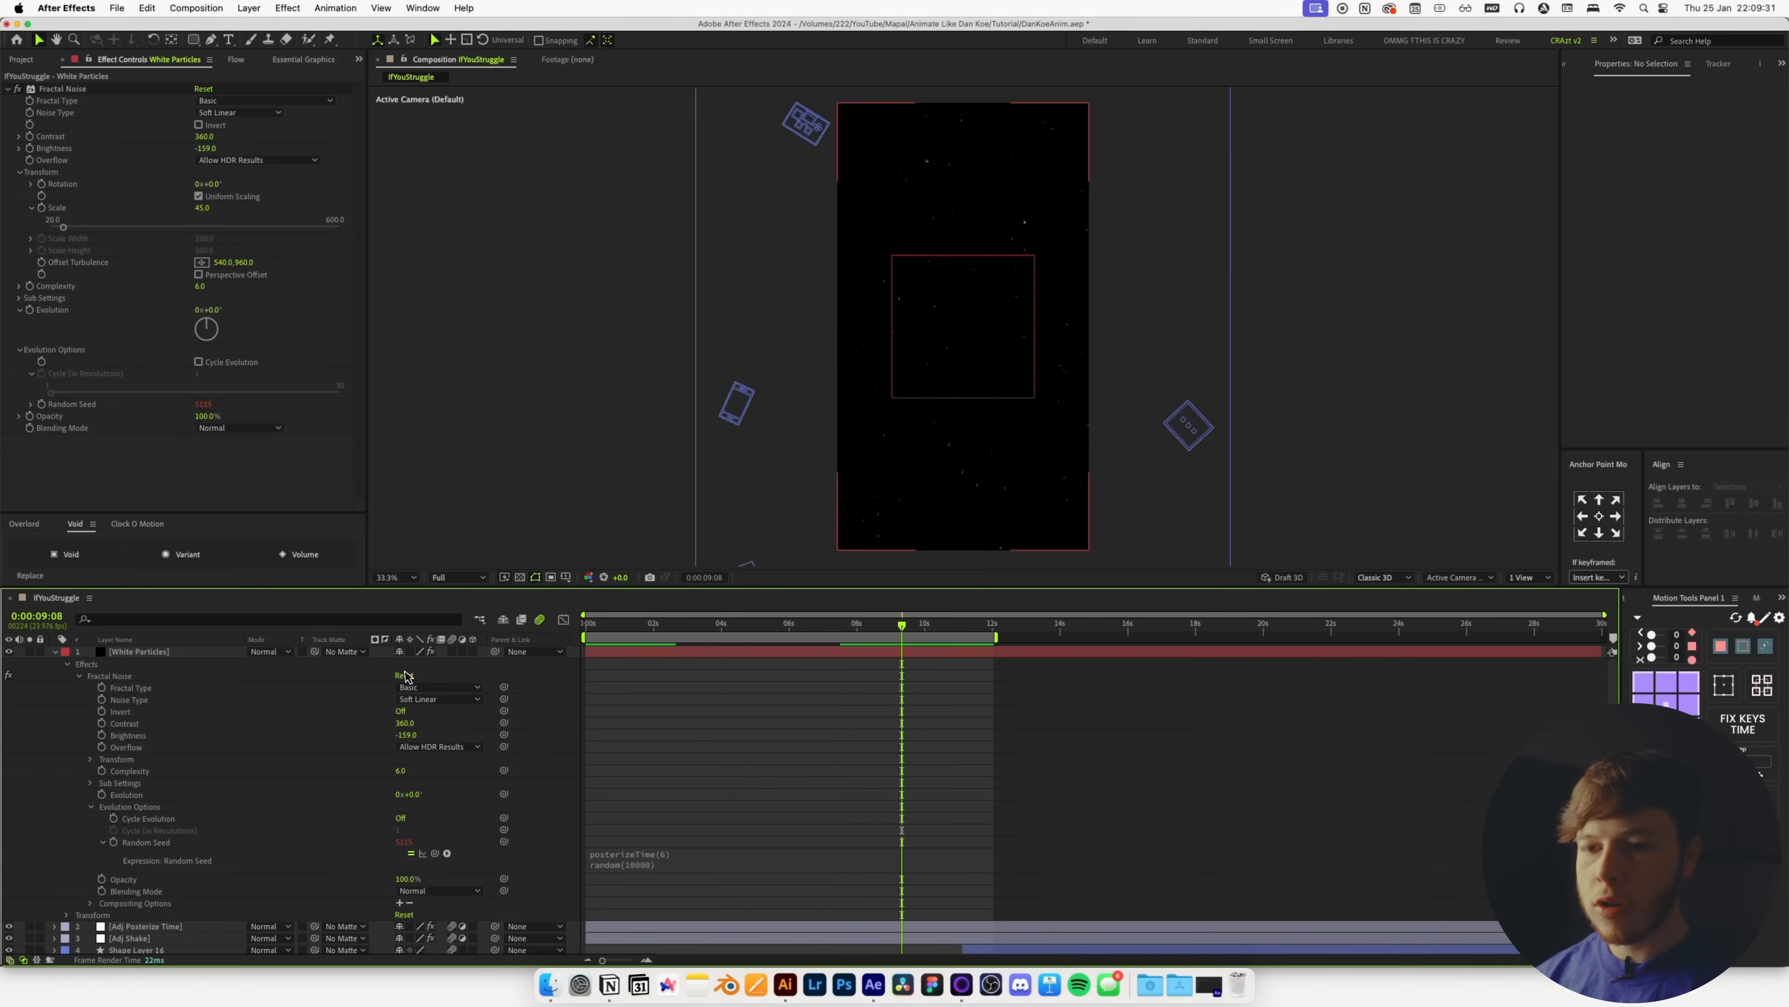
Try the Multiply blending mode on the White Particles layer and collapse its open properties
{"action": "left_click", "coordinate": [281, 654]}
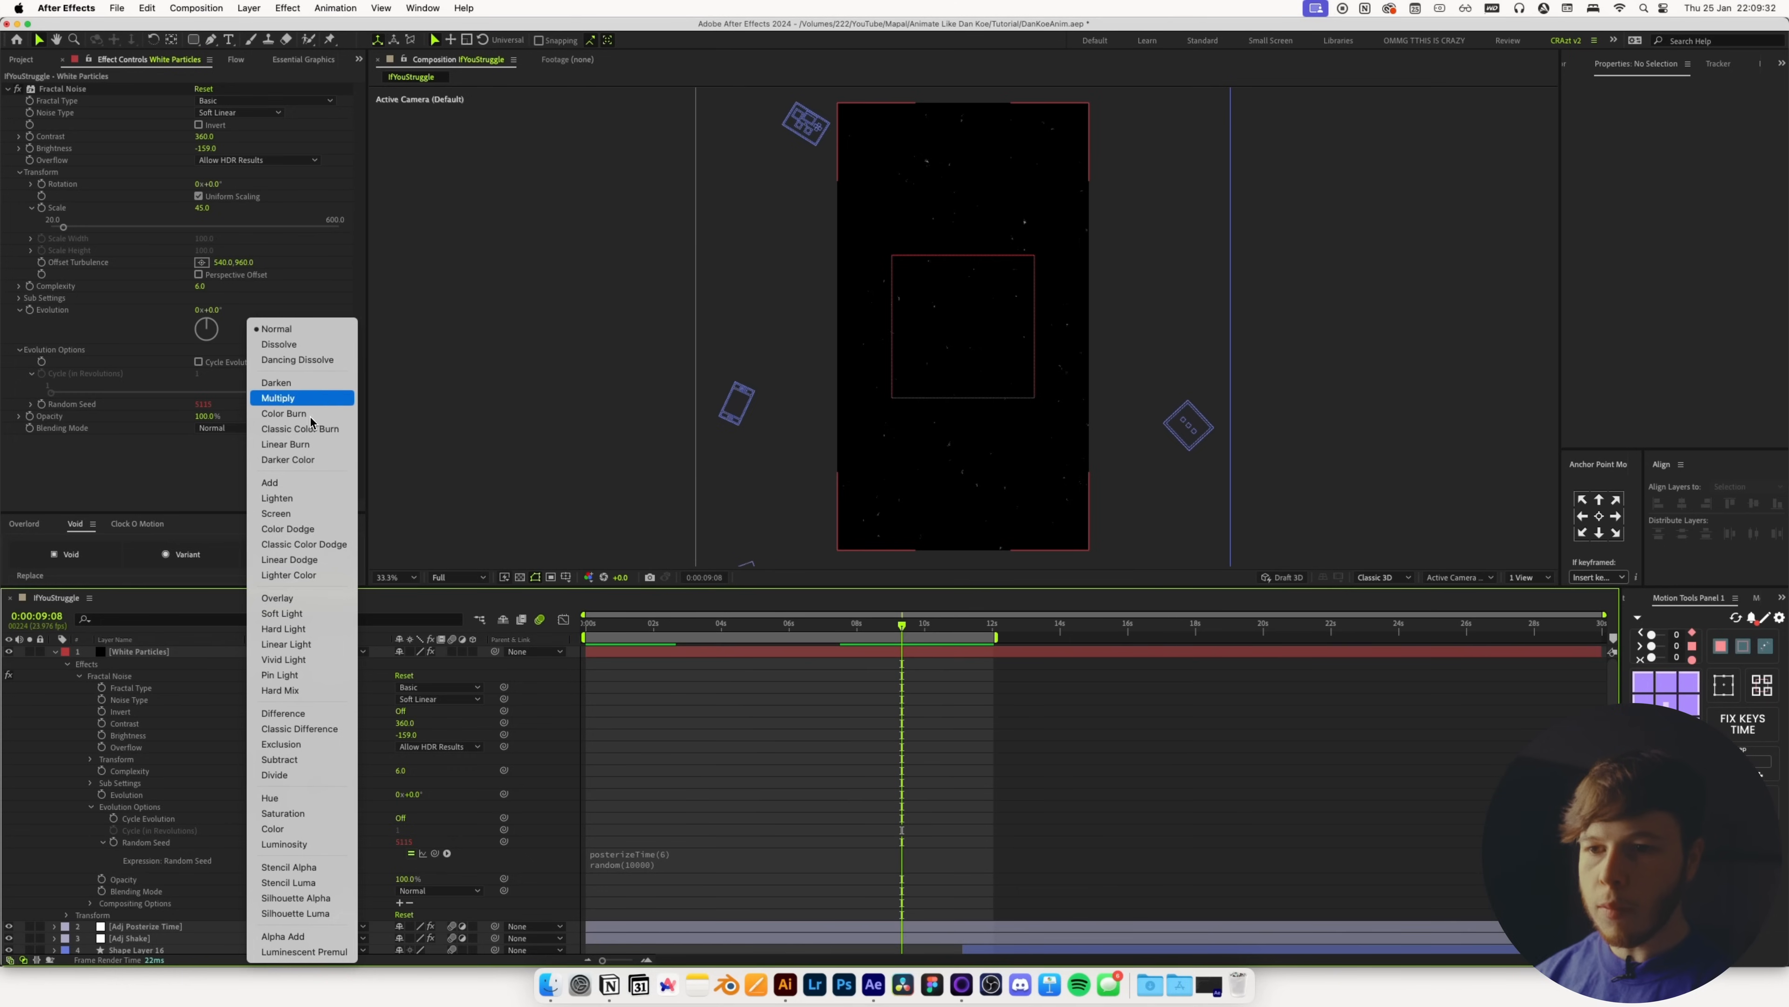
{"action": "left_click", "coordinate": [282, 397]}
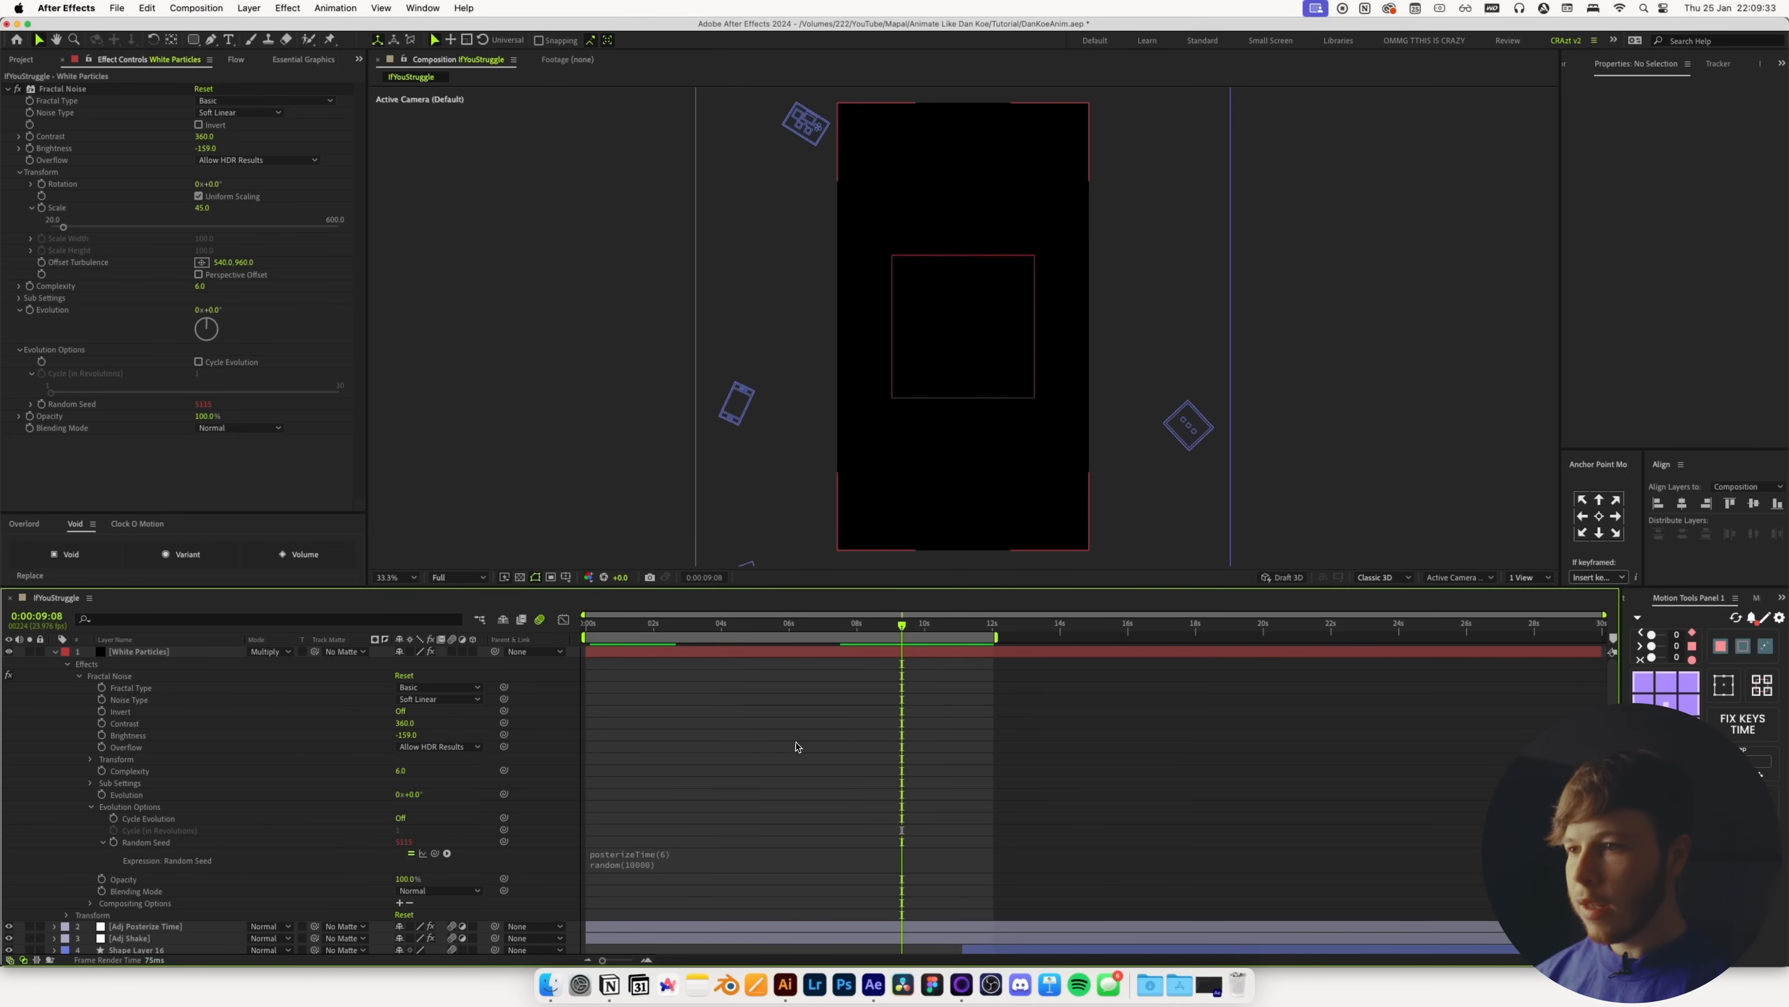
{"action": "key", "text": "u"}
{"action": "key", "text": "u"}
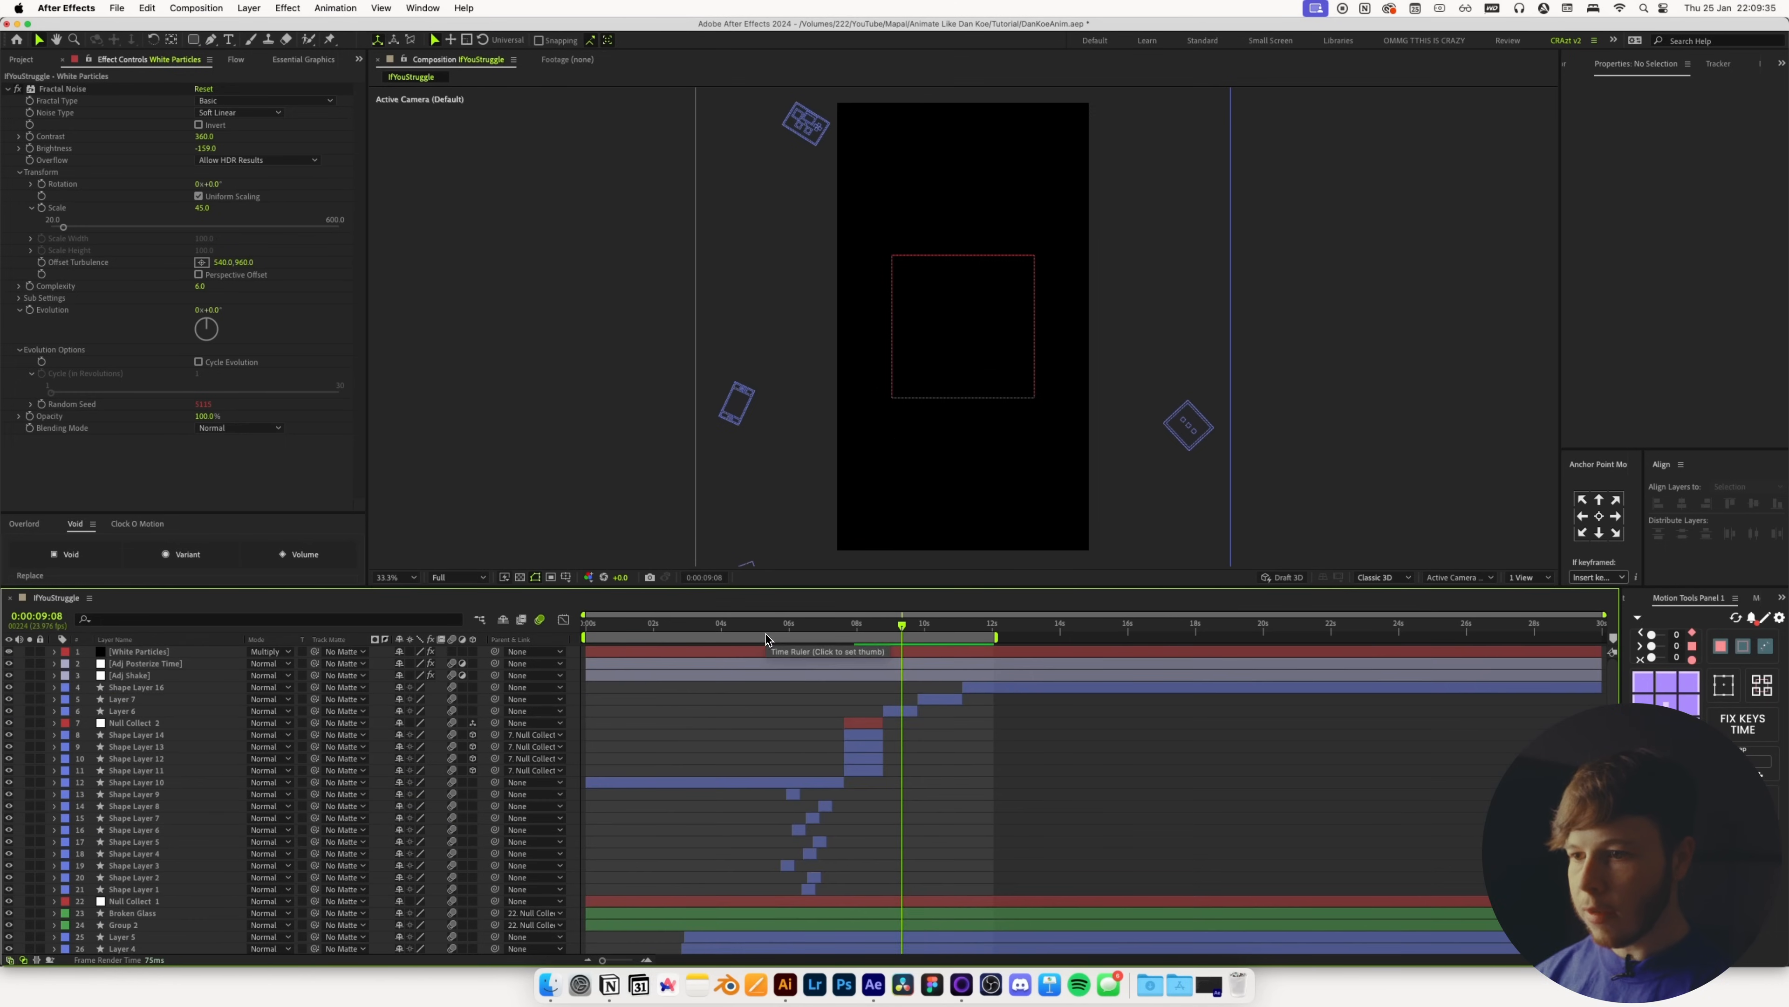
Set the White Particles layer's blending mode to Add and preview the composite
{"action": "left_click", "coordinate": [281, 651]}
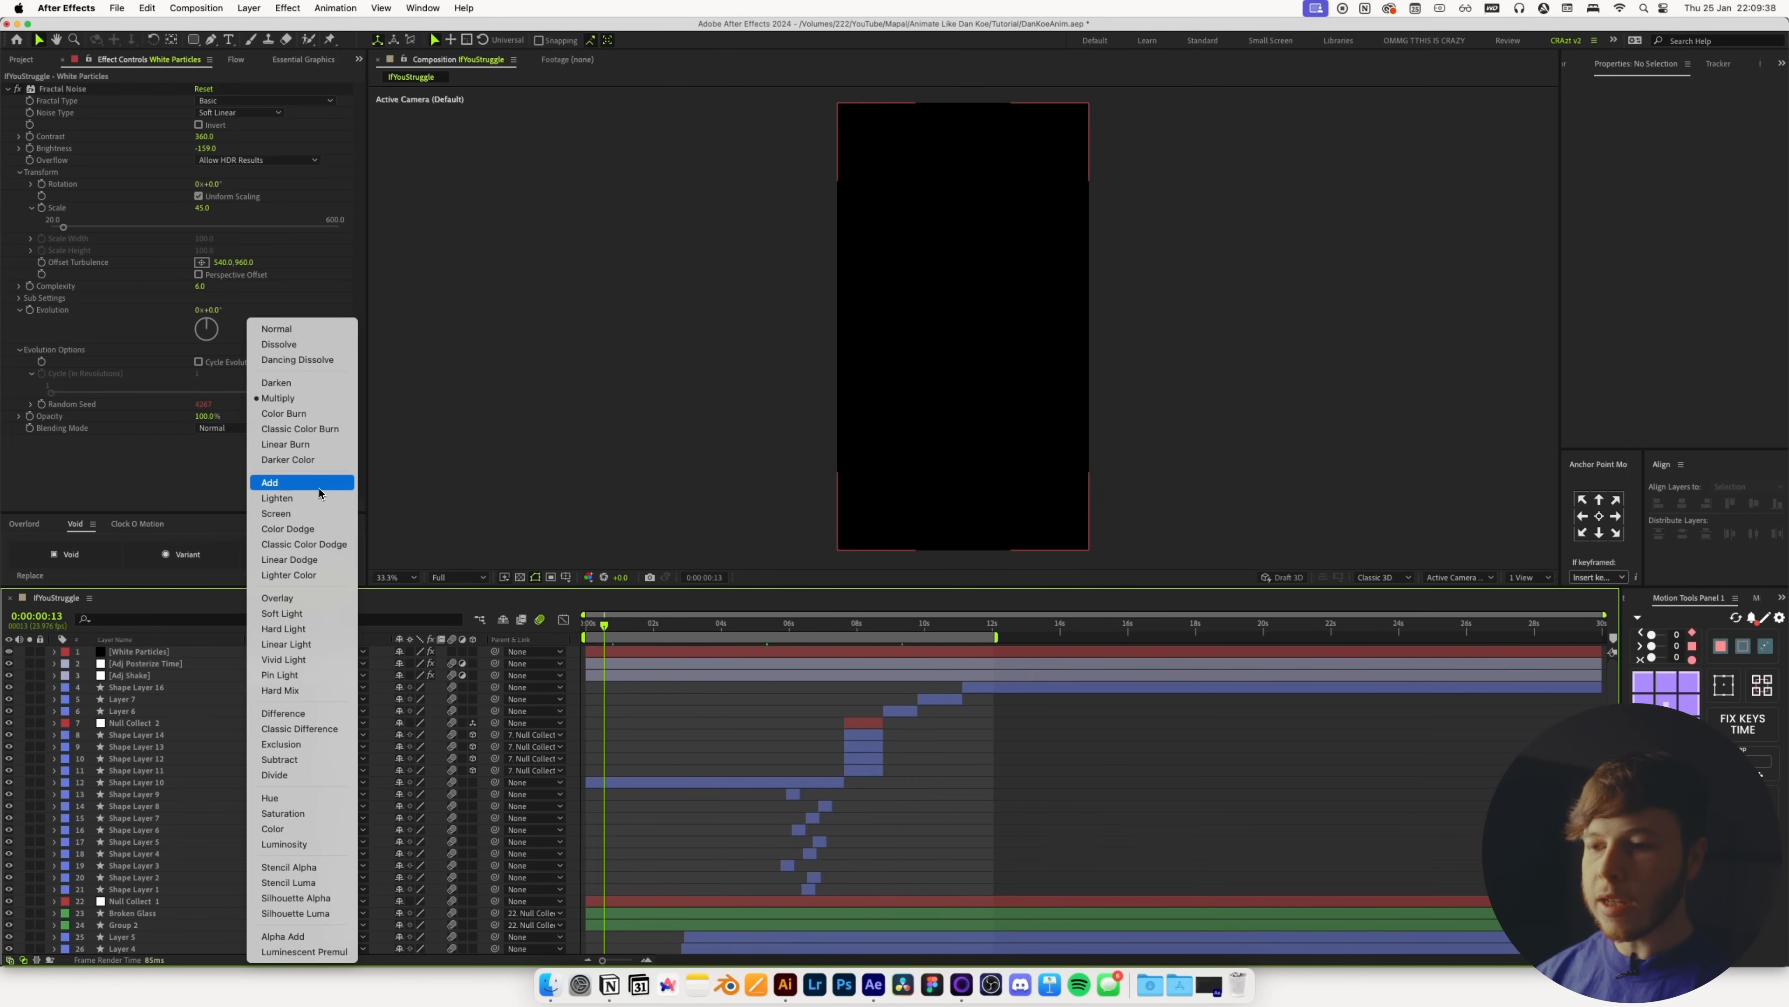
{"action": "left_click", "coordinate": [319, 483]}
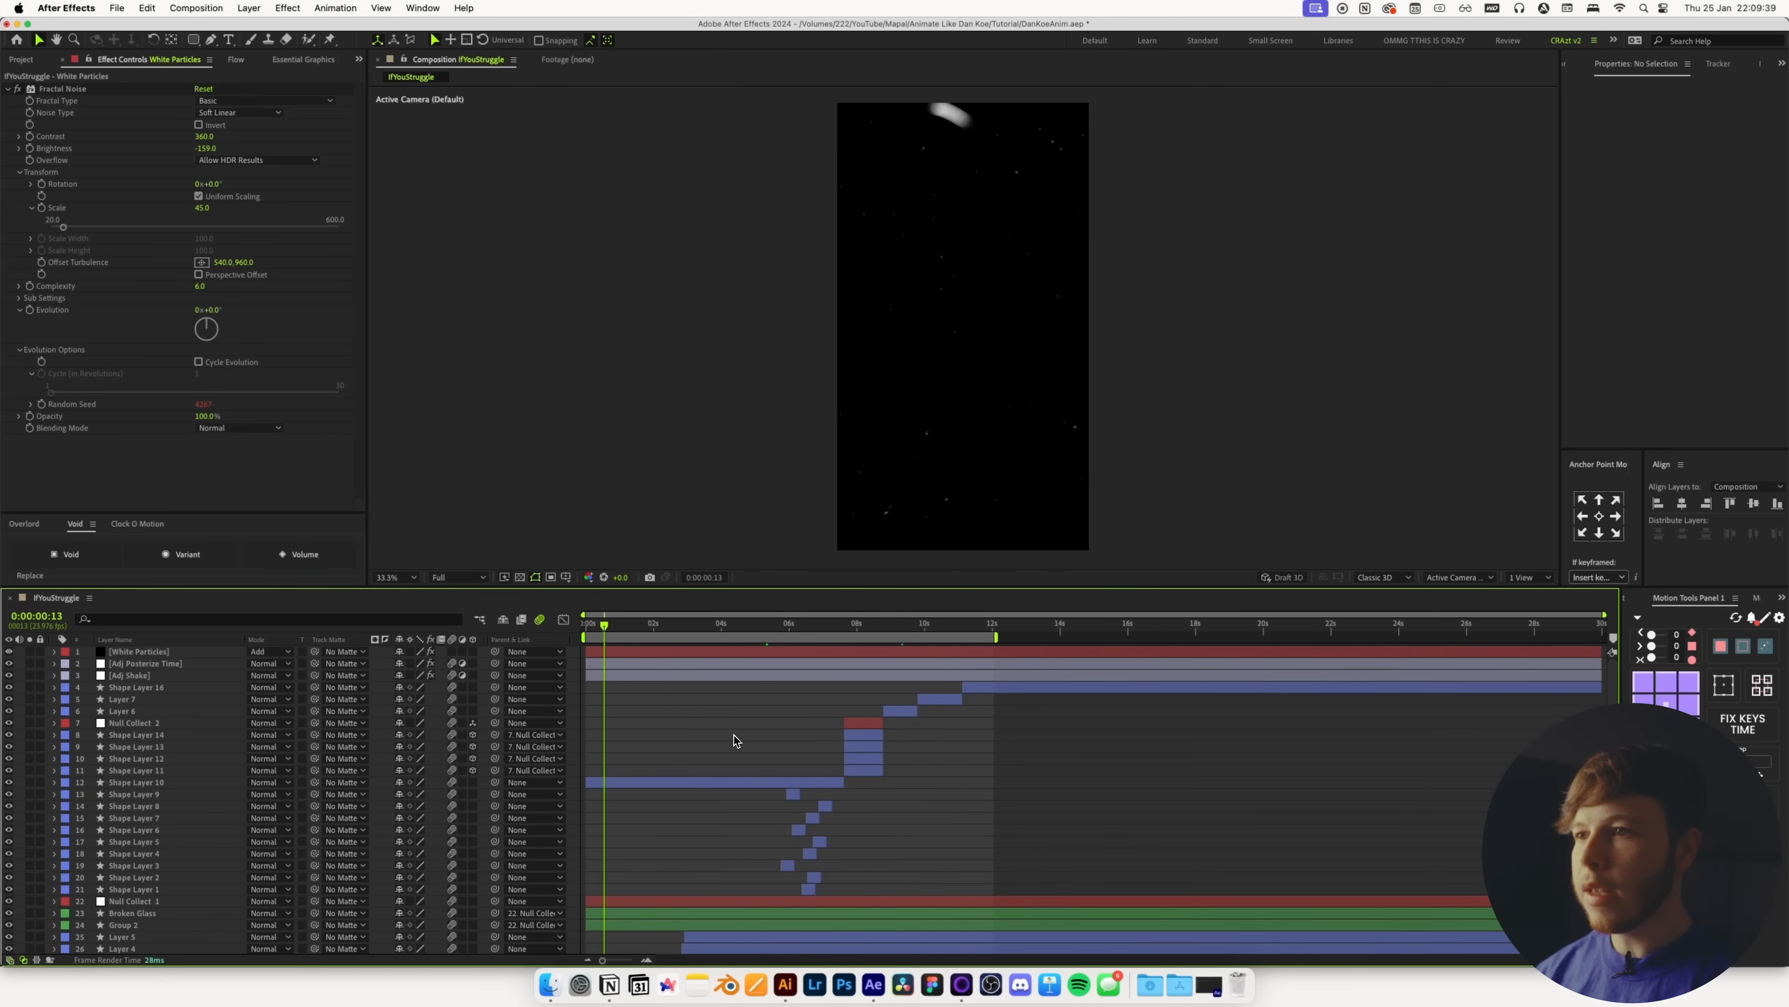
{"action": "key", "text": "space"}
Expand the White Particles layer's Fractal Noise Evolution Options and review the Random Seed expression
{"action": "left_click", "coordinate": [54, 652]}
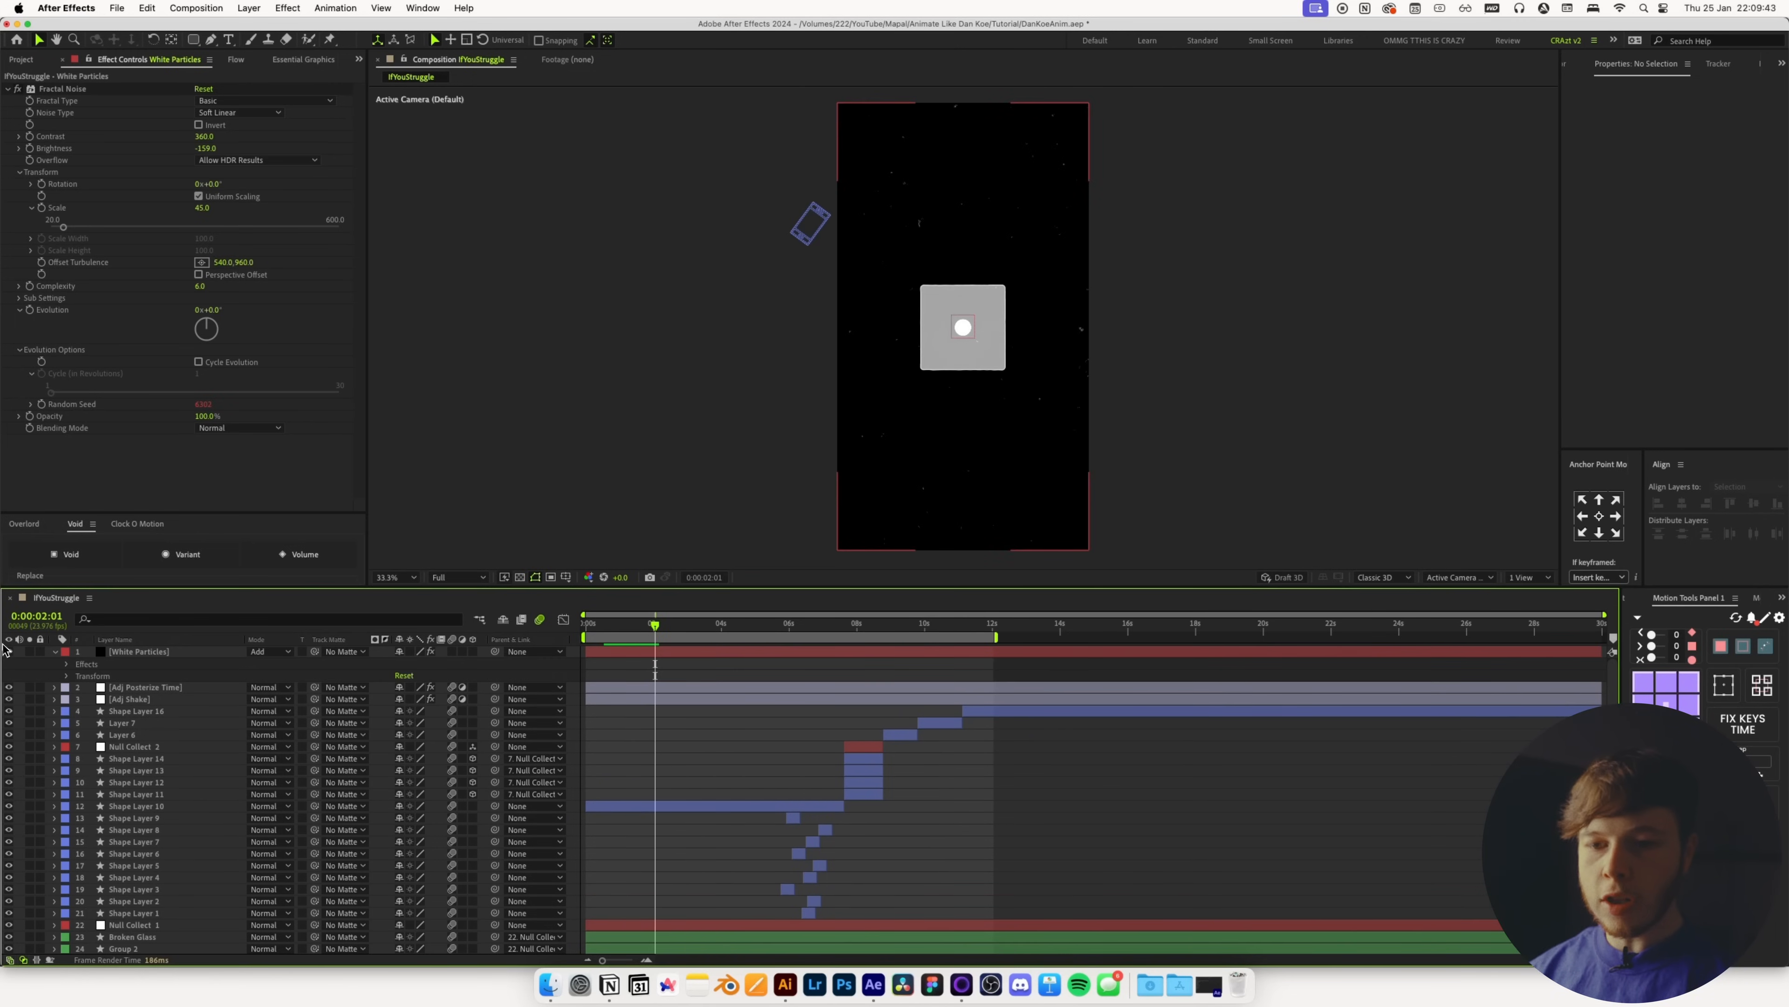
{"action": "left_click", "coordinate": [67, 664]}
{"action": "left_click", "coordinate": [78, 676]}
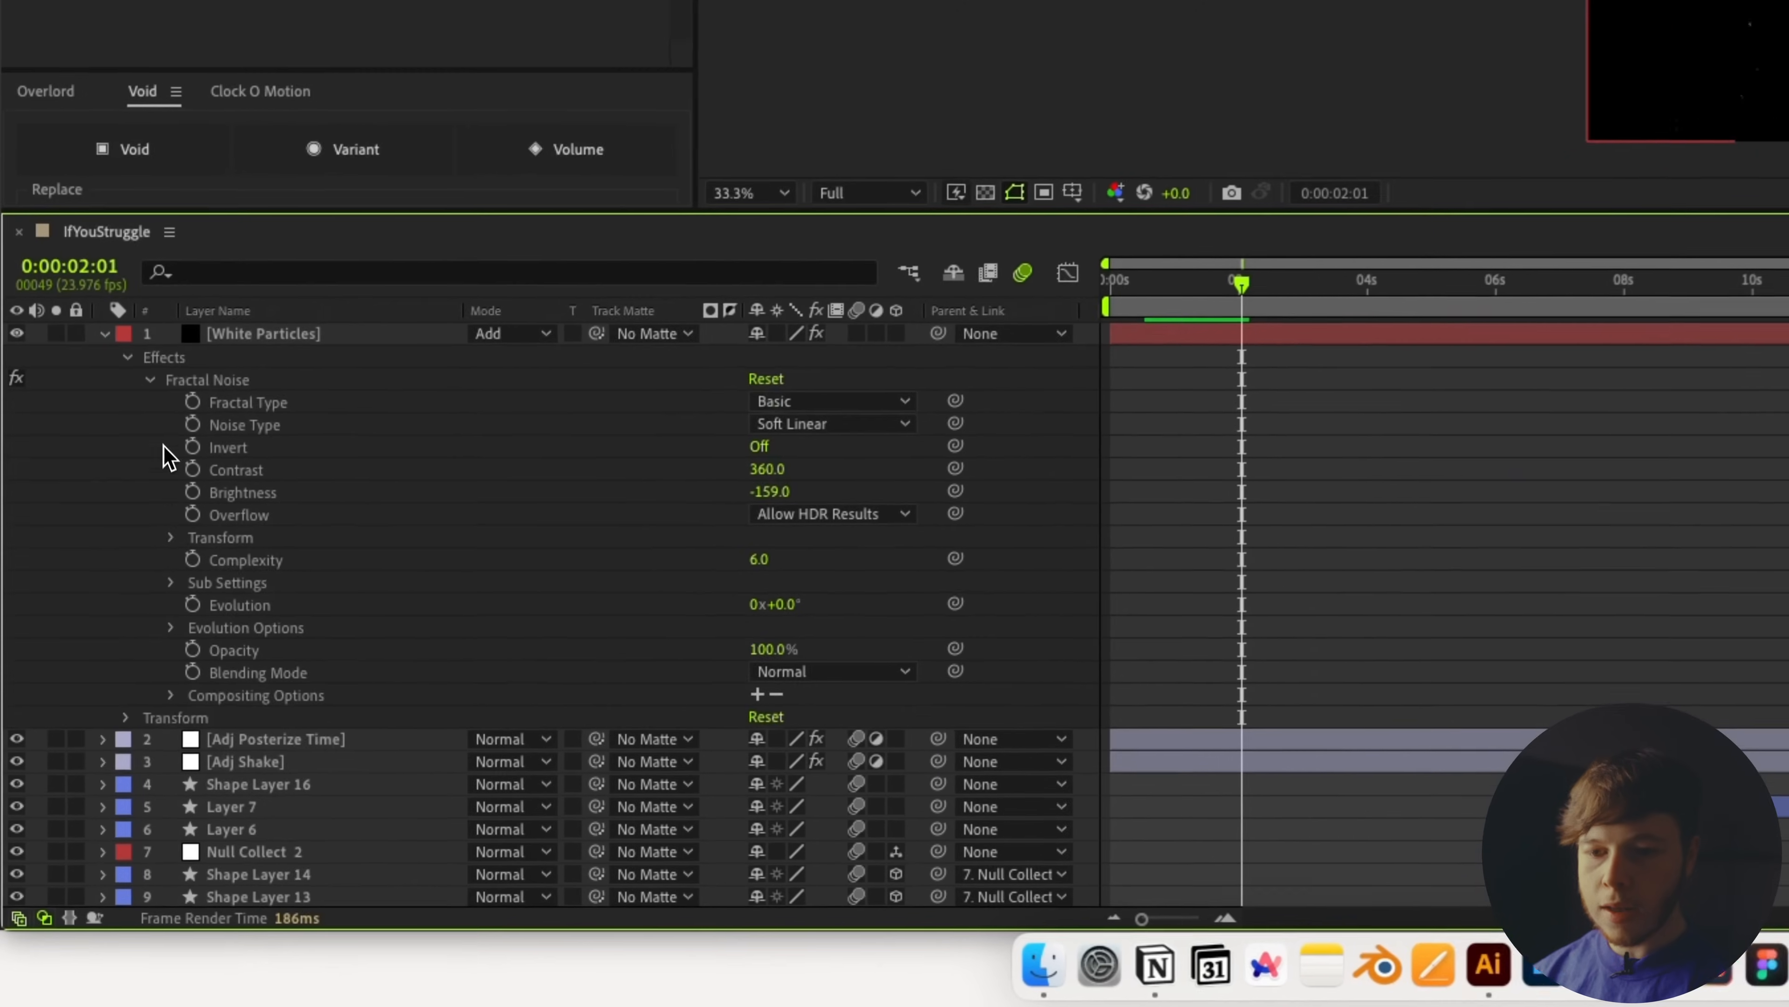
{"action": "left_click", "coordinate": [180, 607]}
{"action": "left_click", "coordinate": [202, 678]}
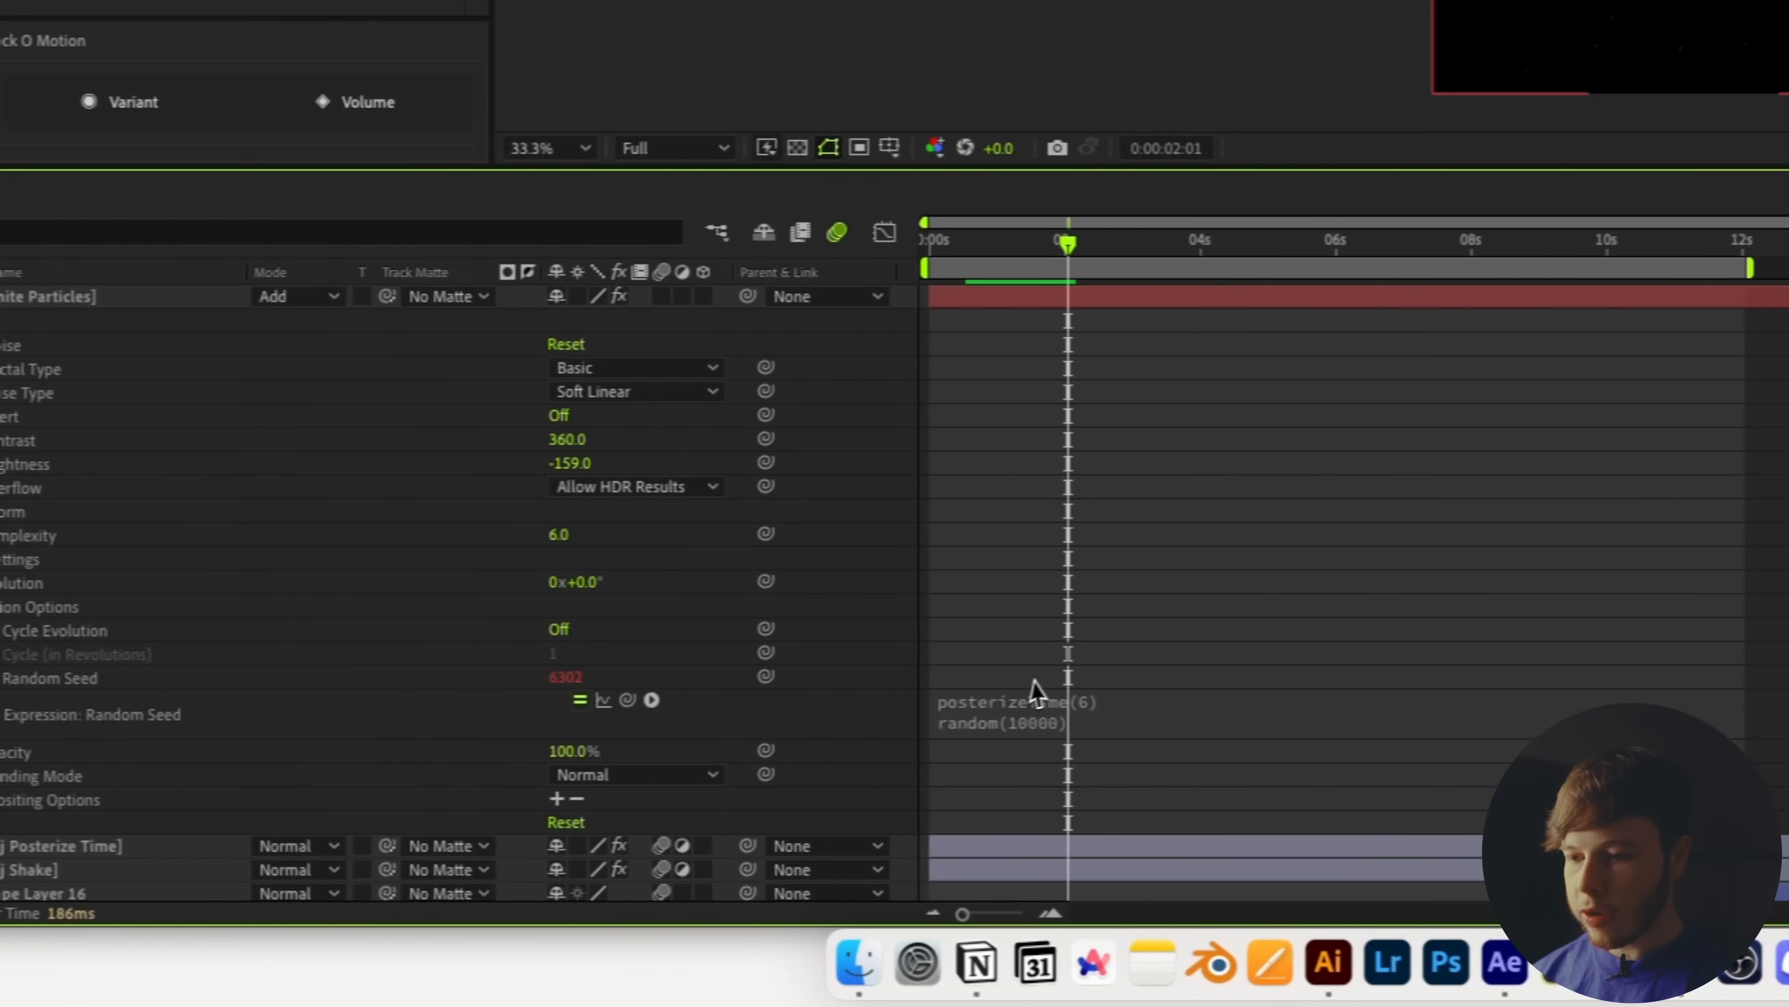
{"action": "left_click", "coordinate": [988, 699]}
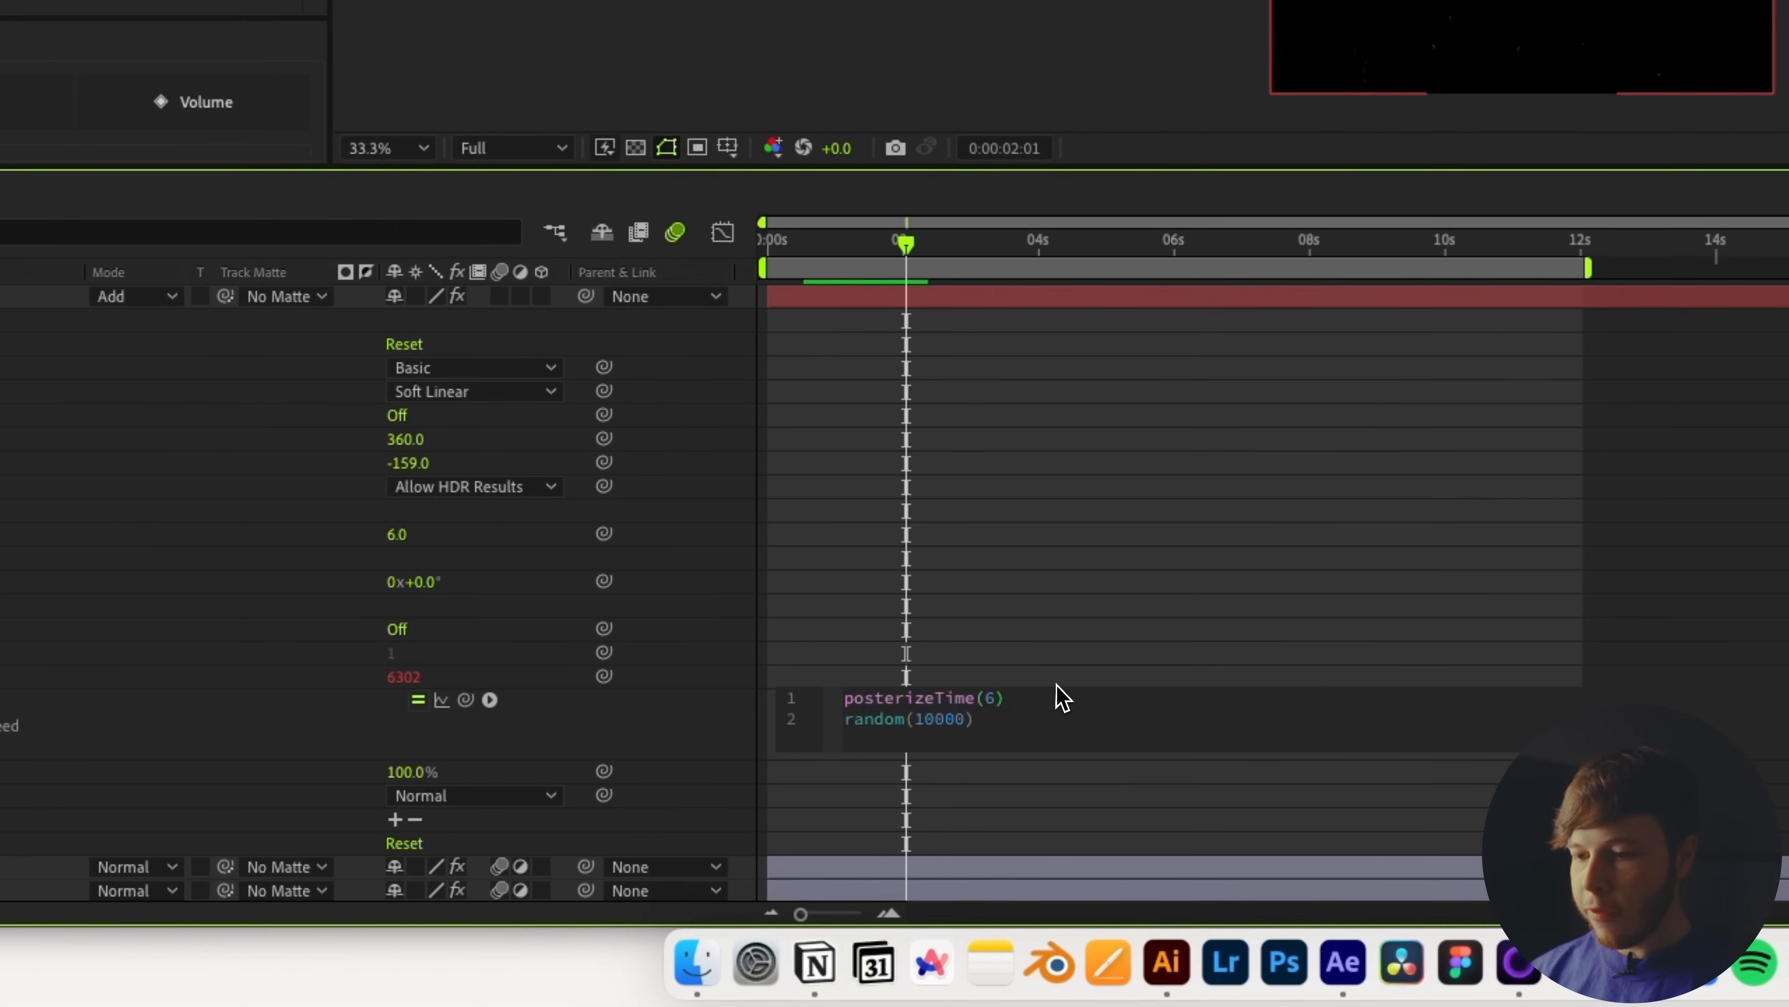
{"action": "left_click", "coordinate": [1069, 636]}
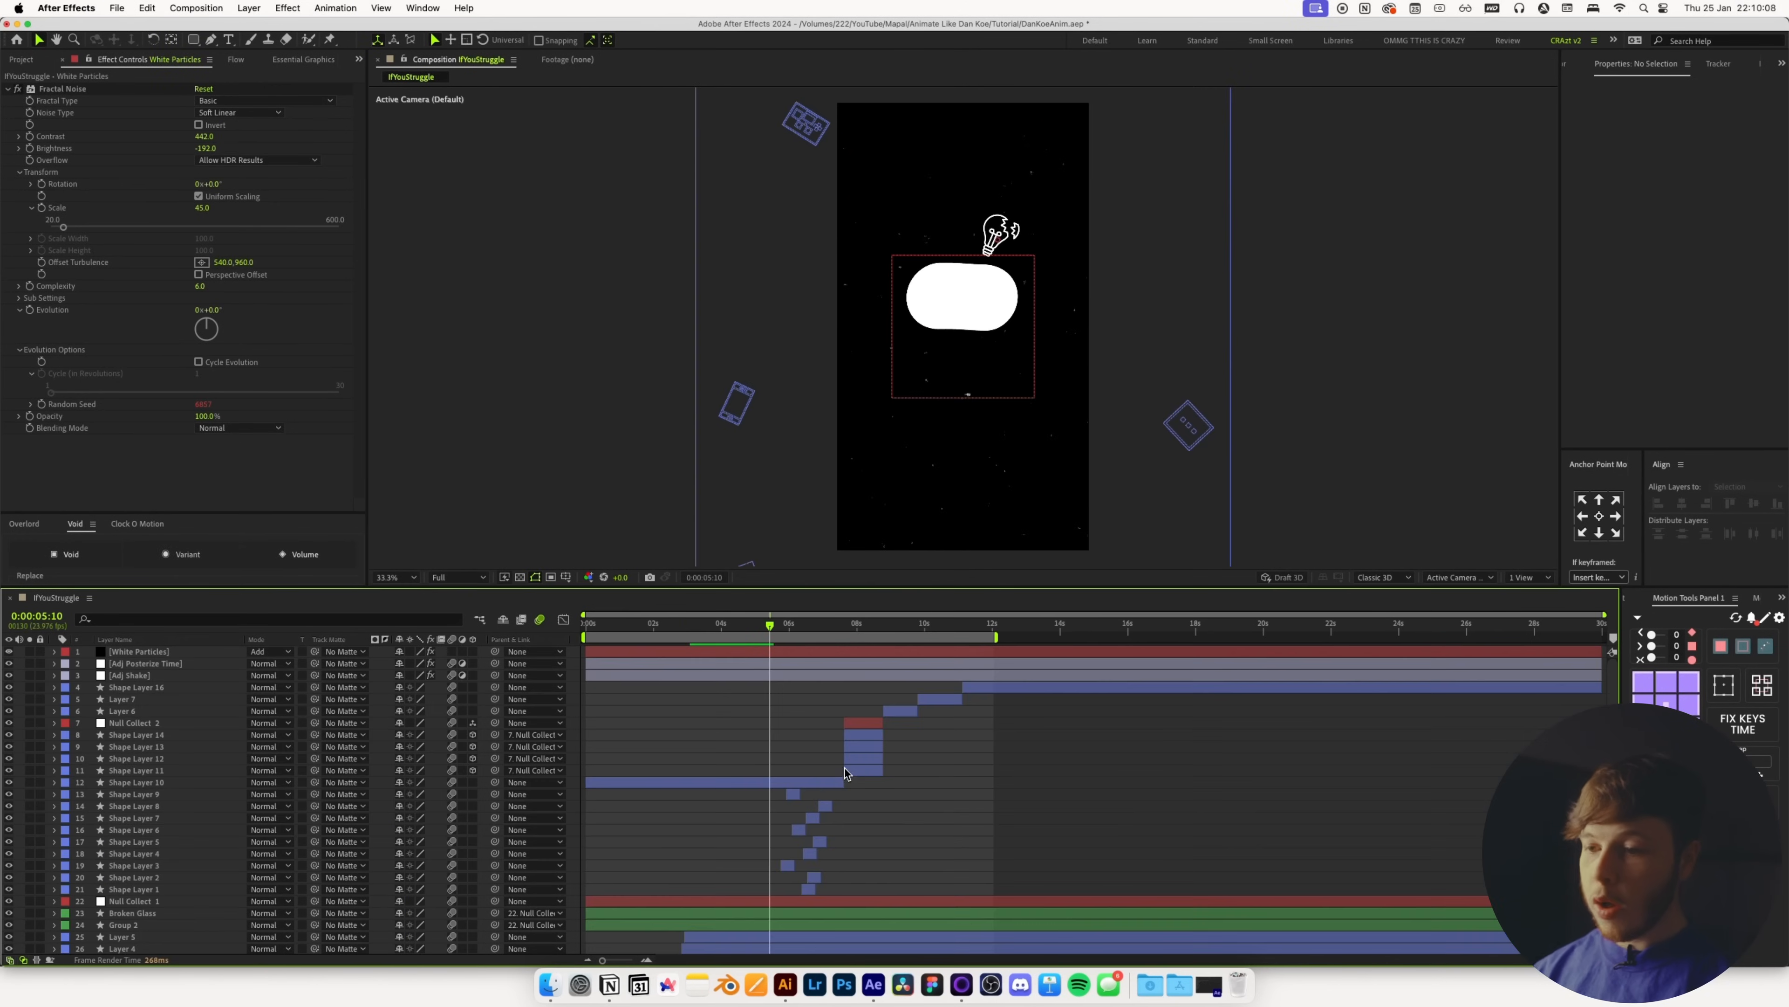
Apply the Deep Glow effect to the Broken Glass layer and set its Exposure to 0.60
{"action": "left_click_drag", "start_coordinate": [786, 631], "coordinate": [779, 641]}
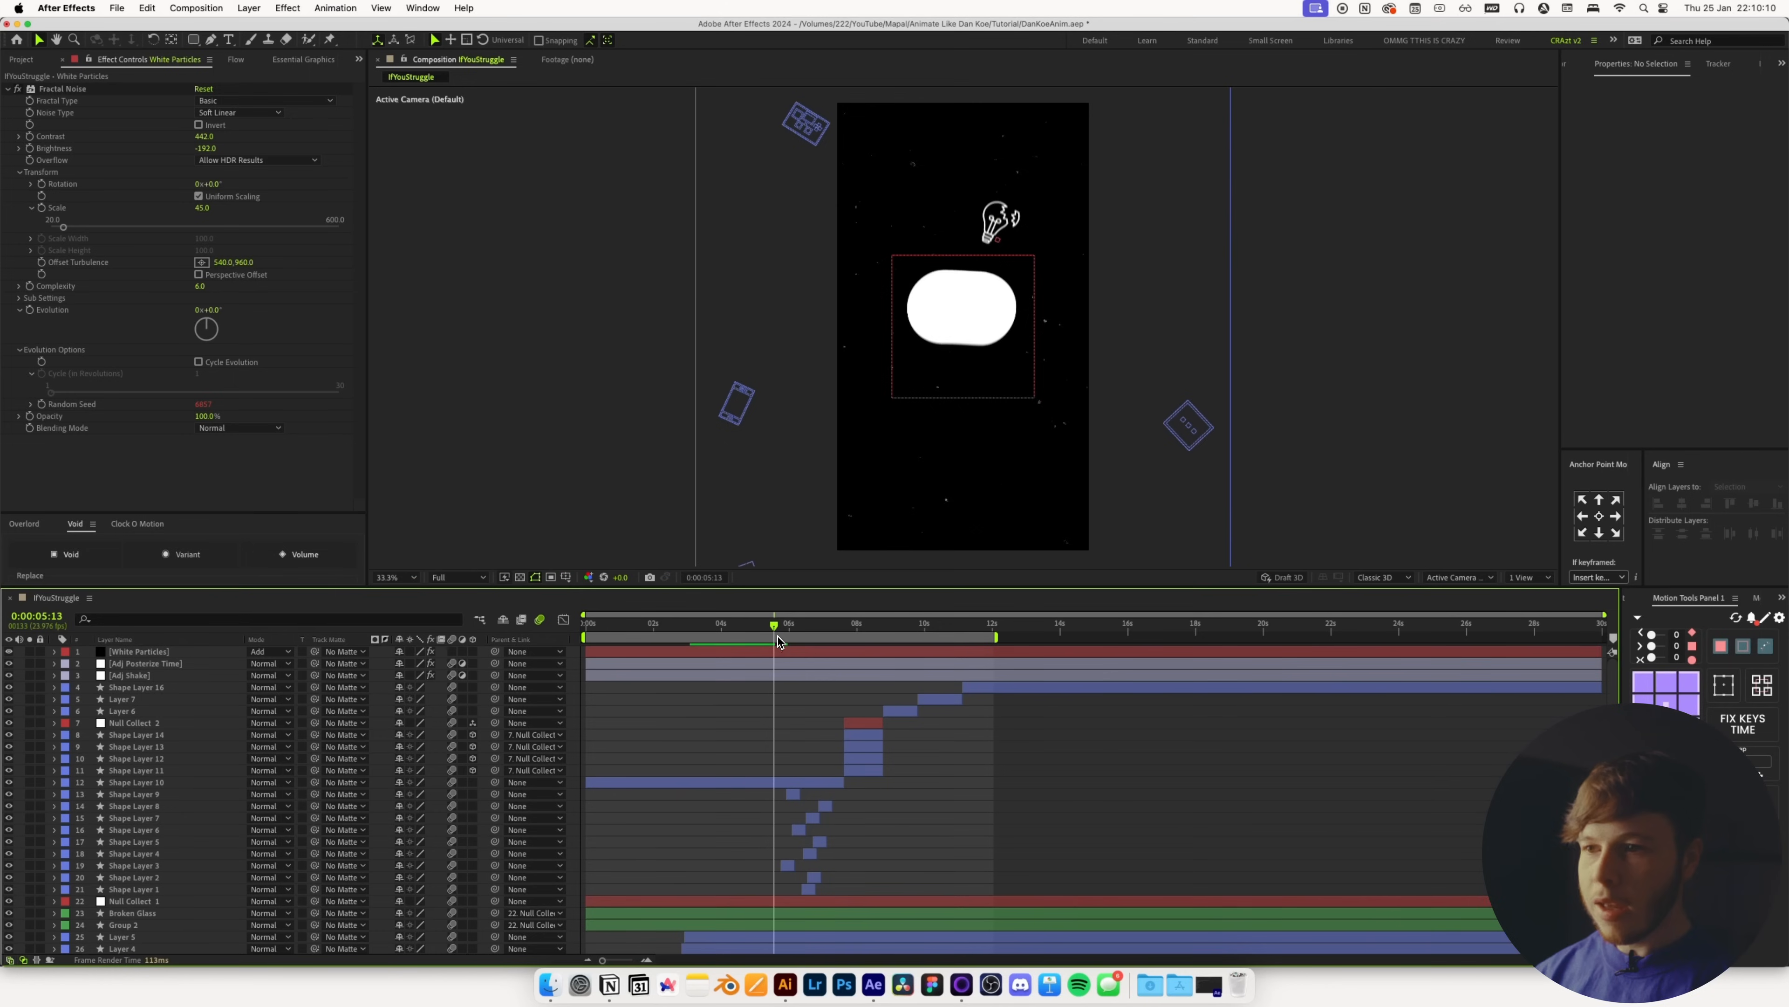
{"action": "left_click", "coordinate": [129, 914]}
{"action": "key", "text": "ctrl+space"}
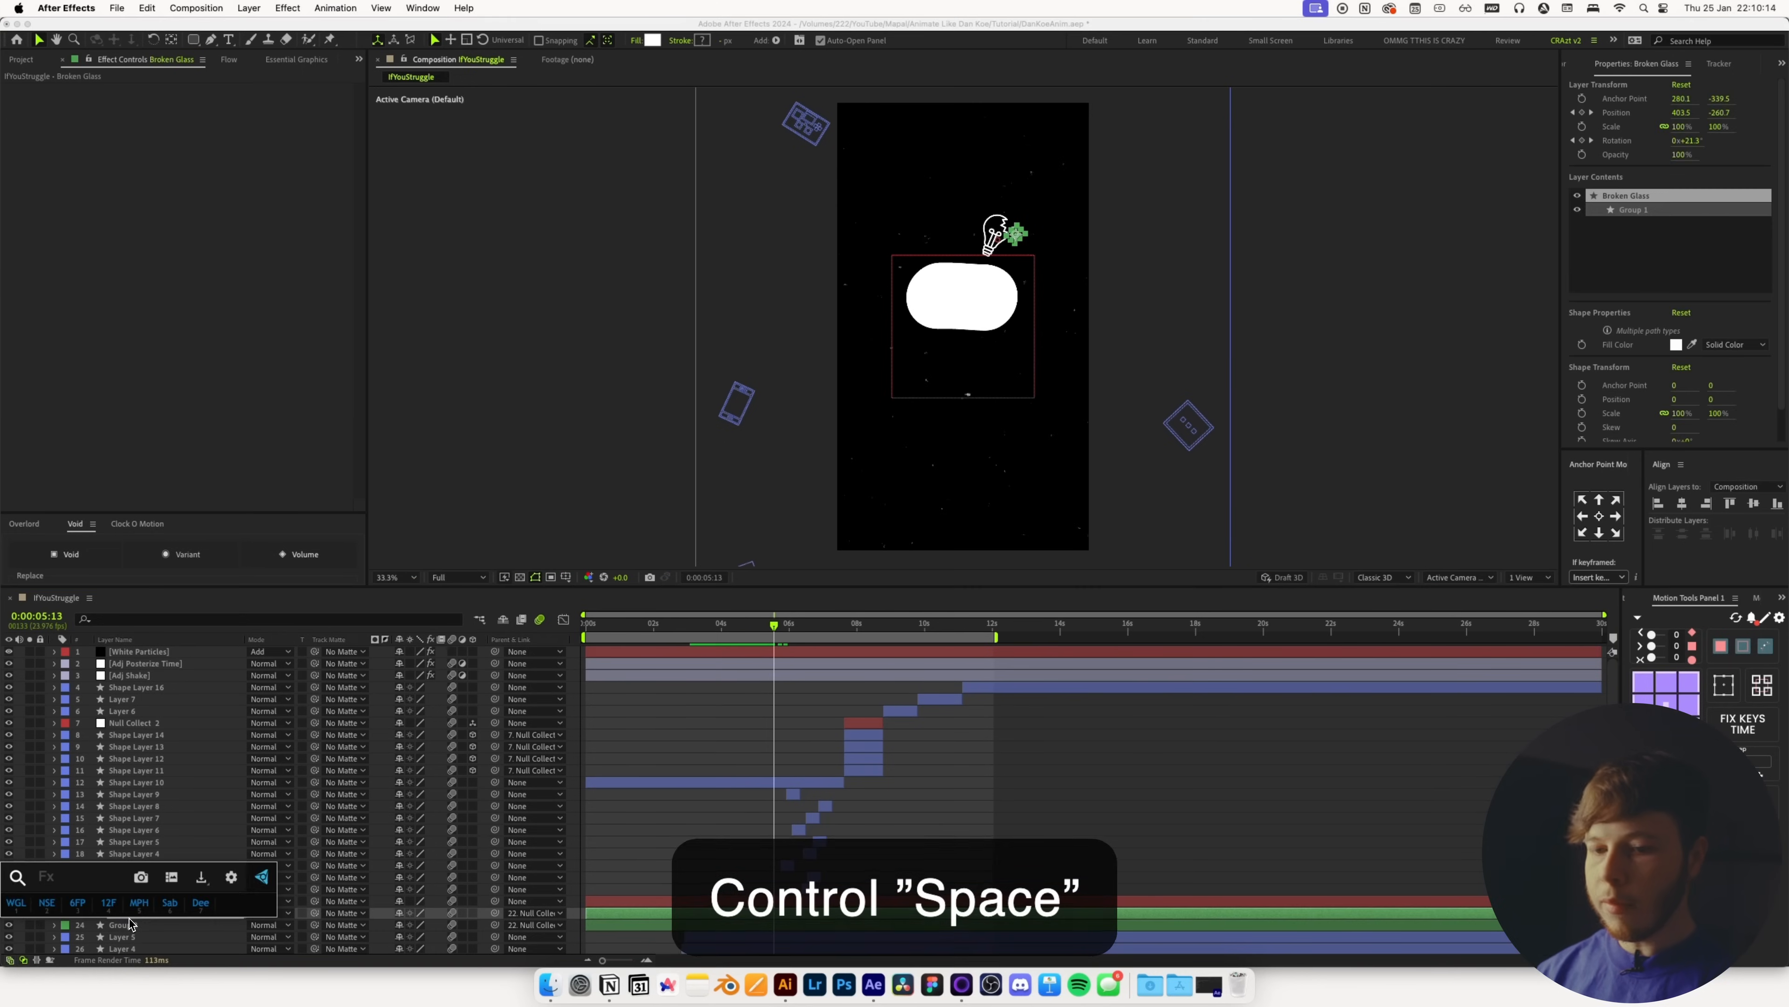
{"action": "key", "text": "Escape"}
{"action": "left_click", "coordinate": [900, 840]}
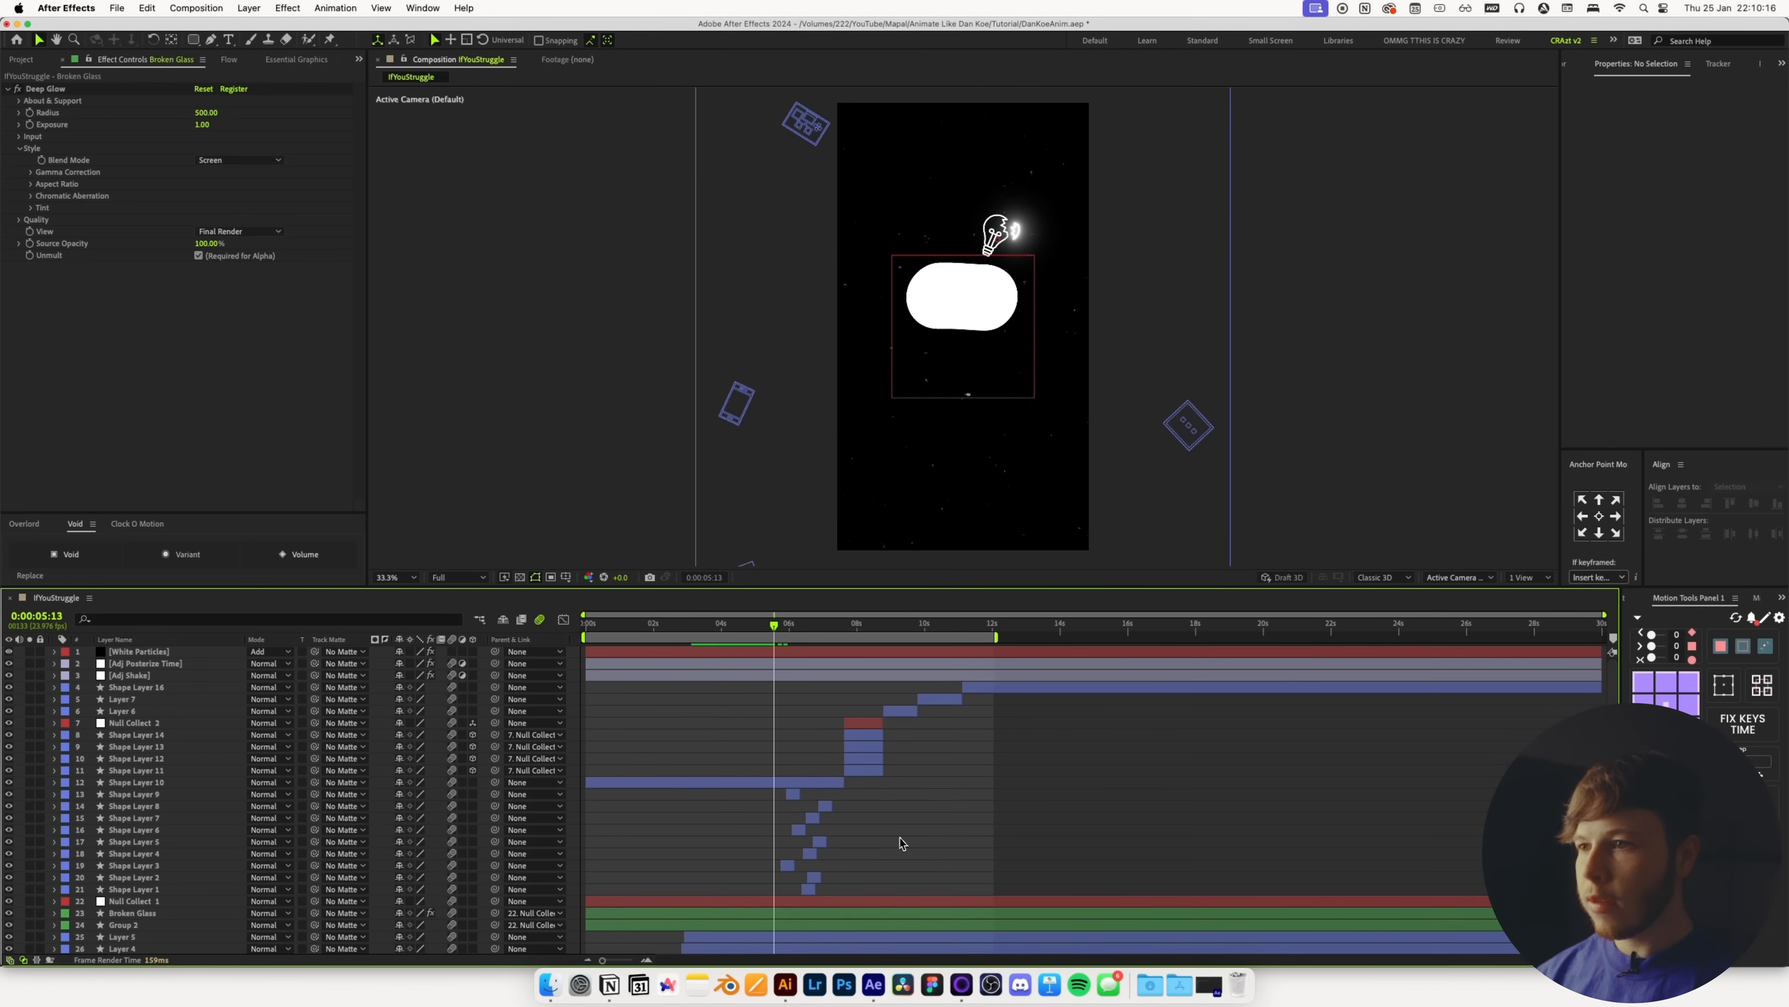
{"action": "left_click", "coordinate": [202, 126]}
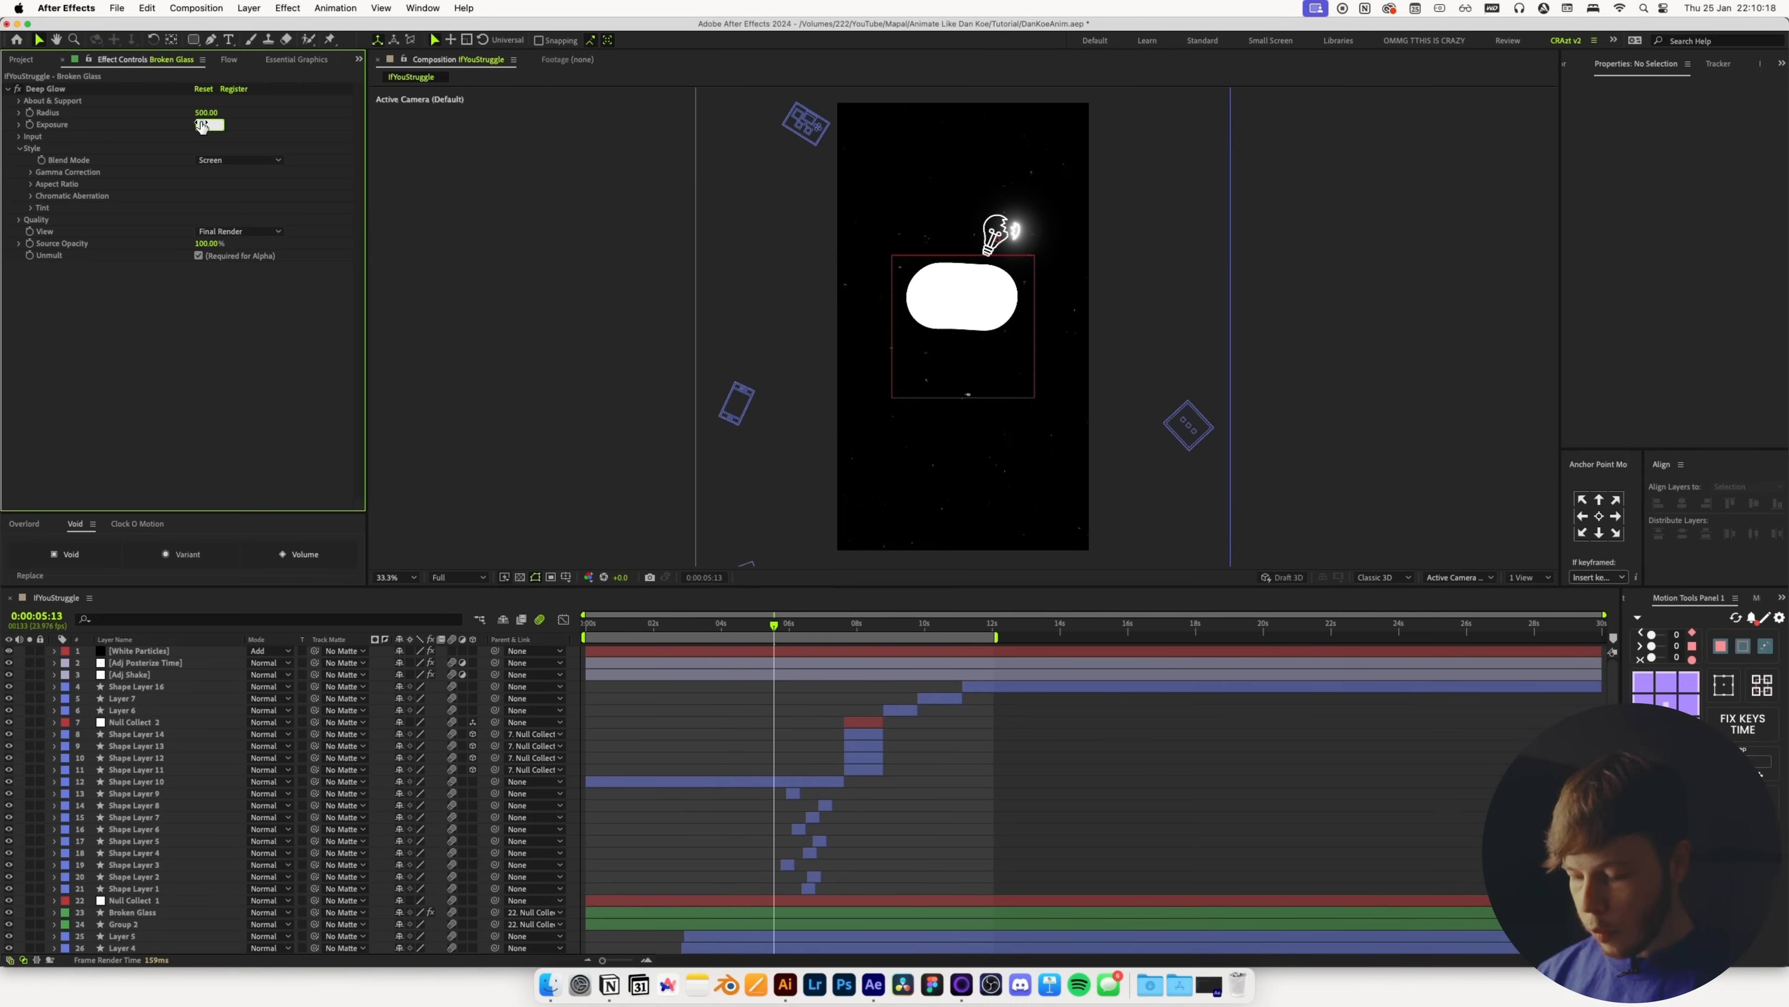
{"action": "key", "text": "Return"}
Copy the Deep Glow effect from the Broken Glass layer and paste it onto the Group 2 layer
{"action": "key", "text": "cmd+c"}
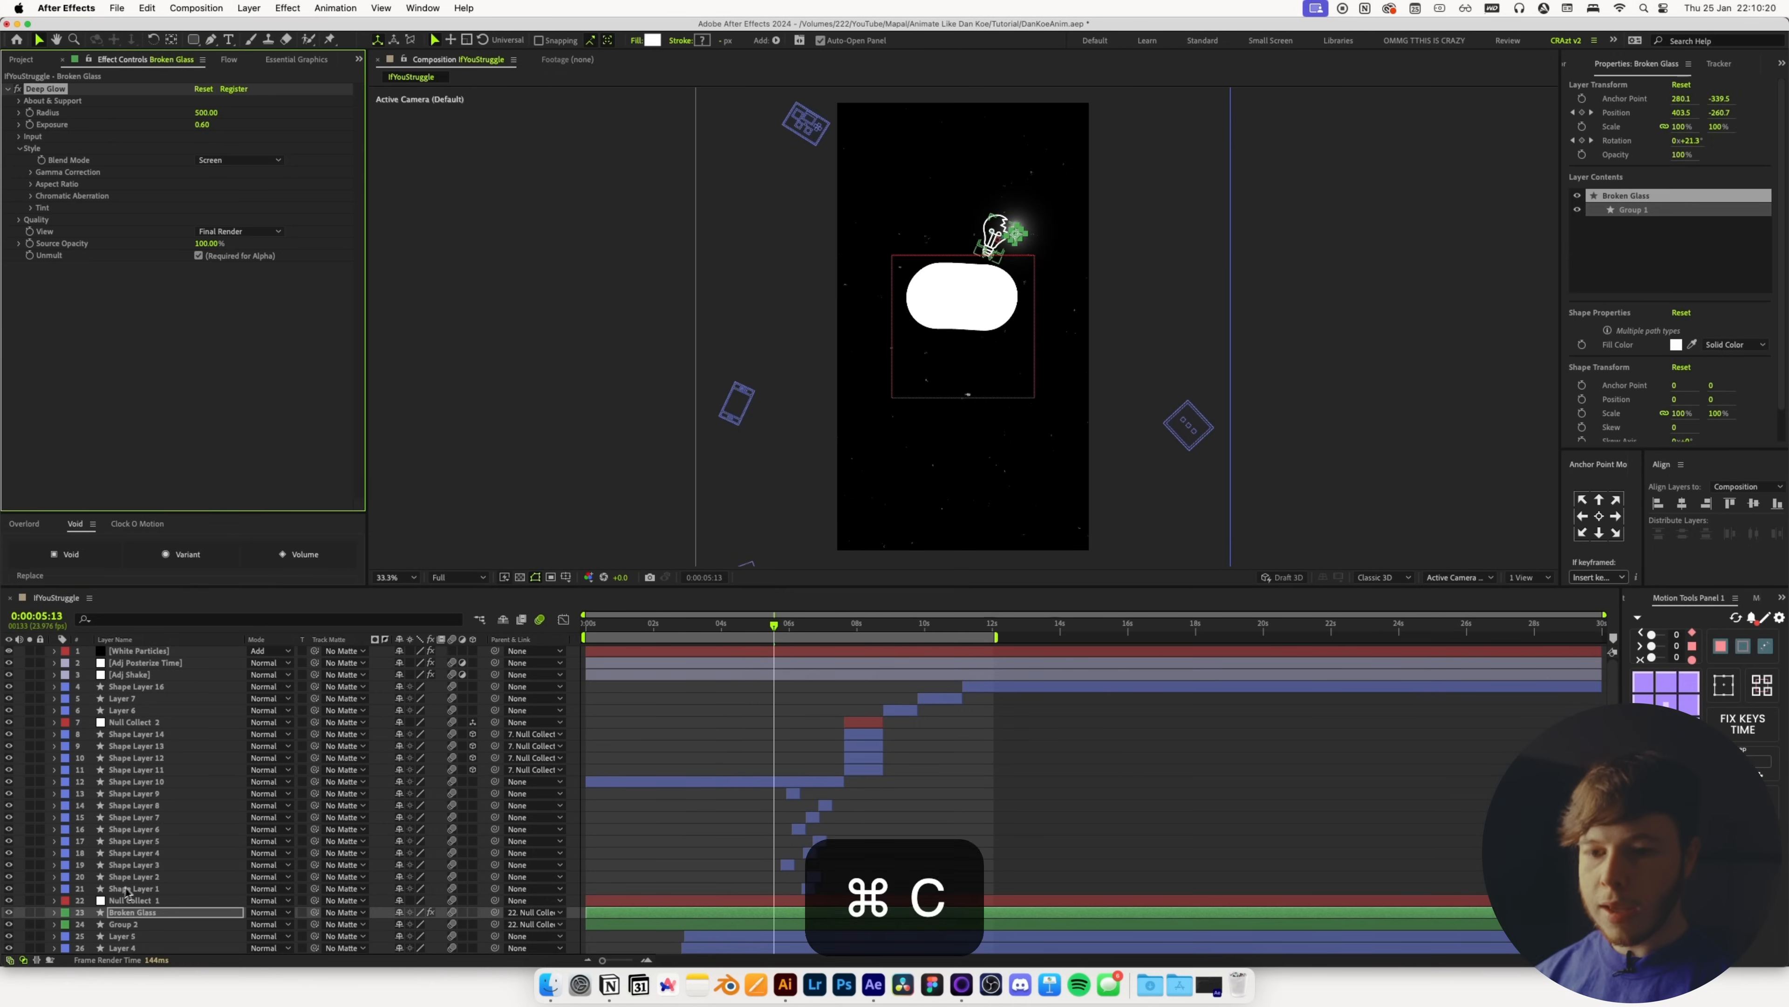
{"action": "left_click", "coordinate": [917, 923]}
{"action": "key", "text": "cmd+v"}
{"action": "left_click", "coordinate": [917, 671]}
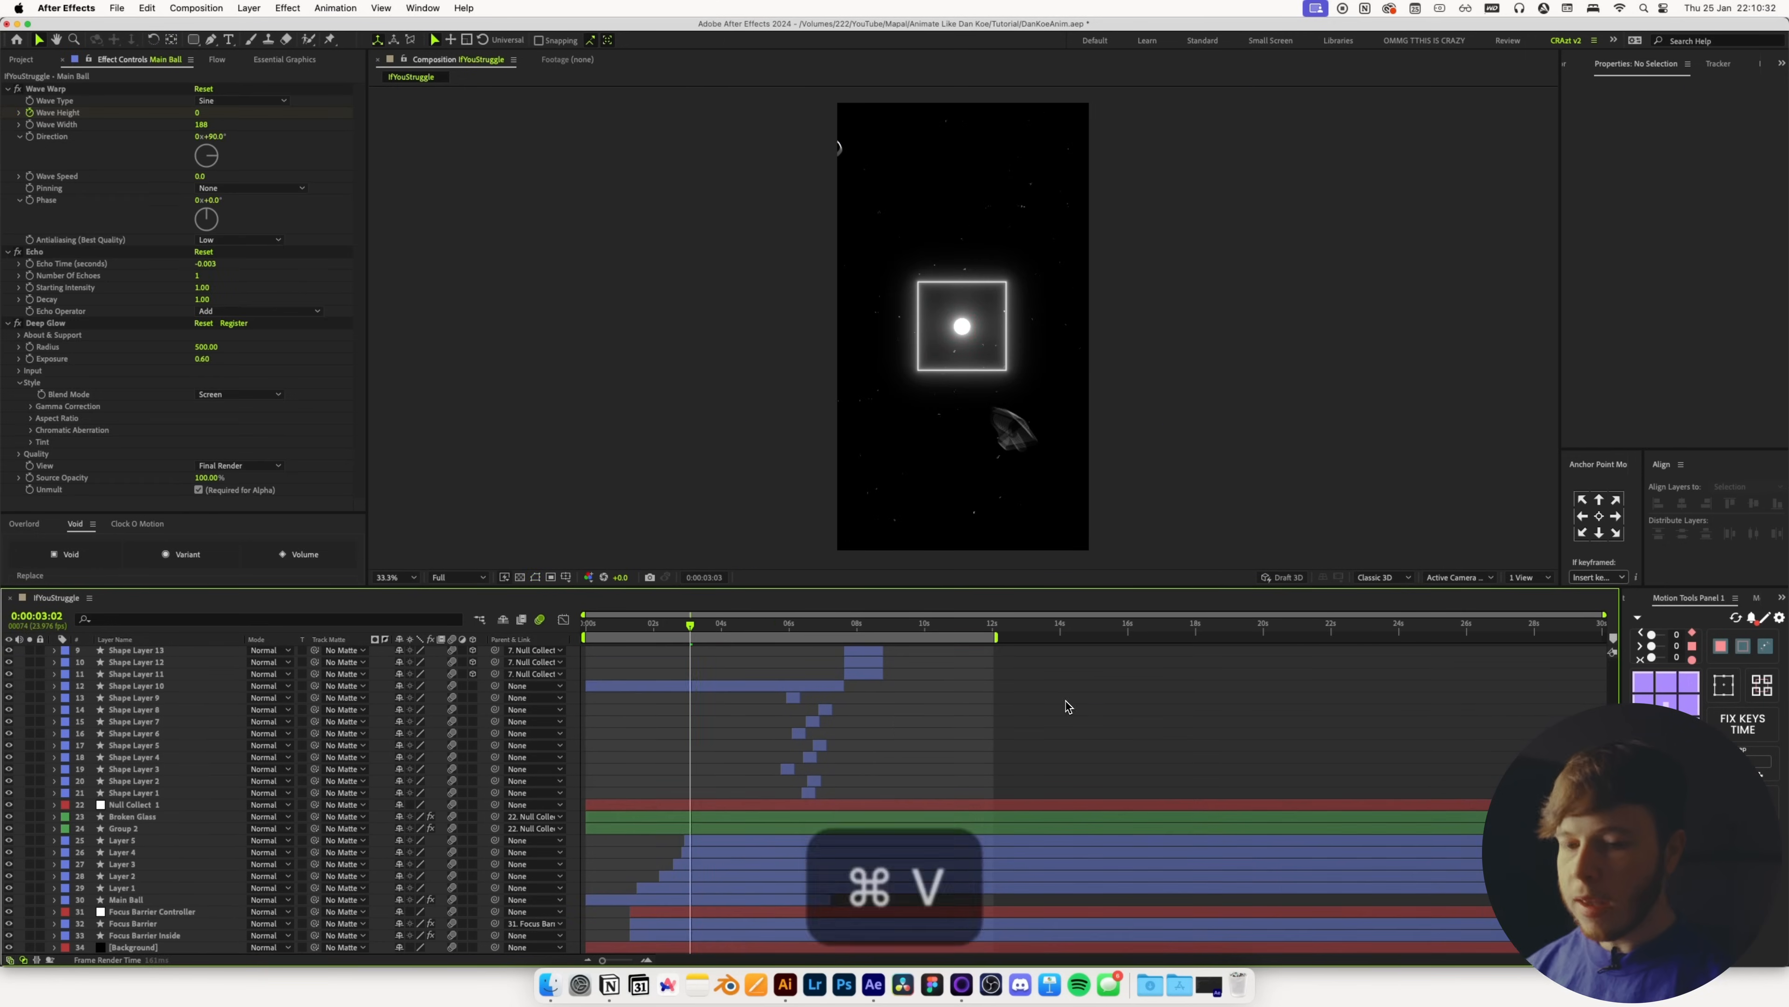
Select Layer 1 through Layer 5 and paste the copied Deep Glow effect onto them
{"action": "left_click", "coordinate": [119, 889]}
{"action": "left_click", "coordinate": [129, 841], "text": "shift"}
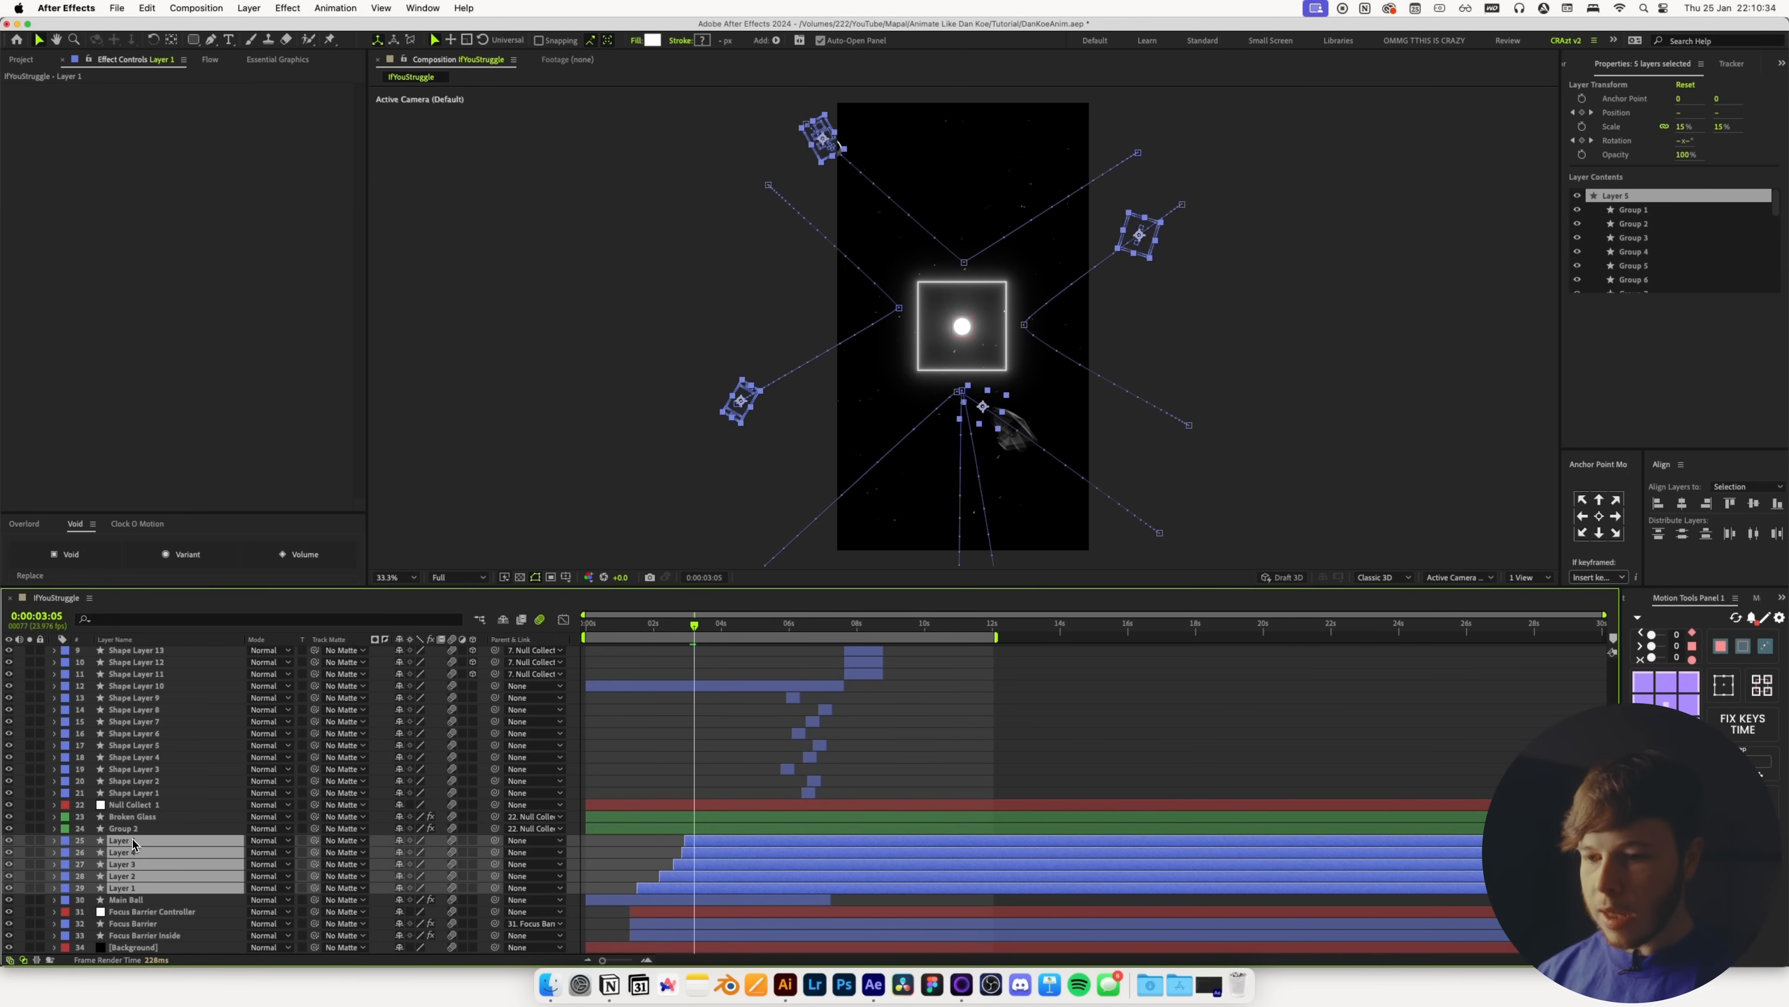
{"action": "key", "text": "super+v"}
Undo the last change and paste the Deep Glow effect onto Layer 6, Layer 7 and Shape Layer 16
{"action": "key", "text": "super+z"}
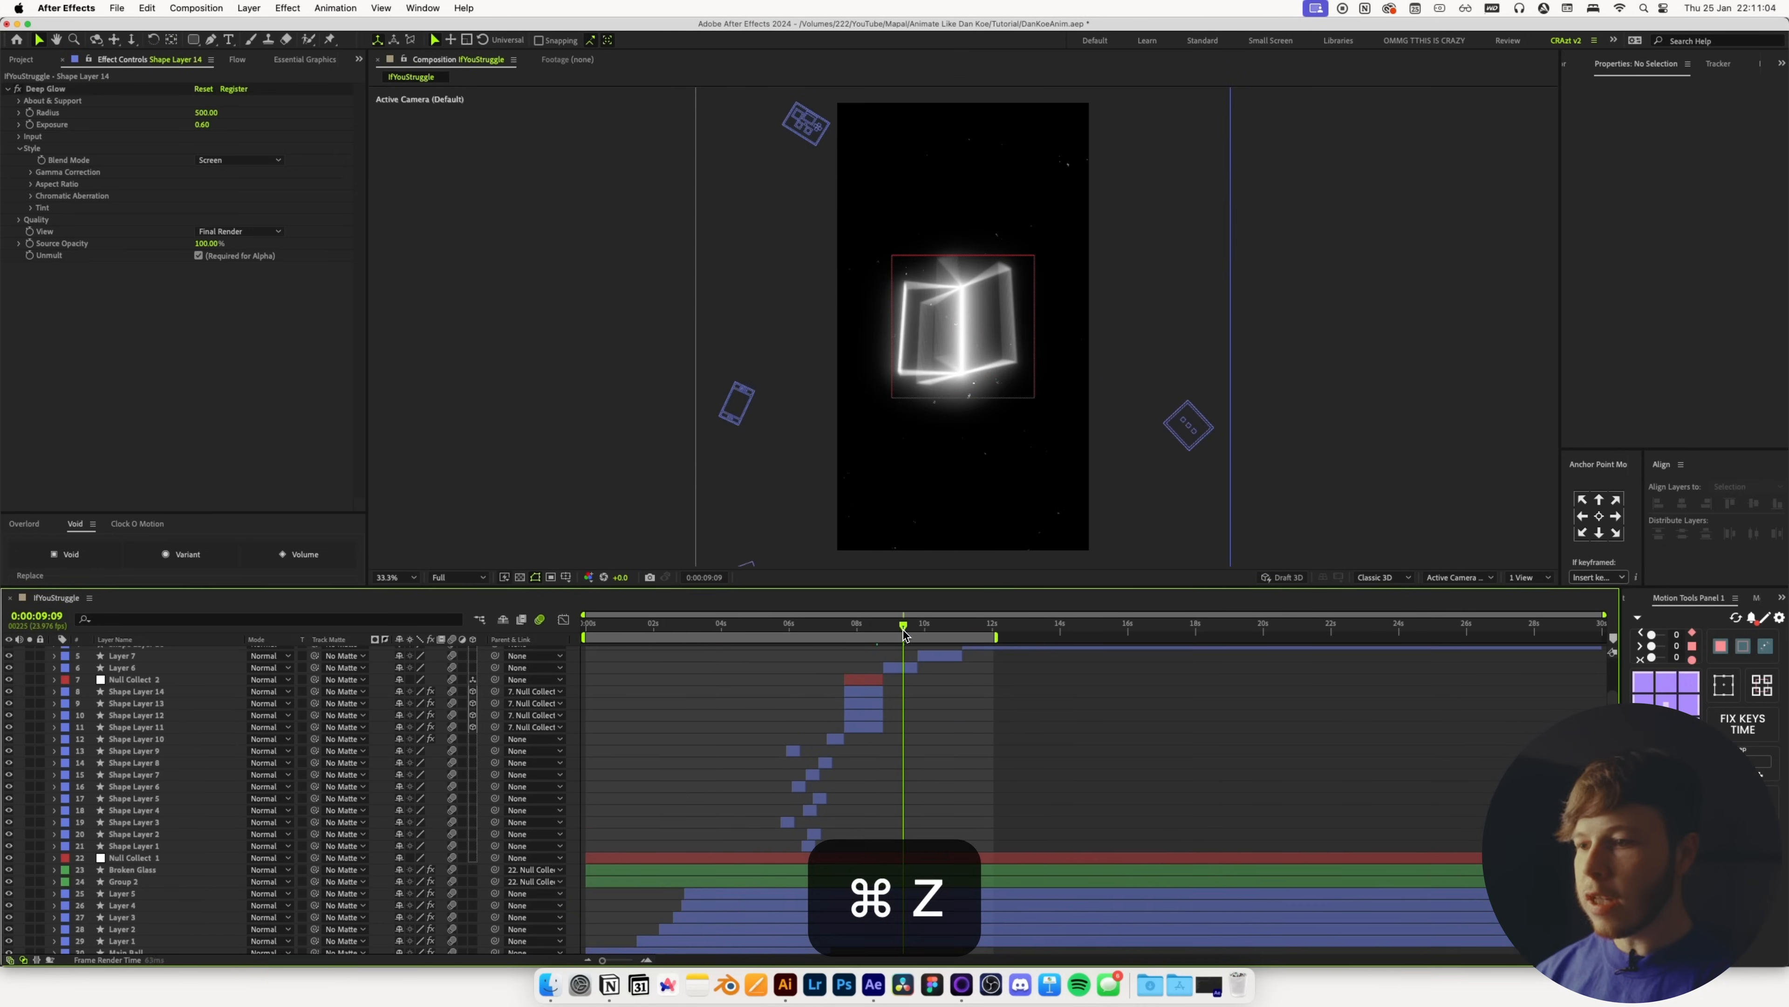
{"action": "left_click", "coordinate": [908, 667]}
{"action": "key", "text": "super+v"}
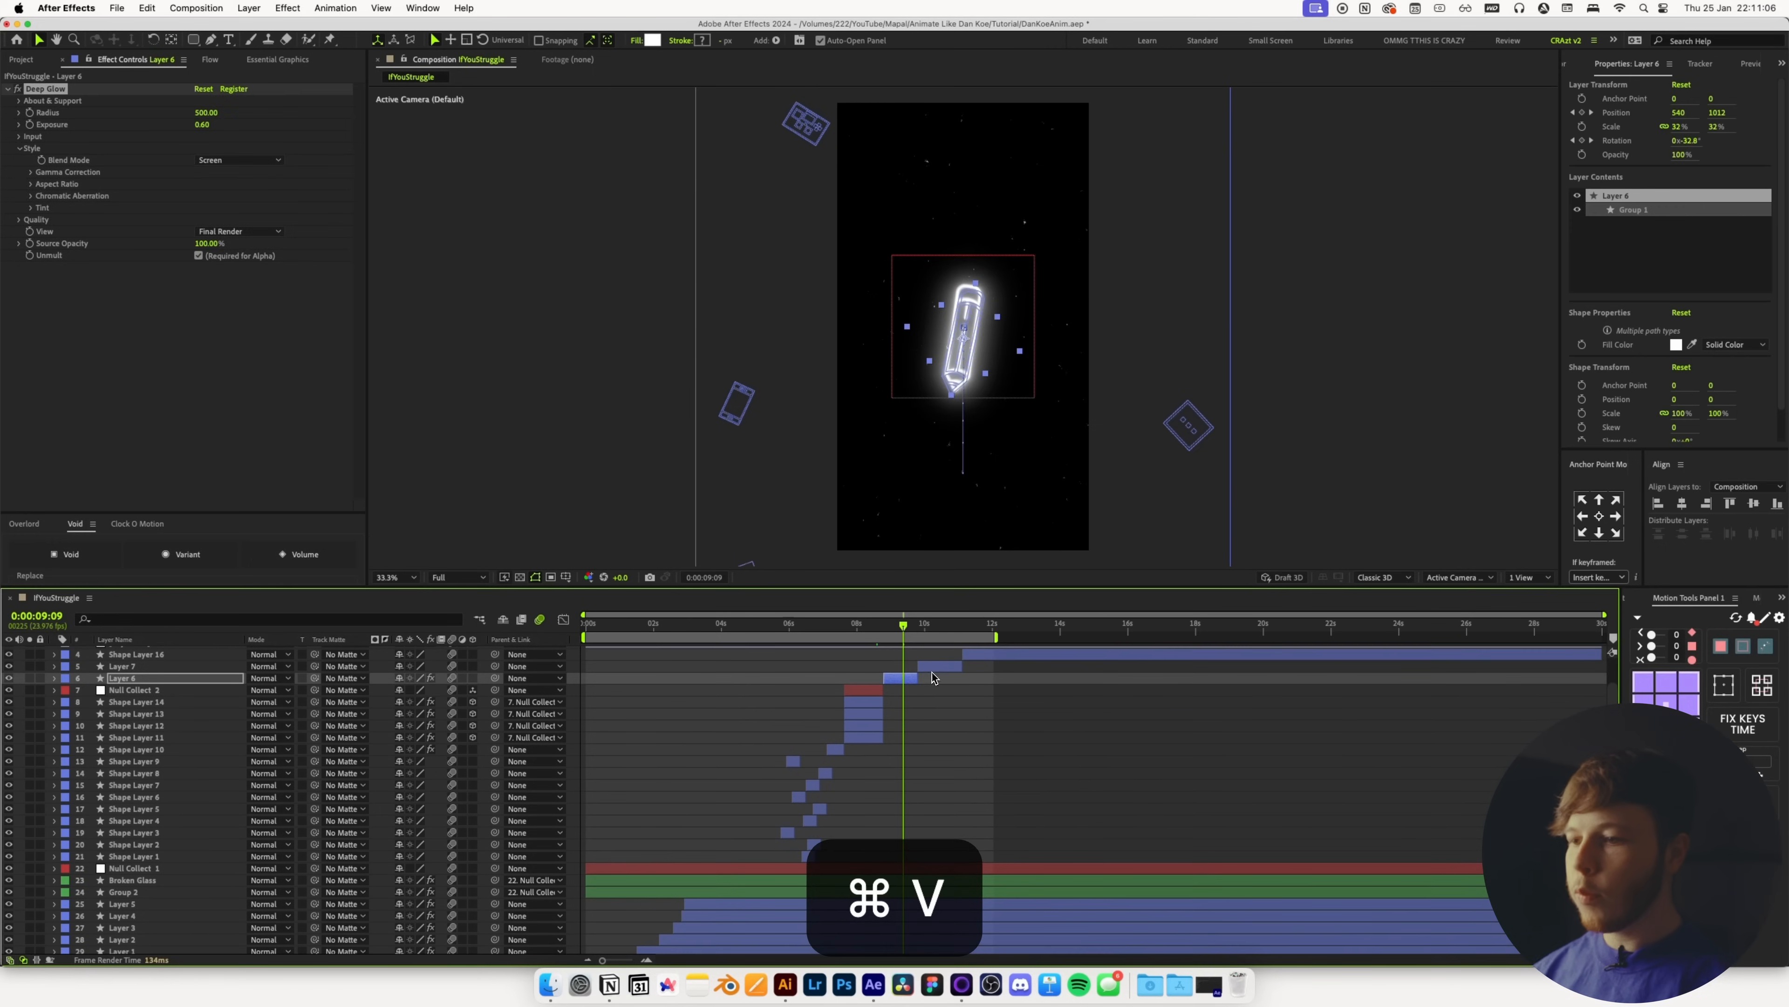
{"action": "left_click", "coordinate": [936, 667]}
{"action": "left_click", "coordinate": [941, 625]}
{"action": "key", "text": "super+v"}
{"action": "left_click", "coordinate": [974, 658]}
{"action": "key", "text": "super+v"}
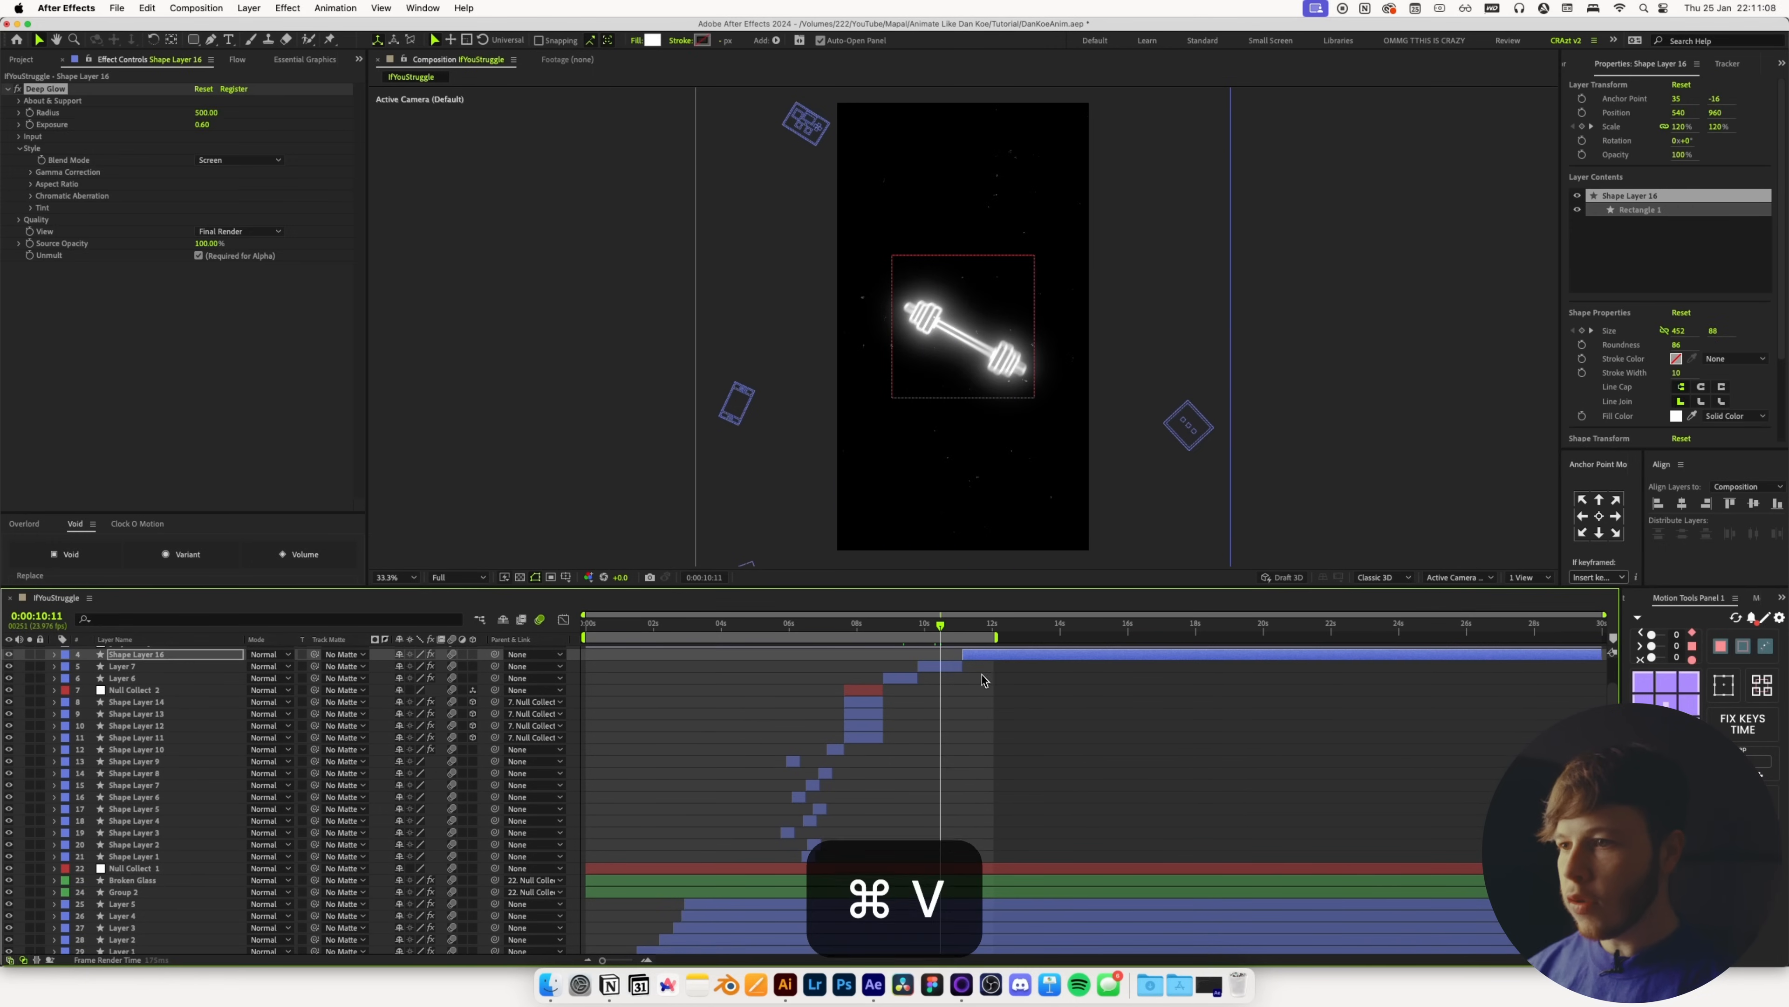